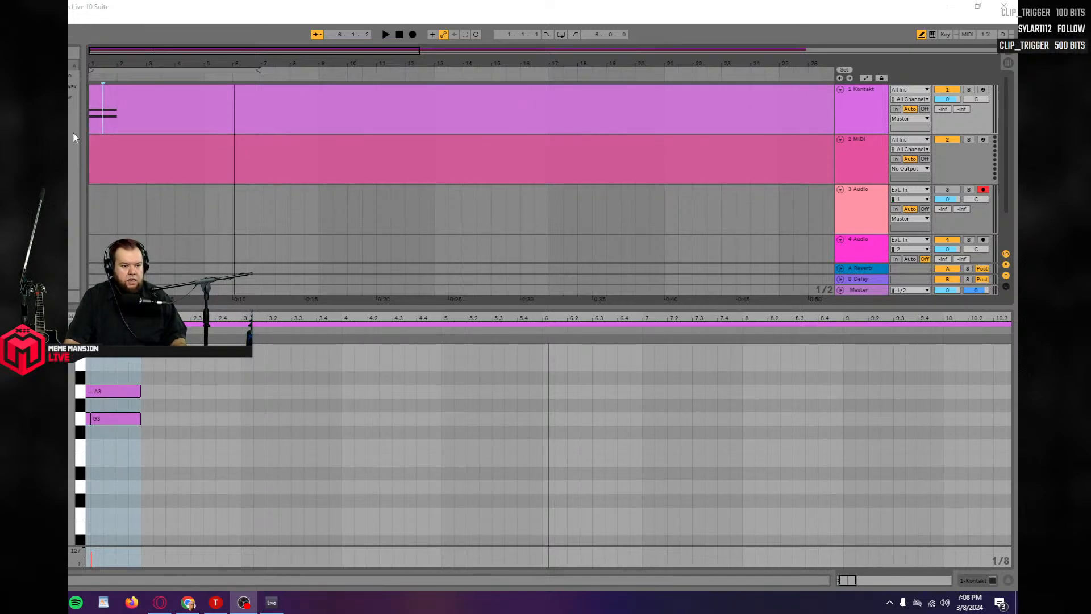
Play the first Kontakt track's clip from the start of the arrangement.
left_click(93, 124)
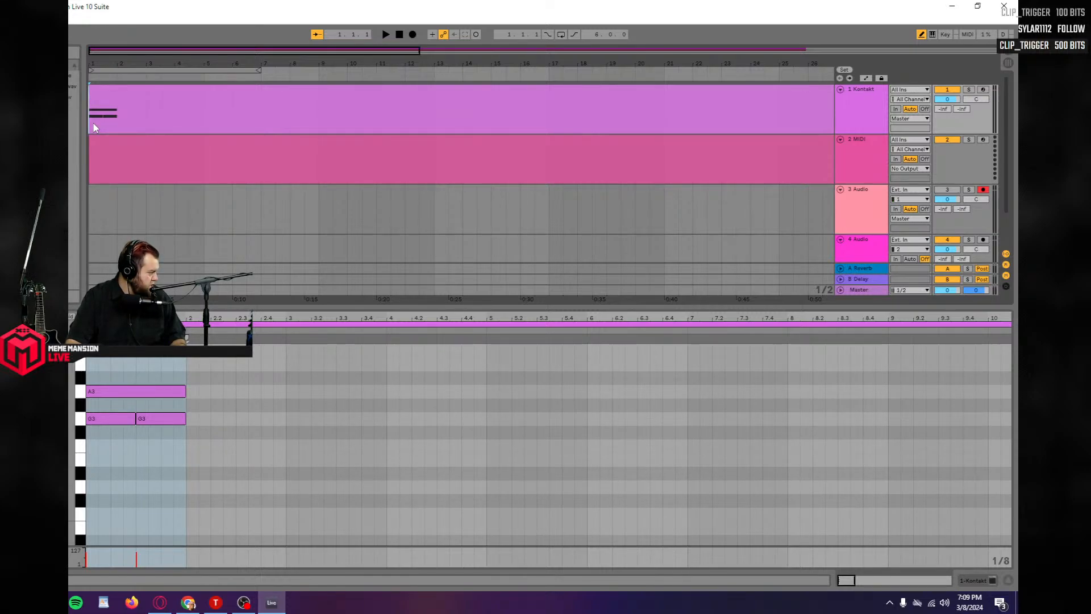
key("space")
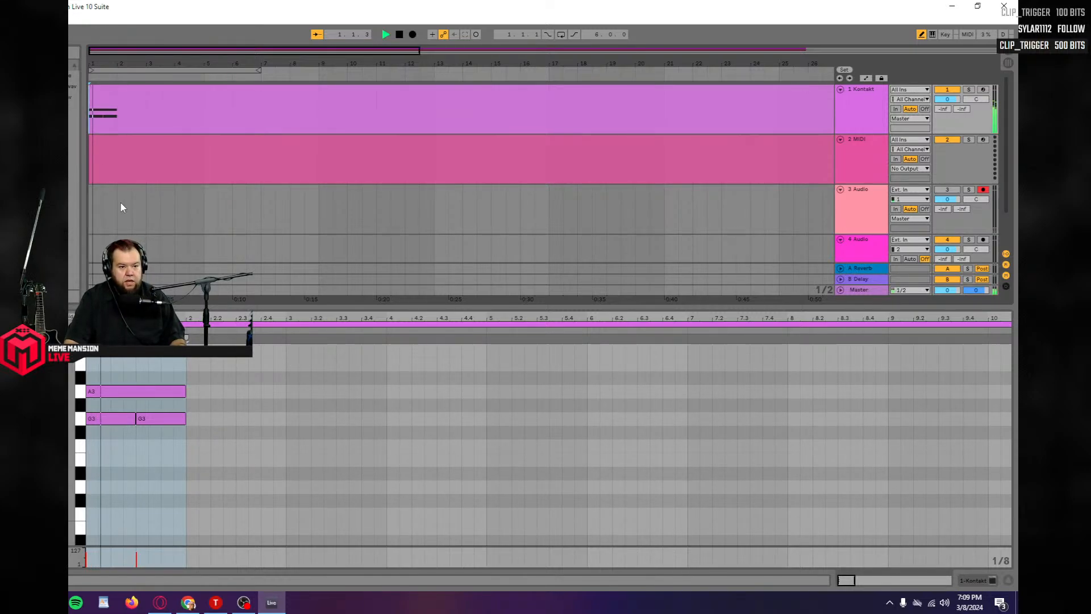
key("space")
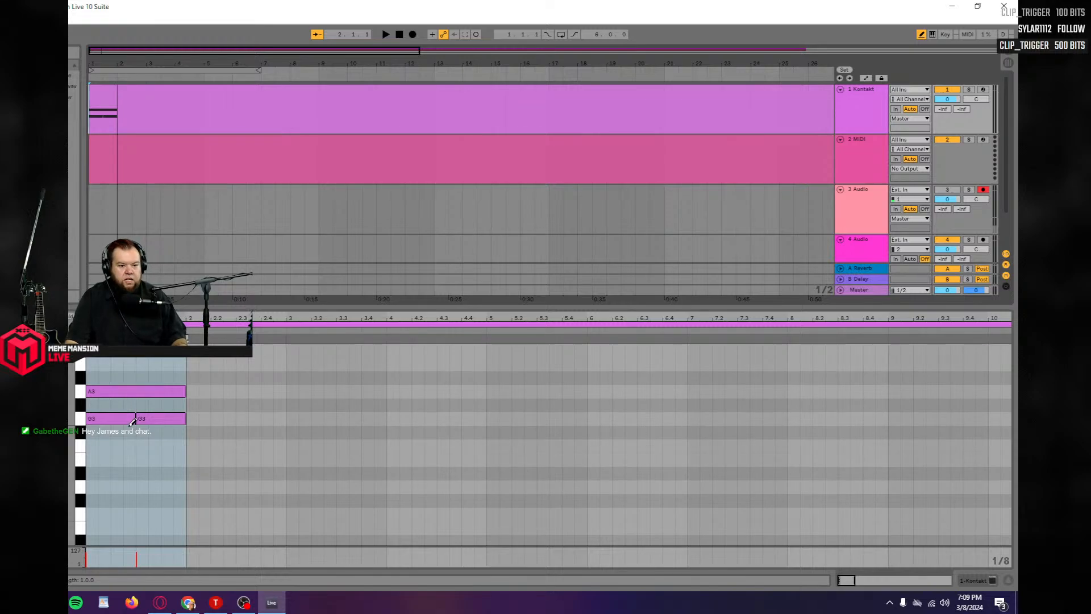
Delete both G3 notes from the first Kontakt track's clip.
scroll(183, 484, "up", 2)
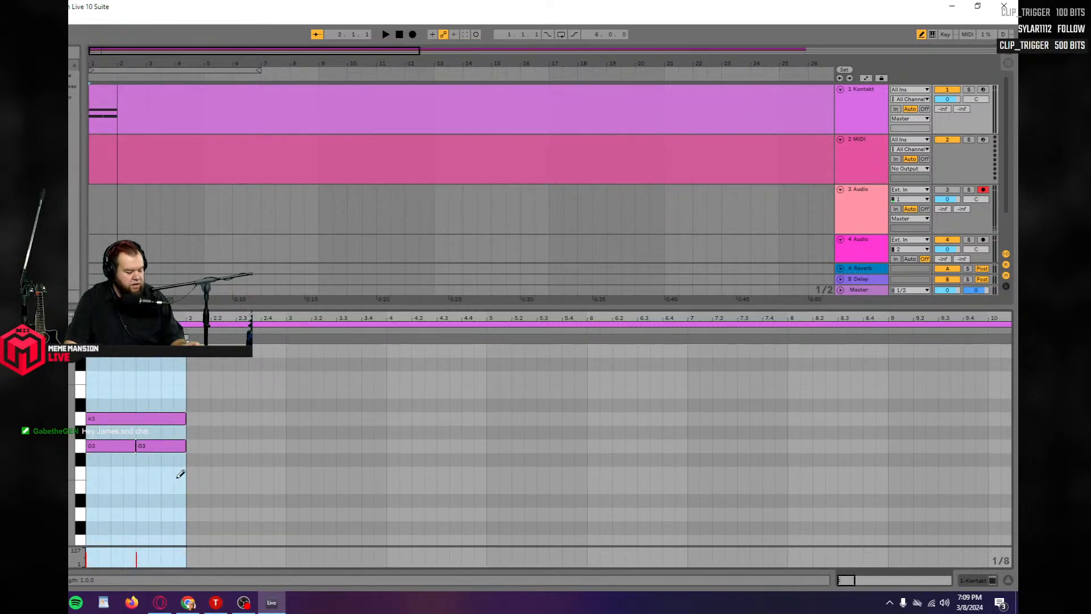
key("m")
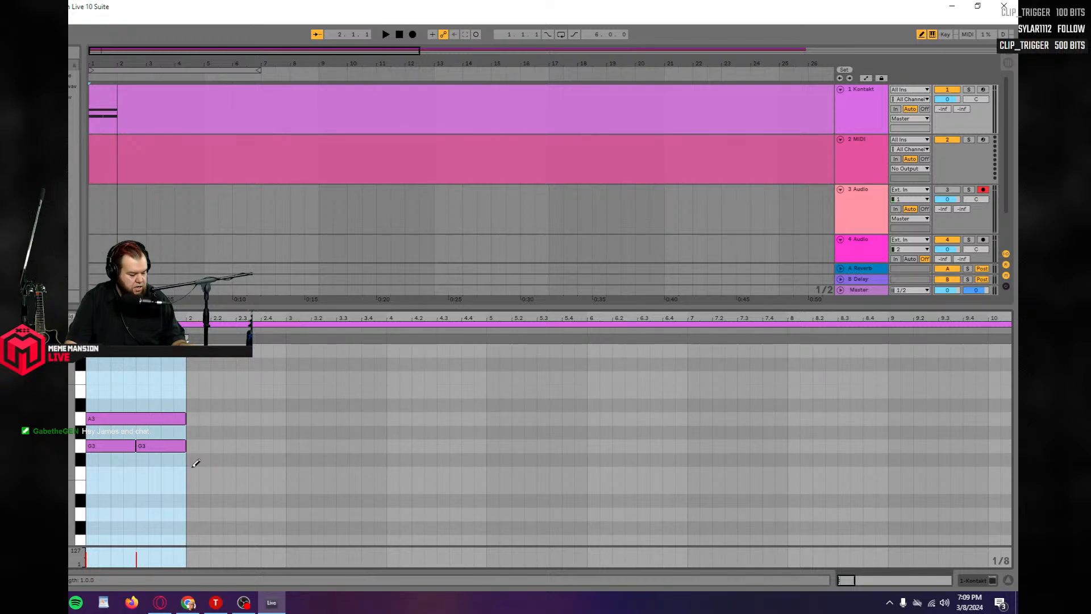
key("b")
left_click_drag(220, 462, 111, 442)
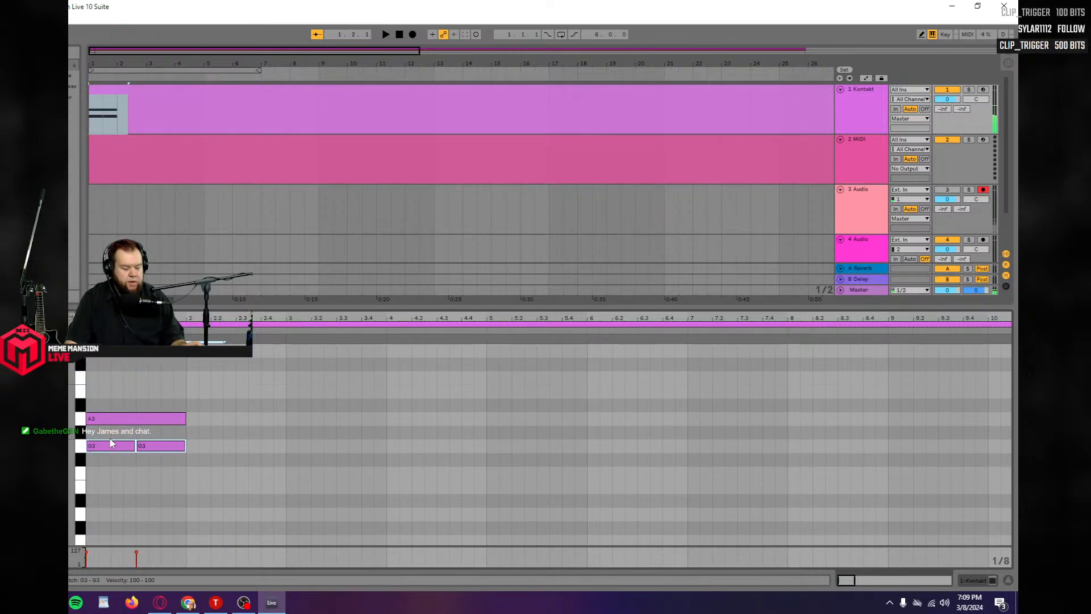
key("Delete")
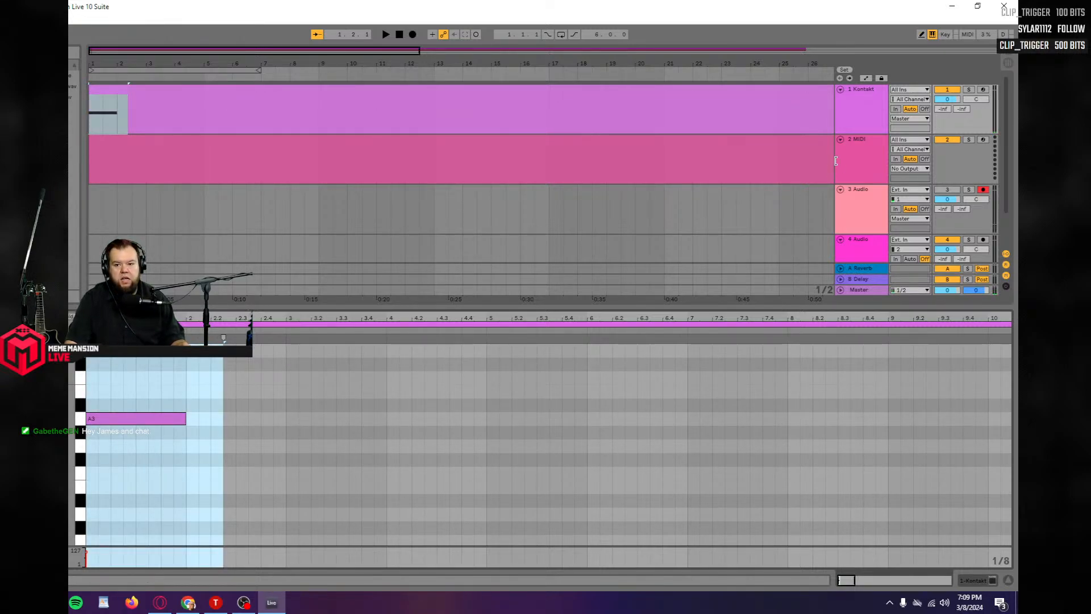
Load Kontakt on the second MIDI track and browse its instrument libraries.
right_click(868, 165)
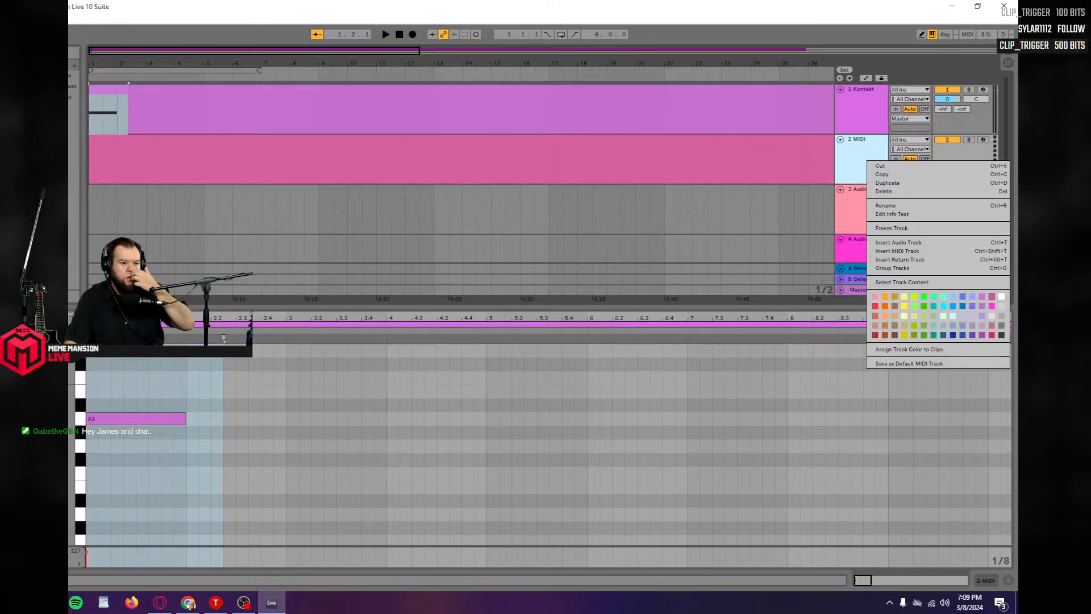
key("Escape")
left_click(34, 164)
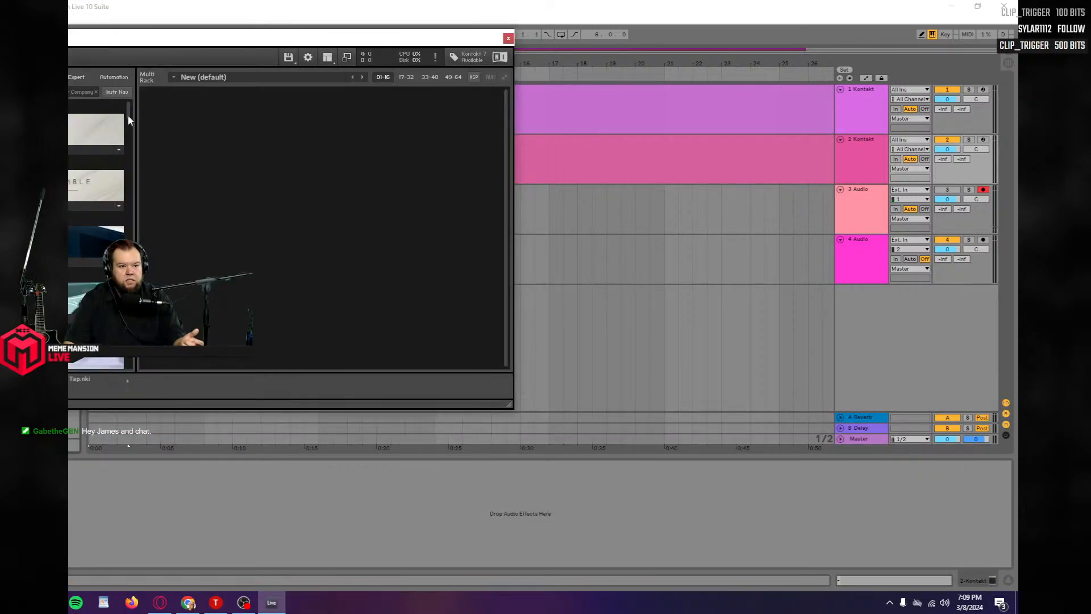
left_click_drag(127, 115, 137, 249)
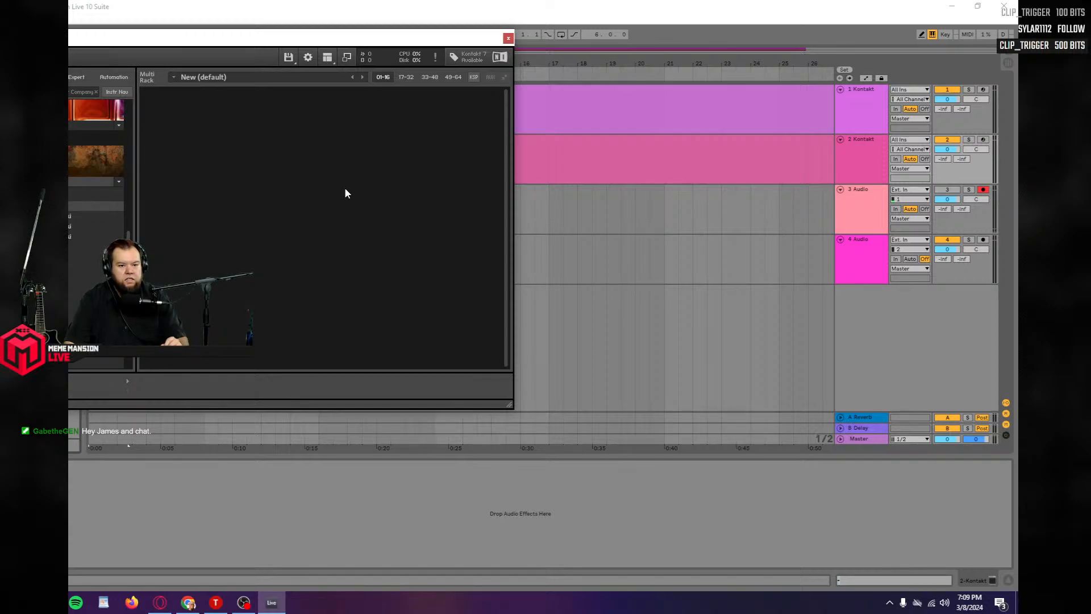
left_click(508, 38)
Draw a G#3 note at the start of the second Kontakt track's clip and set the track's volume to -5.2 dB.
left_click(124, 156)
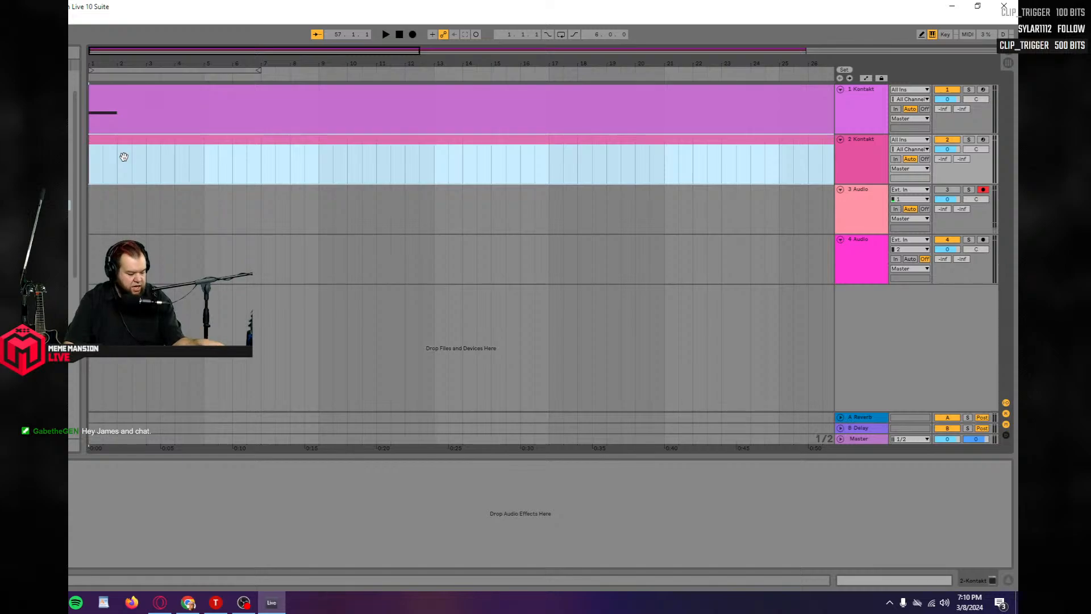
double_click(166, 172)
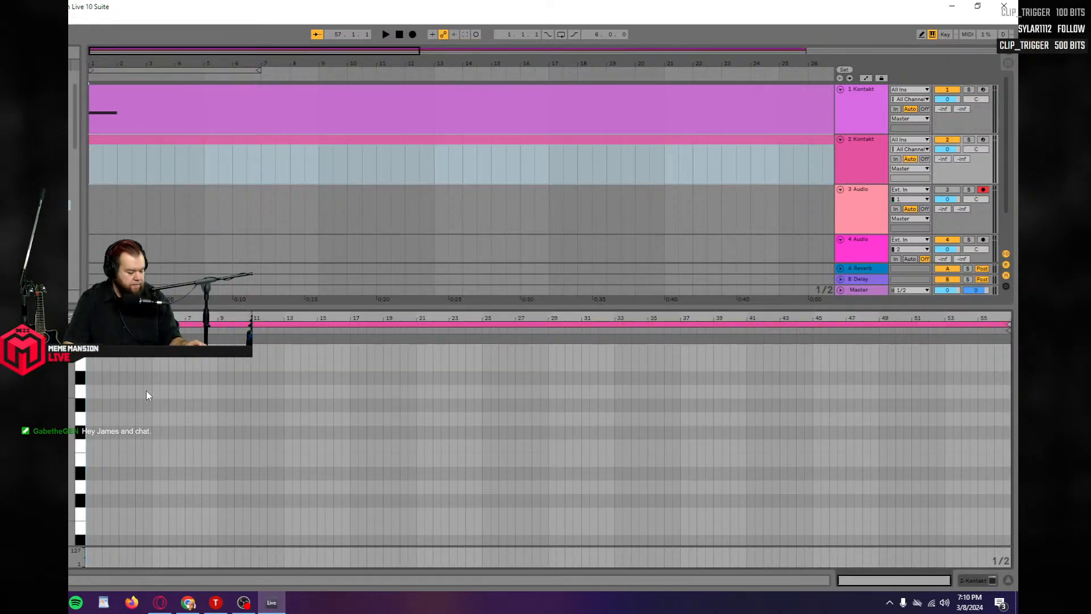
key("b")
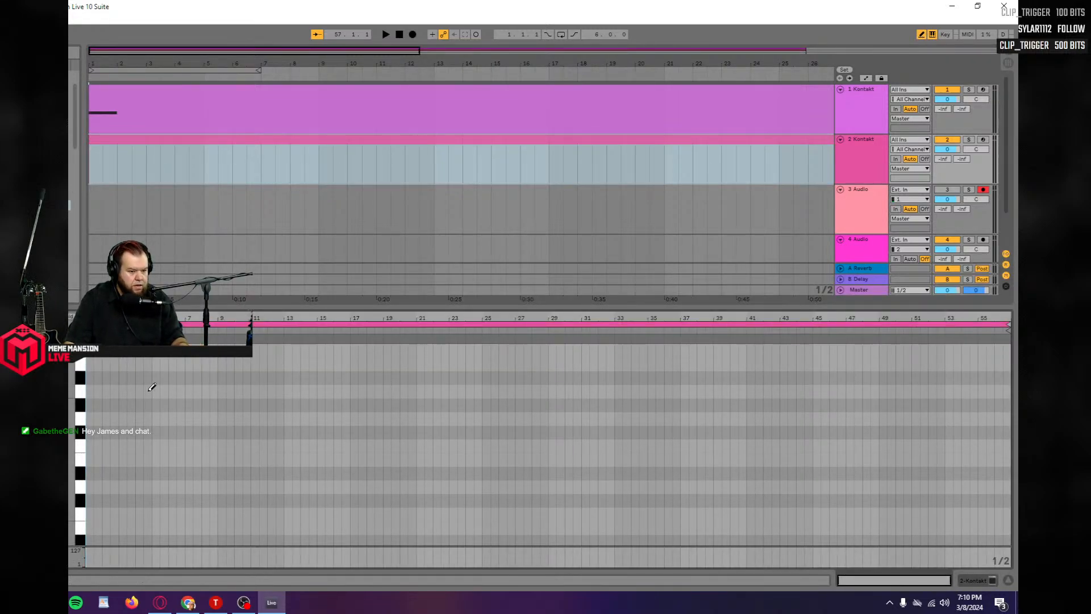
left_click(98, 403)
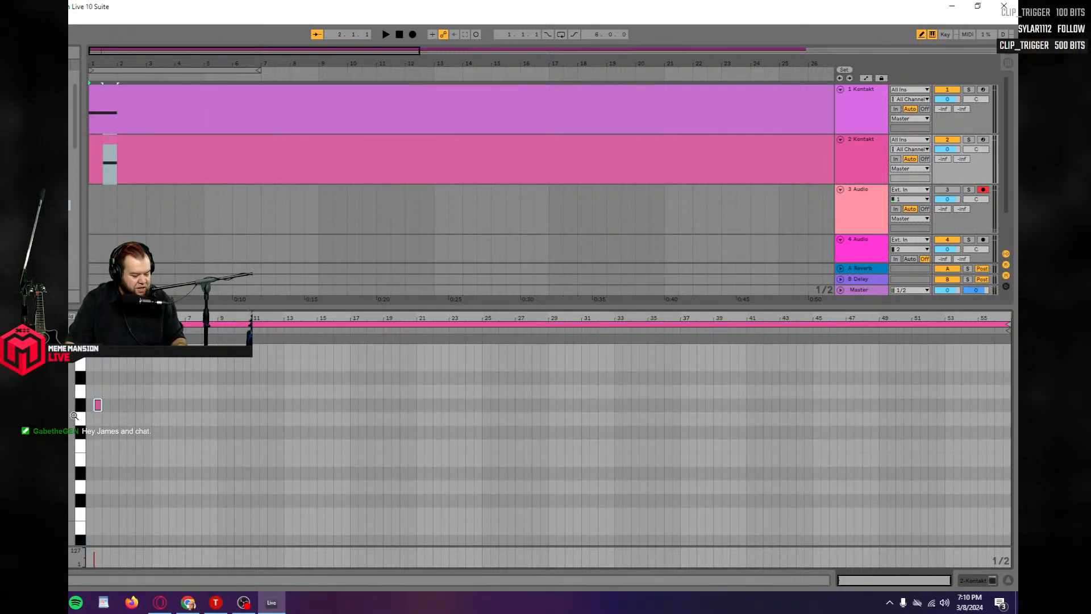
left_click_drag(97, 409, 91, 406)
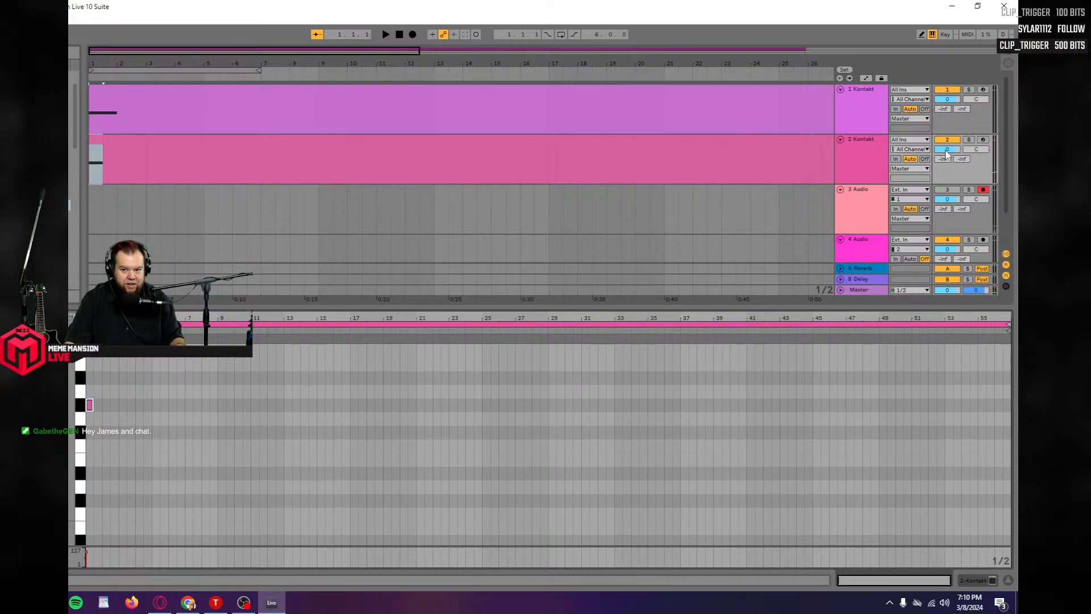
left_click_drag(947, 150, 946, 161)
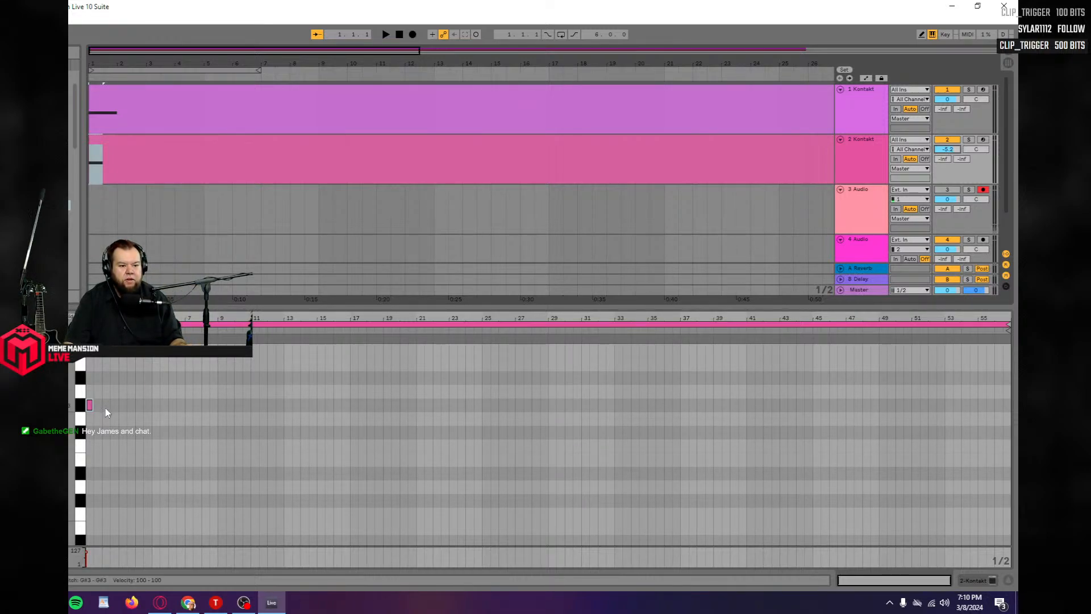
Lengthen the G#3 note, audition it, and adjust it to end at bar 9.
left_click_drag(93, 403, 284, 406)
key("space")
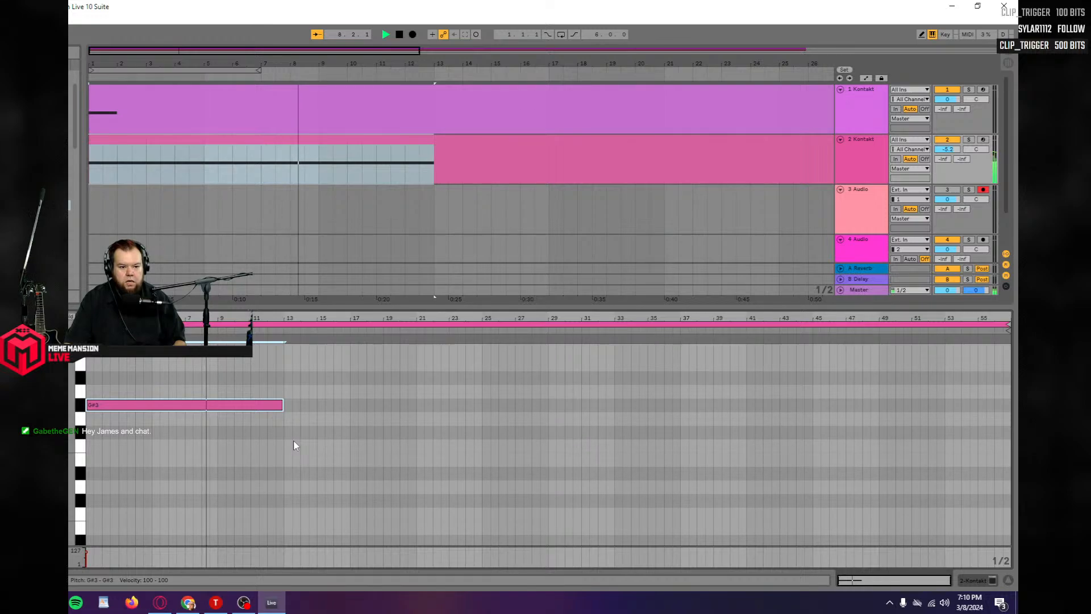
key("space")
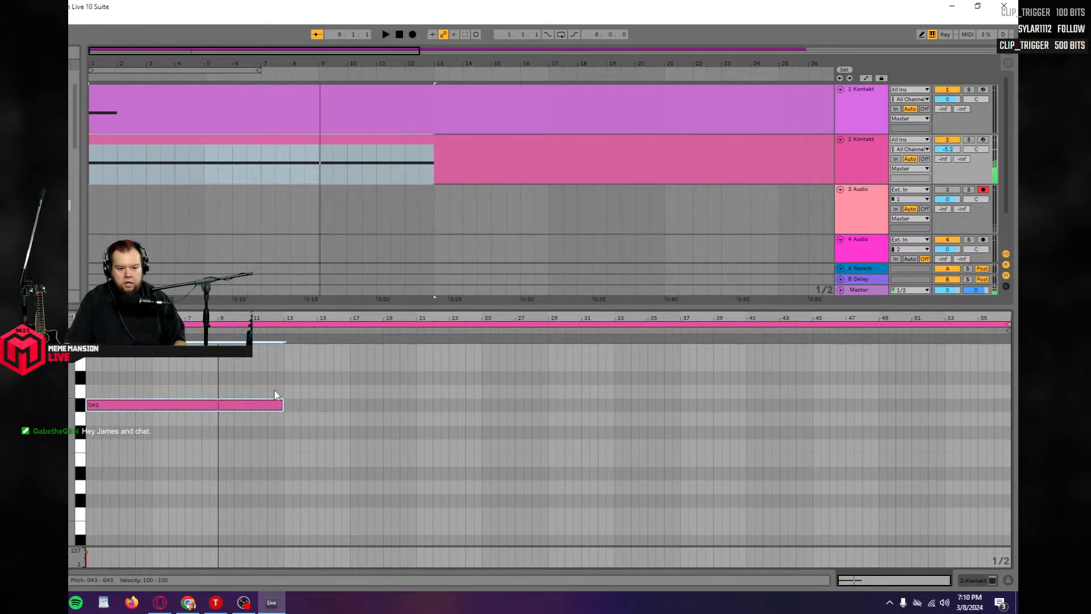
left_click_drag(282, 405, 218, 406)
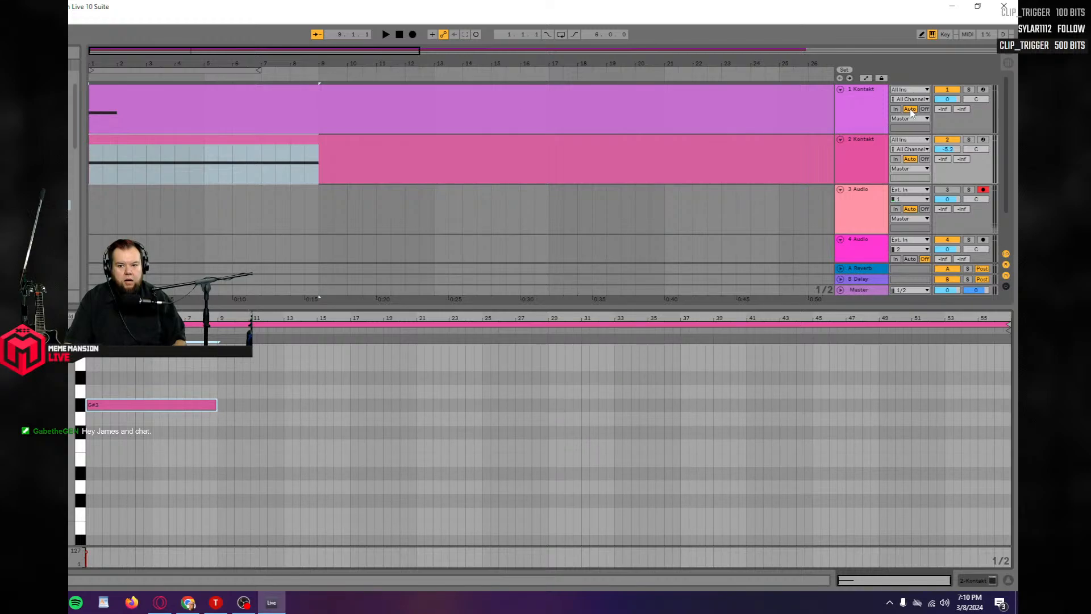
Mute the first Kontakt track.
left_click(947, 91)
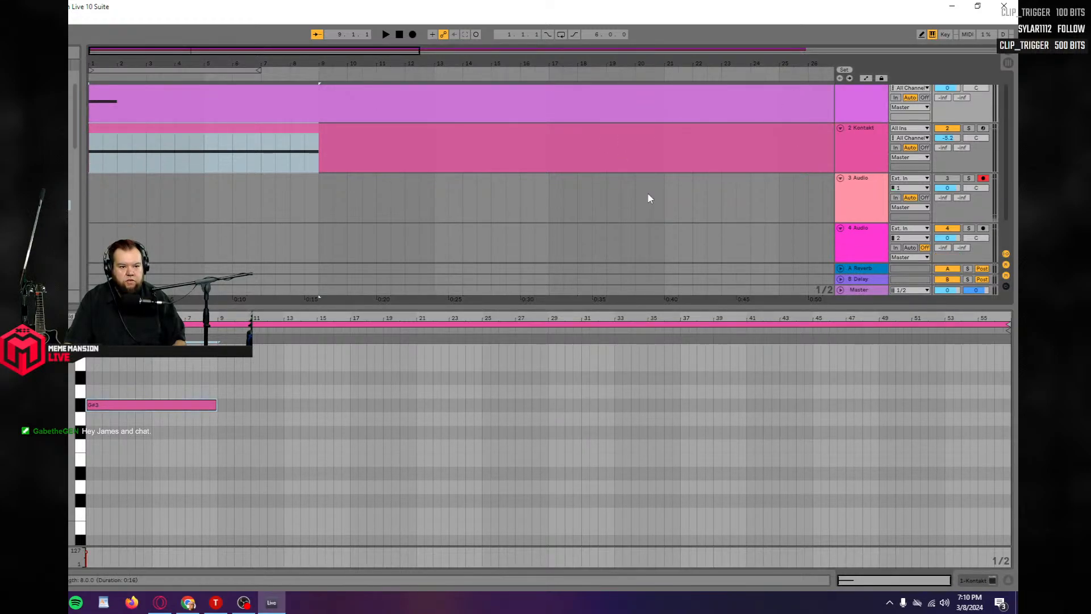
scroll(650, 195, "down", 2)
scroll(650, 195, "up", 2)
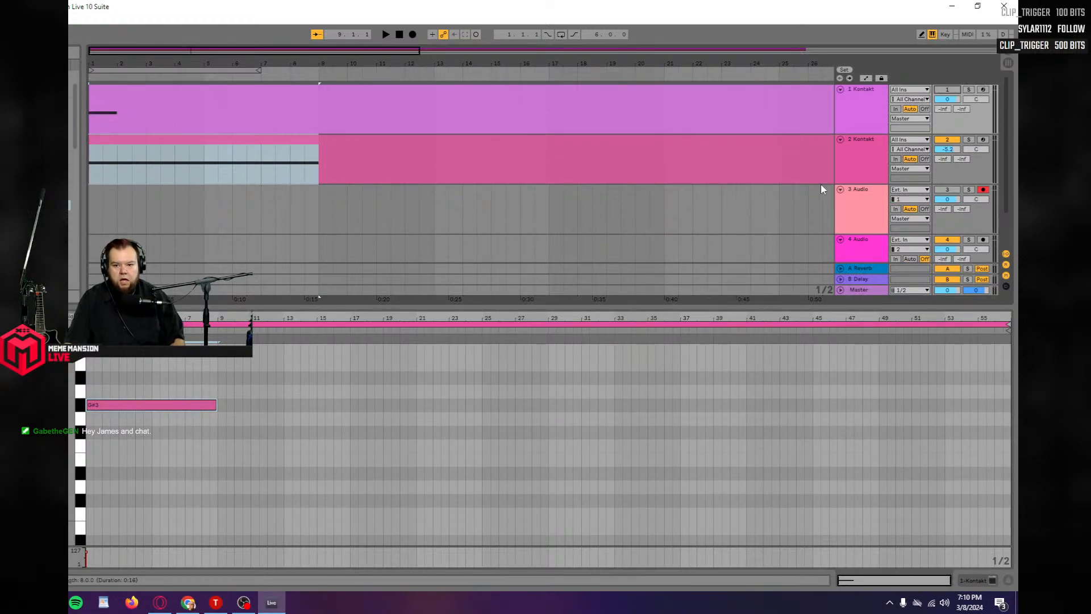
Duplicate the second Kontakt track and delete the clip from the copy.
right_click(862, 163)
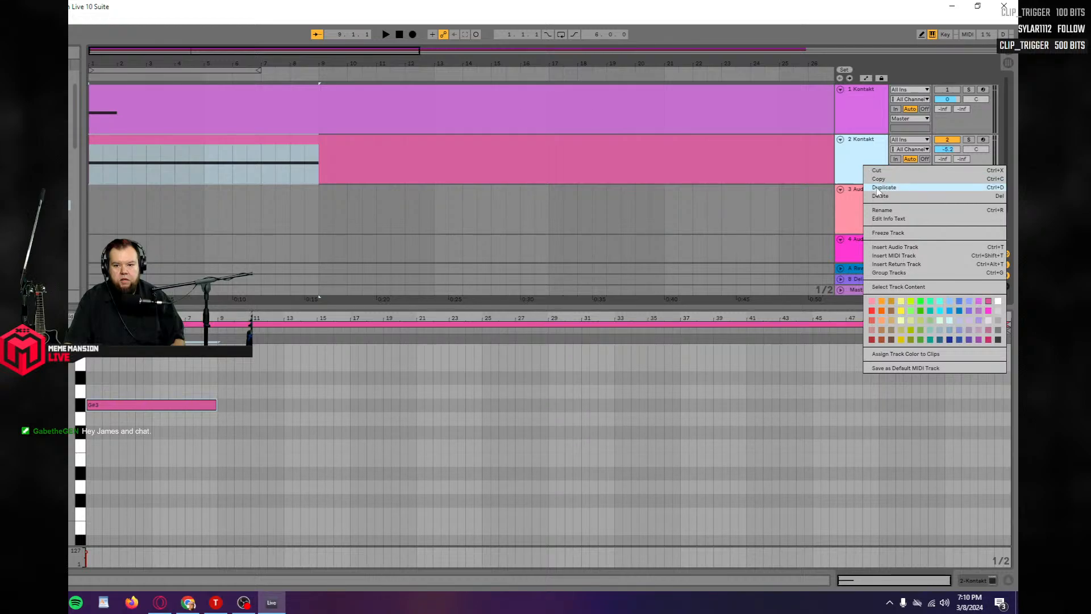
left_click(879, 187)
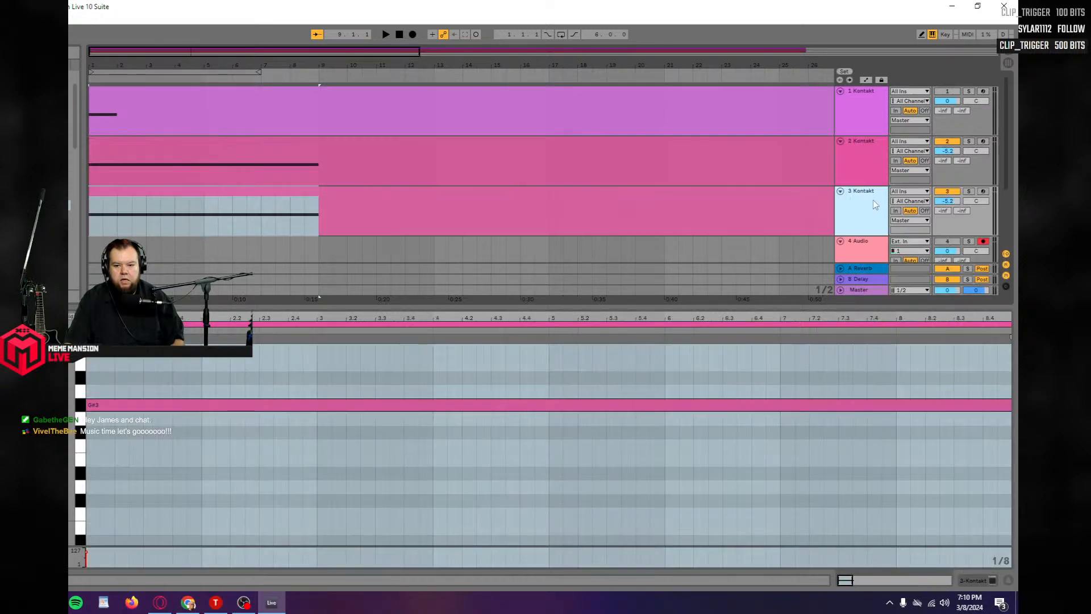
left_click(261, 195)
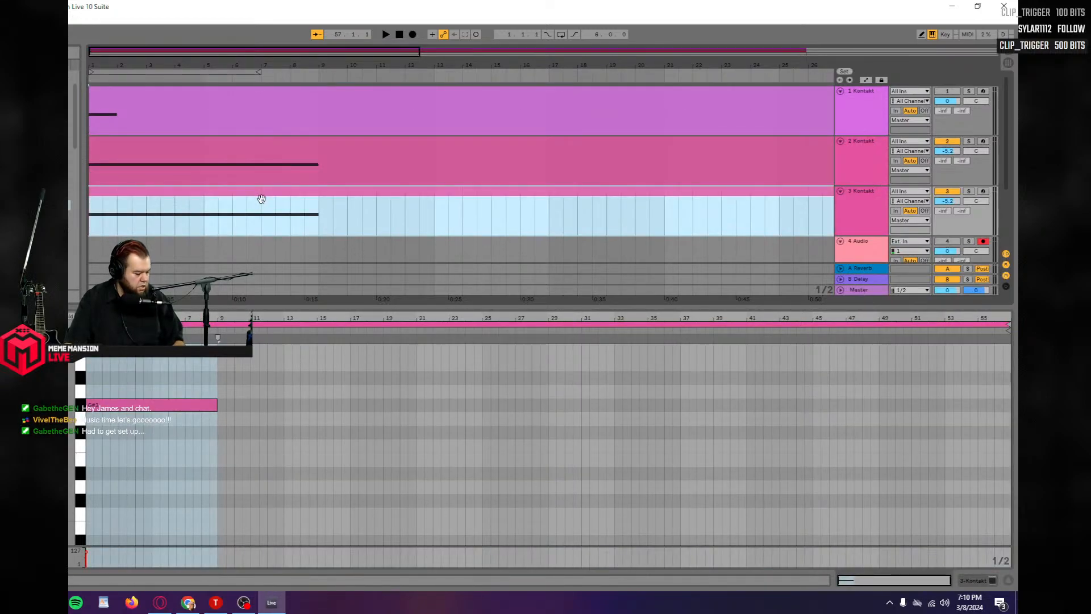
key("Delete")
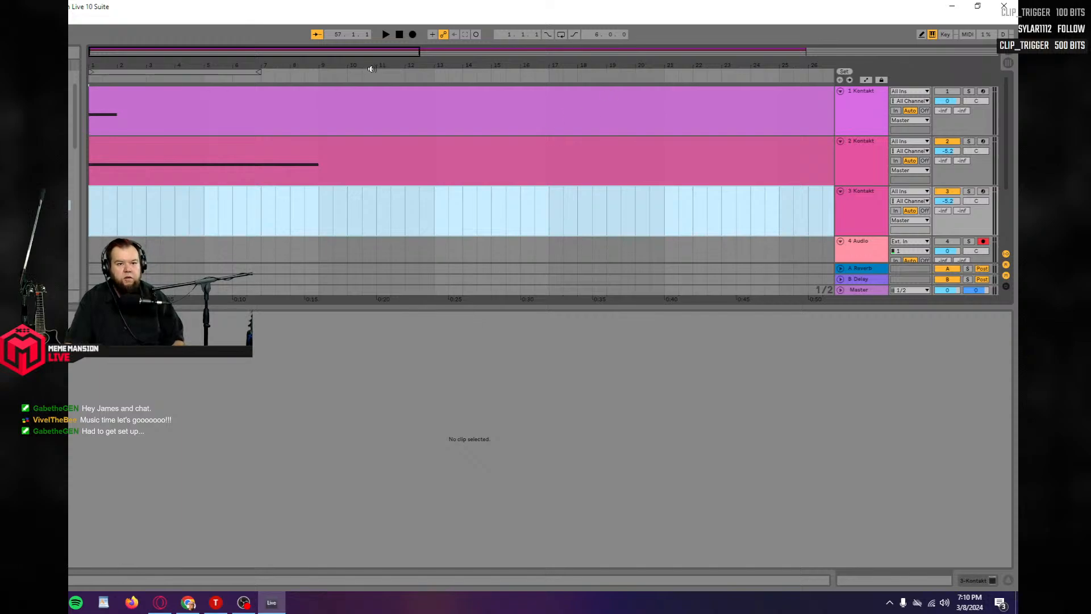
Move the clips on the first two Kontakt tracks together so they start at bar 9.
left_click_drag(422, 52, 1017, 85)
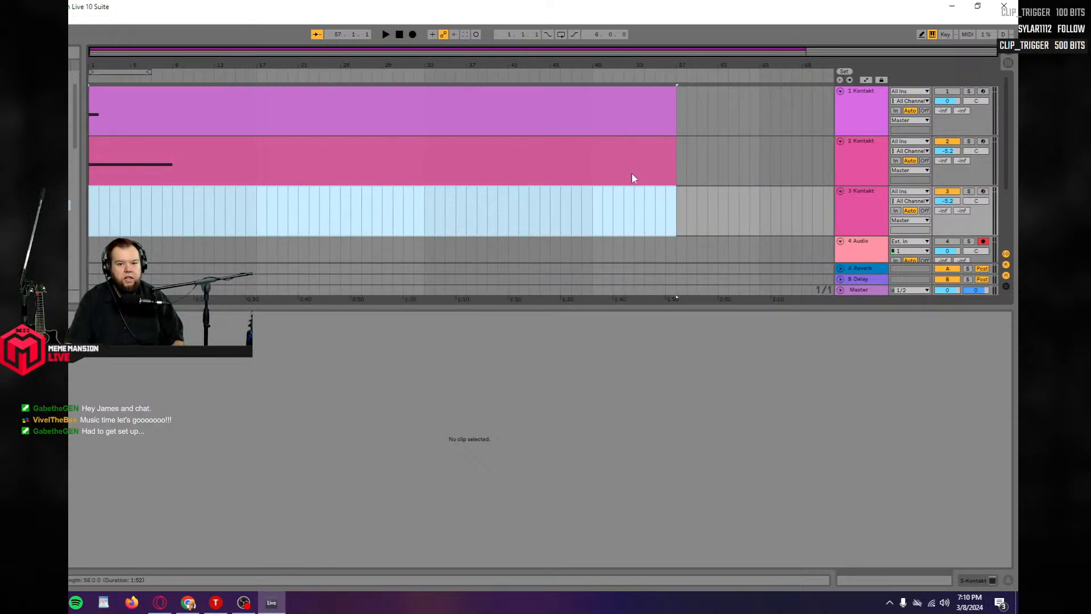
left_click_drag(686, 165, 227, 108)
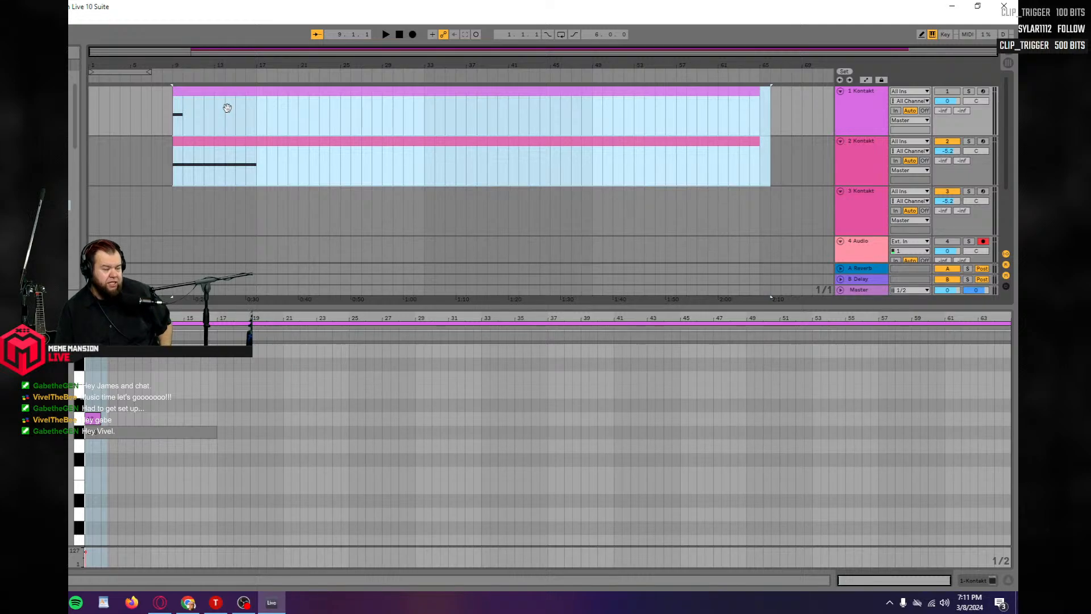
left_click(667, 225)
Copy the second Kontakt track's clip onto the third Kontakt track, starting at bar 9.
left_click(210, 157)
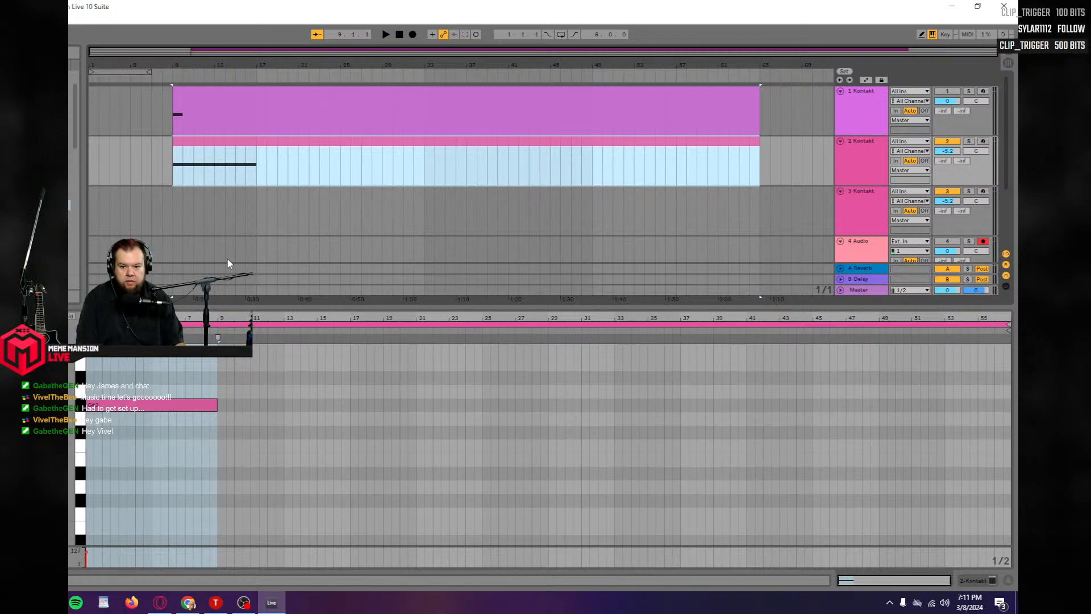
left_click(176, 223)
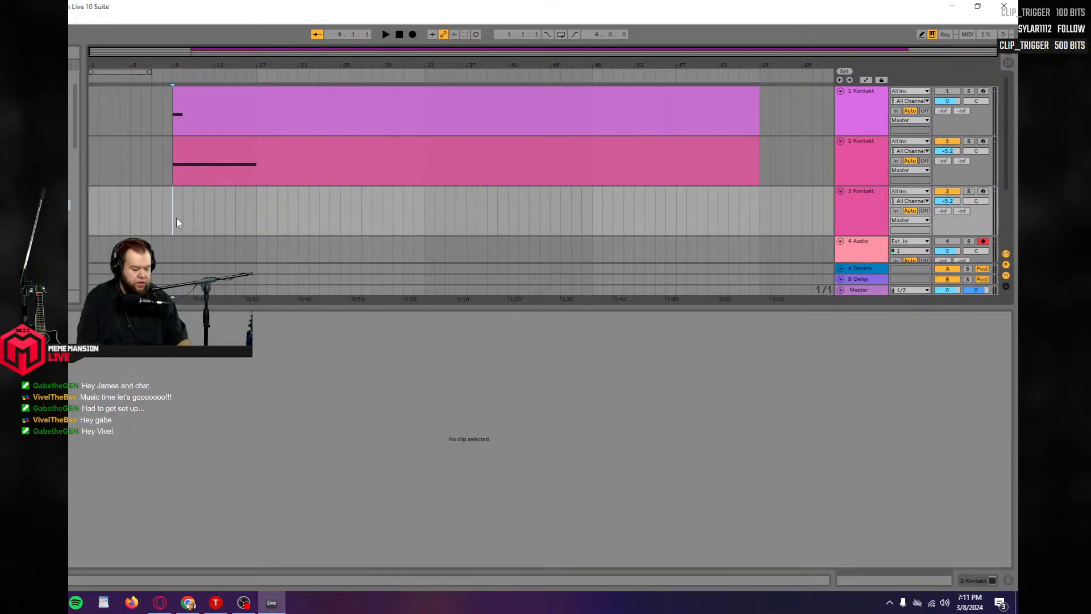
key("ctrl+v")
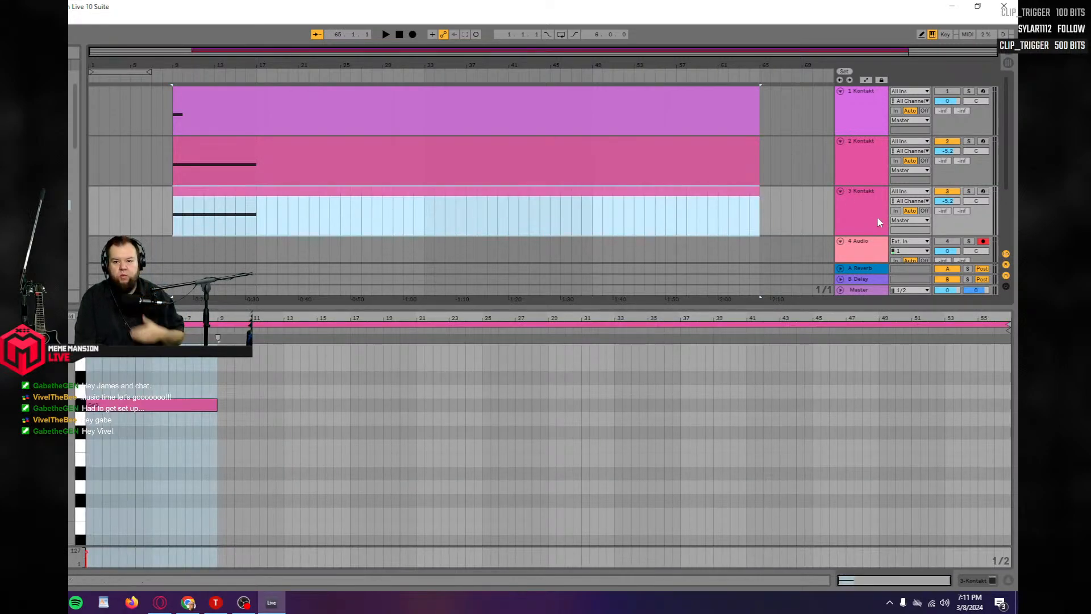
Replace Kontakt on the third track with Reaktor 6 and enlarge the plugin's Player library list.
left_click(858, 215)
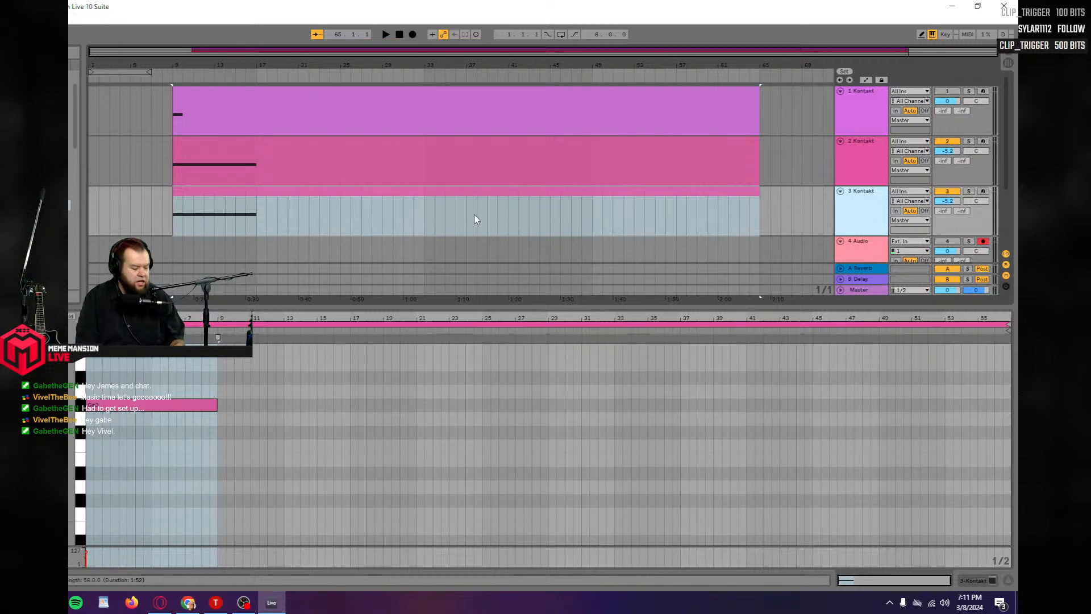
key("ctrl+t")
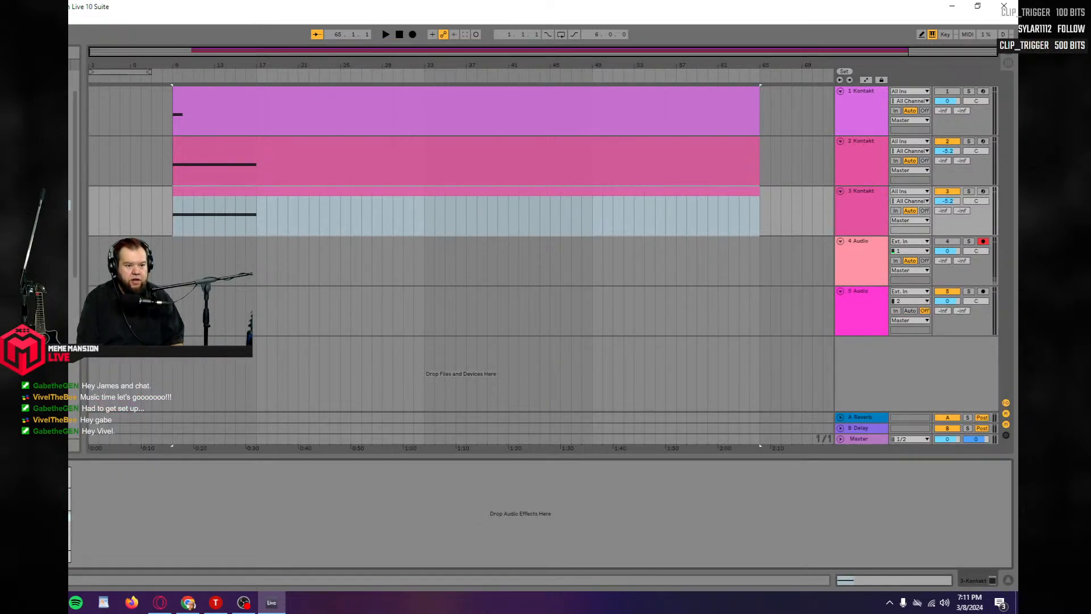
key("Delete")
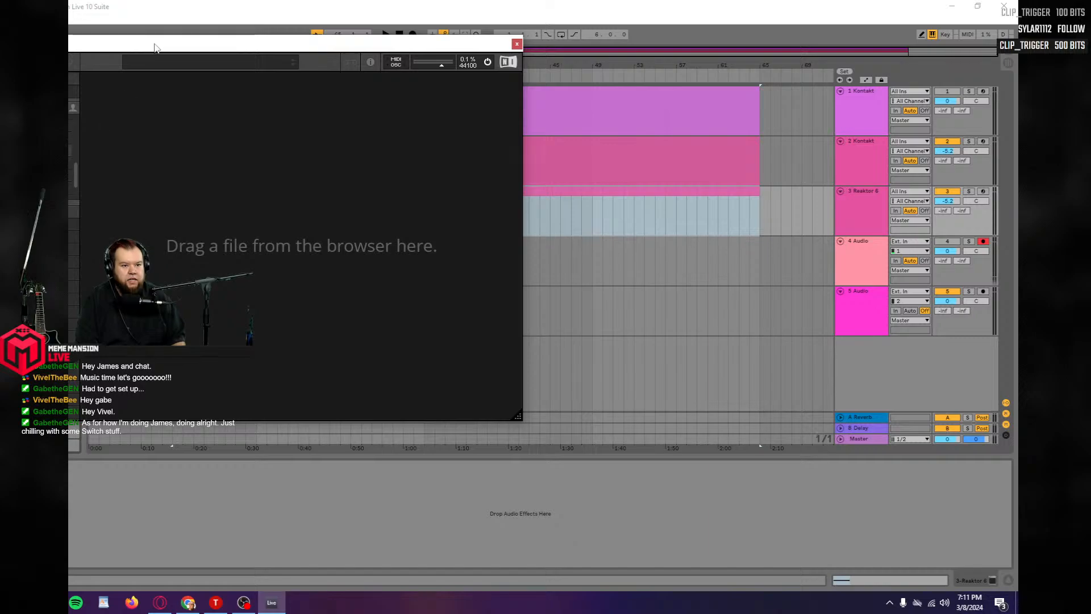
left_click_drag(155, 48, 344, 64)
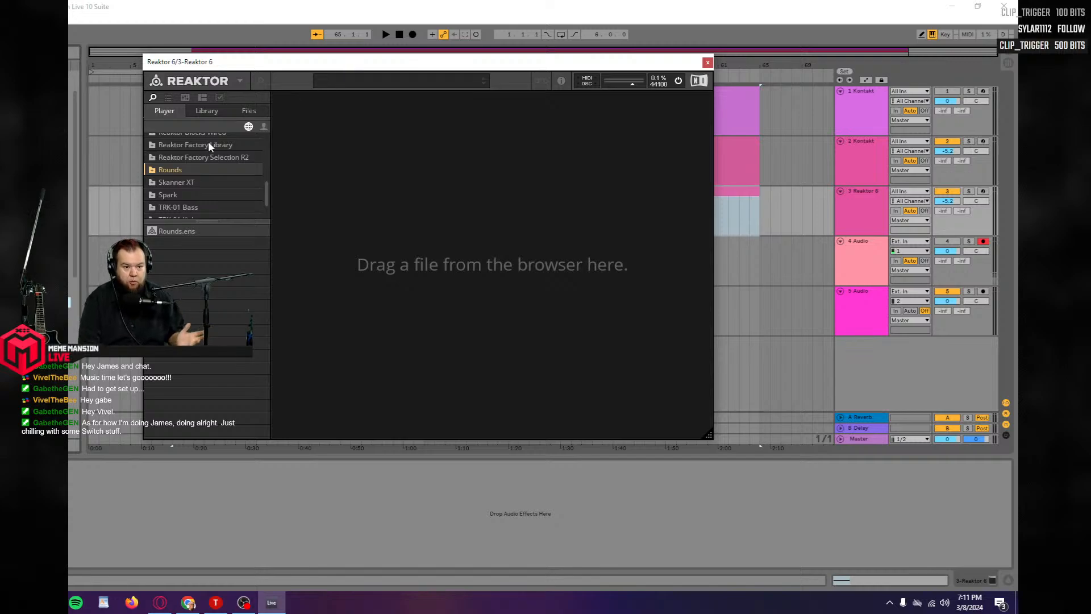
left_click_drag(204, 222, 199, 325)
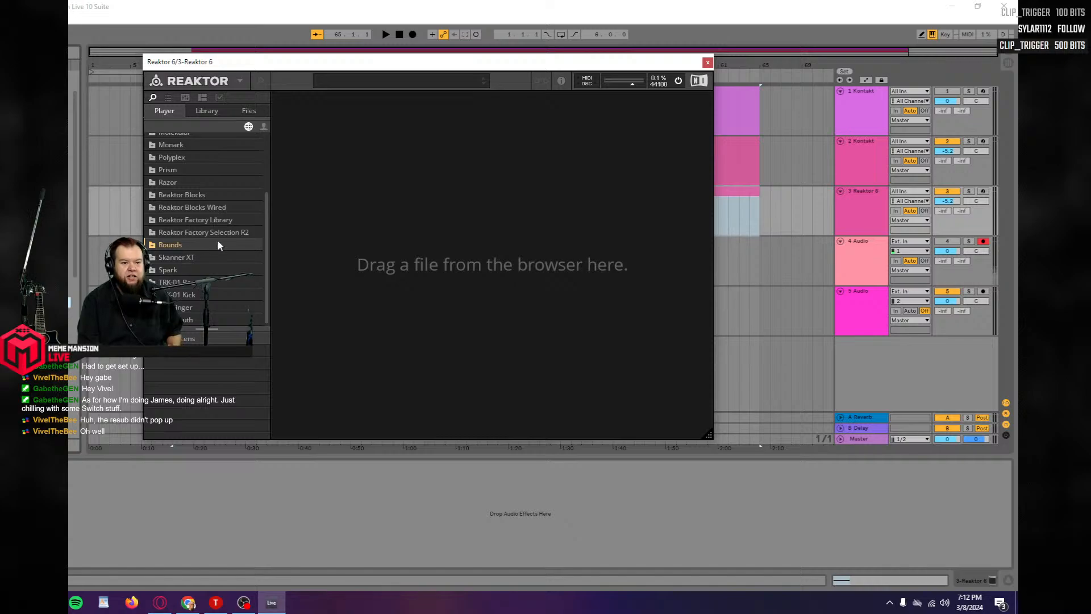
Load an ensemble from the Reaktor Blocks library and move the plugin window down so the arrangement is in view.
left_click(178, 196)
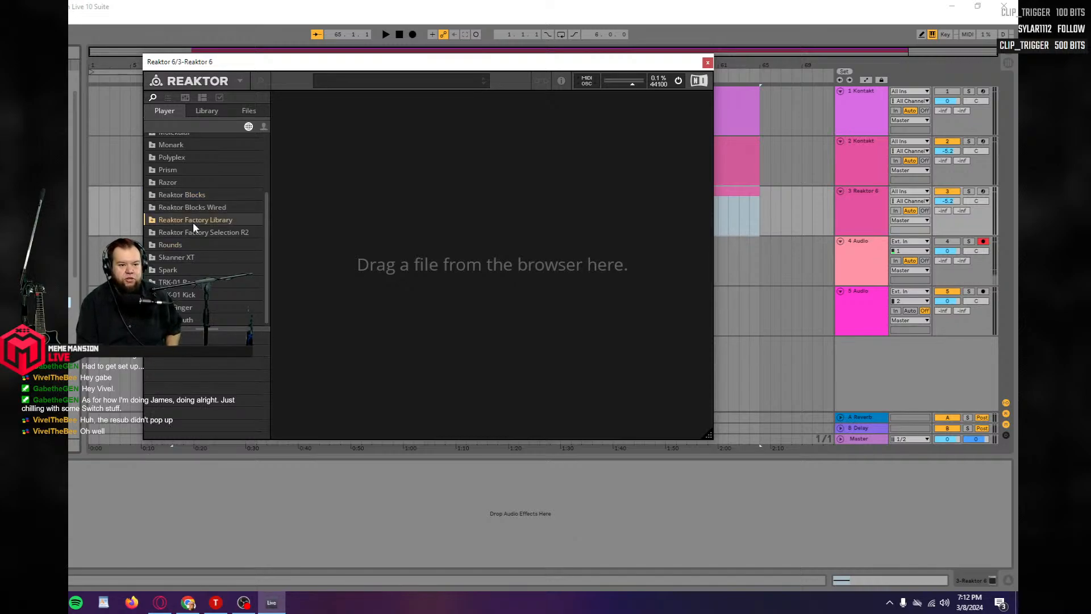
left_click(193, 204)
left_click(184, 194)
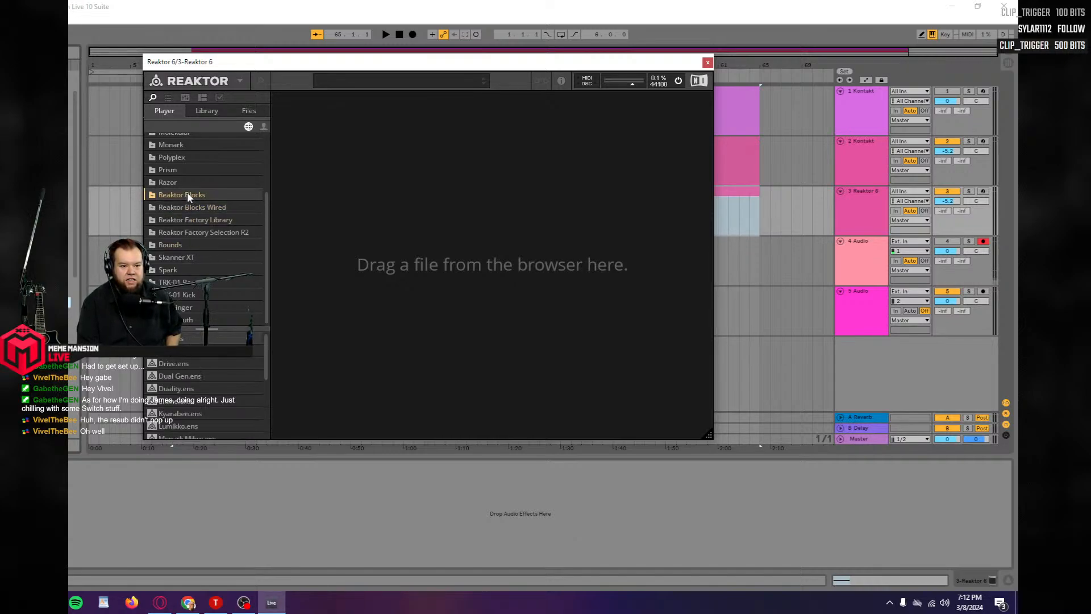
scroll(230, 397, "down", 5)
scroll(229, 405, "down", 3)
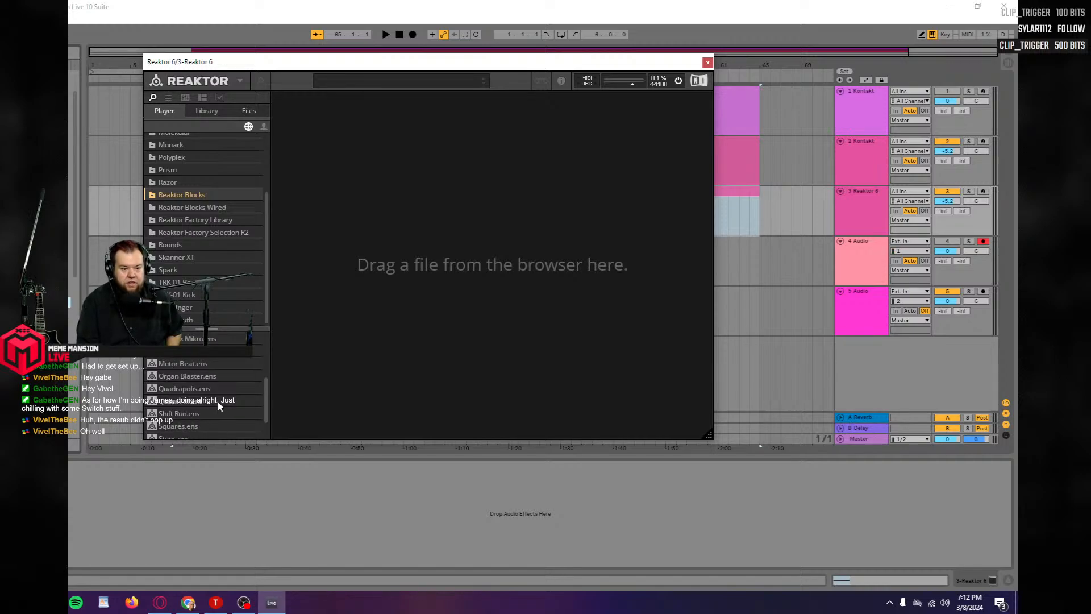
left_click_drag(174, 397, 450, 189)
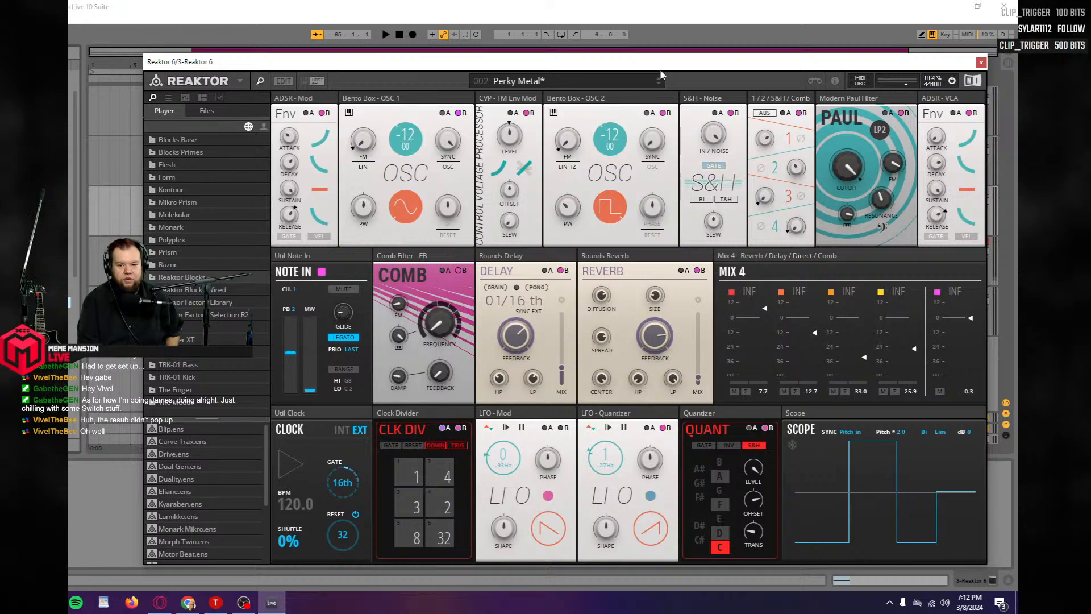
left_click_drag(622, 66, 452, 311)
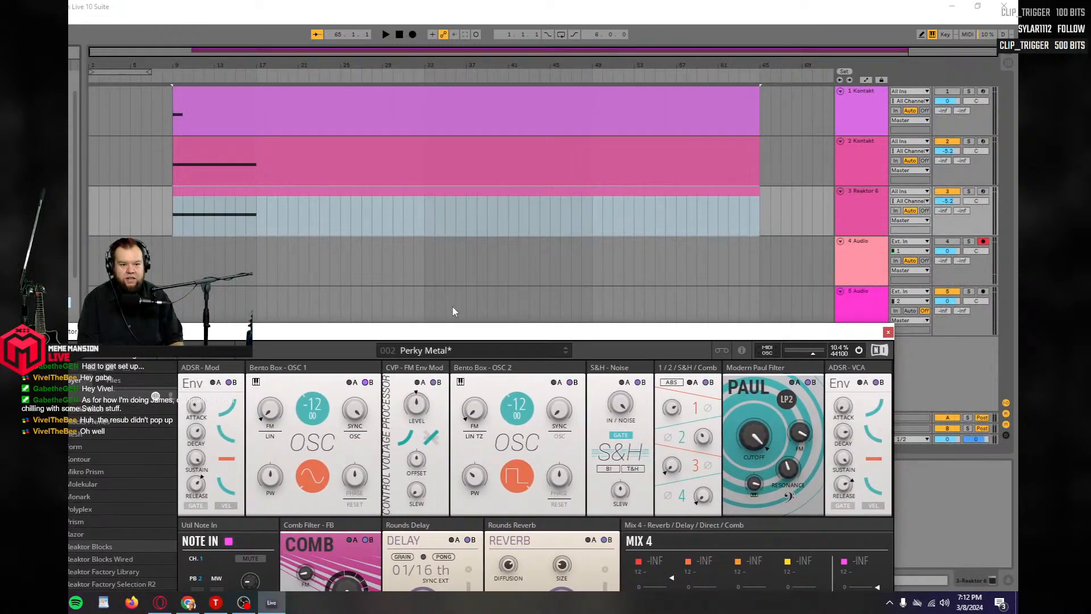
Play the arrangement and lower the Reaktor track's volume to -12.4 dB.
left_click(154, 226)
key("space")
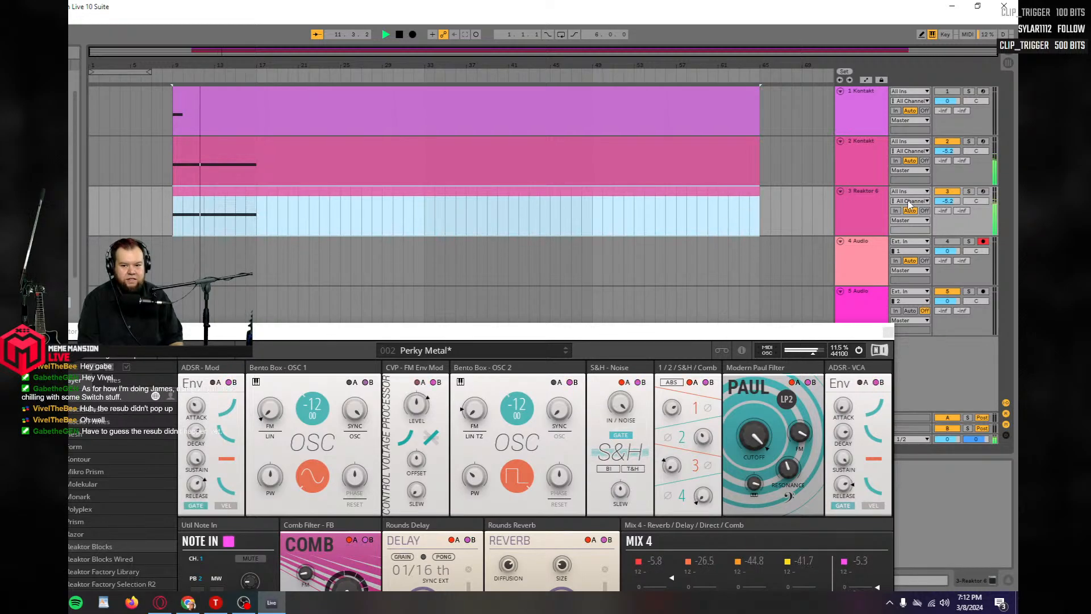
left_click_drag(947, 200, 947, 226)
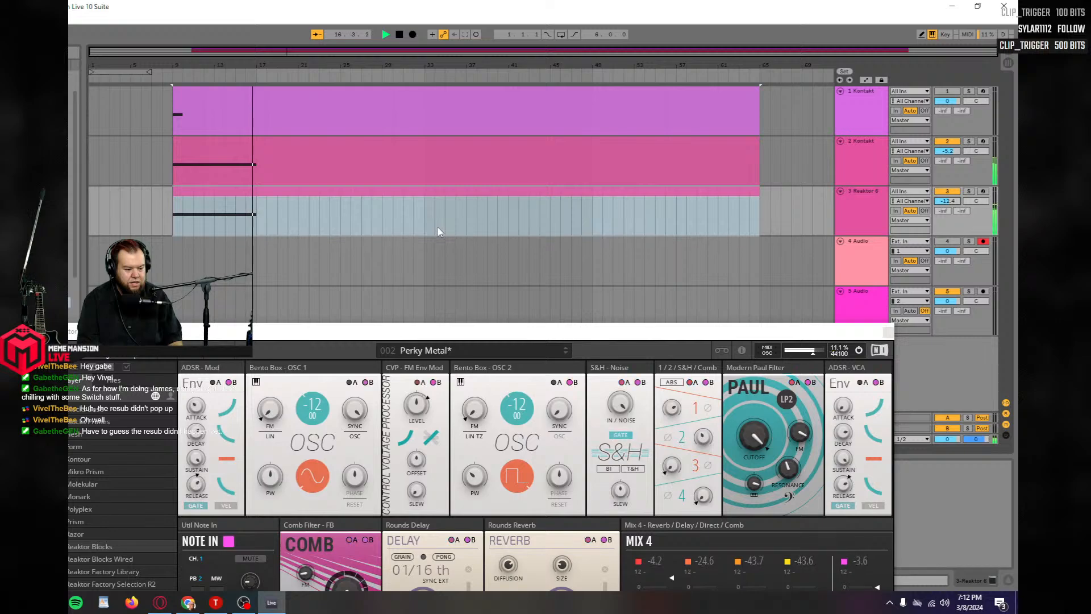
key("space")
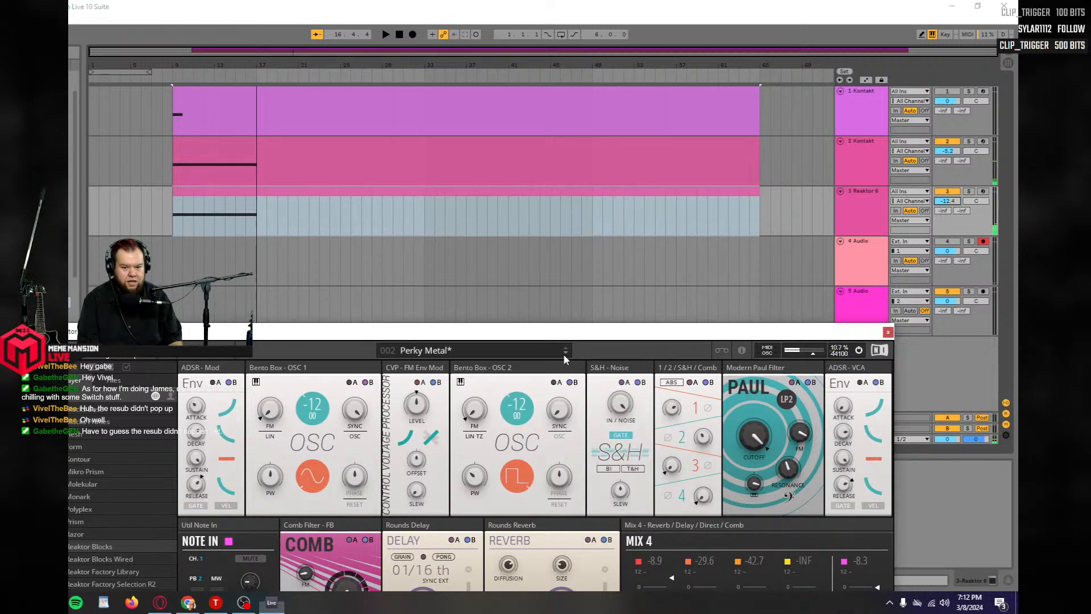
Audition the Division B and Upper snapshots against the other tracks and return to Perky Metal.
double_click(565, 353)
key("space")
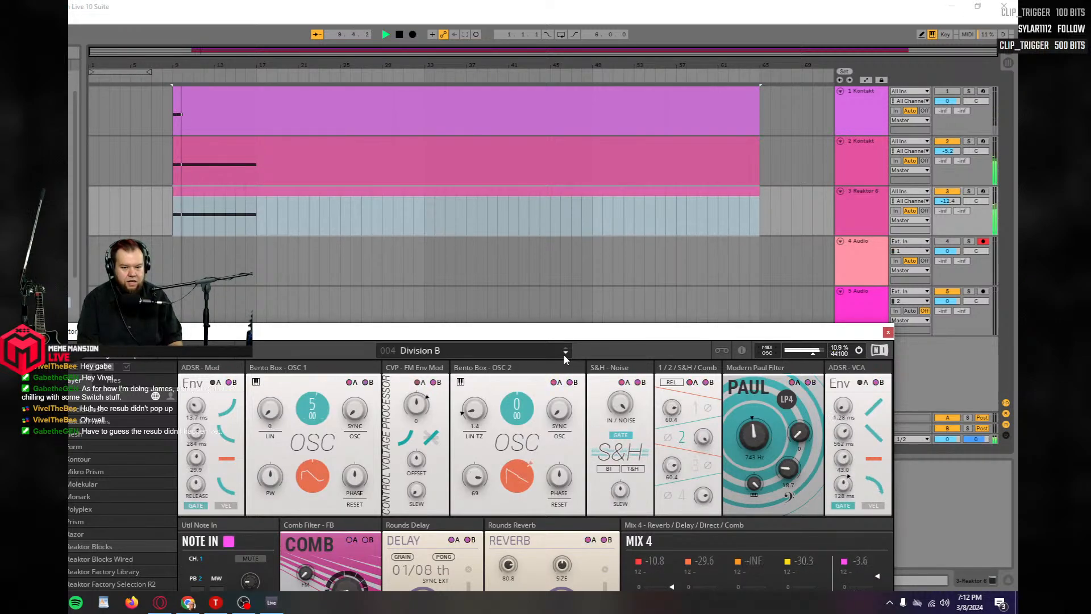
key("space")
key("space")
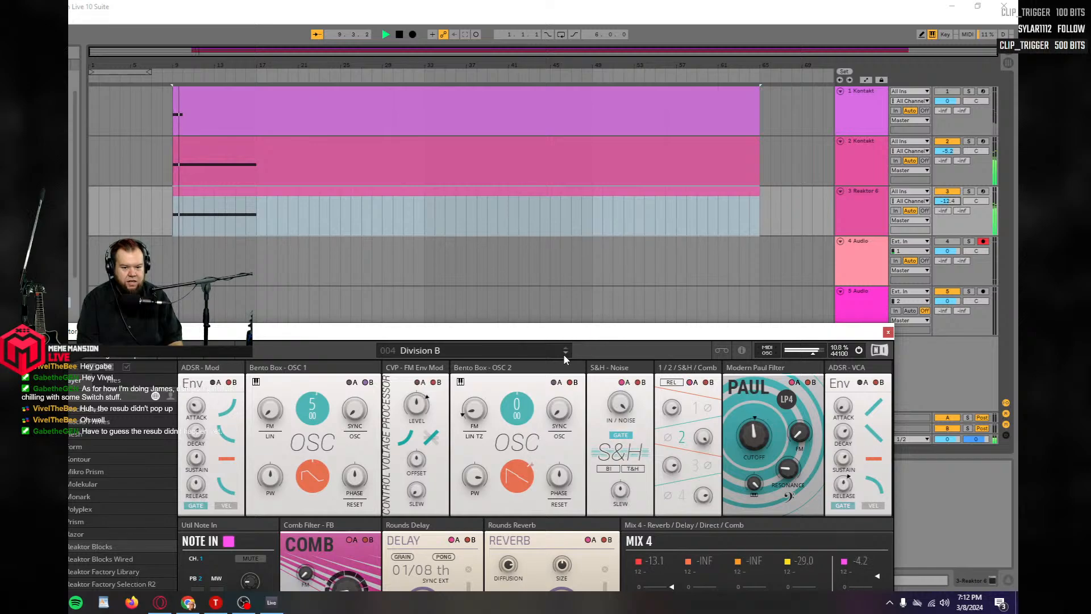
left_click(566, 348)
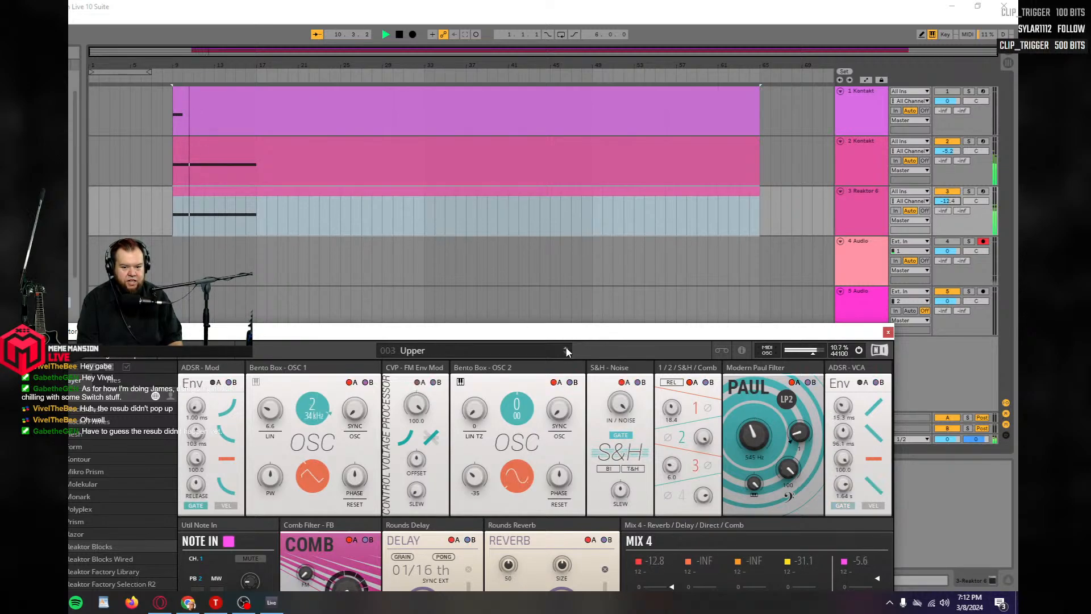
left_click(566, 348)
key("space")
key("space")
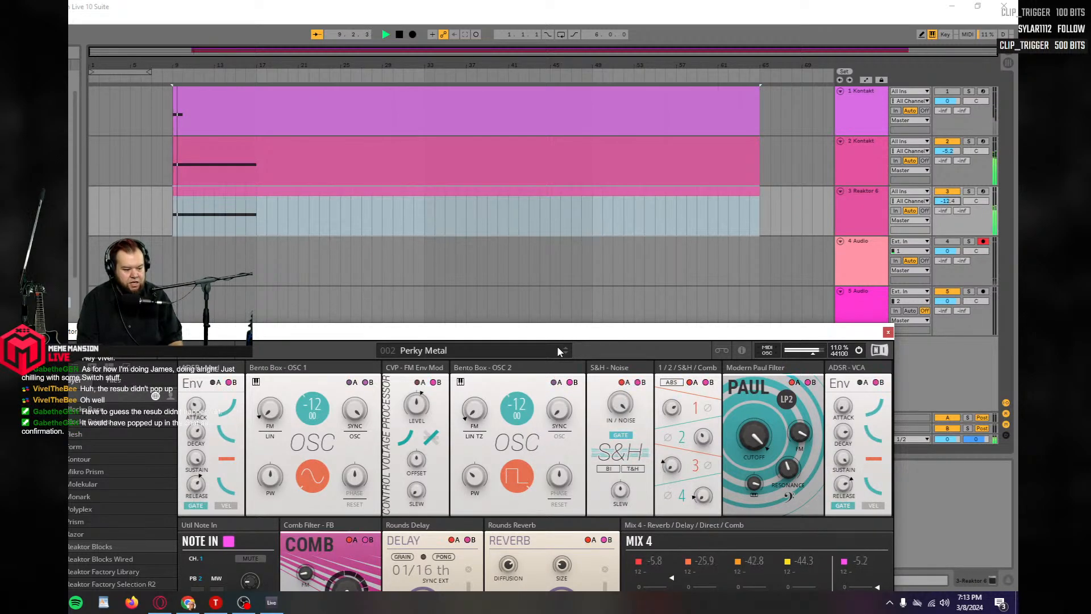
Listen to the Perky Metal snapshot with the whole Reaktor interface in view and close the plugin window.
left_click_drag(553, 342, 547, 173)
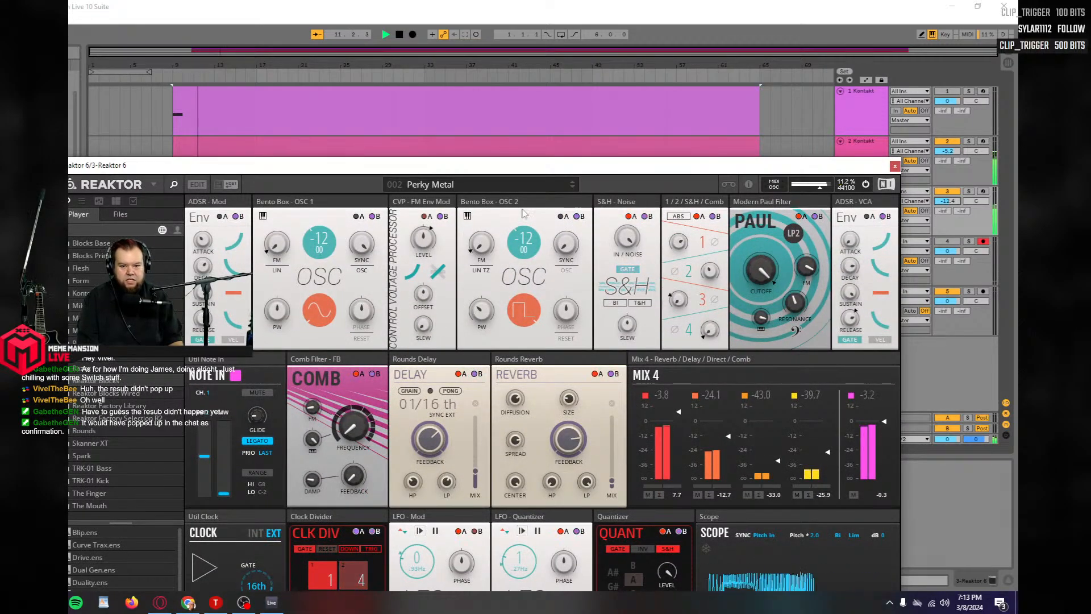
left_click_drag(508, 172, 504, 78)
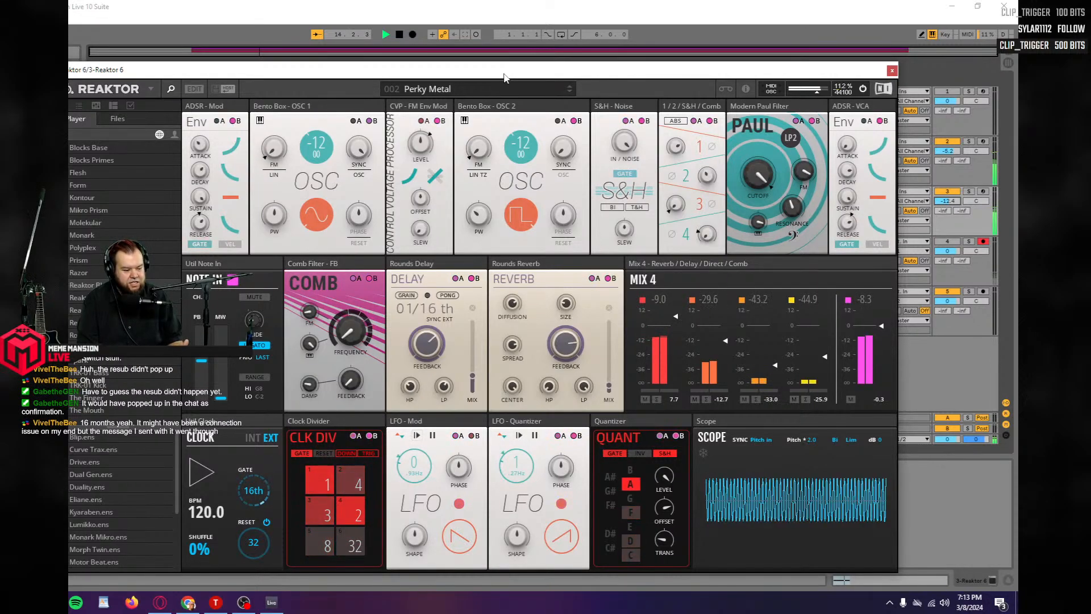
key("space")
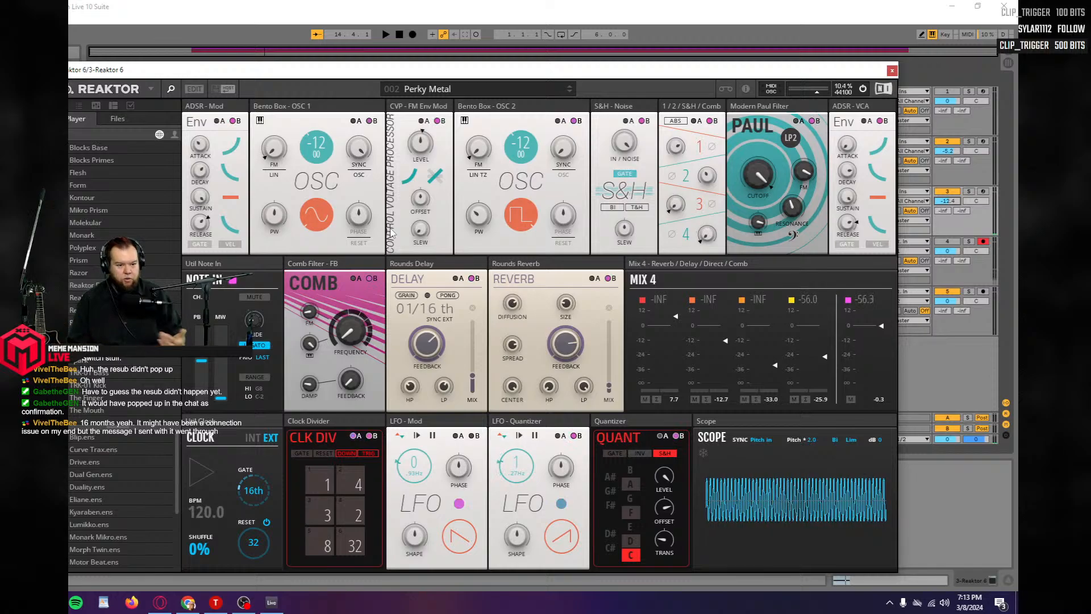
left_click(891, 72)
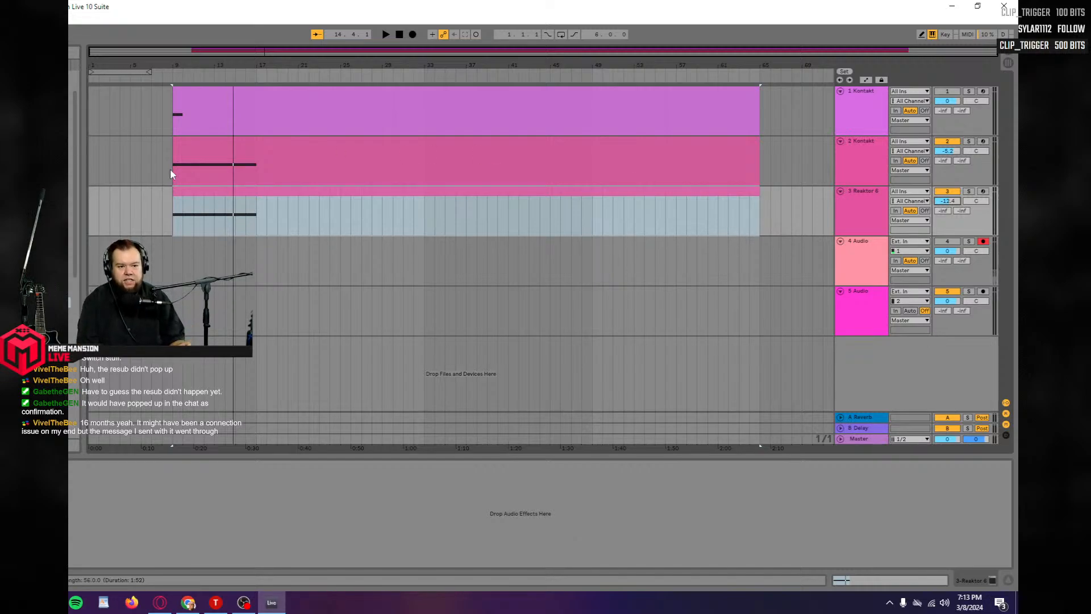
Lower the Reaktor track's volume to -14.2 dB during playback and deactivate the track.
key("space")
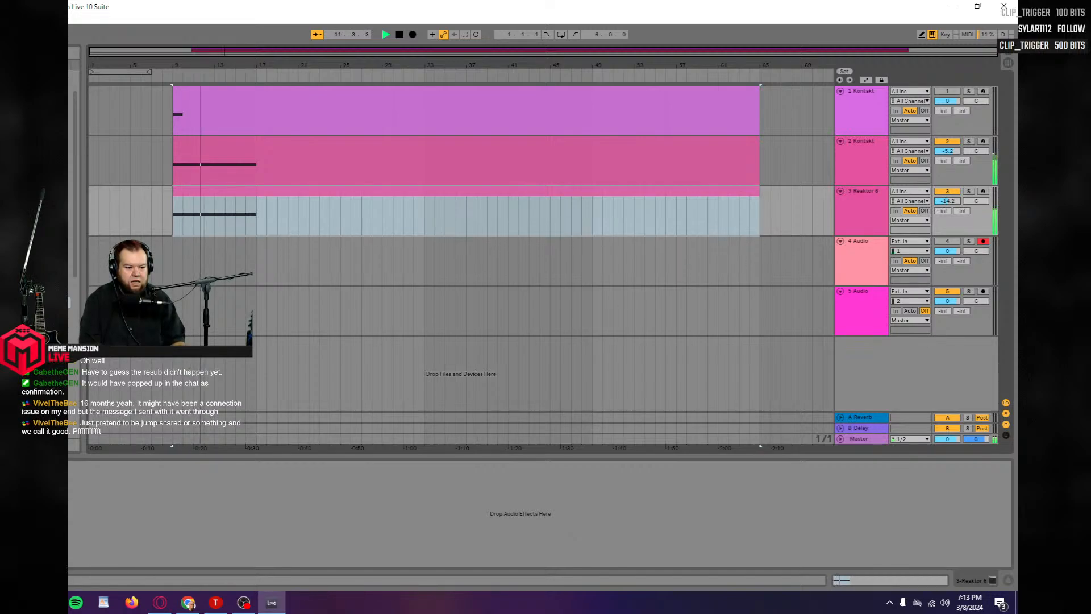
key("ctrl+alt+p")
key("space")
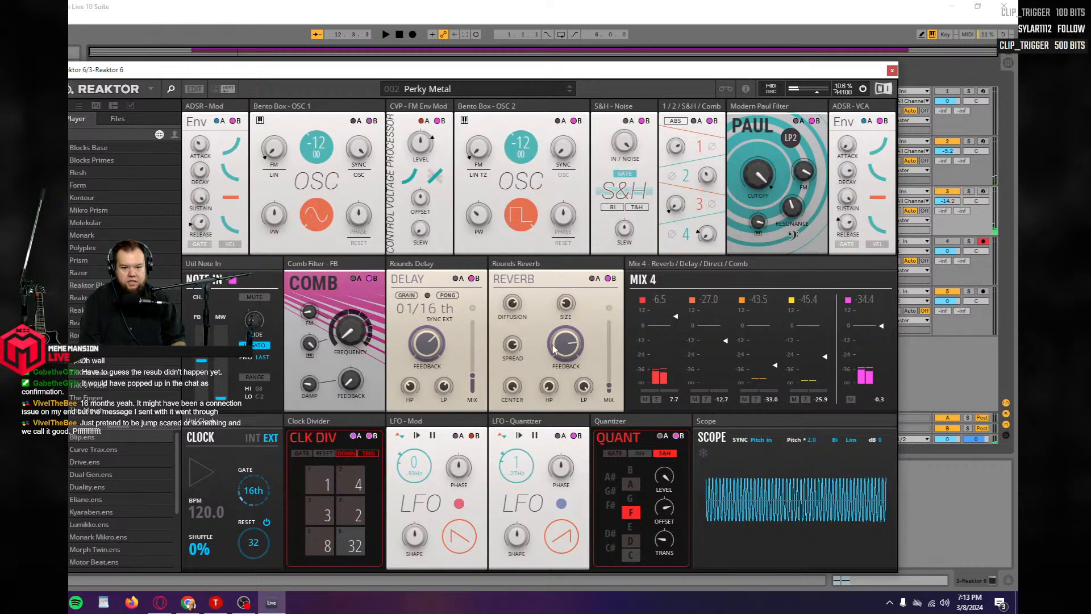
key("space")
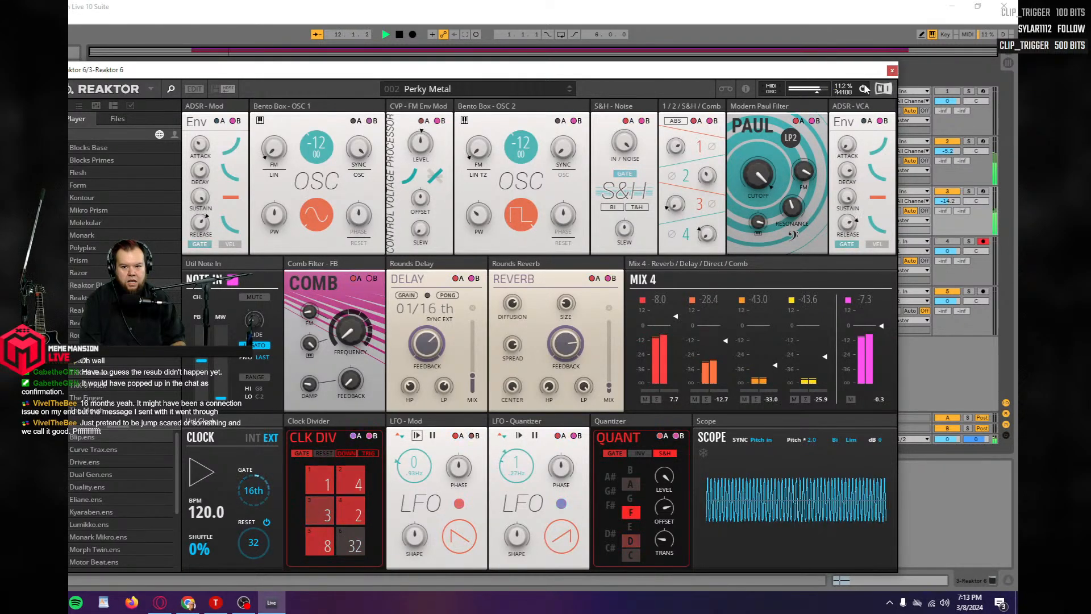
left_click(891, 70)
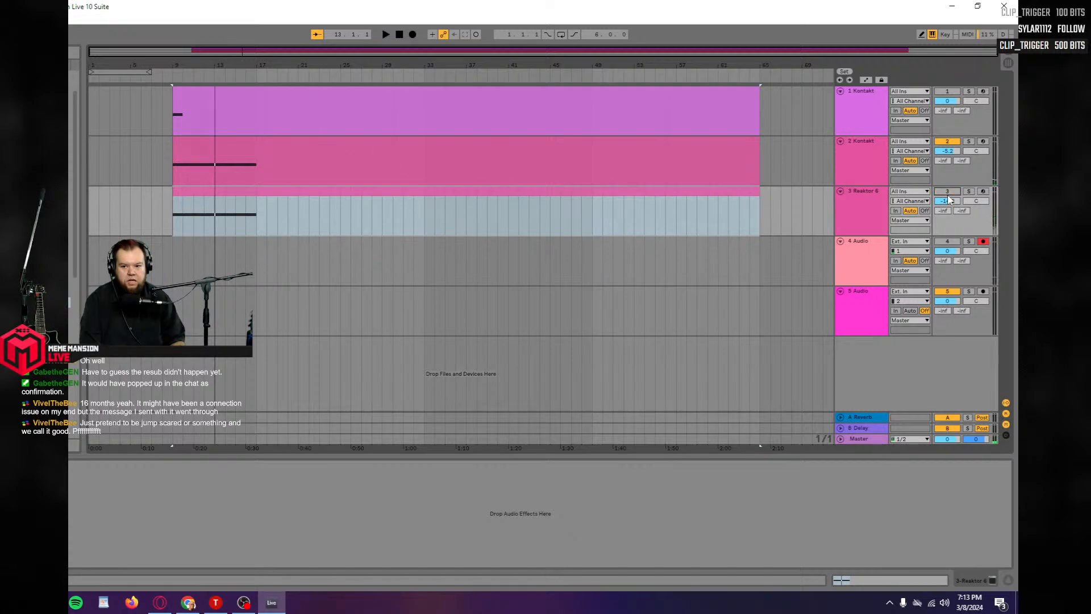
Open the first Kontakt track's clip in the piano roll and reactivate that track.
left_click(176, 125)
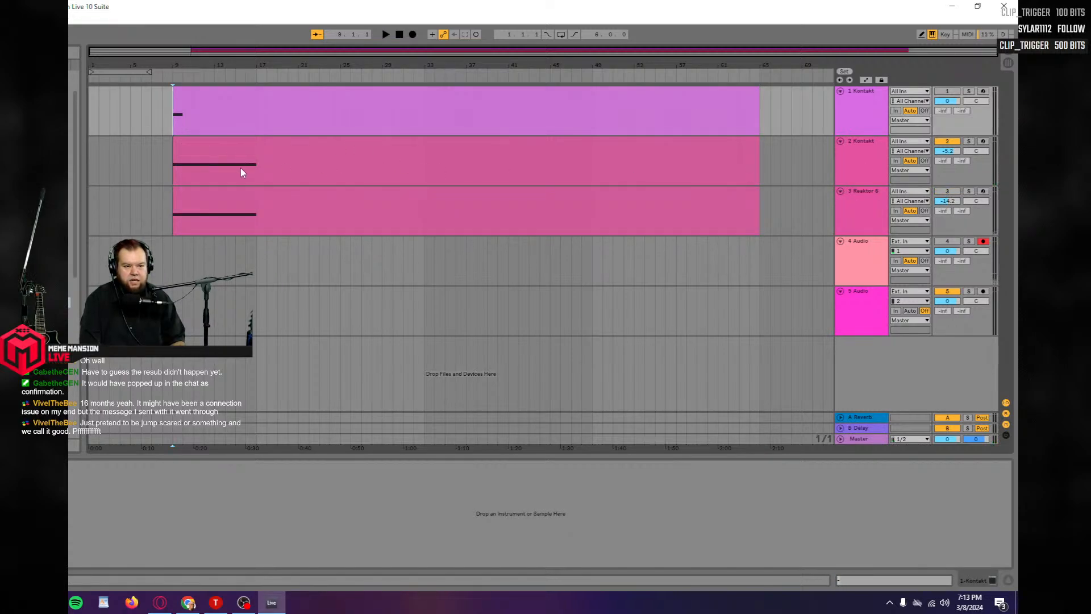
left_click(196, 94)
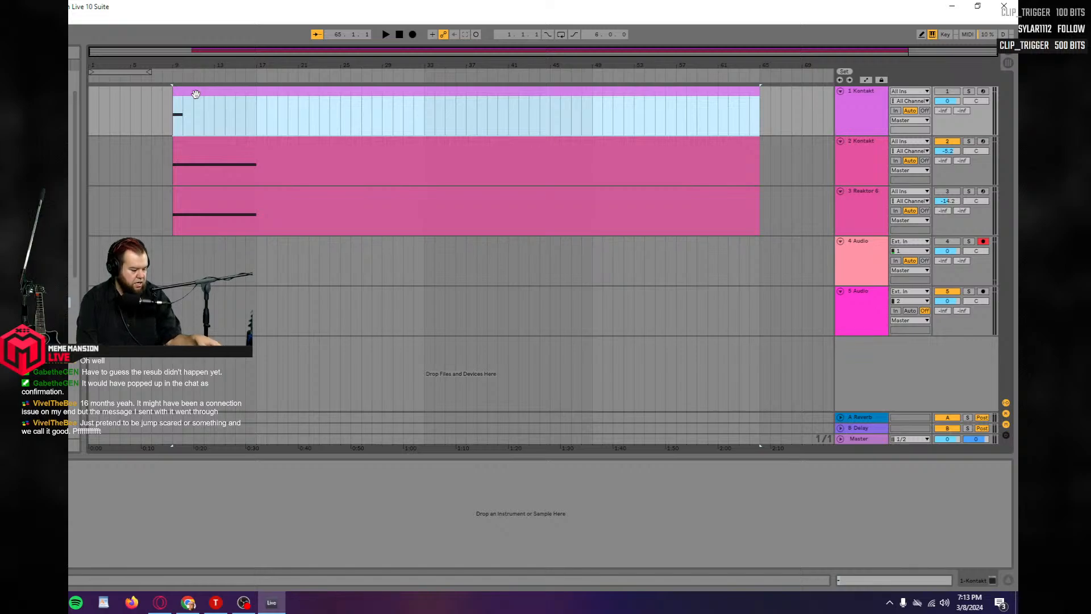
double_click(195, 94)
key("space")
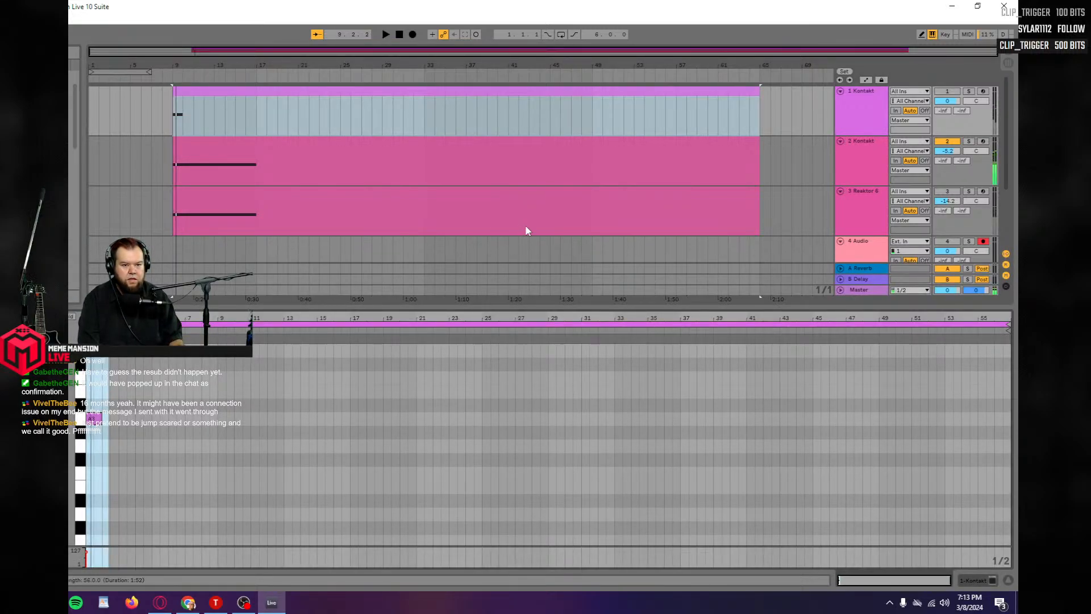
left_click(954, 92)
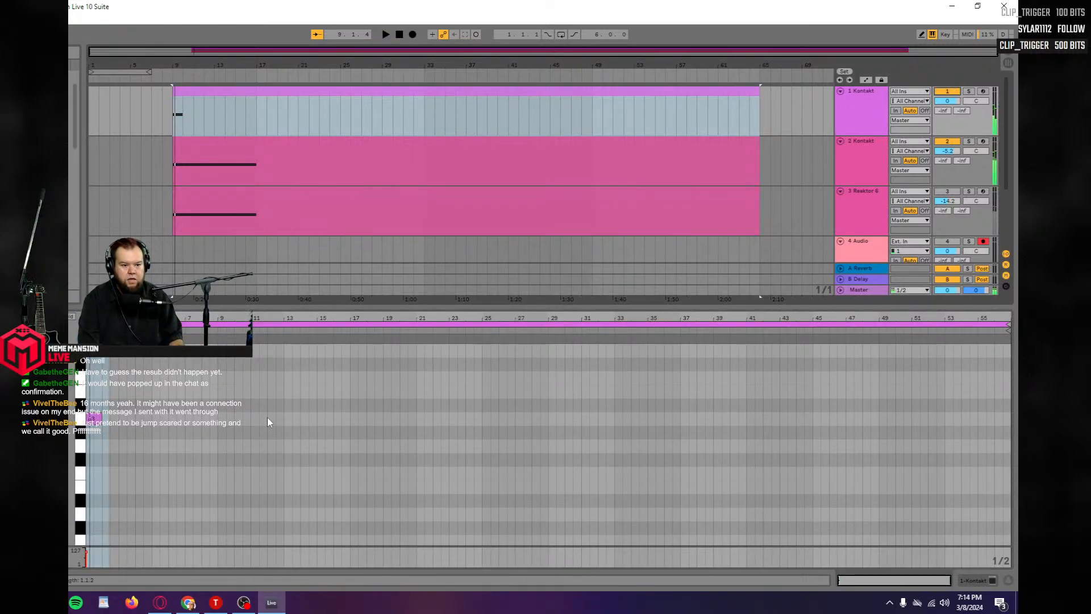
Raise the note in the first Kontakt clip to A#3, check it in playback, and reactivate the Reaktor track.
left_click_drag(94, 417, 94, 406)
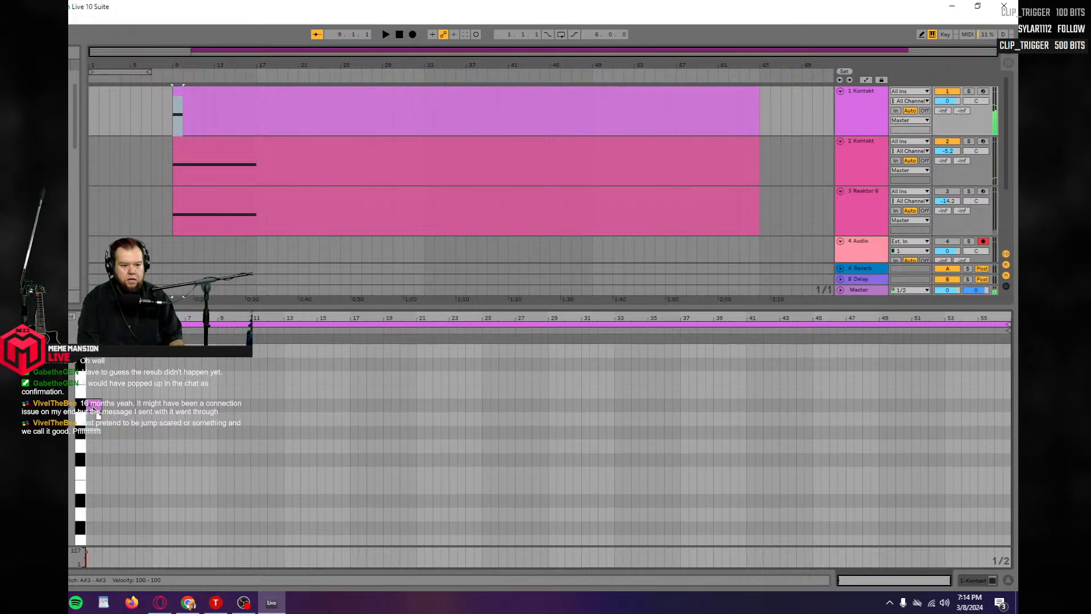
key("space")
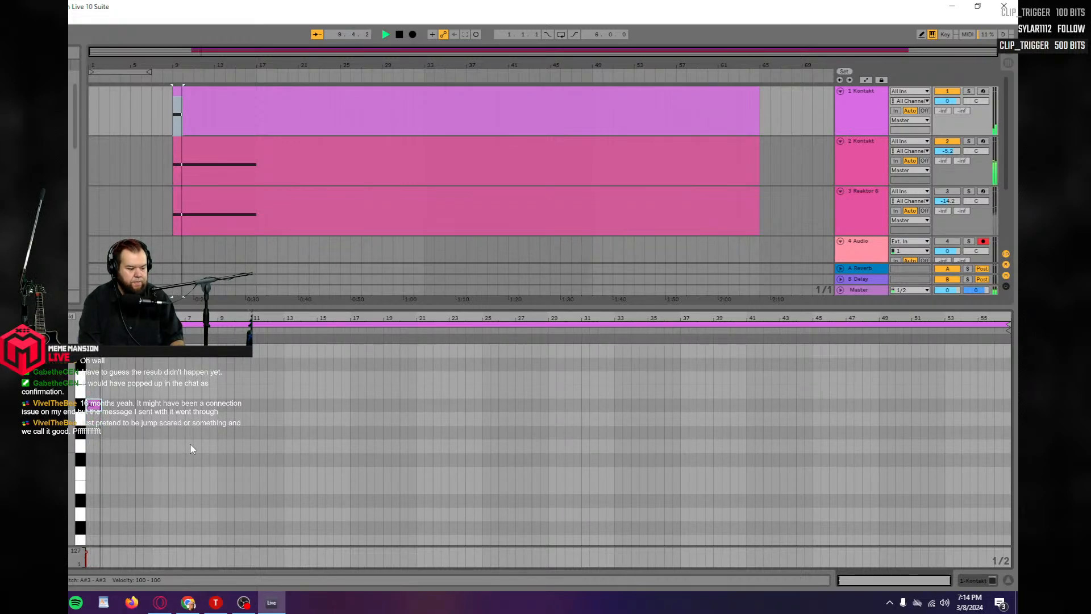
key("space")
key("space")
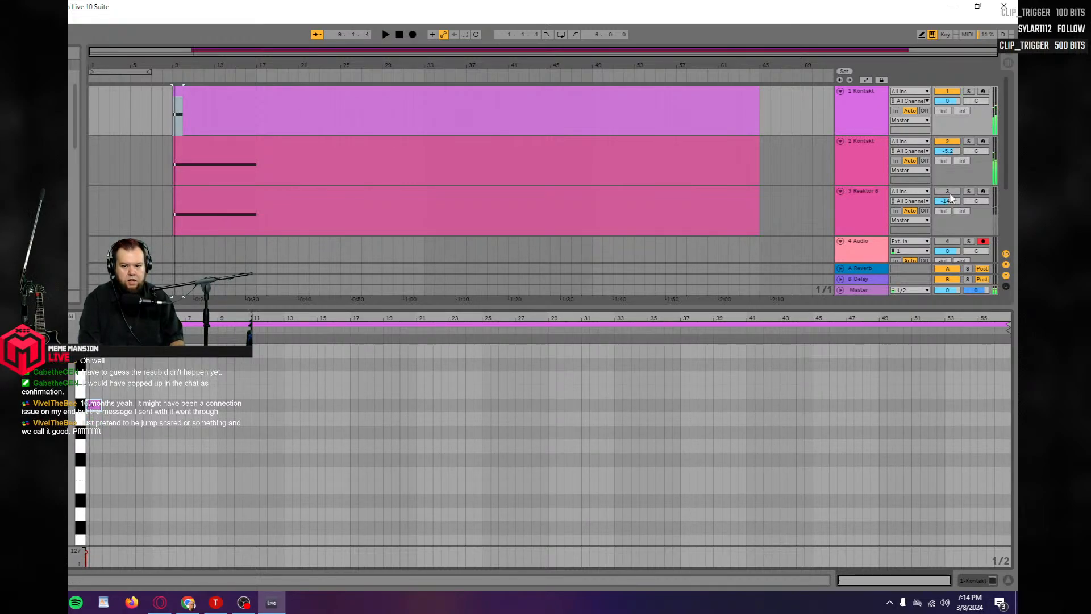
key("space")
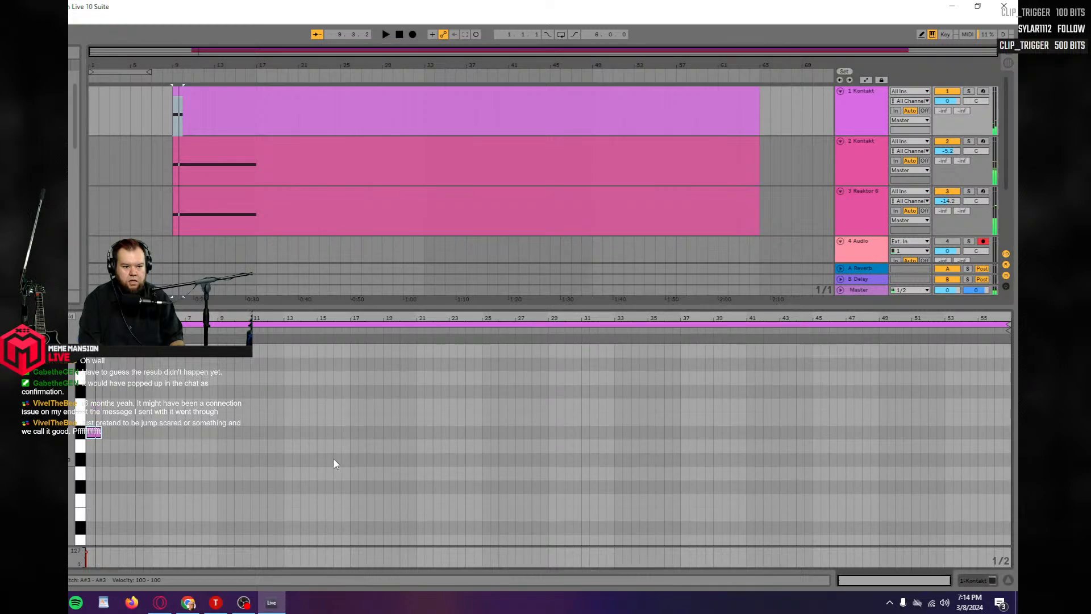
Add a C#4 note above the A#3 note at the clip's start, matching its length.
scroll(333, 458, "up", 2)
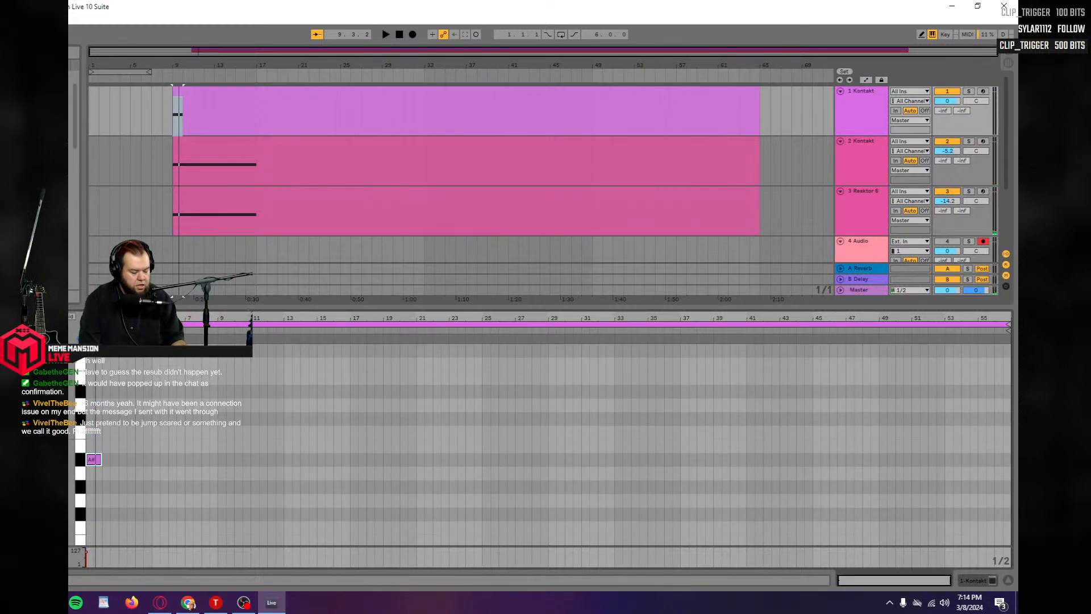
left_click(97, 432)
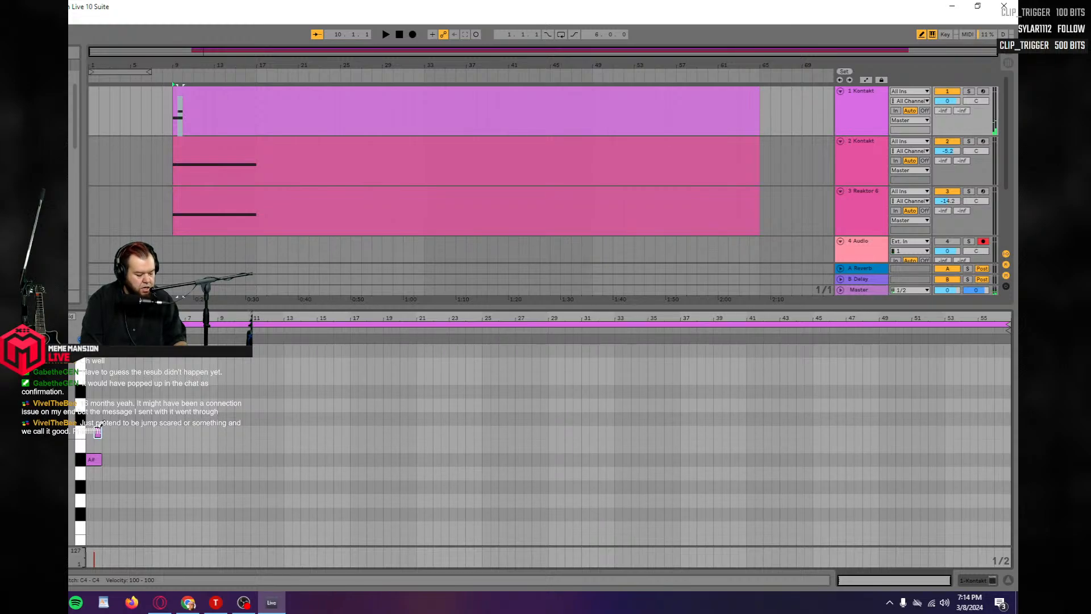
left_click_drag(98, 433, 102, 418)
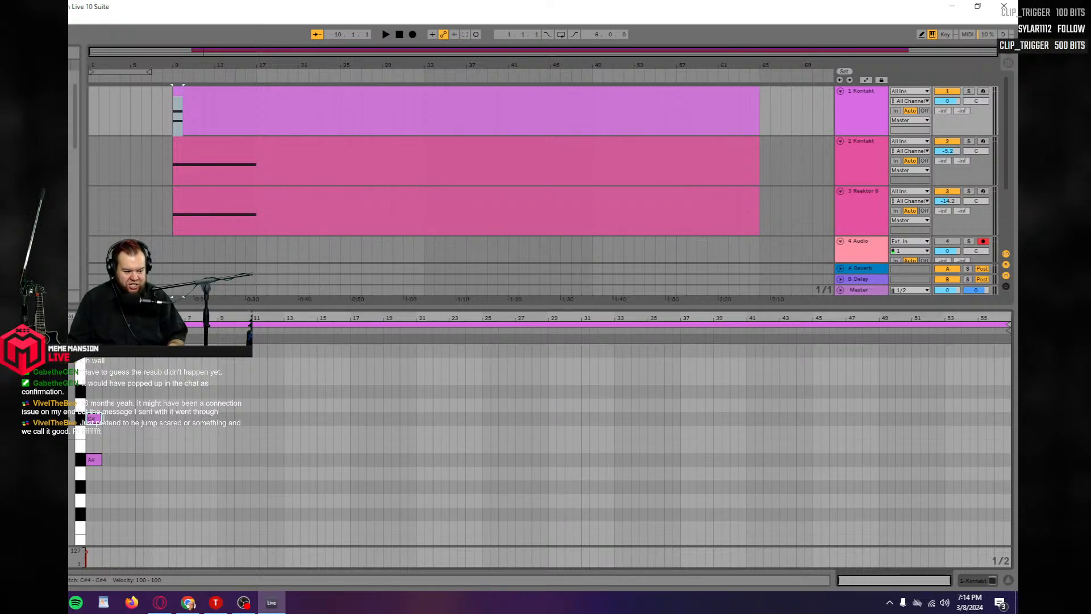
Play back the two-note chord and lengthen both the C#4 and A#3 notes to four bars, ending at bar 13.
key("space")
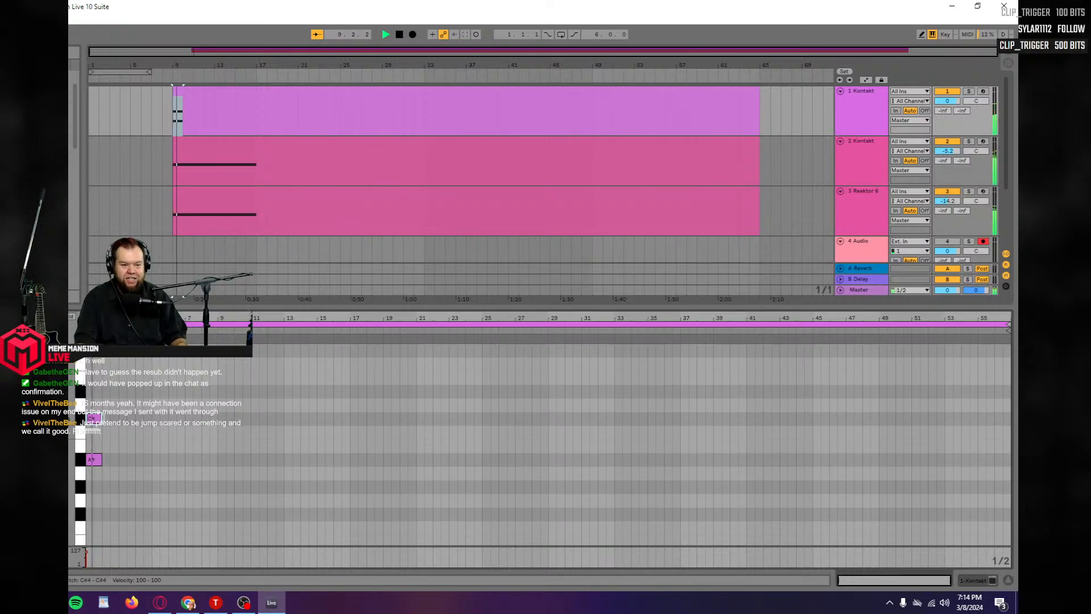
key("space")
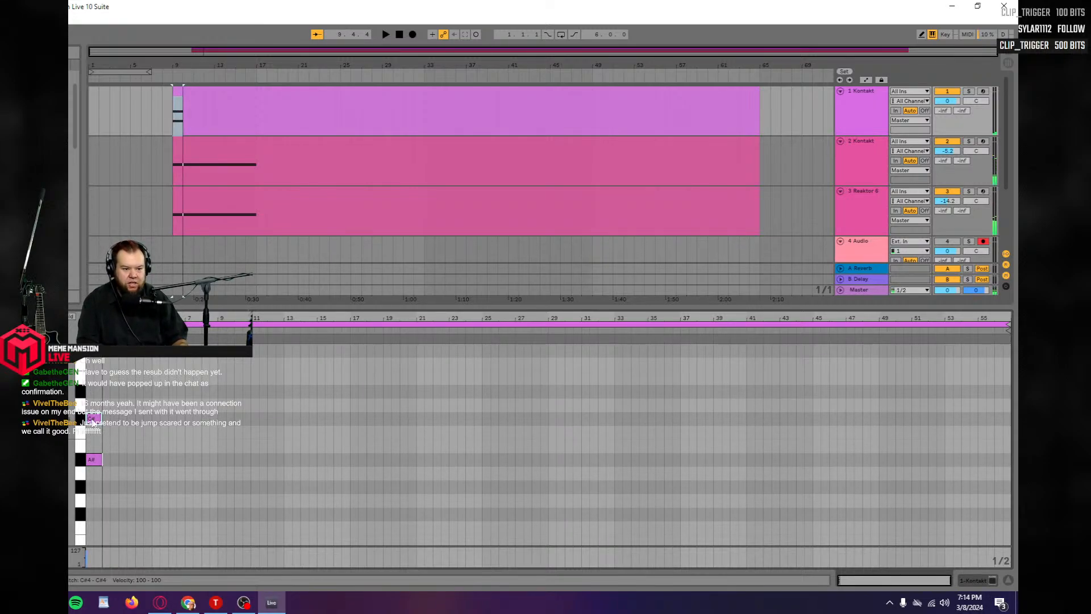
left_click_drag(100, 418, 151, 422)
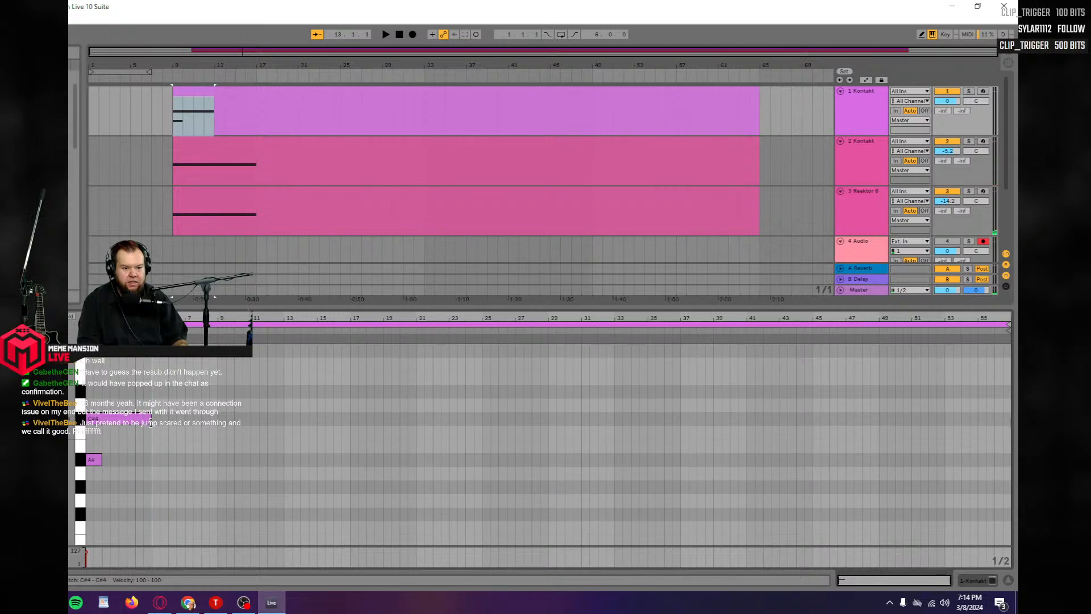
left_click_drag(102, 460, 151, 463)
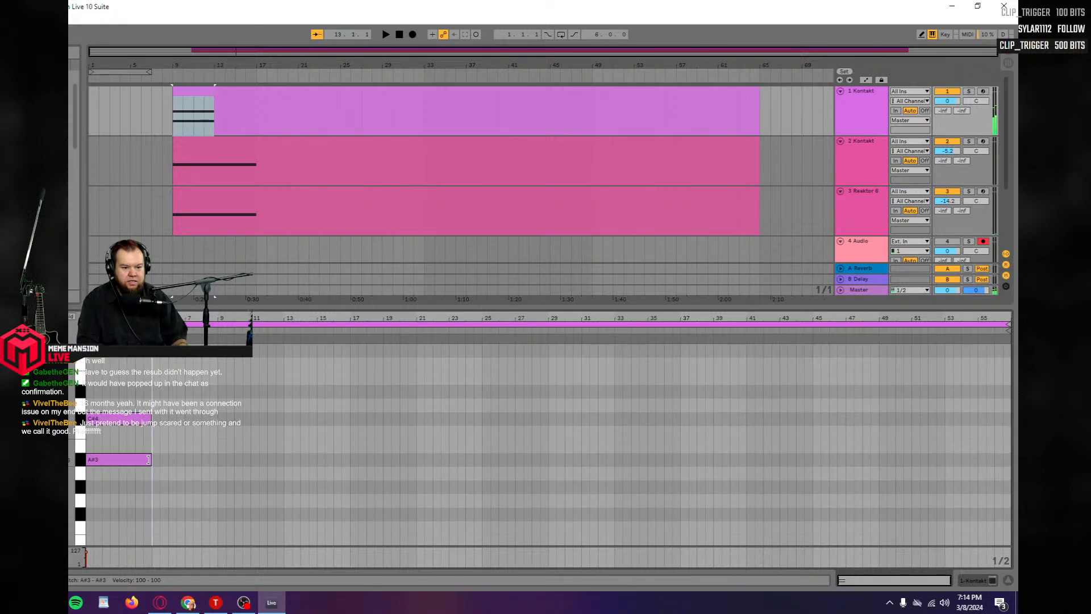
Play back the chord and shorten both the C#4 and A#3 notes to two bars, ending at bar 11.
key("space")
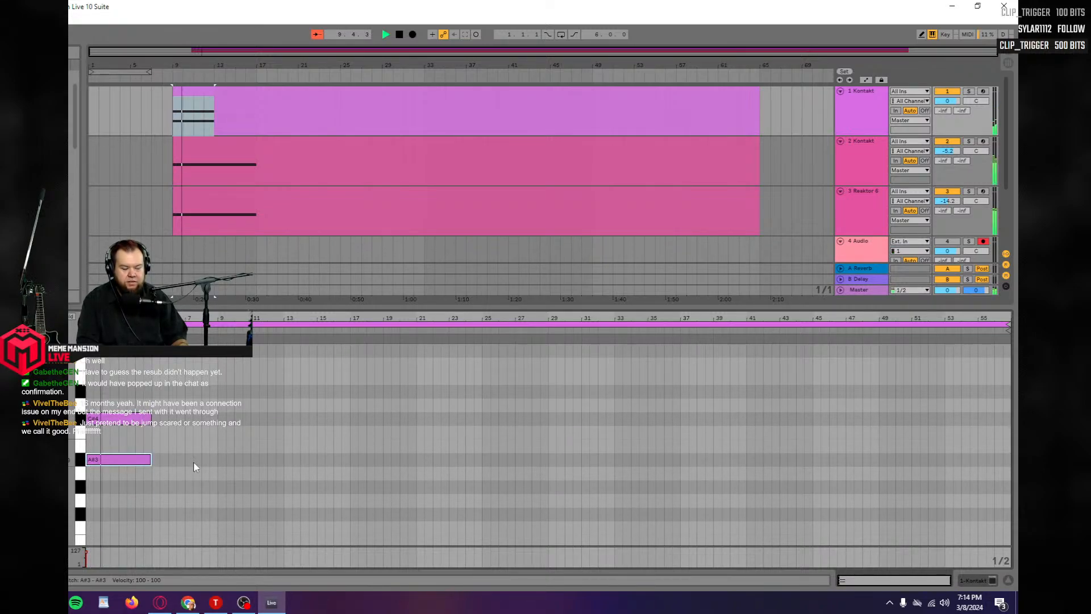
key("space")
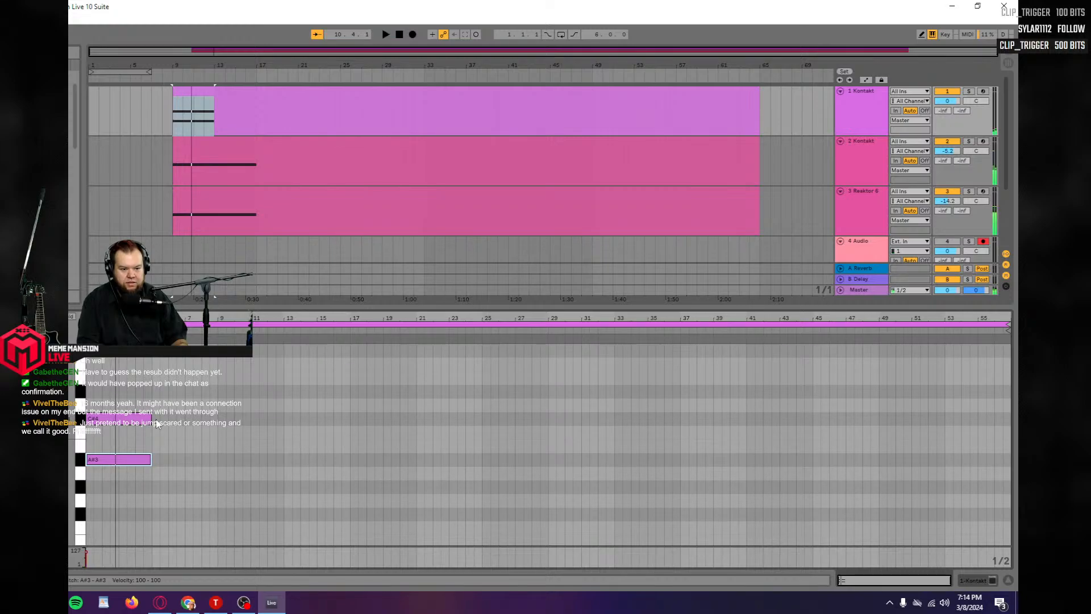
left_click_drag(150, 419, 117, 418)
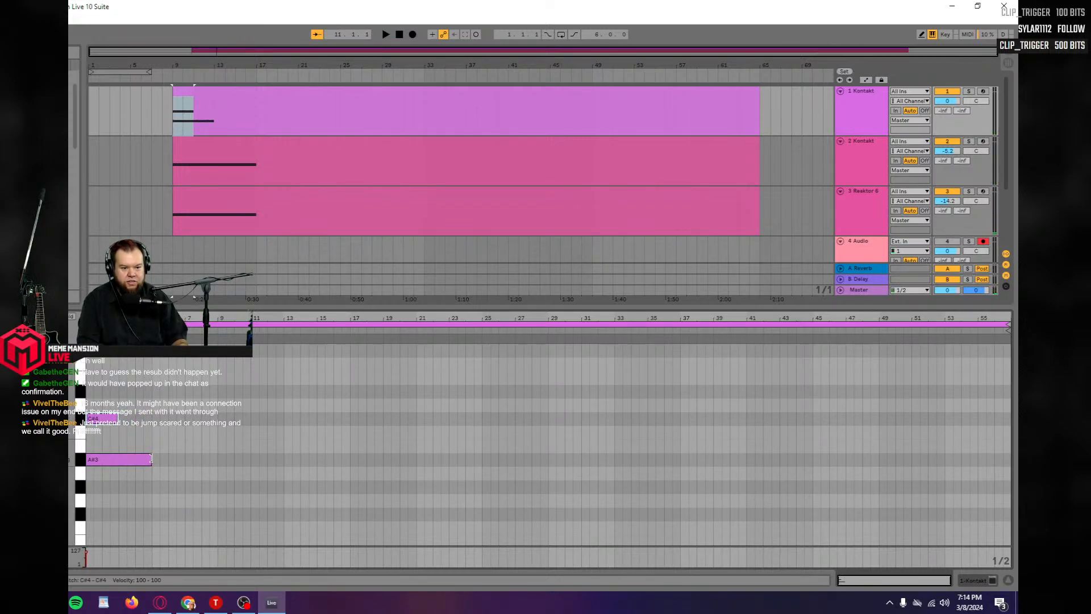
left_click_drag(151, 458, 114, 457)
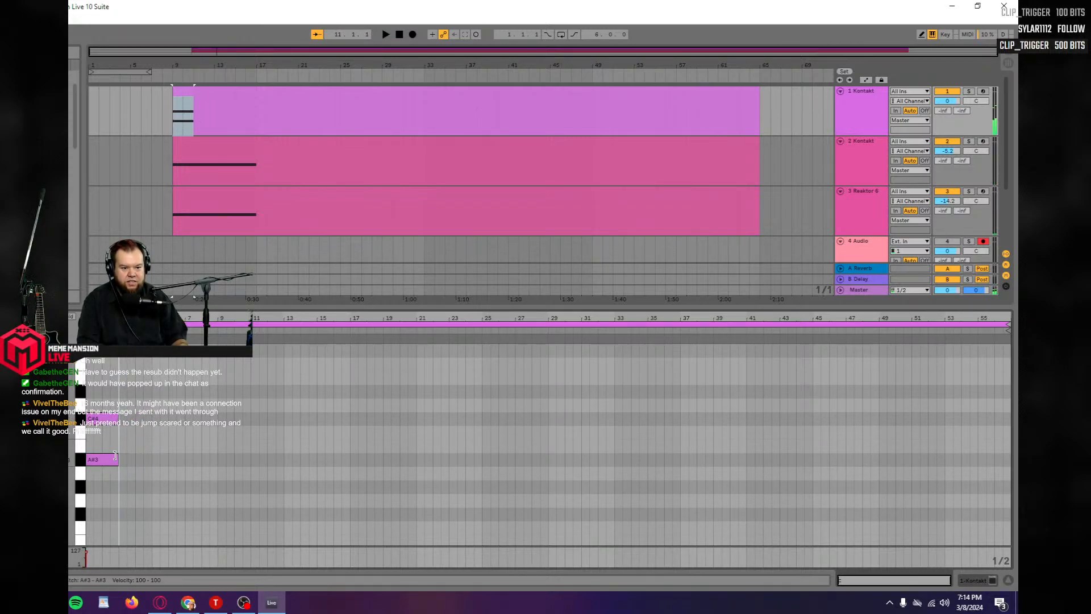
Open the Reaktor track's clip in the piano roll and play the arrangement with its sustained note.
left_click(226, 206)
left_click_drag(126, 408, 127, 418)
key("space")
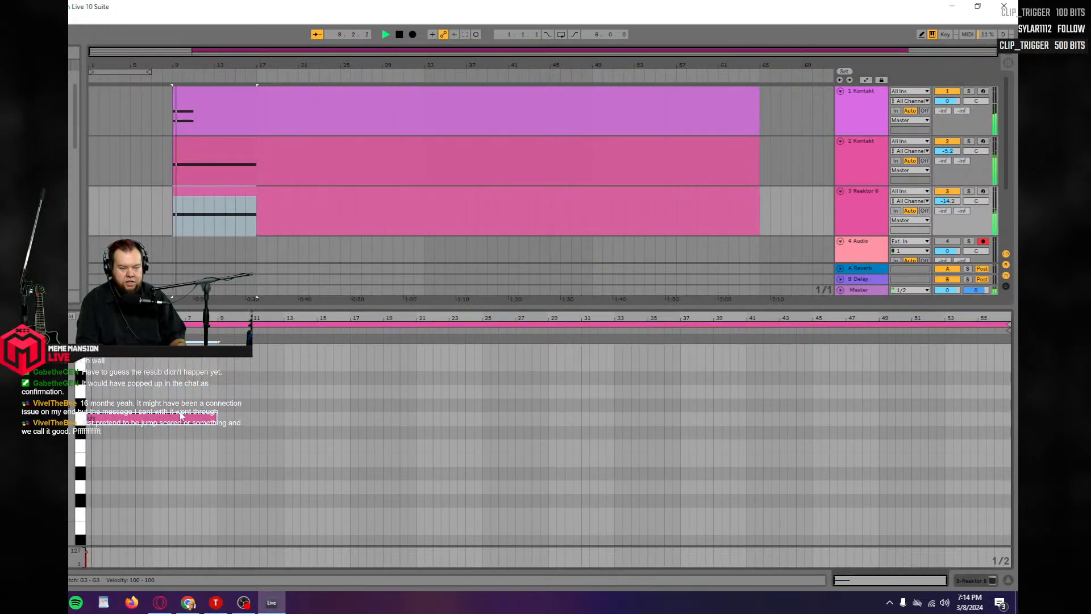
Try the first Kontakt chord a semitone lower as A3 and C4, and return it to A#3 and C#4.
left_click(187, 102)
left_click_drag(162, 477, 95, 406)
left_click_drag(98, 465, 112, 479)
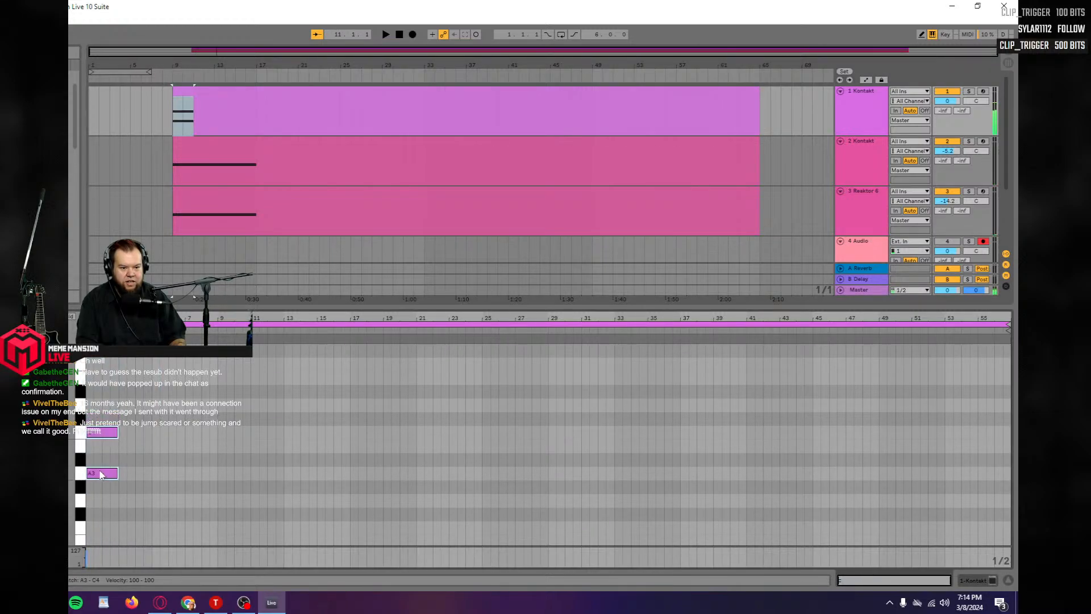
key("space")
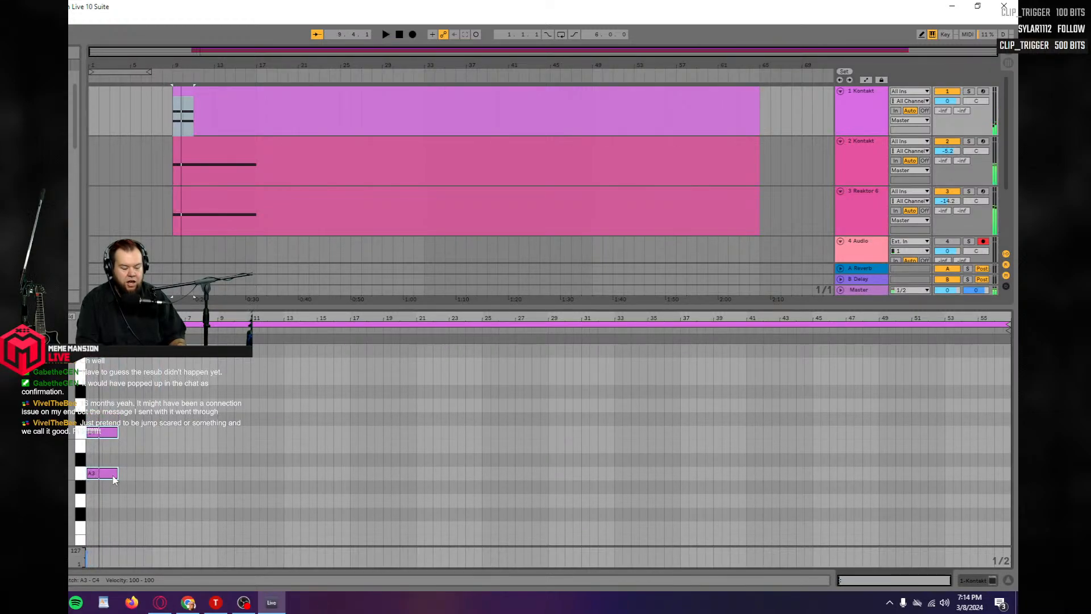
key("Up")
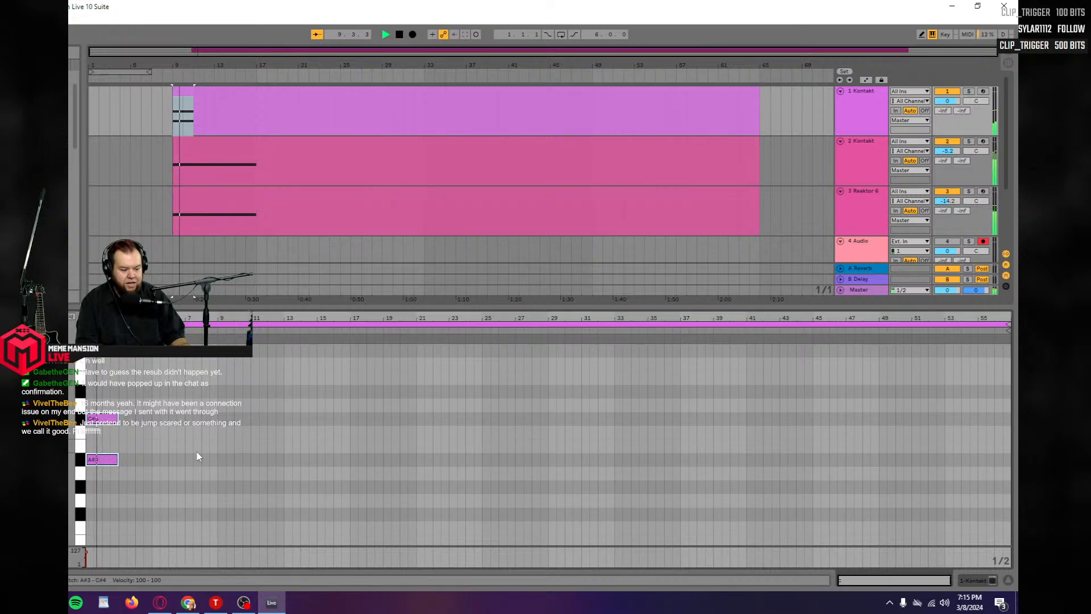
key("space")
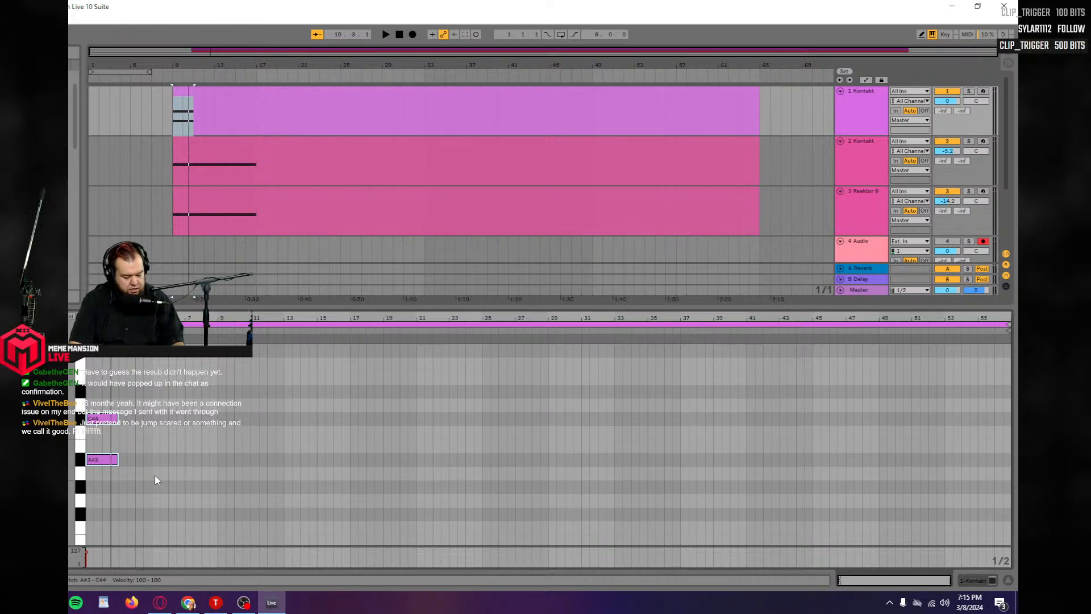
Add two-bar F3 and G#3 notes directly after the first Kontakt chord, spanning bars 11 to 13.
key("b")
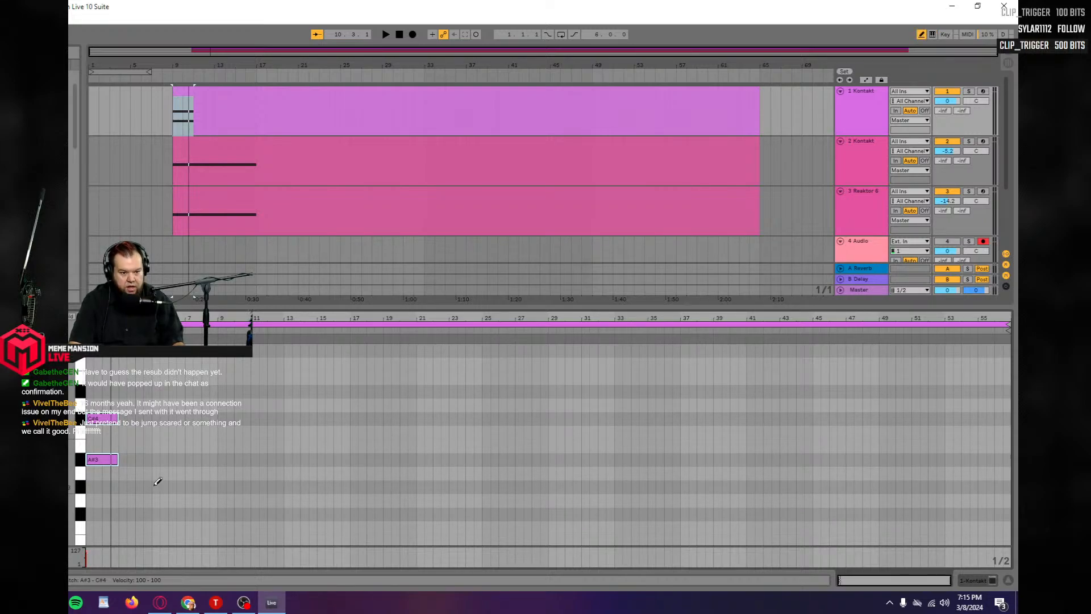
left_click(123, 473)
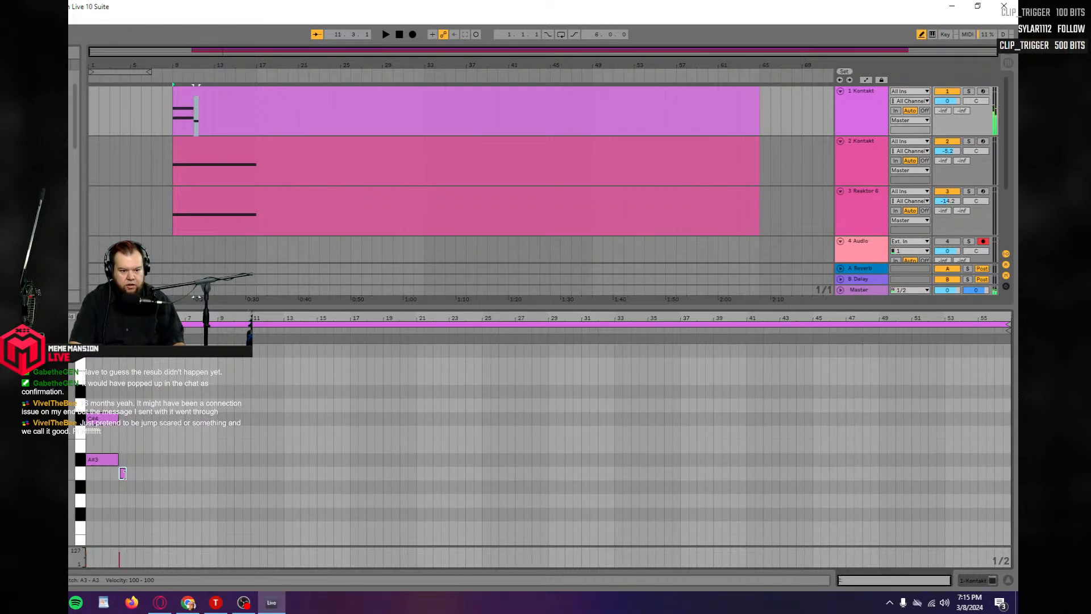
mouse_move(123, 473)
left_mouse_down()
mouse_move(151, 472)
mouse_move(143, 528)
left_mouse_up()
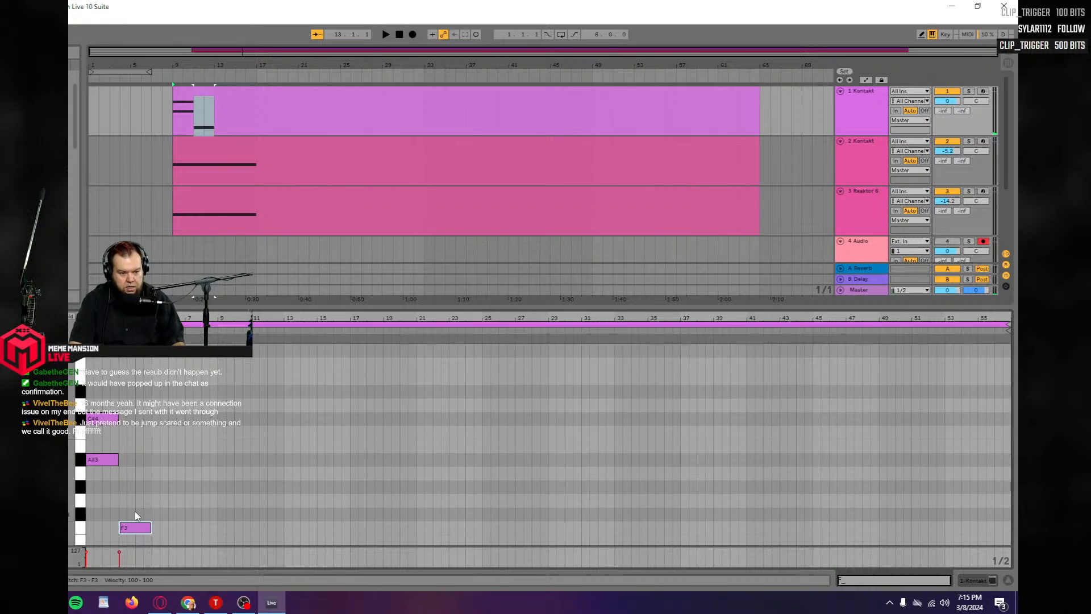
key("b")
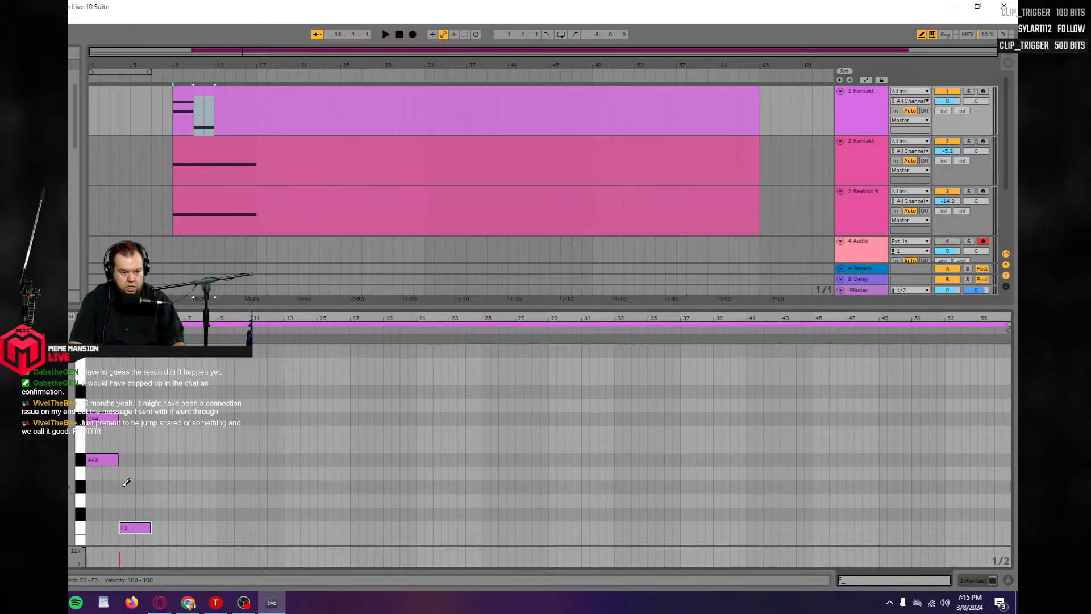
left_click(123, 486)
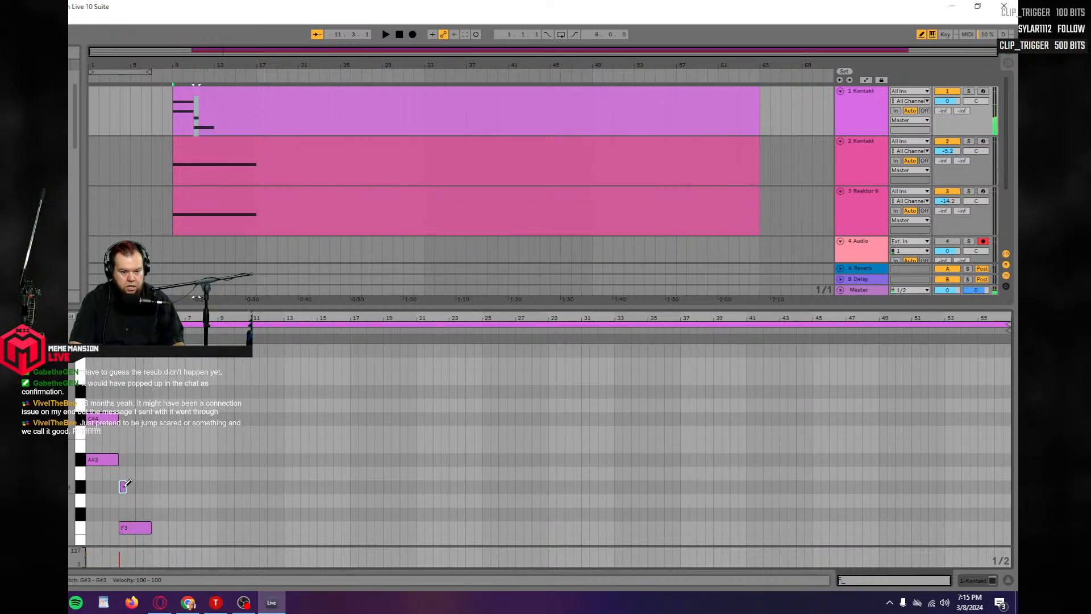
left_click_drag(123, 486, 147, 488)
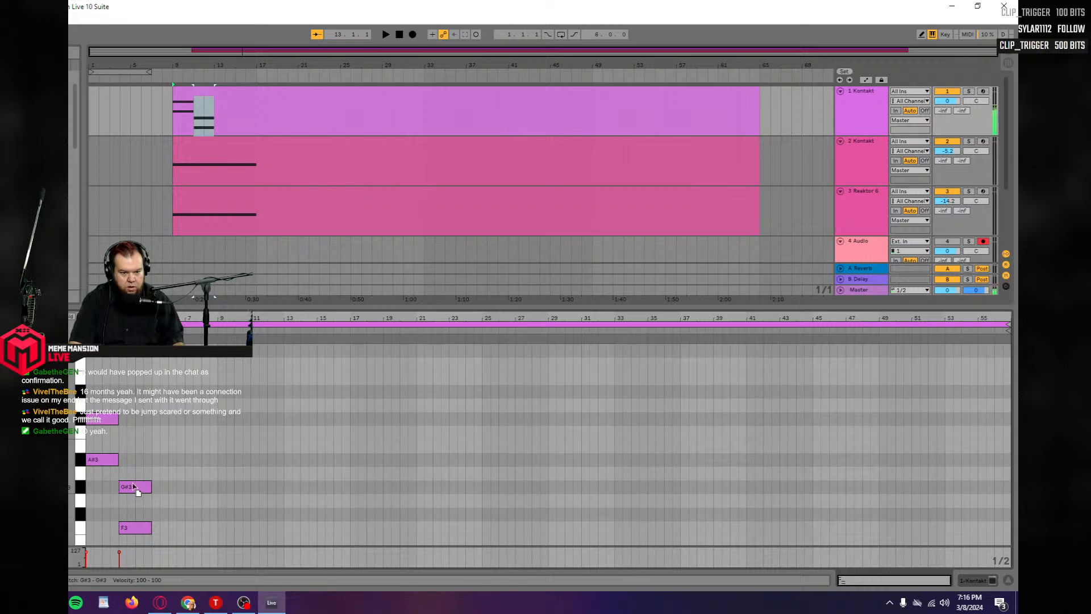
Raise the second chord's upper note from G#3 to A3 and check the progression in playback.
left_click_drag(135, 491, 135, 482)
key("space")
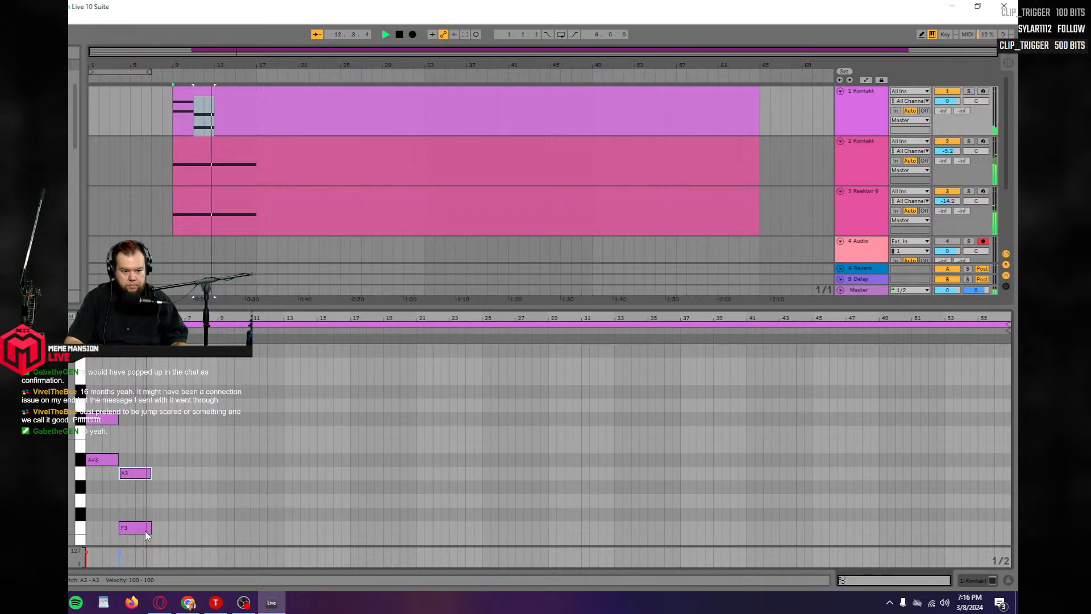
key("space")
Duplicate the F3 and A3 chord directly after itself and transpose the copy up to F#3 and A#3, checking it in playback.
left_click_drag(163, 536, 124, 452)
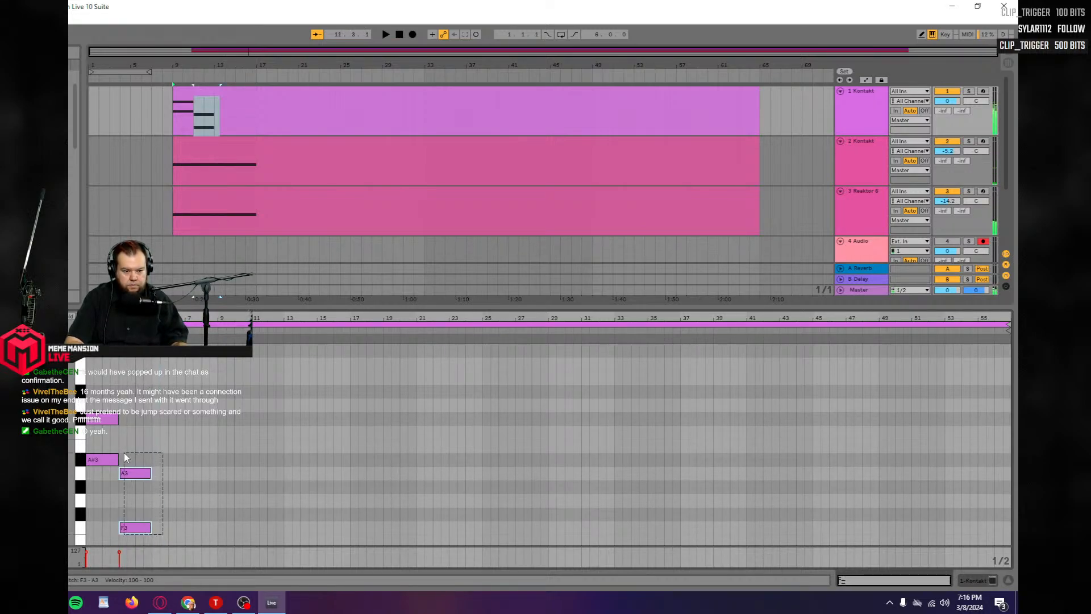
left_click(153, 496)
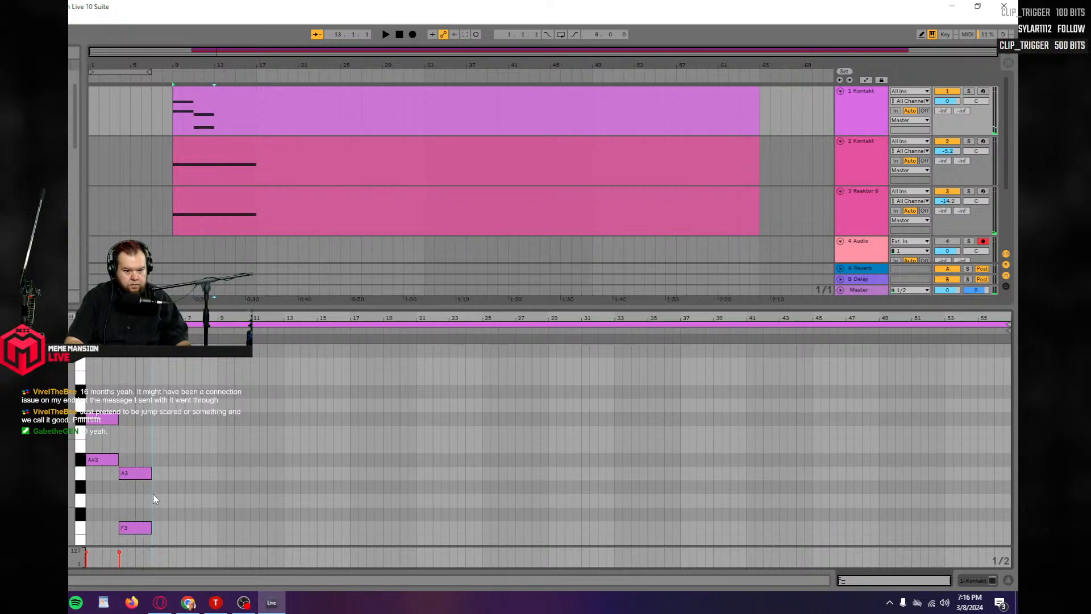
key("ctrl+d")
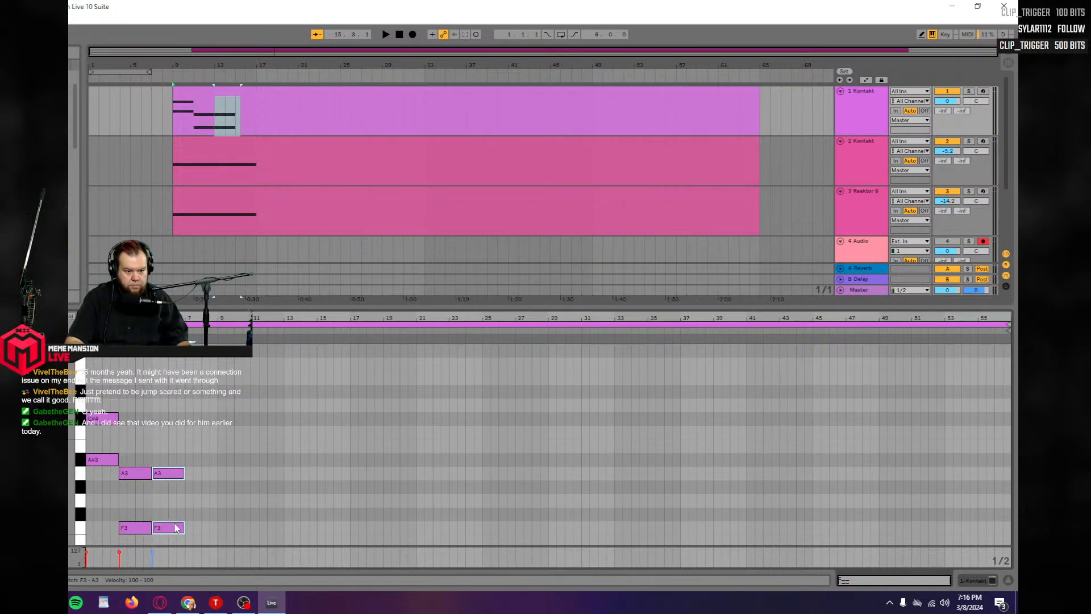
left_click_drag(174, 524, 177, 516)
key("space")
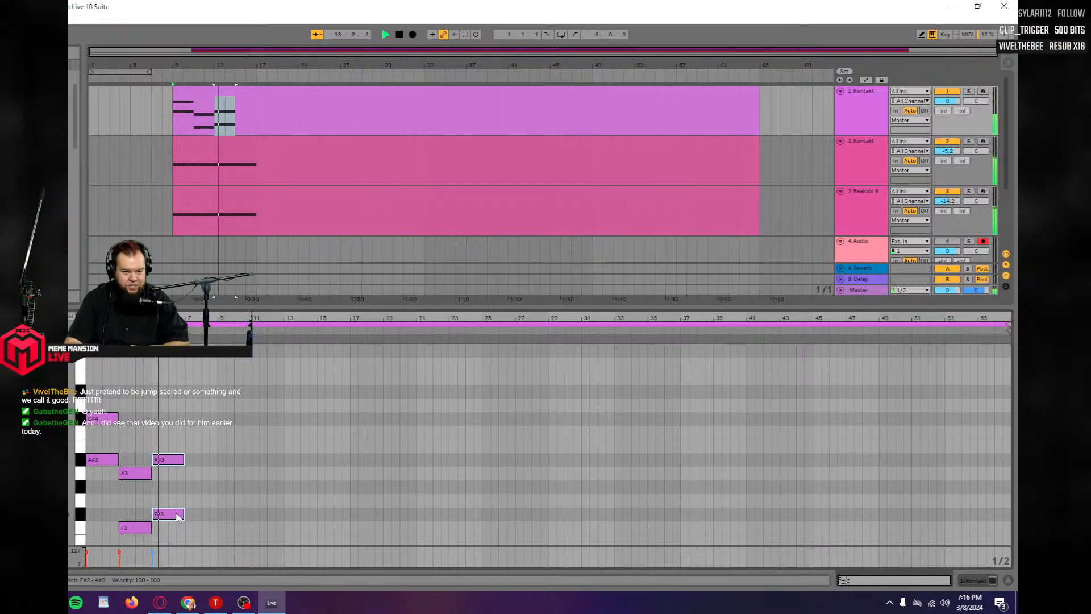
key("space")
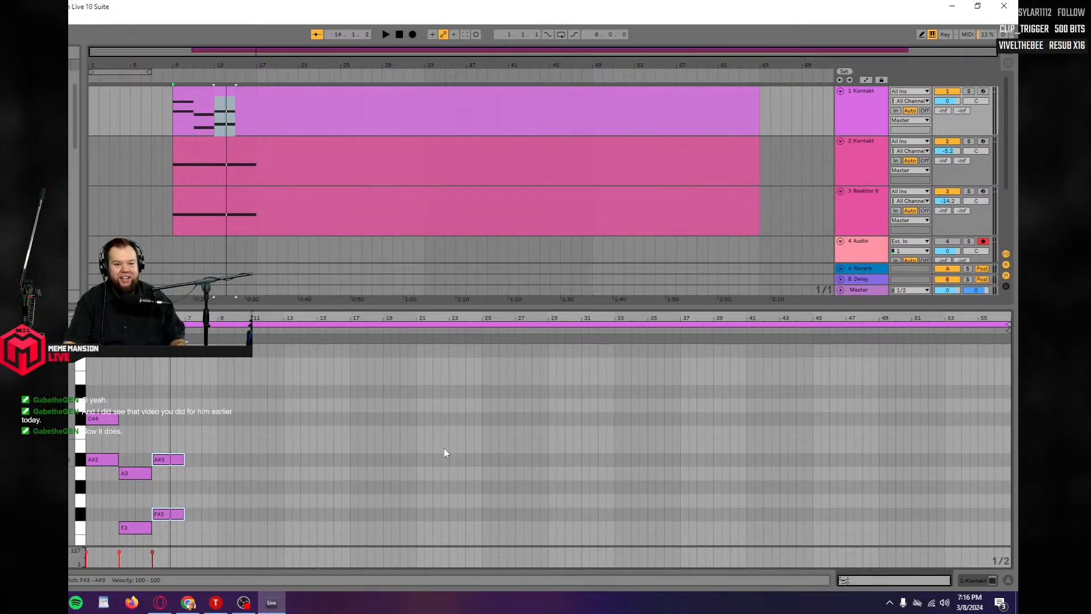
key("space")
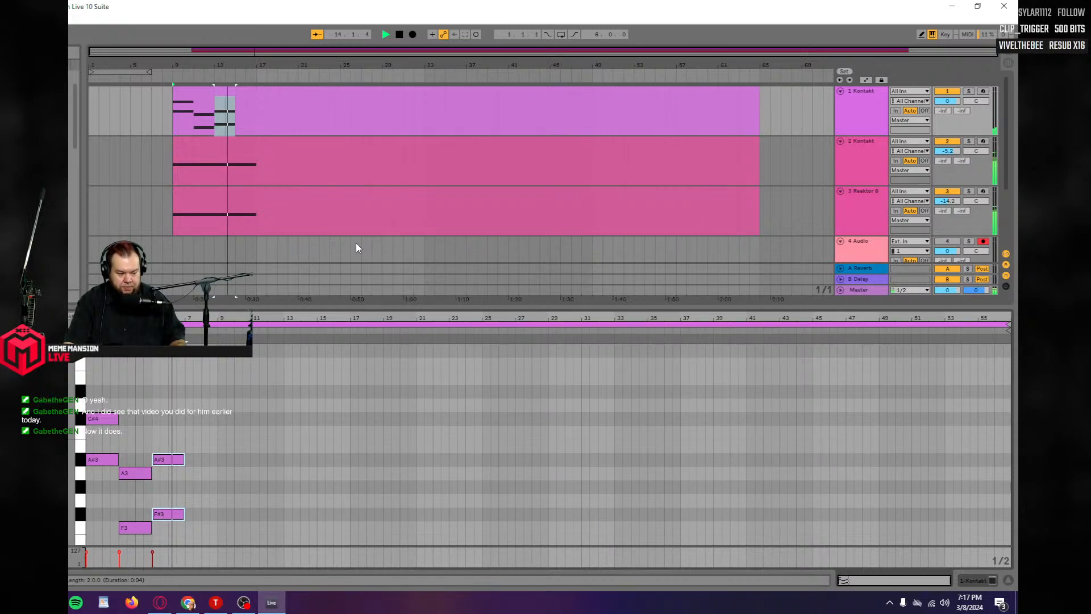
key("space")
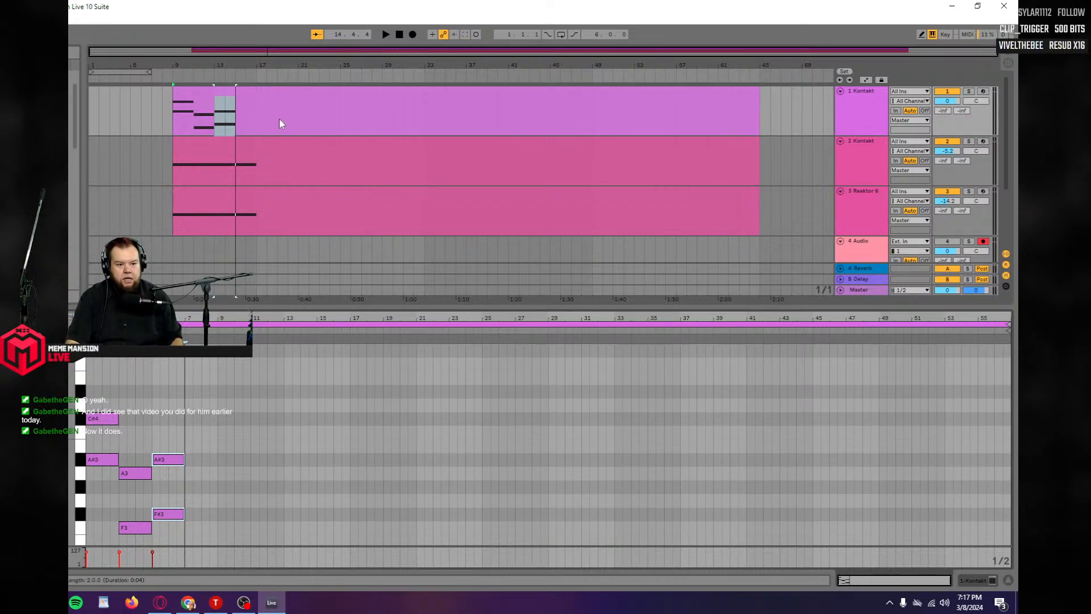
Add a fourth two-bar chord of C#4 and F4 ending at bar 17, and play back the progression.
key("b")
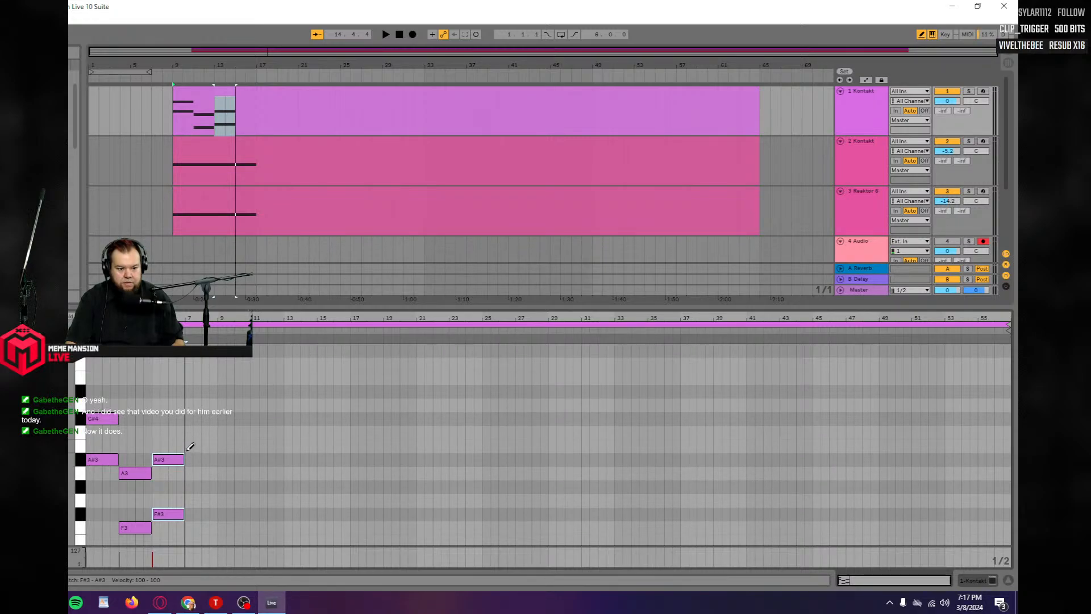
left_click(188, 419)
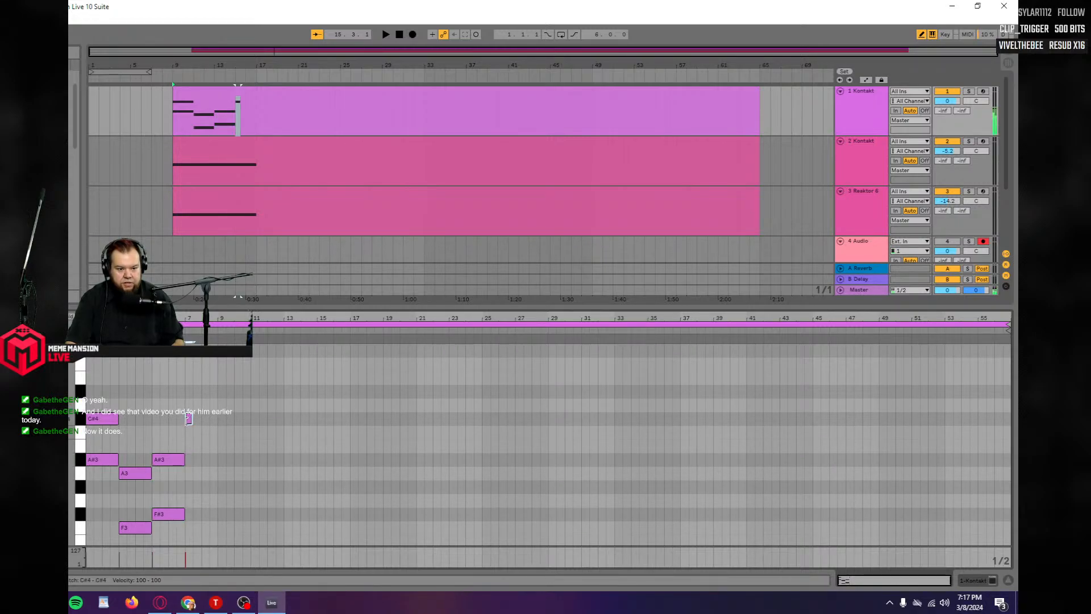
left_click_drag(189, 419, 222, 417)
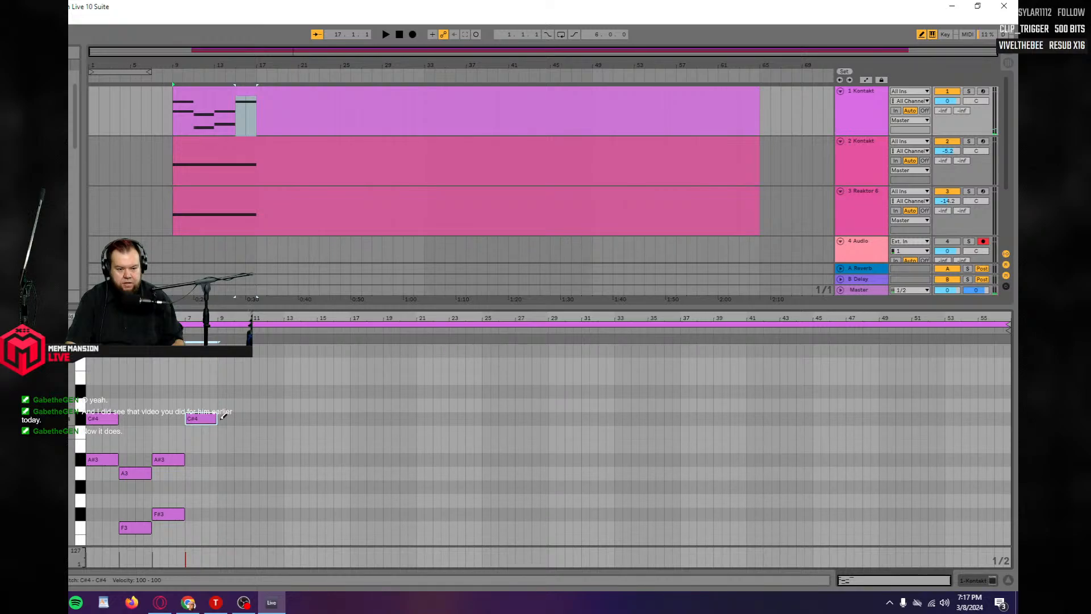
key("space")
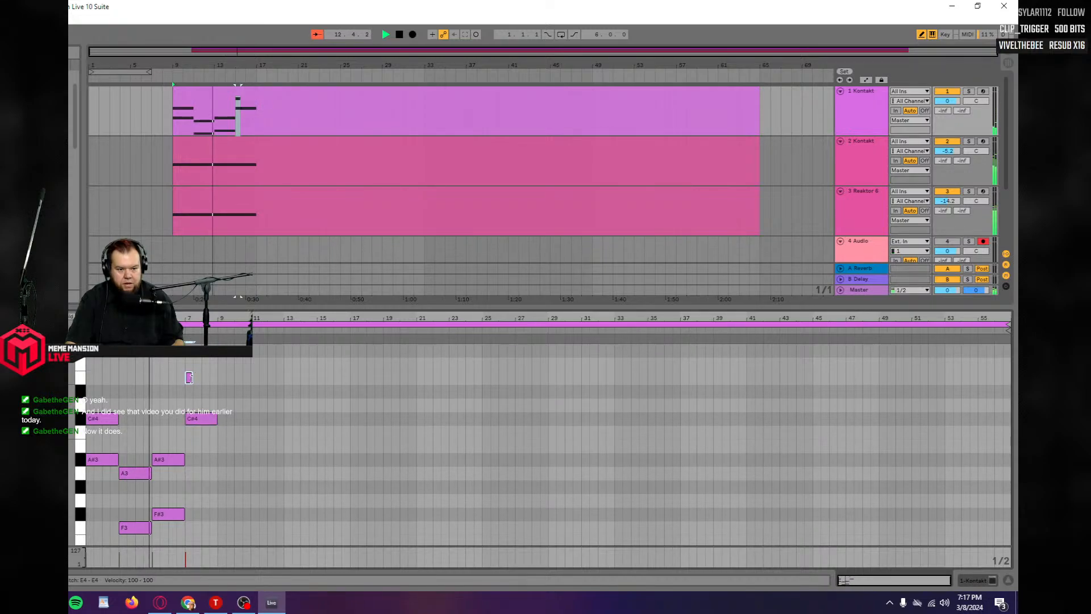
left_click(191, 377)
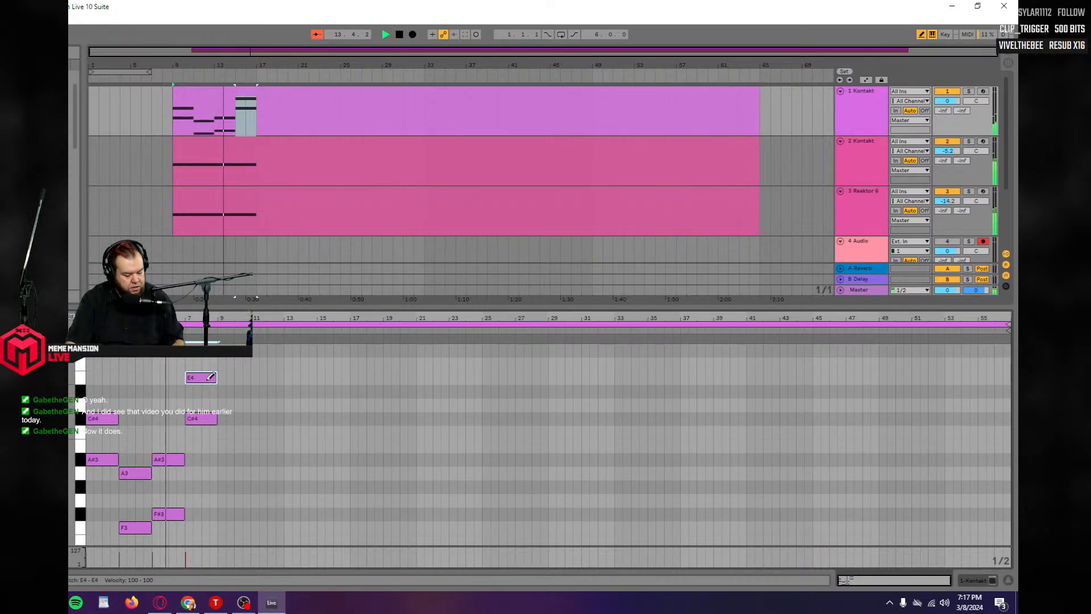
left_click_drag(213, 378, 207, 371)
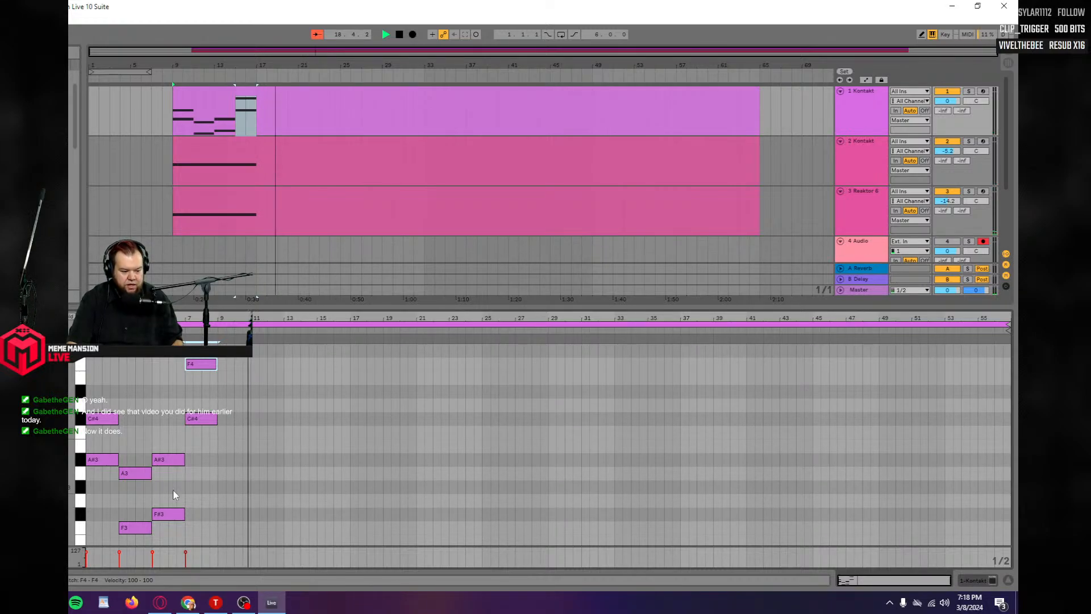
key("space")
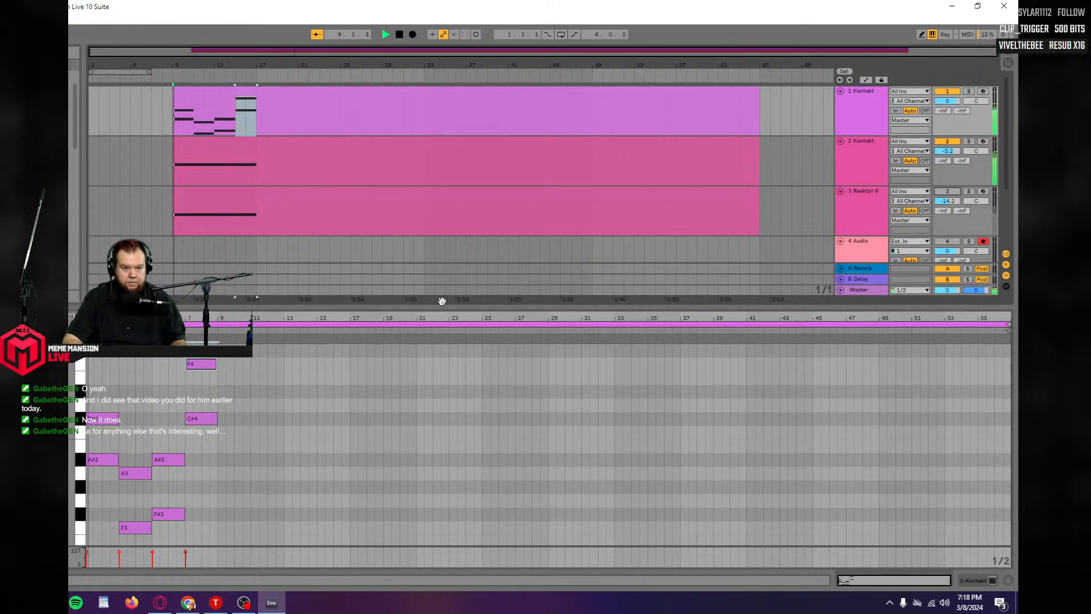
Shorten the first Kontakt track's clip so it ends at bar 17, and stop playback.
left_click(758, 105)
left_click_drag(757, 105, 257, 113)
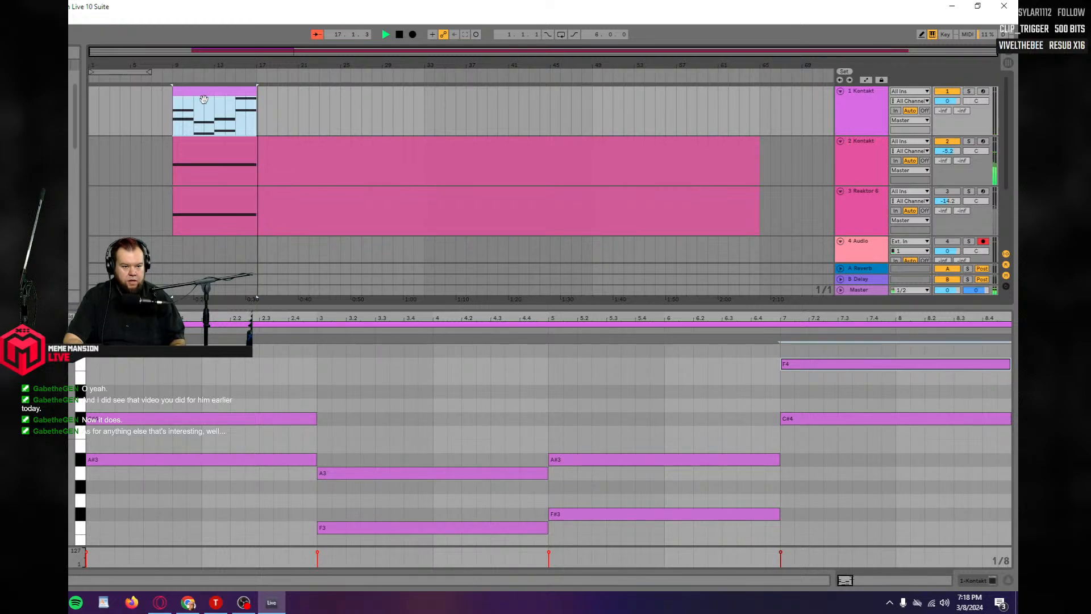
key("space")
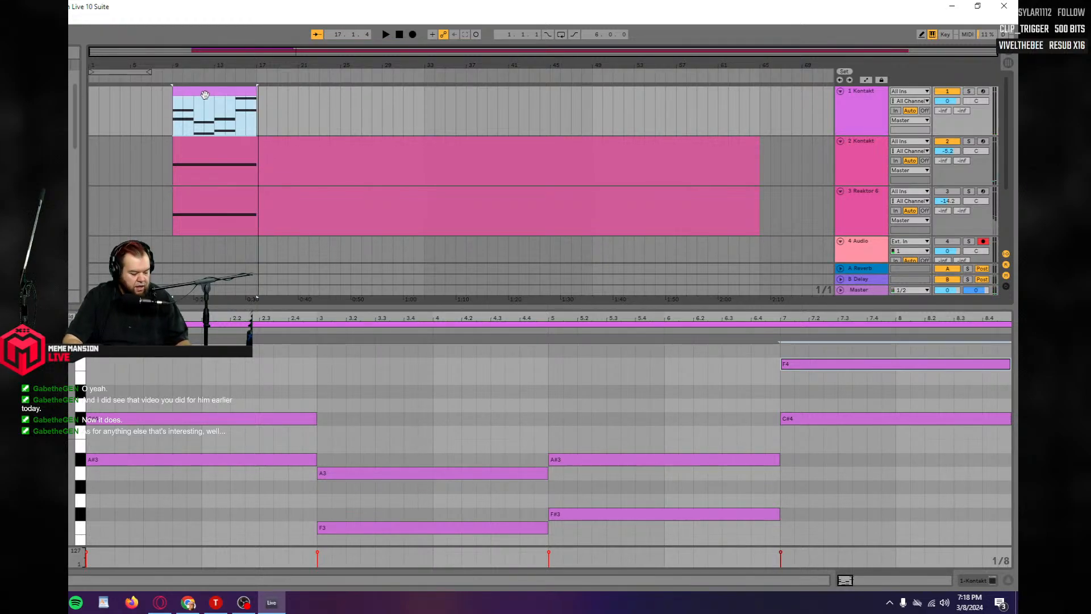
Duplicate the first Kontakt track's eight-bar clip twice so it repeats up to bar 33, and play from bar 9.
left_click(260, 113)
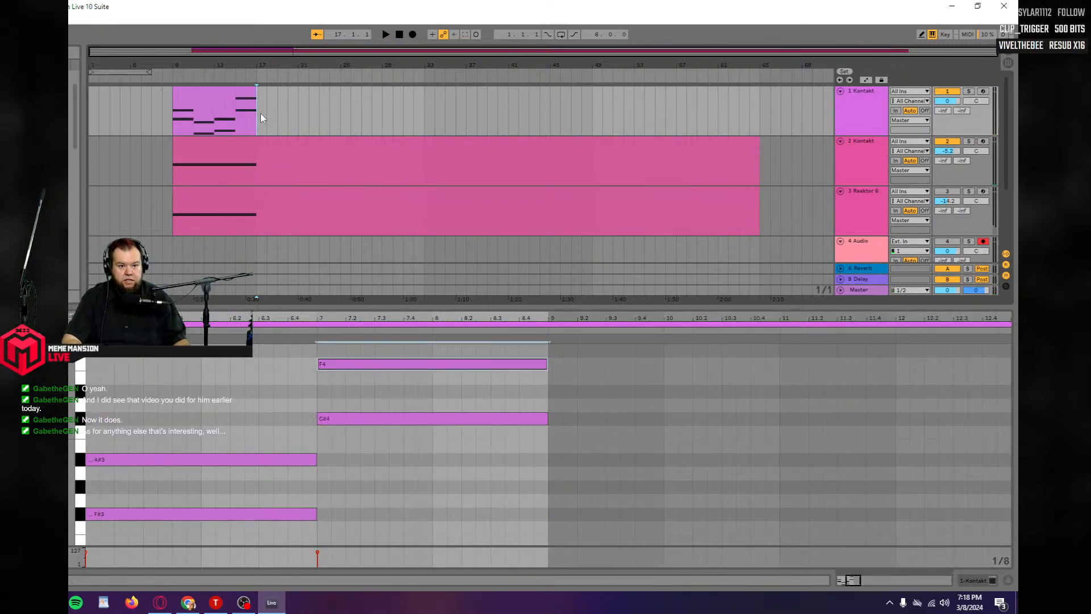
key("ctrl+d")
key("ctrl+d")
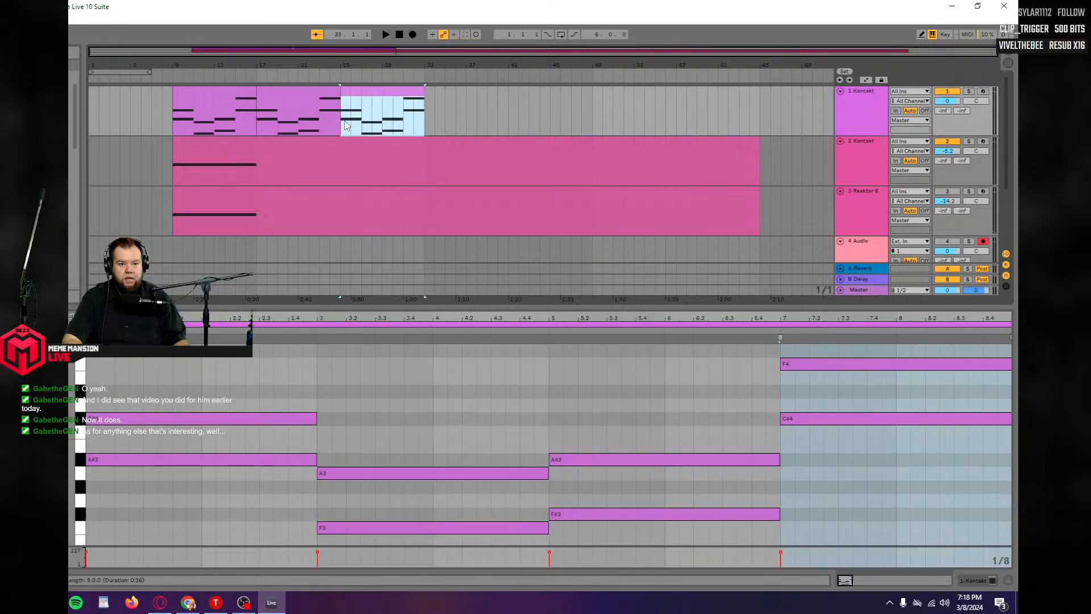
left_click(169, 121)
key("space")
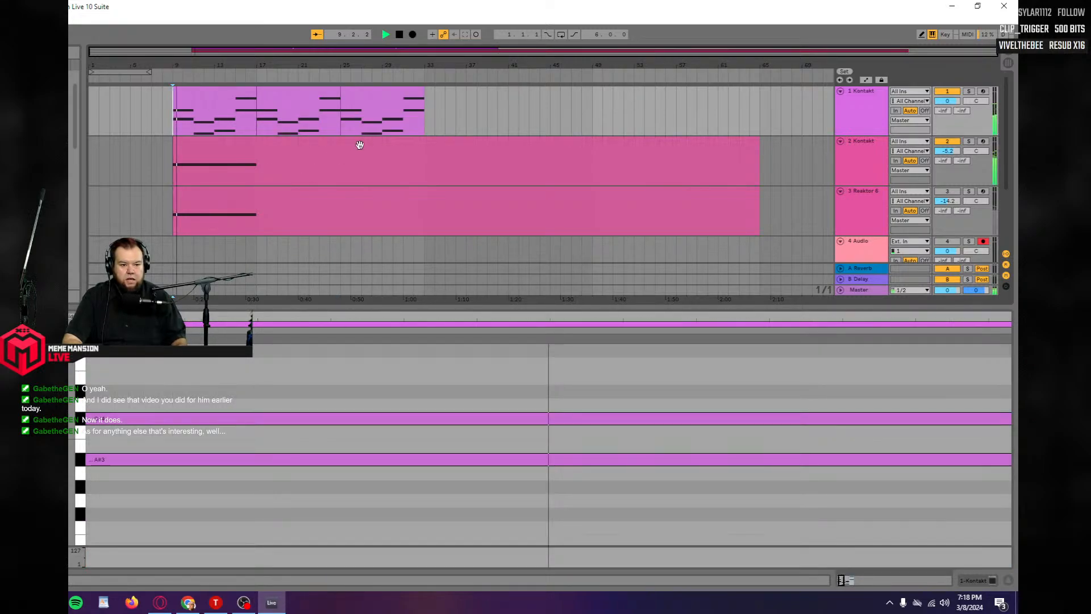
In the first Kontakt track's Vinyl effect, set Dust to zero and raise Warp to a little under half, and start playback.
key("space")
key("space")
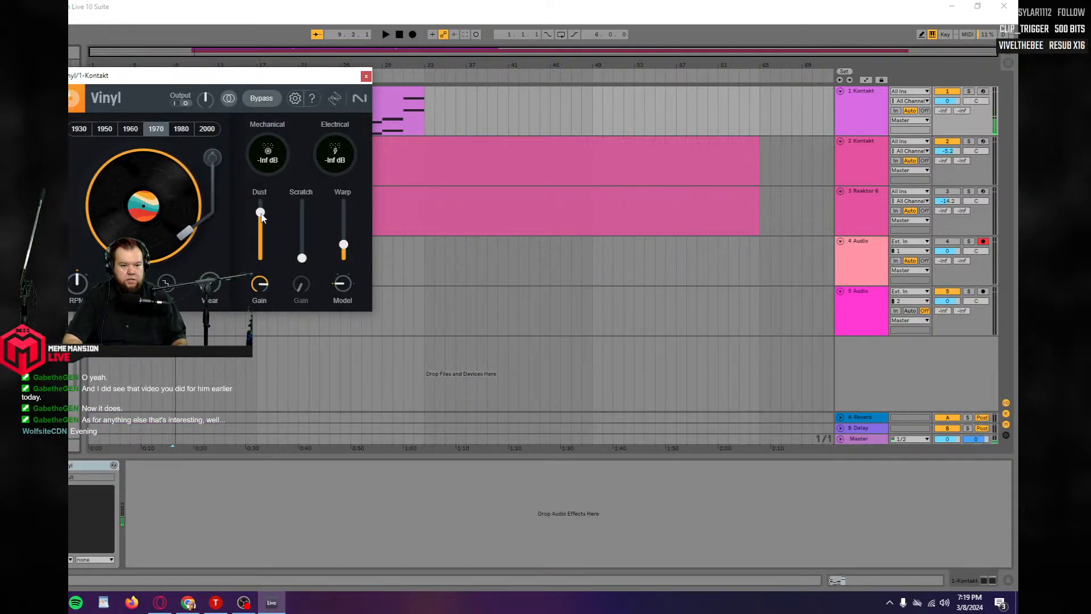
left_click_drag(260, 212, 260, 259)
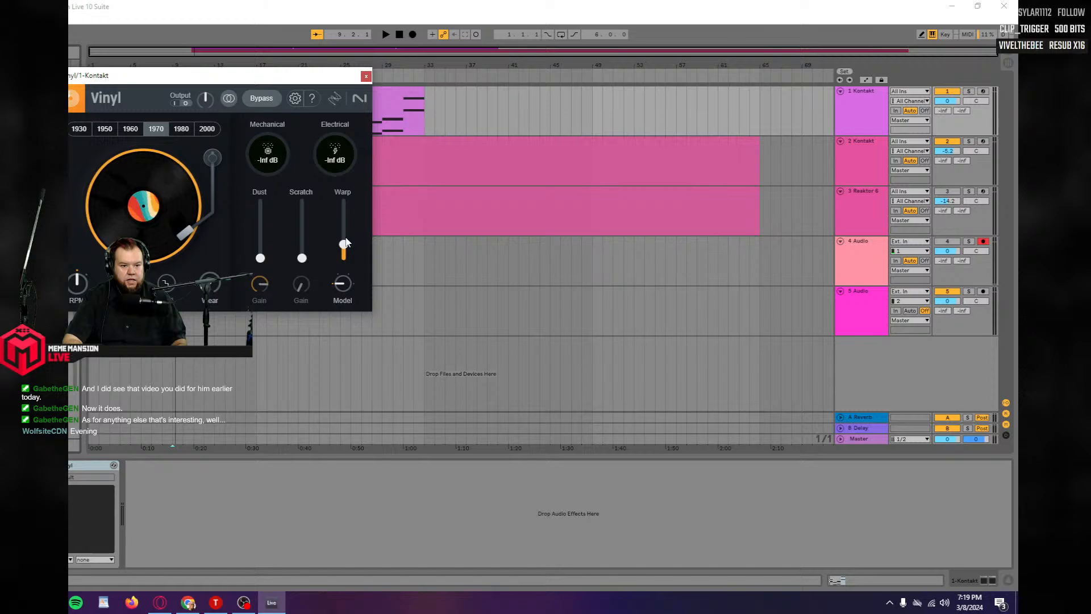
left_click_drag(343, 245, 342, 238)
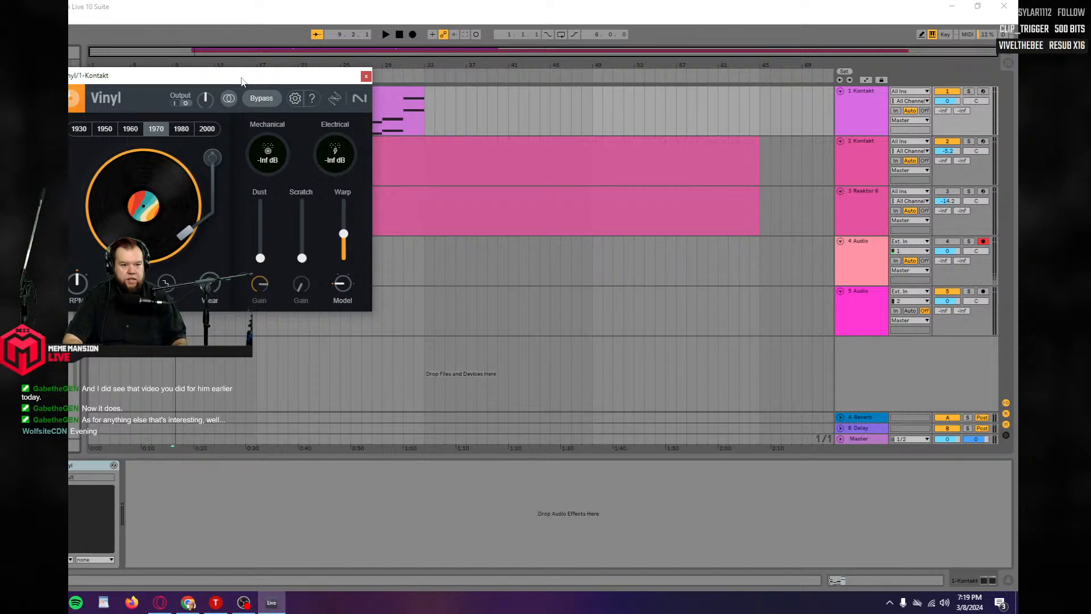
left_click_drag(256, 75, 445, 150)
key("space")
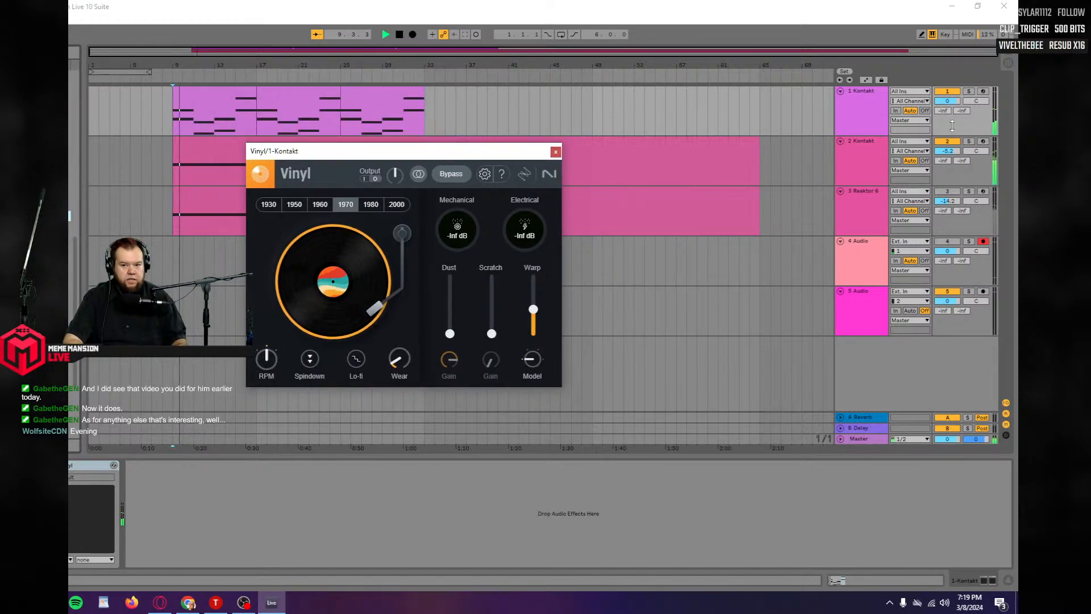
Solo the first Kontakt track, try Vinyl's Warp at maximum, and lower it to about a quarter during playback.
left_click(969, 91)
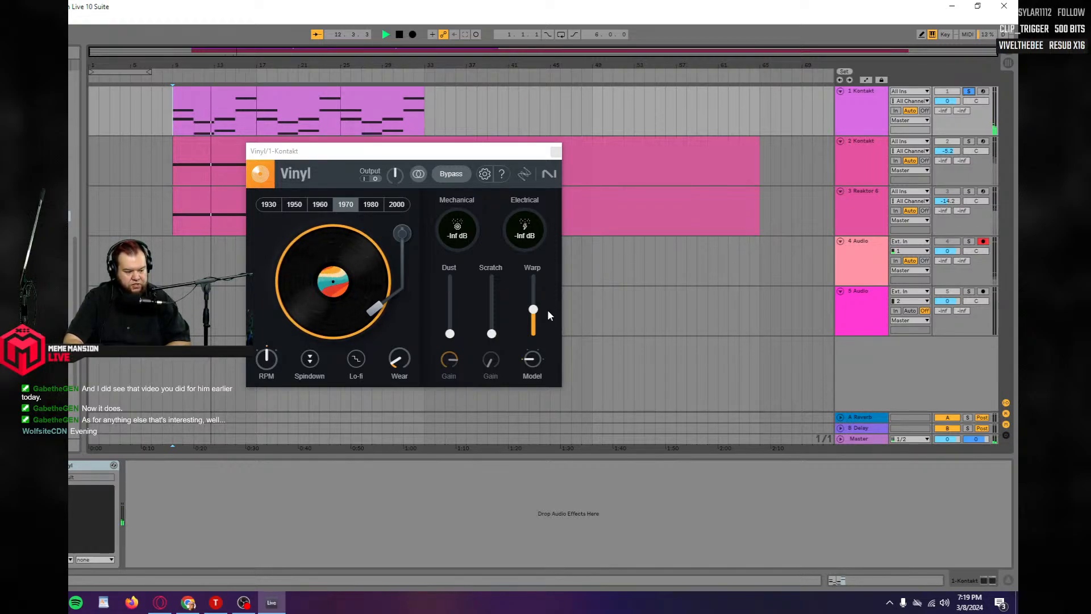
left_click_drag(535, 310, 534, 276)
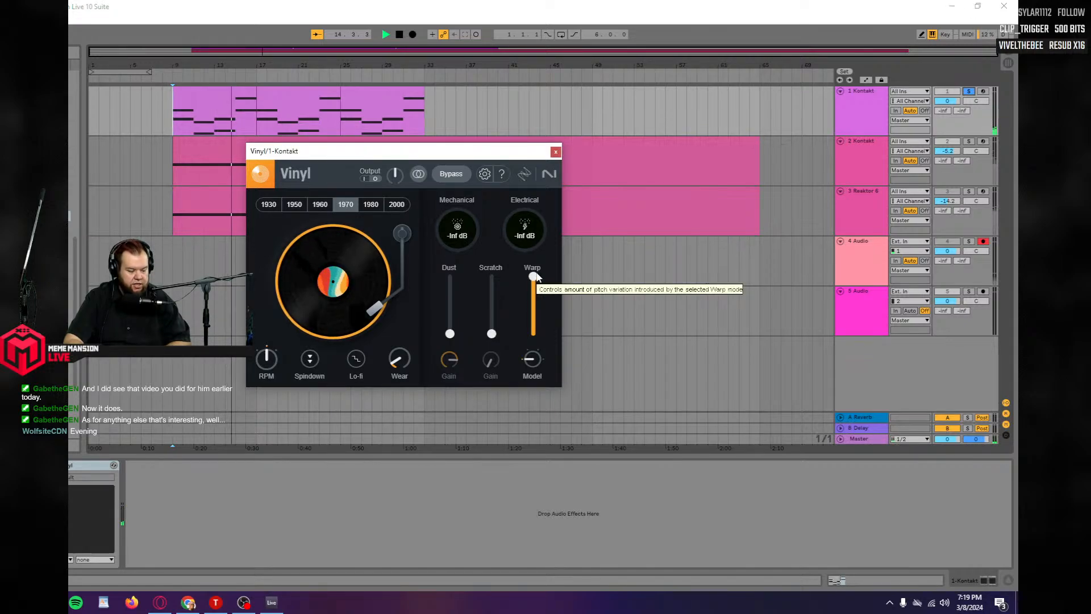
left_click_drag(535, 275, 535, 319)
key("space")
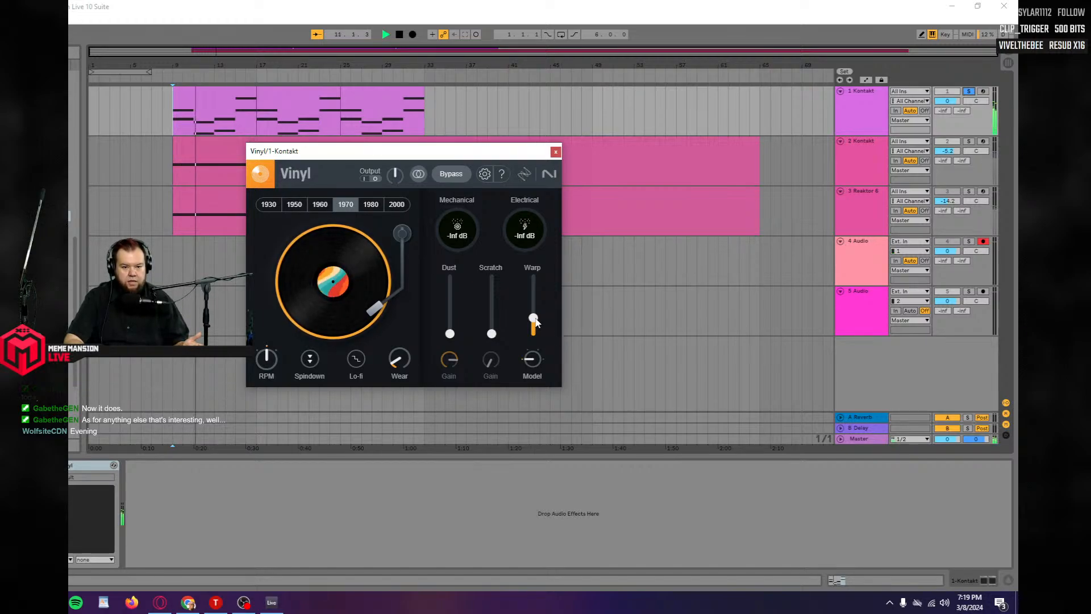
Close the Vinyl window, unsolo the first Kontakt track, and play the full mix from bar 9.
left_click(555, 152)
key("space")
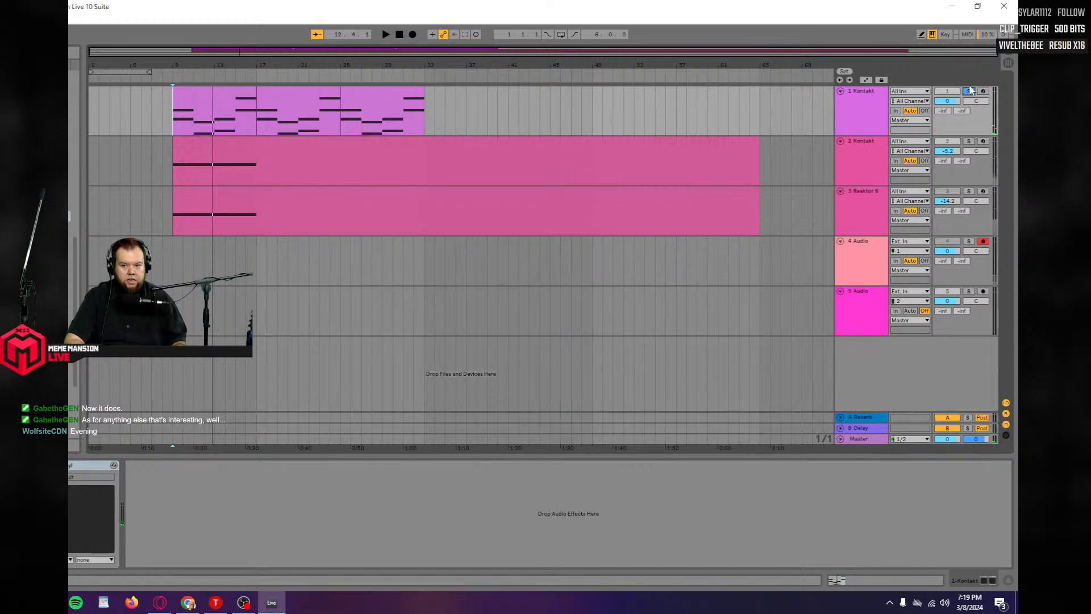
left_click(970, 94)
key("space")
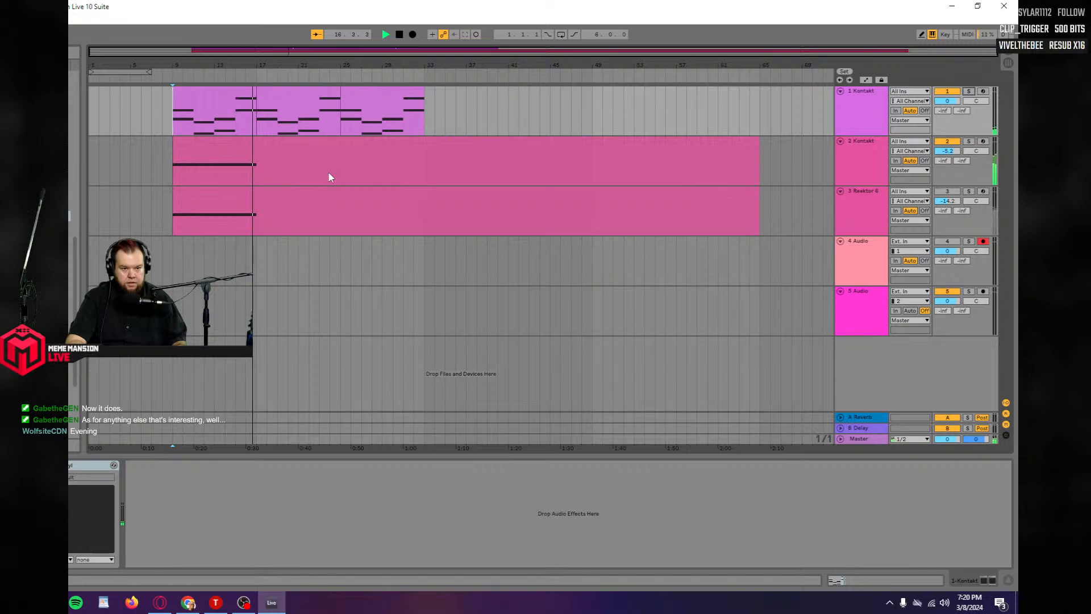
key("space")
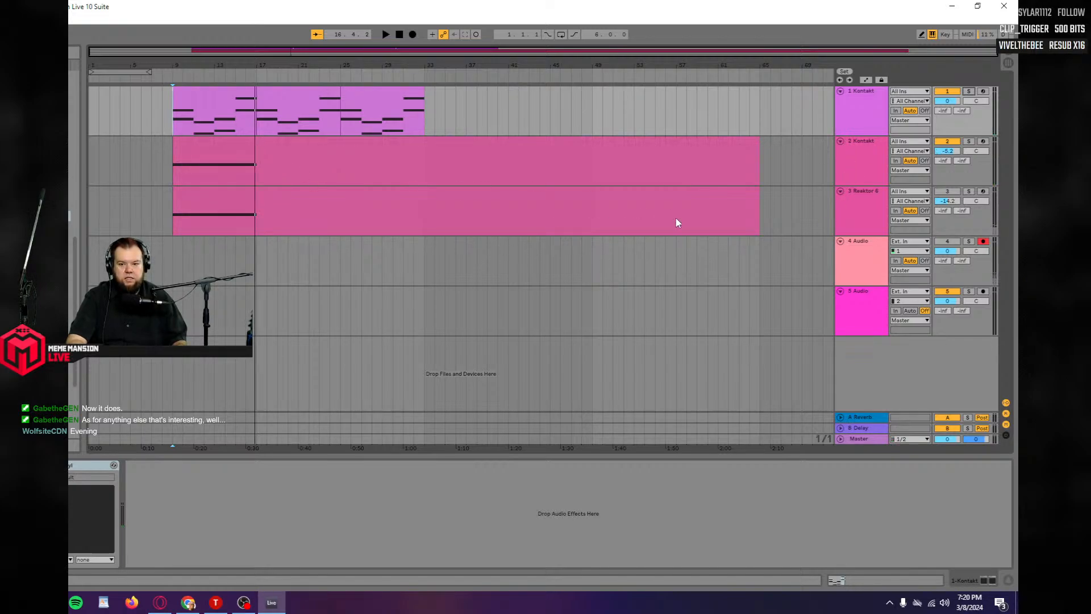
Shorten the second Kontakt track's clip to end at bar 17, duplicate it up to bar 25, and set the start position to bar 9.
left_click_drag(758, 155, 257, 157)
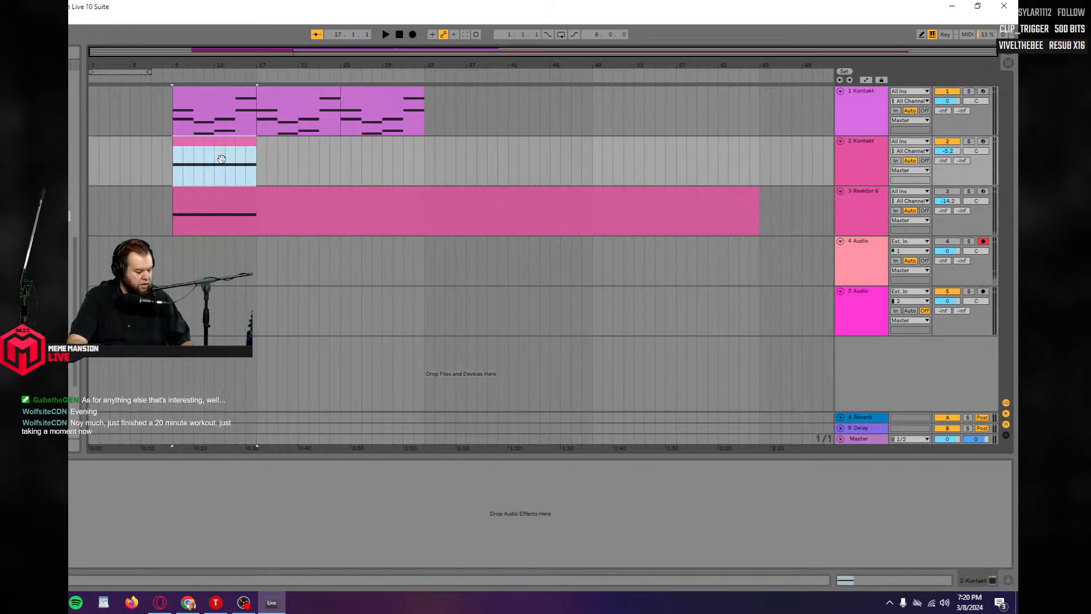
key("ctrl+d")
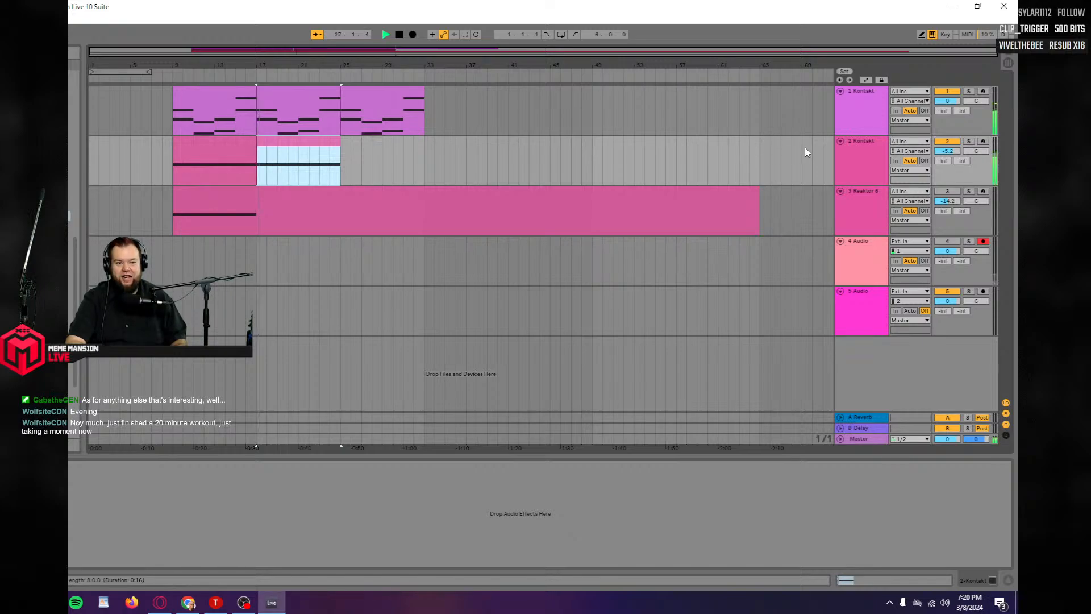
left_click(173, 169)
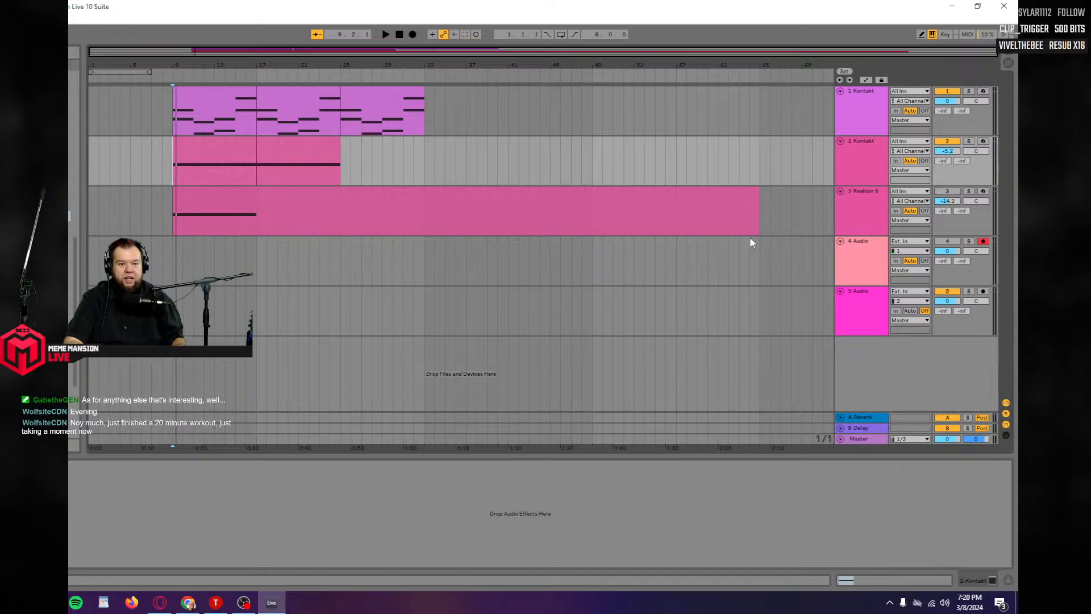
Add the FabFilter Timeless 3 delay after Vinyl on the first Kontakt track.
left_click(846, 116)
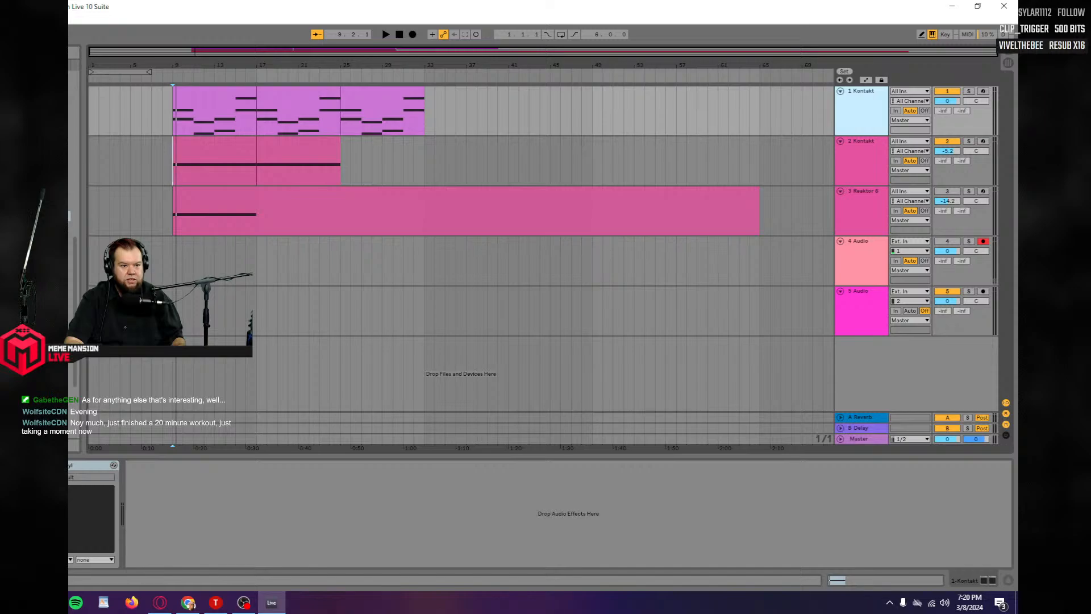
left_click_drag(74, 313, 75, 289)
scroll(72, 256, "up", 3)
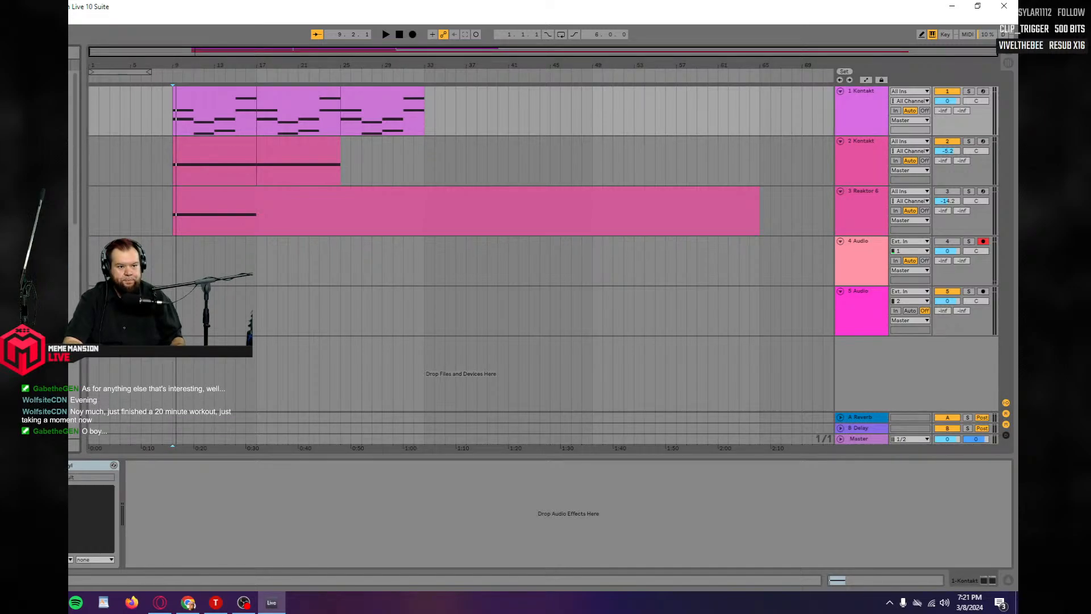
left_click(69, 86)
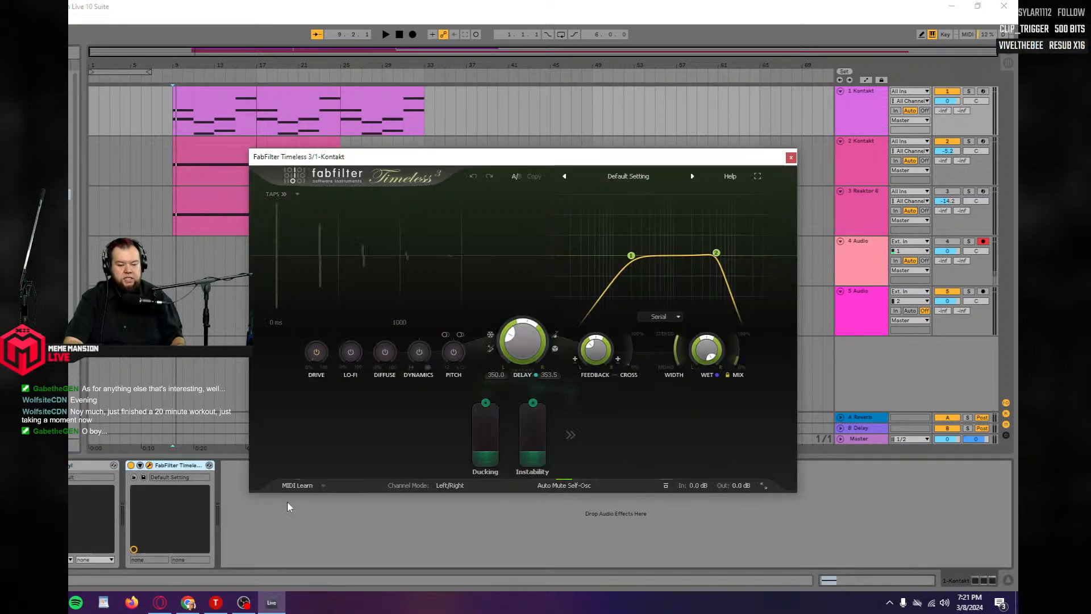
Solo the first Kontakt track and briefly play it with Timeless 3 at its default setting.
left_click_drag(526, 154, 515, 99)
key("space")
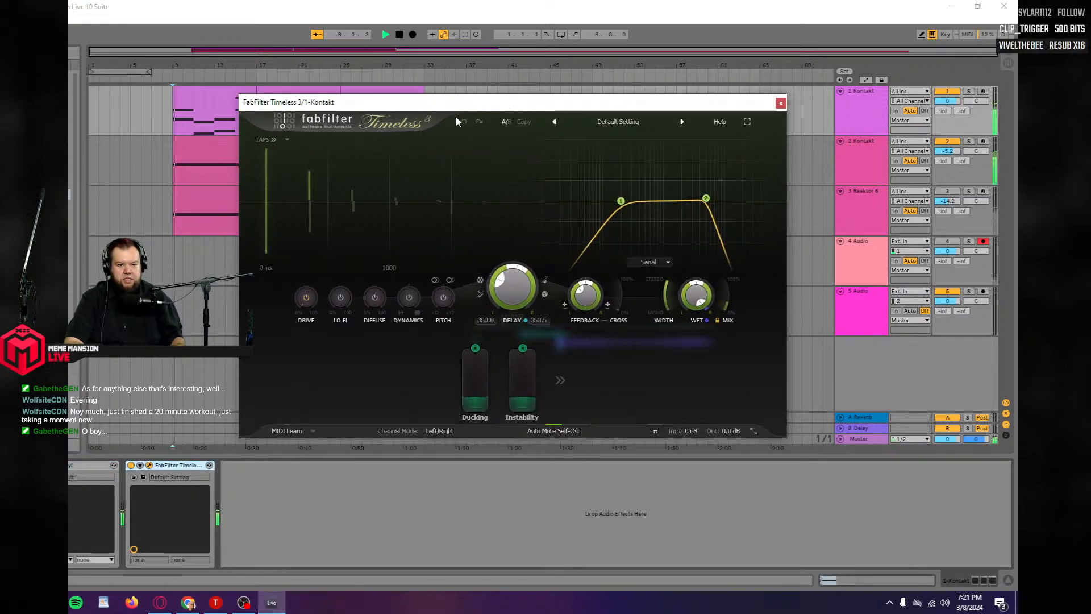
left_click(969, 91)
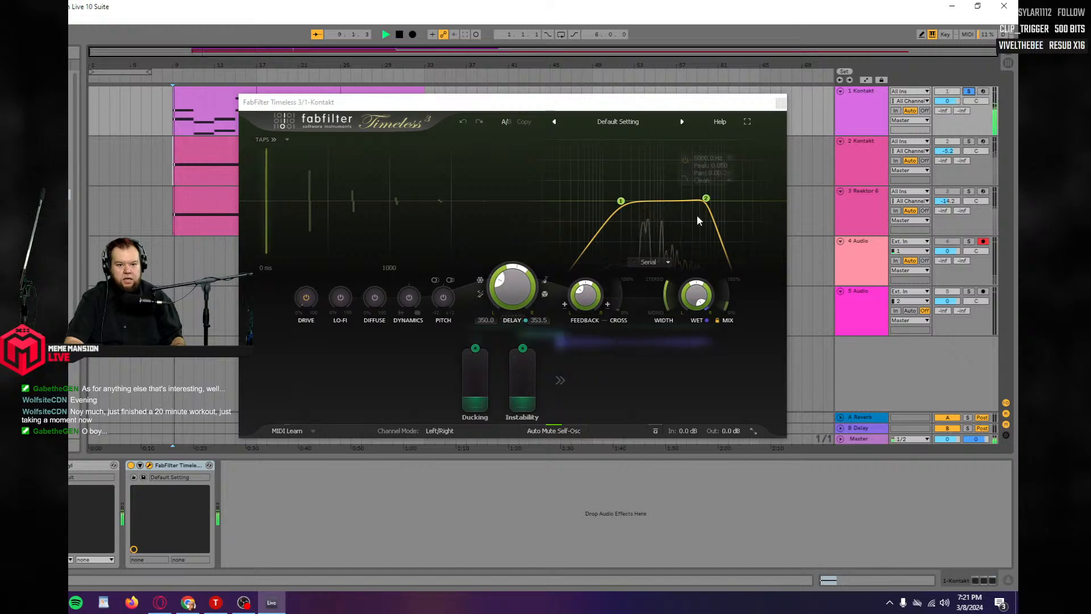
key("space")
Load the Slapback preset 200ms Magic in Timeless 3, and step forward through the presets to Diffused and Thin bM during playback.
left_click(614, 122)
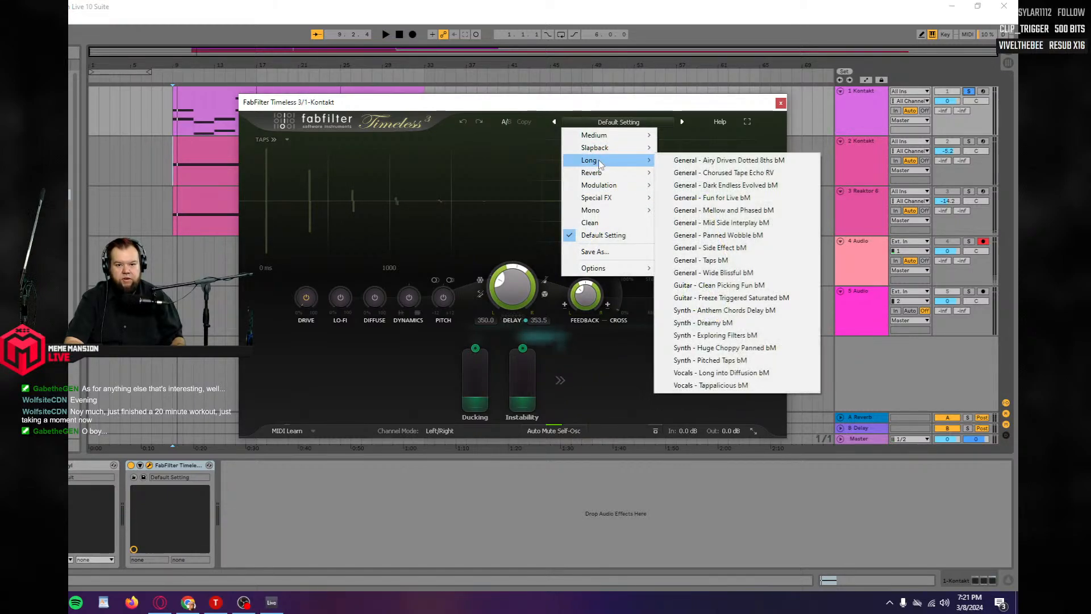
mouse_move(617, 139)
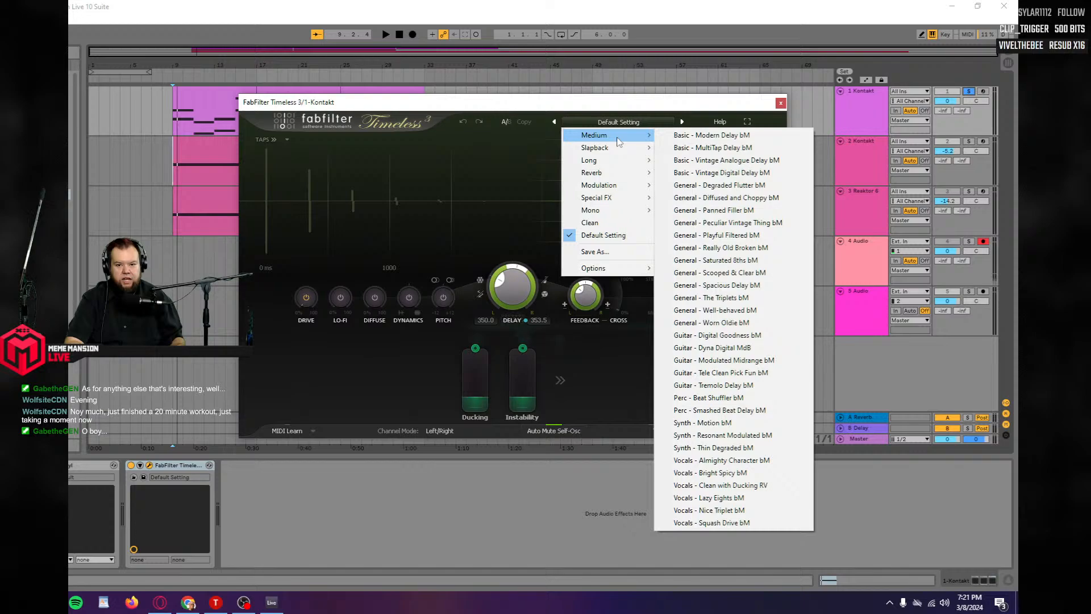
left_click(690, 161)
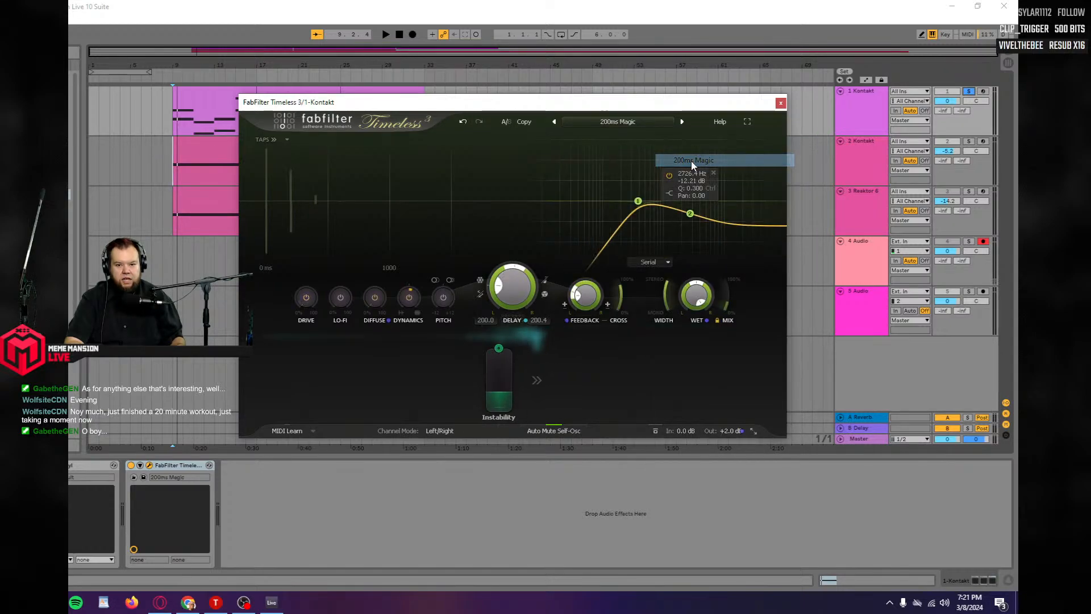
key("space")
left_click(681, 122)
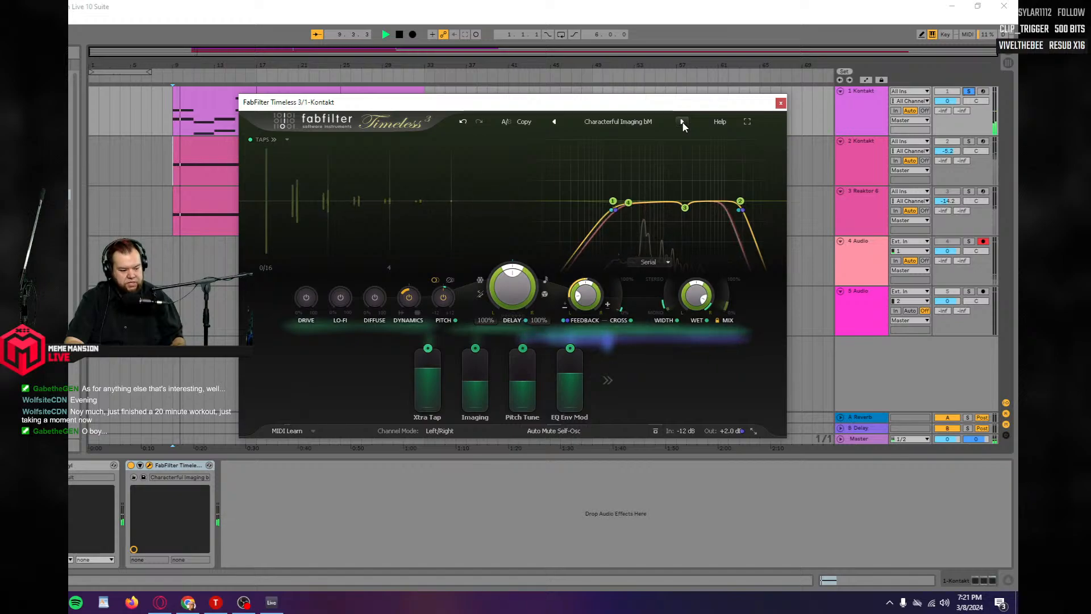
left_click(682, 121)
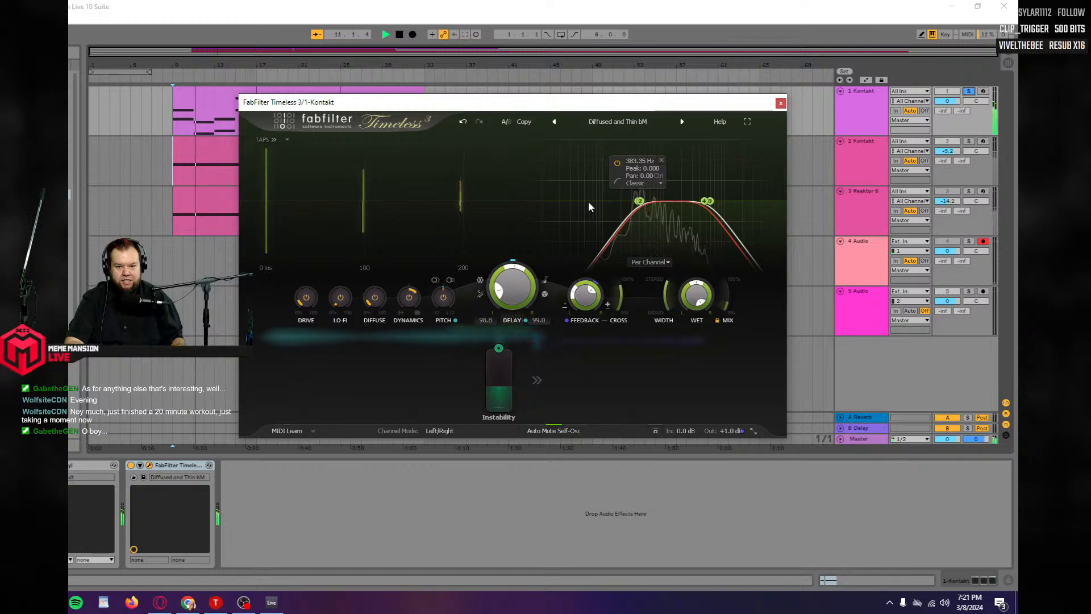
left_click(607, 122)
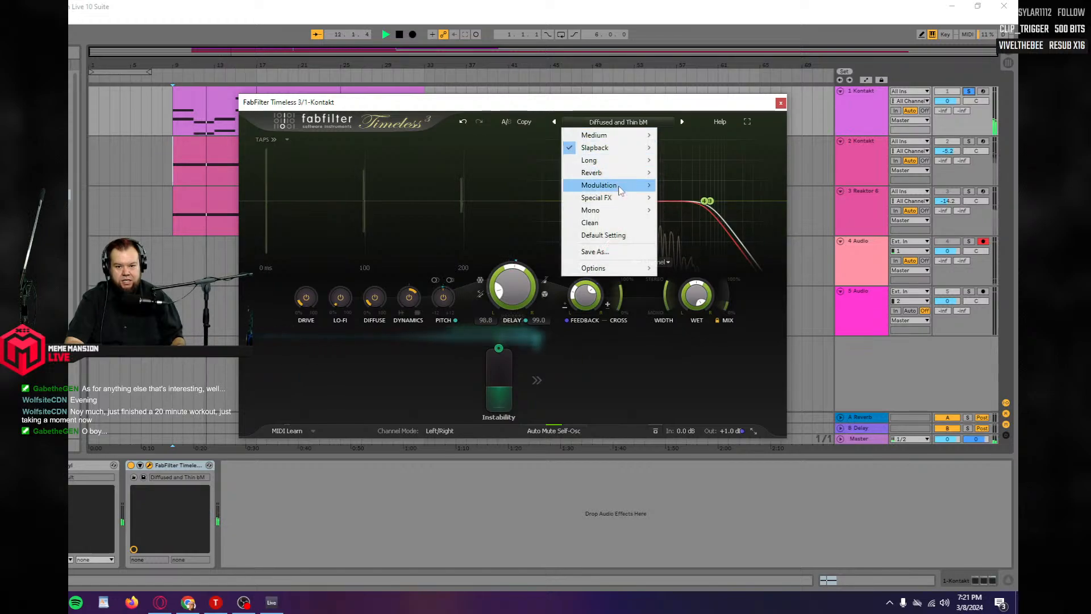
mouse_move(622, 198)
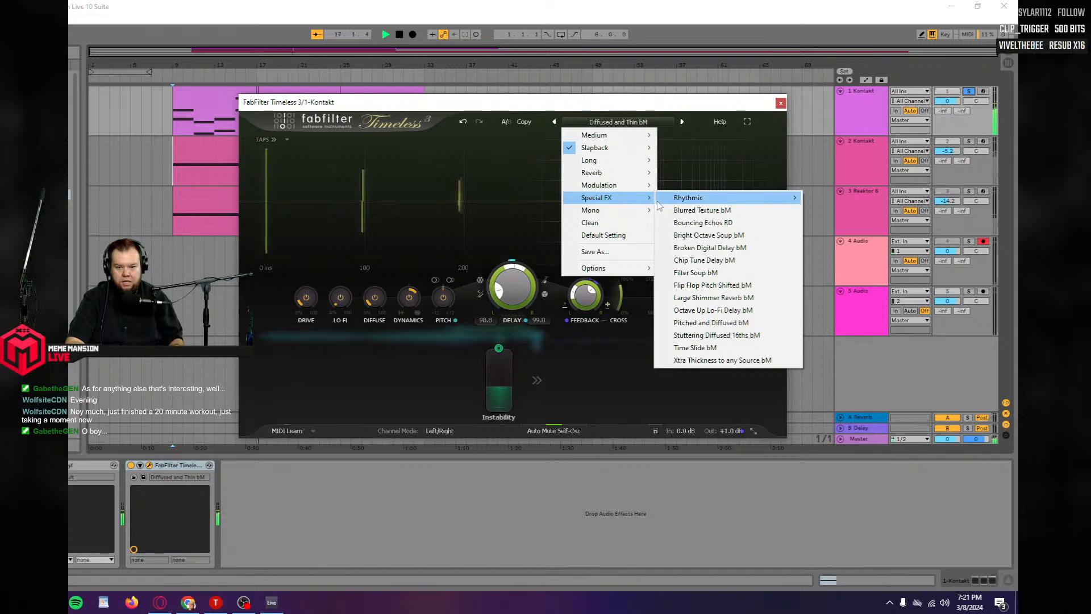
left_click(674, 102)
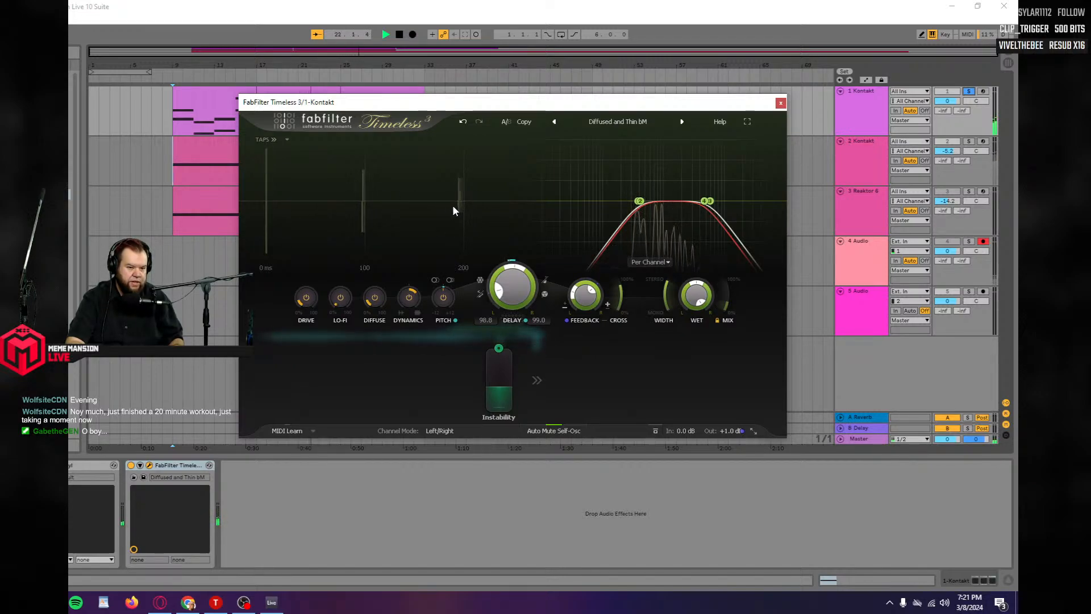
mouse_move(657, 225)
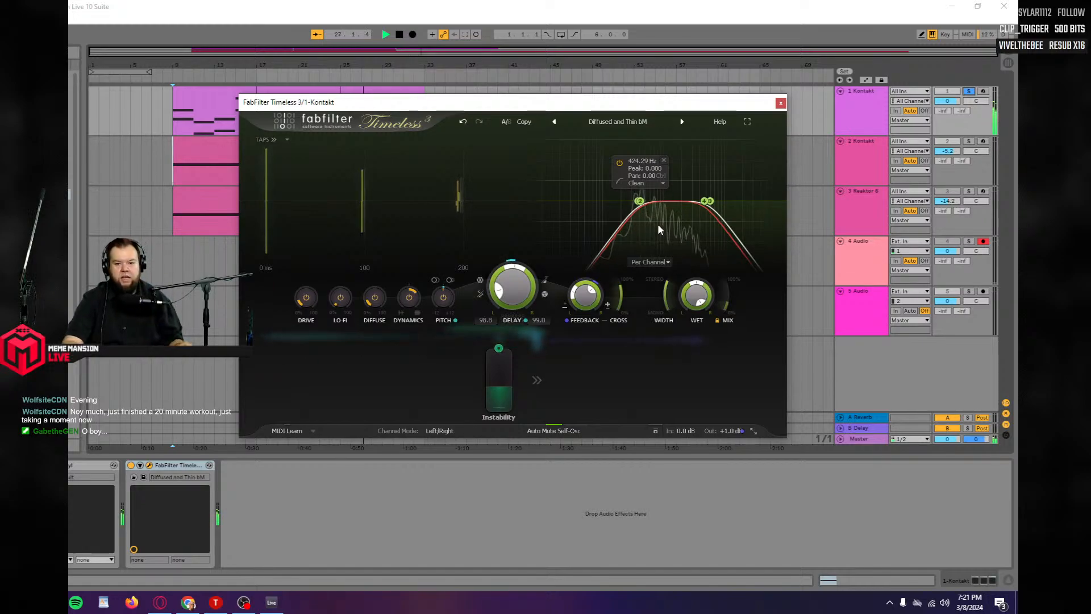
Close the Timeless 3 window, unsolo the first Kontakt track, and stop after checking all tracks together.
left_click(781, 102)
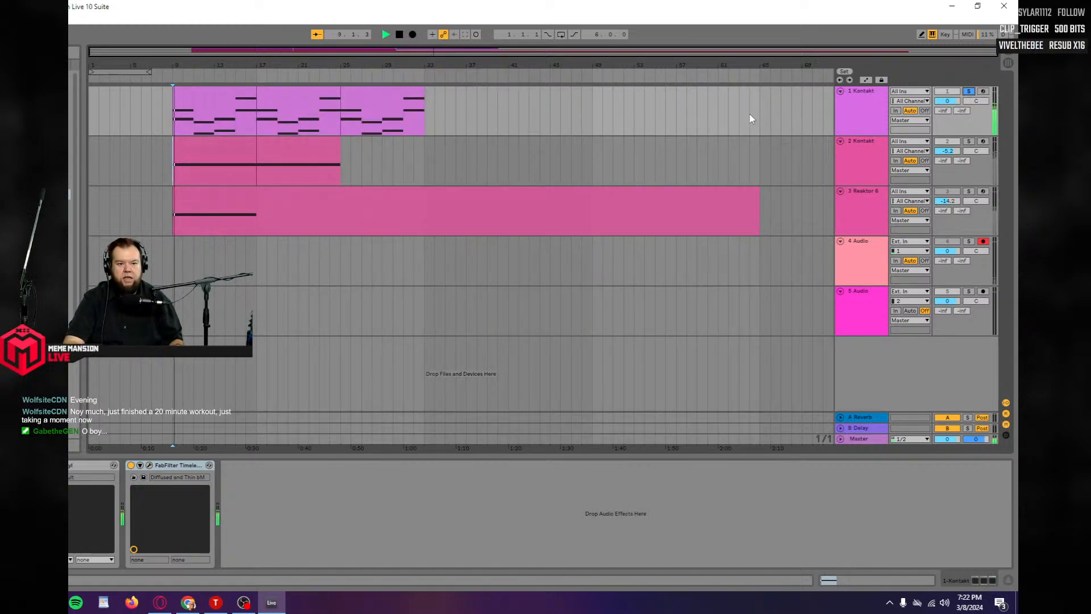
left_click(968, 92)
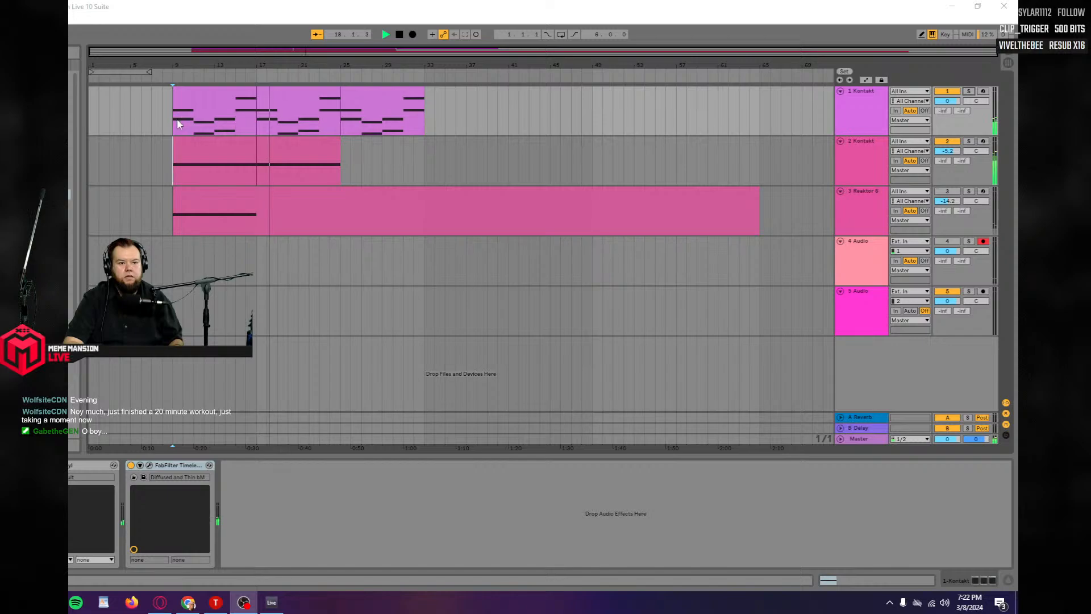
key("space")
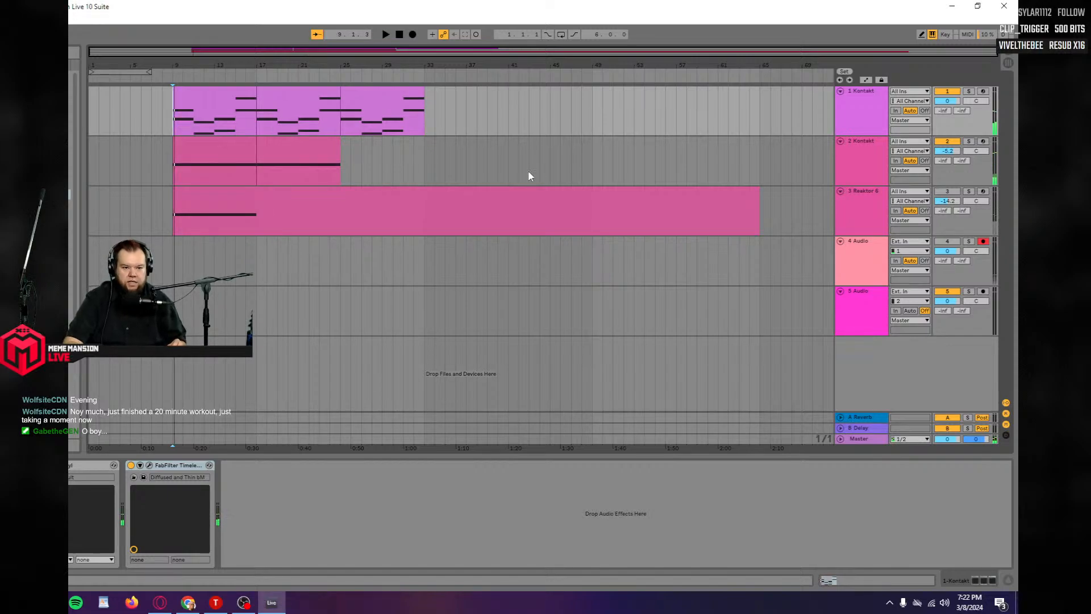
Duplicate the first Kontakt track with its clips and effects, and open the copy's Kontakt instrument window.
right_click(852, 112)
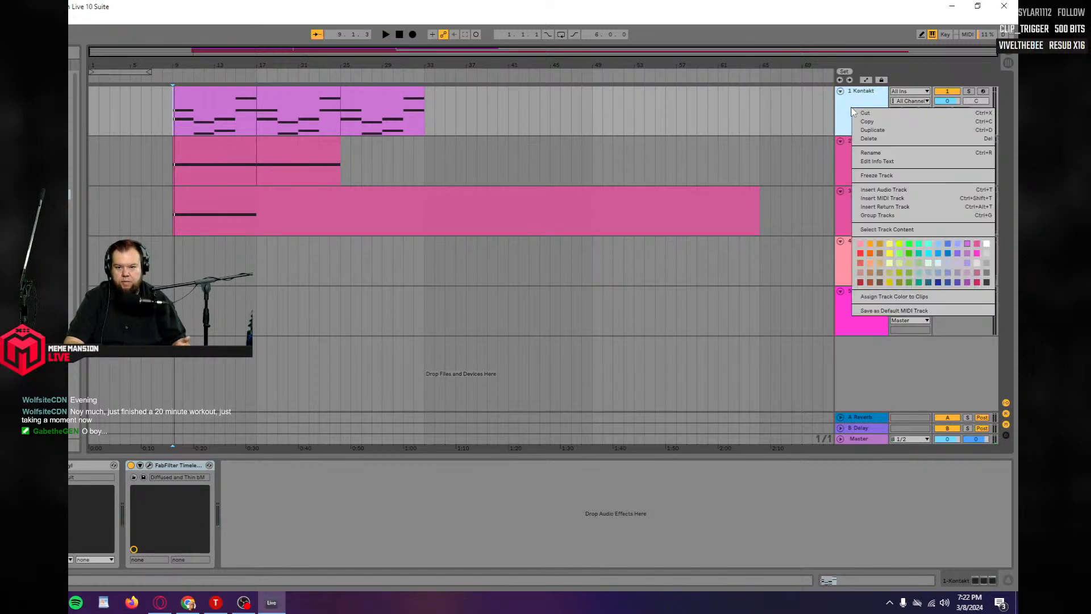
left_click(875, 131)
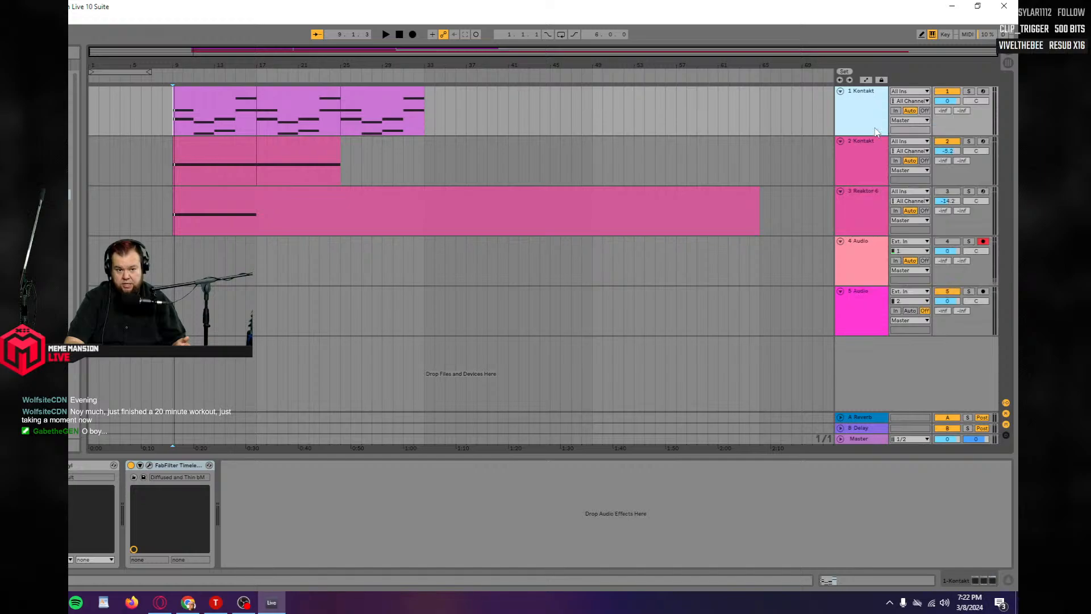
right_click(866, 163)
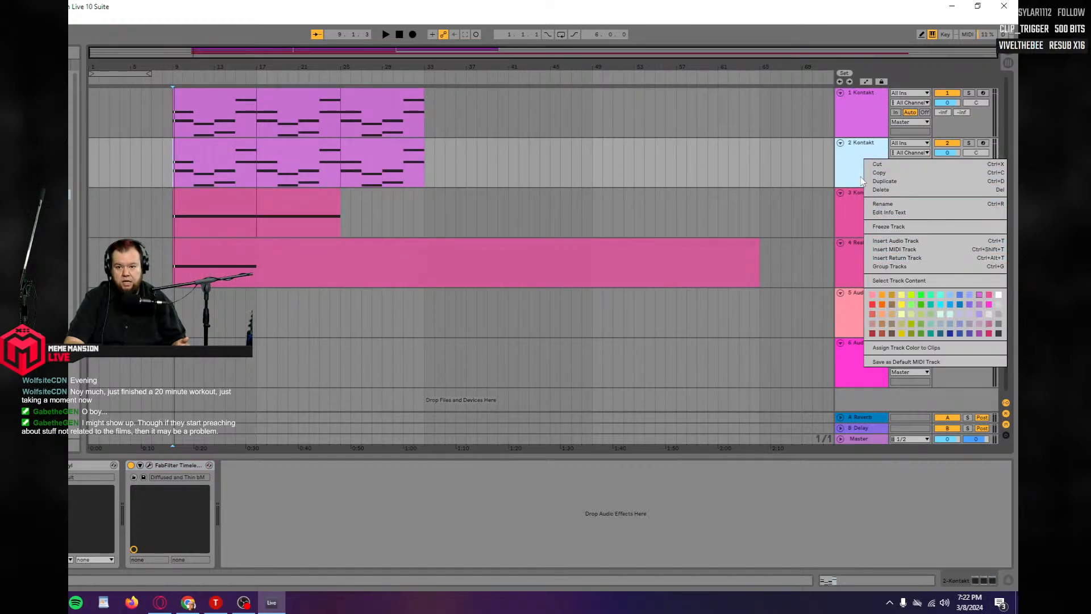
left_click(854, 162)
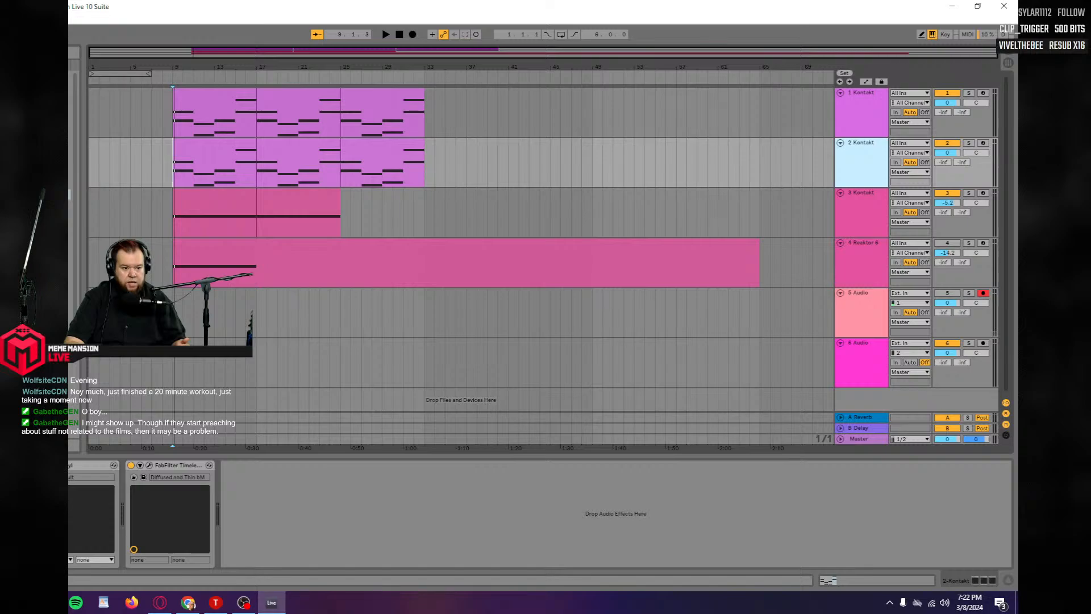
left_click(0, 464)
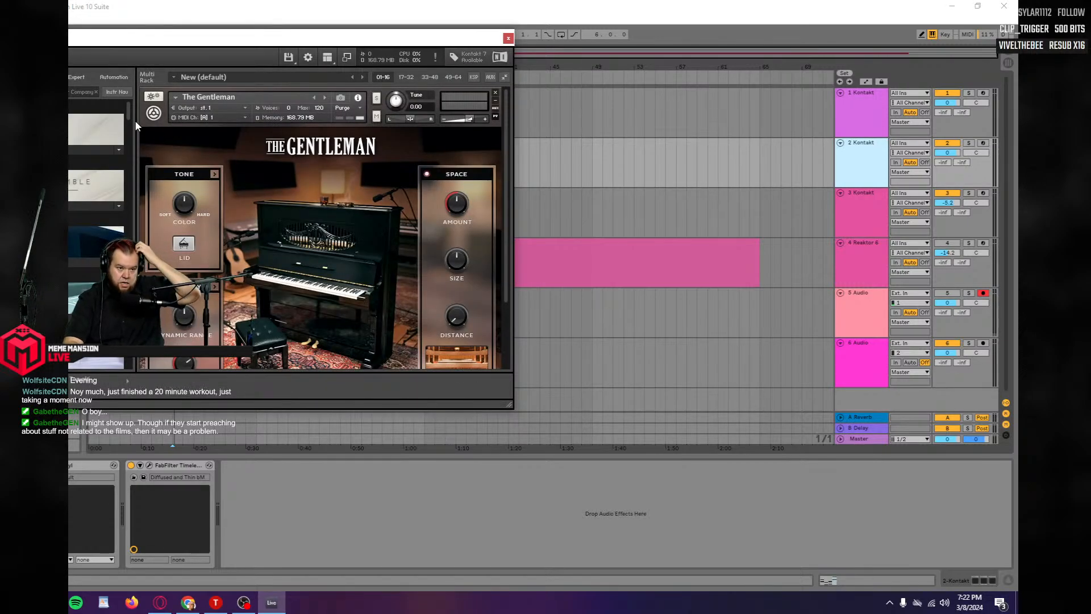
Replace The Gentleman with the Scarbee Jay-Bass - Both instrument in the duplicated track's Kontakt, and close the instrument window.
left_click_drag(128, 112, 127, 188)
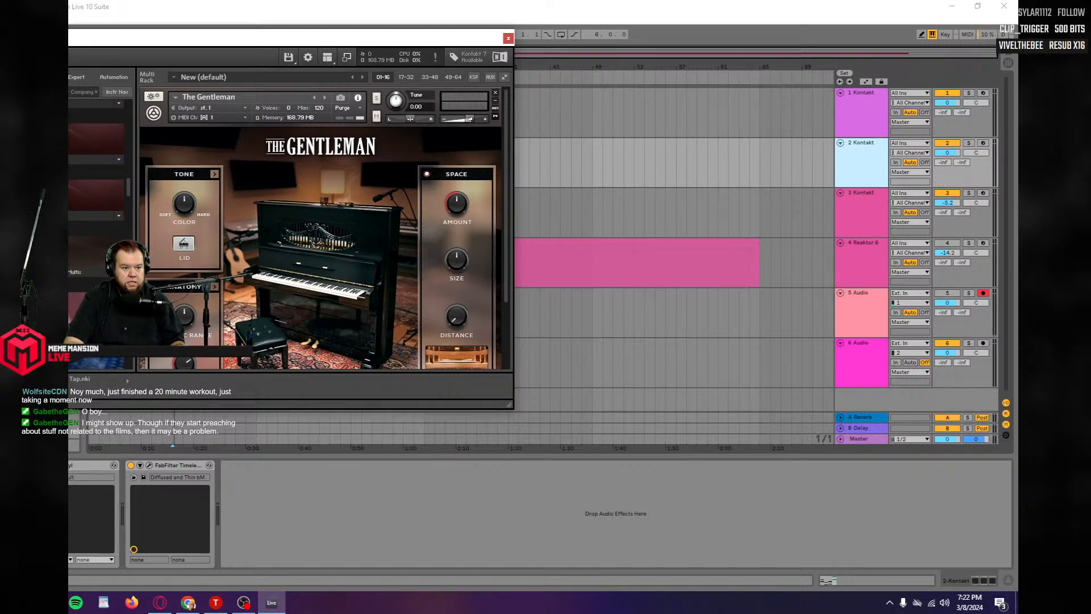
left_click(27, 271)
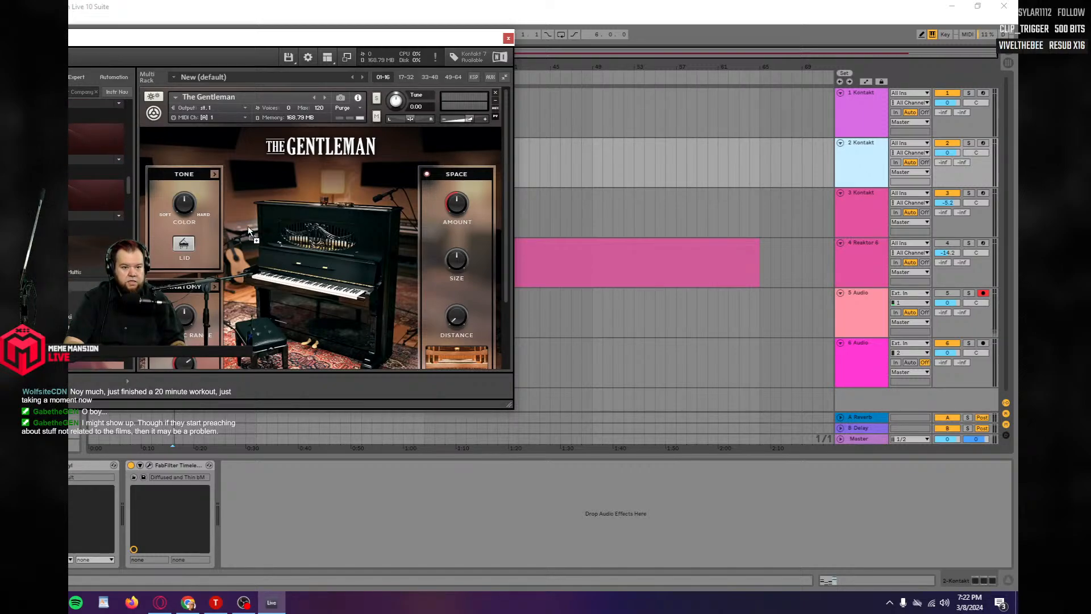
left_click_drag(248, 226, 317, 185)
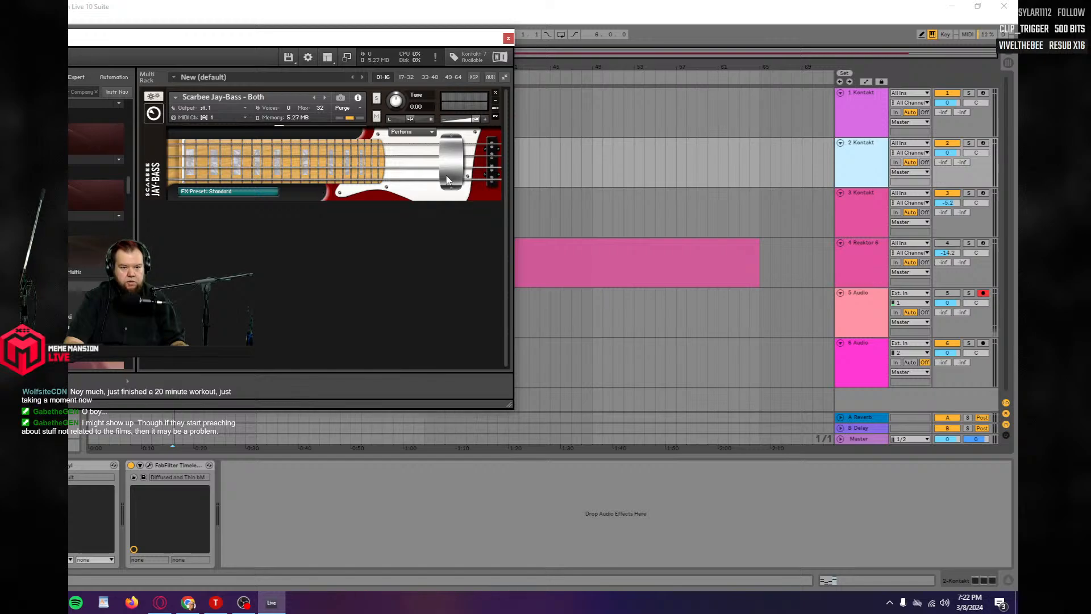
left_click(507, 39)
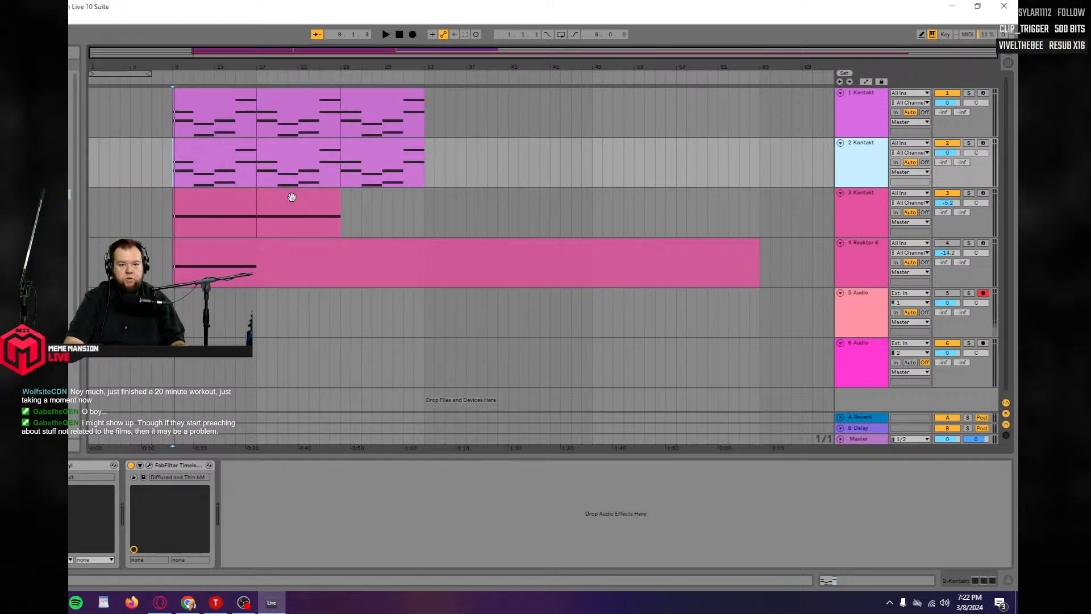
Delete the second and third clips on the second Kontakt track.
left_click(375, 160)
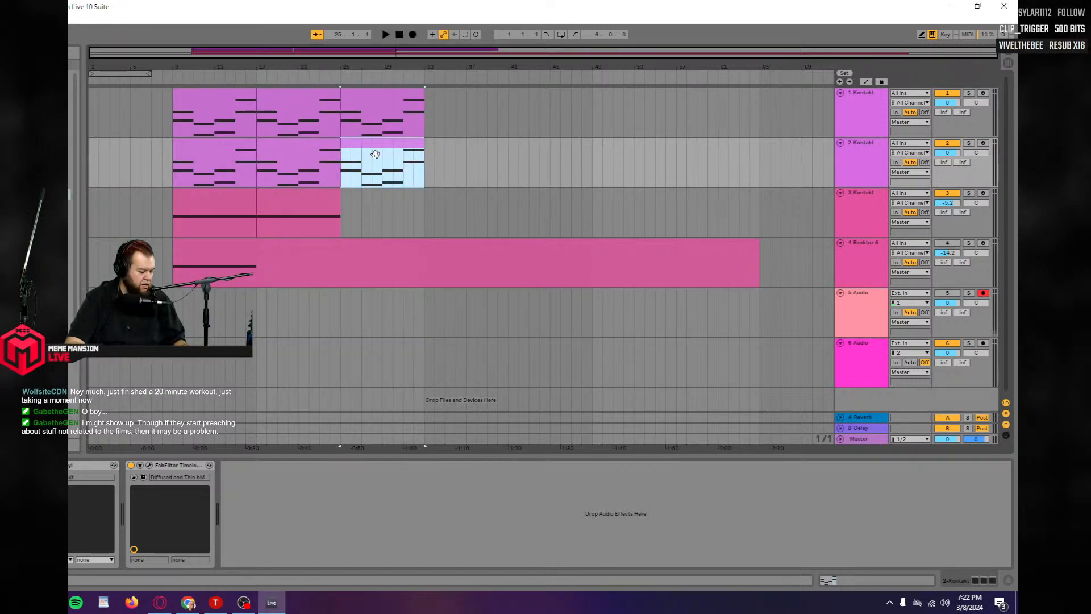
left_click(292, 162)
key("Delete")
Open the second Kontakt track's remaining clip in an enlarged note editor and audition the first chord's C#4 note.
left_click(216, 159)
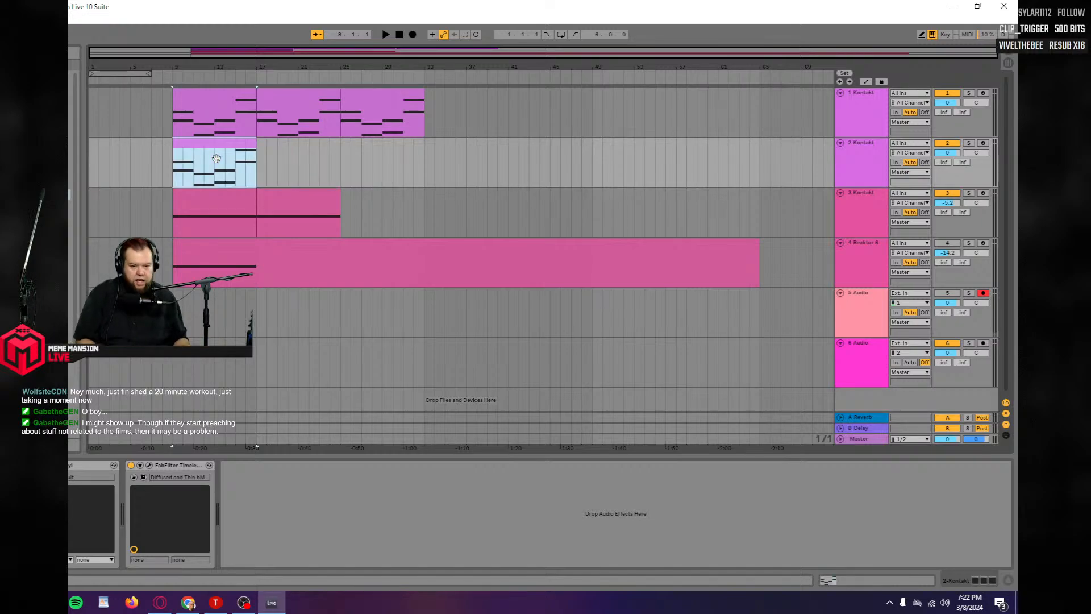
double_click(212, 156)
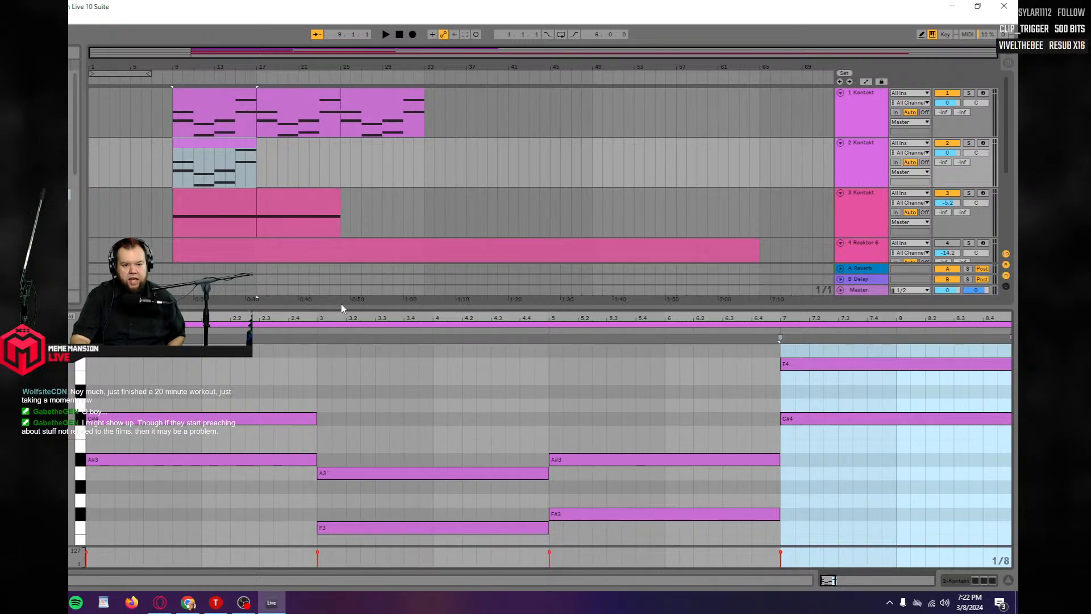
left_click_drag(347, 307, 350, 252)
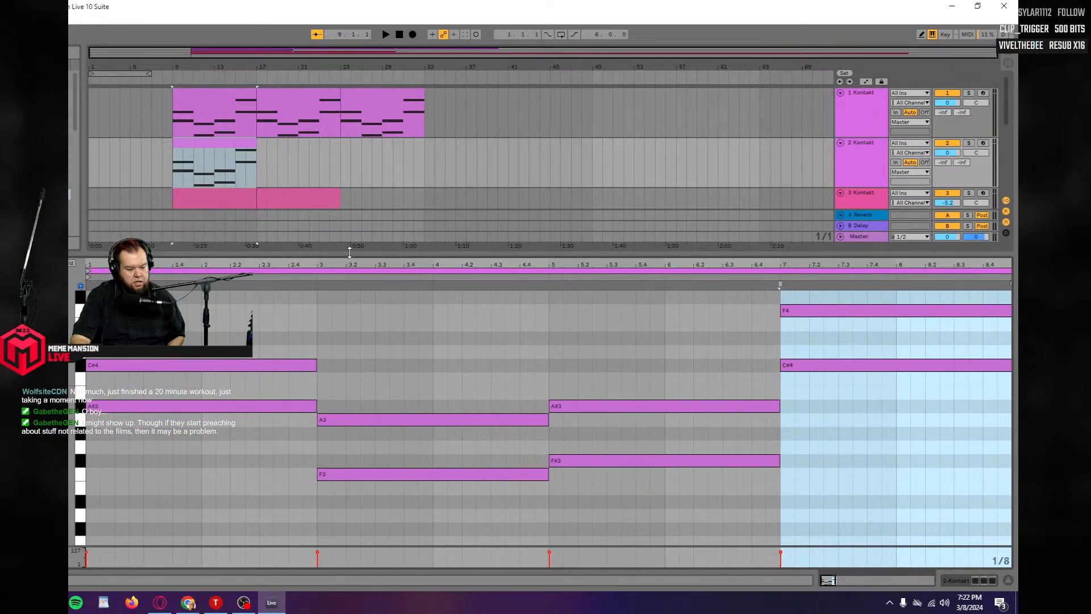
left_click(206, 367)
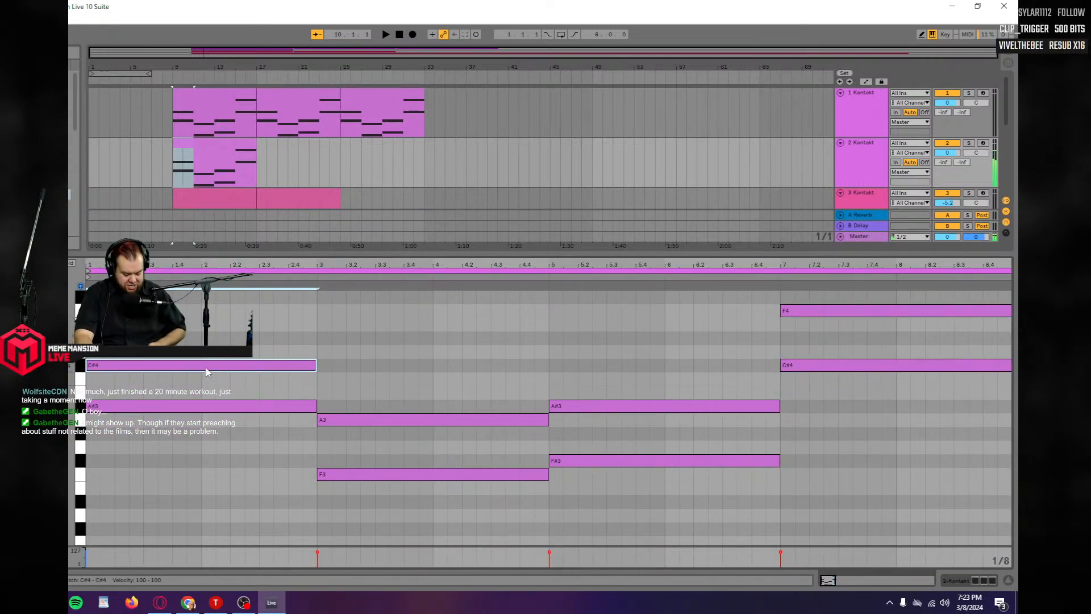
Show the second Kontakt track's devices, solo the track, and start playback from bar 9.
left_click(849, 152)
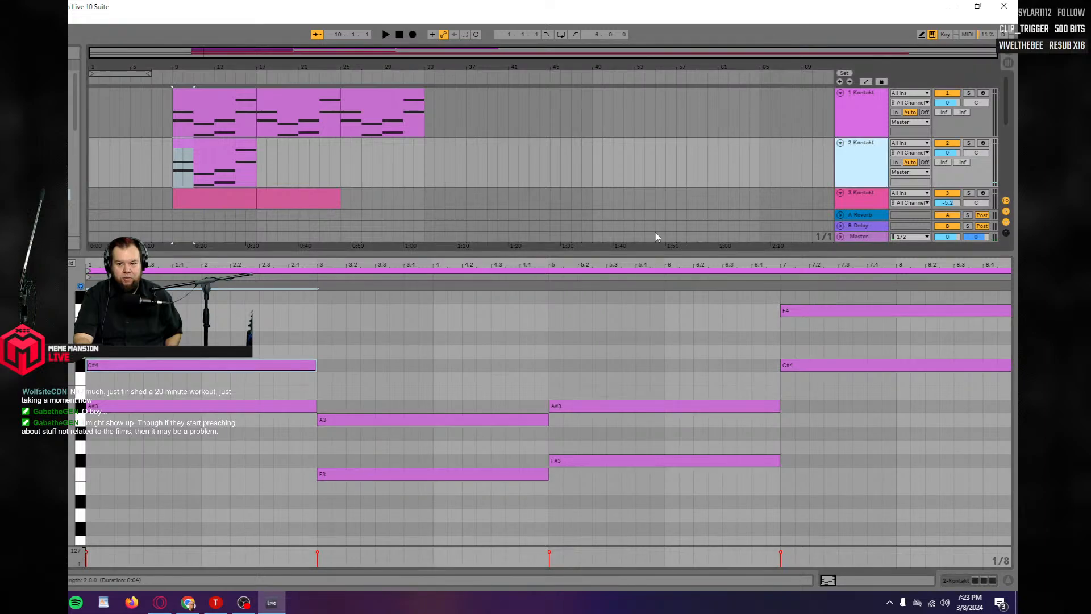
key("shift+Tab")
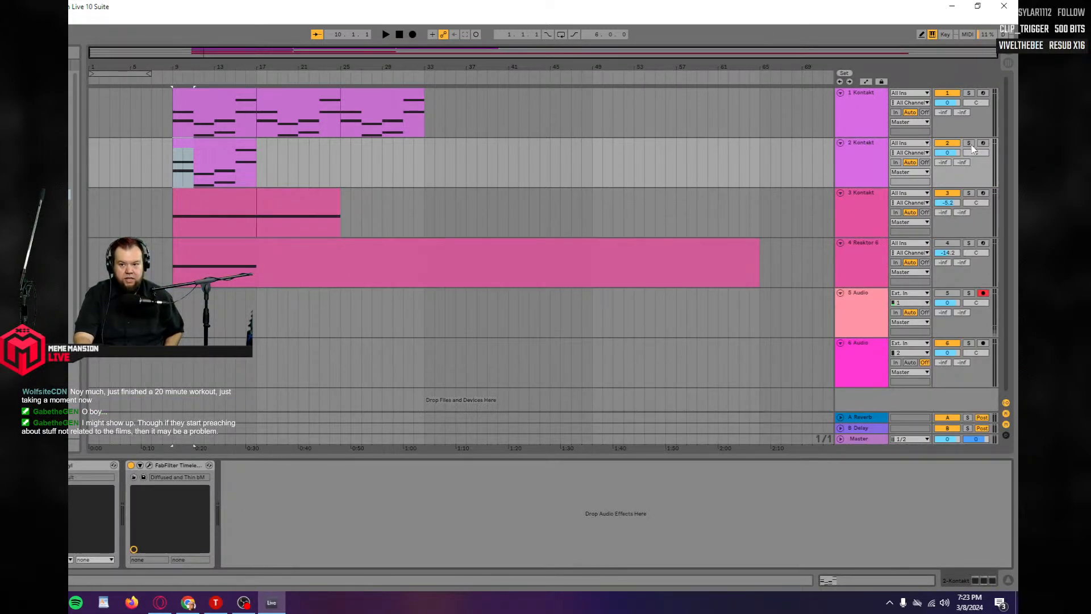
key("space")
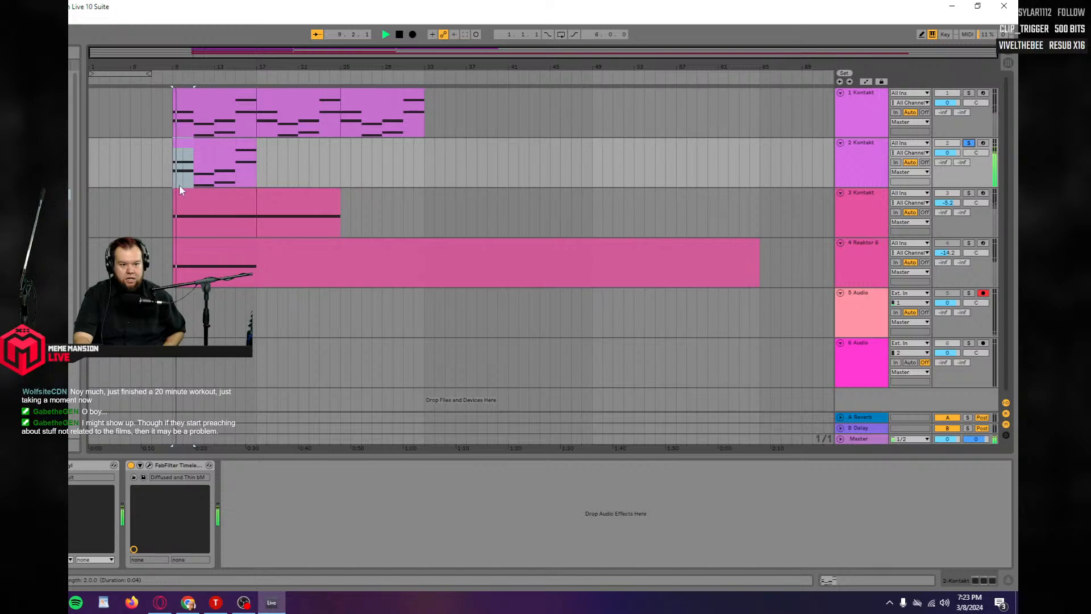
Transpose all notes in the second Kontakt track's clip down one octave, delete the first chord's upper note, and play it briefly.
left_click(184, 145)
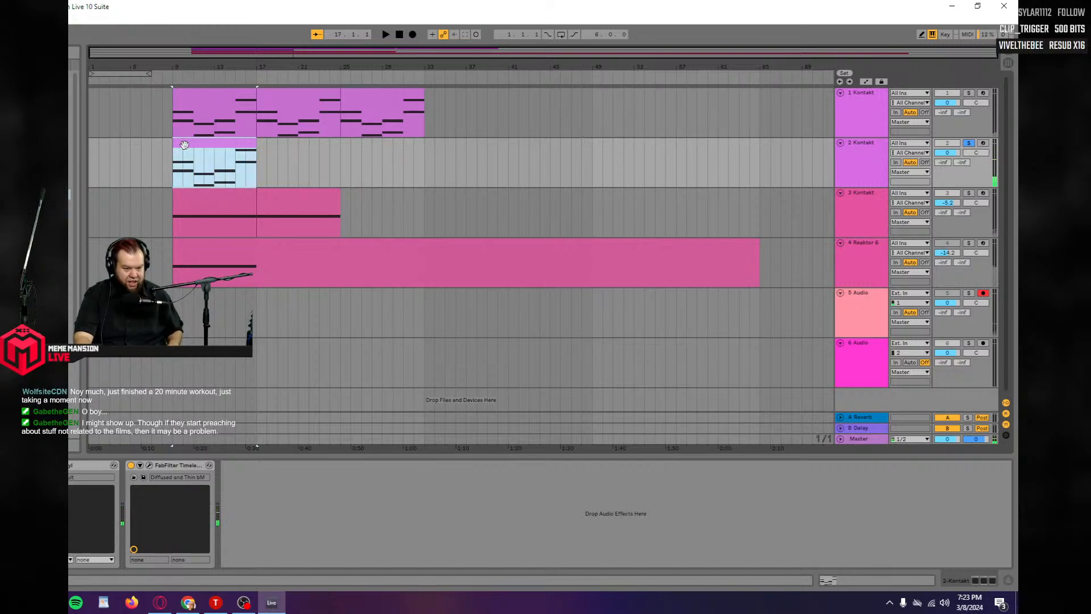
double_click(183, 145)
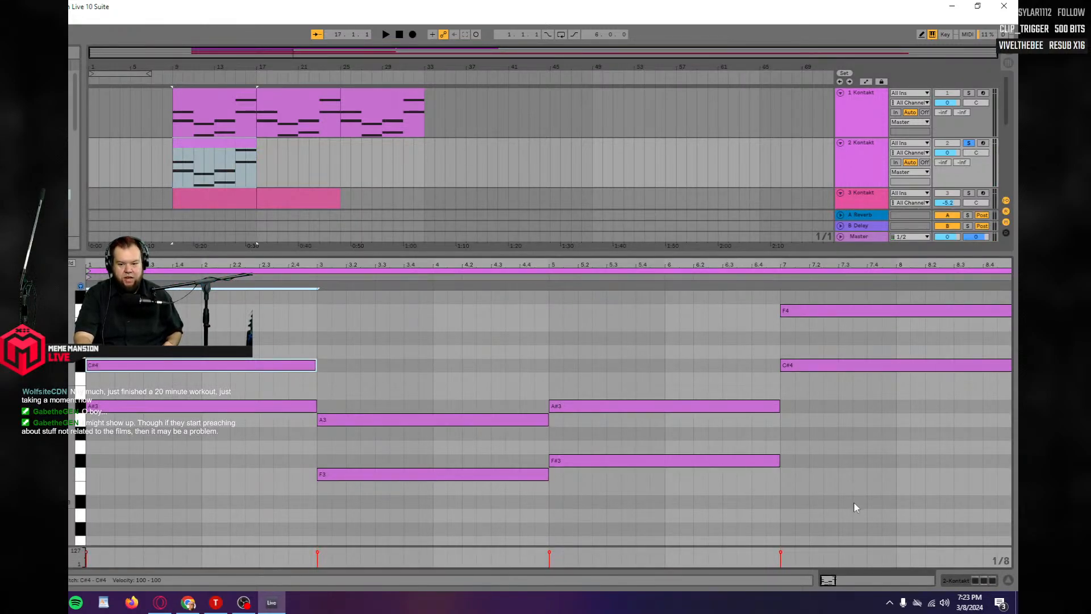
left_click_drag(853, 501, 224, 304)
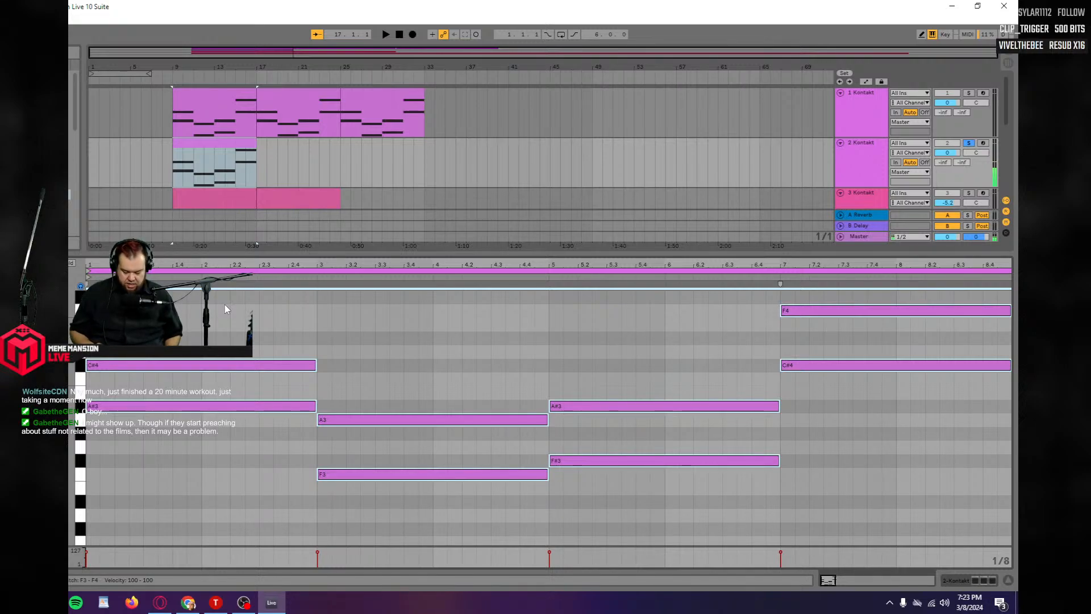
key("shift+Down")
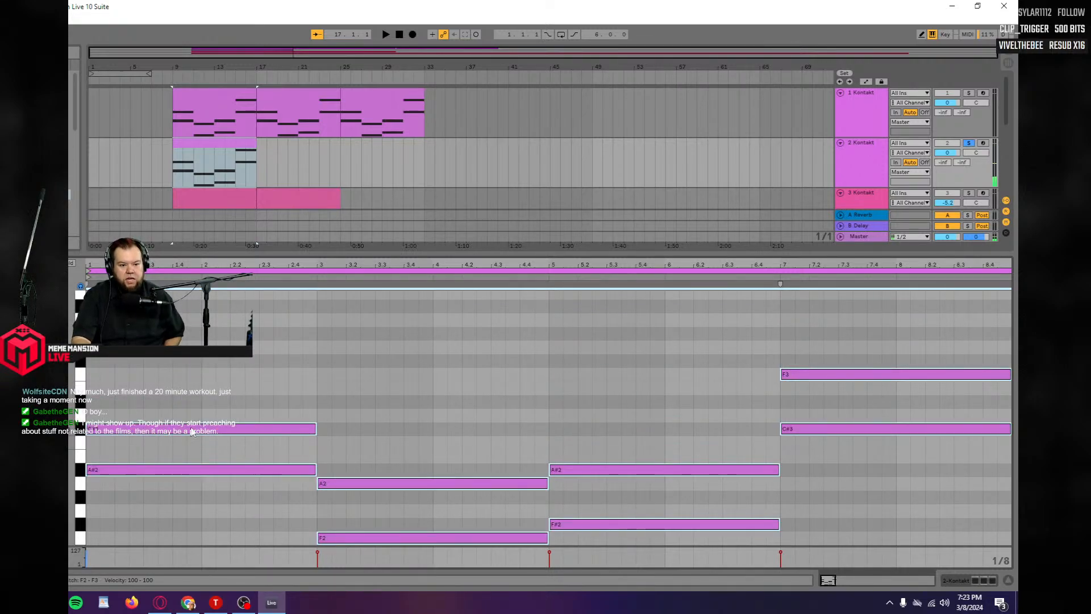
left_click(214, 429)
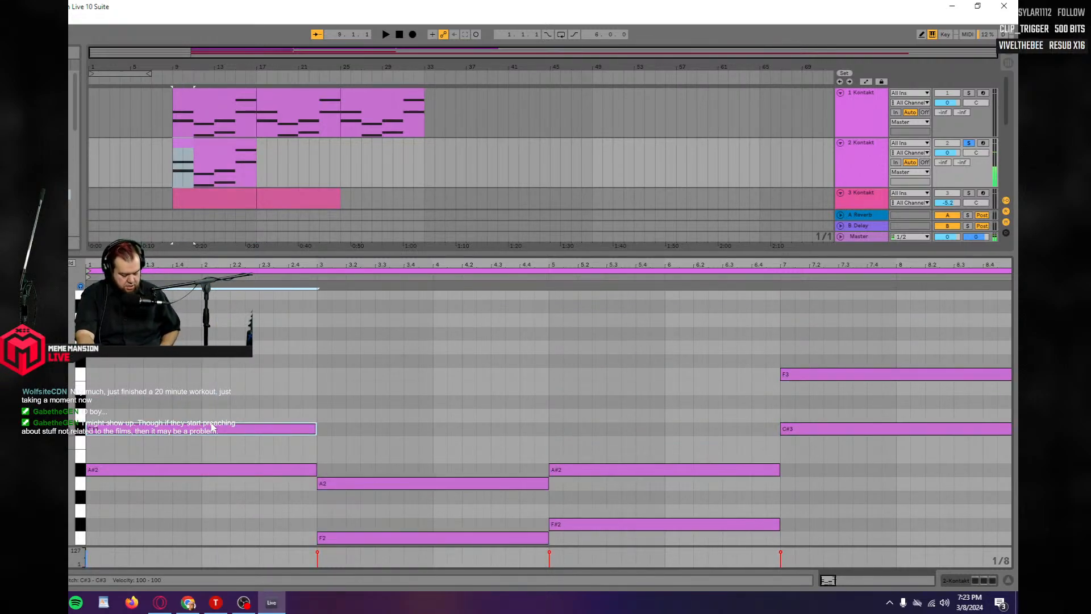
key("Delete")
key("space")
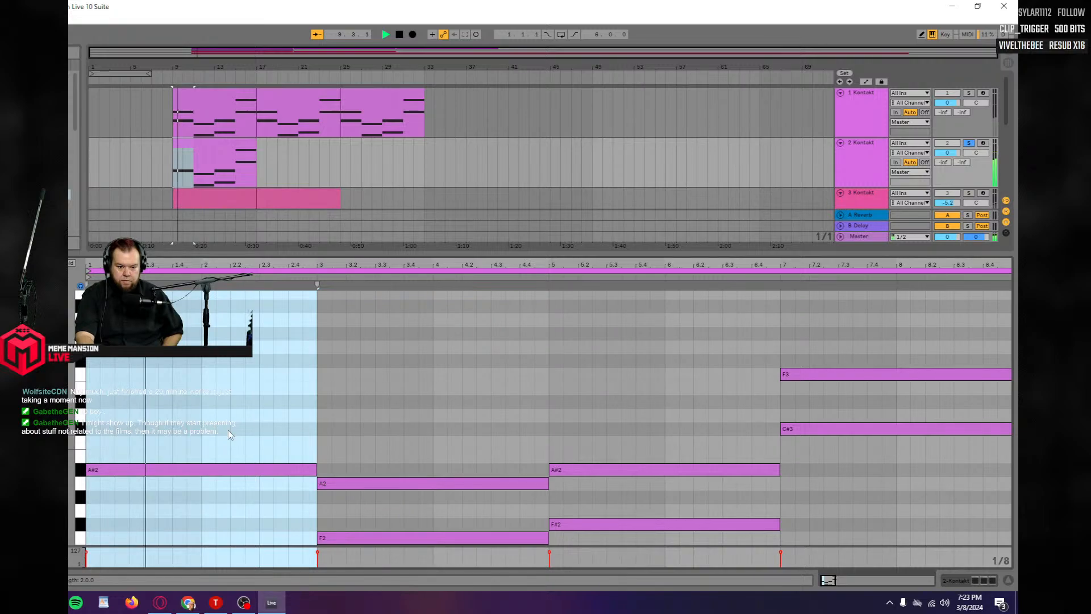
key("space")
Delete FabFilter Timeless 3 and the effect before it from the second Kontakt track.
left_click(859, 172)
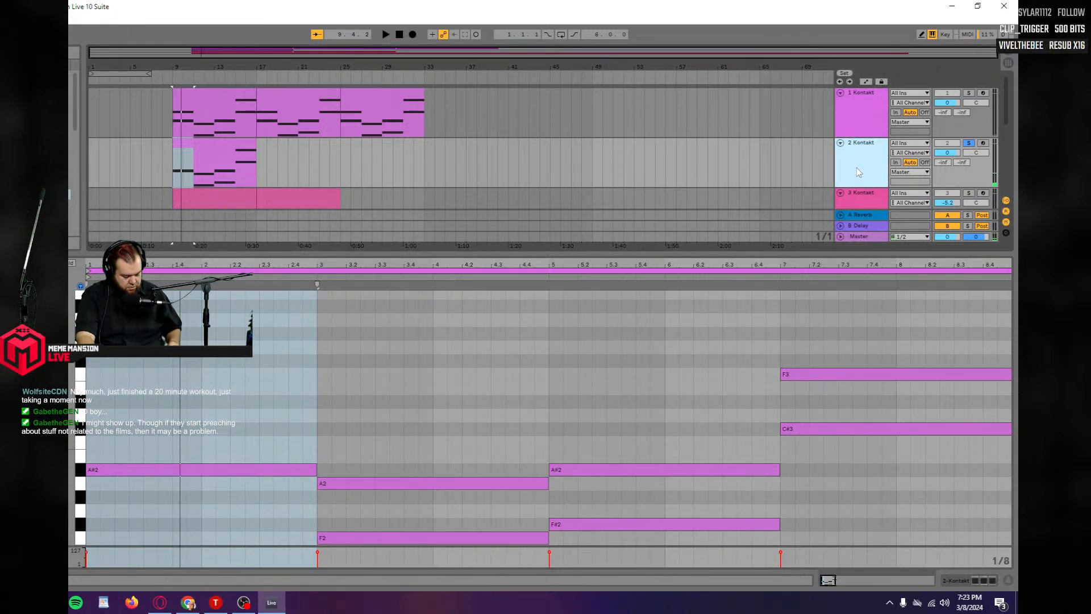
double_click(858, 172)
right_click(166, 465)
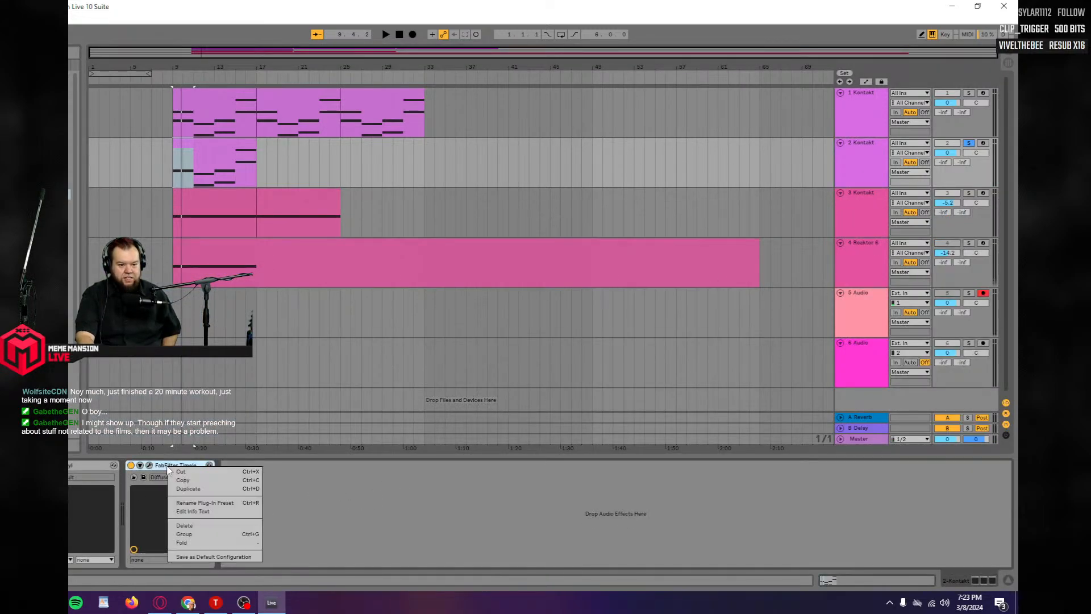
left_click(183, 526)
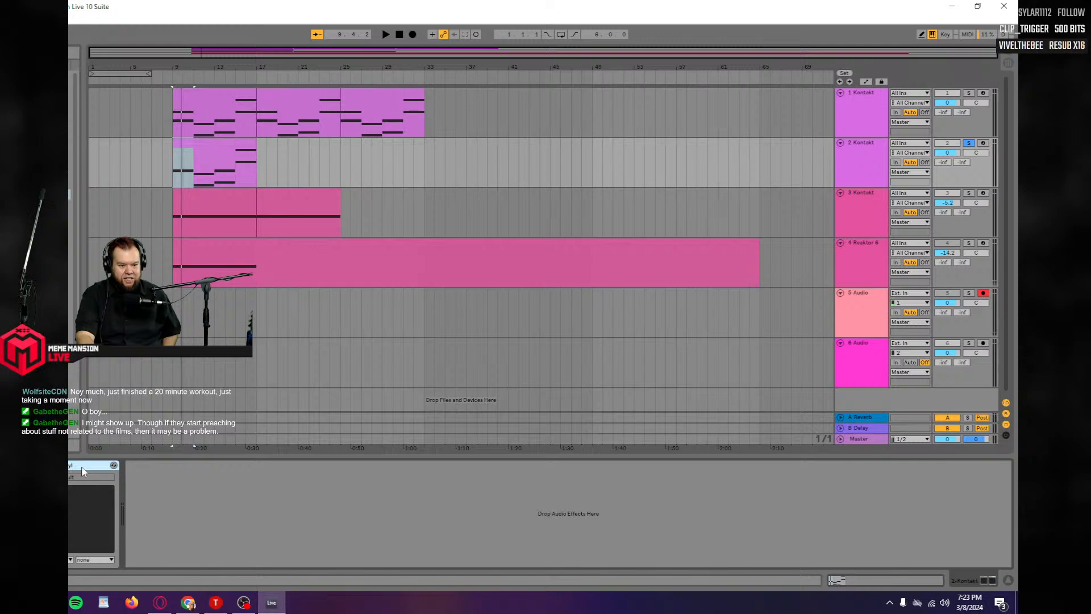
right_click(83, 469)
left_click(107, 528)
Play the soloed second Kontakt track without its effects and open its clip's notes for review.
key("space")
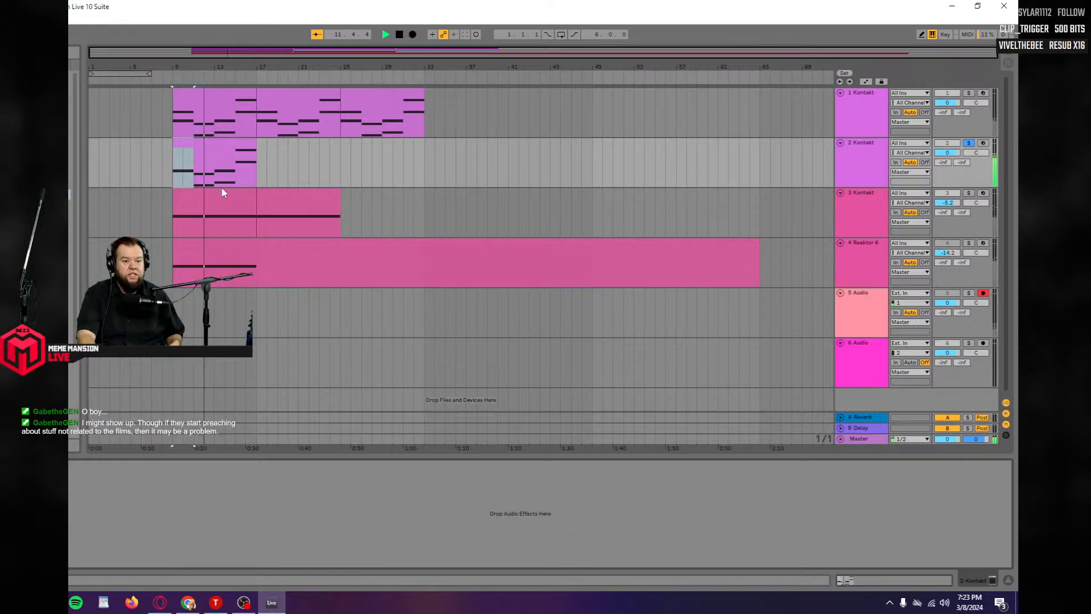
left_click(210, 157)
double_click(210, 155)
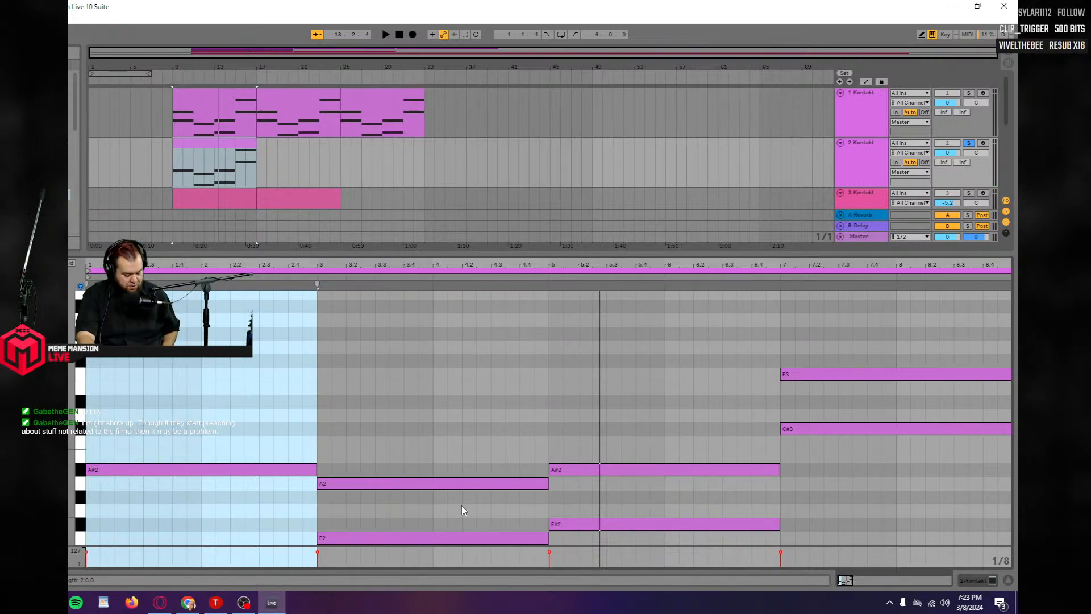
Undo the last effect removal on the second Kontakt track and redo it.
key("shift+Tab")
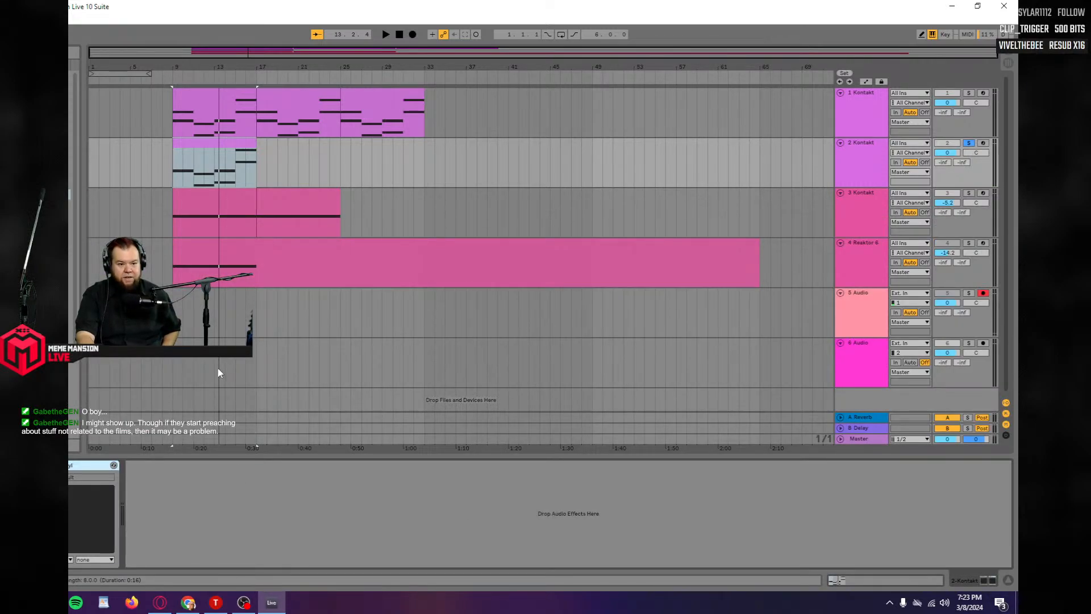
left_click(213, 153)
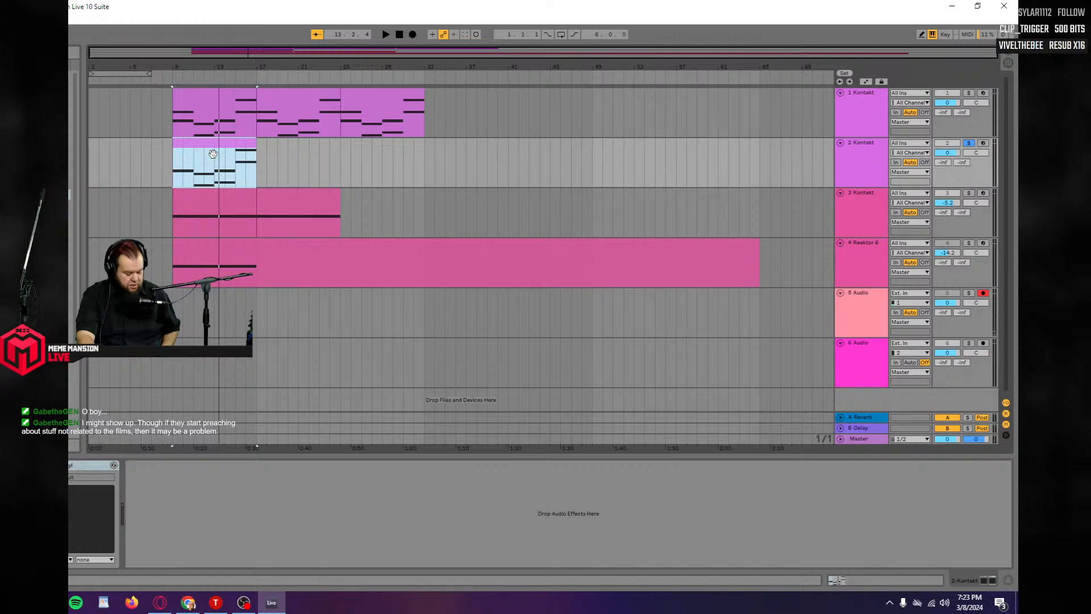
key("alt+e")
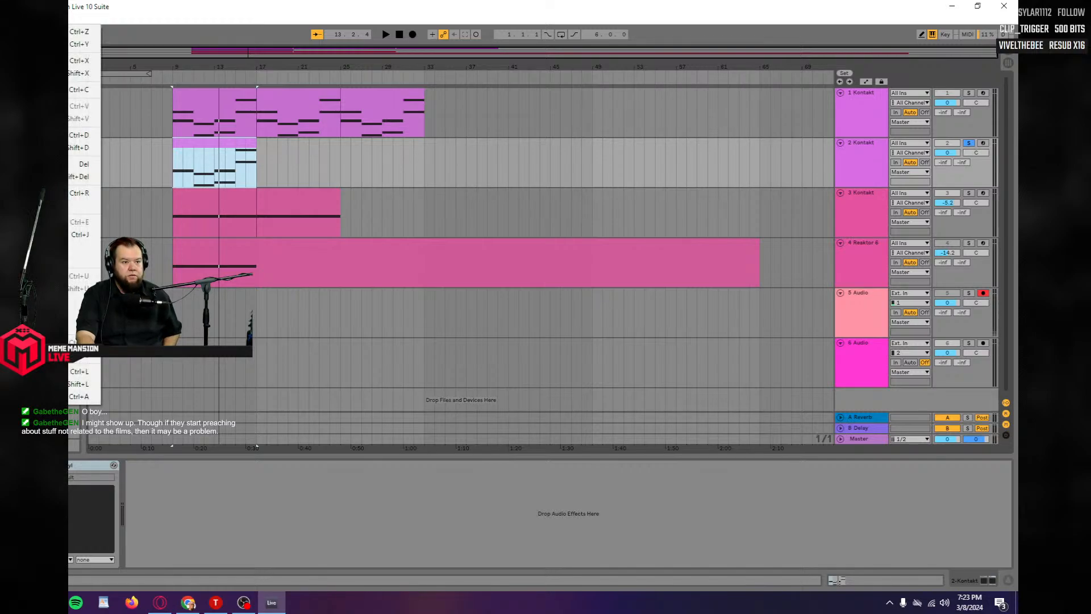
key("Escape")
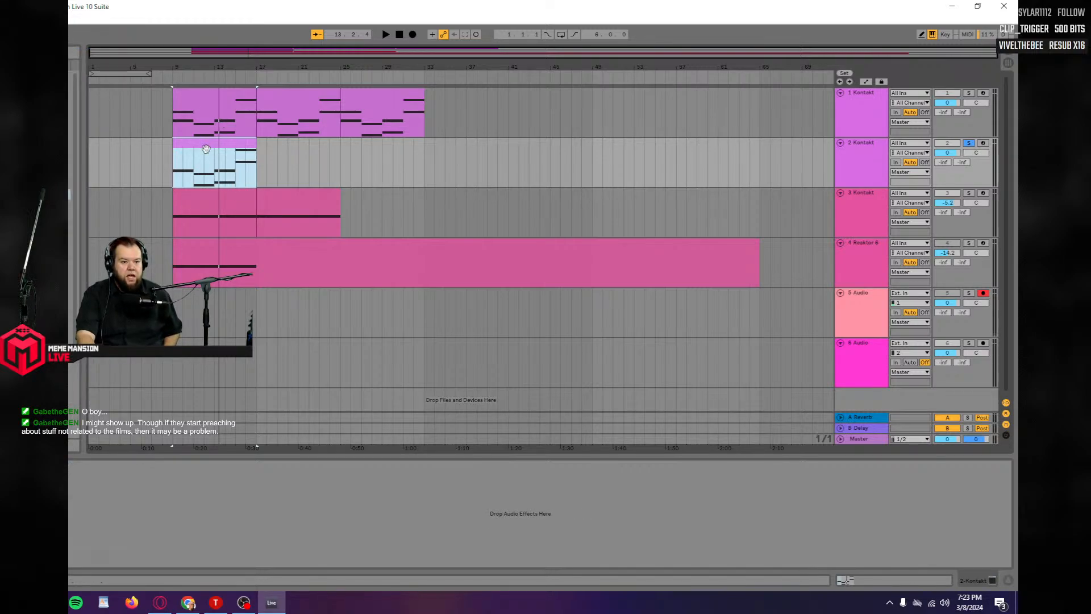
Replace the second Kontakt track's clip with a copy of the first track's opening clip at bar 9.
key("Delete")
key("Up")
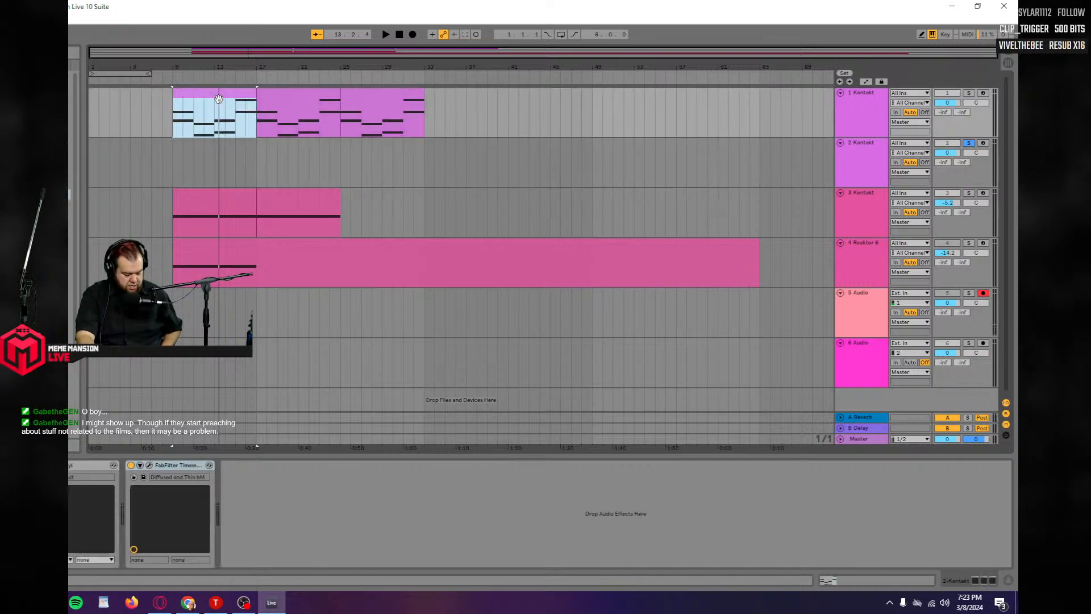
left_click(169, 169)
key("ctrl+v")
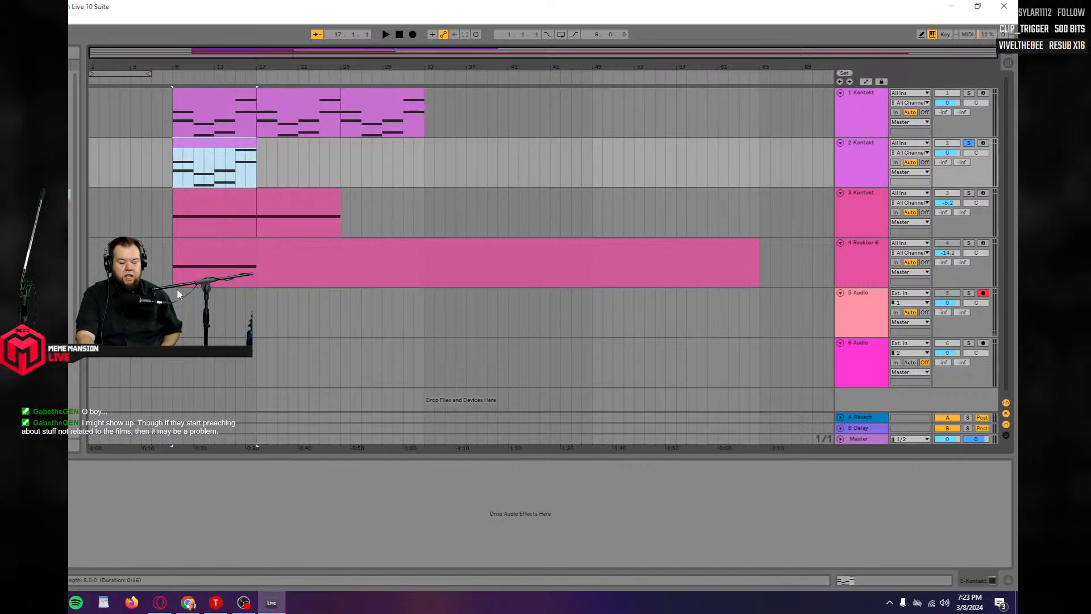
Transpose all notes in the pasted clip down one octave overall, trying two octaves down along the way.
double_click(211, 149)
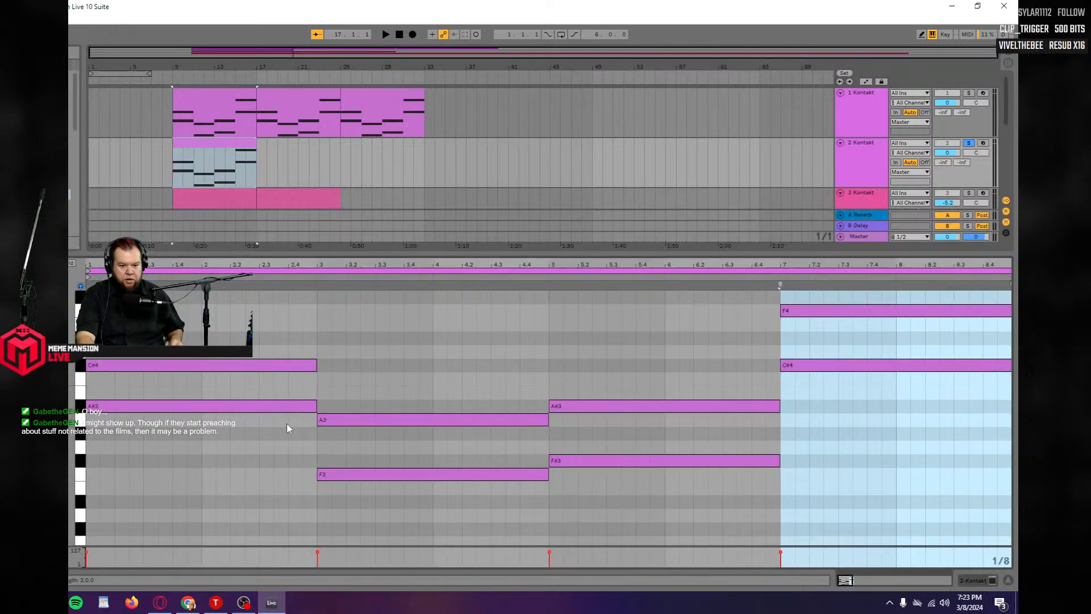
left_click_drag(883, 515, 223, 305)
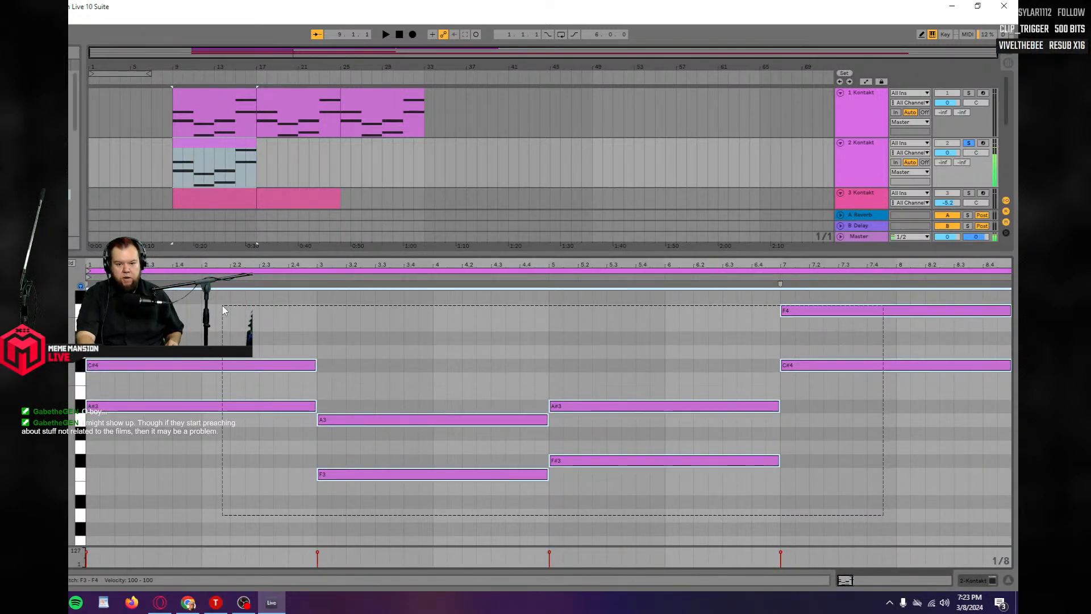
key("shift+Down")
key("shift+Down")
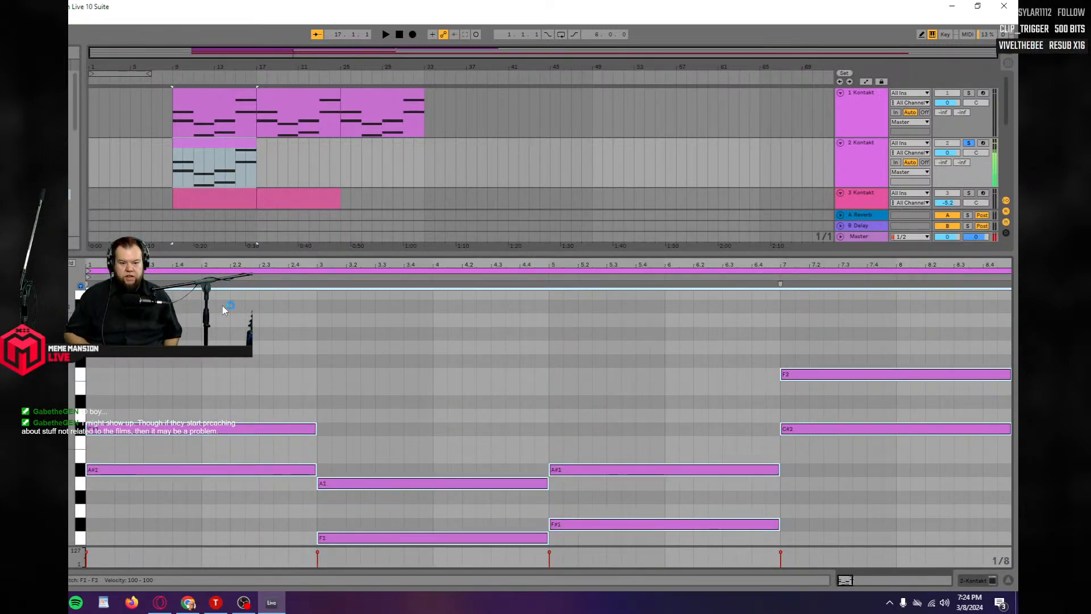
key("shift+Up")
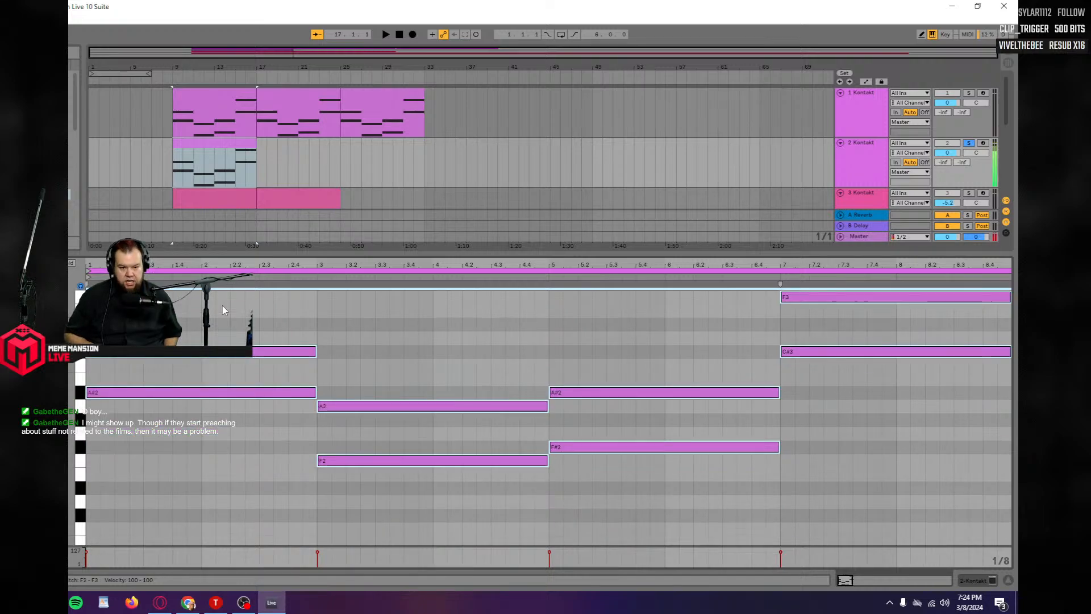
Delete the upper note of each of the four chords in the second Kontakt track's clip and play the remaining notes.
left_click(344, 334)
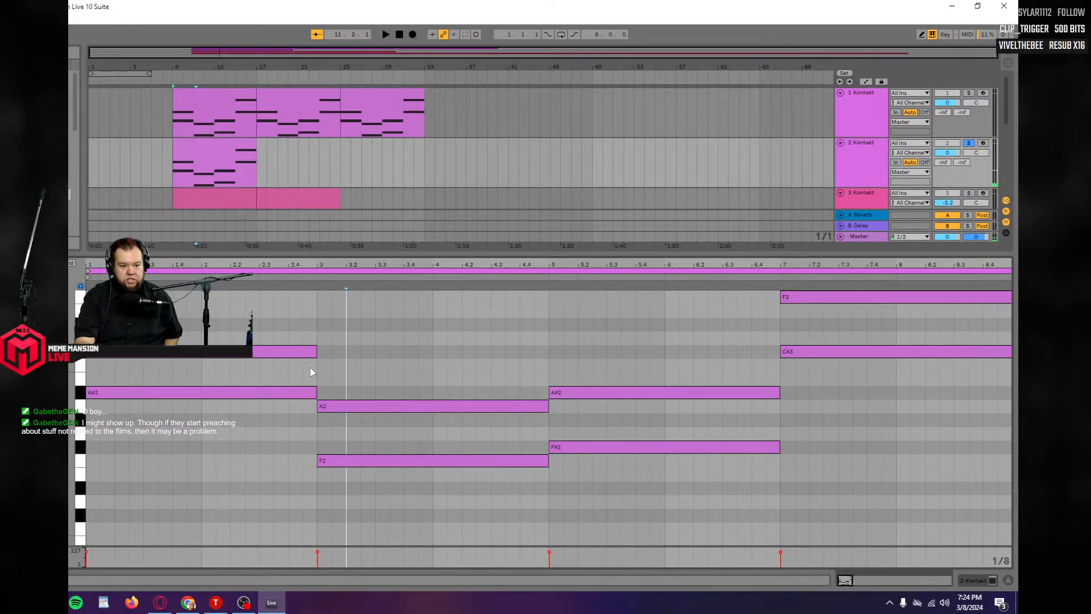
left_click(207, 356)
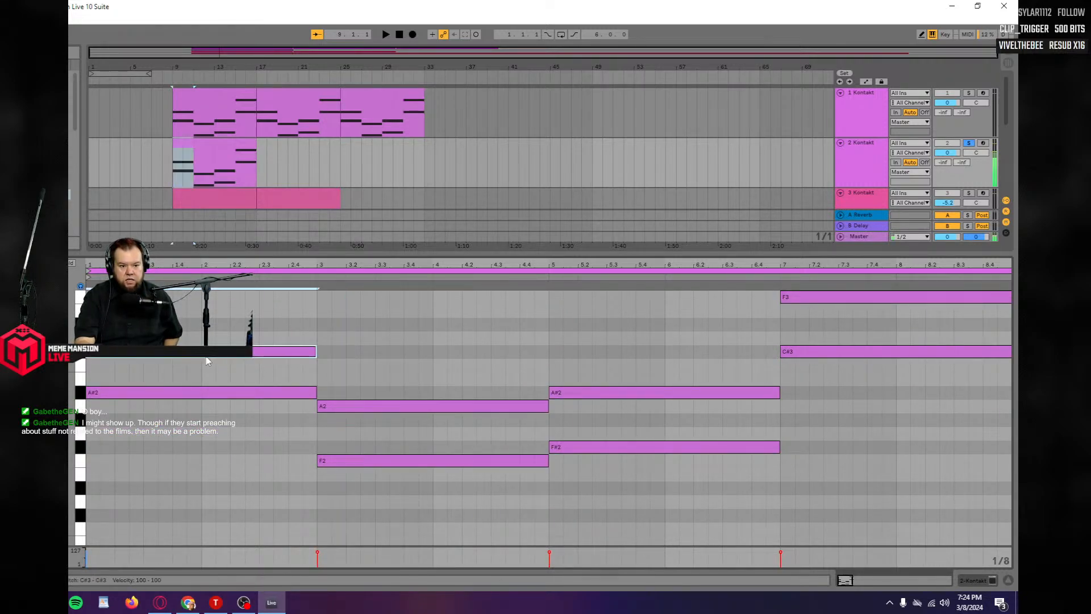
key("Delete")
left_click(376, 405)
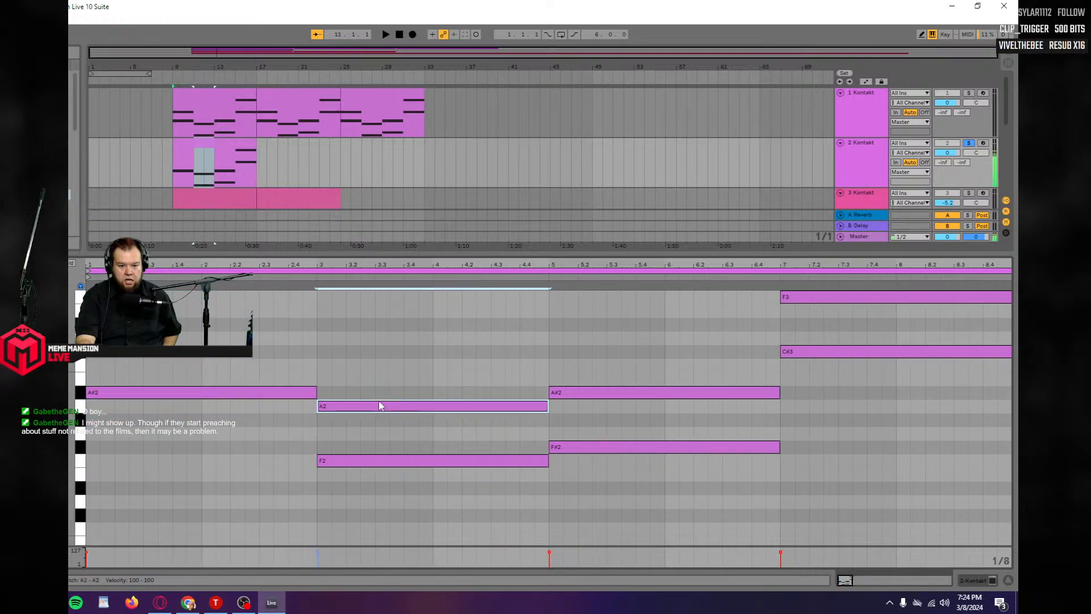
key("Delete")
left_click(577, 395)
key("Delete")
left_click(799, 298)
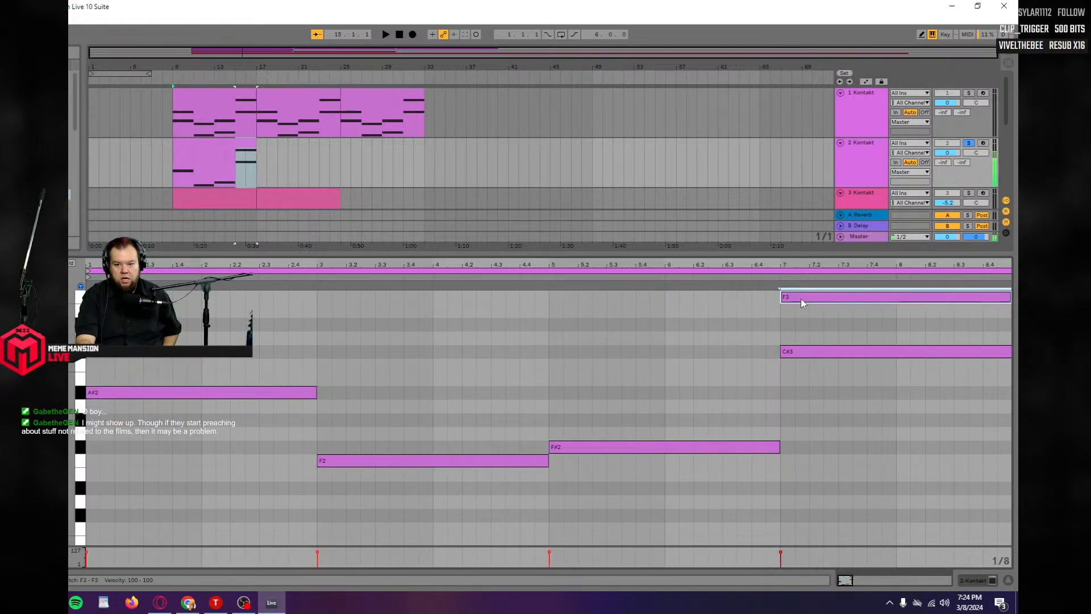
key("Delete")
key("space")
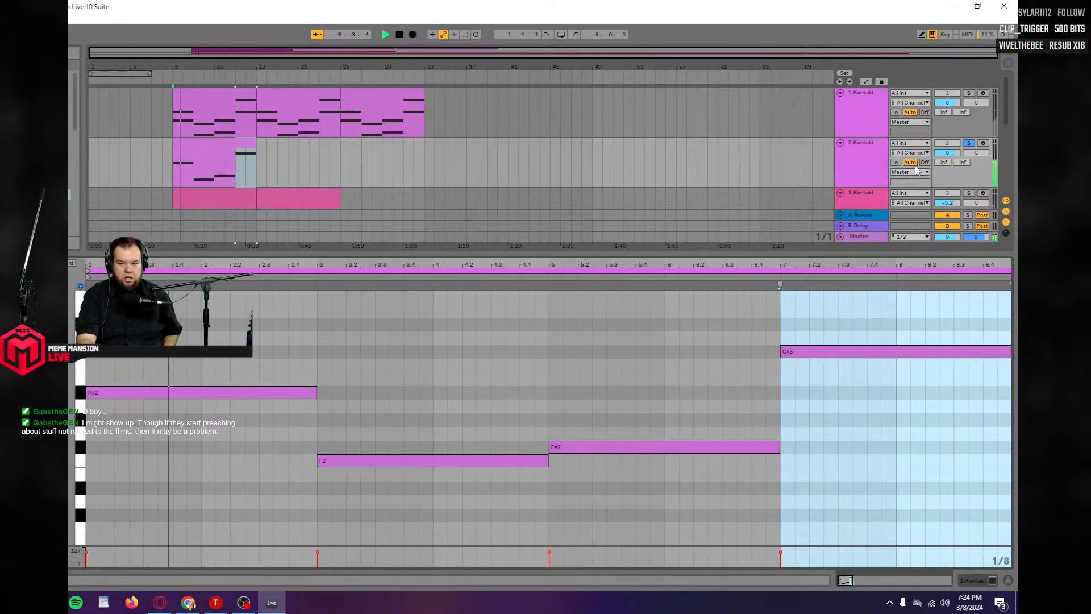
key("space")
key("space")
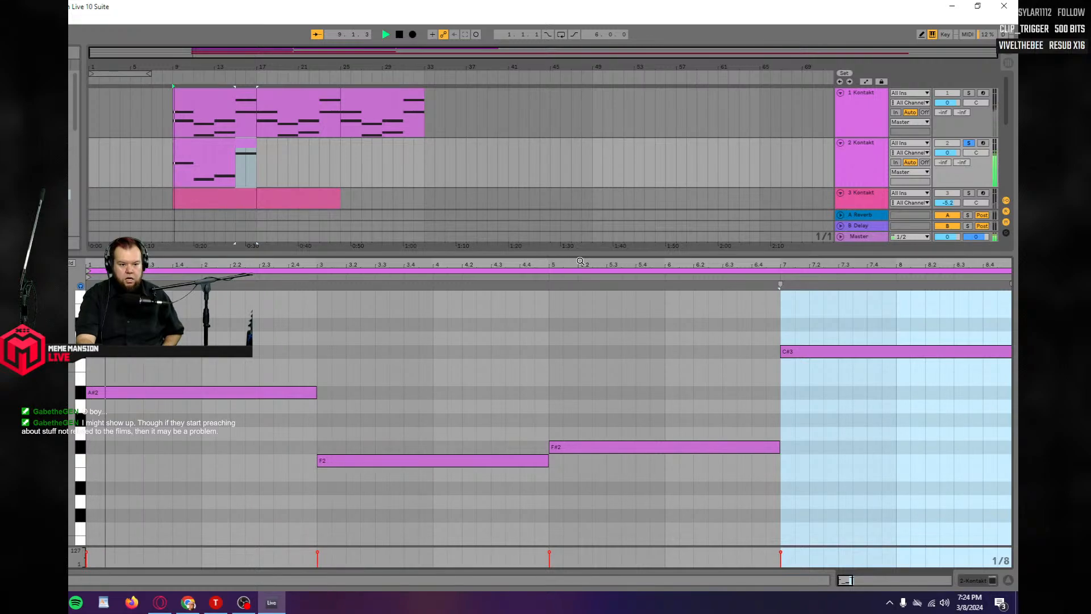
key("space")
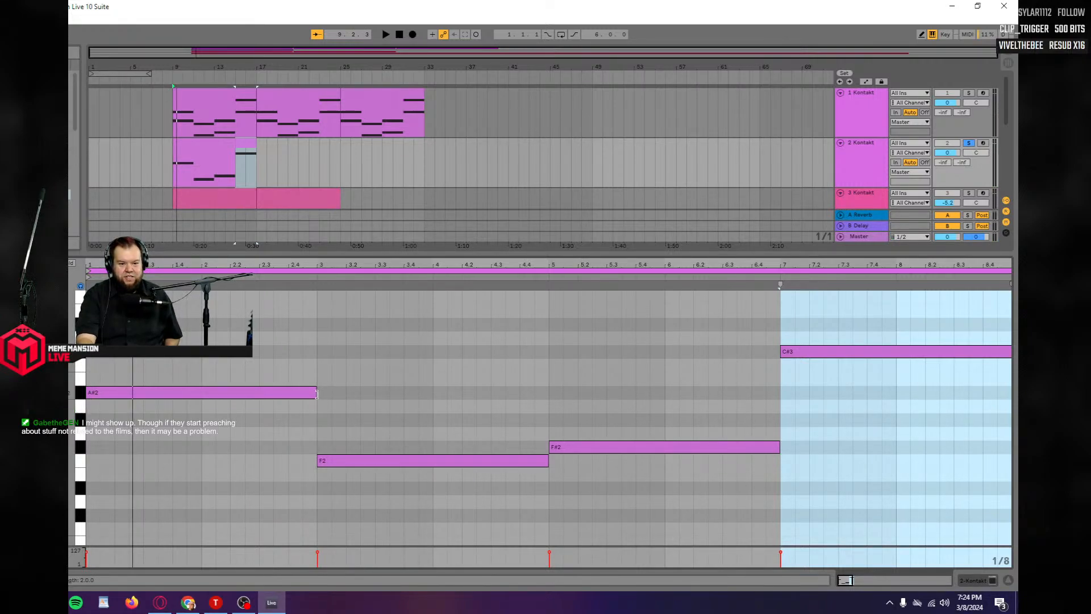
Shorten the opening A#2 note to an eighth note, duplicate it directly after itself and play it with all tracks.
mouse_move(317, 392)
left_mouse_down()
mouse_move(100, 392)
mouse_move(114, 401)
left_mouse_up()
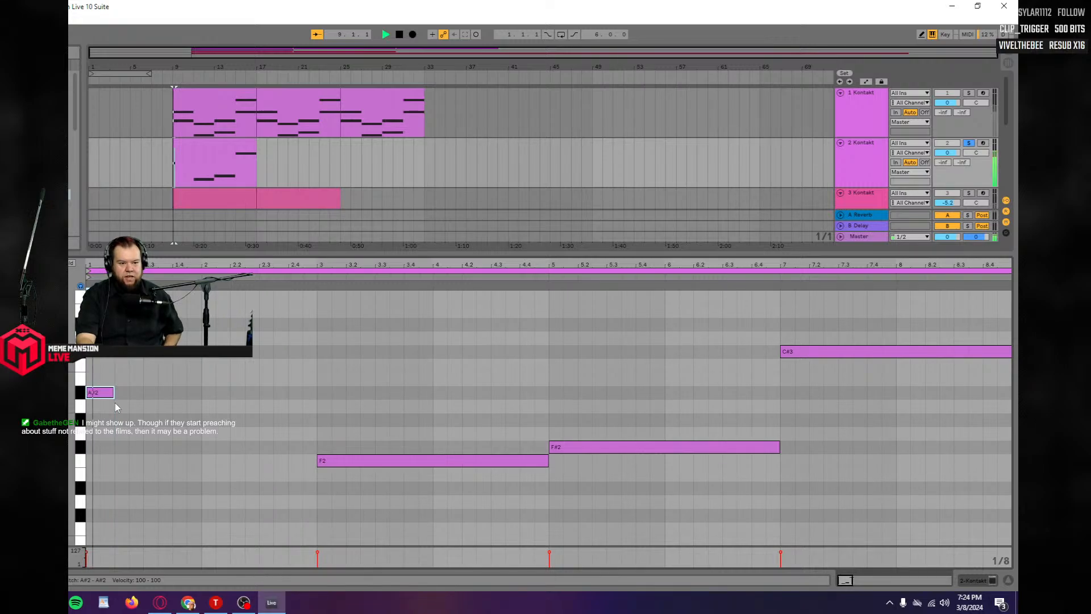
scroll(157, 474, "up", 2)
key("space")
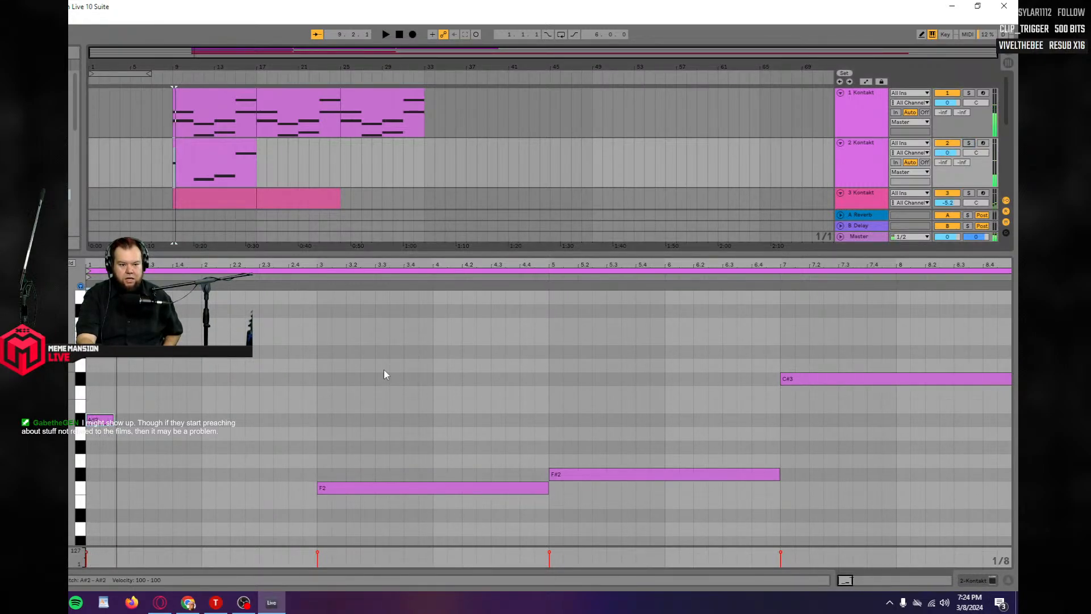
key("space")
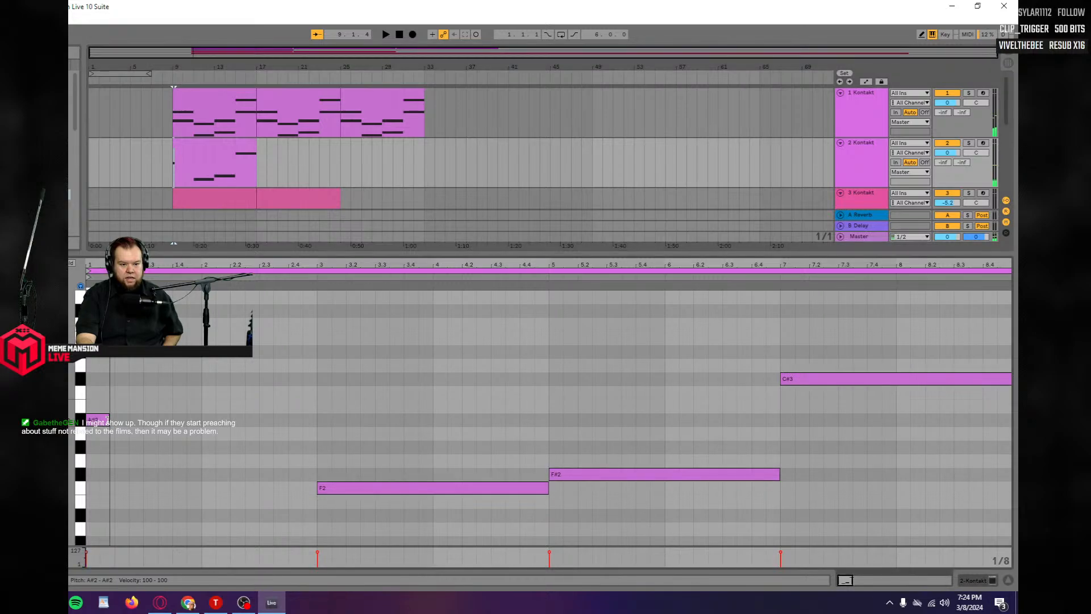
left_click_drag(112, 424, 95, 423)
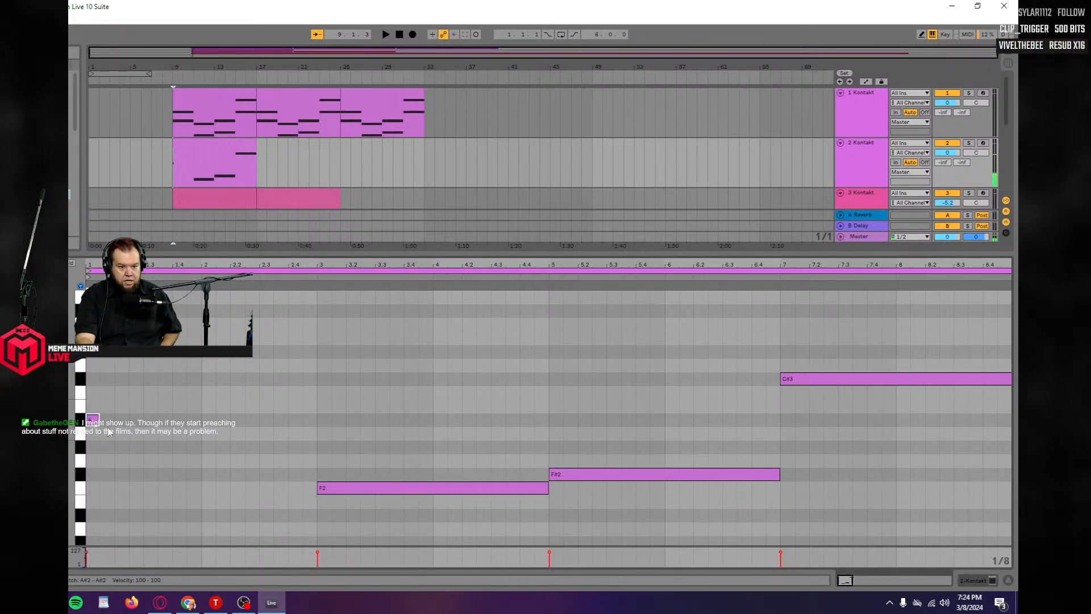
key("ctrl+d")
key("space")
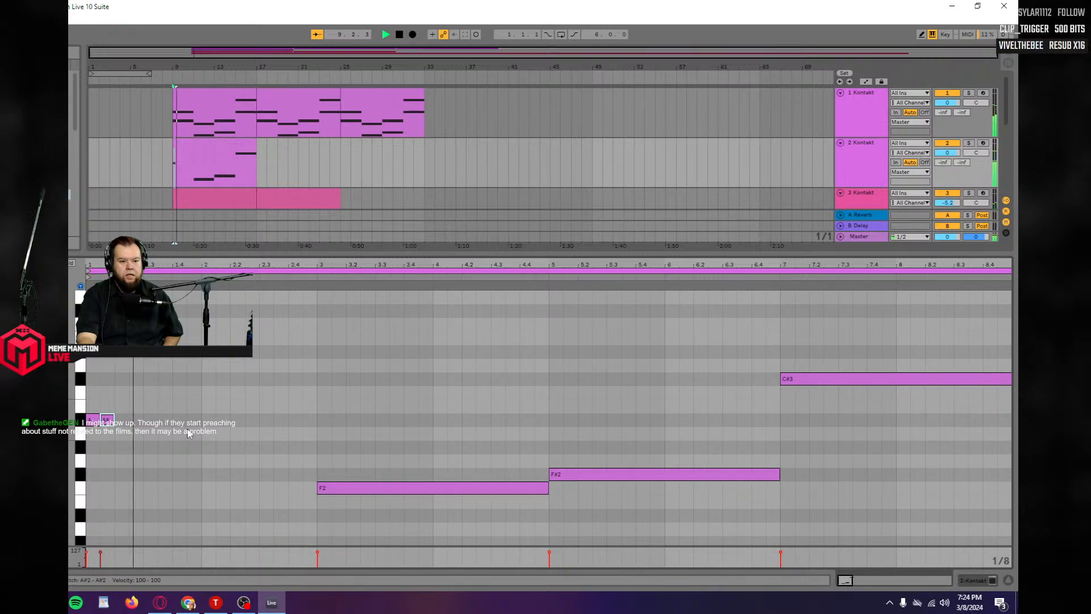
key("space")
Add an A#3 note on beat 3 of the clip's first bar, one beat long, and play it back.
scroll(152, 398, "up", 1)
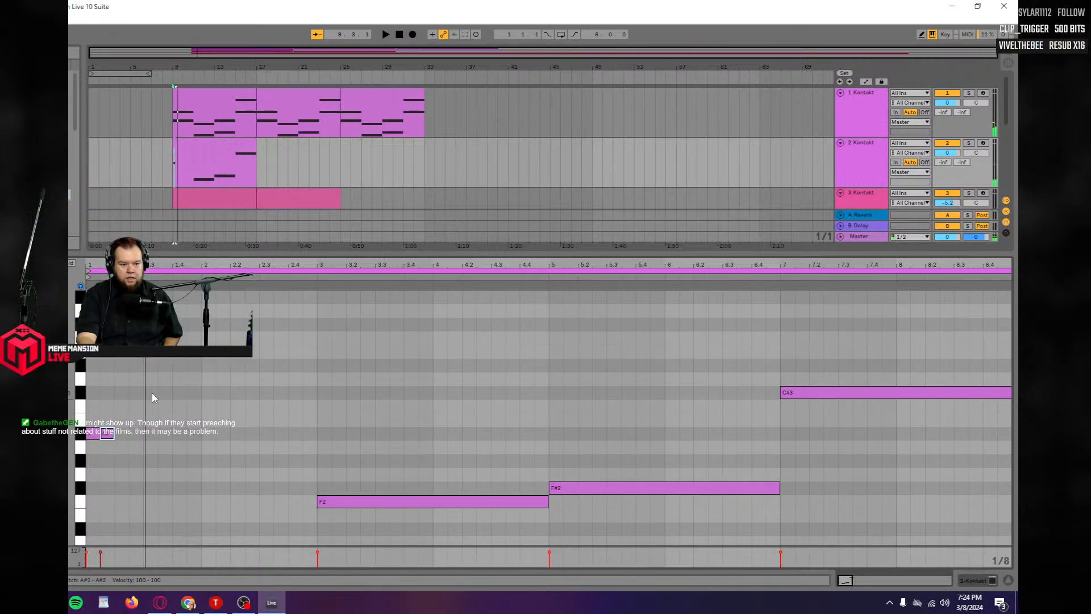
double_click(155, 438)
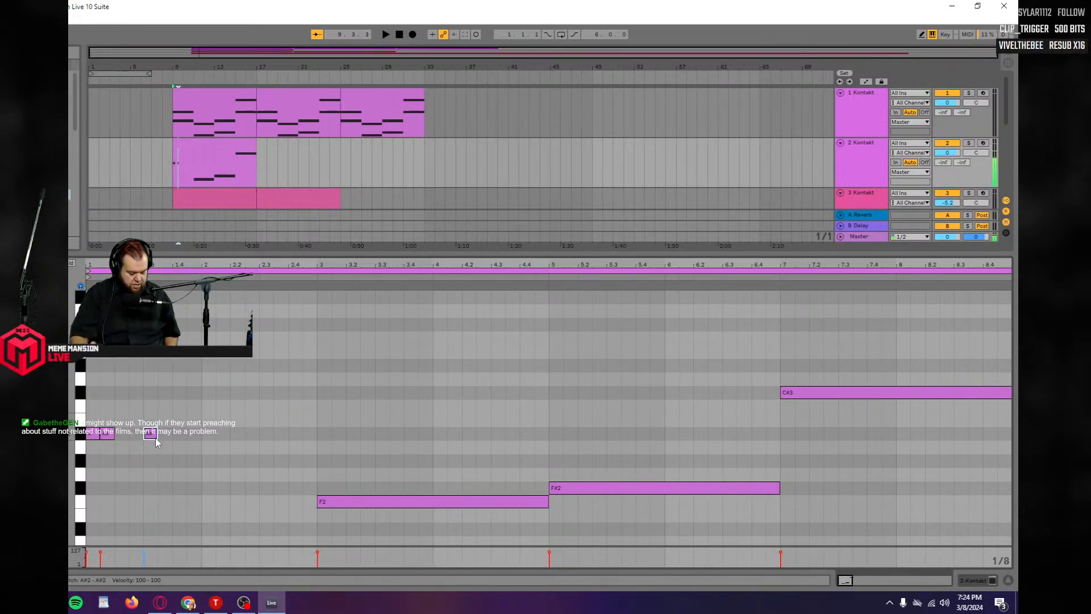
key("shift+Up")
key("space")
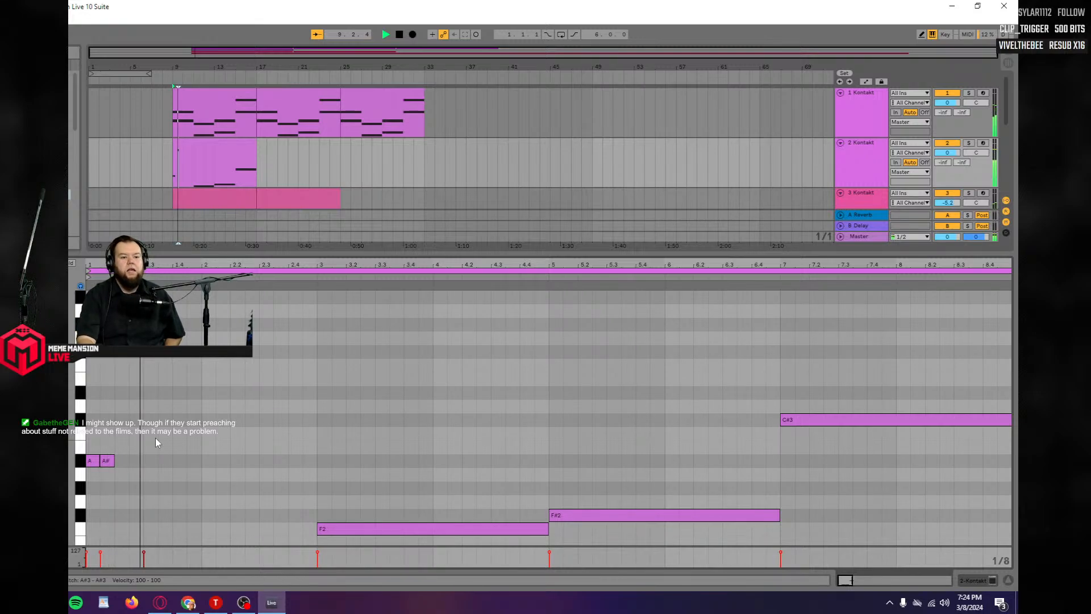
key("space")
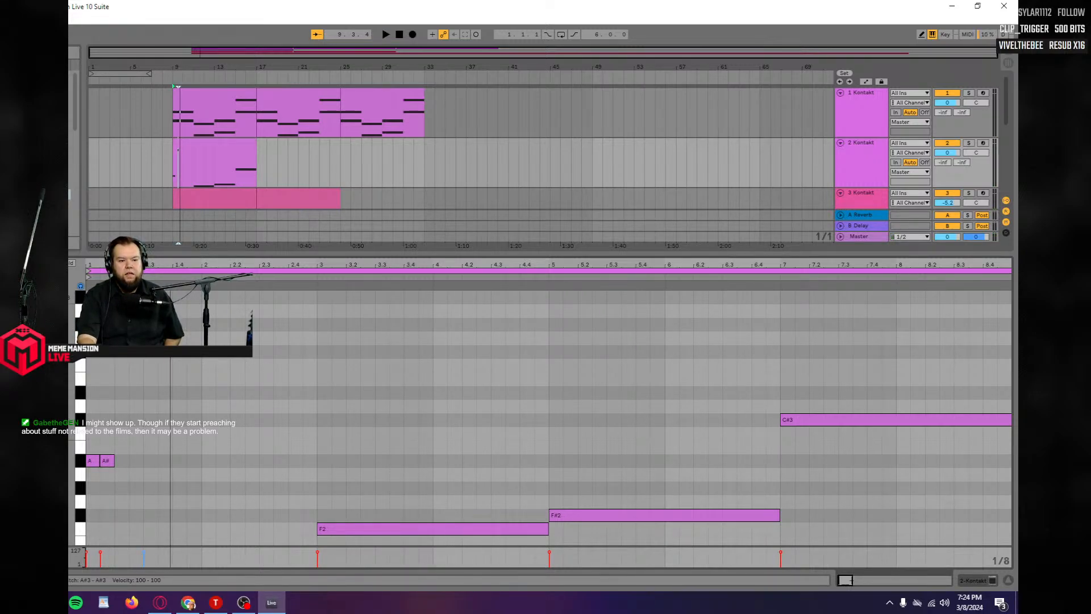
key("space")
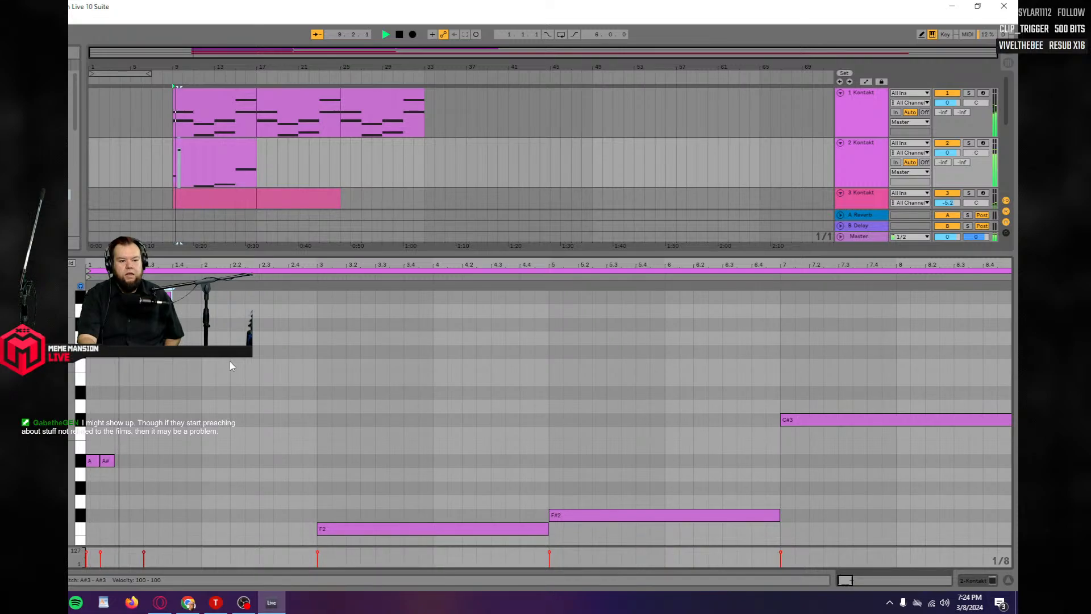
key("space")
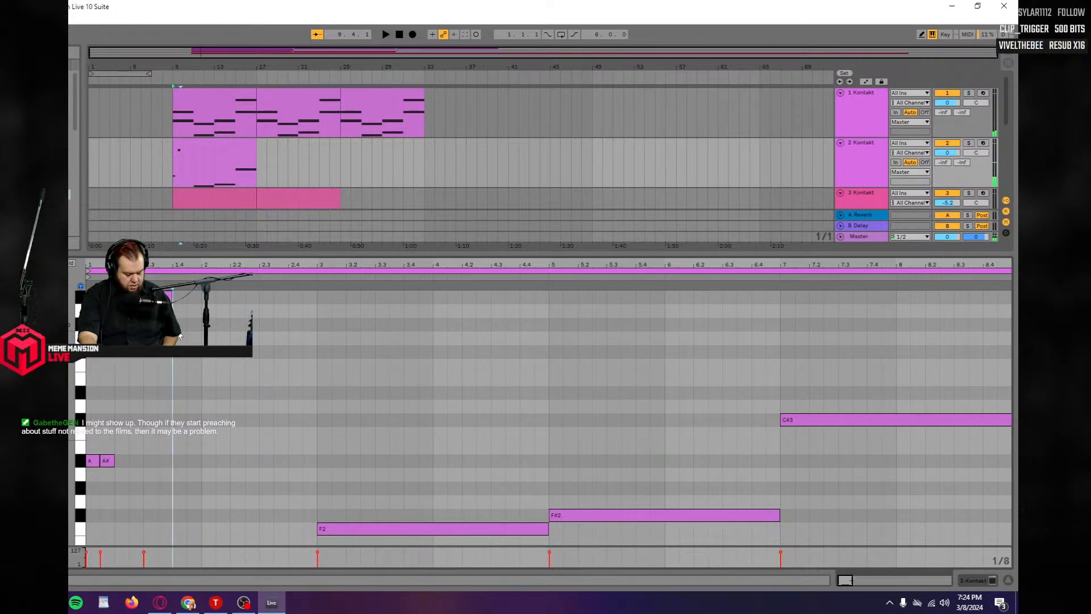
Add a one-beat G#3 note on beat 4 of the first bar and play the bass pattern.
key("shift+Down")
left_click_drag(178, 463, 183, 341)
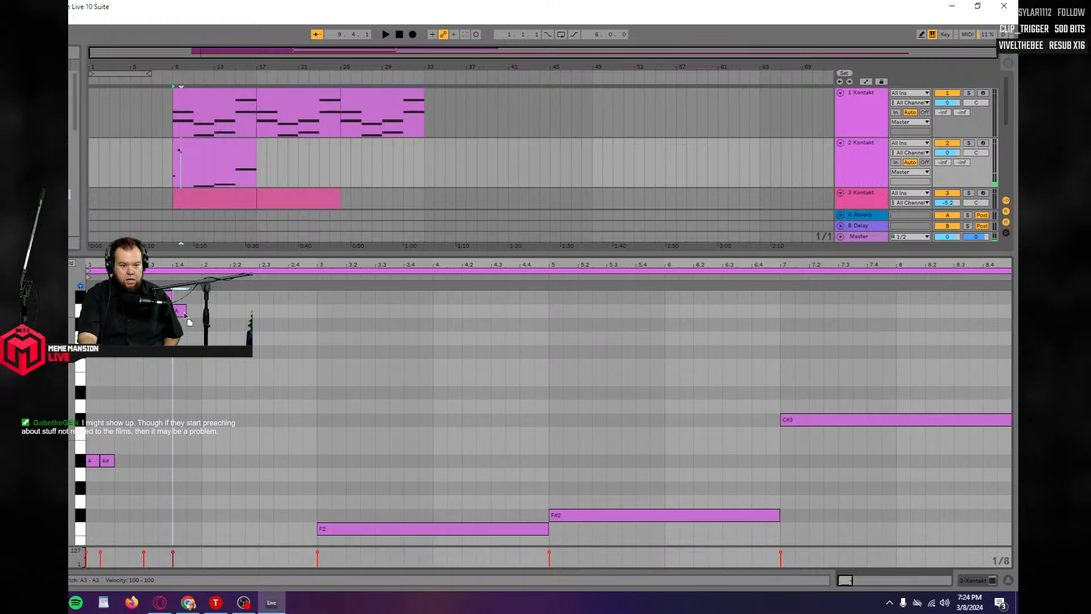
key("space")
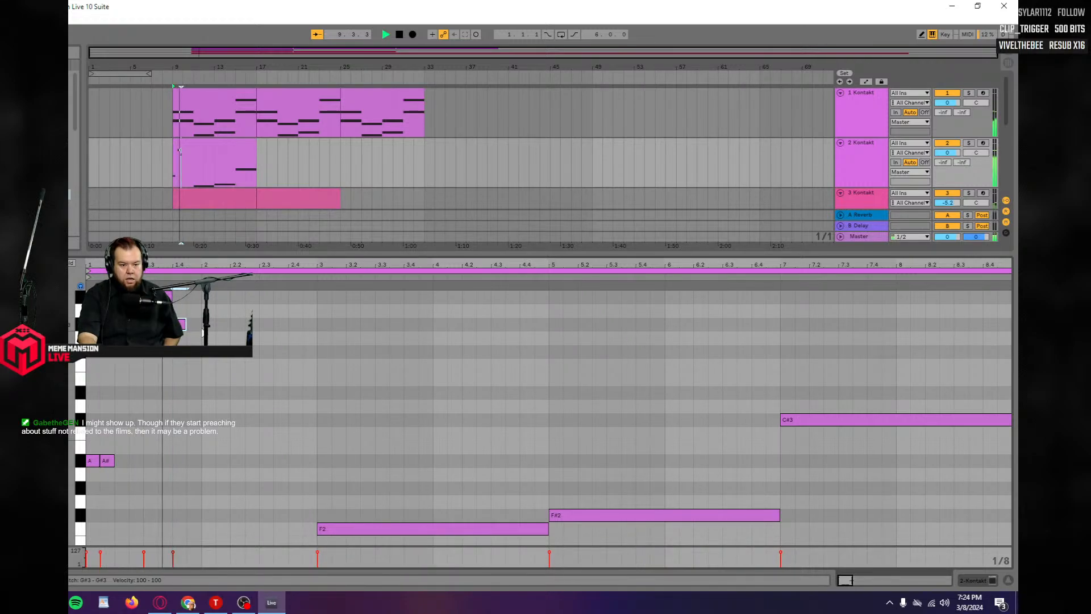
left_click_drag(184, 325, 201, 324)
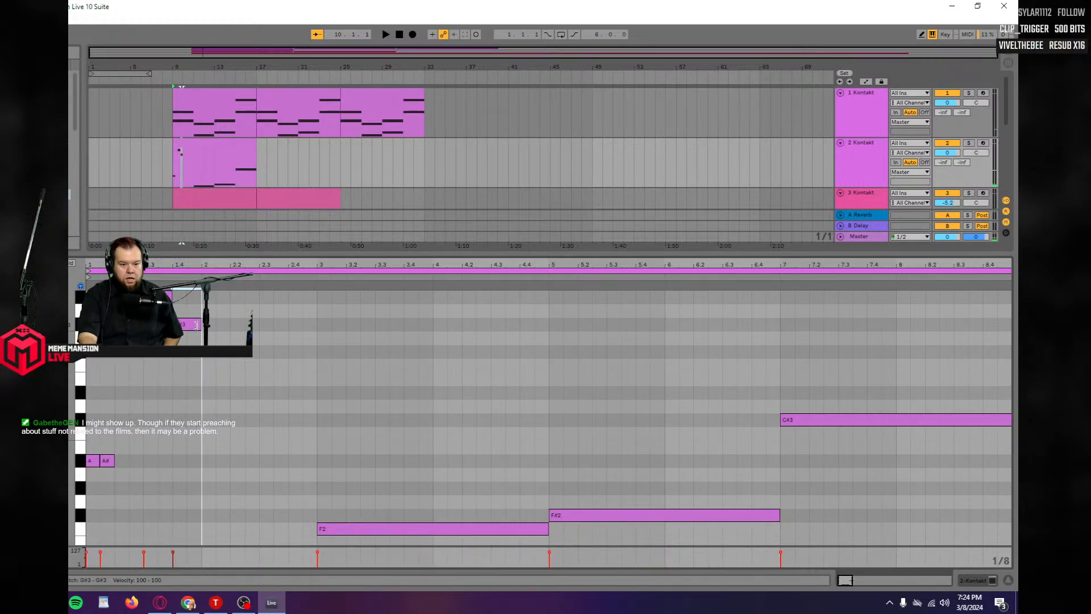
key("space")
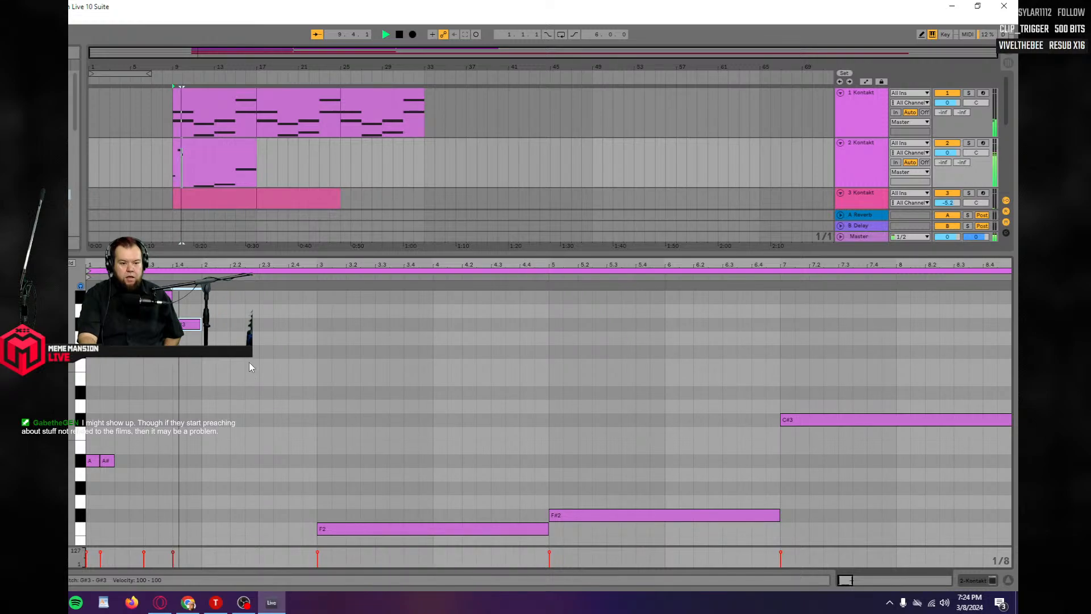
key("space")
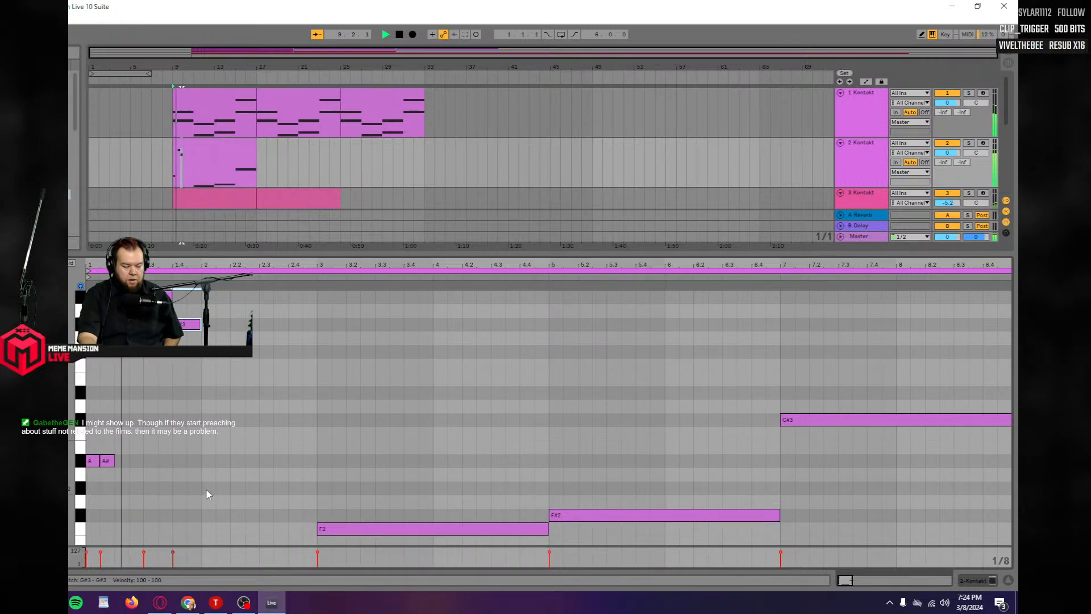
key("space")
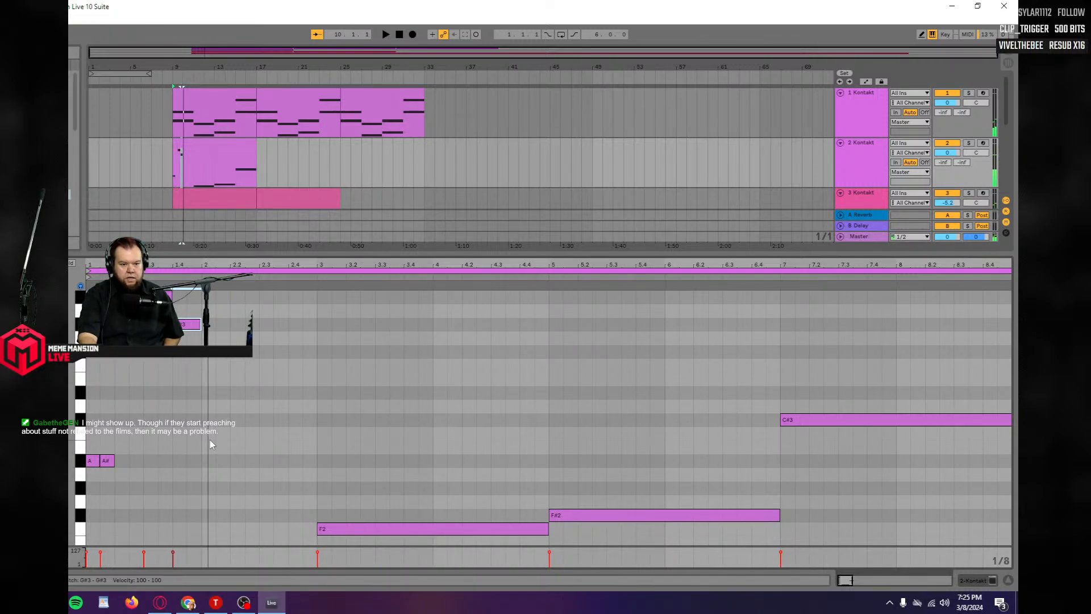
Duplicate the first bar's four bass notes into bar 2 of the clip and play the result.
left_click_drag(200, 468, 95, 341)
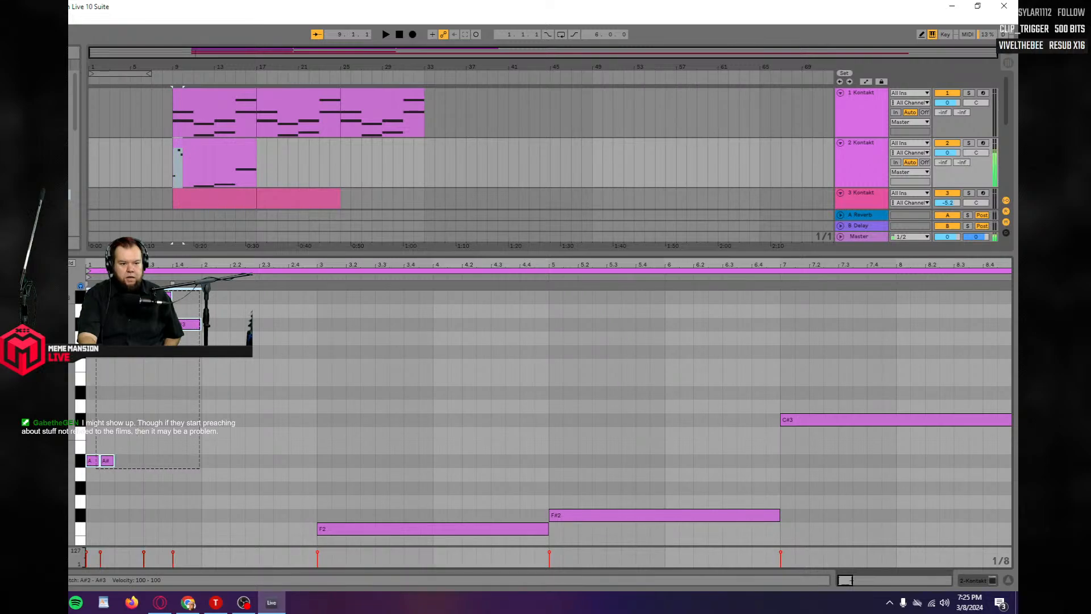
key("ctrl+d")
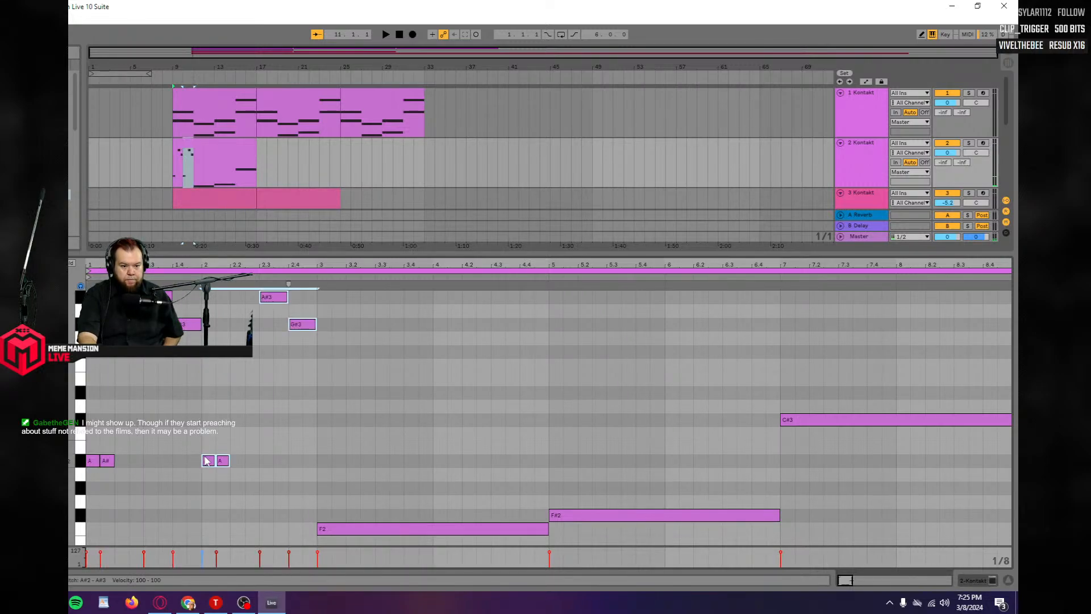
key("space")
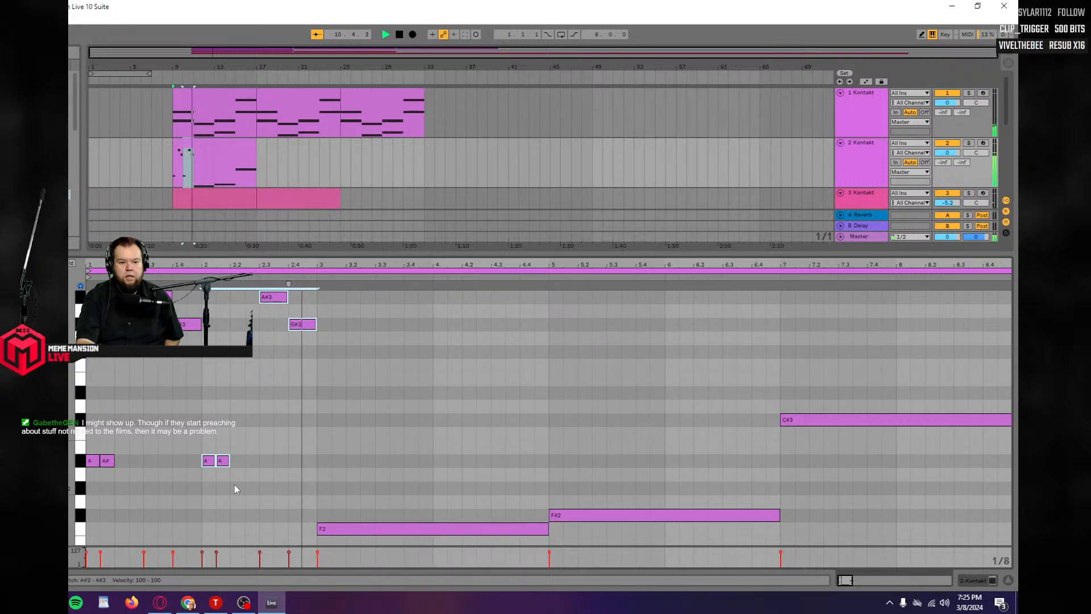
key("space")
Shorten the F2 note at bar 3 to an eighth note and add further F2 eighths to form pairs opening bars 3 and 4.
left_click_drag(547, 529, 334, 530)
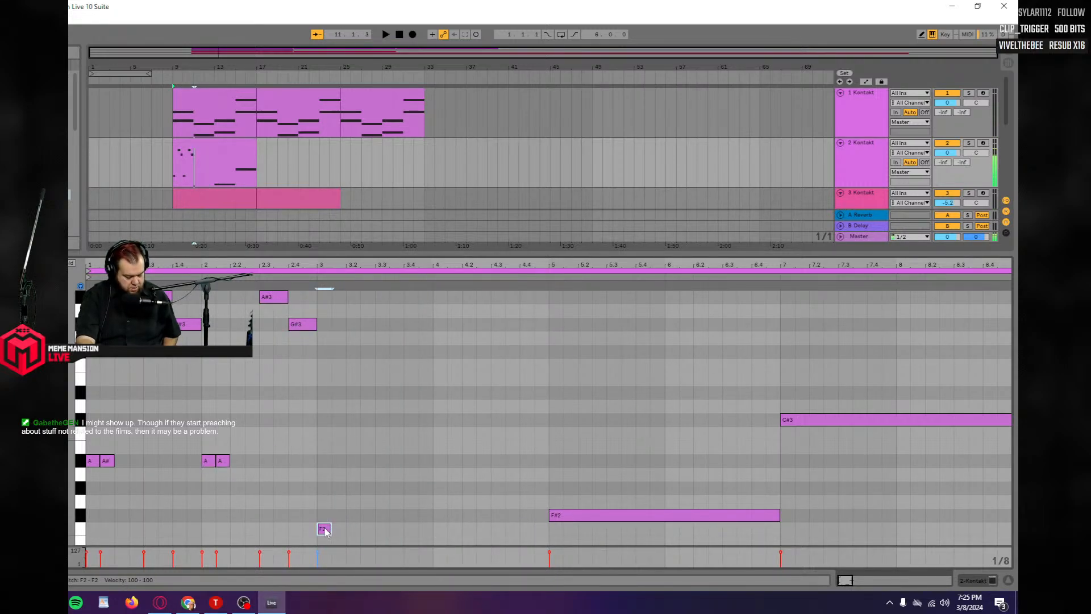
double_click(337, 534)
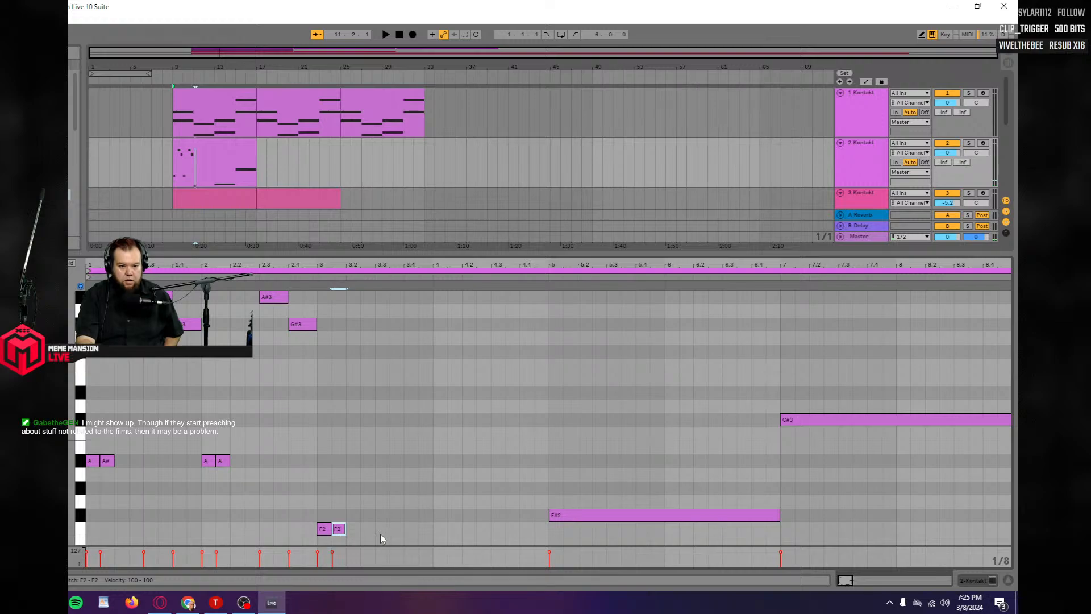
double_click(433, 530)
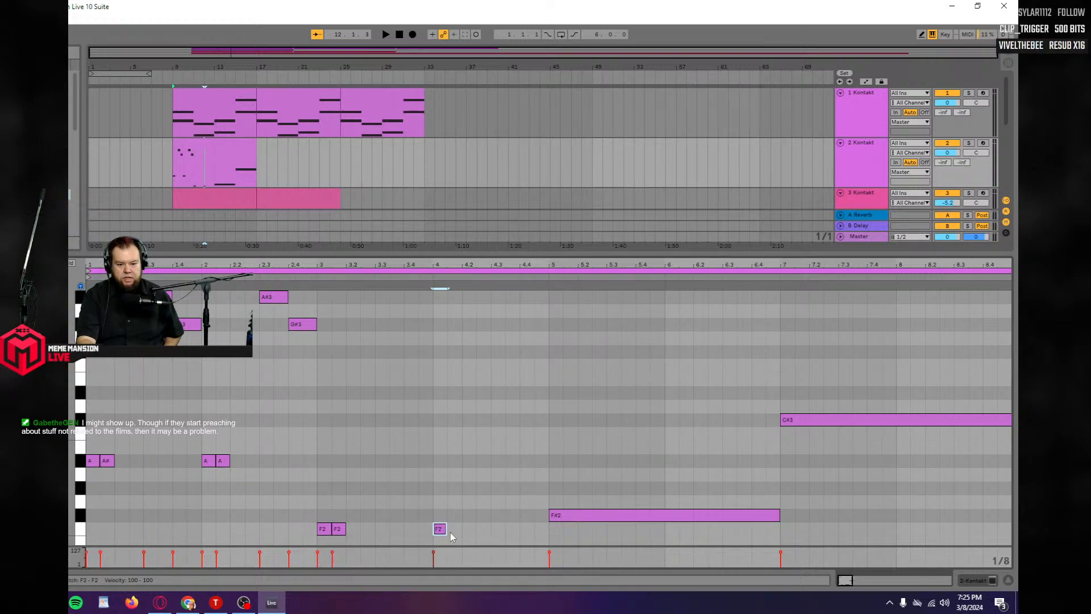
double_click(452, 529)
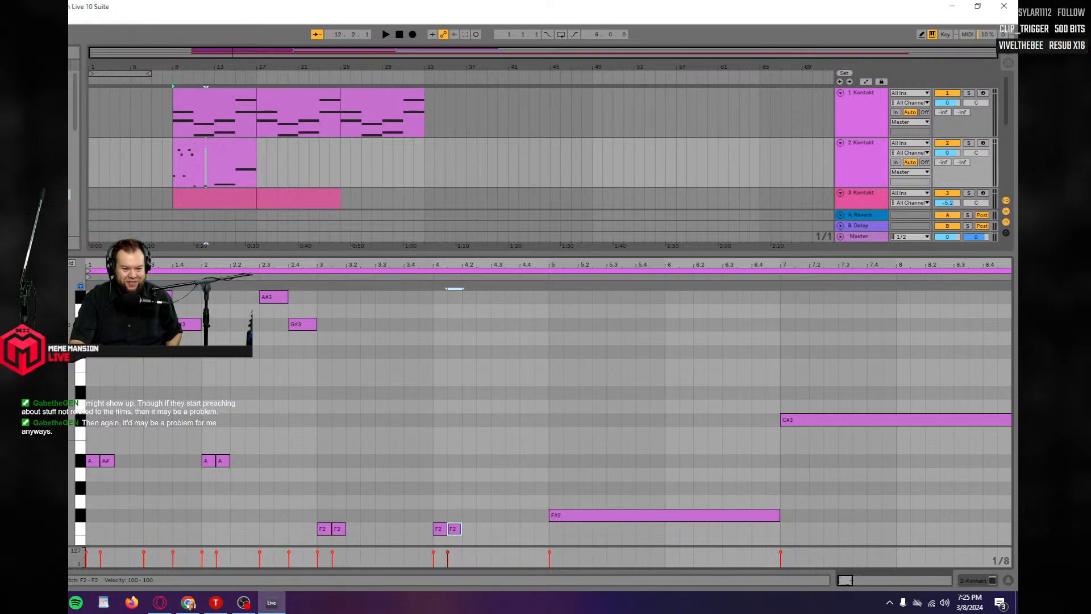
Duplicate the A#3 and G#3 notes of bars 1 and 2 into bars 3 and 4 and play the pattern.
left_click_drag(312, 341, 153, 292)
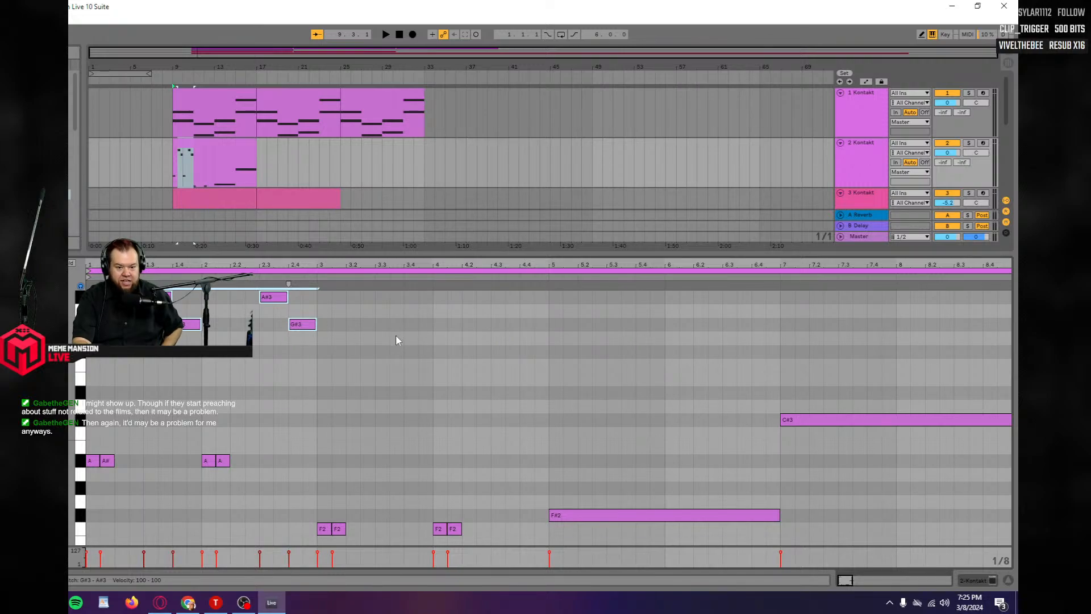
key("ctrl+d")
key("space")
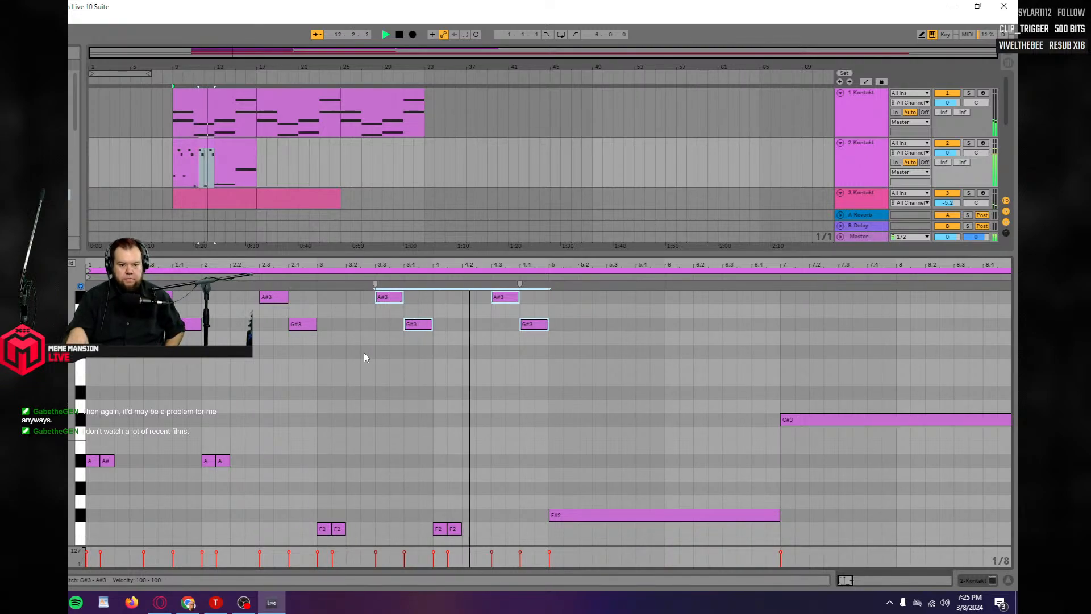
key("space")
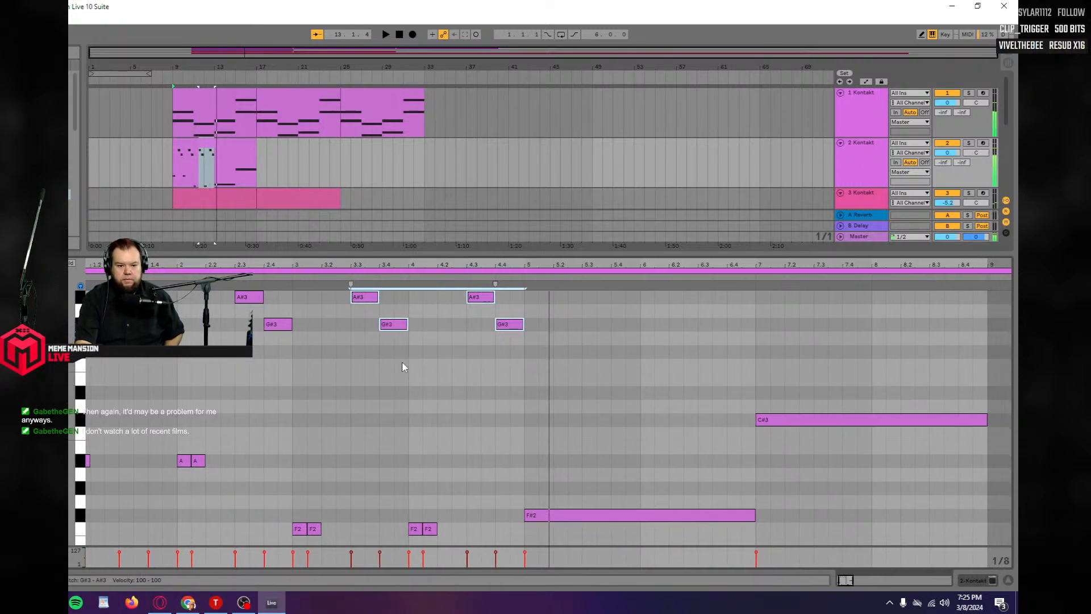
Try lowering the A#3 note on beat 3 of the clip's third bar to A#2 and play the pattern.
left_click_drag(402, 358, 354, 300)
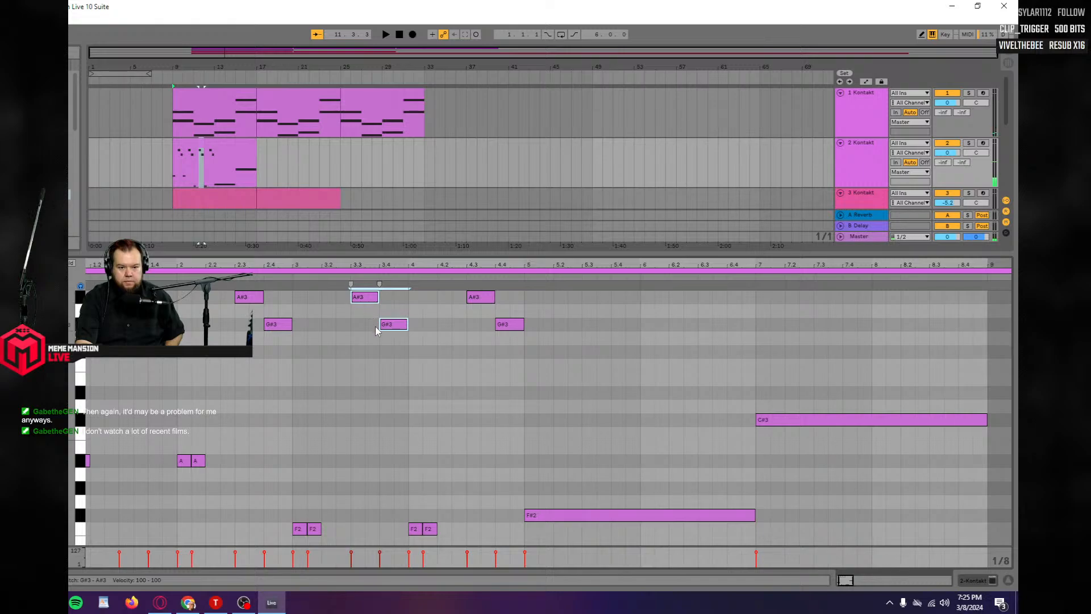
left_click(362, 299)
left_click_drag(363, 298, 367, 464)
key("space")
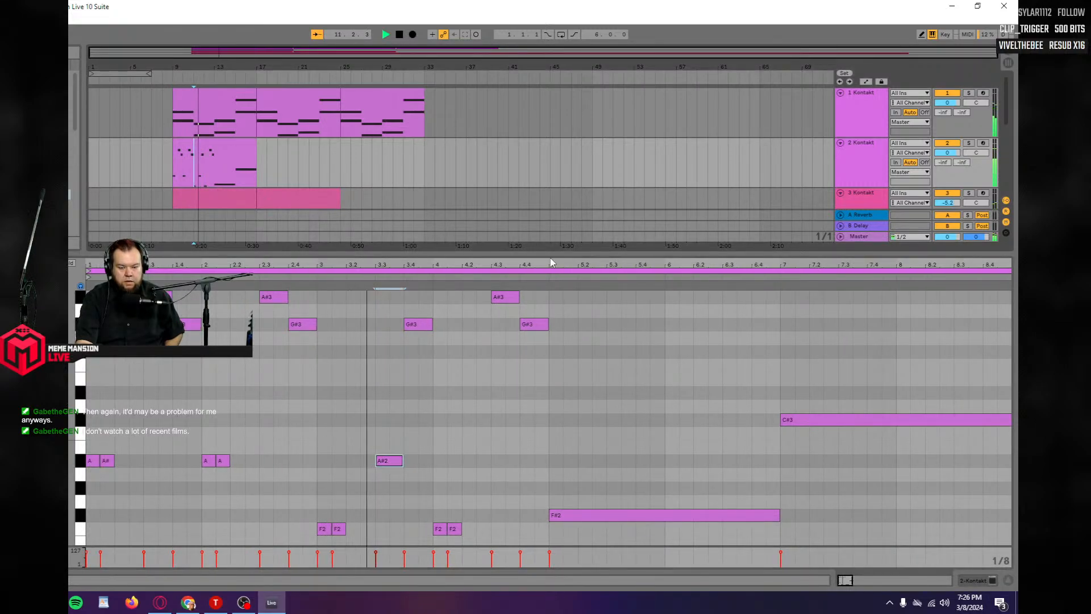
key("space")
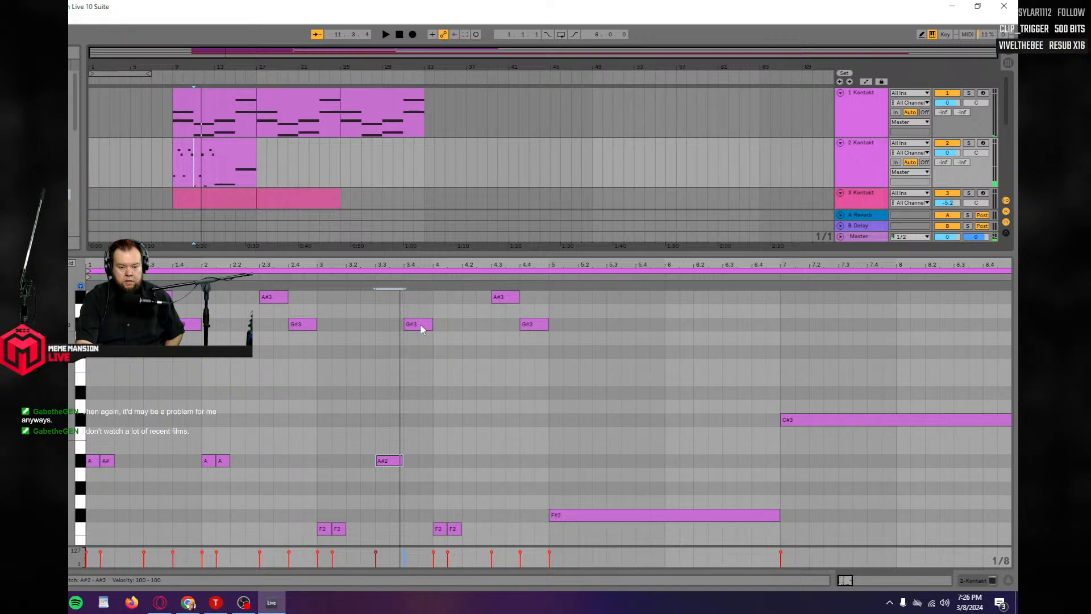
Move bar 3's beat 3 note to F3 and its beat 4 note to D#3, and play the pattern.
left_click_drag(388, 467, 392, 367)
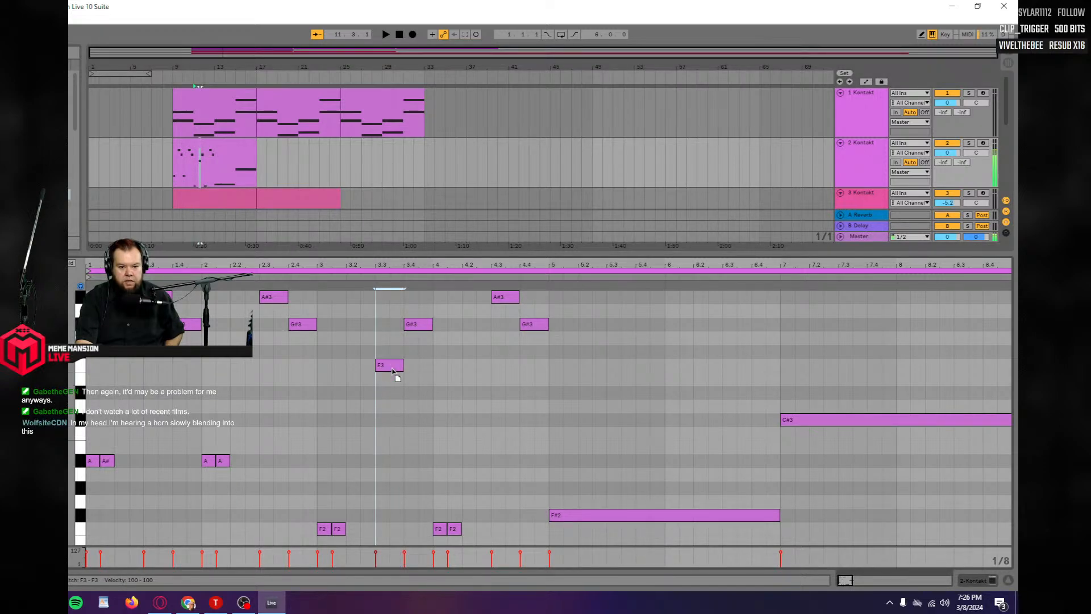
left_click_drag(424, 321, 419, 401)
key("space")
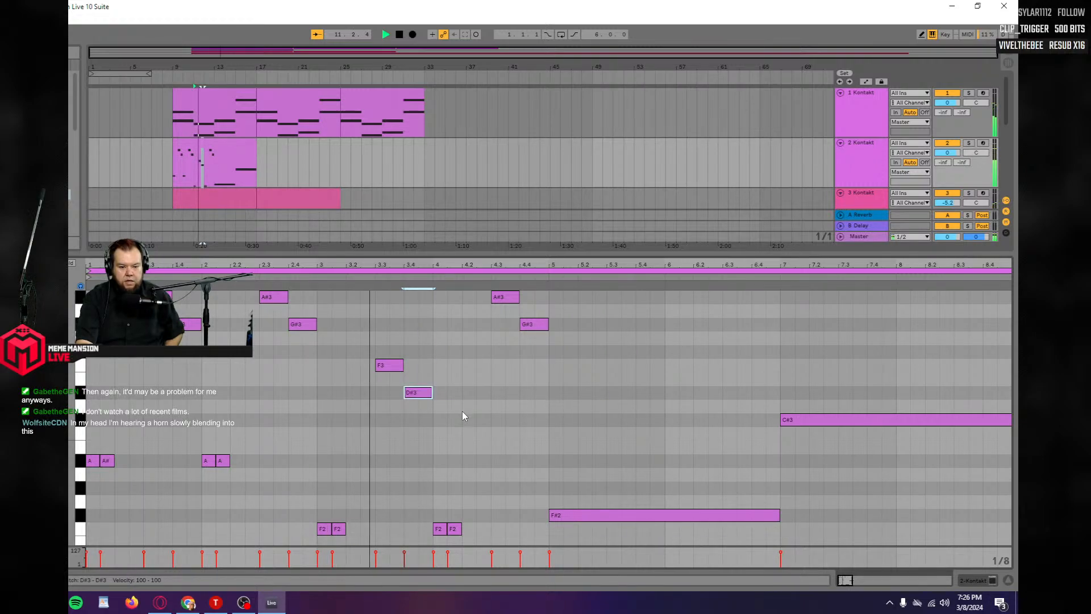
key("space")
Lower bar 4's A#3 note to F3 and its G#3 note to D#3, playing the pattern in between.
left_click_drag(498, 304, 500, 363)
left_click_drag(526, 329, 529, 384)
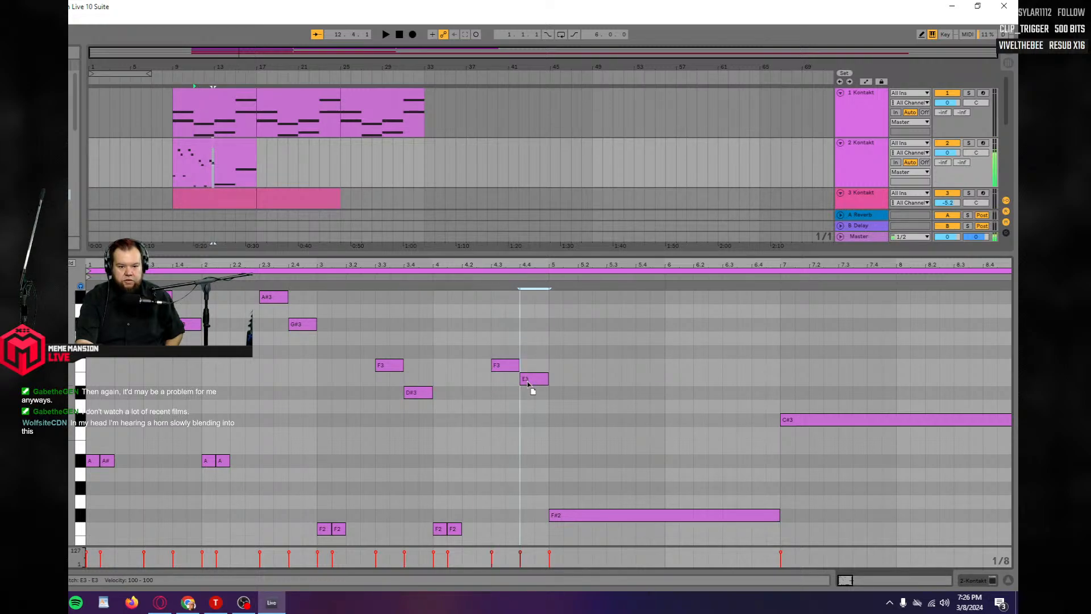
key("space")
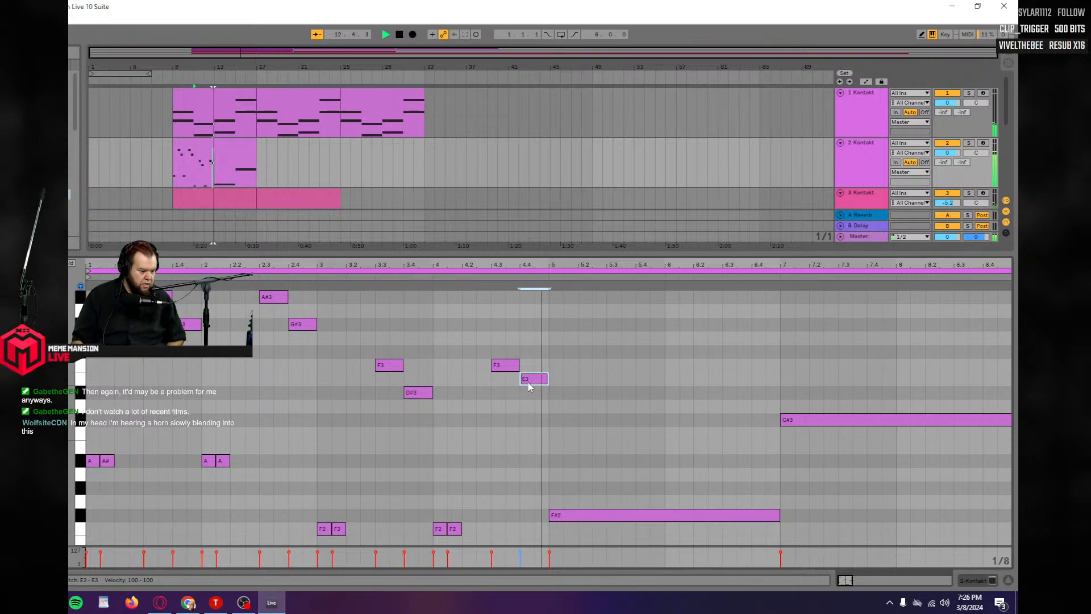
key("space")
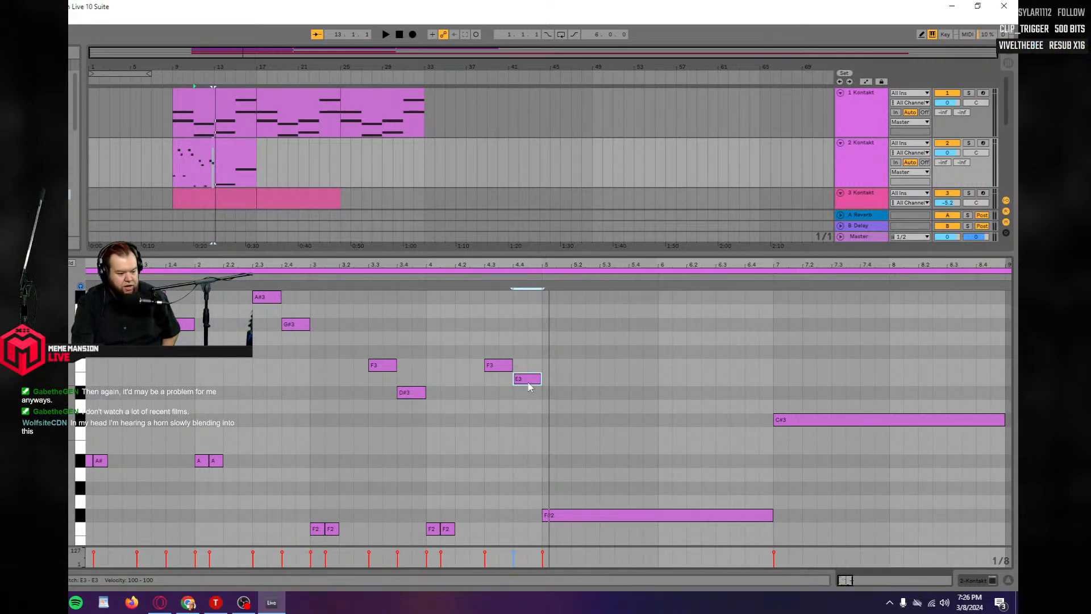
left_click_drag(530, 380, 530, 395)
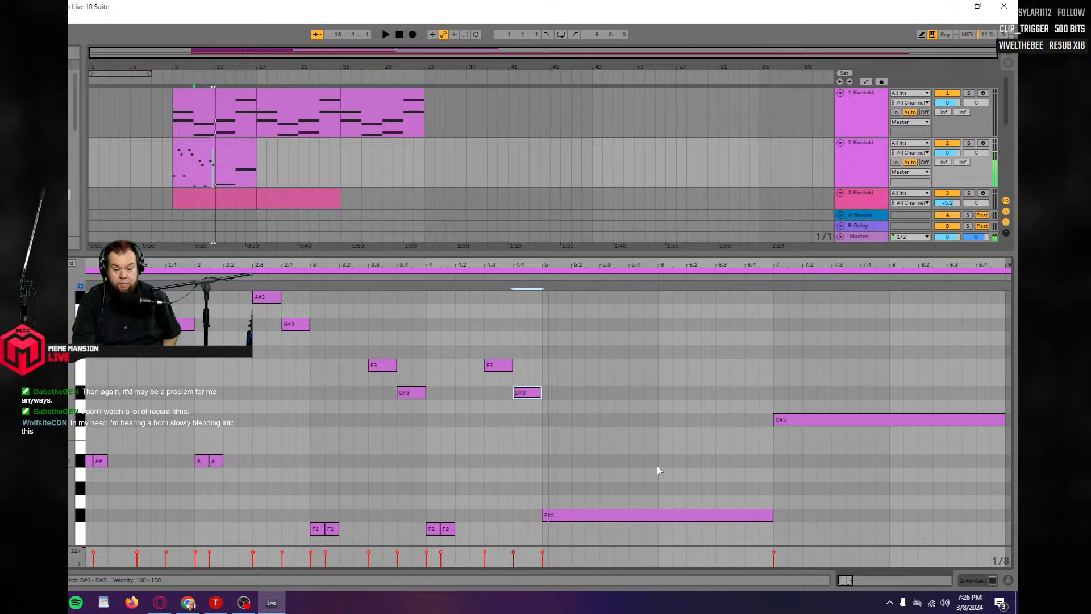
Shorten the F#2 note at bar 5 to an eighth note and add F#2 eighths to form pairs opening bars 5 and 6.
left_click_drag(771, 514, 532, 516)
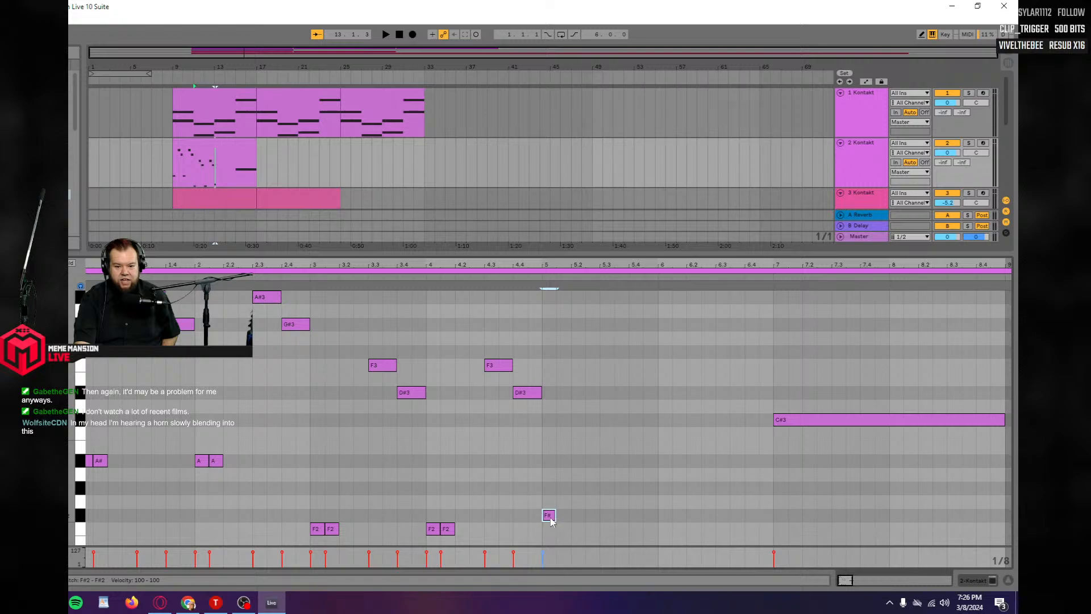
key("ctrl+d")
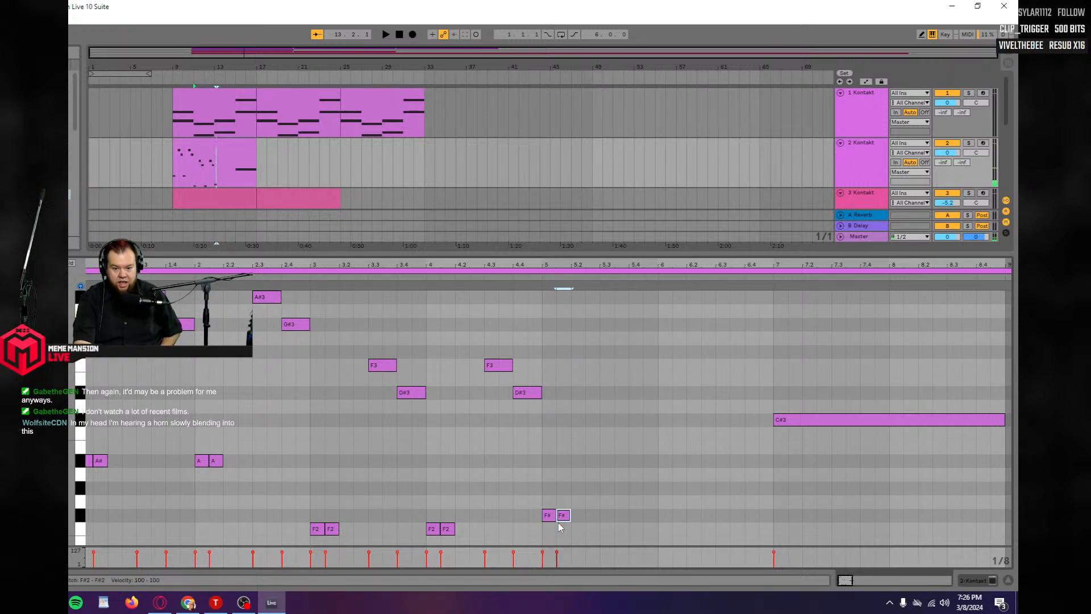
left_click(658, 525)
double_click(658, 520)
double_click(675, 521)
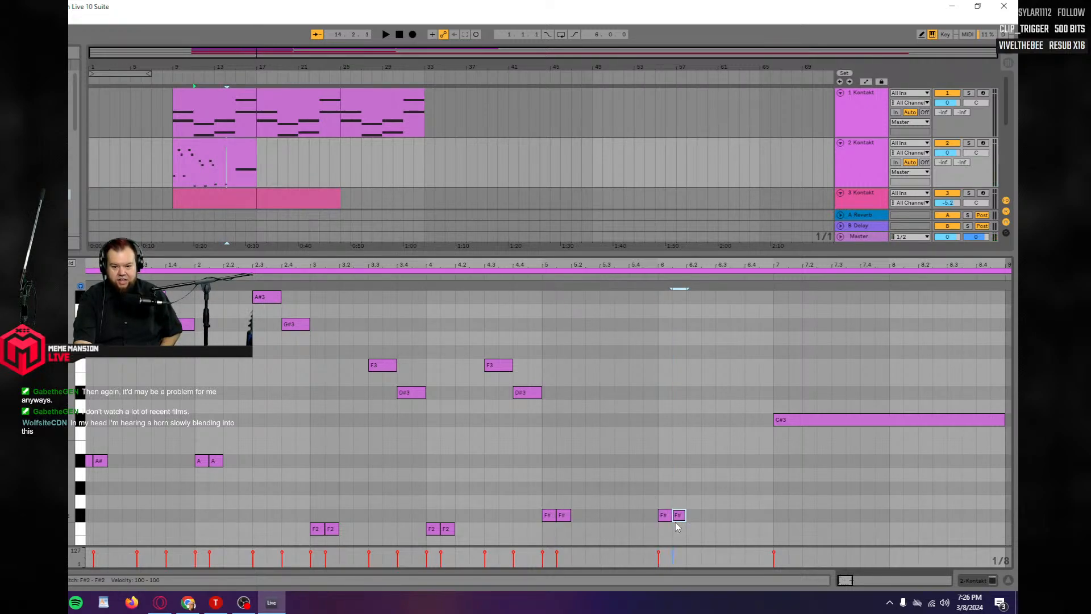
Shorten the C#3 note at bar 7 to an eighth, add C#3 eighths to form pairs opening bars 7 and 8, and play the line.
left_click_drag(1006, 417, 790, 421)
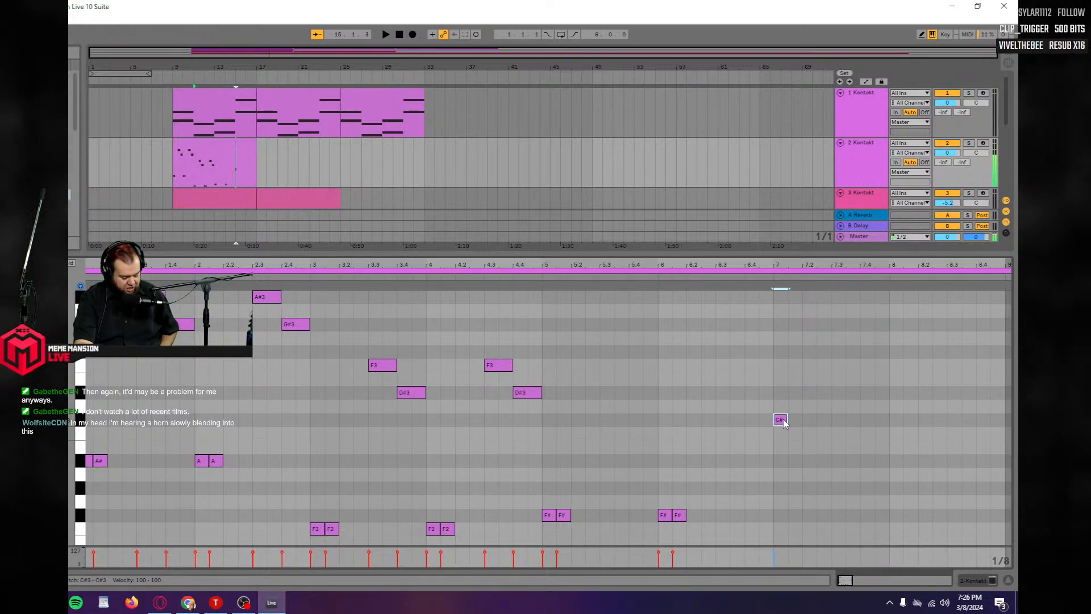
key("ctrl+d")
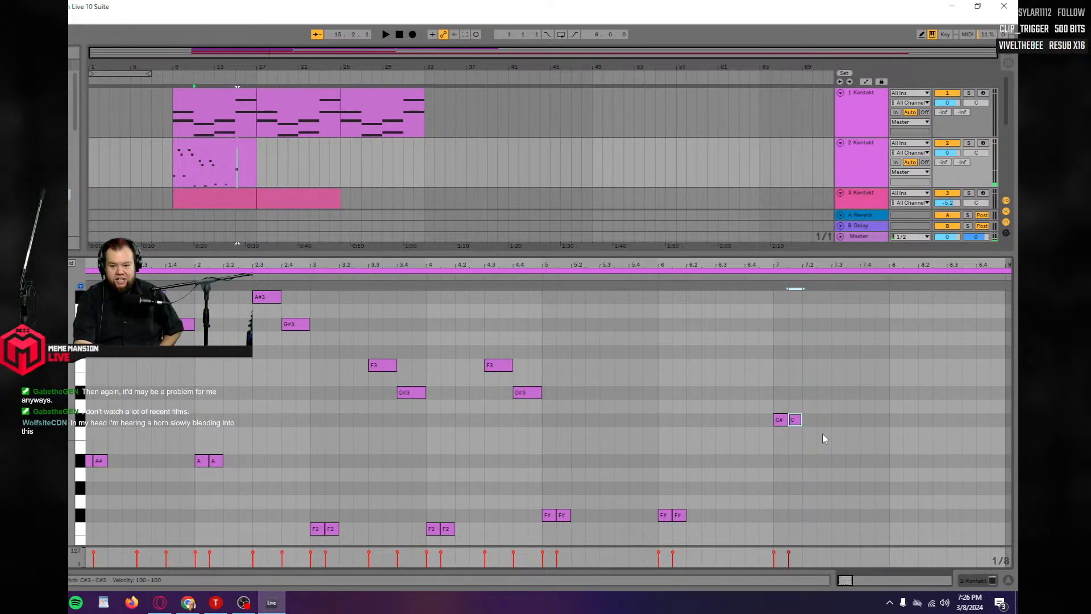
left_click(888, 432)
key("ctrl+v")
left_click(909, 434)
key("ctrl+v")
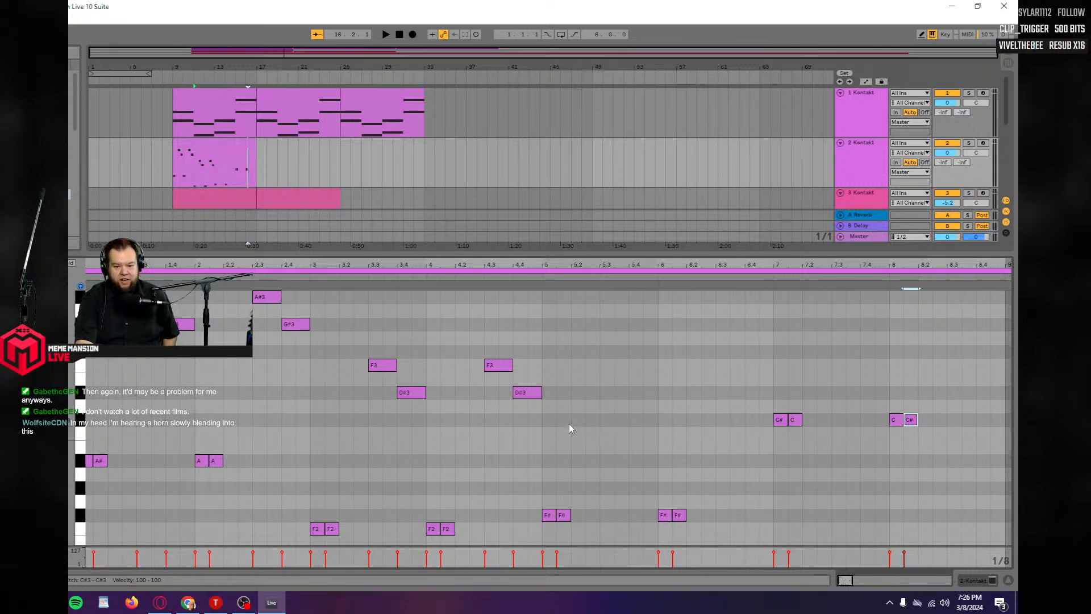
key("space")
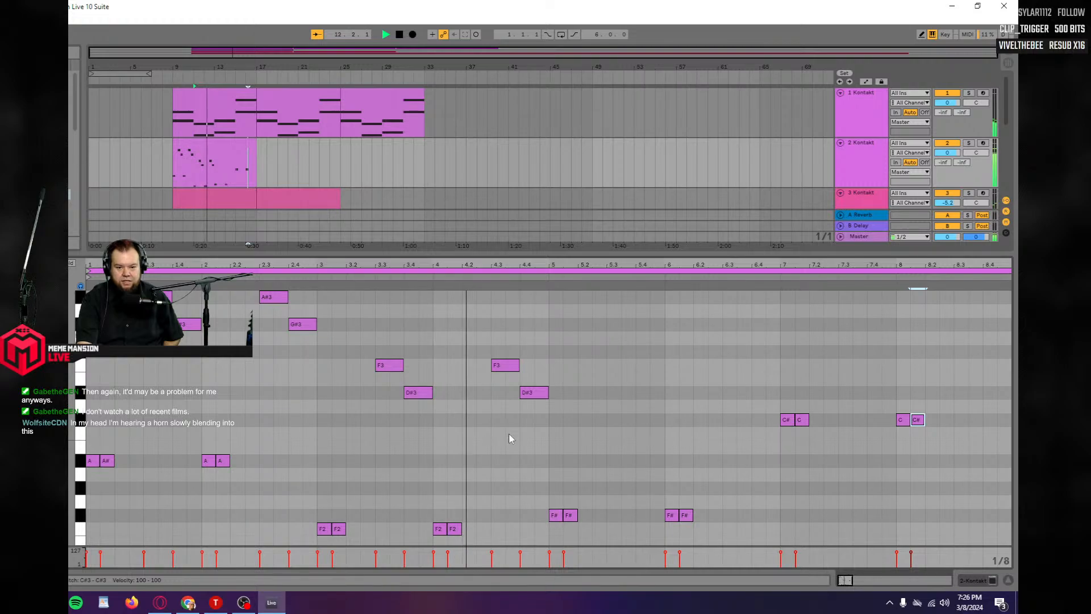
key("space")
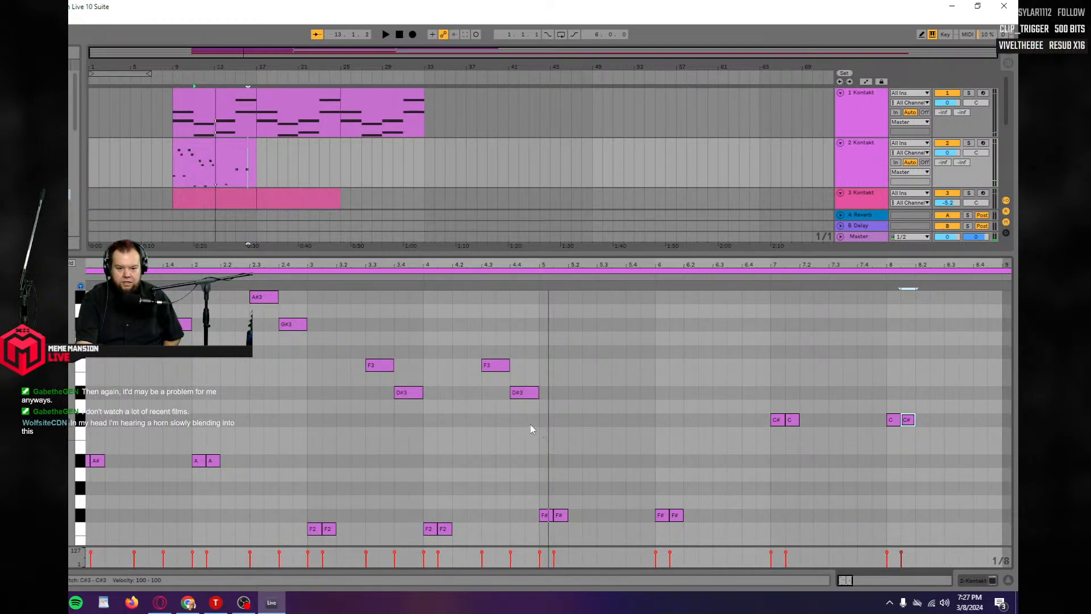
Duplicate bar 4's F3 and D#3 notes into bar 5, raise them to F#3 and F3, and play the passage.
left_click_drag(530, 424, 490, 351)
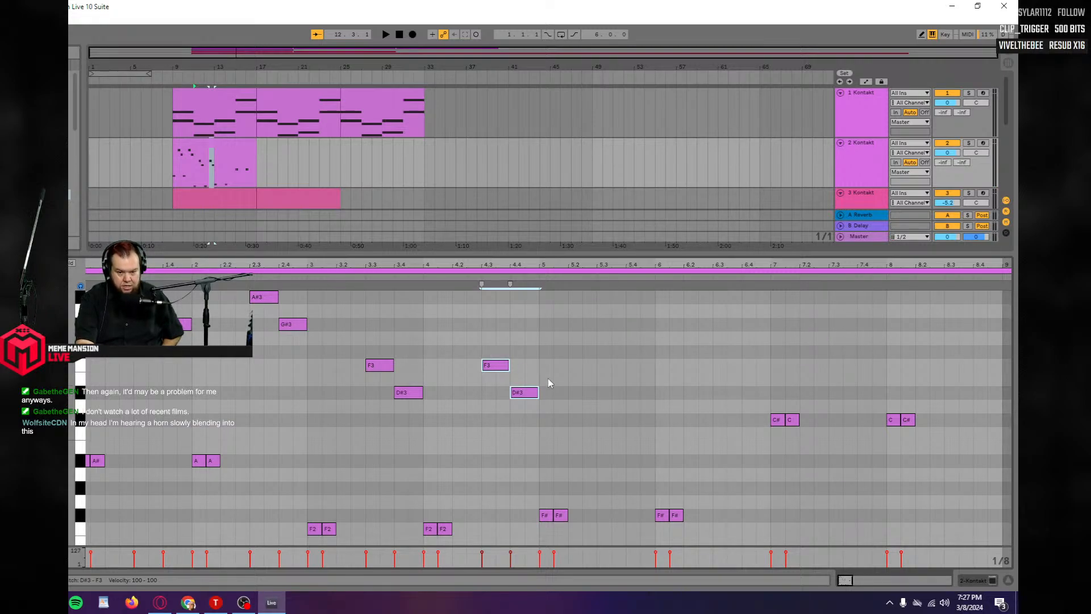
key("ctrl+d")
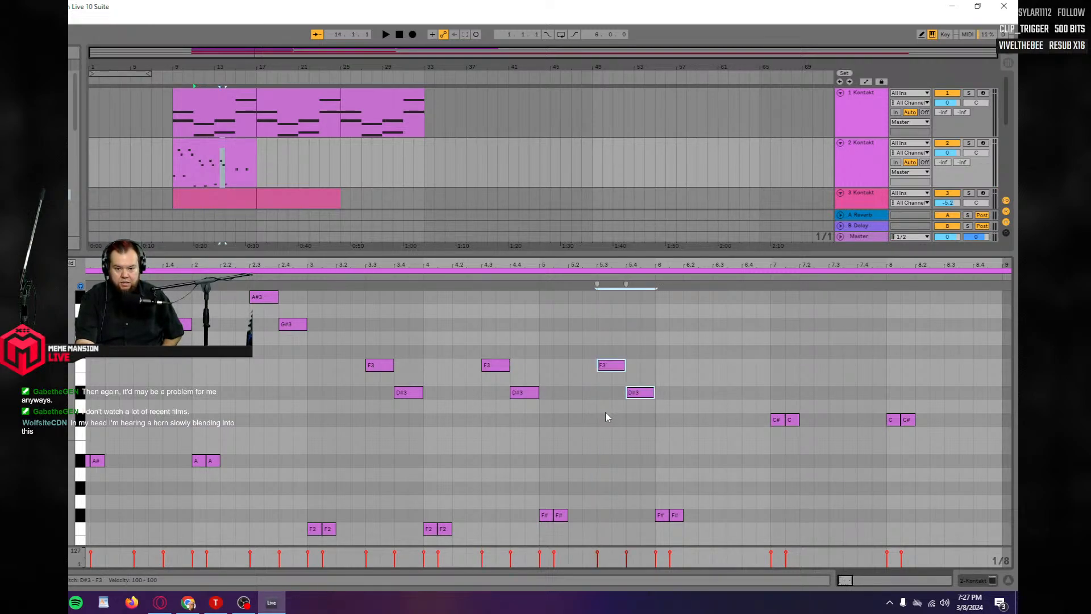
left_click_drag(611, 366, 612, 353)
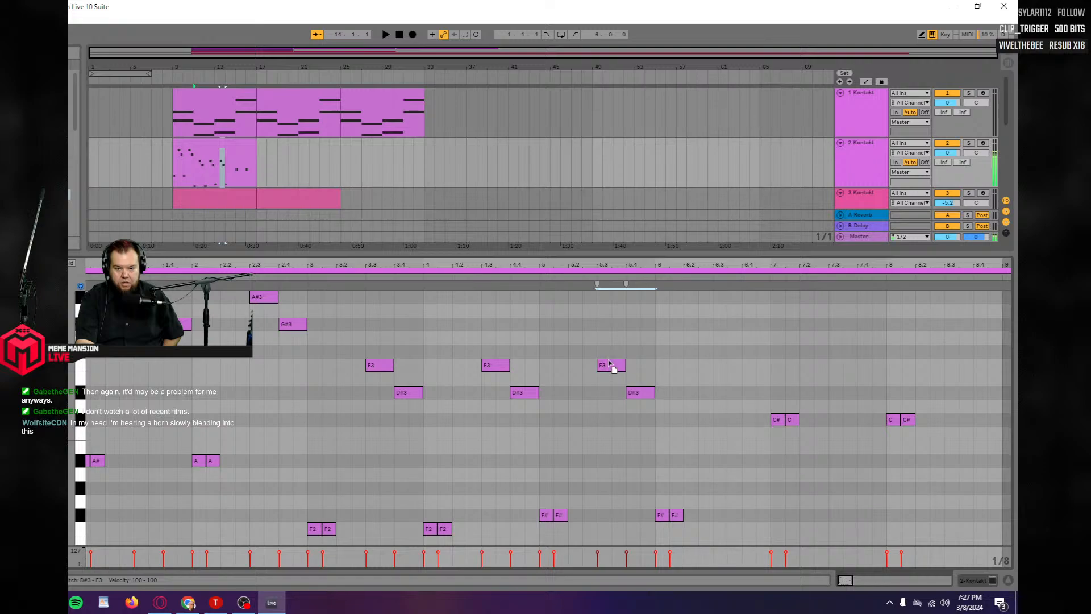
left_click(618, 379)
left_click(632, 379)
key("Up")
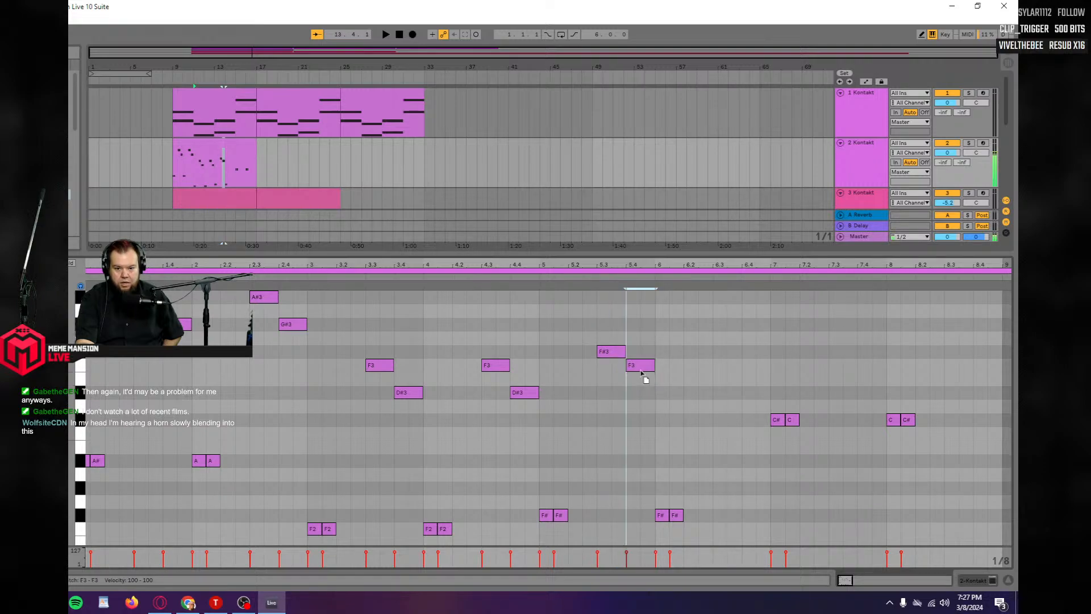
key("space")
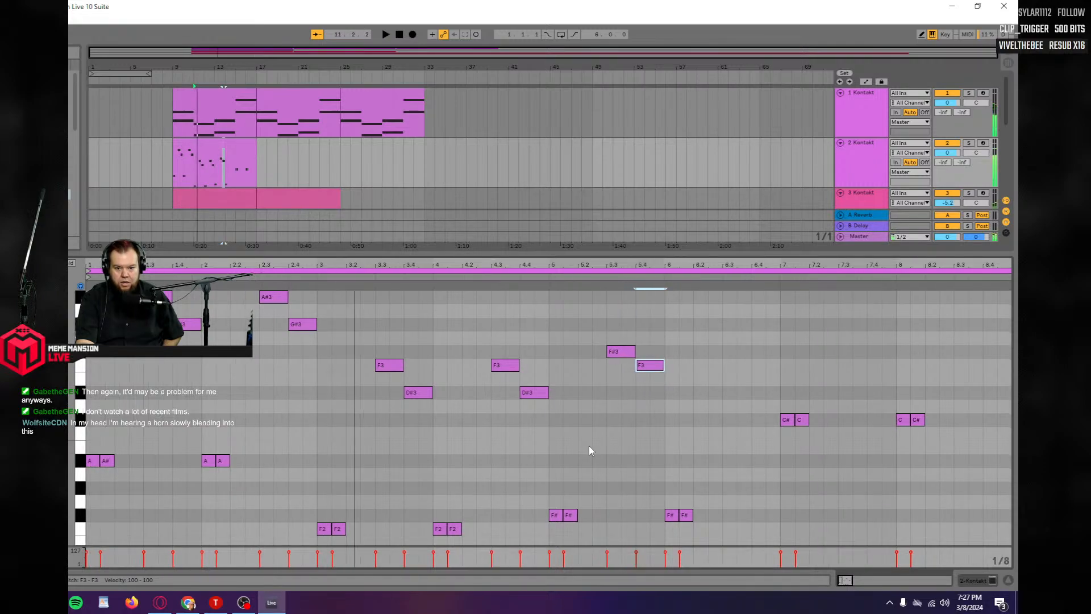
left_click(223, 189)
key("space")
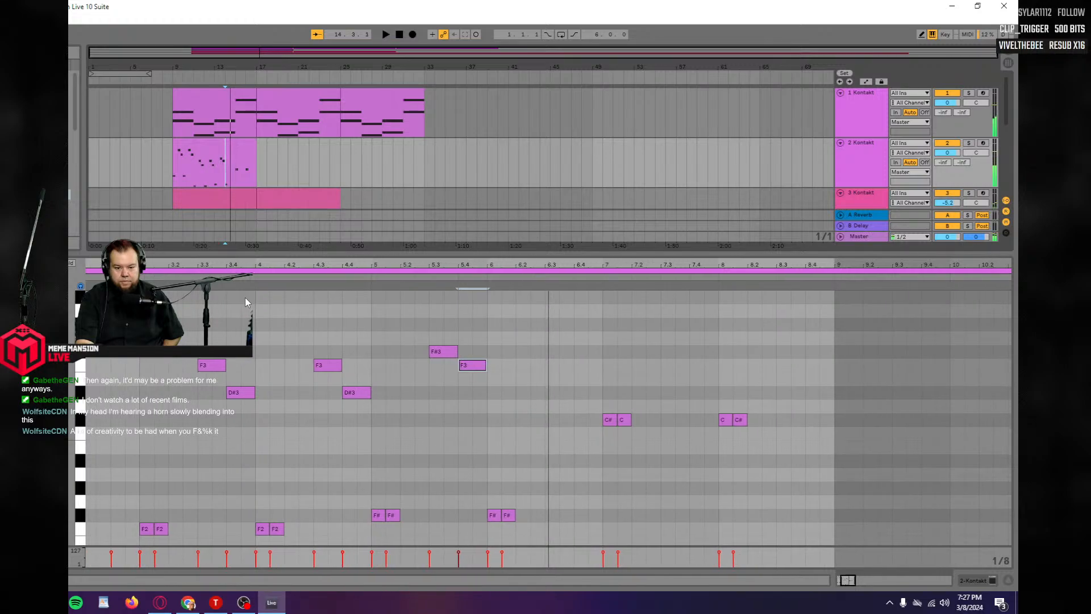
left_click(216, 186)
key("space")
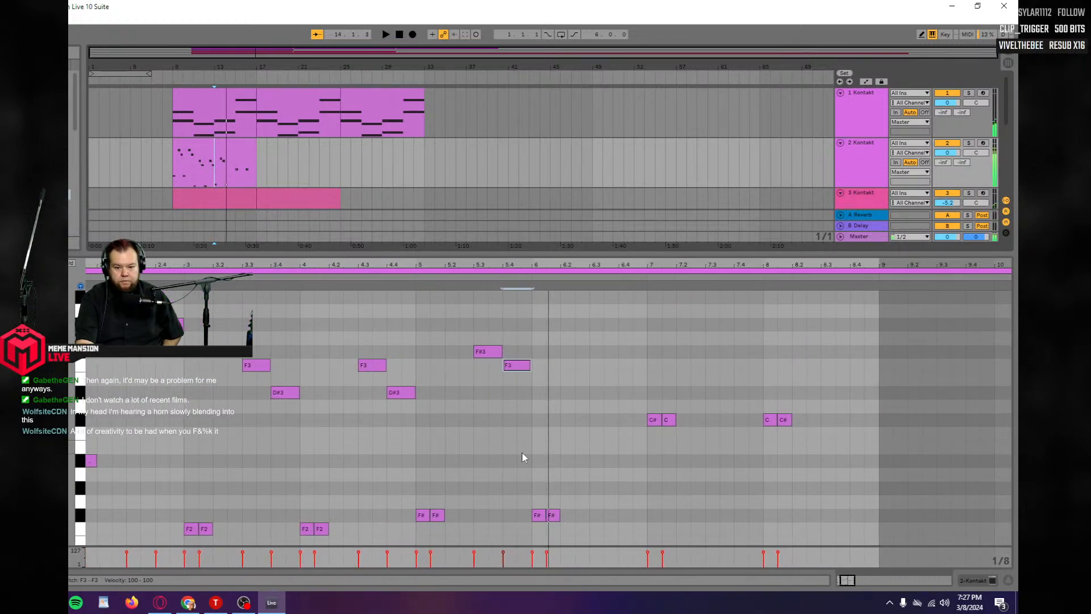
key("space")
Copy bar 5's F#3 and F3 notes to beats 3 and 4 of bar 6, lower them to F3 and D#3, and play the passage.
left_click_drag(529, 389, 483, 339)
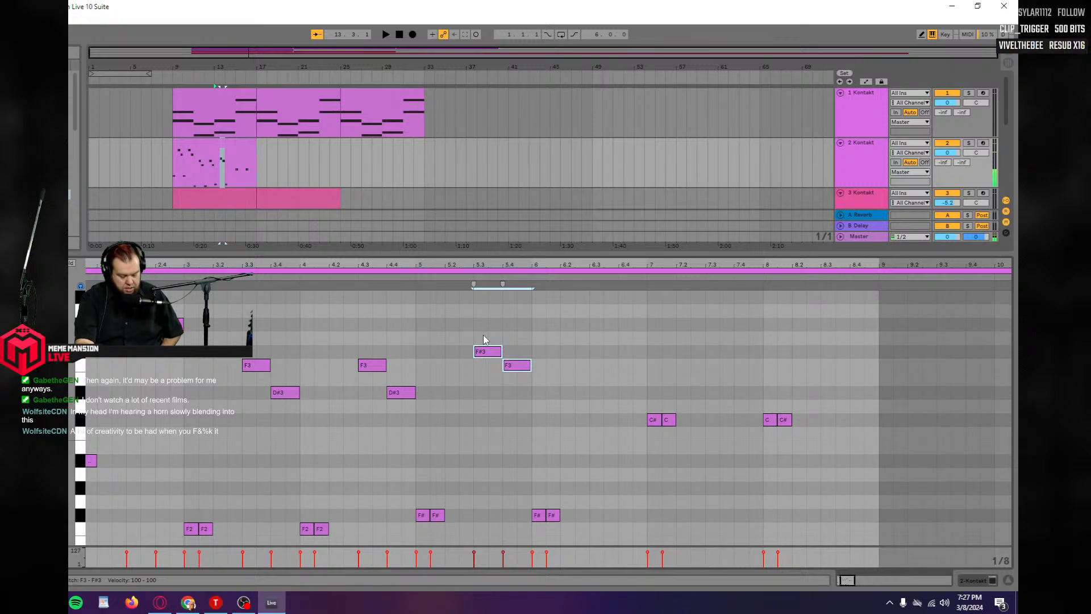
left_click(586, 385)
key("ctrl+v")
left_click(622, 384)
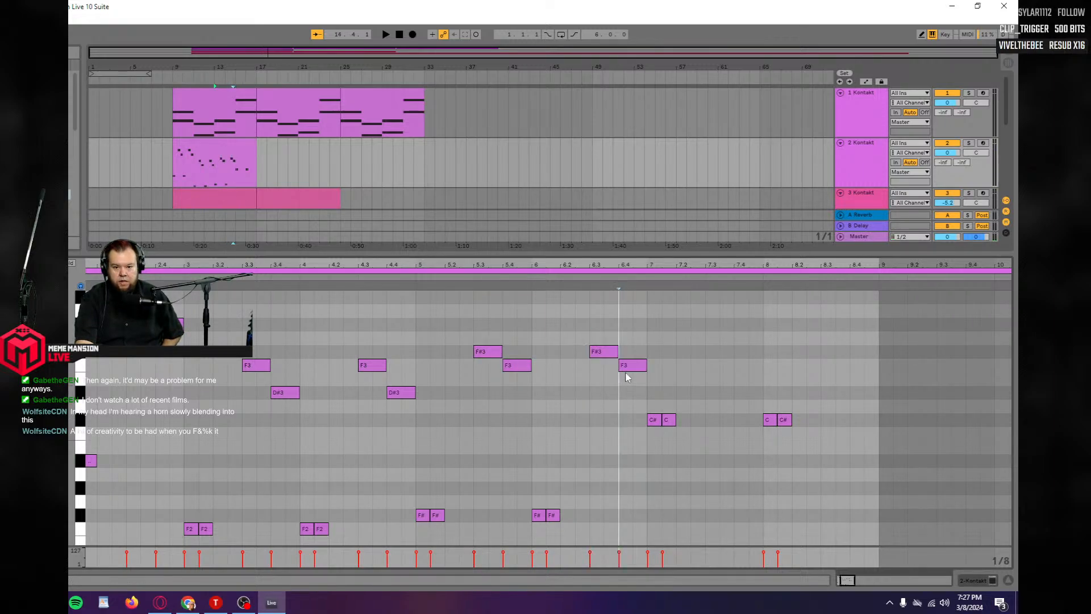
left_click_drag(601, 355, 632, 393)
key("space")
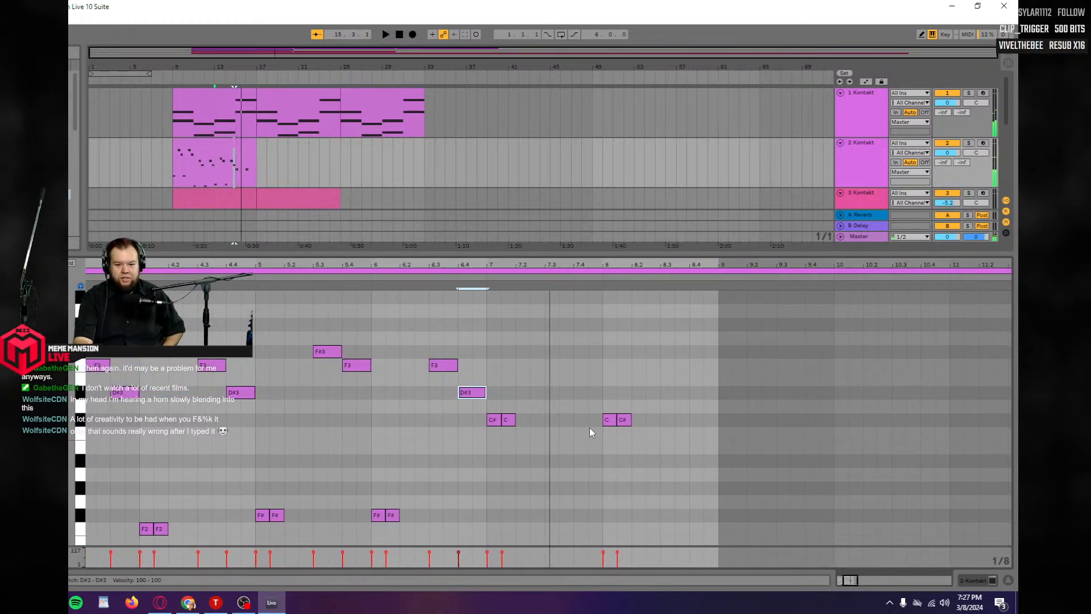
key("space")
Add a C#3 eighth note on the offbeat of beat 2 in bar 7 and play from the start of that bar.
left_click(532, 427)
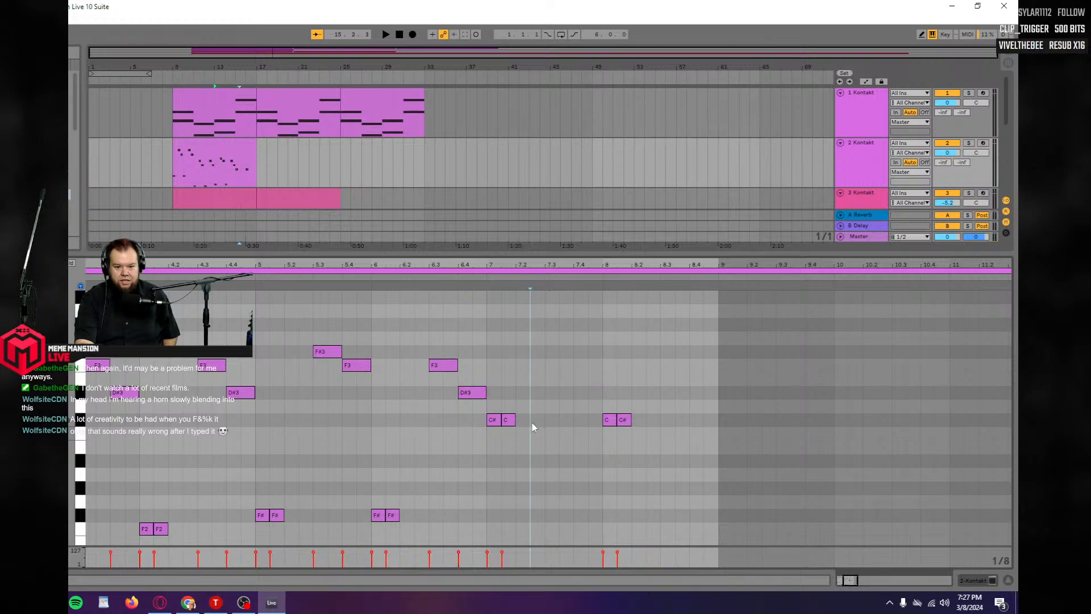
left_click(509, 420)
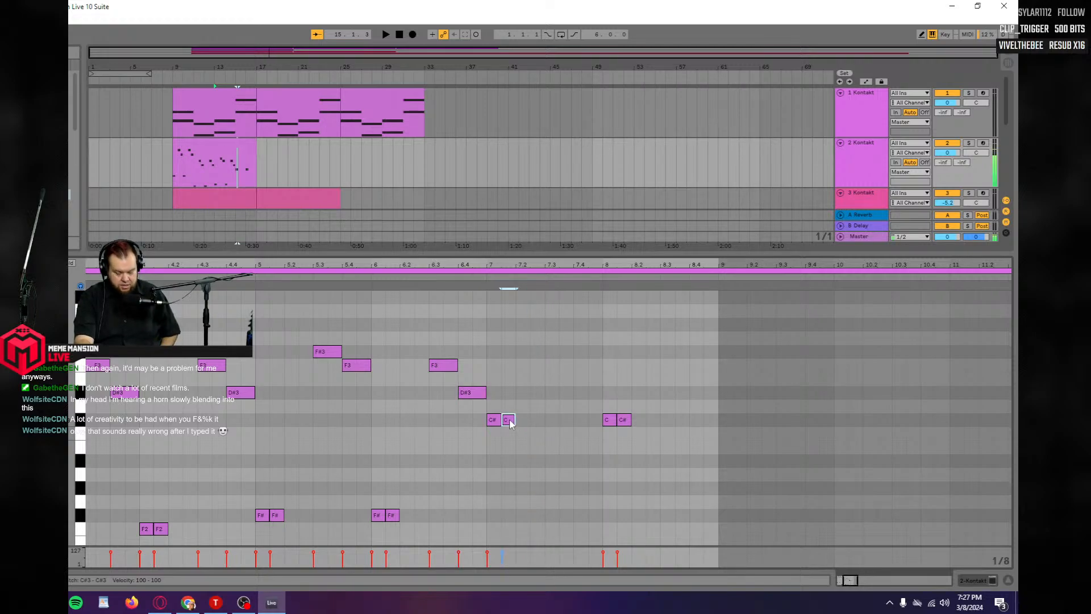
double_click(531, 423)
key("space")
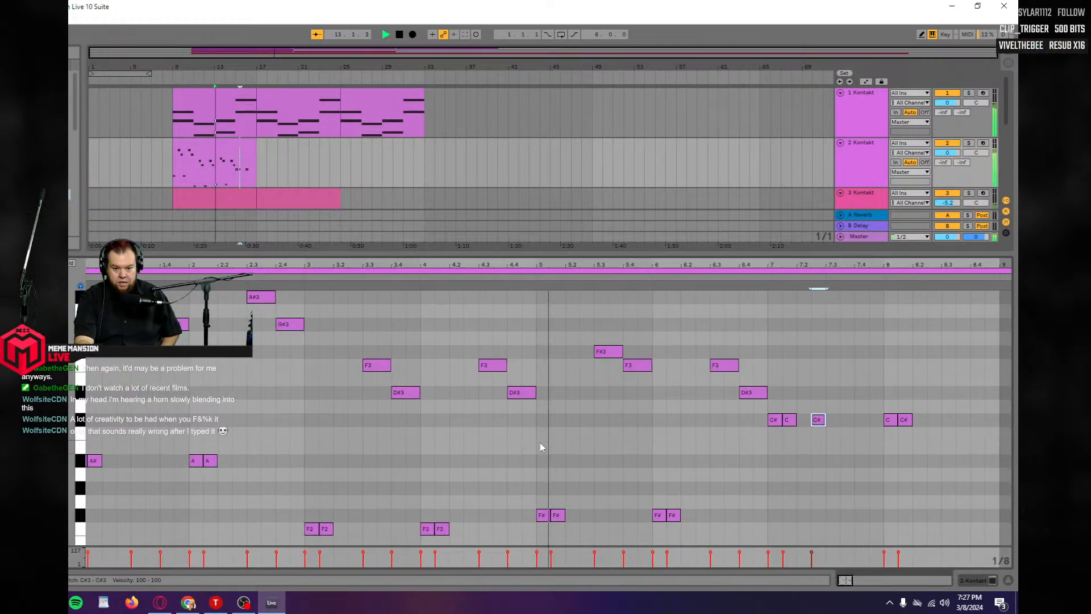
key("space")
left_click(236, 172)
key("space")
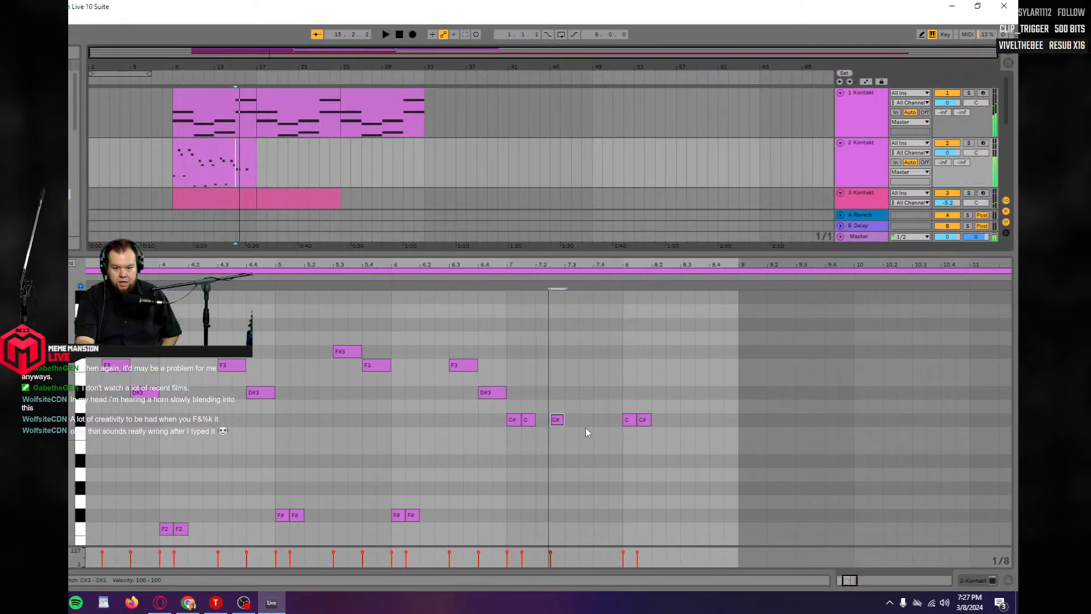
key("space")
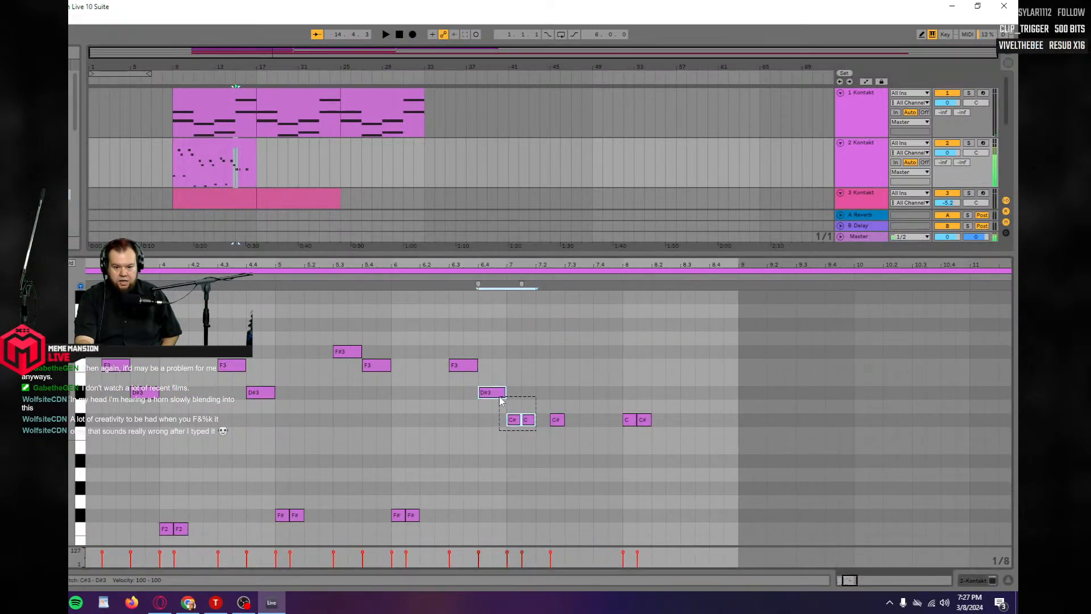
Duplicate the D#3 note and the C#3 pair after it onto beats 3 and 4 of bar 7, and play the passage.
left_click_drag(535, 430, 506, 401)
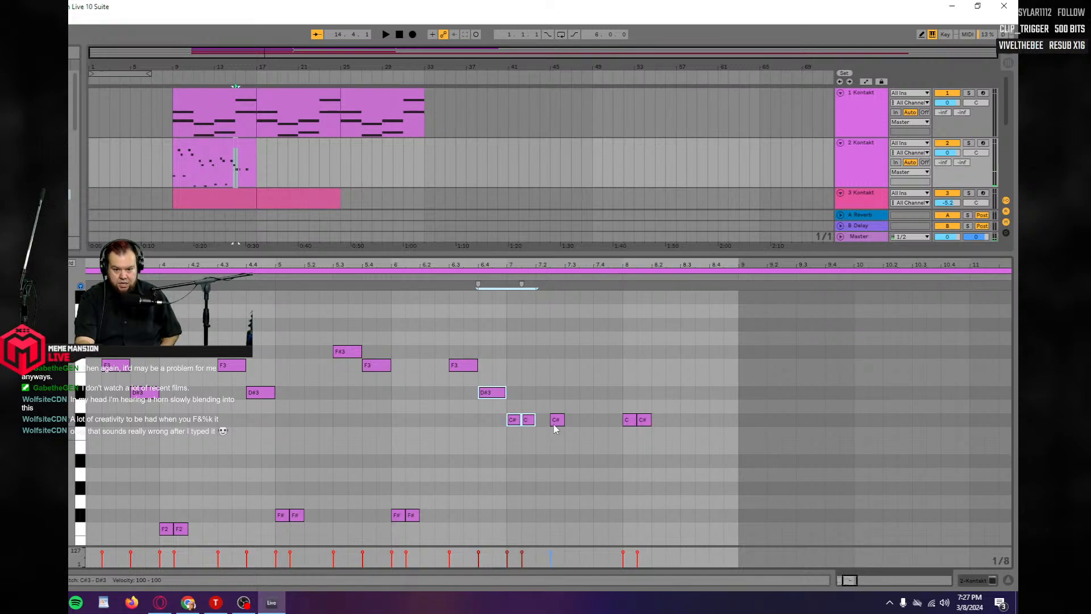
key("ctrl+d")
key("space")
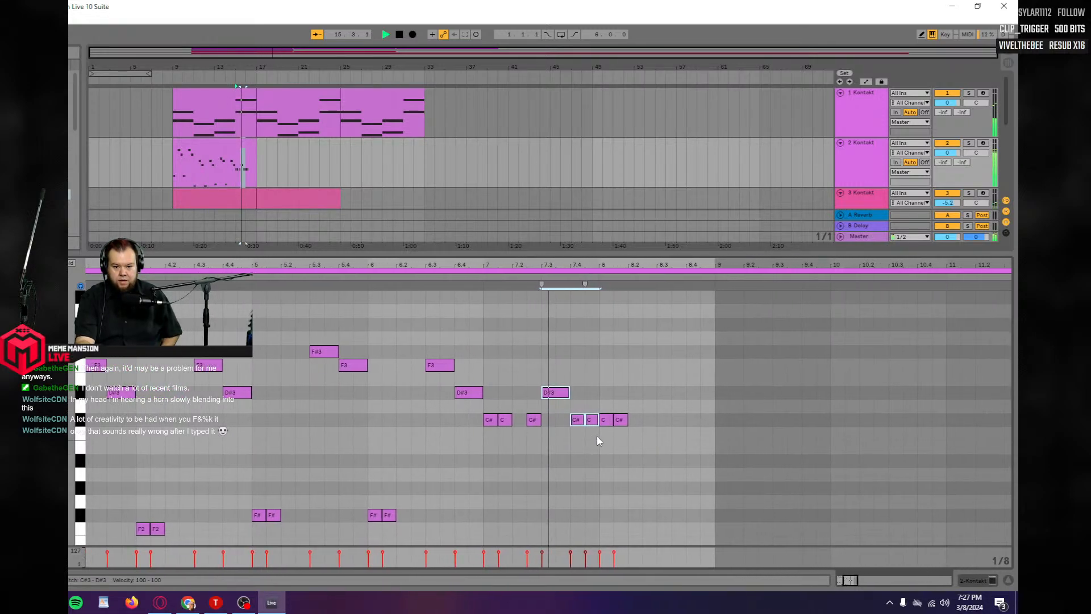
key("space")
Replace the copied D#3 and C#3 notes with a pair of C#3 eighths on beat 3 of bar 7, and play the passage.
left_click(503, 393)
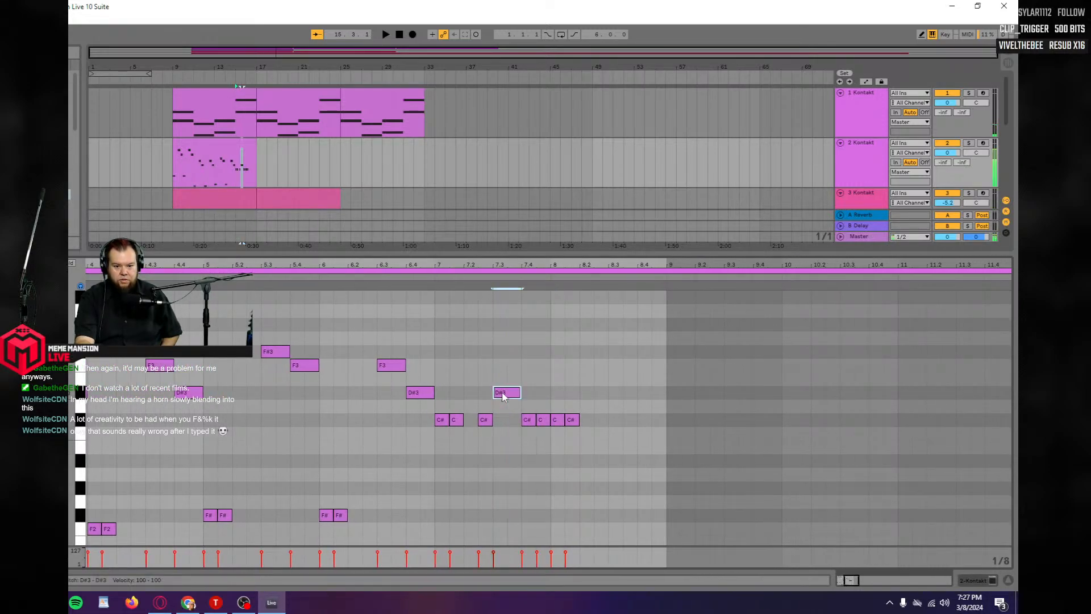
left_click_drag(503, 393, 502, 420)
key("space")
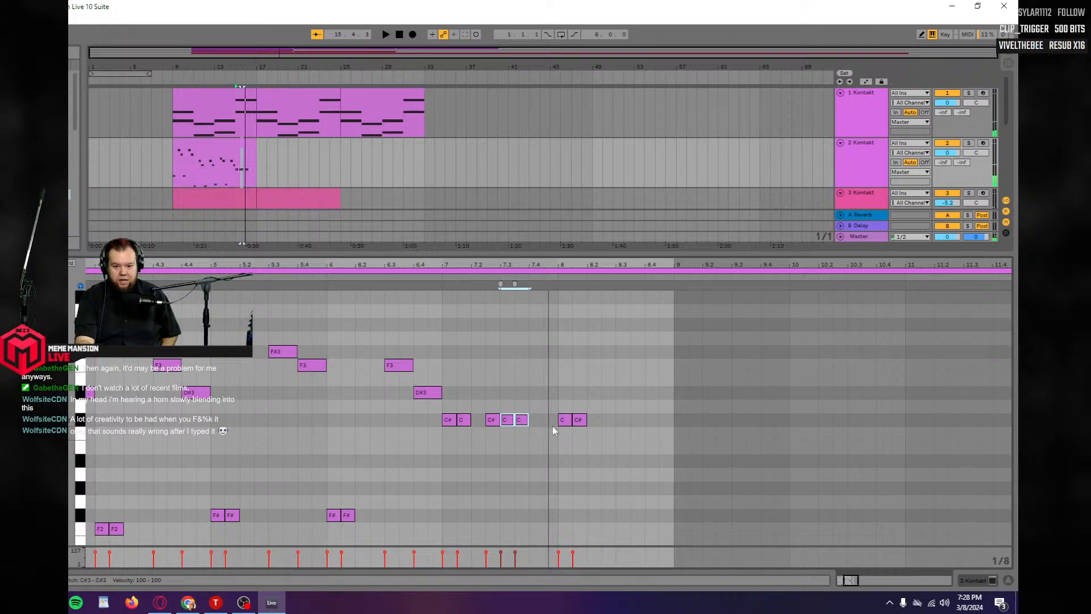
Add a C#3 eighth on the offbeat of beat 4 in bar 7 and delete the C#3 pair opening bar 8.
left_click(493, 420)
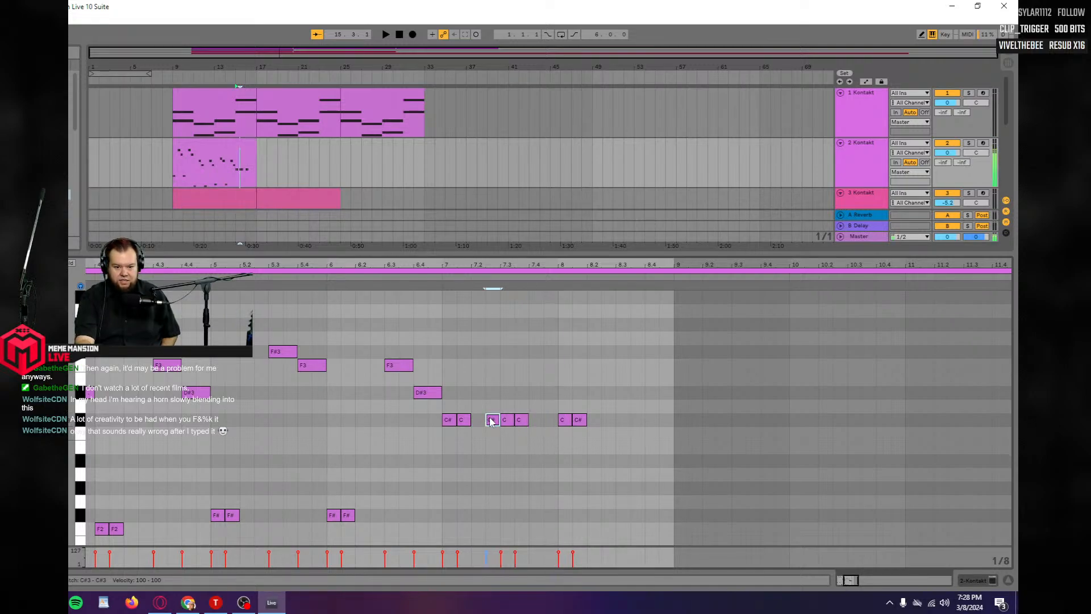
double_click(544, 428)
left_click_drag(599, 430, 564, 410)
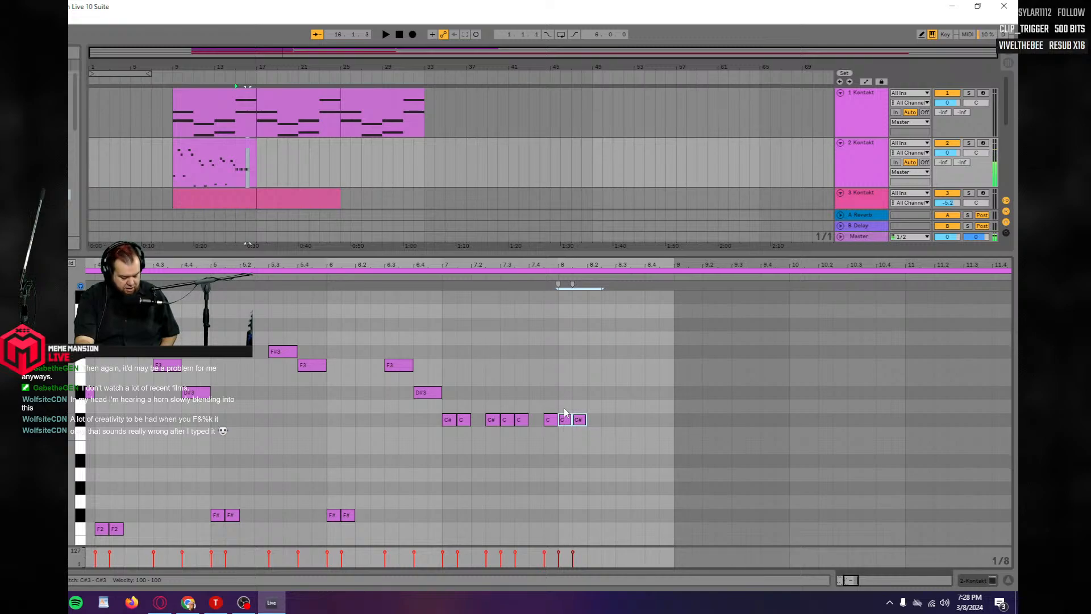
key("Delete")
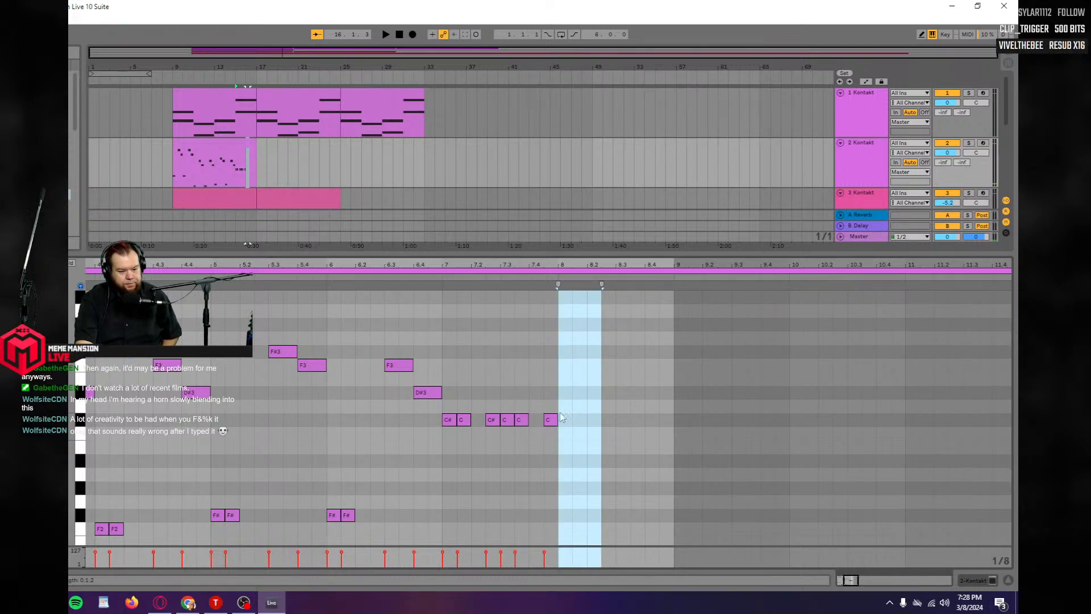
Duplicate all of bar 7's C#3 notes into bar 8 and play the bass line, including from the start of its clip.
left_click_drag(554, 432, 444, 391)
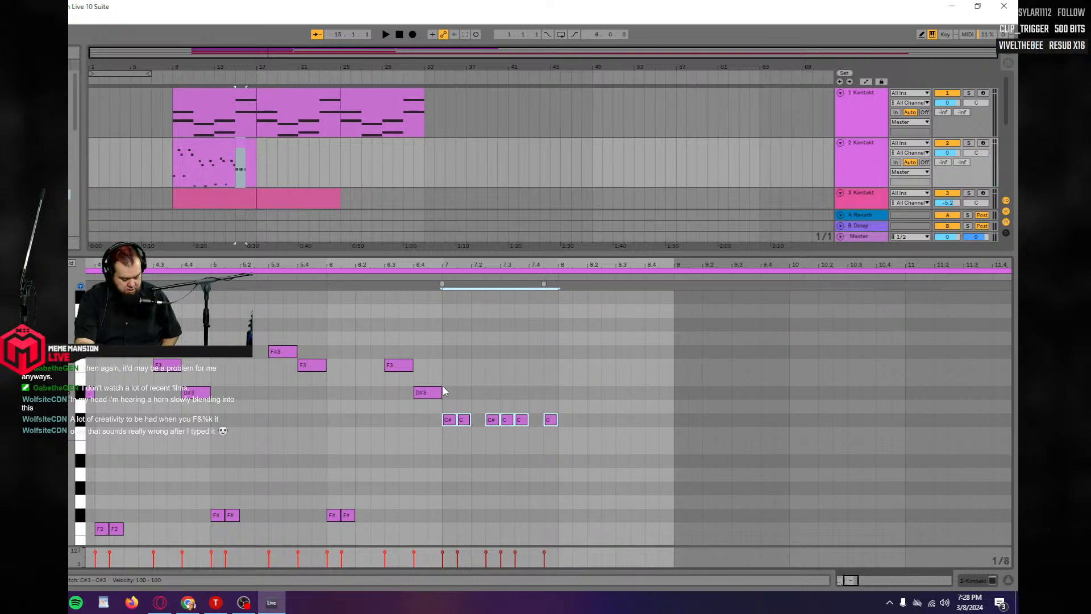
key("ctrl+d")
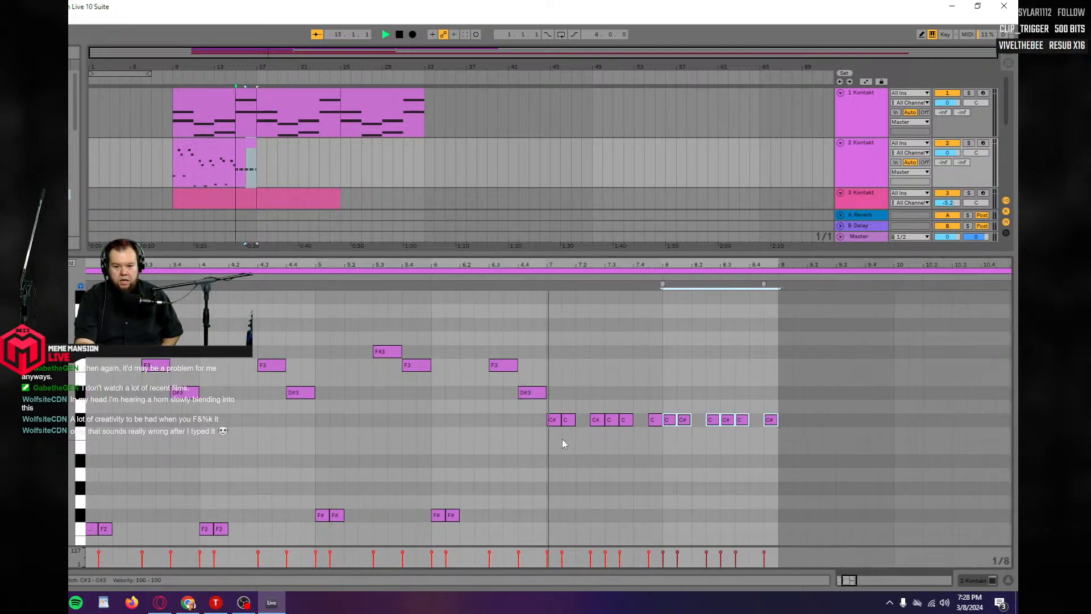
key("space")
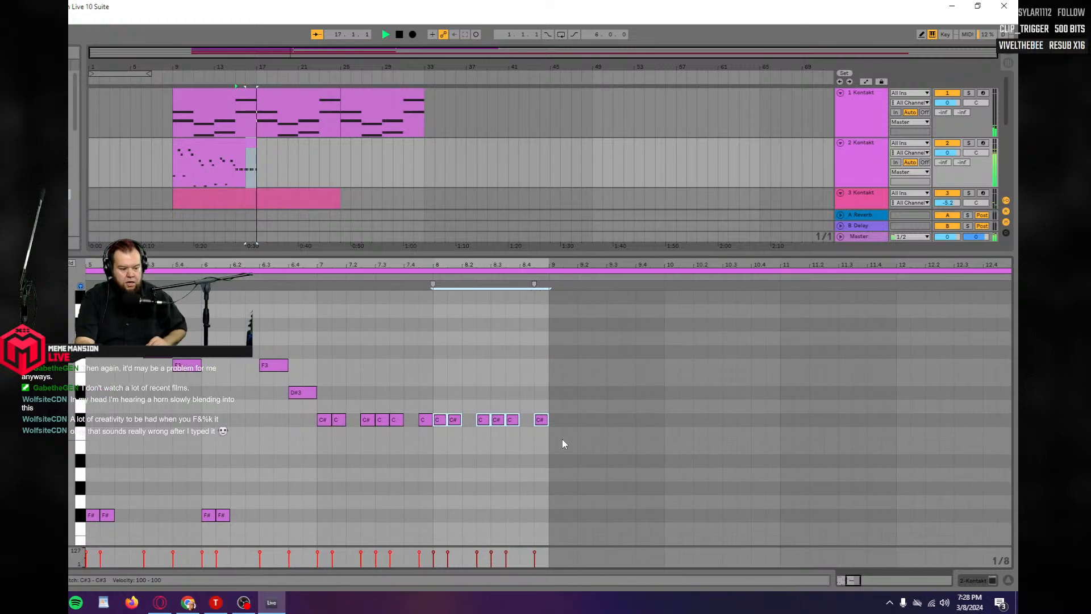
left_click(173, 170)
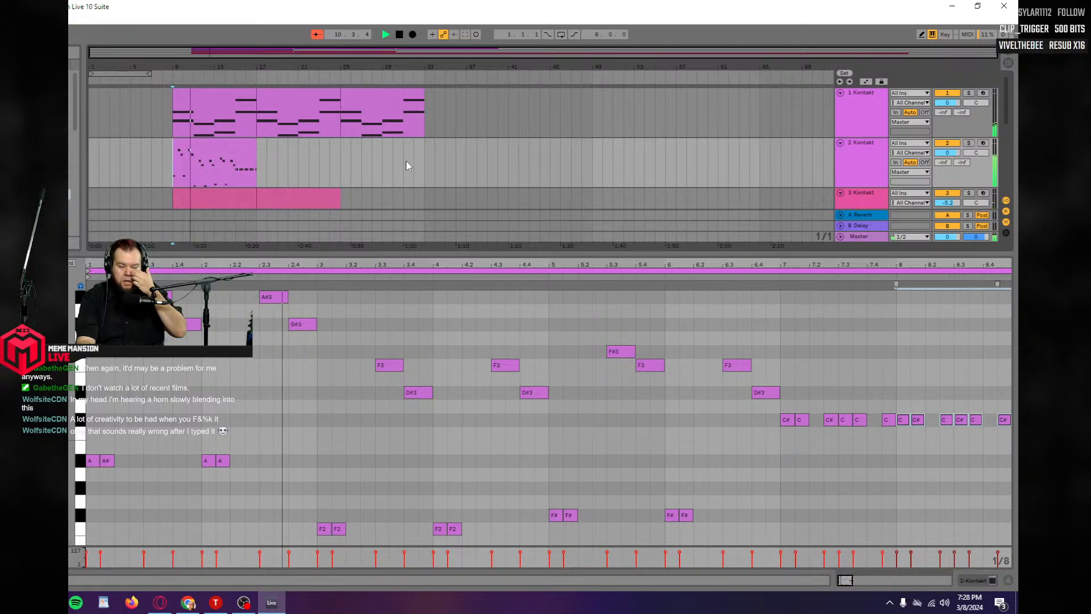
Duplicate the bass clip on the second Kontakt track to bar 17 and listen to both clips.
left_click(204, 150)
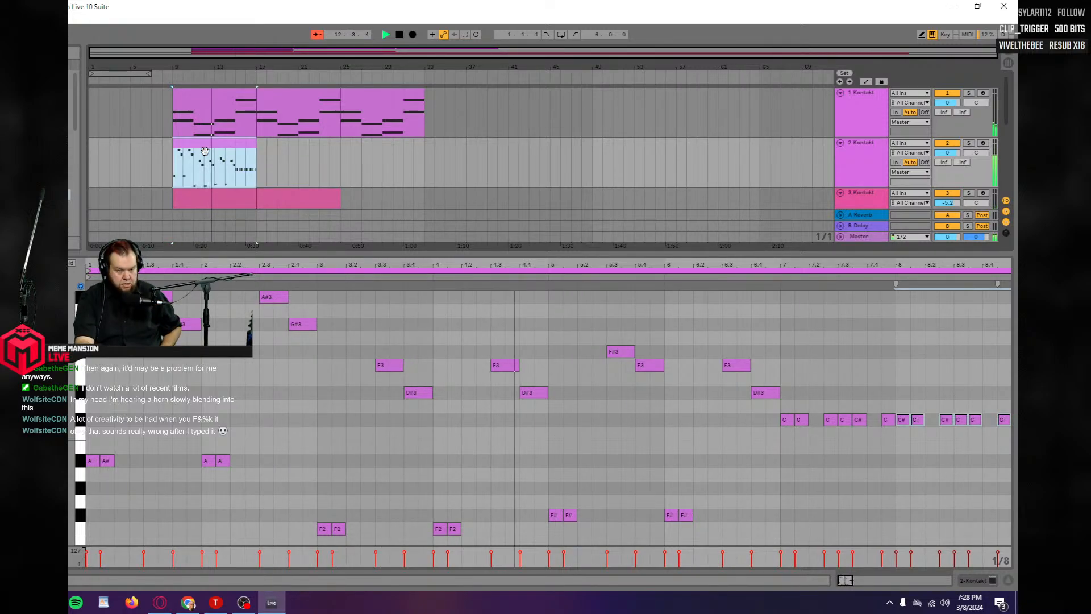
left_click(258, 170)
key("ctrl+d")
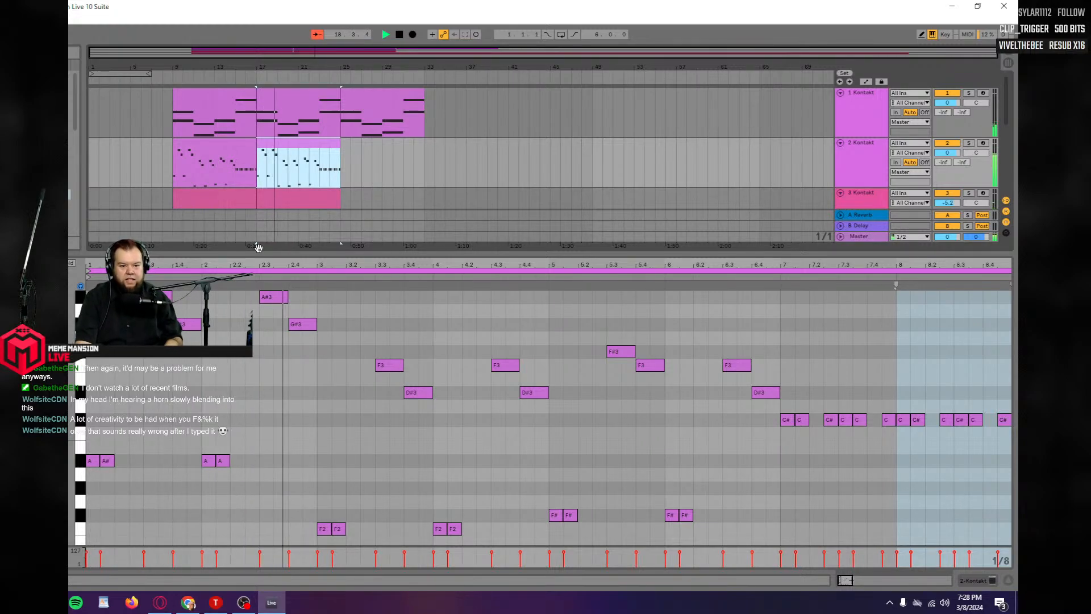
key("space")
Shorten the C#4 and F4 notes in the first chord clip so both end at bar 8.
left_click(240, 113)
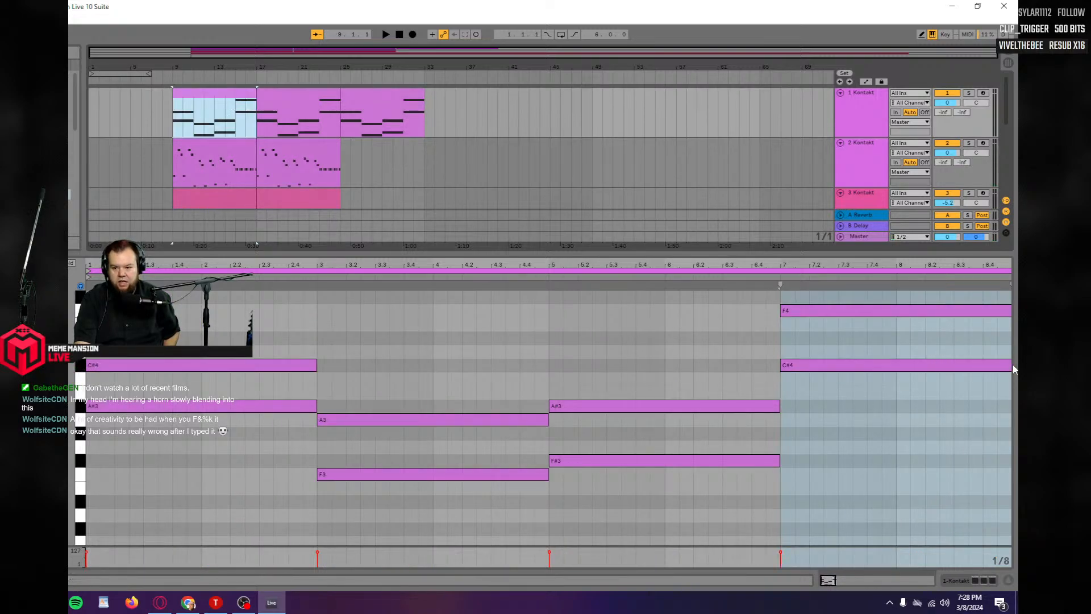
left_click_drag(1009, 367, 891, 364)
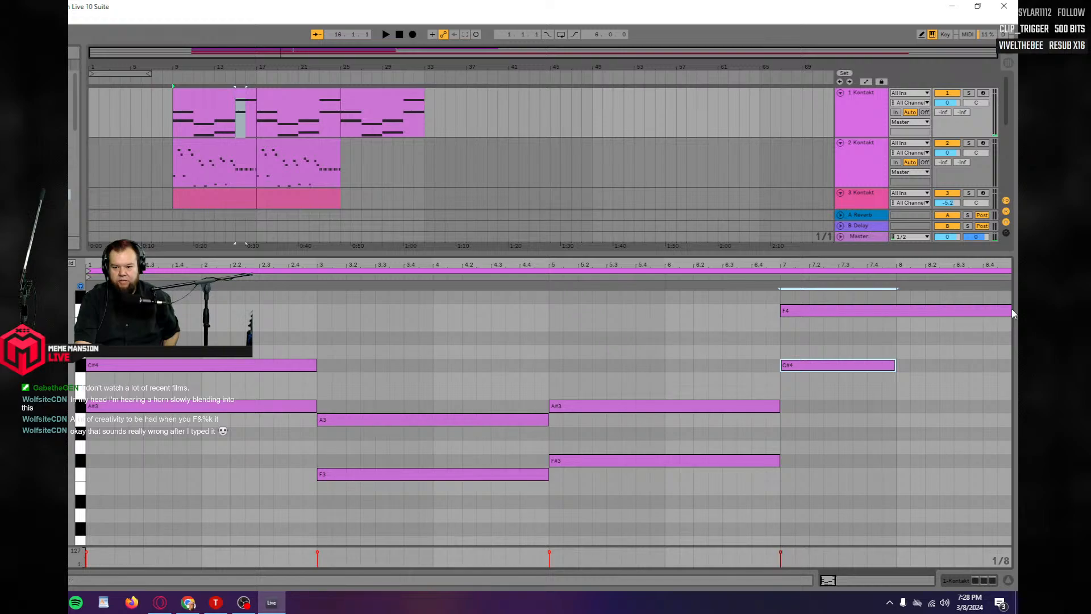
left_click_drag(1011, 308, 889, 307)
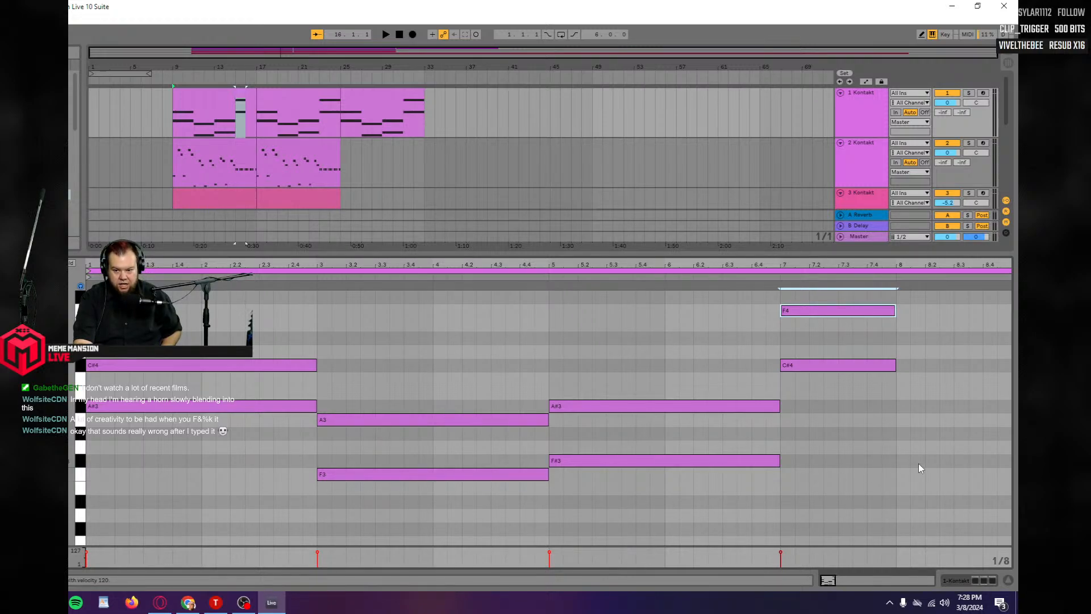
Draw F3 and A3 notes lasting the whole of bar 8 in the first chord clip, and play the new chord.
key("b")
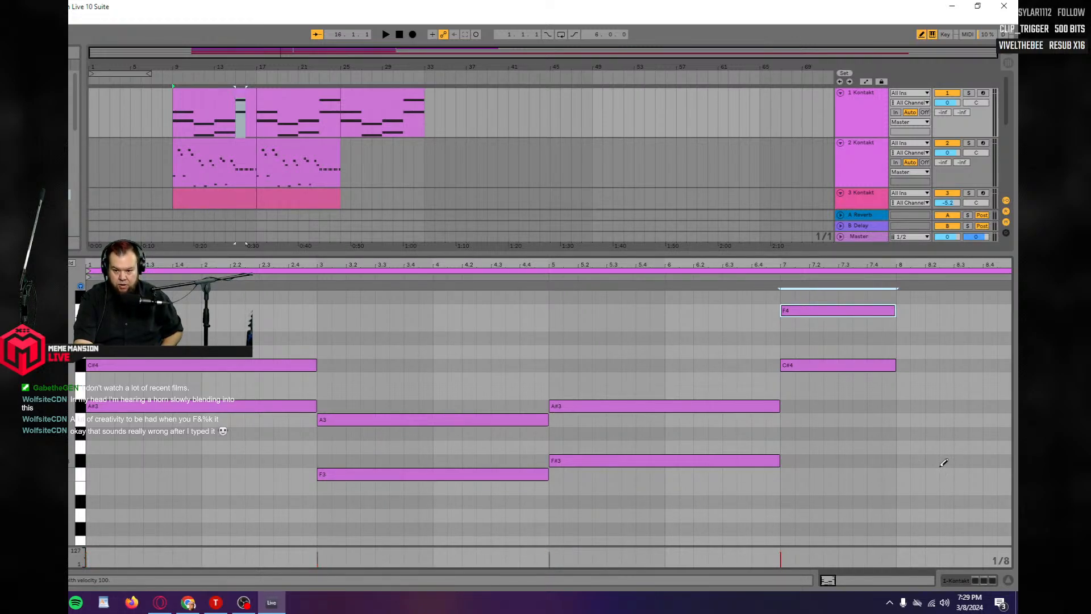
left_click(903, 473)
left_click_drag(908, 474, 938, 474)
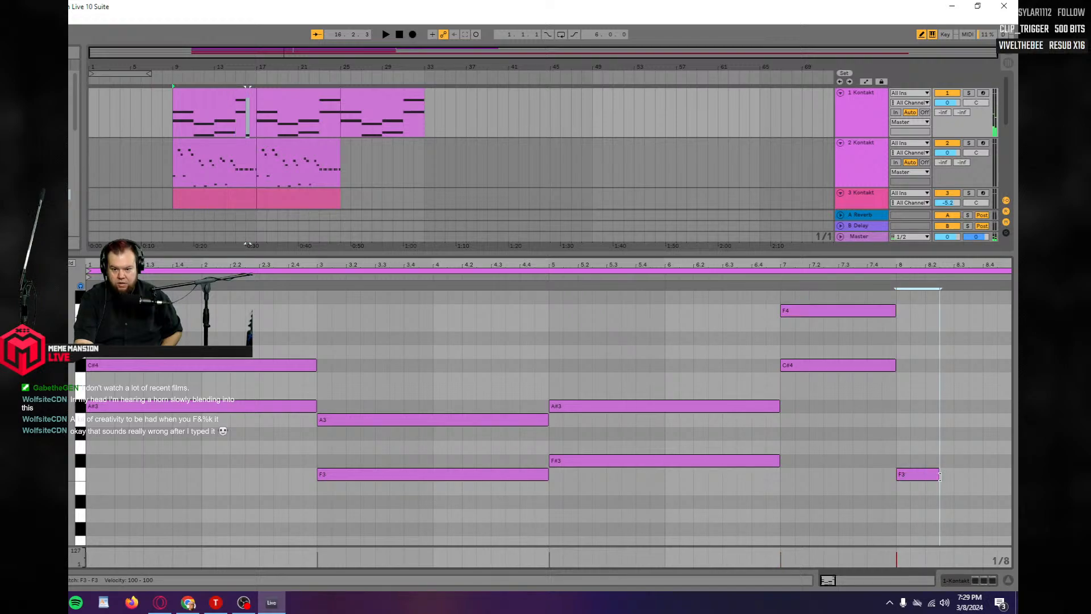
left_click(903, 419)
left_click_drag(908, 419, 1010, 419)
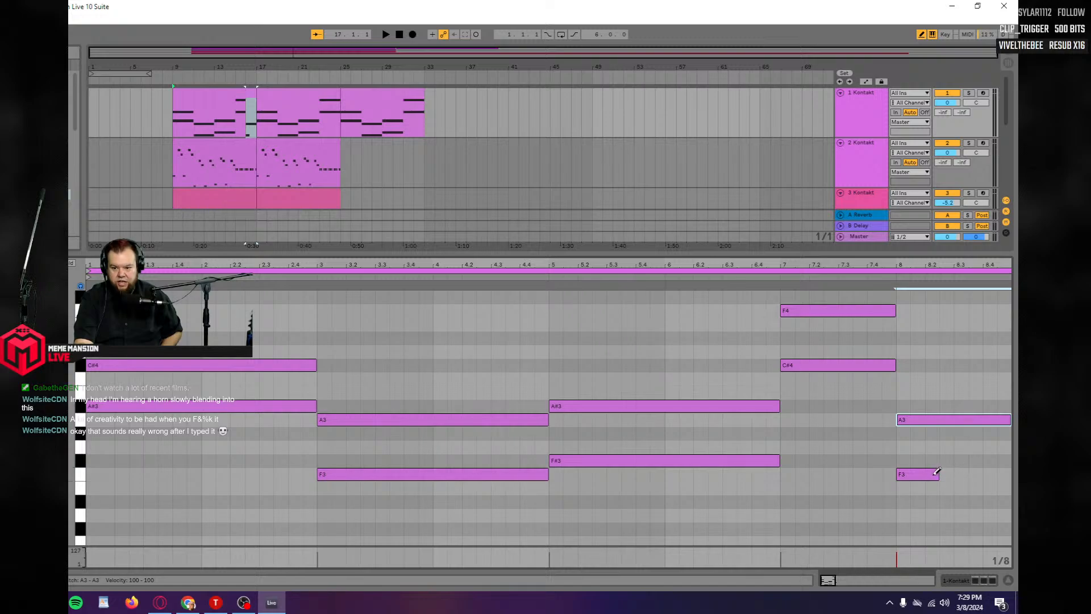
left_click_drag(940, 472, 1004, 470)
key("space")
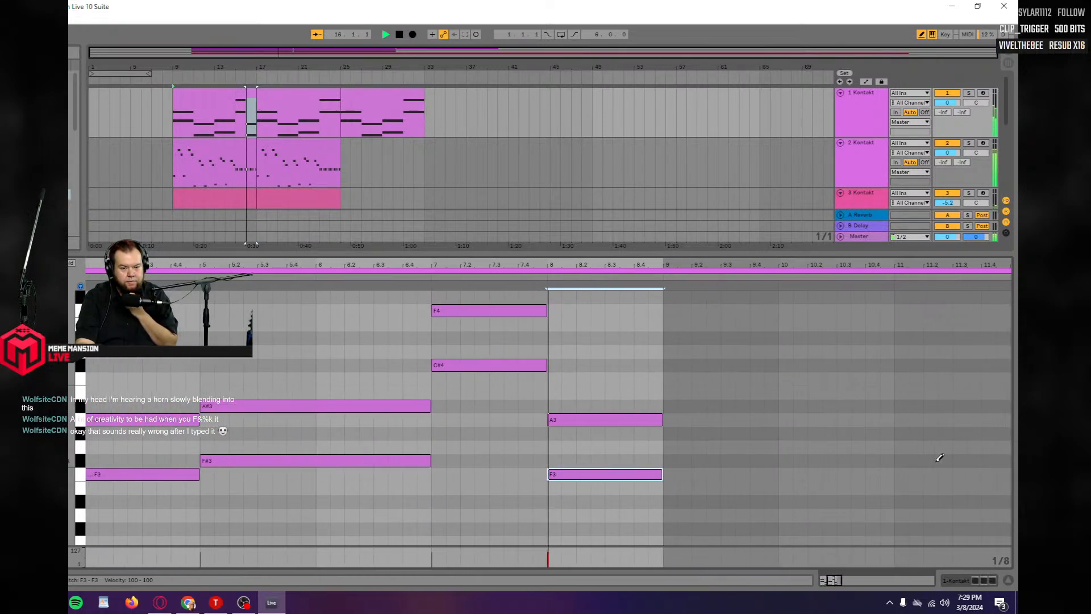
key("space")
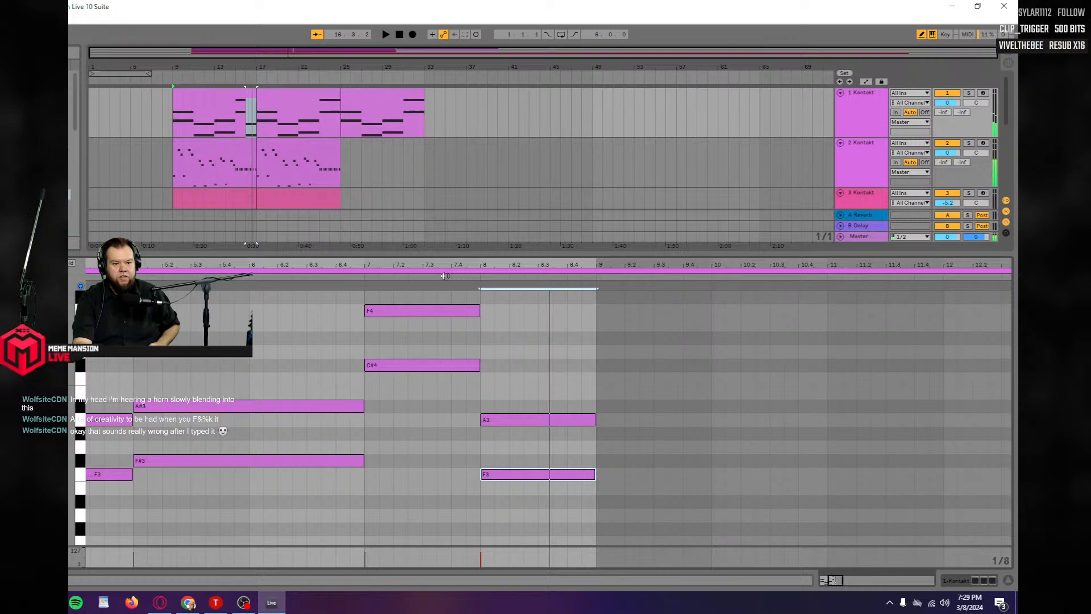
Lower all of bar 8's C#3 notes in the first bass clip to F2 and play the passage.
left_click(236, 182)
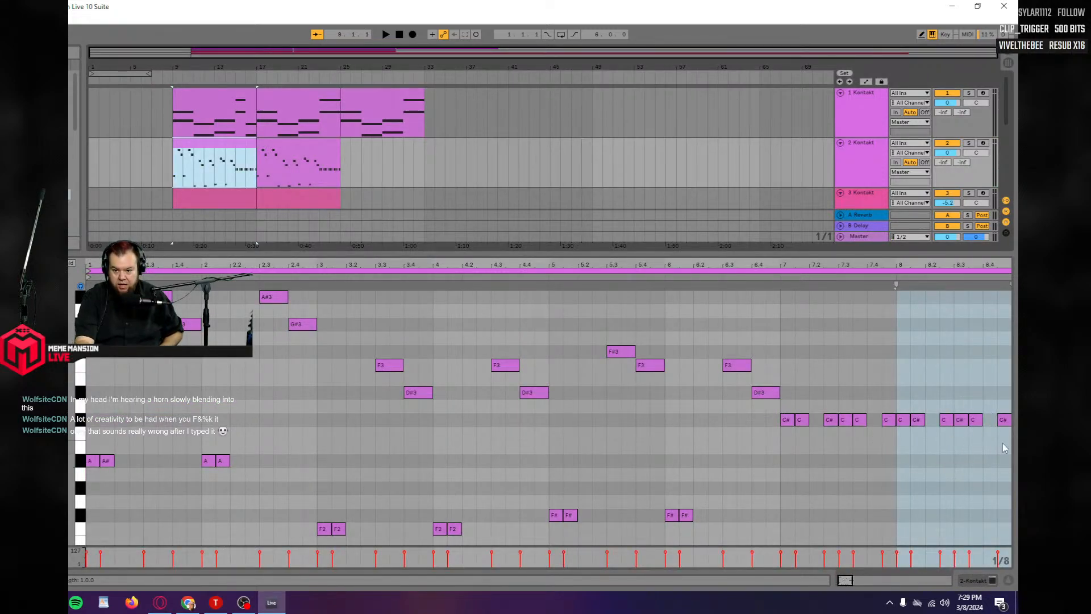
left_click_drag(1003, 445, 902, 382)
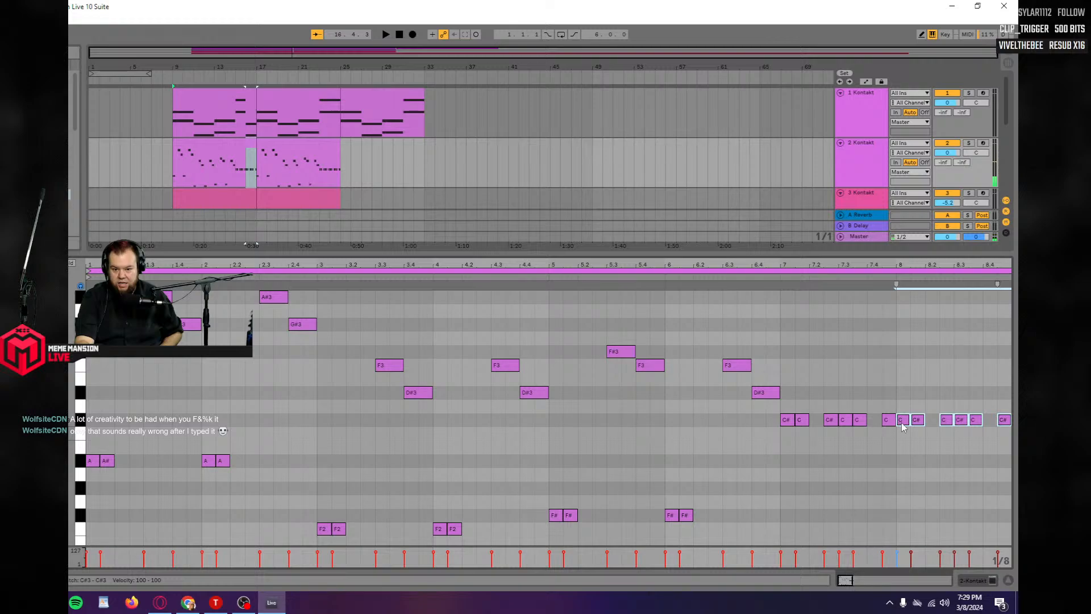
left_click_drag(903, 424, 903, 527)
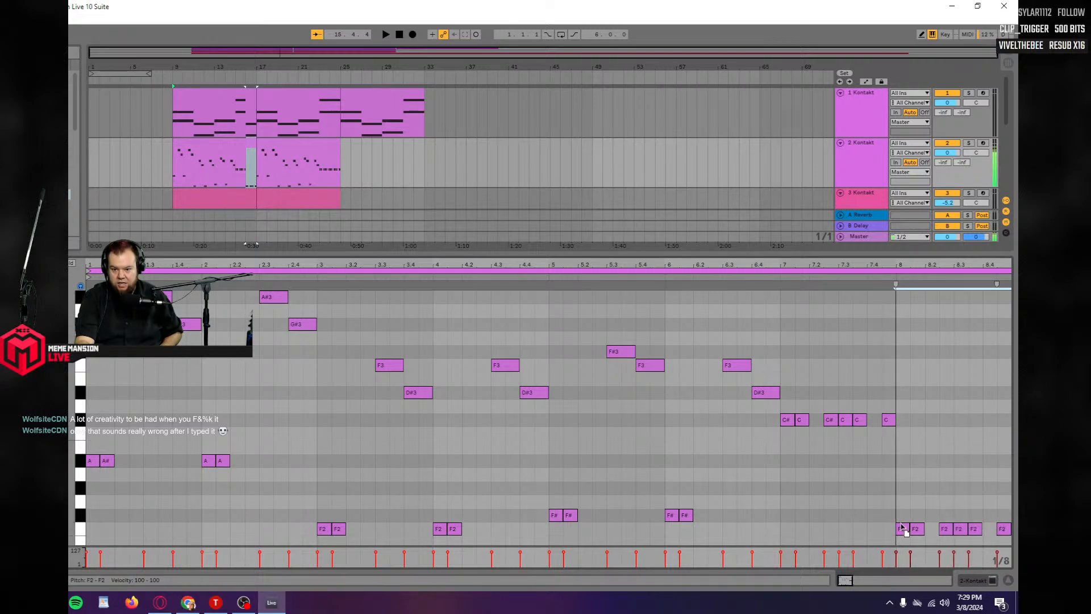
key("space")
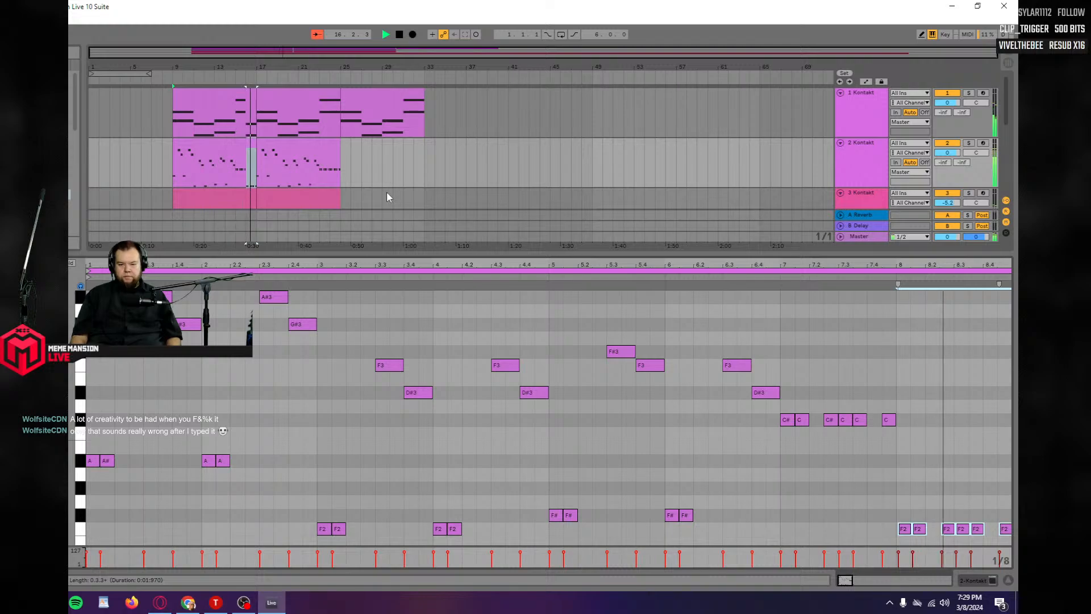
key("space")
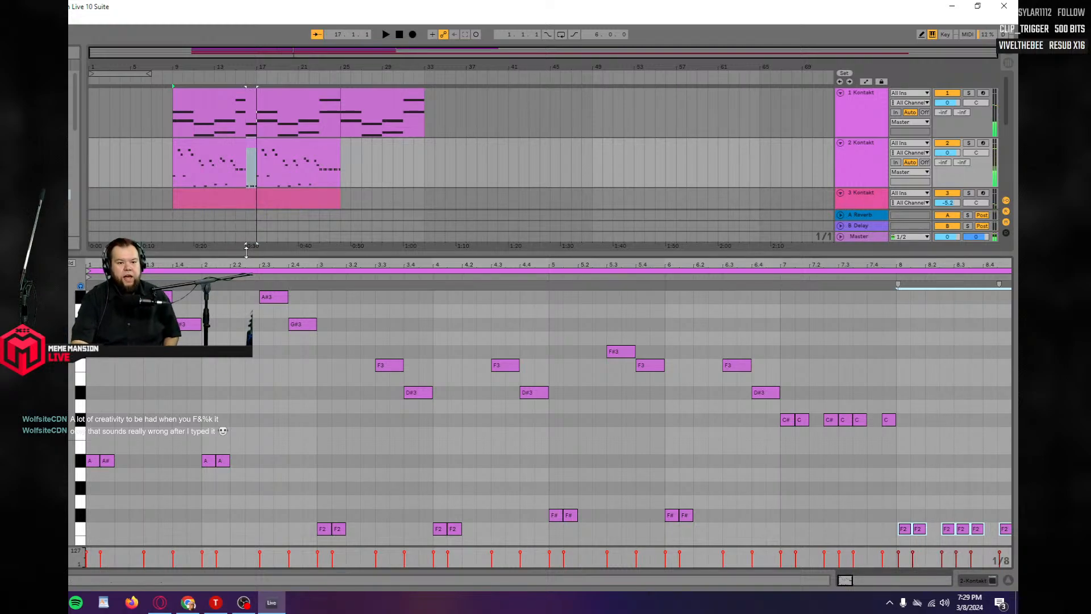
Replace the second bass clip at bar 17 with a duplicate of the revised first bass clip.
left_click(277, 142)
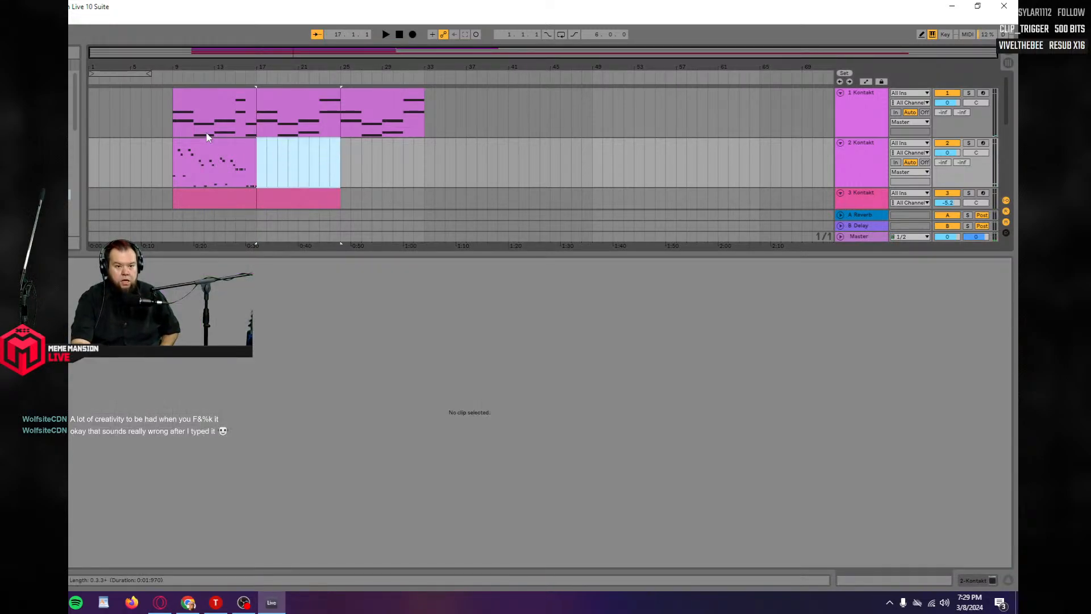
left_click(199, 150)
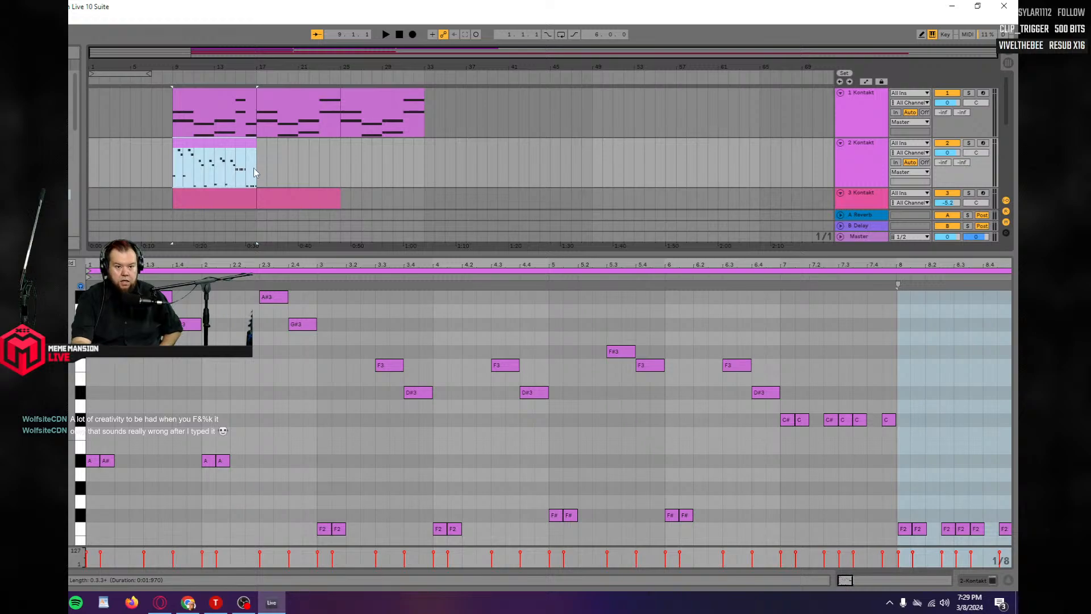
key("ctrl+d")
Delete the second and third chord clips from the first Kontakt track.
left_click(283, 111)
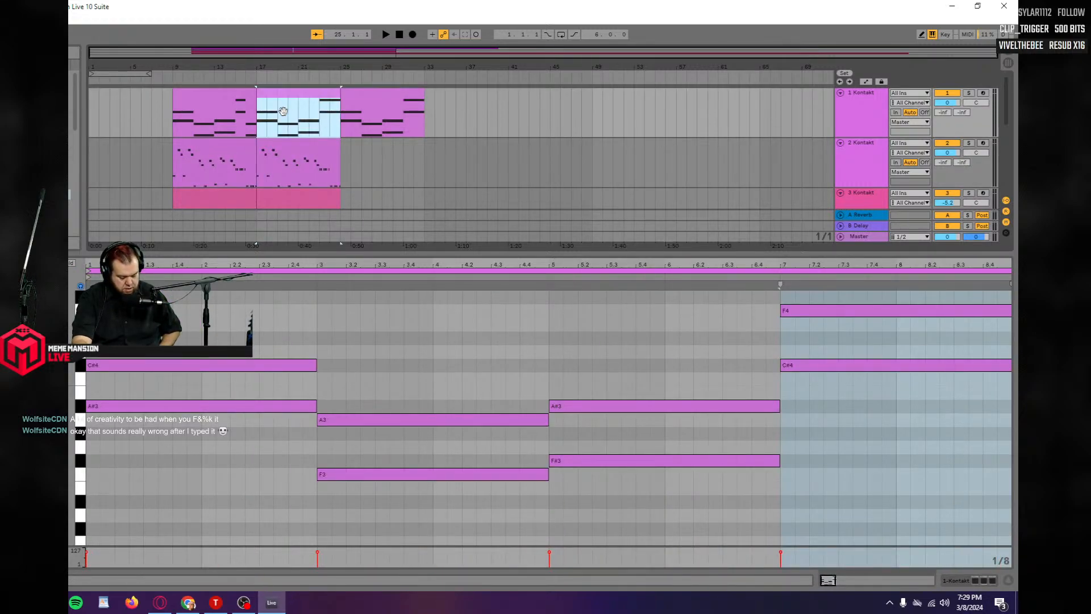
key("Delete")
left_click(383, 107)
key("Delete")
Duplicate the revised first chord clip twice, with the copies starting at bars 17 and 25.
left_click(197, 109)
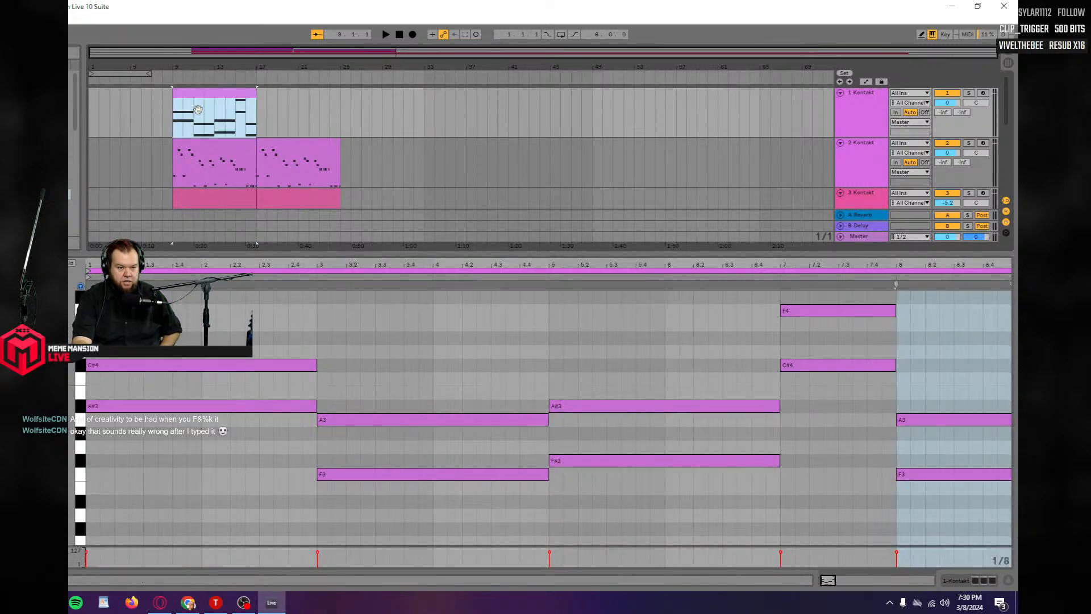
key("ctrl+d")
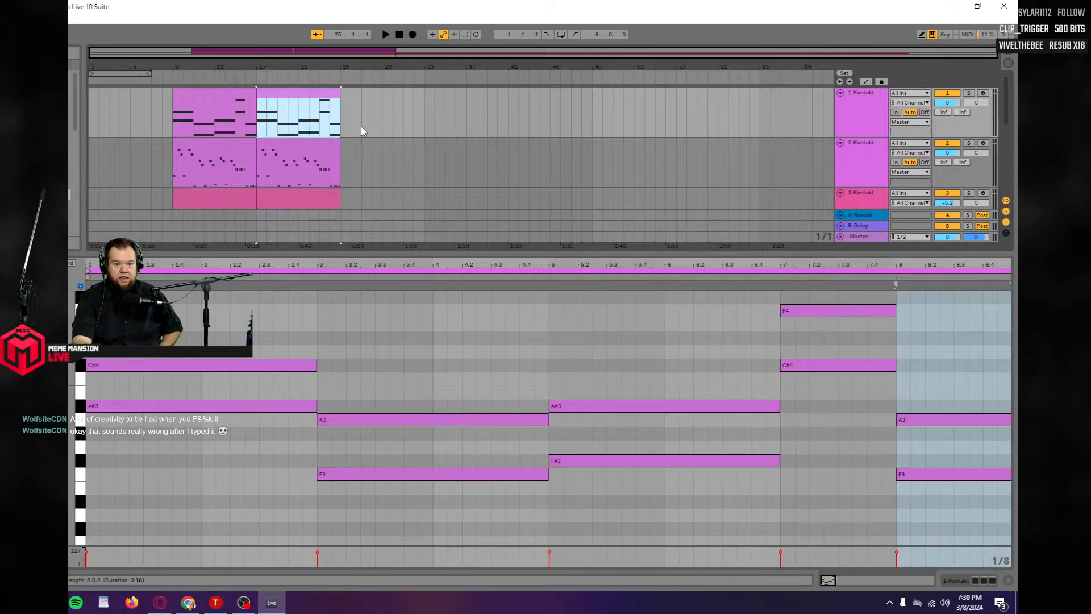
key("ctrl+d")
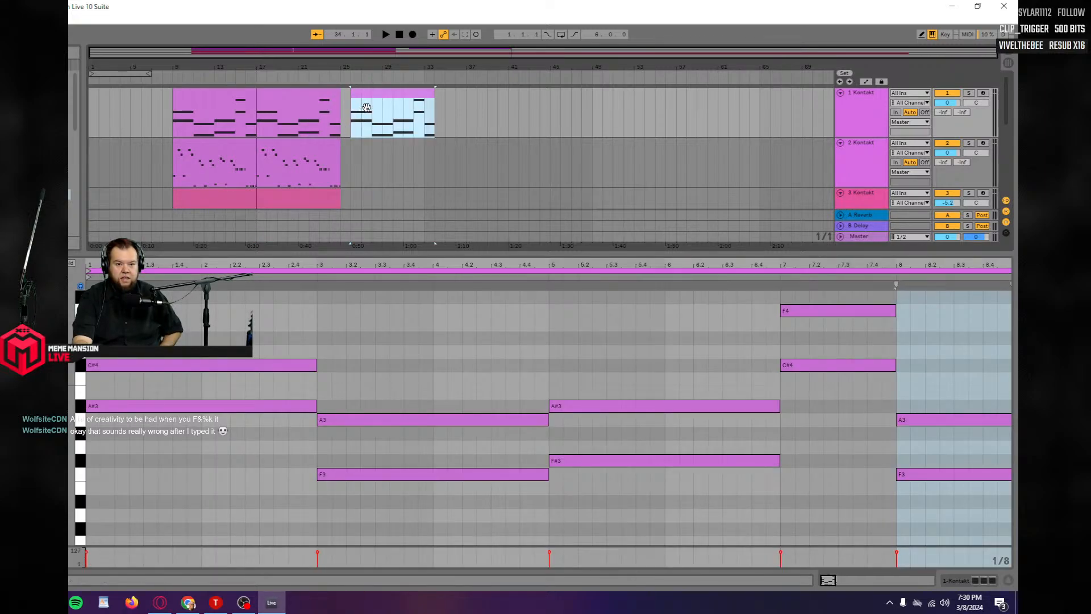
left_click_drag(371, 108, 360, 108)
Play the arrangement from bar 9 and enlarge the arrangement area to show all the tracks.
left_click(176, 123)
key("space")
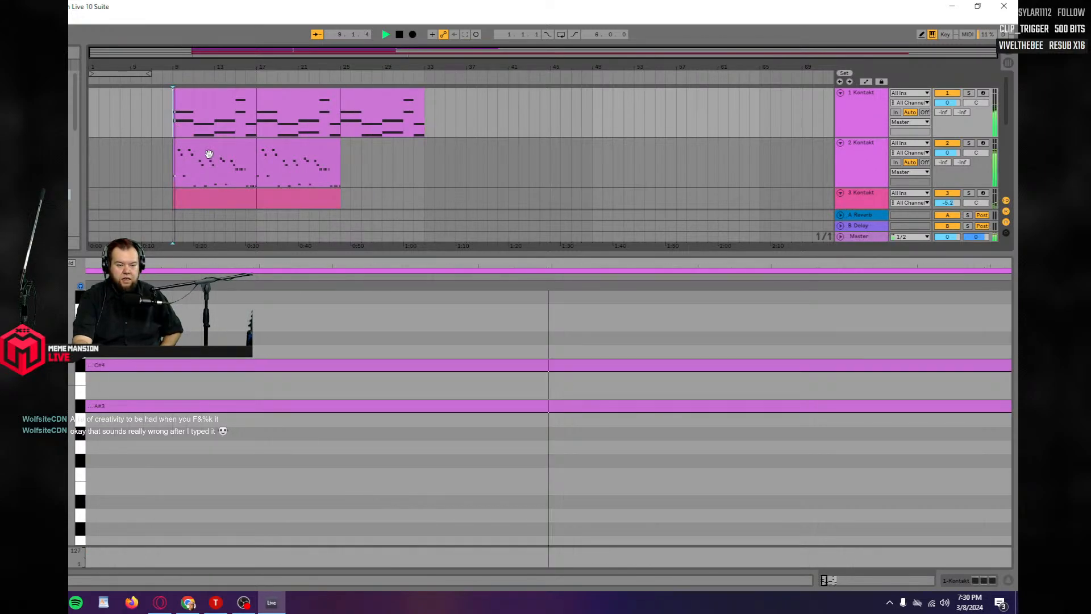
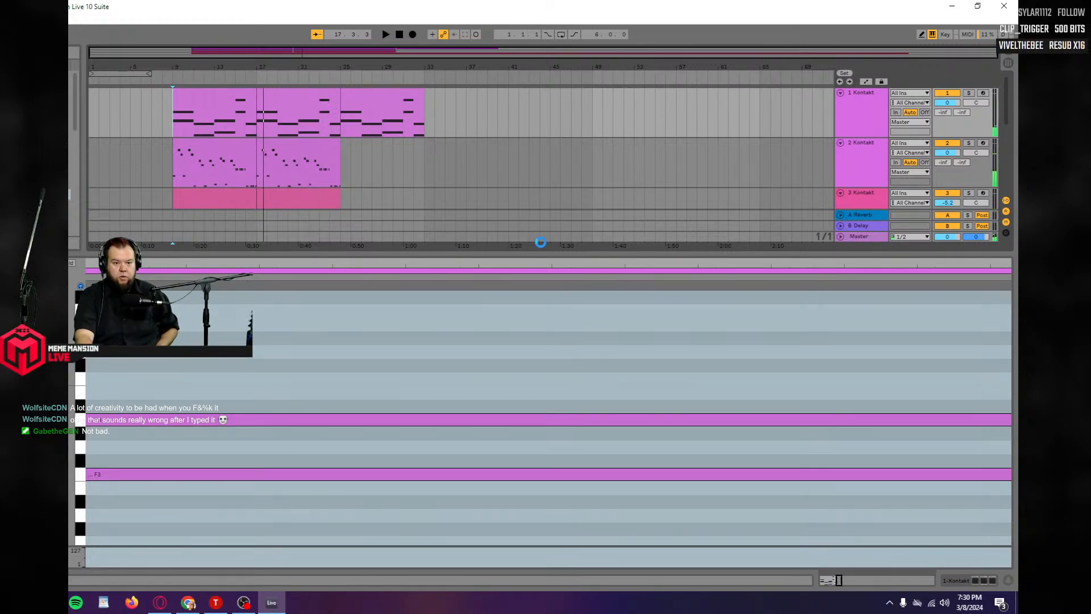
left_click_drag(434, 253, 392, 437)
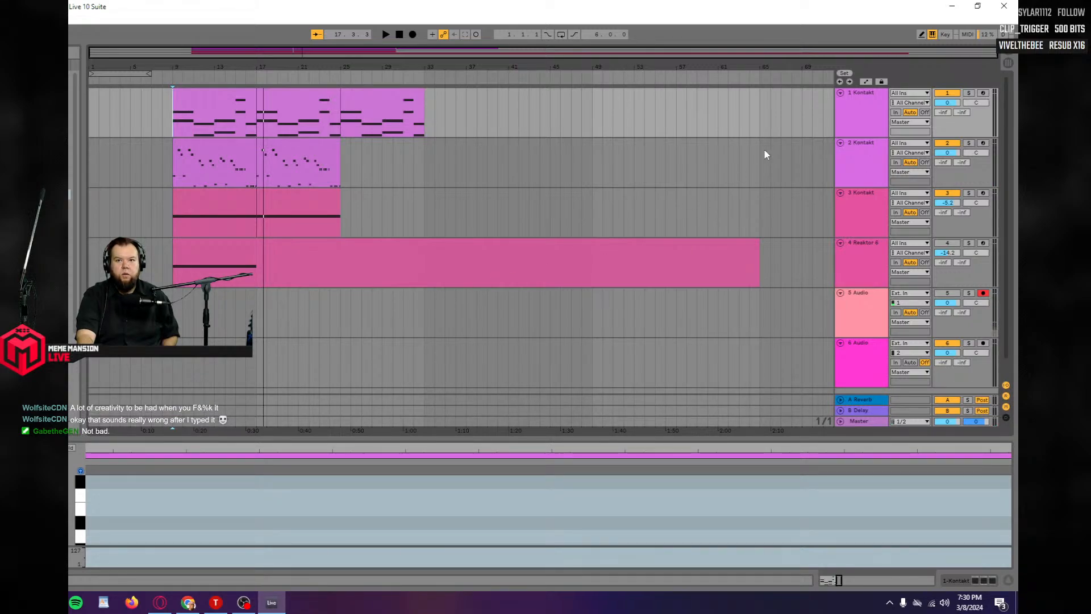
Duplicate the first Kontakt track together with its three chord clips and show the track's devices.
right_click(854, 118)
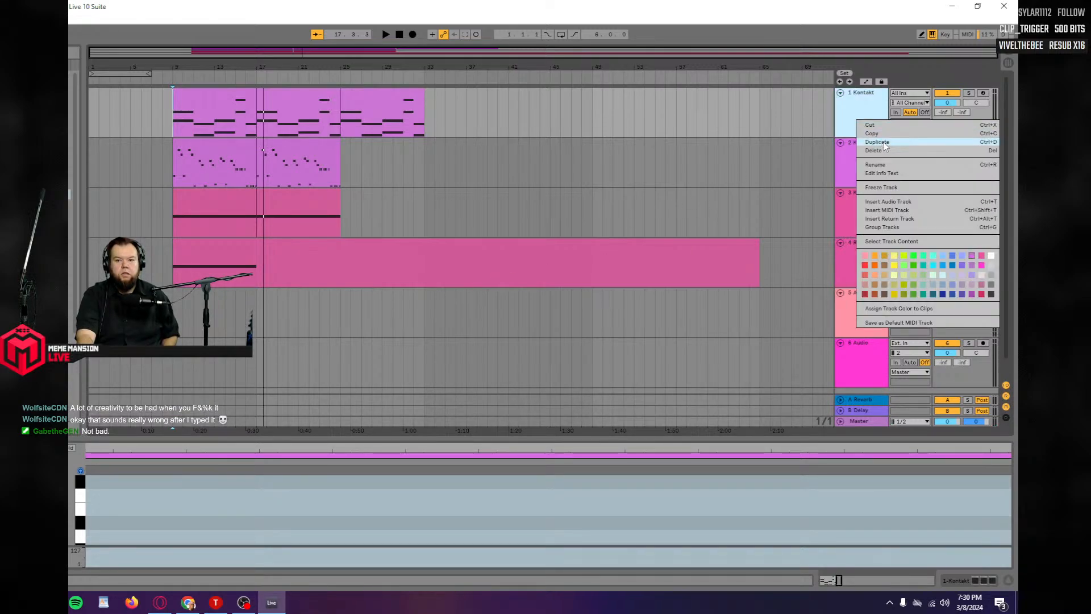
left_click(840, 158)
key("ctrl+d")
left_click(857, 123)
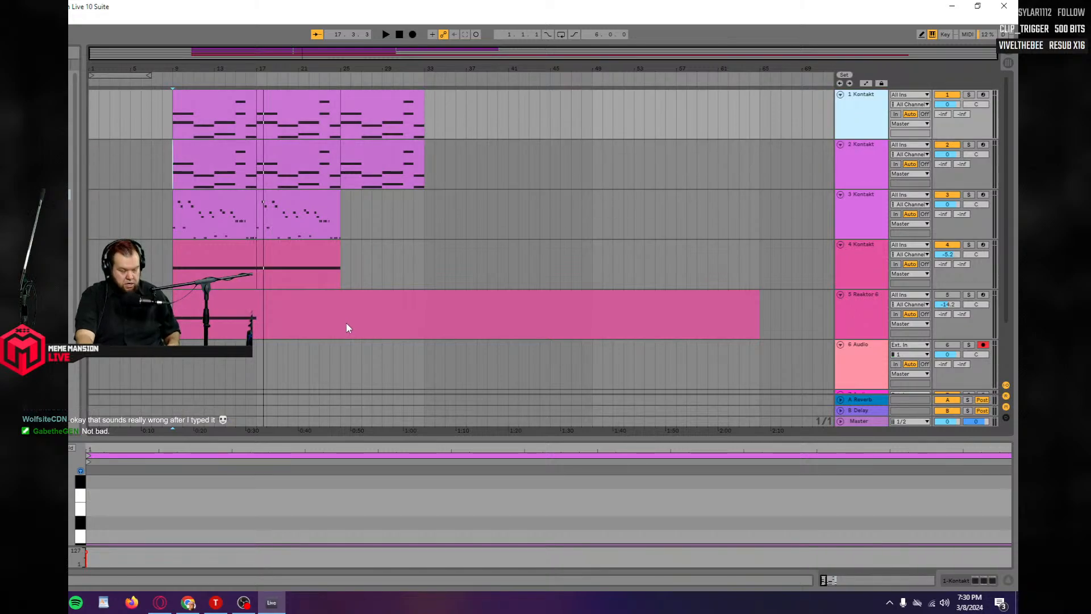
key("ctrl+t")
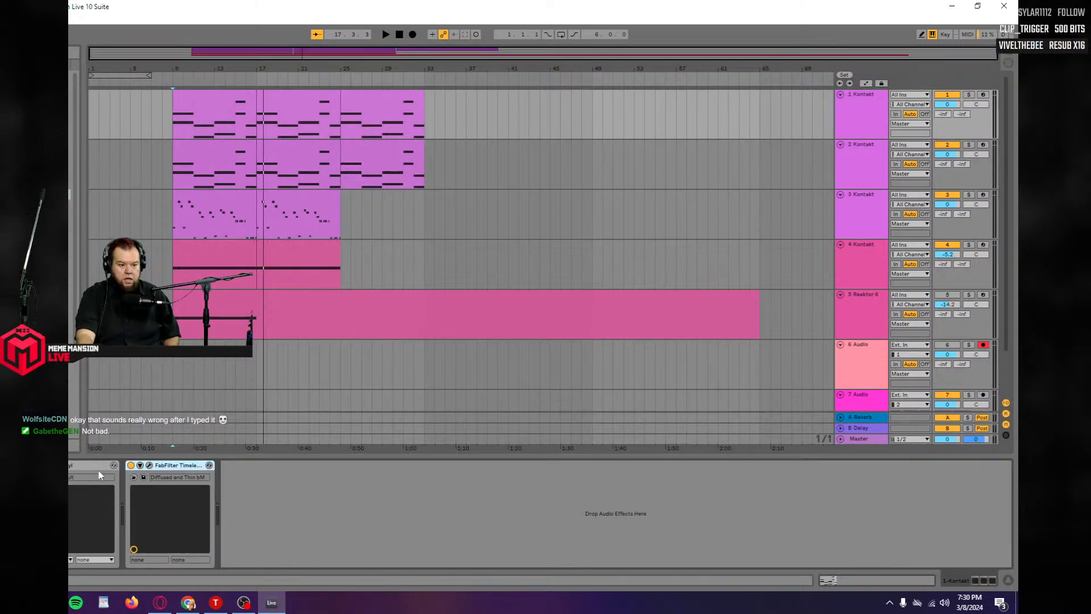
Delete the FabFilter Timeless delay, the effect before it and the Kontakt instrument from the duplicated second track.
left_click(858, 165)
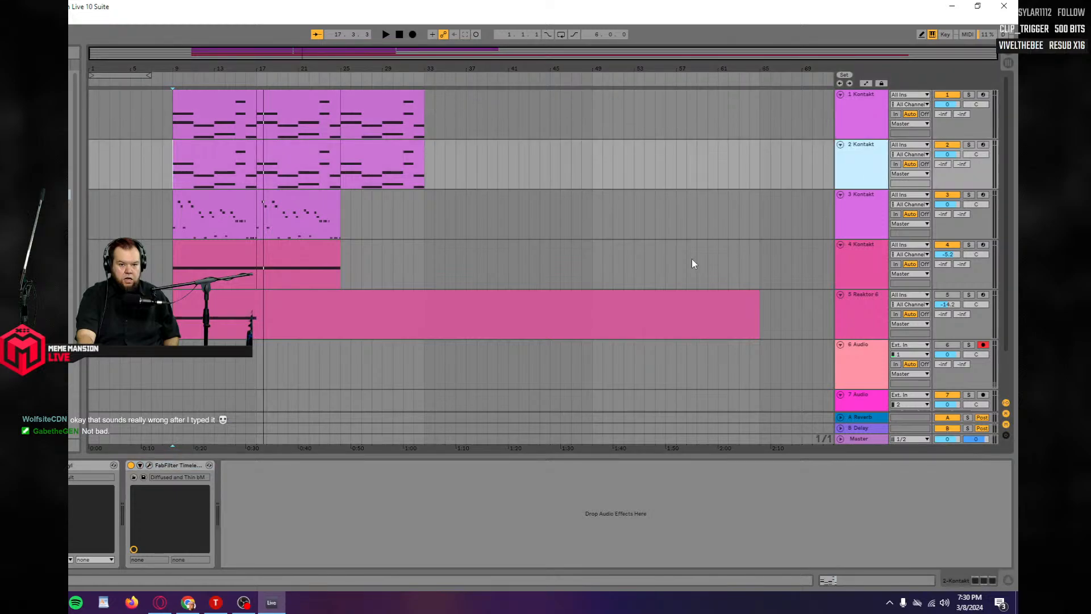
right_click(164, 465)
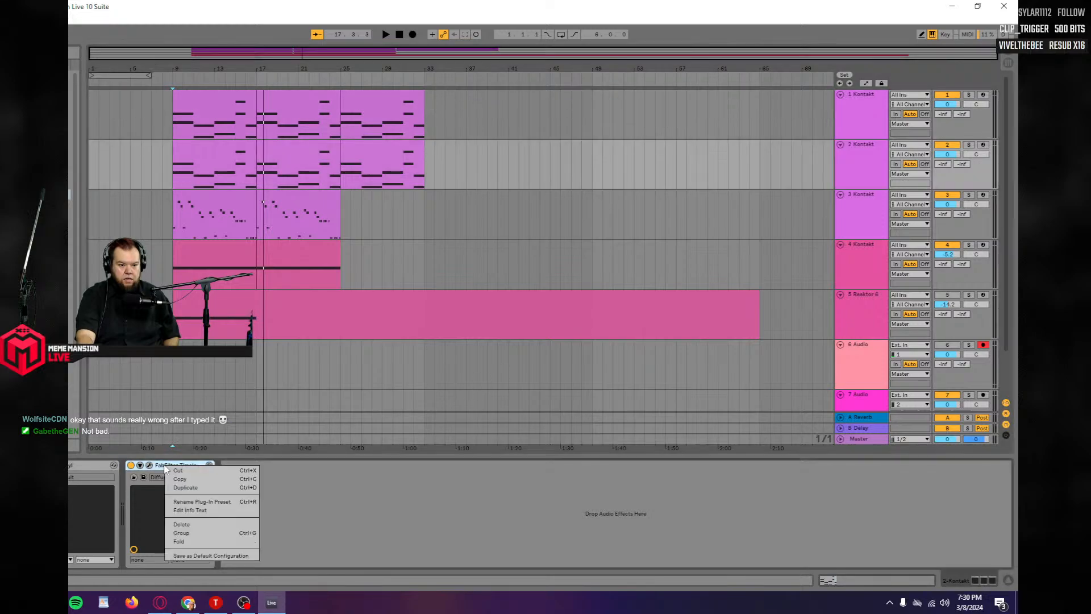
left_click(188, 526)
right_click(86, 467)
left_click(114, 525)
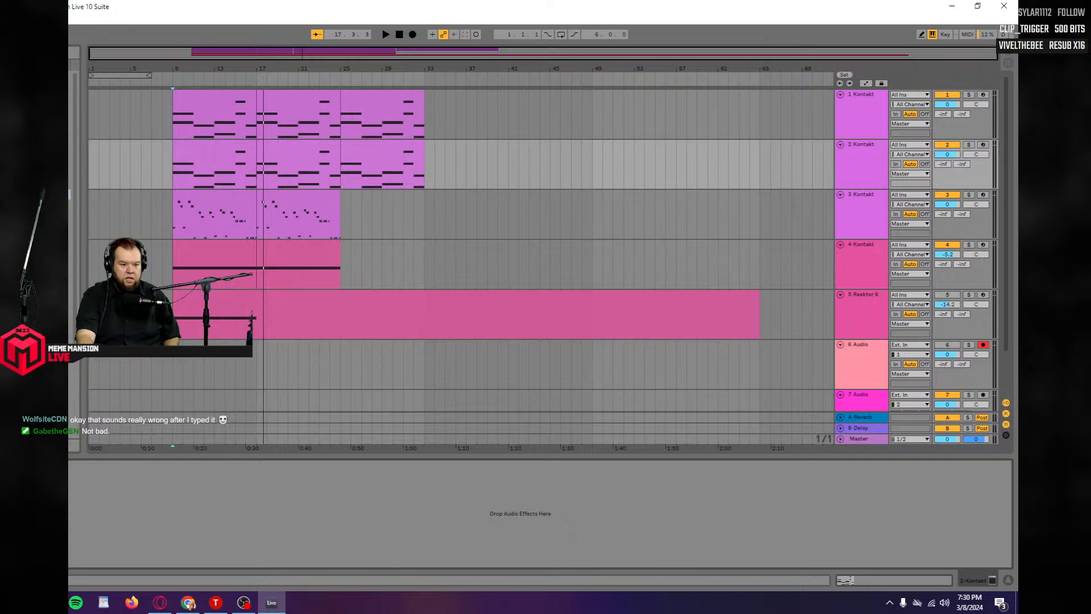
right_click(2, 464)
left_click(72, 514)
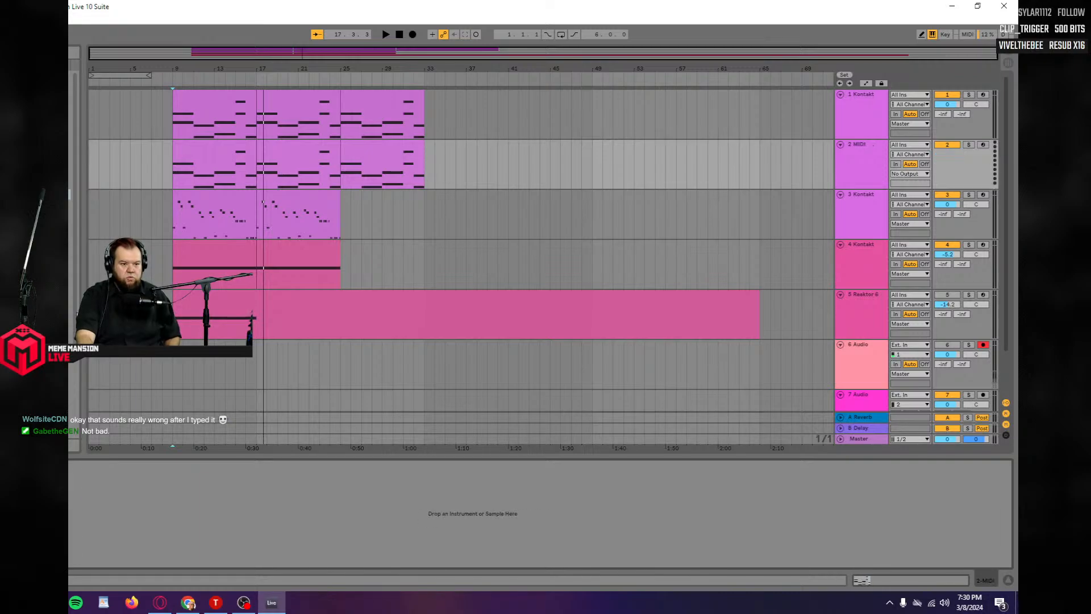
Load Reaktor 6 on the emptied second track with the 8 Steps sequencer ensemble and close its window.
left_click(74, 86)
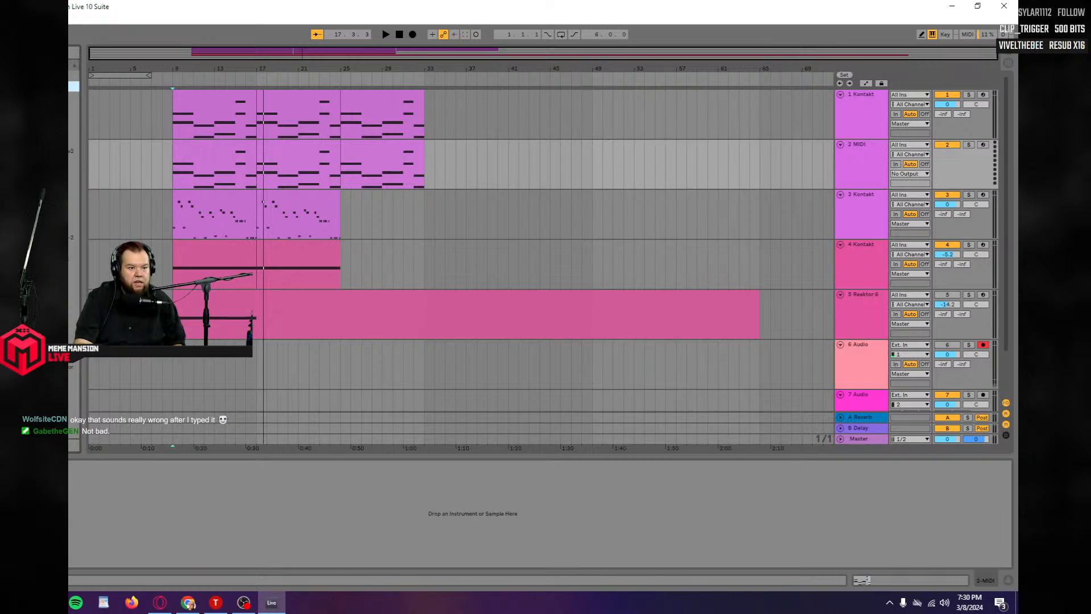
left_click(69, 119)
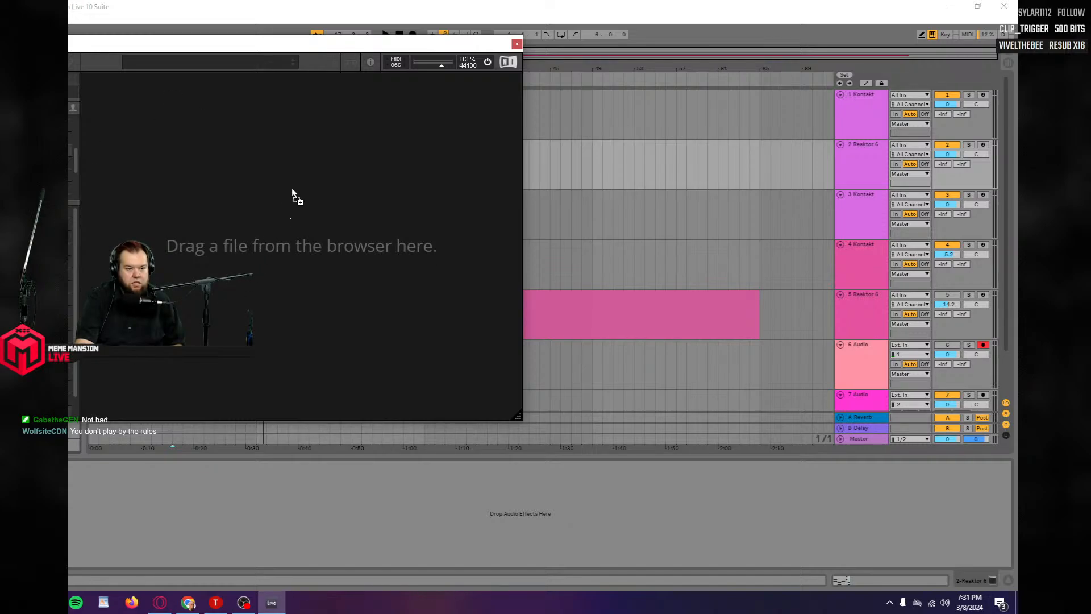
left_click_drag(291, 187, 289, 192)
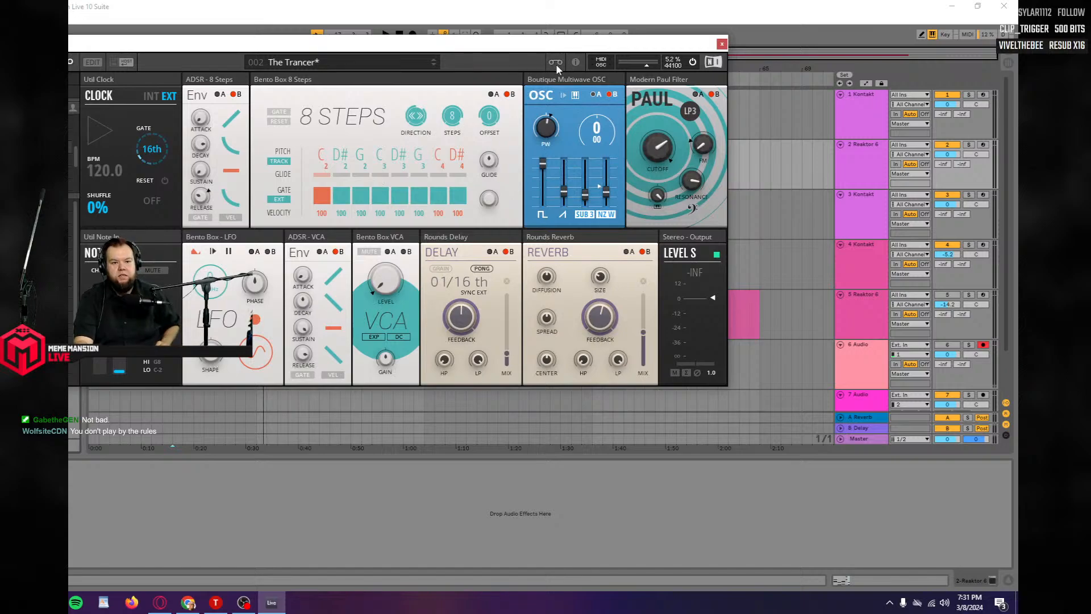
left_click(721, 44)
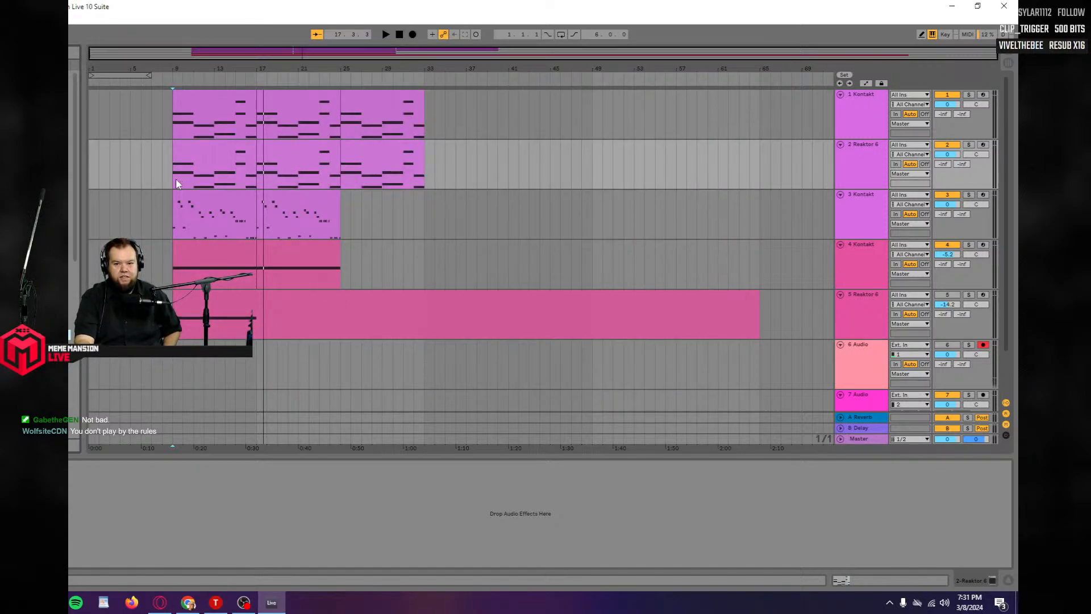
Play the arrangement from bar 9, solo the new Reaktor 6 track and reopen its instrument window.
key("space")
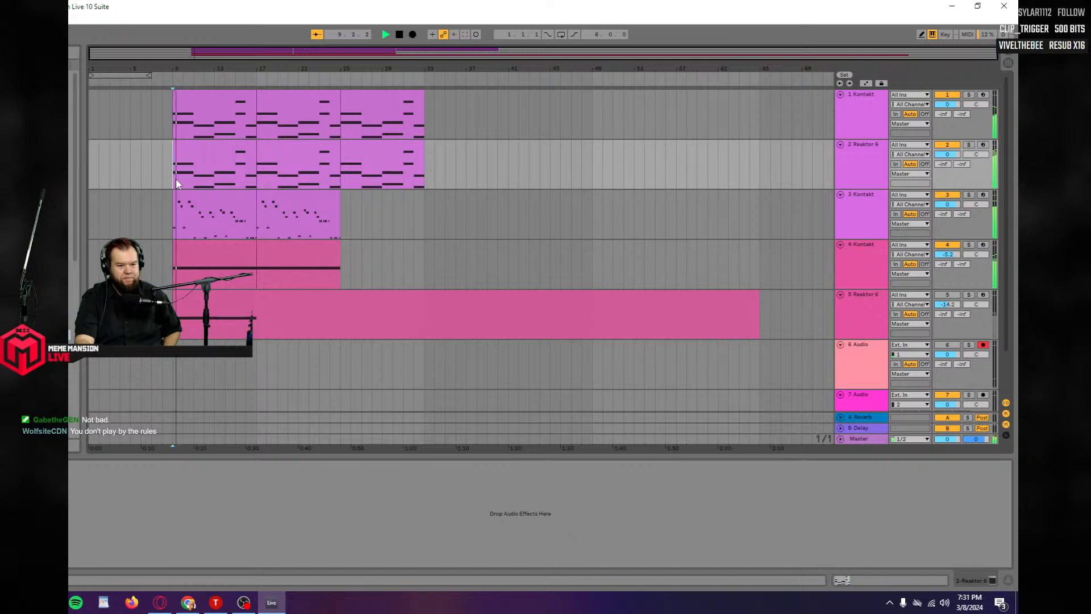
key("space")
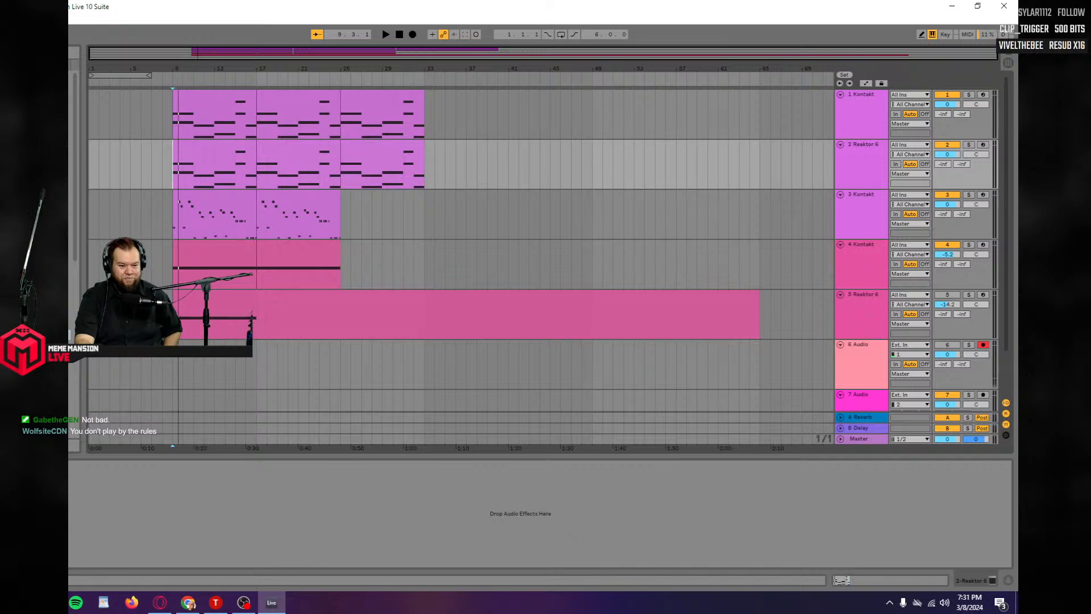
left_click(969, 145)
key("space")
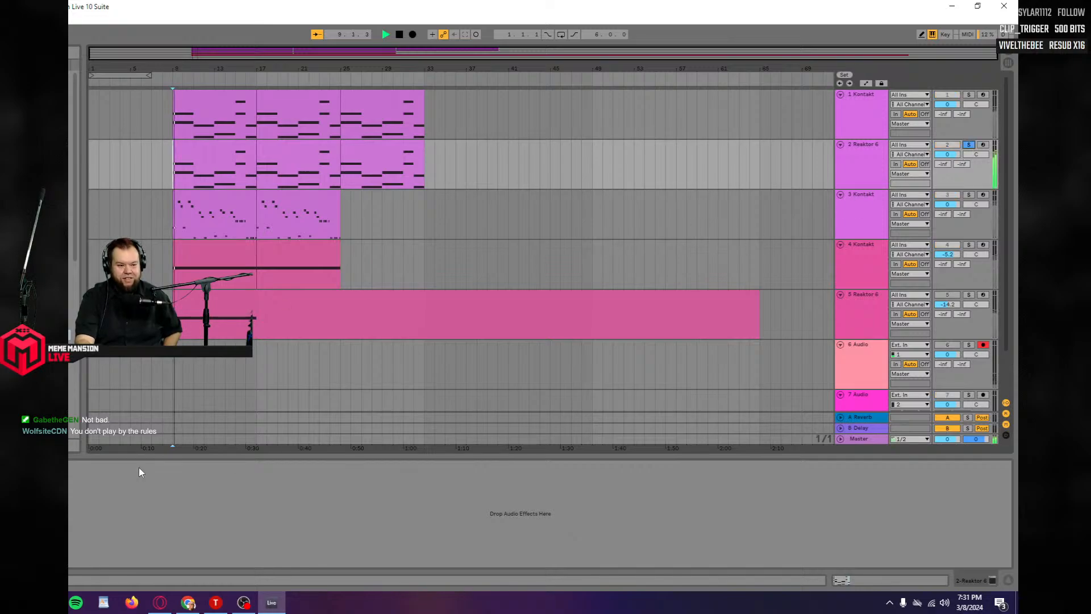
key("ctrl+alt+p")
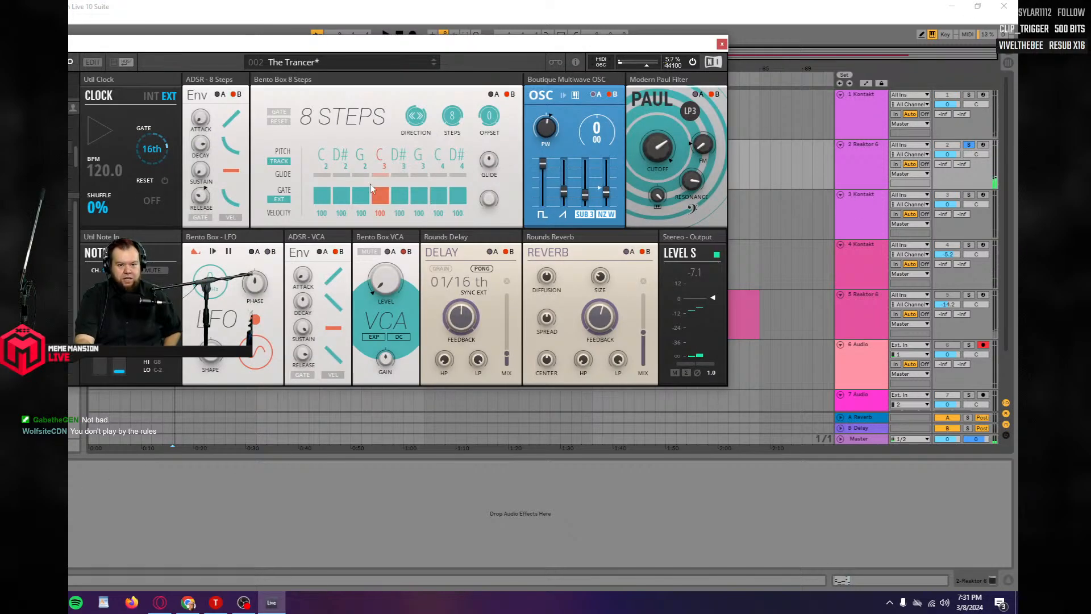
Audition the Reaktor snapshots from Flowers and The Mystic up to End Times, and lower the second track's volume to -7.4 dB.
left_click(434, 67)
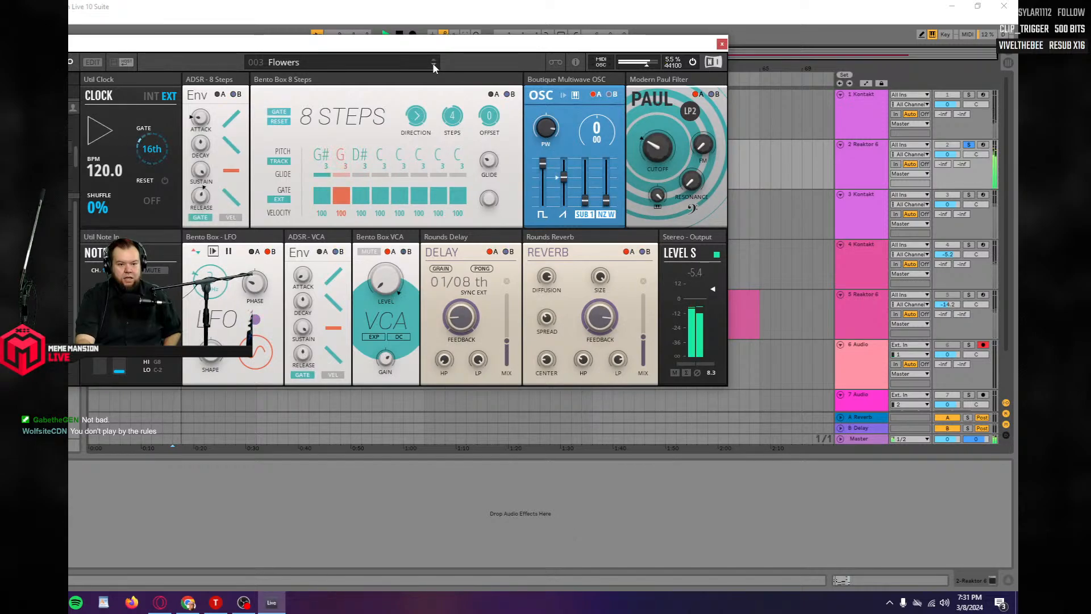
left_click(433, 66)
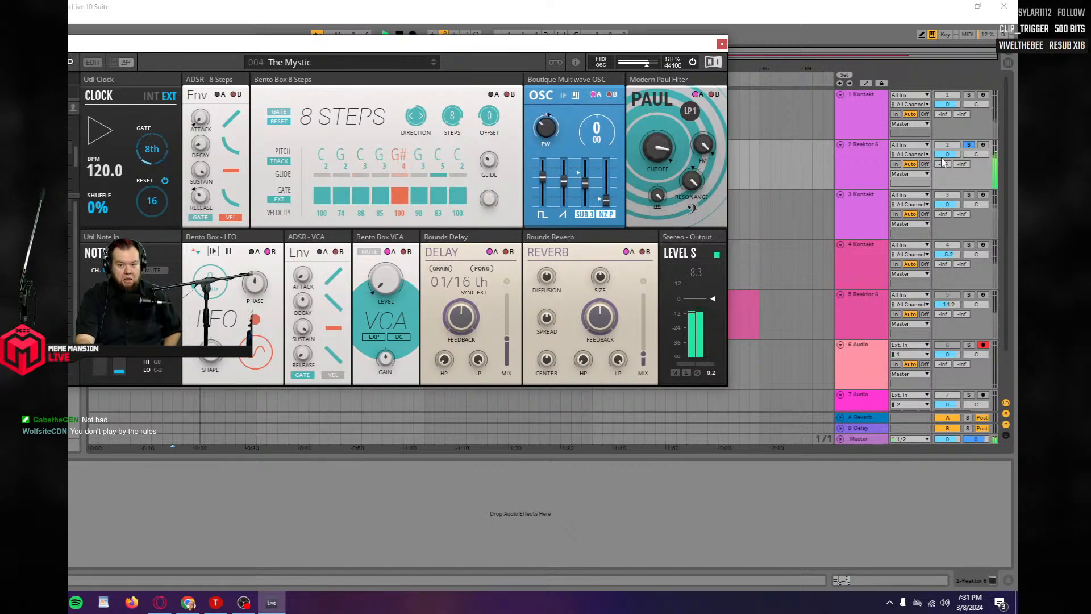
left_click_drag(945, 155, 945, 170)
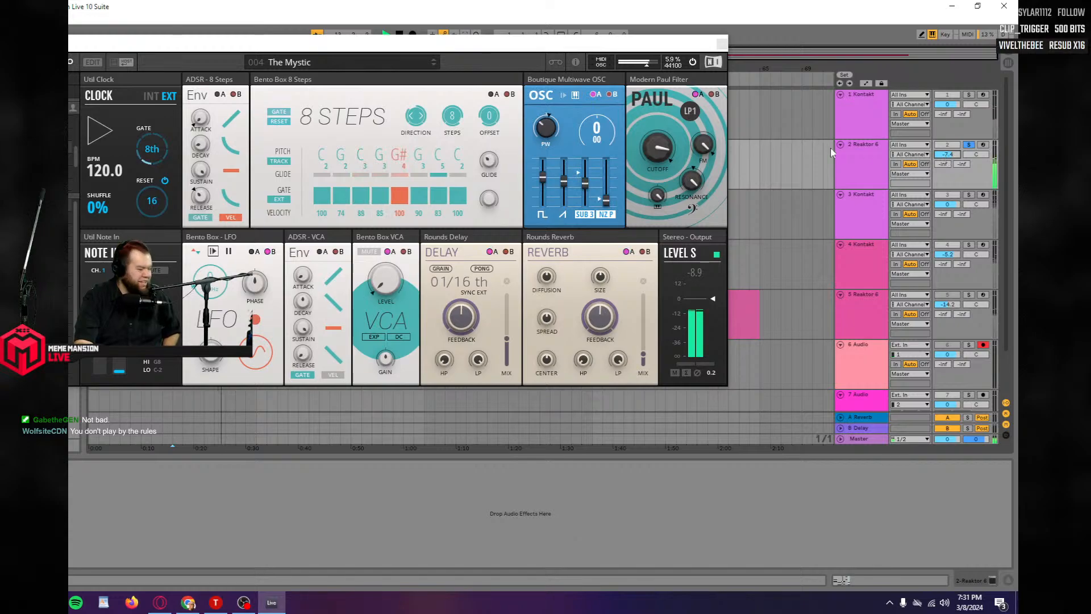
key("space")
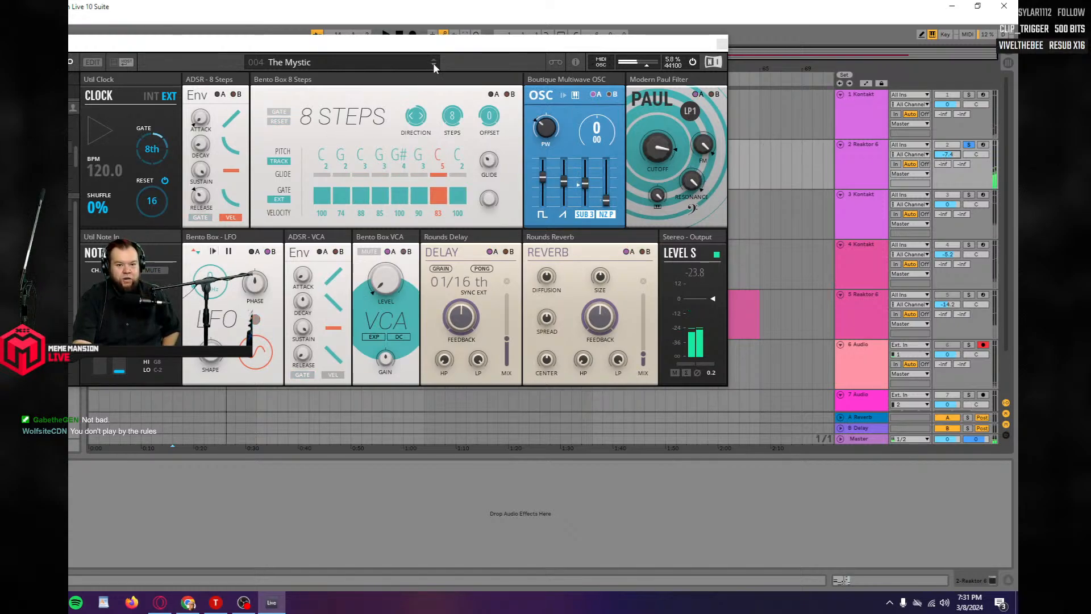
double_click(433, 64)
key("space")
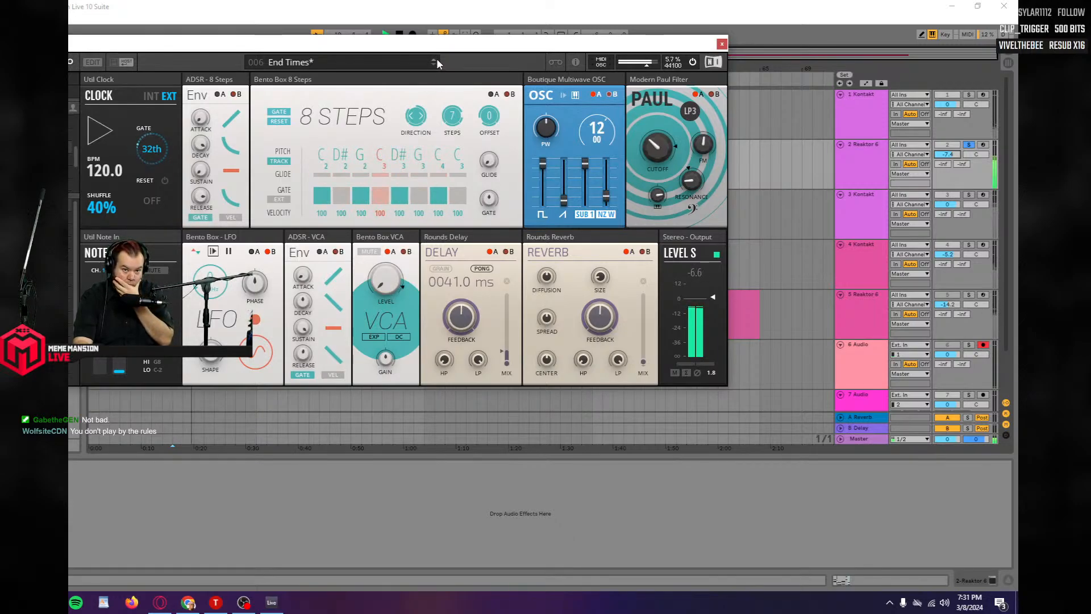
Open the Reaktor track's first chord clip in an enlarged note editor, stopping playback and closing the Reaktor window.
left_click_drag(438, 47, 528, 270)
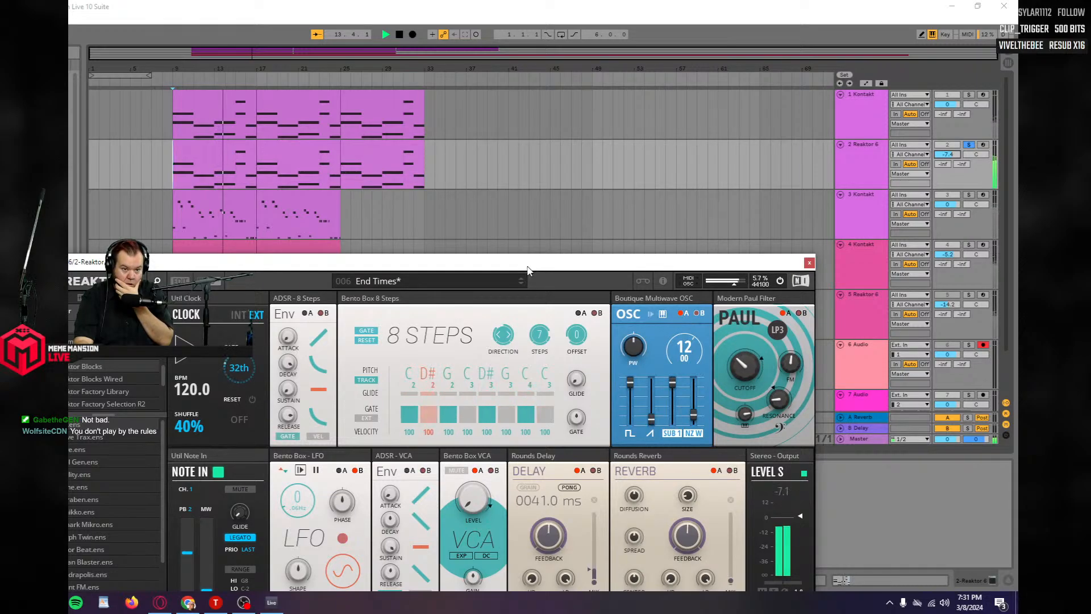
left_click(208, 159)
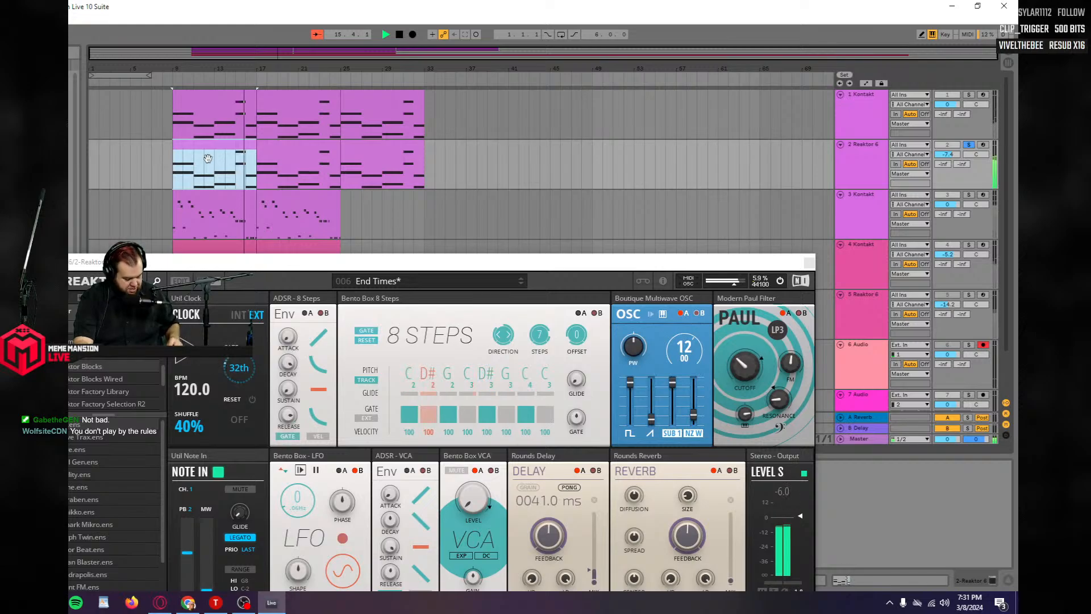
left_click_drag(652, 270, 303, 377)
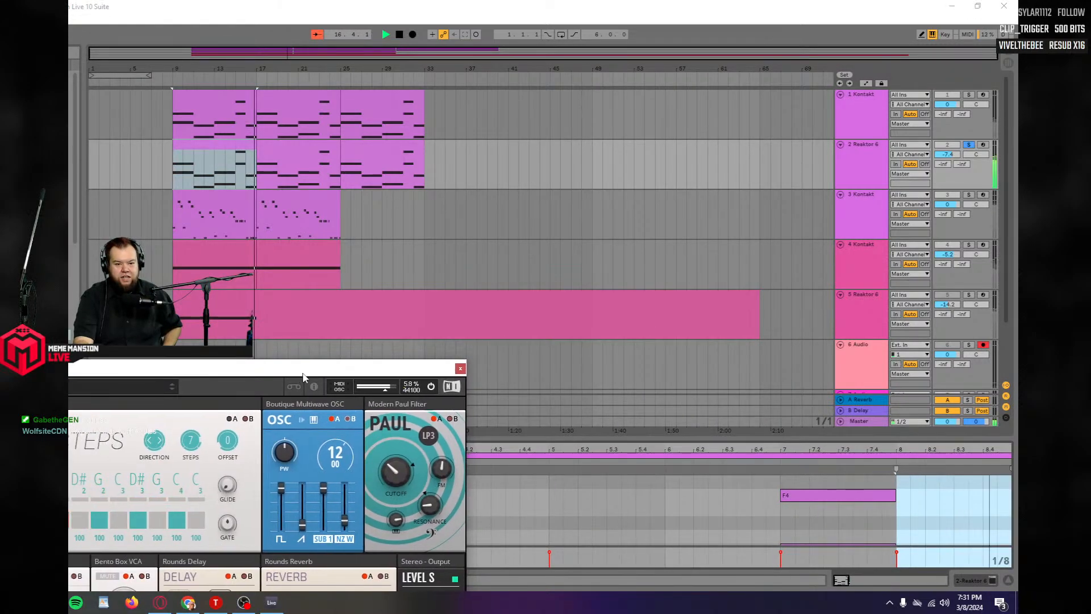
key("space")
left_click(460, 368)
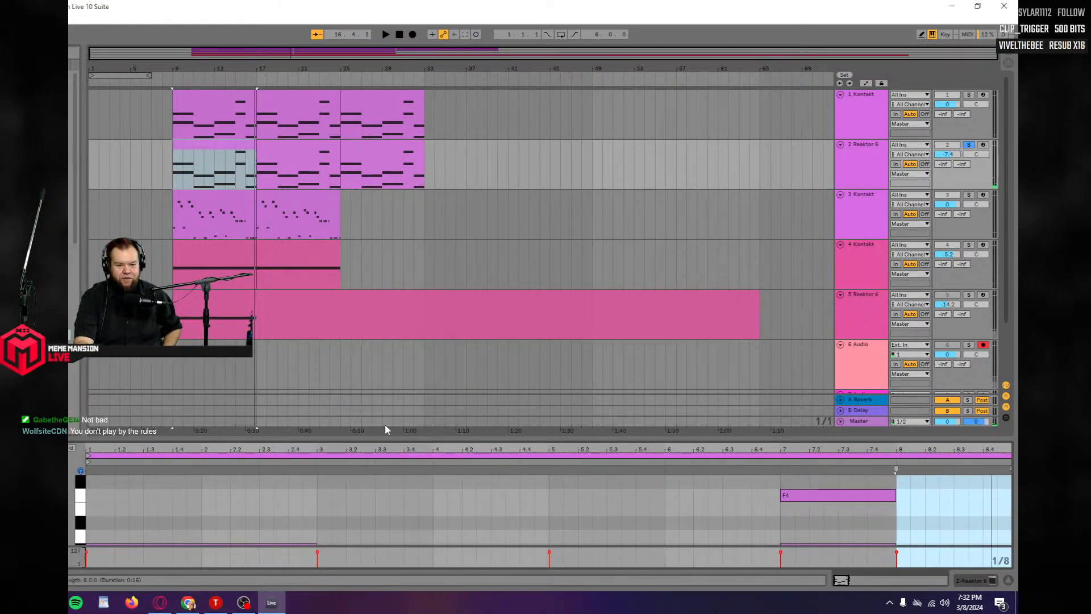
left_click_drag(379, 436, 379, 152)
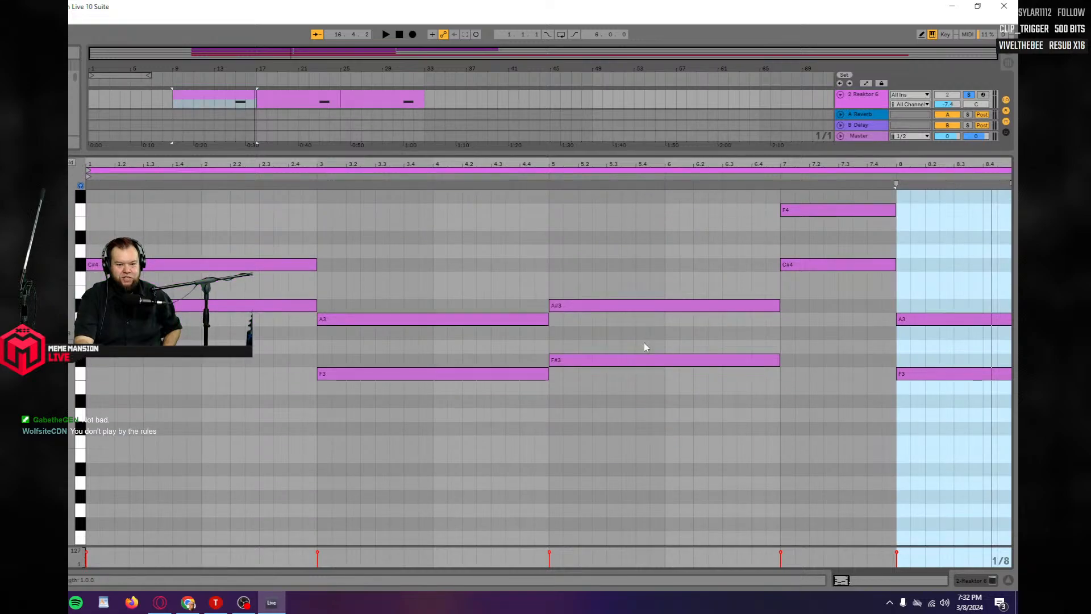
Delete every note in the clip except the opening A#3, and extend that note across all eight bars.
left_click_drag(961, 435, 366, 204)
key("Delete")
left_click(164, 267)
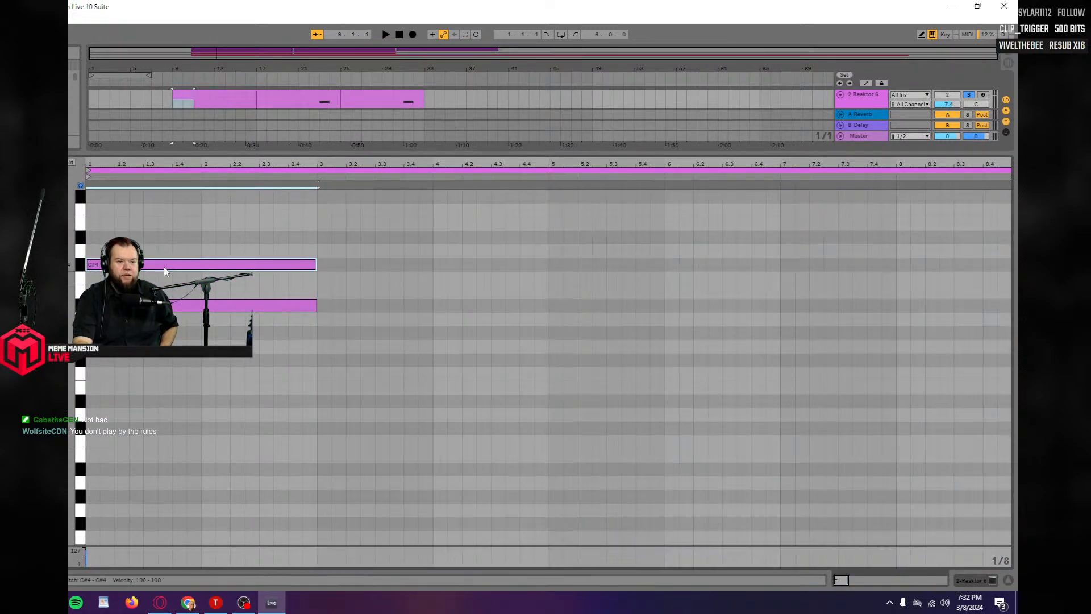
key("Delete")
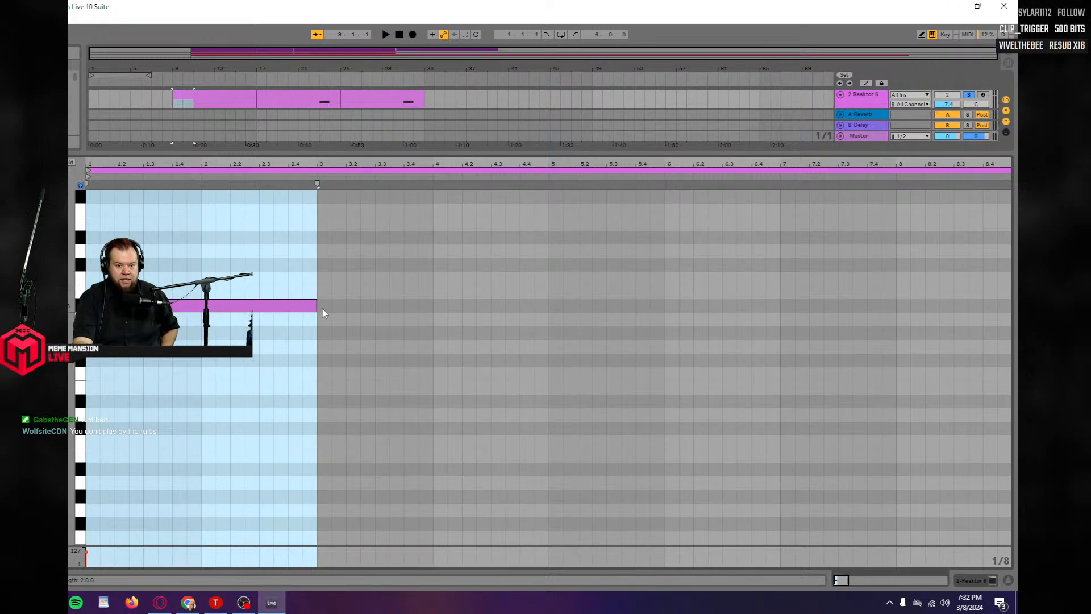
left_click_drag(316, 305, 1011, 305)
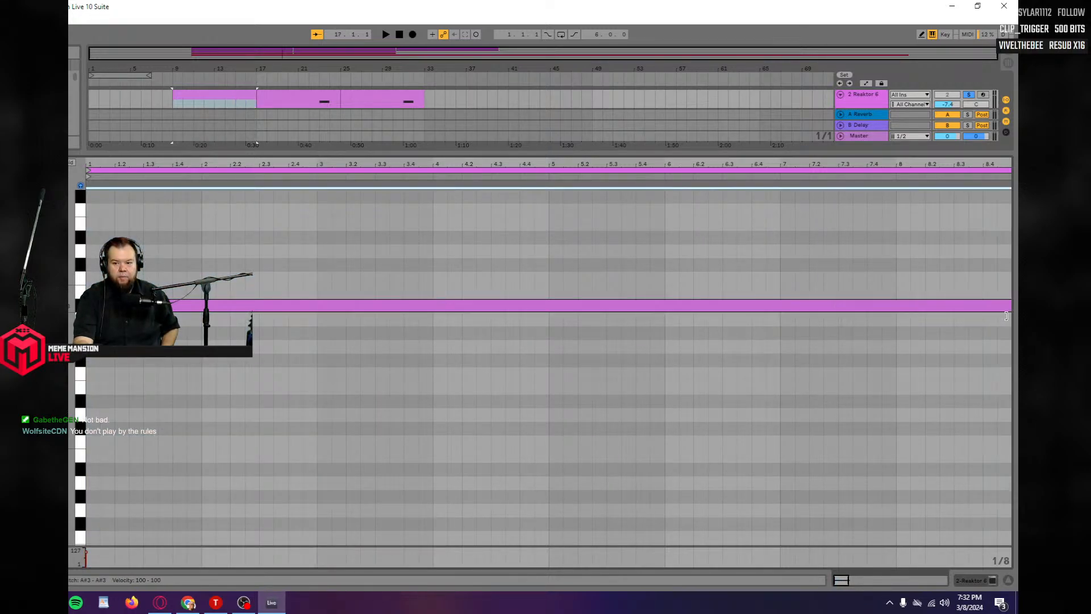
Enlarge the arrangement area again and play from bar 9, ending the Reaktor track's solo to hear all tracks together.
left_click_drag(415, 154, 420, 390)
key("space")
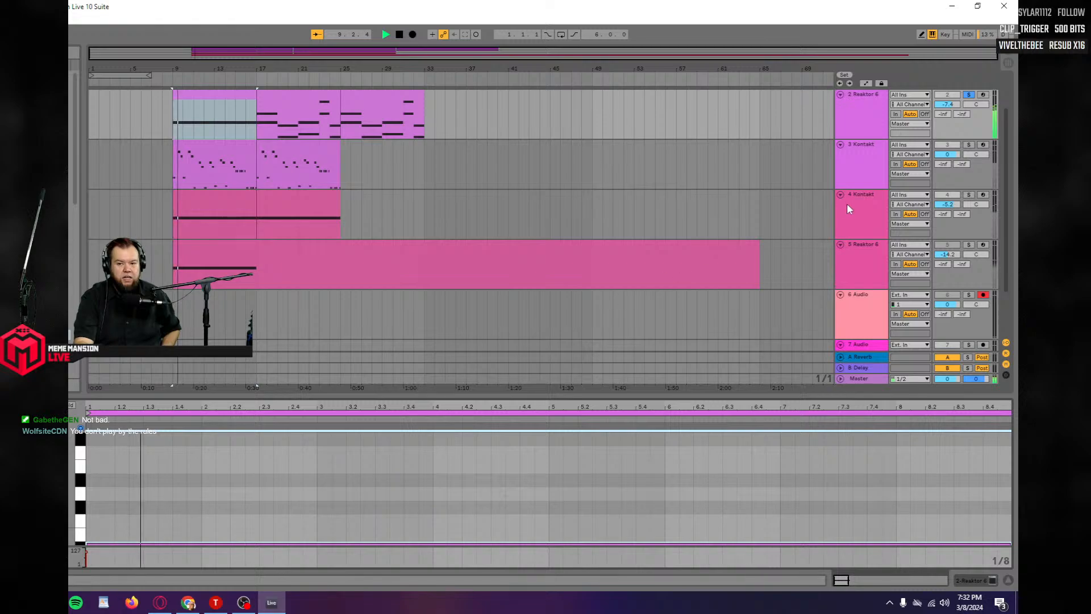
key("space")
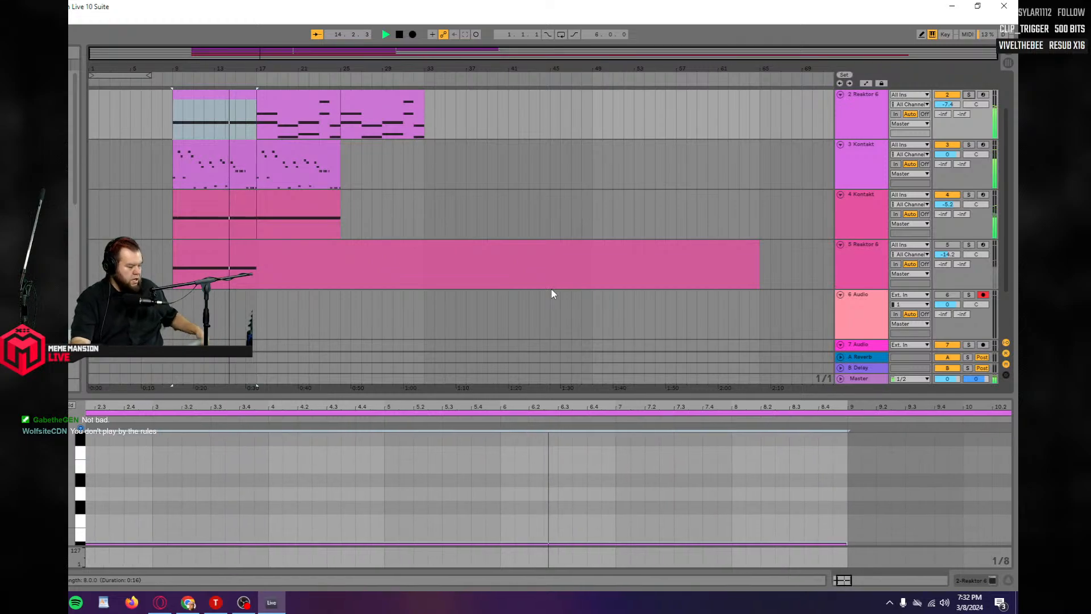
Delete the old chord clips at bars 17 and 25 from the Reaktor track.
left_click(291, 111)
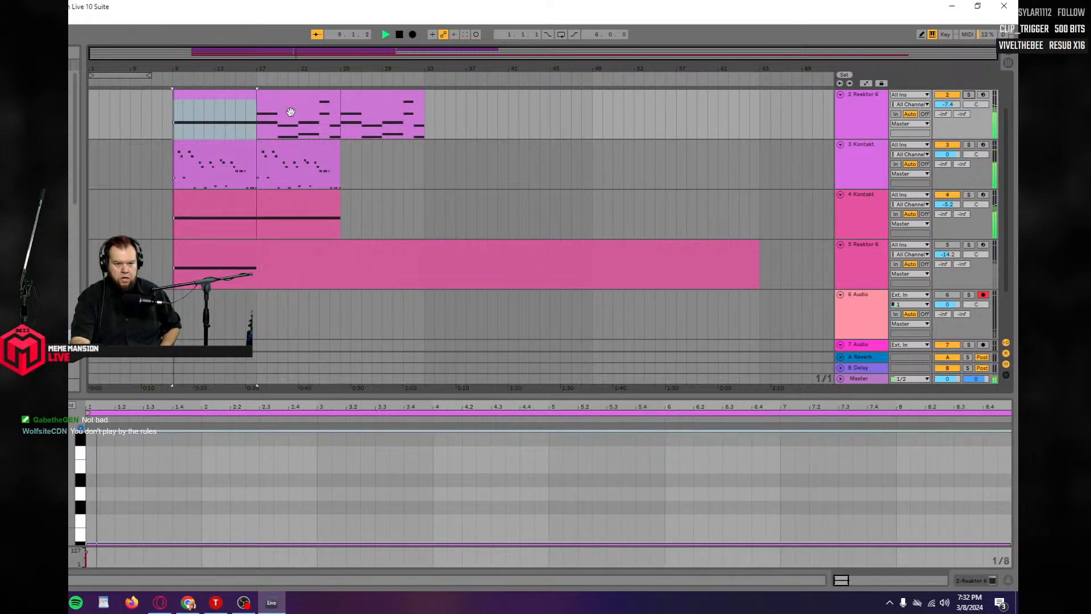
key("Delete")
left_click(364, 109)
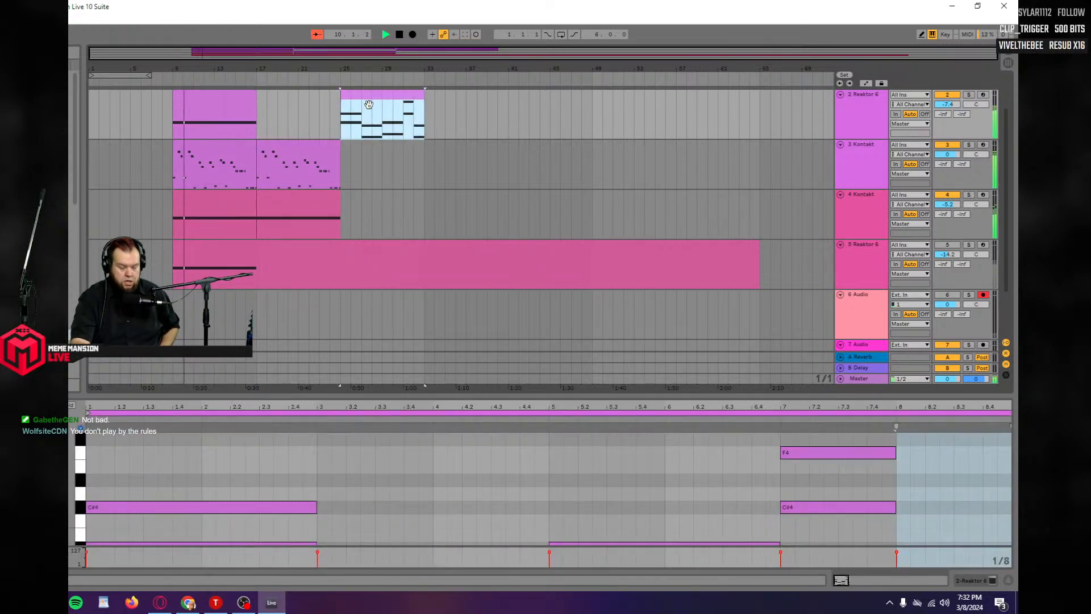
key("Delete")
Duplicate the sustained A#3 clip to bar 17 and set the Reaktor track's volume to -4.7 dB.
left_click(186, 125)
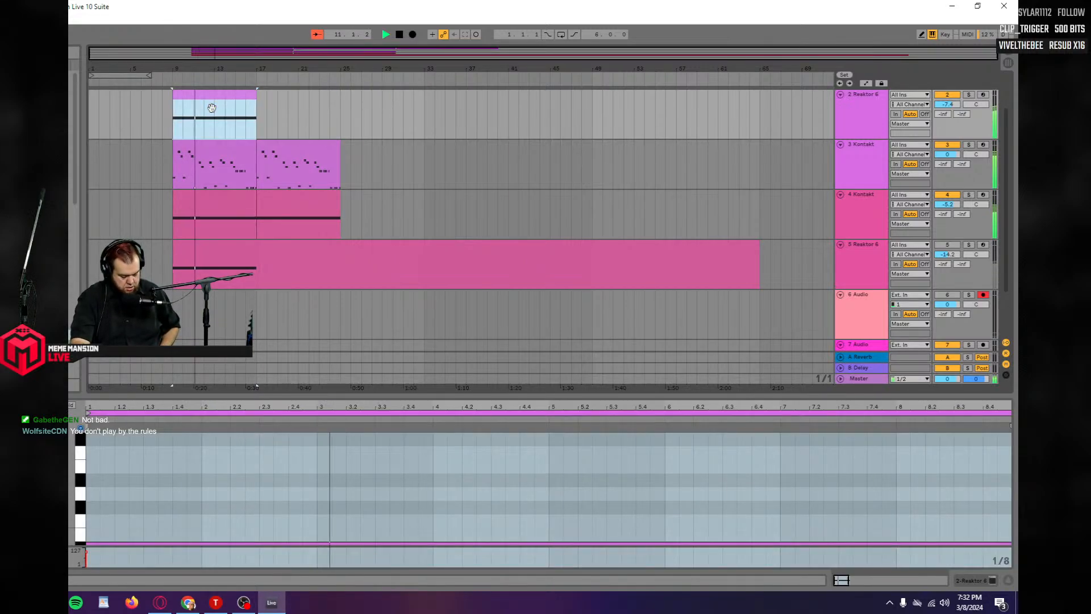
key("ctrl+d")
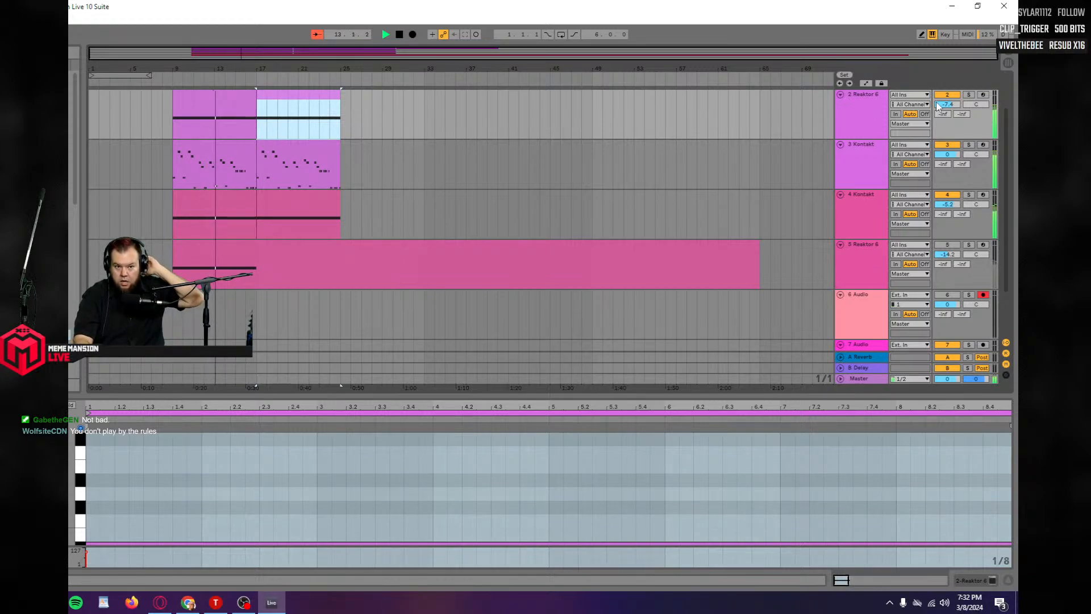
left_click_drag(948, 106, 948, 116)
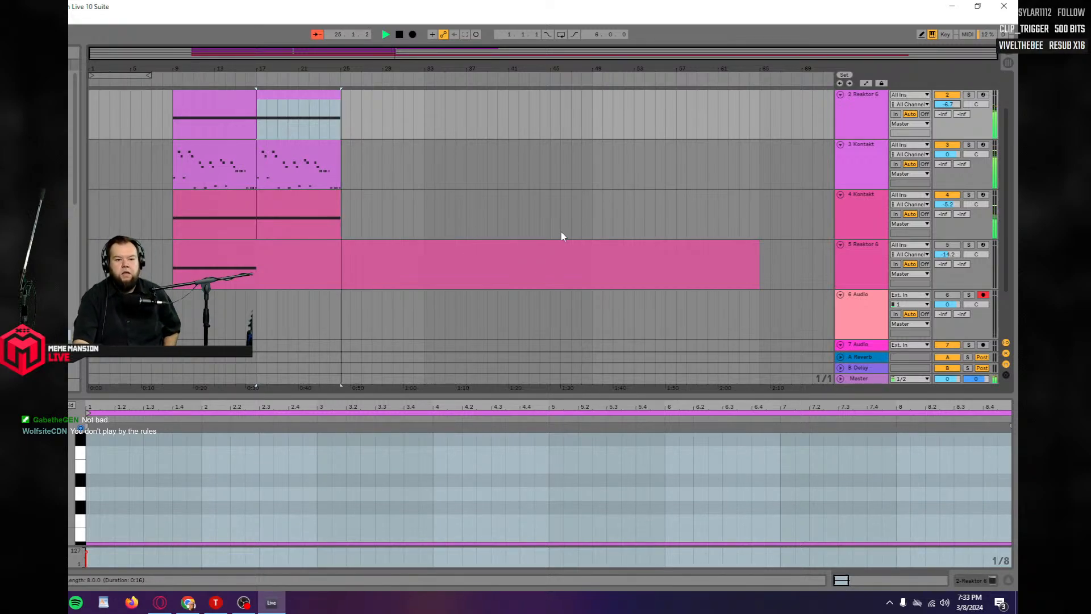
Trim the track 5 Reaktor clip to end at bar 25, and copy track 2's sustained Reaktor clip from bar 9 to bar 1.
left_click_drag(755, 259, 340, 277)
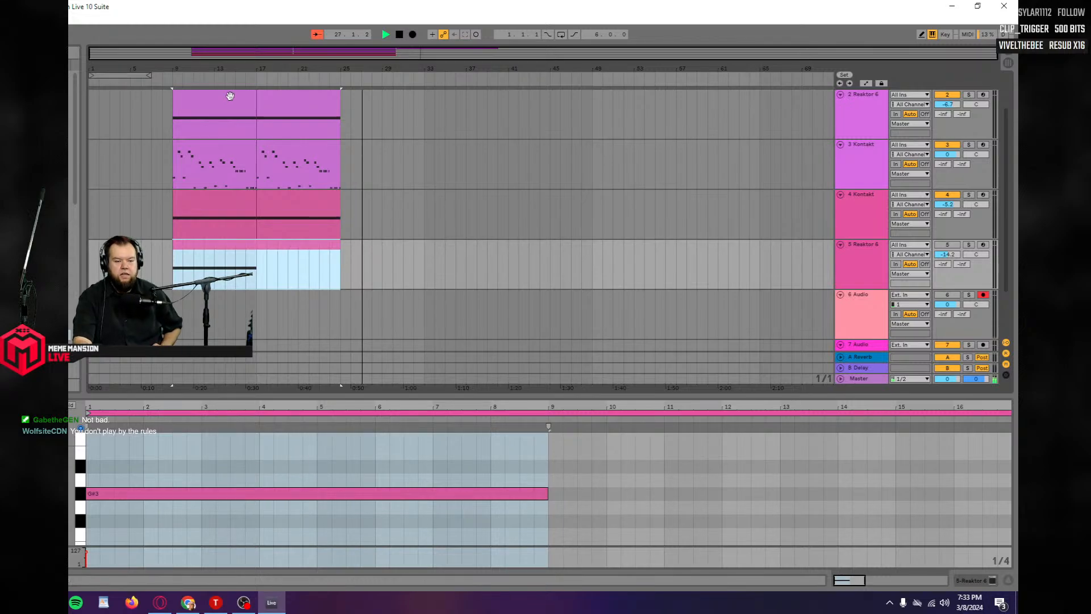
left_click(197, 108)
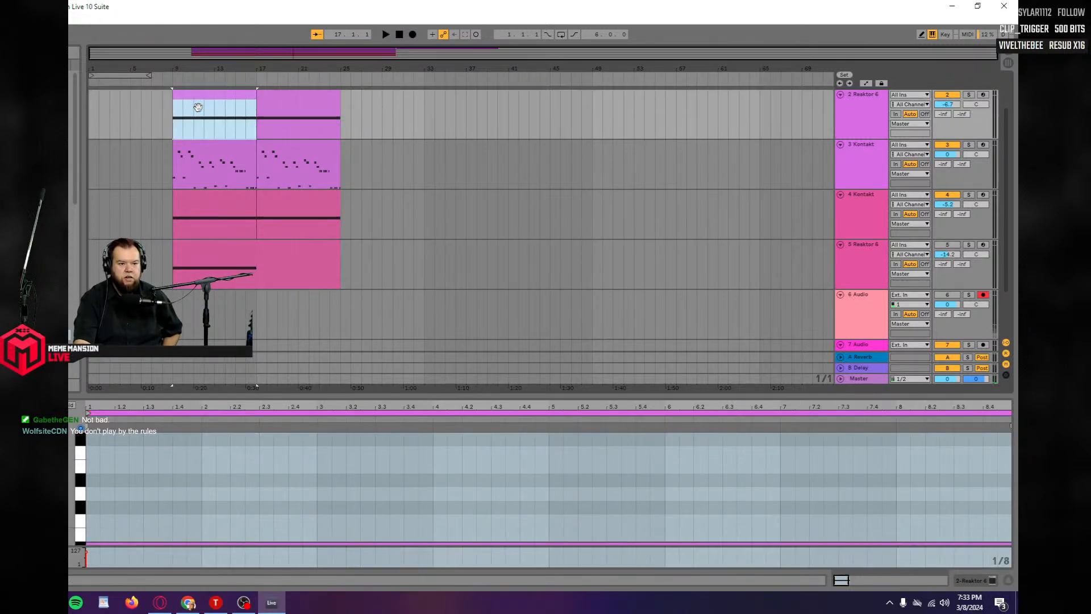
left_click(91, 125)
key("ctrl+v")
Play the arrangement from bar 1 past bar 9 to hear the sustained Reaktor intro lead into the other tracks.
left_click(98, 128)
key("space")
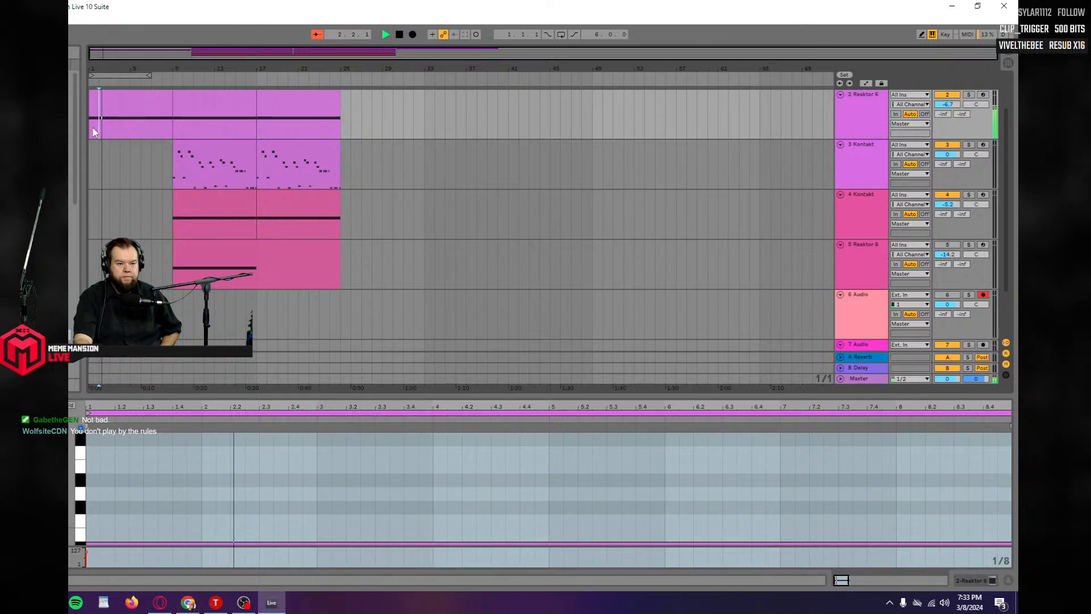
left_click(93, 128)
key("space")
key("space")
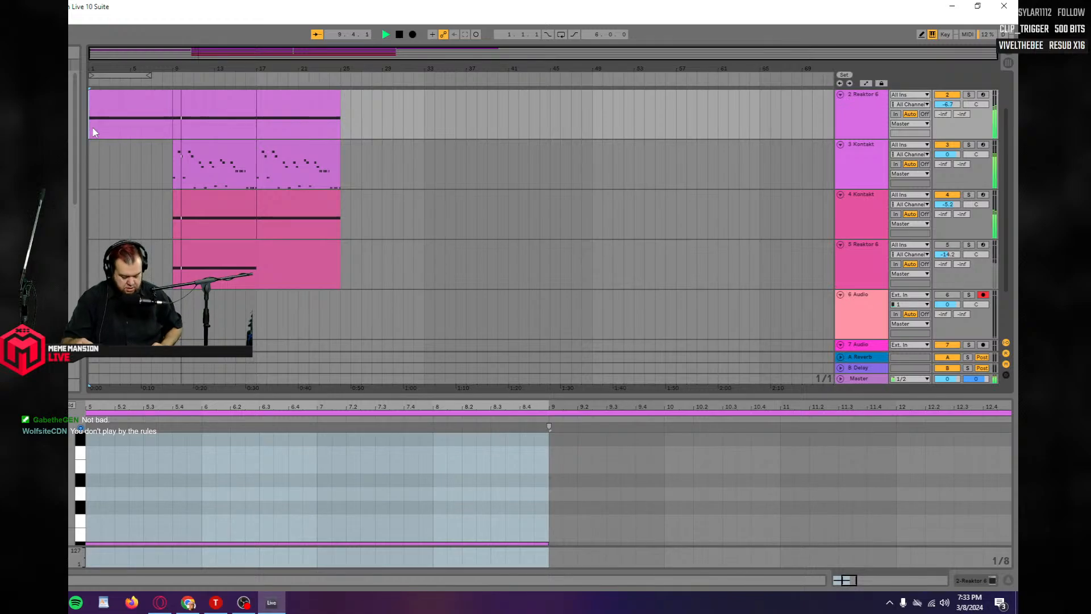
key("space")
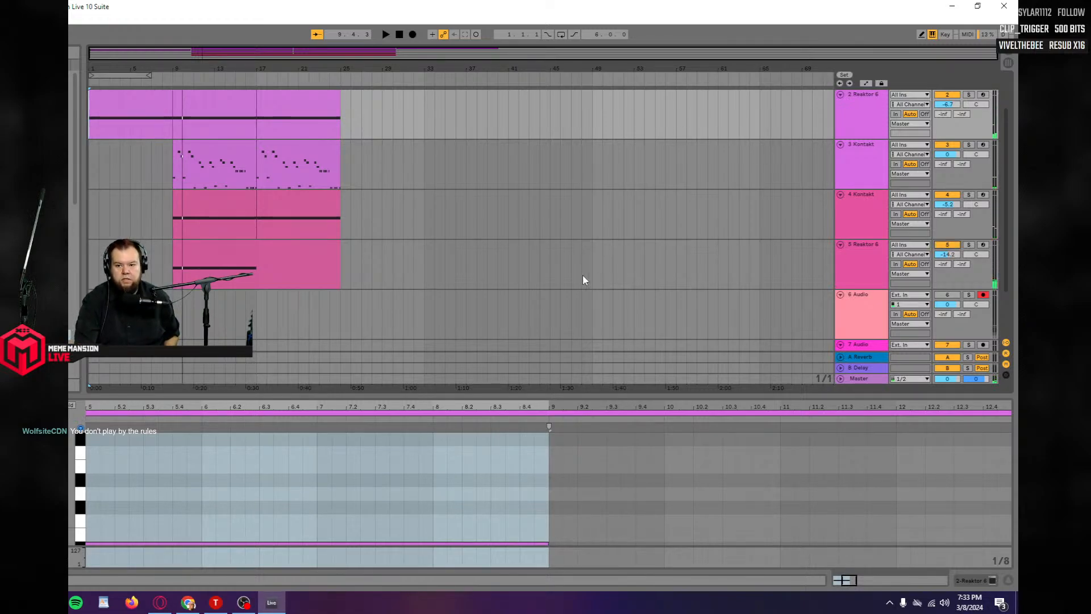
Move the track 5 Reaktor clip to start at bar 1, and set that track's volume to -13.2 dB while playing from the beginning.
left_click_drag(263, 261, 152, 260)
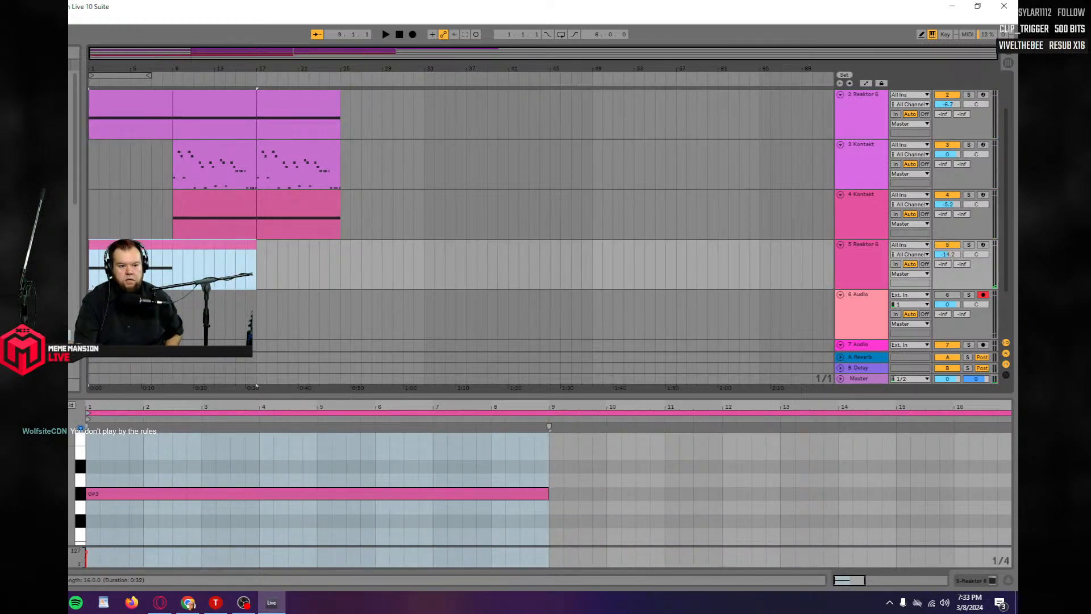
left_click(91, 284)
key("space")
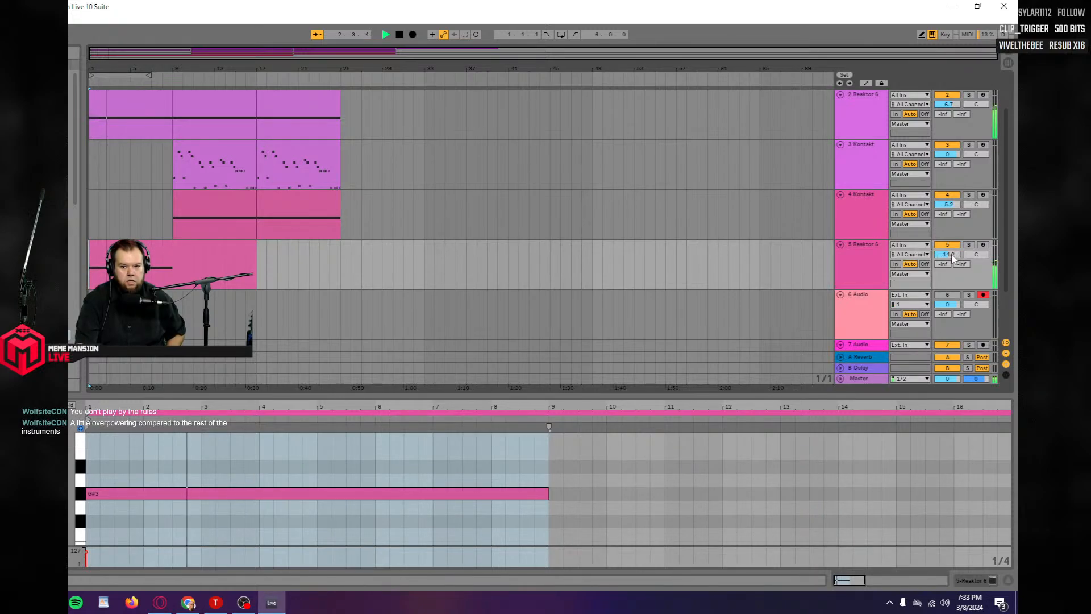
scroll(953, 257, "up", 1)
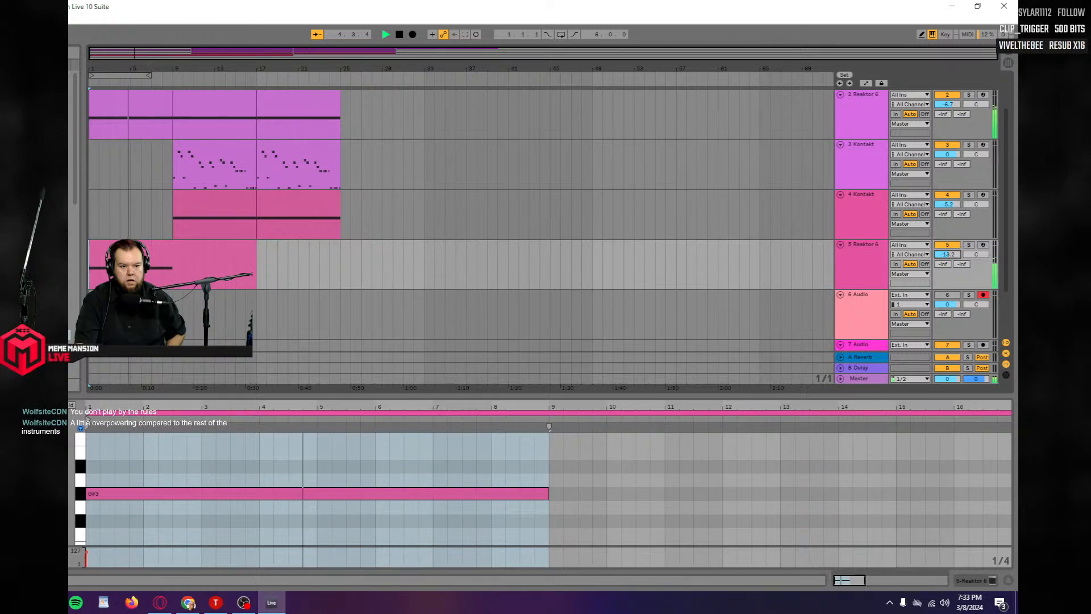
Move the track 5 Reaktor clip back to bar 9 and play the arrangement from there.
left_click_drag(124, 244, 179, 276)
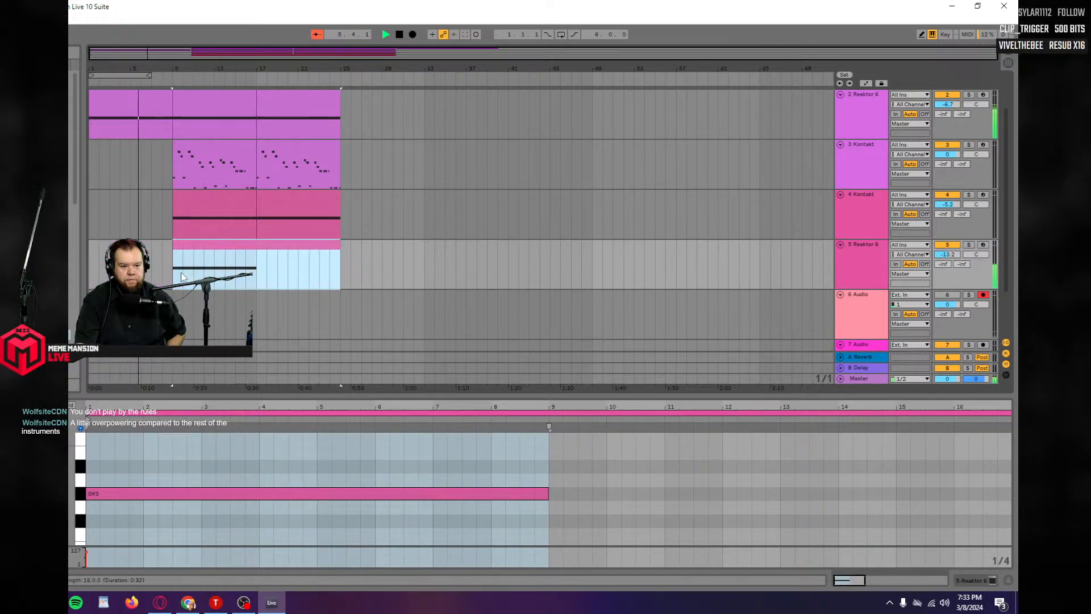
key("space")
key("space")
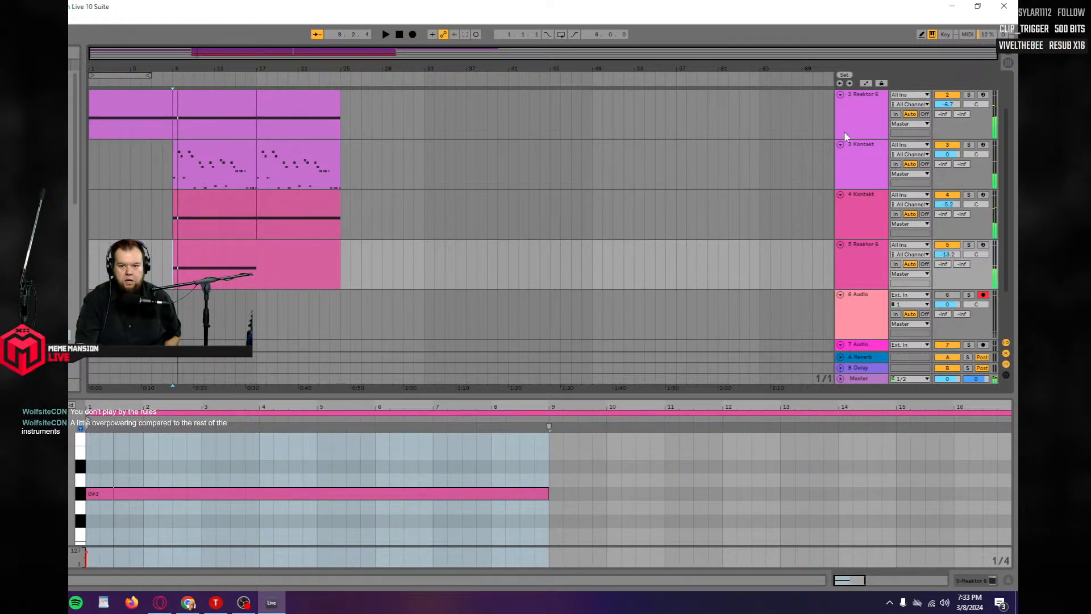
Set track 2's Reaktor volume to -7.7 dB and return the playback start to bar 1.
left_click(846, 124)
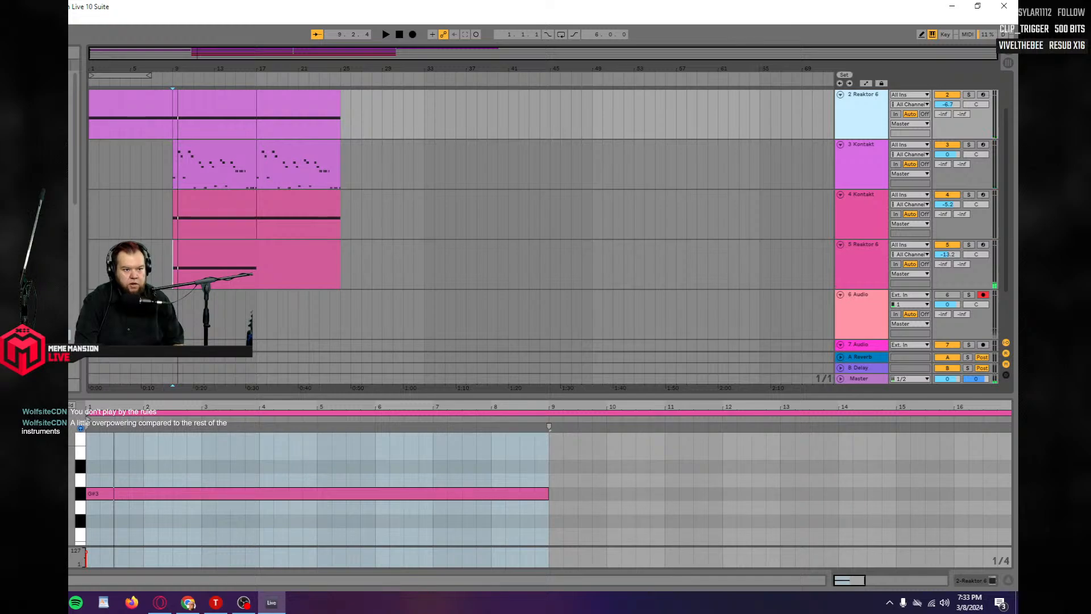
left_click(69, 118)
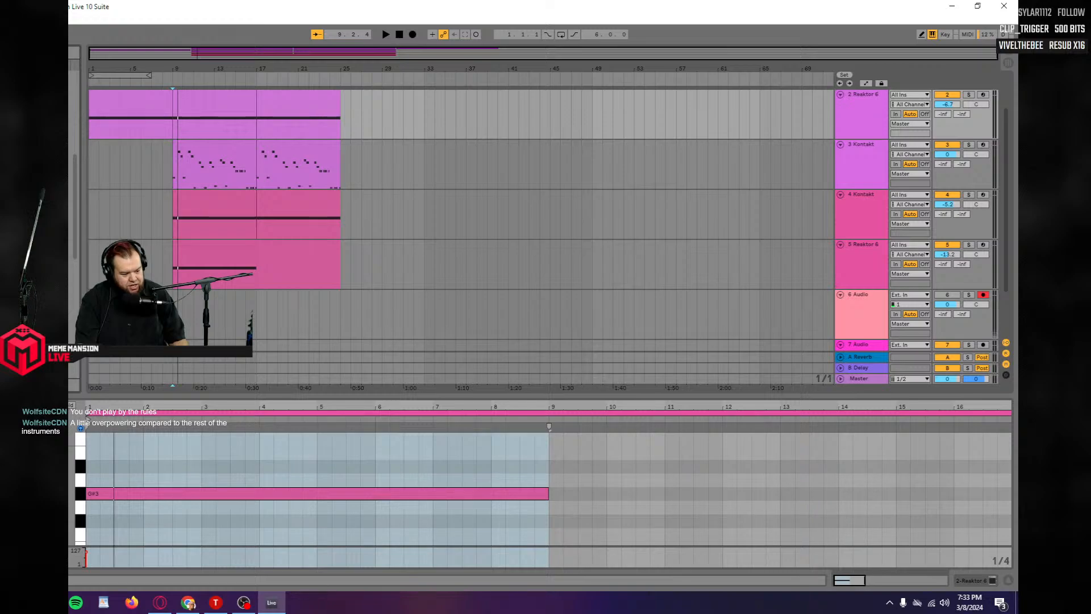
left_click(946, 106)
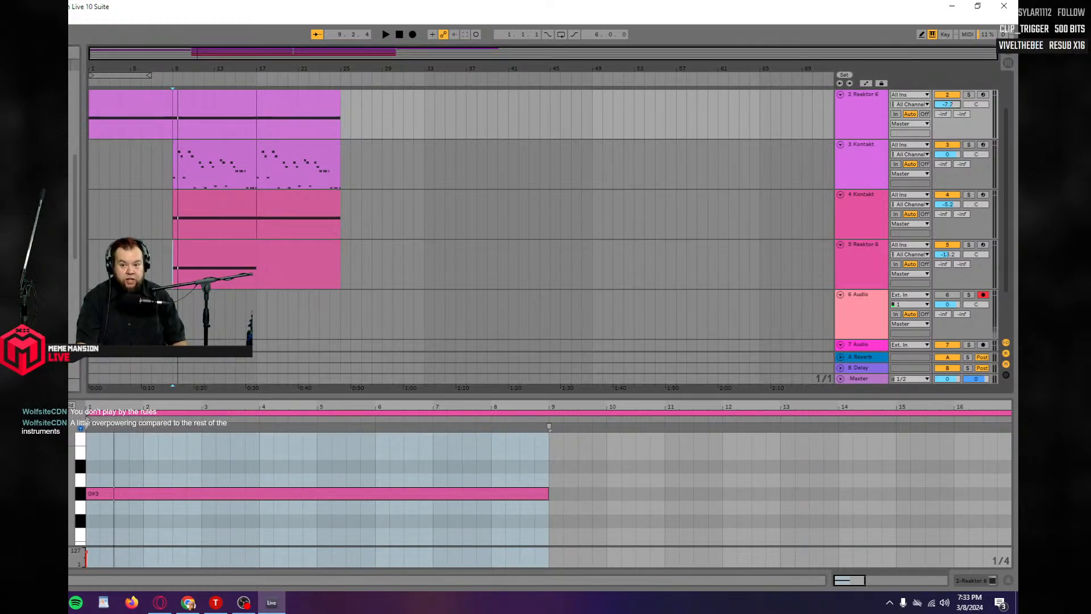
left_click(93, 130)
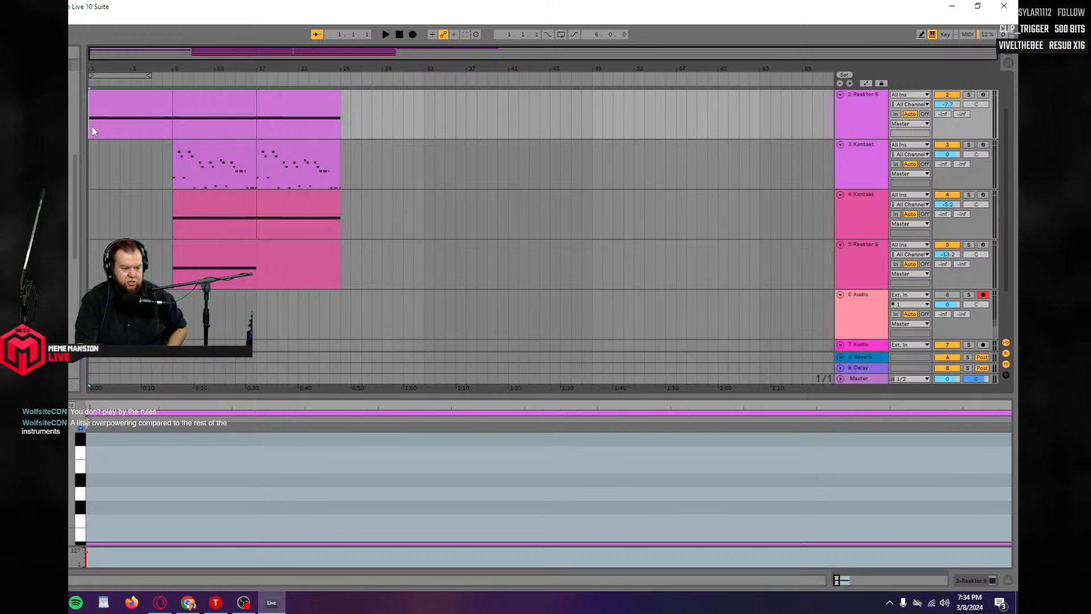
Play the arrangement and lower the 2 Reaktor 6 track volume to -14.1 dB.
key("space")
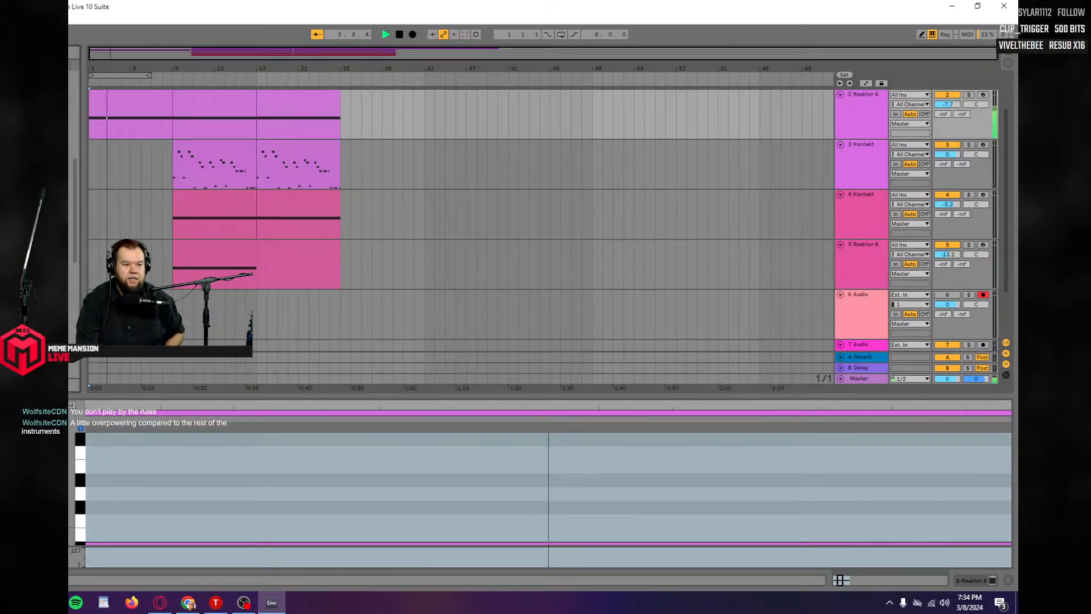
left_click_drag(951, 104, 951, 115)
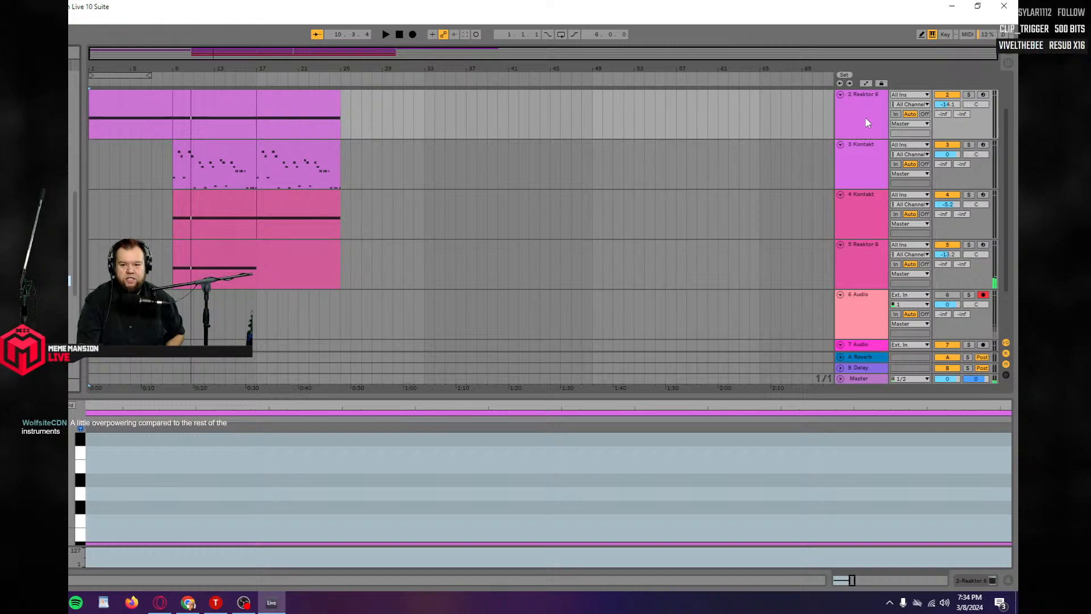
Add VocalSynth 2 to the 2 Reaktor 6 track, audition it and load the By Myself preset.
key("space")
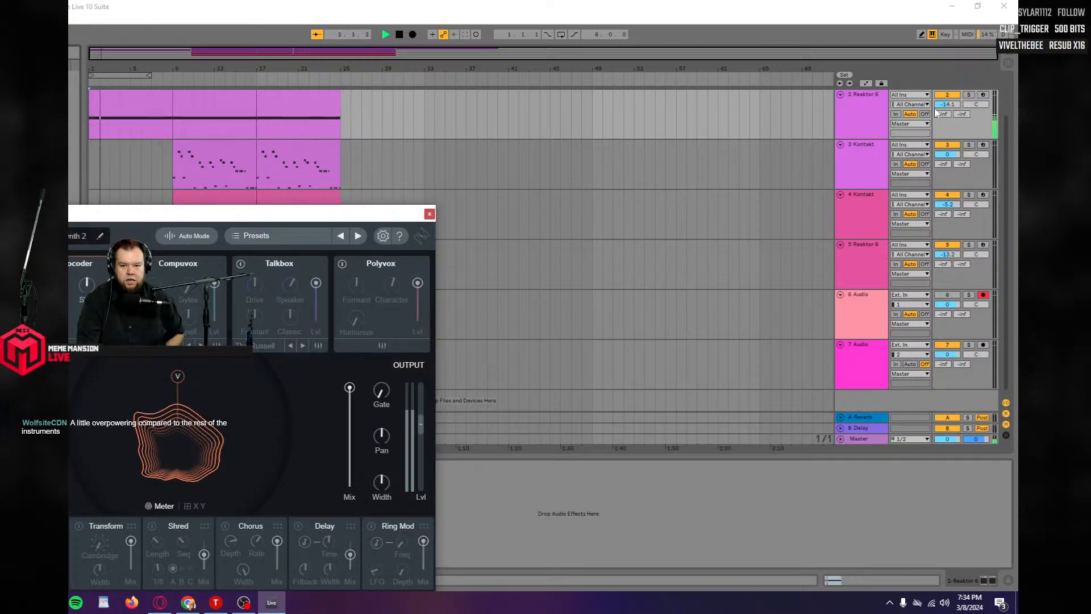
left_click_drag(275, 213, 472, 145)
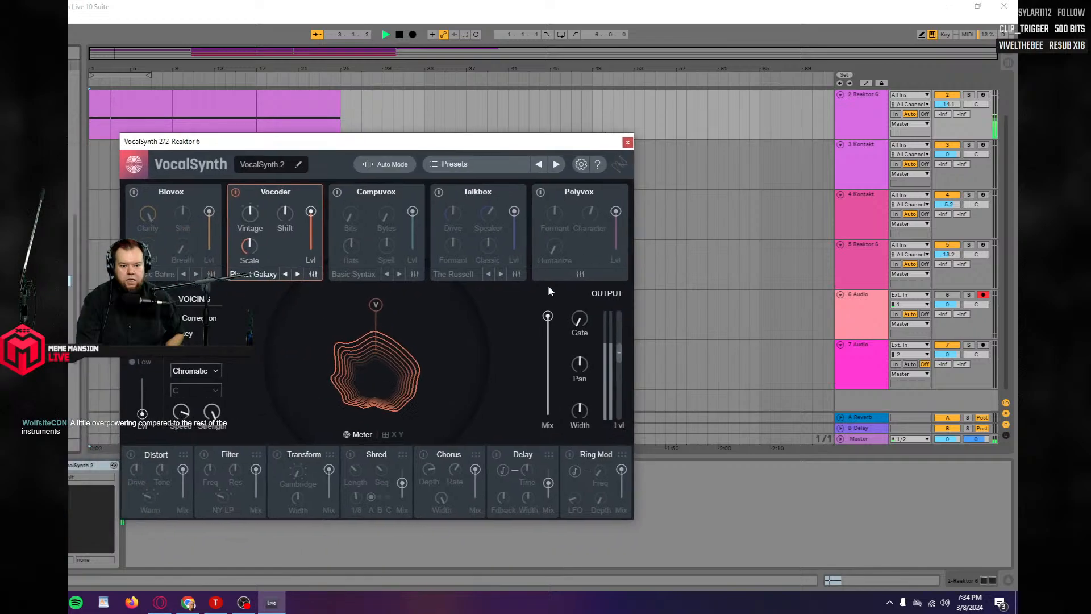
left_click_drag(548, 316, 547, 343)
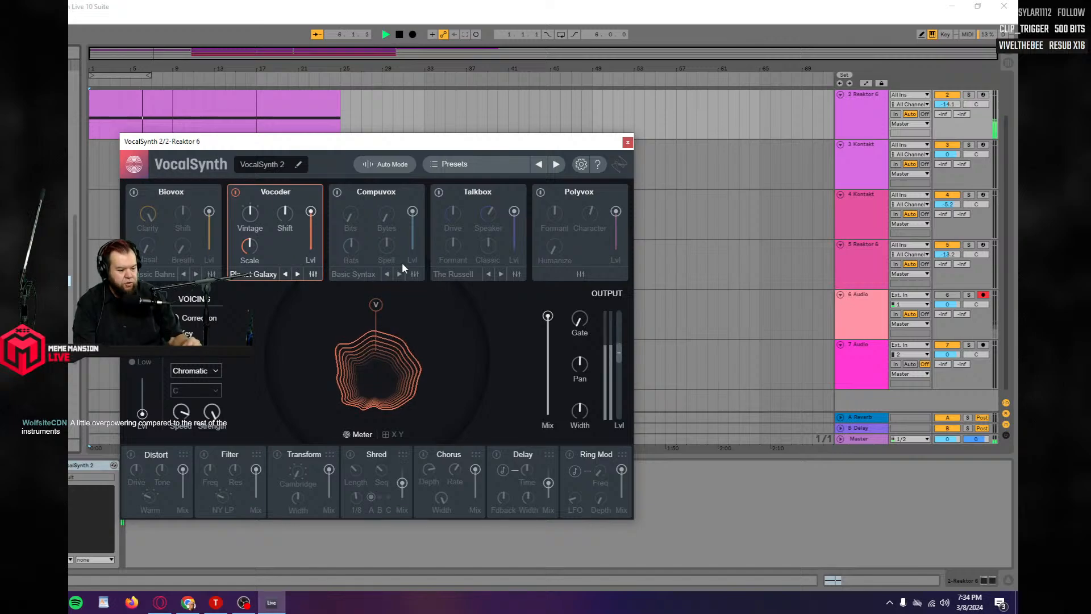
key("space")
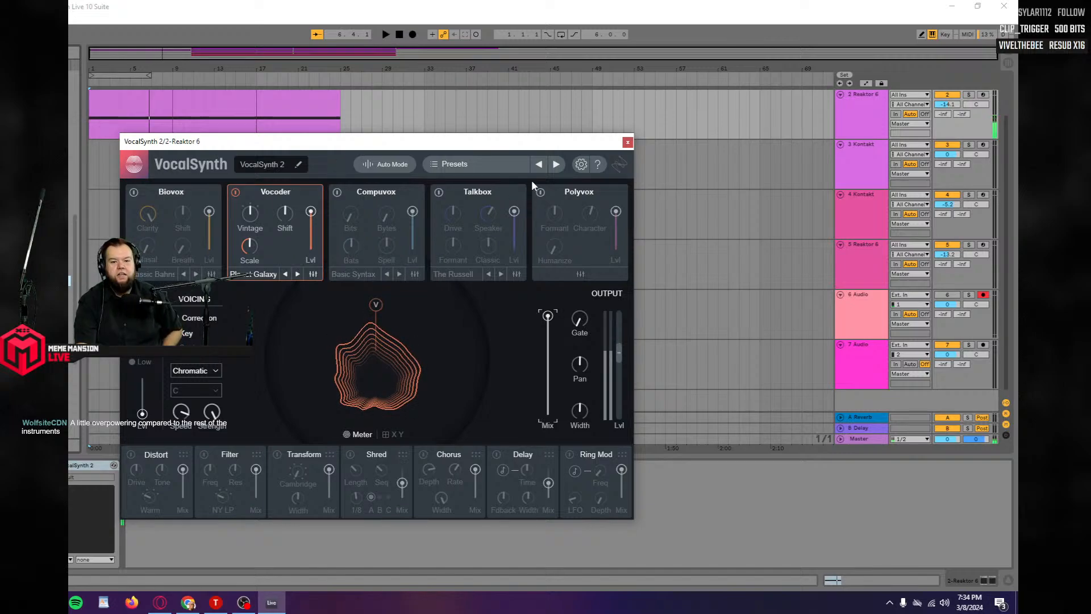
left_click(556, 165)
During playback, lower VocalSynth's output Mix to 33 and bring it back up to 100.
key("space")
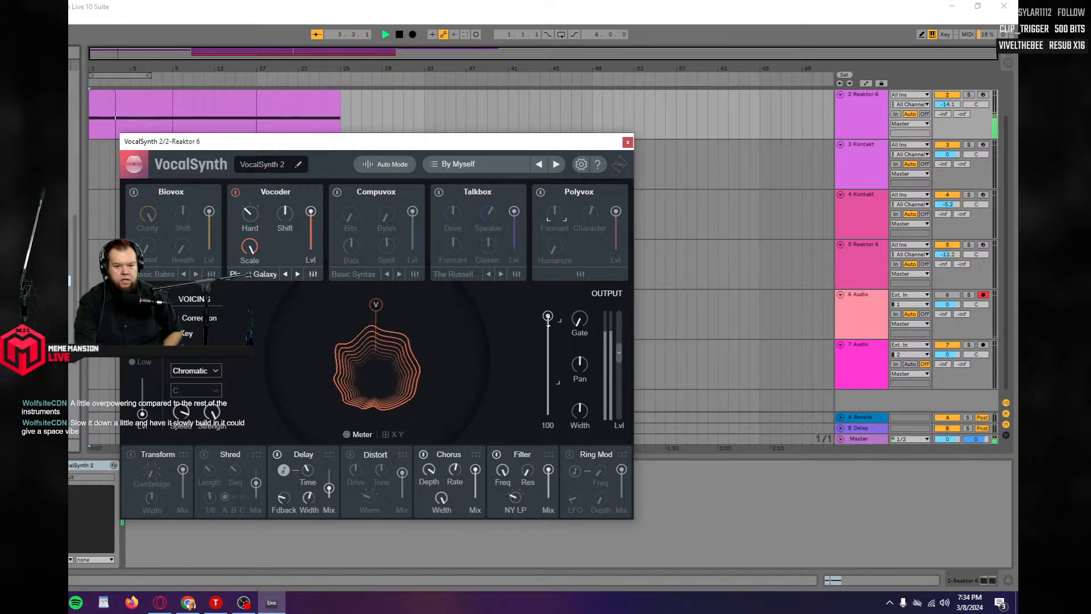
left_click_drag(547, 317, 549, 349)
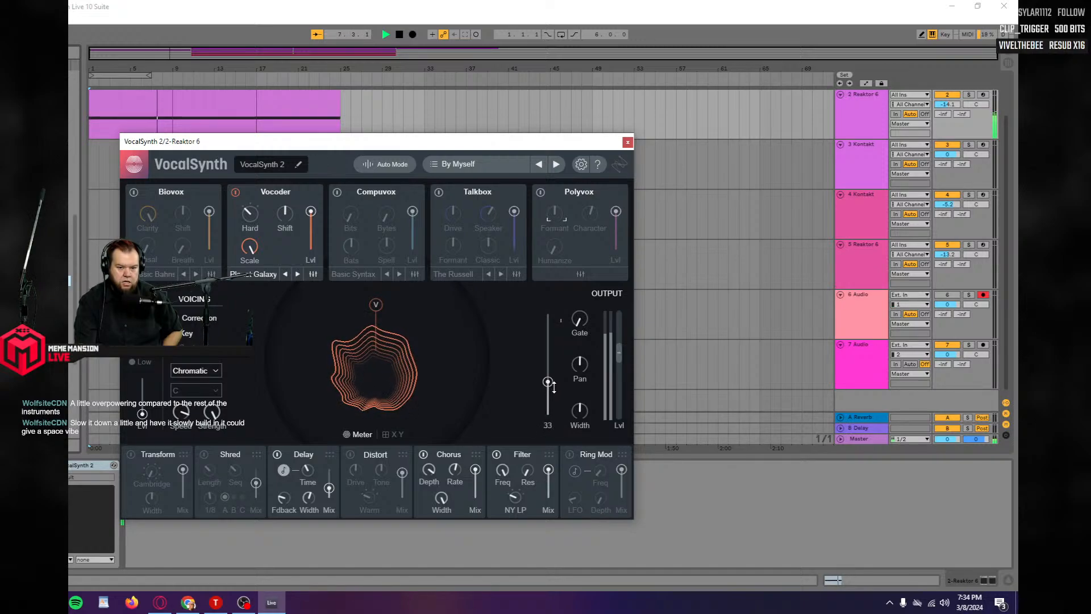
left_click_drag(554, 375, 548, 303)
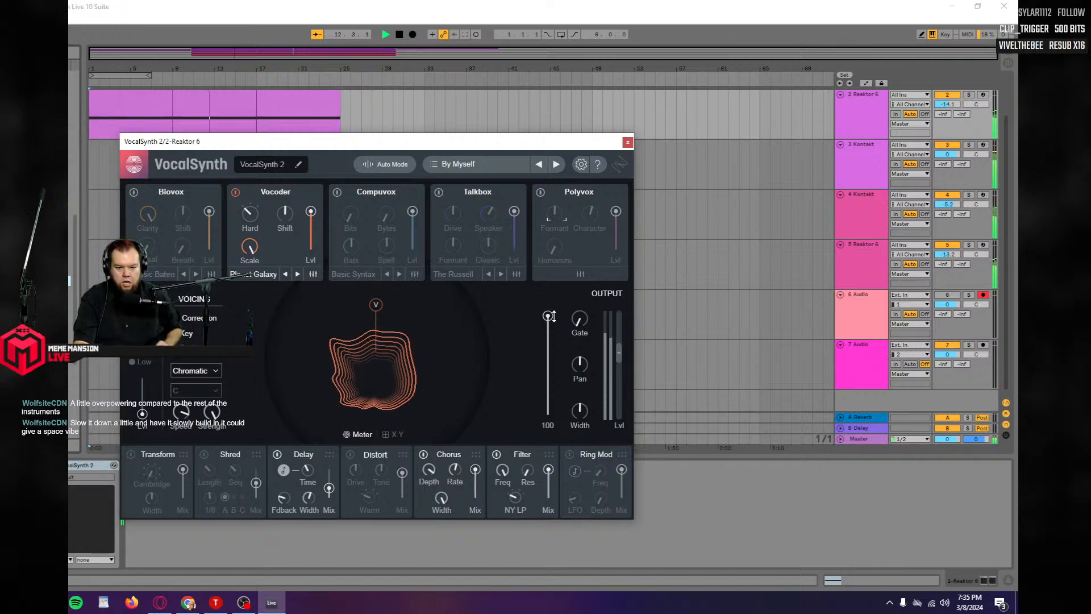
key("space")
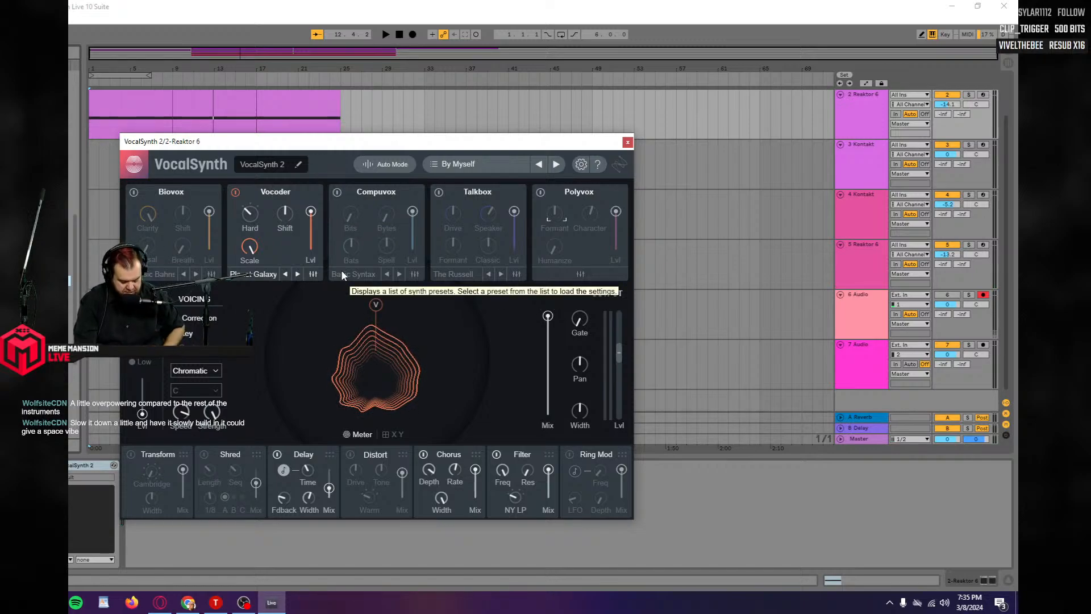
Drop VocalSynth's output Mix to 0, raise it gradually to full during playback, and close the plug-in window.
left_click_drag(548, 318, 540, 452)
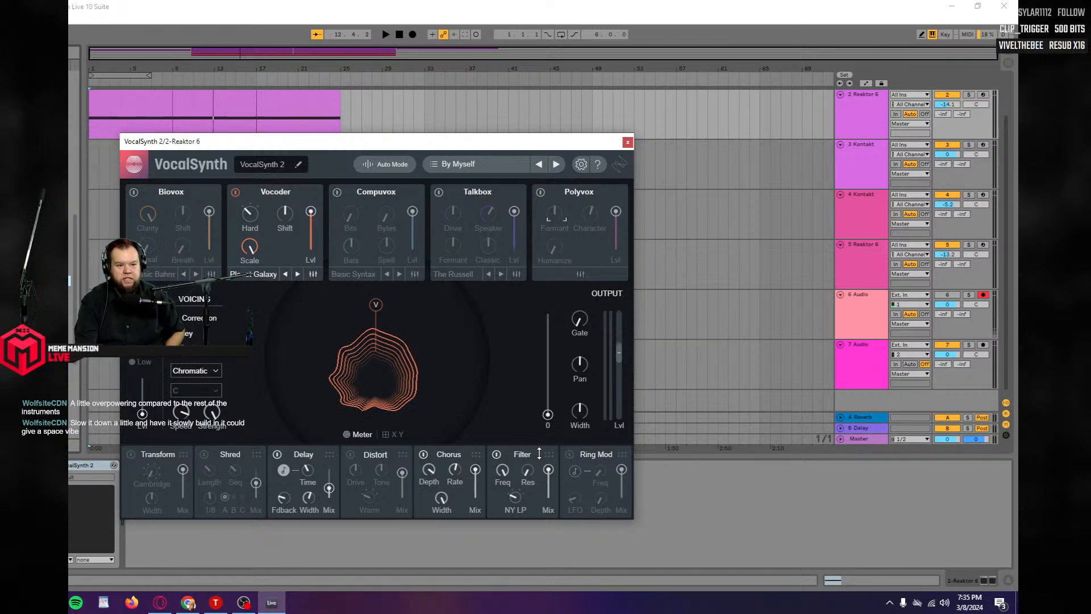
key("space")
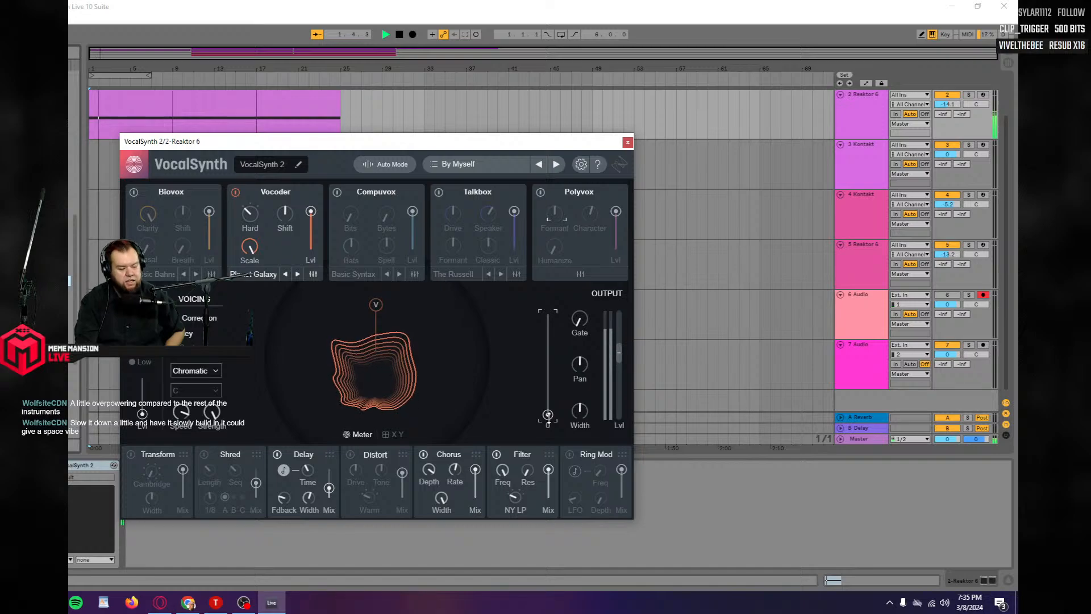
key("space")
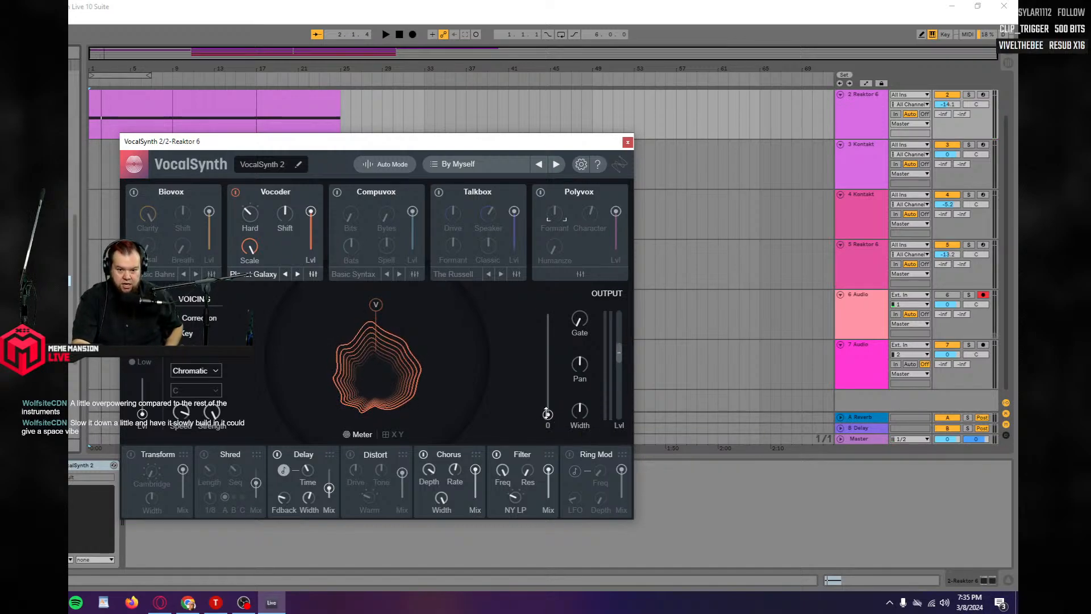
key("space")
left_click_drag(546, 413, 549, 373)
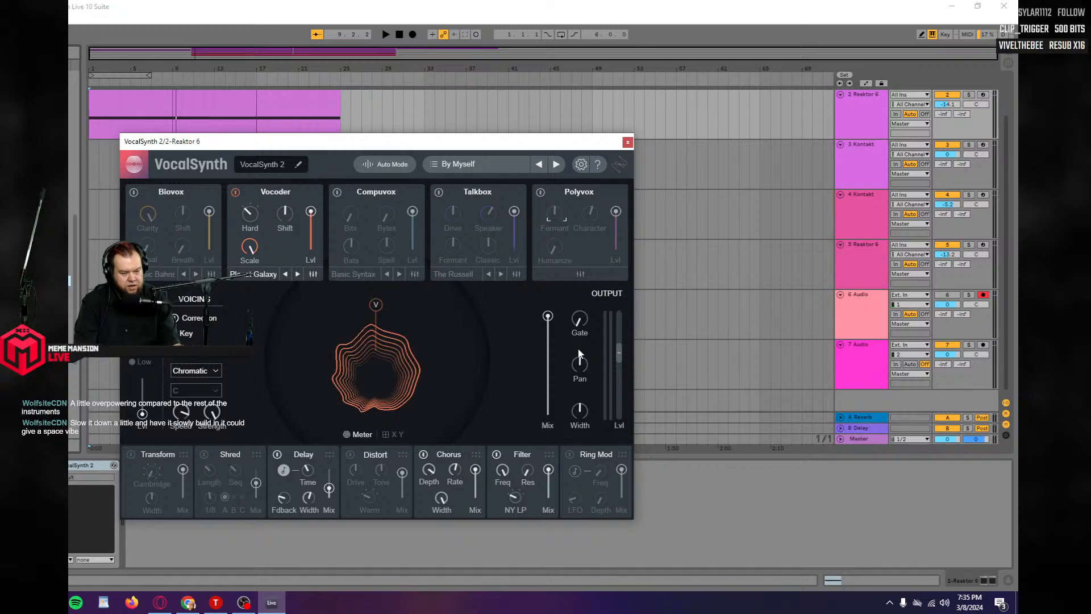
left_click(627, 142)
Show the automation lanes and reopen the VocalSynth 2 window, placed clear of the 2 Reaktor 6 track.
left_click(233, 108)
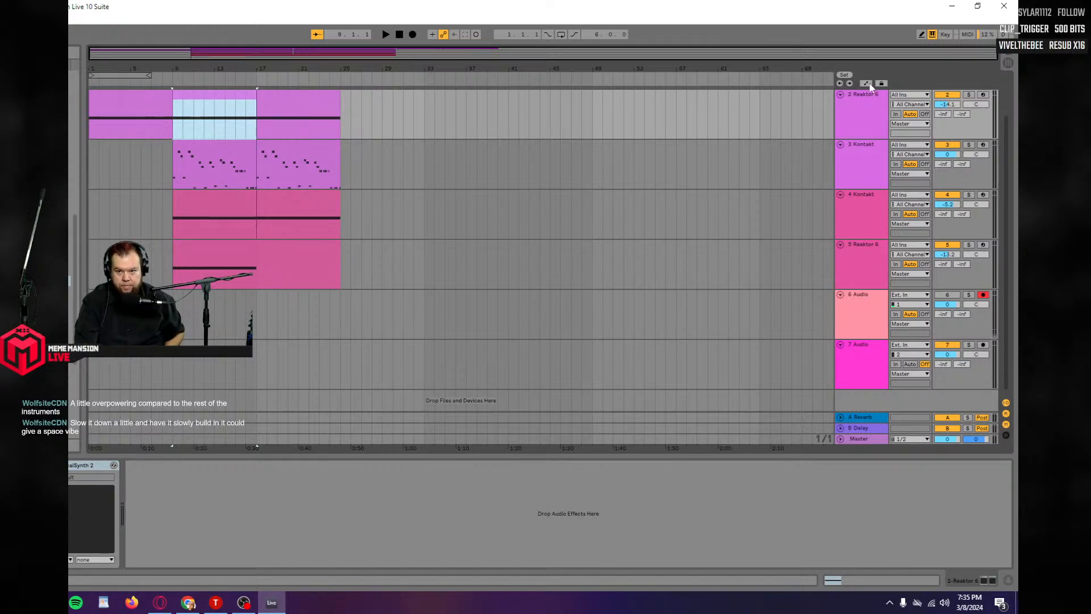
left_click(108, 105)
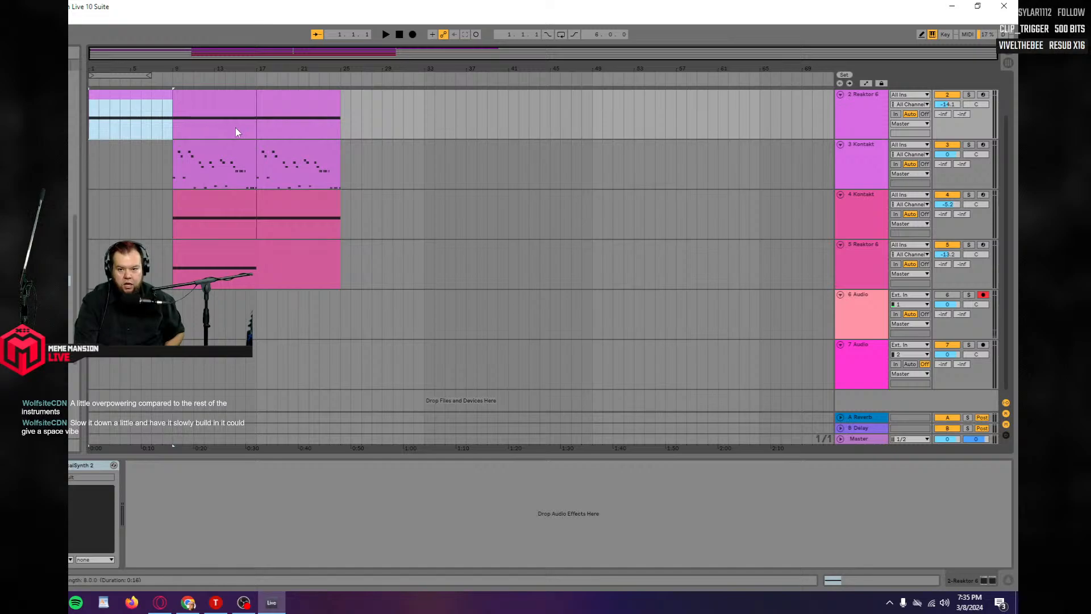
left_click(865, 83)
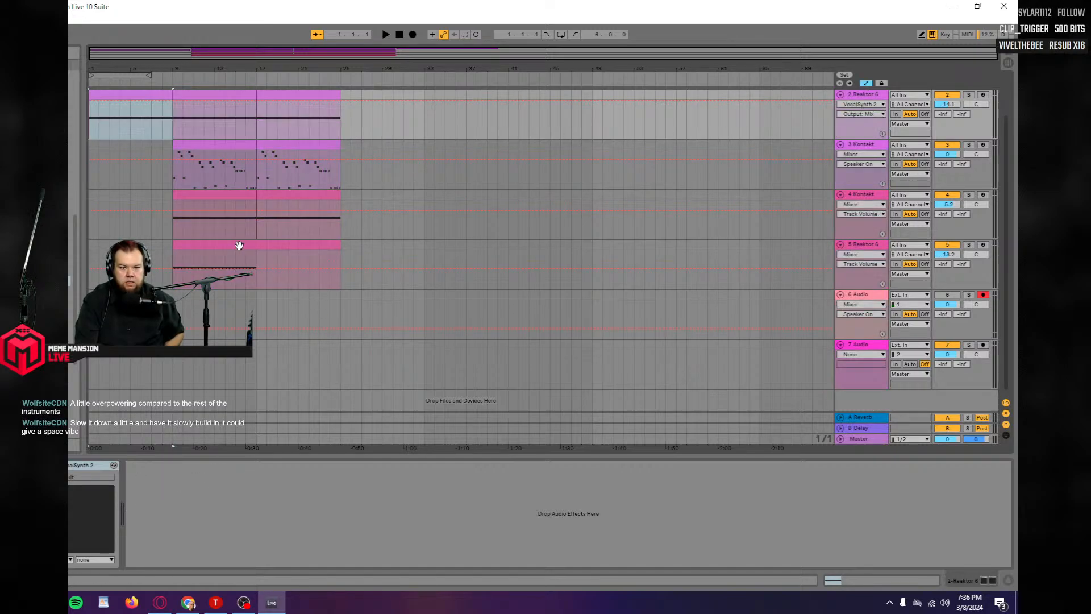
left_click(113, 465)
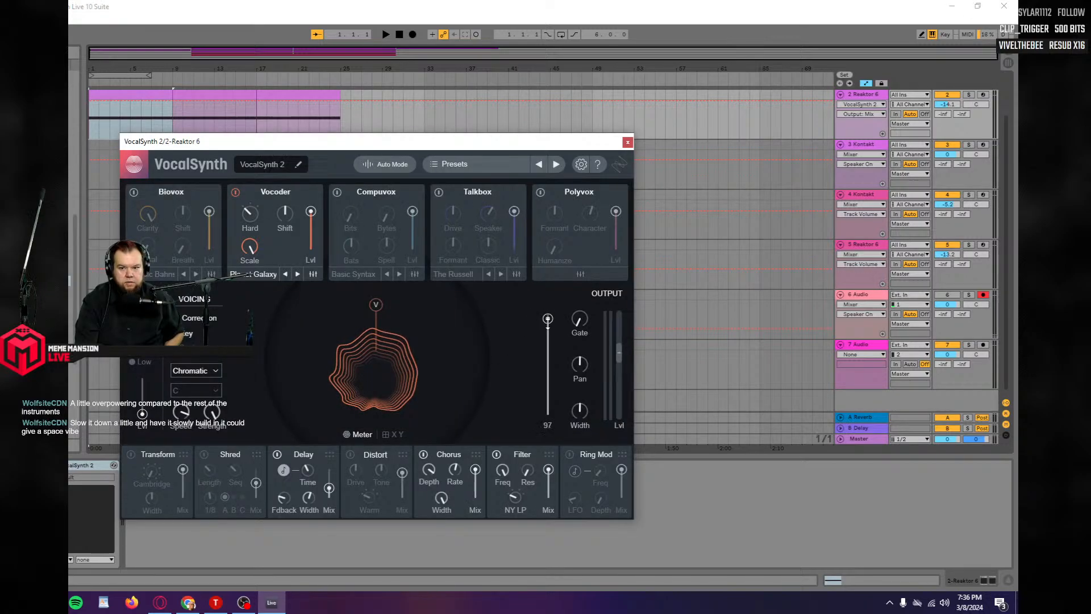
left_click_drag(365, 149, 391, 294)
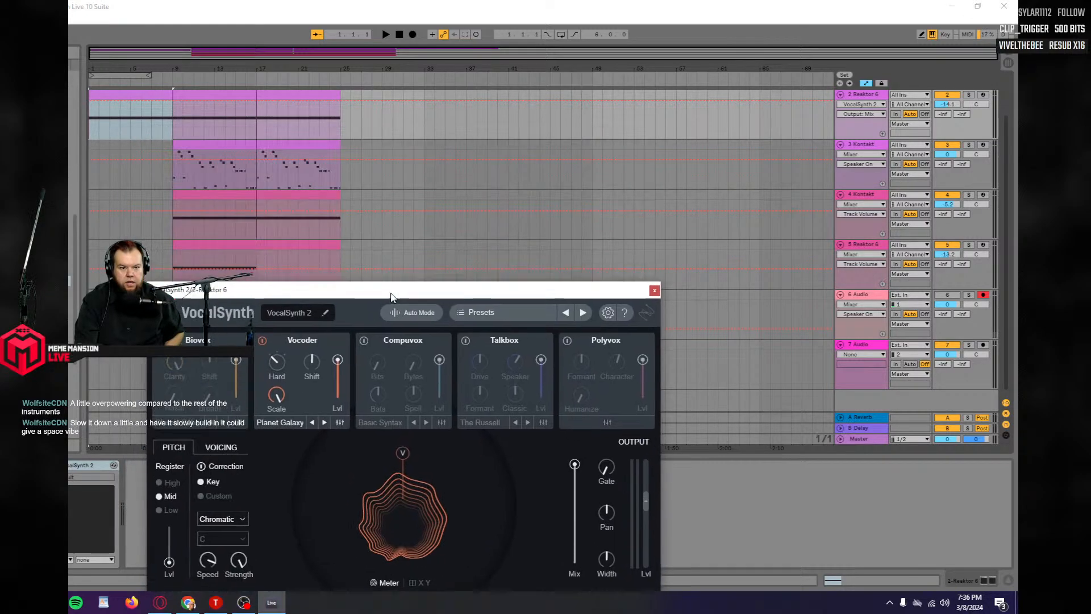
Automate VocalSynth's Output Mix to ramp from 0 at bar 1 to 100 at bar 9, audition it and close the plug-in window.
left_click(172, 105)
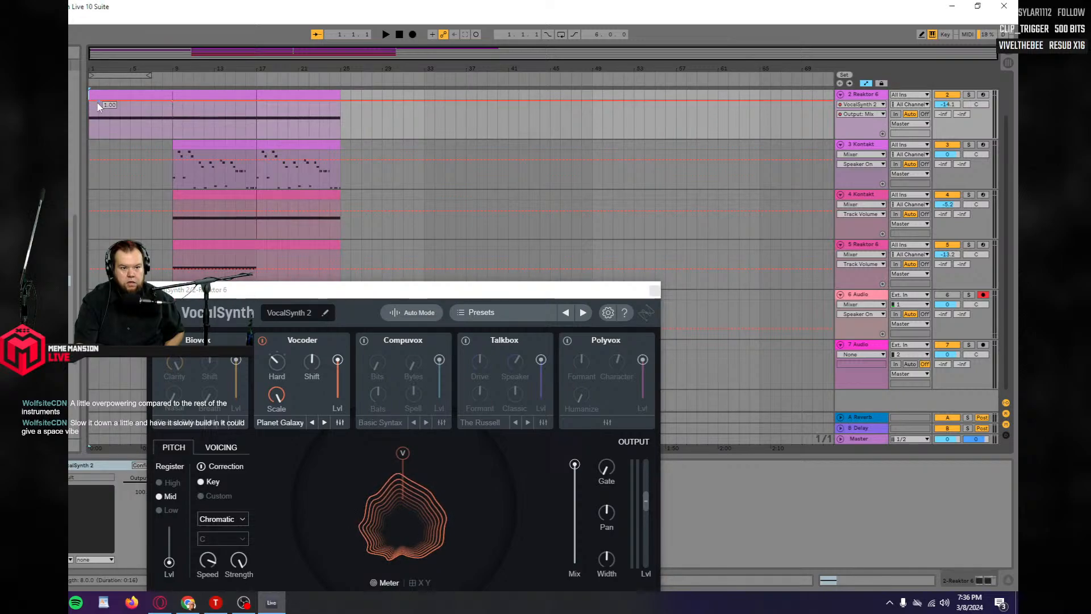
left_click_drag(96, 102, 90, 138)
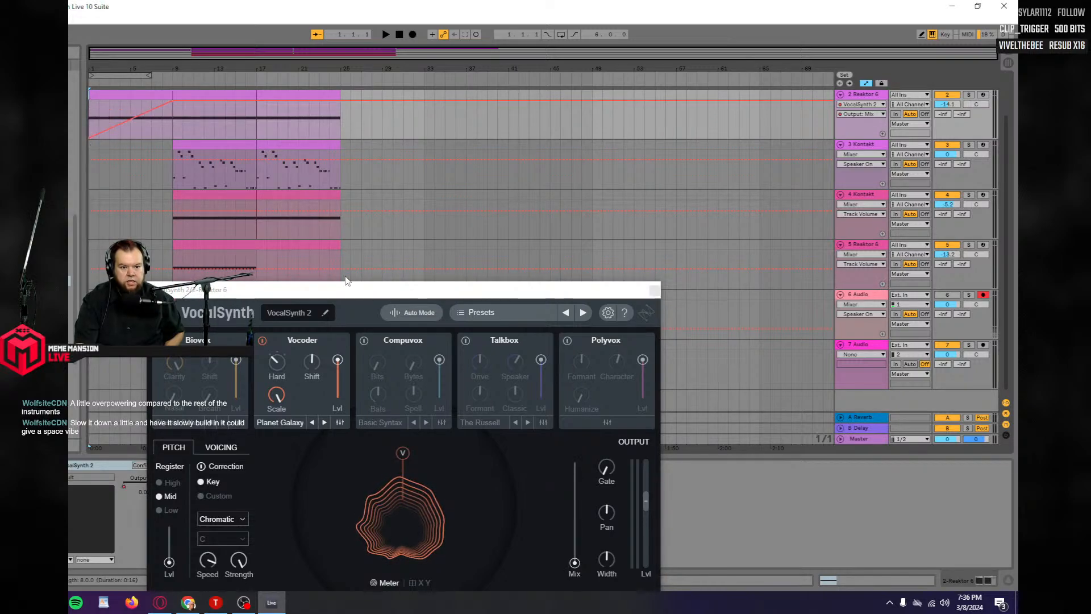
left_click_drag(363, 291, 508, 159)
key("space")
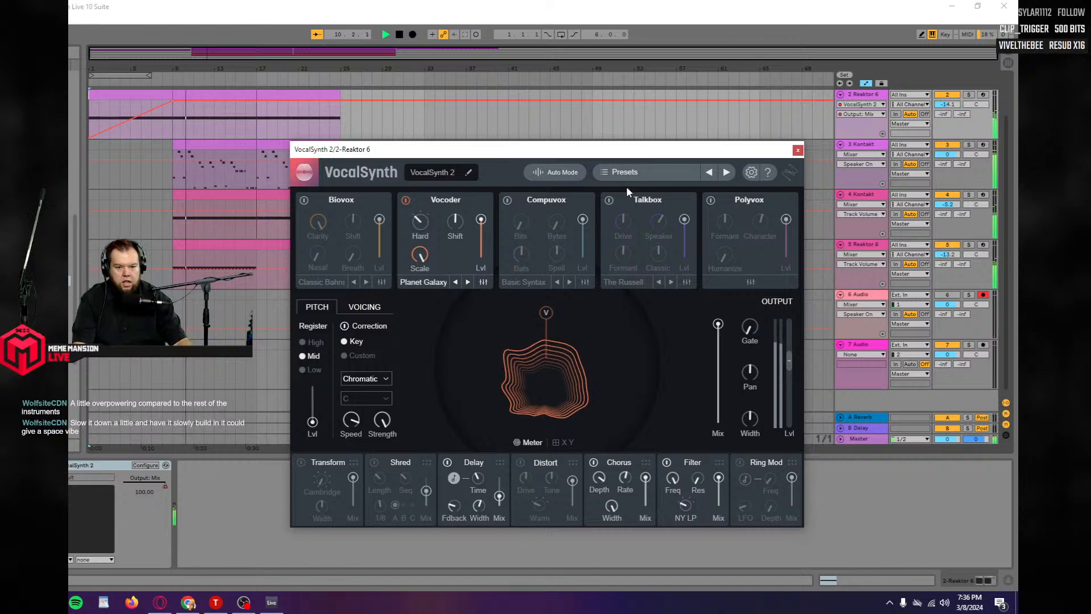
left_click(797, 151)
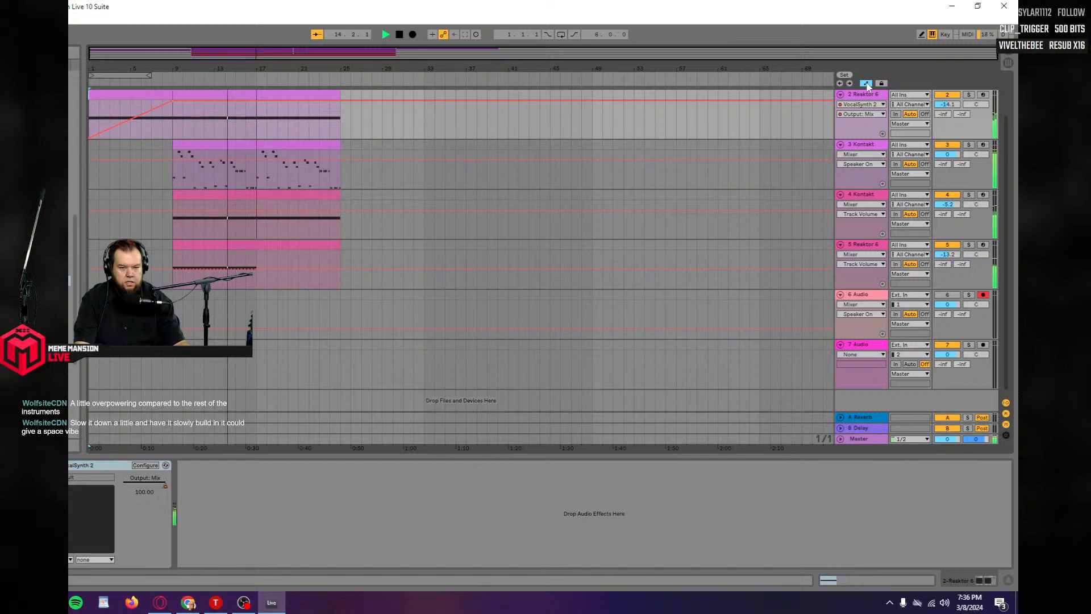
Display the Mixer's Track Volume envelope in the 2 Reaktor 6 automation lane.
left_click(866, 84)
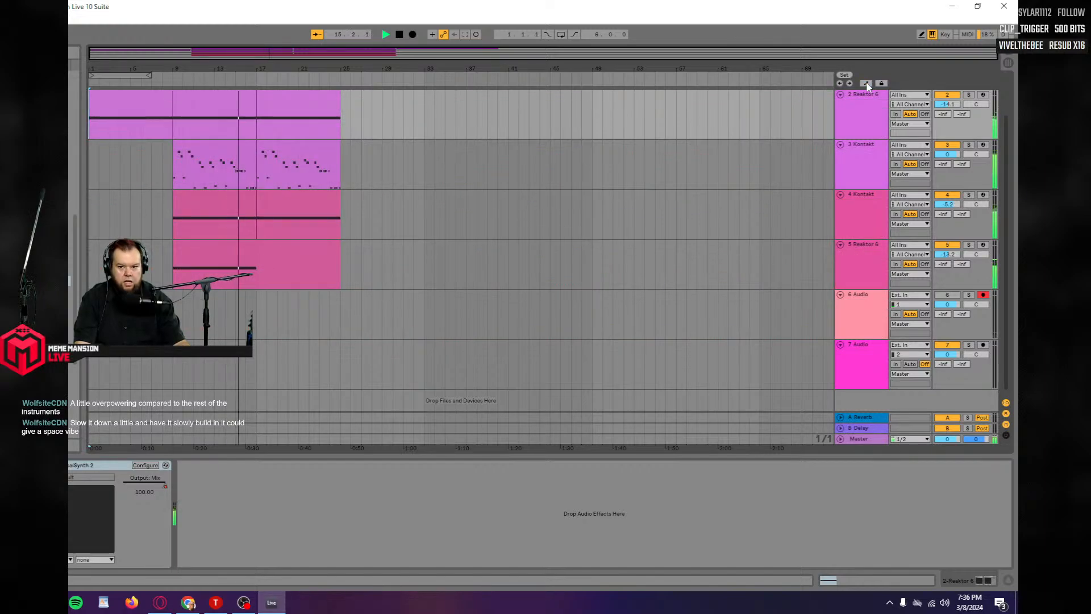
left_click(866, 84)
left_click(860, 105)
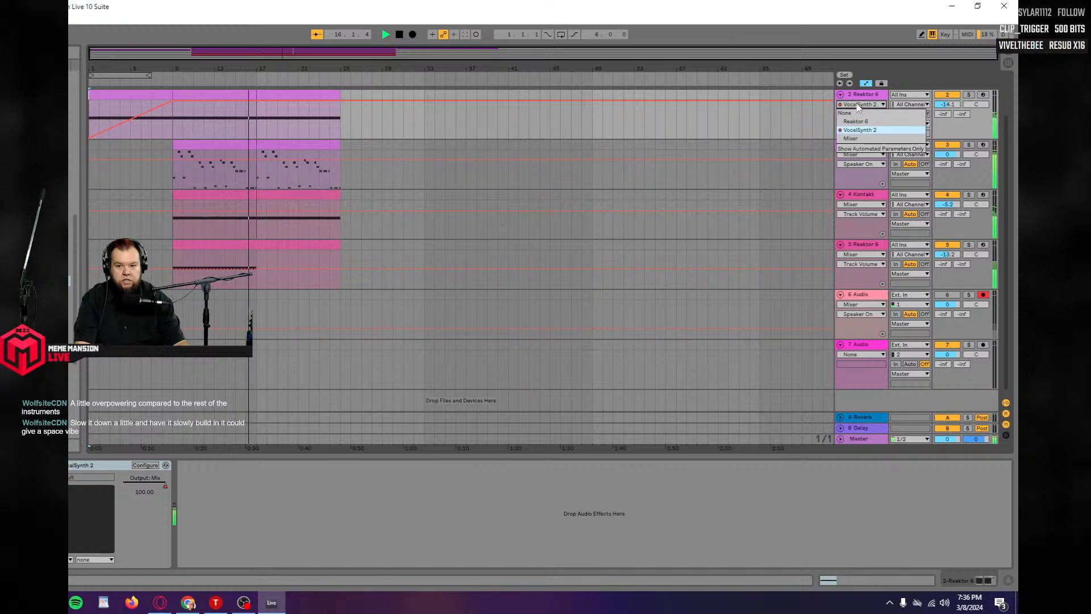
left_click(857, 139)
left_click(860, 114)
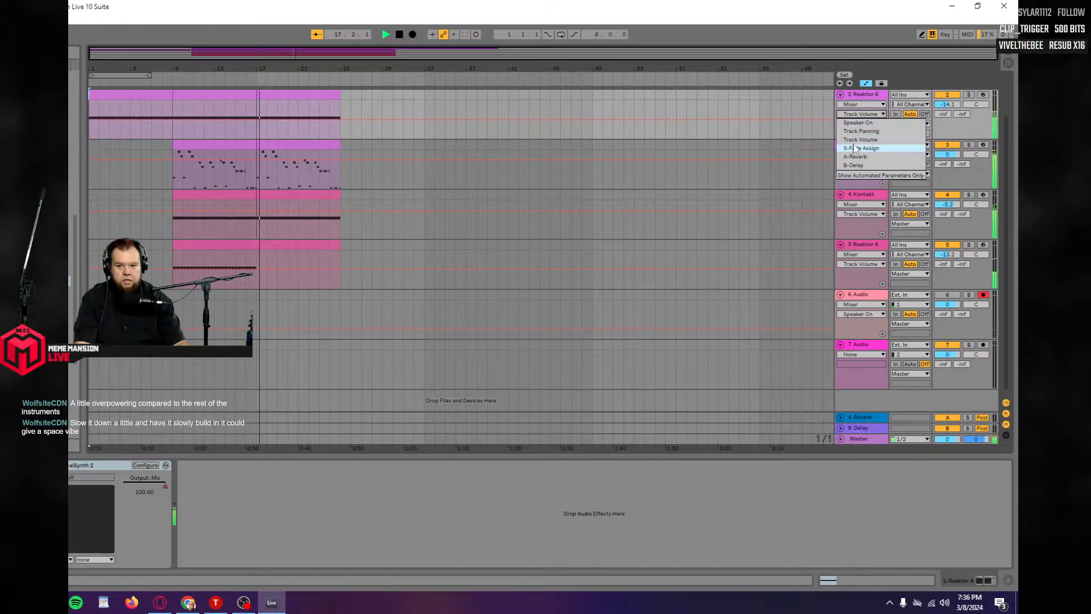
left_click(858, 140)
Automate the 2 Reaktor 6 track volume to drop from -14.1 dB to -18 dB at bar 9, and replay from the start.
left_click(172, 118)
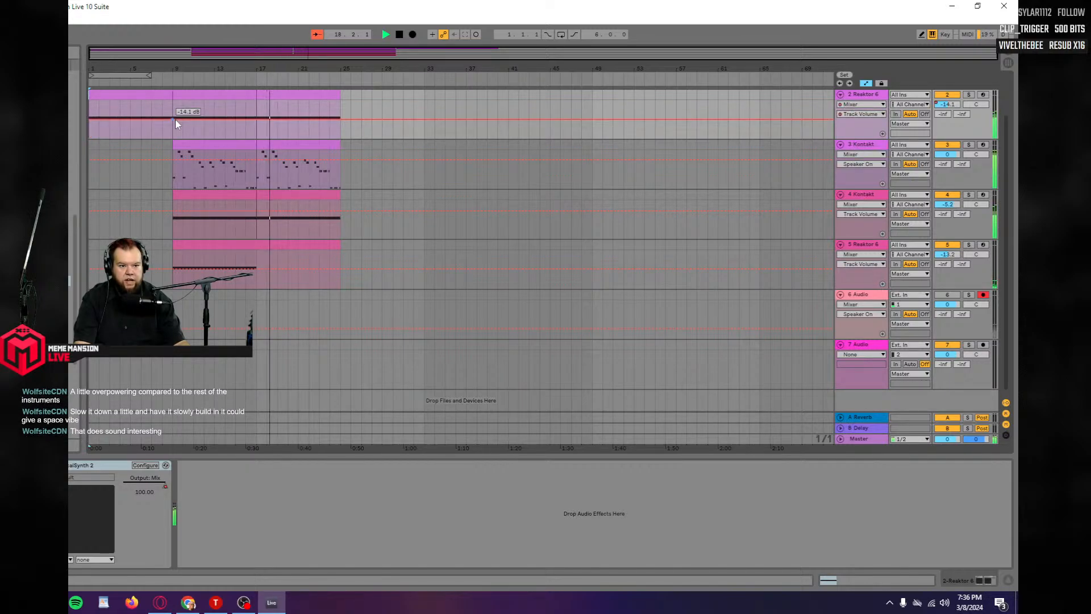
left_click_drag(183, 118, 173, 122)
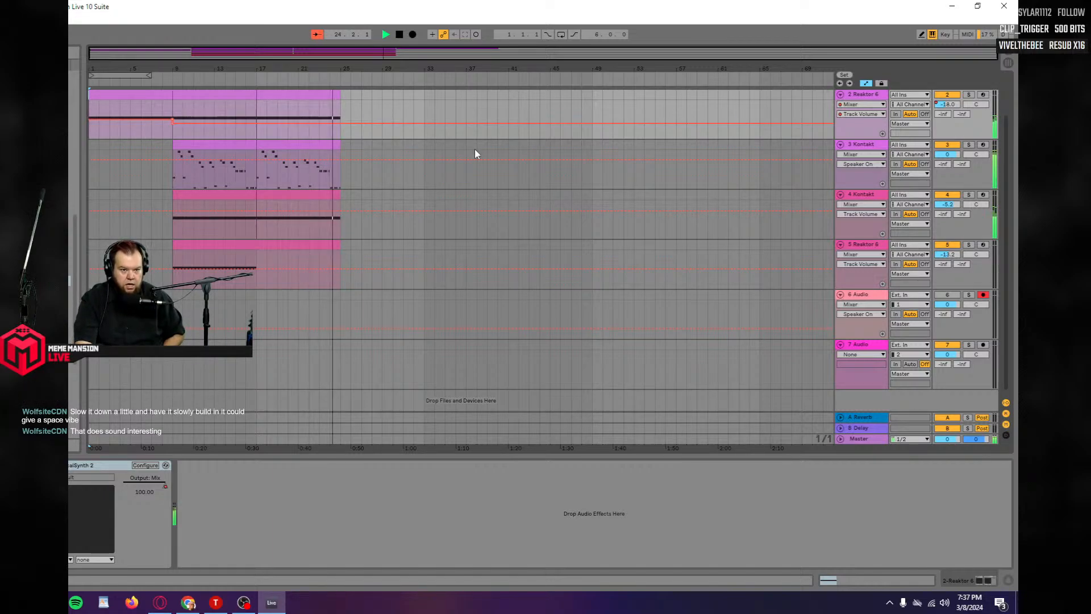
key("space")
key("space")
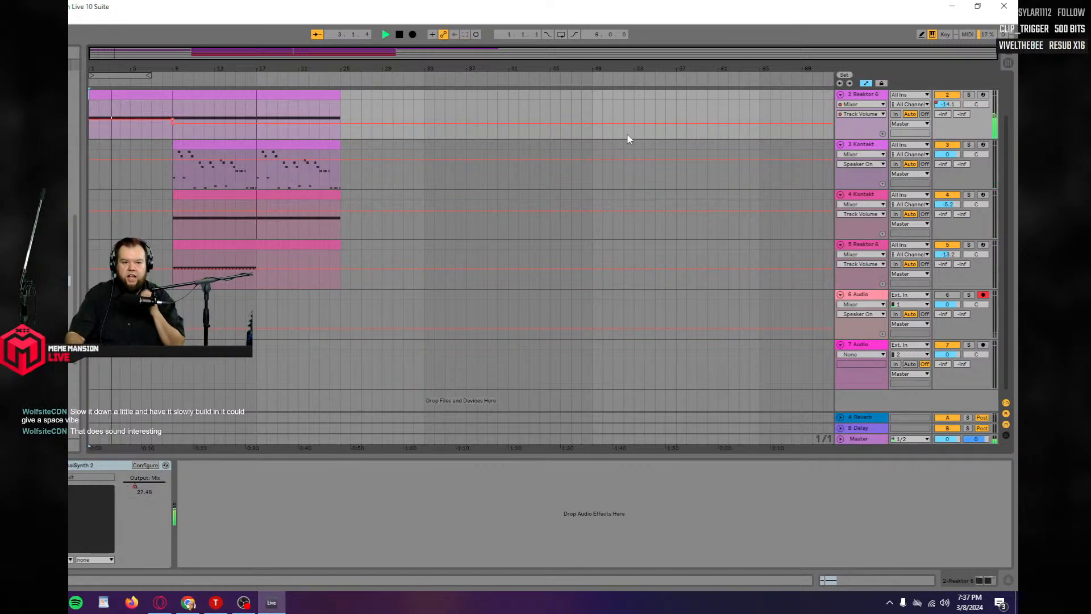
Hide the automation lanes and add FabFilter Pro-Q 3 to the 2 Reaktor 6 track.
left_click(864, 83)
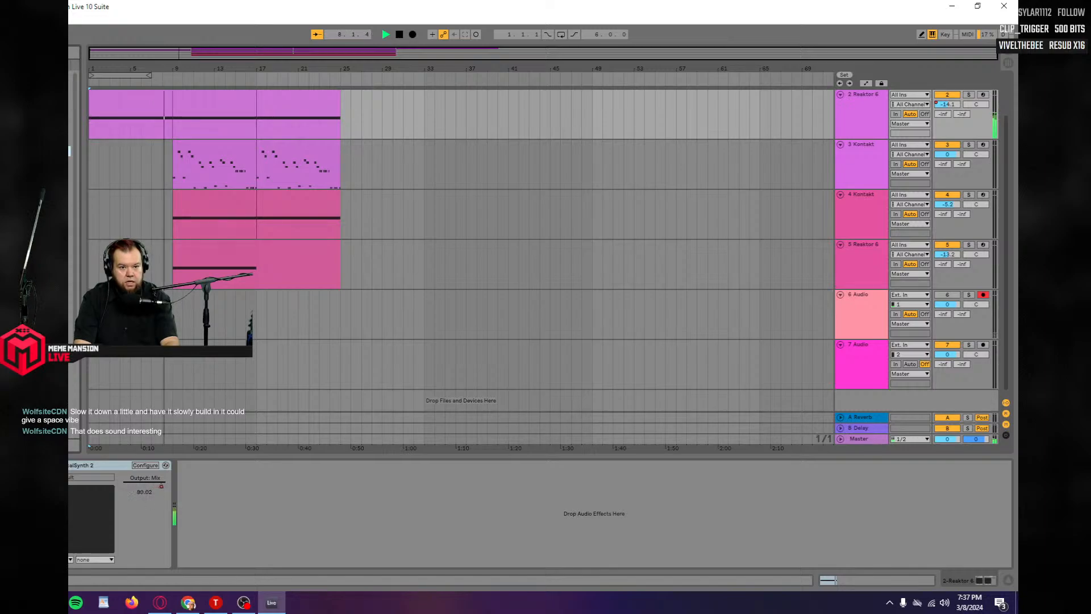
left_click_drag(876, 118, 875, 117)
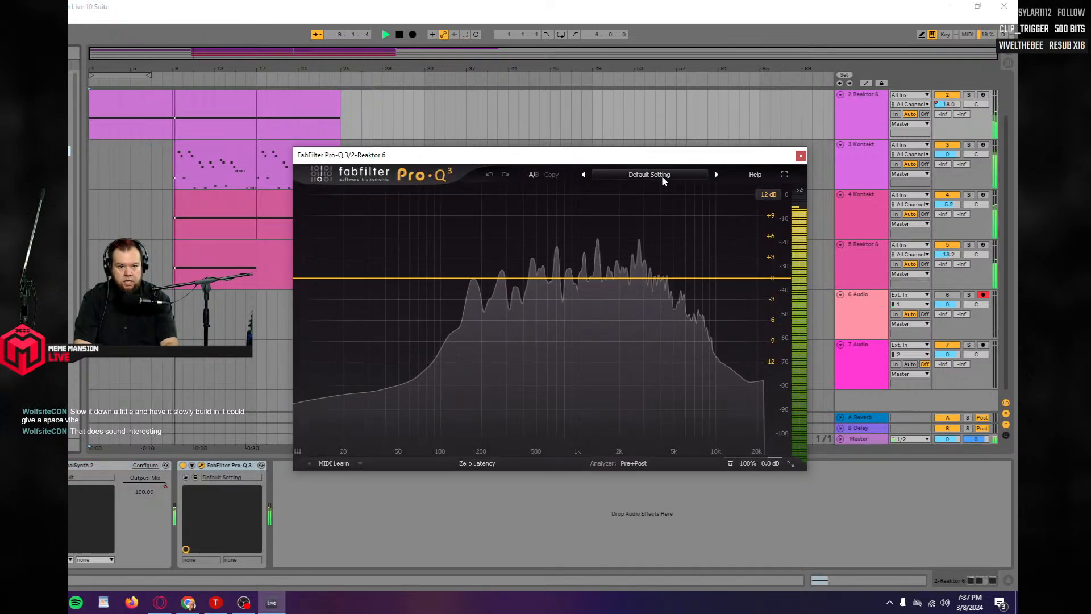
Create a 12 dB/oct Low Cut band in Pro-Q 3 and raise its cutoff to about 300 Hz.
left_click_drag(401, 281, 403, 290)
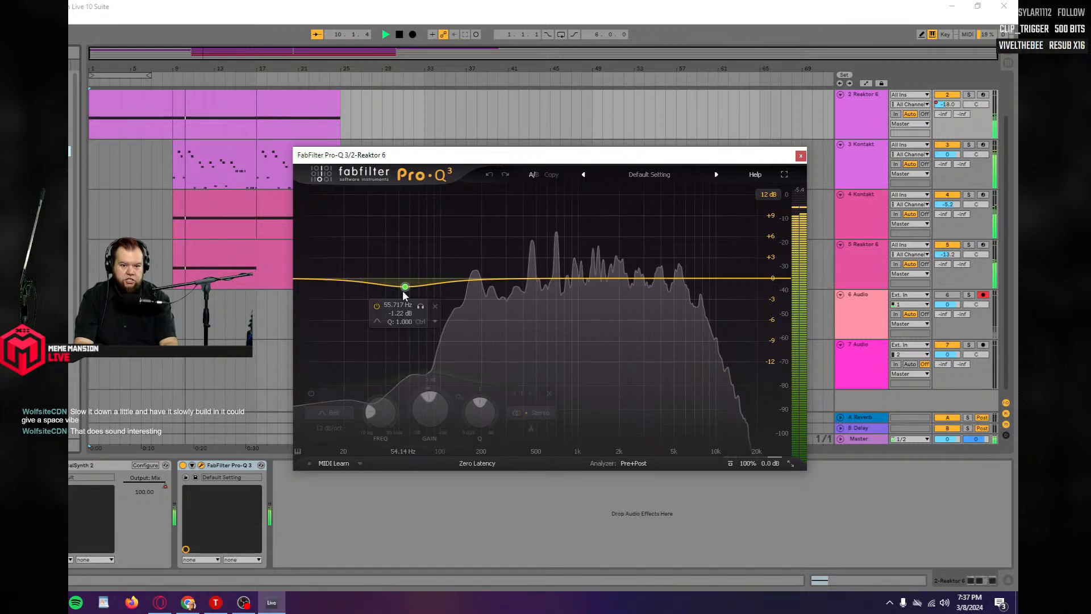
left_click(341, 418)
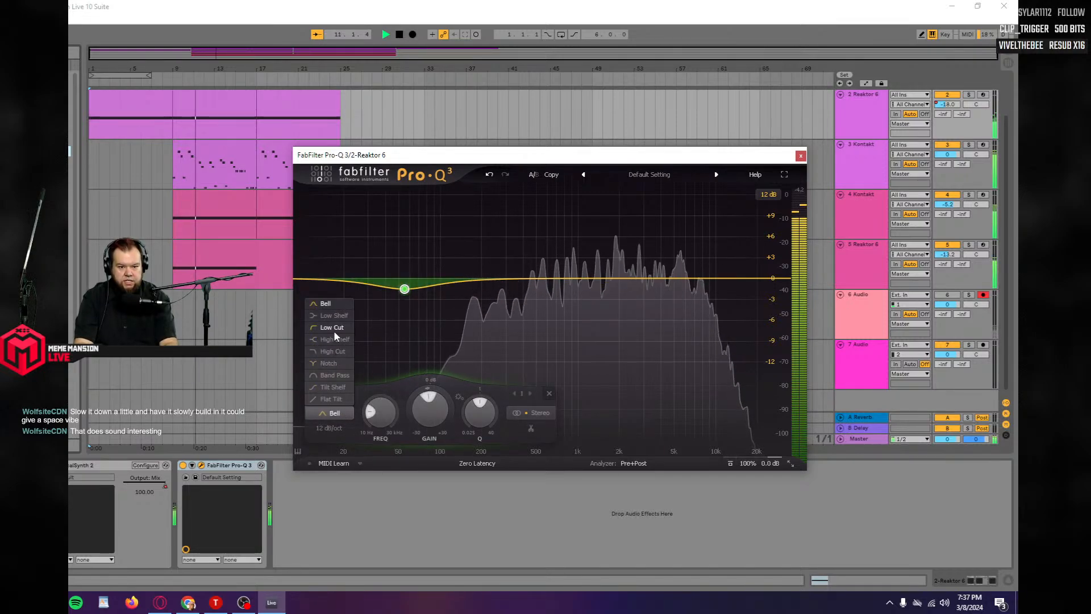
left_click(333, 330)
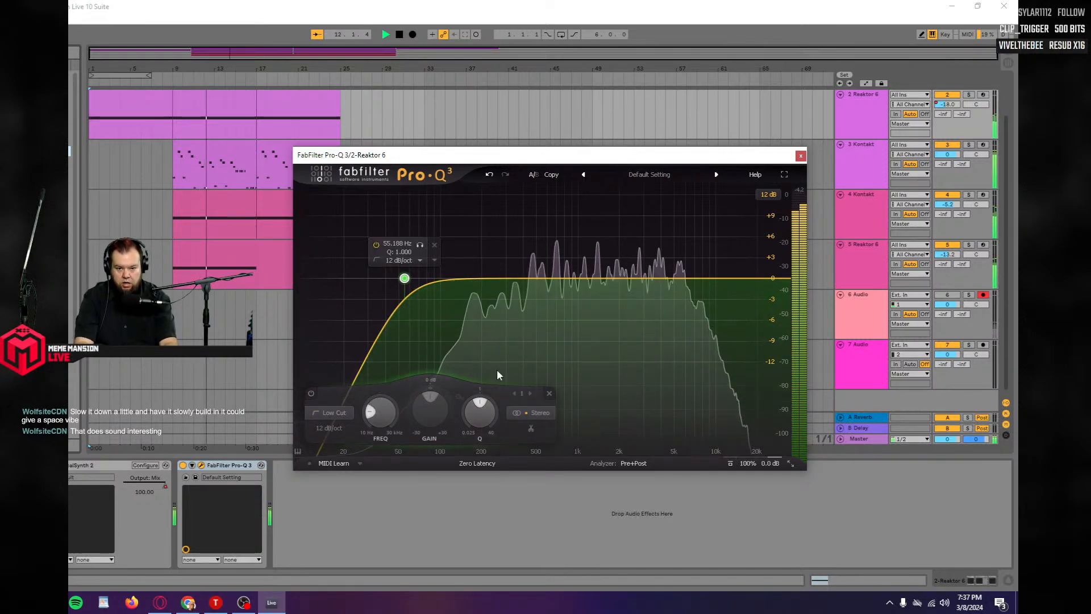
left_click_drag(404, 279, 502, 280)
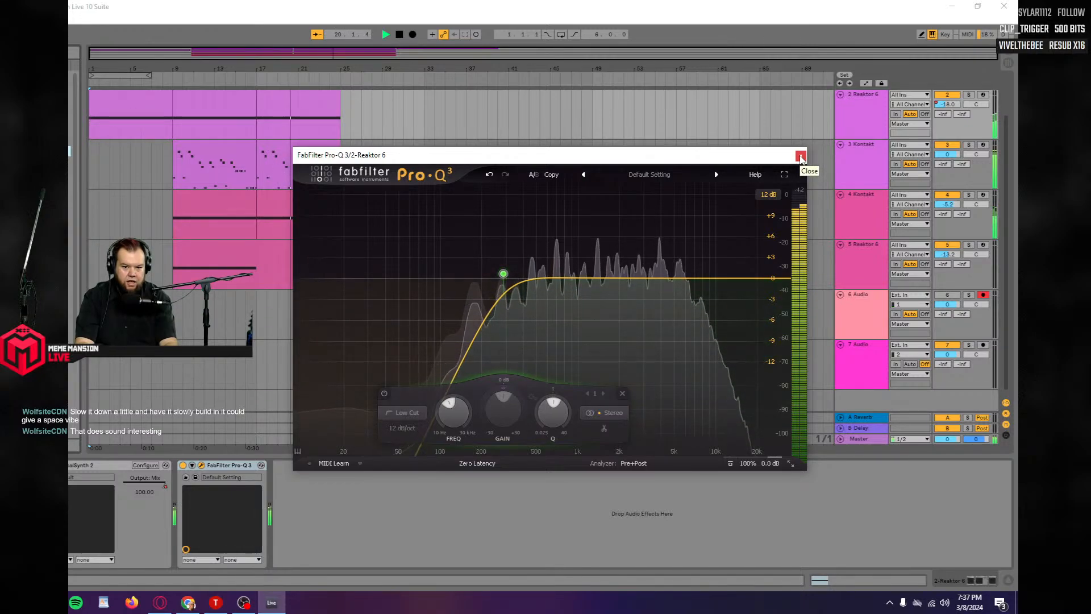
Raise the Pro-Q 3 low cut frequency to about 335 Hz and close the plug-in window.
mouse_move(507, 273)
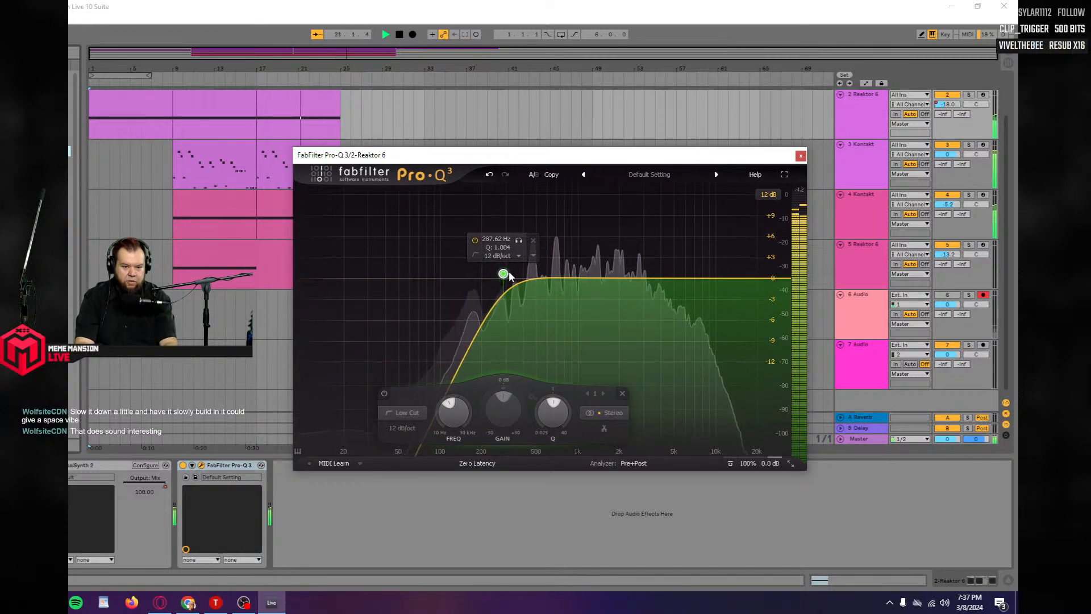
left_click_drag(505, 274, 512, 275)
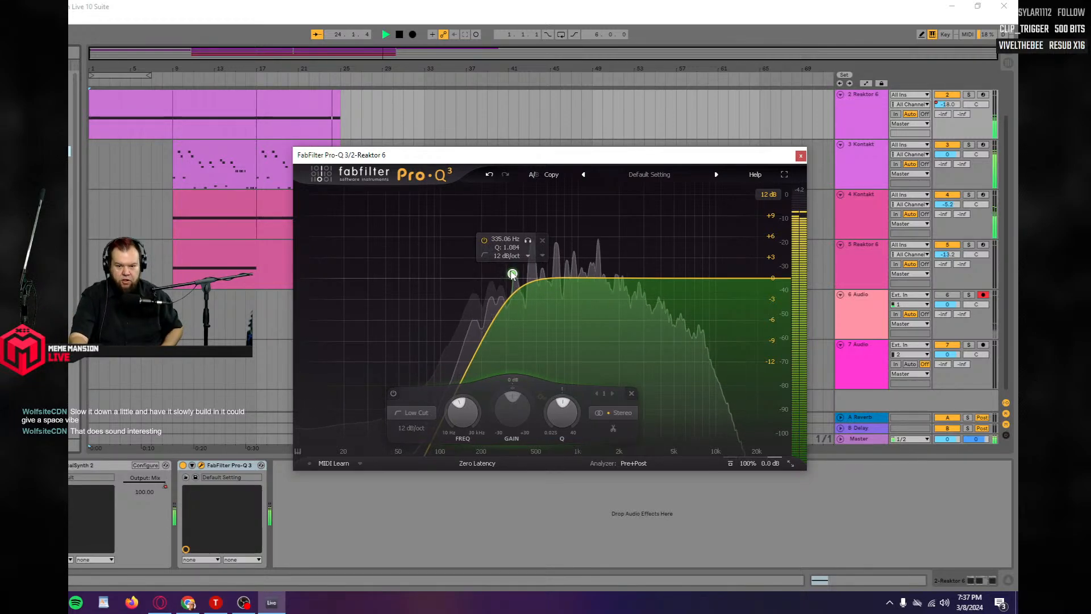
left_click(800, 156)
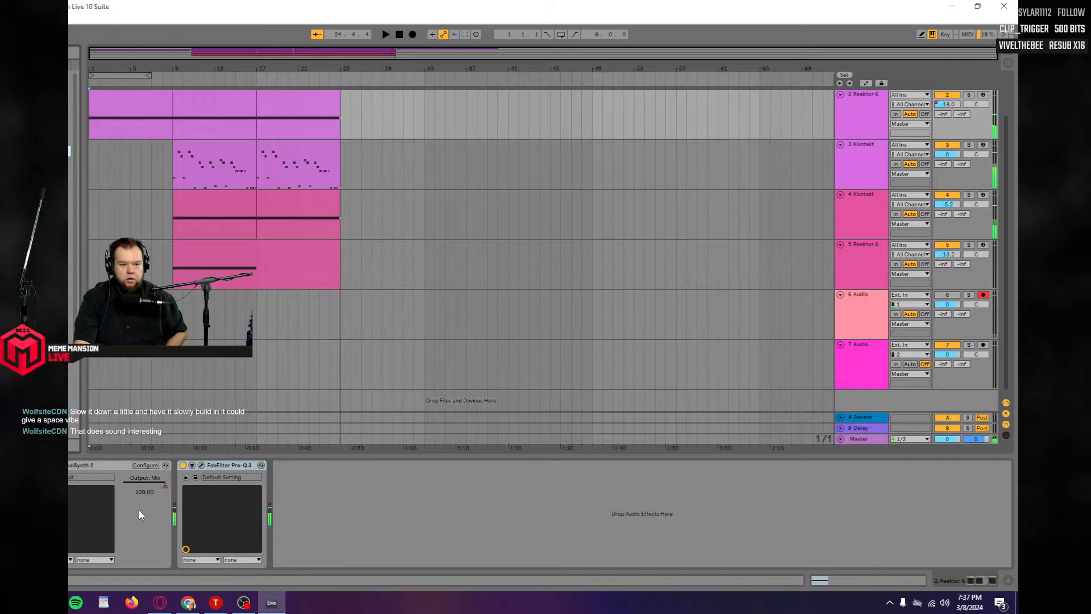
Automate Pro-Q 3's Device On parameter on 2 Reaktor 6 to stay off until bar 9 and switch on there.
left_click(173, 127)
key("space")
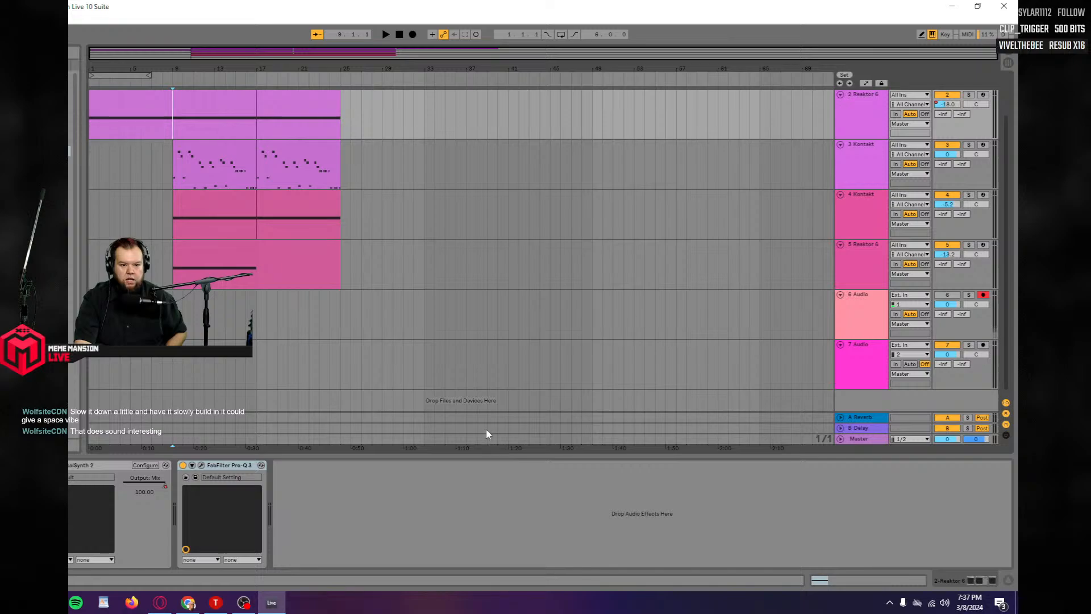
left_click(865, 84)
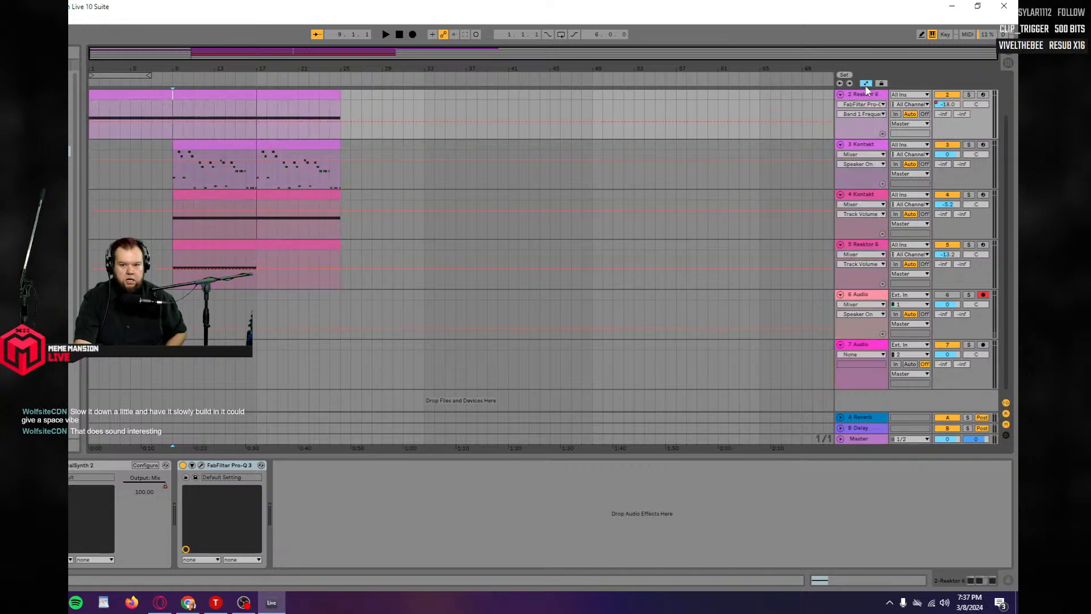
left_click(183, 465)
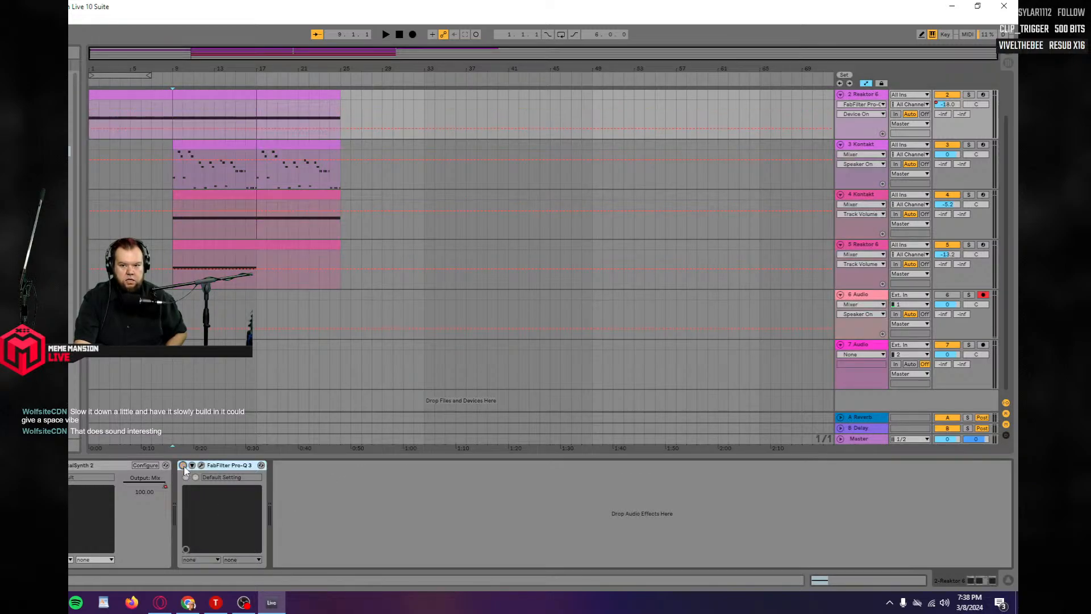
mouse_move(172, 127)
left_mouse_down()
mouse_move(172, 109)
mouse_move(172, 129)
left_mouse_up()
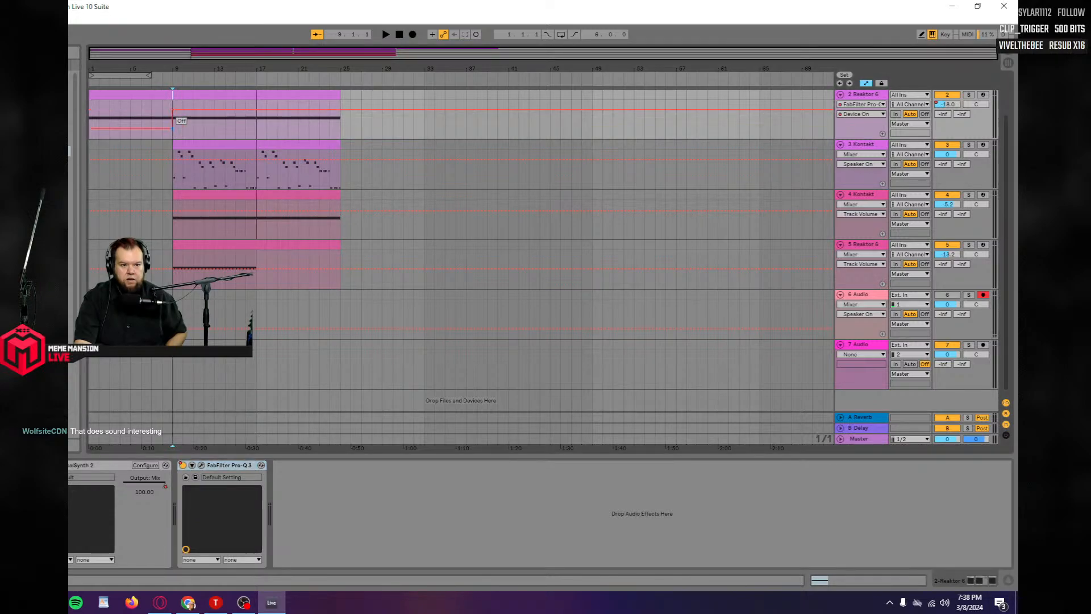
left_click(865, 83)
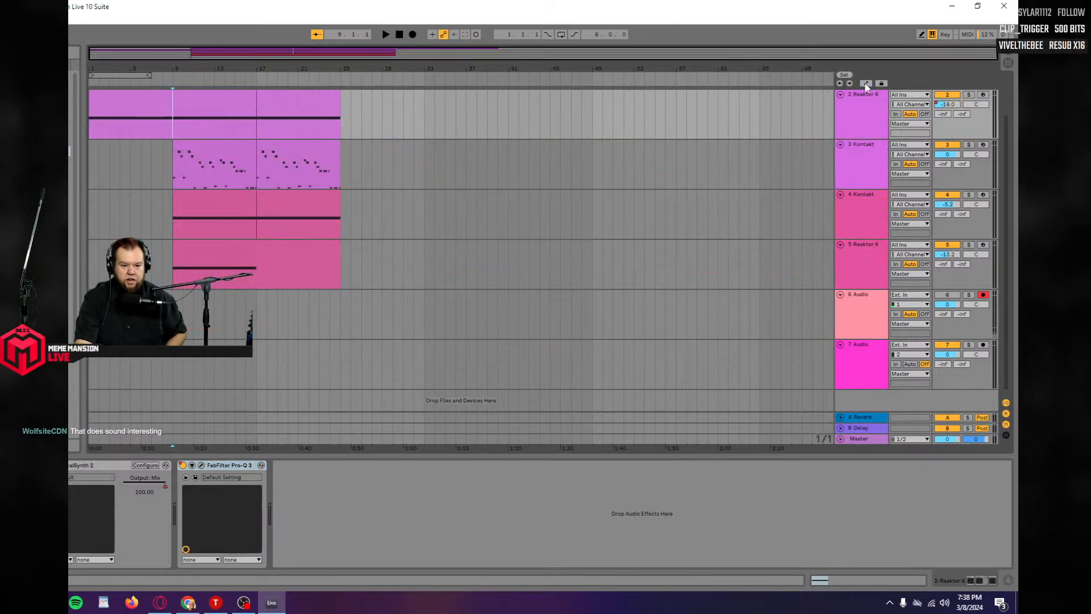
Play the arrangement from bar 9 and replay it from the start.
key("space")
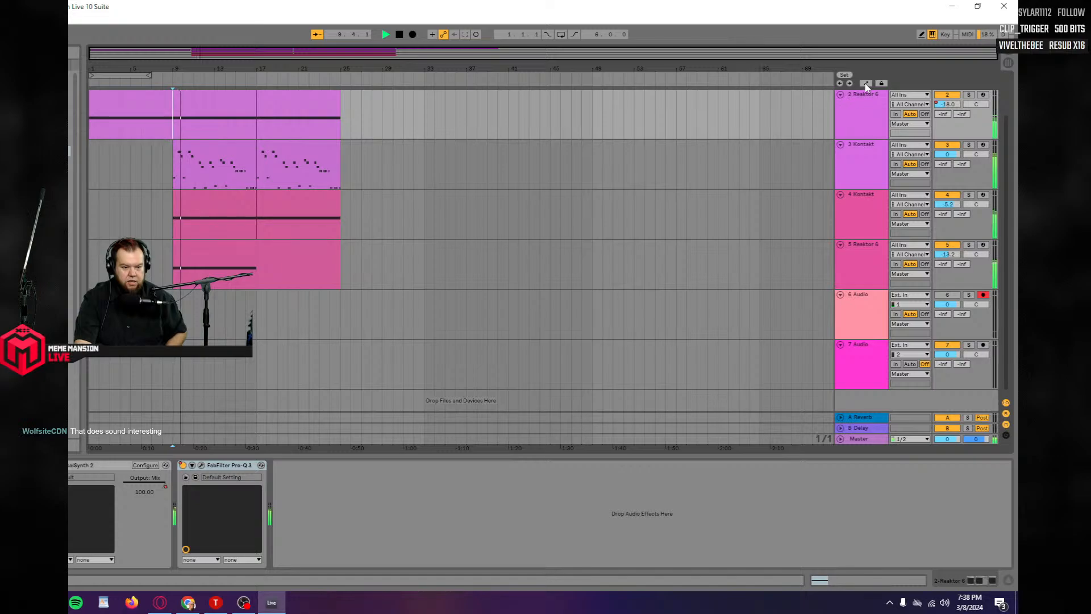
key("space")
left_click(91, 134)
key("space")
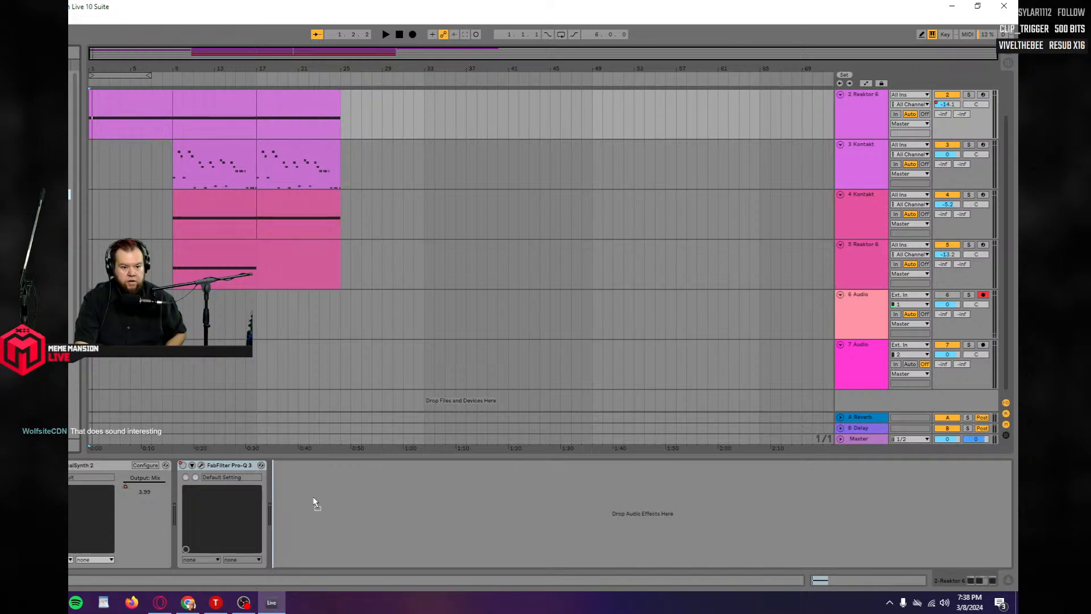
Add FabFilter Timeless 3 after Pro-Q 3 on 2 Reaktor 6 and load the Synth - Anthem Chords Delay bM preset.
left_click_drag(315, 503, 315, 504)
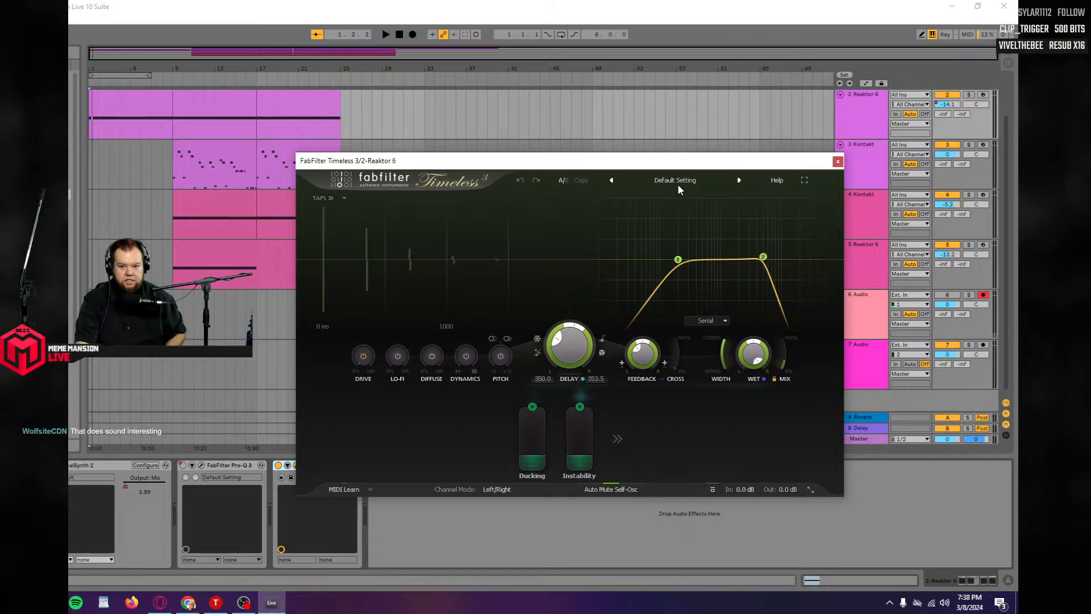
left_click(677, 183)
mouse_move(687, 251)
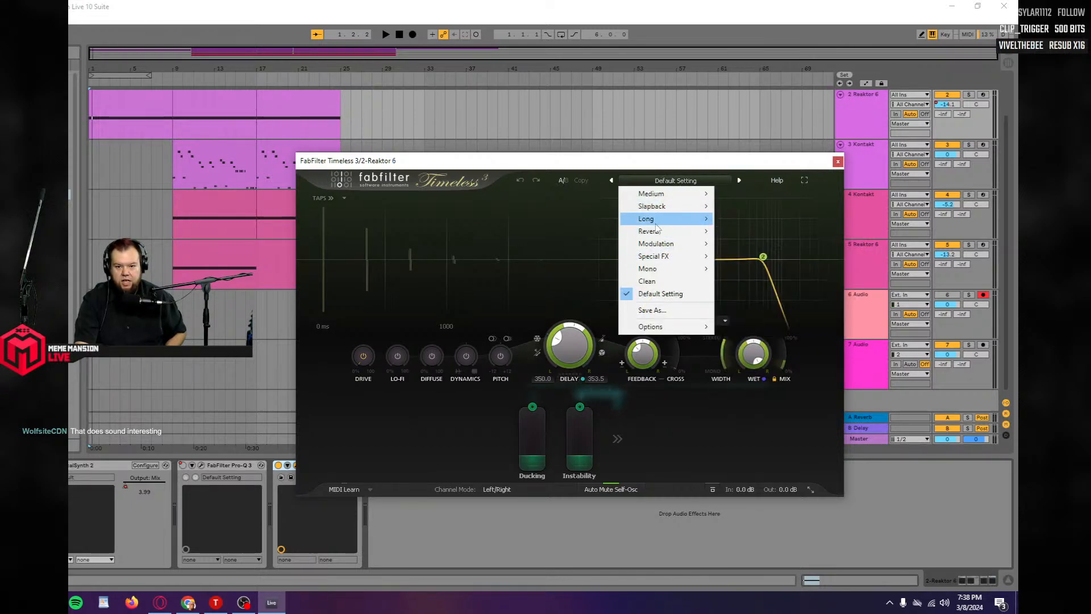
mouse_move(659, 220)
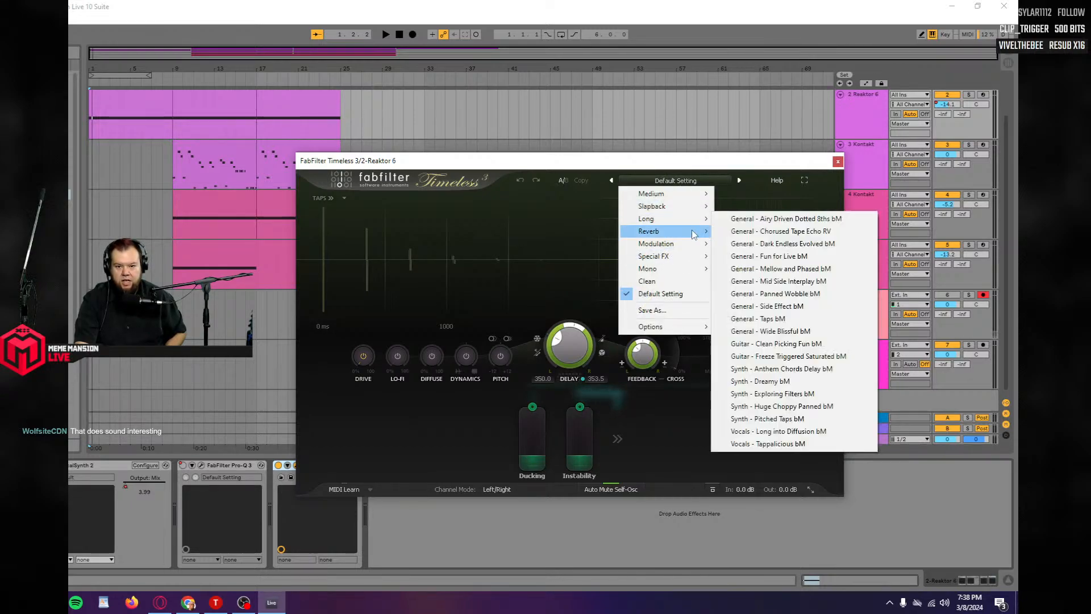
left_click(787, 369)
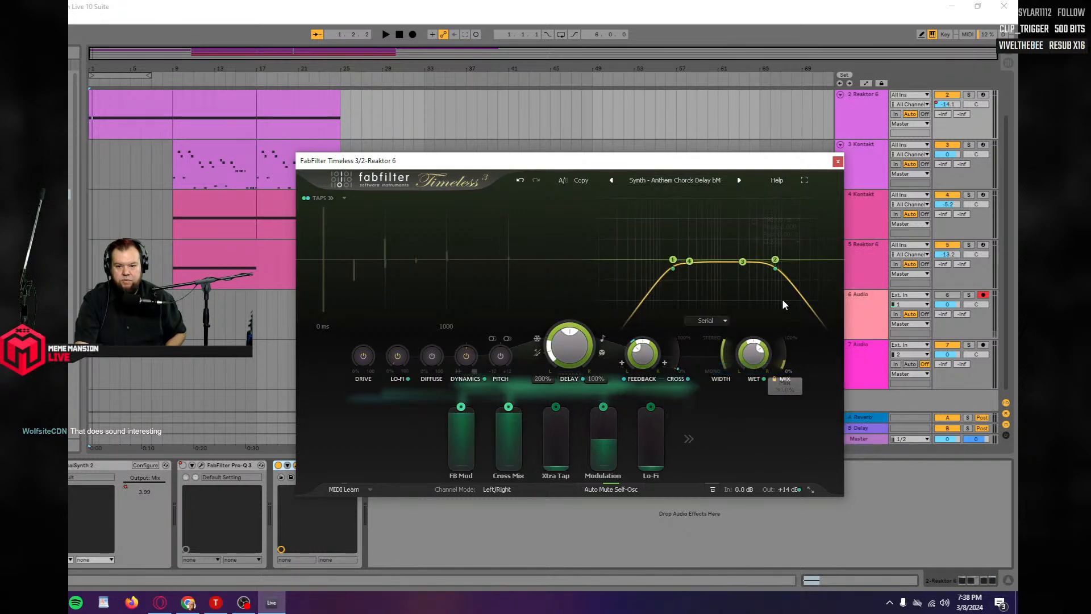
Close the Timeless 3 window and play the intro from the start into bar 9.
left_click(837, 161)
key("space")
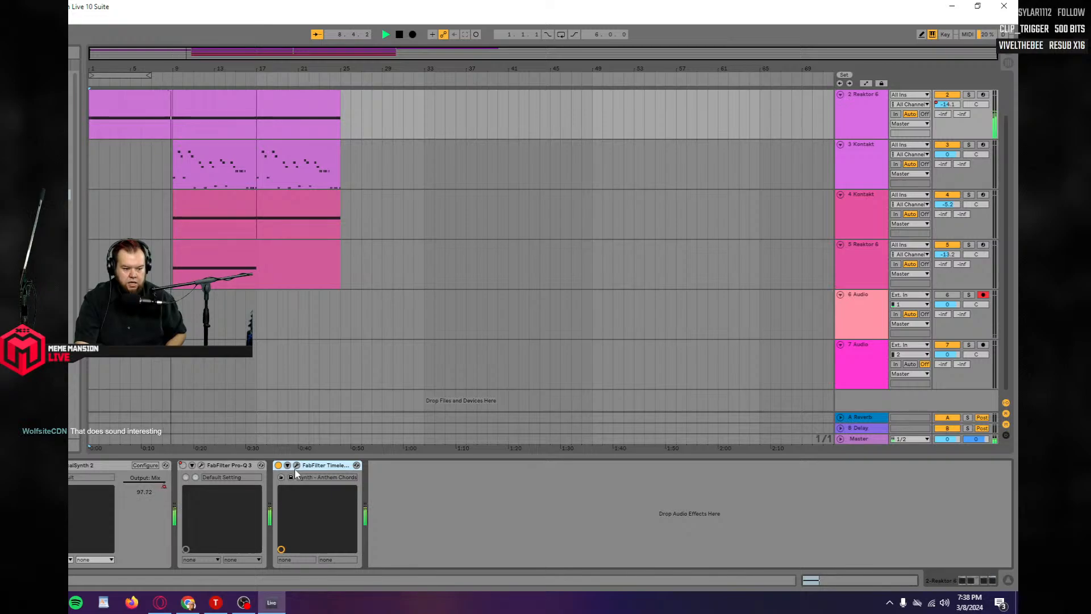
key("space")
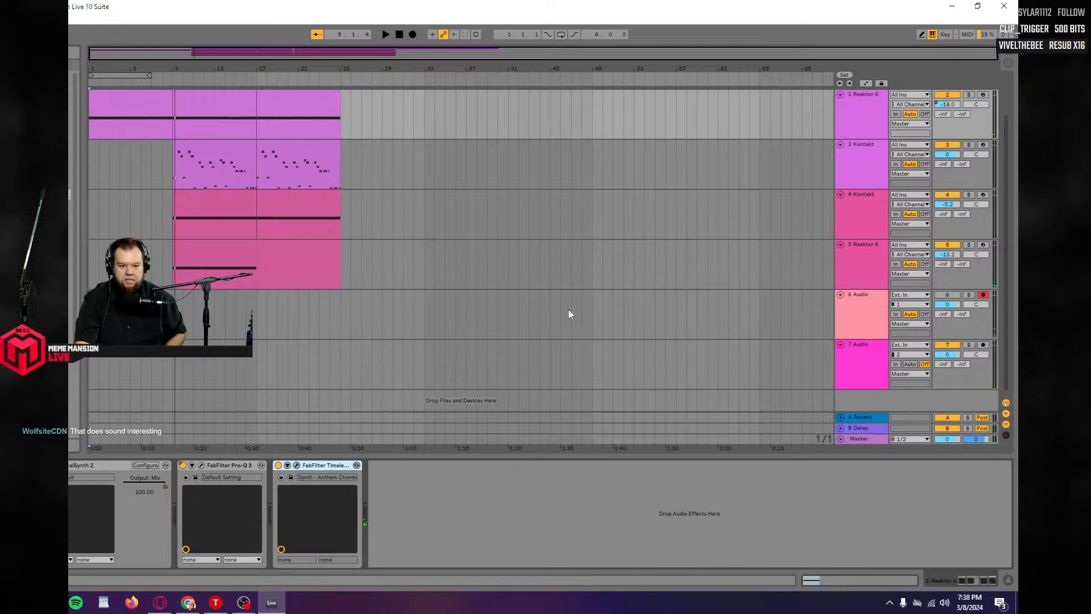
Automate the Timeless 3 Mix on 2 Reaktor 6 to rise from 0 at about bar 3 to 0.30 near bar 6.
left_click(866, 83)
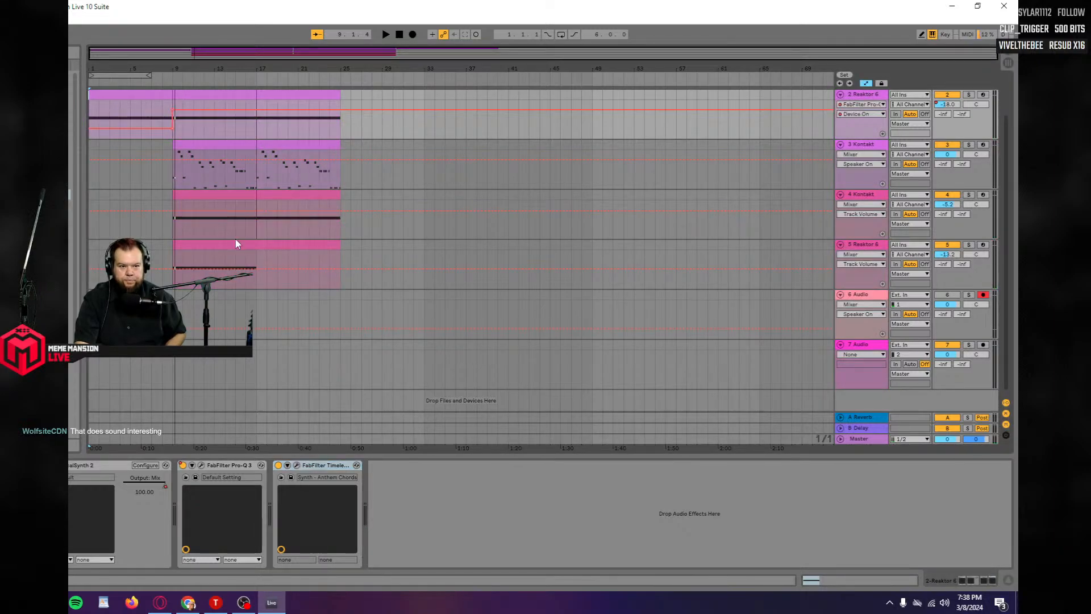
left_click(296, 465)
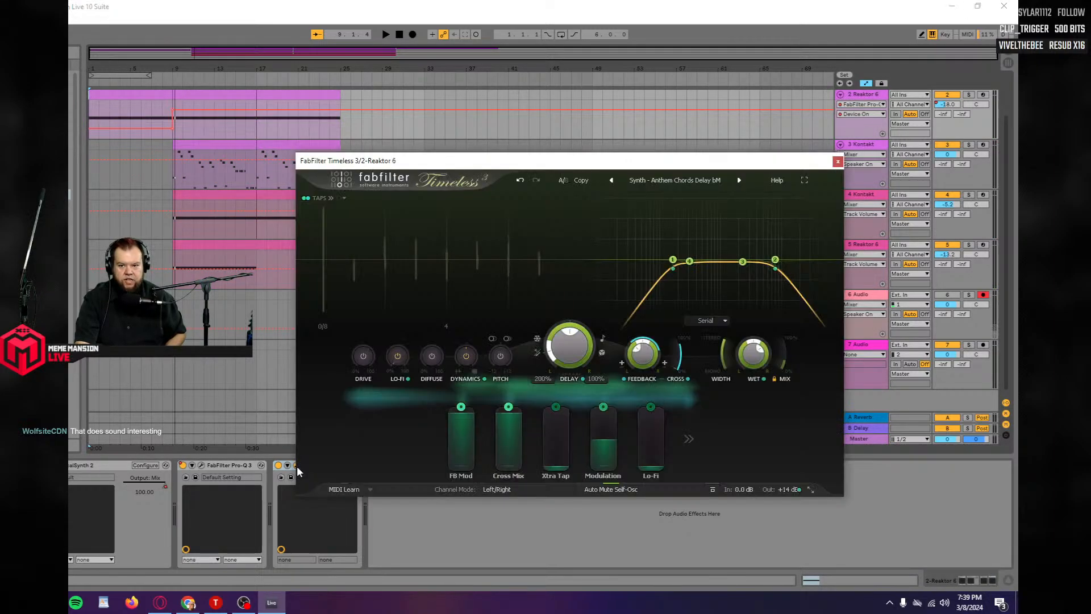
left_click(786, 365)
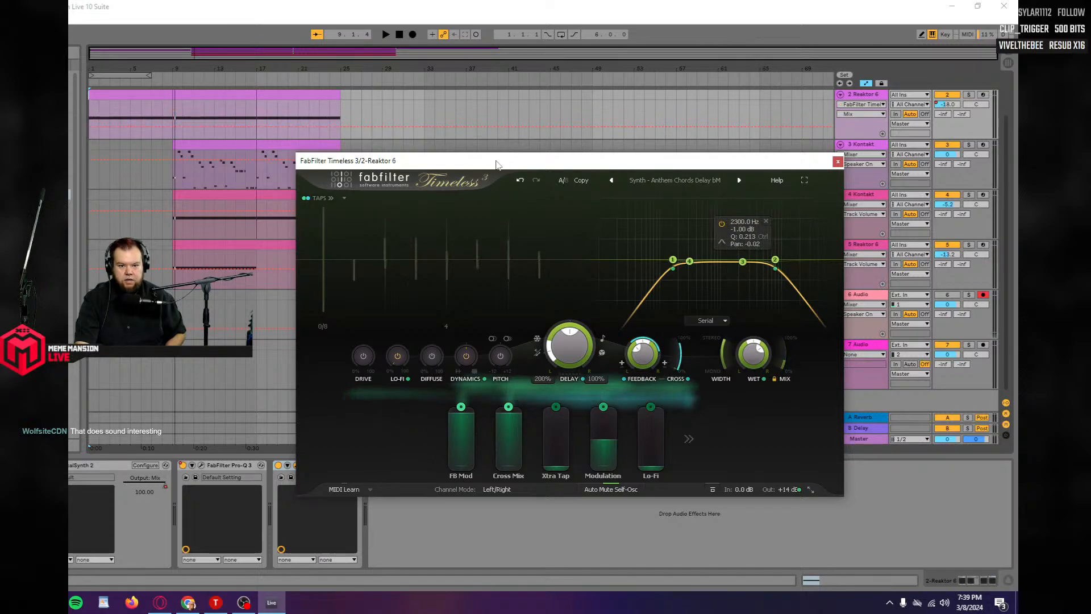
left_click(143, 127)
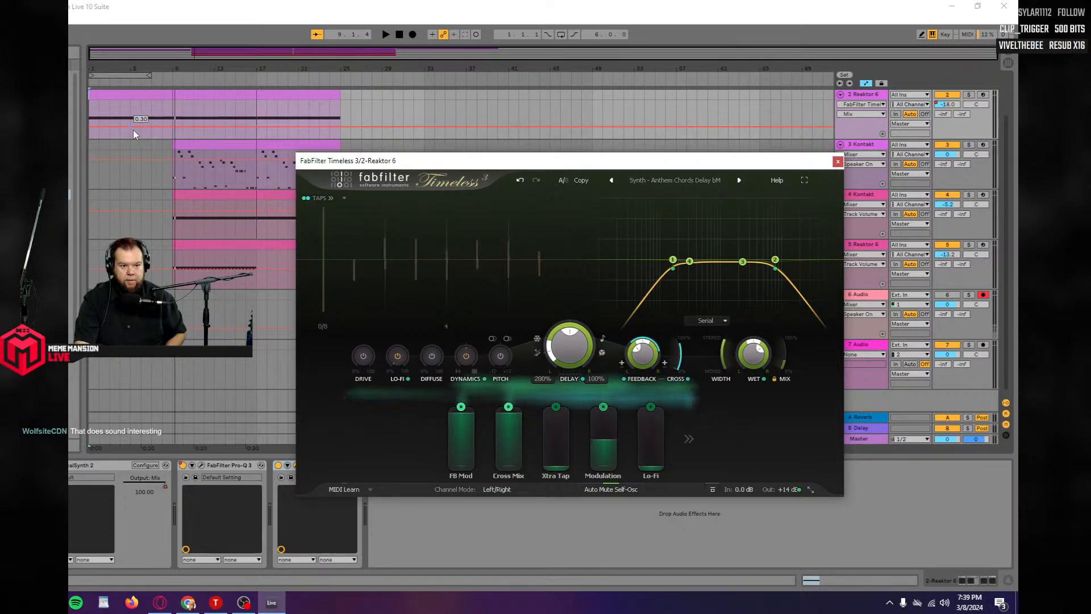
left_click(129, 127)
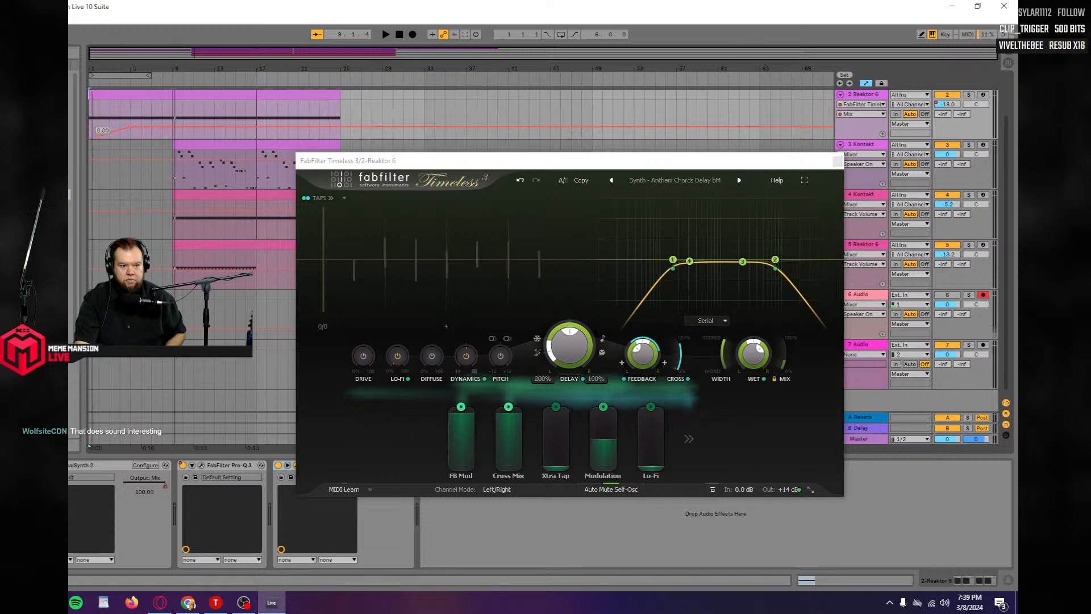
left_click_drag(91, 127, 110, 137)
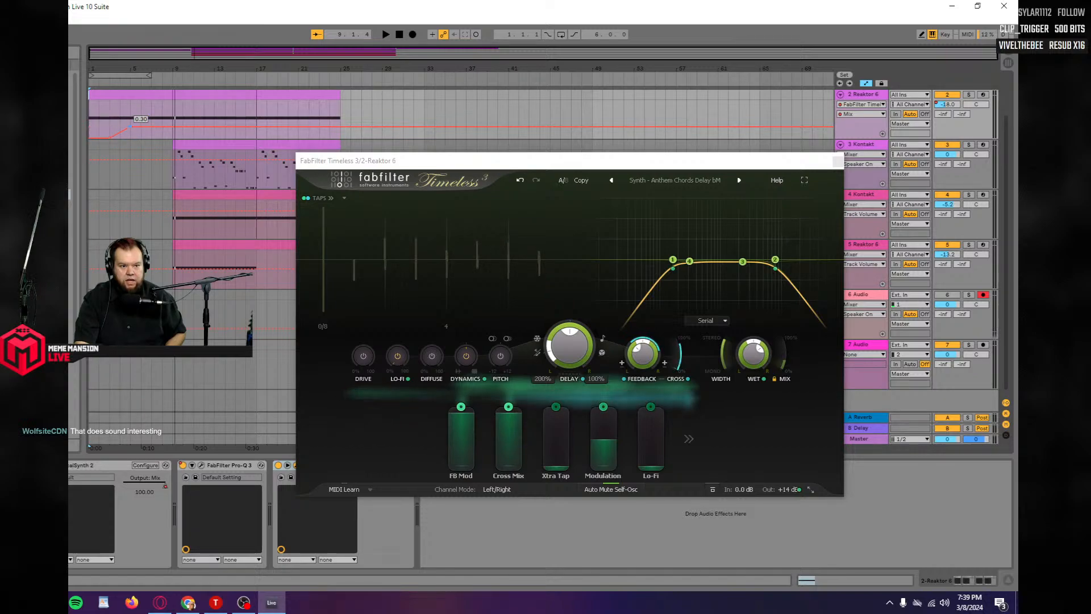
Play the intro from the start past bar 9 with the delay automation and close the Timeless 3 window.
key("space")
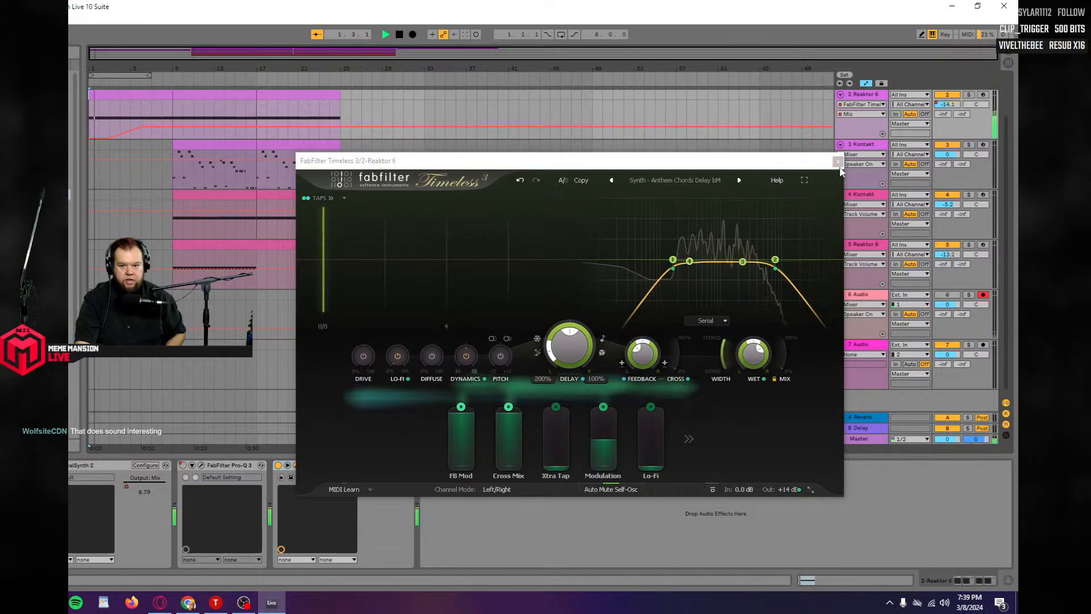
left_click(839, 161)
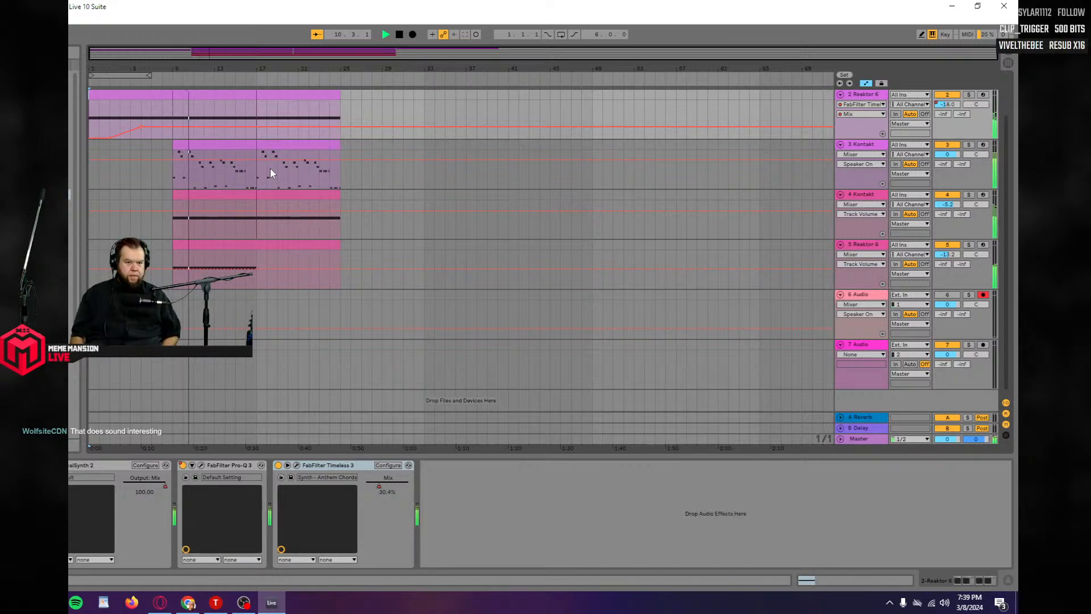
key("space")
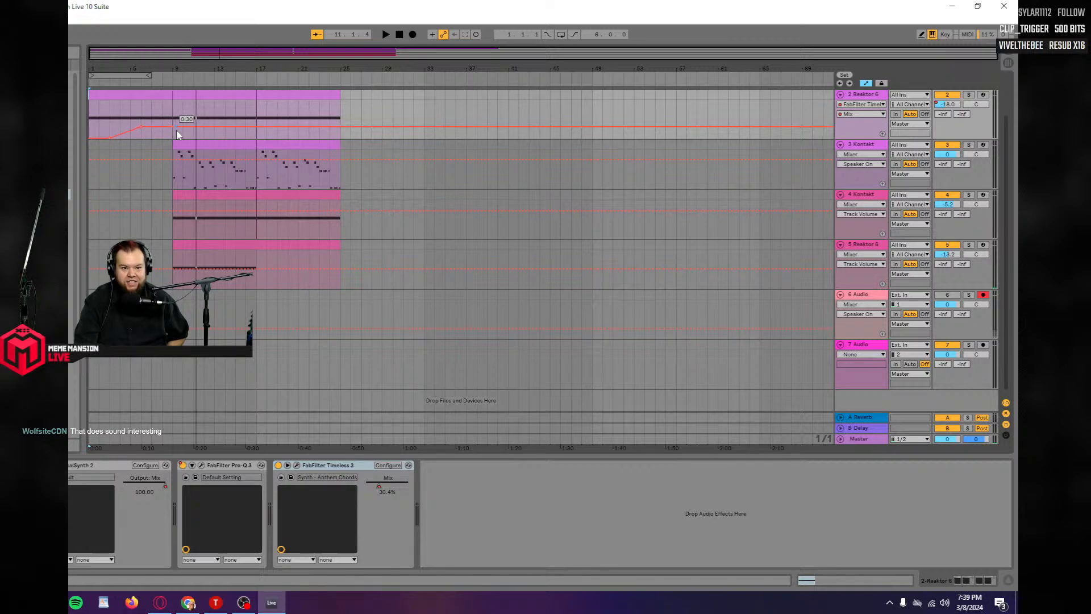
Drop the Timeless 3 Mix automation to 0 at bar 9 and replay from that point.
left_click_drag(185, 128, 195, 146)
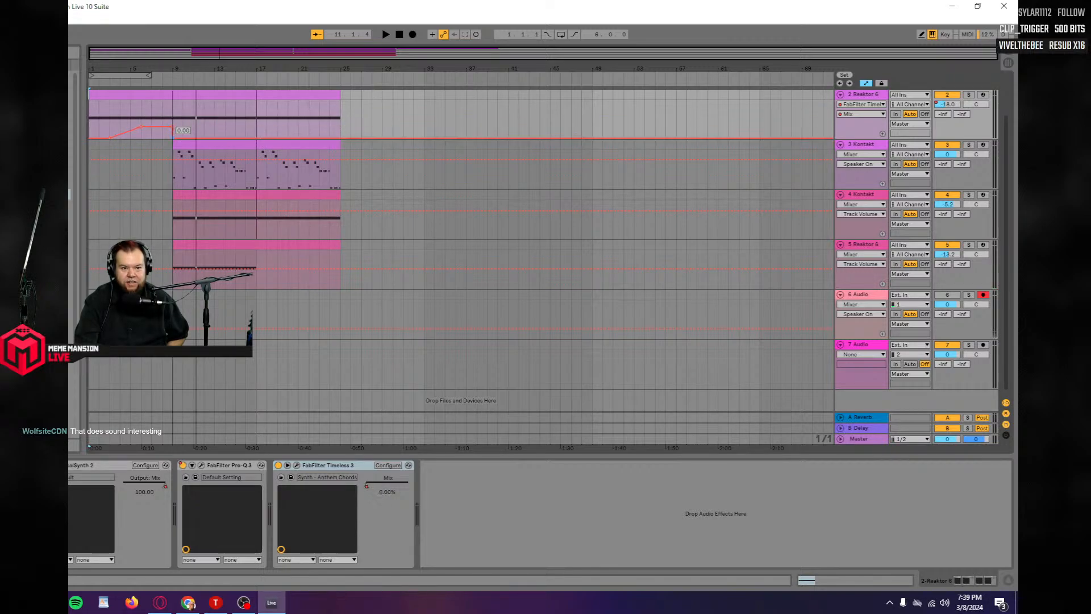
key("space")
key("space")
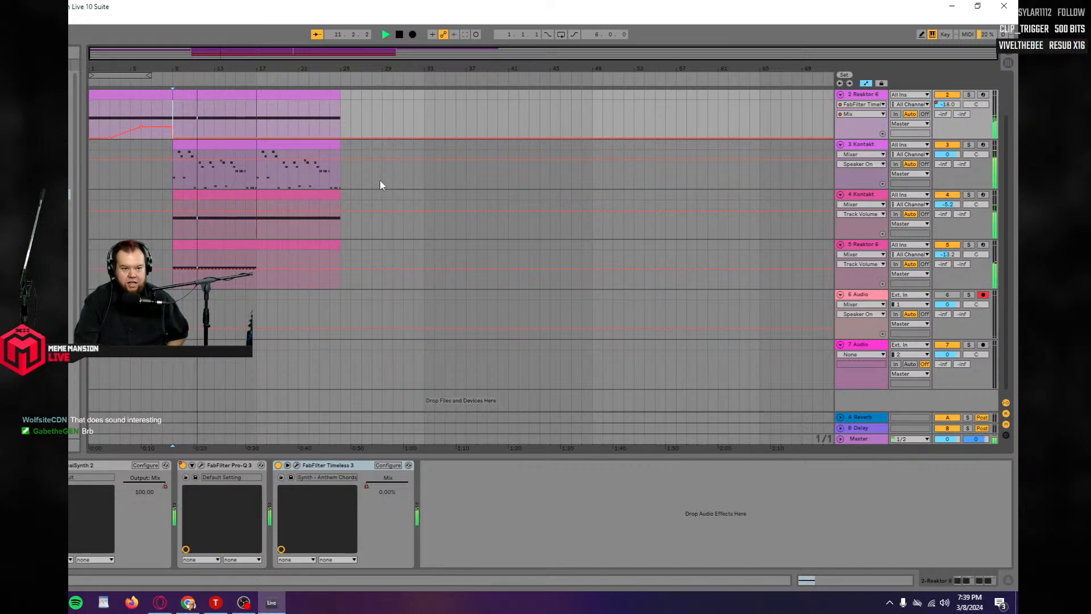
Extend the arrangement loop region to a length of 26 bars and hide the automation lanes.
left_click_drag(150, 75, 365, 74)
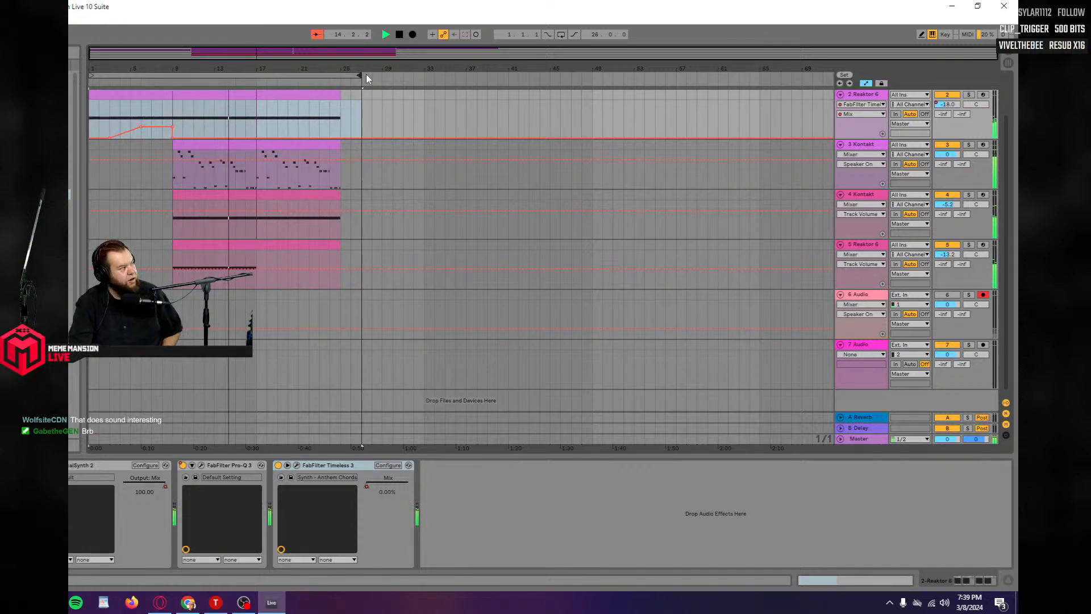
key("space")
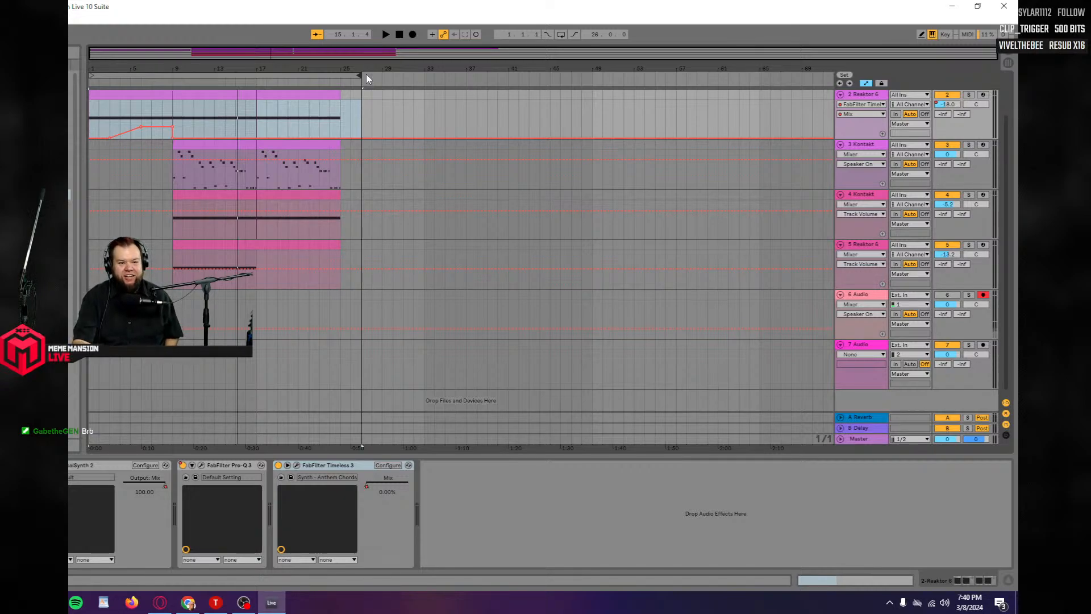
key("space")
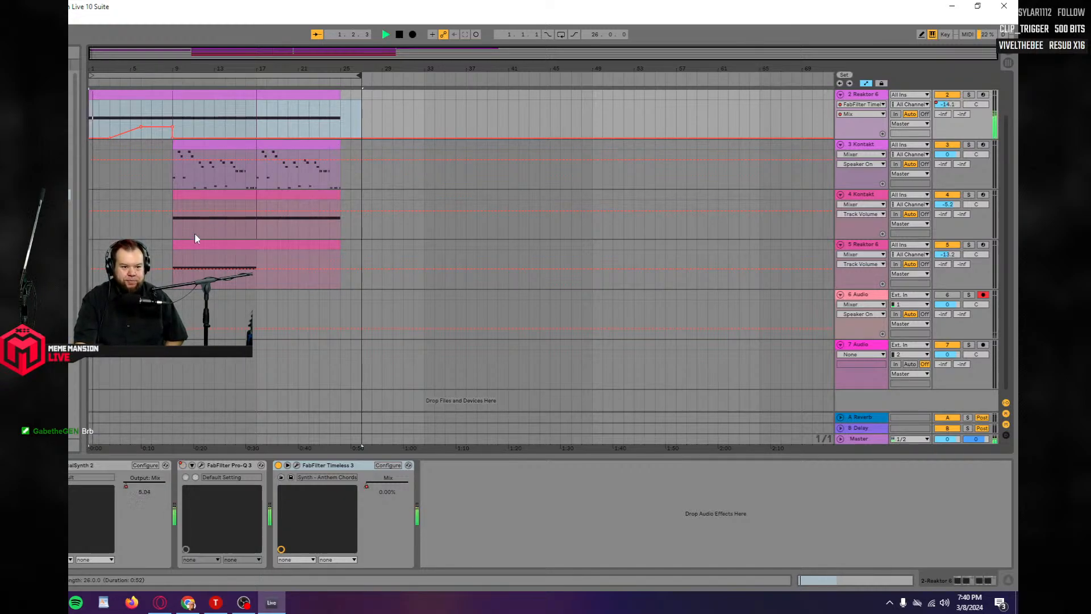
key("space")
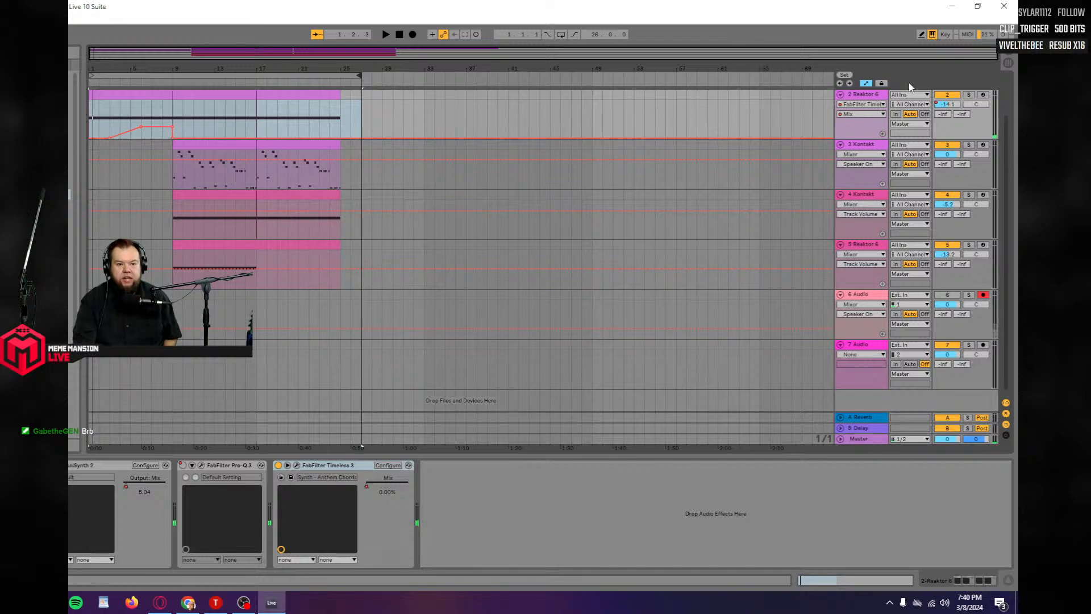
left_click(866, 83)
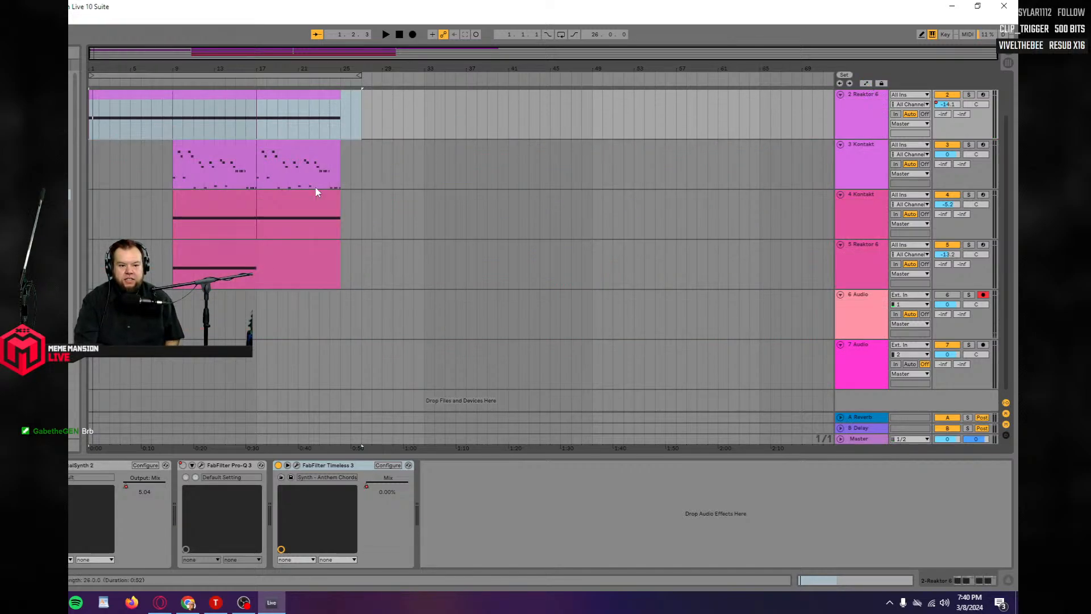
Replay from bar 9 and move the 5 Reaktor 6 clip from bar 9 to bar 25.
left_click(175, 178)
key("space")
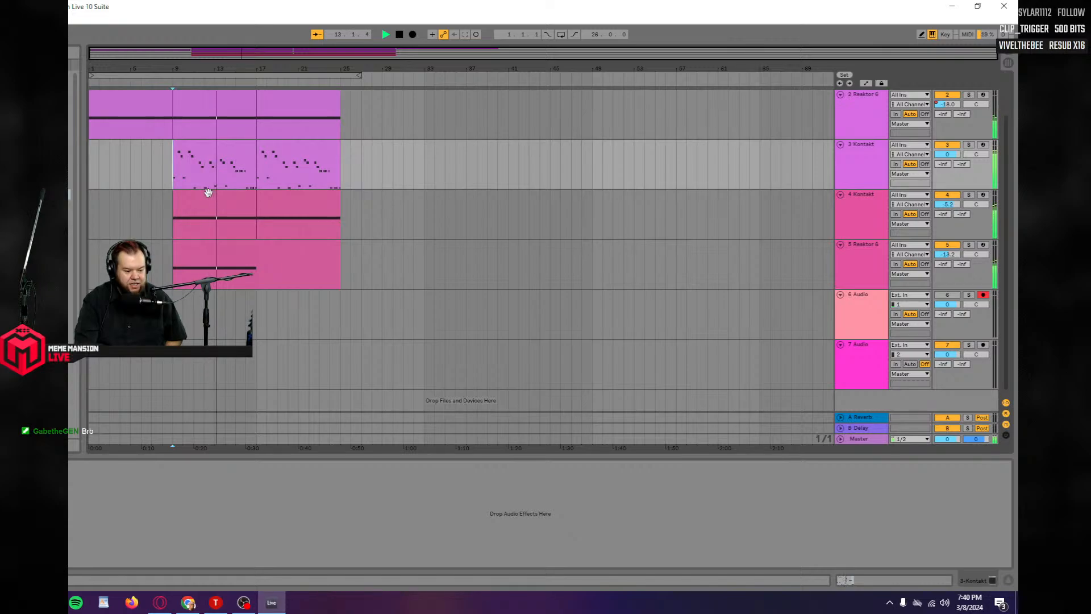
key("space")
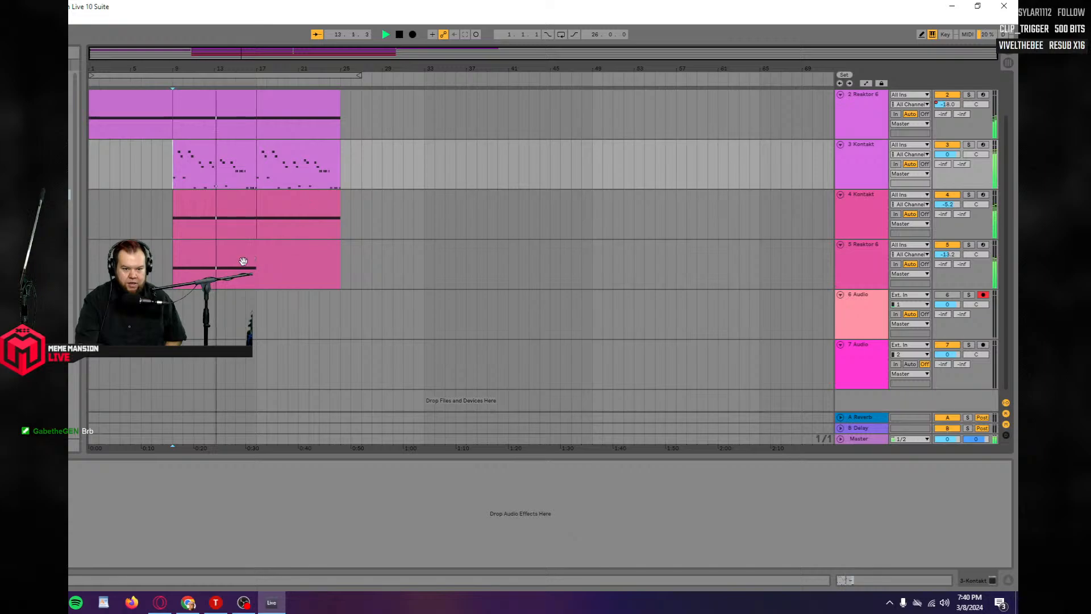
left_click_drag(226, 254, 401, 275)
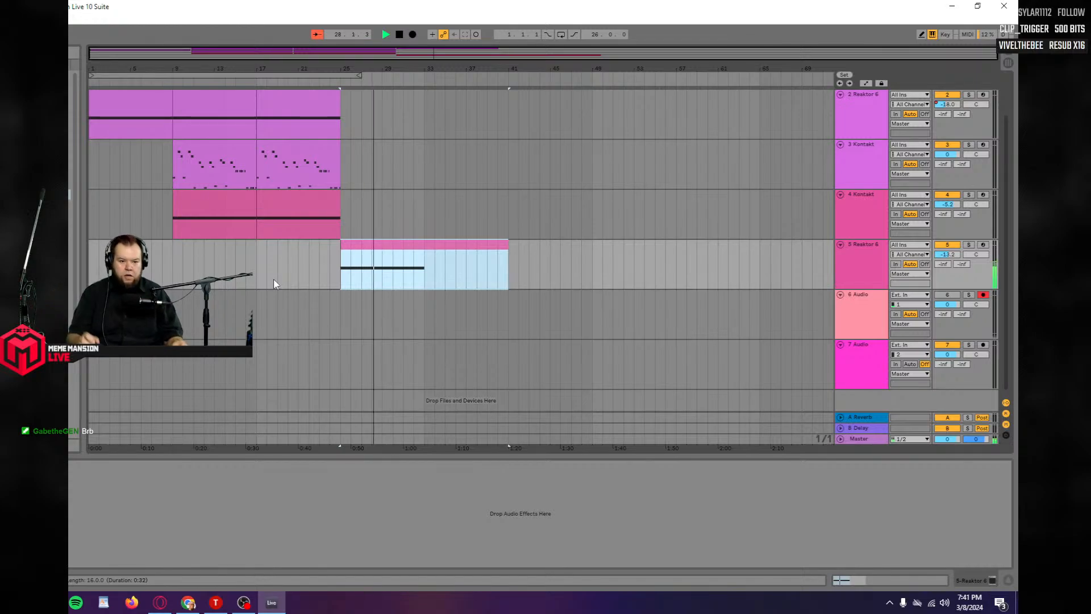
Trim the 5 Reaktor 6 clip so it ends at bar 33 and stop playback.
scroll(429, 244, "up", 1)
scroll(429, 243, "up", 1)
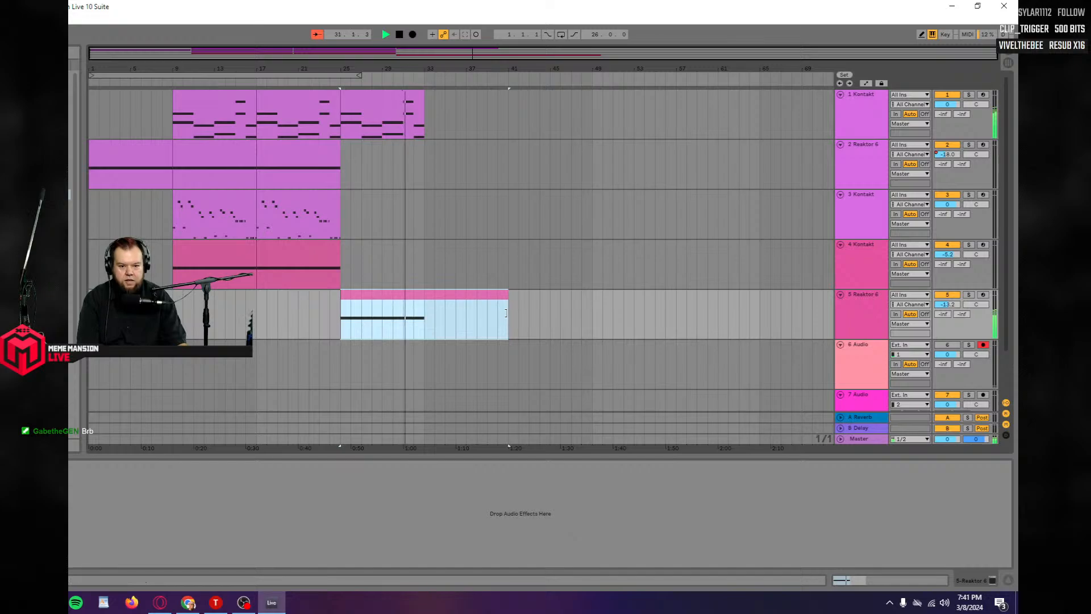
left_click_drag(508, 319, 424, 321)
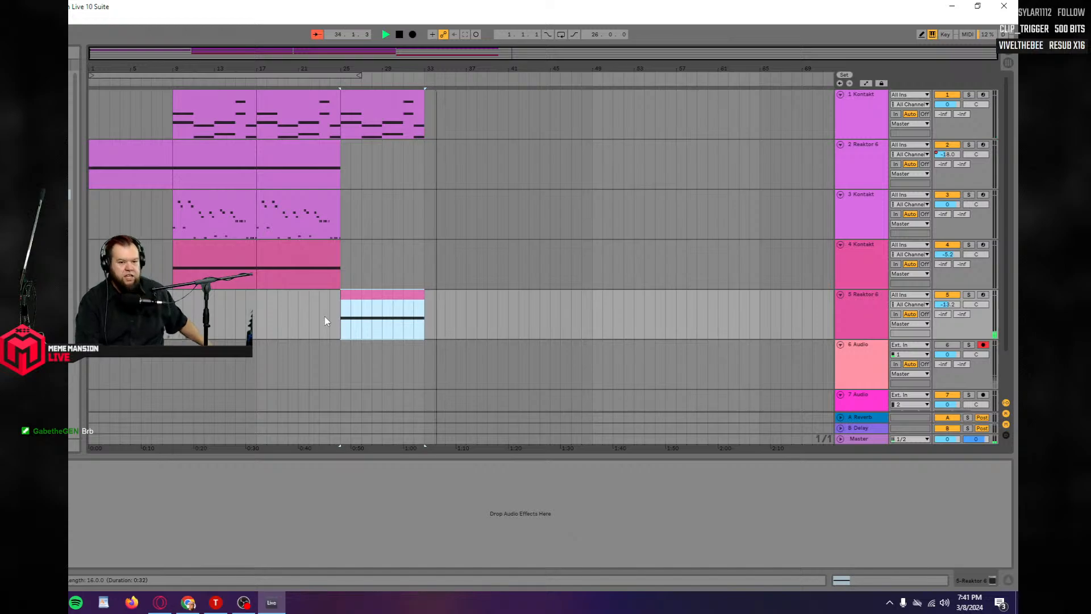
key("space")
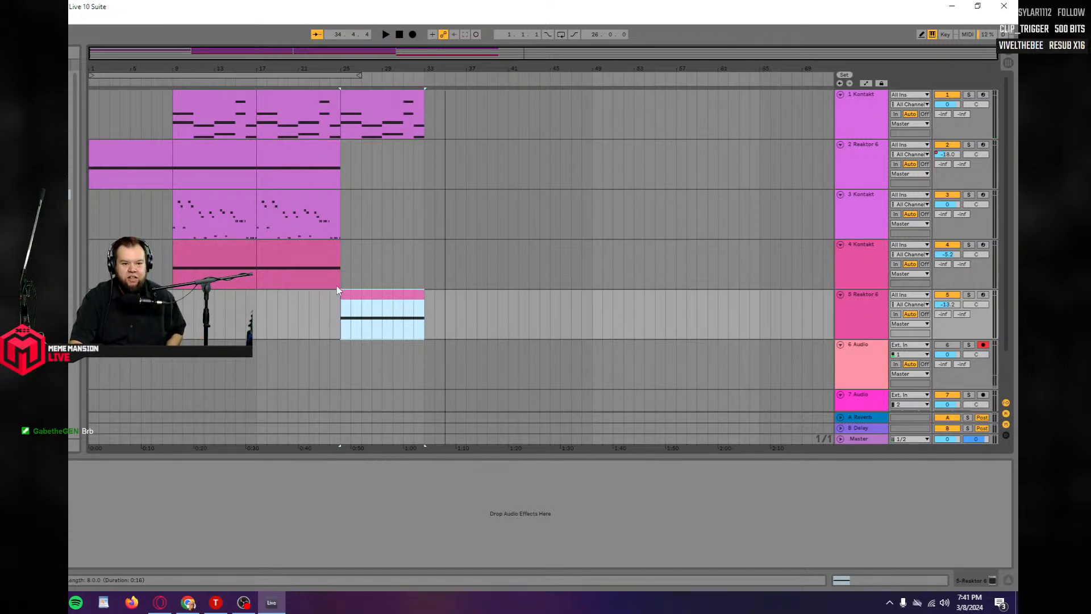
Copy bars 17 to 25 of the Kontakt and Reaktor tracks and paste them at bar 33.
left_click_drag(337, 290, 257, 128)
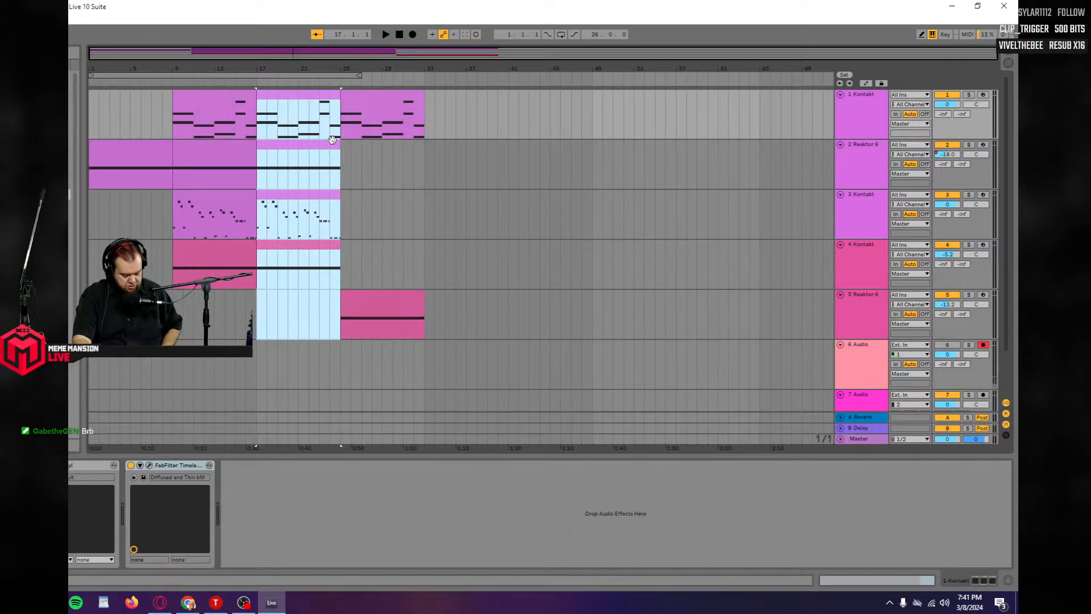
left_click(426, 124)
key("ctrl+v")
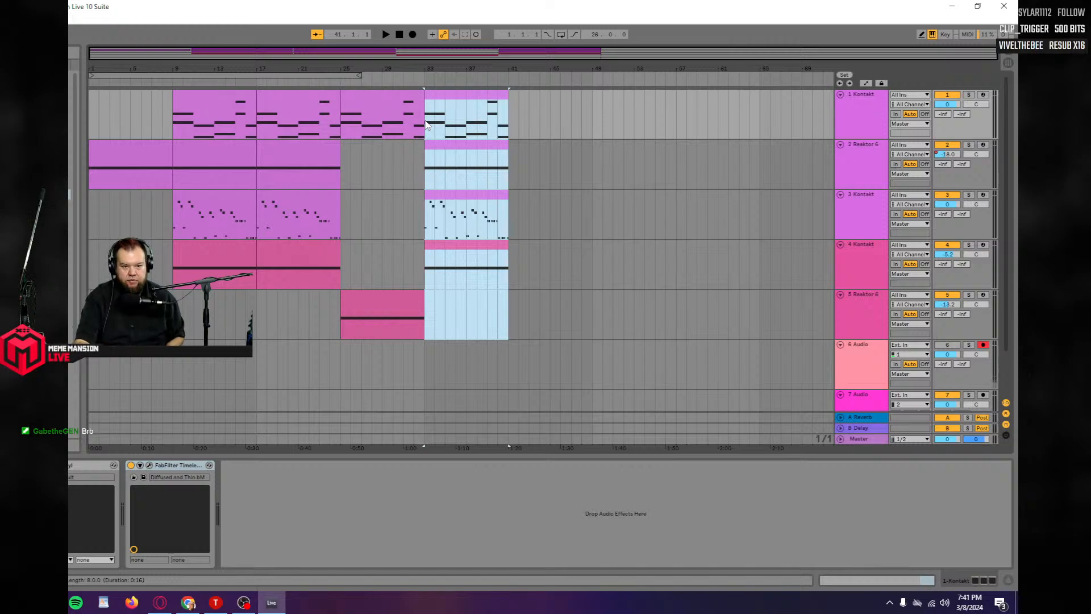
Play the arrangement from bar 23 to hear the transition into bar 25.
left_click(517, 180)
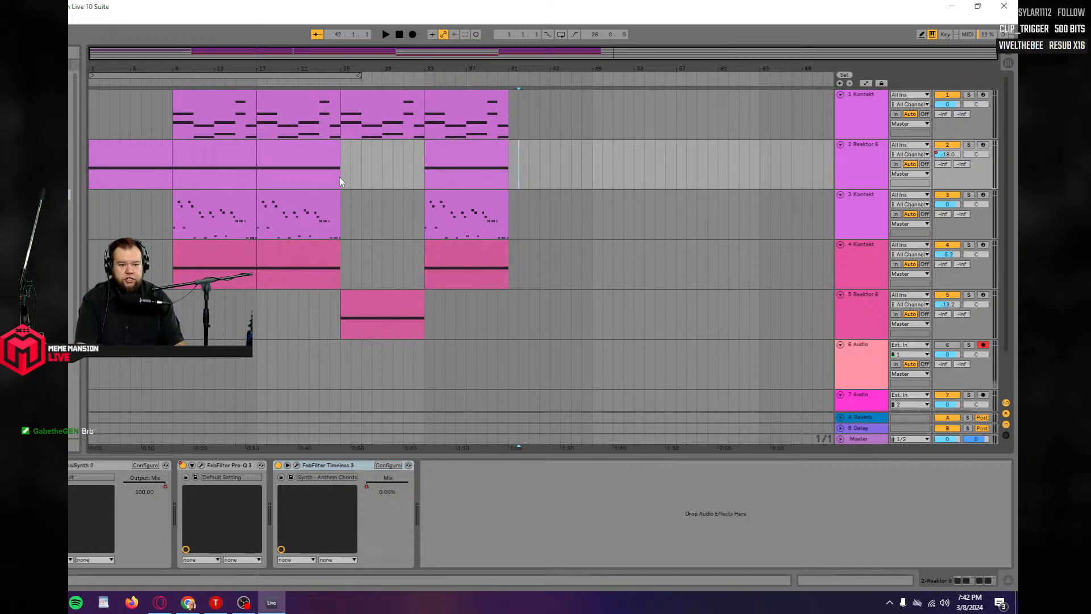
left_click(320, 235)
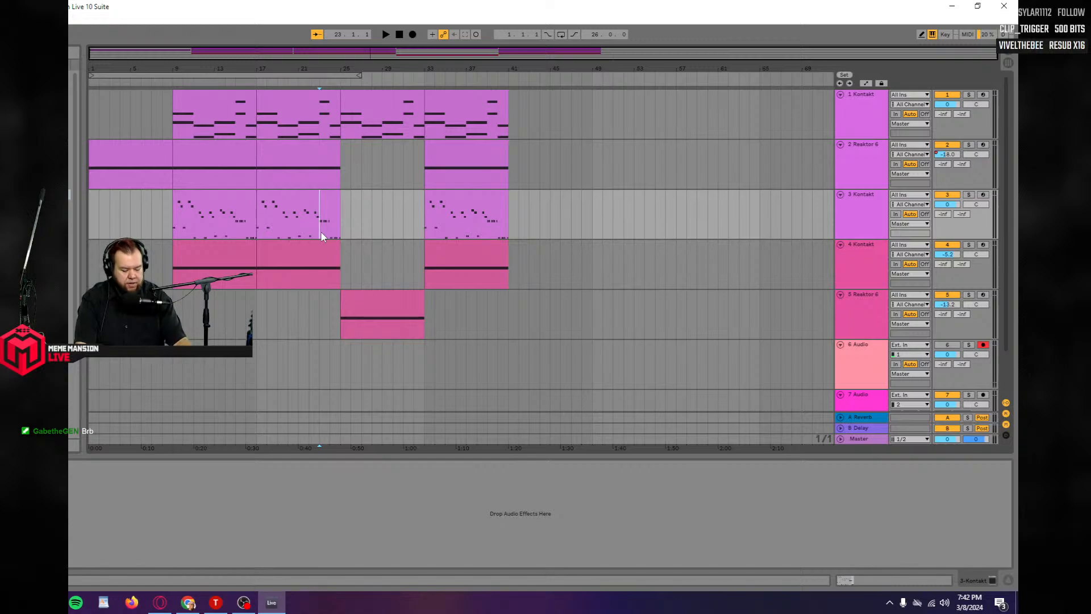
key("space")
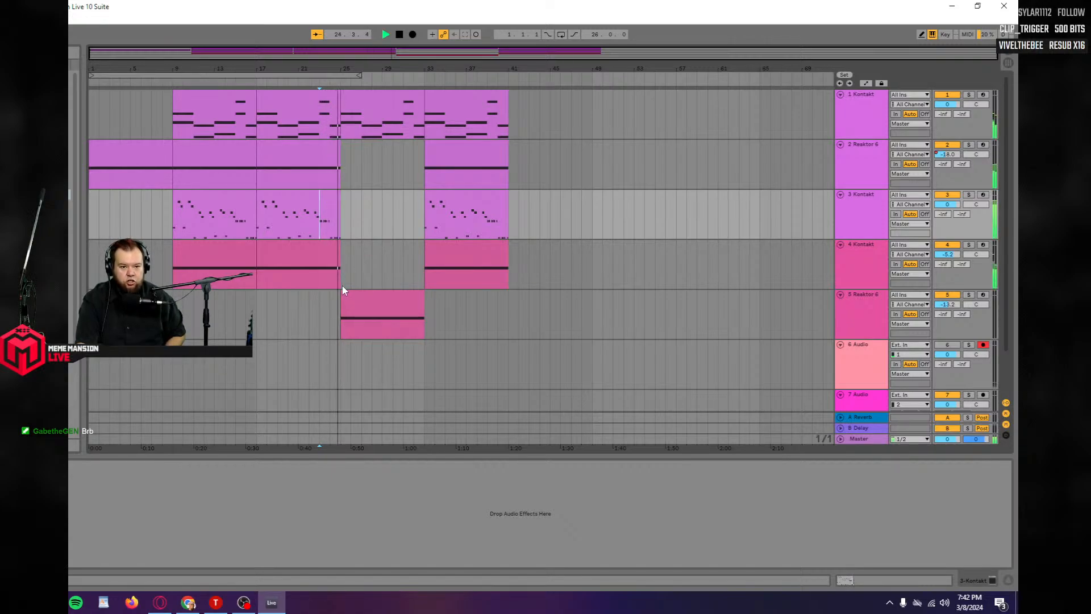
key("space")
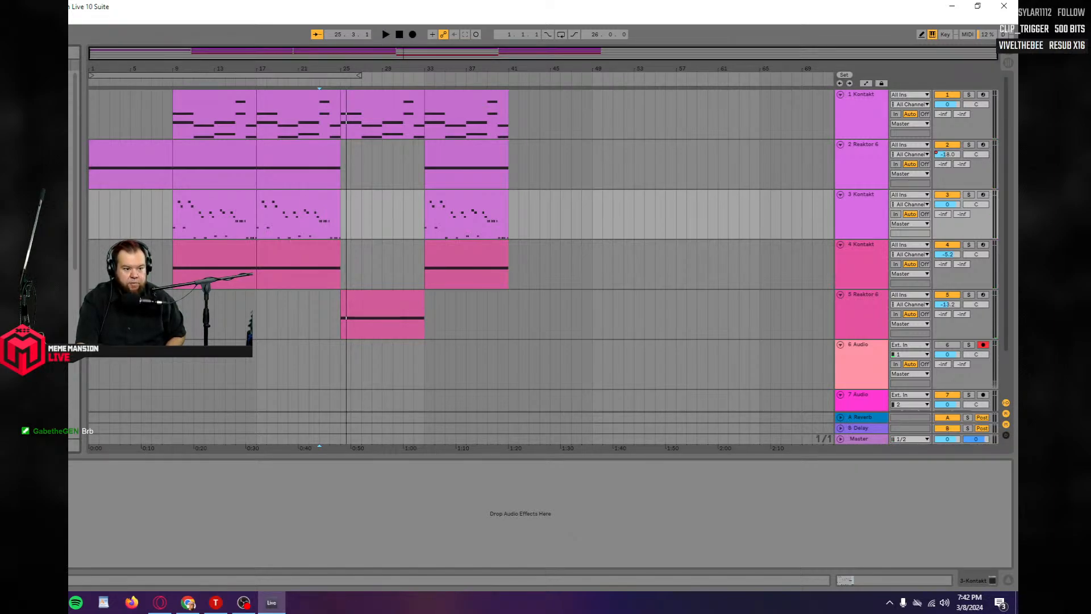
Audition bass drop samples, place bLiNd Bass Drop 02 at bar 25 on a new track, and position that track above the lower Reaktor 6 track.
left_click(74, 87)
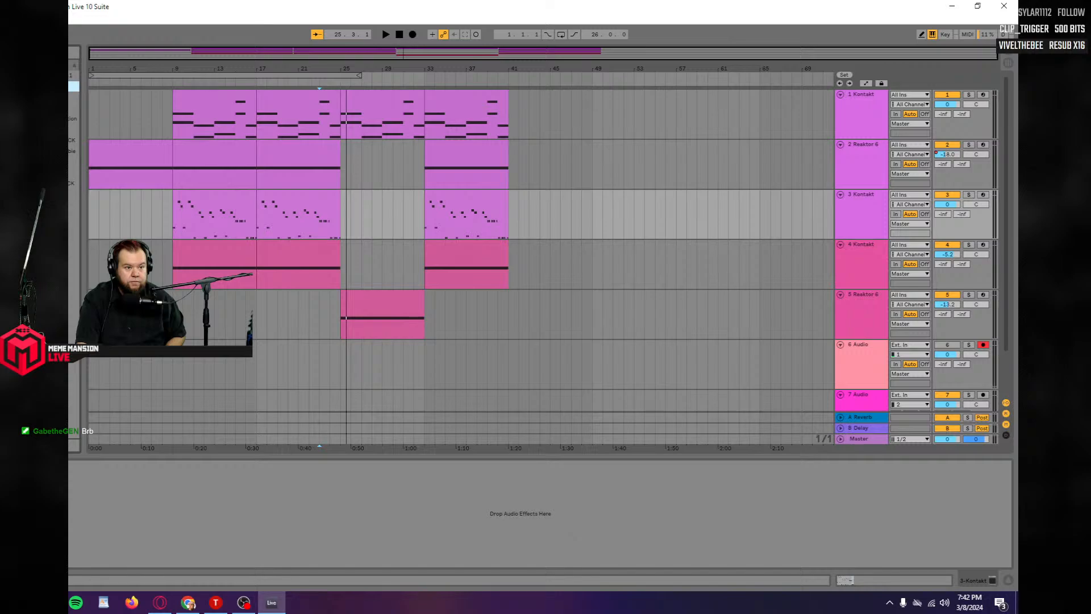
left_click(74, 97)
left_click(74, 119)
left_click(73, 130)
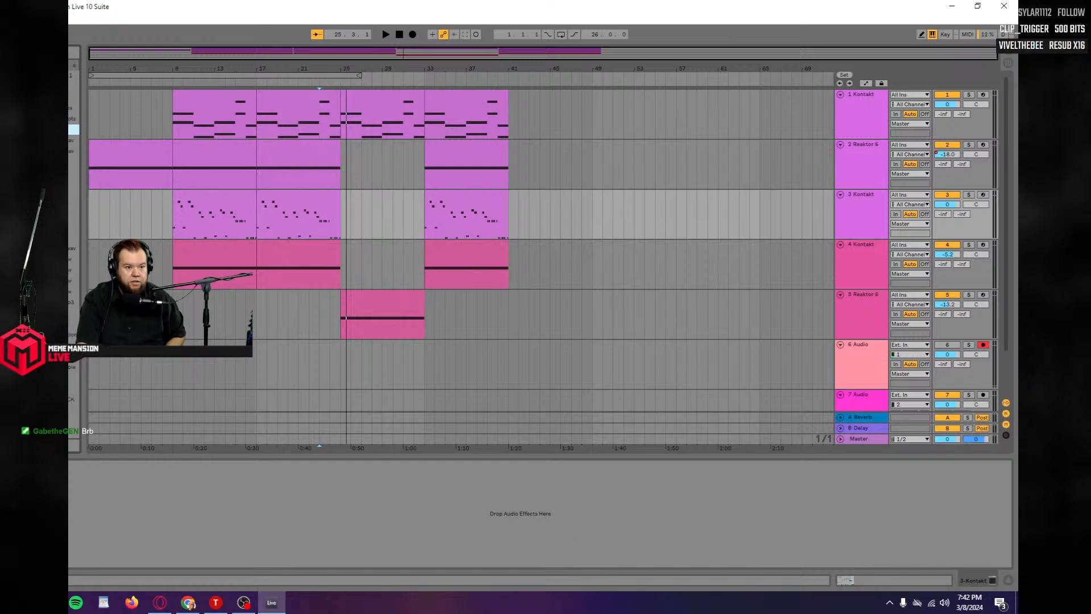
mouse_move(74, 150)
left_mouse_down()
mouse_move(267, 375)
mouse_move(451, 363)
mouse_move(373, 360)
mouse_move(343, 399)
left_mouse_up()
left_click_drag(855, 403, 866, 303)
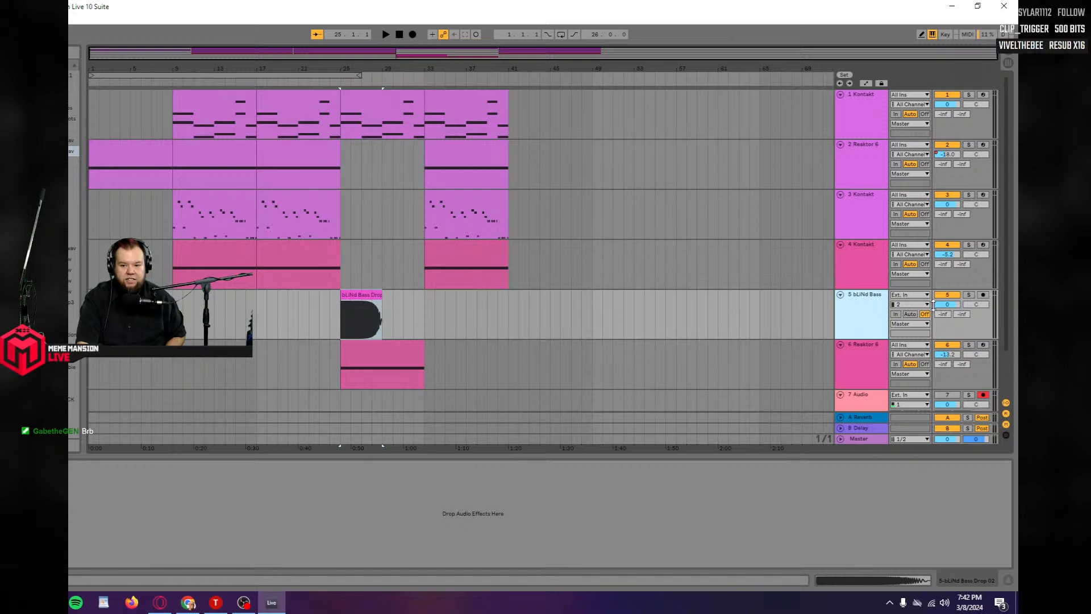
Lower the bass drop track to -10.6 dB and add a long fade-out to its clip, playing from bar 25 to check.
left_click_drag(932, 305, 933, 308)
key("space")
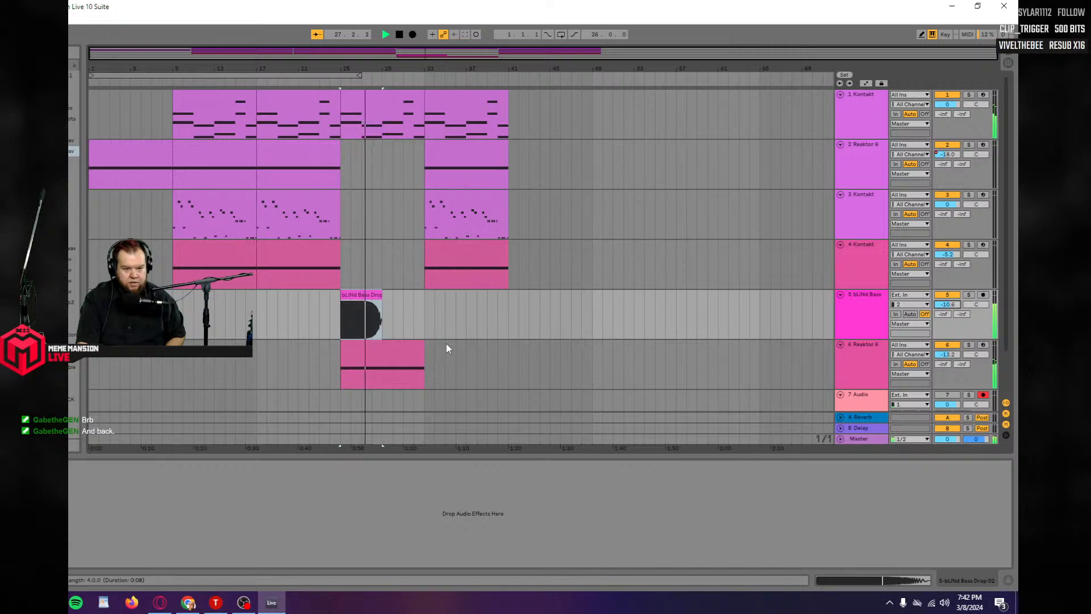
key("space")
left_click_drag(380, 295, 347, 294)
key("space")
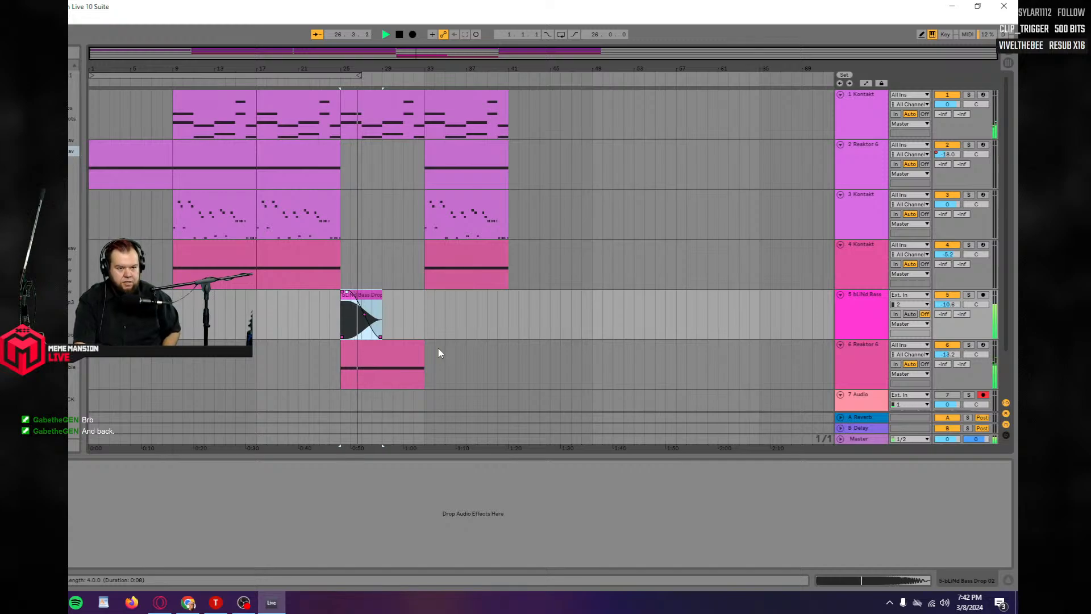
key("space")
Save the set, load Replika XT on the bass drop track and move its window clear of the clips.
left_click(0, 170)
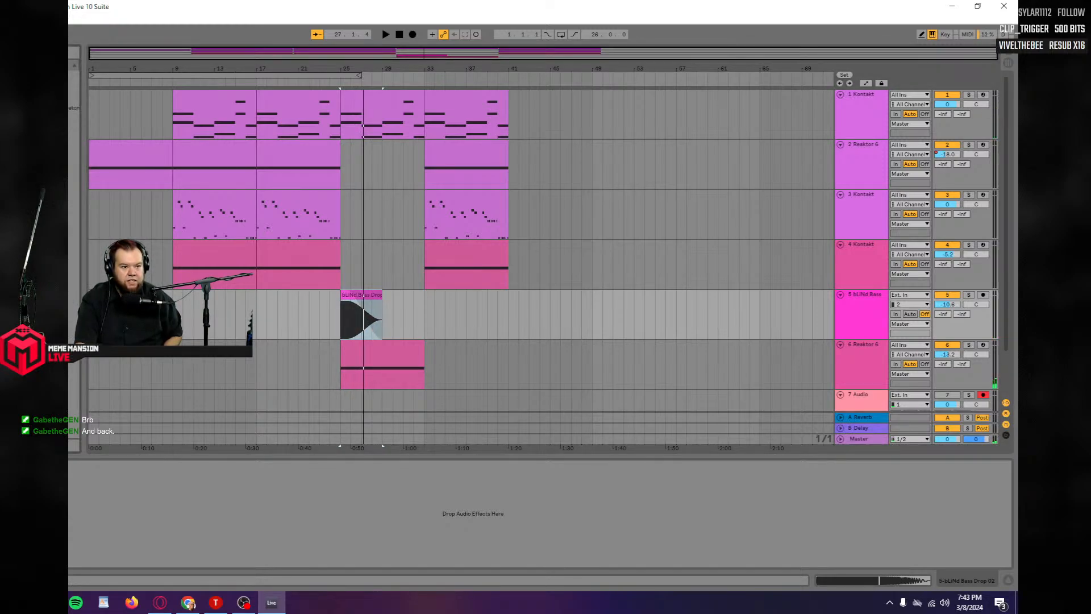
left_click(69, 194)
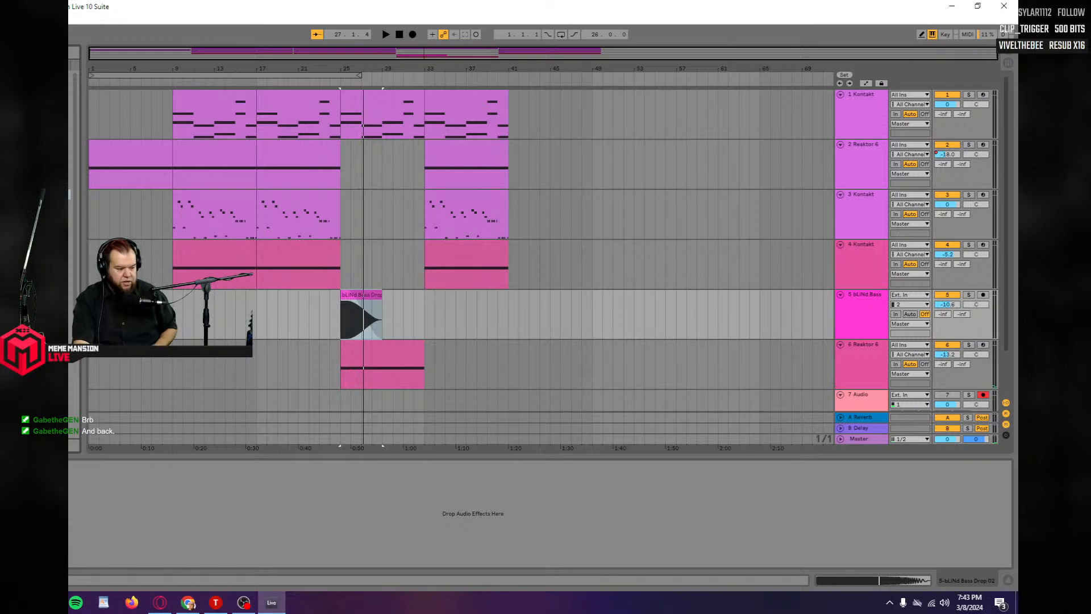
key("ctrl+s")
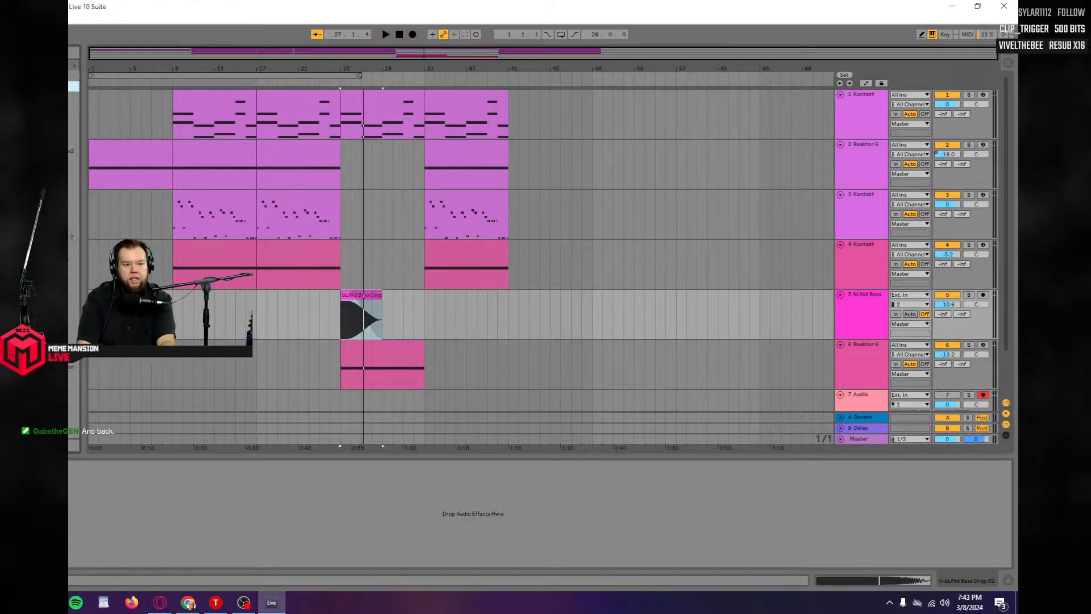
left_click(70, 118)
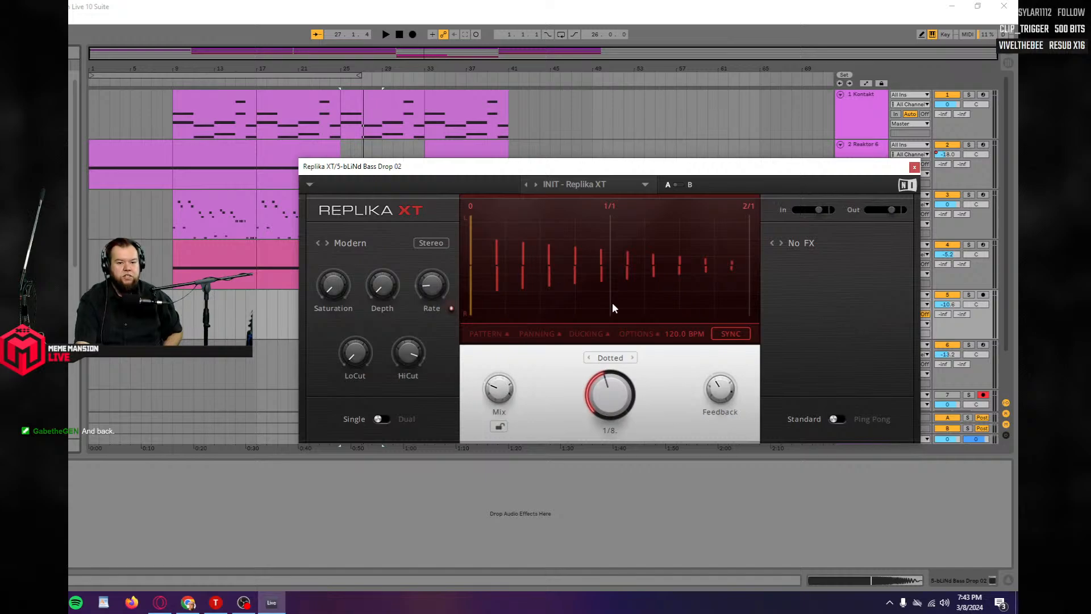
left_click_drag(519, 167, 514, 384)
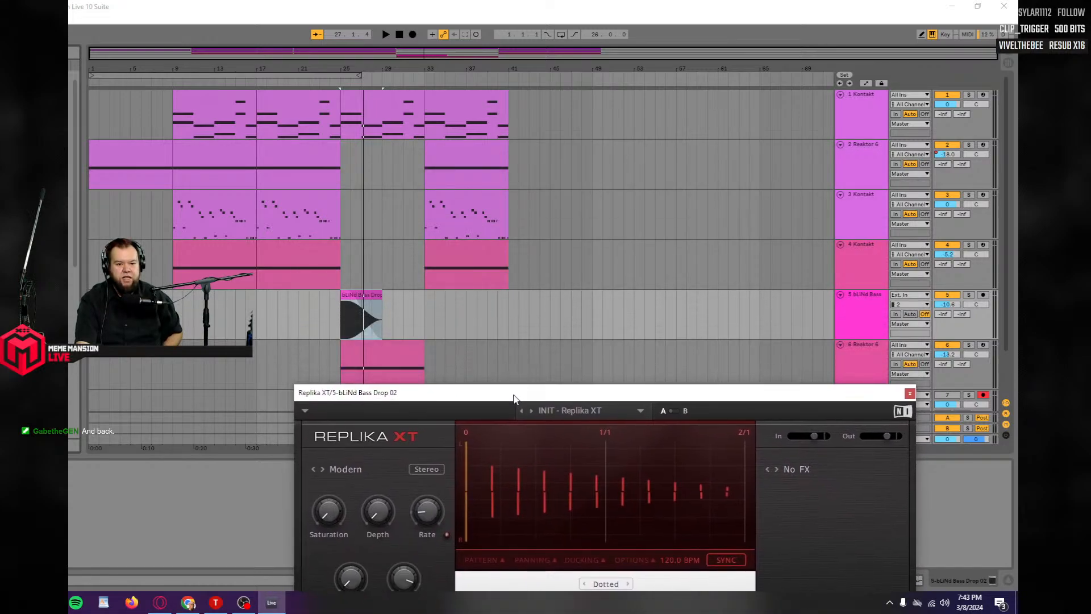
Play the bass drop from bar 25 through Replika XT and close the plugin window.
left_click(811, 322)
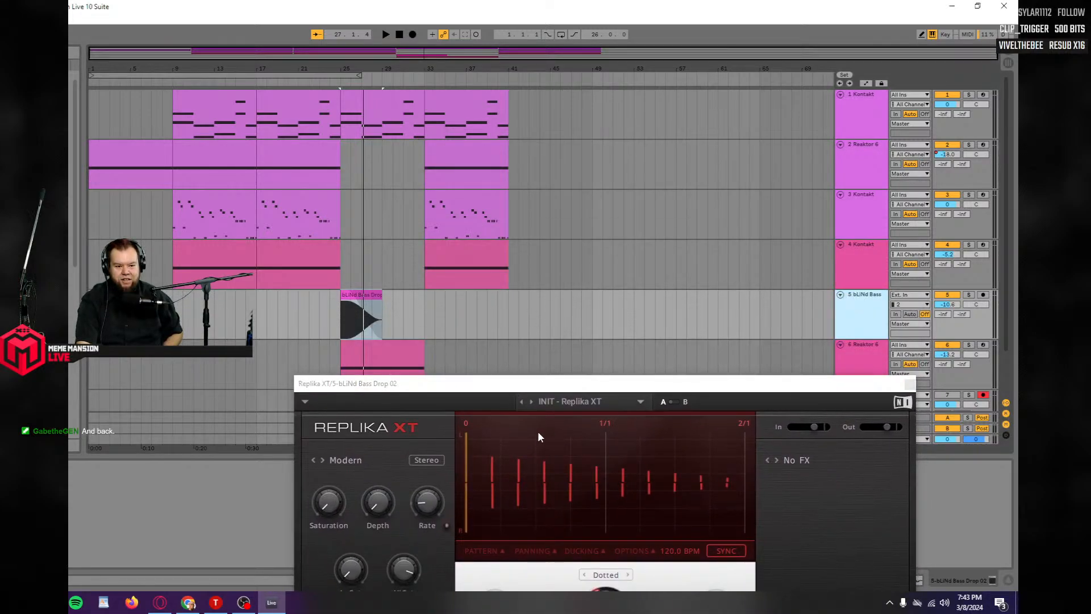
key("space")
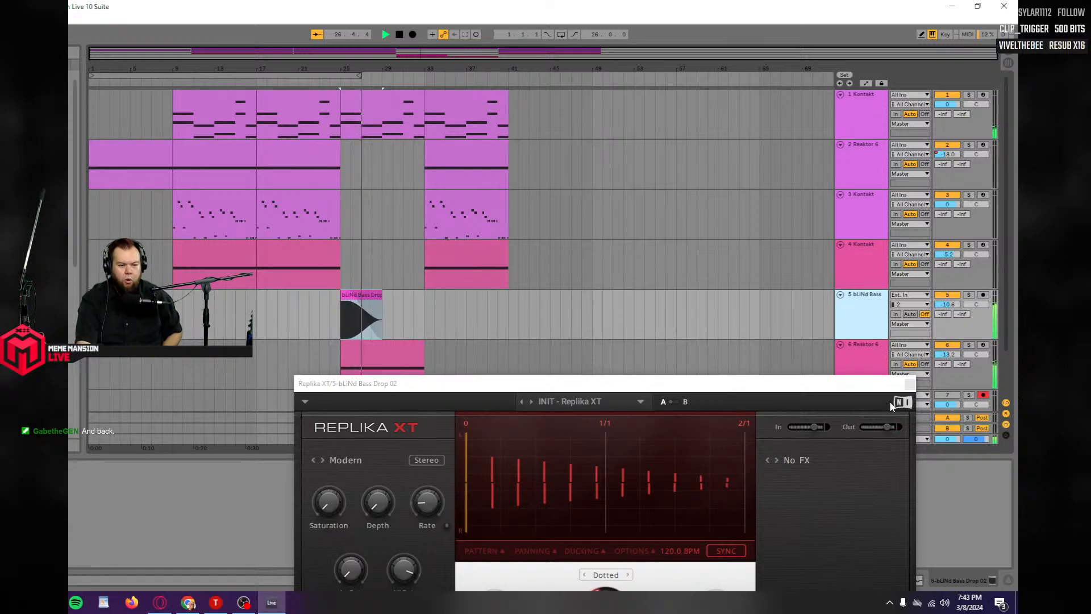
left_click(909, 384)
key("space")
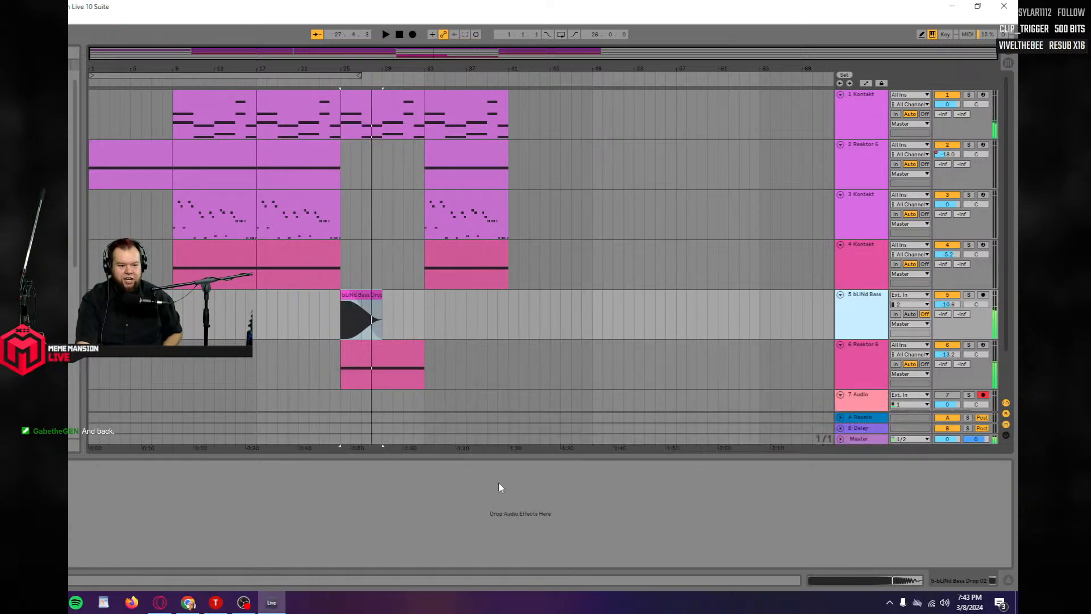
Replay from bar 25 and move Replika XT from the bass drop track to the 6 Reaktor 6 track.
key("space")
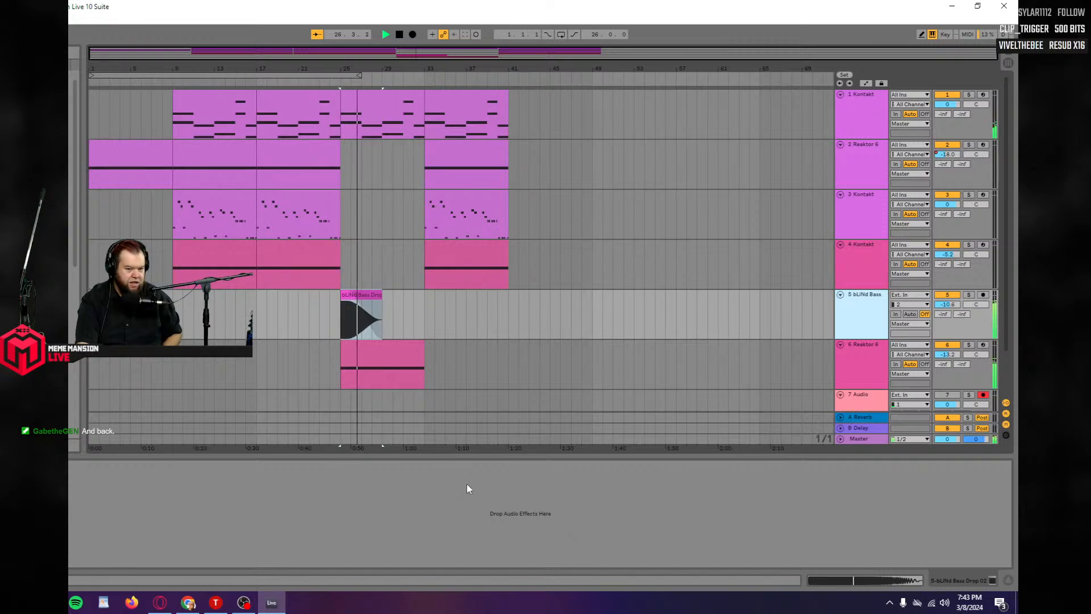
key("ctrl+v")
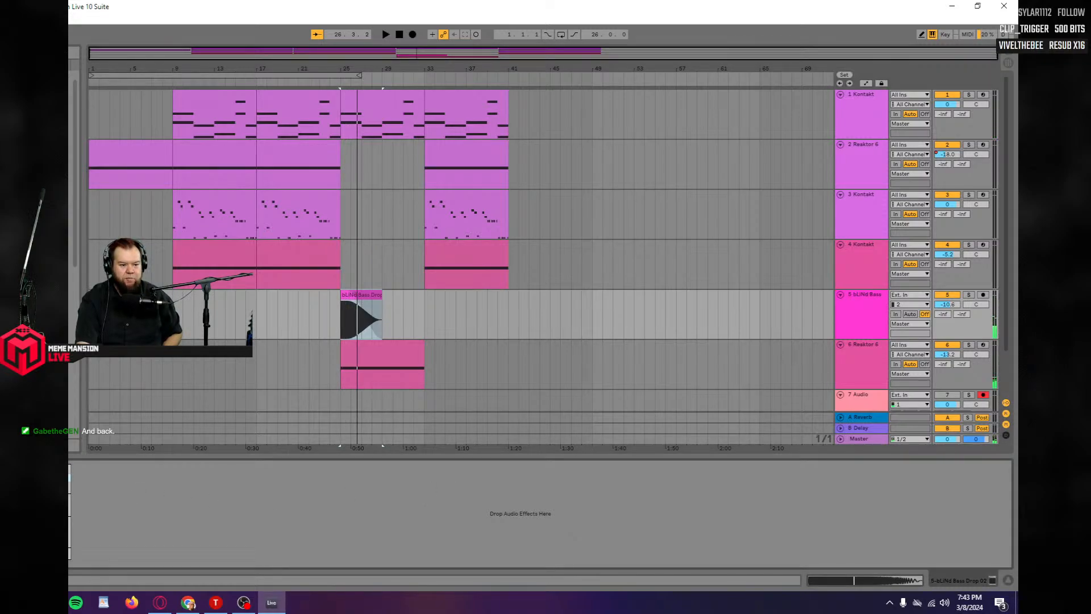
left_click(851, 372)
right_click(96, 505)
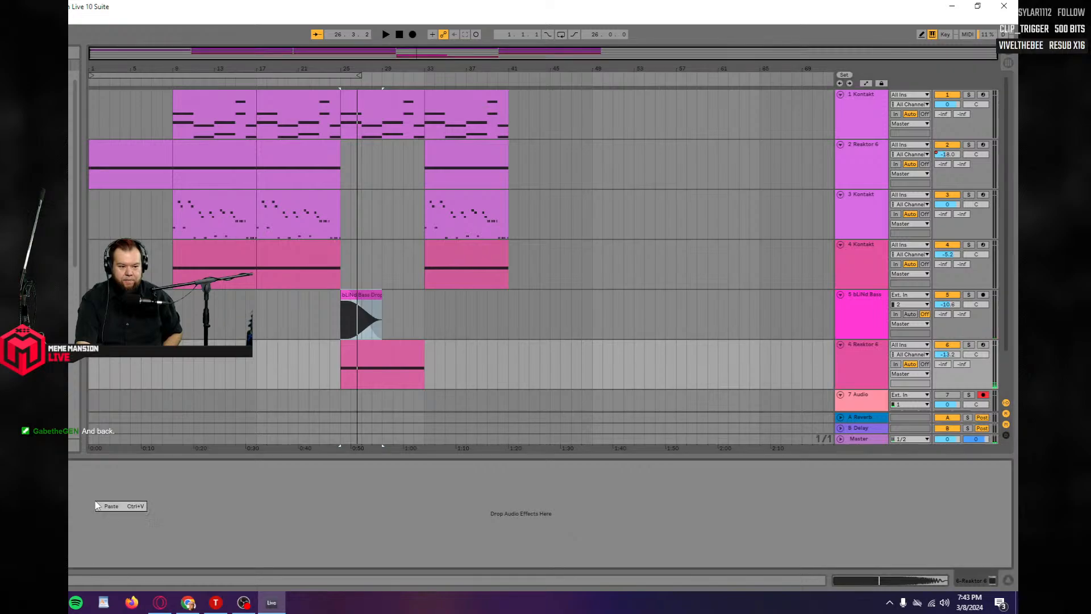
left_click(96, 505)
Solo the 6 Reaktor 6 track, play it from bar 25 and open its Replika XT window.
scroll(383, 396, "down", 1)
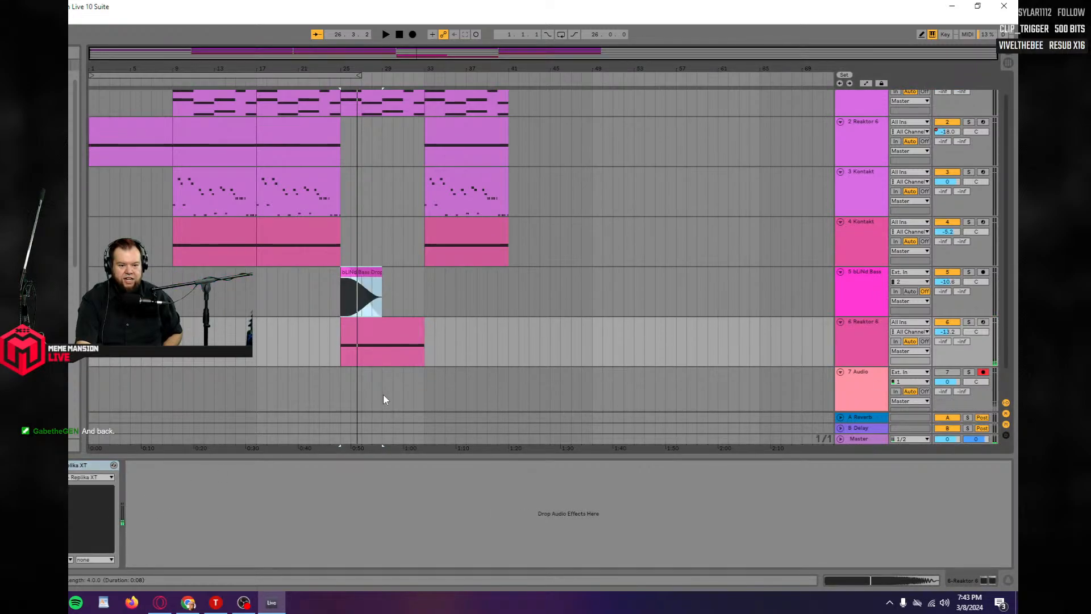
left_click(342, 354)
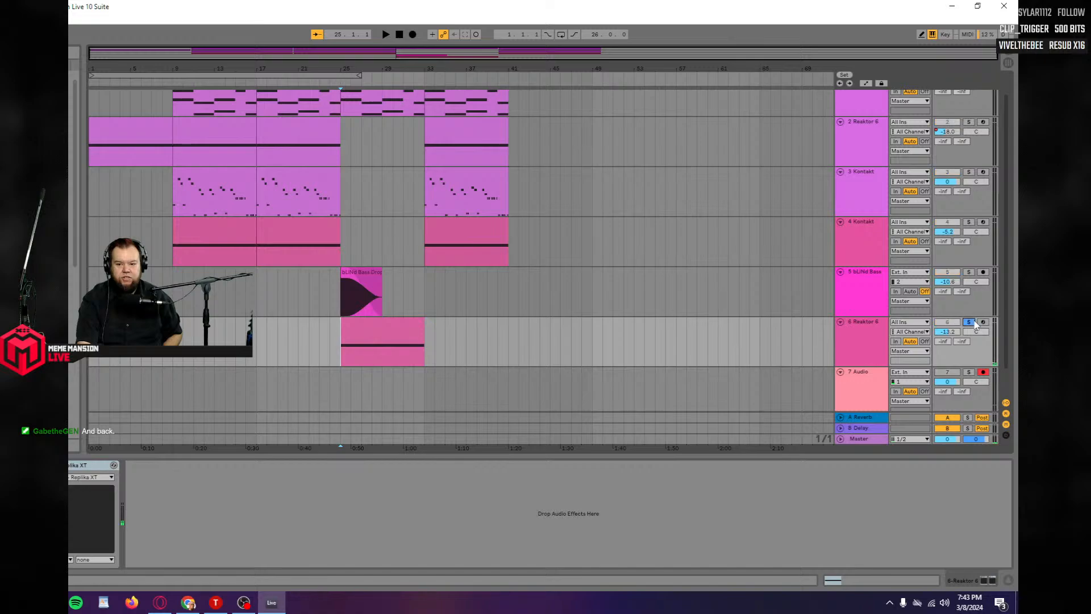
key("space")
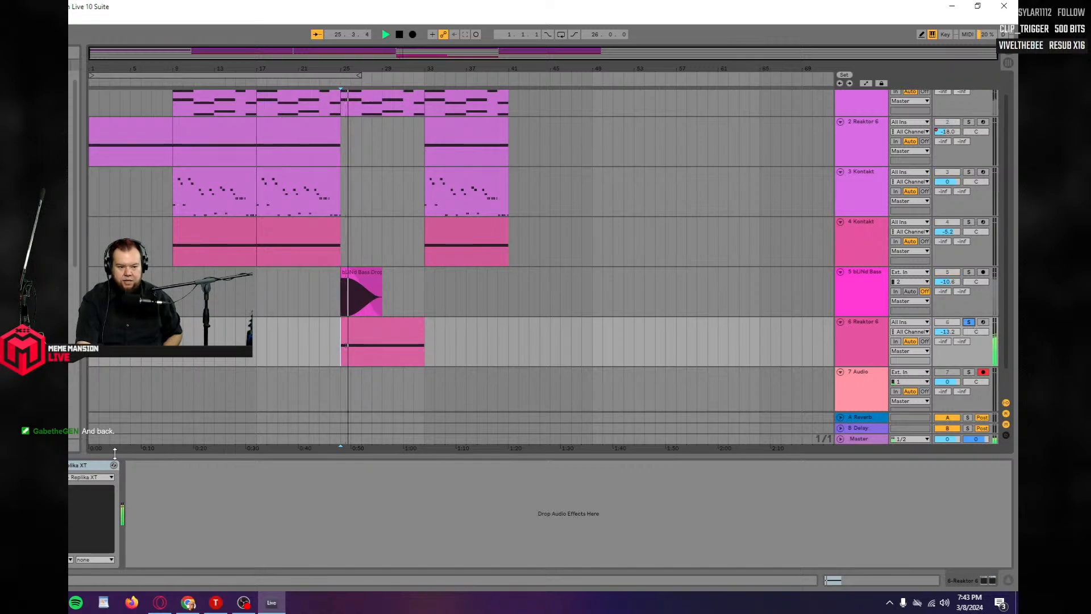
key("ctrl+alt+p")
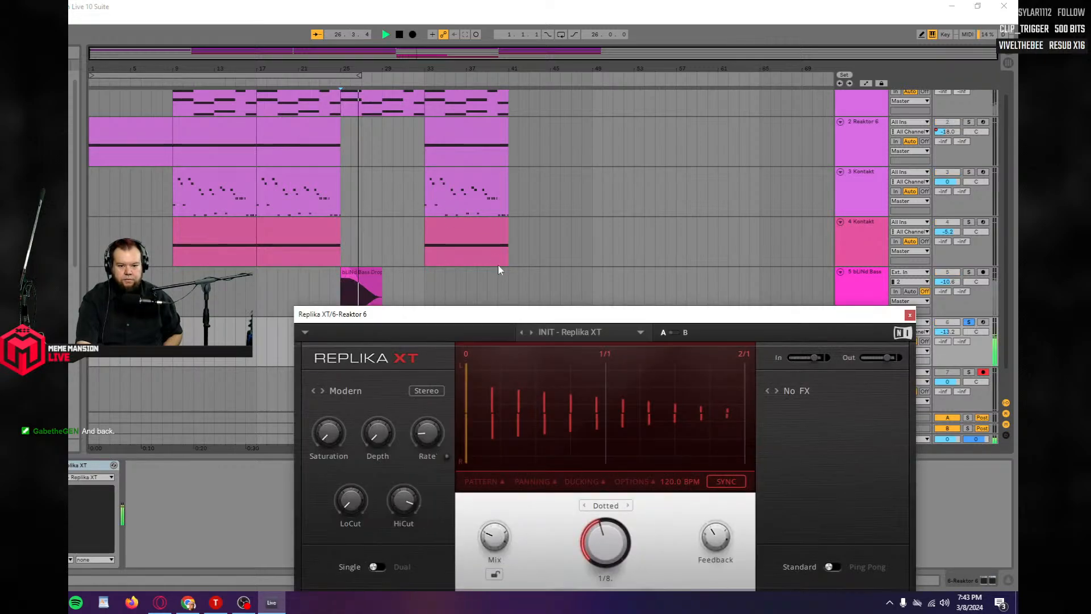
Audition the Replika XT Synth + Keys presets Atmonicer and Rhodes On The Water, and load Fairy Tail on the 6 Reaktor 6 track.
left_click(564, 330)
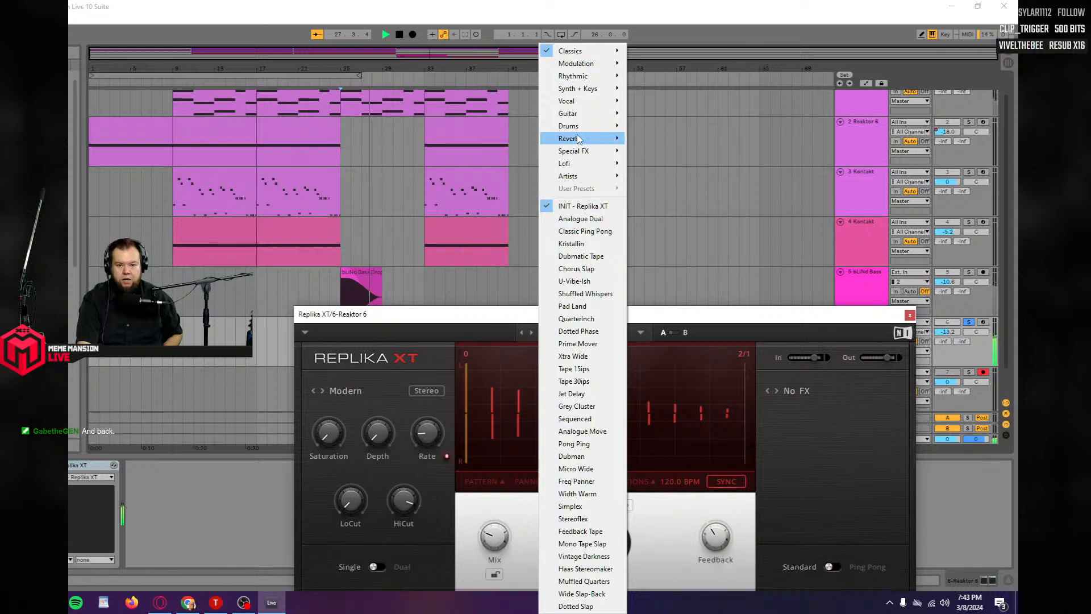
mouse_move(590, 93)
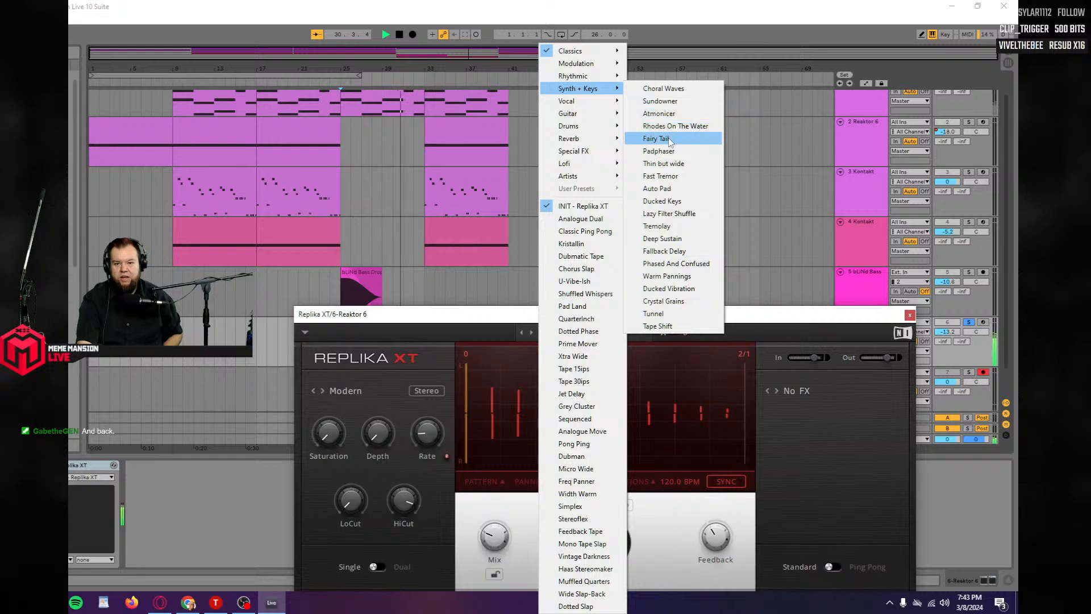
left_click(666, 115)
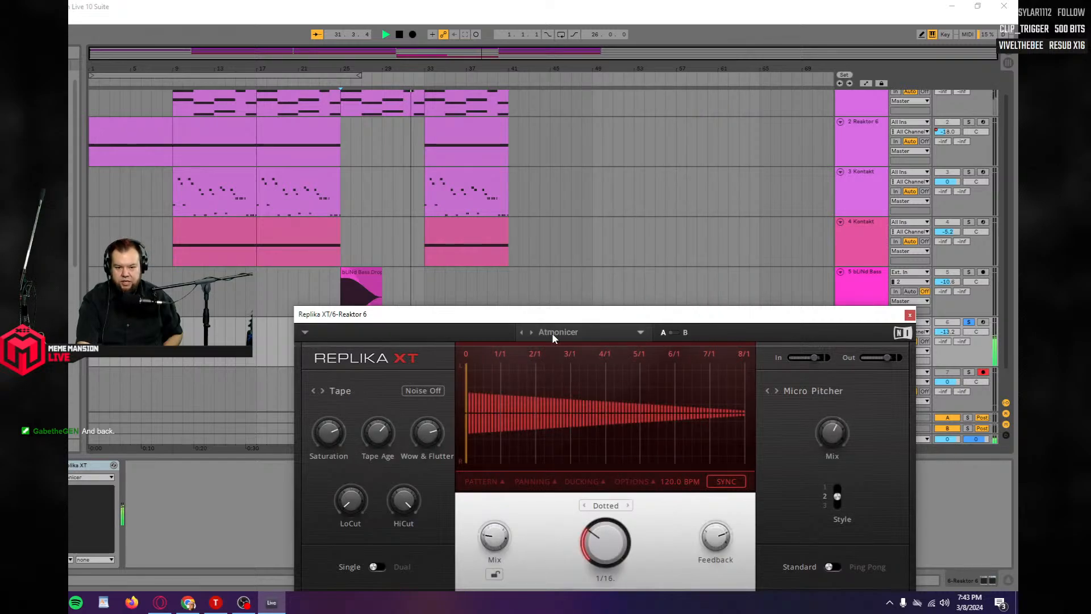
left_click(531, 331)
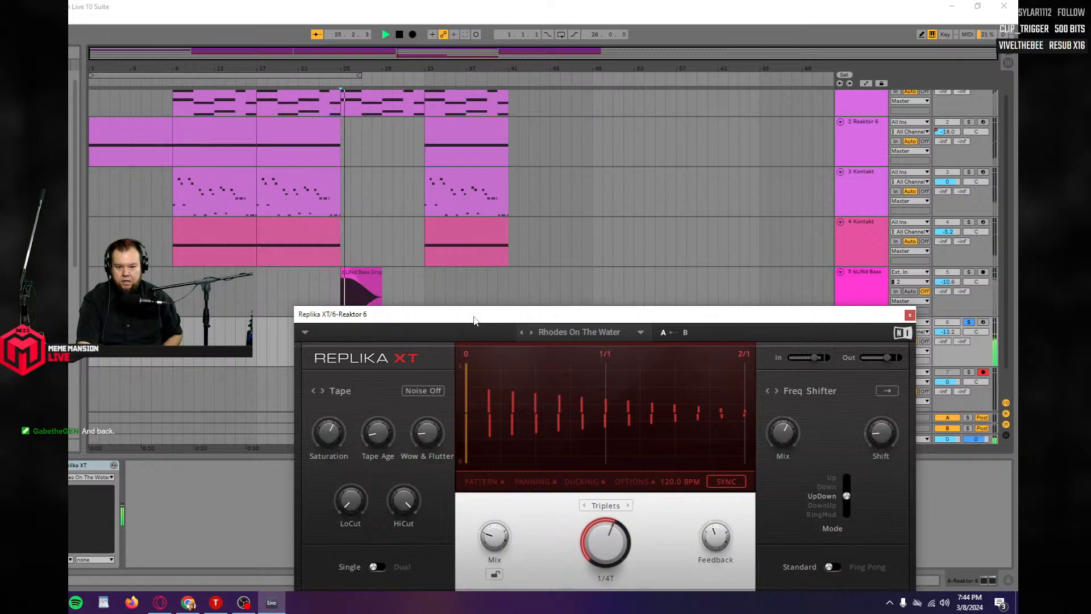
left_click_drag(475, 318, 461, 368)
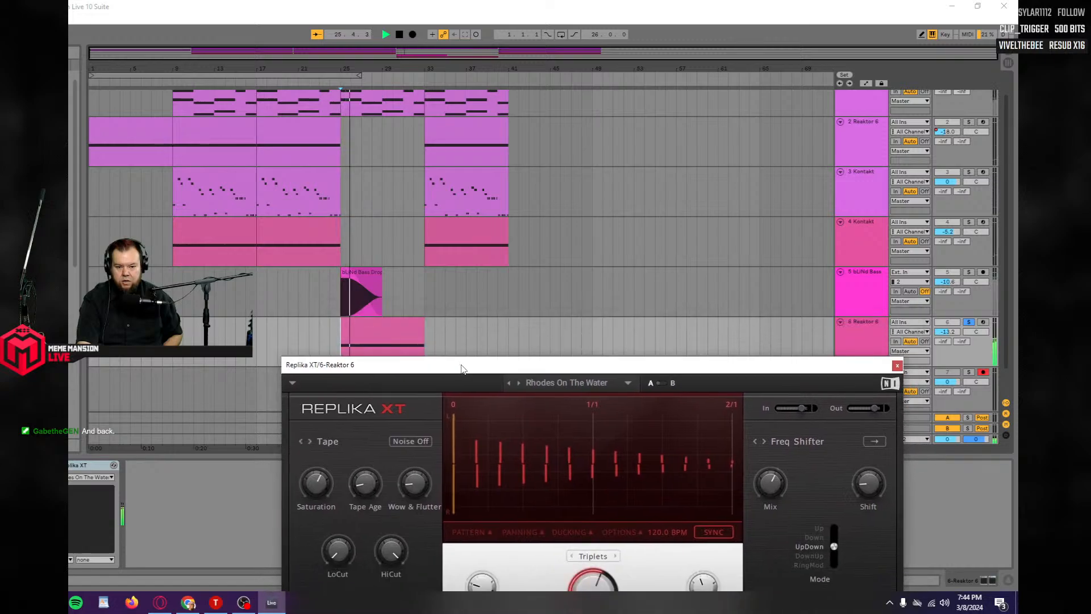
left_click(519, 383)
left_click_drag(520, 364, 497, 227)
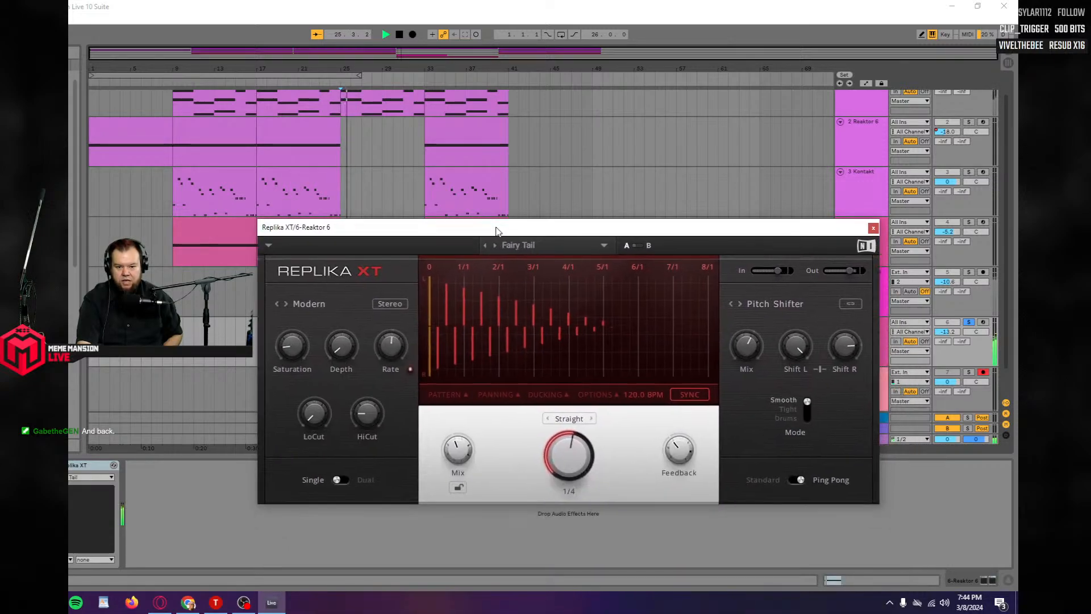
Keep the Fairy Tail preset, close the Replika XT window and stop playback after hearing the break with the 6 Reaktor 6 track unsoloed.
left_click(521, 244)
mouse_move(568, 251)
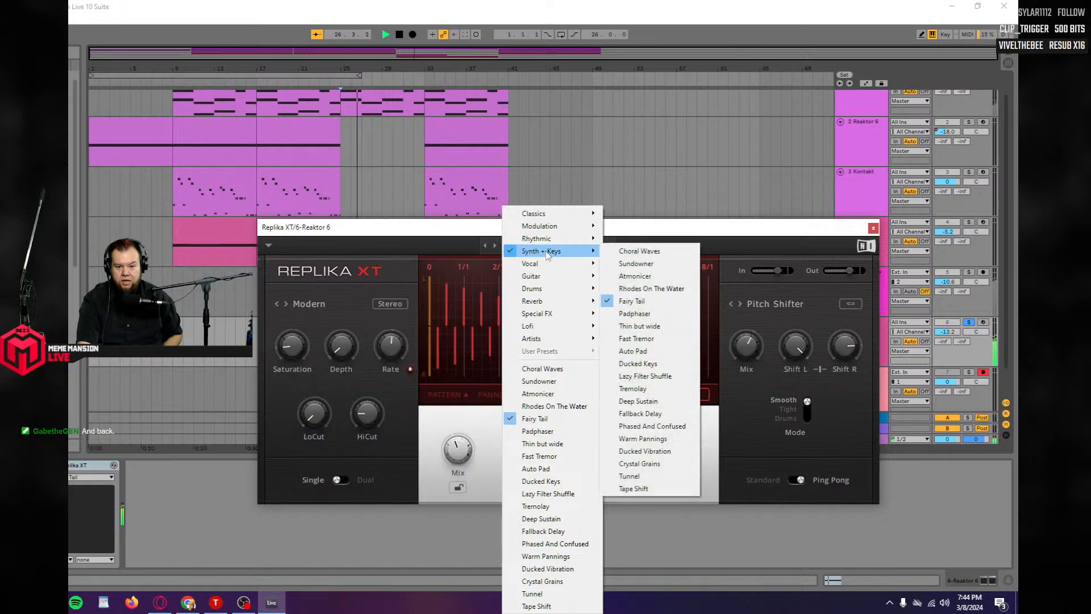
left_click(662, 230)
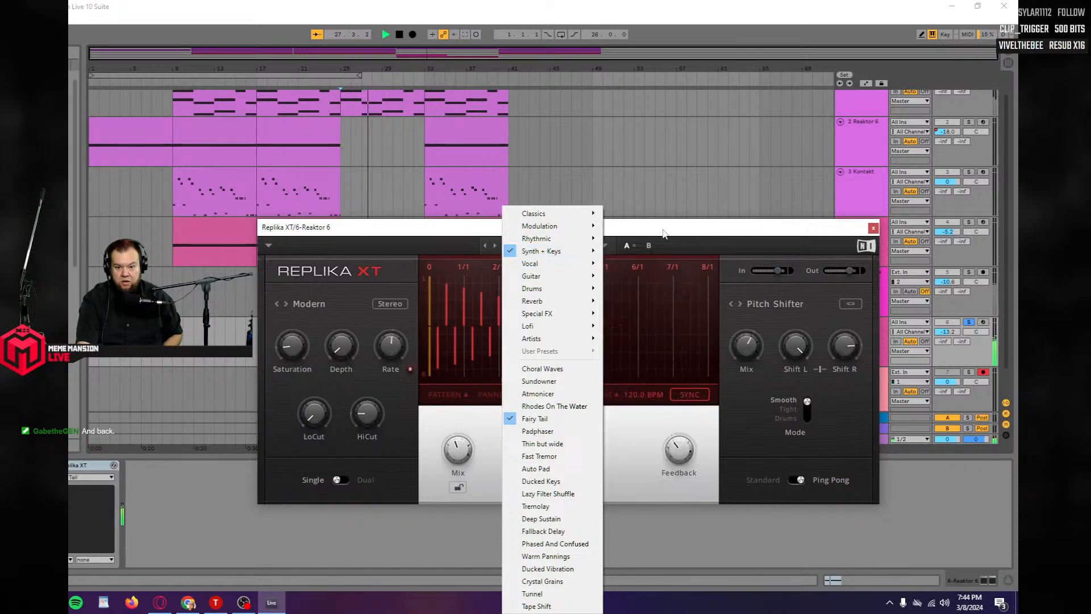
left_click(873, 227)
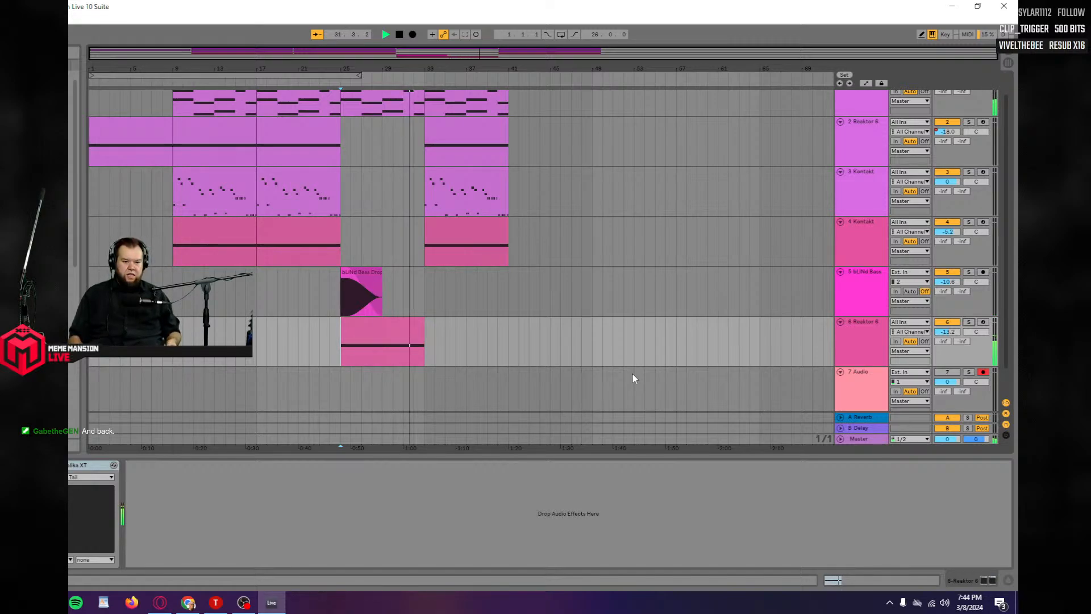
key("space")
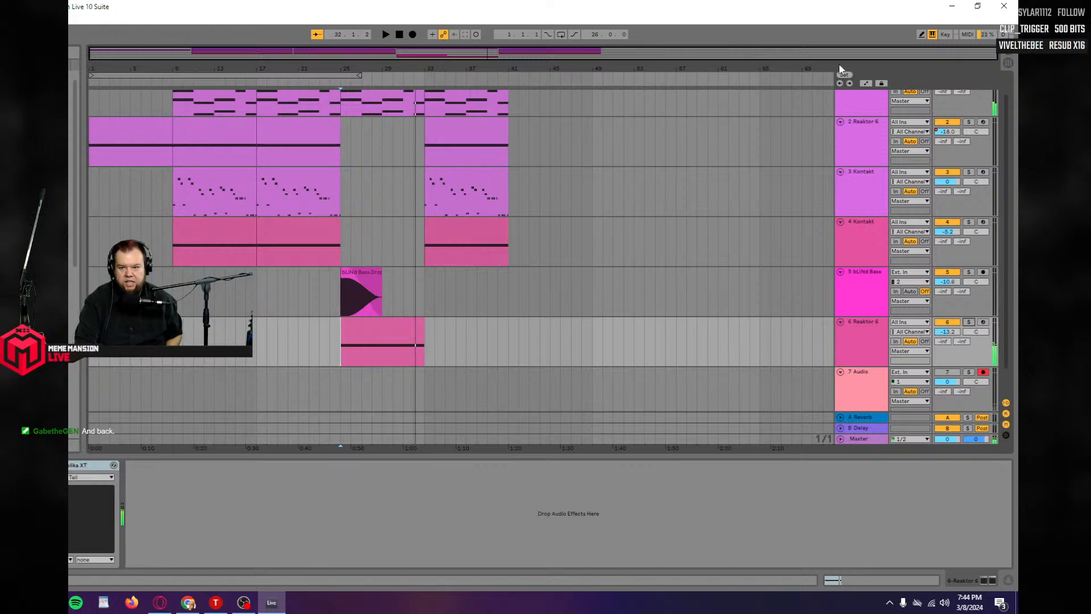
Show the arrangement automation, bring up Replika XT's Mix parameter on the 6 Reaktor 6 track and move the plugin window clear of its lane.
left_click(866, 84)
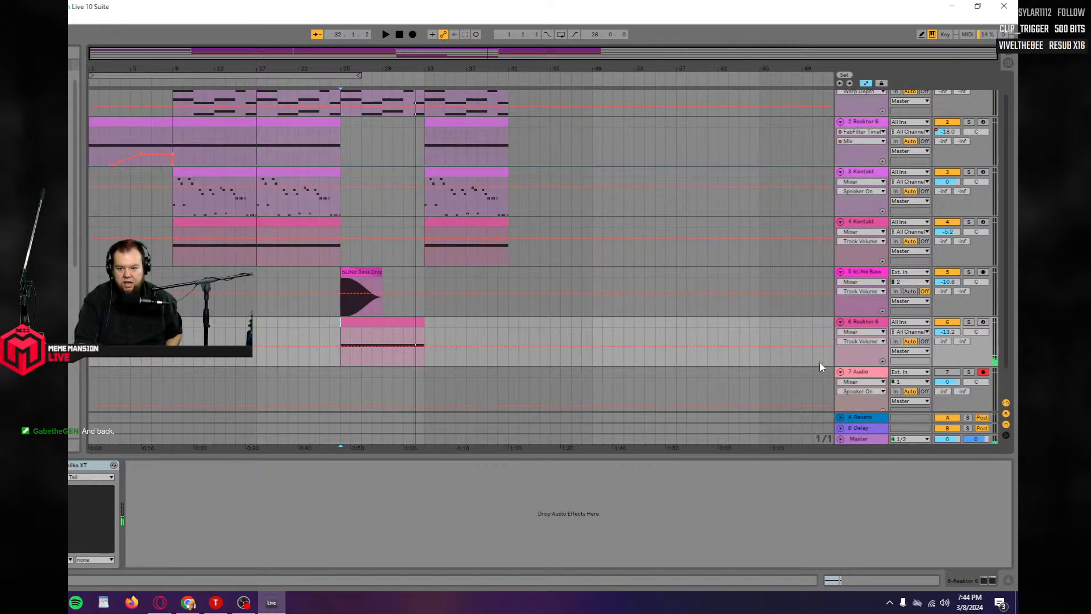
left_click(859, 333)
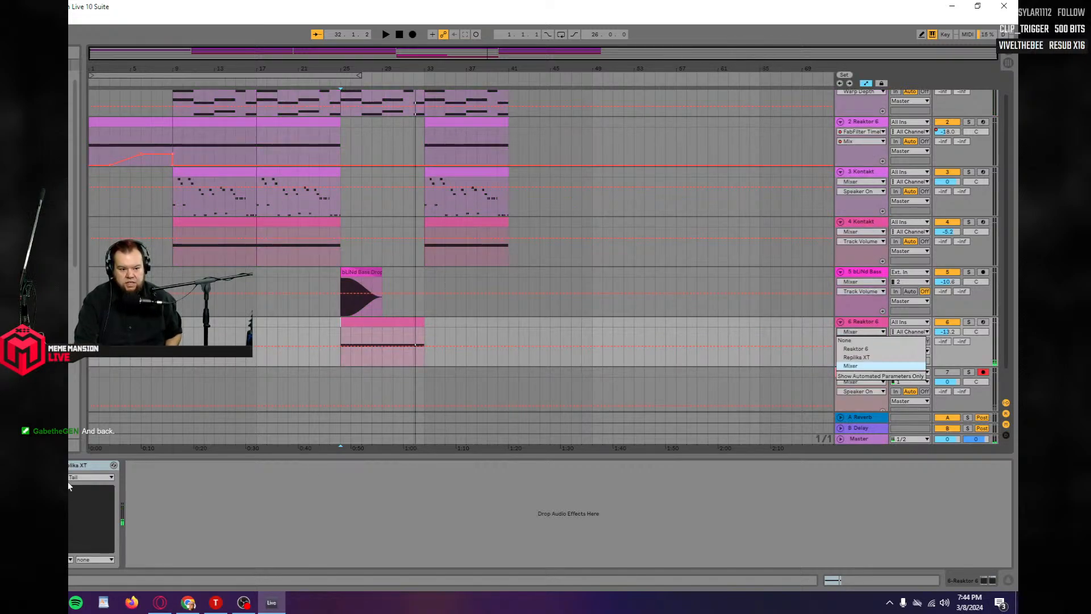
left_click(859, 366)
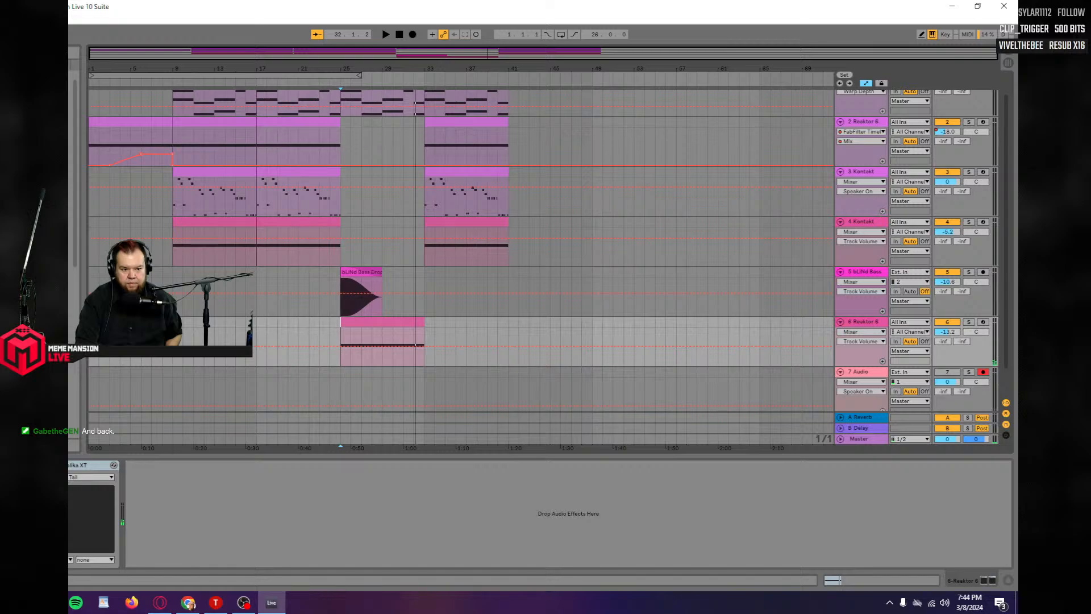
left_click(53, 465)
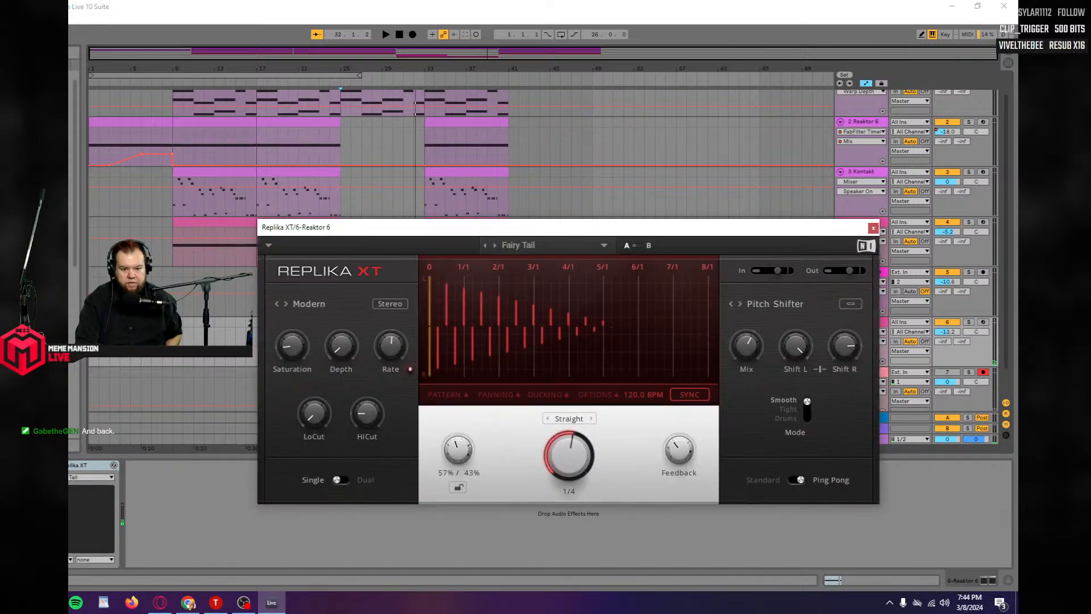
left_click_drag(458, 448, 458, 451)
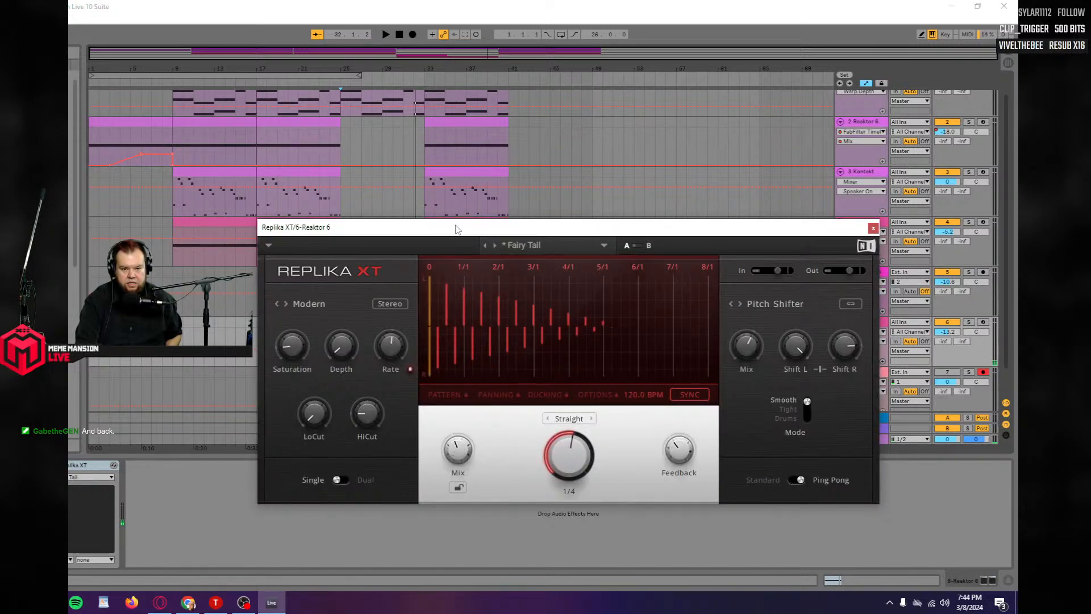
left_click_drag(464, 228, 460, 432)
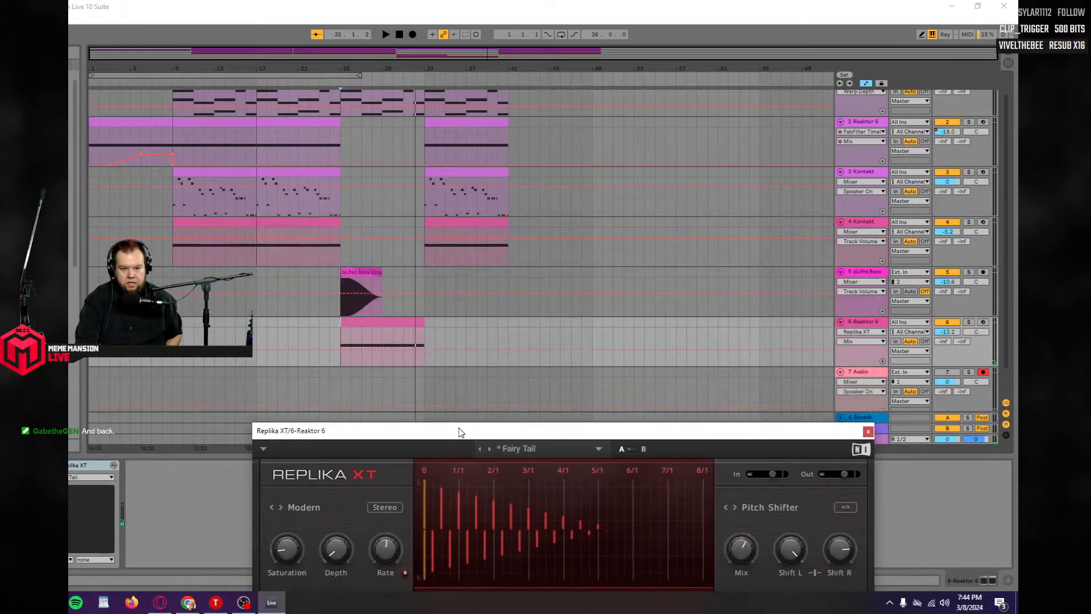
Draw a Replika XT Mix automation ramp on the 6 Reaktor 6 track from about zero at bar 25 to 0.42 at bar 33, and hide automation.
left_click(402, 352)
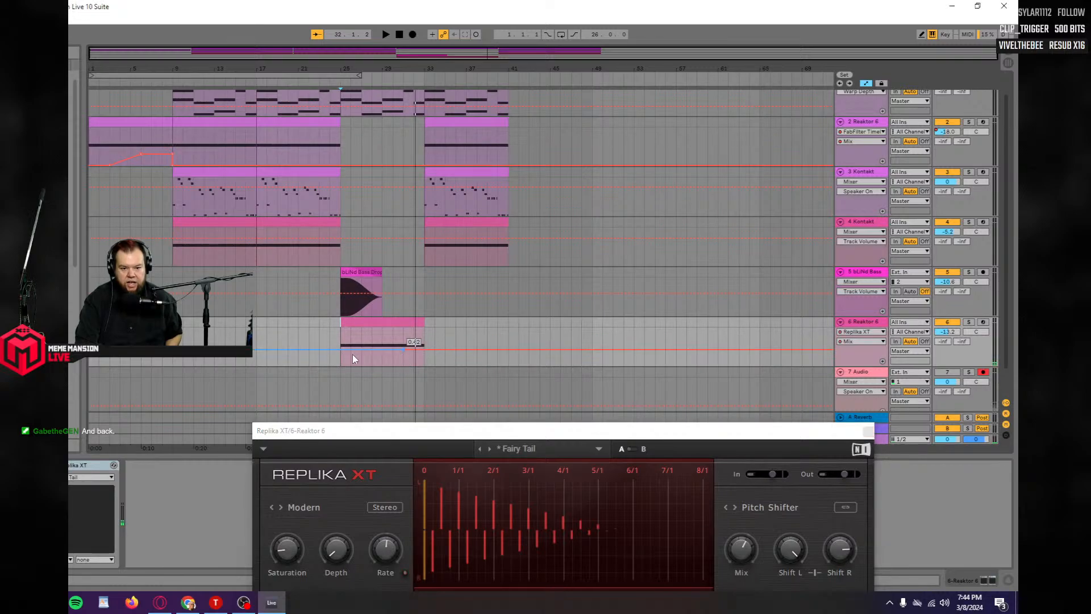
left_click_drag(341, 352, 345, 366)
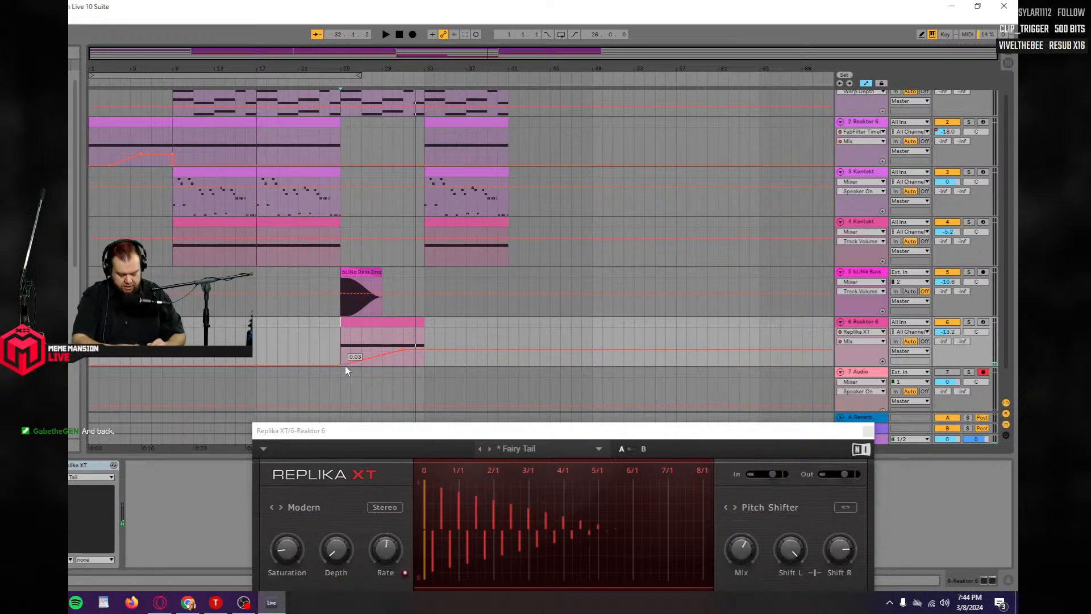
key("space")
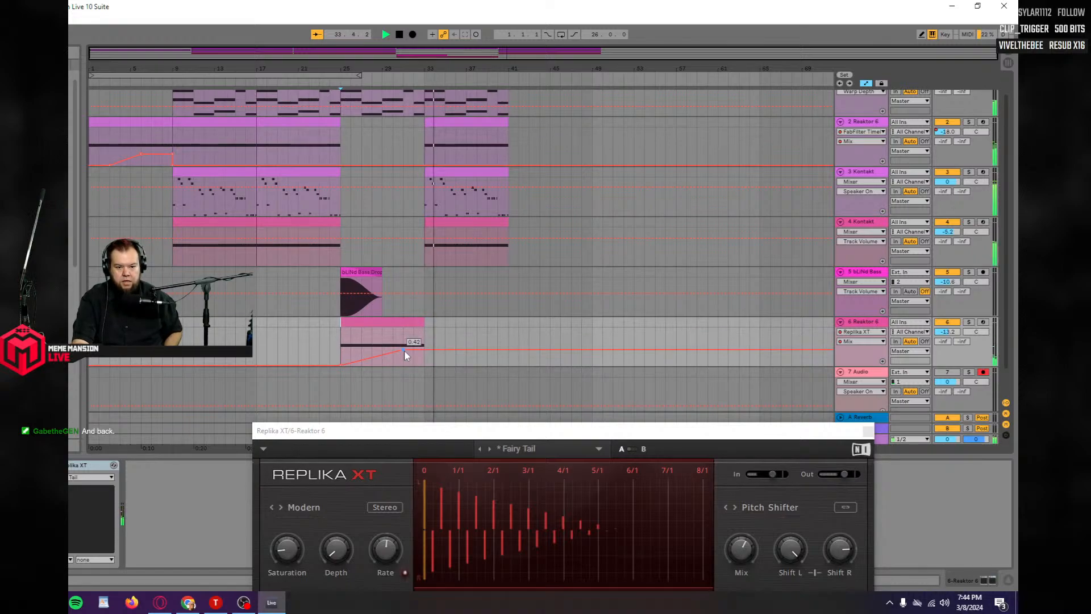
left_click_drag(403, 350, 425, 350)
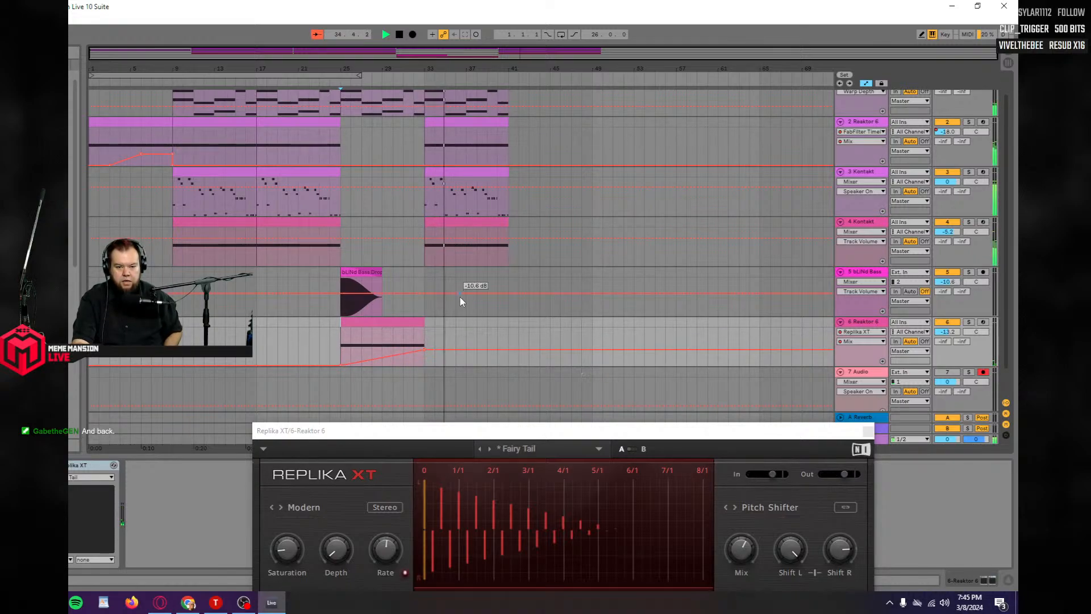
scroll(500, 273, "up", 1)
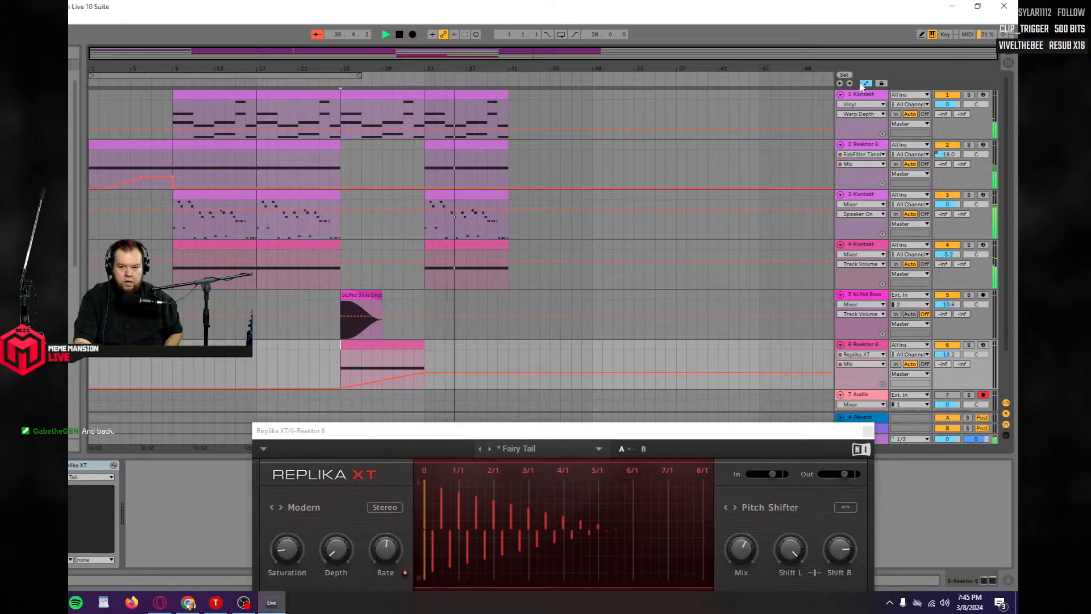
left_click(865, 83)
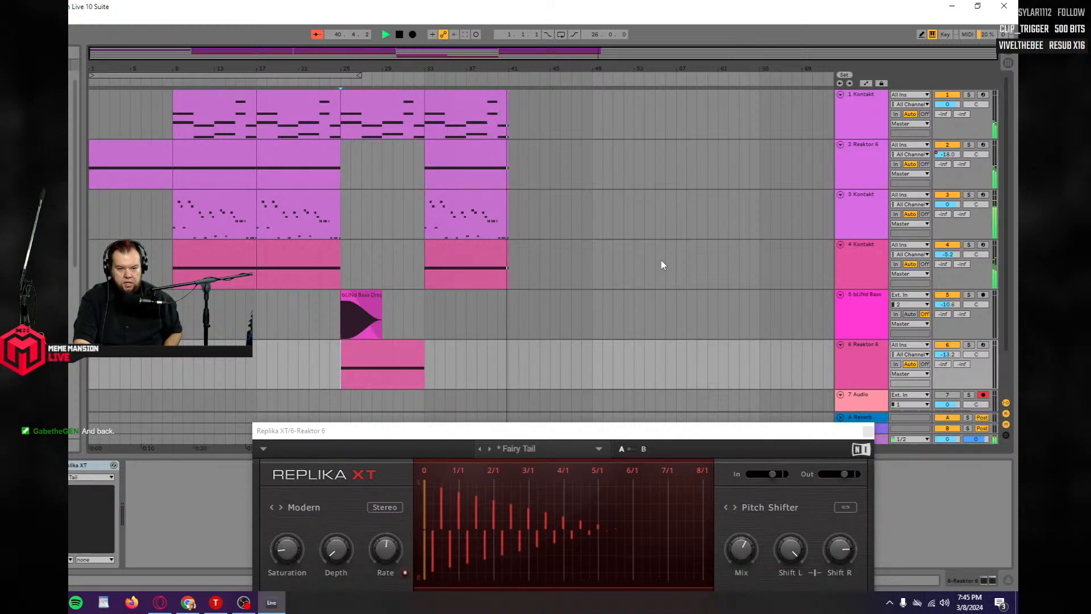
Stop playback and duplicate the clips from bar 33 to 41 on the first four tracks to start again at bar 41.
key("space")
left_click_drag(509, 278, 428, 134)
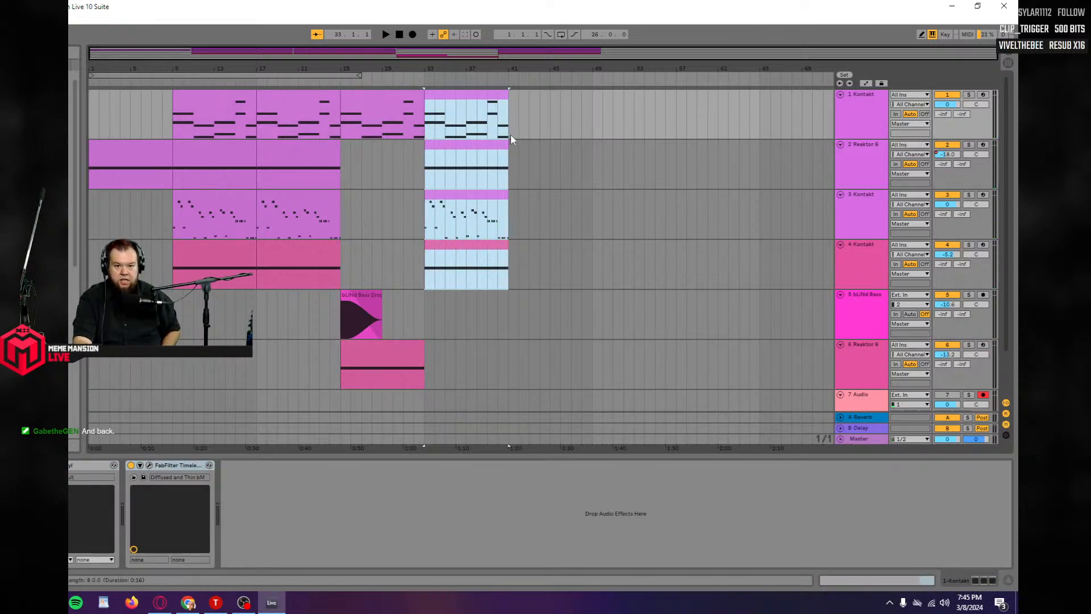
key("ctrl+d")
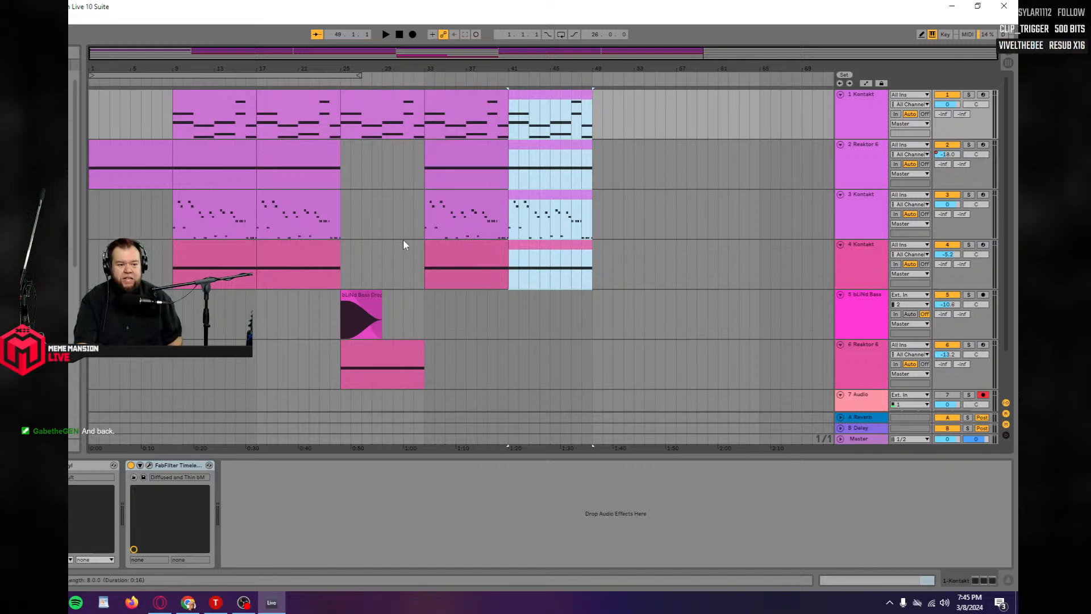
left_click(432, 131)
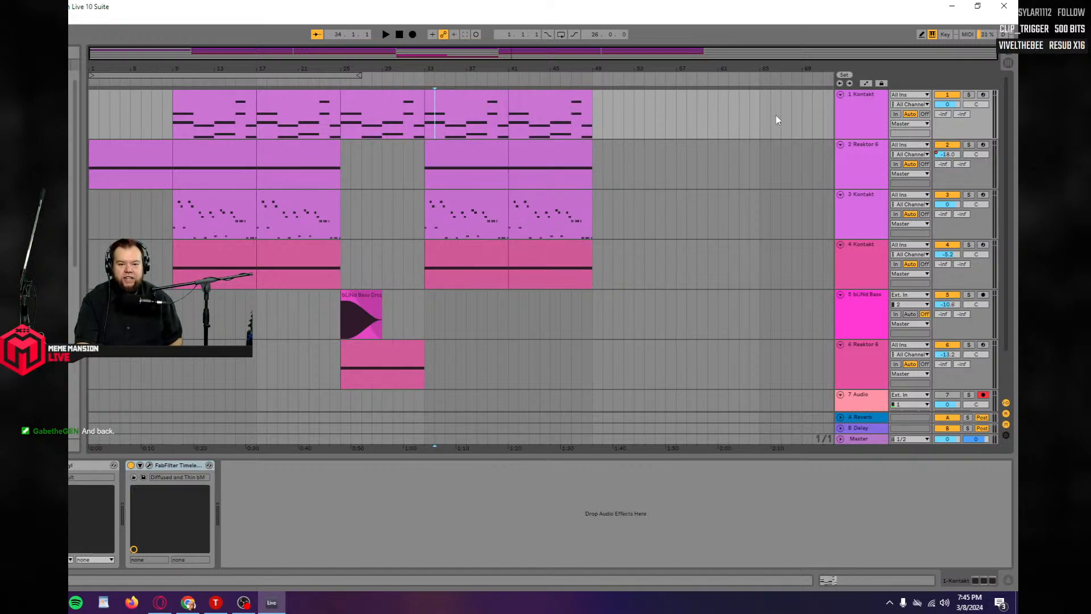
Duplicate the 1 Kontakt track and delete Kontakt and all effects from the copy, keeping its MIDI clips.
right_click(860, 116)
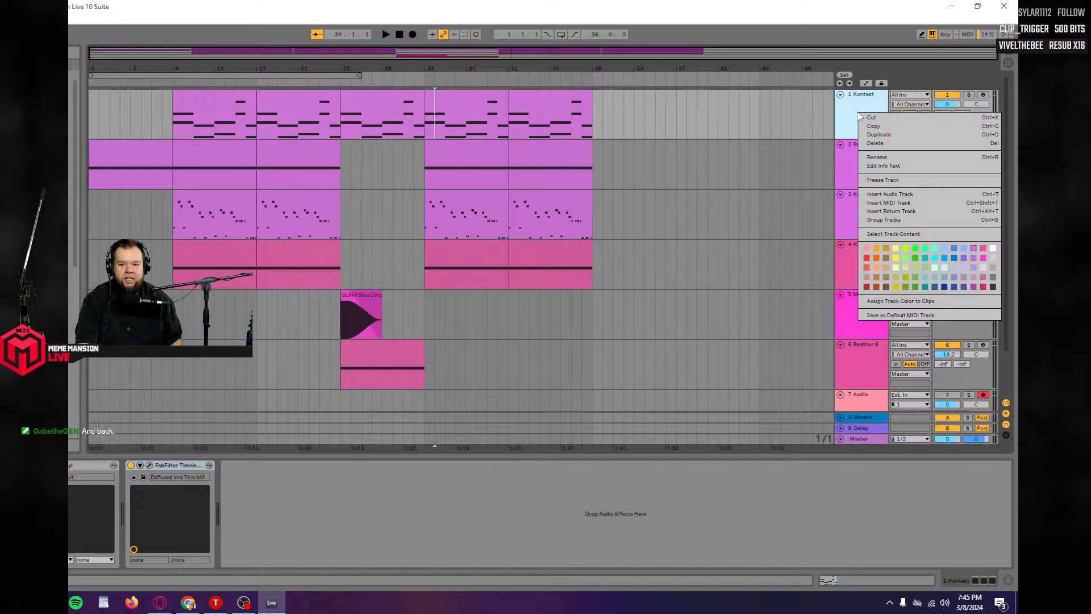
left_click(888, 133)
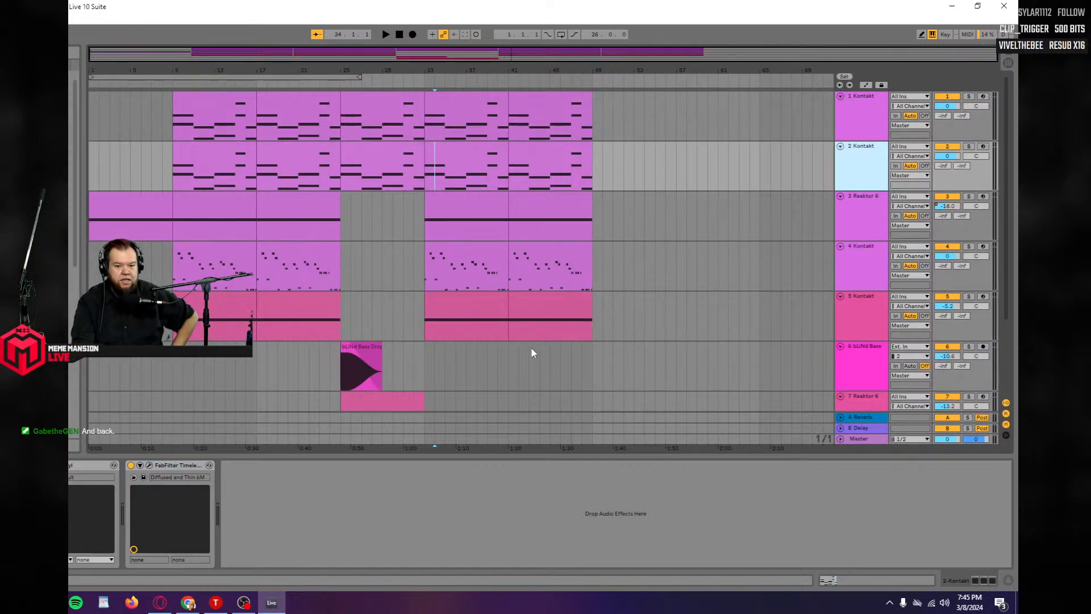
right_click(78, 464)
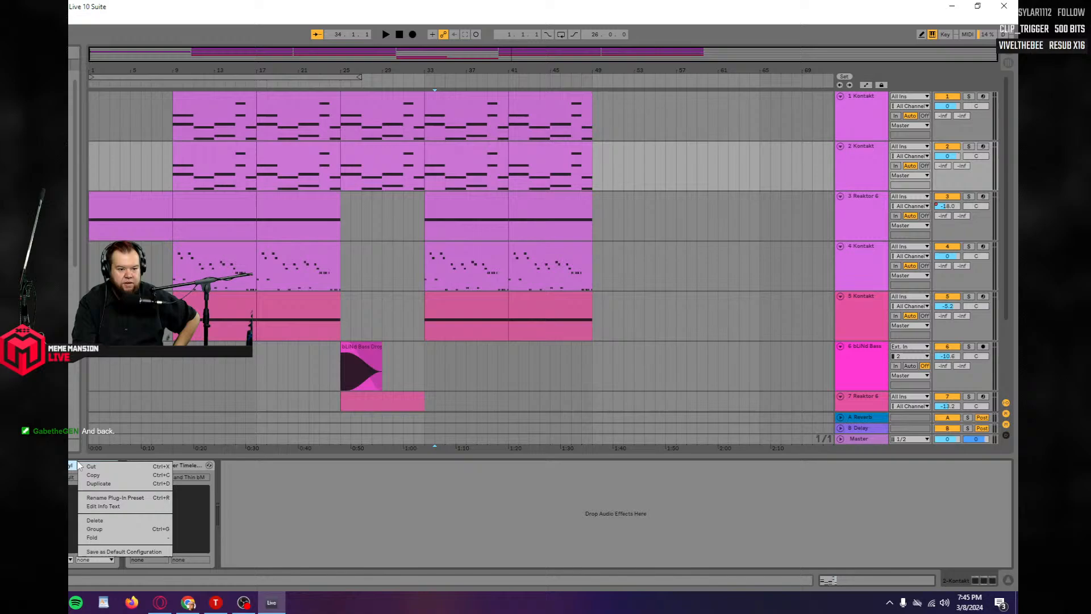
left_click(102, 518)
right_click(85, 467)
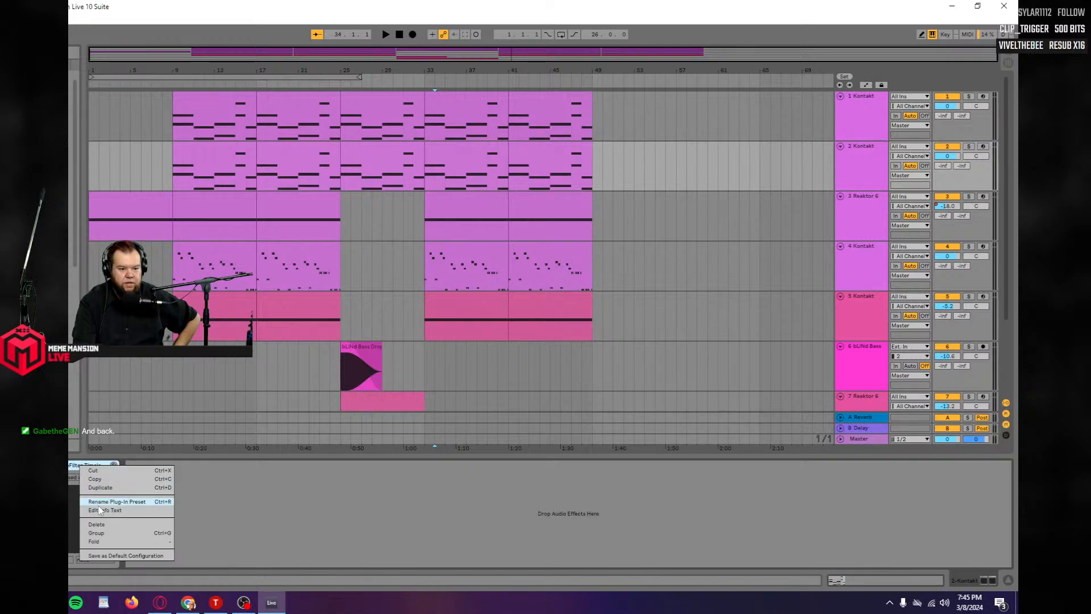
left_click(105, 526)
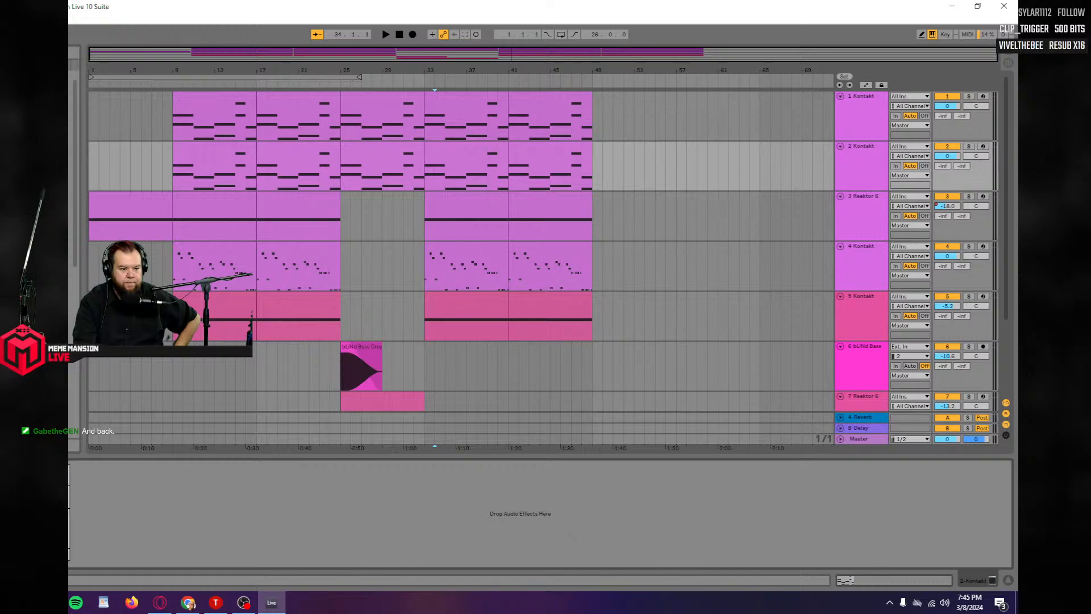
left_click(68, 516)
Load Reaktor 6 as the instrument on the empty 2 MIDI track.
left_click(35, 173)
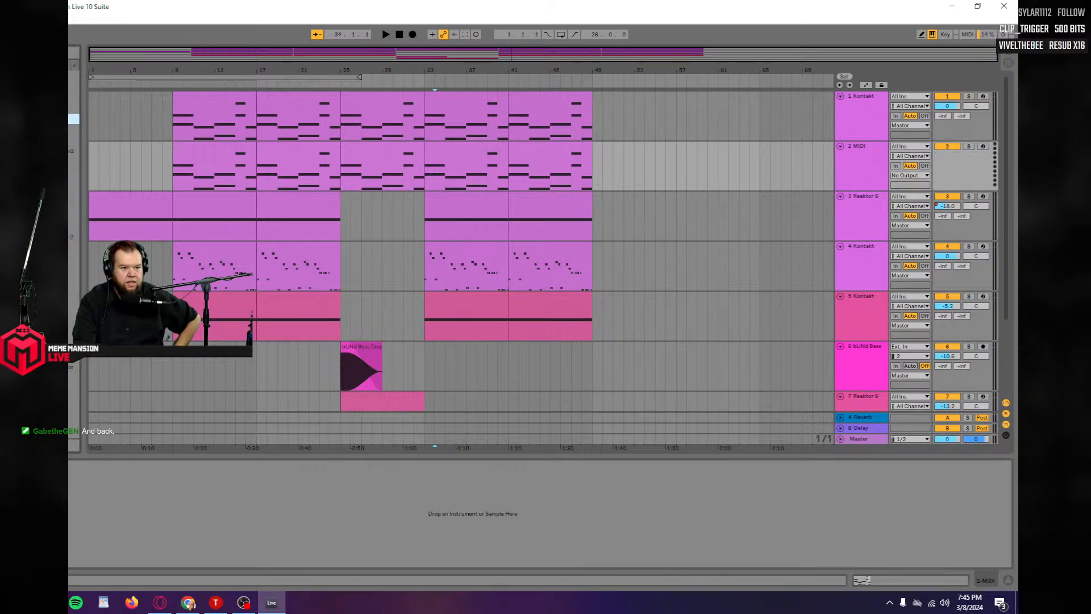
left_click(34, 119)
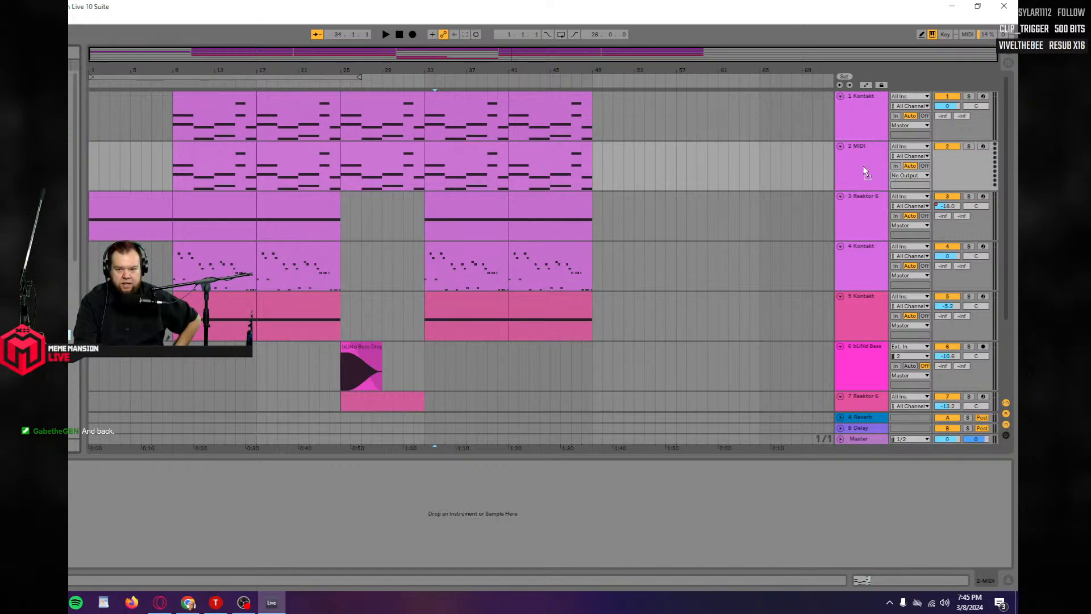
left_click_drag(863, 167, 863, 167)
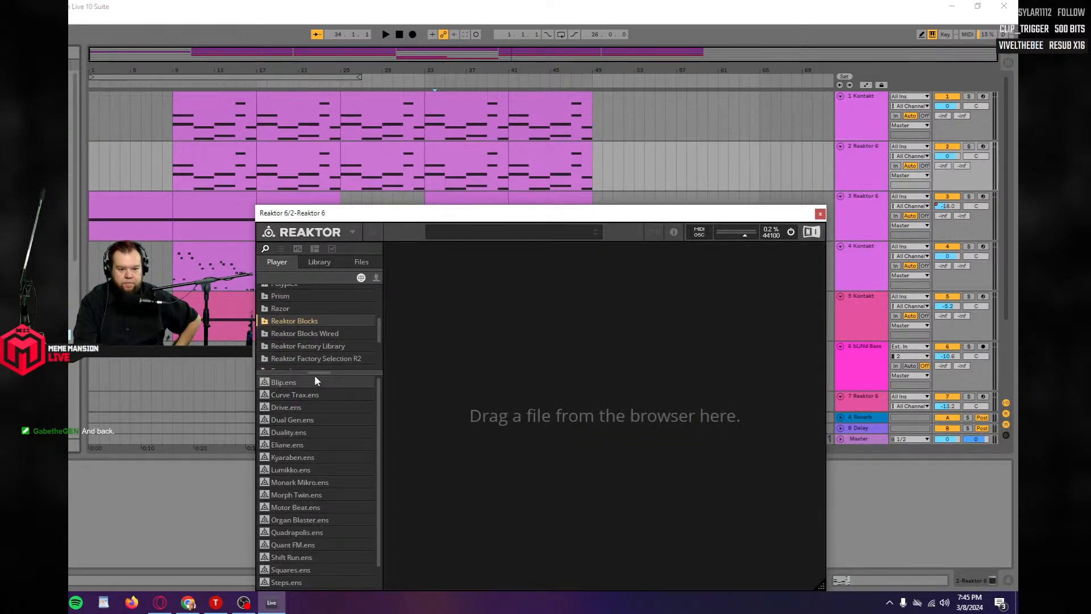
Enlarge the instrument list in Reaktor's Player library, find Rounds and load the Rounds.ens ensemble.
left_click_drag(314, 373, 303, 533)
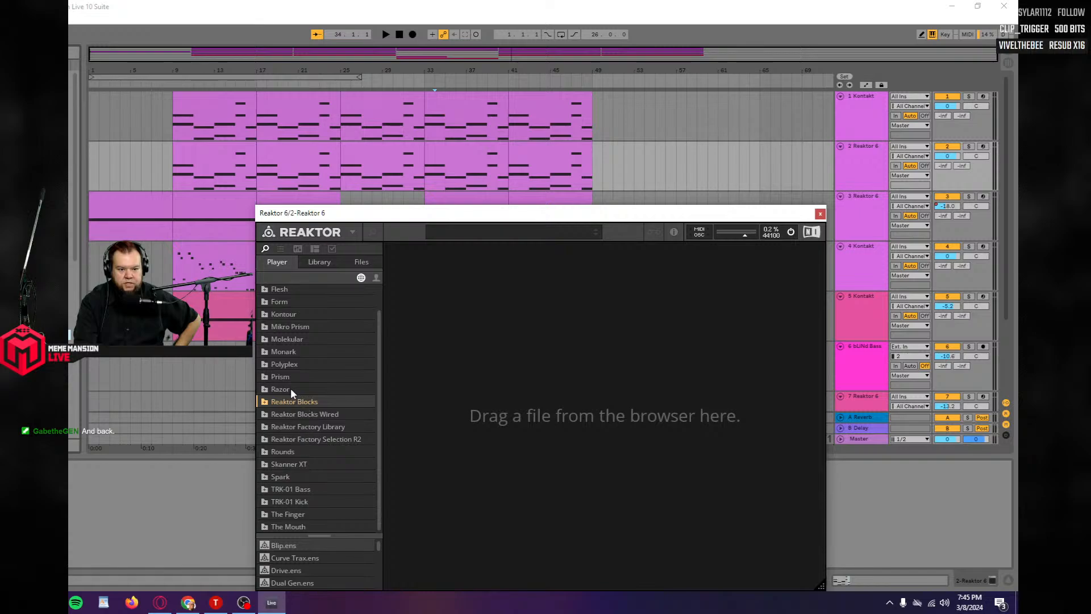
scroll(300, 423, "up", 1)
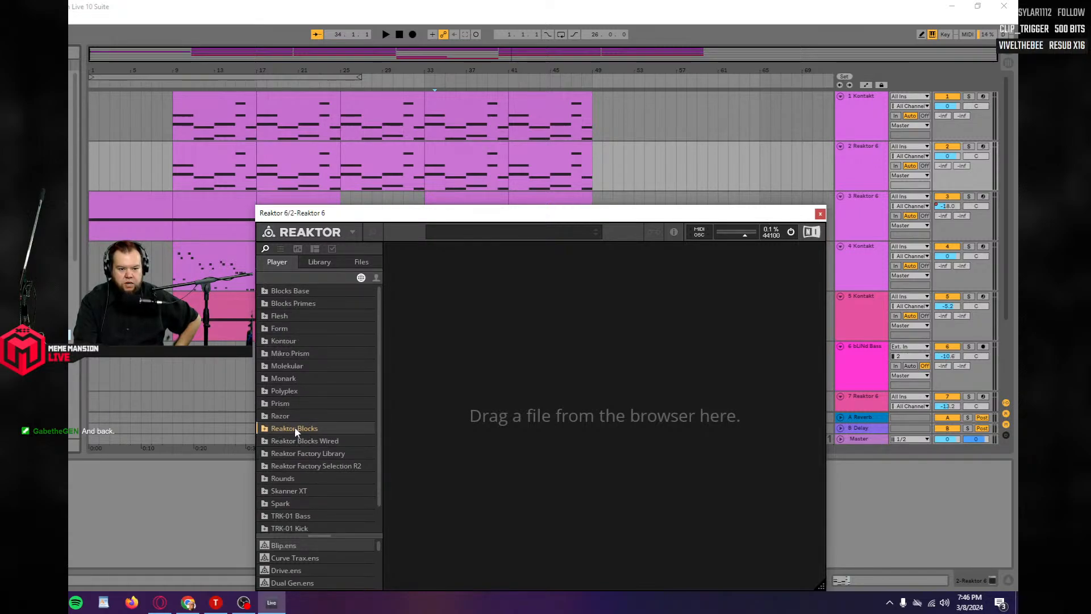
scroll(294, 427, "down", 1)
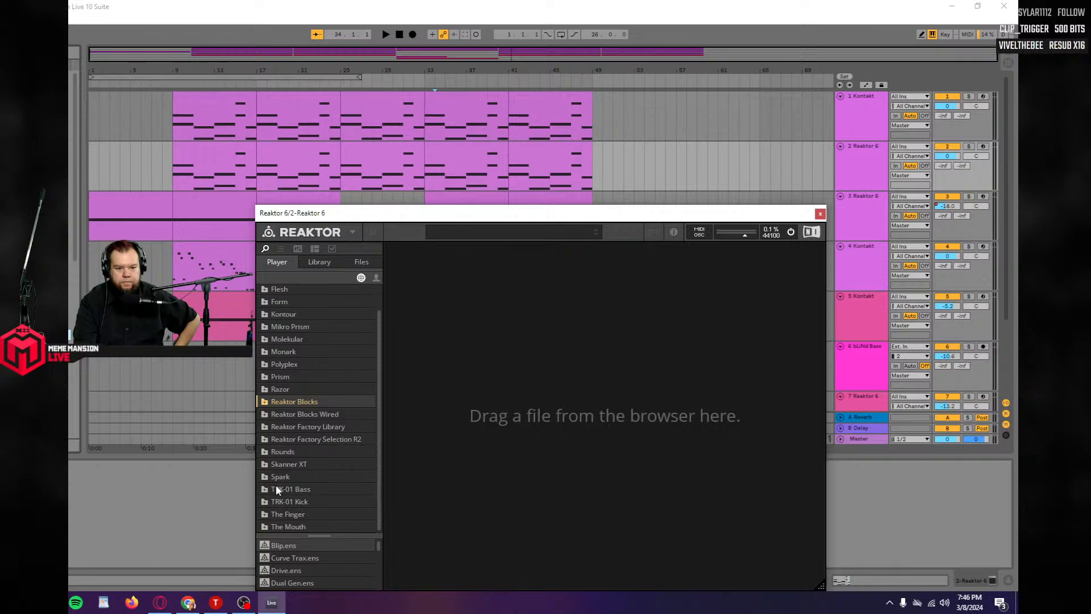
left_click(293, 451)
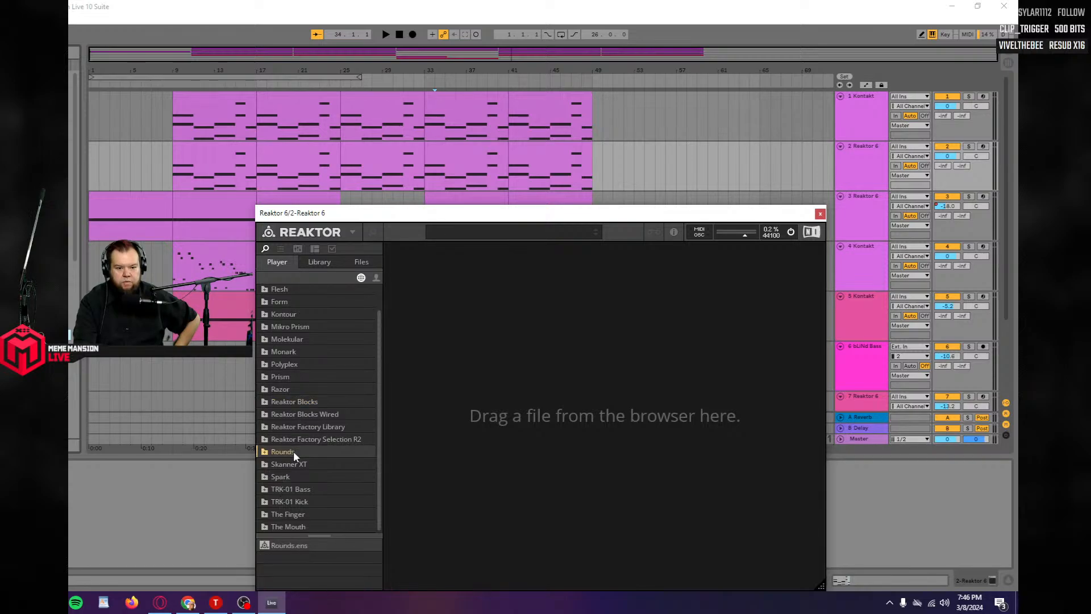
left_click(281, 547)
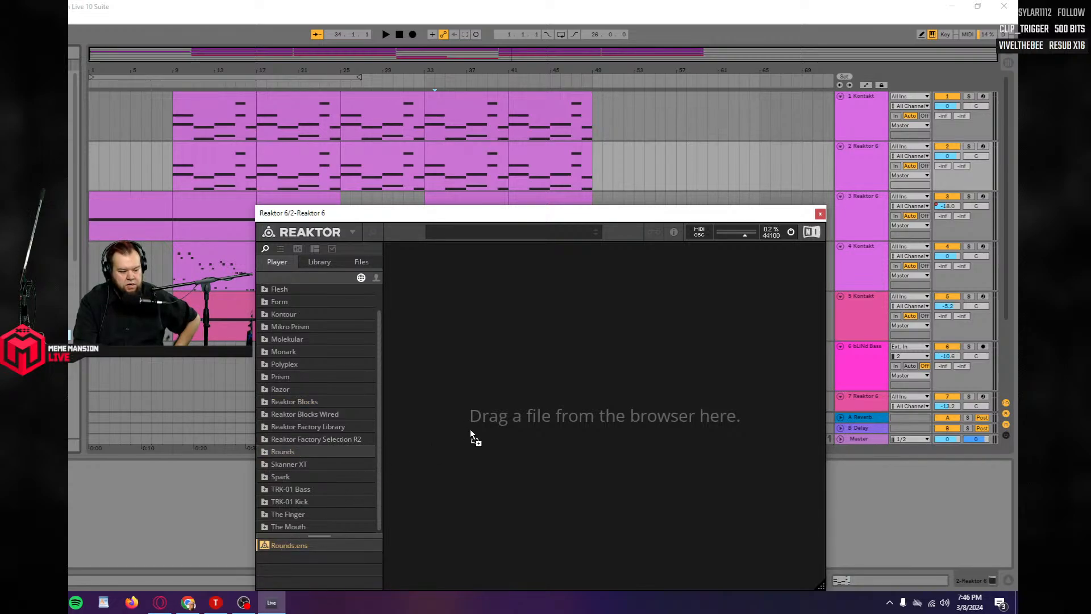
left_click_drag(469, 428, 566, 355)
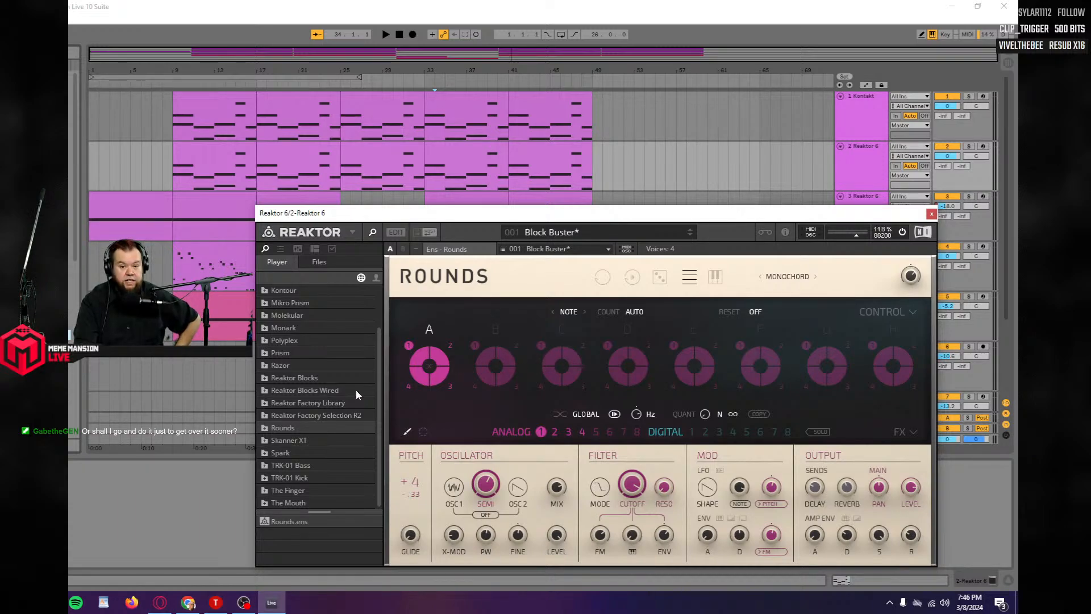
Load the Natural Noise pad preset in Rounds and close the Reaktor window.
left_click(551, 233)
mouse_move(552, 230)
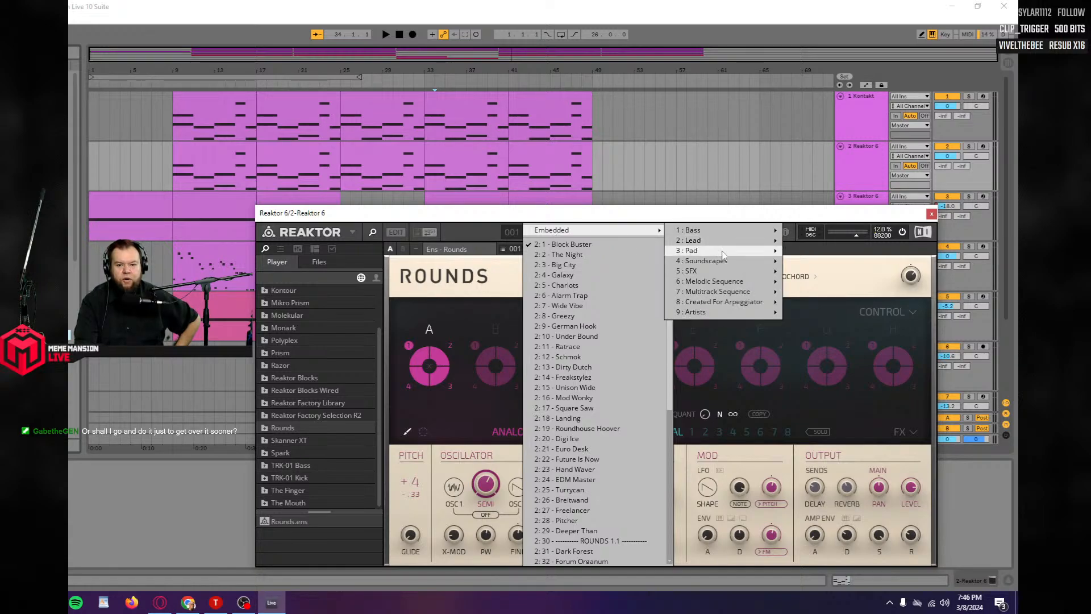
mouse_move(721, 251)
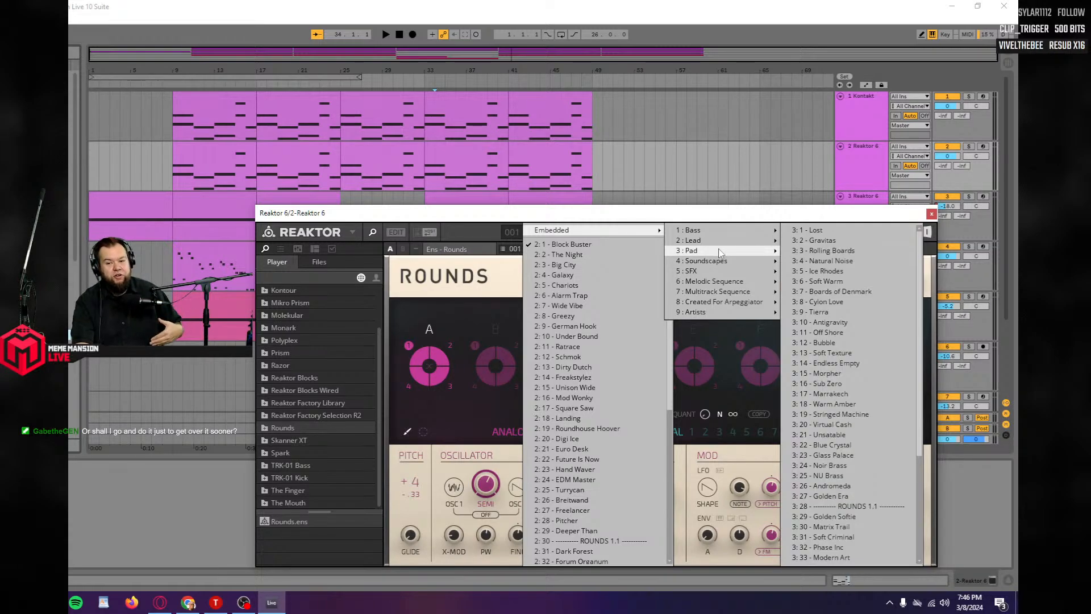
left_click(786, 261)
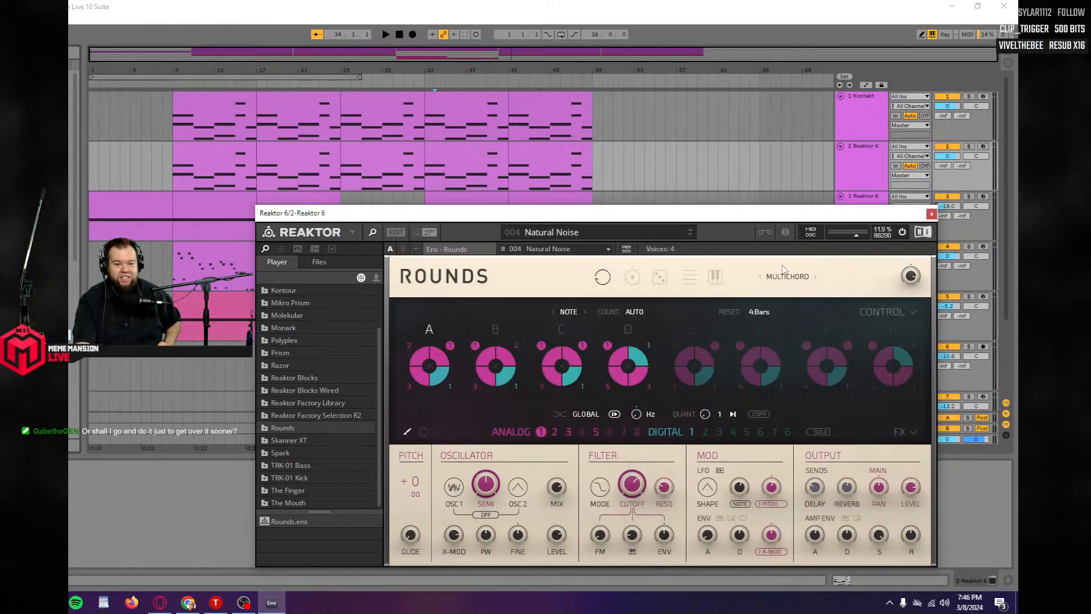
left_click(930, 214)
Play the arrangement from bar 33 and solo the 2 Reaktor 6 track.
left_click(423, 193)
key("space")
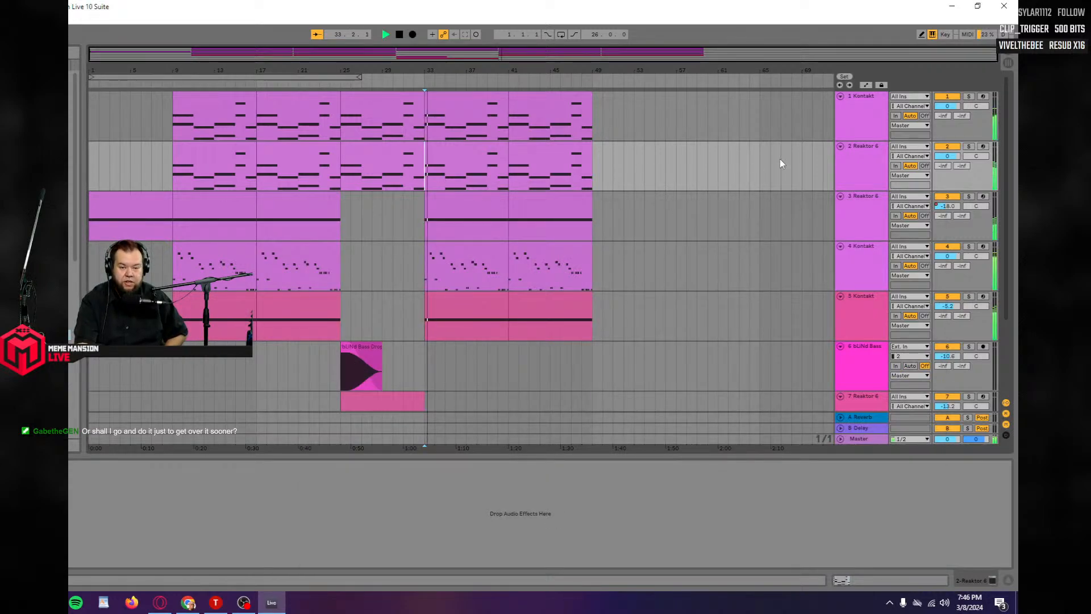
left_click(969, 146)
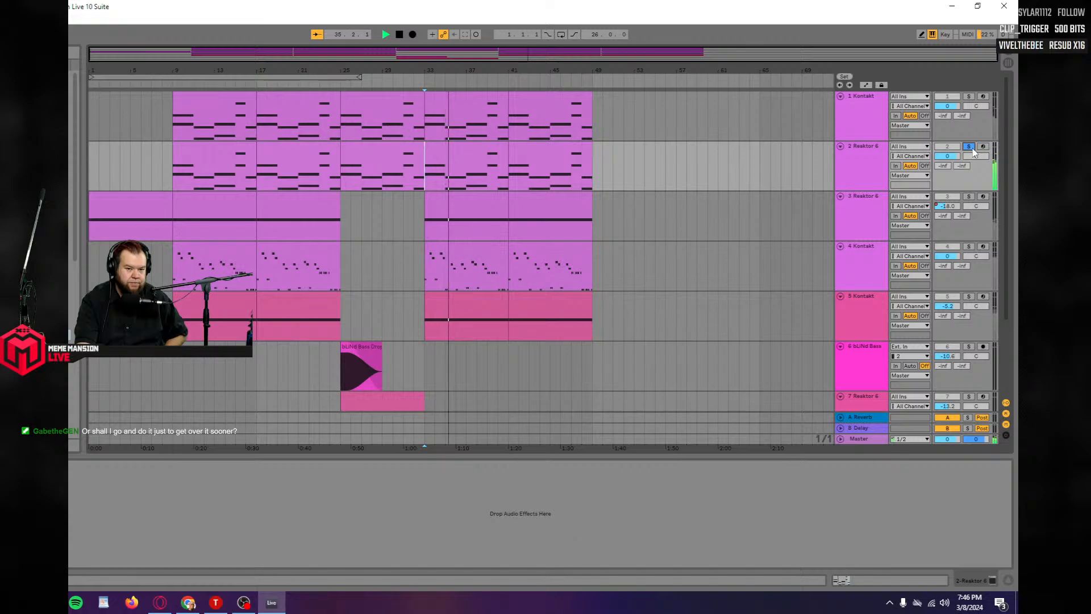
Delete the two 1 Kontakt clips starting at bars 33 and 41.
left_click(462, 112)
key("Delete")
left_click(534, 113)
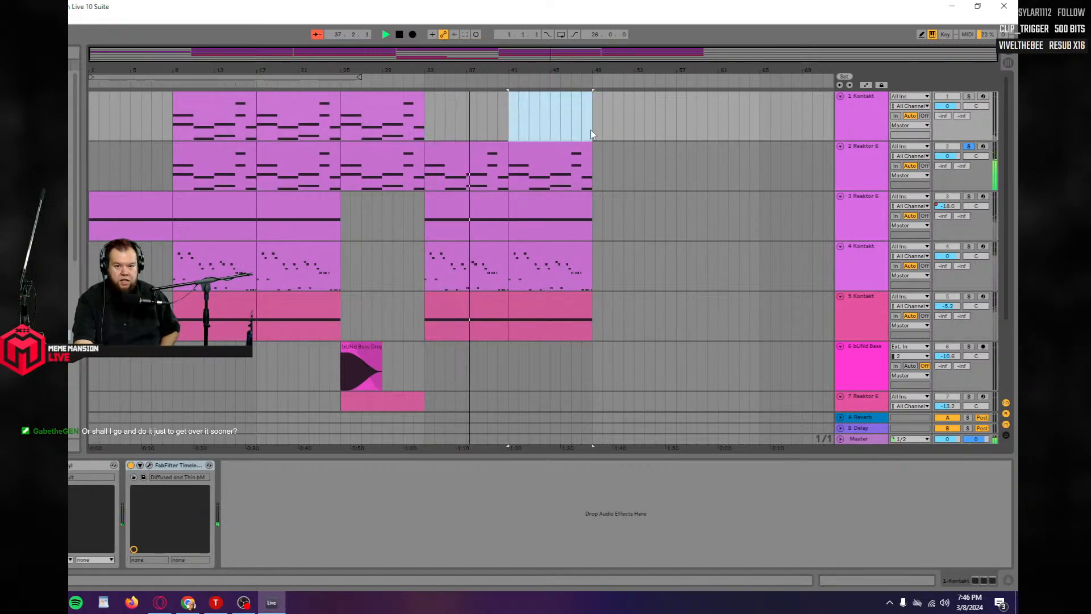
key("Delete")
Delete the three 2 Reaktor 6 clips before bar 33, keeping only the clips from bar 33 onward.
left_click(375, 159)
key("Delete")
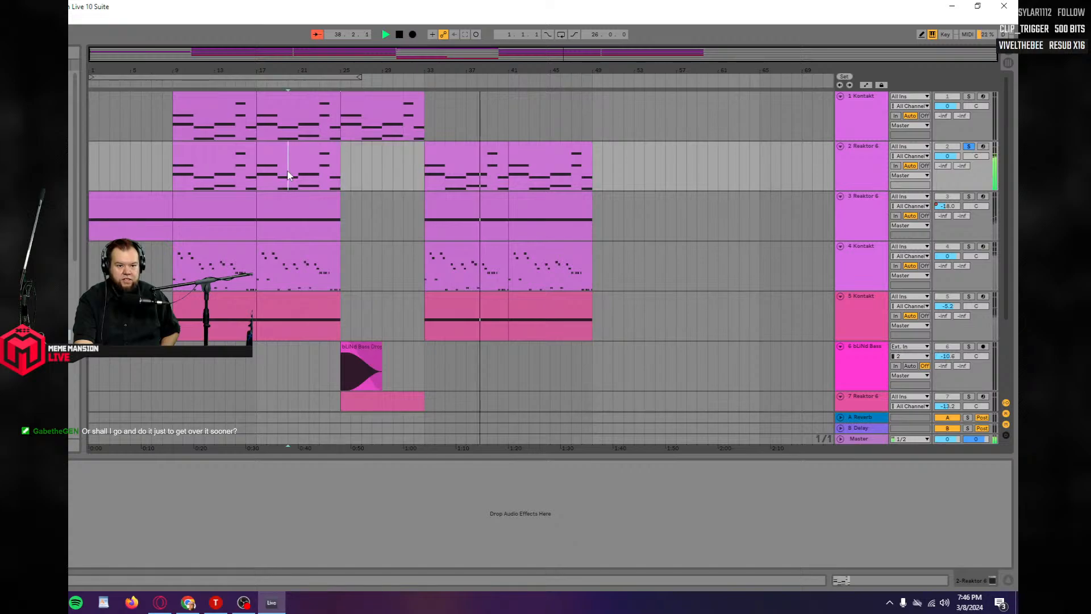
left_click(287, 158)
key("Delete")
left_click(208, 163)
key("Delete")
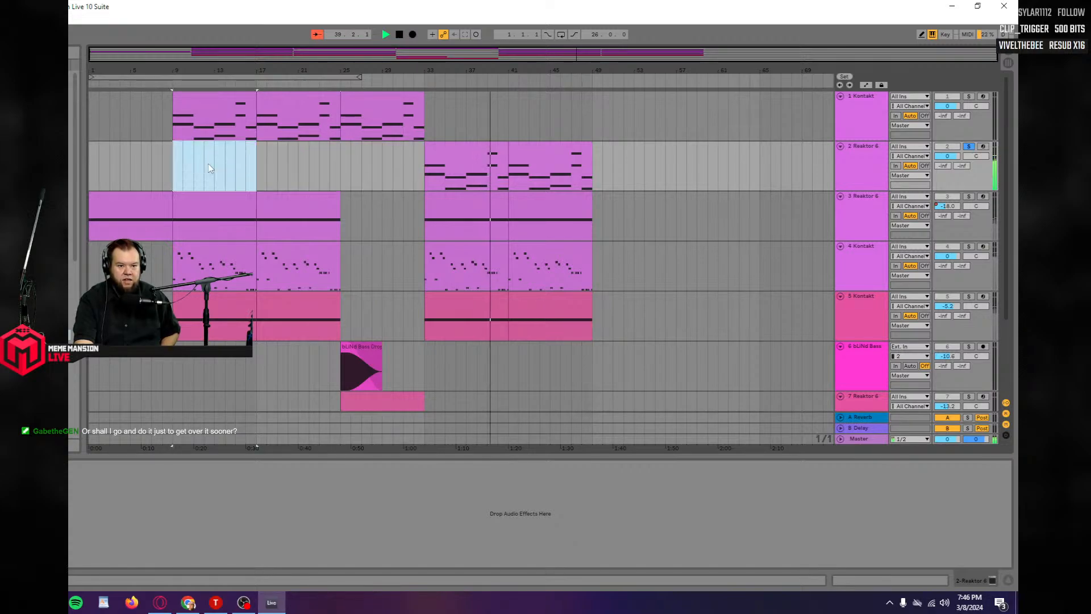
Lower the 2 Reaktor 6 track volume to -7.7 dB, comparing it soloed and in the full mix from bar 33.
left_click_drag(945, 156, 946, 167)
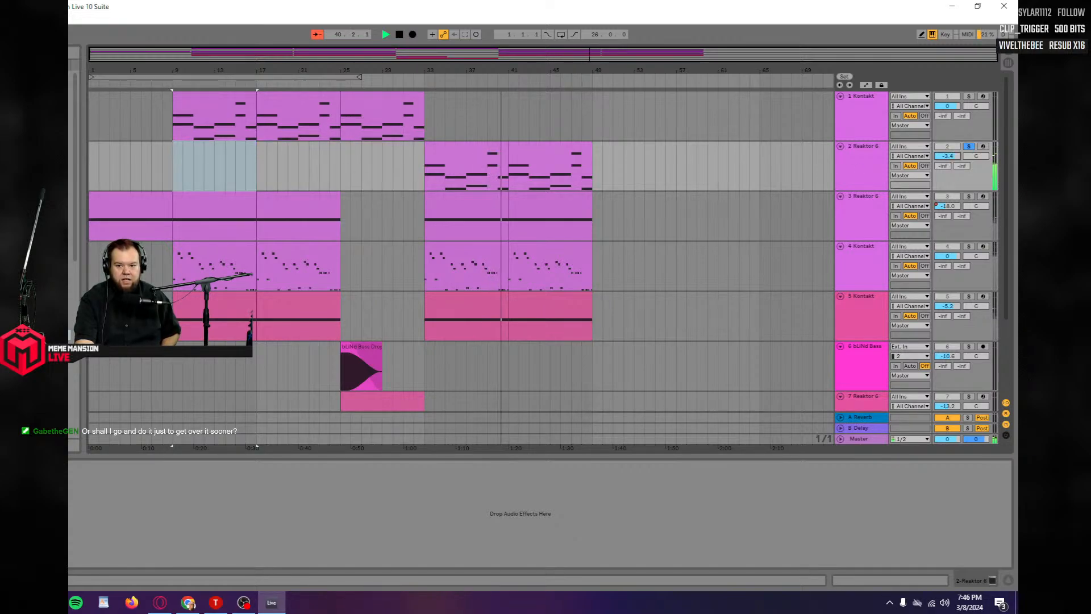
left_click(430, 186)
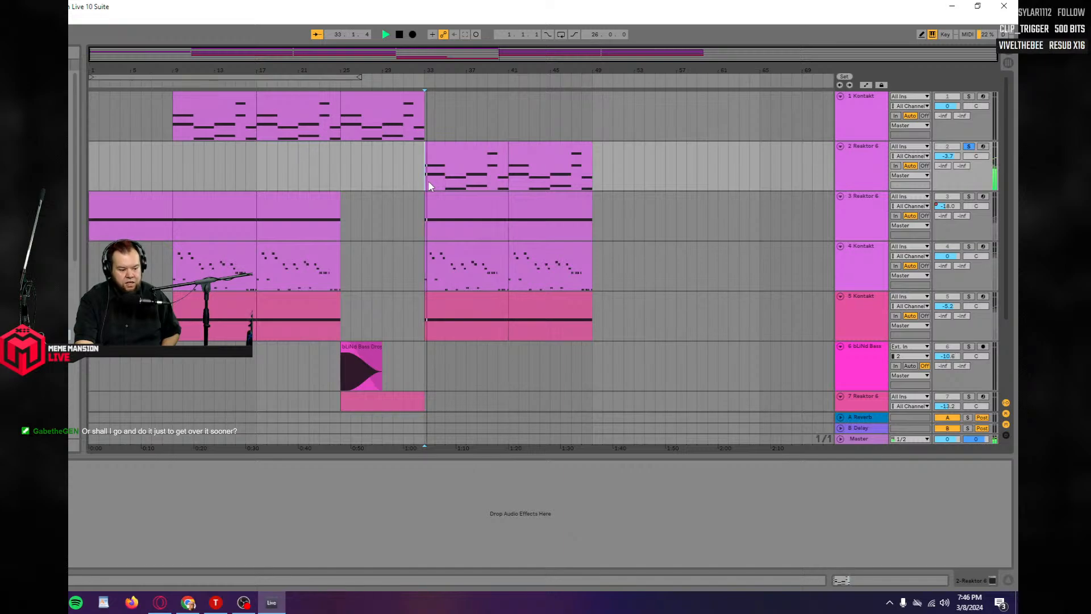
left_click(969, 146)
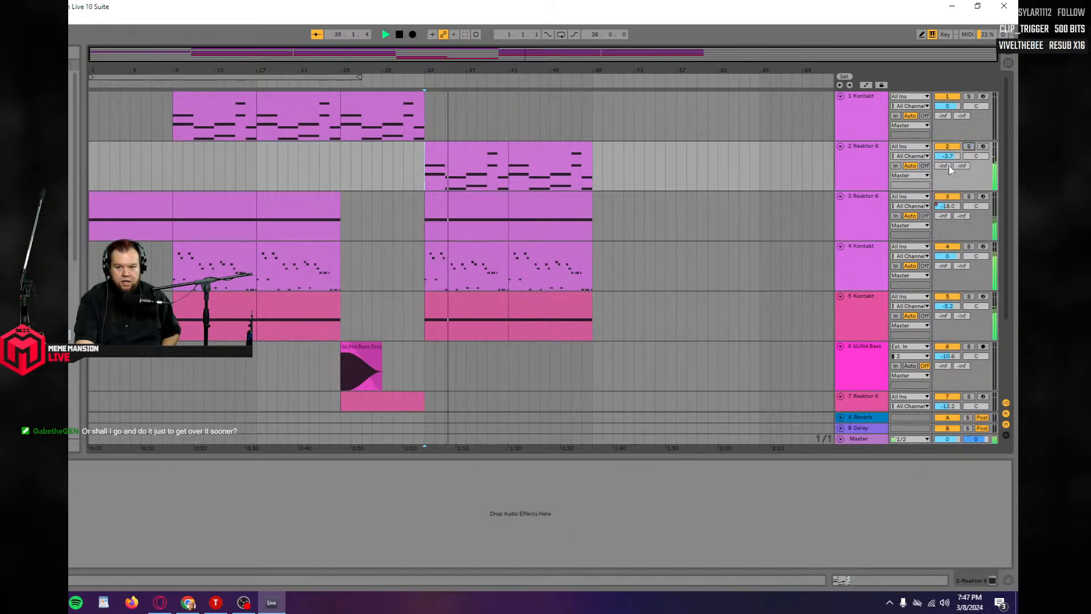
mouse_move(947, 155)
left_mouse_down()
mouse_move(948, 170)
mouse_move(948, 160)
left_mouse_up()
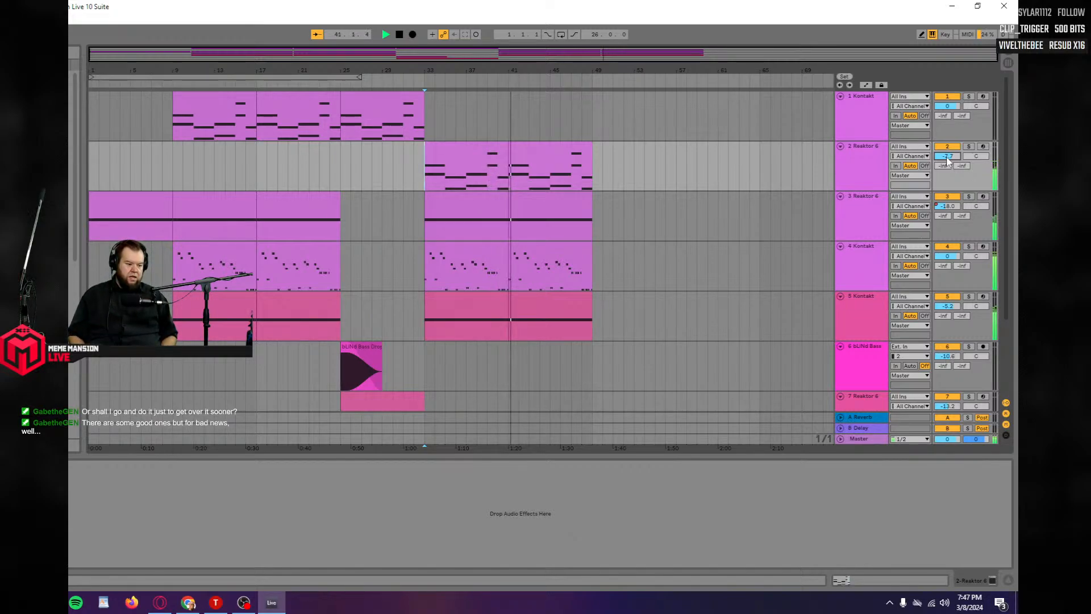
Reopen Reaktor on the 2 Reaktor 6 track, switch Rounds to the Ice Rhodes preset and play it soloed from bar 33.
key("space")
key("space")
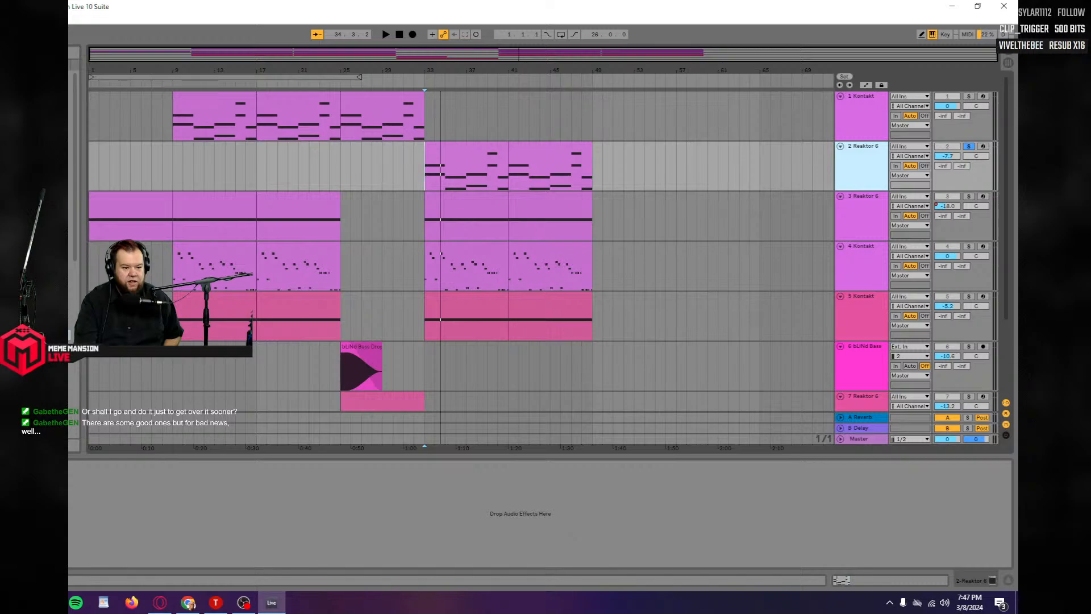
key("ctrl+alt+p")
left_click(694, 257)
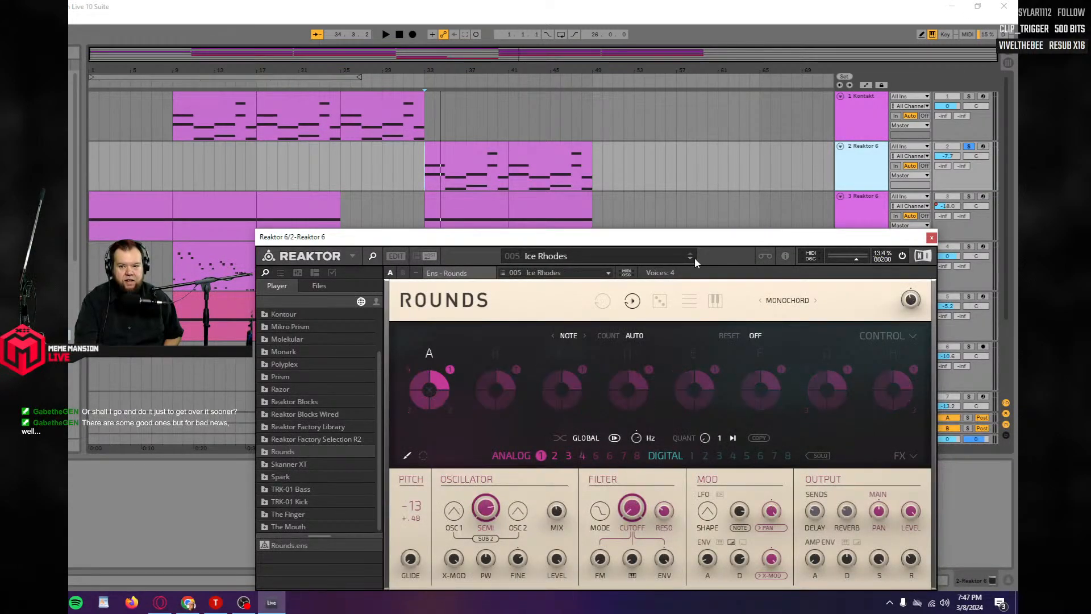
key("space")
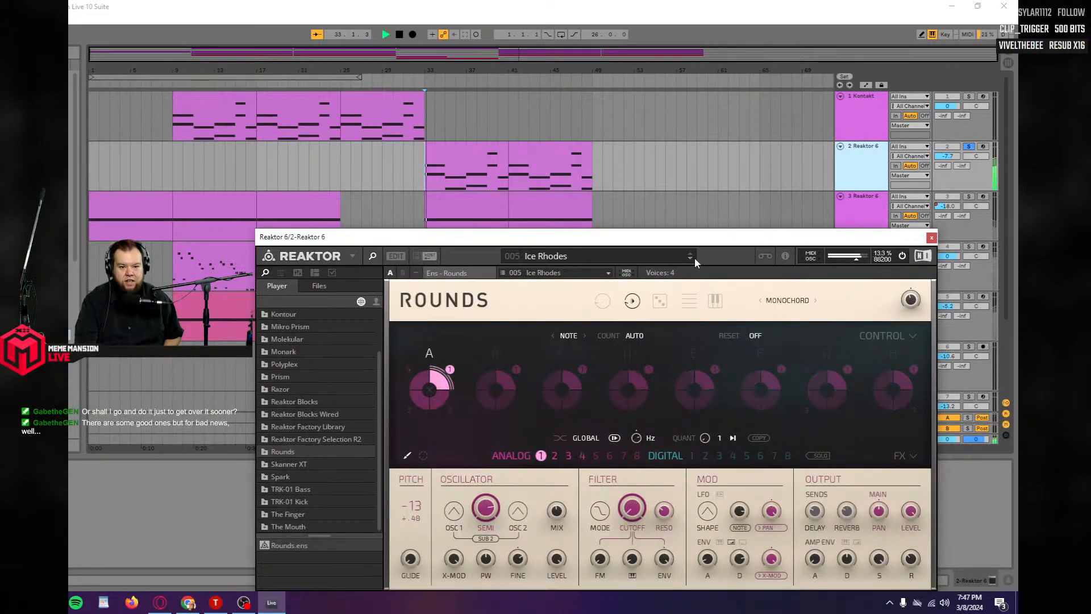
Unsolo the 2 Reaktor 6 track, lower its volume to -9.4 dB and close the Reaktor window.
left_click(967, 146)
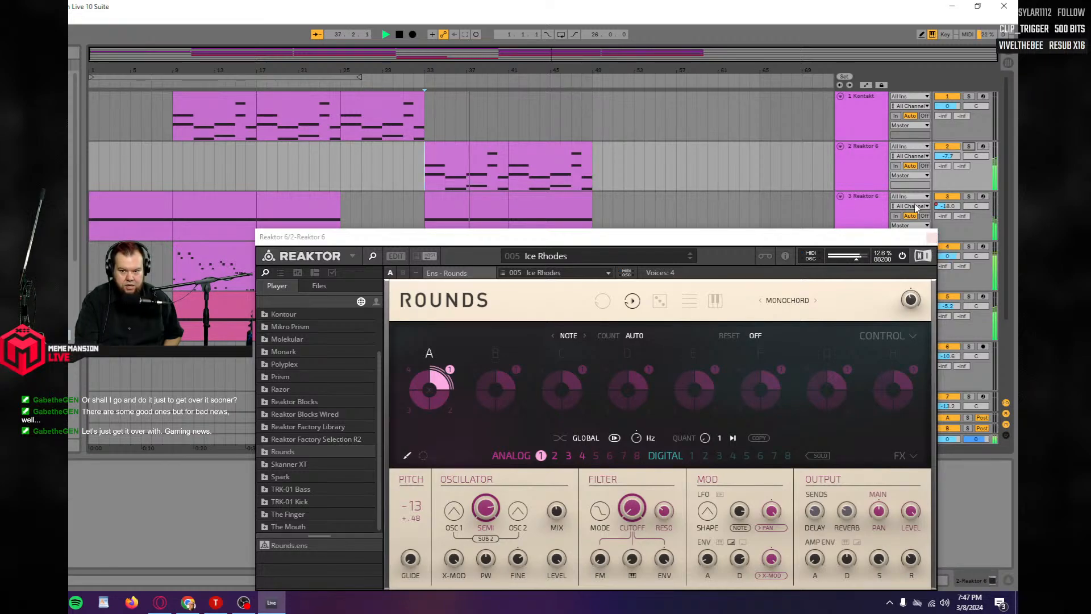
left_click_drag(940, 159, 940, 165)
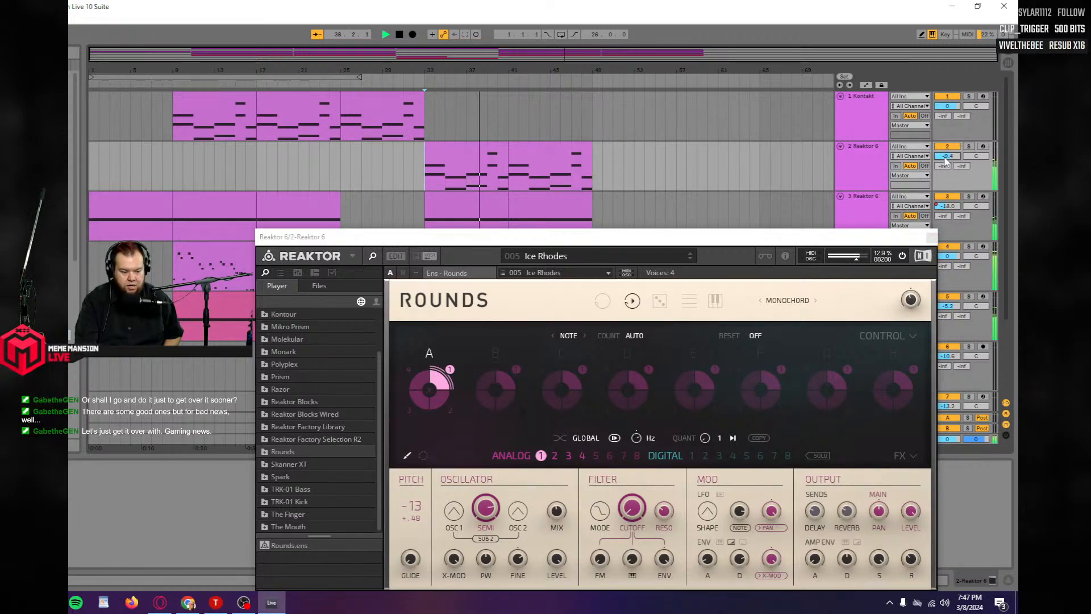
left_click_drag(672, 243, 672, 220)
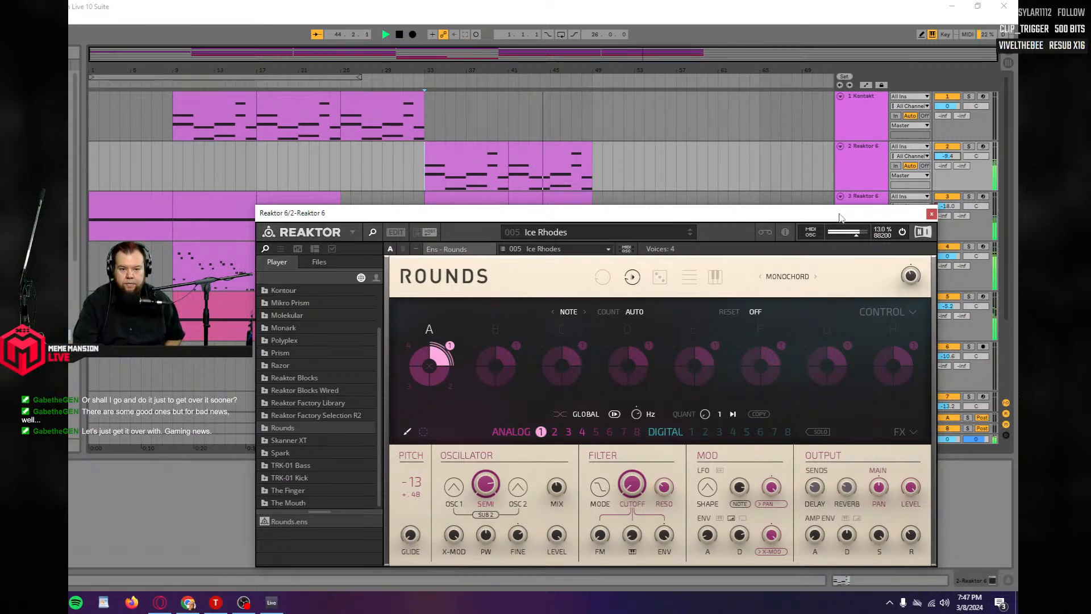
left_click(931, 215)
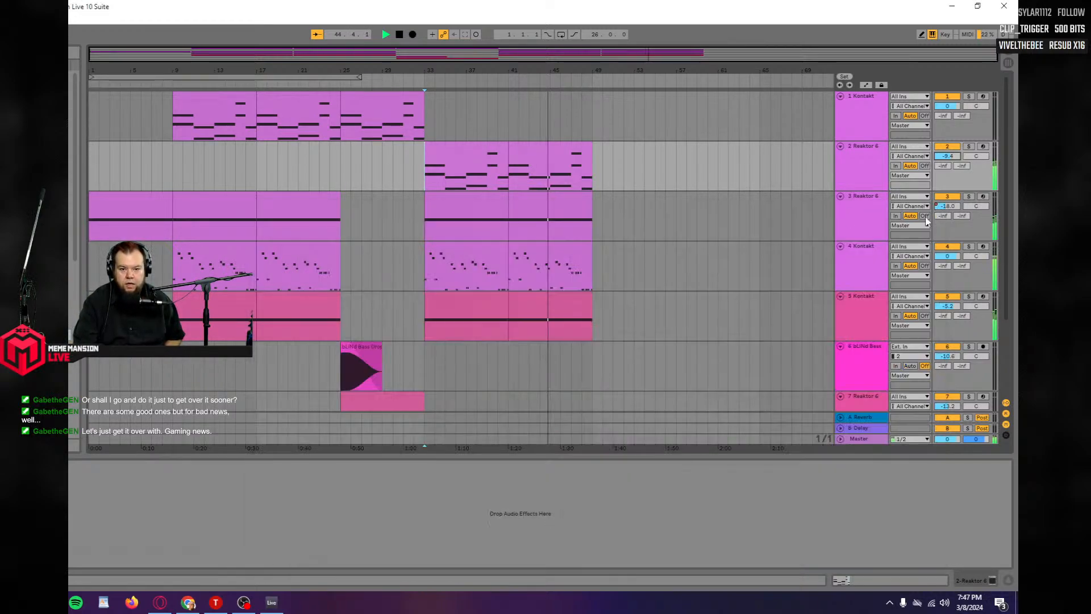
Copy the 1 Kontakt clip at bar 25 to bars 33 and 41, playing the section from bar 33.
left_click(375, 109)
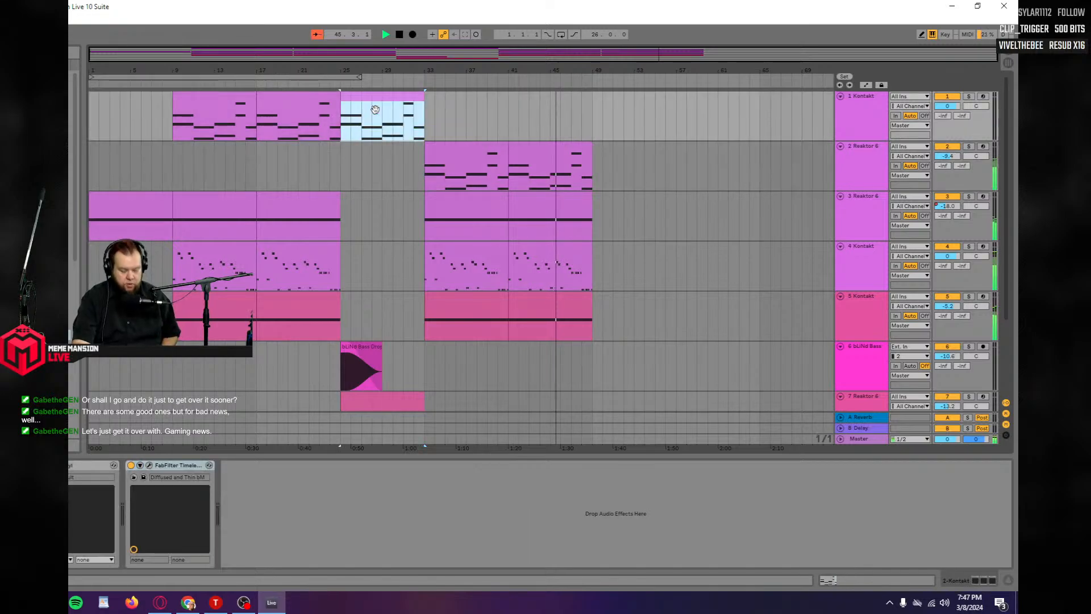
key("ctrl+d")
left_click(427, 123)
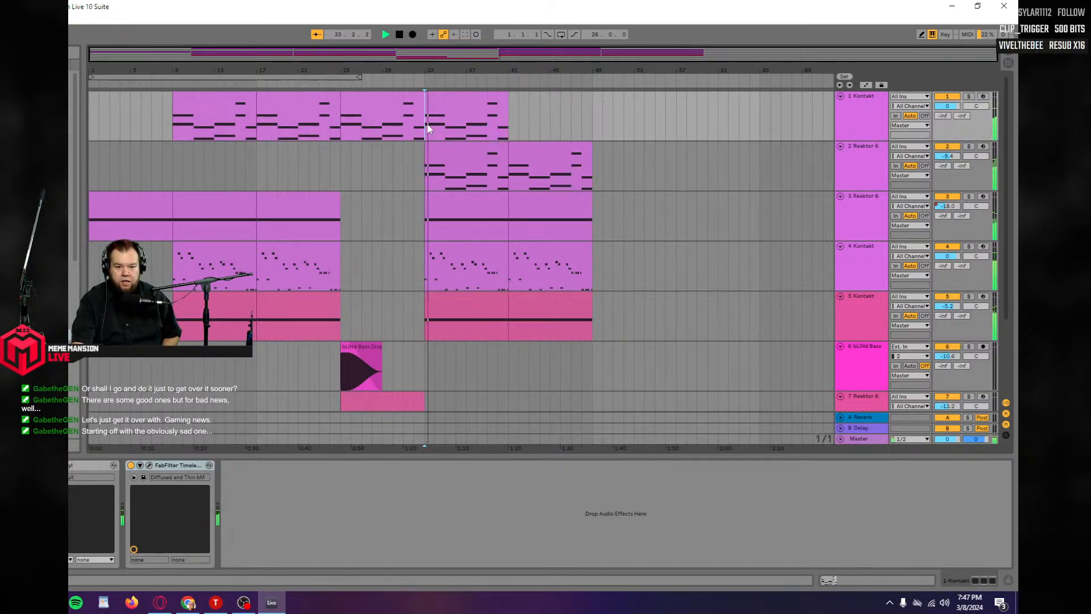
left_click(452, 109)
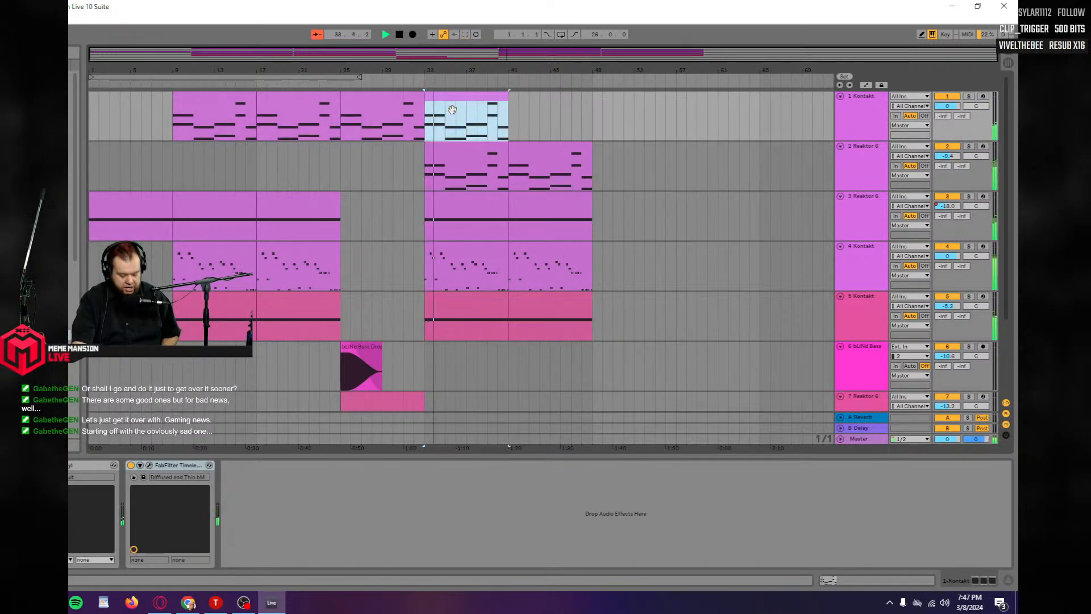
left_click(510, 130)
key("ctrl+v")
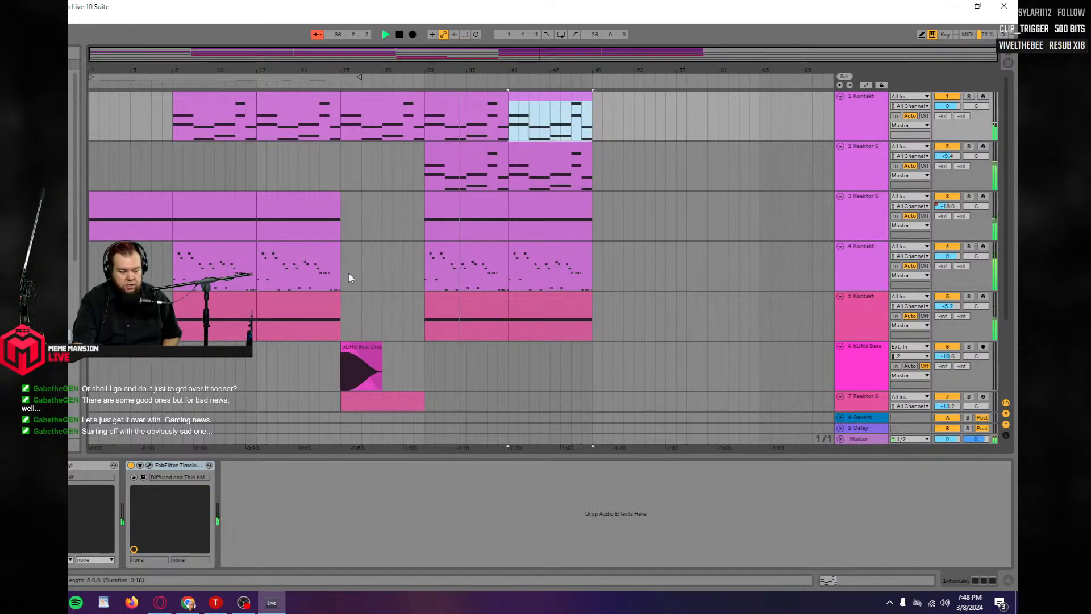
Play the arrangement from bar 1 to review the opening section, and stop playback.
left_click(95, 234)
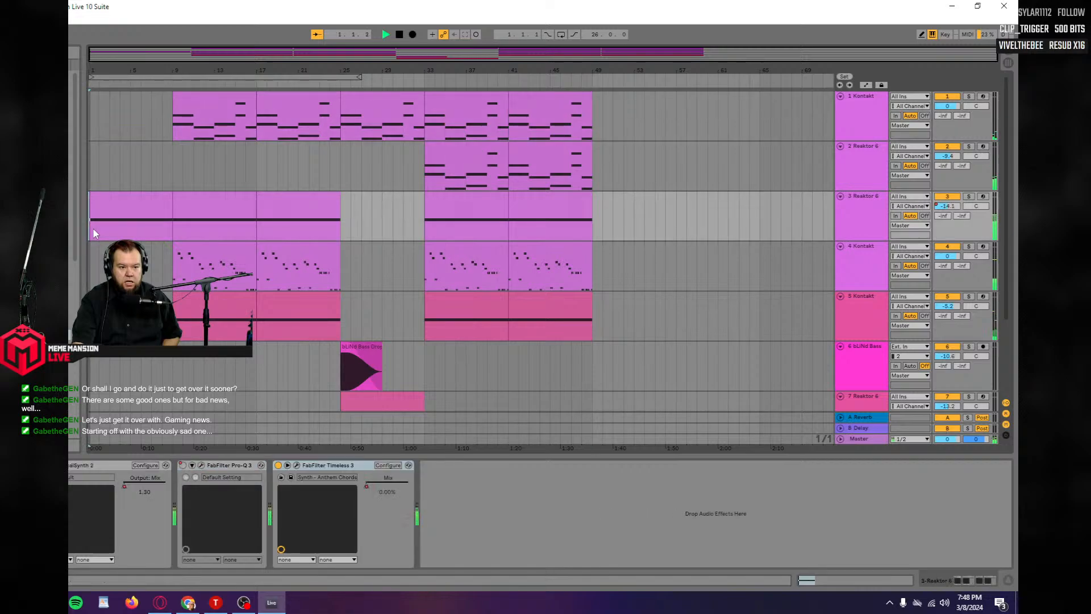
key("space")
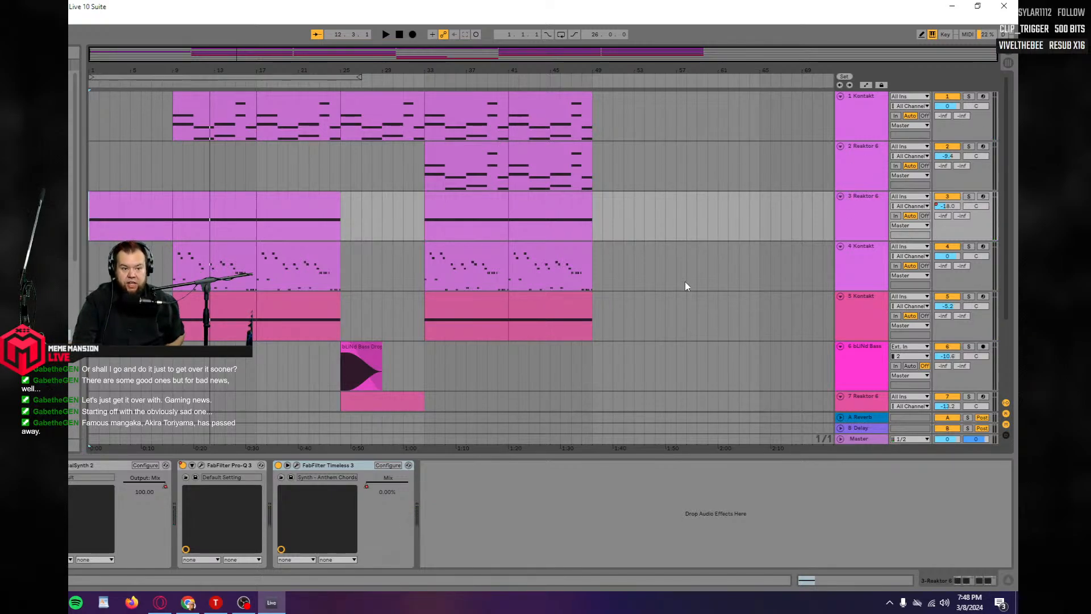
right_click(848, 226)
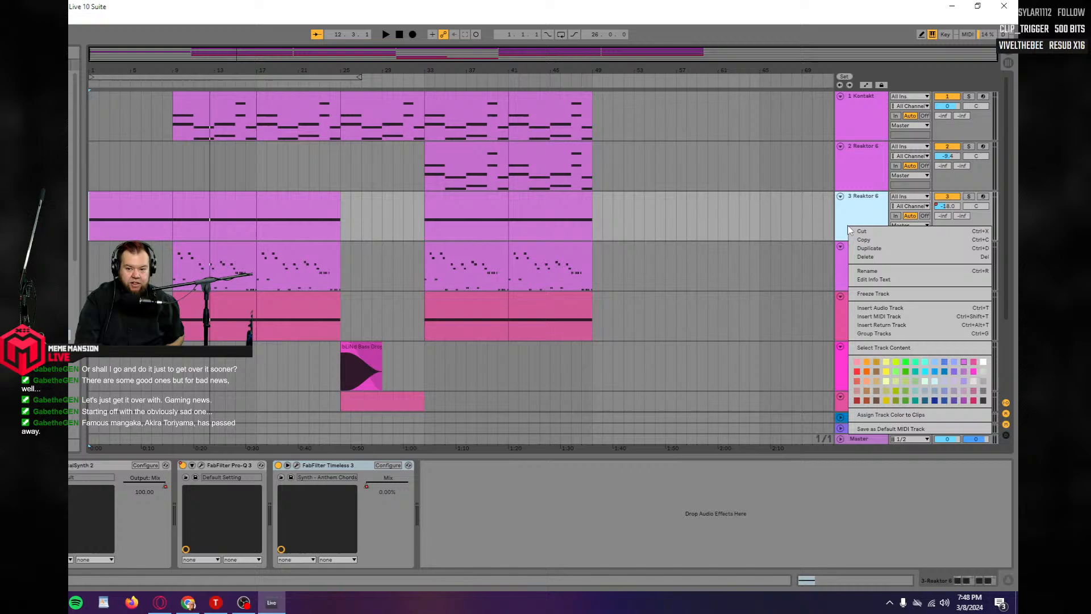
left_click(873, 250)
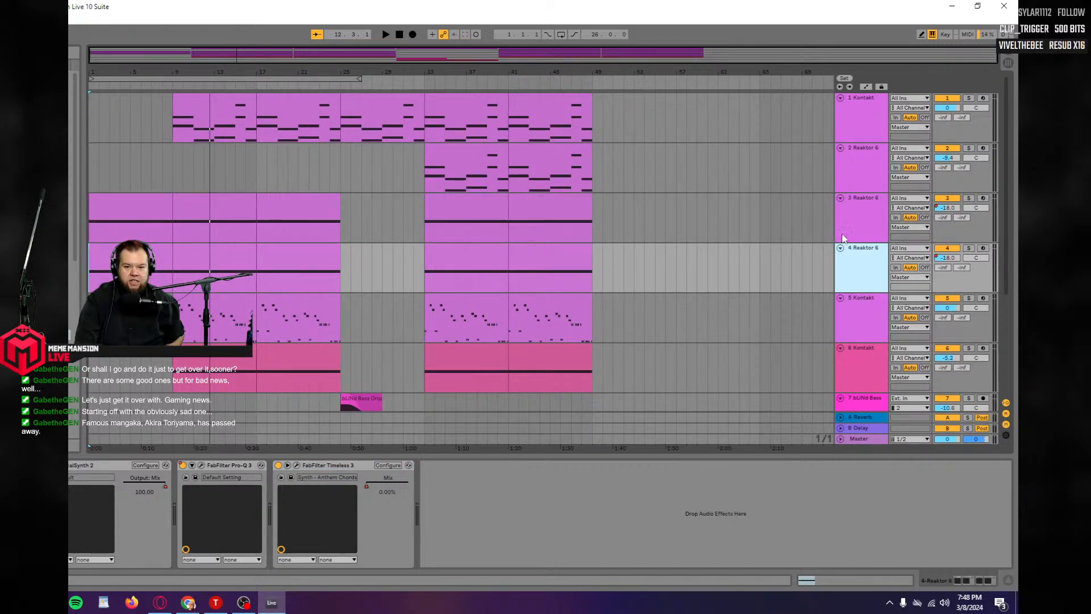
right_click(865, 263)
left_click(878, 299)
Insert a new MIDI track directly below the 3 Reaktor 6 track.
right_click(862, 222)
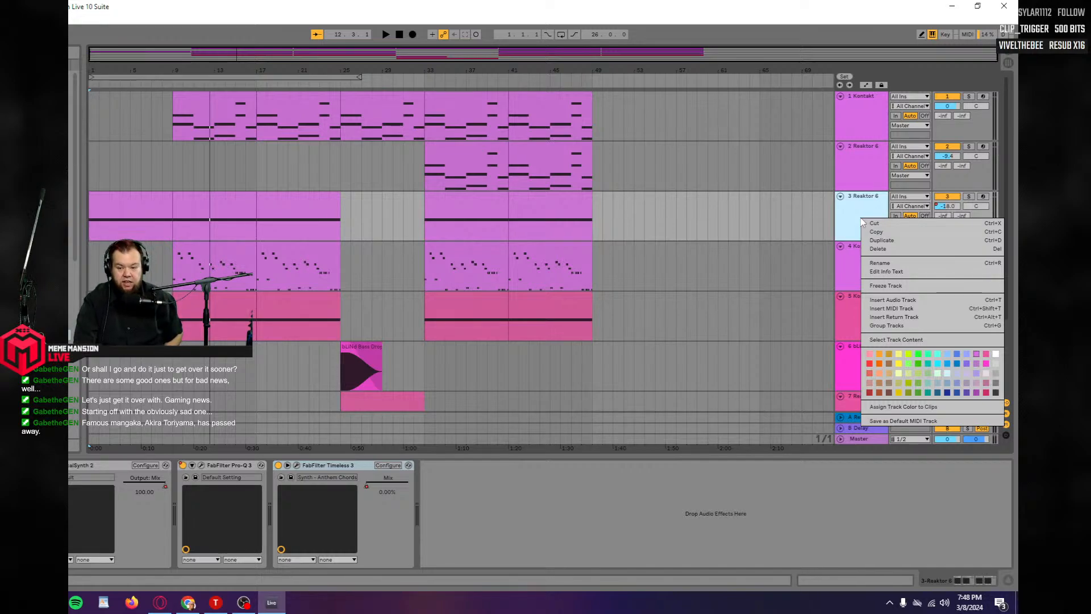
left_click(886, 308)
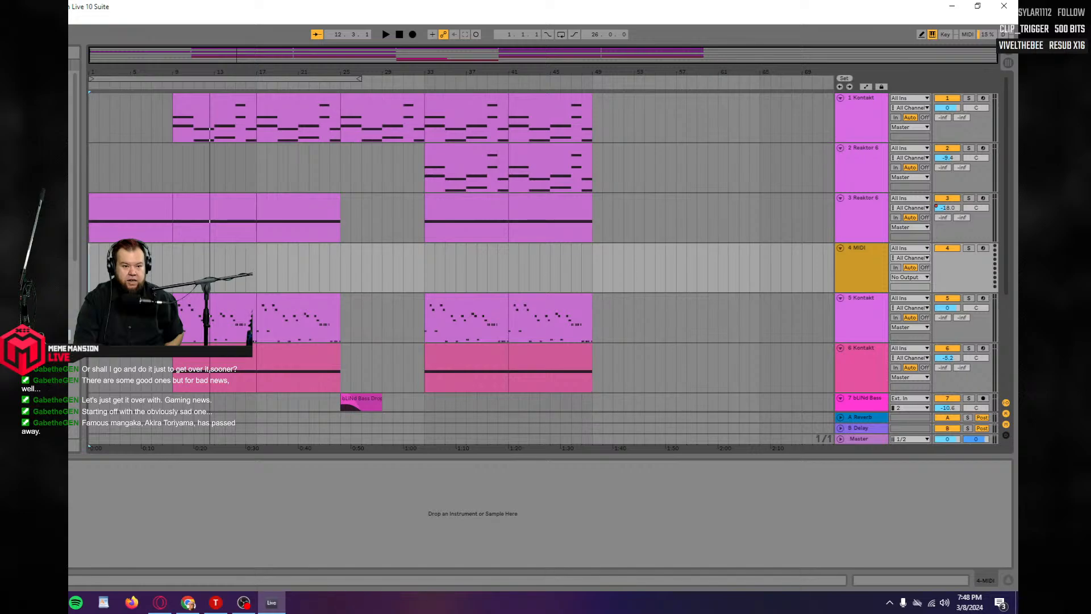
key("space")
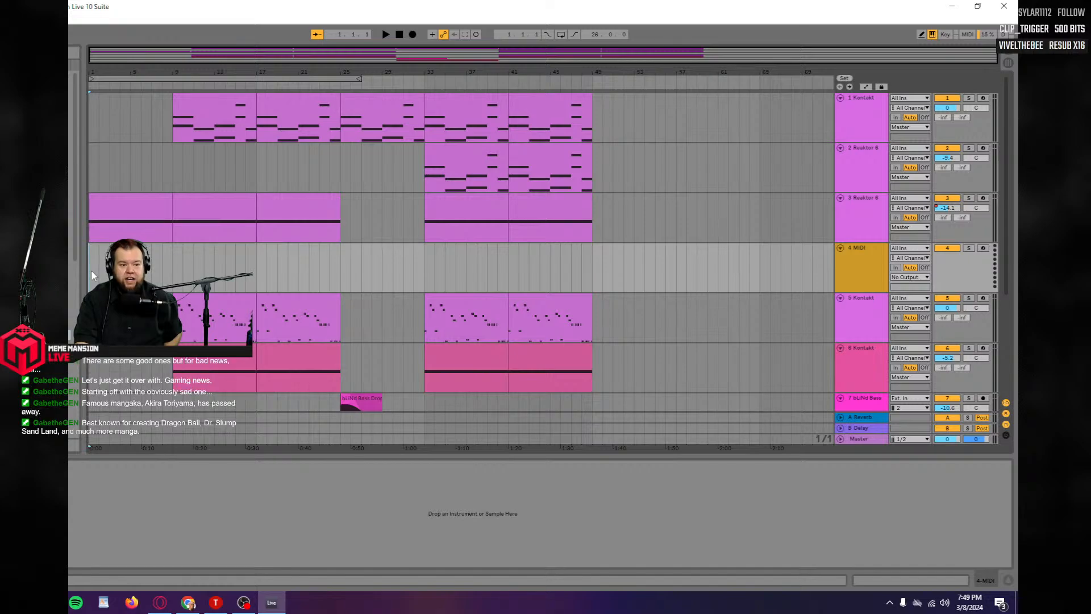
Copy the first 3 Reaktor 6 clip to bar 1 of the new 4 MIDI track.
left_click_drag(94, 271, 170, 267)
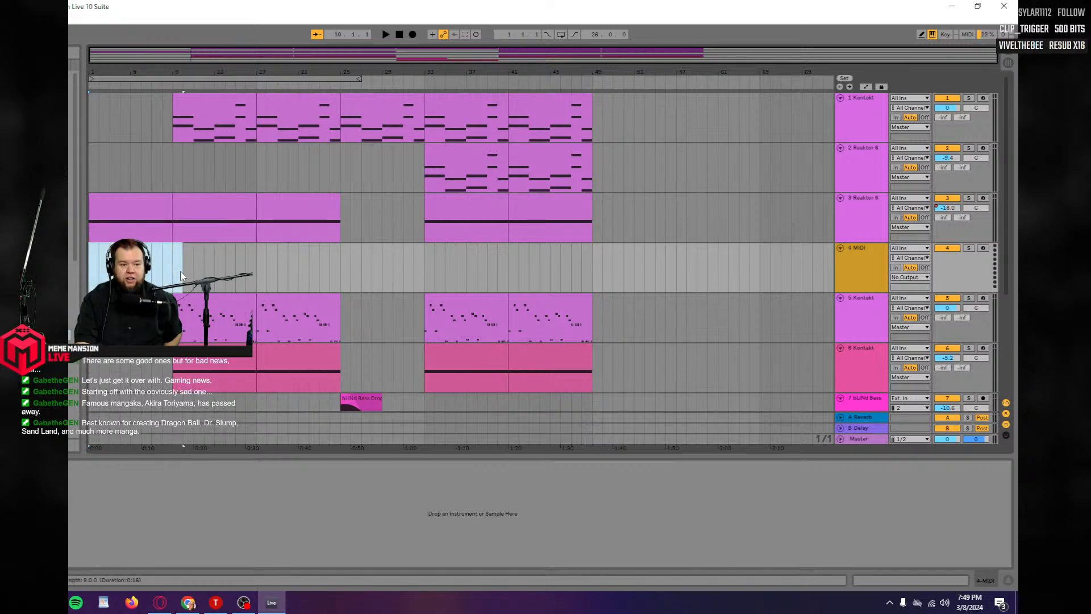
left_click(115, 207)
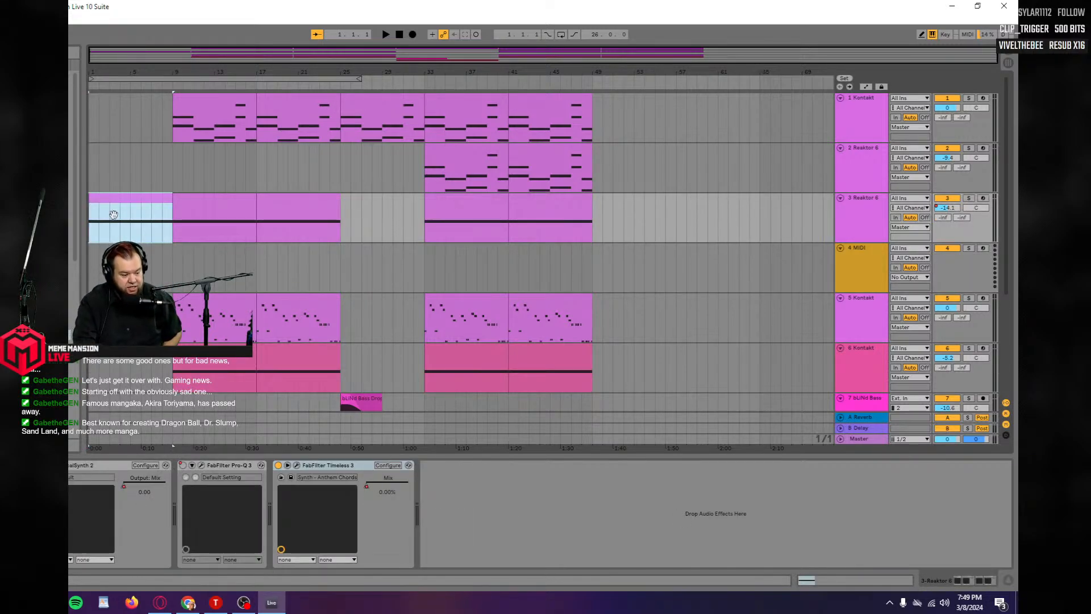
left_click(92, 276)
key("ctrl+v")
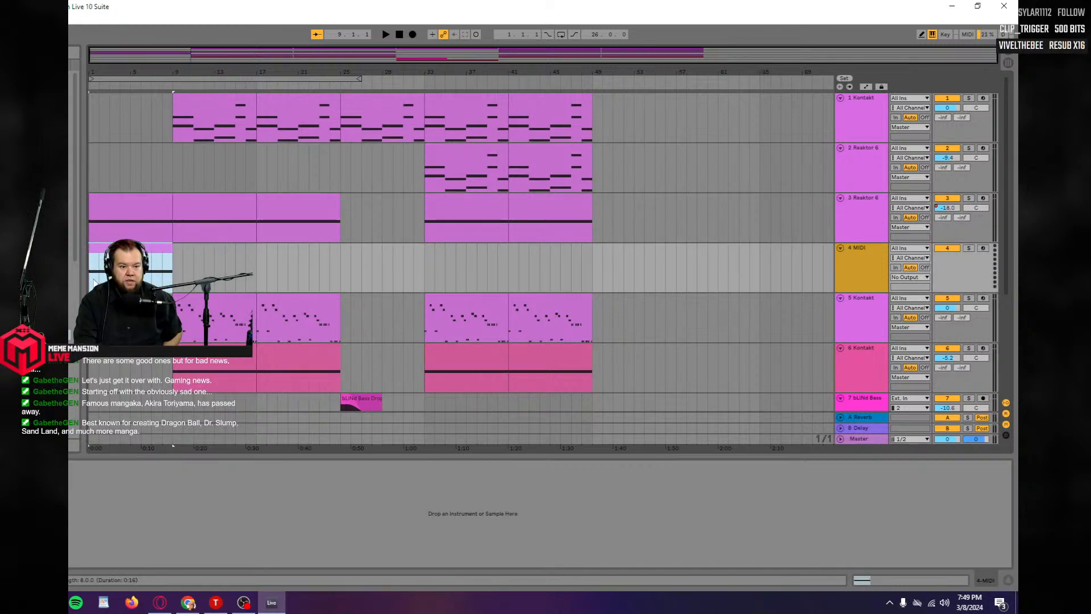
Load Kontakt as the instrument on the 4 MIDI track and return the start position to bar 1.
left_click(93, 279)
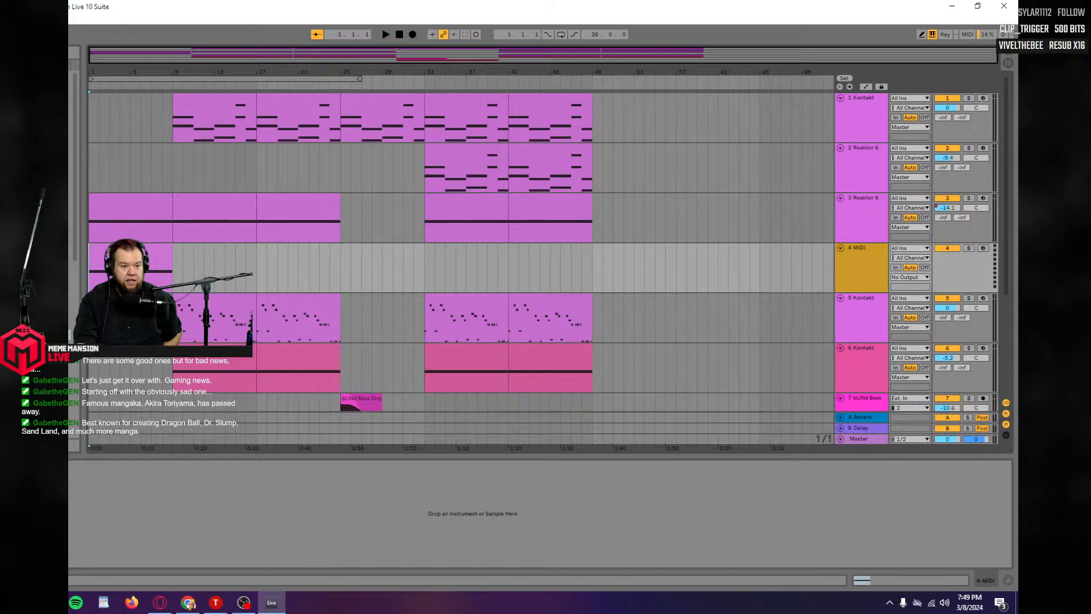
left_click_drag(70, 238, 871, 273)
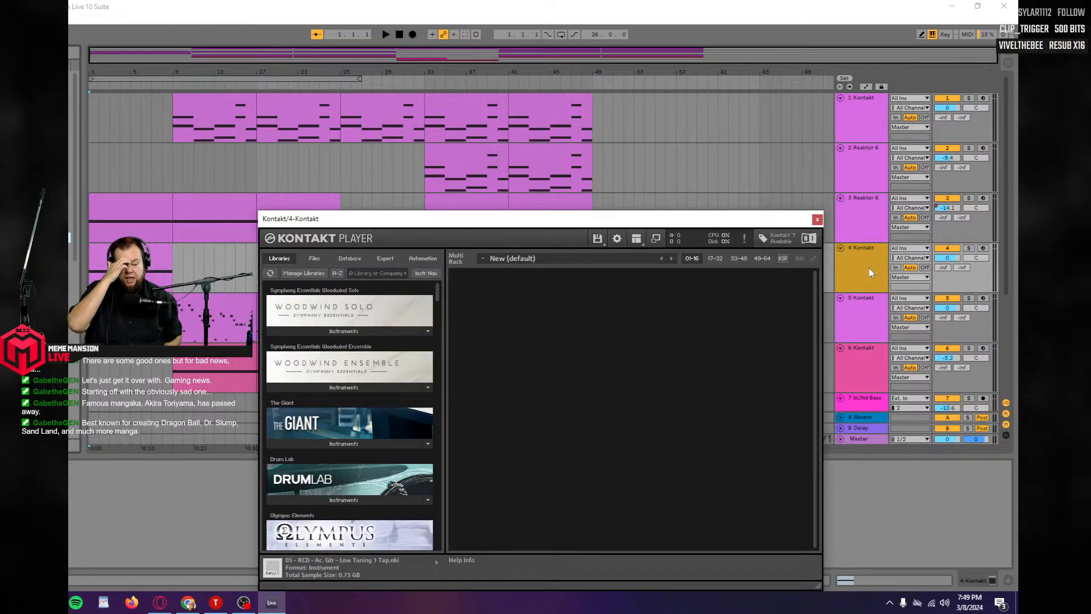
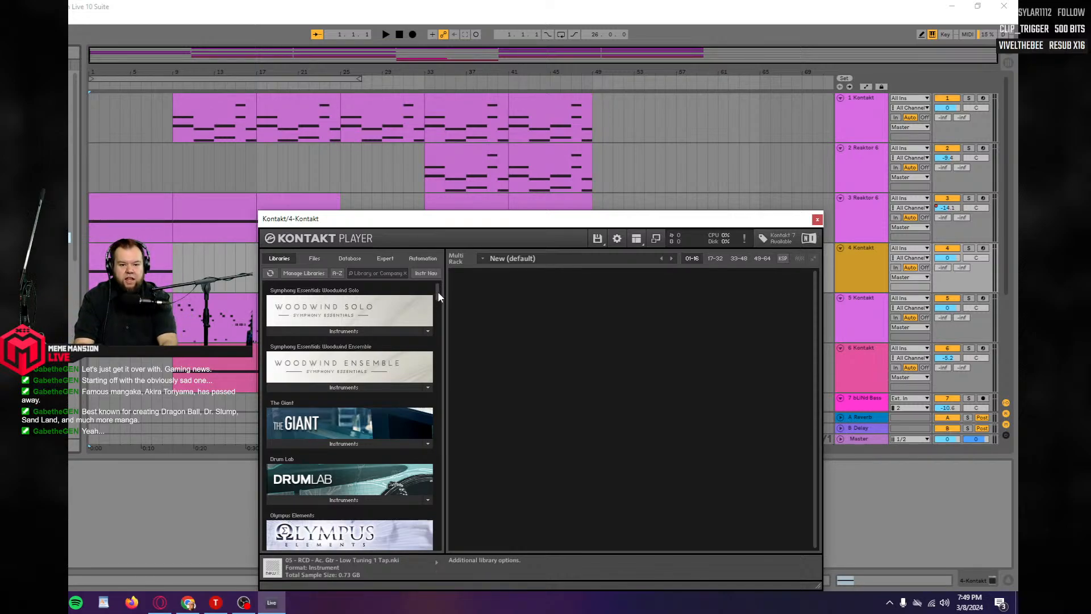
Load Guitar's Farewell from Rise & Hit's 06 - Into The Void folder and set its rise time to 32 beats.
left_click_drag(438, 291, 441, 326)
left_click(340, 419)
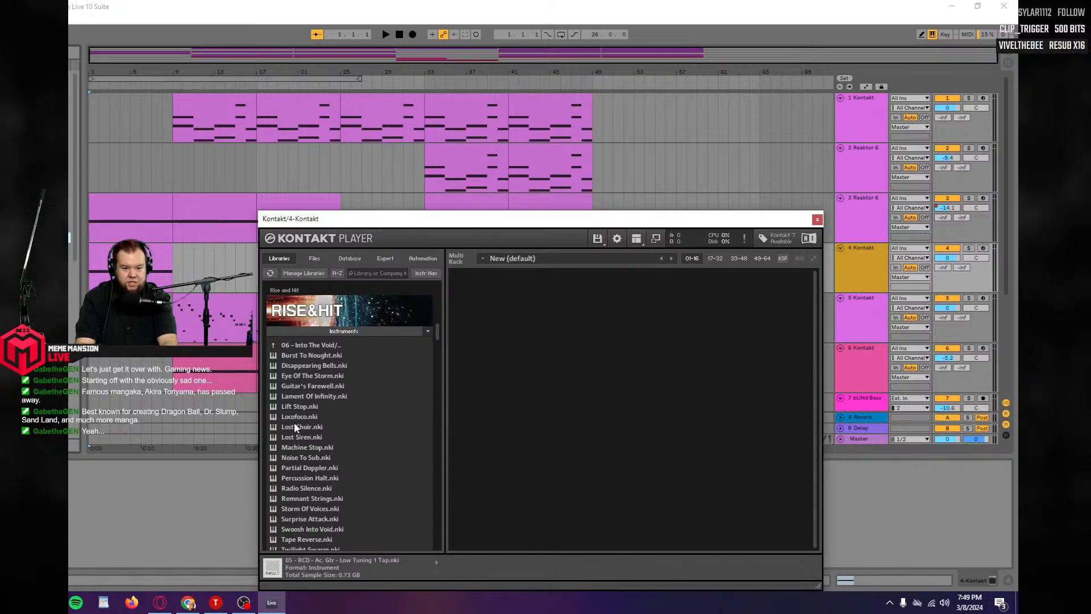
left_click(299, 388)
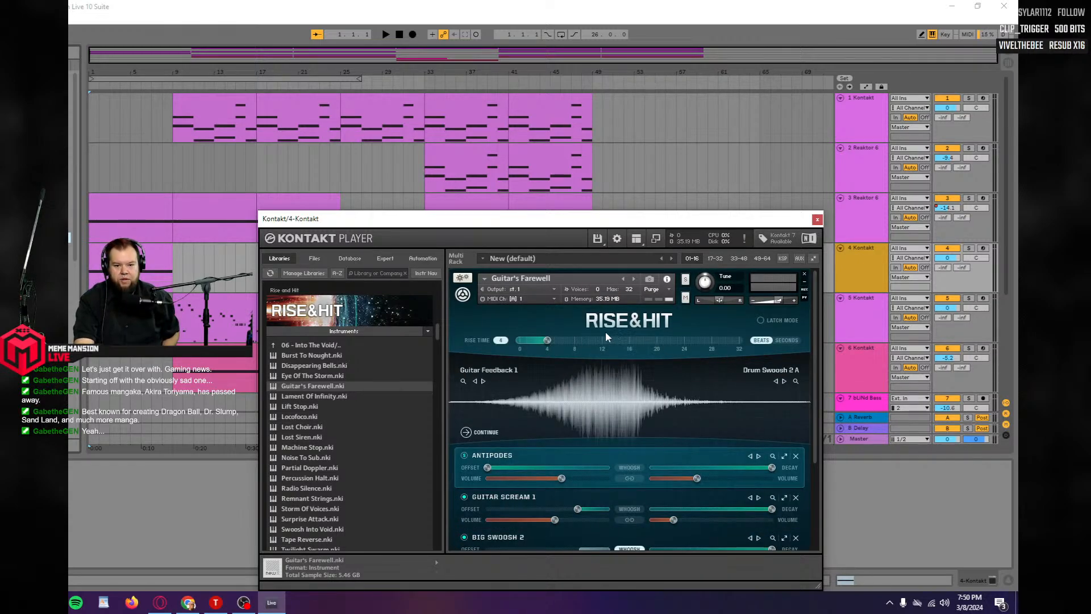
left_click_drag(549, 341, 756, 341)
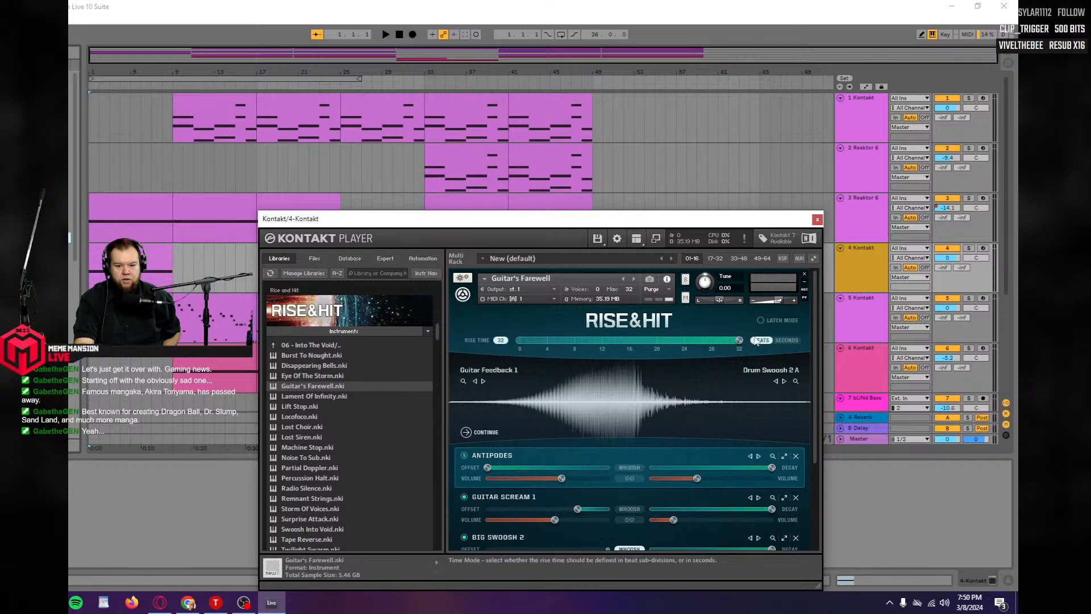
Solo the 4 Kontakt track and play it from bar 1 to audition Guitar's Farewell.
left_click(969, 249)
key("space")
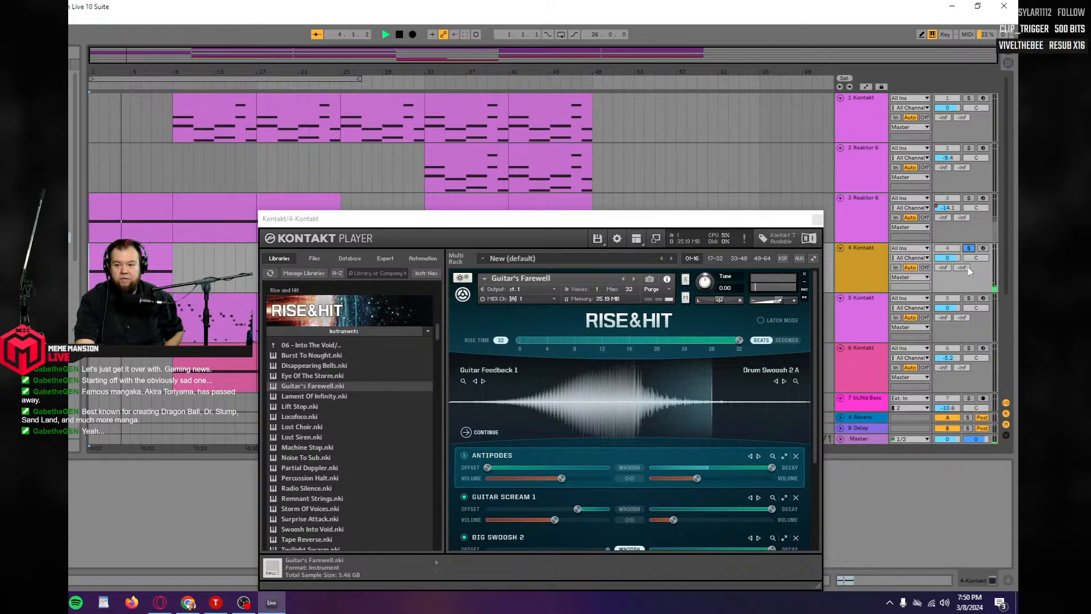
key("space")
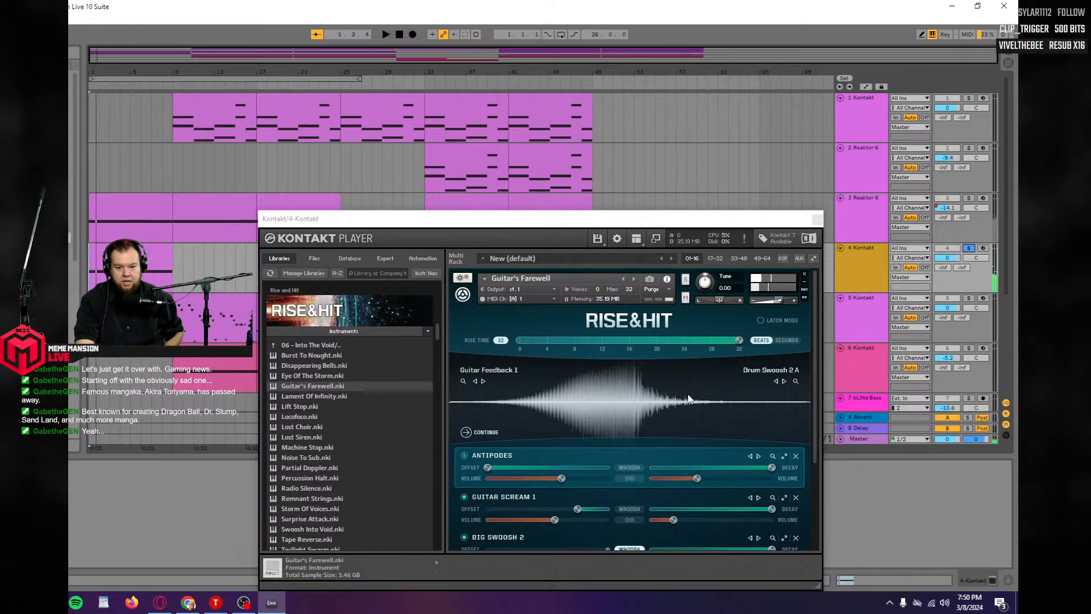
Replace Guitar's Farewell with Glide Alloy from Rise & Hit's 07 - Lifters folder.
scroll(278, 417, "up", 3)
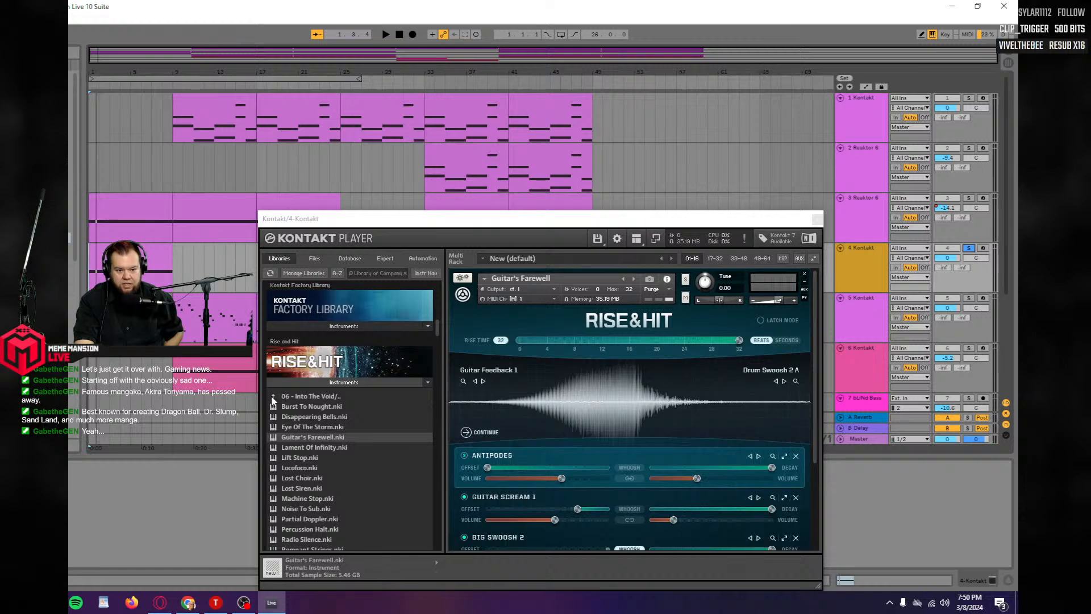
scroll(271, 395, "down", 1)
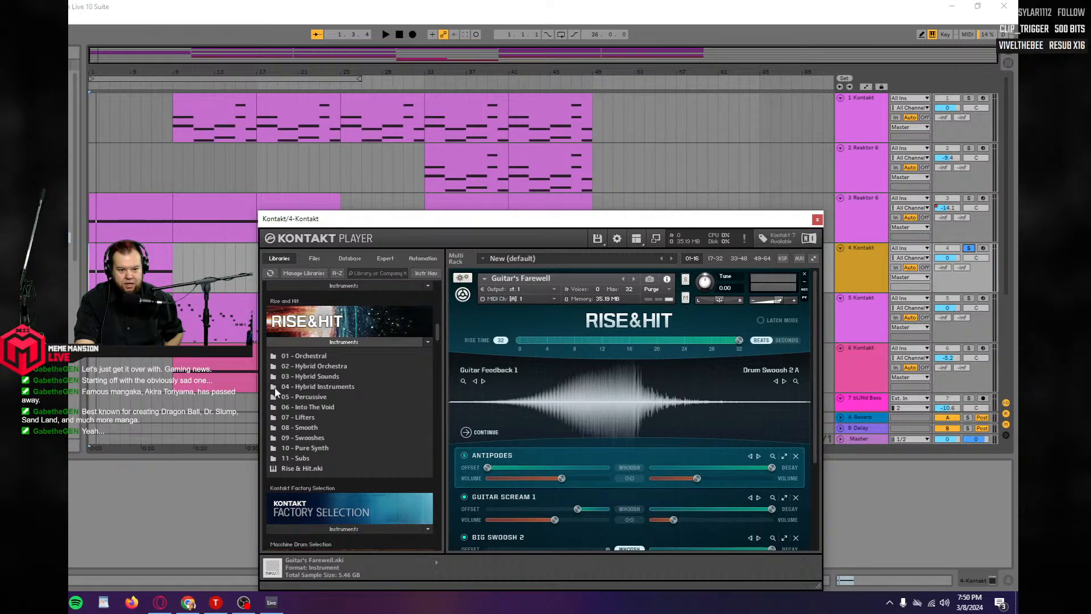
left_click(275, 417)
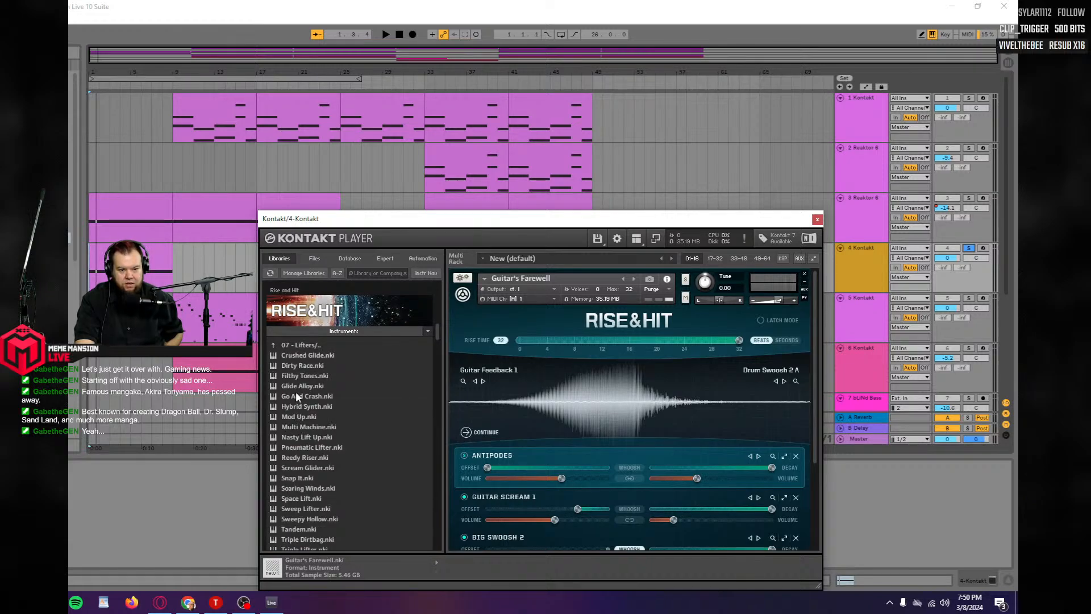
left_click_drag(296, 389, 606, 348)
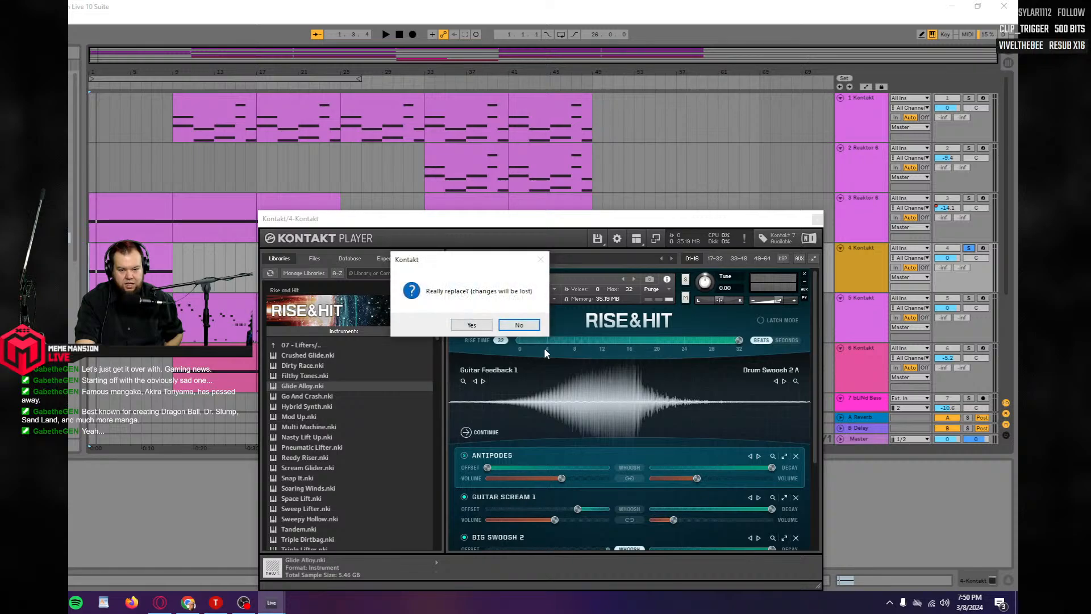
left_click(518, 328)
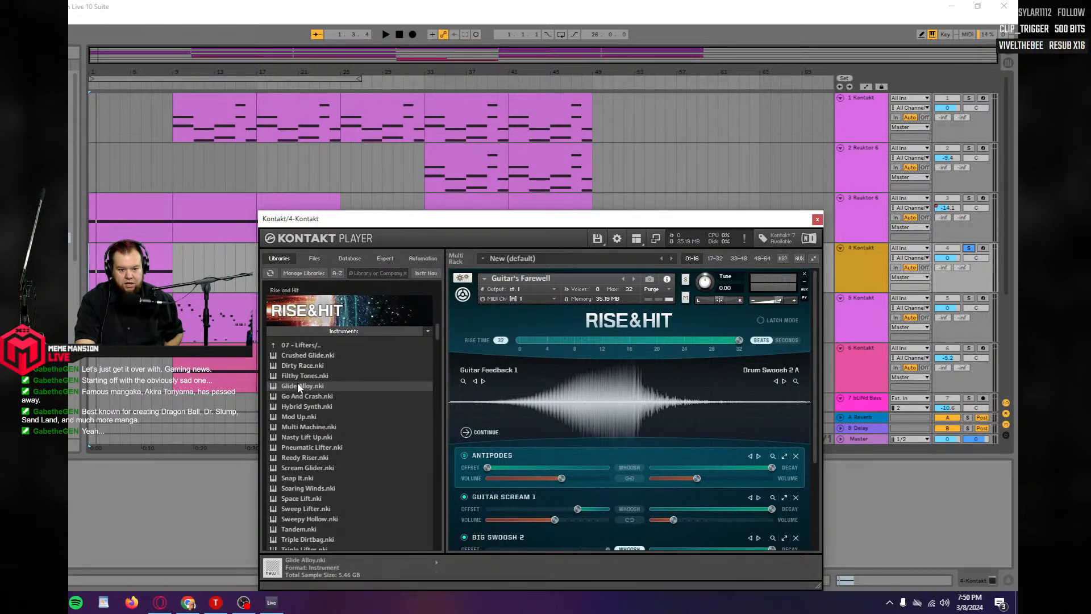
left_click_drag(596, 366, 598, 366)
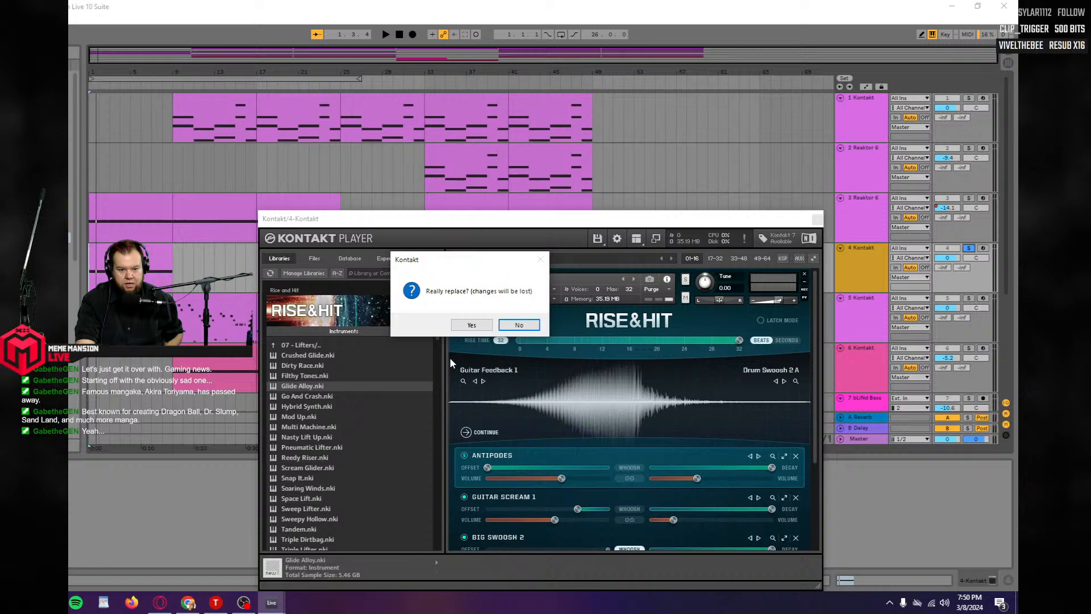
left_click(469, 324)
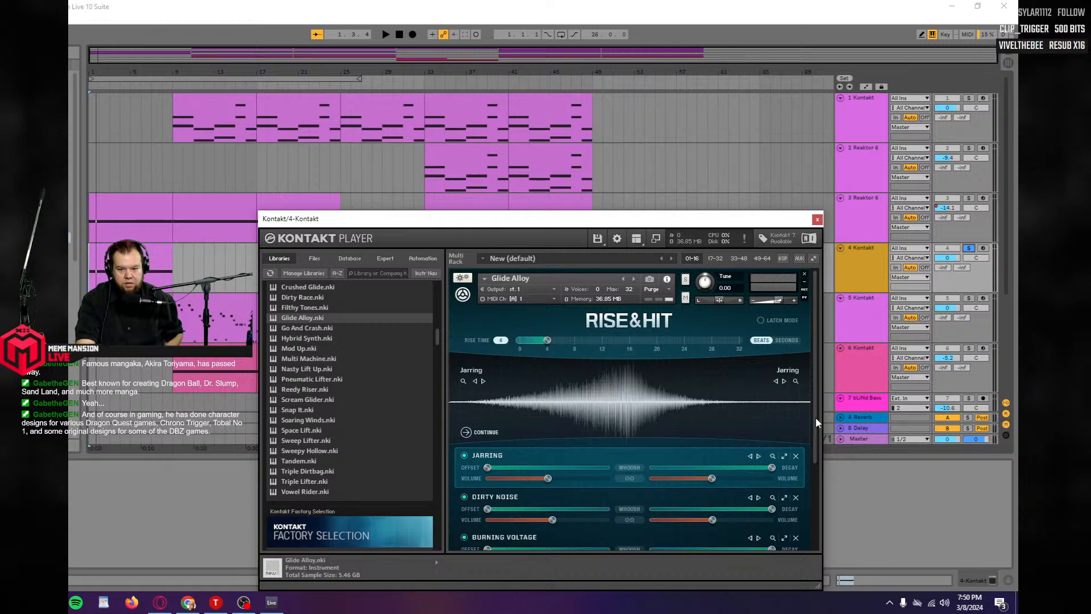
Audition Glide Alloy from bar 1 and set its rise time to 32 beats.
left_click_drag(816, 414, 810, 386)
key("space")
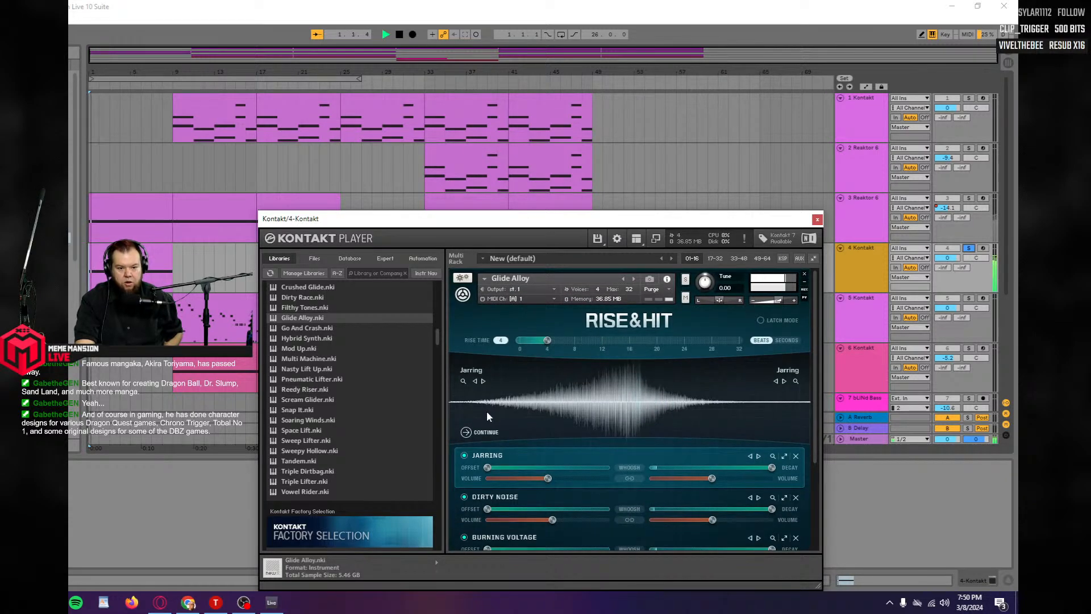
left_click_drag(547, 343, 763, 349)
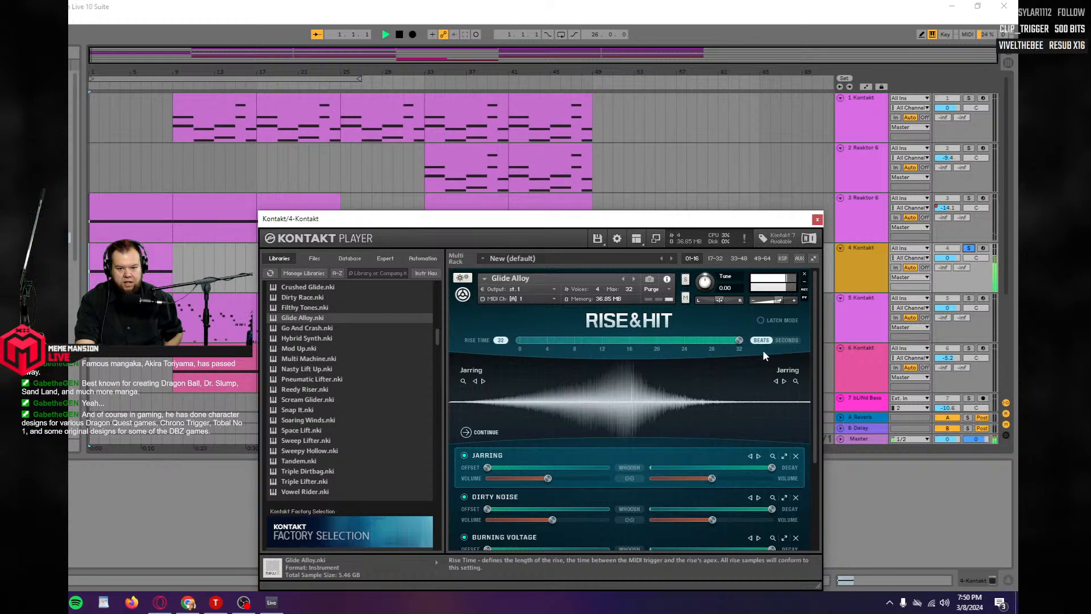
key("space")
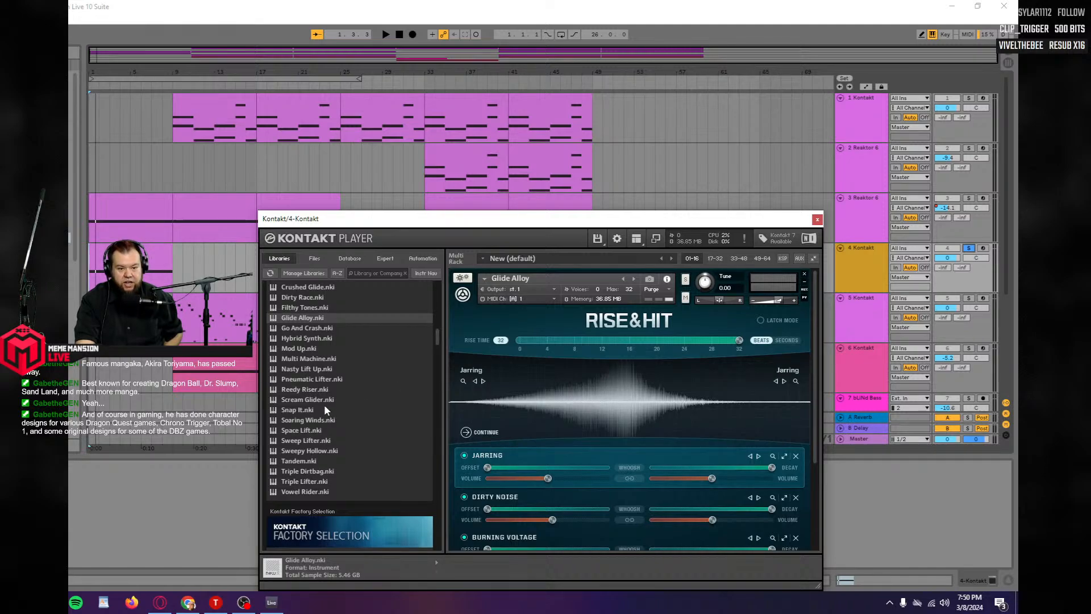
Replace Glide Alloy with Hungry Shark from Rise & Hit's 03 - Hybrid Sounds folder and audition it from bar 1.
scroll(324, 403, "up", 3)
left_click(276, 345)
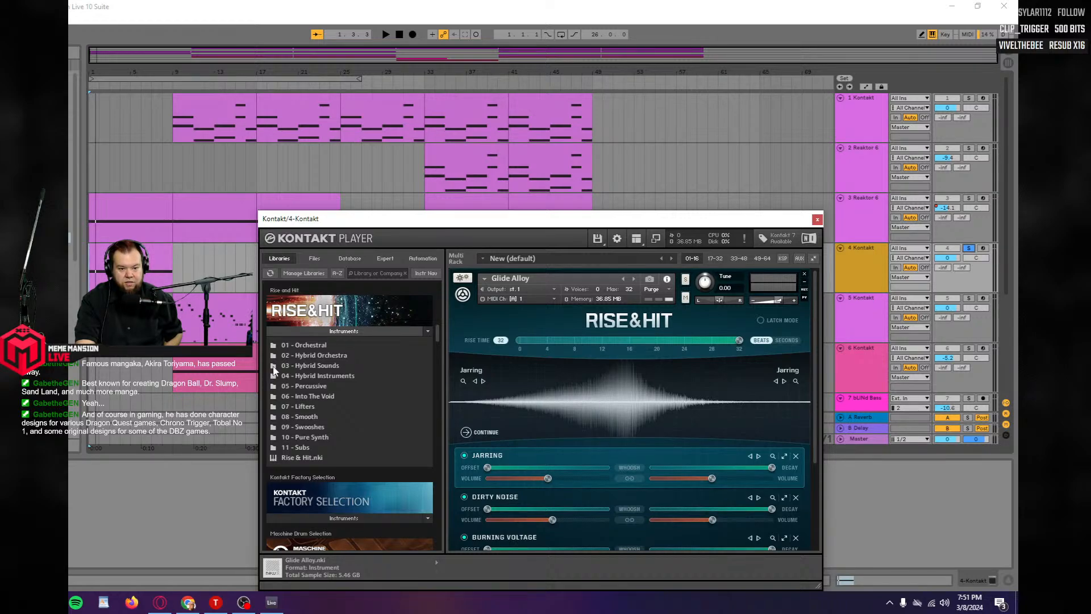
left_click(274, 369)
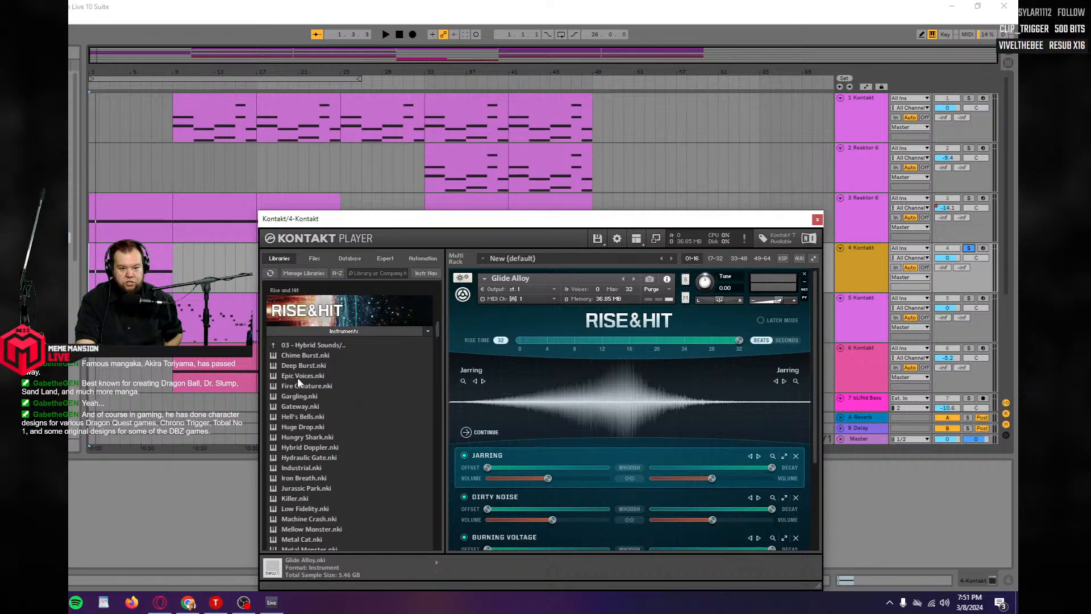
left_click(309, 440)
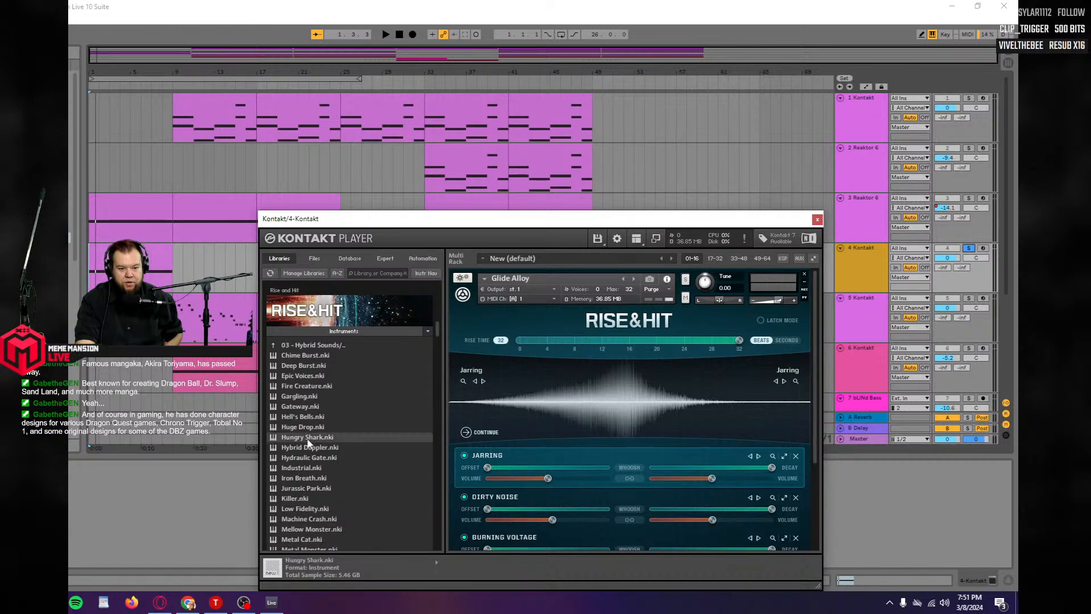
left_click_drag(574, 387, 619, 346)
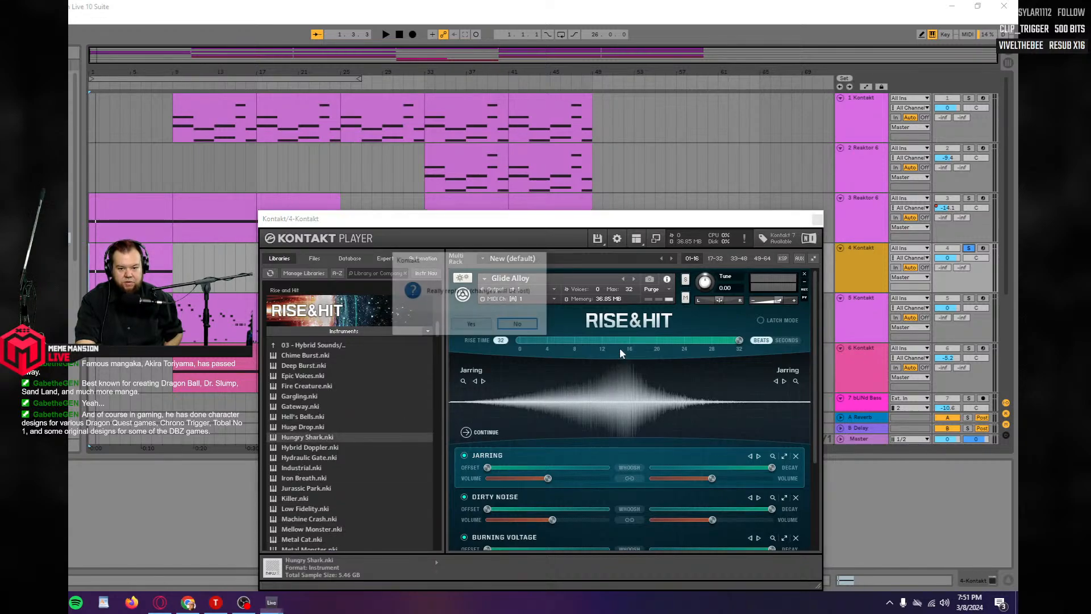
left_click(473, 325)
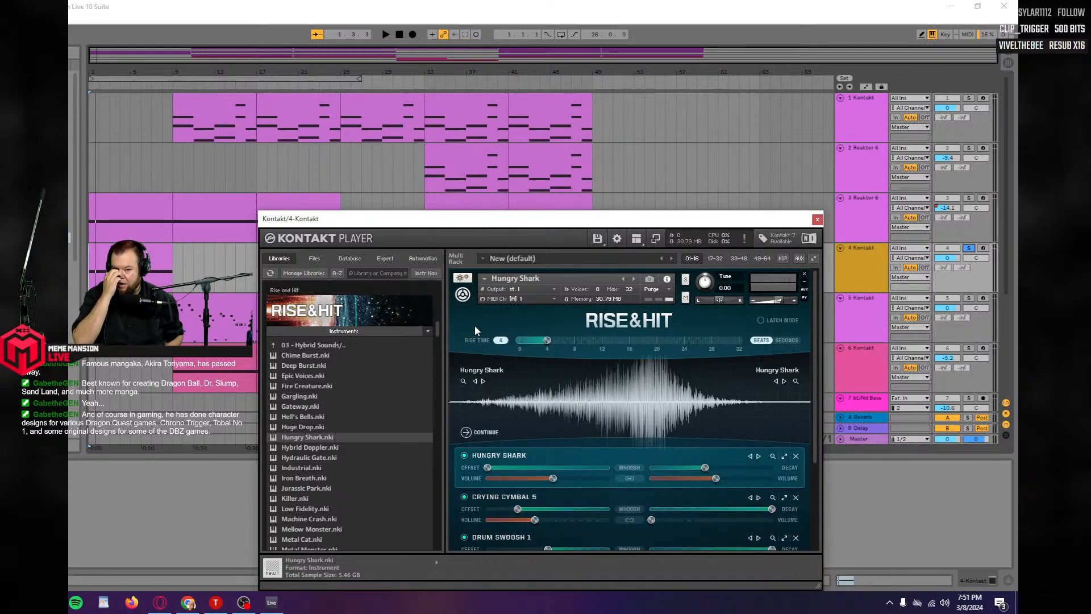
key("space")
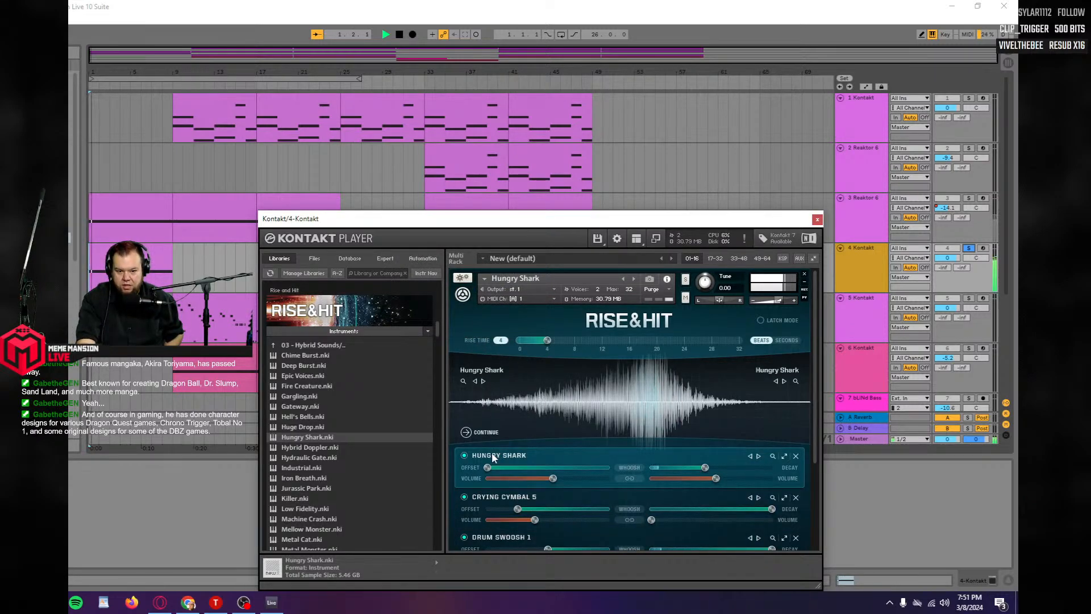
key("space")
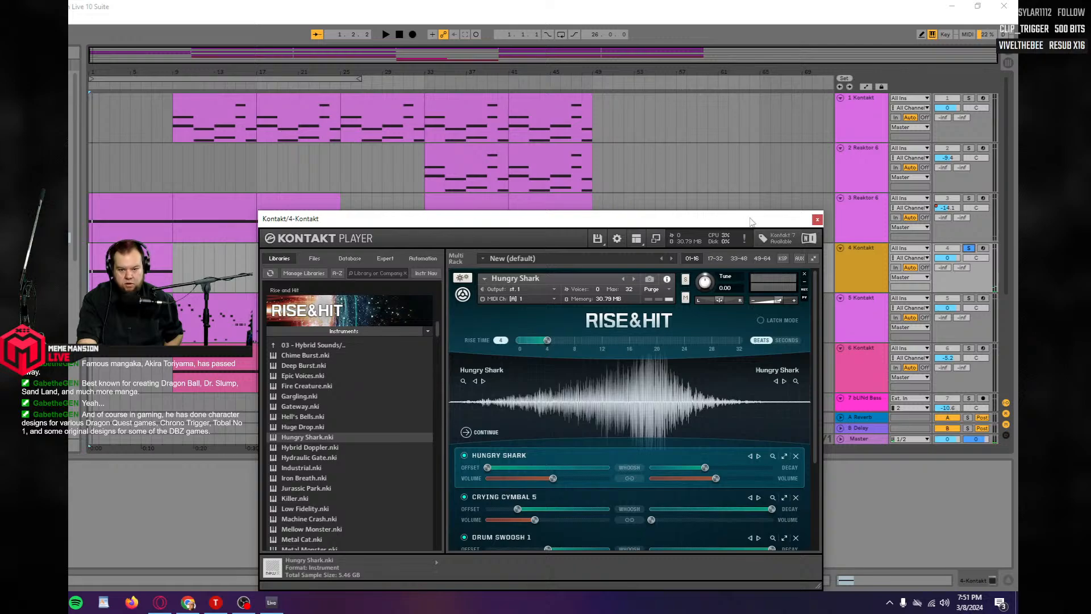
Move the sustained note in the 4 Kontakt clip at bar 1 to C3 and audition it.
left_click(817, 219)
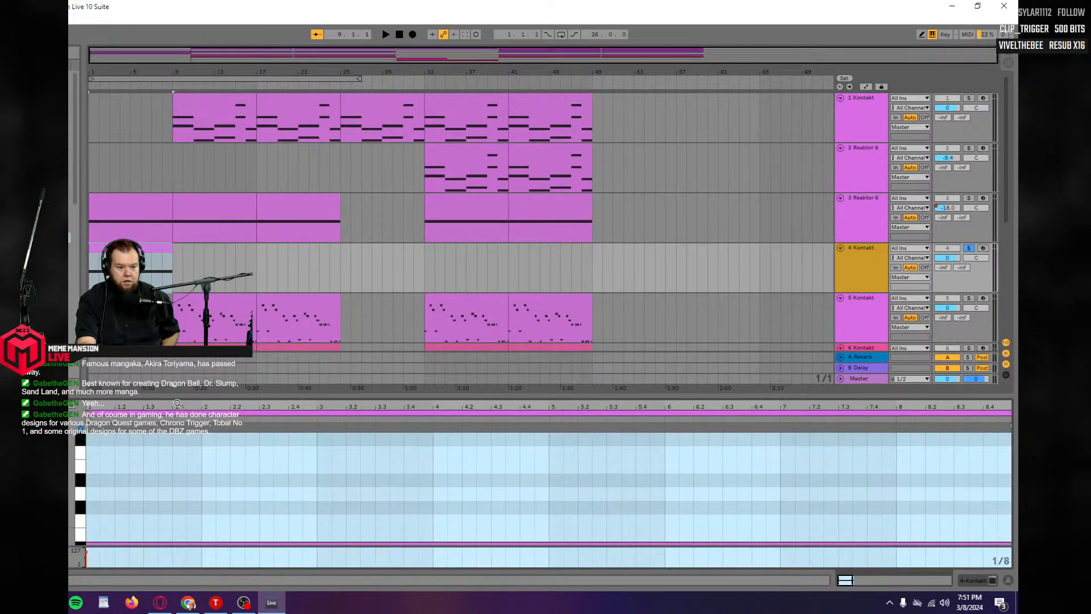
left_click_drag(185, 395, 171, 241)
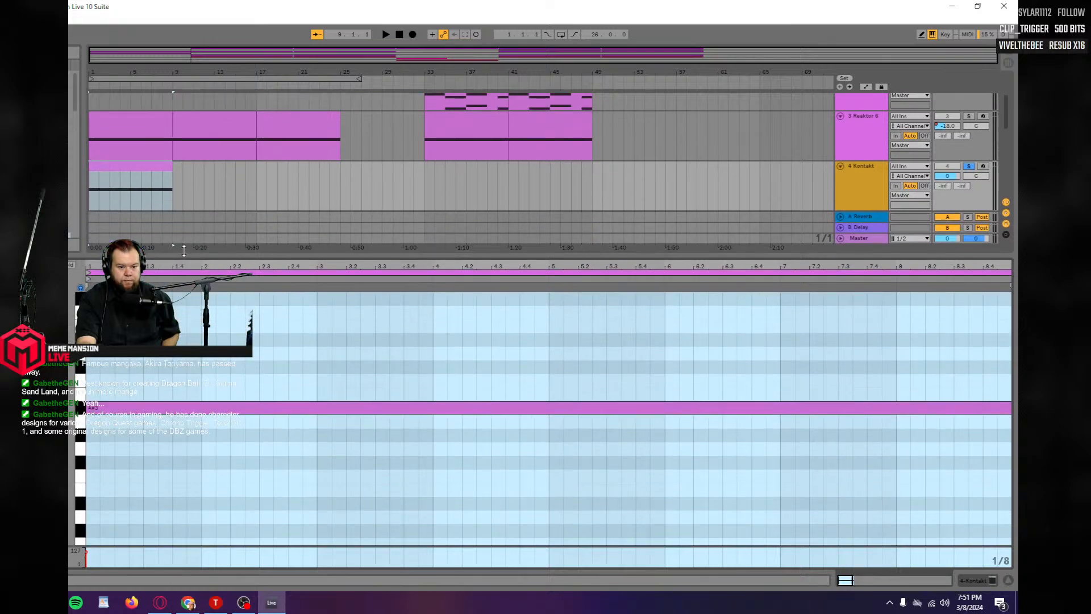
left_click(146, 402)
left_click_drag(146, 406, 140, 498)
scroll(143, 485, "down", 1)
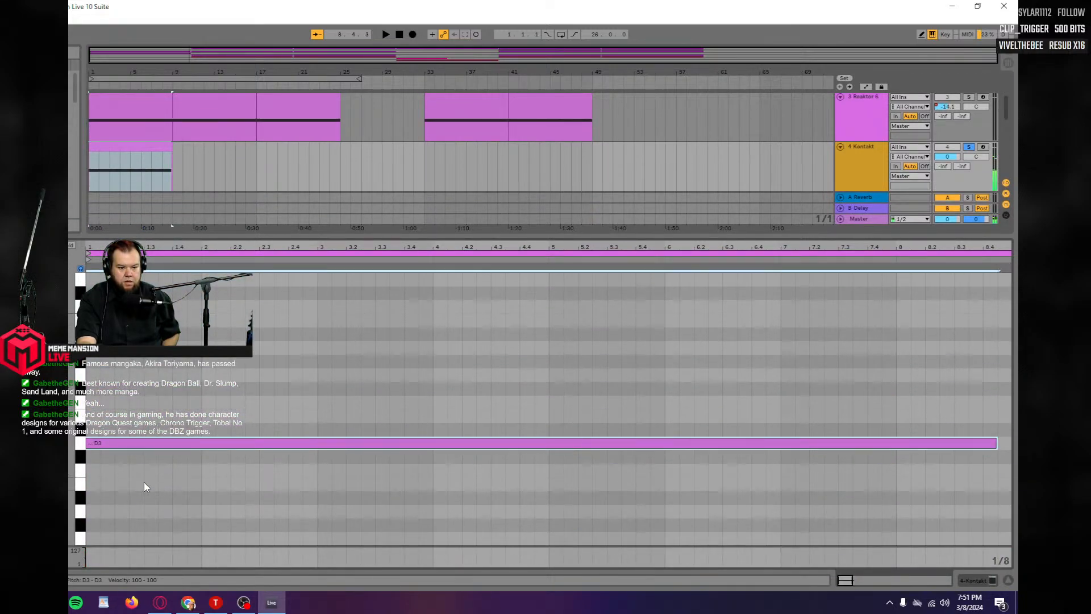
left_click_drag(113, 447, 125, 470)
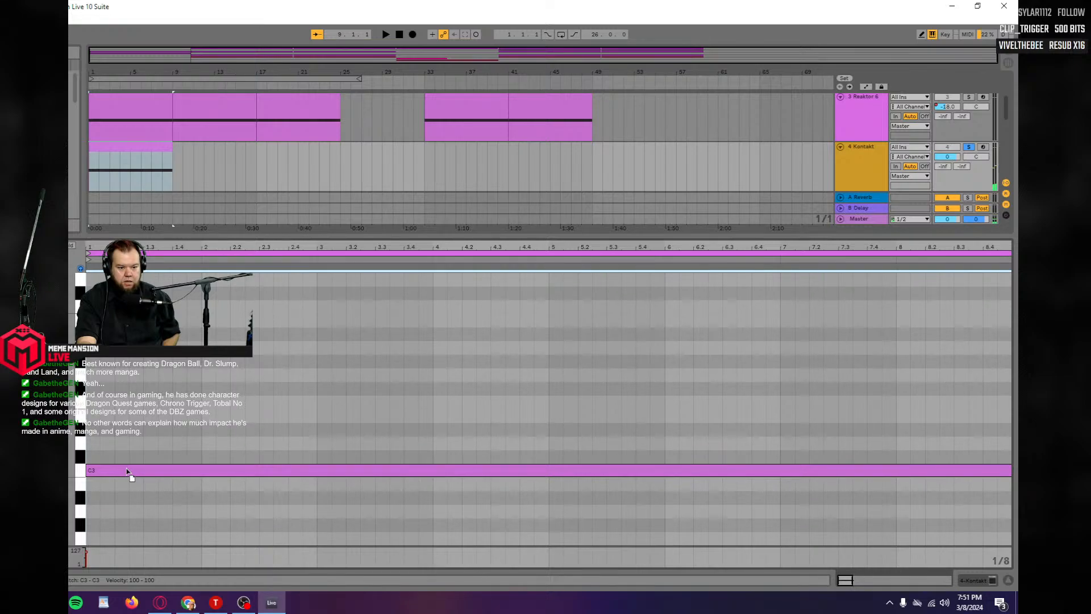
key("space")
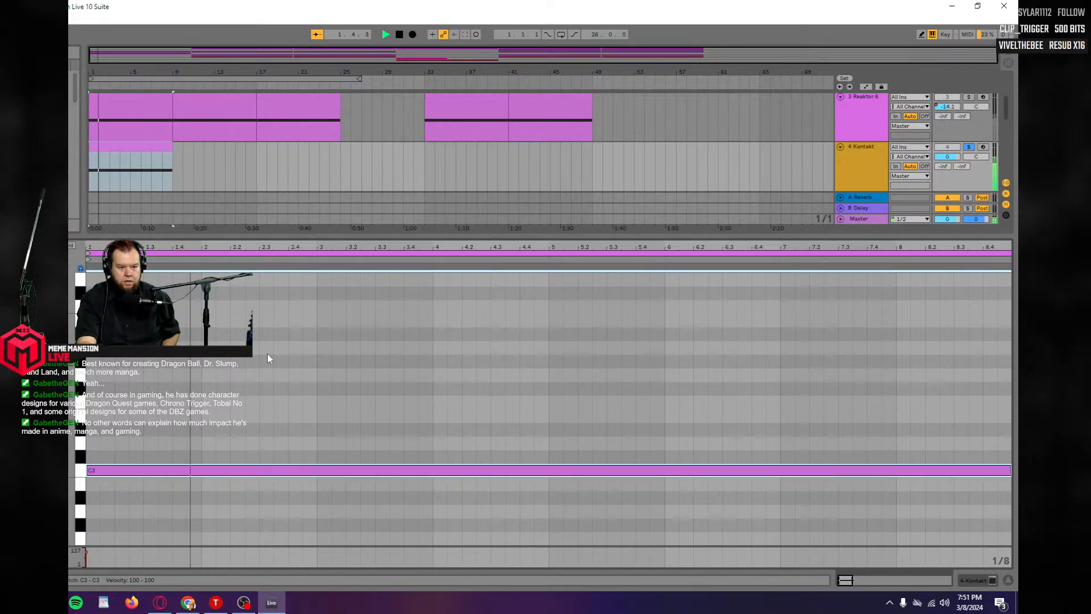
key("space")
Reopen the Kontakt instrument on the 4 Kontakt track and set Hungry Shark's rise time to 32 beats.
left_click_drag(244, 236, 245, 383)
left_click(861, 165)
double_click(860, 163)
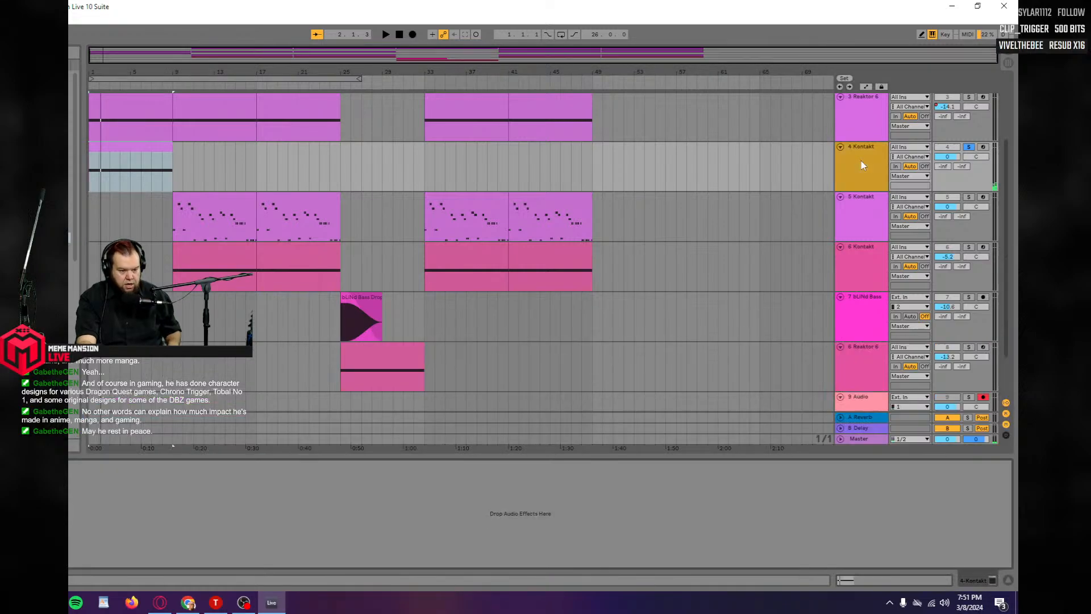
key("ctrl+alt+p")
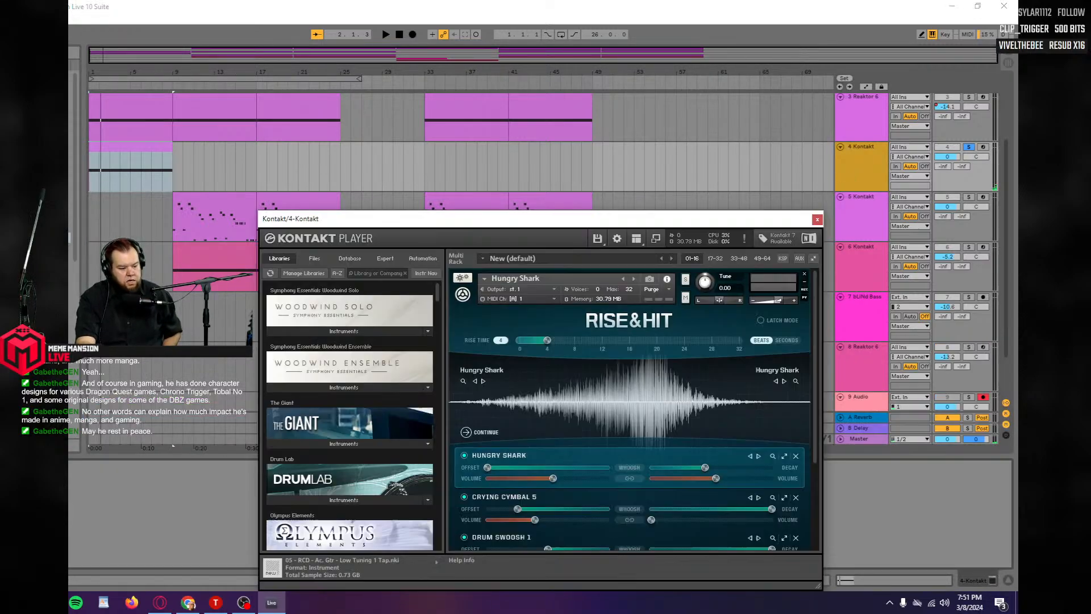
key("space")
key("space")
left_click_drag(548, 340, 814, 350)
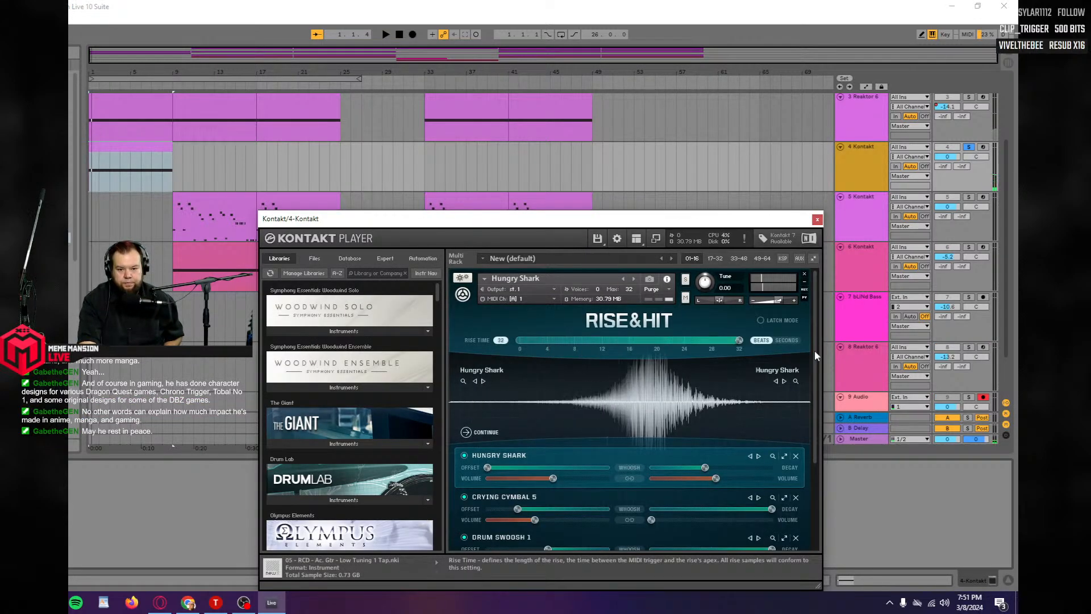
Audition the Hungry Shark rise, unsolo the 4 Kontakt track to hear it with the full mix, and close Kontakt.
key("space")
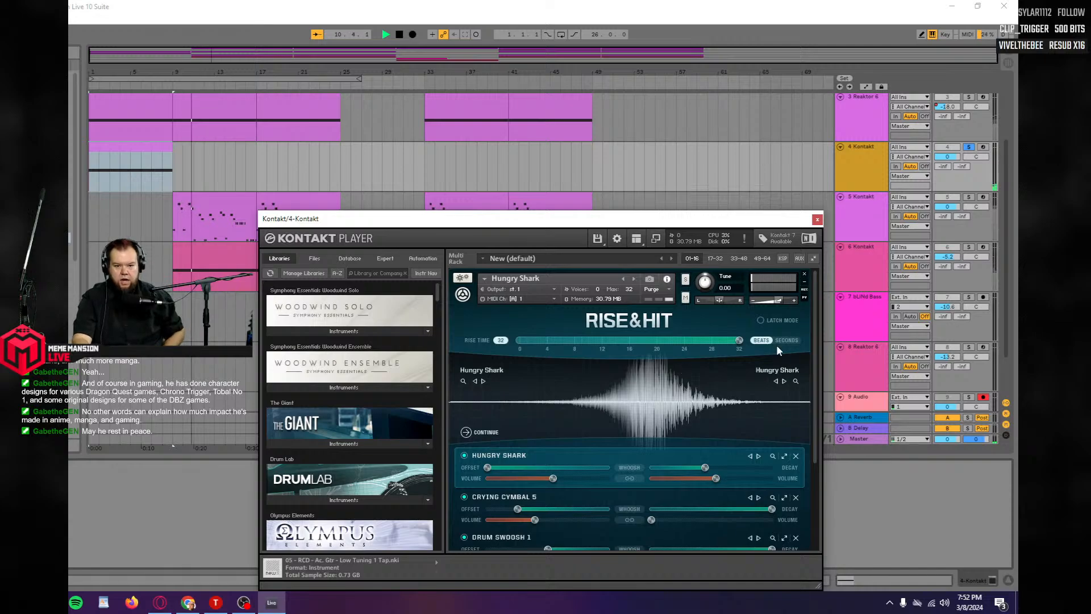
left_click(969, 147)
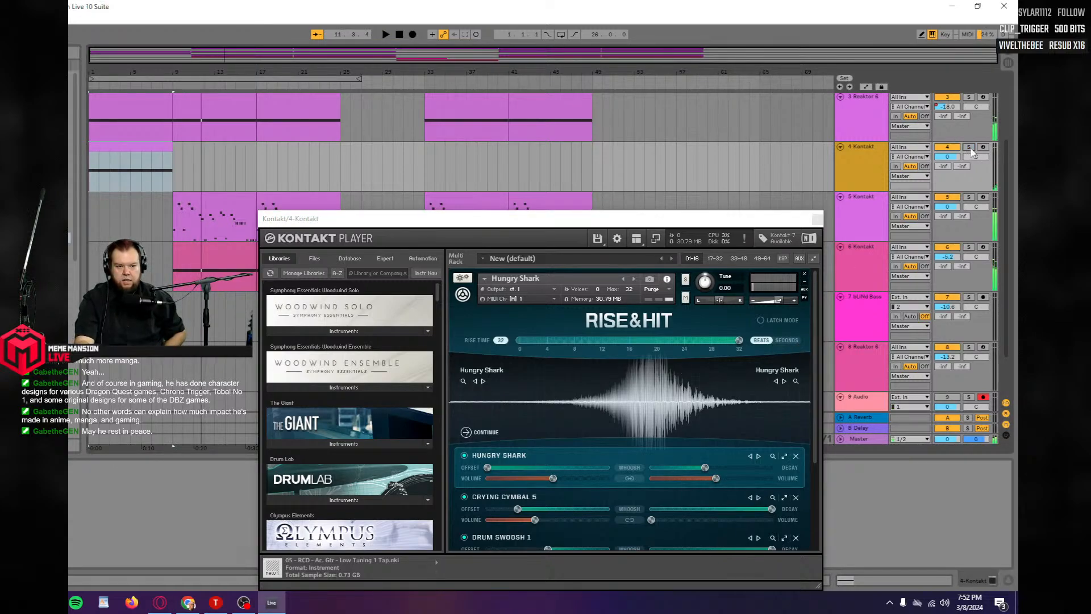
key("space")
key("space")
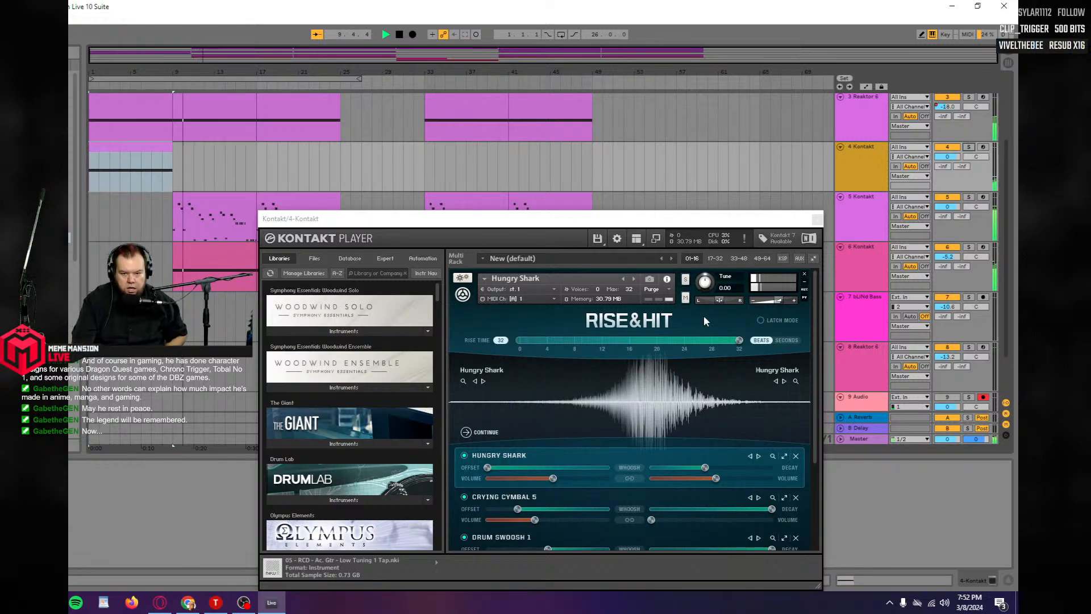
left_click(817, 219)
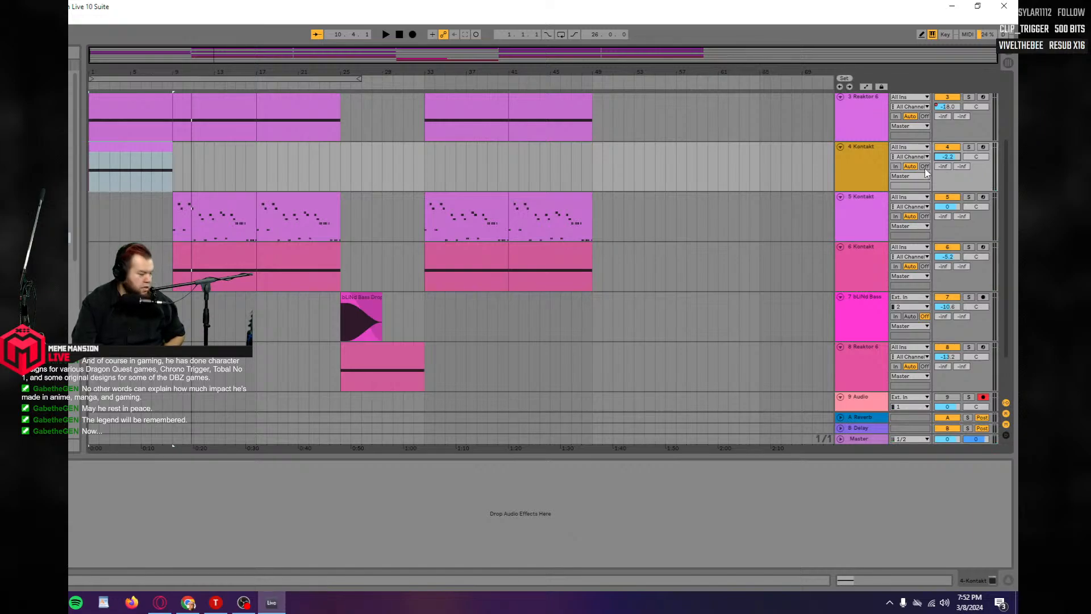
Briefly play the intro from bar 1 and duplicate the 4 Kontakt riser track.
key("space")
key("space")
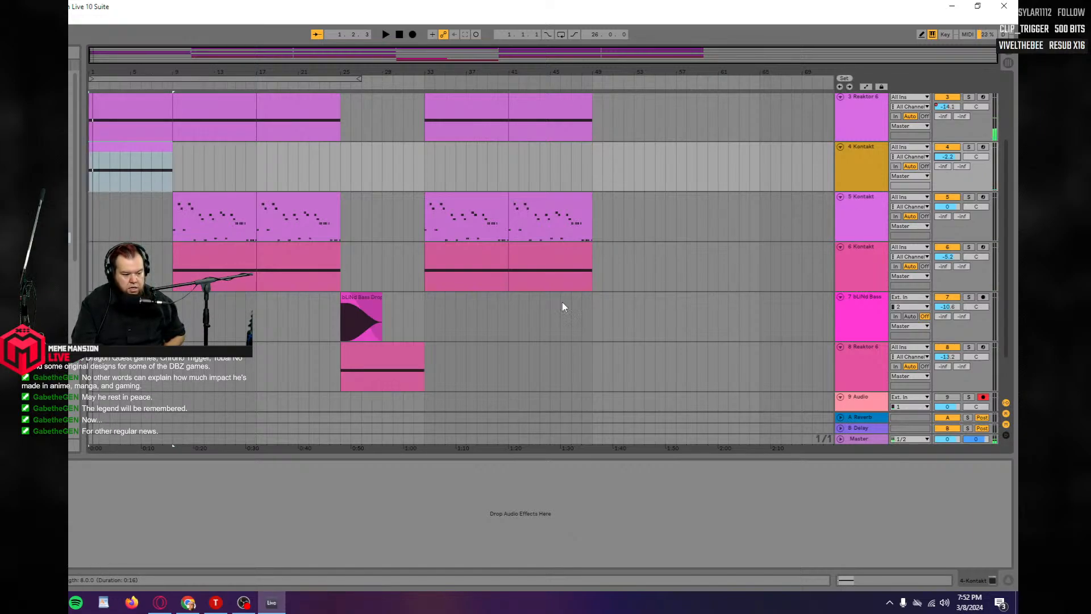
right_click(854, 172)
left_click(873, 196)
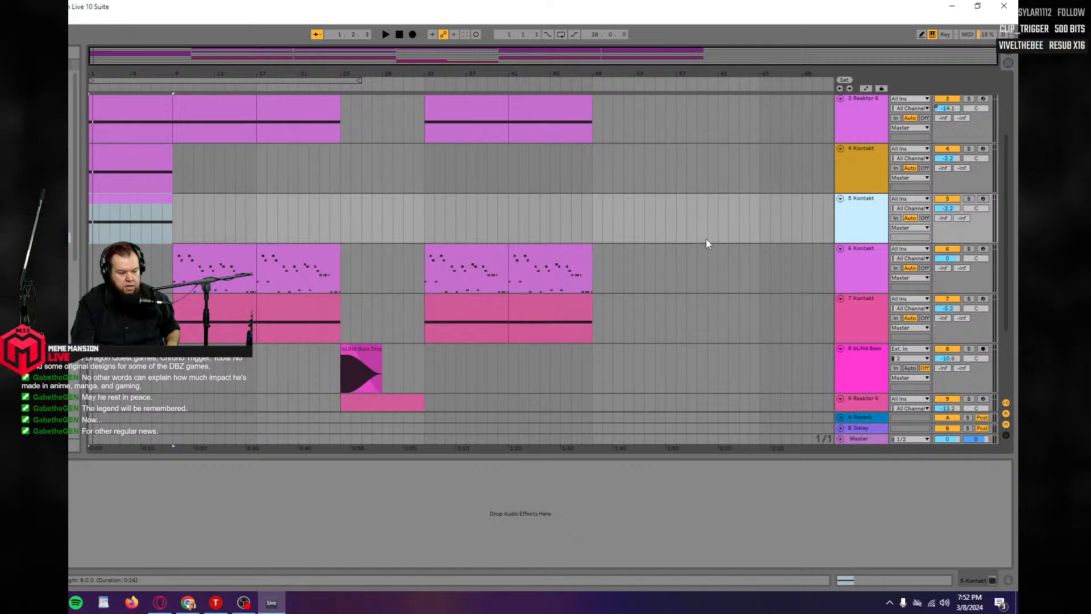
Load the Hybrid Doppler sound in the duplicated 5 Kontakt track's Rise & Hit instrument and solo the track.
key("shift+Tab")
key("shift+Tab")
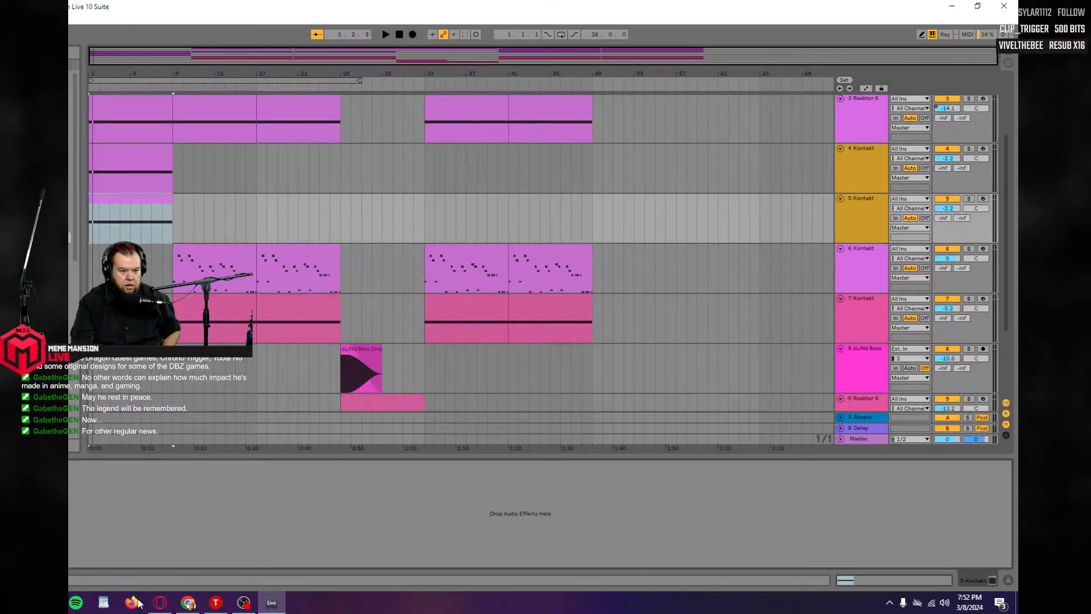
key("ctrl+alt+p")
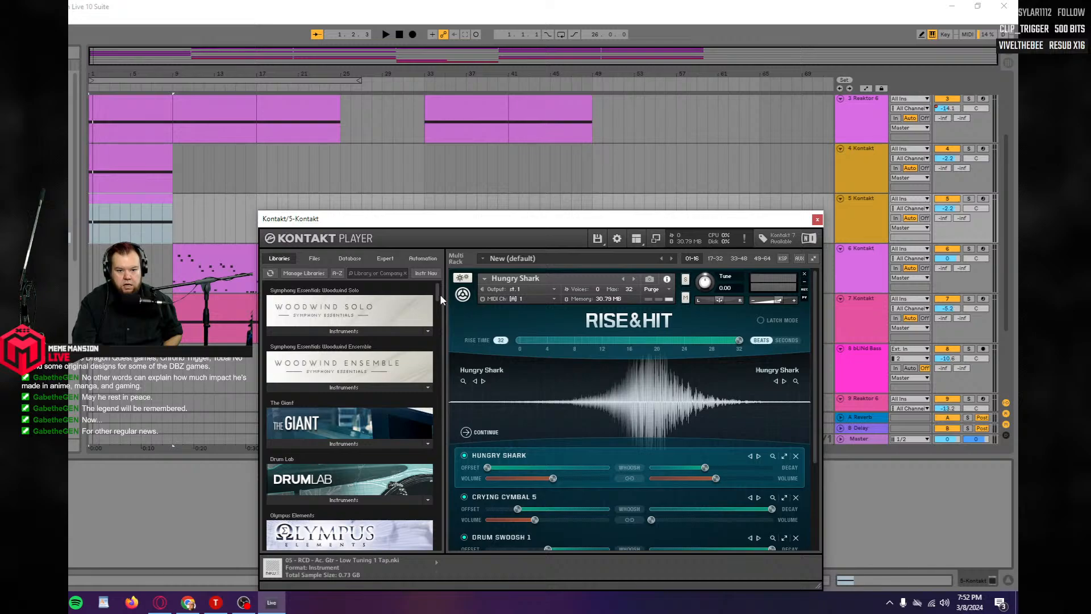
left_click(634, 279)
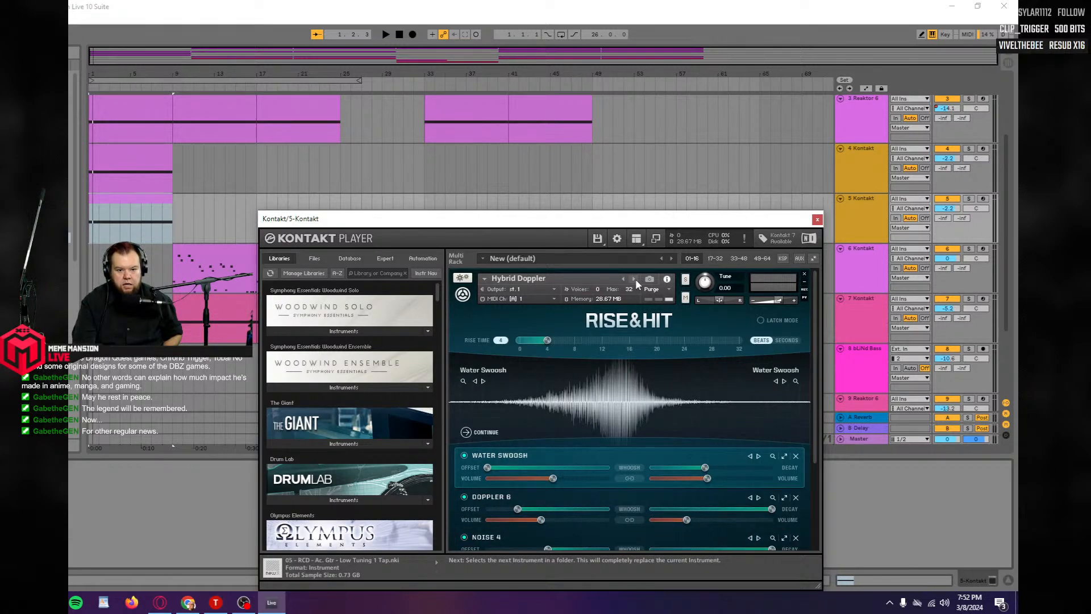
left_click(968, 198)
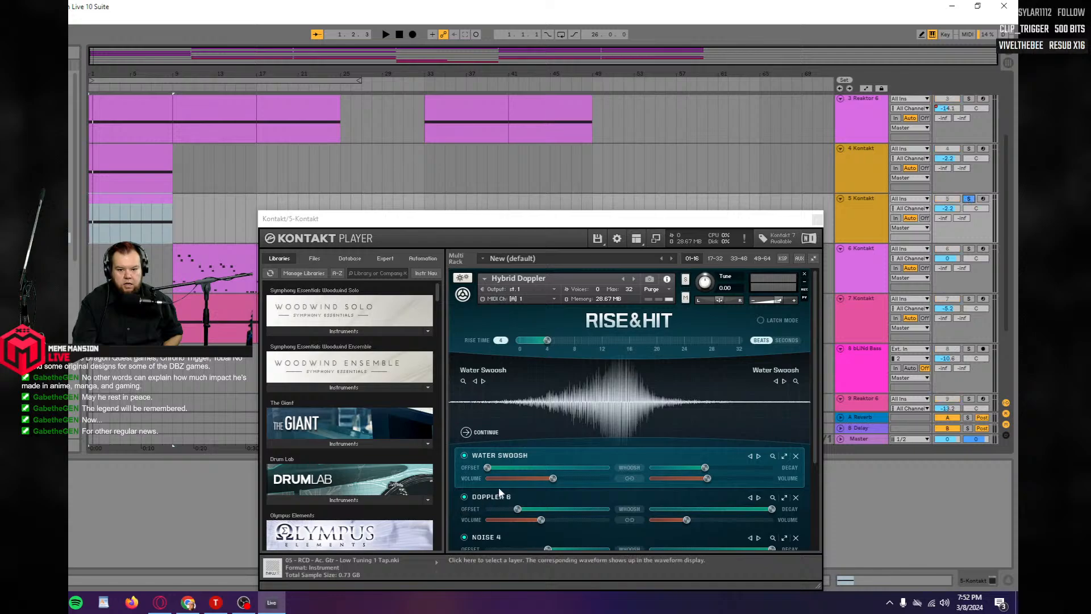
Set Hybrid Doppler's rise time by ear, trying 10 beats and settling on 12 beats, auditioning each.
left_click_drag(547, 343, 588, 345)
key("space")
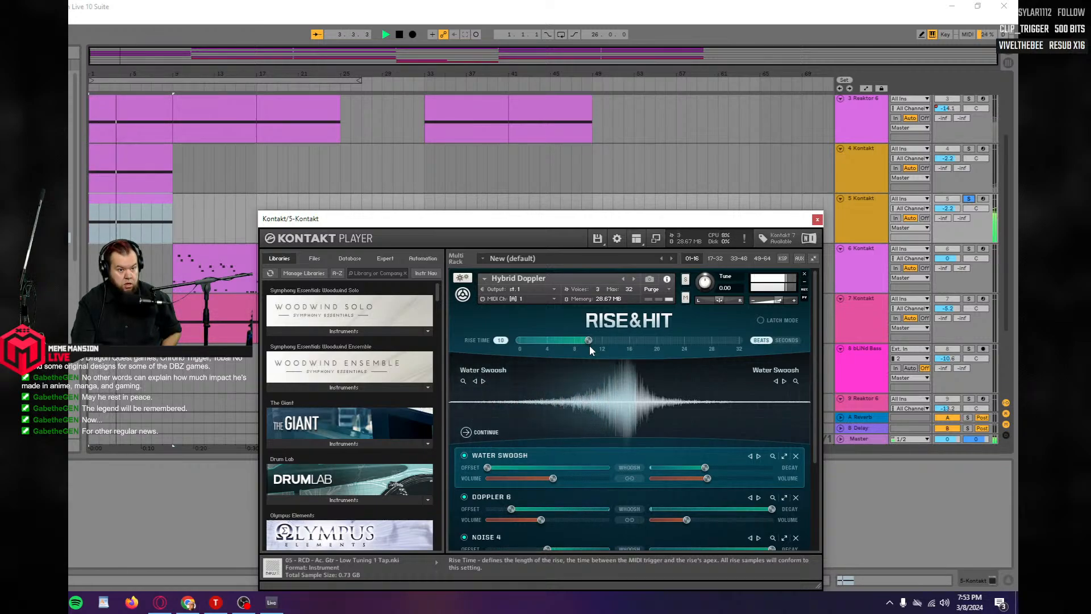
key("space")
left_click(601, 342)
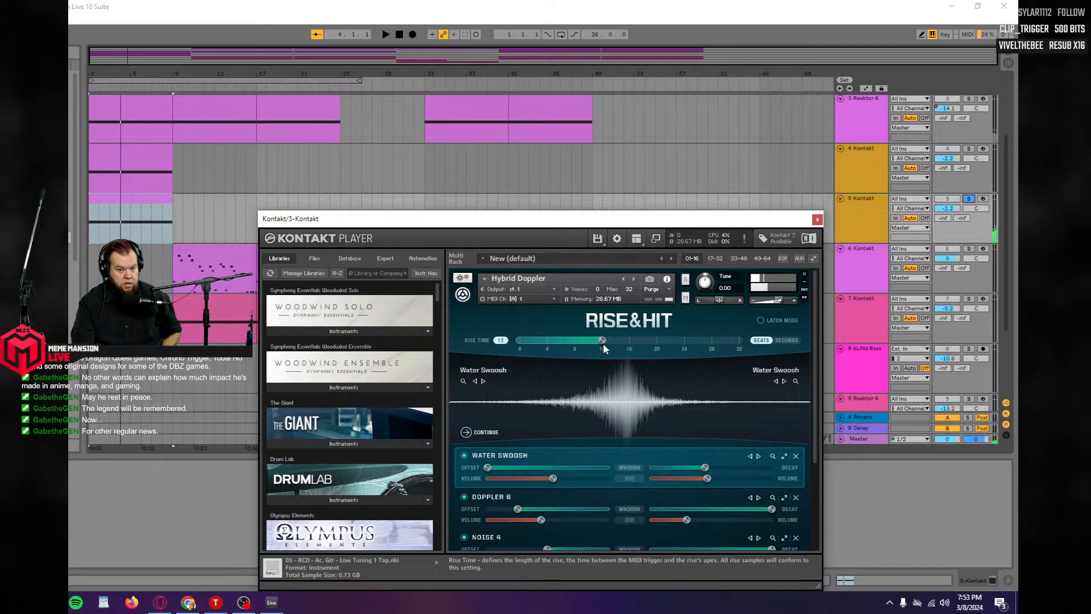
key("space")
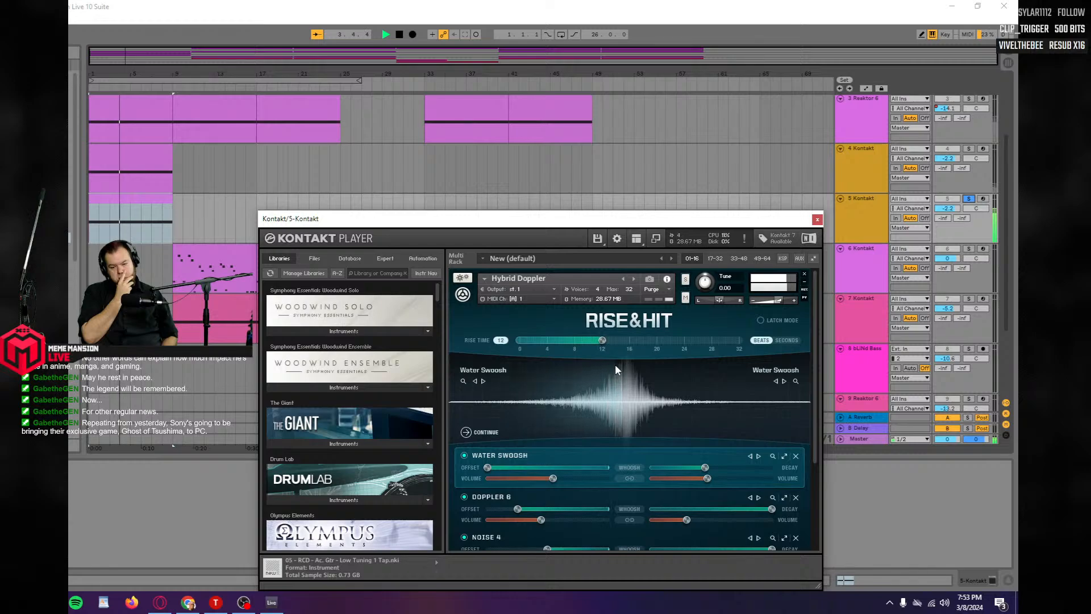
key("space")
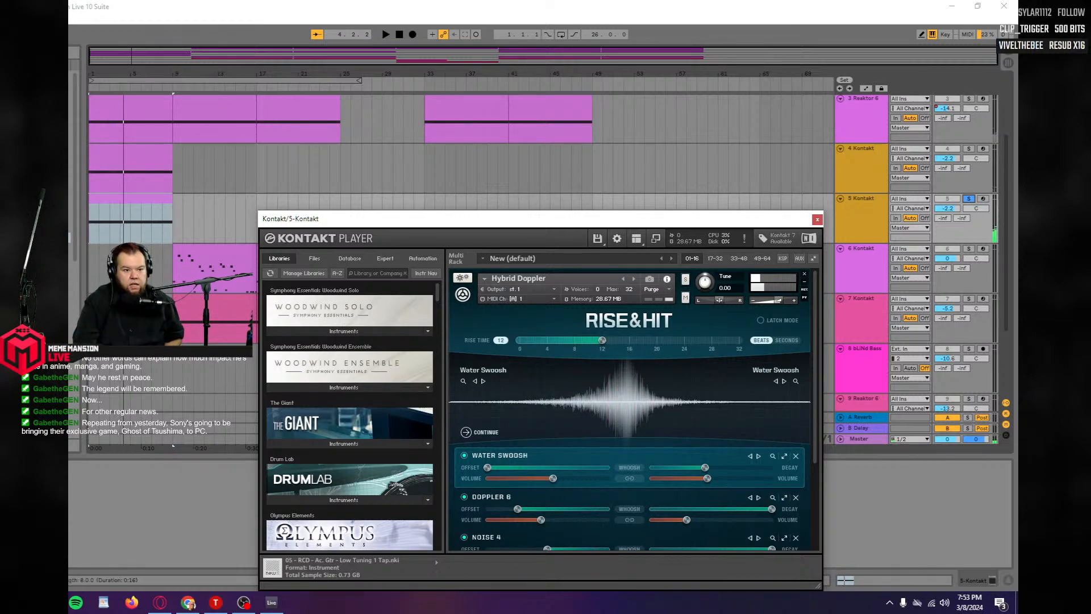
Move the 5 Kontakt clip to start at bar 6, close Kontakt, unsolo the track and play the full mix.
left_click_drag(110, 203, 142, 235)
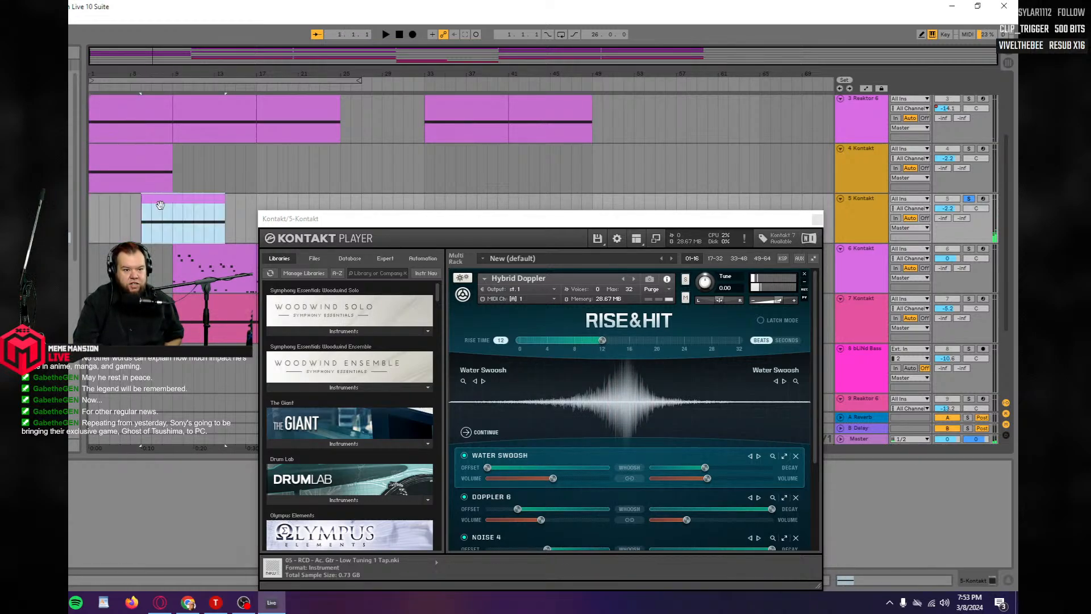
left_click(148, 235)
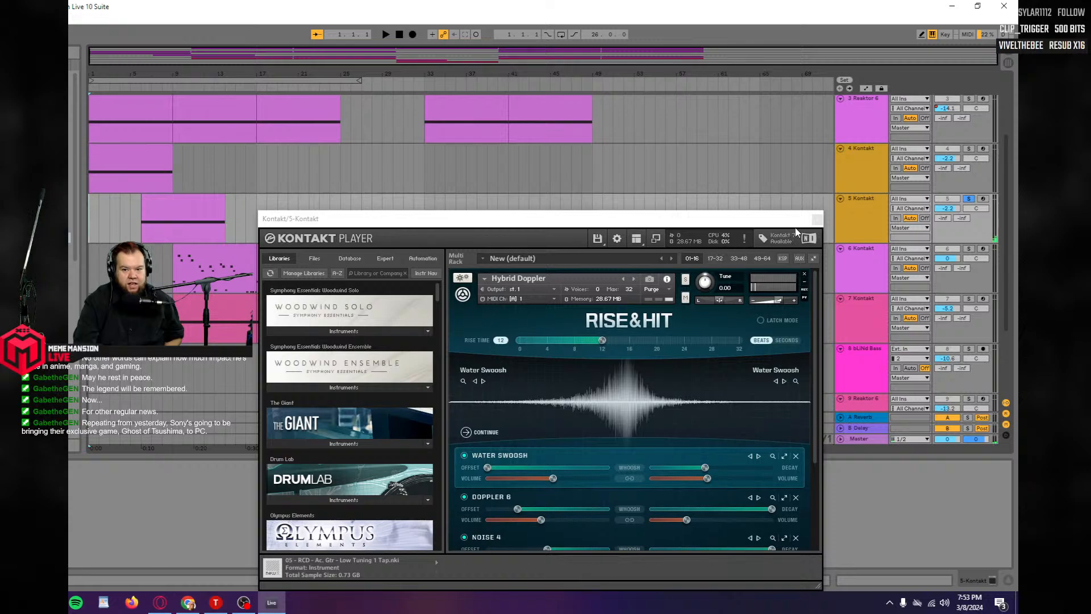
left_click(817, 219)
left_click(969, 199)
key("space")
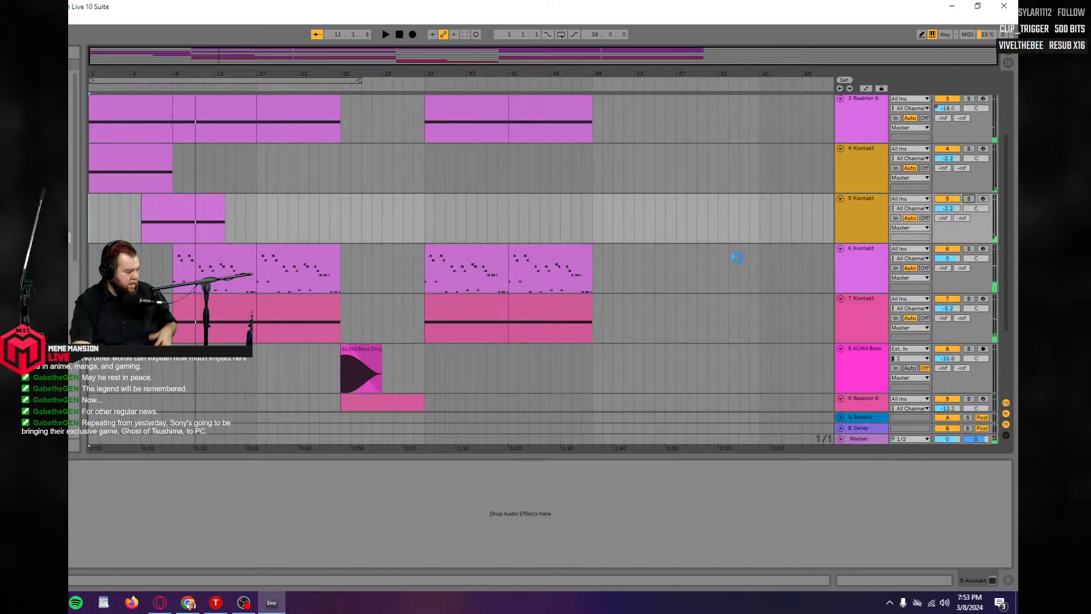
Group the two riser tracks, 4 Kontakt and 5 Kontakt.
scroll(585, 246, "up", 2)
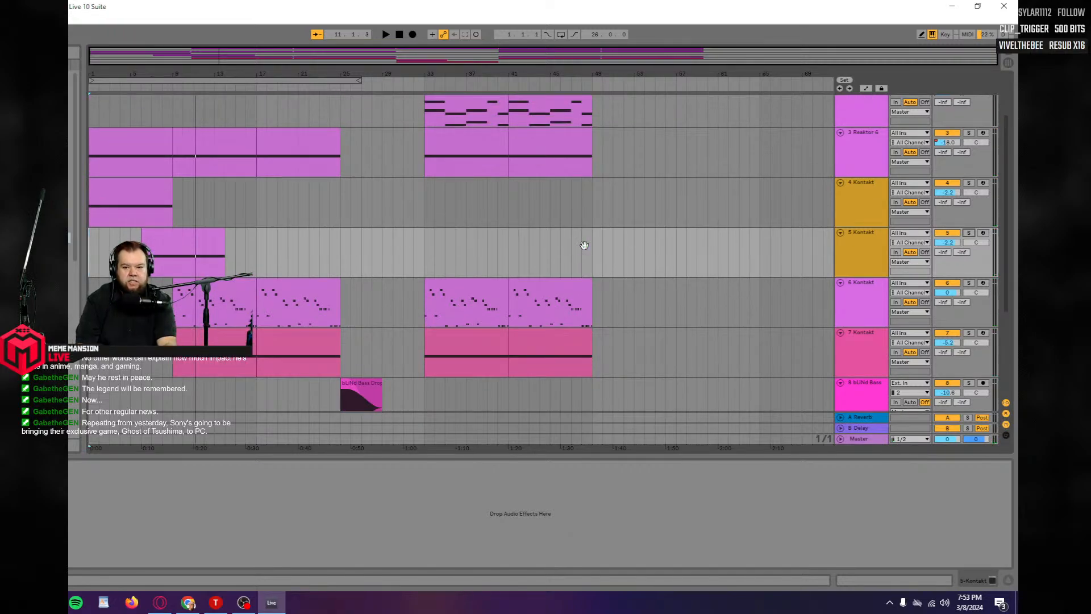
scroll(584, 246, "down", 3)
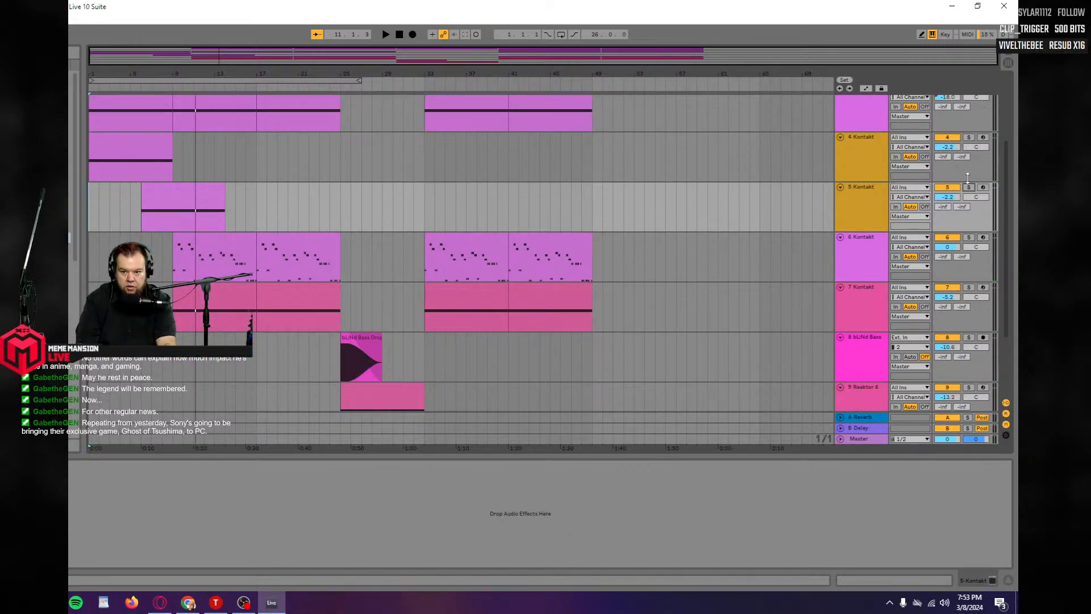
left_click(771, 156)
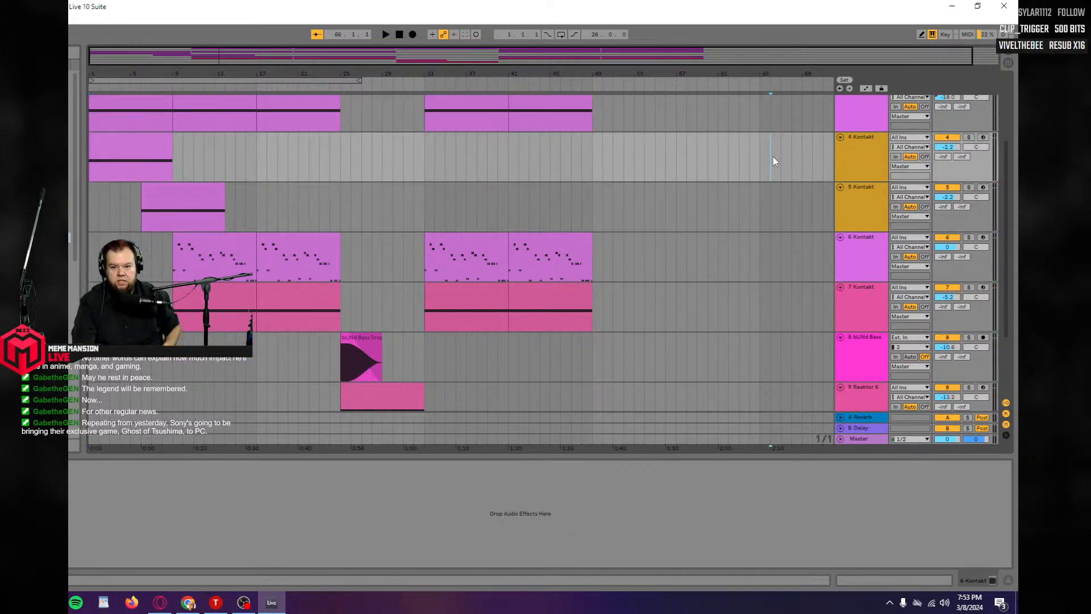
left_click(866, 199, "shift")
right_click(858, 168)
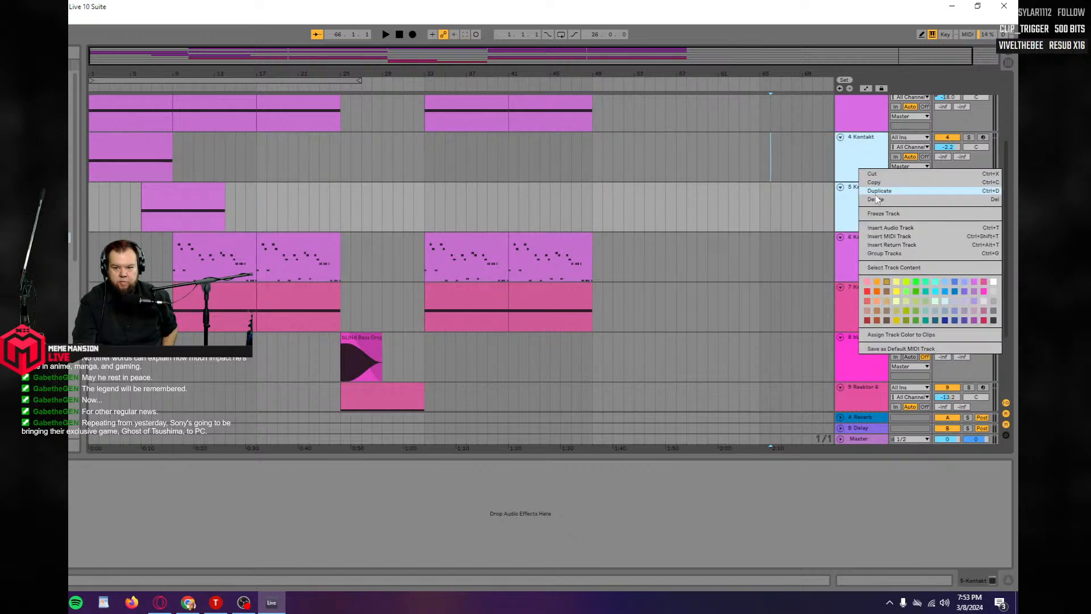
left_click(889, 256)
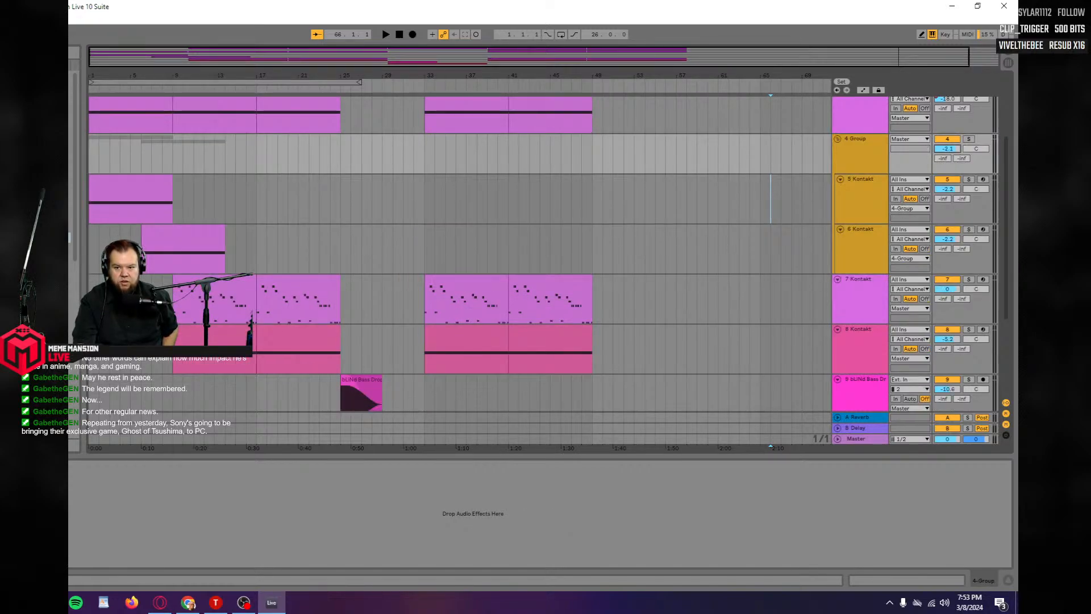
Play the arrangement from bar 1 while looking over all tracks, and place the insert marker at bar 33.
scroll(667, 238, "right", 2)
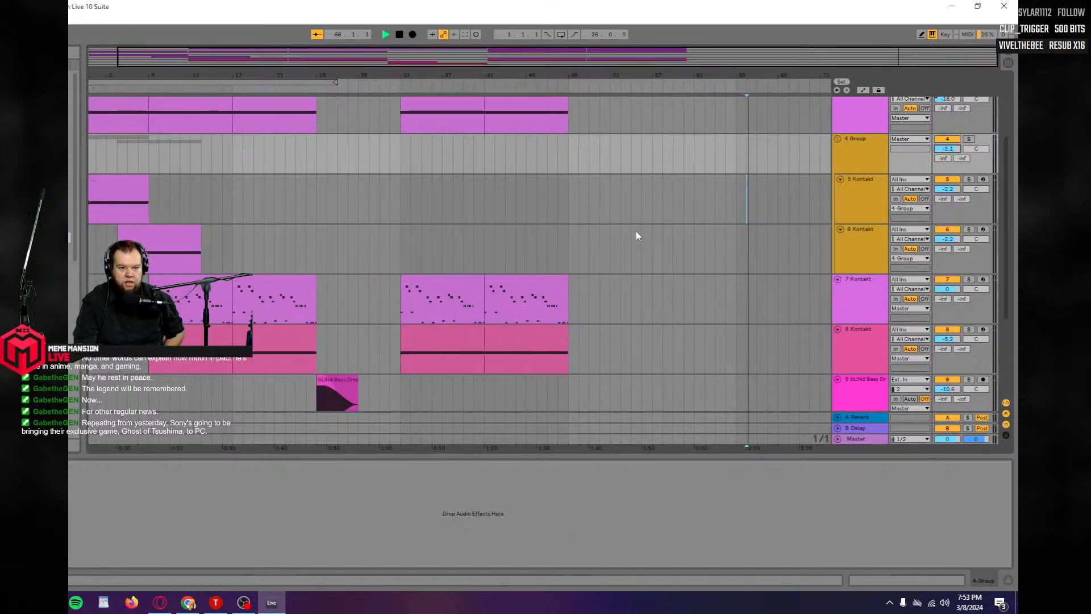
left_click(122, 84)
key("space")
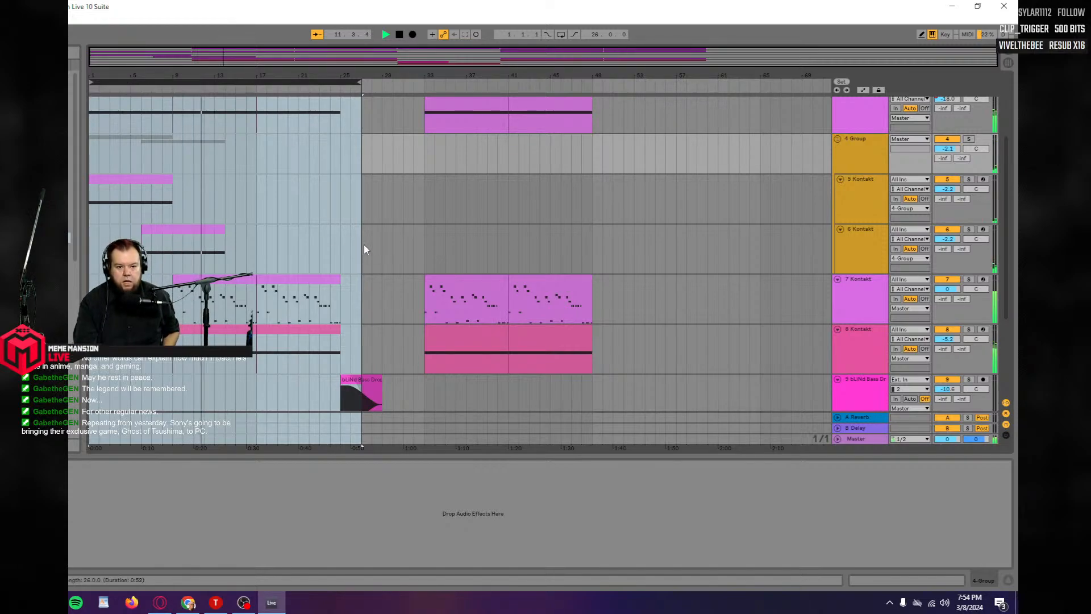
scroll(547, 244, "up", 1)
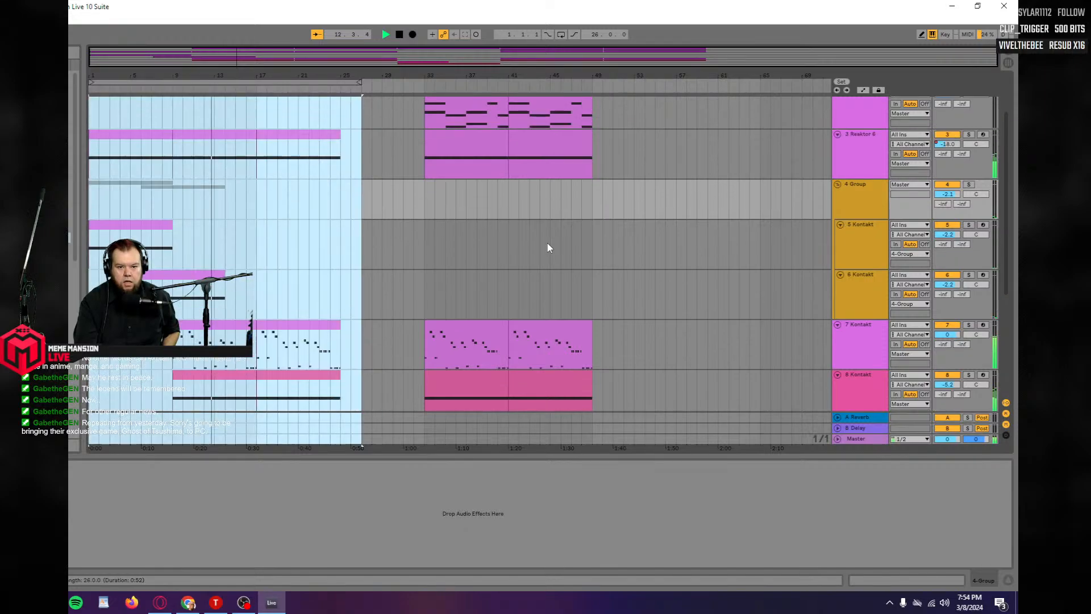
scroll(547, 243, "down", 1)
scroll(547, 248, "up", 3)
scroll(547, 248, "down", 3)
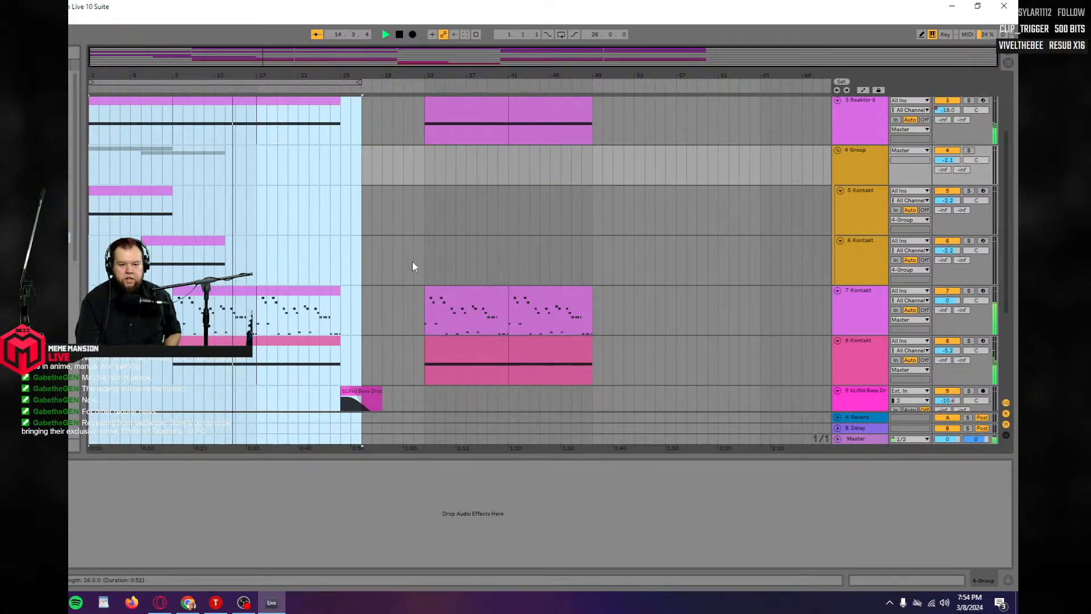
left_click(421, 266)
scroll(441, 300, "up", 3)
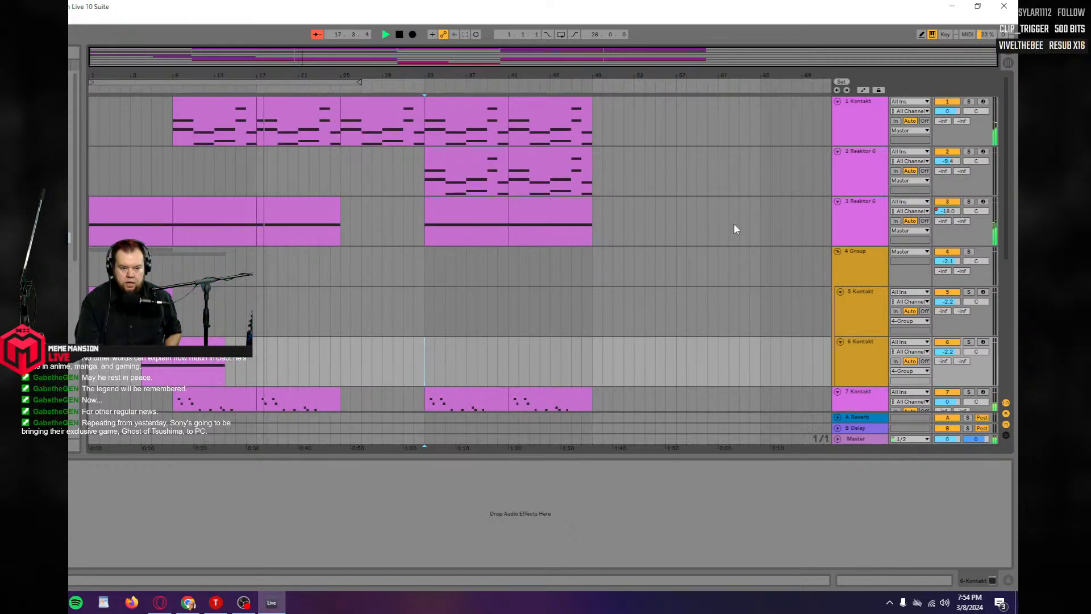
scroll(727, 301, "down", 4)
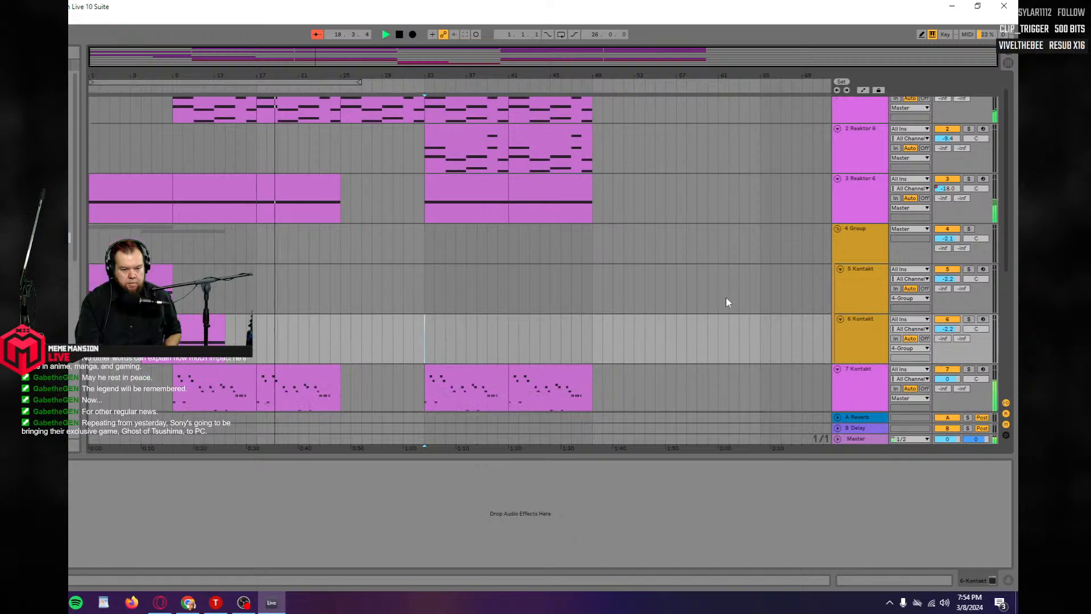
scroll(725, 302, "down", 2)
key("space")
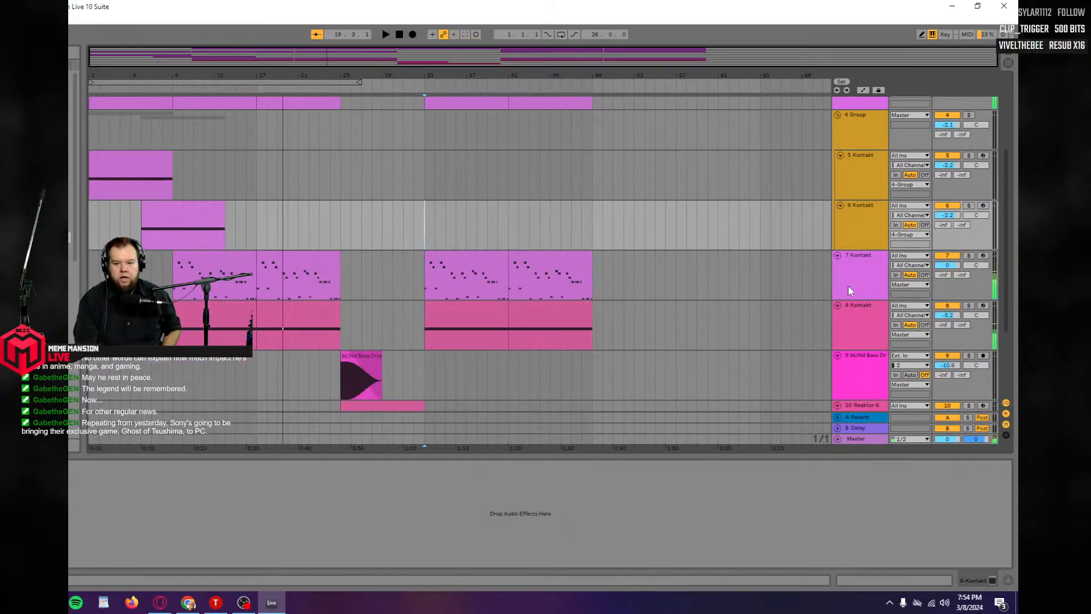
Duplicate the 7 Kontakt melody track and mute the original.
right_click(849, 288)
left_click(870, 309)
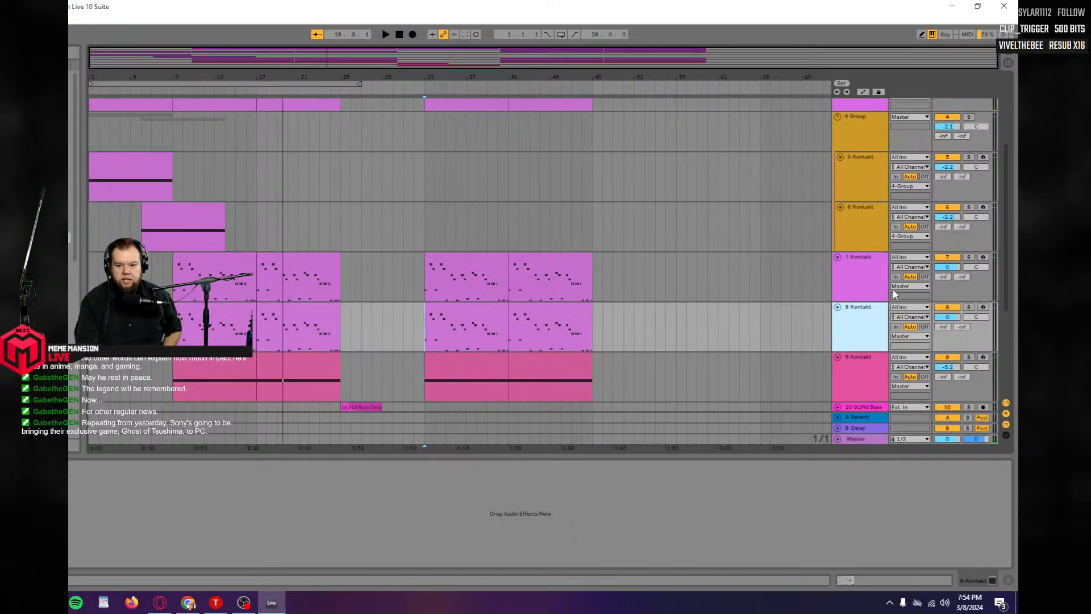
left_click(951, 259)
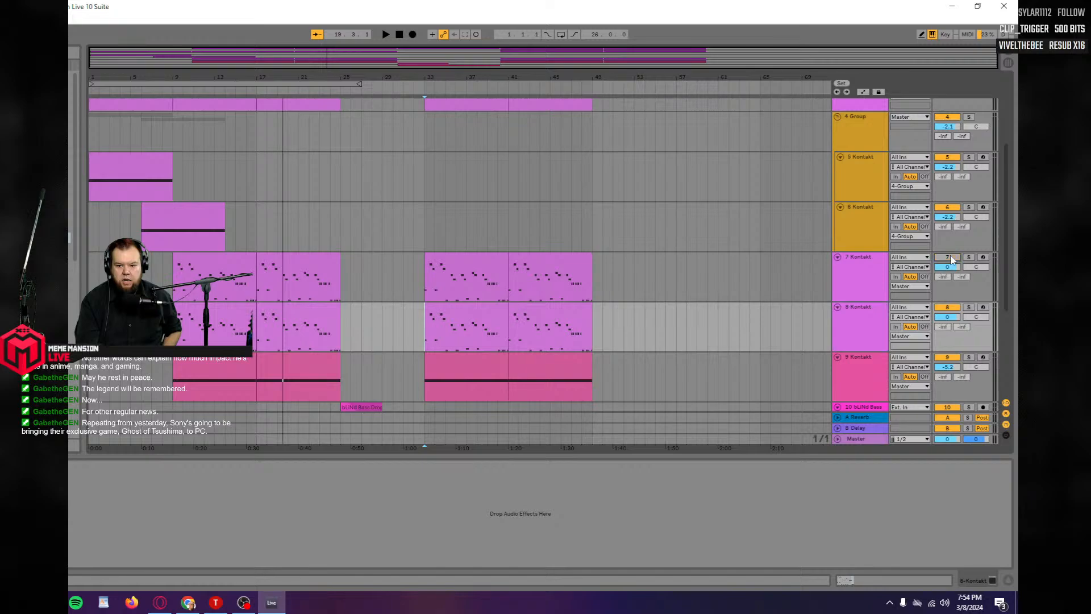
Replace Kontakt on the duplicated 8 Kontakt track with Reaktor 6 and load the Razor synth.
left_click(847, 334)
key("shift+Tab")
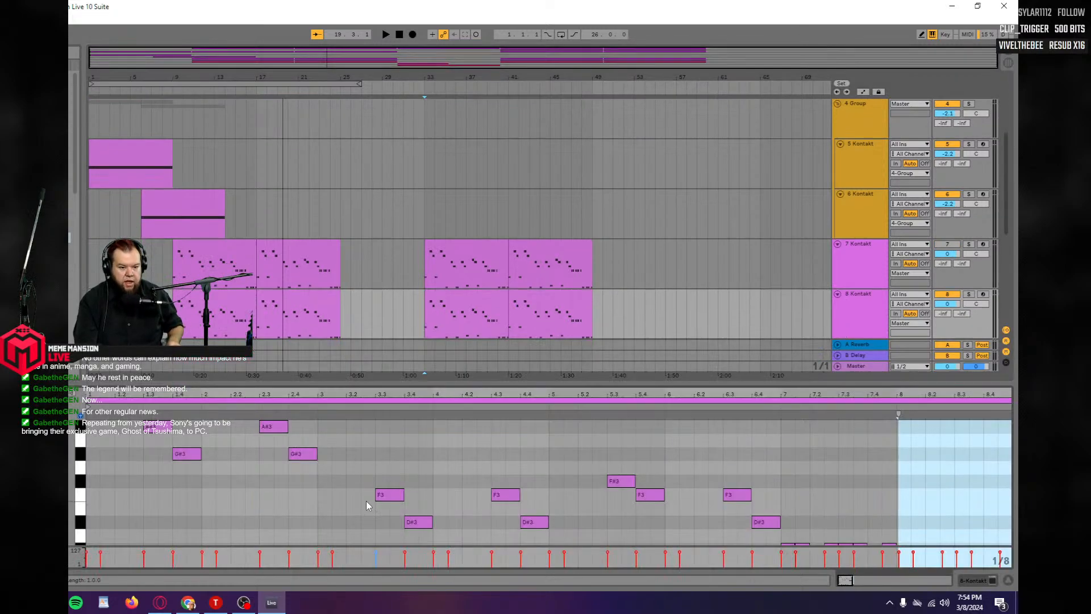
key("shift+Tab")
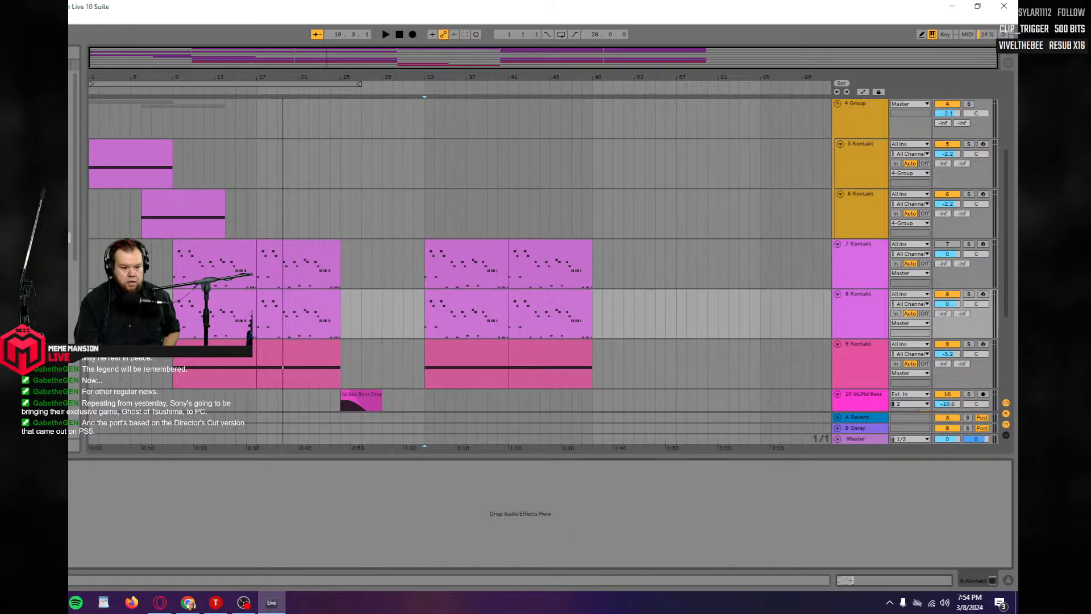
key("Delete")
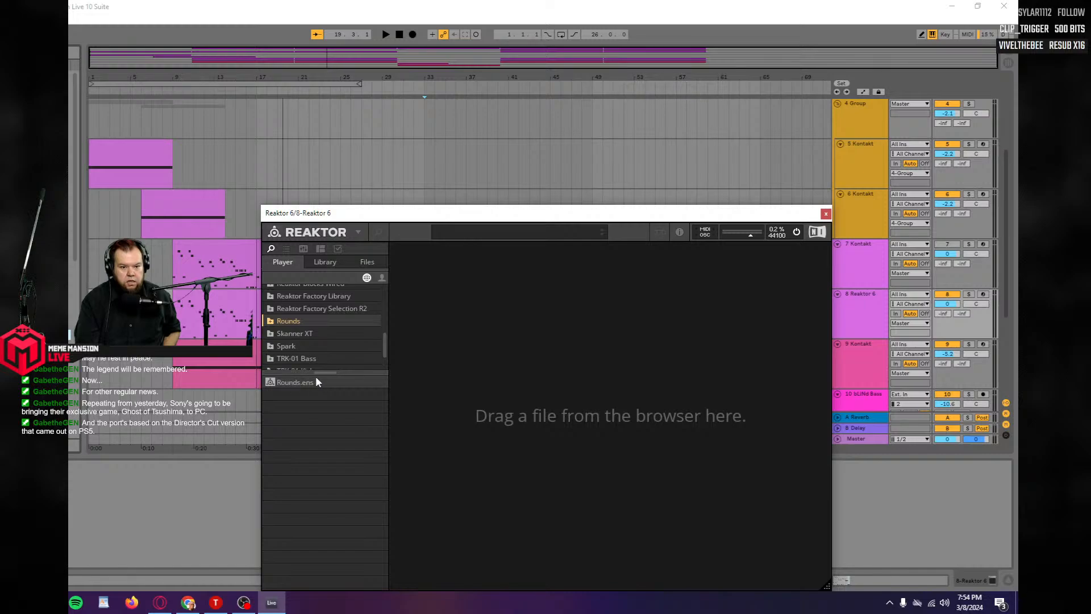
left_click_drag(321, 372, 372, 462)
left_click(287, 320)
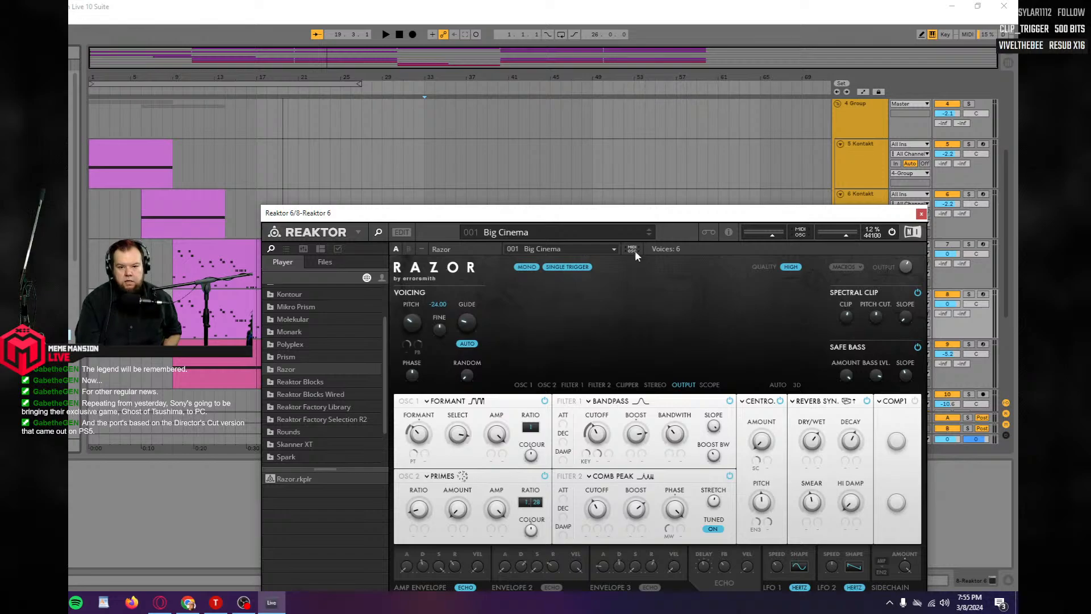
Step through Razor's presets, load Punch in the Balls from the Bass bank, and audition it from bar 33.
left_click(646, 238)
left_click(648, 235)
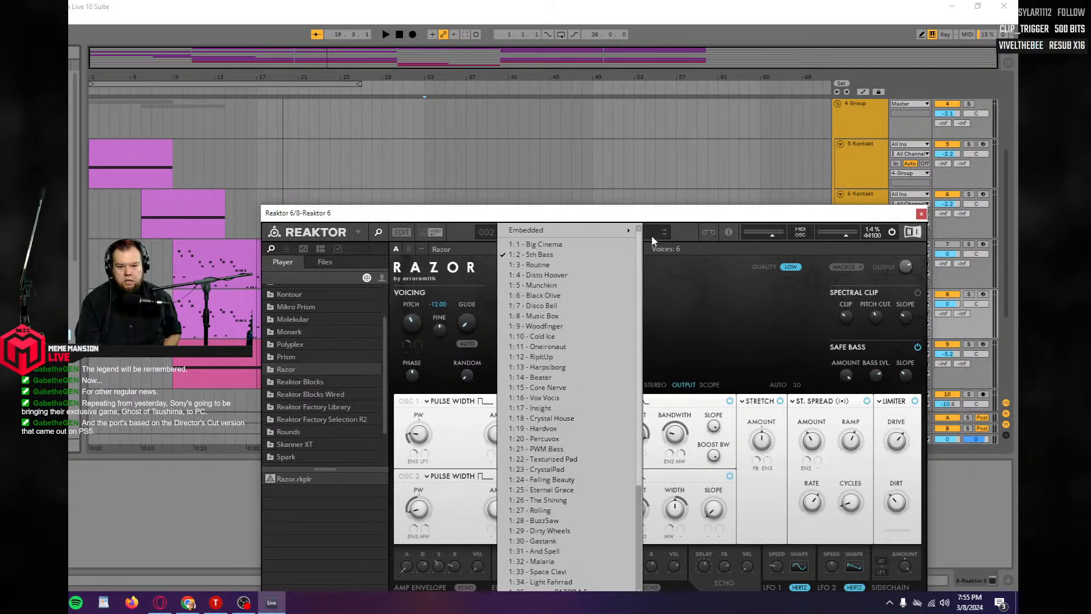
left_click(665, 237)
left_click(666, 236)
left_click(568, 234)
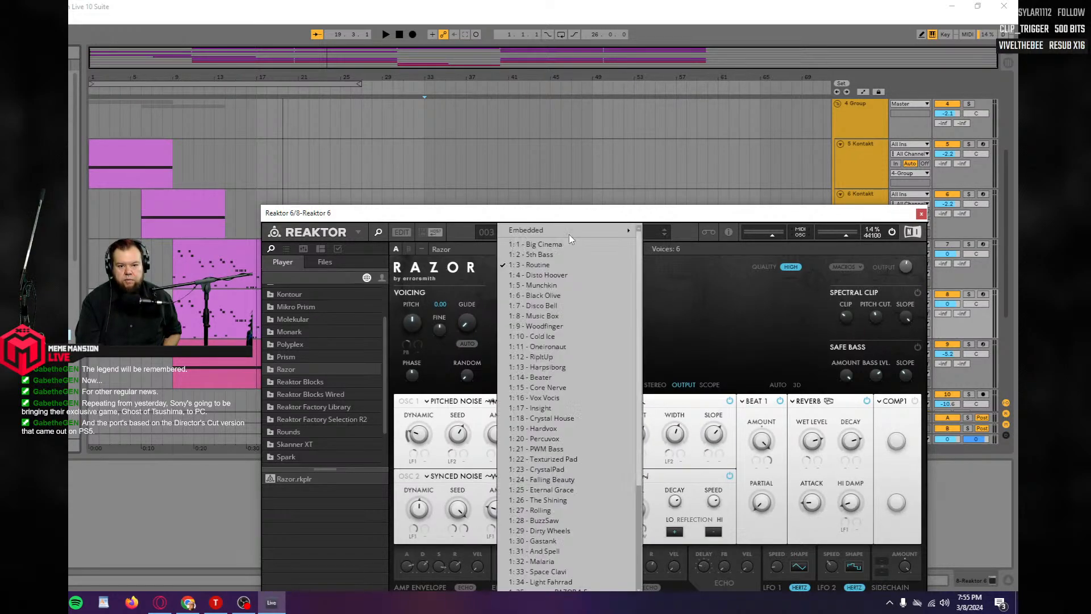
mouse_move(568, 234)
mouse_move(676, 239)
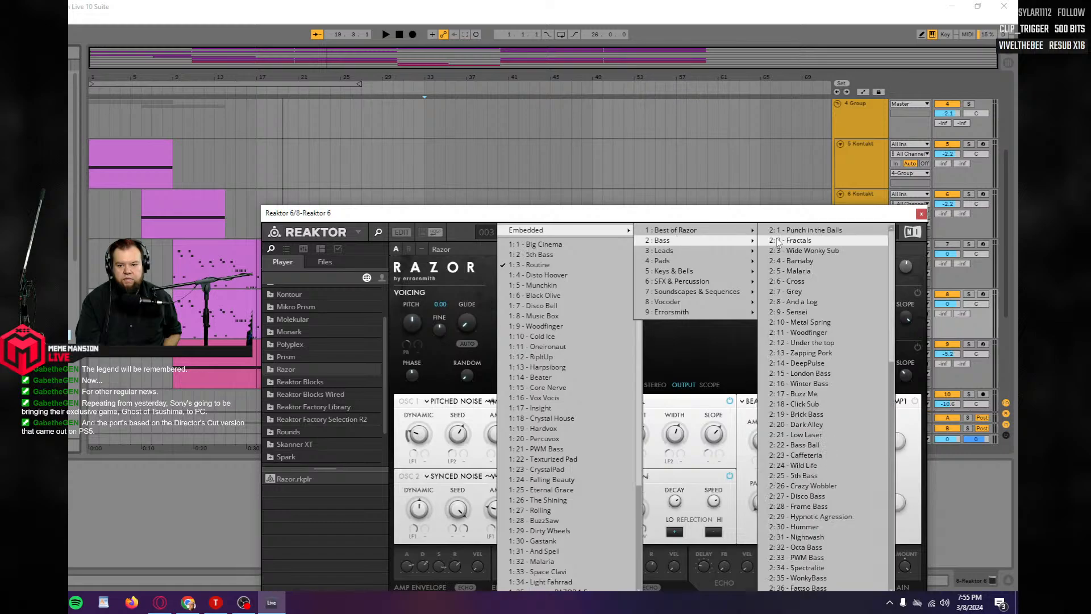
left_click(803, 231)
key("space")
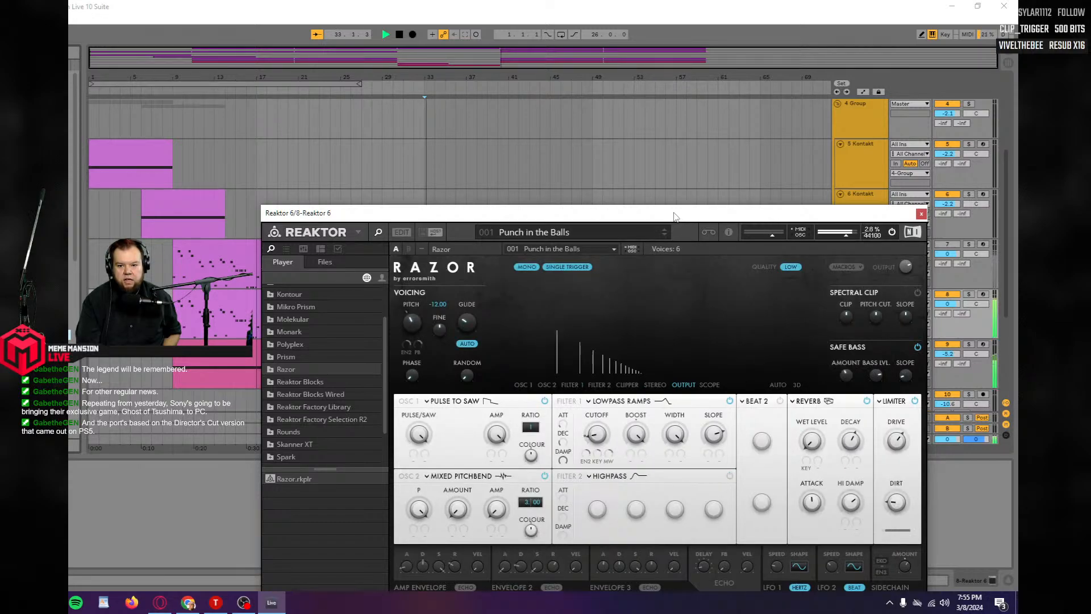
Audition the Punch in the Balls melody from bars 9 and 17, with the Reaktor window moved aside and closed.
left_click_drag(672, 215, 699, 374)
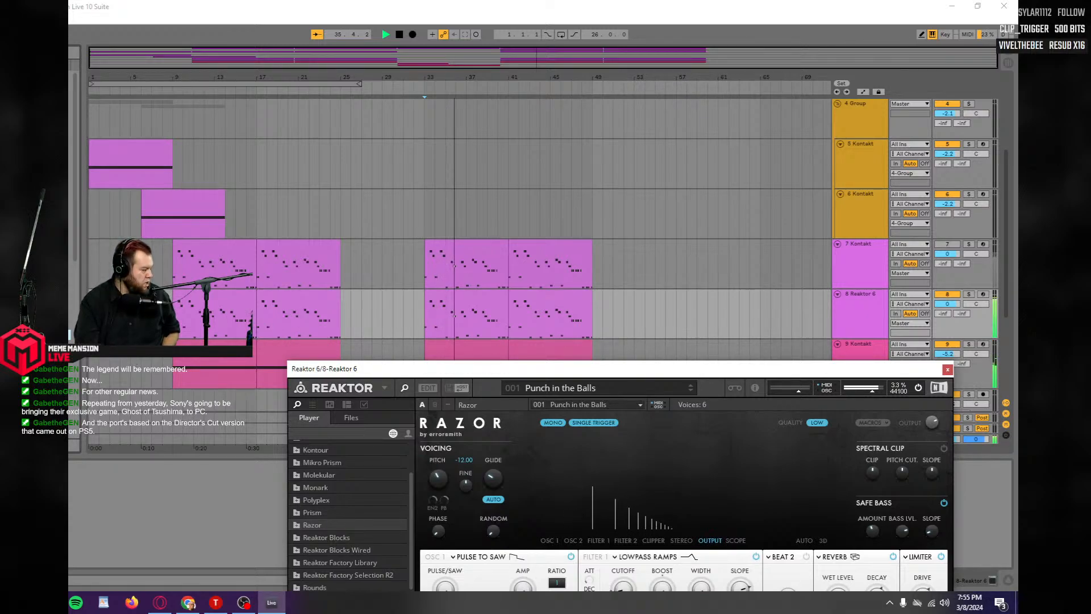
key("space")
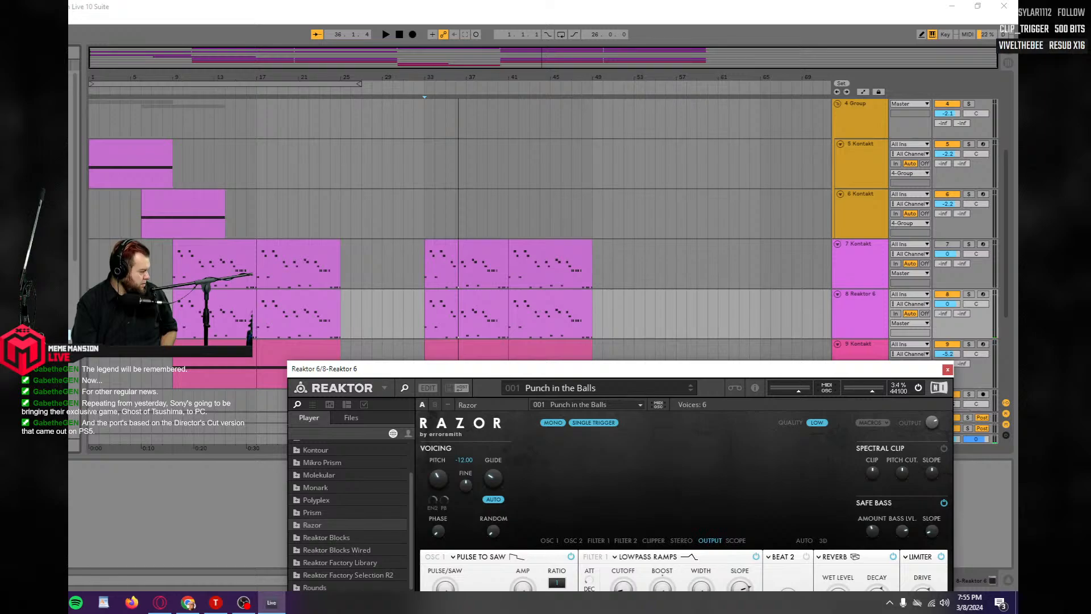
key("alt+Tab")
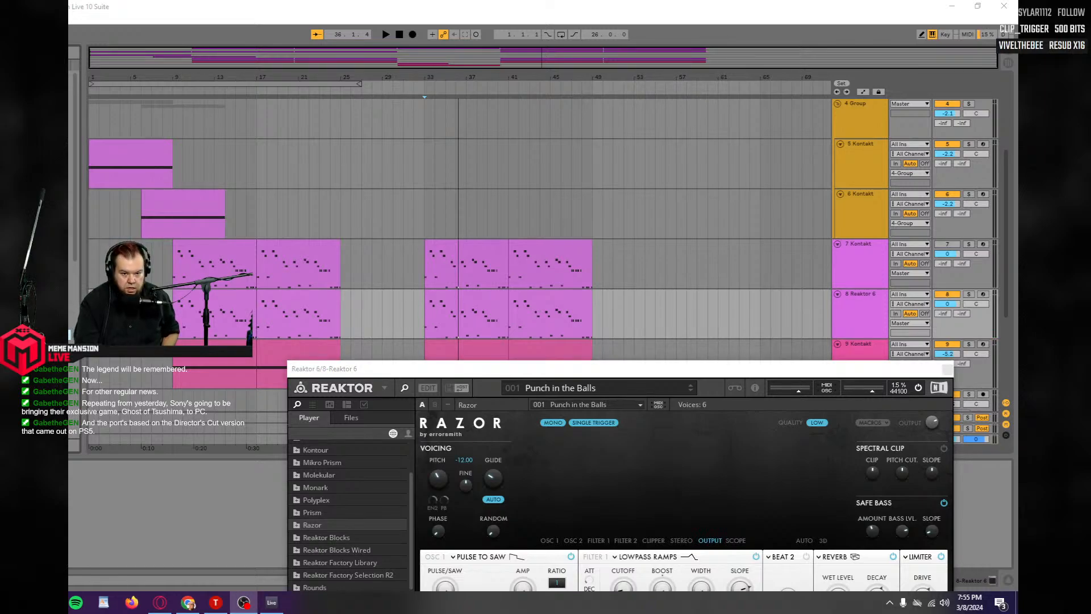
left_click(178, 332)
key("space")
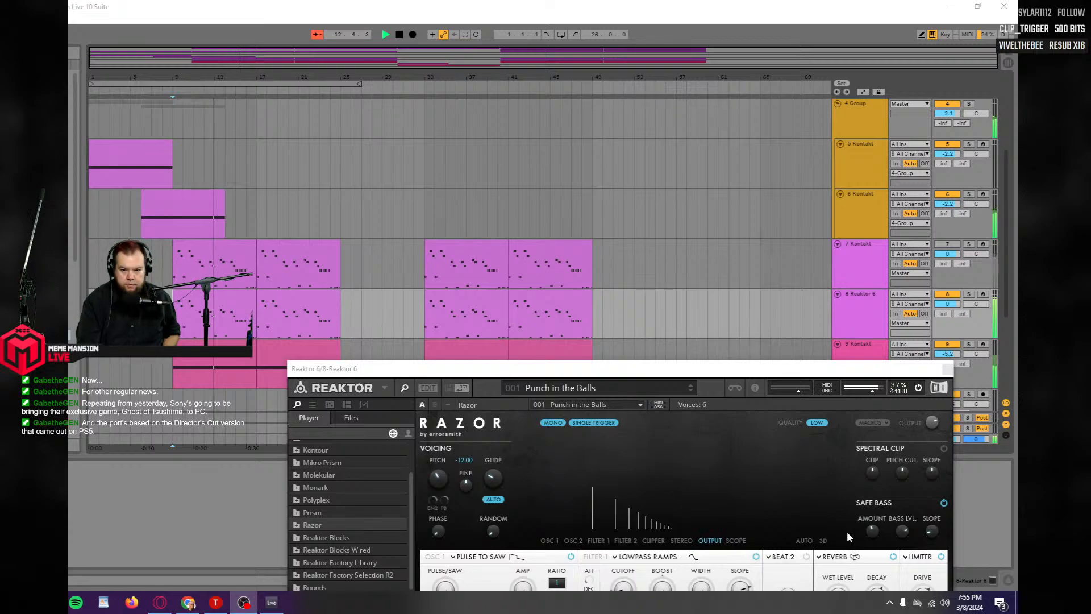
left_click(946, 369)
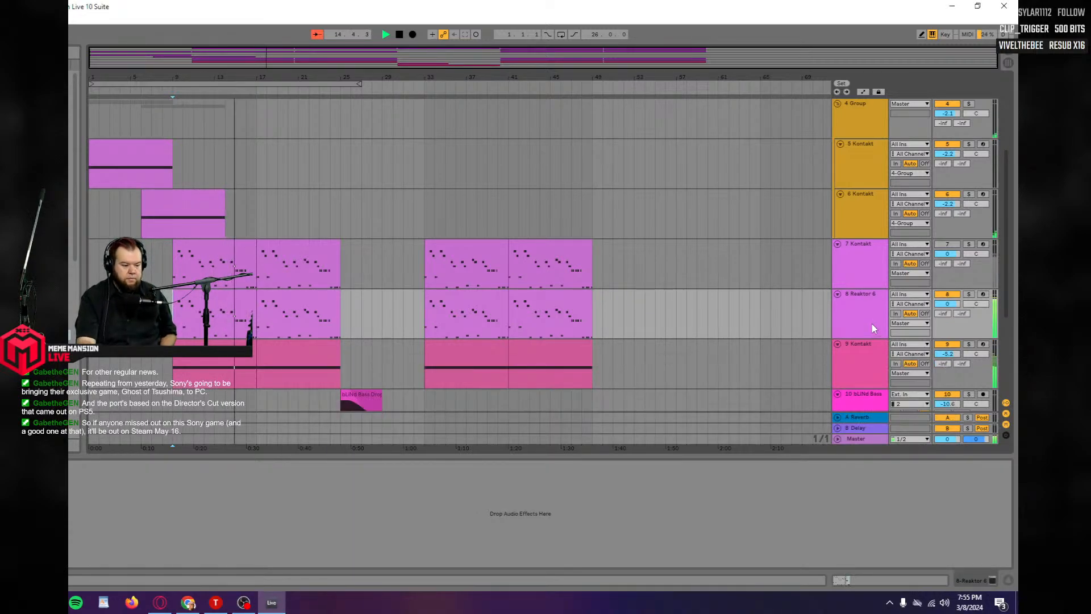
left_click(864, 306)
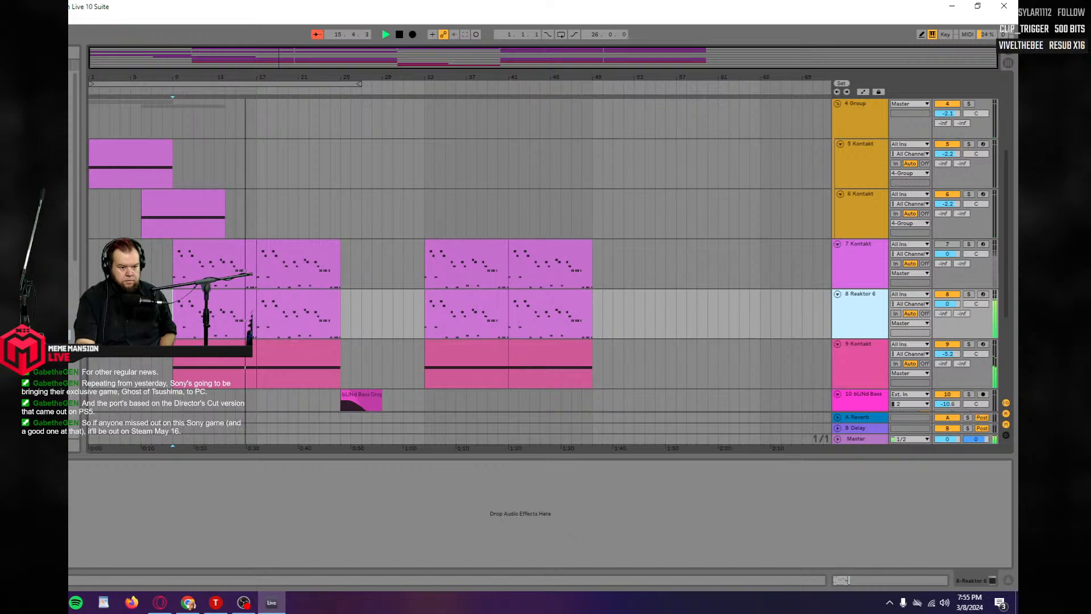
left_click(258, 320)
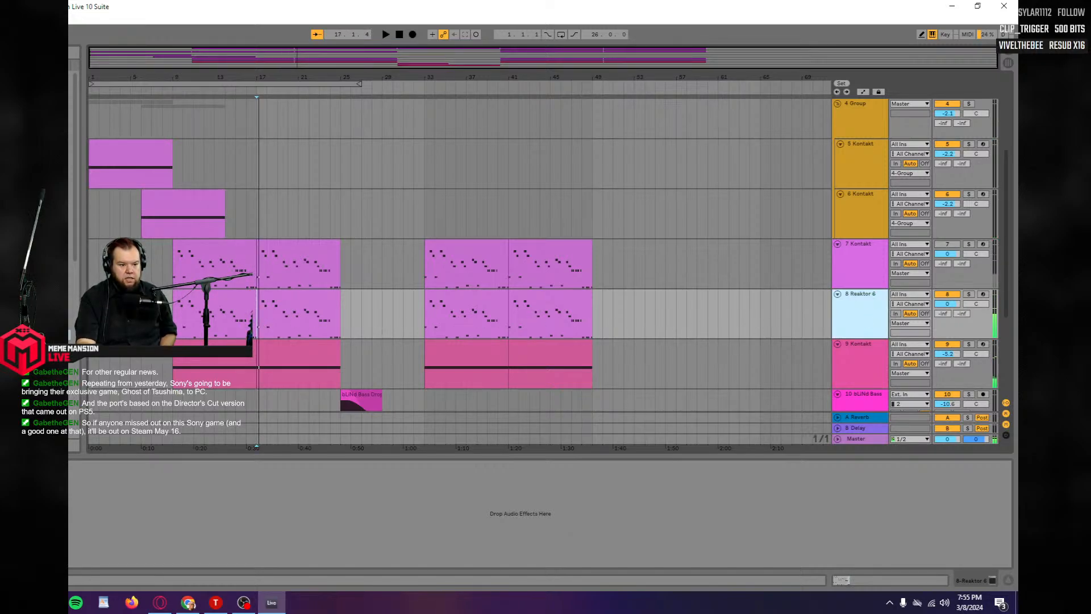
Reopen Reaktor 6 on the duplicated melody track and audition the Razor presets Fractals, Wide Wonky Sub and Barnaby from bar 17.
key("ctrl+alt+p")
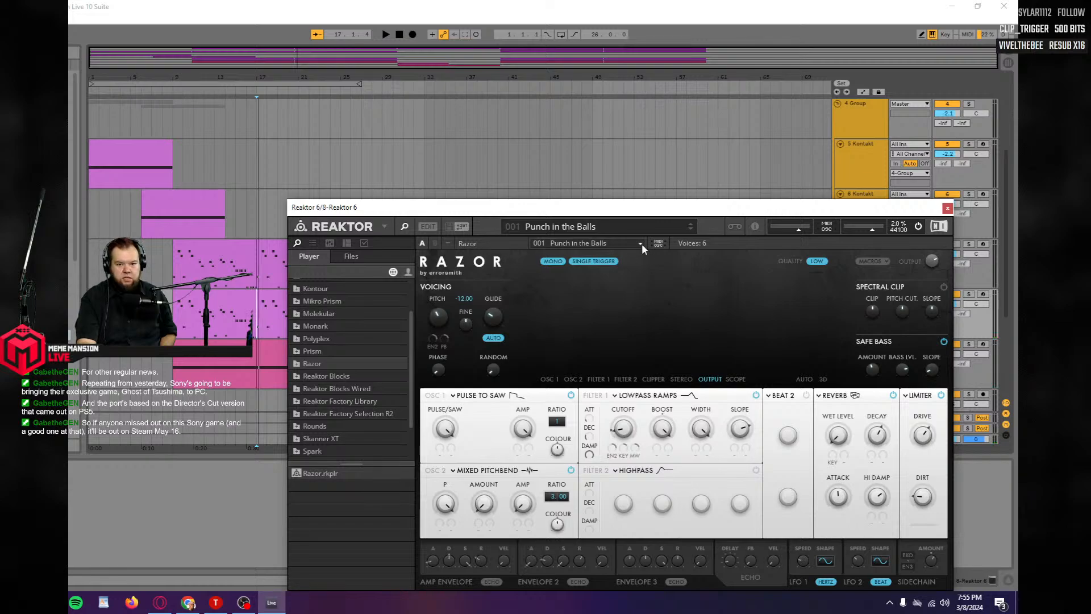
left_click(693, 227)
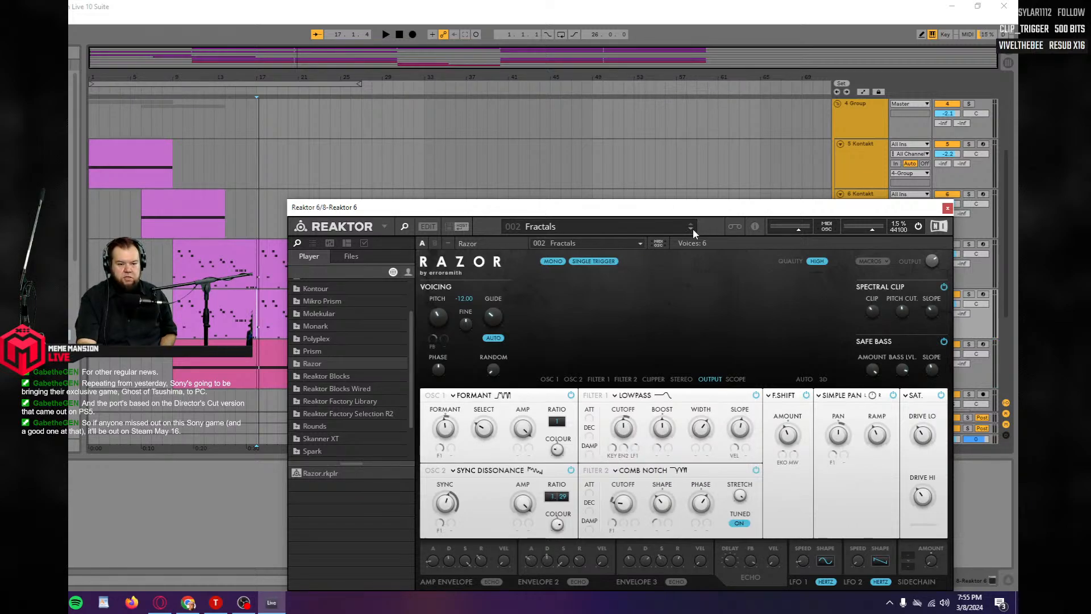
key("space")
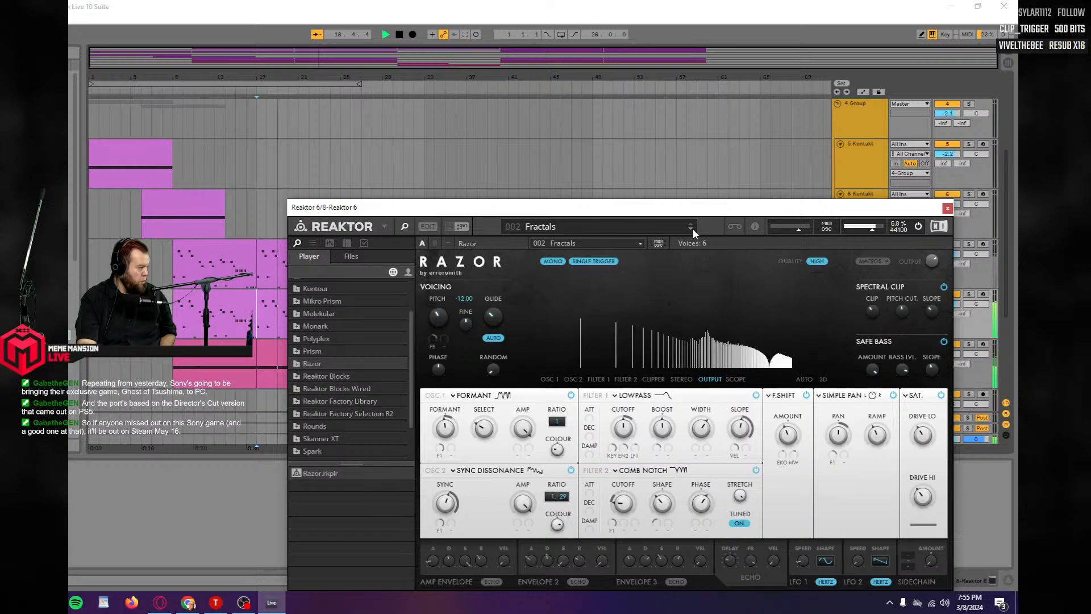
key("space")
left_click(693, 227)
key("space")
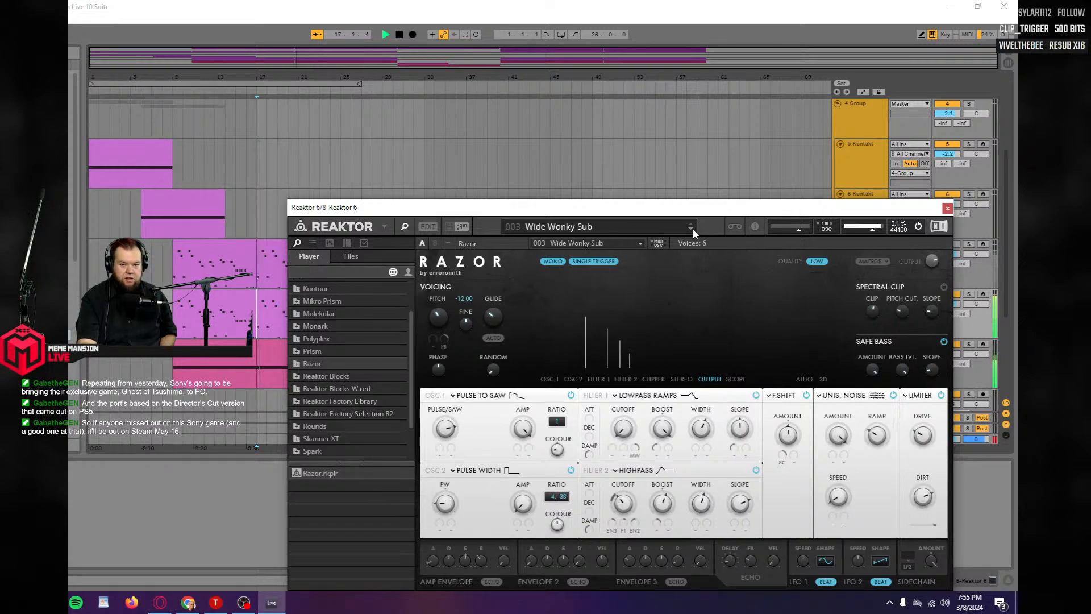
left_click(693, 227)
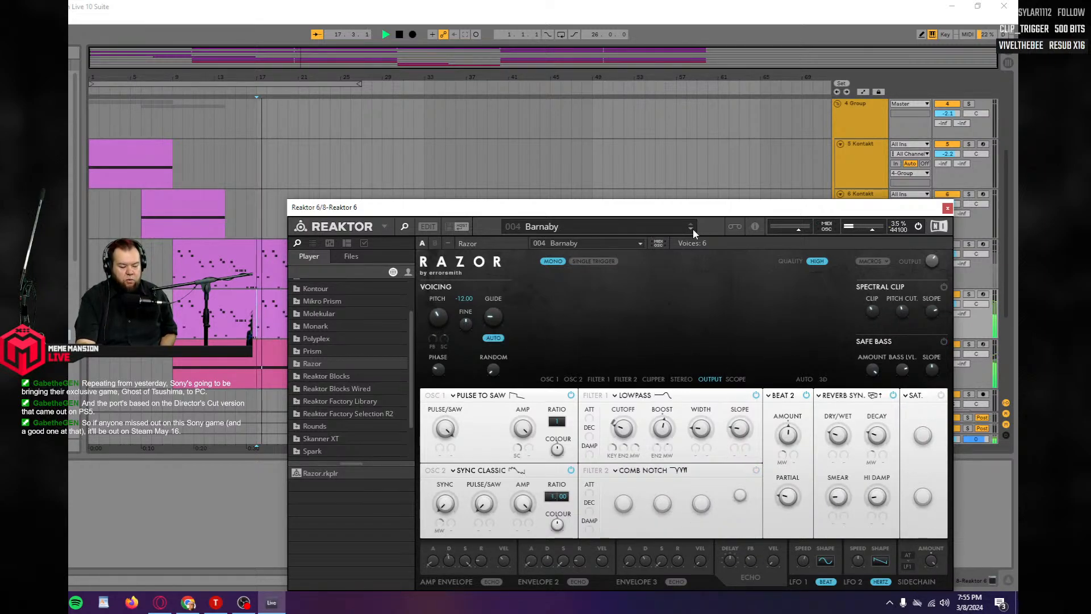
key("space")
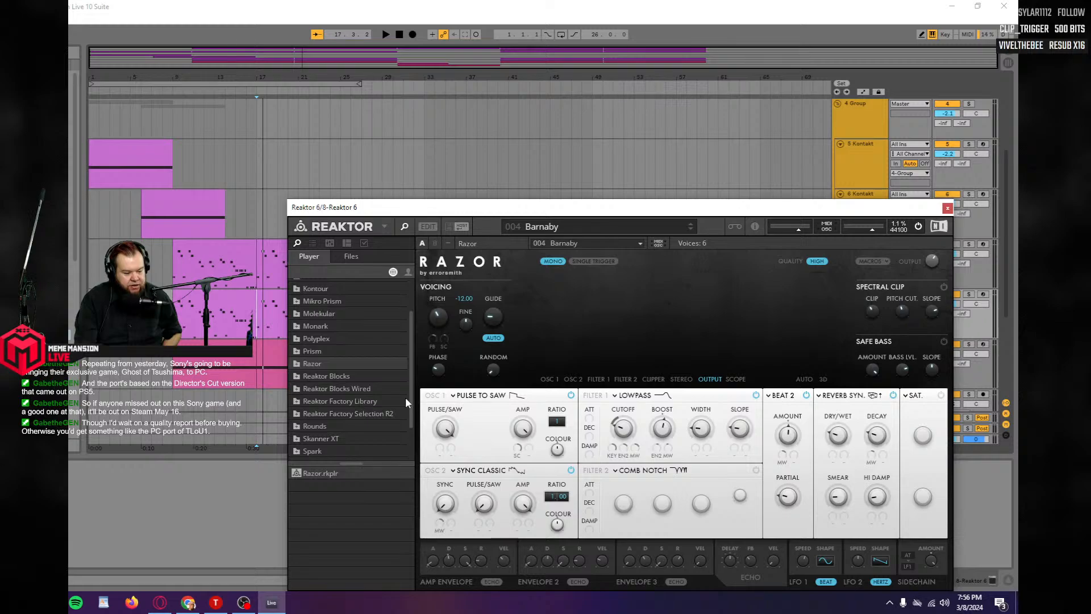
Step onward through the Razor presets from Malaria to DeepPulse, auditioning them from bar 17, and keep DeepPulse loaded.
left_click(594, 261)
left_click(691, 229)
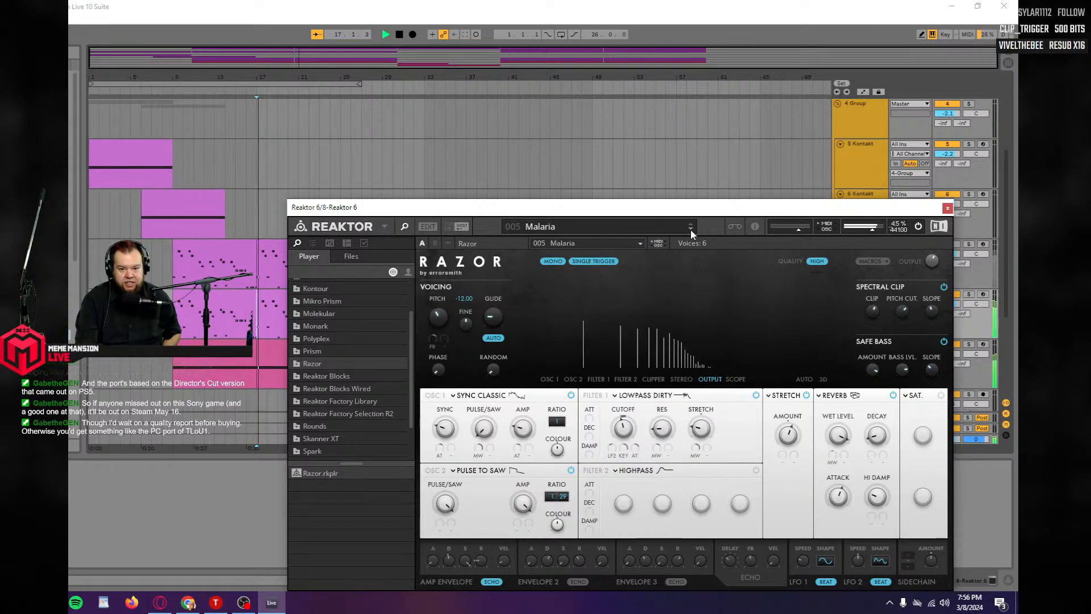
left_click(690, 229)
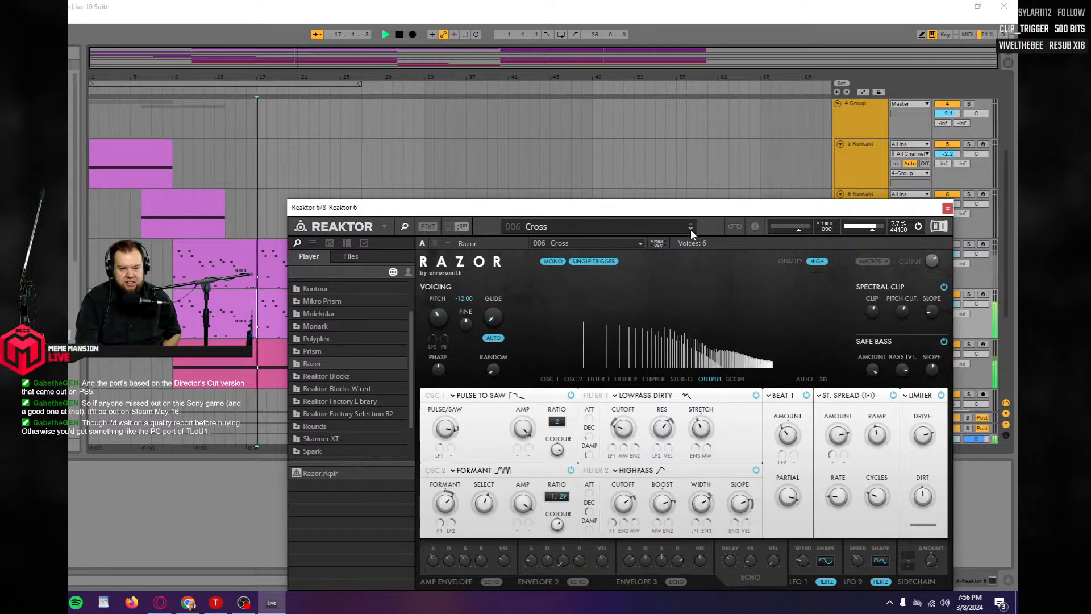
left_click(691, 230)
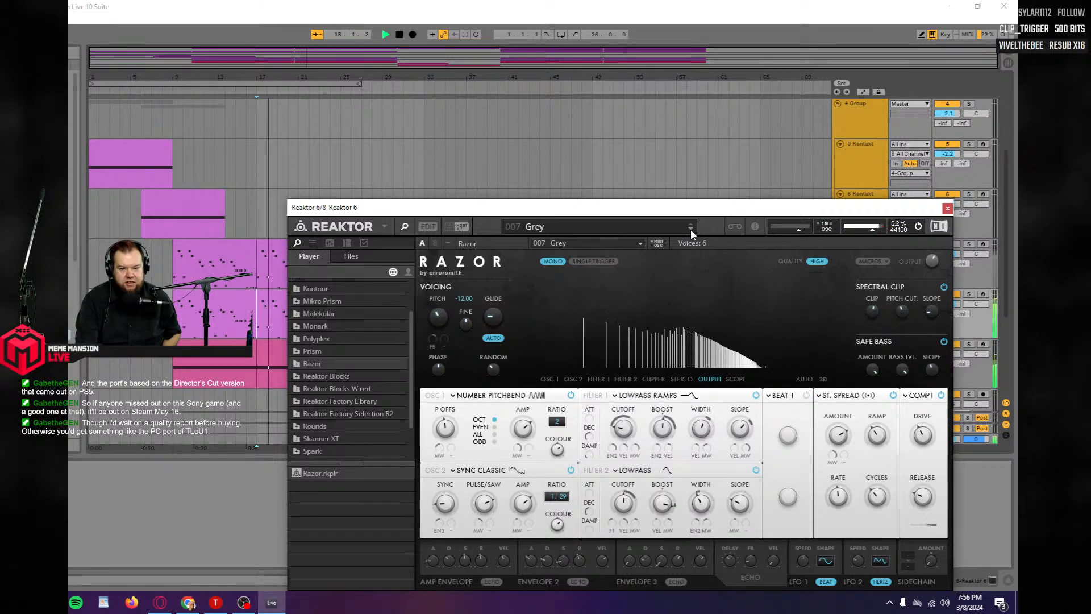
left_click(691, 229)
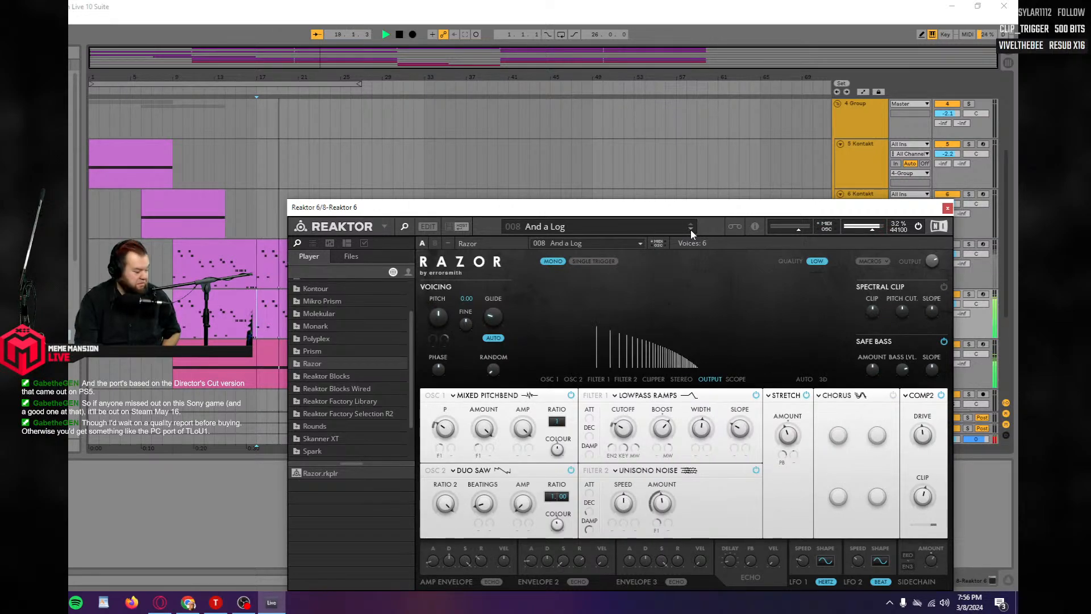
left_click(690, 229)
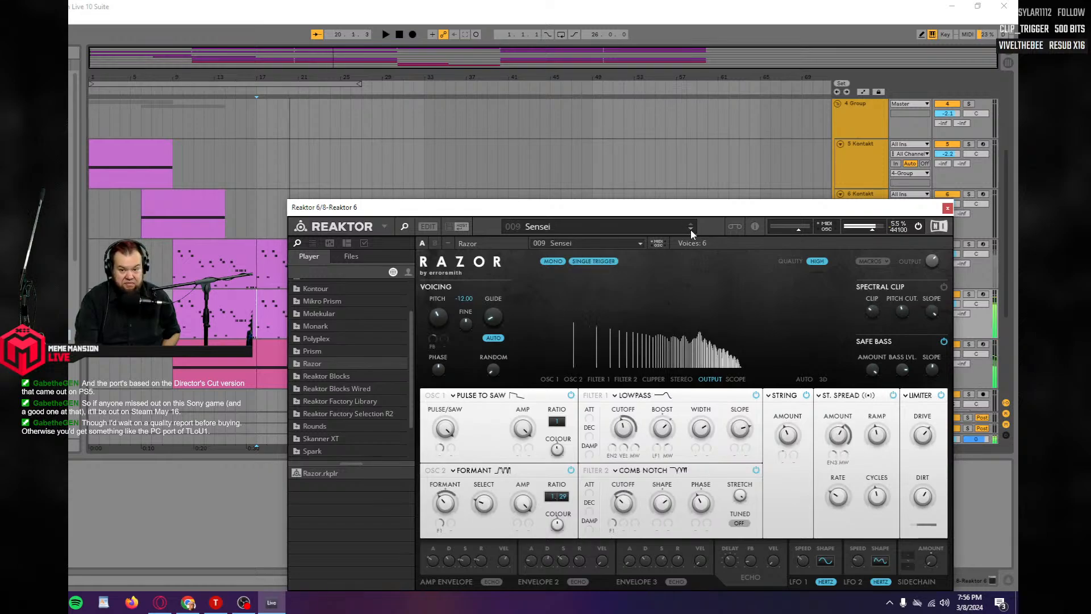
key("space")
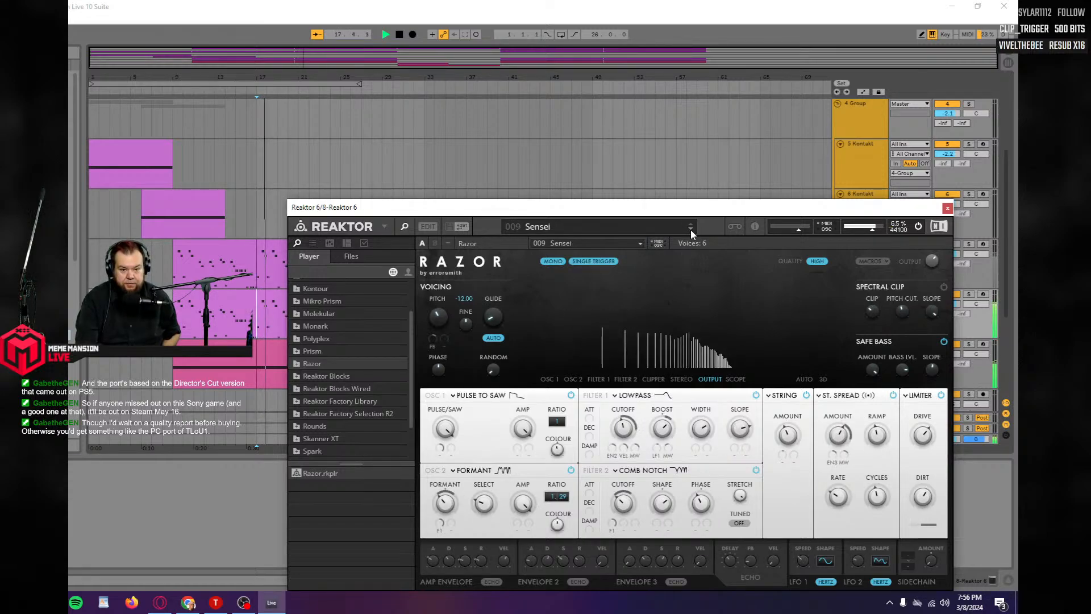
left_click(690, 230)
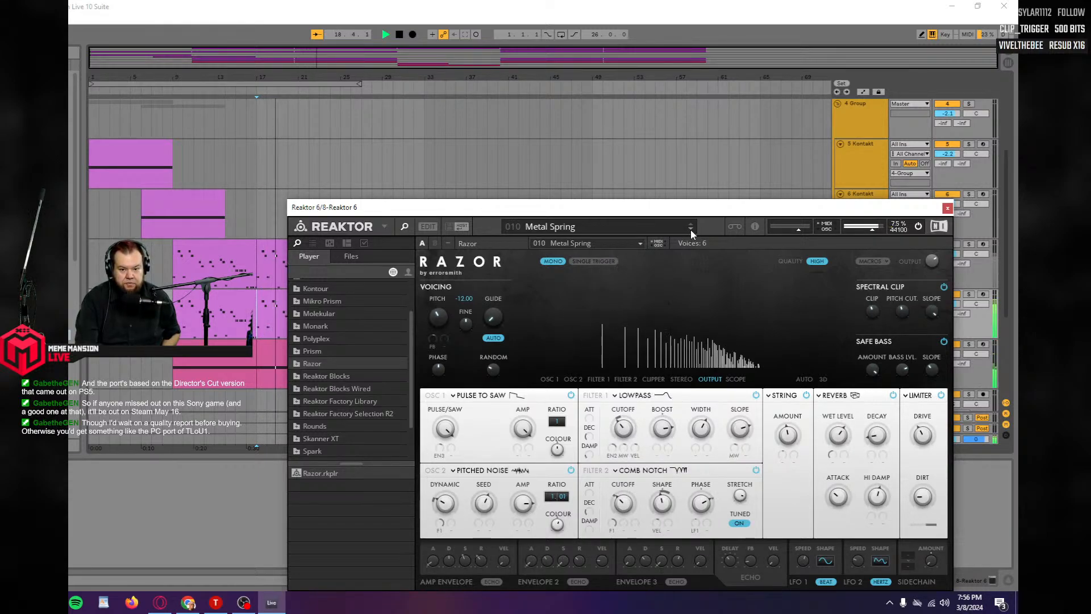
left_click(690, 229)
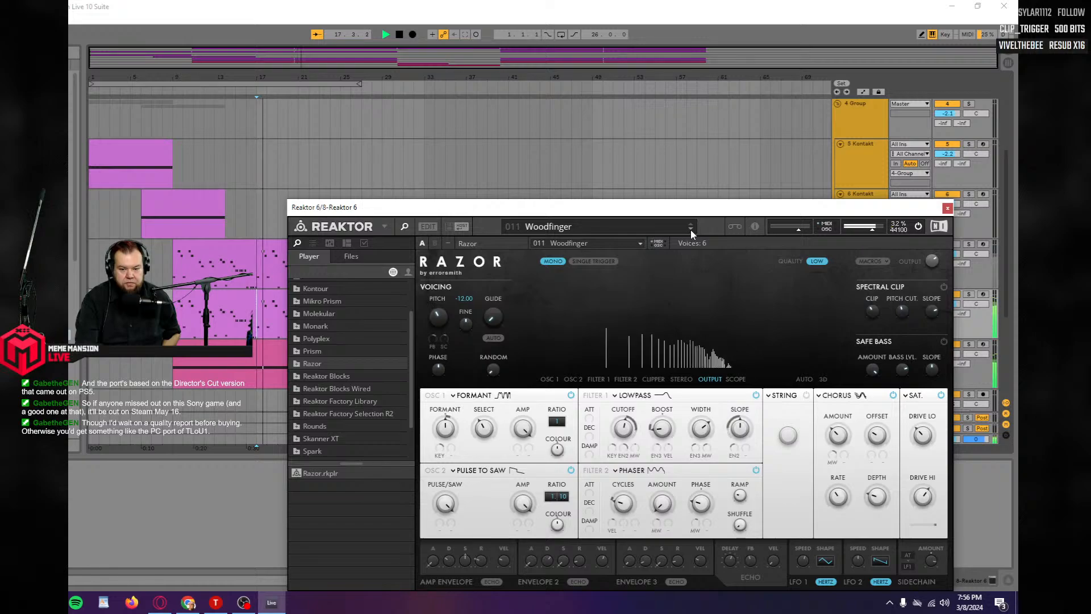
left_click(691, 230)
left_click(690, 229)
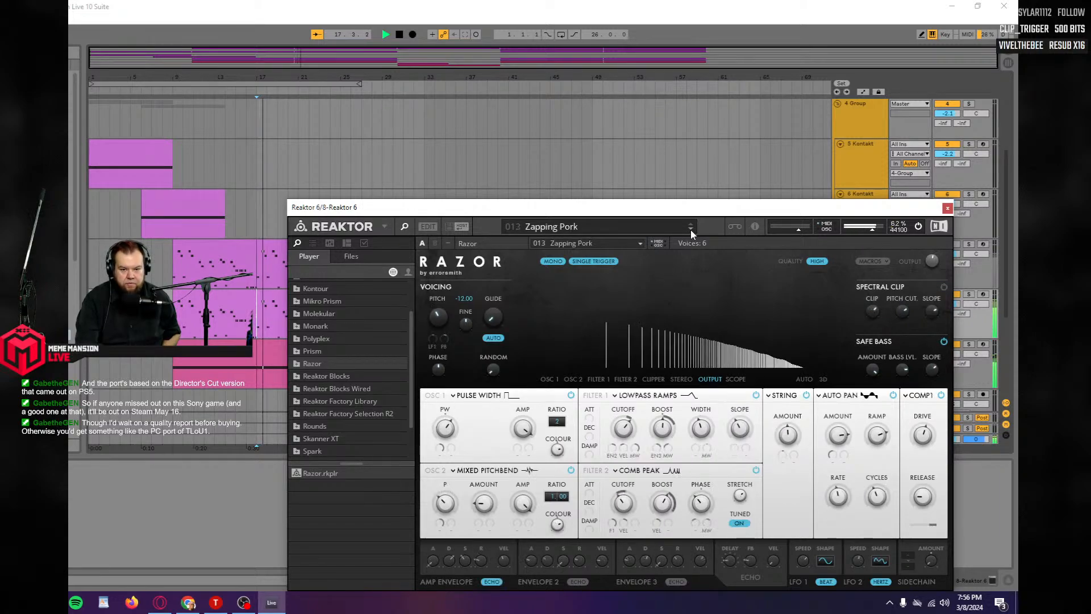
left_click(690, 230)
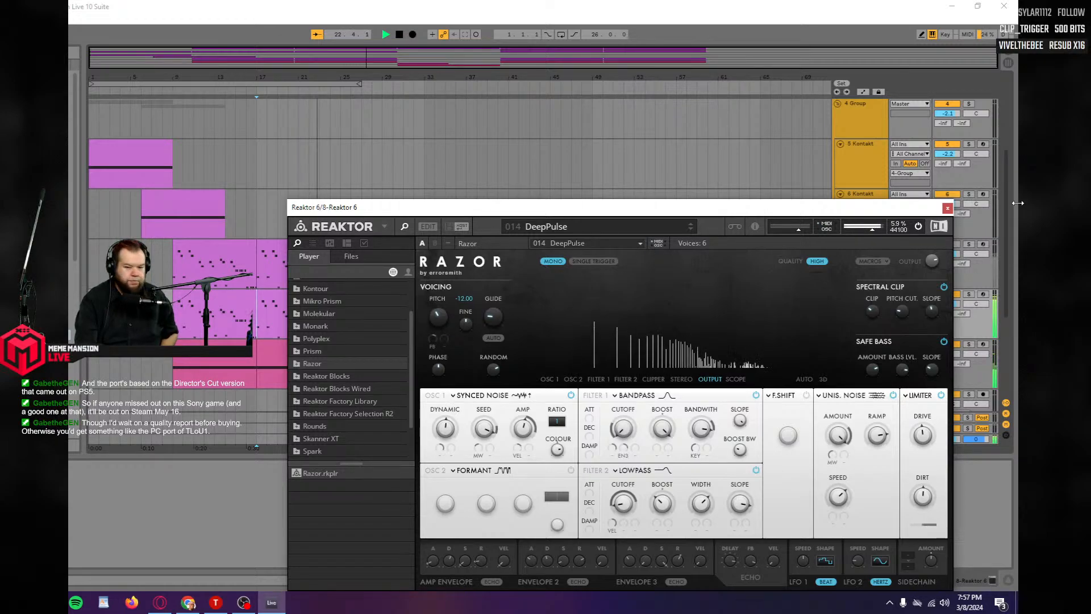
Close the Reaktor window and lower the 8 Reaktor 6 track's volume to -3.0 dB while playing from bars 9 and 17.
left_click(947, 208)
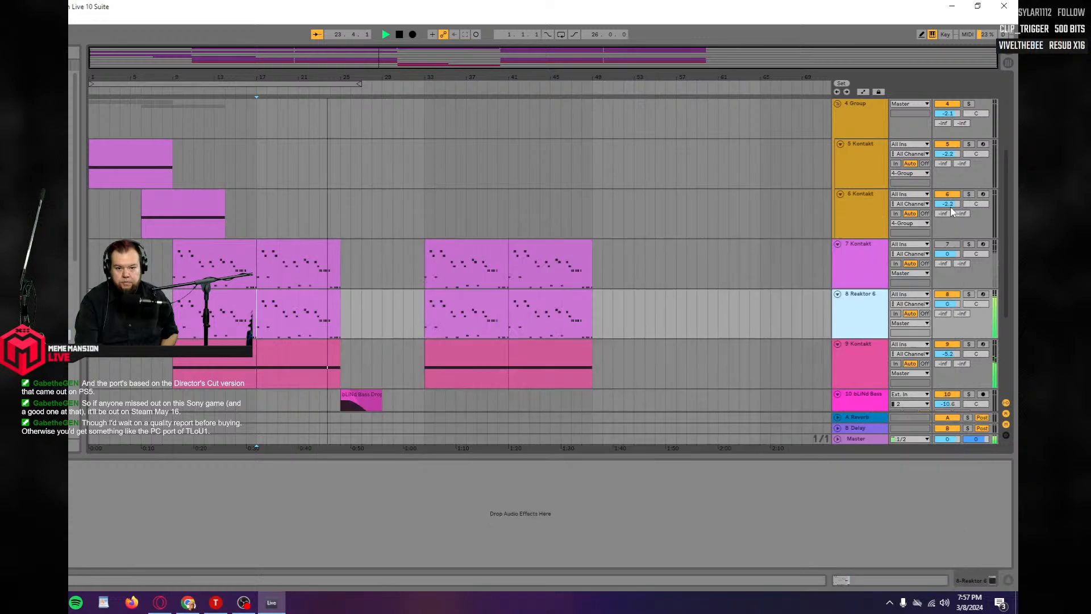
left_click_drag(946, 303, 945, 306)
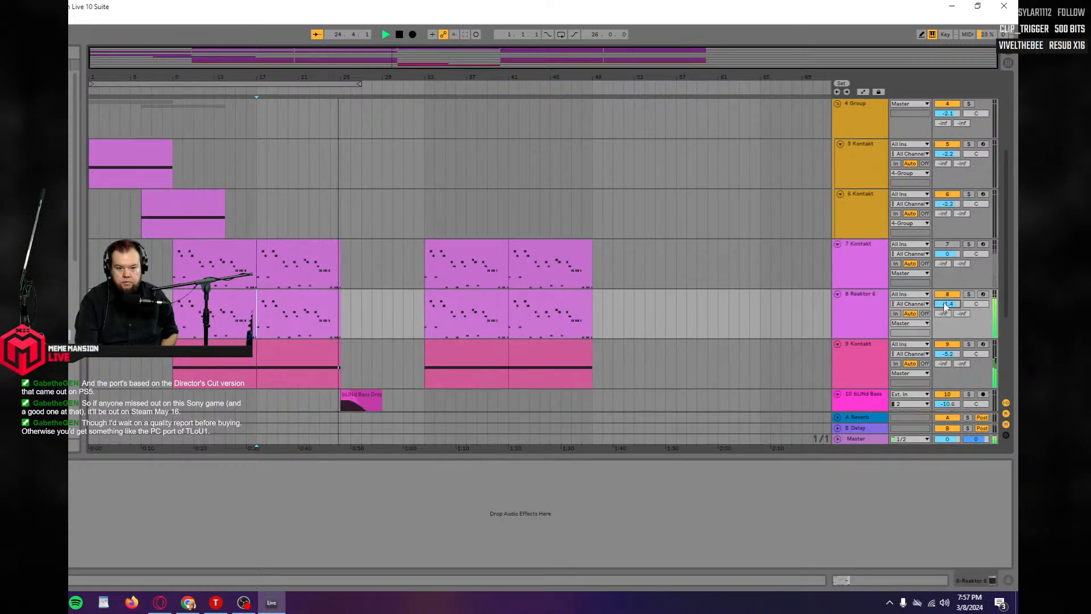
left_click(176, 331)
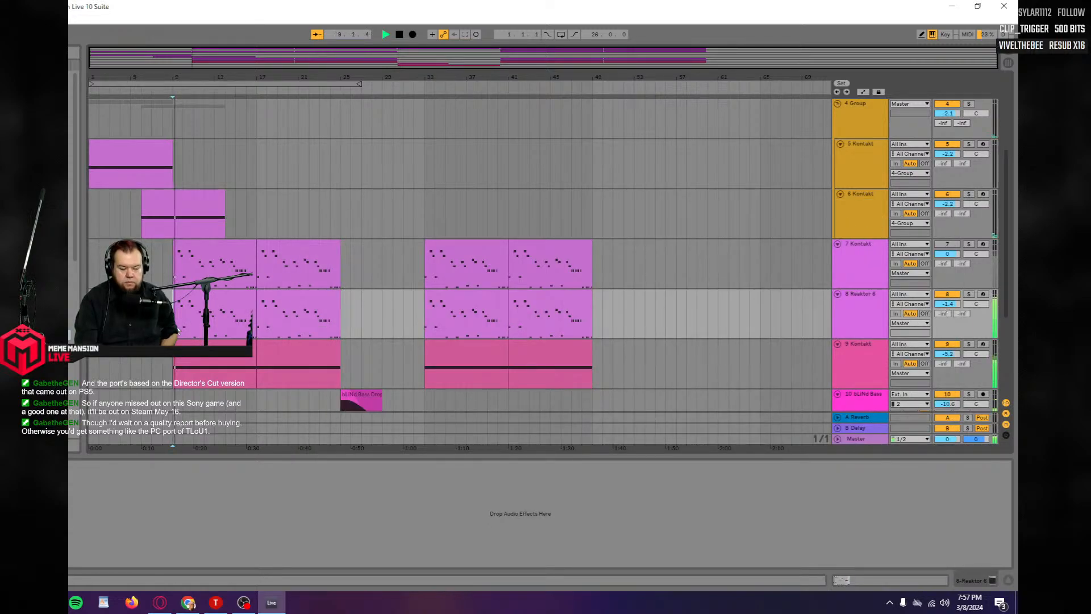
left_click(254, 318)
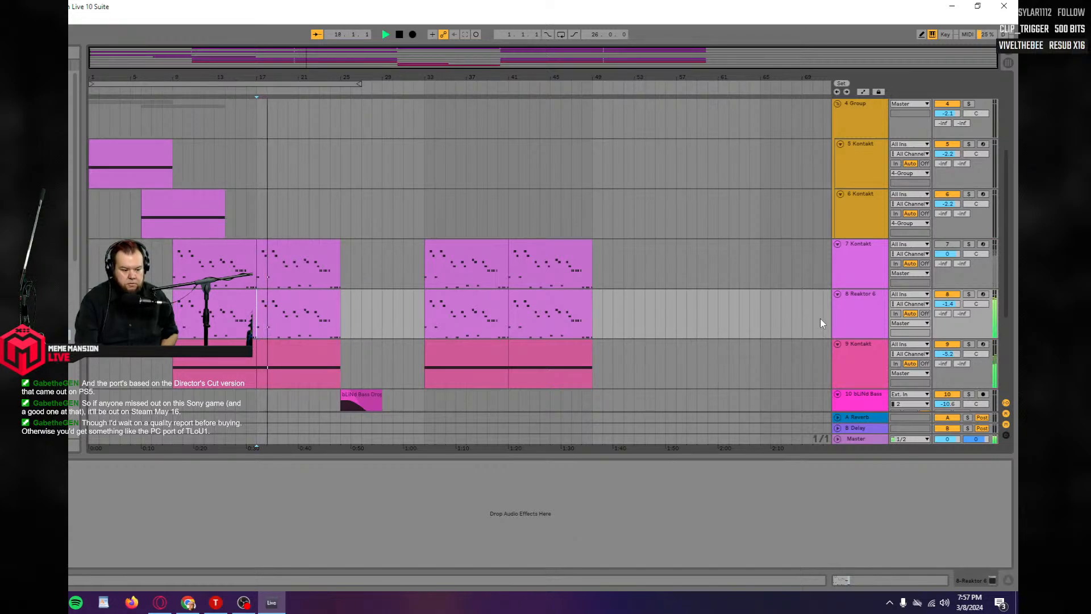
left_click_drag(947, 303, 947, 309)
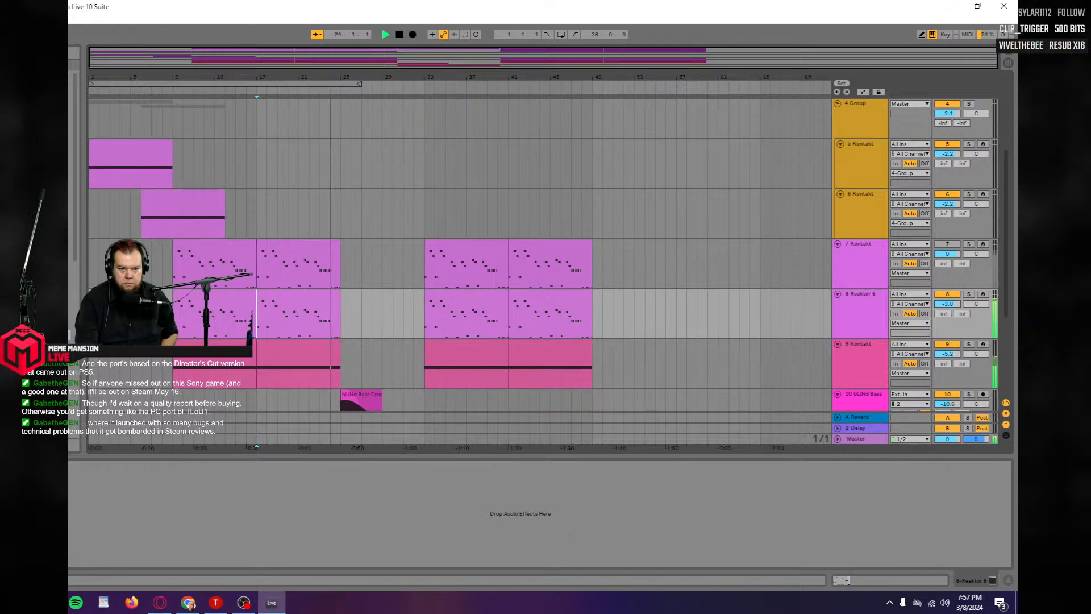
key("space")
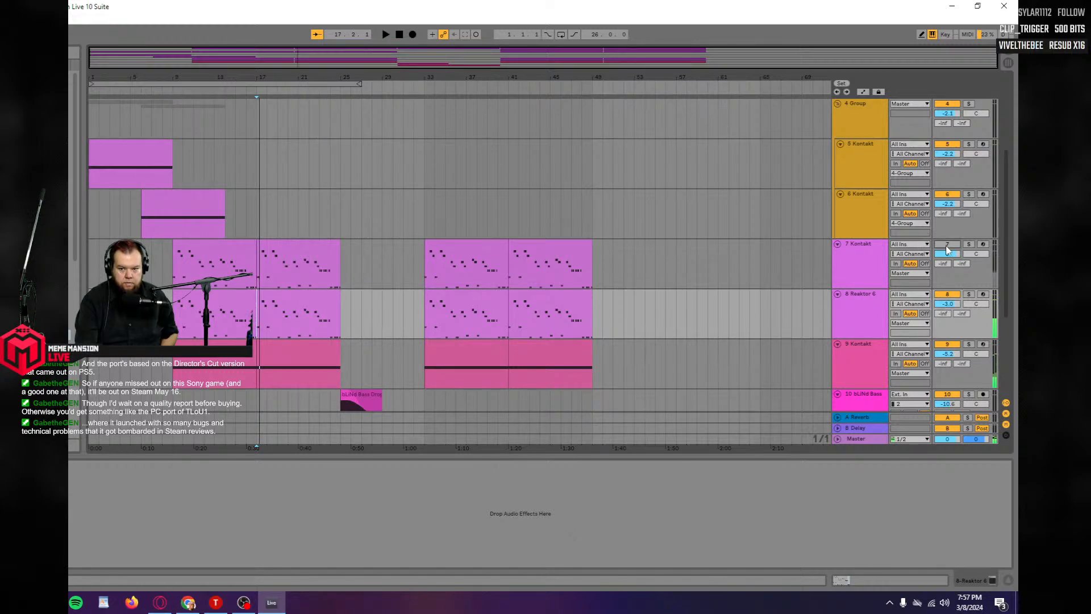
Unmute 7 Kontakt to hear it layered with 8 Reaktor 6 from bar 17, and mute it again.
left_click(946, 245)
key("space")
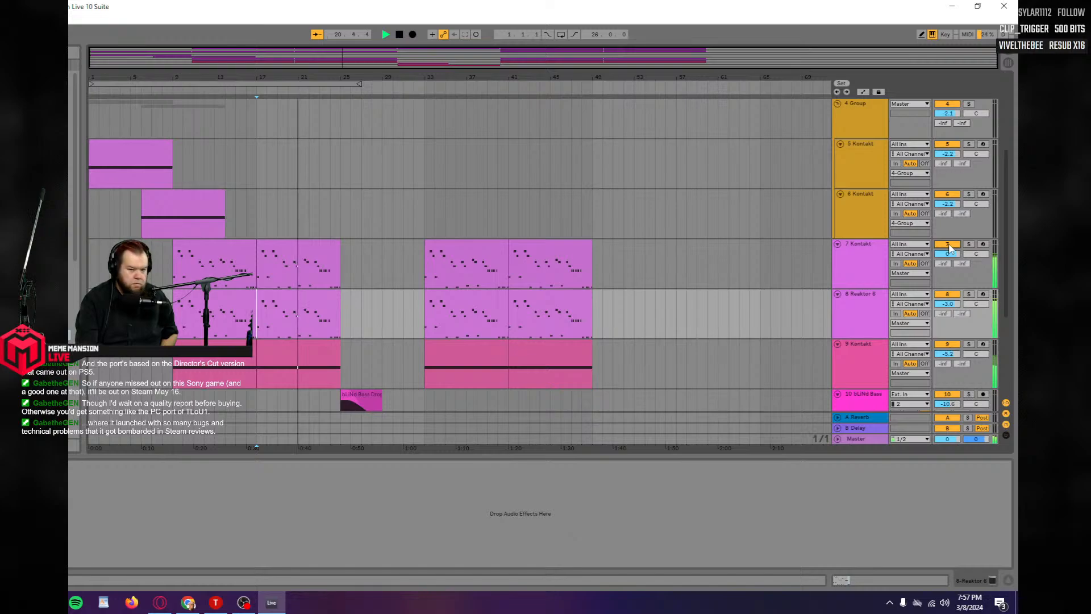
key("space")
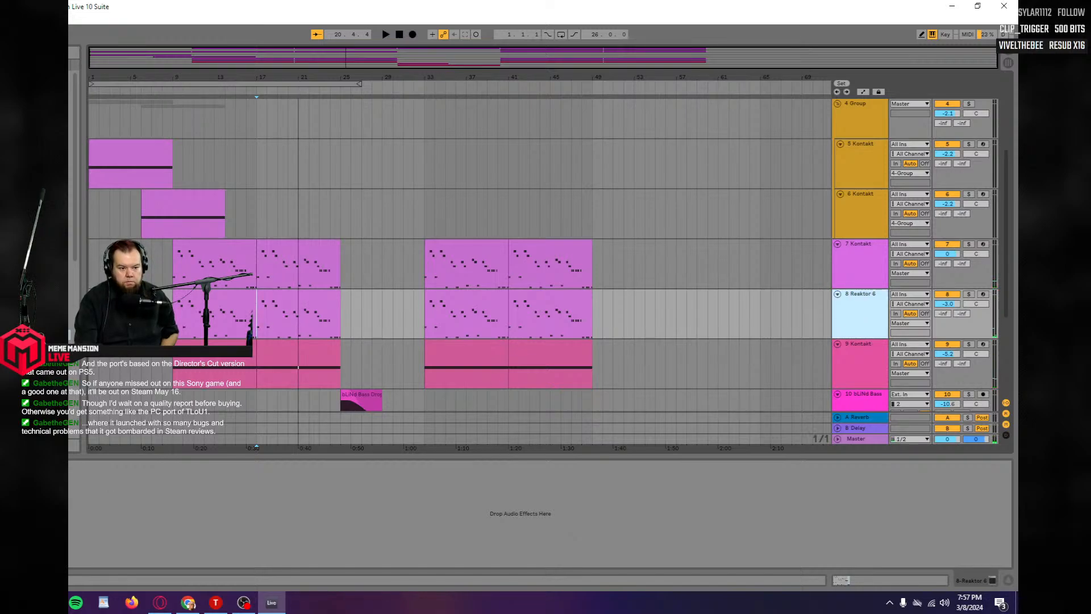
left_click(944, 246)
key("space")
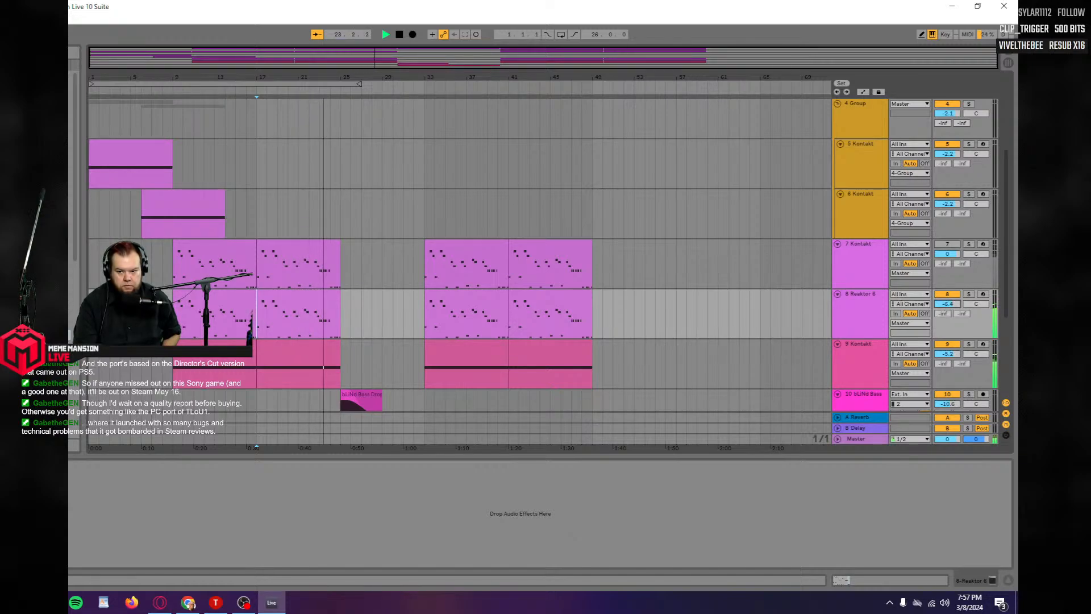
Set the 8 Reaktor 6 track's volume to -5.0 dB and compare playback from bar 17 with that track muted and unmuted.
left_click_drag(945, 305, 946, 304)
key("space")
key("space")
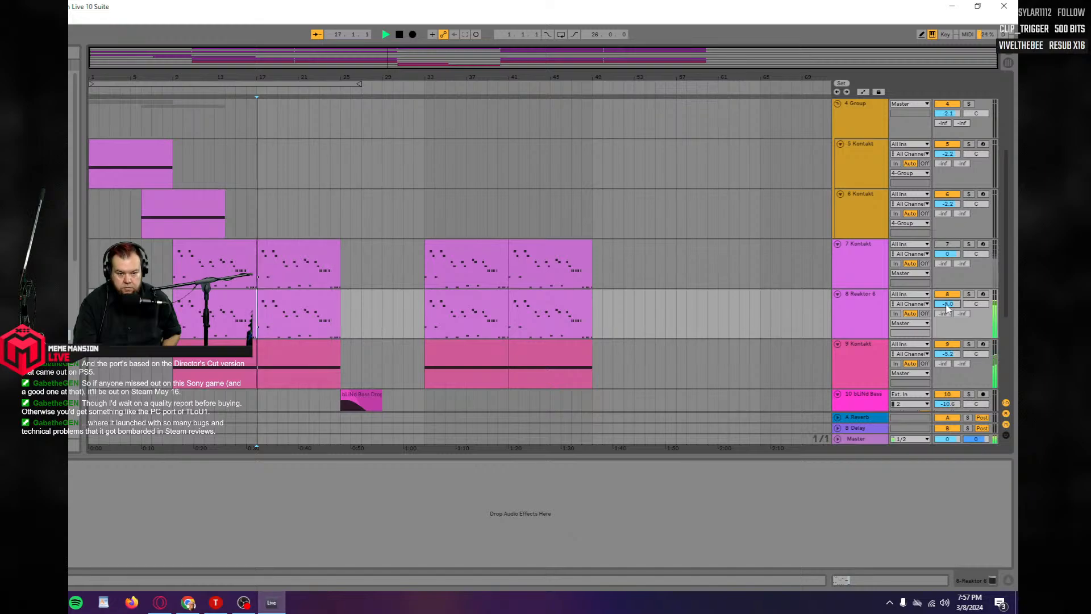
left_click(944, 294)
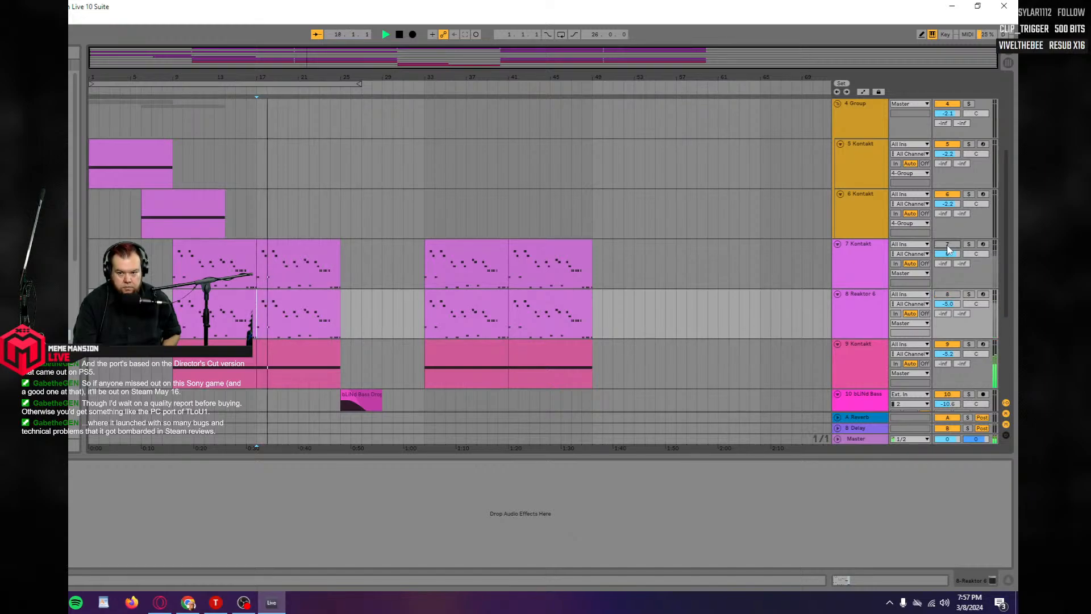
left_click(947, 245)
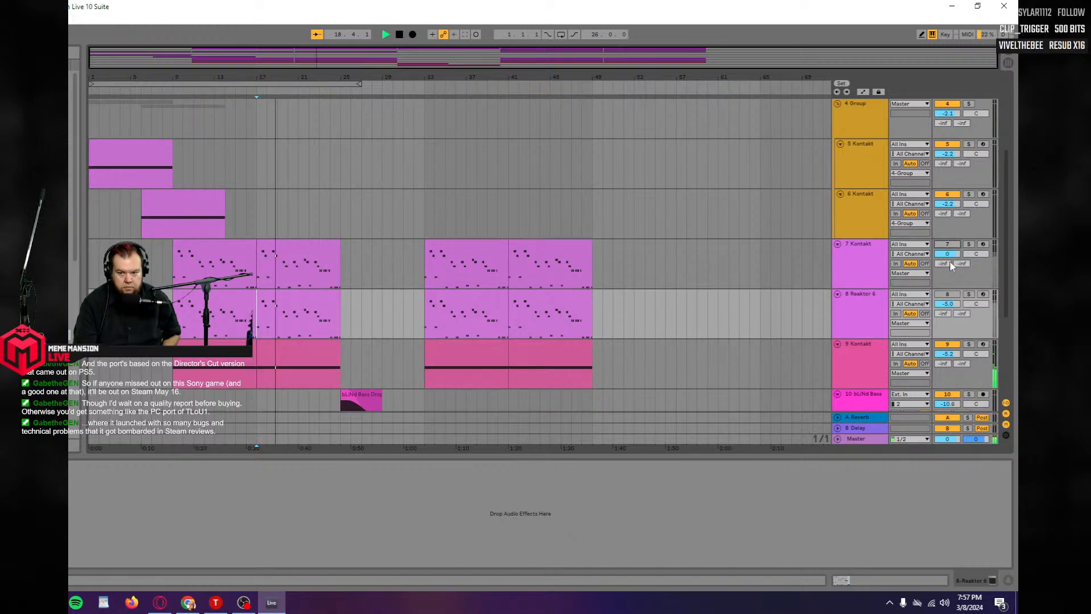
left_click(947, 295)
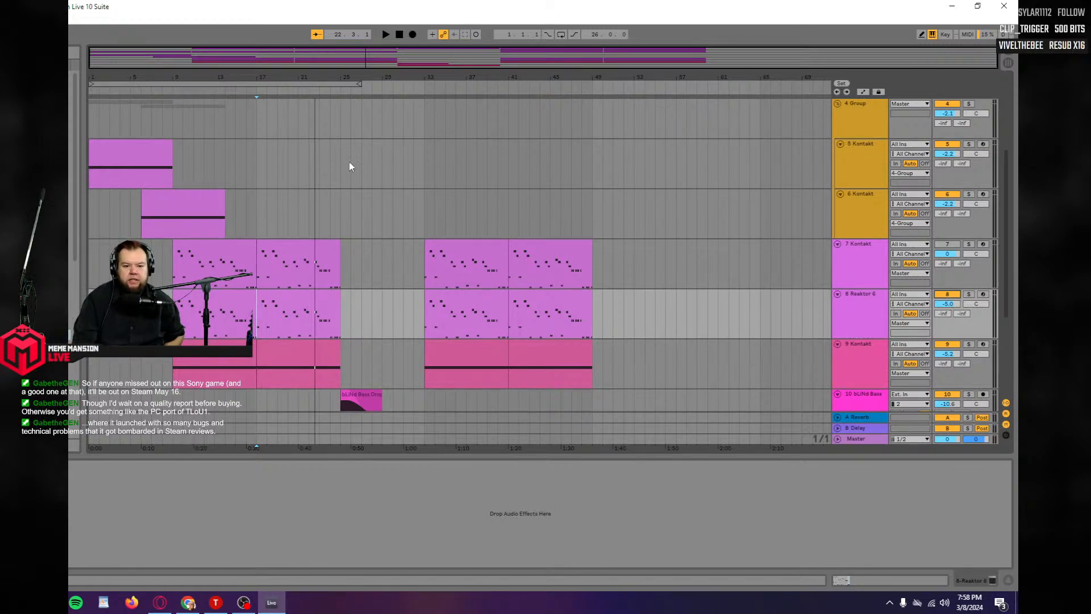
Listen to the section from bar 33, duplicate the 2 Reaktor 6 track and solo the copy.
left_click(428, 308)
scroll(761, 193, "up", 2)
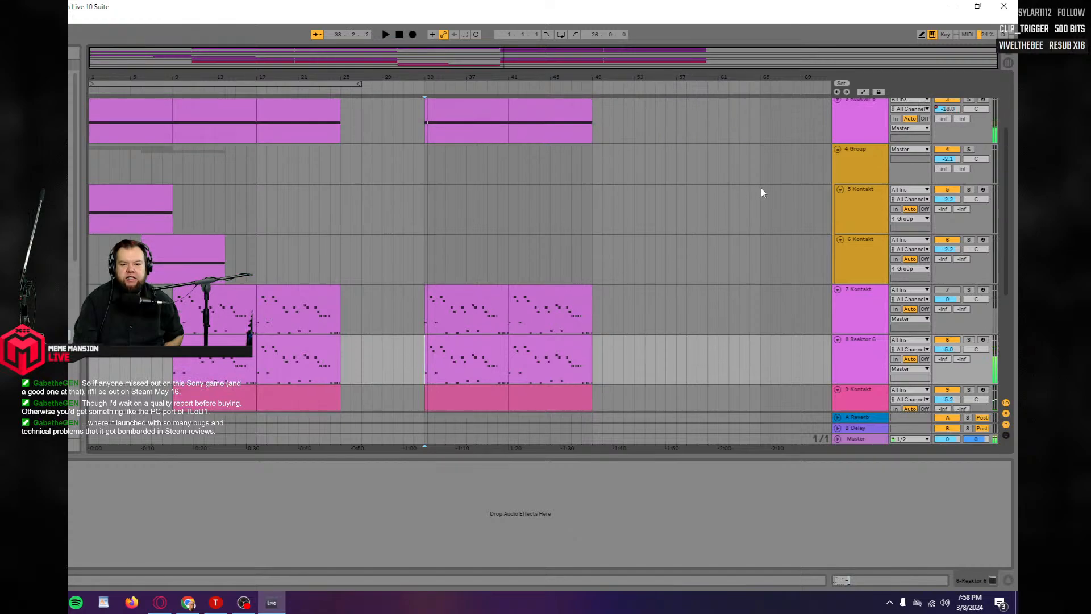
scroll(1010, 243, "up", 3)
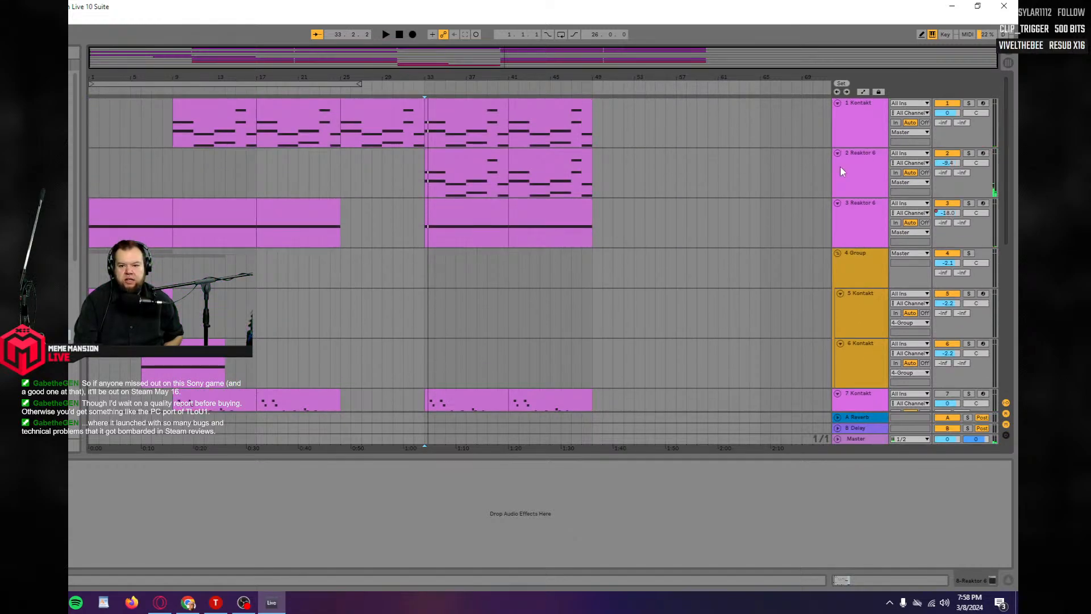
right_click(874, 189)
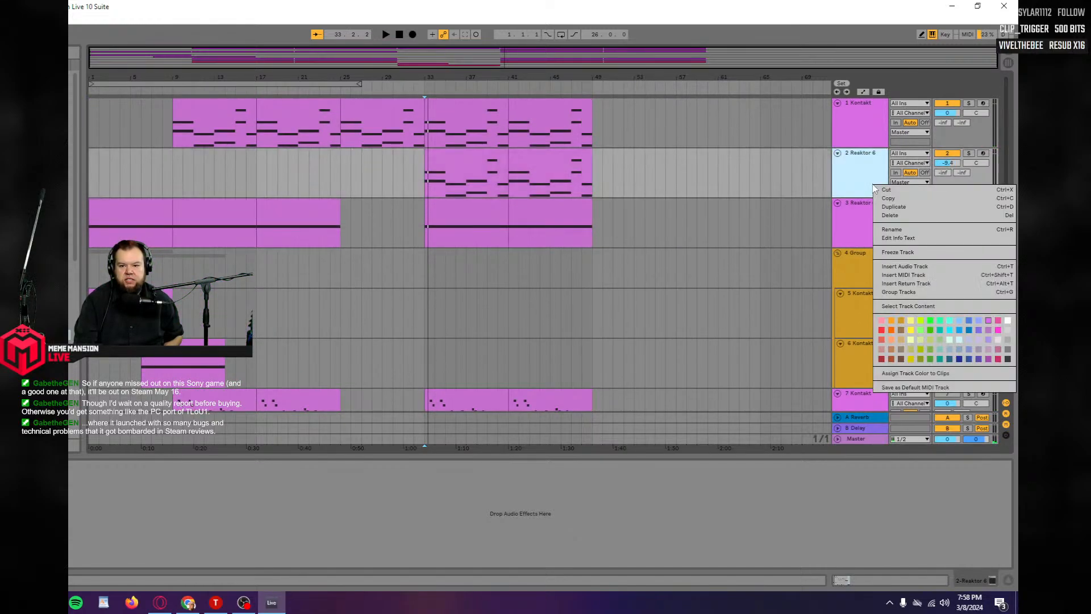
left_click(902, 208)
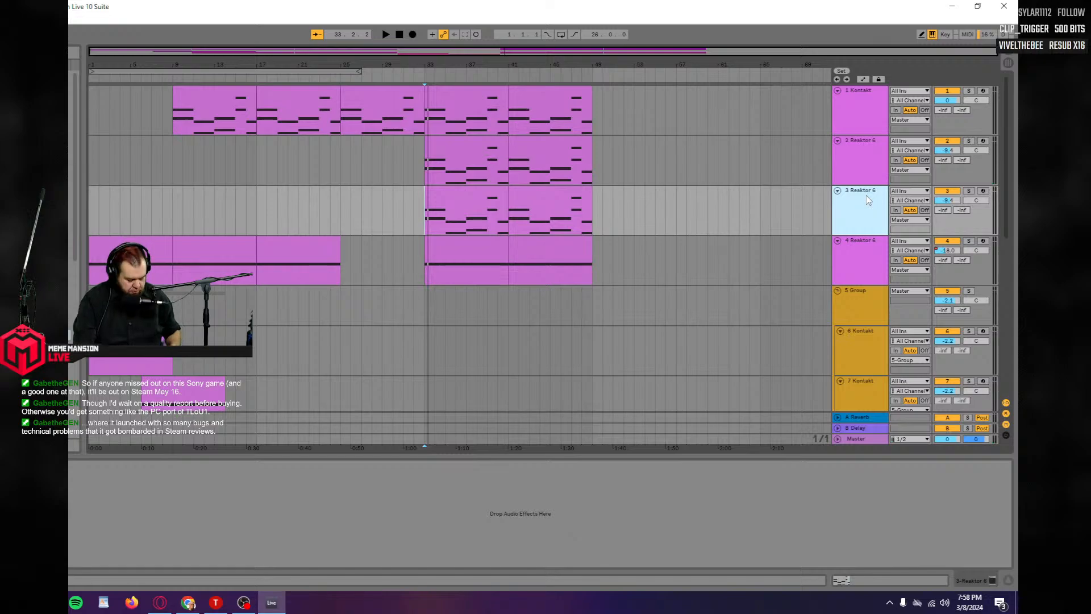
key("ctrl+z")
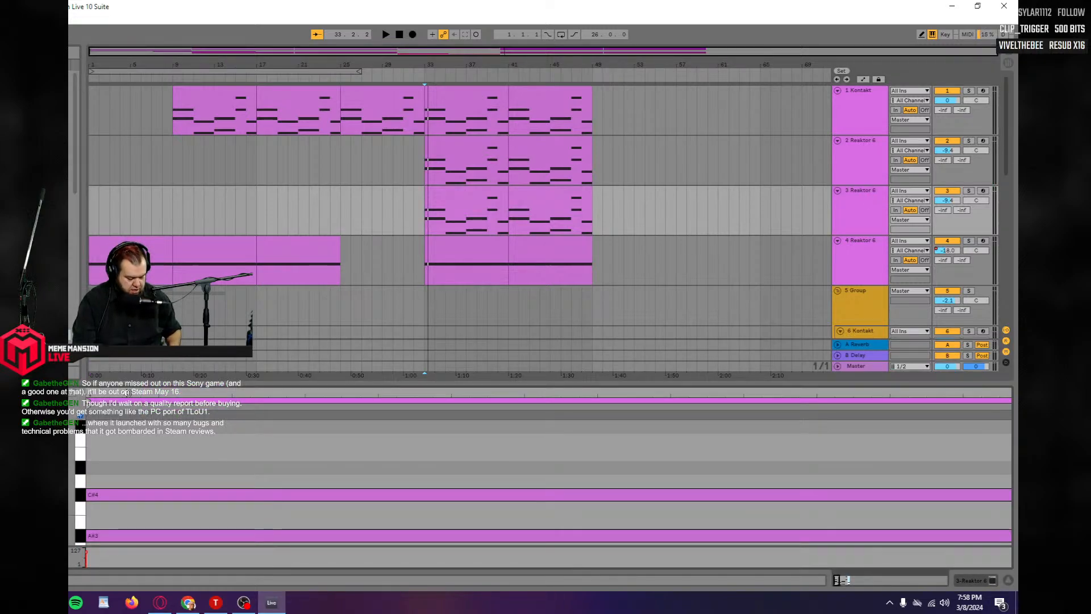
key("shift+Tab")
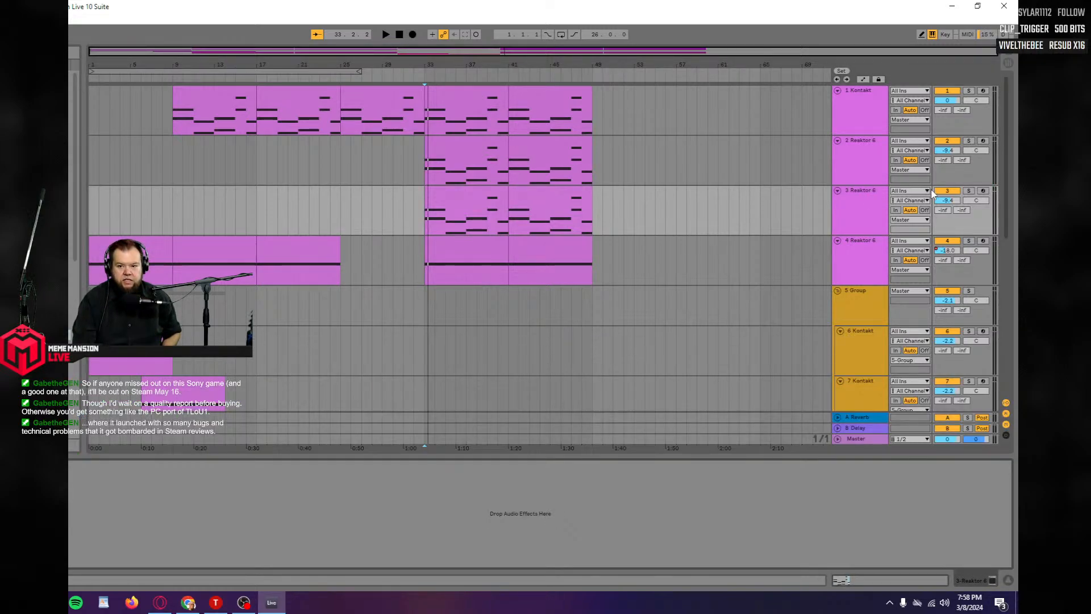
left_click(969, 191)
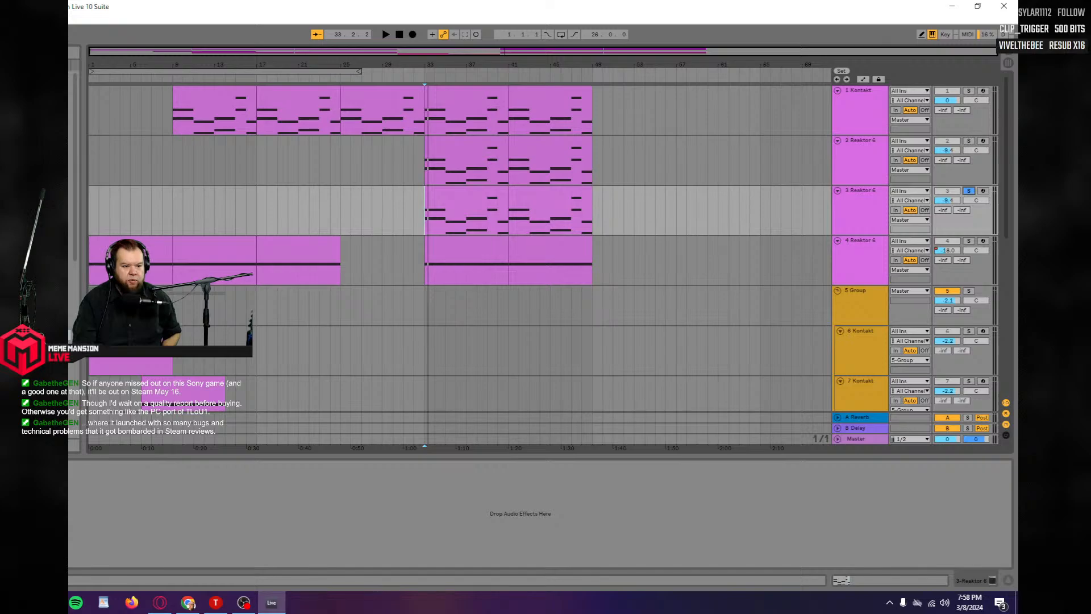
Open Reaktor 6 on the duplicated track and load the Form ensemble in place of Rounds.
key("ctrl+alt+p")
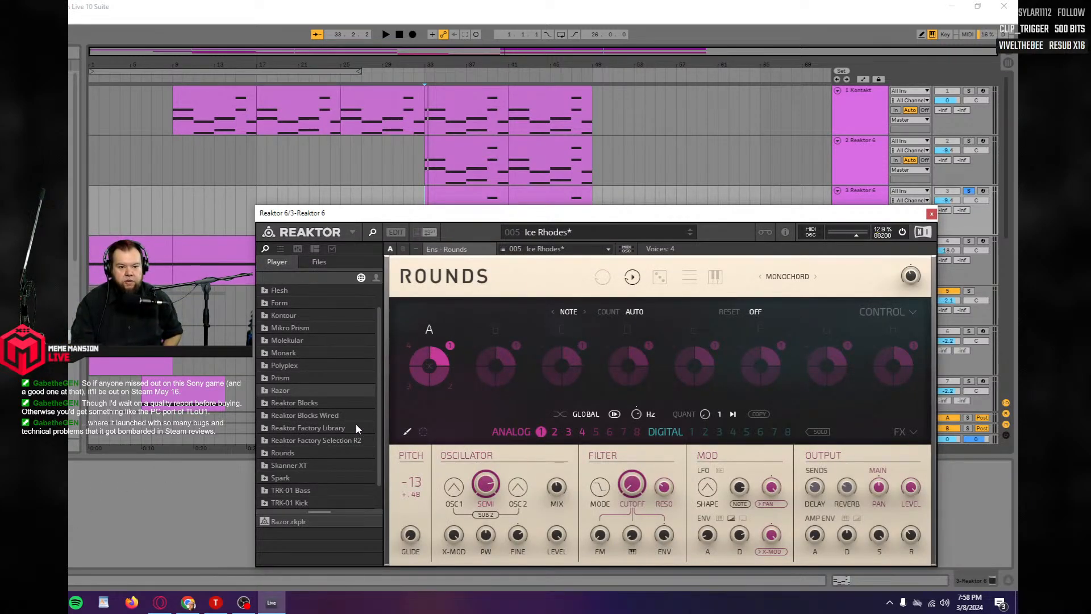
left_click(287, 305)
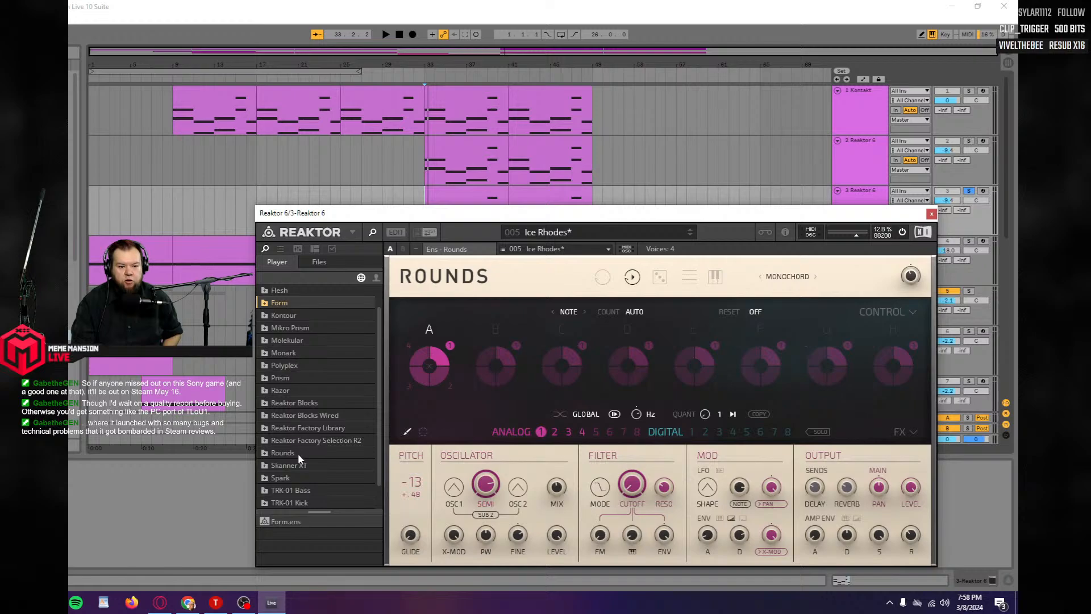
left_click_drag(278, 526, 498, 375)
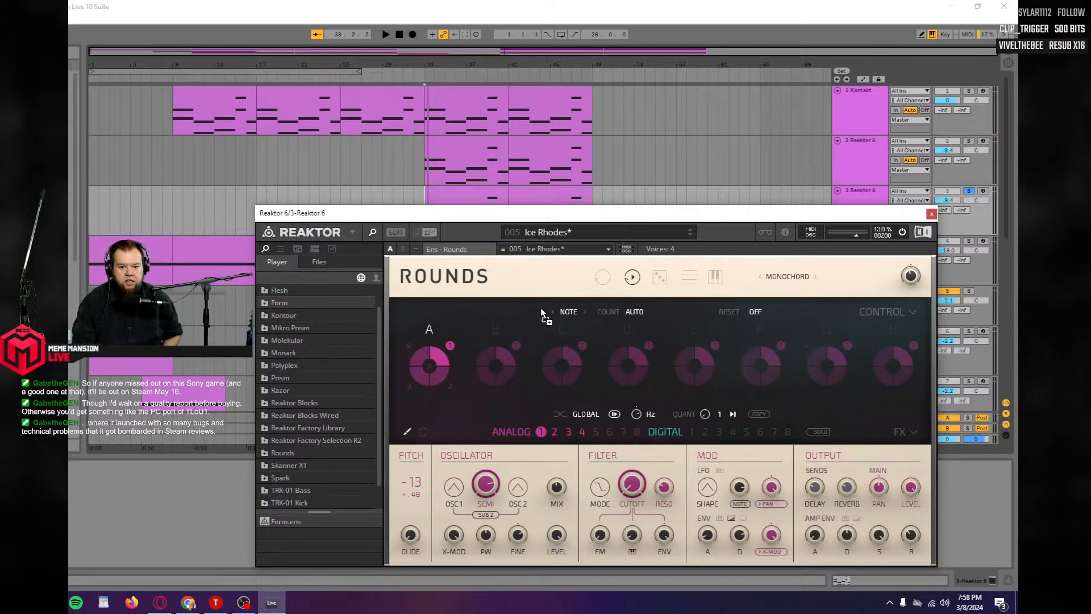
left_click_drag(542, 313, 542, 314)
left_click(474, 323)
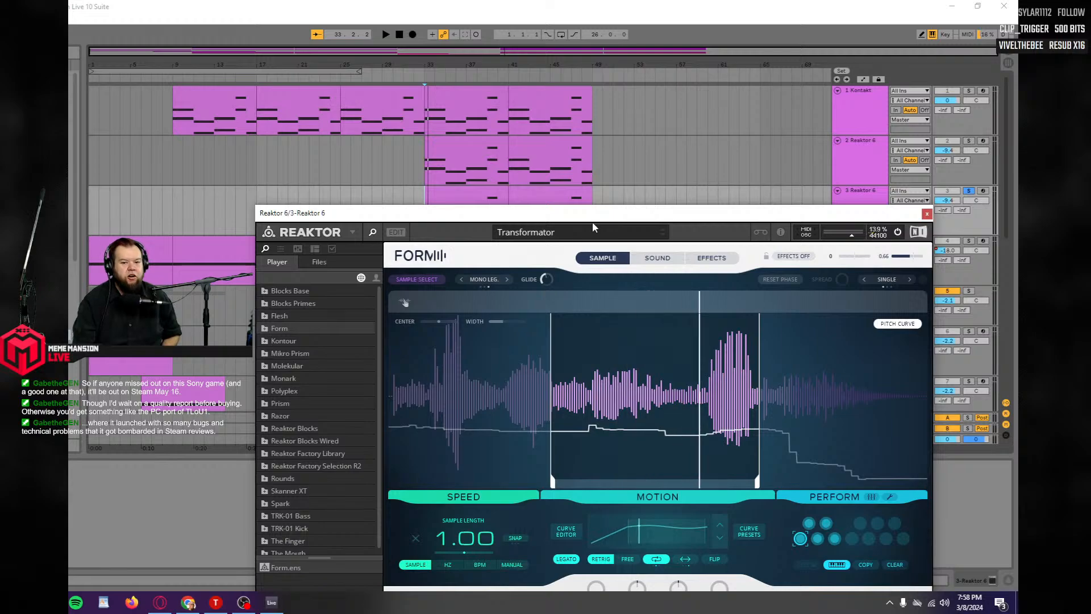
left_click_drag(596, 216, 414, 216)
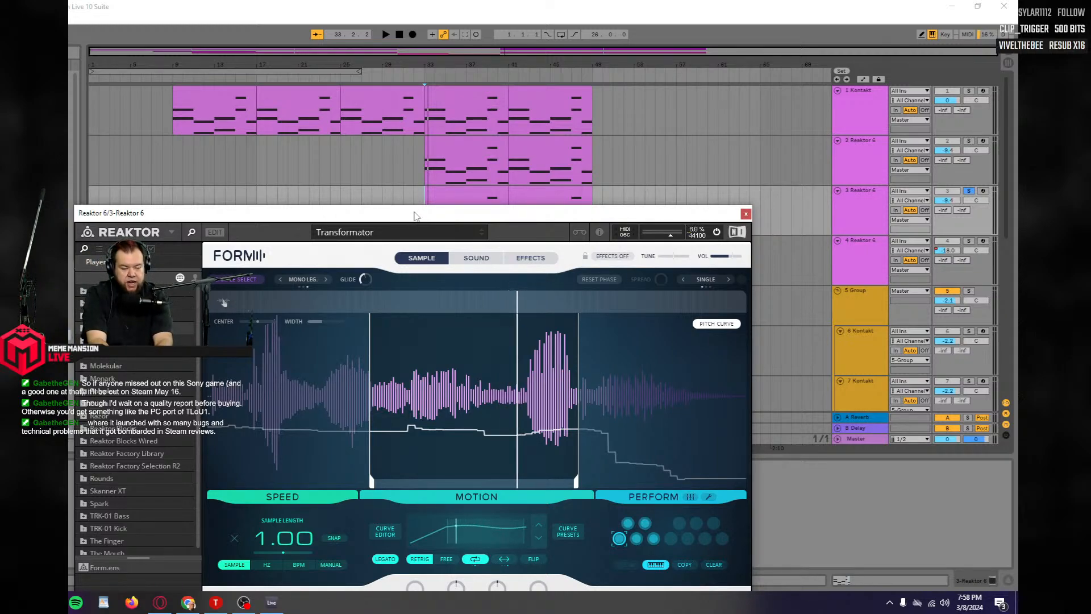
Audition Form's Transformator preset, load Aeon from the factory Pads, and play it from bar 33.
key("space")
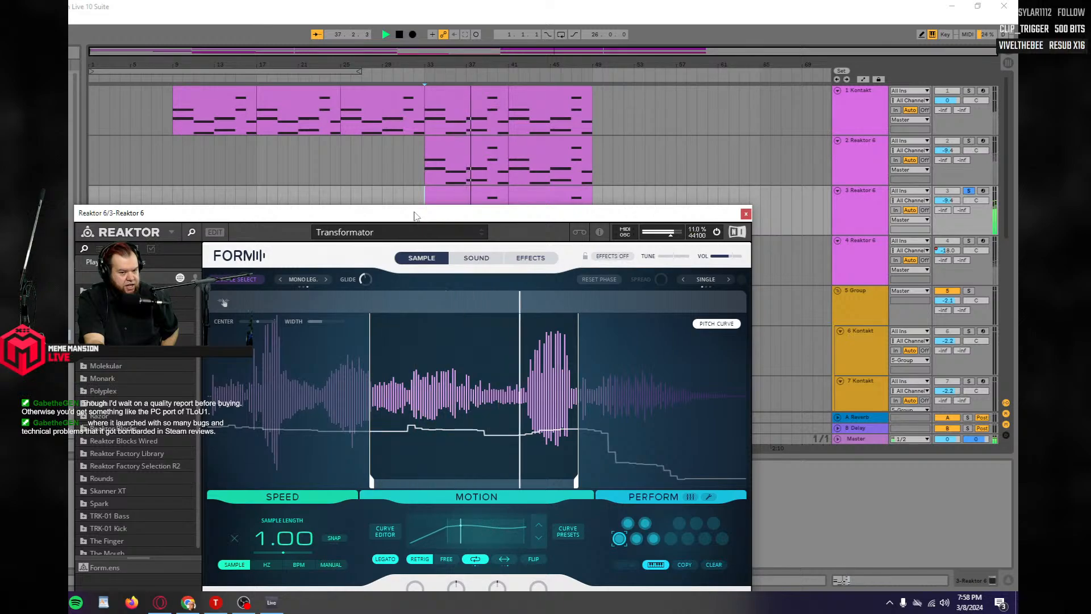
key("space")
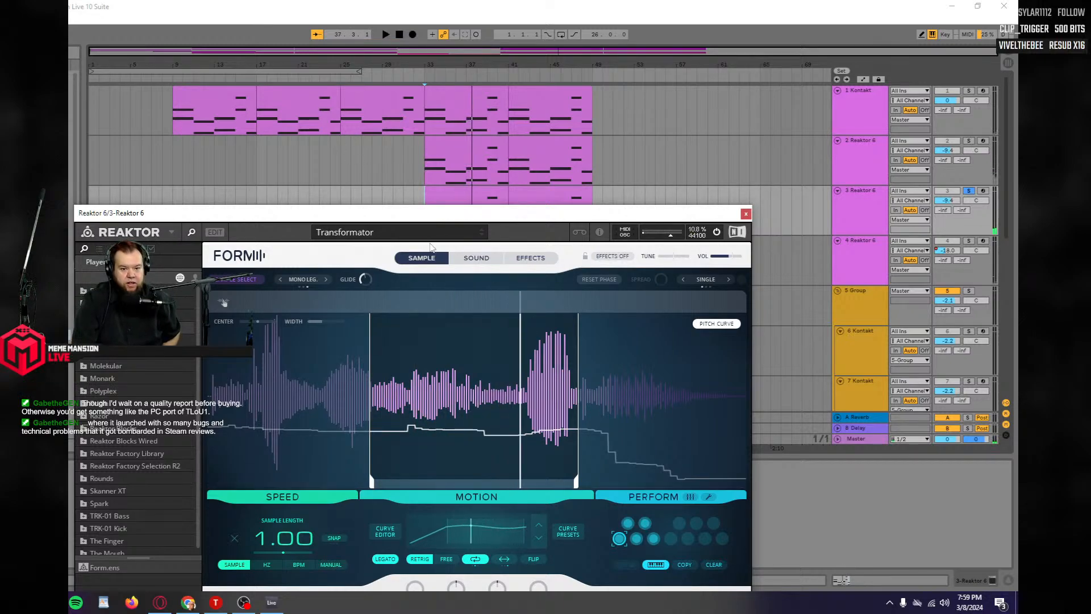
left_click(382, 235)
mouse_move(356, 249)
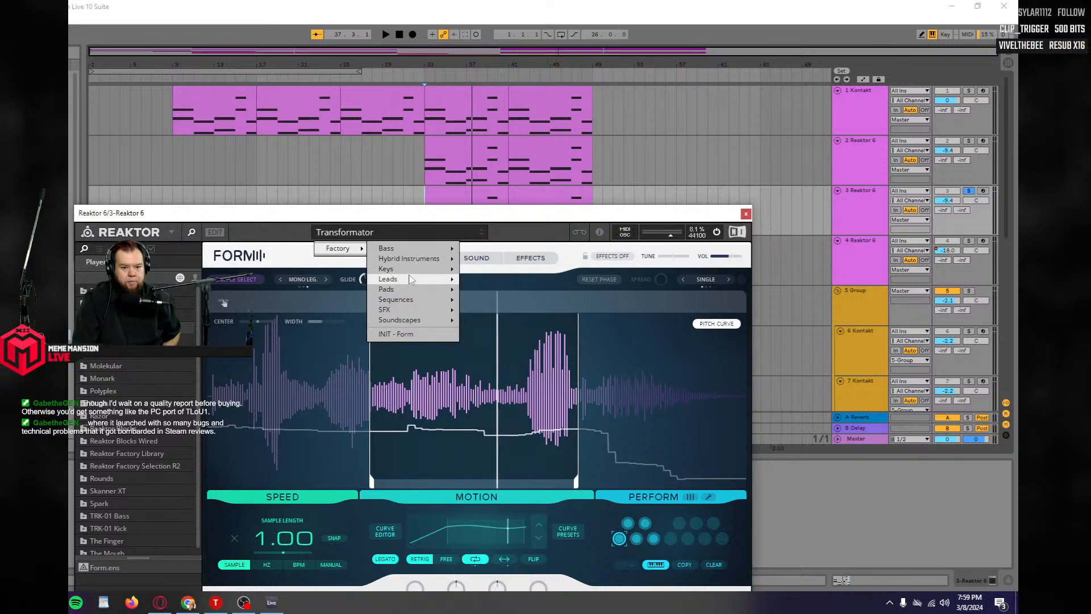
mouse_move(410, 271)
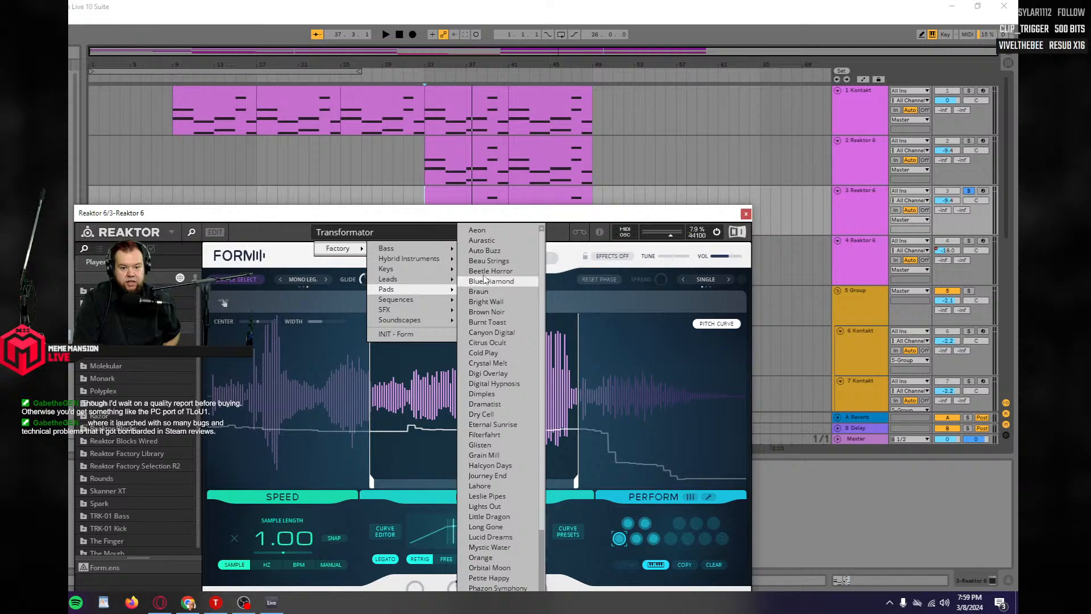
left_click(480, 230)
key("space")
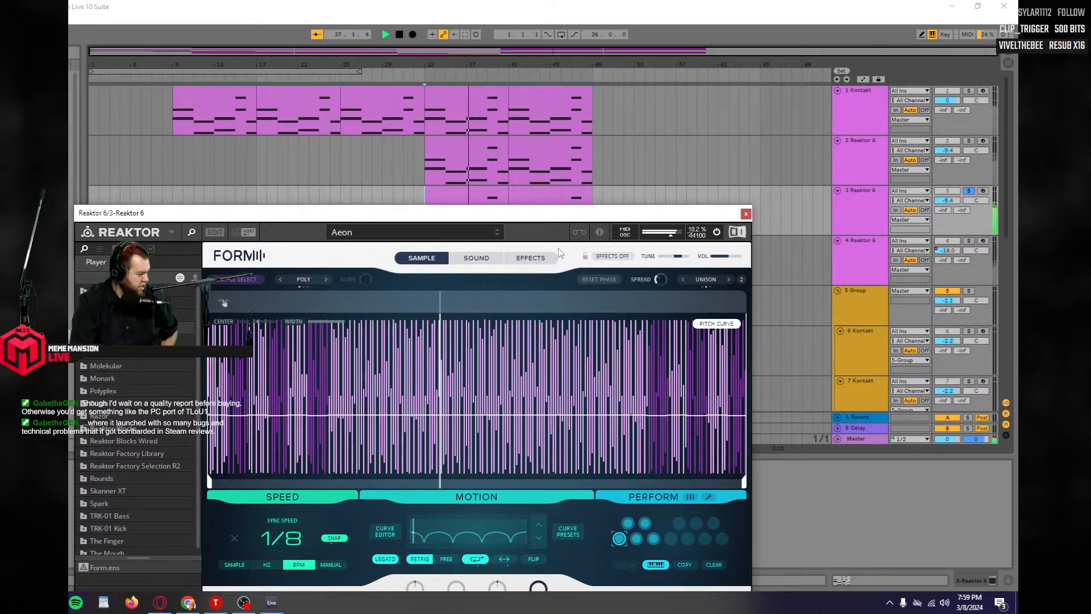
Step through the Form pads Aurastic, Auto Buzz, Beau Strings and Beetle Horror from bar 33, and keep Blue Diamond loaded.
left_click(497, 235)
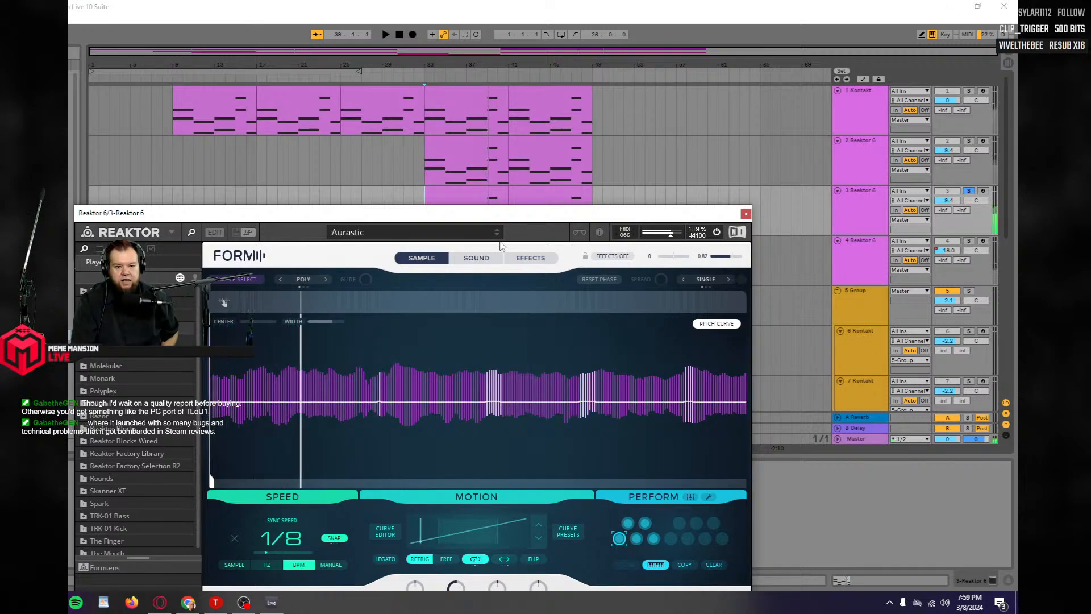
left_click(497, 234)
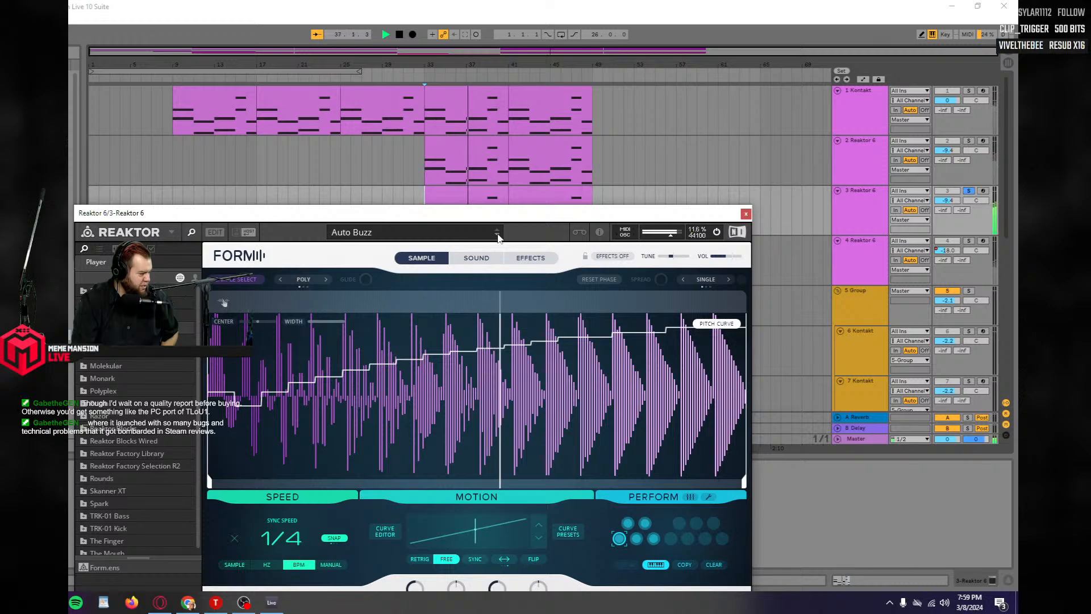
left_click(497, 235)
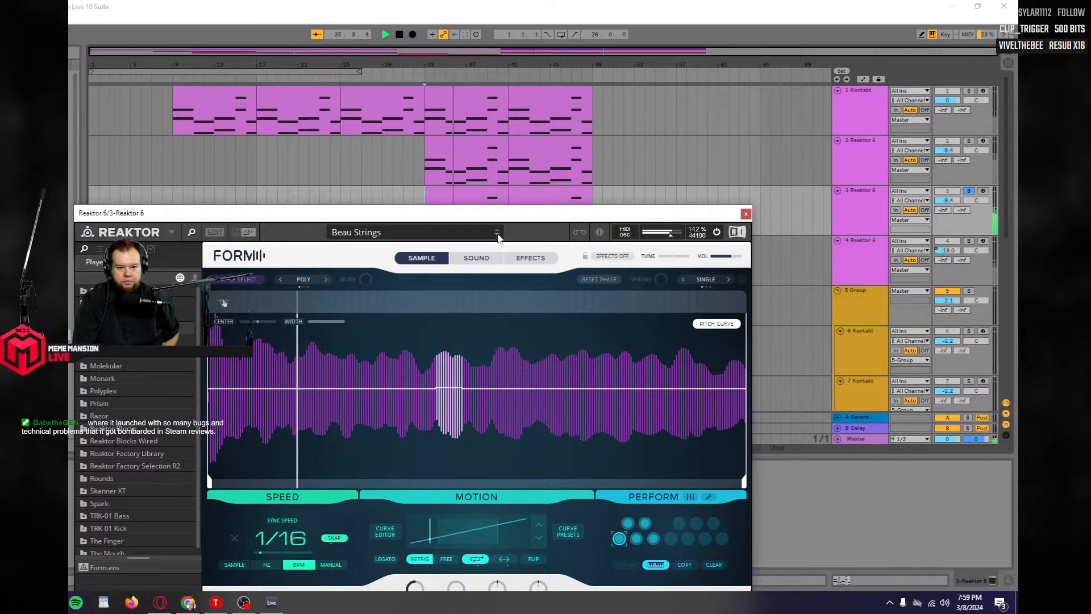
left_click(497, 237)
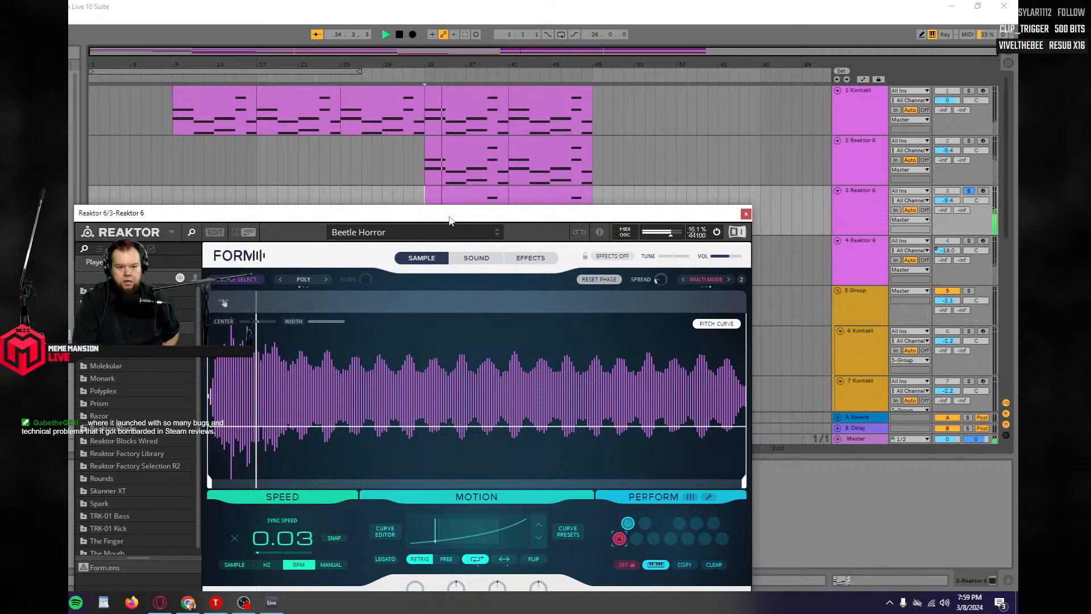
left_click_drag(449, 220, 443, 298)
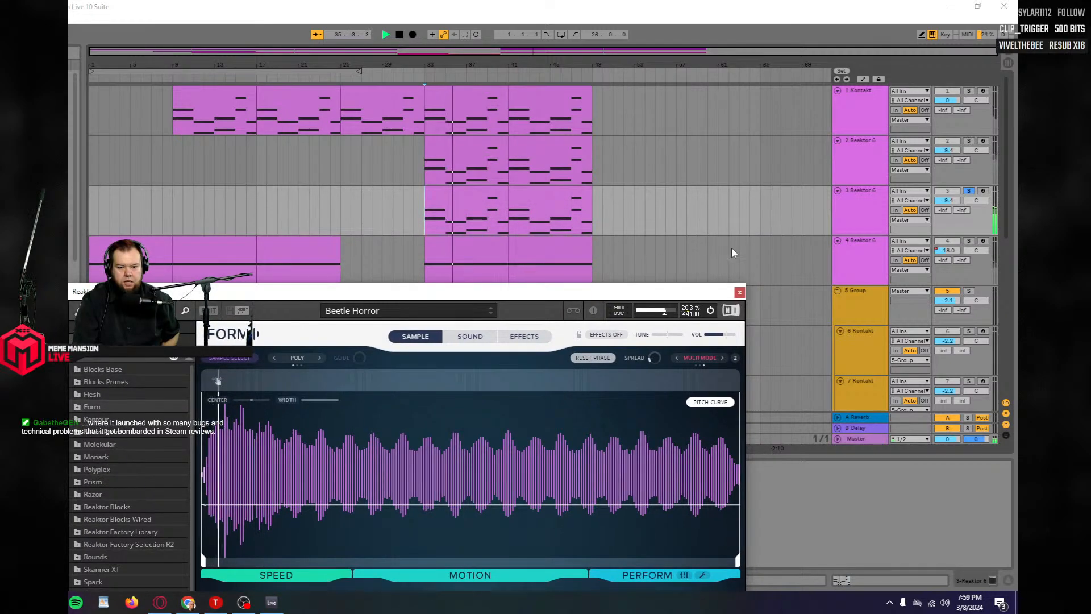
key("space")
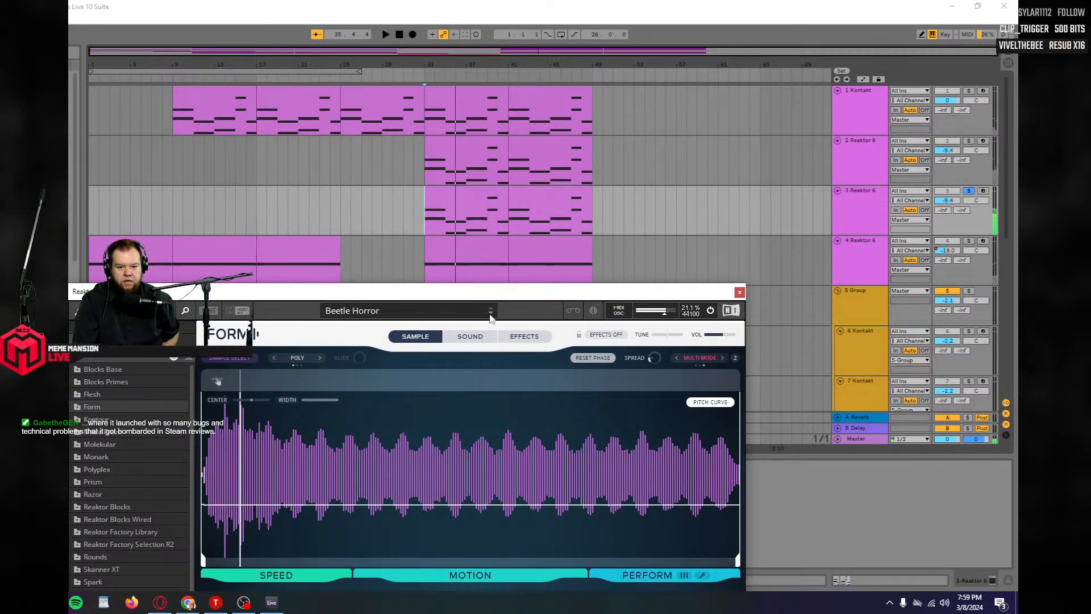
left_click(490, 313)
key("space")
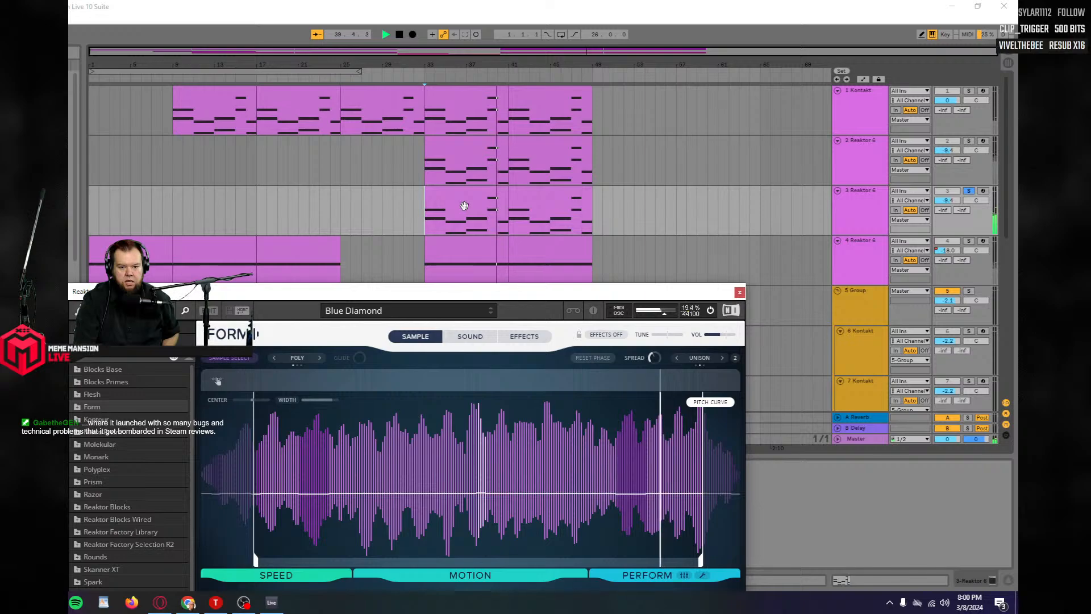
Move the 3 Reaktor 6 clip from bar 33 to bar 49, delete its bar-41 clip, and play from bar 49.
left_click_drag(464, 206, 637, 219)
left_click(539, 206)
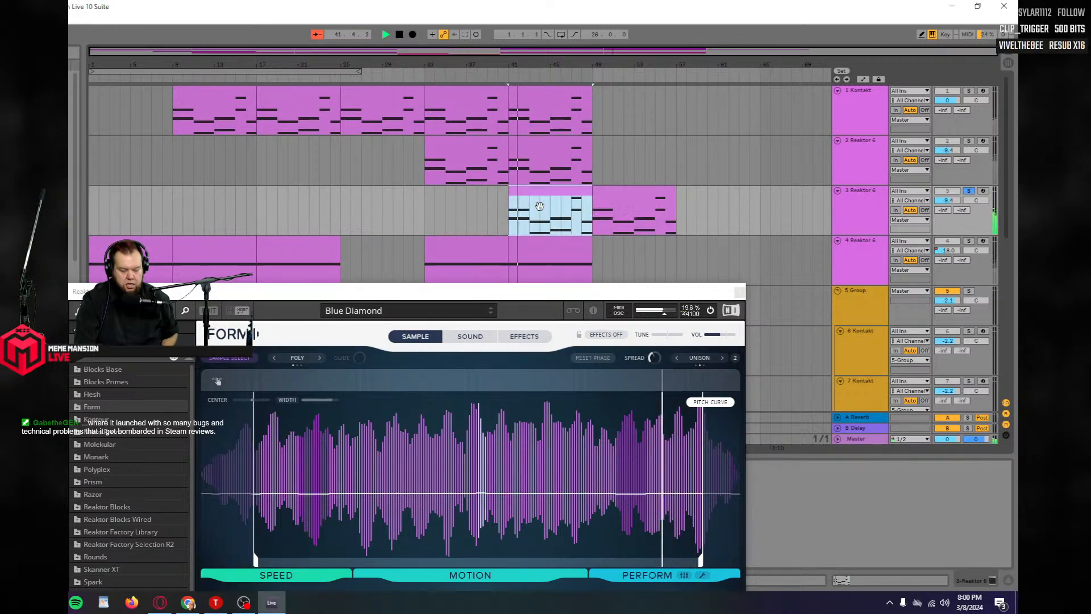
key("Delete")
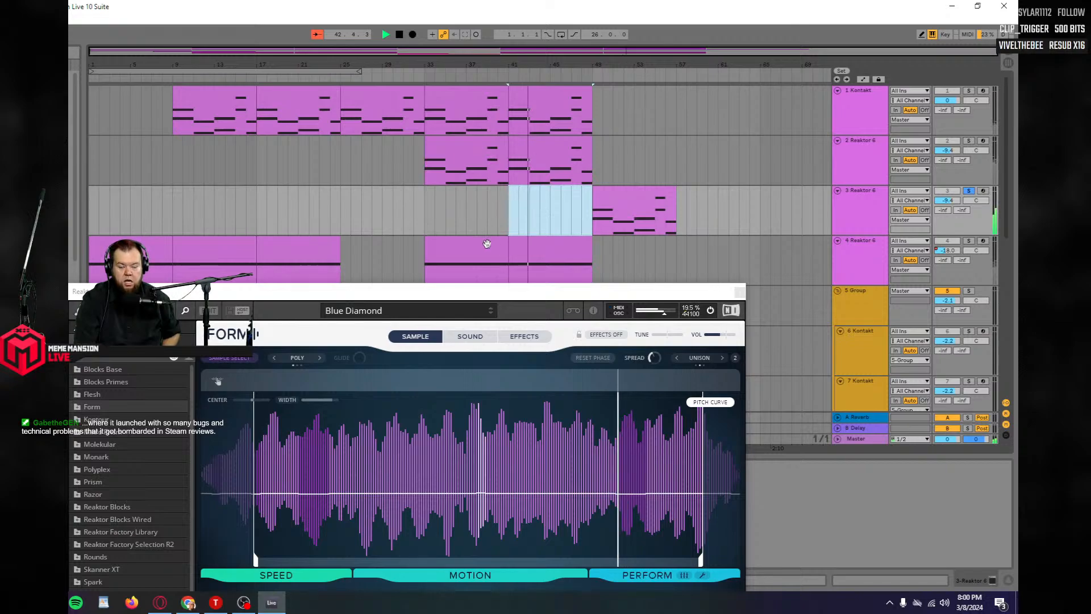
left_click(589, 208)
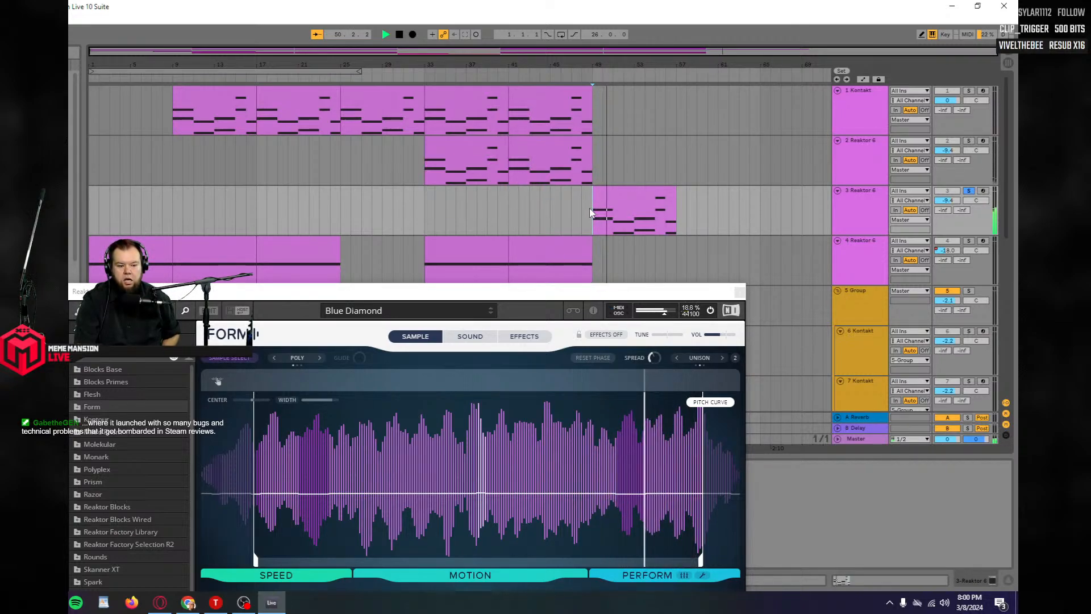
key("space")
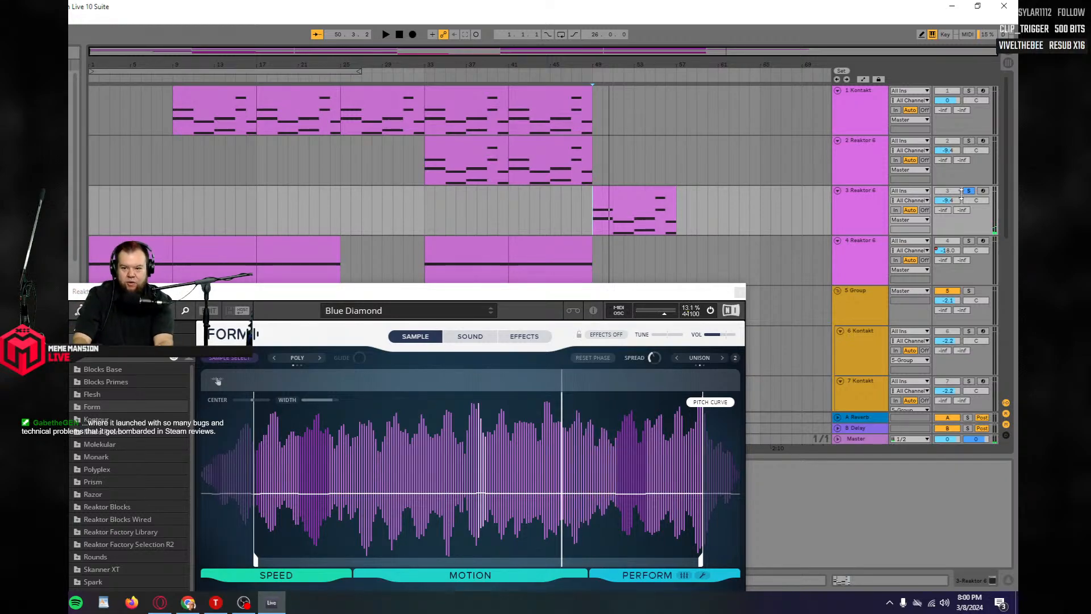
Close the Reaktor window and play the arrangement from bar 33 with 3 Reaktor 6 no longer soloed.
left_click(739, 291)
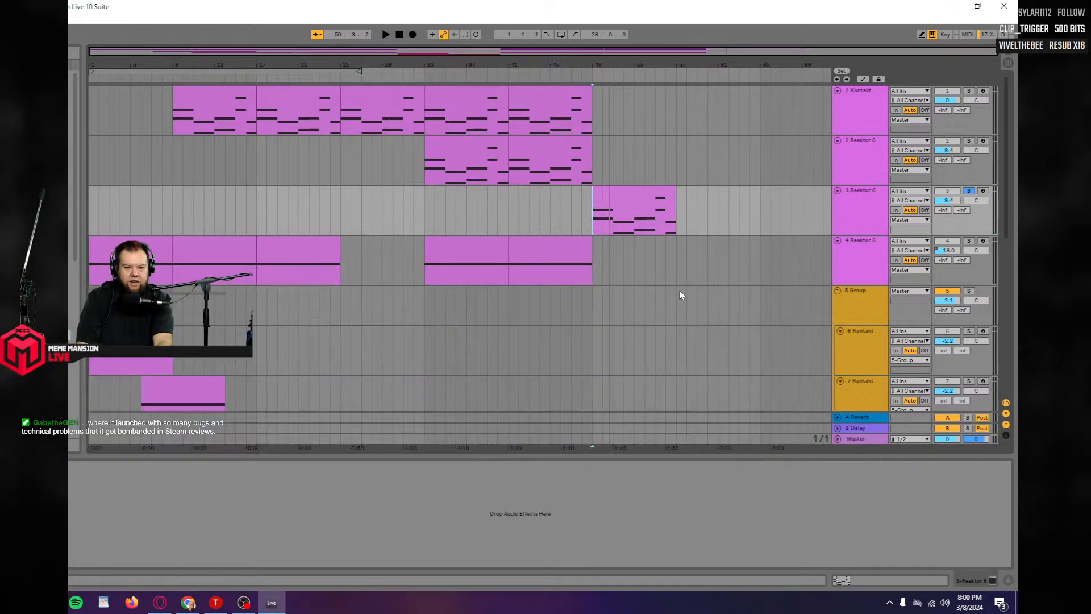
left_click(427, 218)
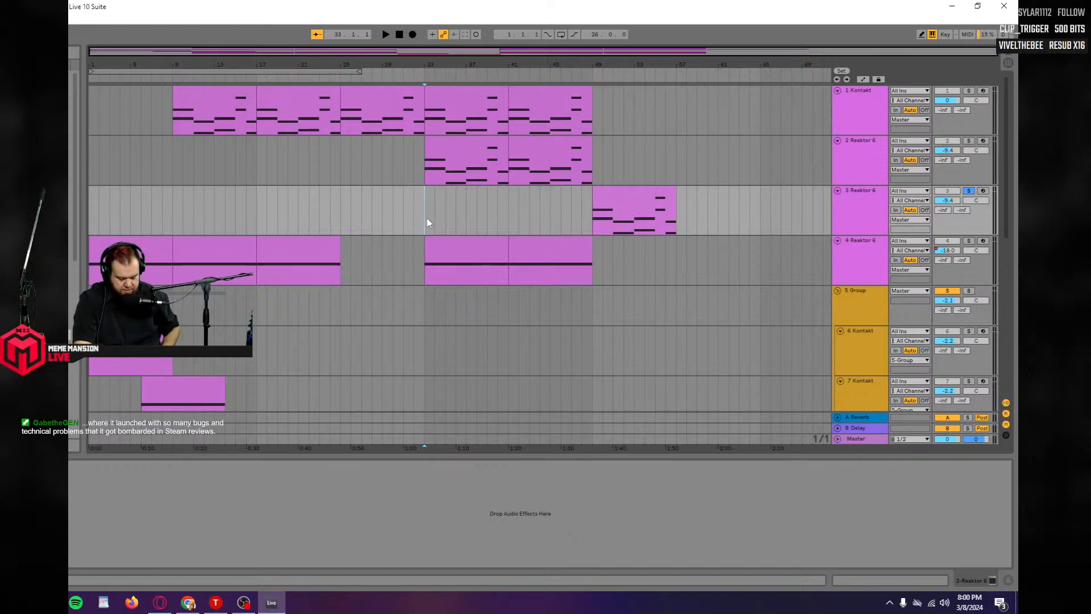
key("space")
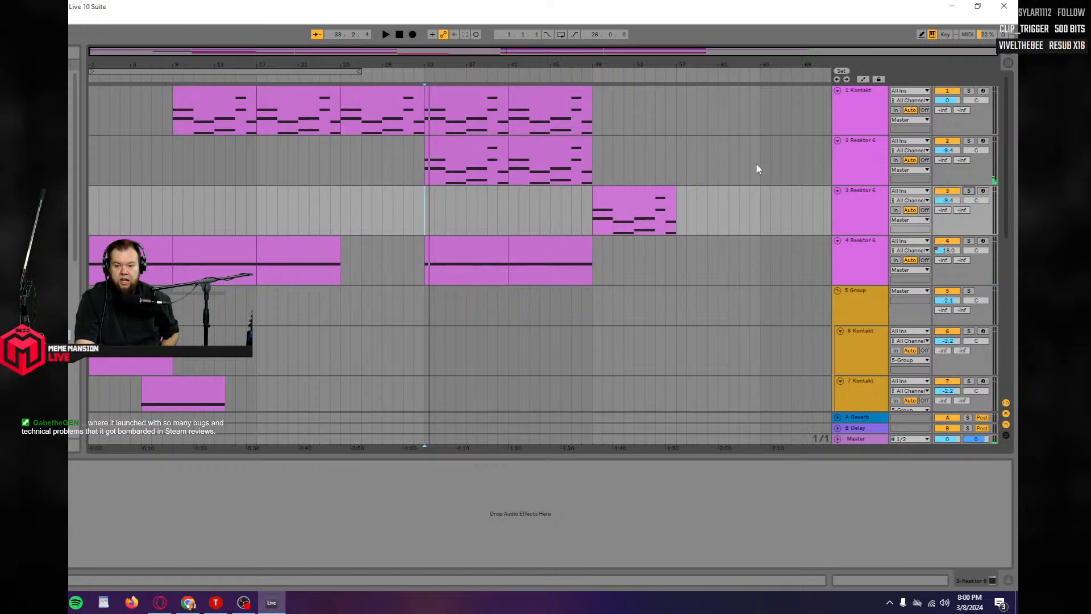
Insert a MIDI track below 2 Reaktor 6 and create an empty MIDI clip on it from bar 33 to bar 49.
right_click(852, 172)
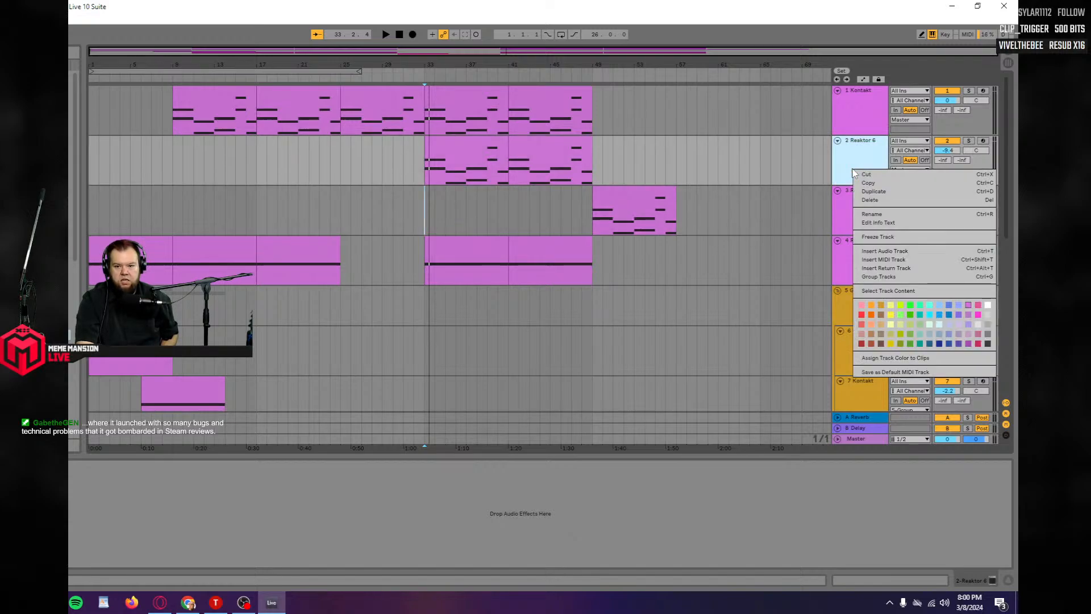
left_click(883, 259)
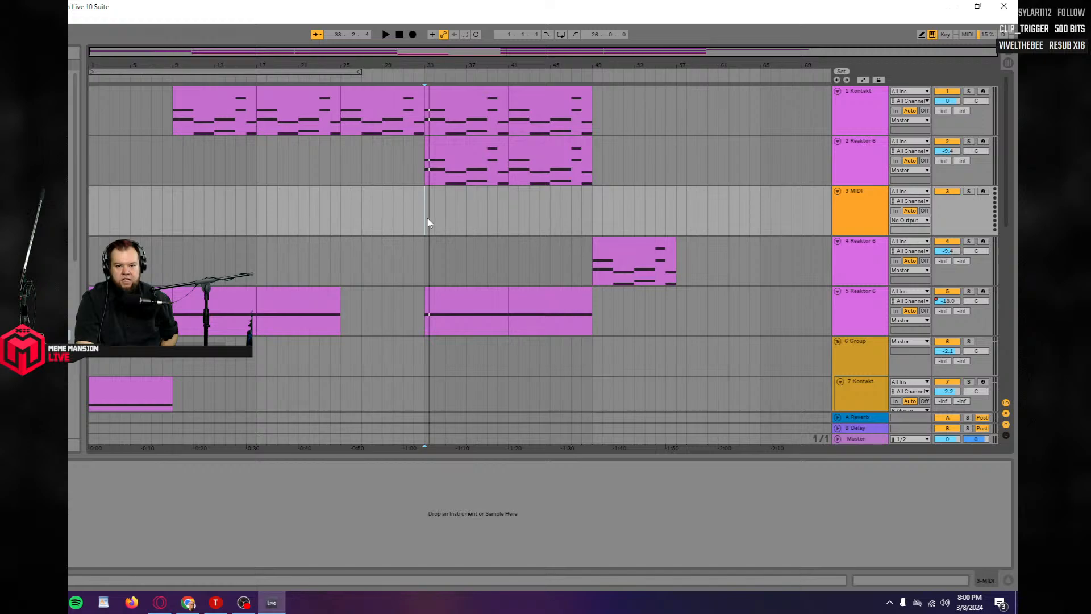
left_click_drag(428, 219, 594, 217)
right_click(443, 219)
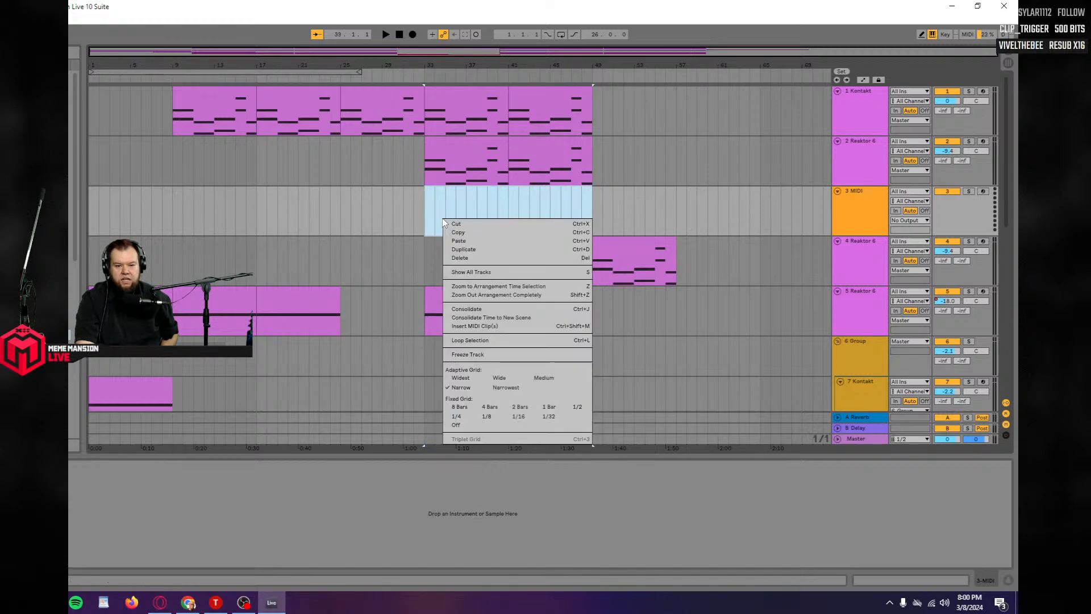
left_click(475, 326)
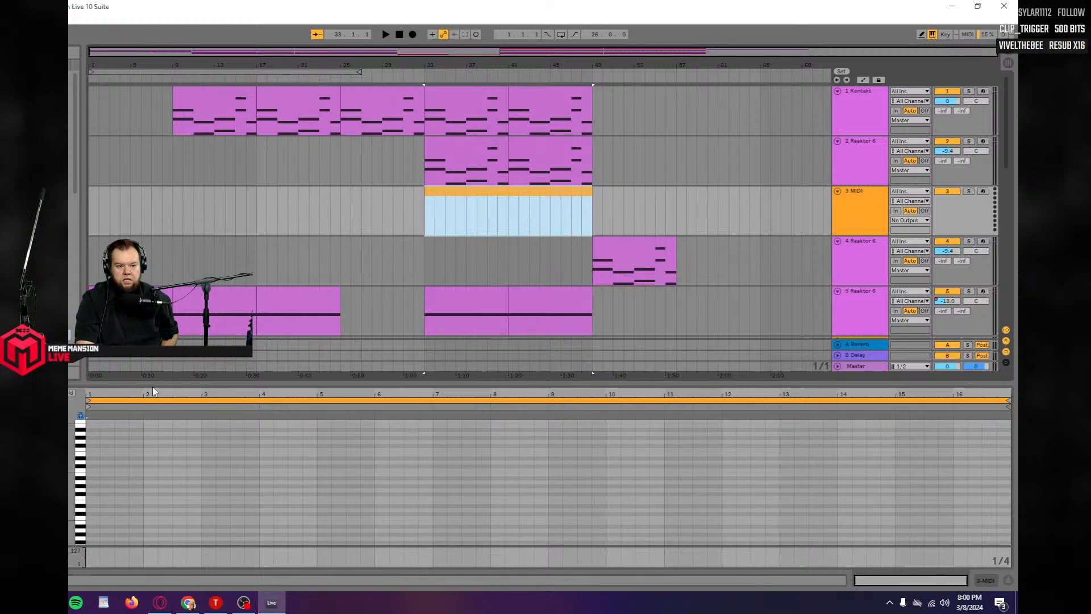
Load Magical8bitPlug2 on the new MIDI track and open its bar-33 clip in an enlarged note editor.
left_click(69, 118)
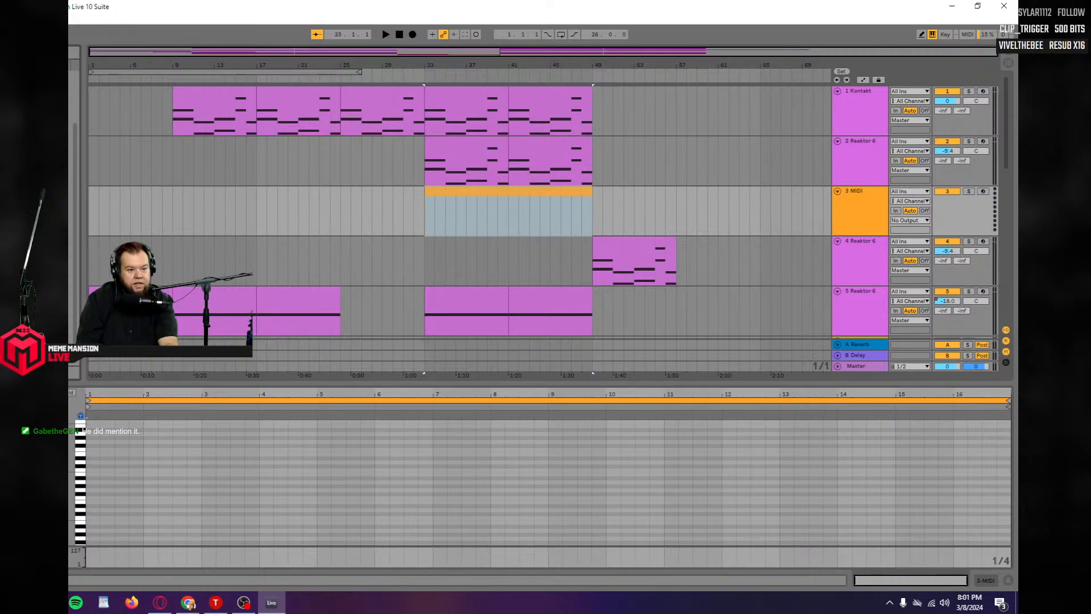
left_click_drag(838, 193, 854, 211)
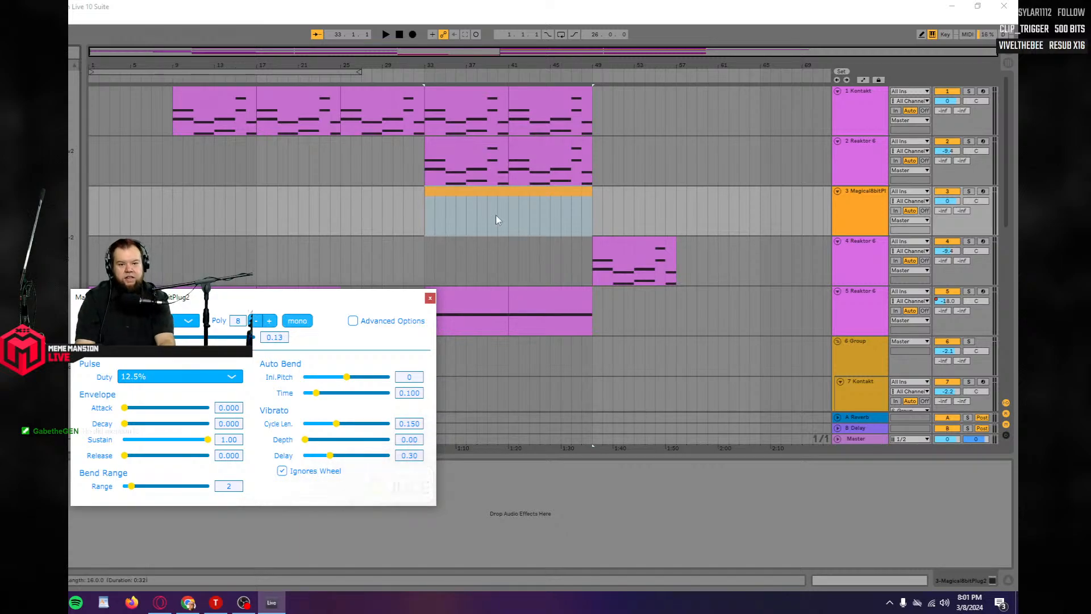
left_click(487, 198)
double_click(487, 199)
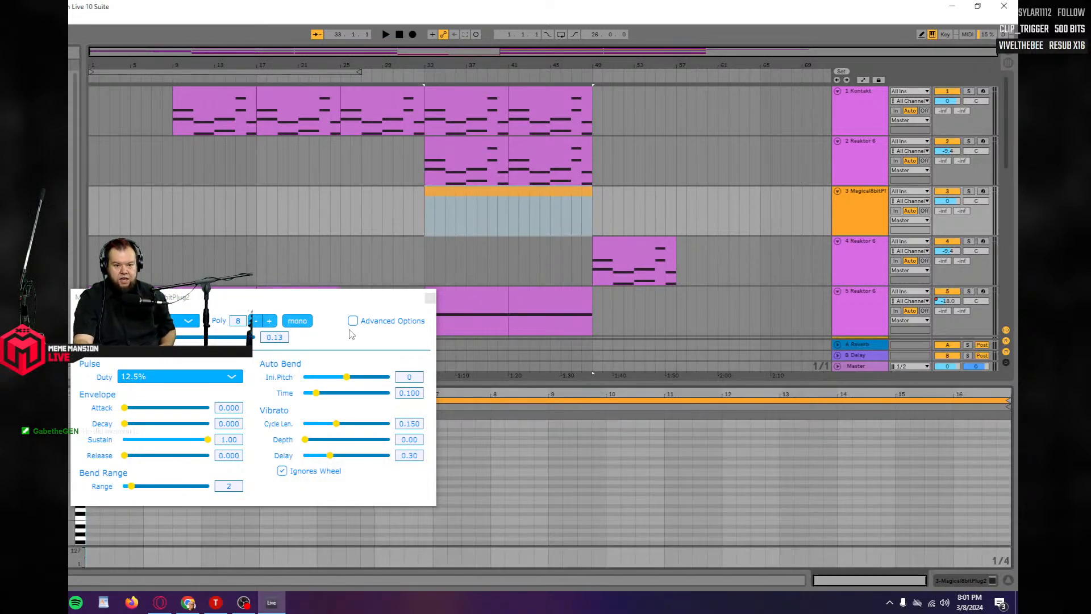
left_click_drag(335, 307, 393, 501)
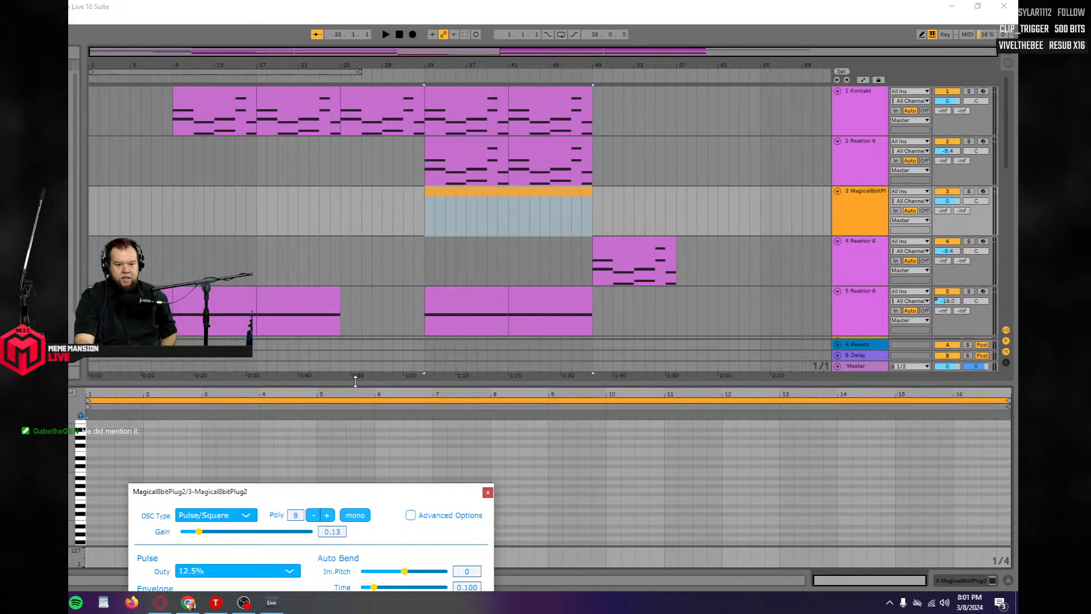
left_click_drag(355, 381, 394, 226)
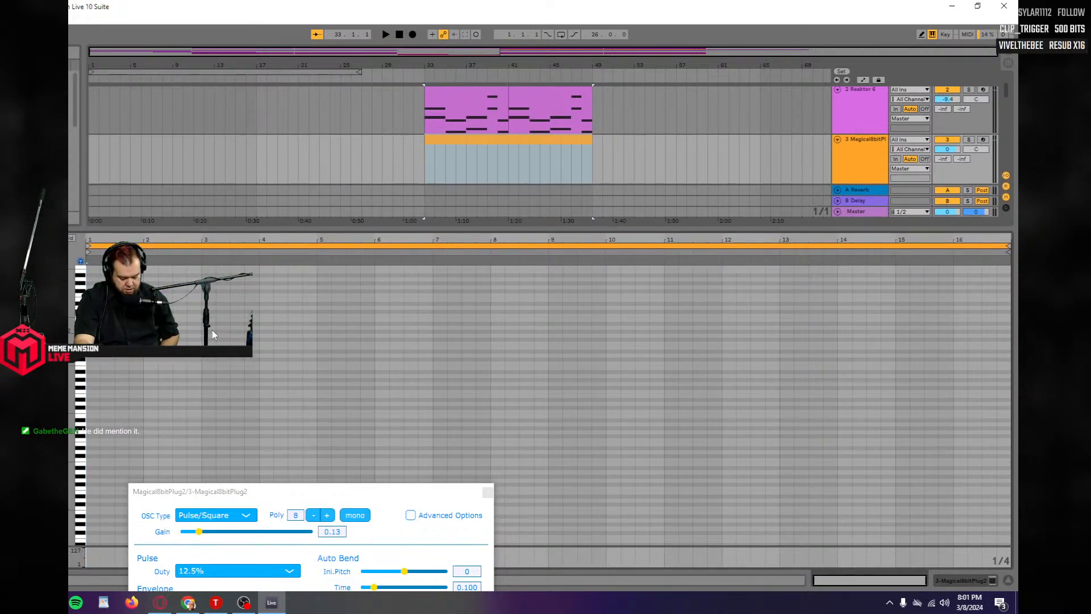
Draw A#2 notes across about the first one and three-quarter bars of the Magical8bitPlug2 clip, play them, and bring the whole plug-in window into view.
key("b")
left_click(92, 322)
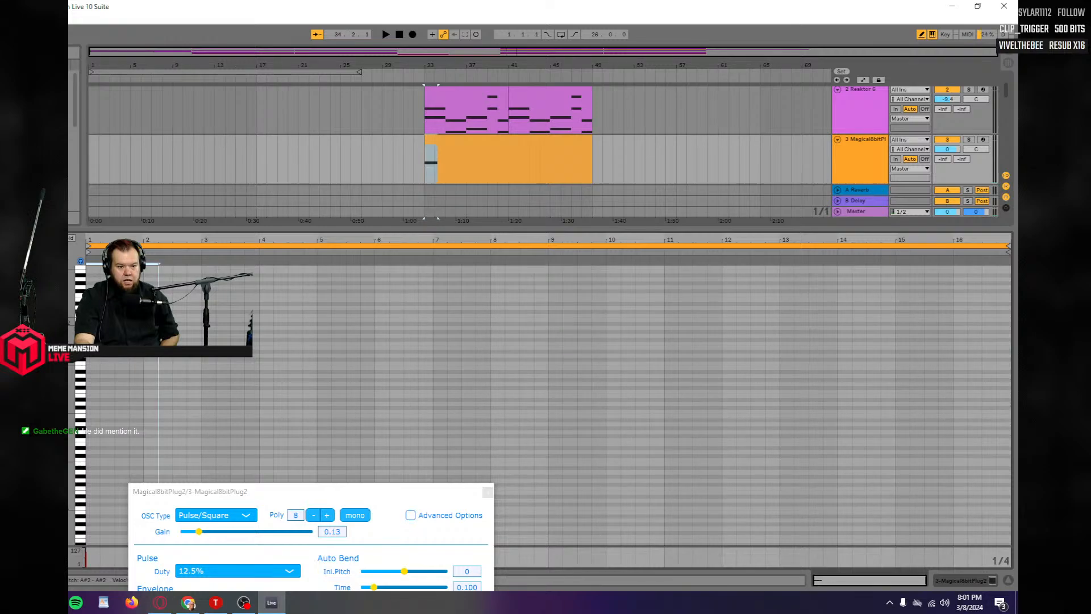
left_click_drag(159, 324, 186, 331)
key("space")
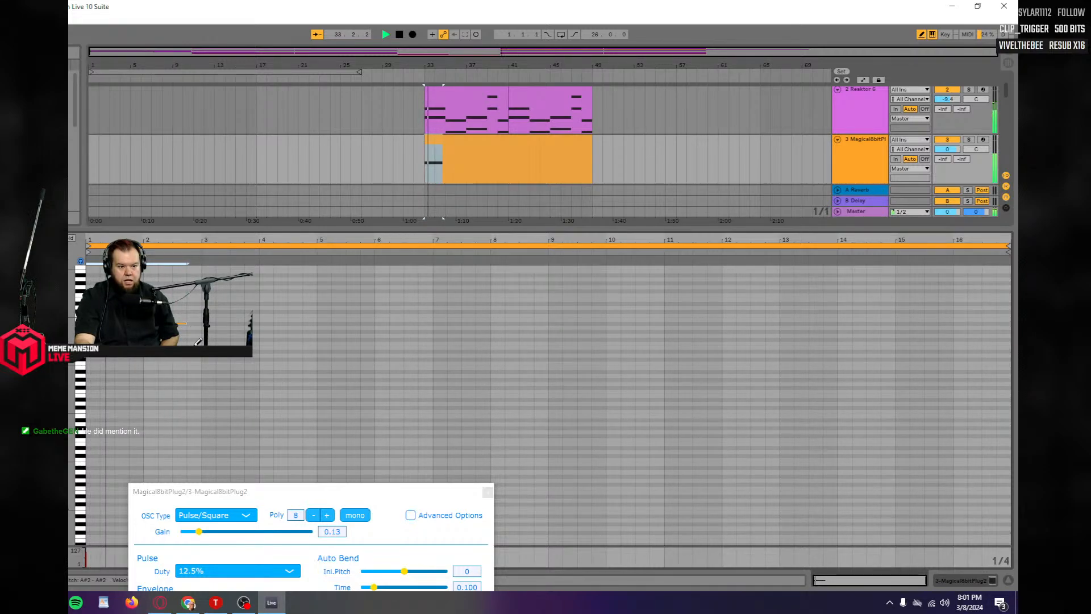
key("space")
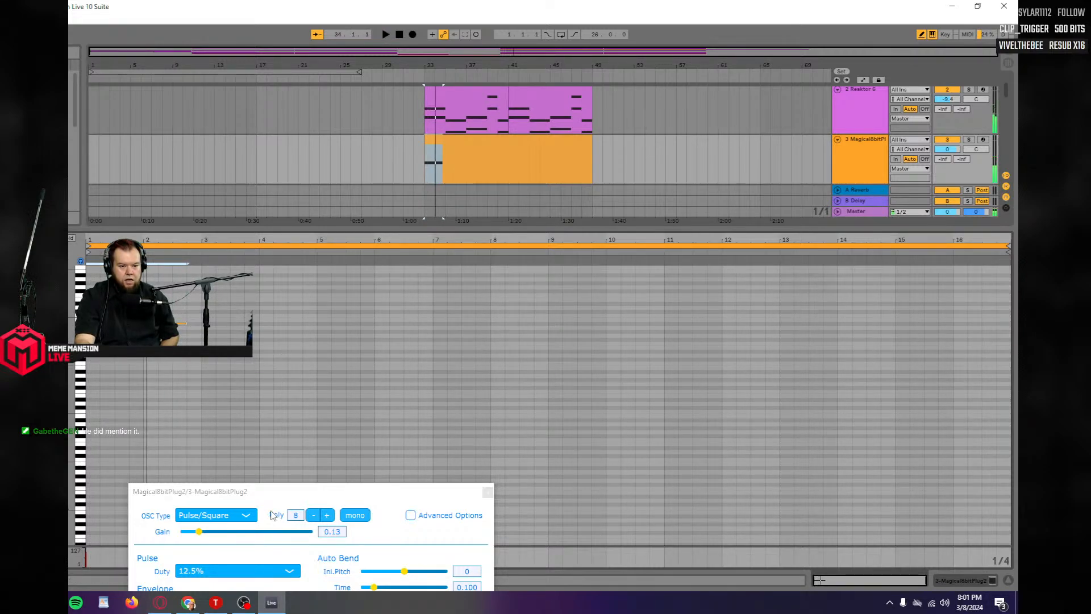
left_click_drag(300, 492, 335, 379)
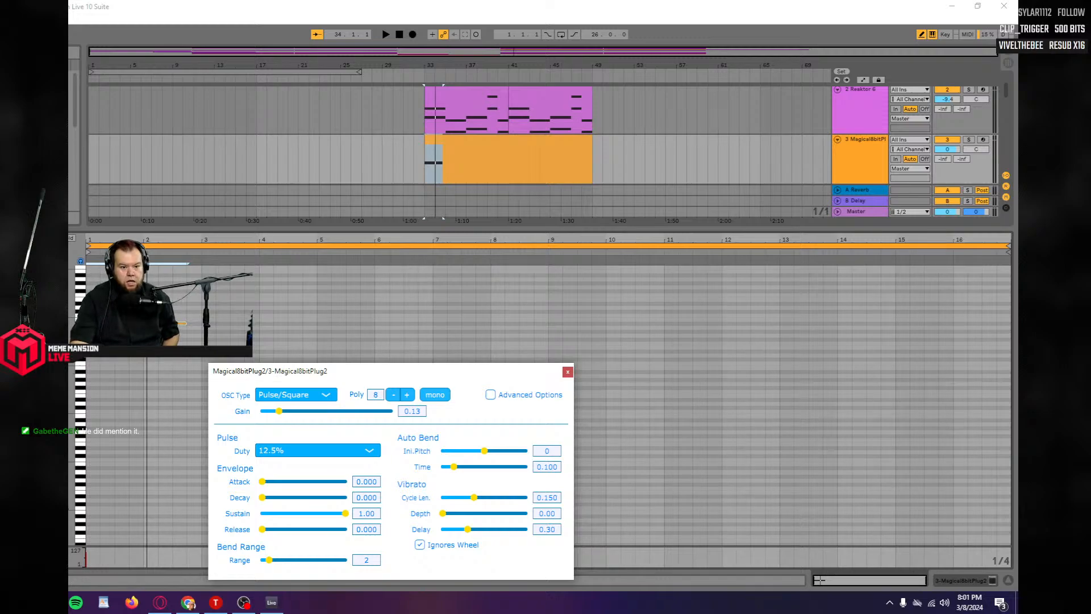
Audition the pulse oscillator at 50% duty, settle on 25%, and close the plug-in window.
left_click(315, 450)
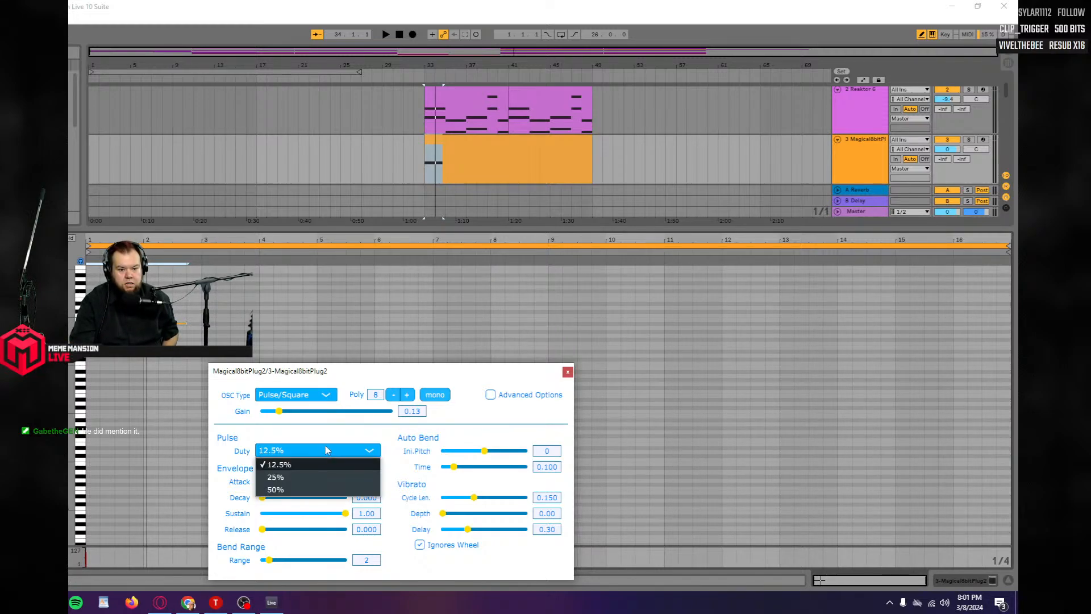
left_click(304, 491)
key("space")
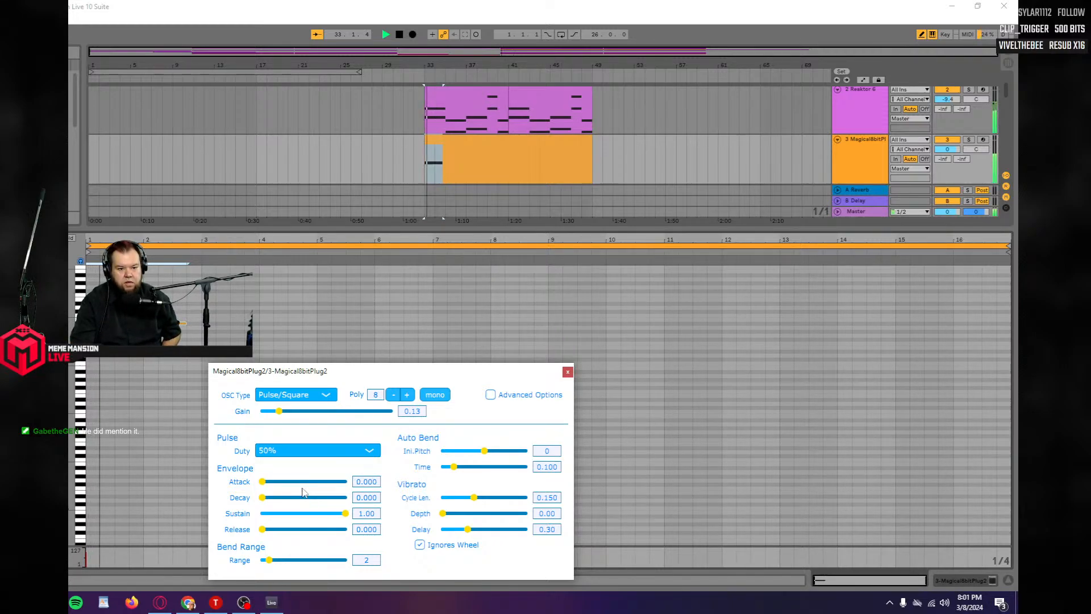
left_click(299, 450)
left_click(292, 476)
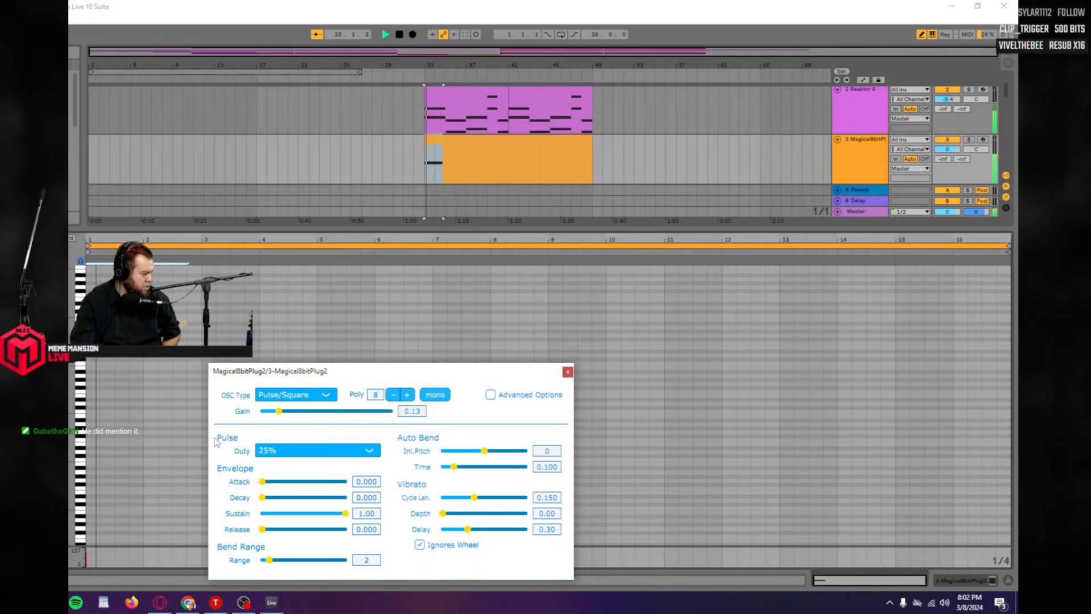
key("space")
left_click(567, 373)
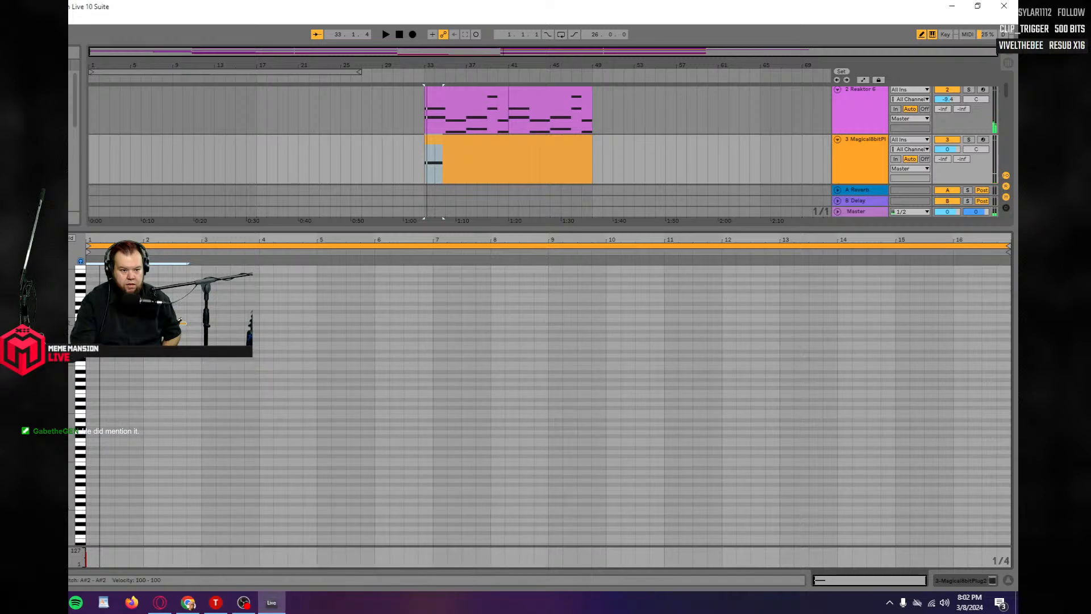
Shorten the clip's first note to half a bar, raise it to C#3, and play it back.
scroll(233, 421, "down", 3)
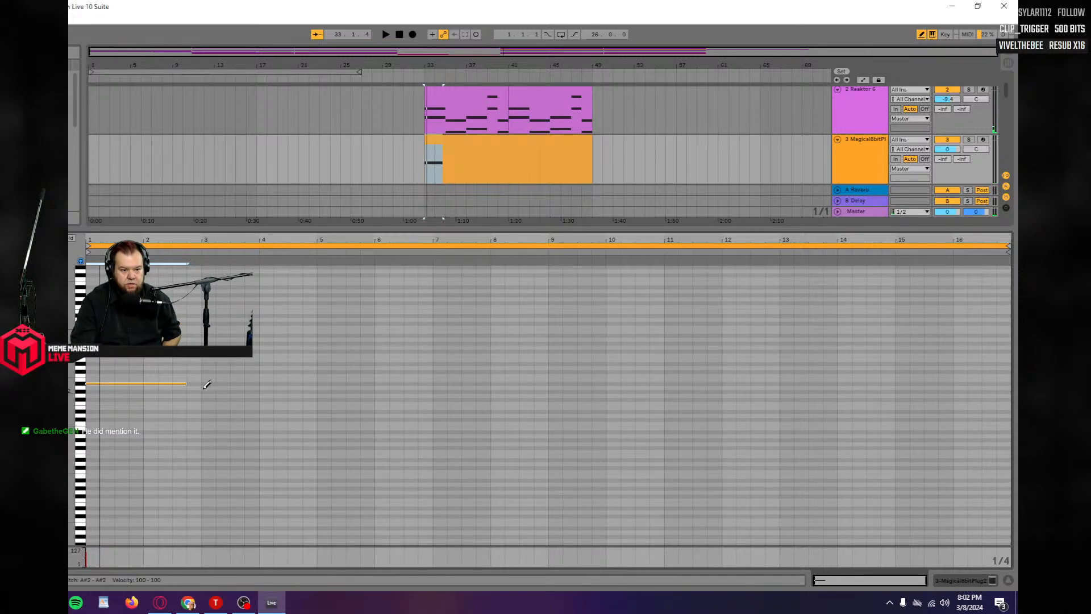
left_click_drag(186, 383, 102, 375)
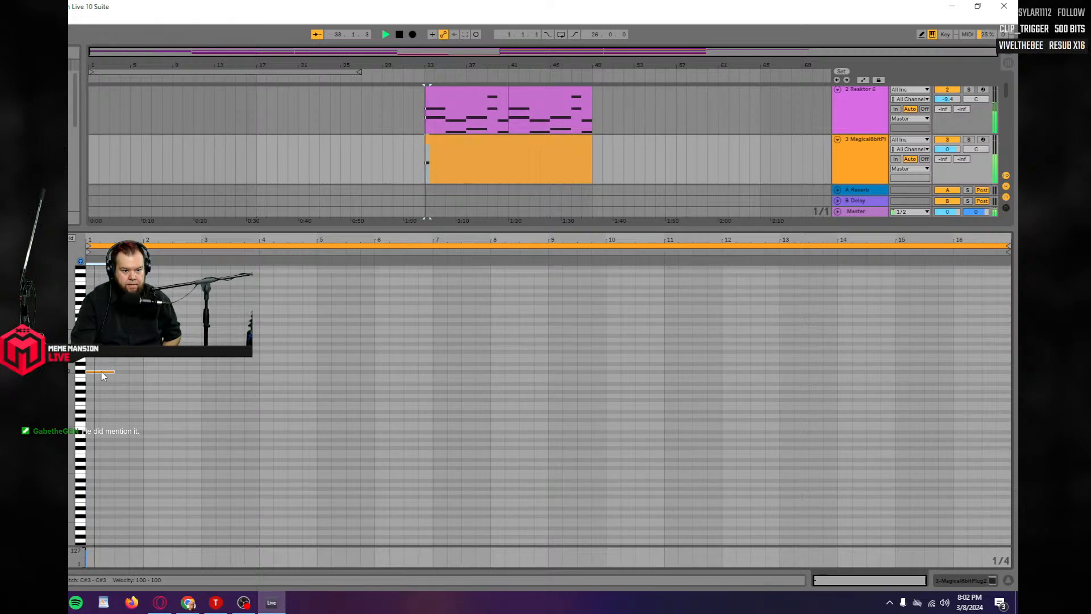
key("space")
key("space")
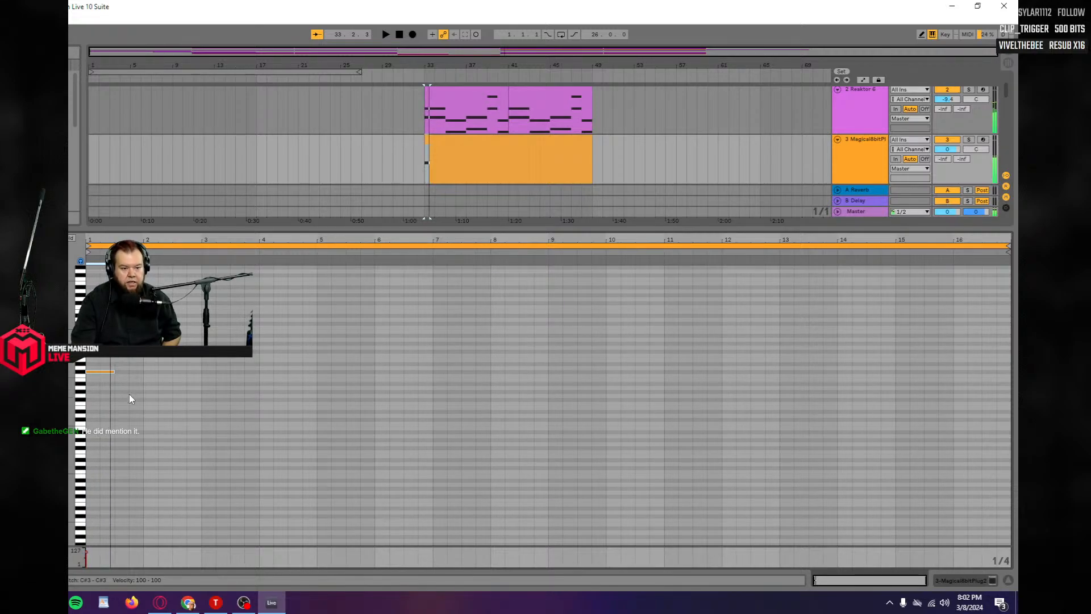
Draw a quarter-note G#2 at 1.3, directly after the C#3 note, and play the phrase back.
key("b")
left_click(119, 391)
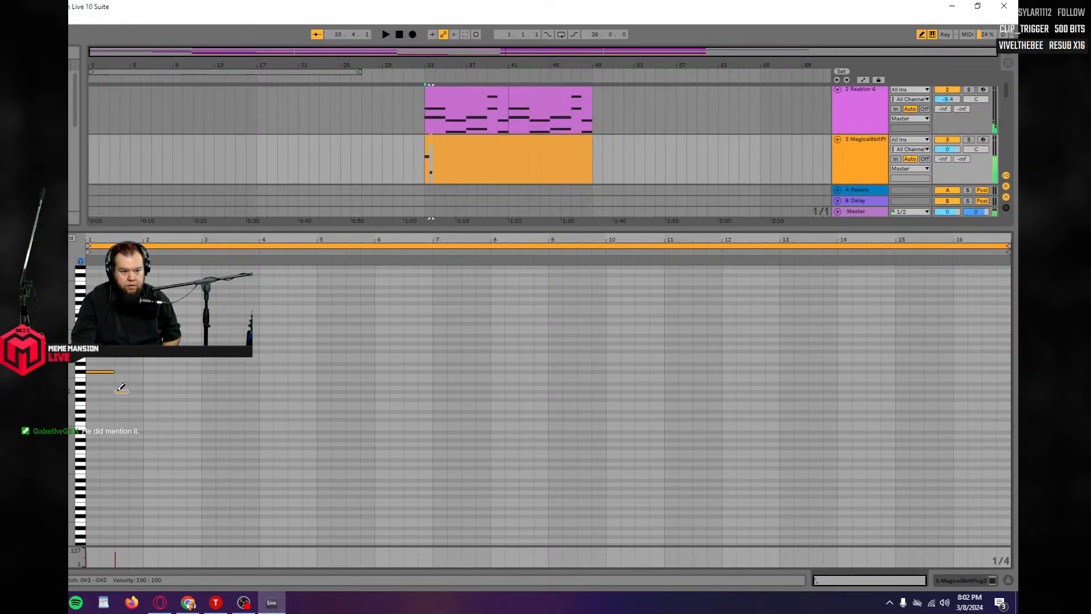
key("space")
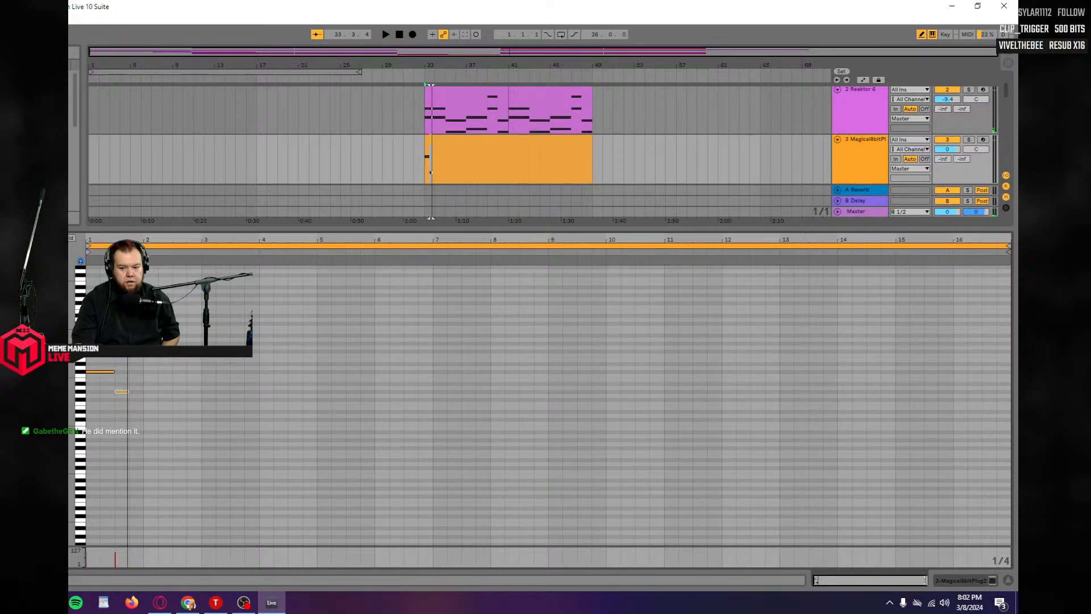
Add an eighth-note G#2 at 1.4 followed by an eighth-note A#2, and play the phrase back.
left_click_drag(925, 580, 863, 584)
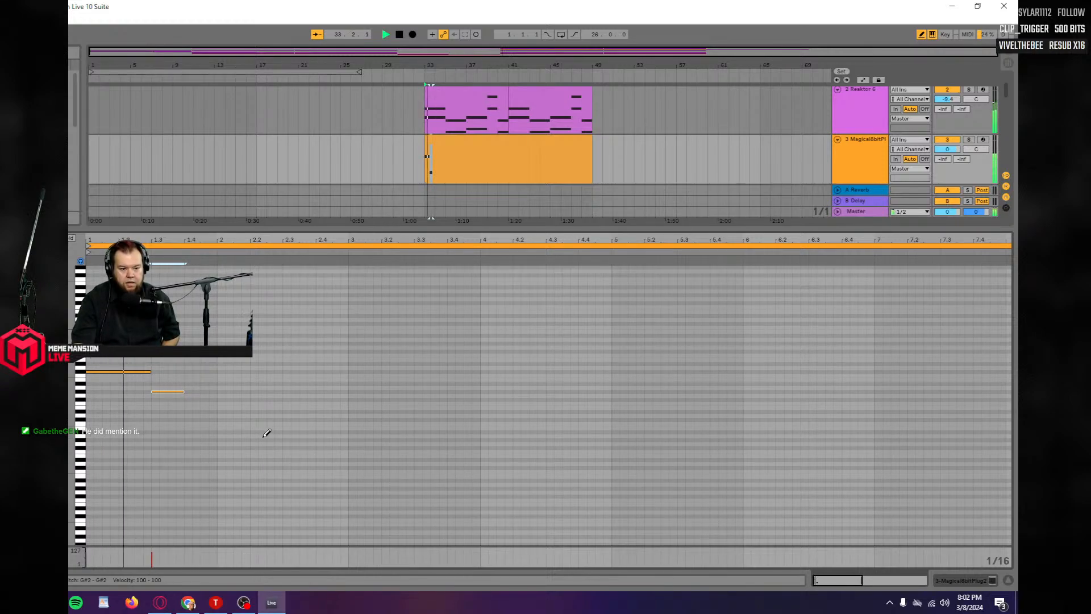
left_click(189, 390)
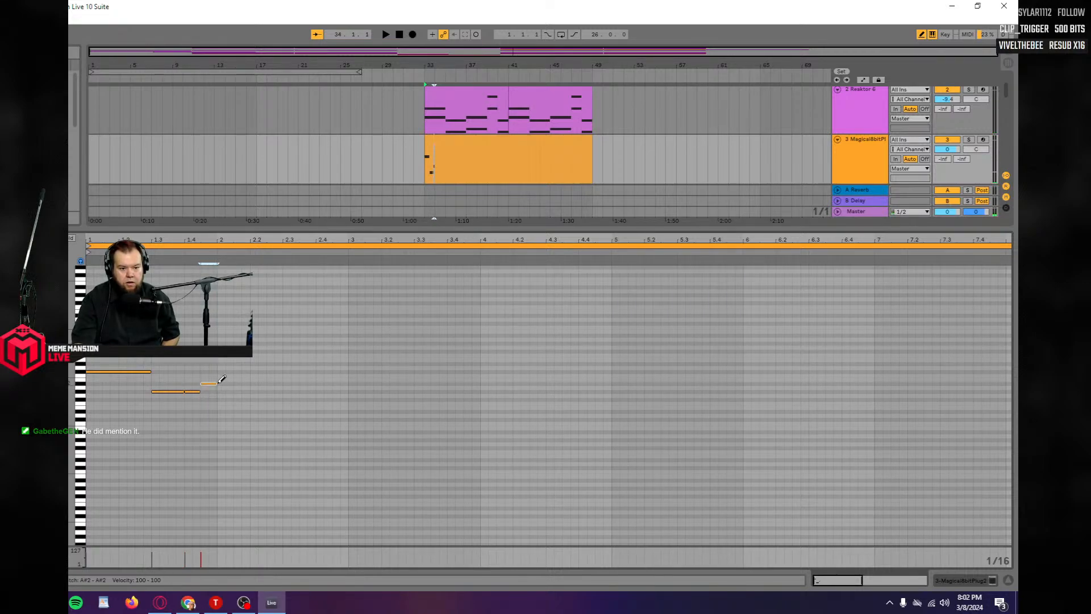
key("space")
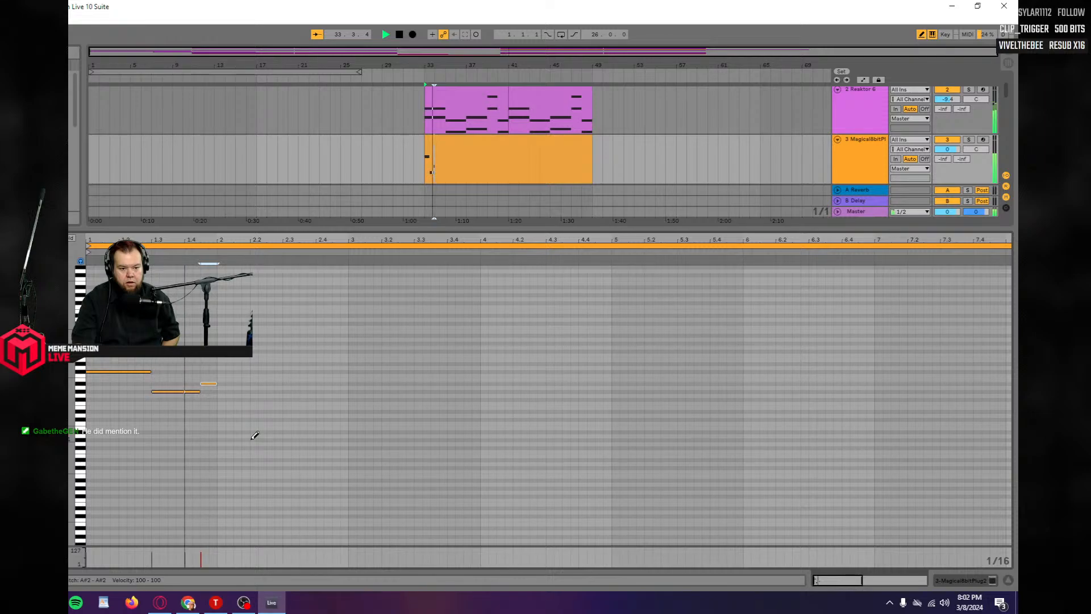
key("space")
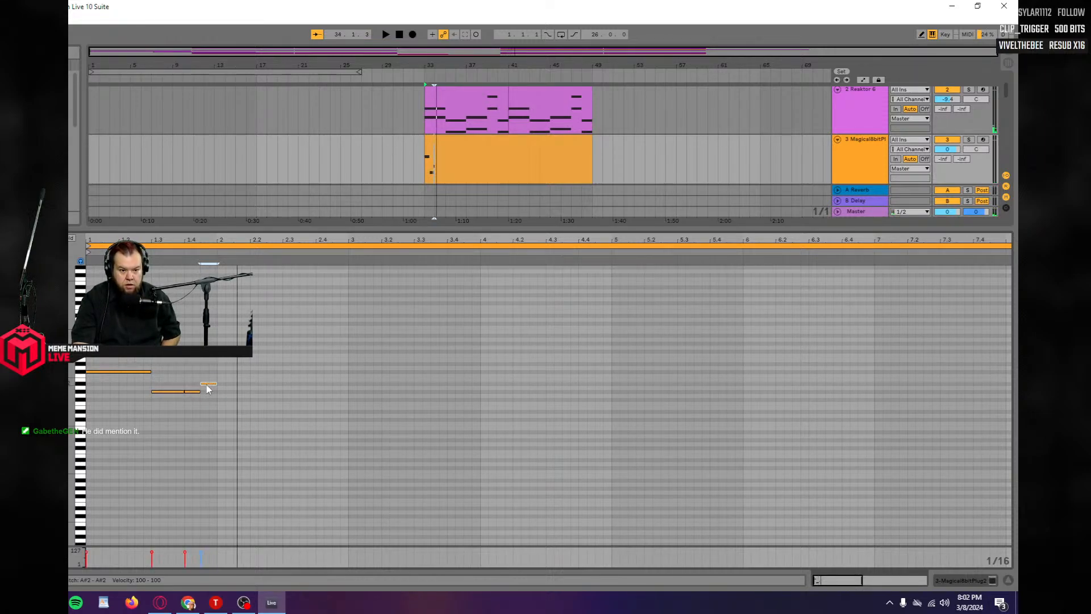
Try the A#2 note at the start of bar 2 and play the phrase back to check its timing.
left_click_drag(207, 385, 218, 384)
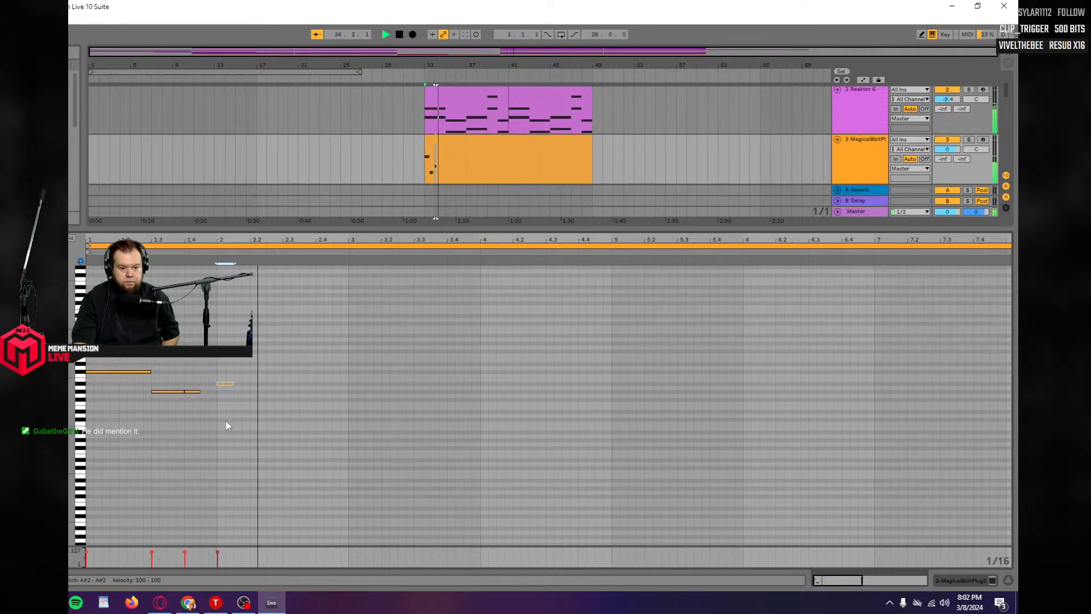
key("space")
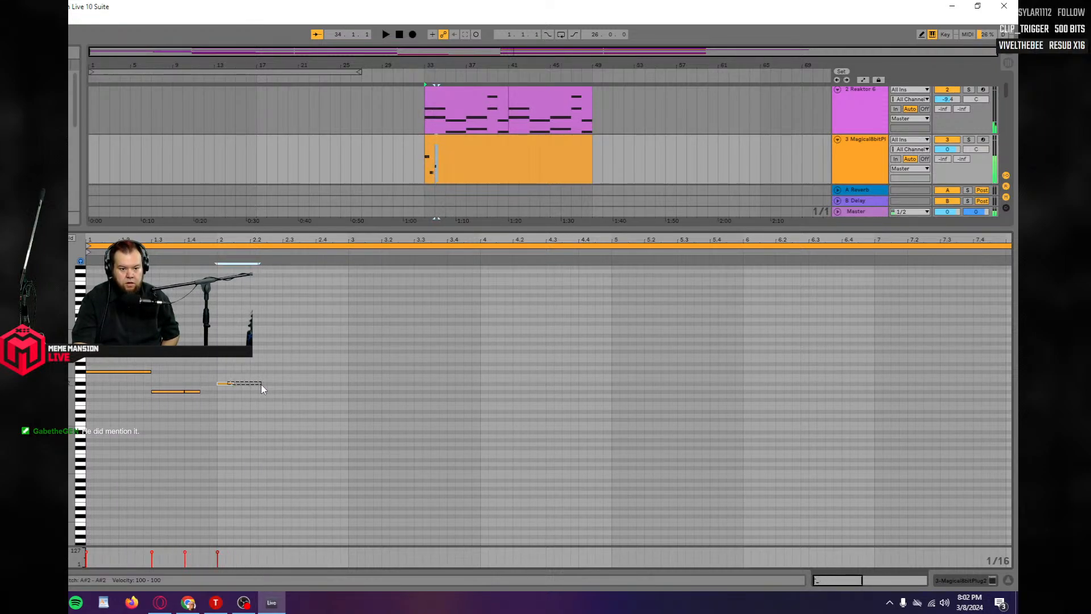
key("space")
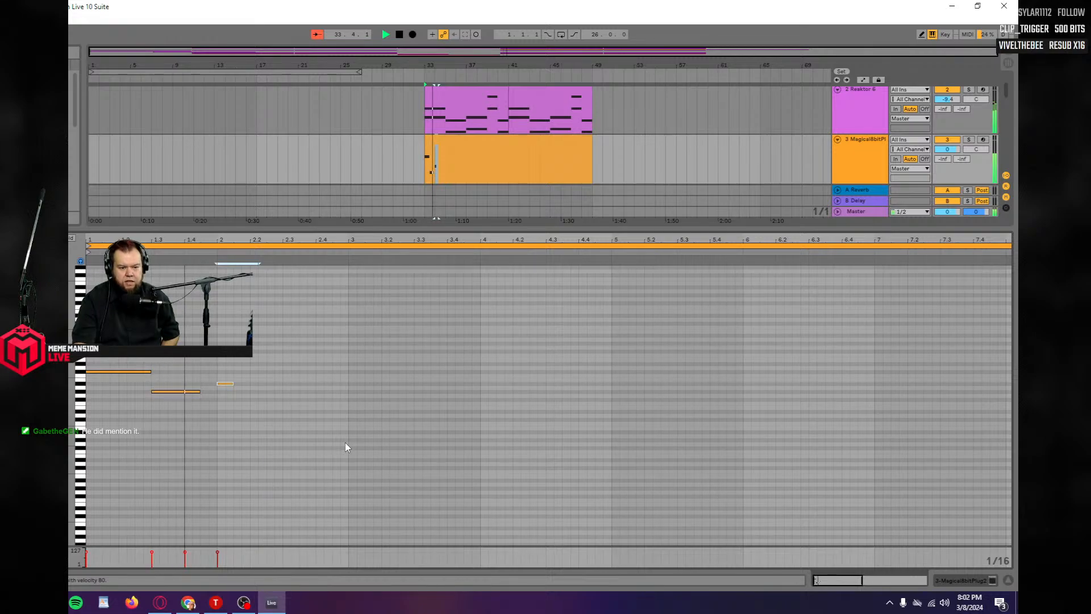
key("space")
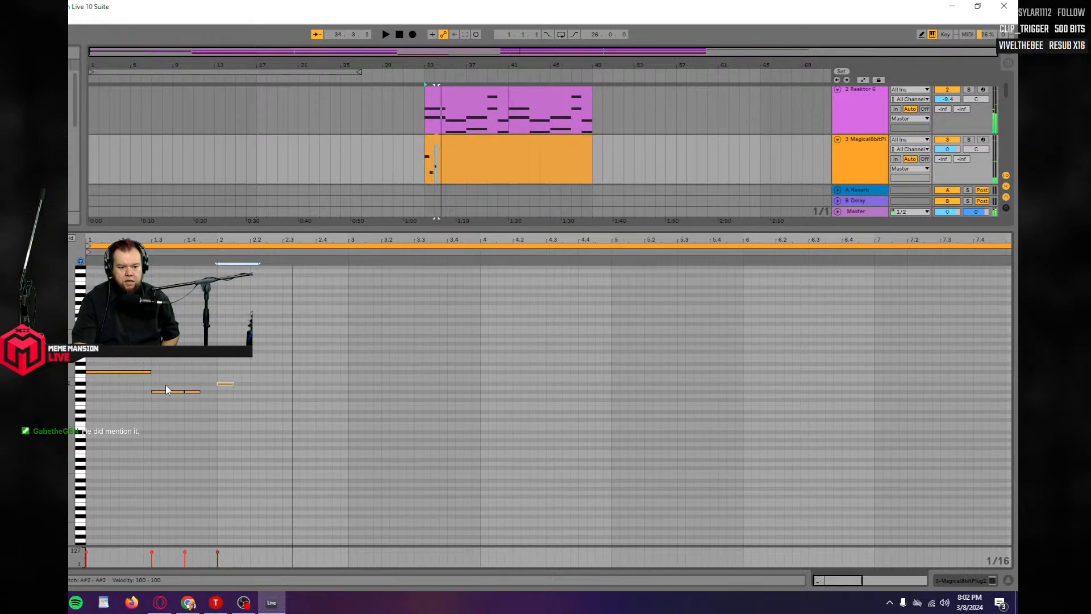
Move the second G#2 note to the start of bar 2 and the A#2 note to about 2.2.4, and audition the timing.
left_click_drag(191, 395, 287, 387)
key("space")
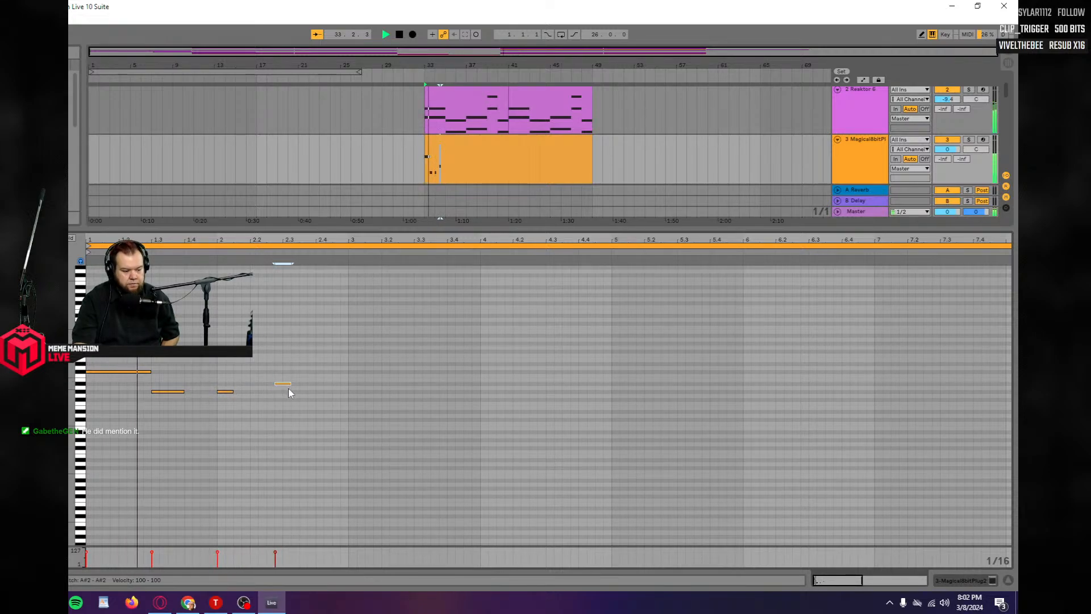
key("space")
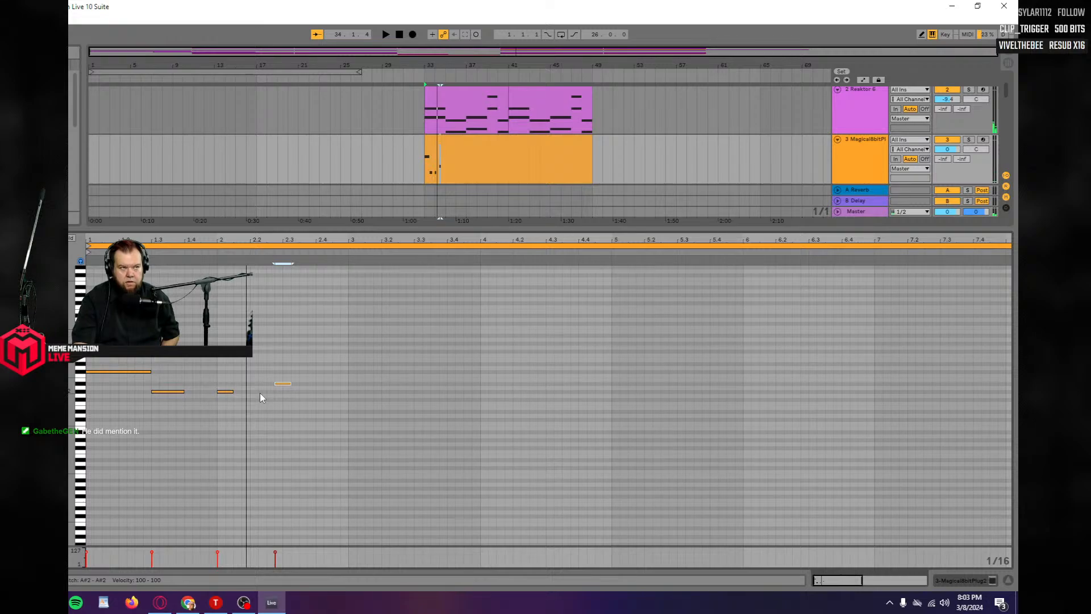
Move the A#2 note earlier so it directly follows the short G#2 in bar 2, and play the phrase back.
left_click(278, 384)
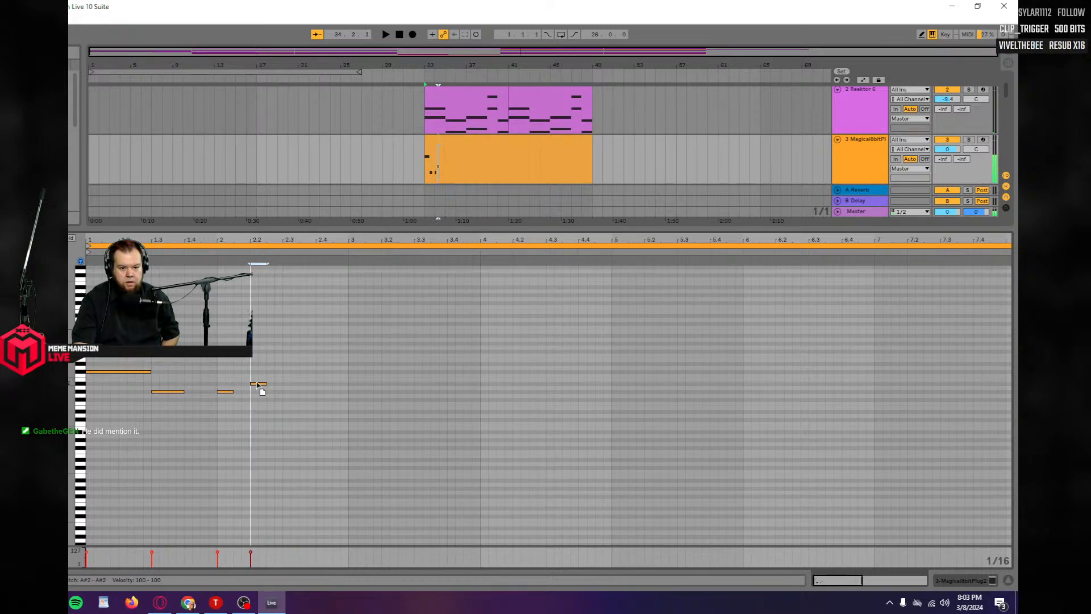
left_click_drag(257, 385, 243, 386)
key("space")
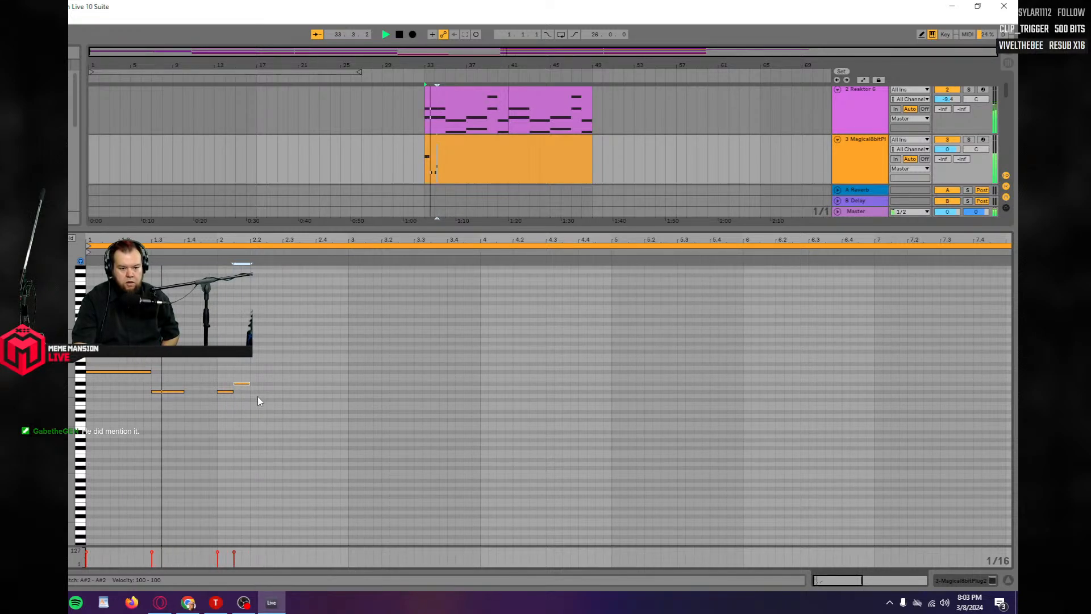
Lengthen the G#2 note at 1.3 so it ends an eighth note before bar 2, checking the result by playback.
left_click_drag(184, 392, 202, 392)
key("space")
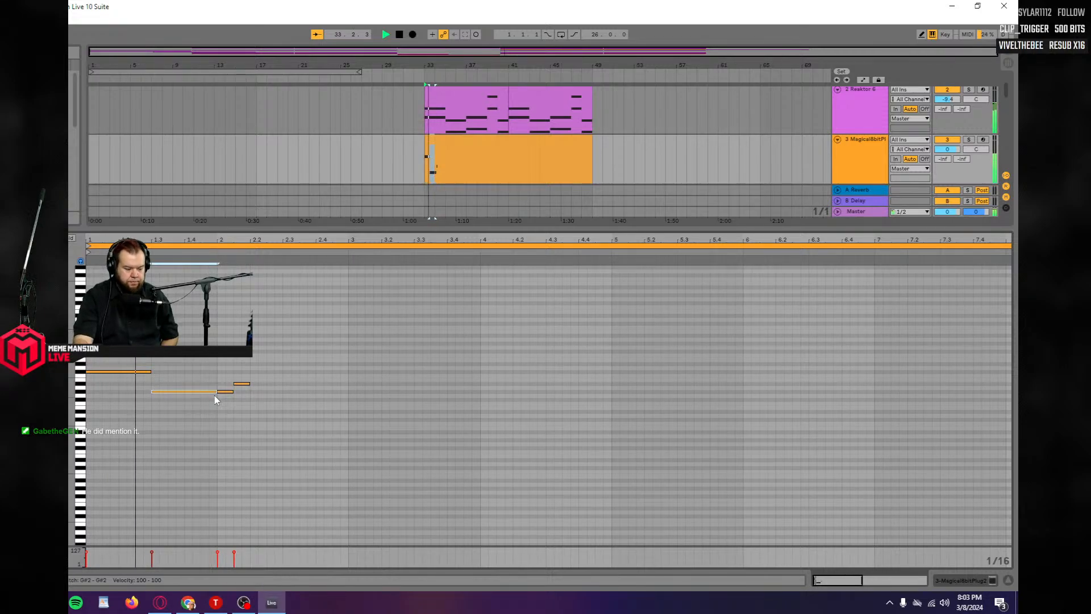
key("space")
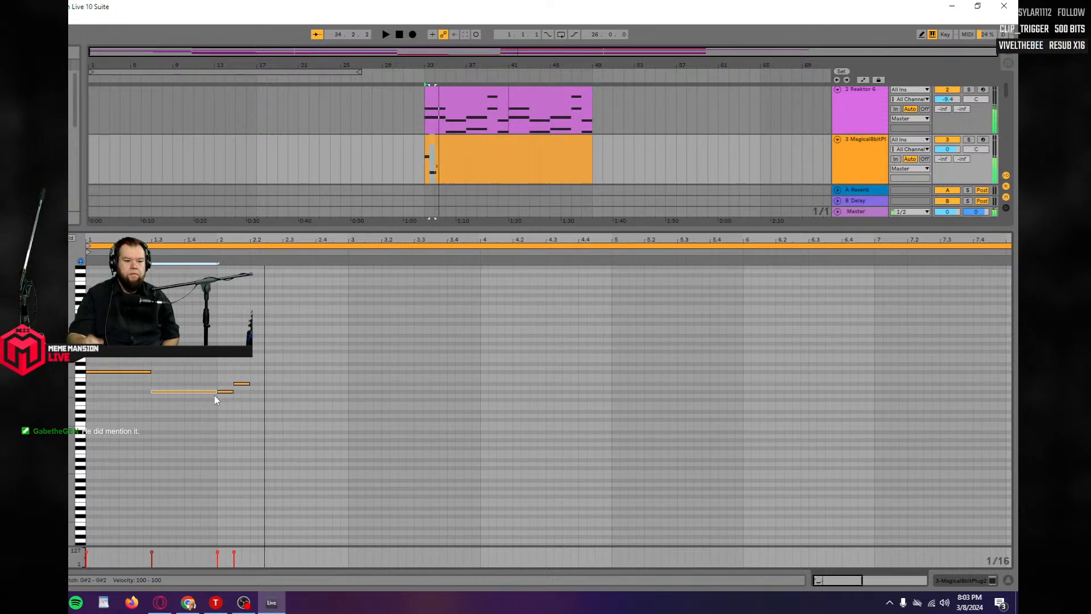
left_click_drag(214, 394, 208, 393)
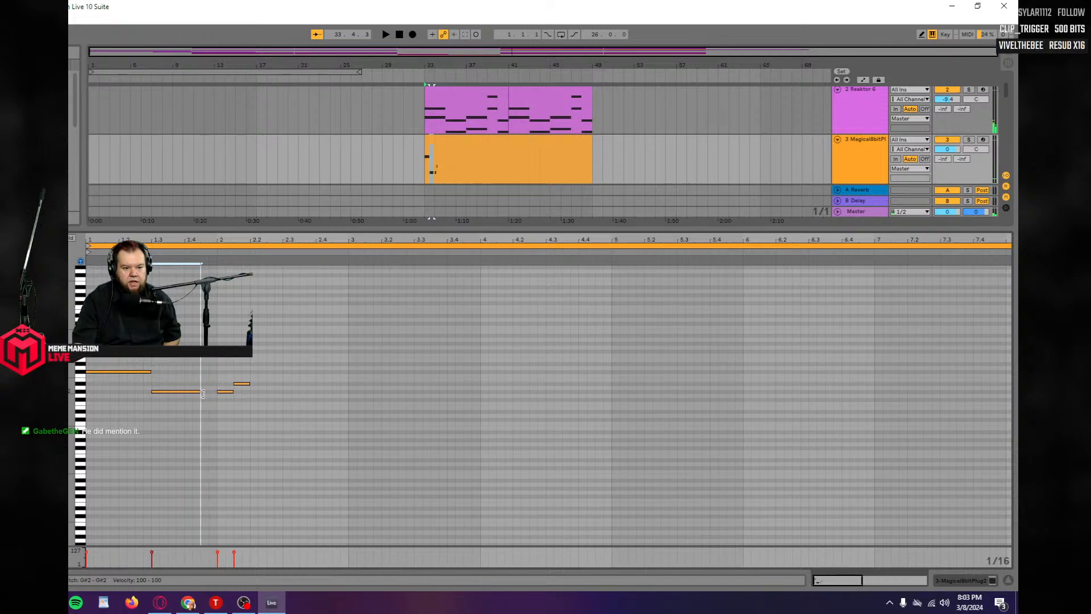
key("space")
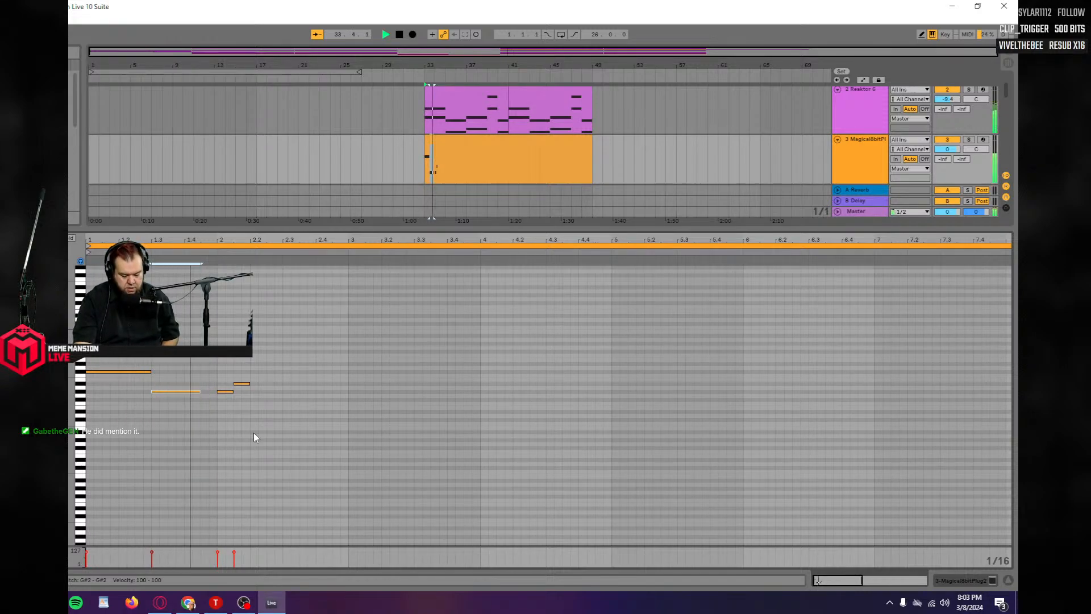
key("space")
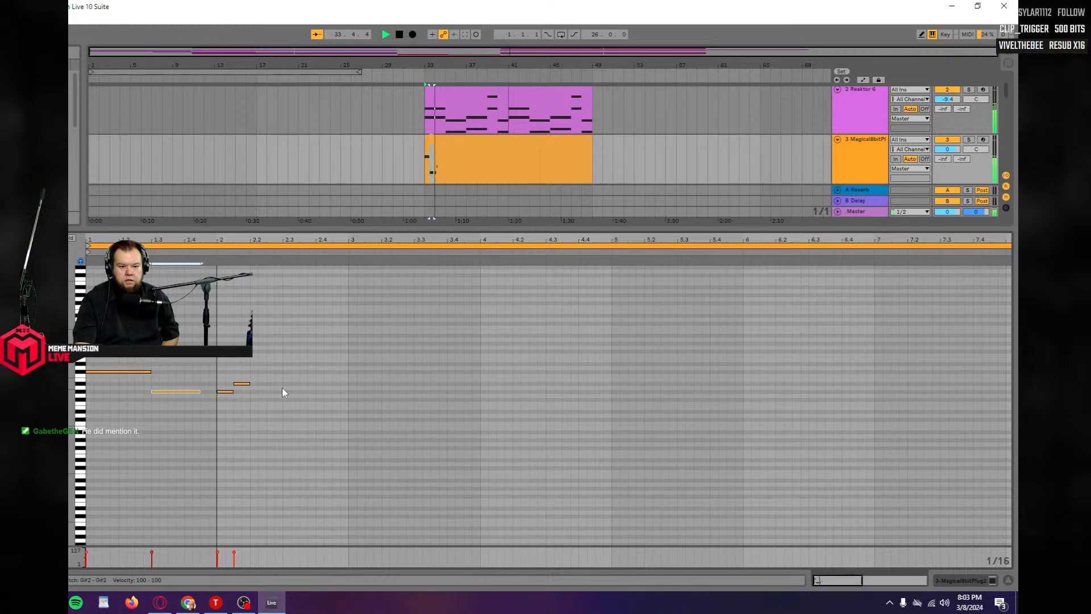
key("space")
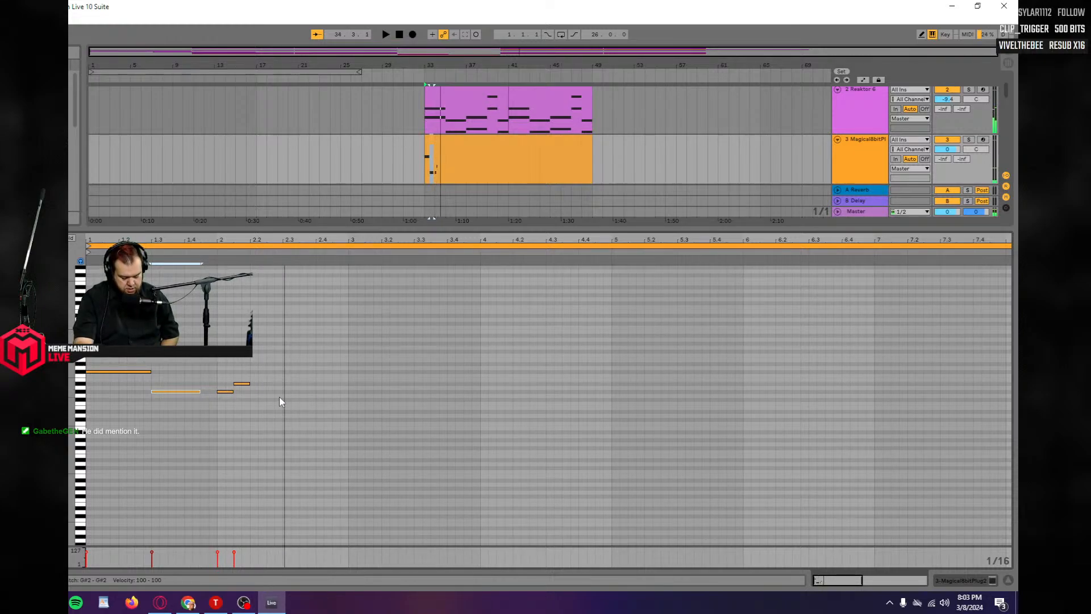
Draw another A#2 note at 2.3, stretch it to an eighth note, and play the phrase back.
left_click(284, 383)
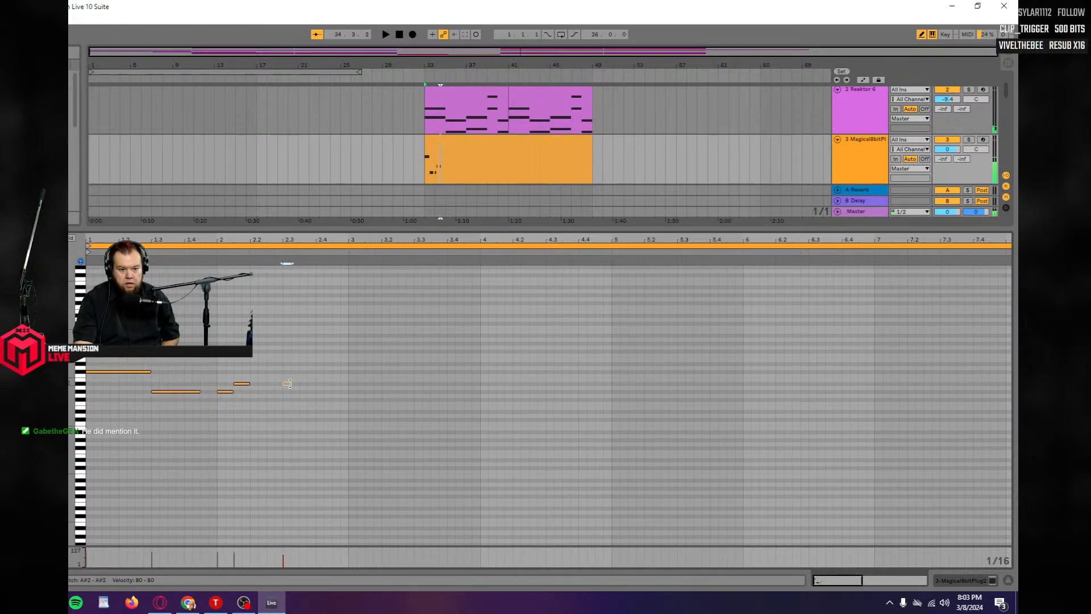
left_click_drag(306, 386, 299, 384)
key("space")
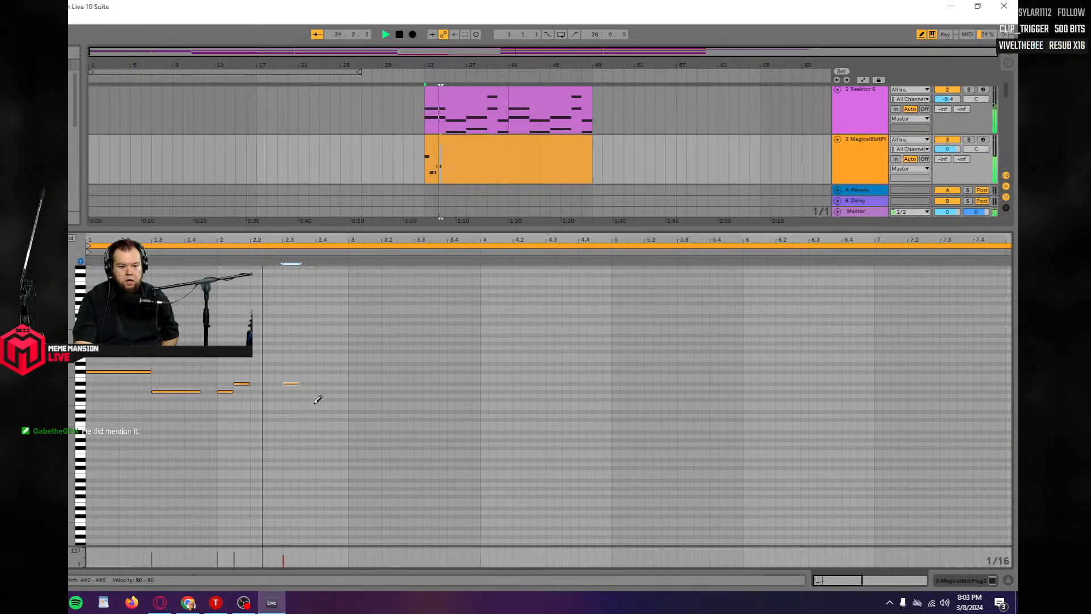
key("space")
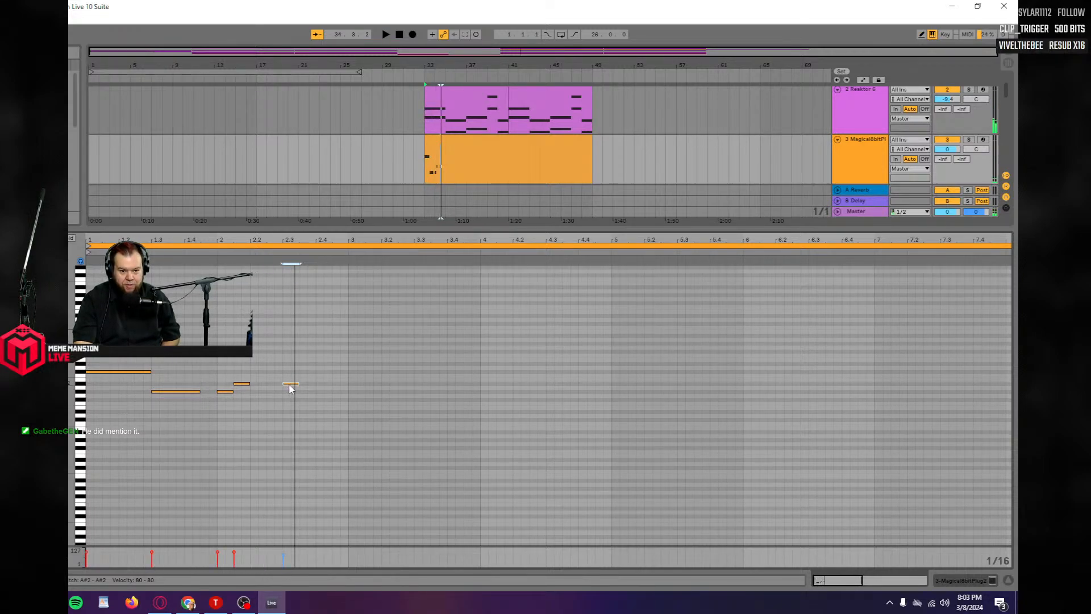
Move the last A#2 note an eighth note earlier, to the middle of beat 2.2, and audition it.
left_click_drag(289, 389, 274, 388)
key("space")
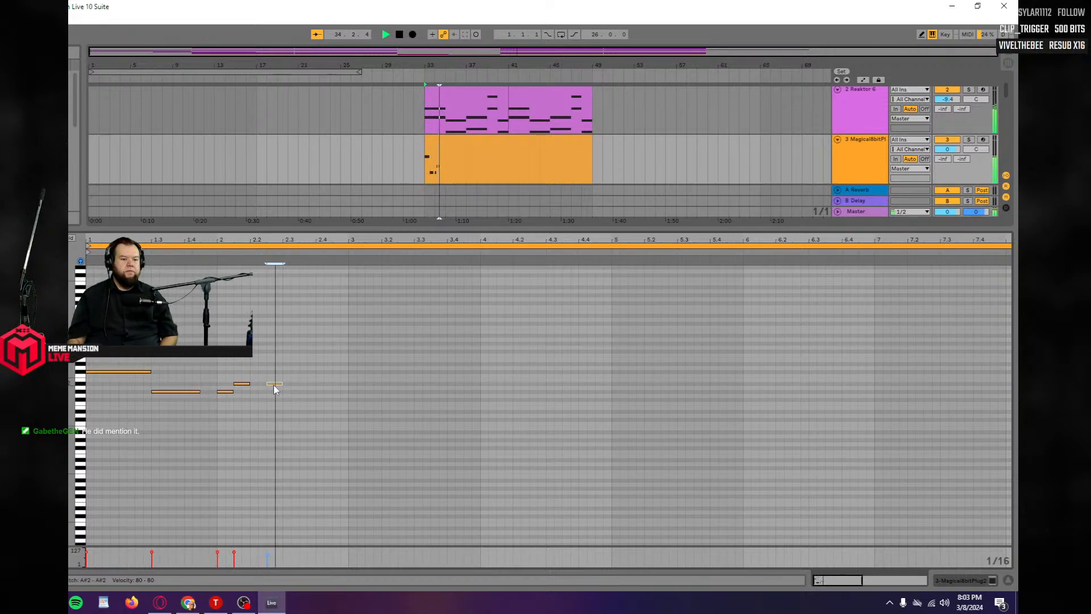
key("space")
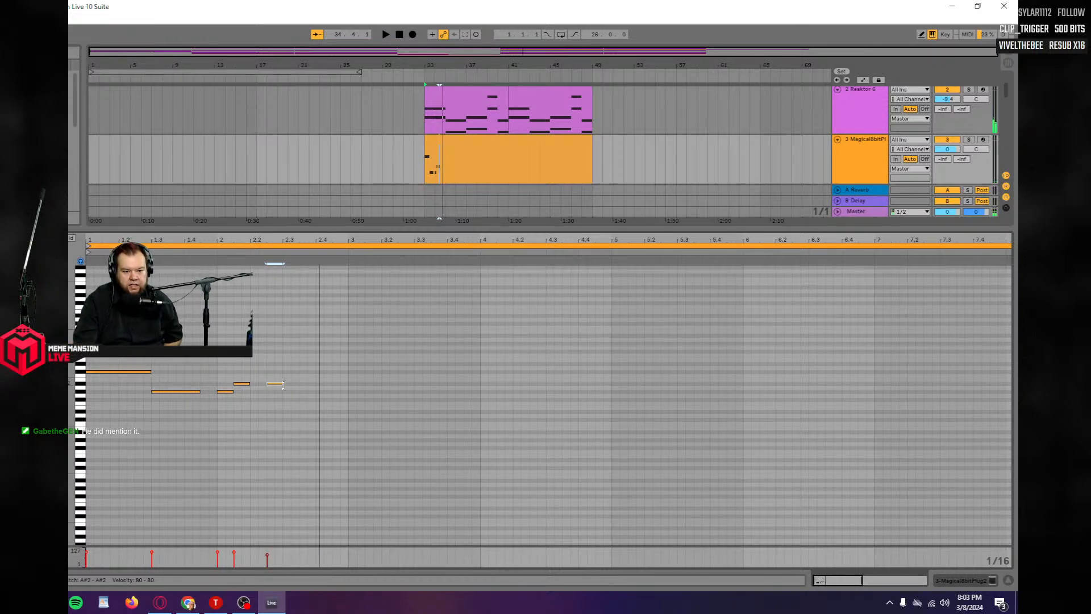
Lengthen the last A#2 note to a quarter note, auditioning a longer version along the way.
left_click_drag(283, 383, 315, 384)
key("space")
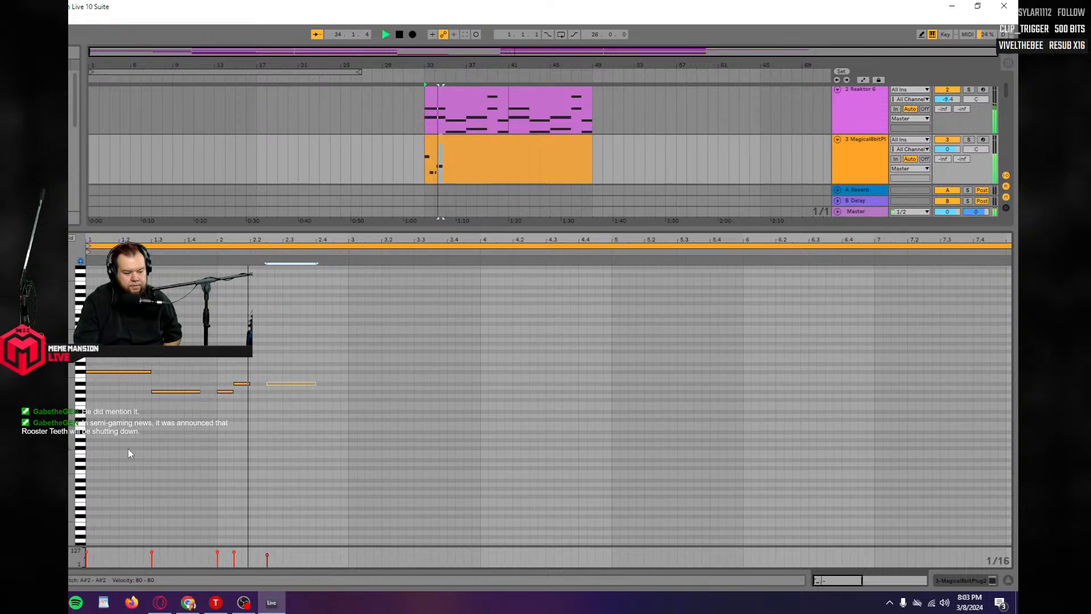
key("space")
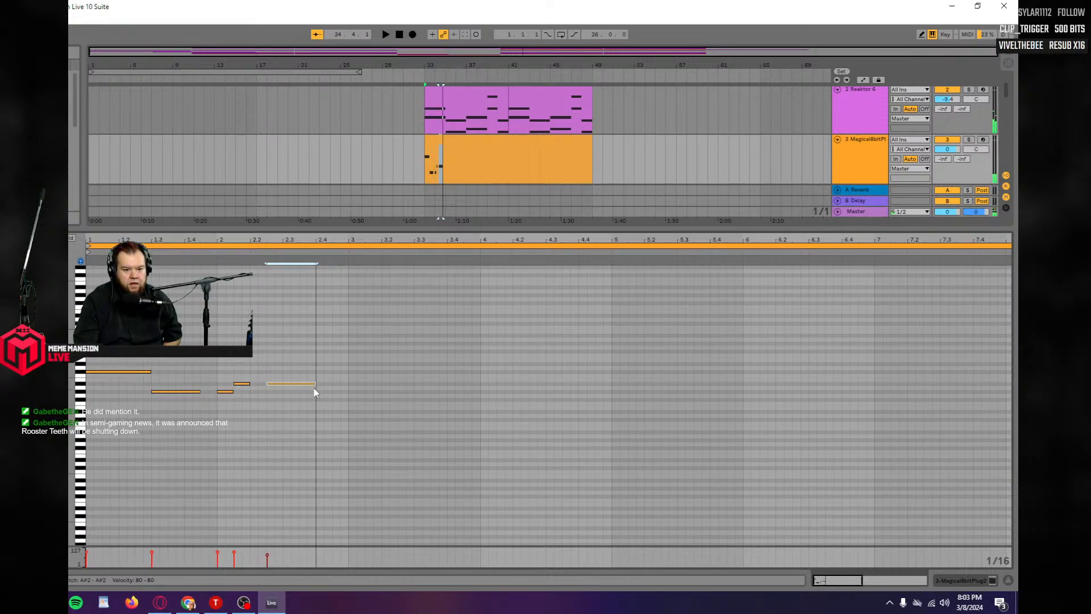
left_click_drag(314, 383, 302, 385)
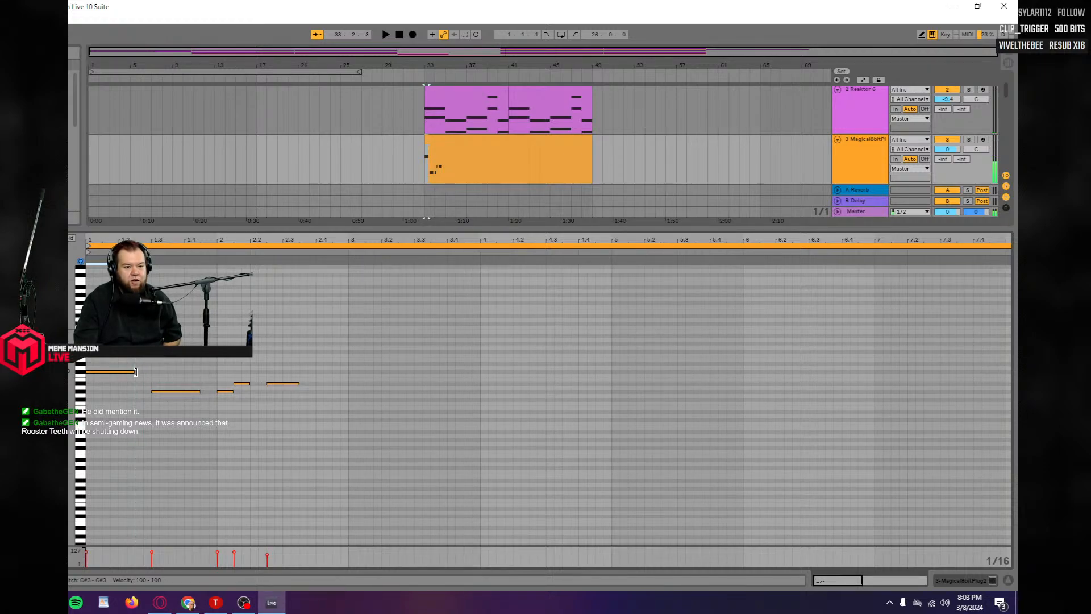
Lengthen the opening C#3 note to a half note so it reaches 1.3, auditioning the phrase.
key("space")
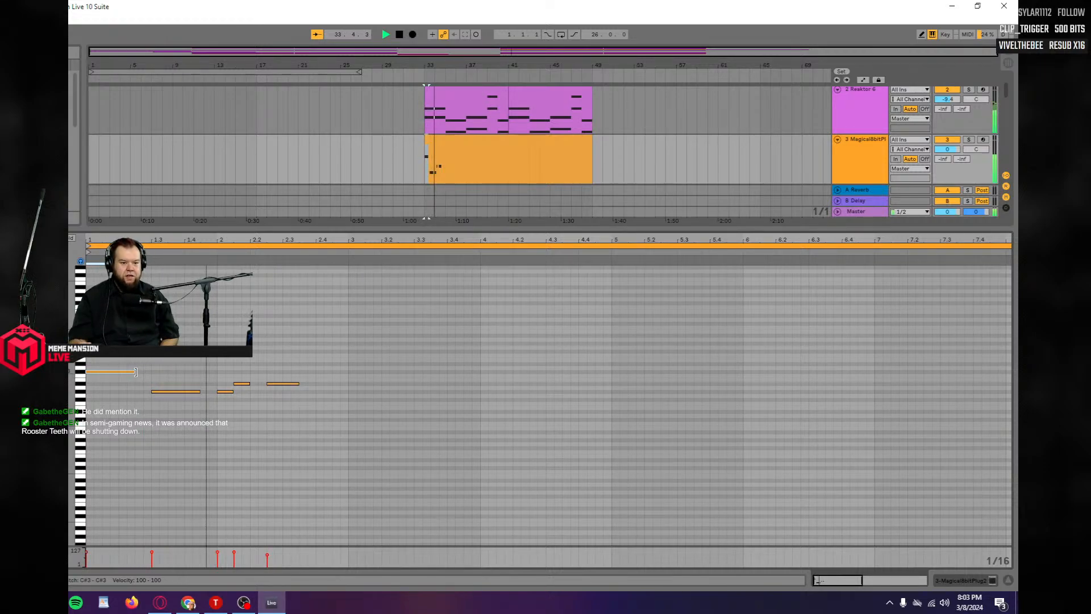
left_click_drag(135, 372, 147, 370)
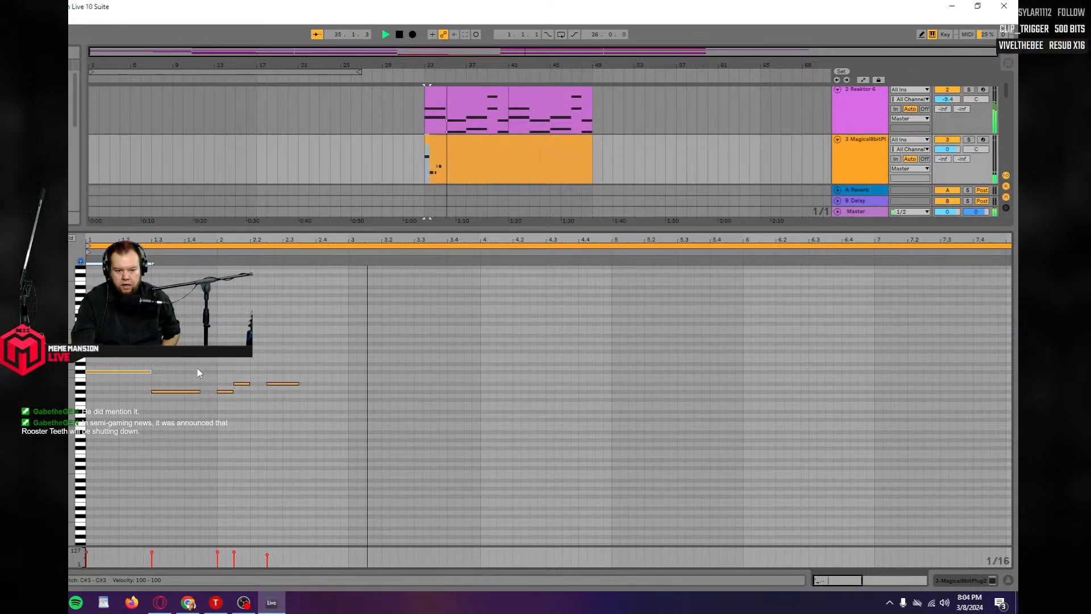
key("space")
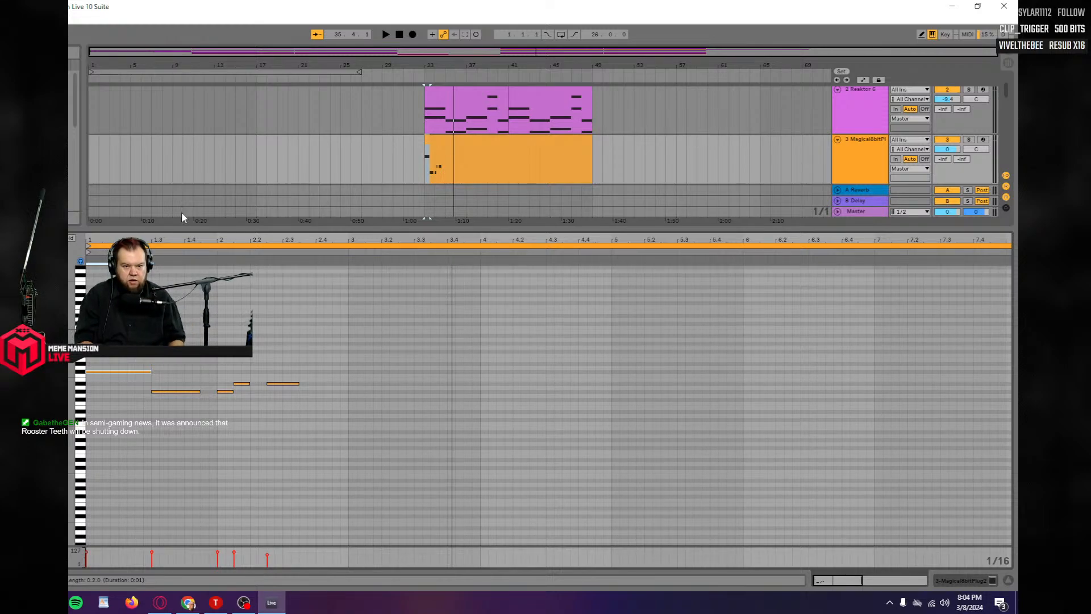
key("space")
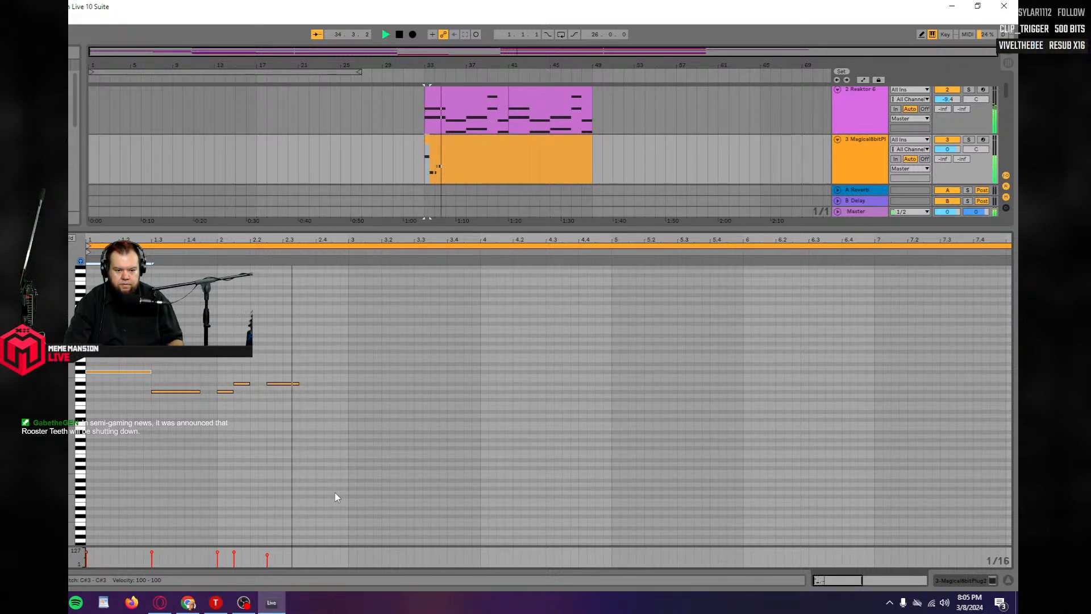
Duplicate the whole two-bar phrase into bars 3 and 4 and play it back.
left_click_drag(342, 496, 89, 292)
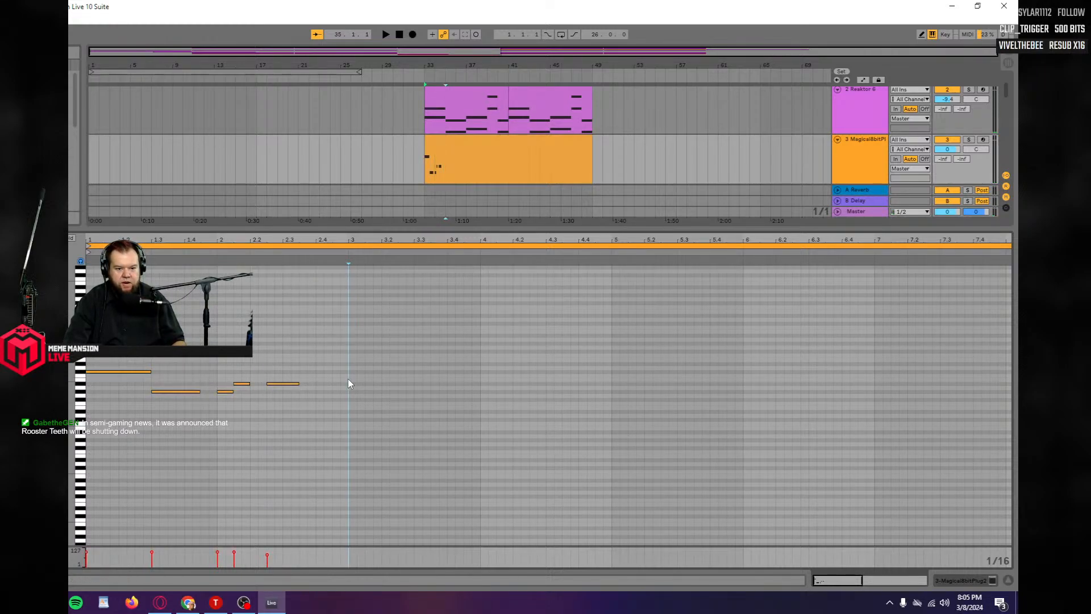
key("ctrl+d")
key("space")
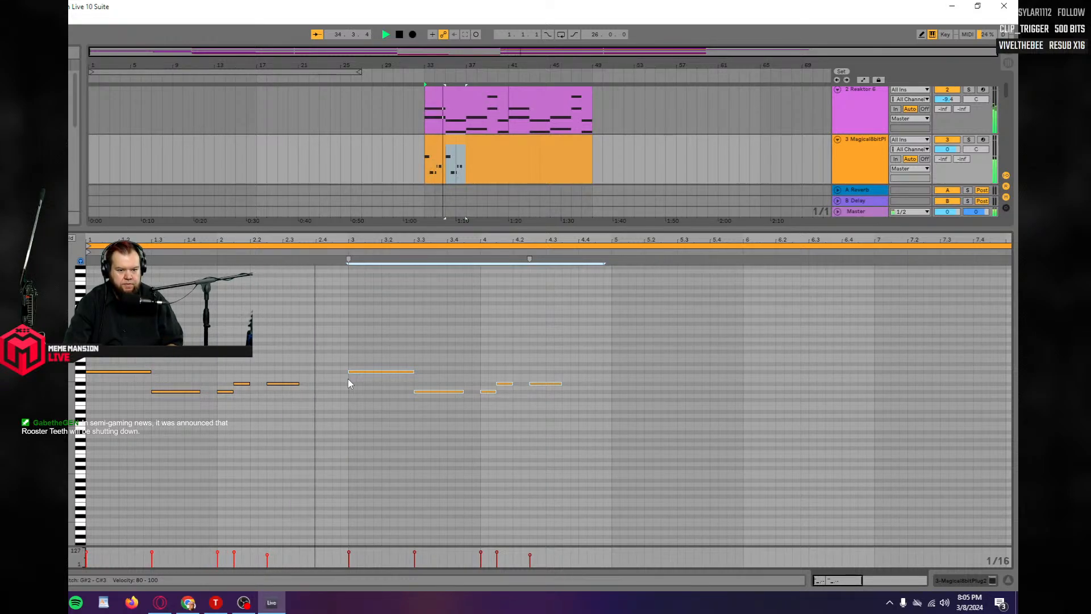
Raise the copied G#2 note at 3.3 to F3 and audition the phrase from bar 3.
left_click(425, 401)
key("space")
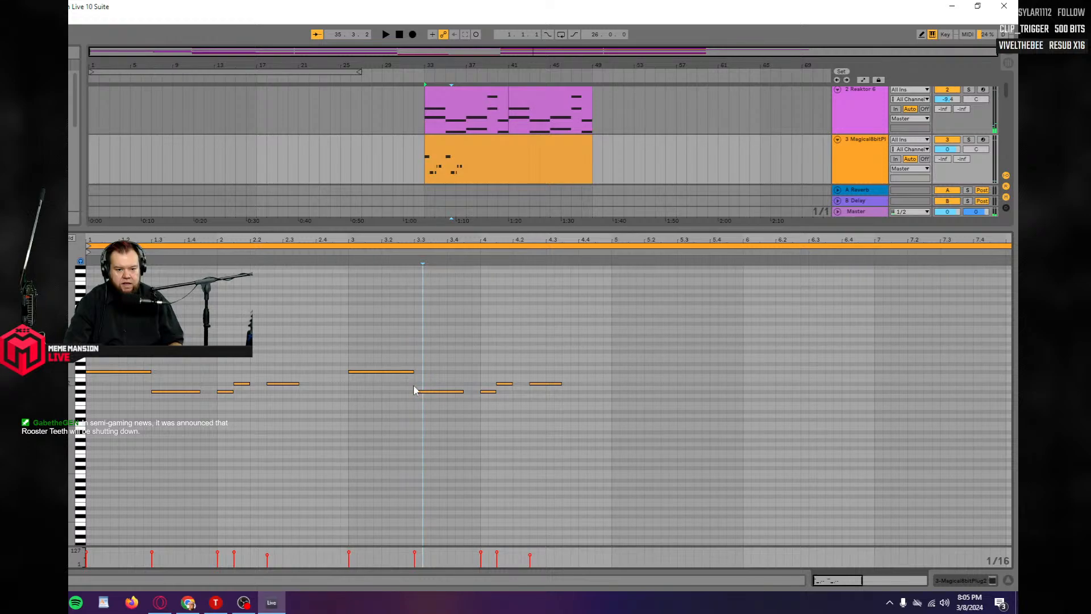
left_click_drag(423, 392, 429, 359)
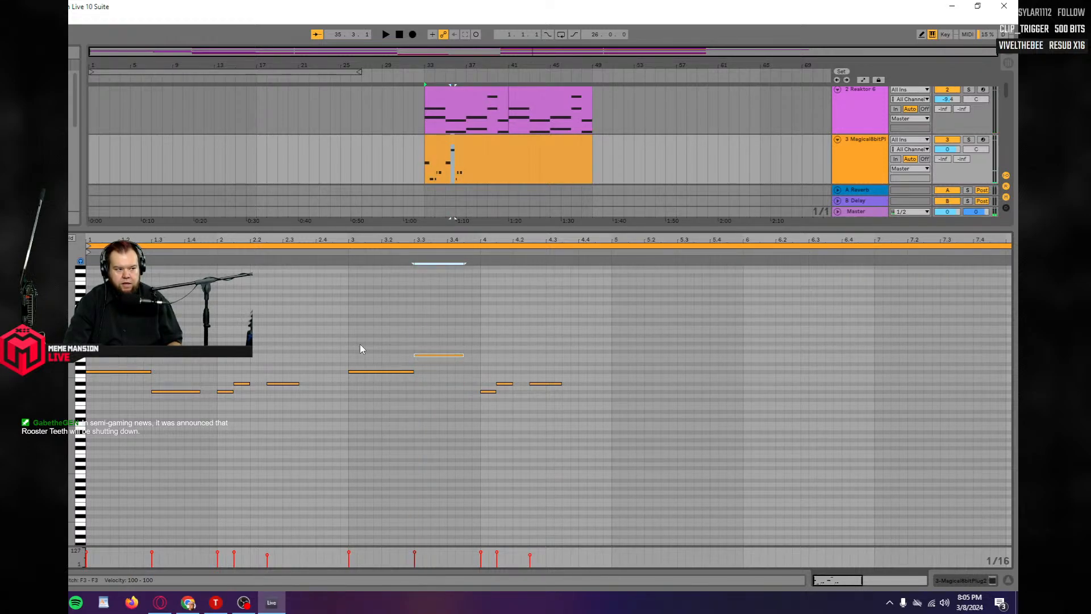
left_click(349, 324)
key("space")
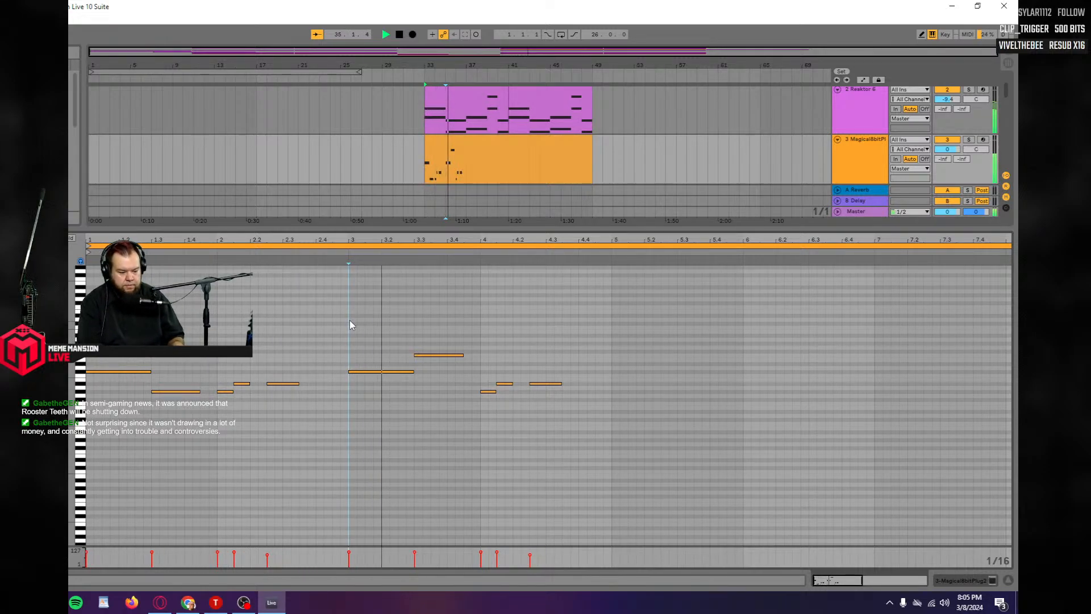
key("space")
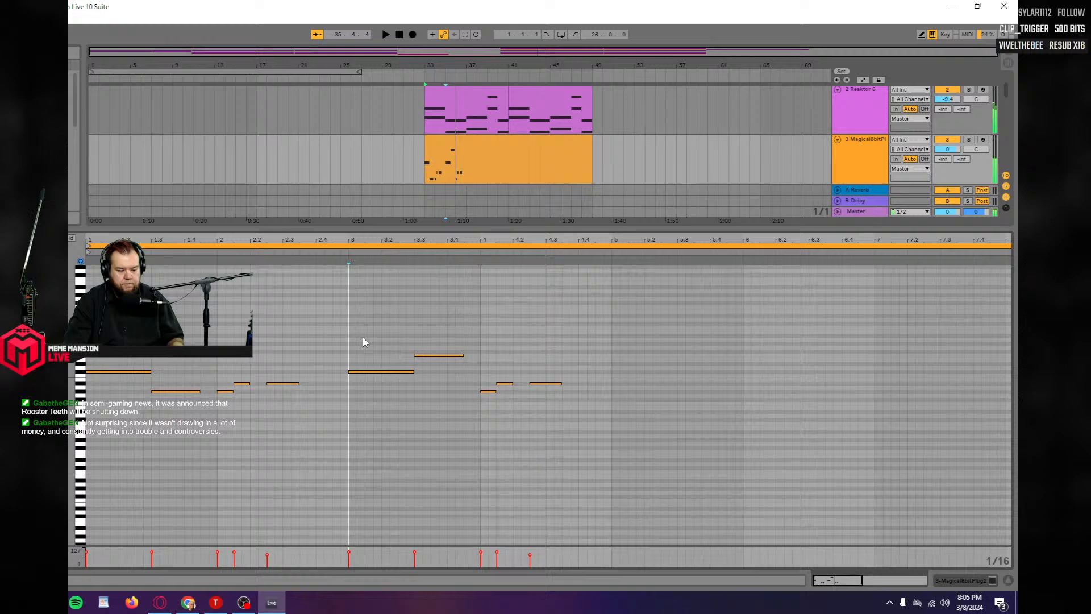
Raise the C#3 note at the start of bar 3 to D#3 and play it back.
left_click(378, 371)
left_click_drag(378, 372, 380, 362)
left_click(380, 365)
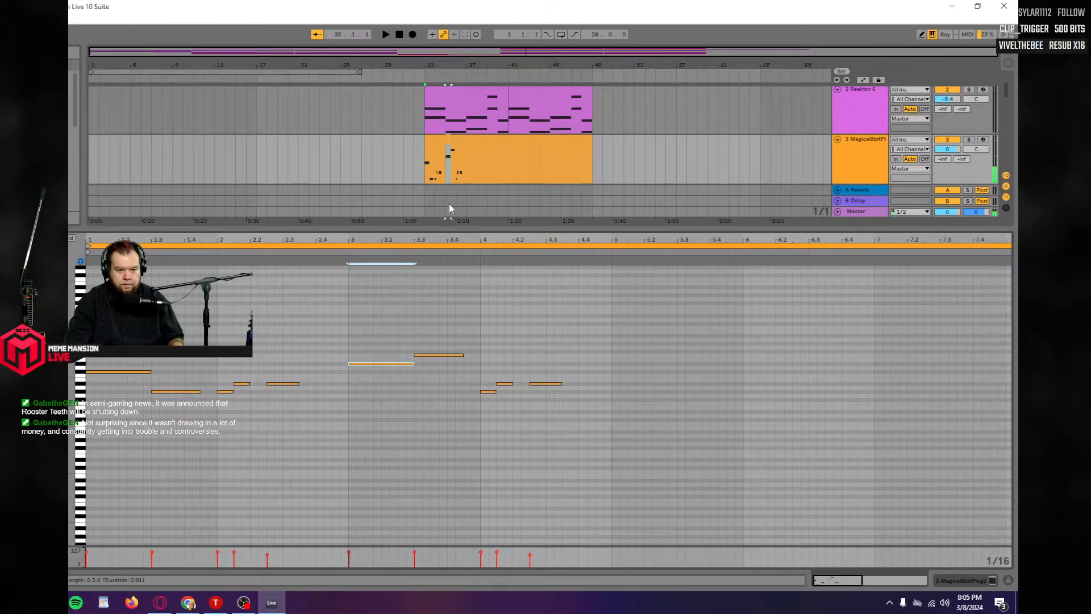
key("space")
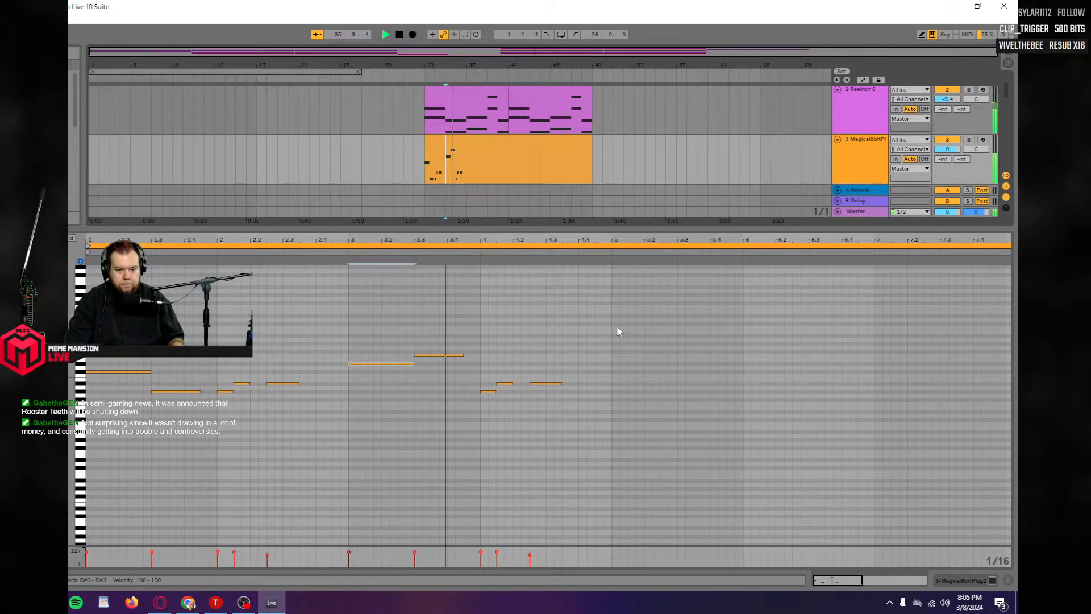
Raise the short G#2 note at the start of bar 4 to F3 and audition the change.
left_click(486, 391)
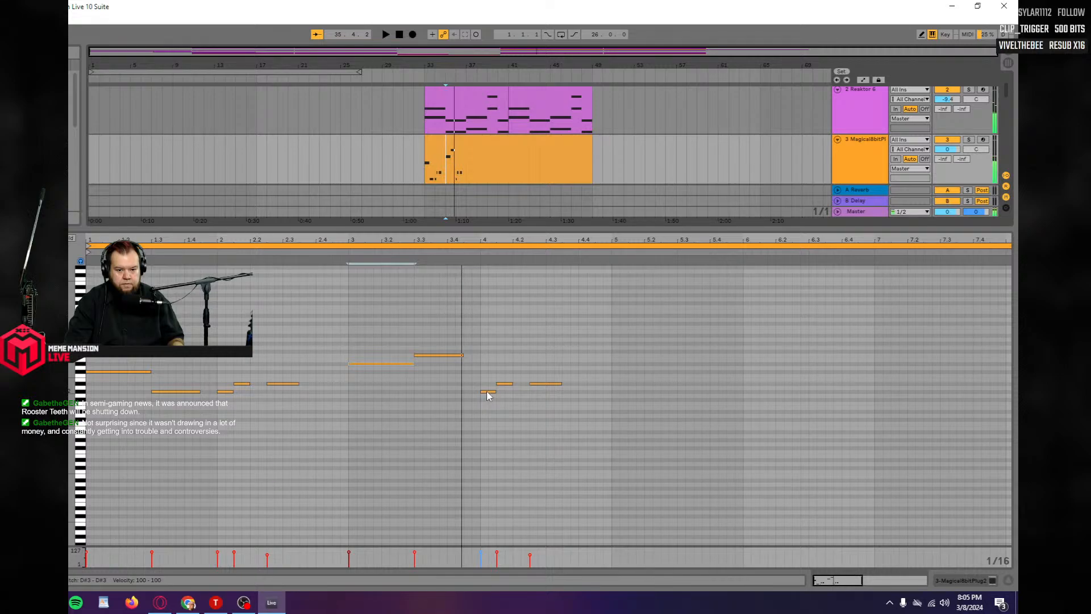
left_click_drag(487, 396, 489, 358)
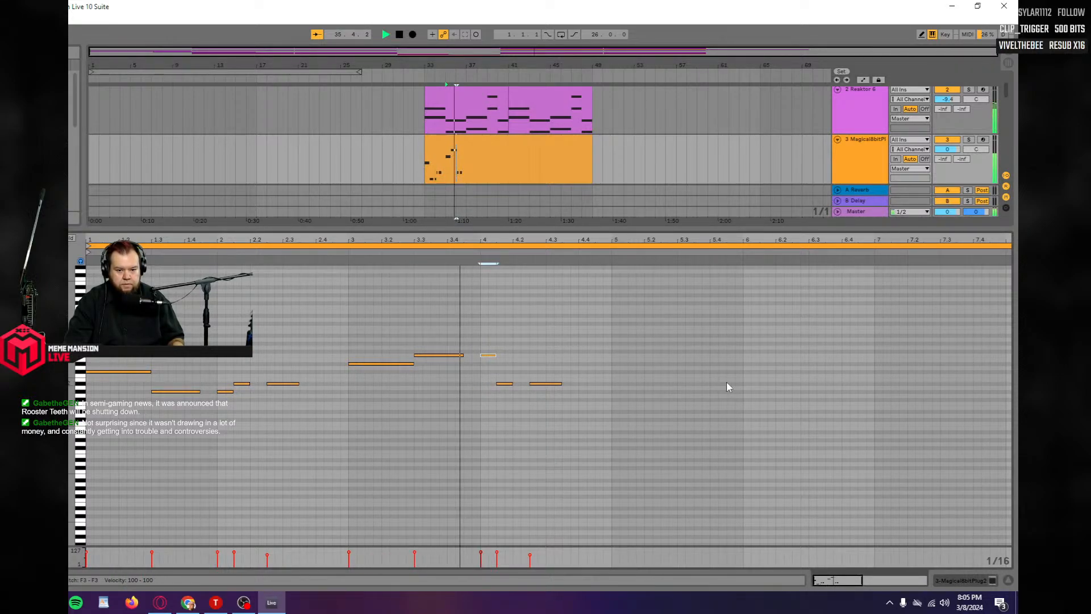
key("space")
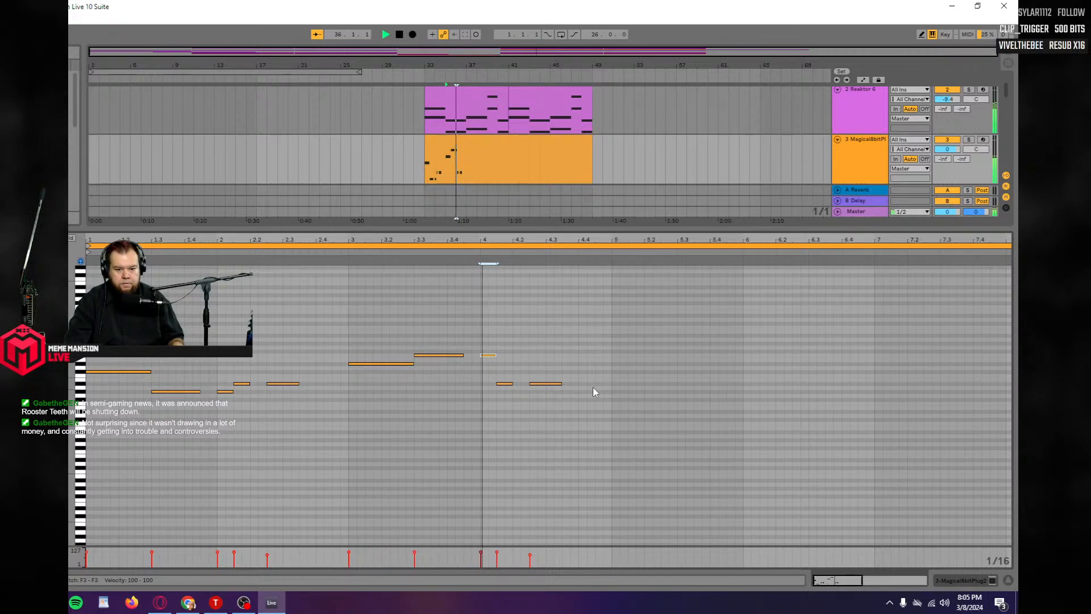
key("space")
Raise the last A#2 note in bar 4 to F3 and move it an eighth note earlier to 4.2, auditioning each change.
left_click(540, 384)
left_click_drag(538, 385, 536, 356)
key("space")
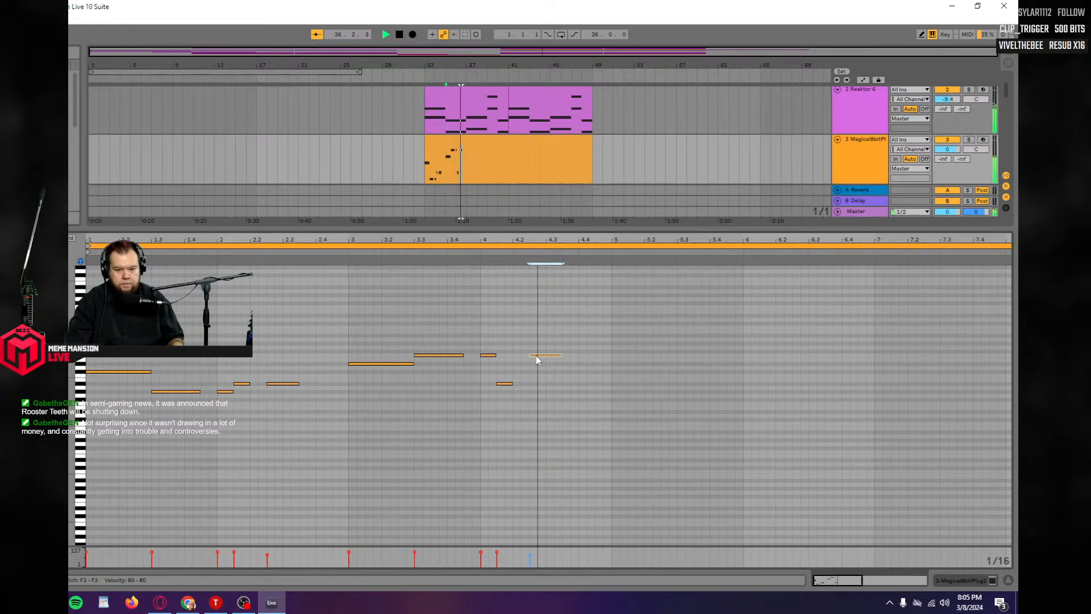
key("space")
left_click_drag(537, 356, 521, 356)
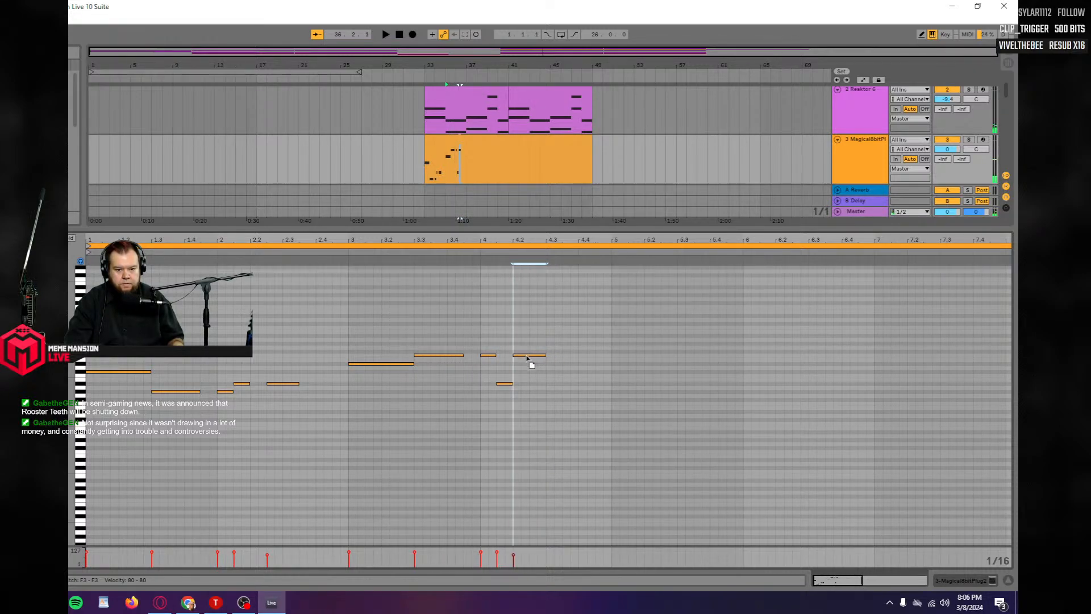
key("space")
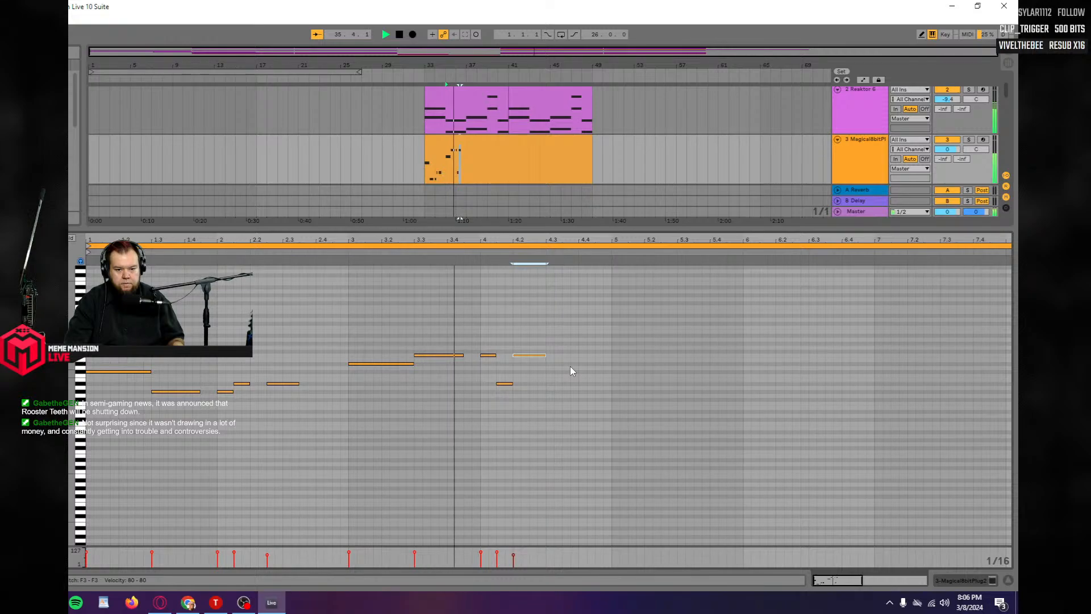
key("space")
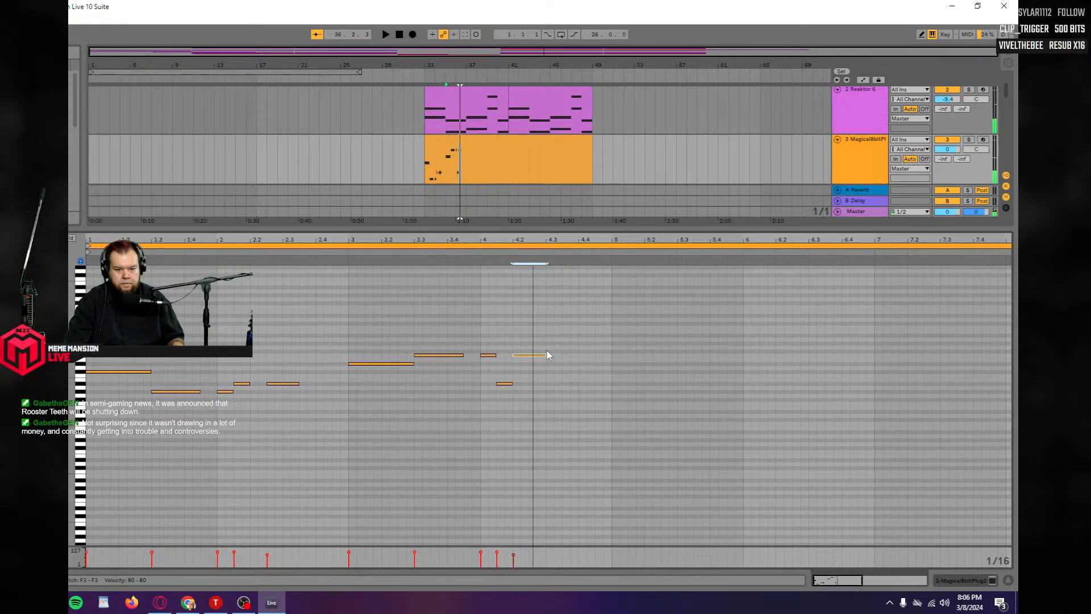
Draw an A3 note at 4.3, make it an eighth note long, and play the phrase back.
key("b")
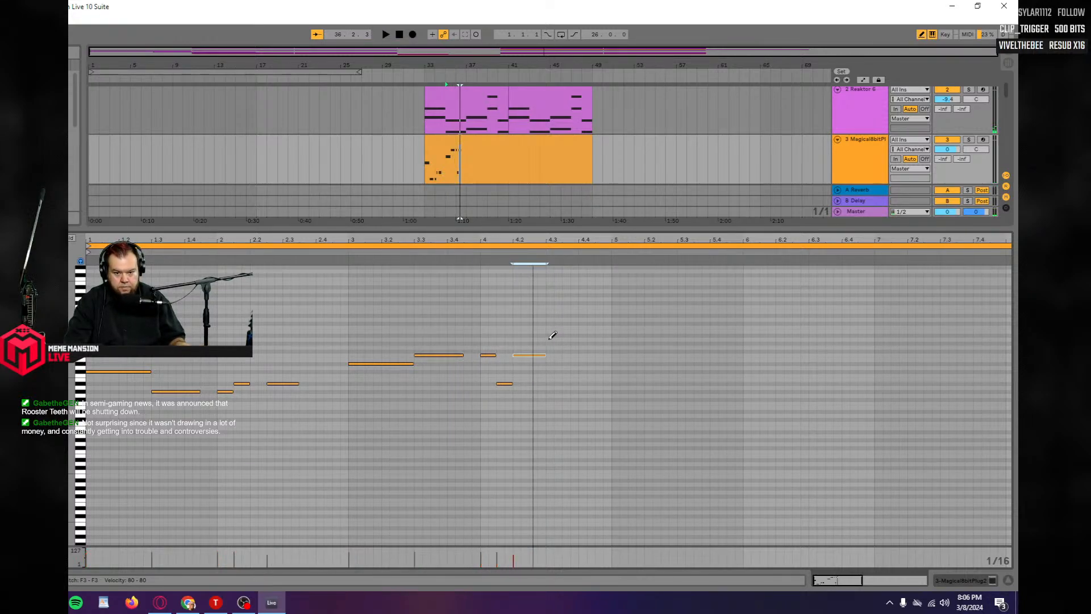
left_click(542, 339)
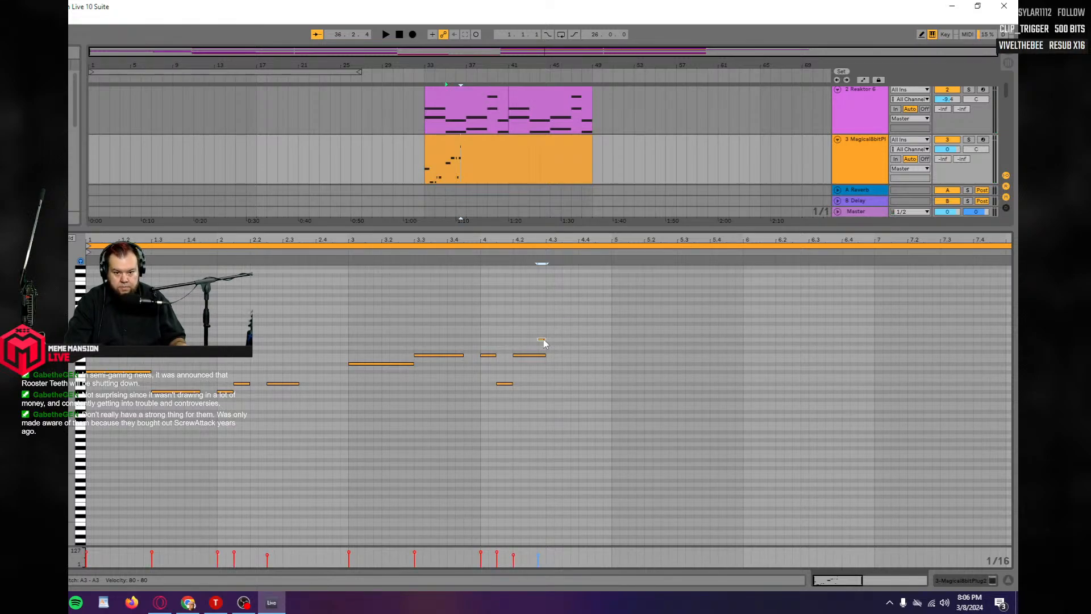
left_click_drag(544, 340, 559, 340)
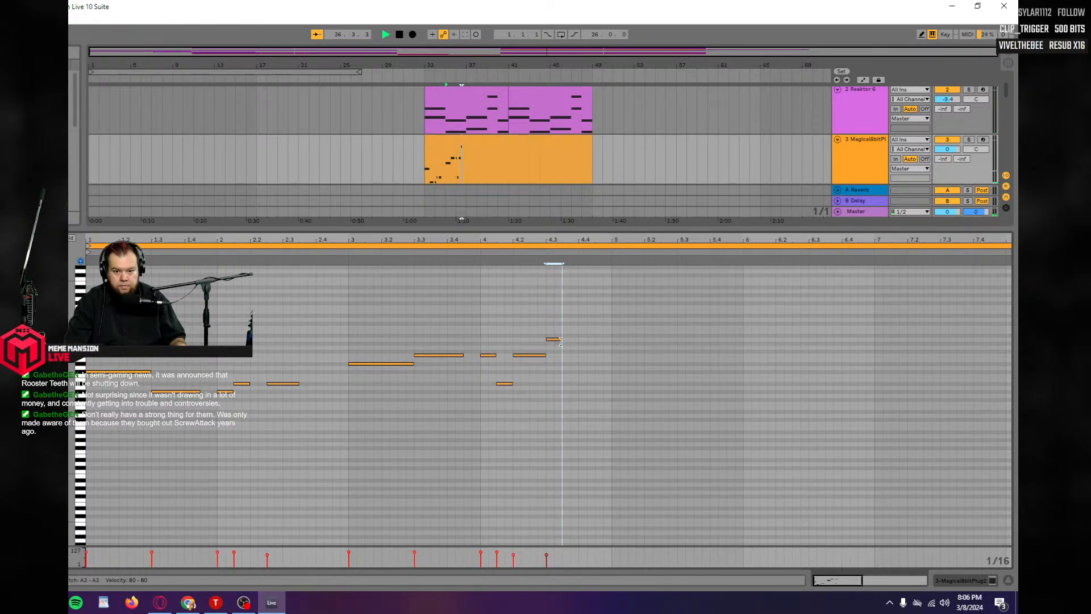
key("space")
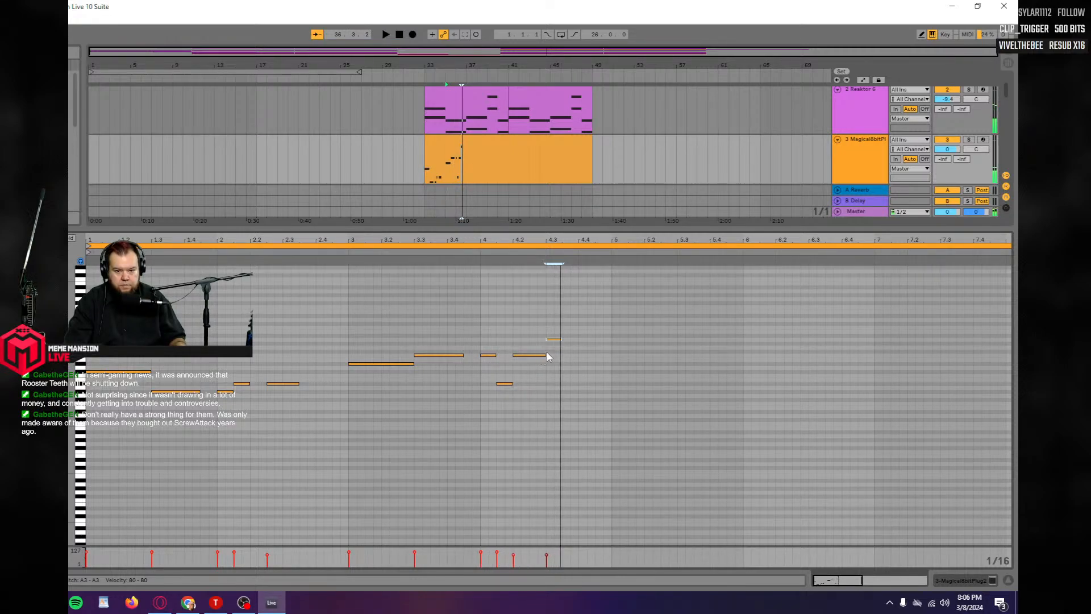
Shorten the F3 note at 4.2 to an eighth note, move the A3 note directly after it, and audition the phrase.
left_click_drag(545, 356, 532, 357)
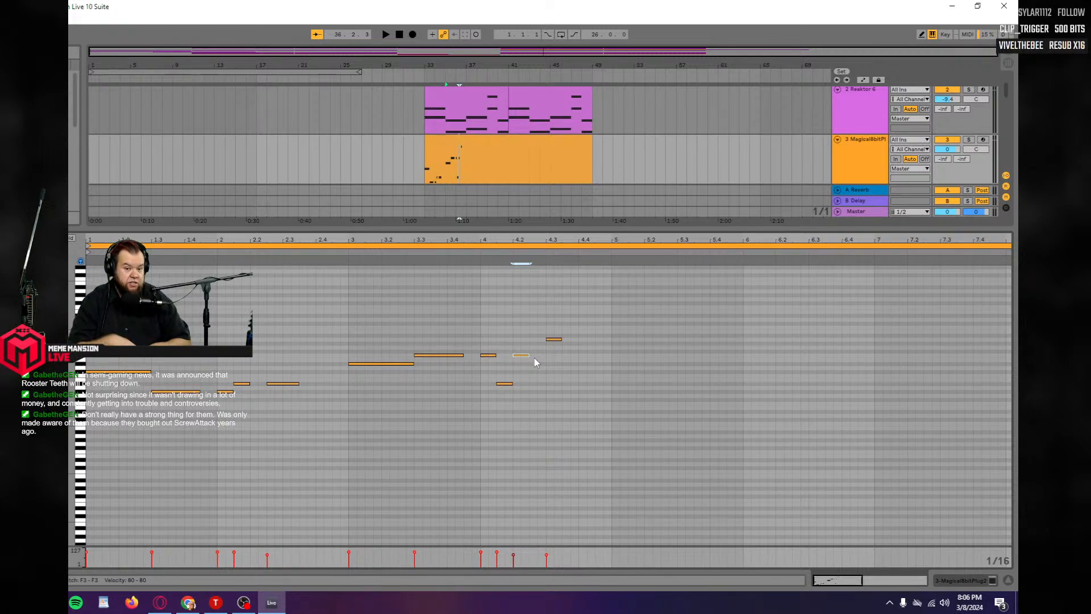
left_click_drag(557, 341, 543, 344)
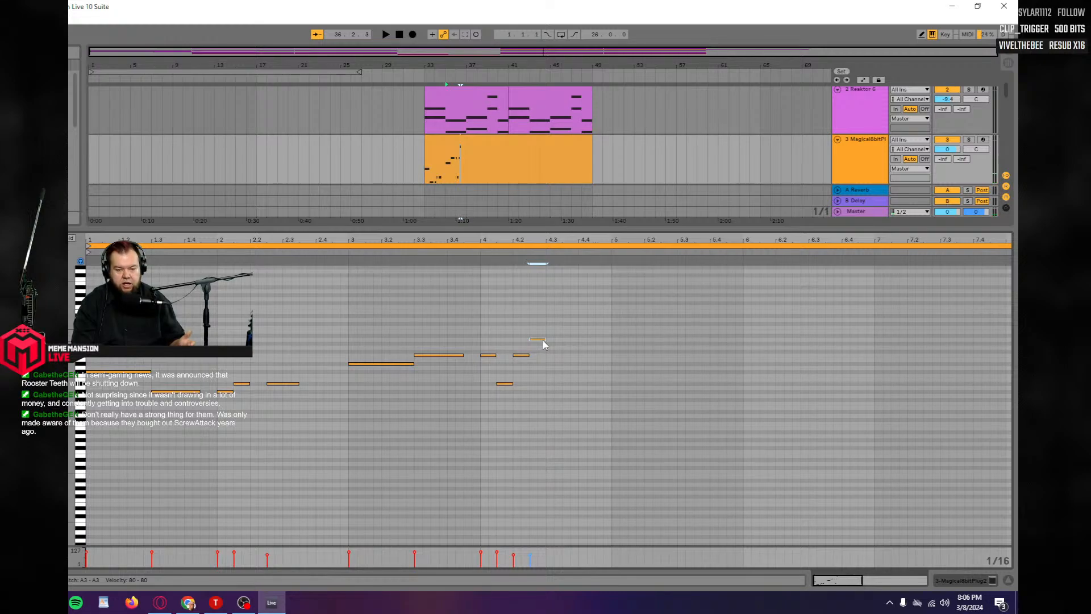
key("space")
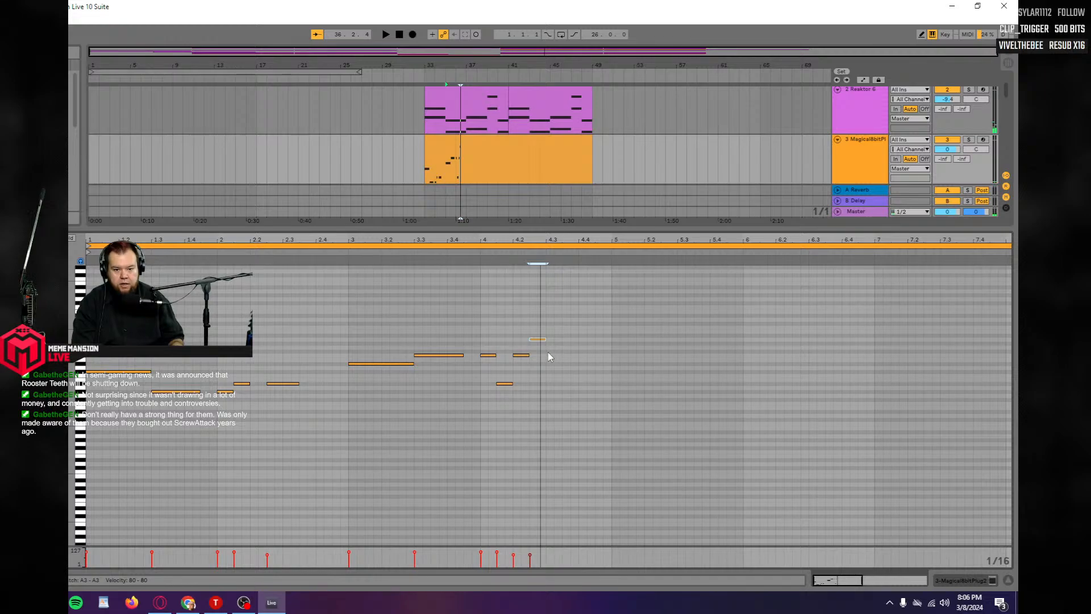
key("space")
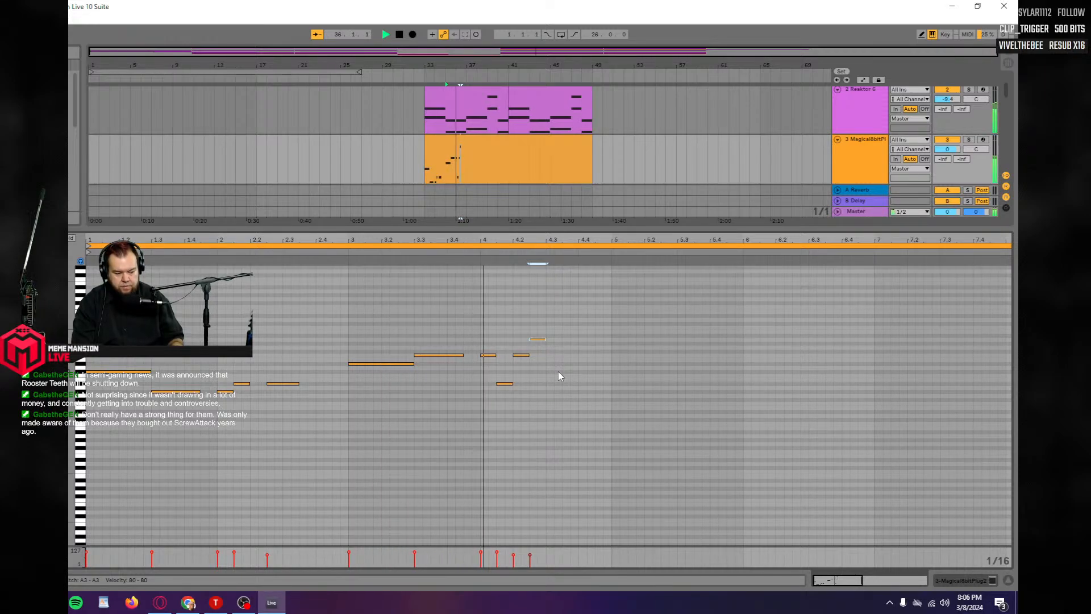
key("space")
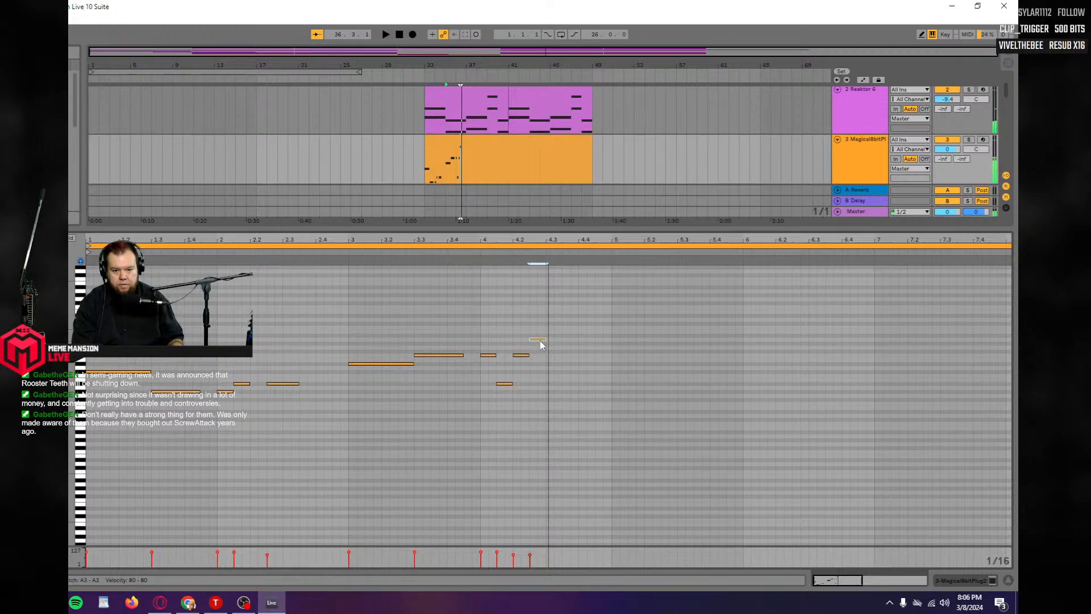
Raise the last A3 note a semitone to A#3 and play the phrase back twice.
key("Up")
key("space")
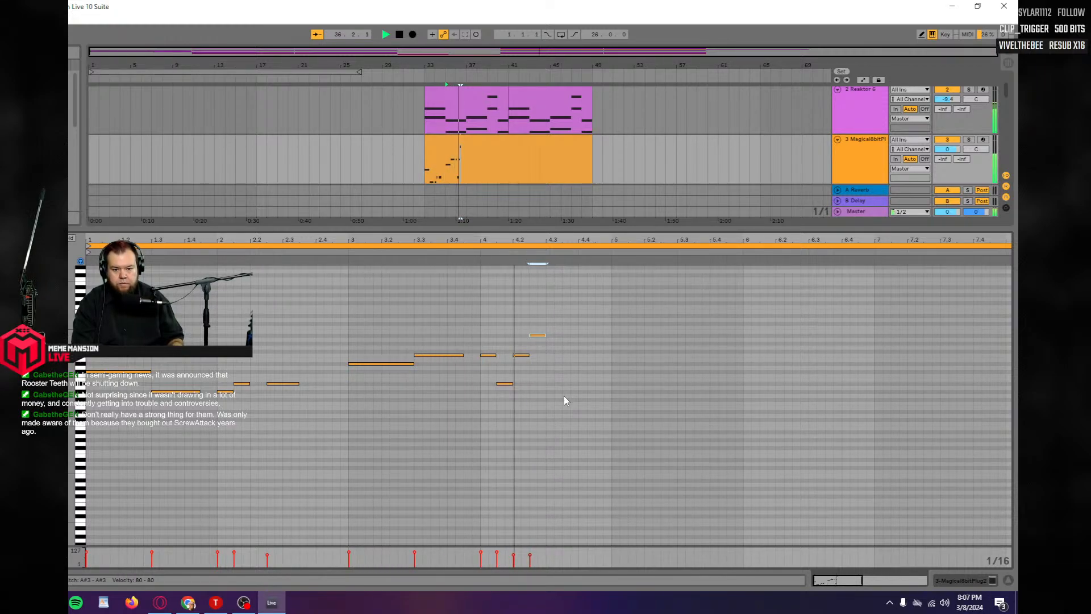
key("space")
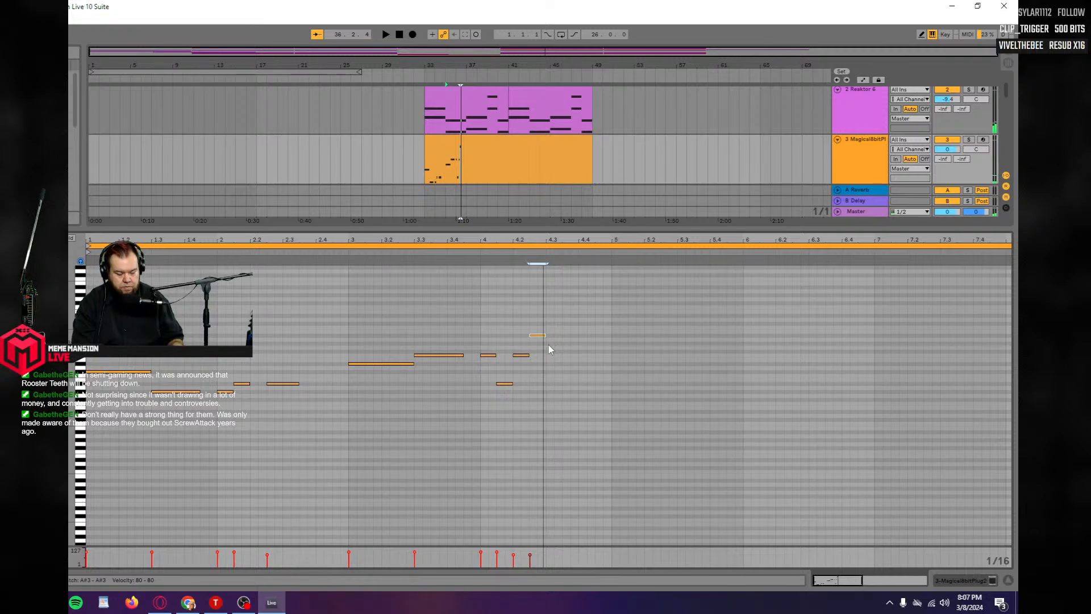
key("space")
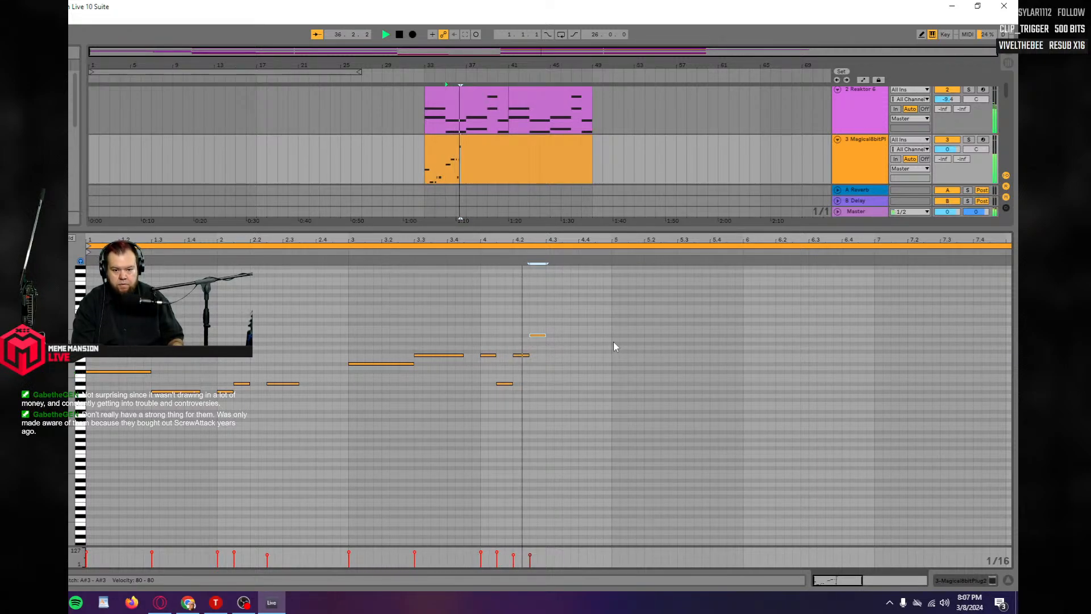
key("space")
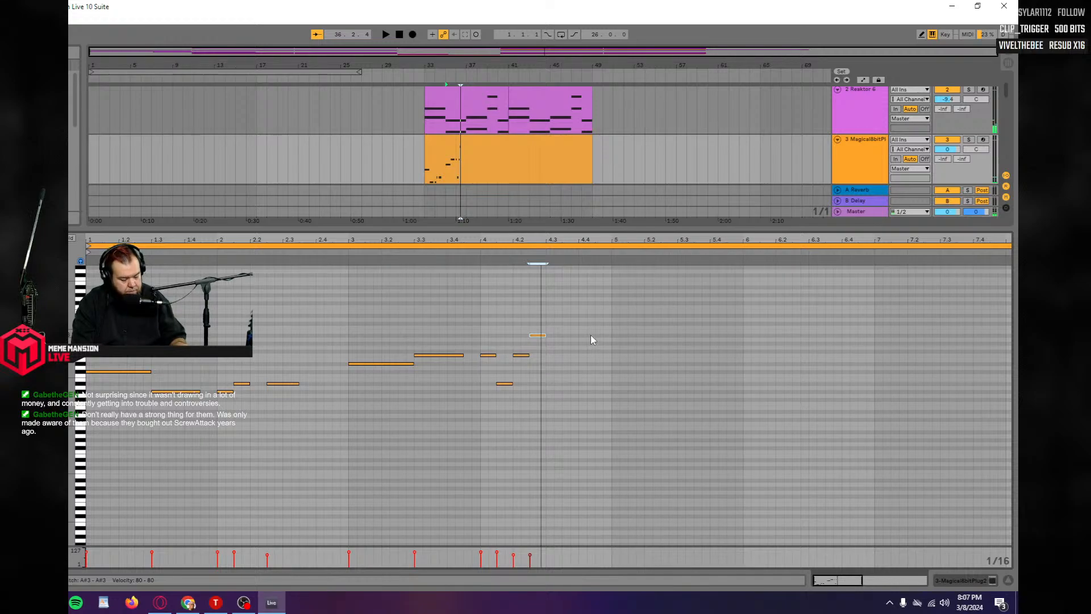
Draw a C4 note at 4.3, stretch it to an eighth note, and audition the ascending run.
key("b")
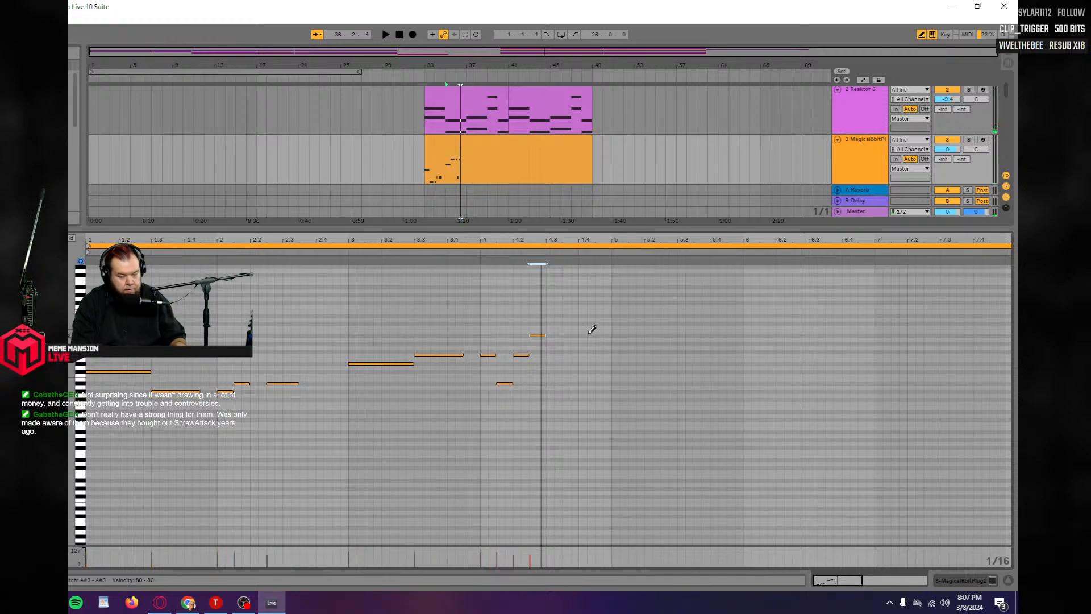
left_click(549, 327)
left_click_drag(551, 327, 562, 327)
key("space")
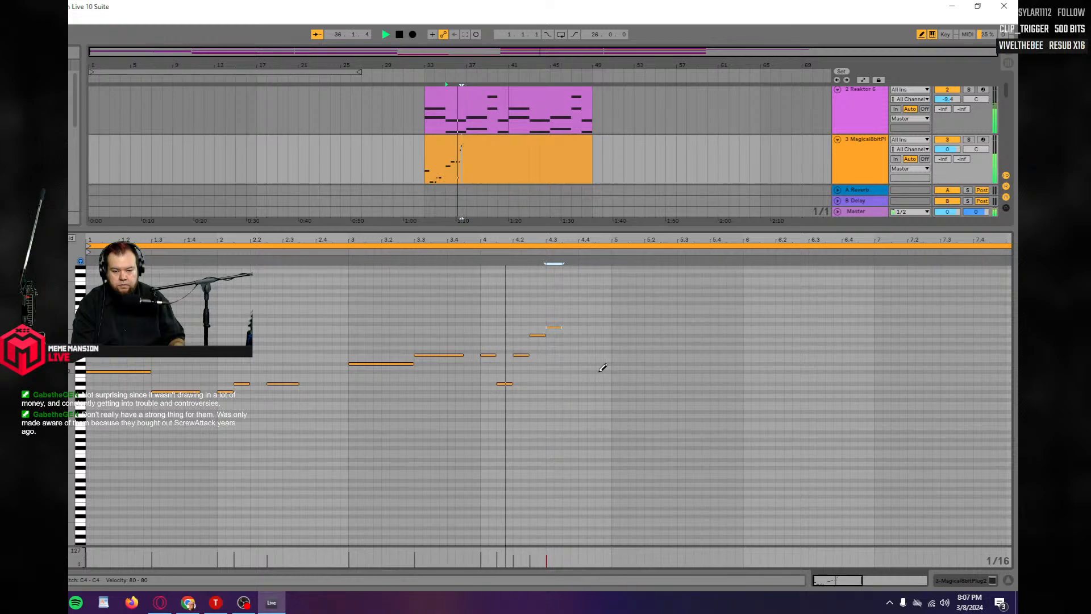
key("space")
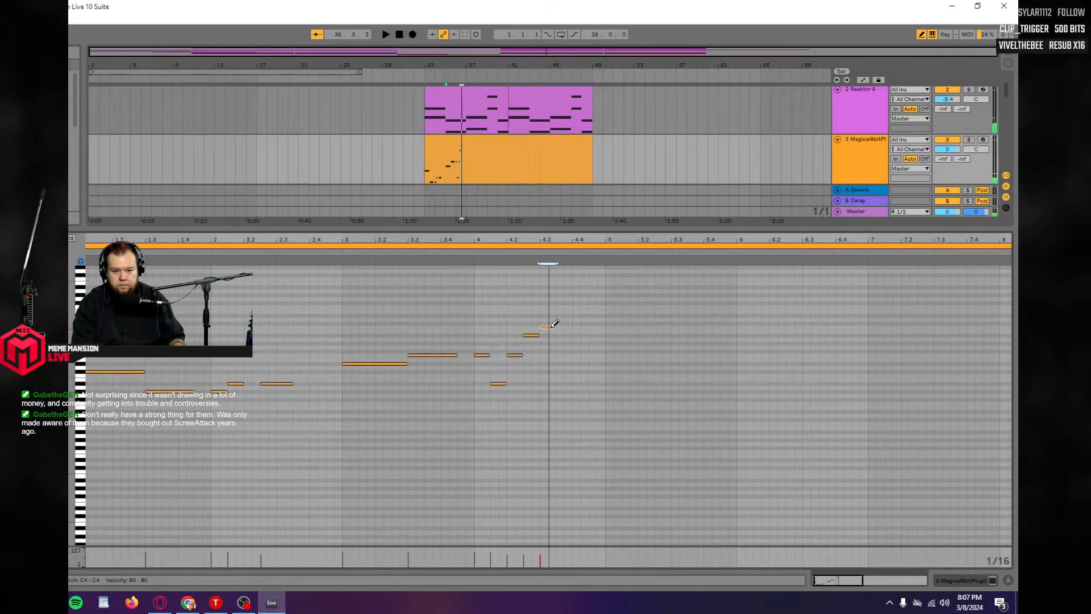
Raise the A#3 note at 4.2.3 to C4, play it back, and move the last C4 note to F4 at 4.3.3.
key("b")
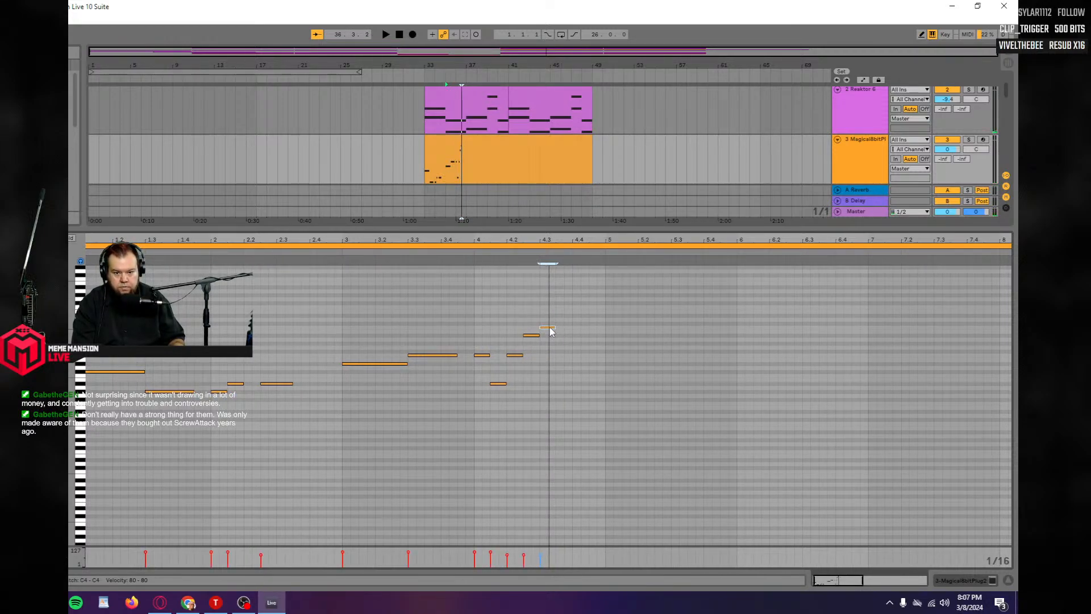
left_click_drag(534, 336, 534, 328)
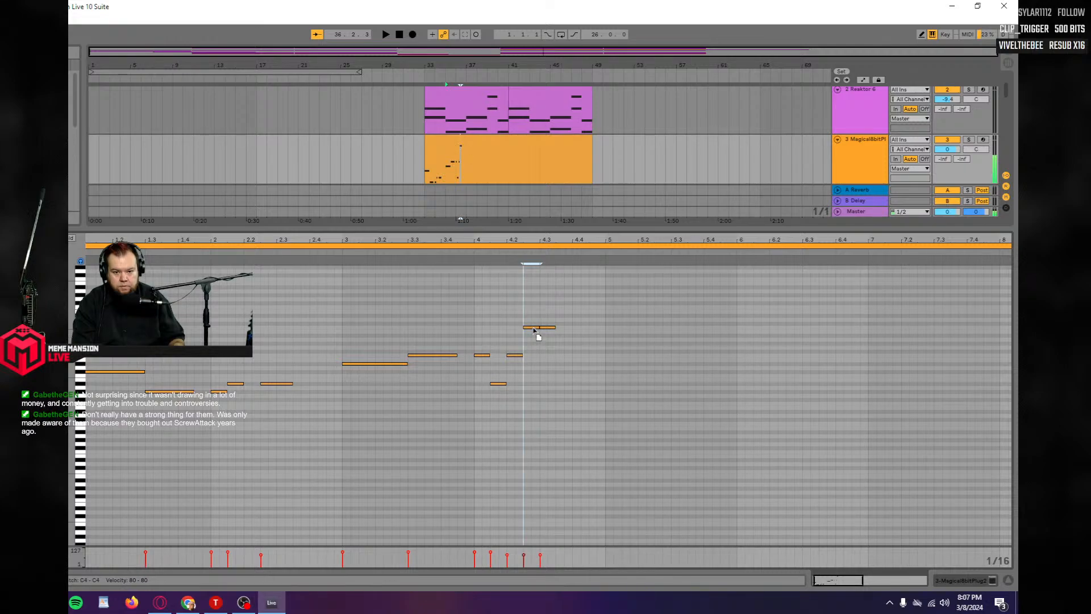
left_click(456, 175)
key("space")
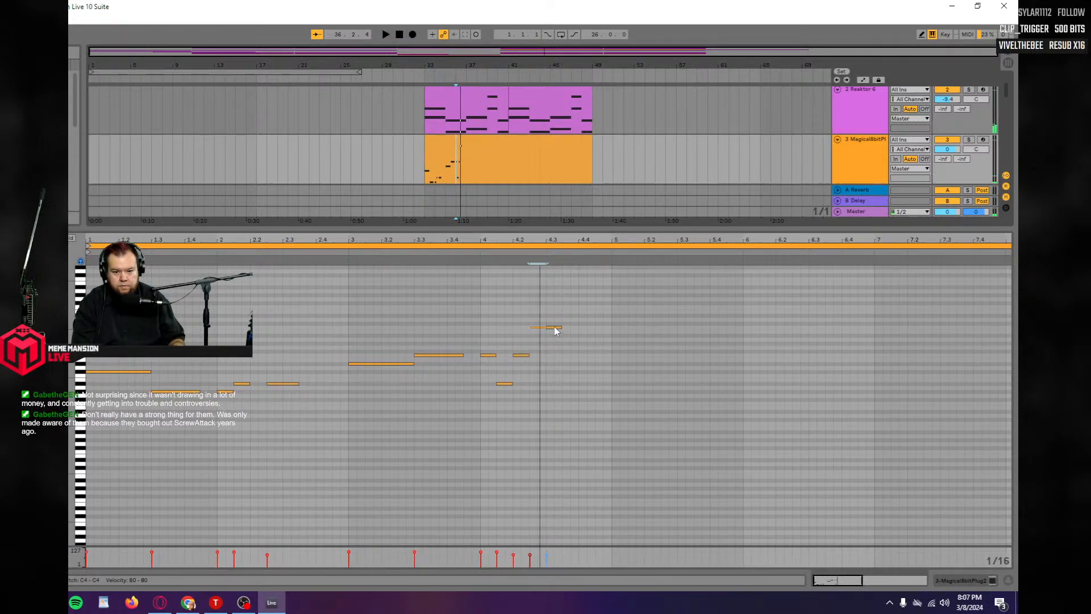
left_click_drag(554, 328, 571, 308)
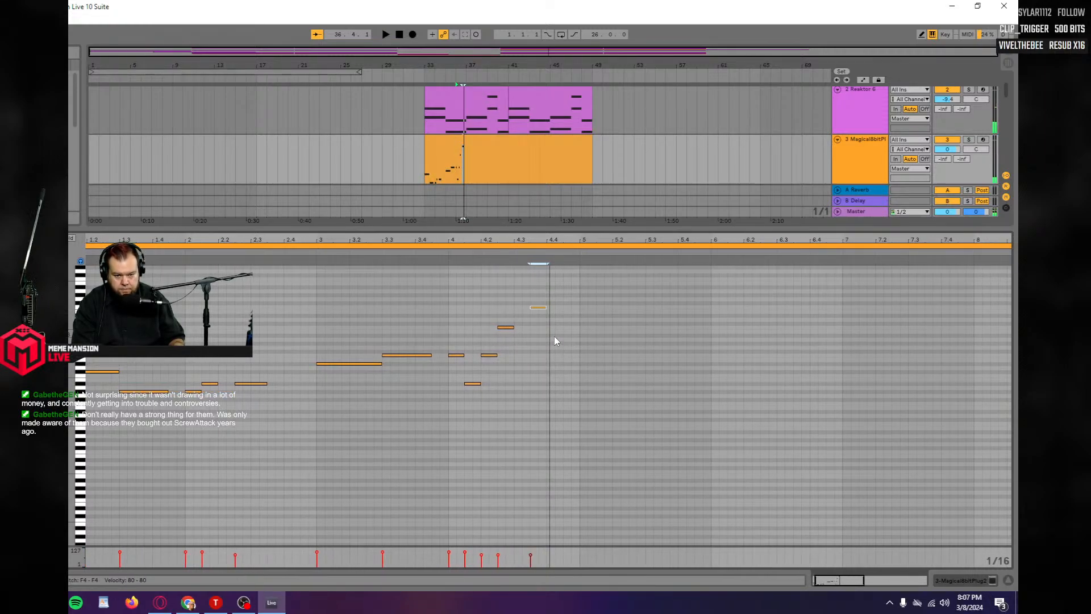
Draw eighth notes C4 at 4.4 and F3 directly after it, and play the melody back from the clip's start.
key("b")
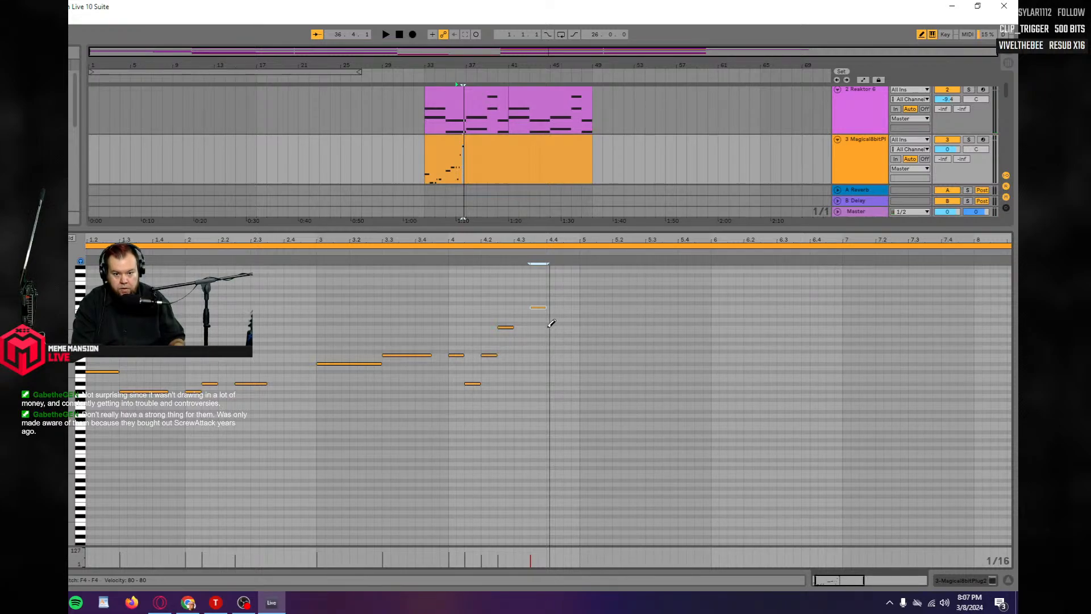
left_click(550, 326)
left_click_drag(551, 327, 563, 328)
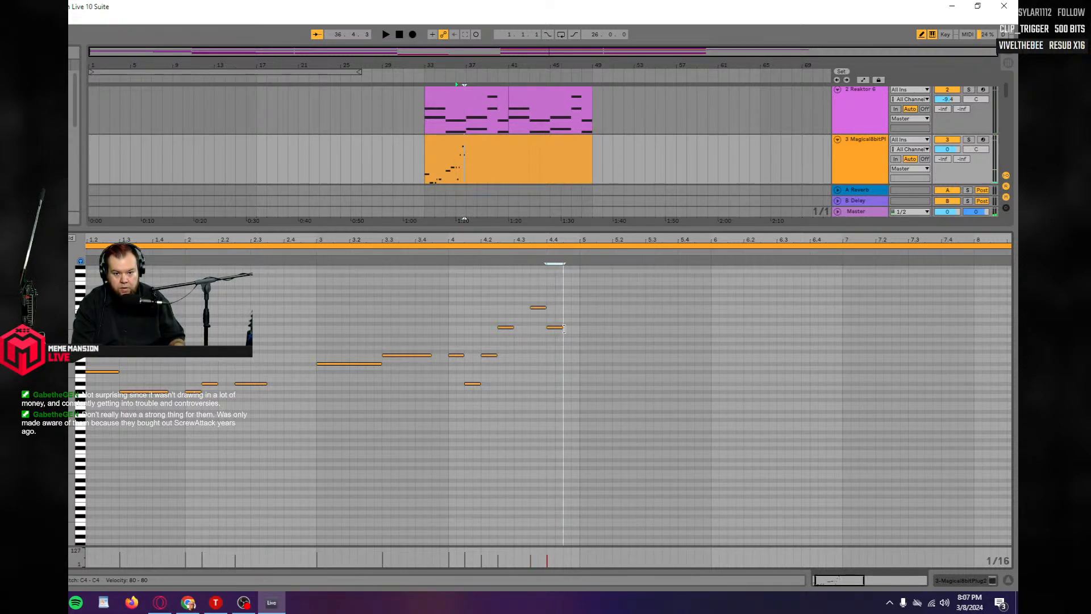
left_click(569, 354)
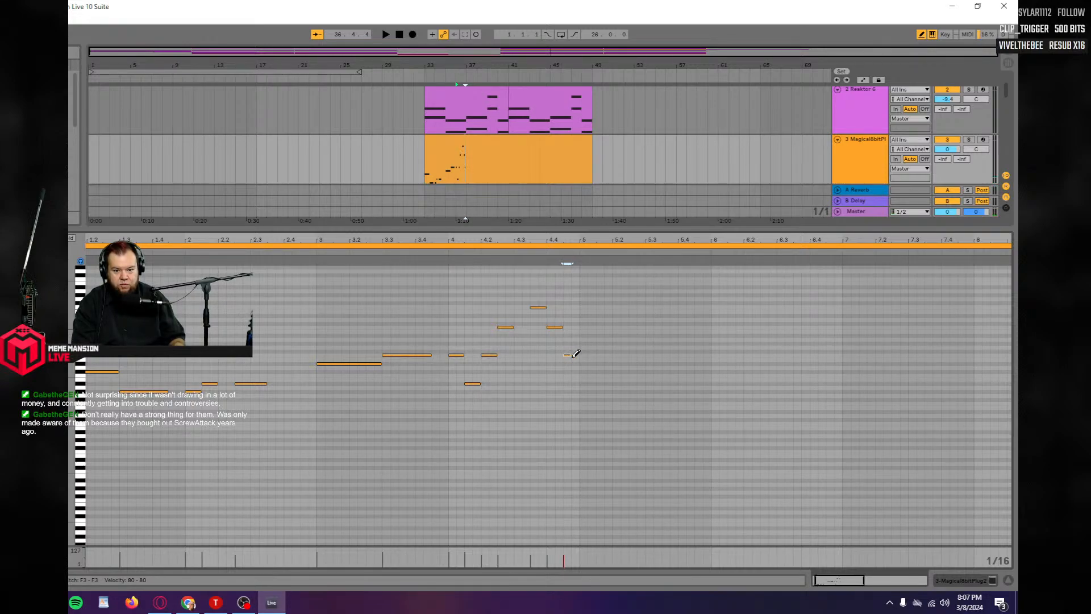
left_click_drag(567, 356, 581, 355)
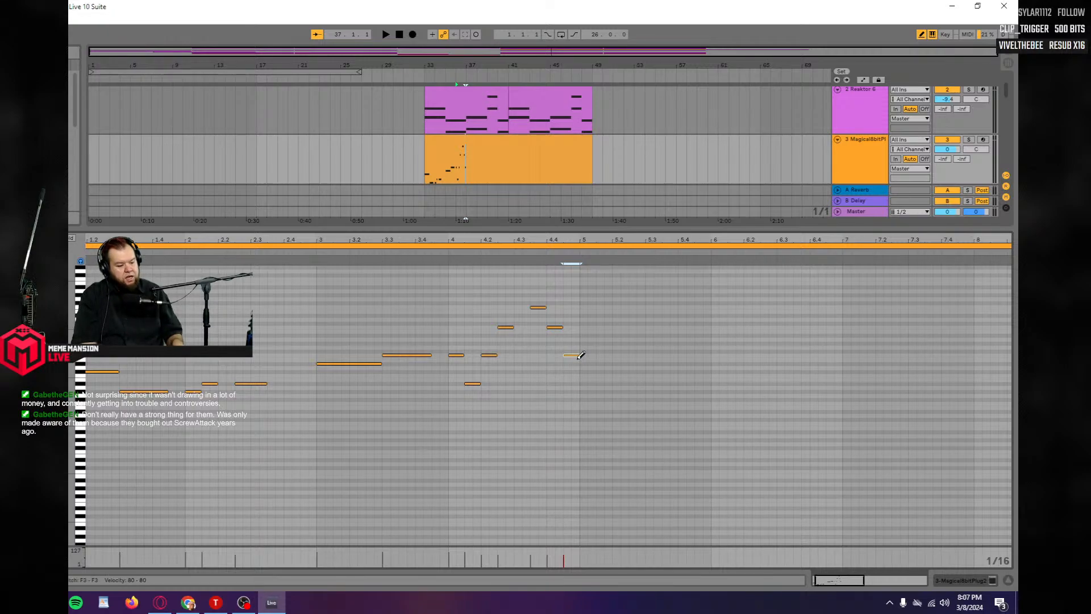
key("space")
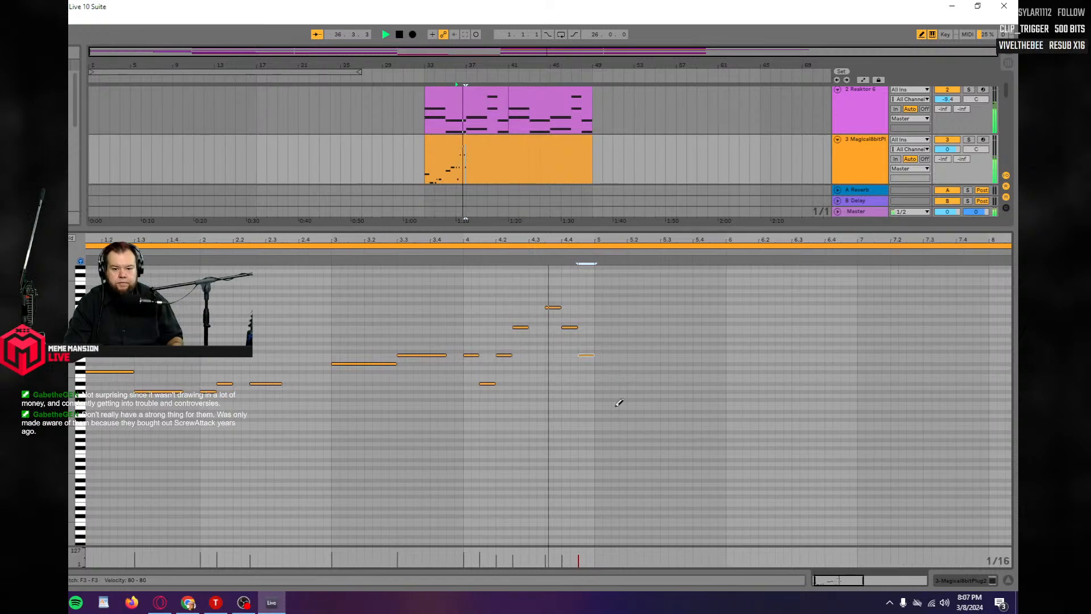
key("space")
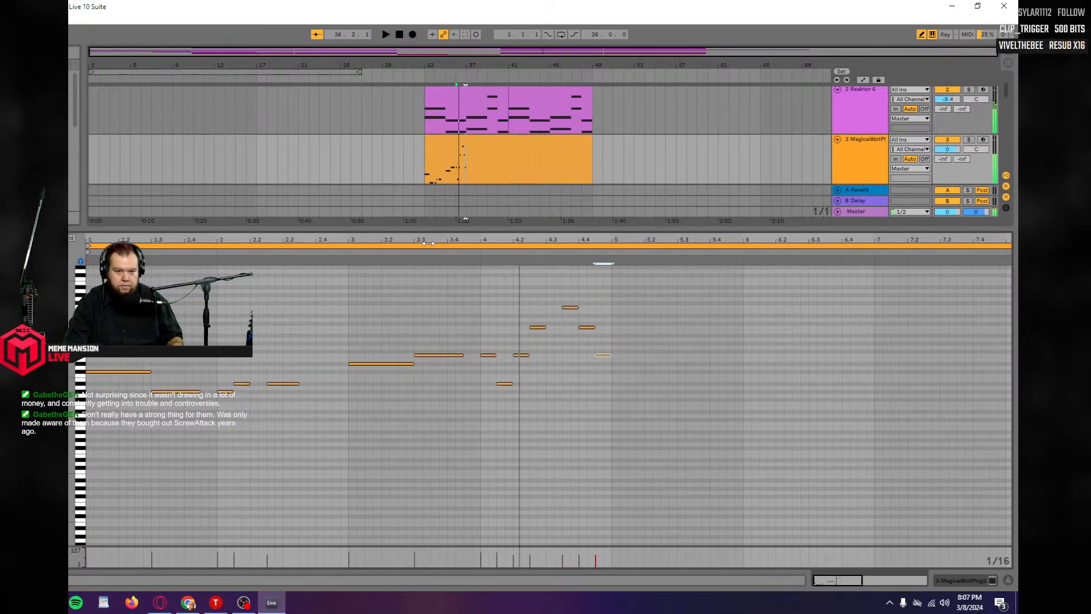
left_click(426, 179)
key("space")
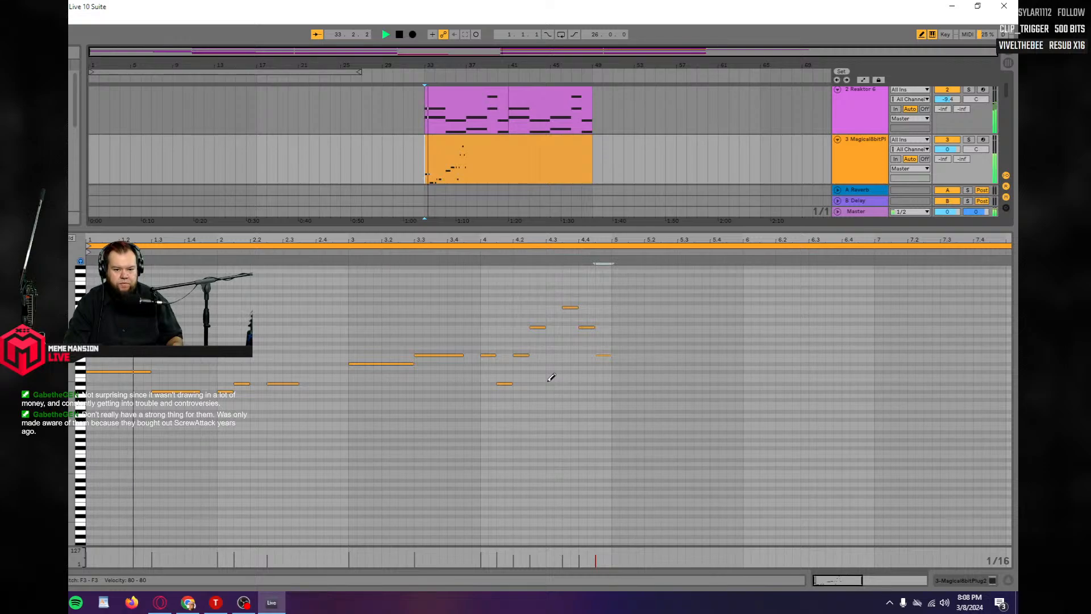
key("space")
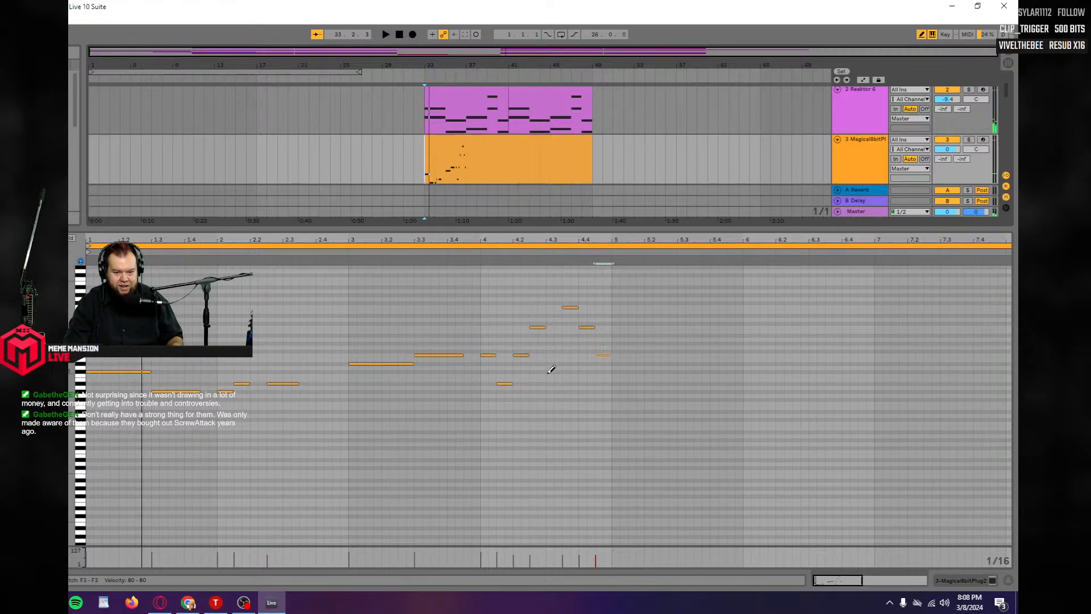
key("space")
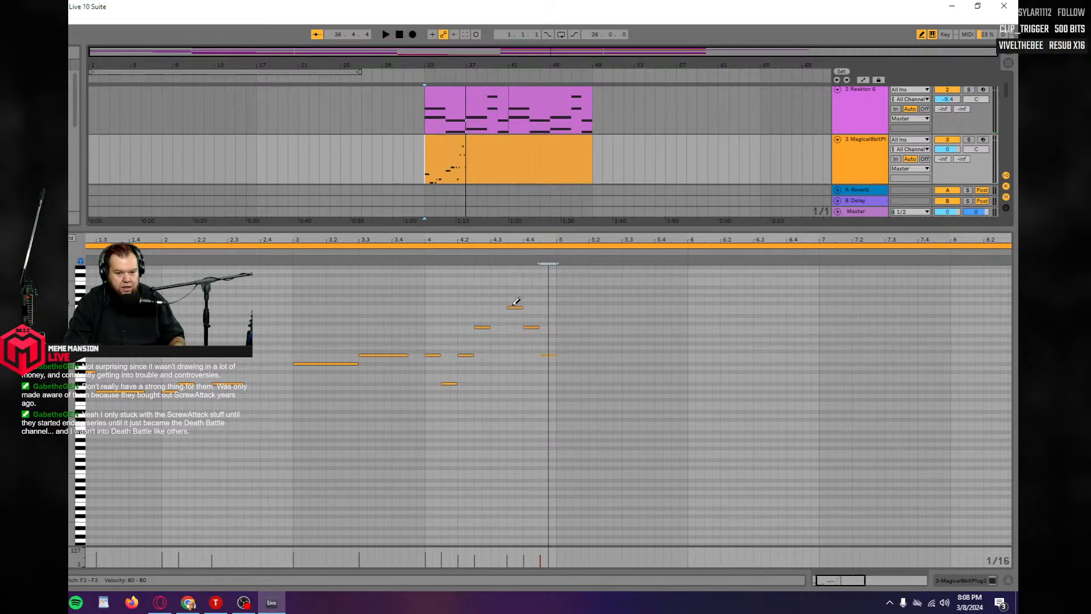
Audition bar 4, raise the C4 note at 4.2.3 to F4, and save the set after playing it back.
key("b")
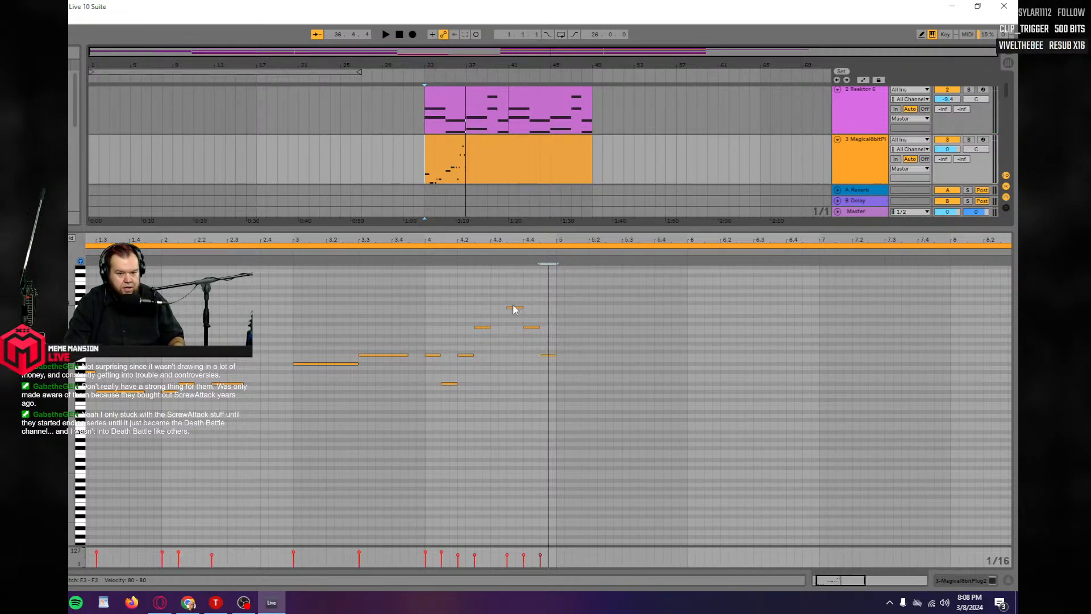
left_click(455, 175)
key("space")
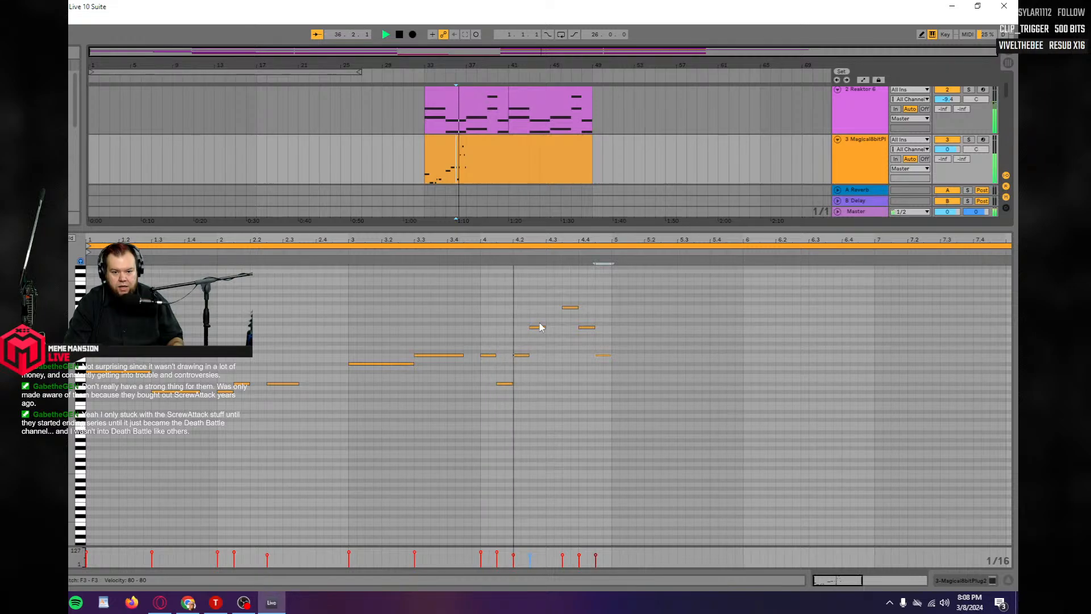
key("space")
key("space")
key("space")
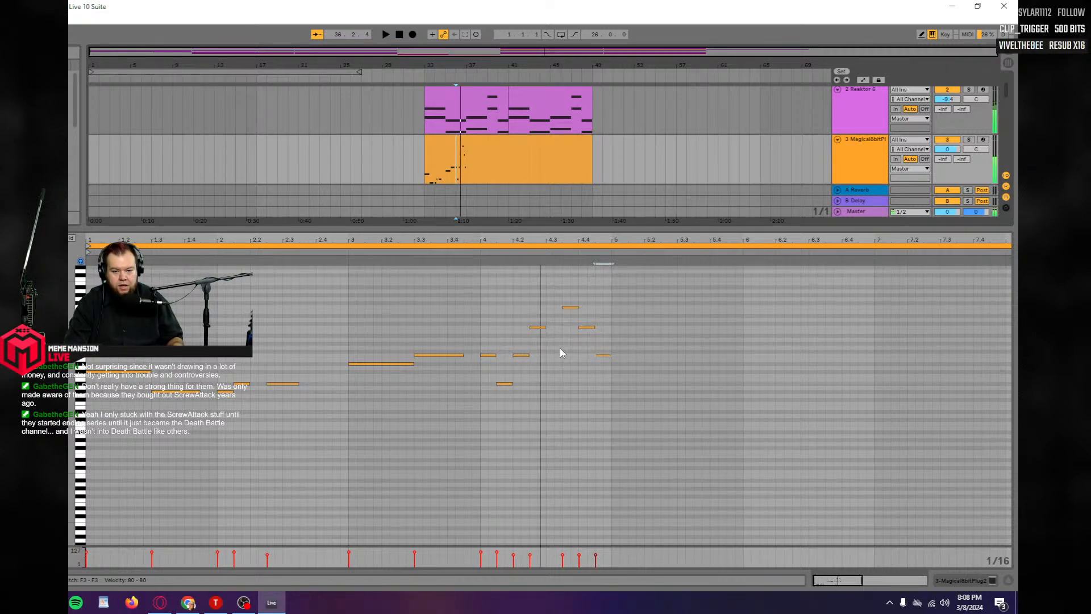
left_click_drag(540, 331, 540, 309)
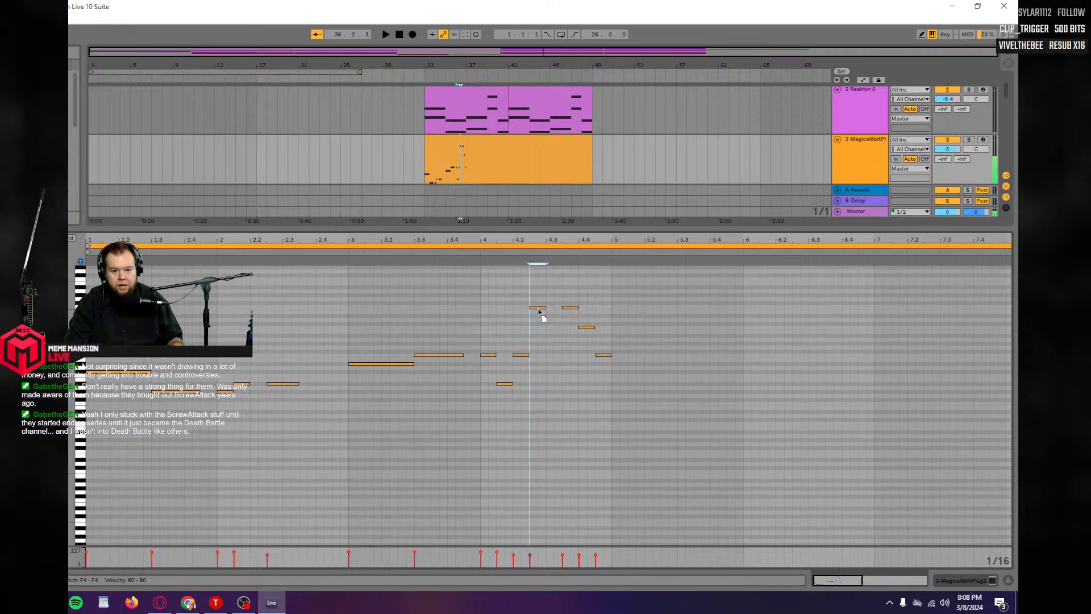
key("space")
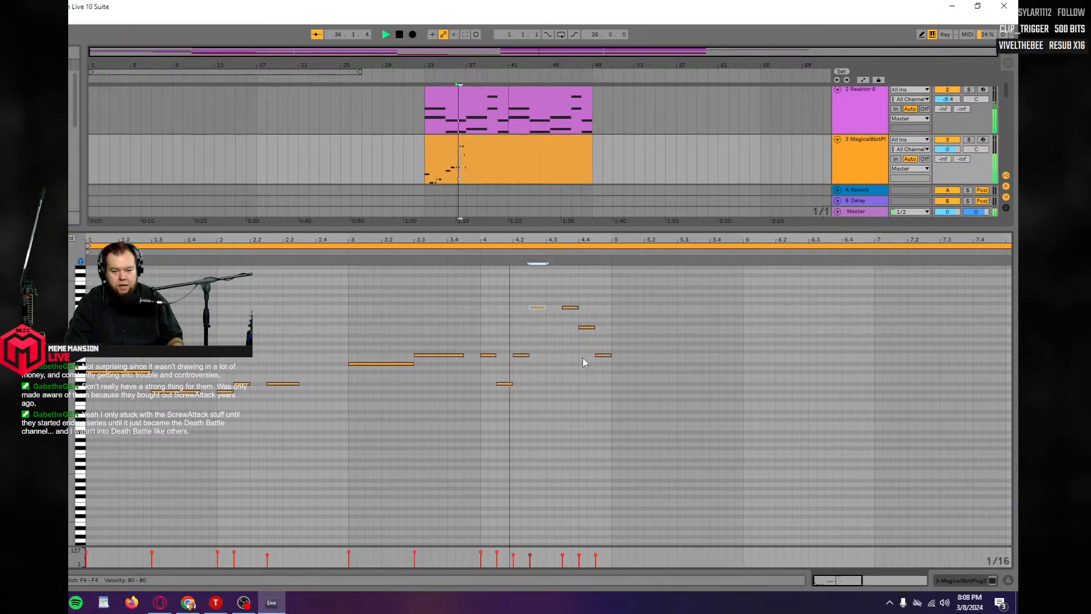
key("space")
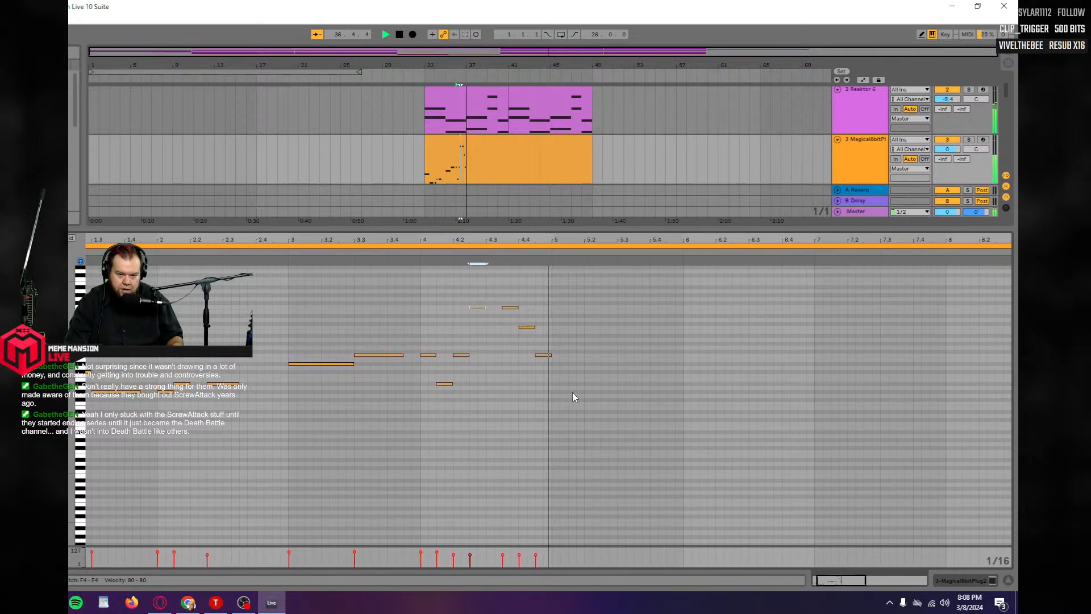
key("space")
key("ctrl+s")
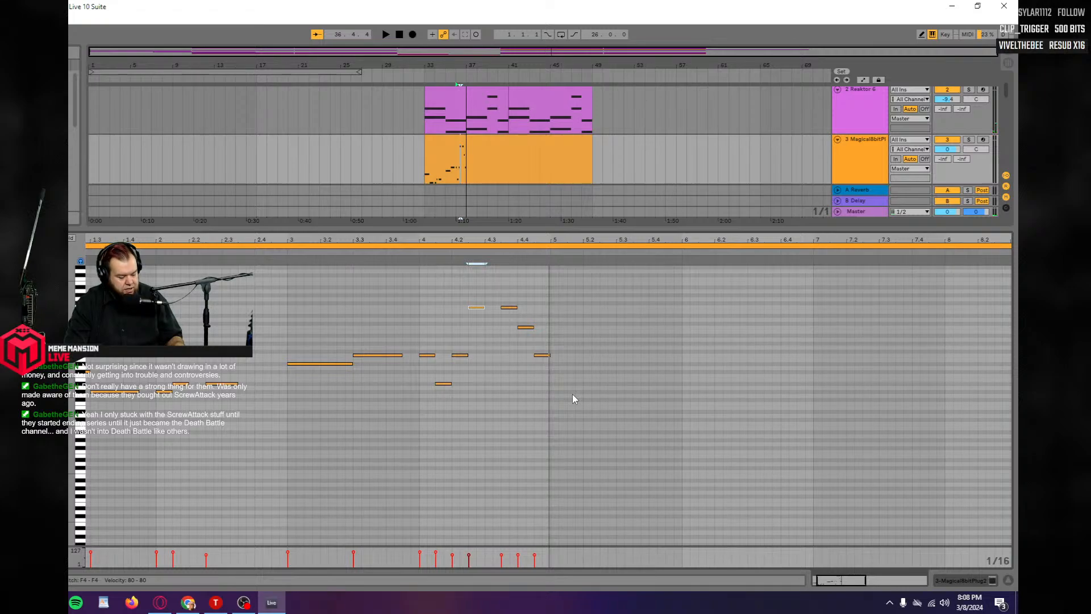
Draw a note at the start of bar 5 about five sixteenths long, raise it to F#3, and audition it.
key("b")
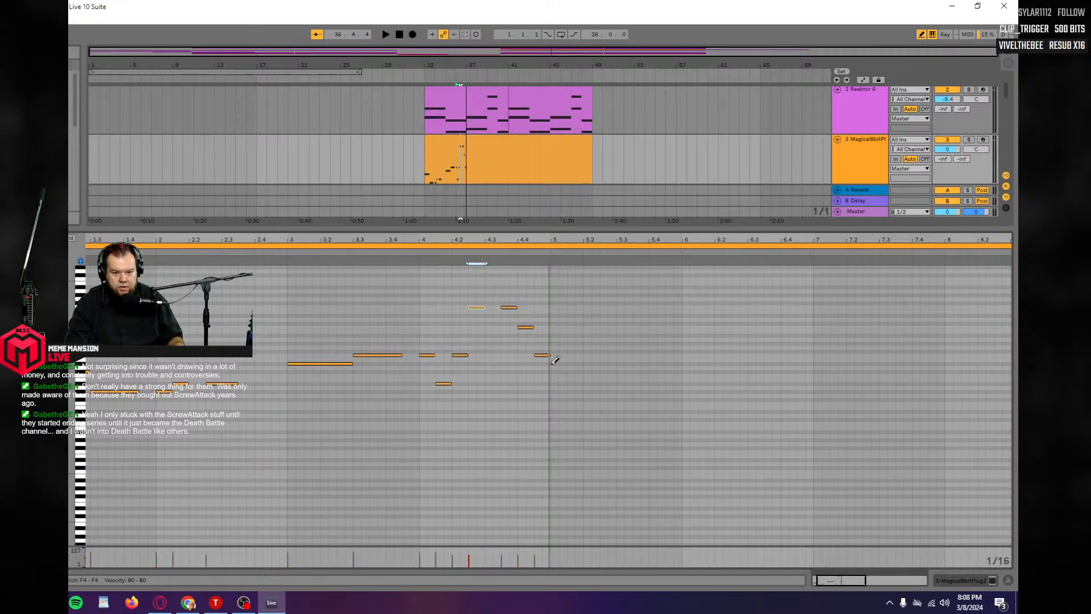
left_click(554, 359)
left_click_drag(554, 359, 592, 359)
key("space")
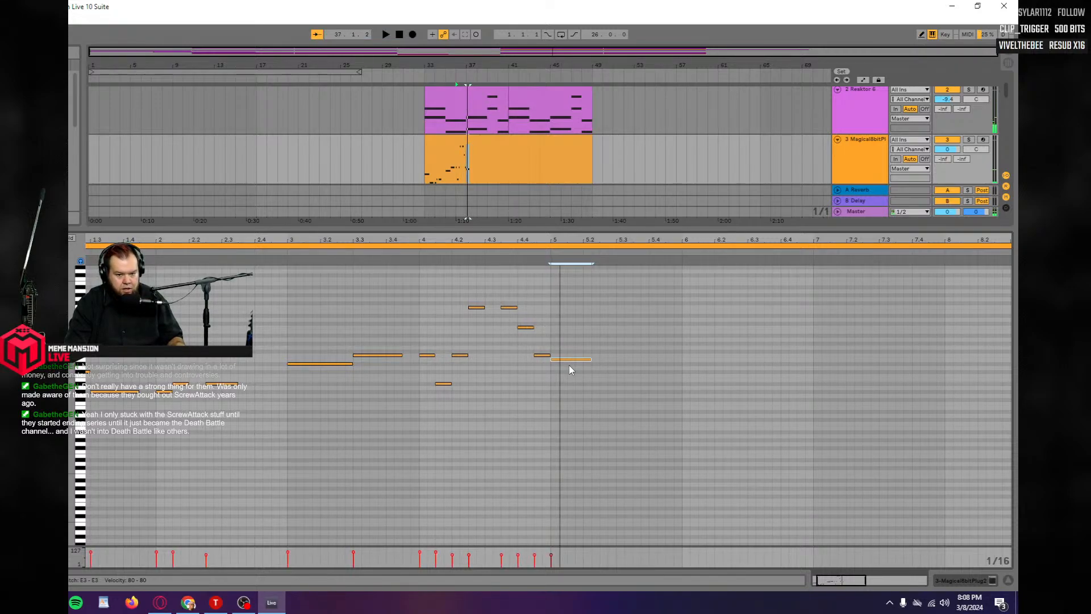
key("b")
left_click_drag(572, 361, 572, 354)
key("space")
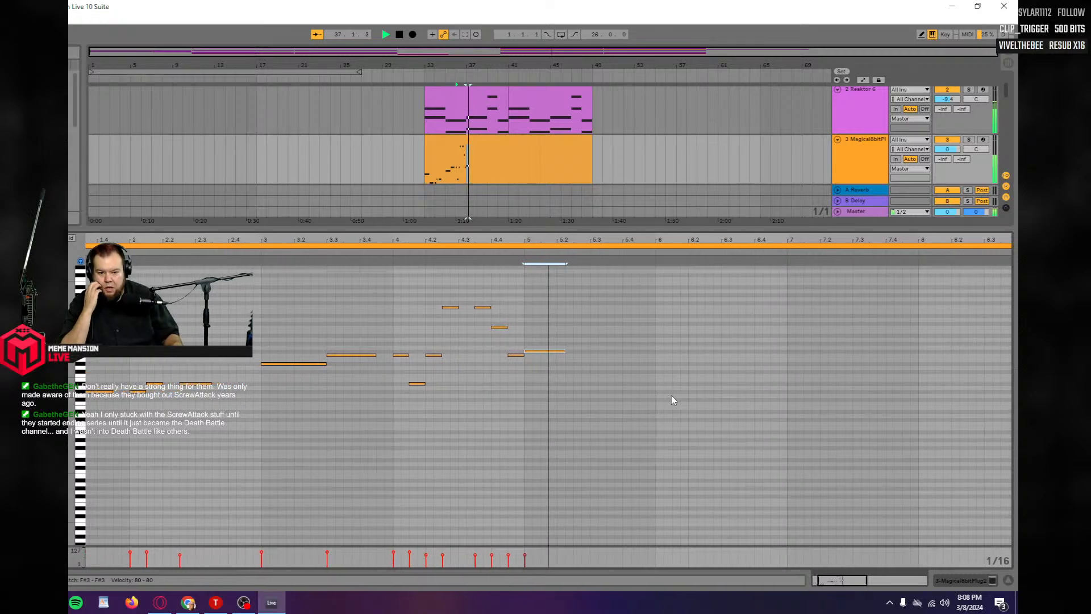
key("space")
Lengthen the F#3 note in bar 5 to a half note and play the passage back.
mouse_move(558, 351)
left_mouse_down()
mouse_move(549, 352)
mouse_move(580, 351)
left_mouse_up()
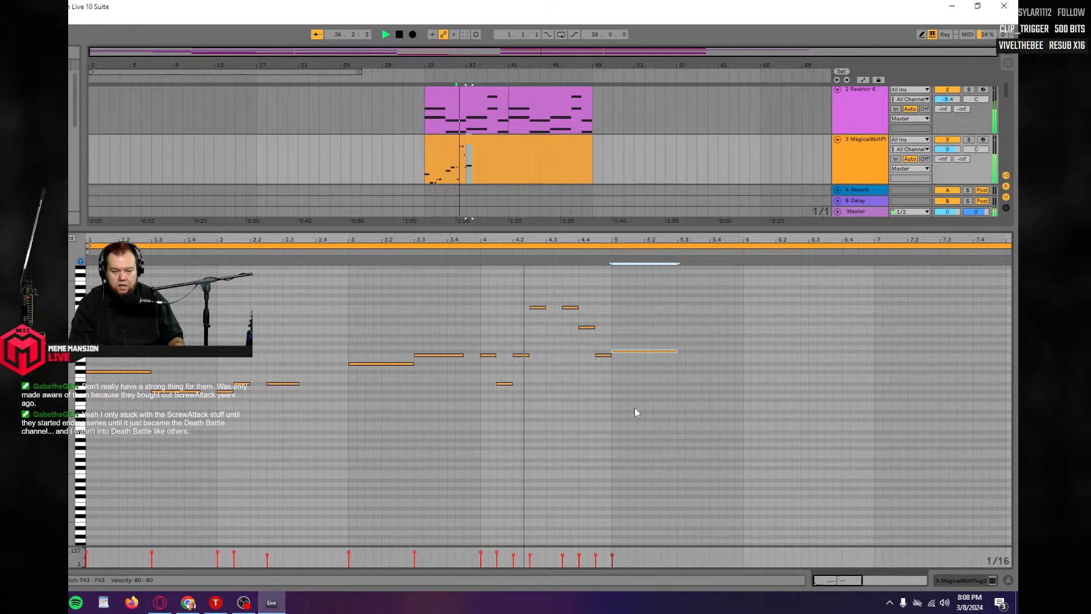
key("space")
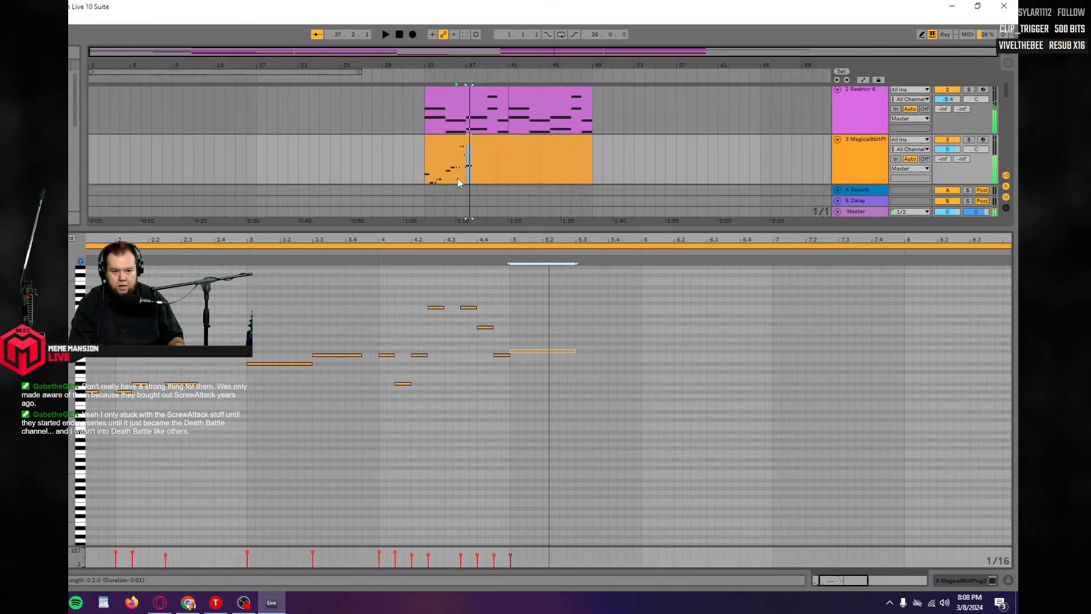
left_click(468, 175)
key("space")
key("space")
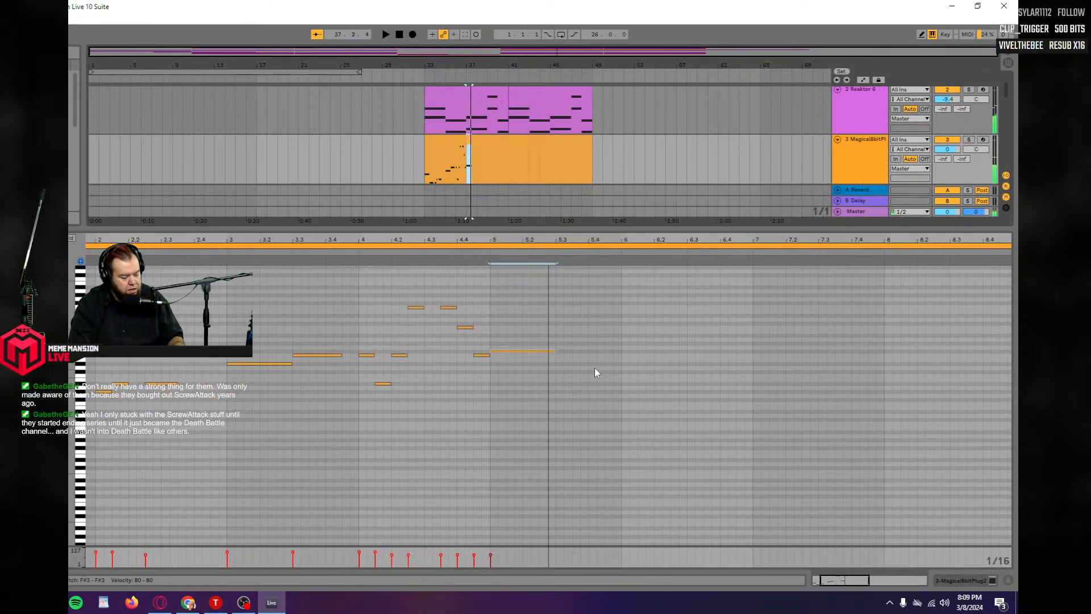
Draw a half note at 5.3, raise it from E3 to F3, and play bar 5 back.
key("b")
left_click(560, 360)
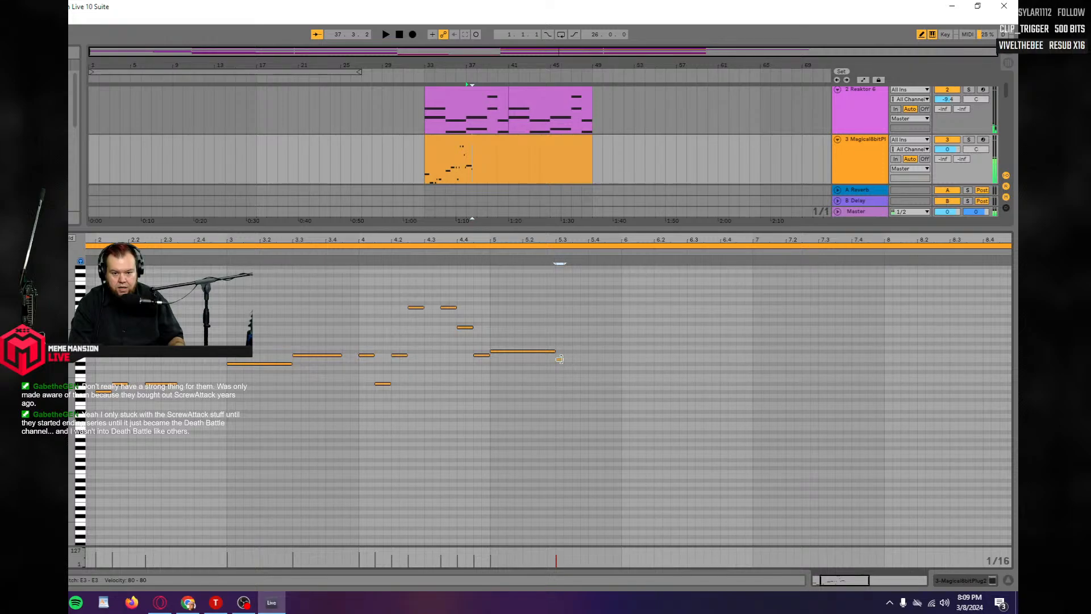
left_click_drag(559, 359, 623, 359)
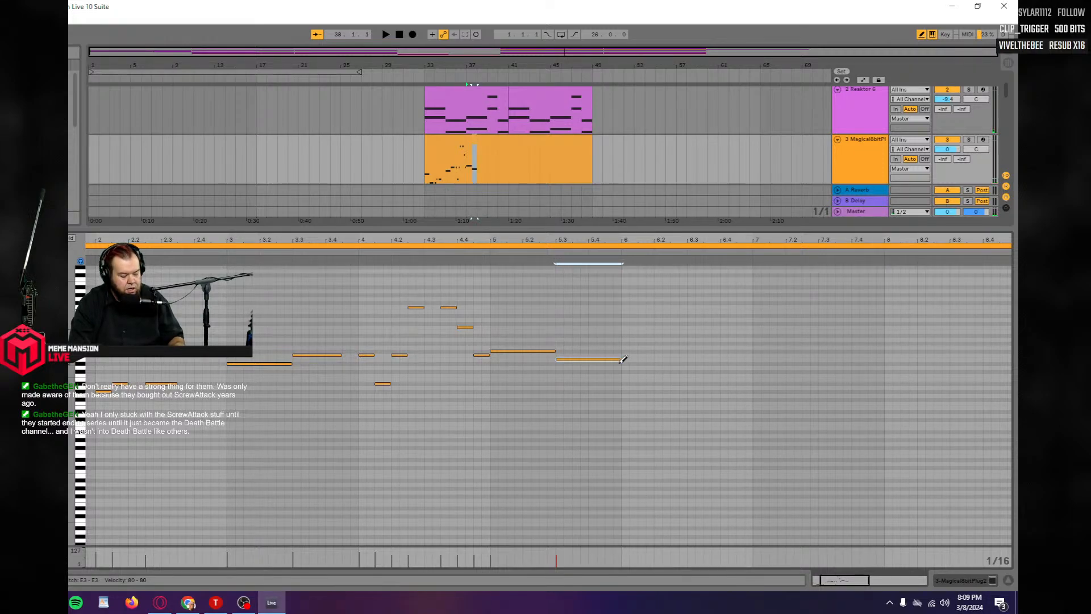
key("b")
key("Up")
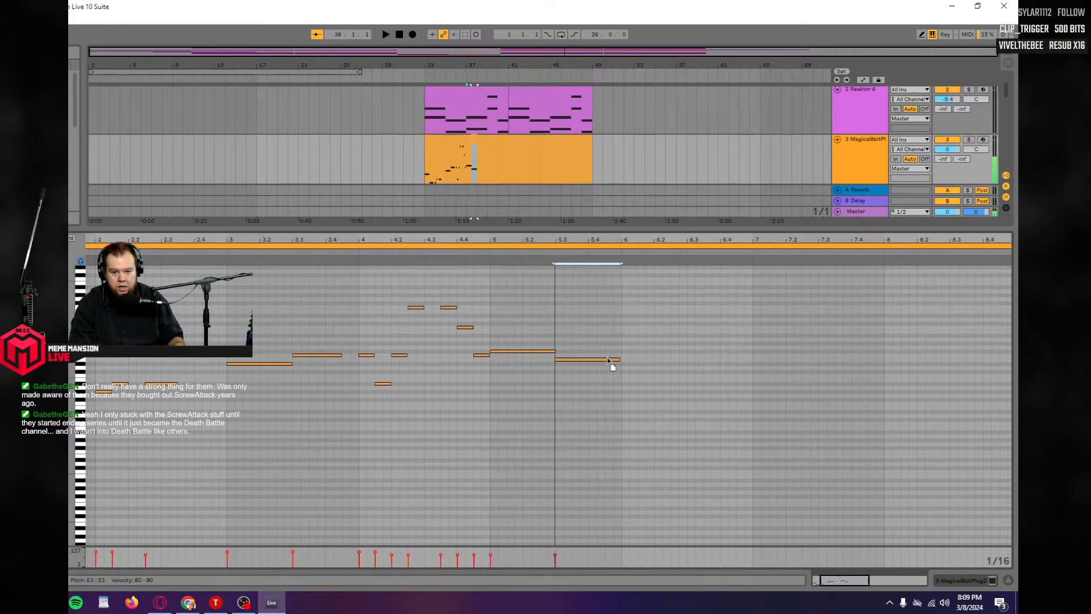
key("space")
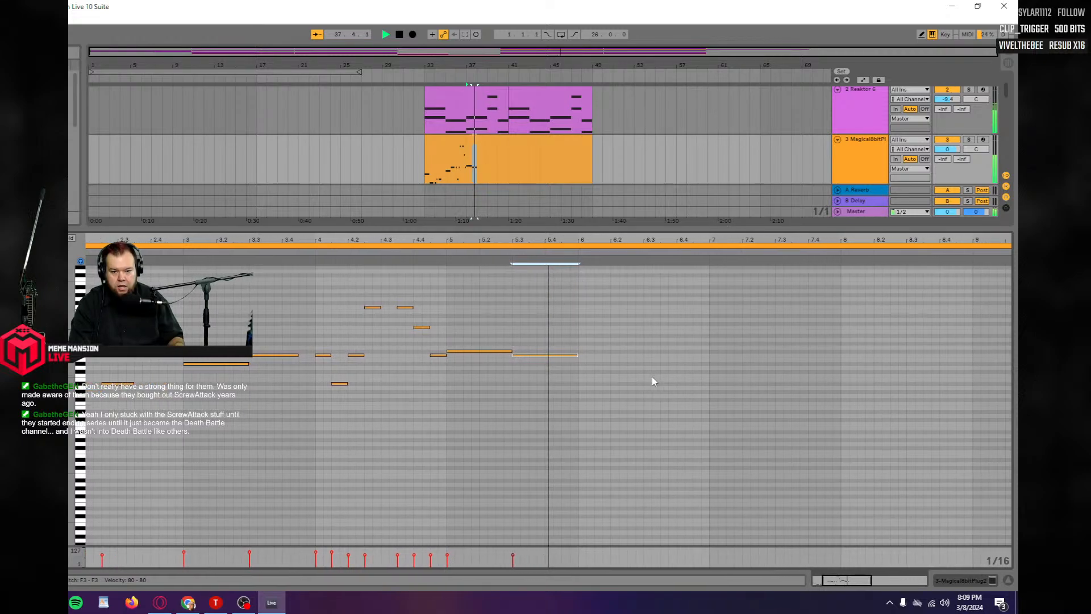
Draw five consecutive eighth notes from the start of bar 6, D#3, C#3, D#3, C#3 and C3, and audition them.
key("b")
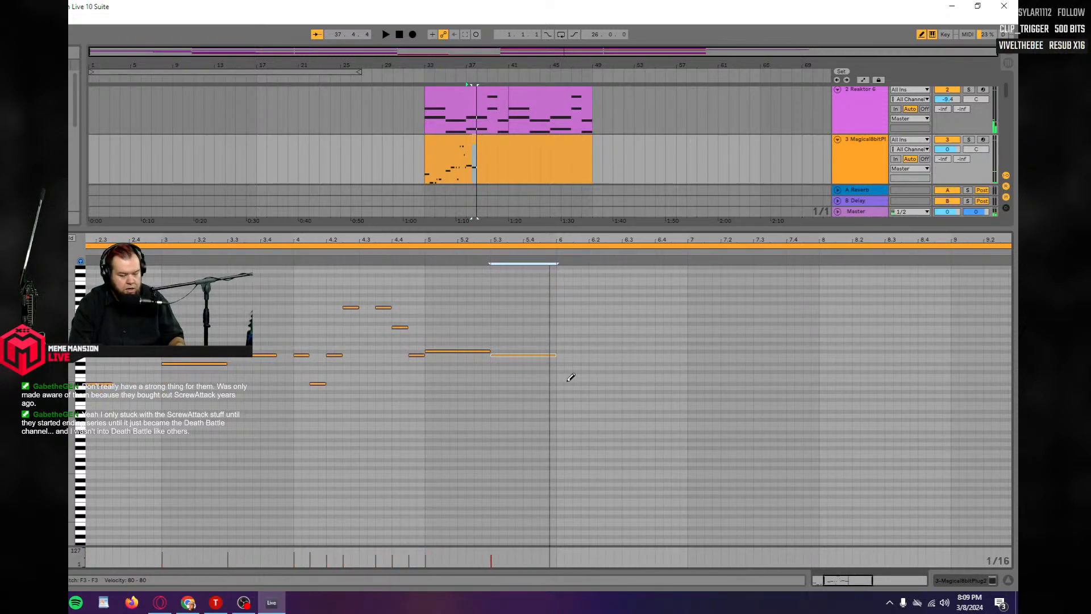
left_click(560, 362)
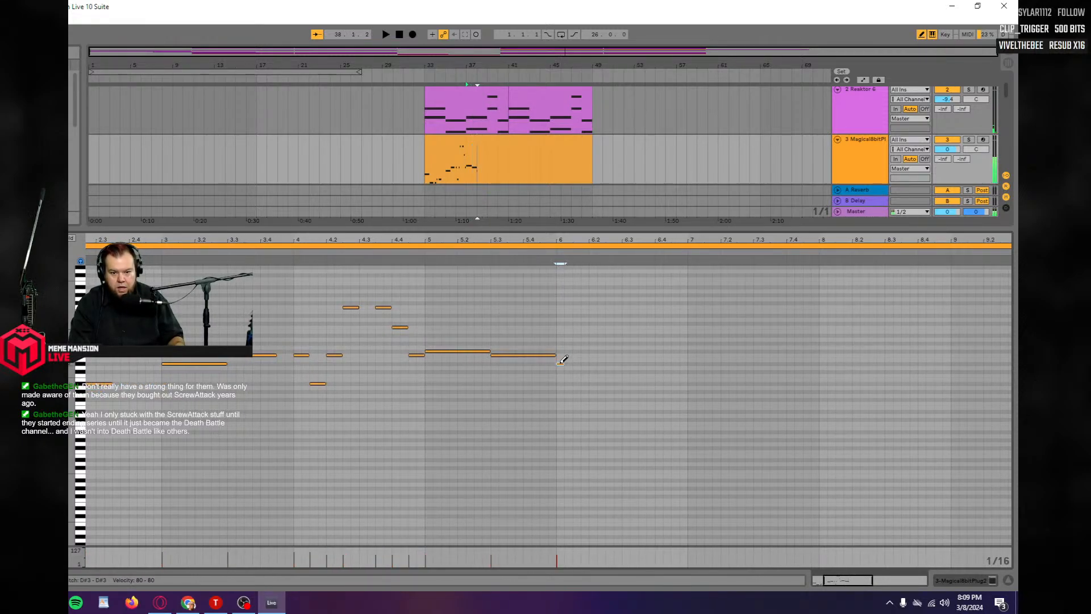
left_click_drag(560, 362, 589, 373)
left_click(575, 372)
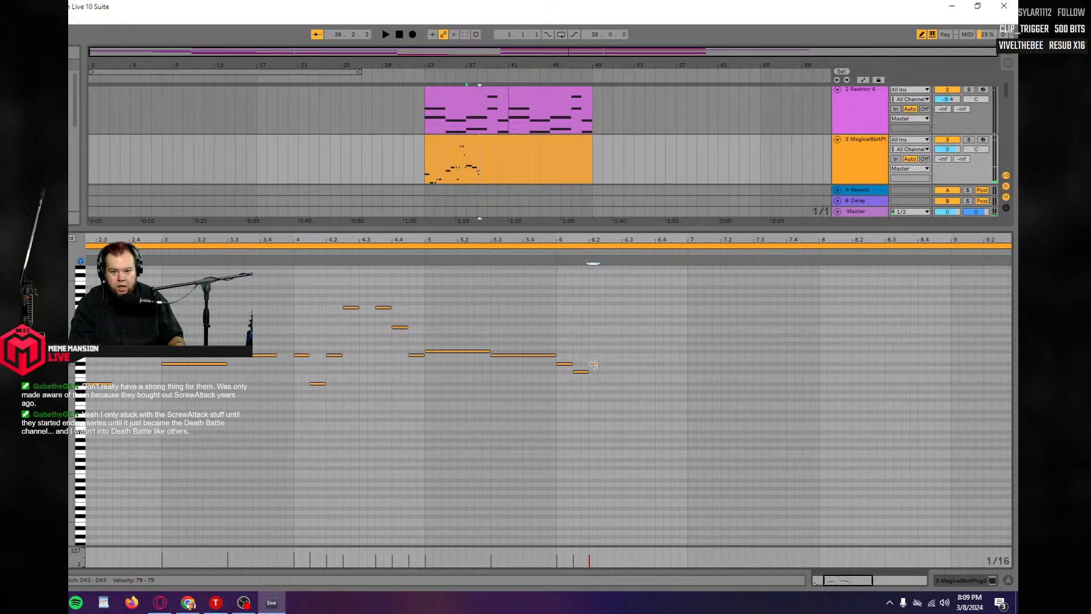
left_click_drag(593, 364, 638, 379)
left_click(609, 372)
left_click(626, 379)
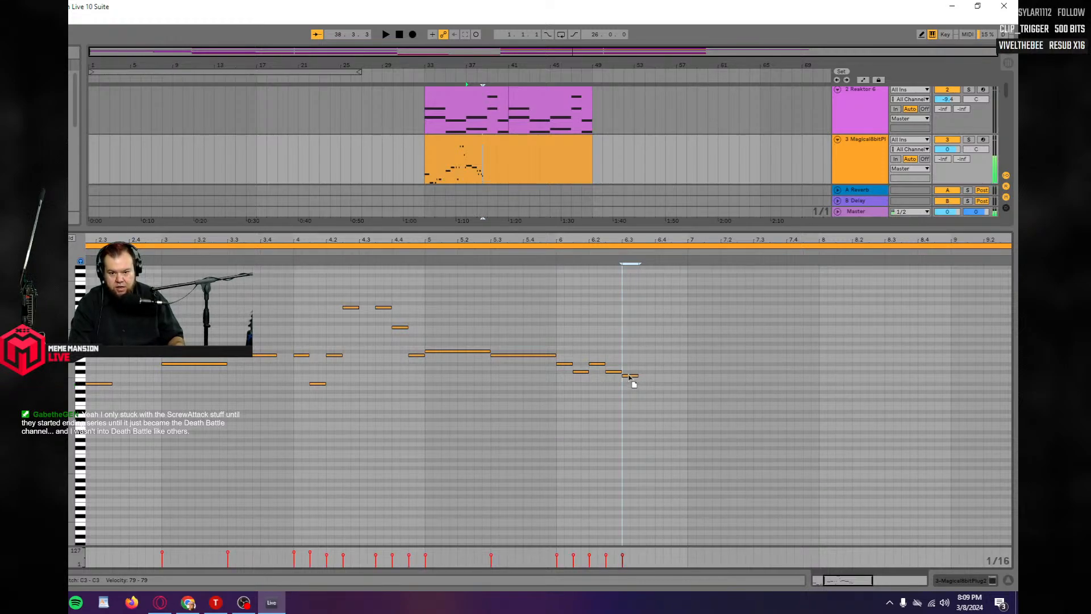
key("space")
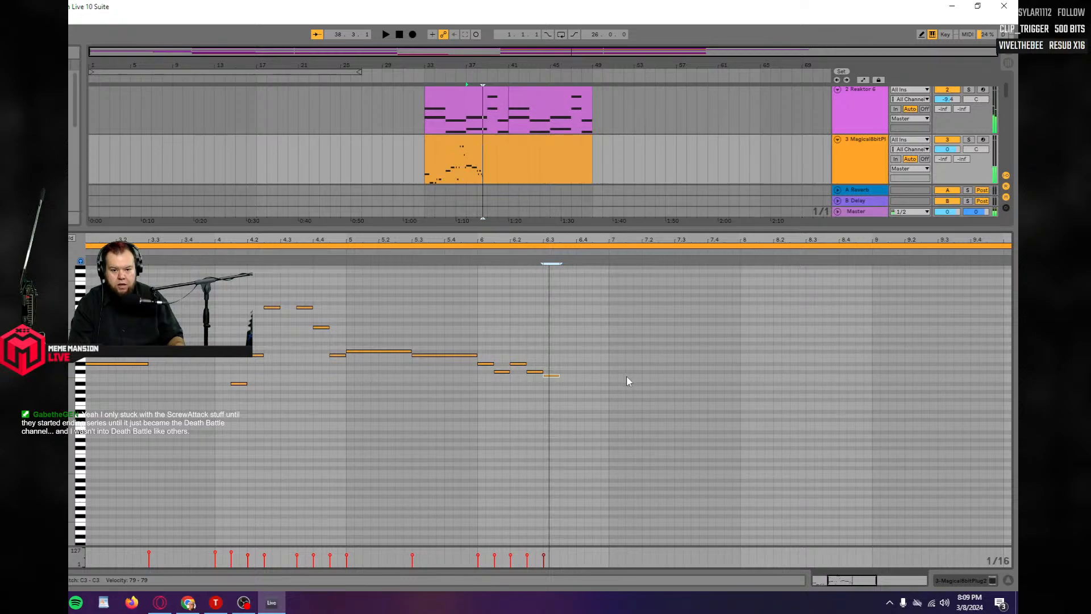
Complete bar 6 with three eighth notes, C#3, C3 and A#2, following the C3 at 6.3, and play the passage back.
key("space")
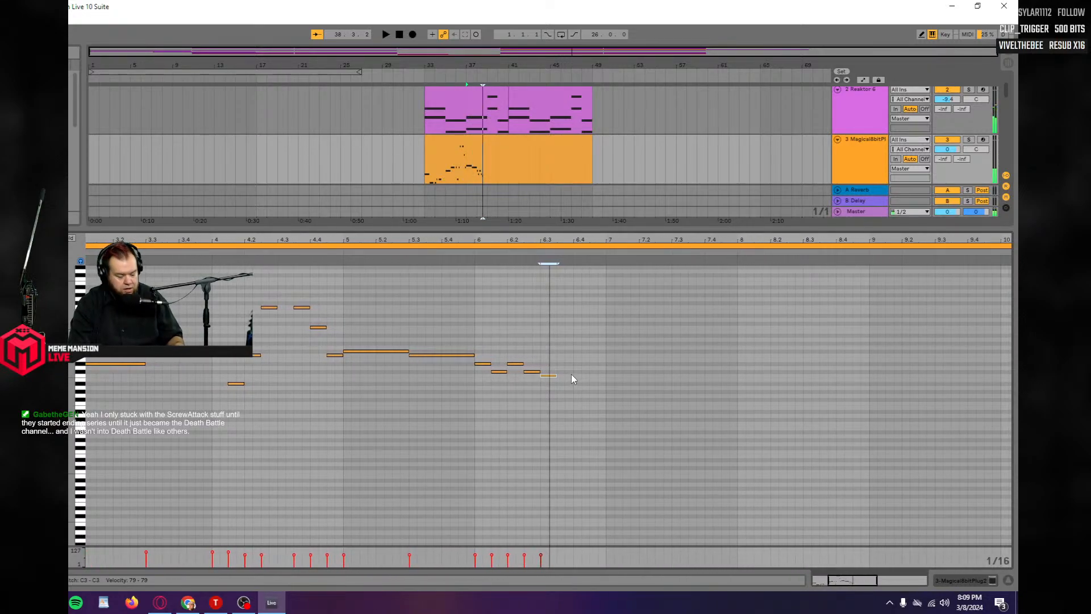
key("b")
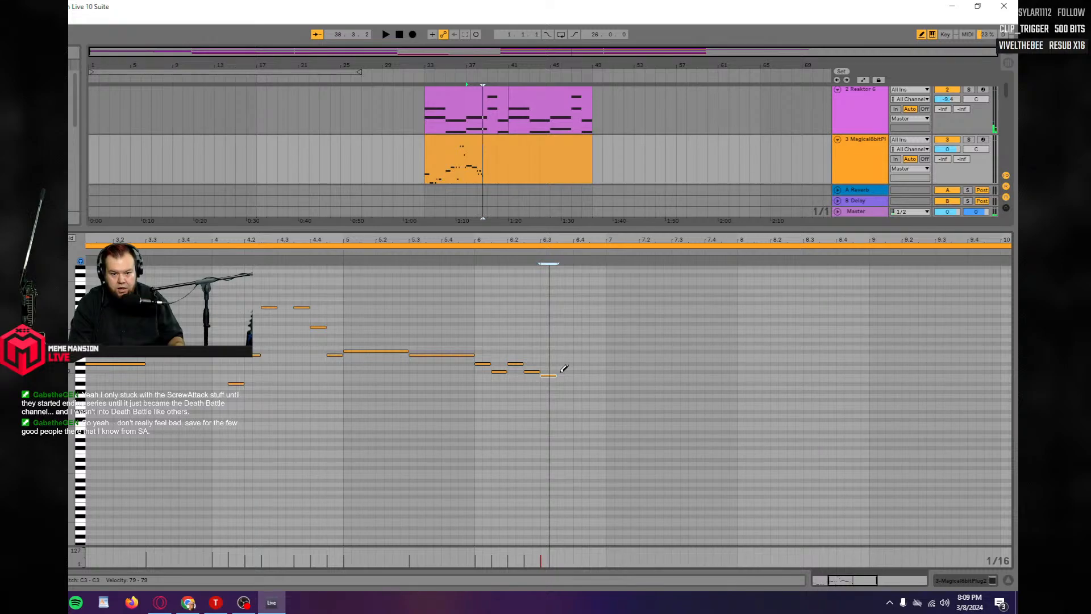
left_click(561, 371)
left_click_drag(562, 370, 574, 372)
left_click(578, 373)
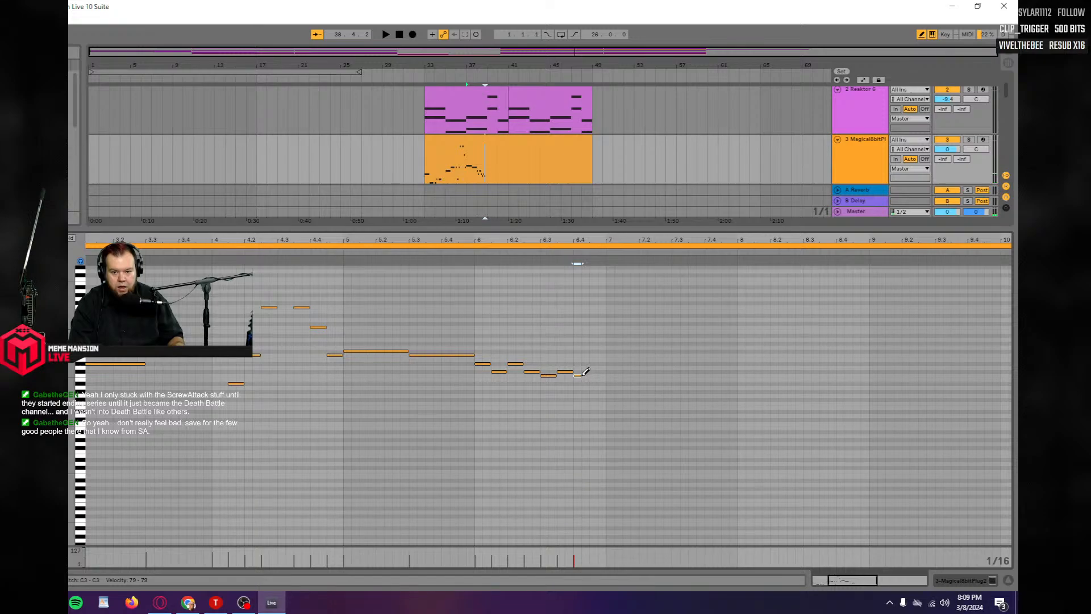
left_click_drag(578, 376, 605, 384)
left_click(593, 383)
key("space")
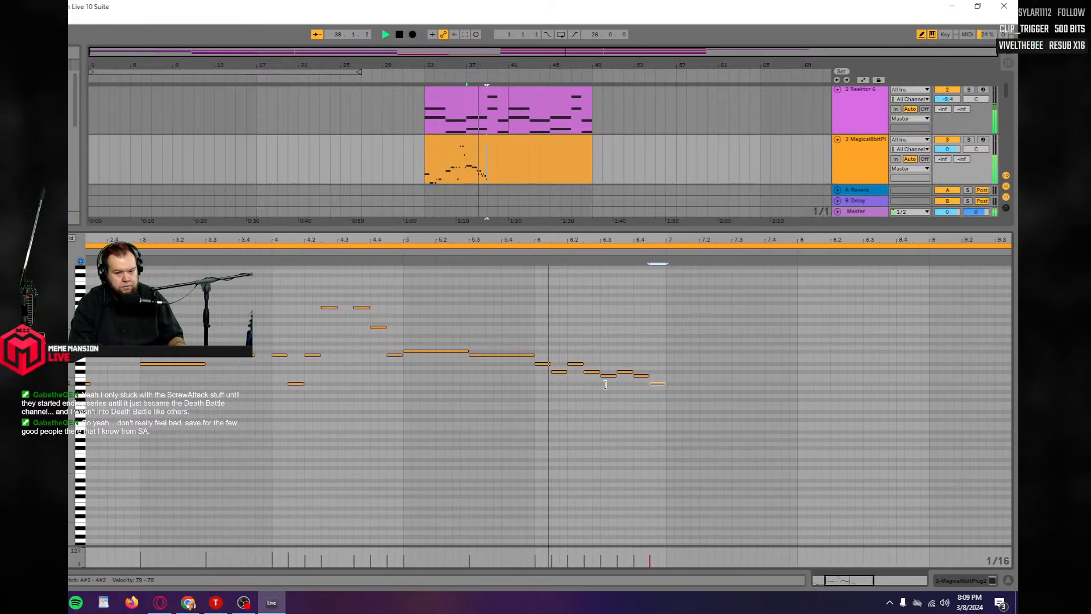
key("space")
key("space")
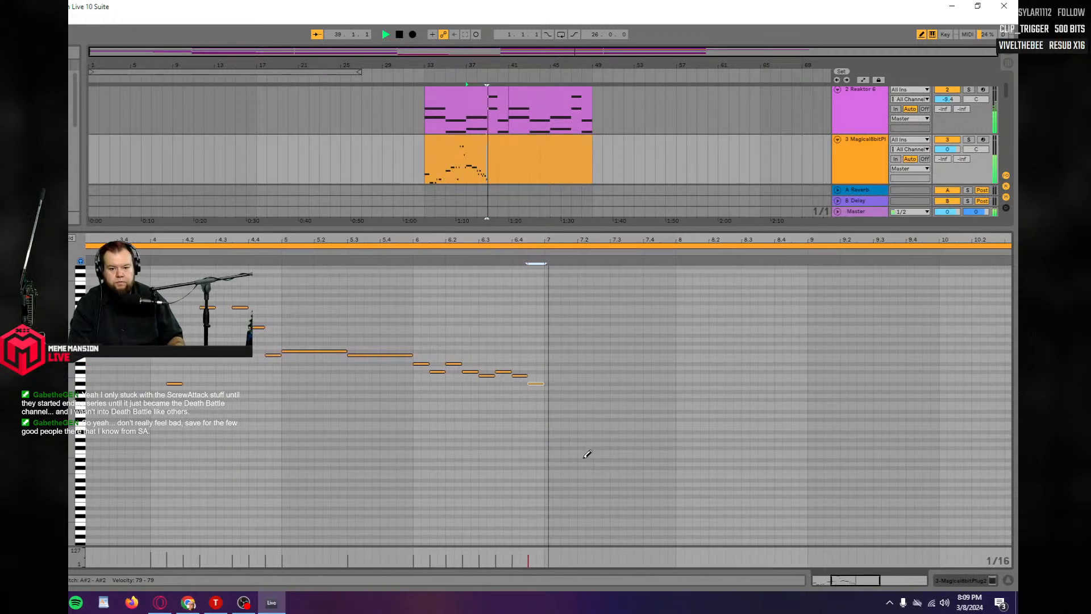
key("space")
Add an eighth note at the start of bar 7, place it at F3, and audition it.
left_click(537, 403)
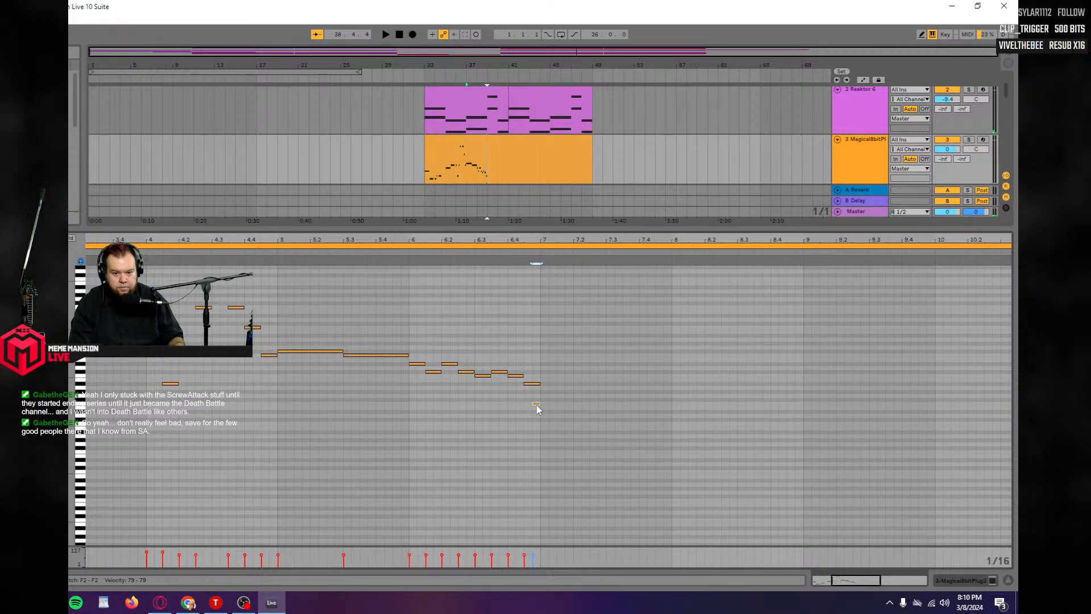
left_click_drag(537, 405, 549, 357)
key("space")
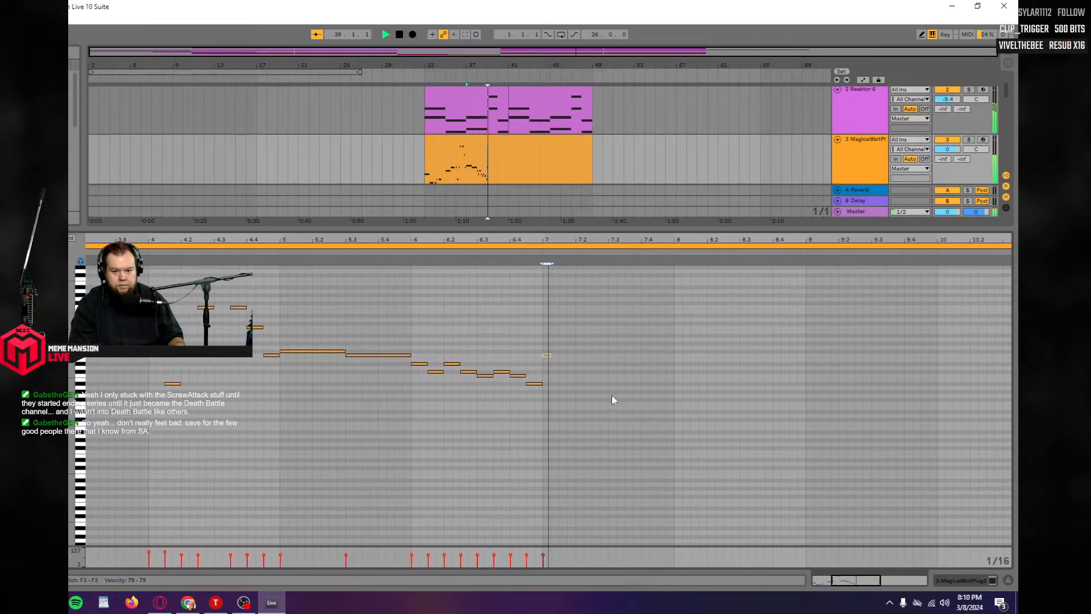
key("space")
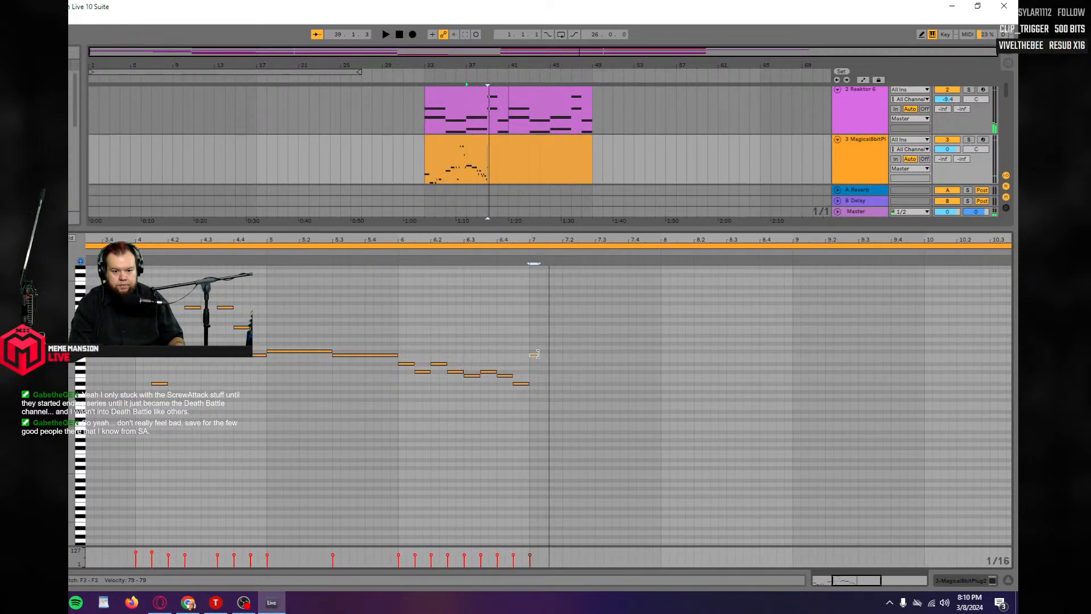
key("space")
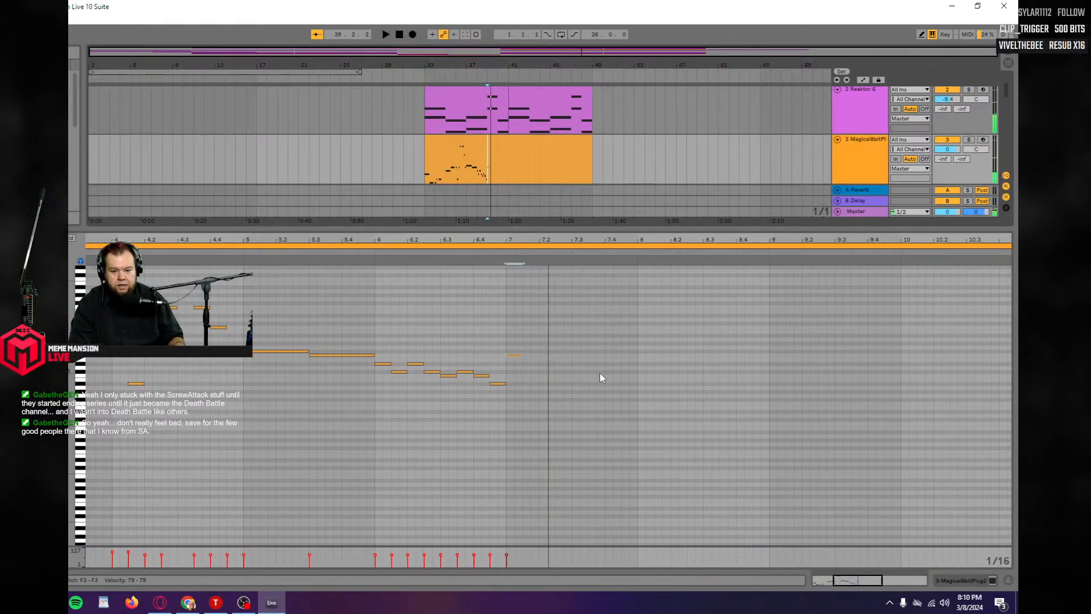
Draw an F3 eighth note after the first note of bar 7 and a C#3 eighth note at 7.2, auditioning them.
key("b")
left_click(535, 355)
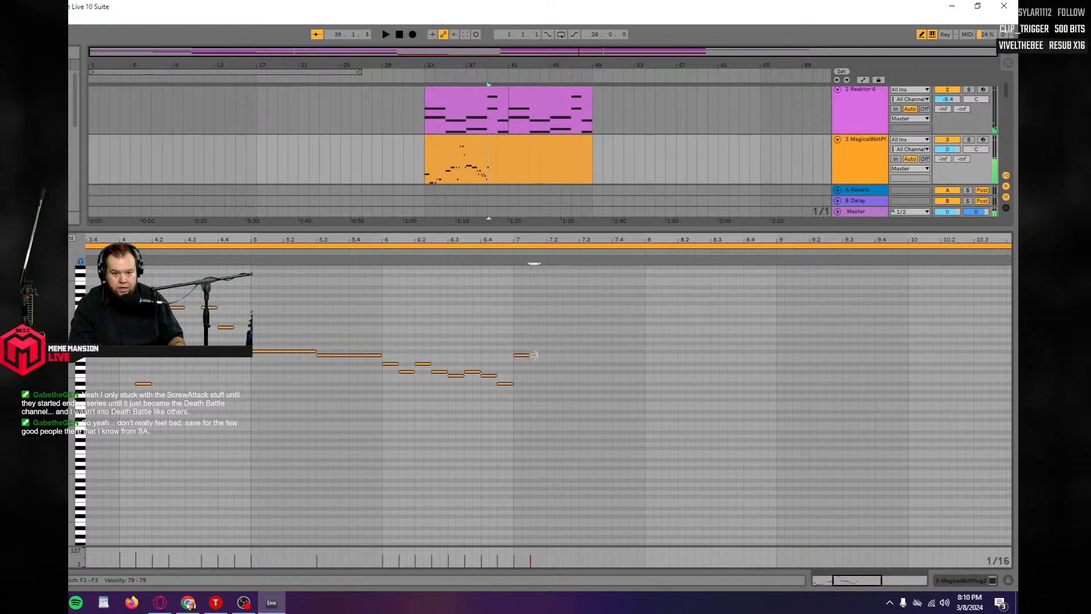
left_click_drag(536, 355, 546, 355)
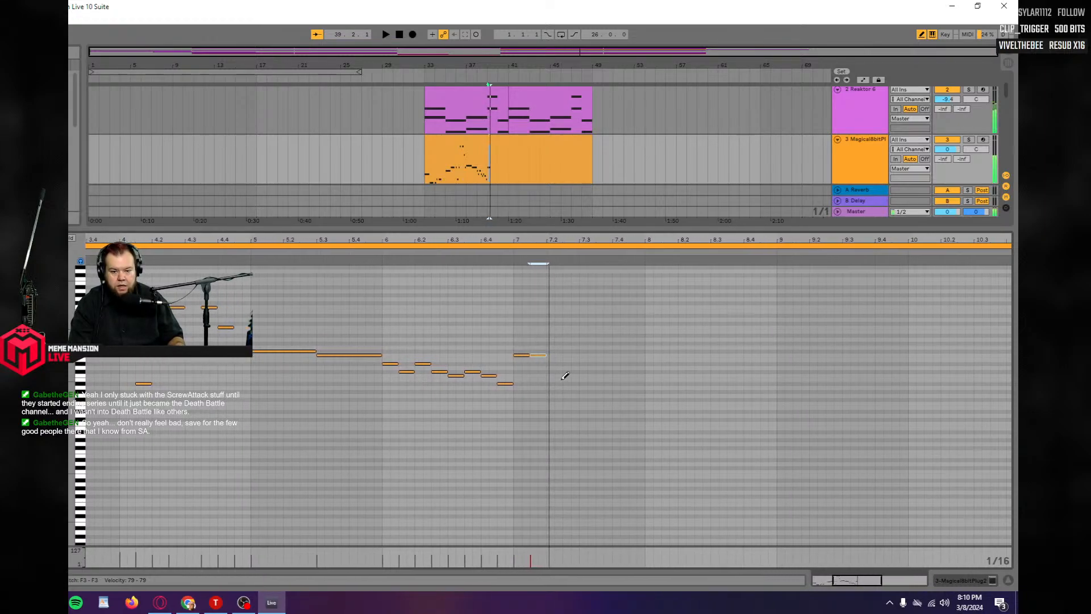
left_click(550, 371)
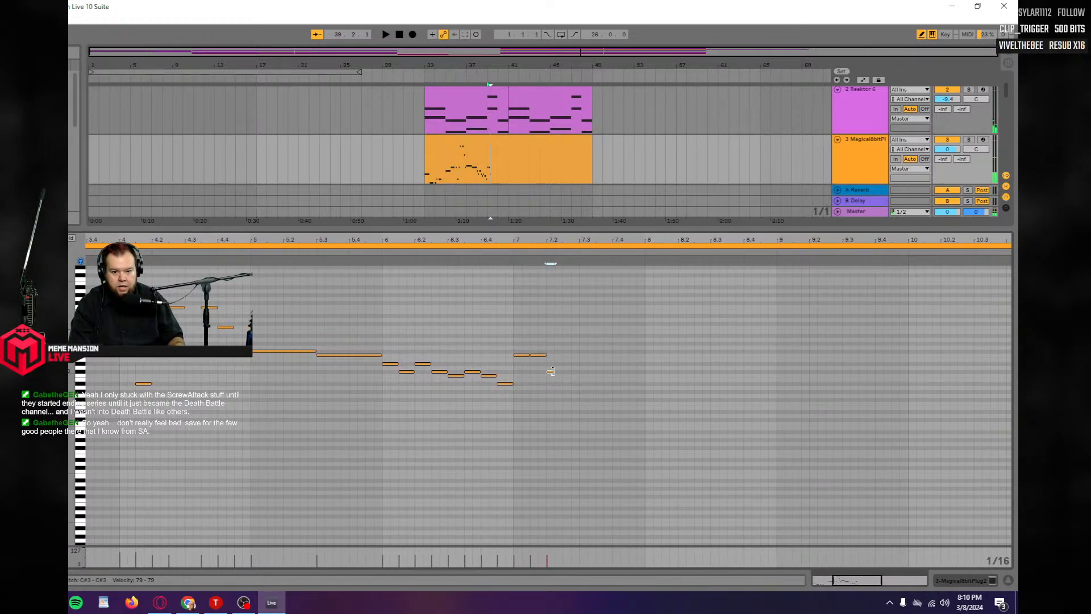
left_click_drag(552, 371, 563, 371)
key("space")
key("space")
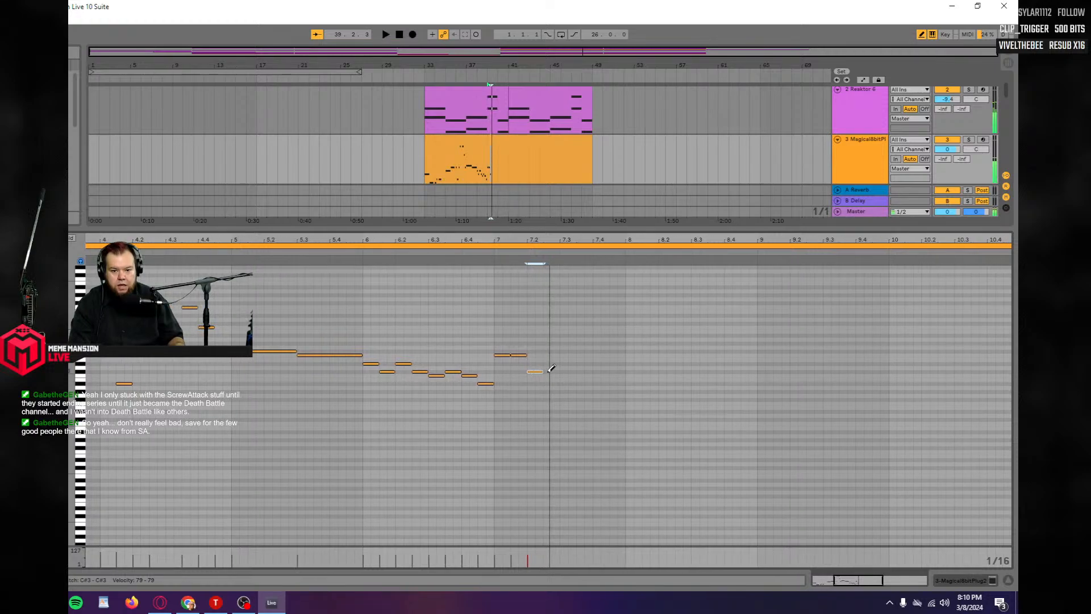
Draw two consecutive F3 eighth notes in bar 7 after the C#3, and audition them.
left_click(547, 354)
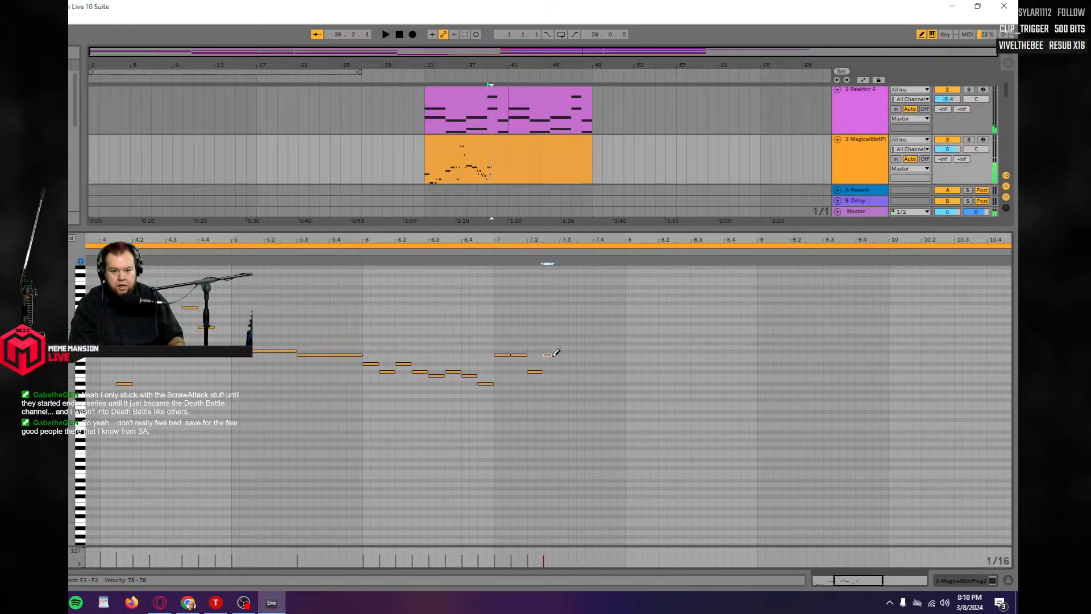
left_click_drag(552, 355, 560, 355)
key("space")
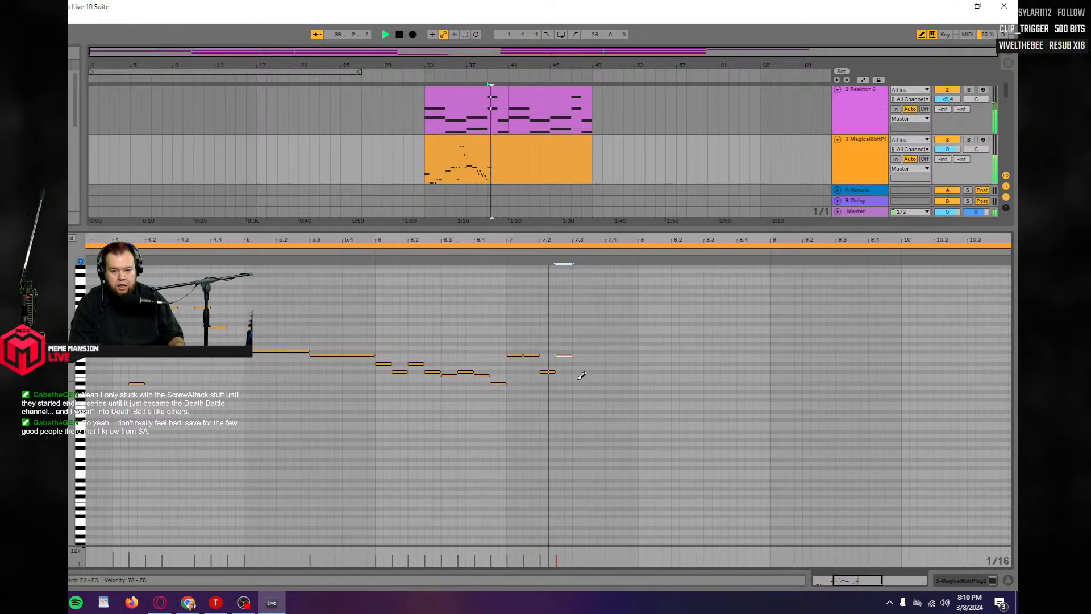
key("space")
left_click(554, 354)
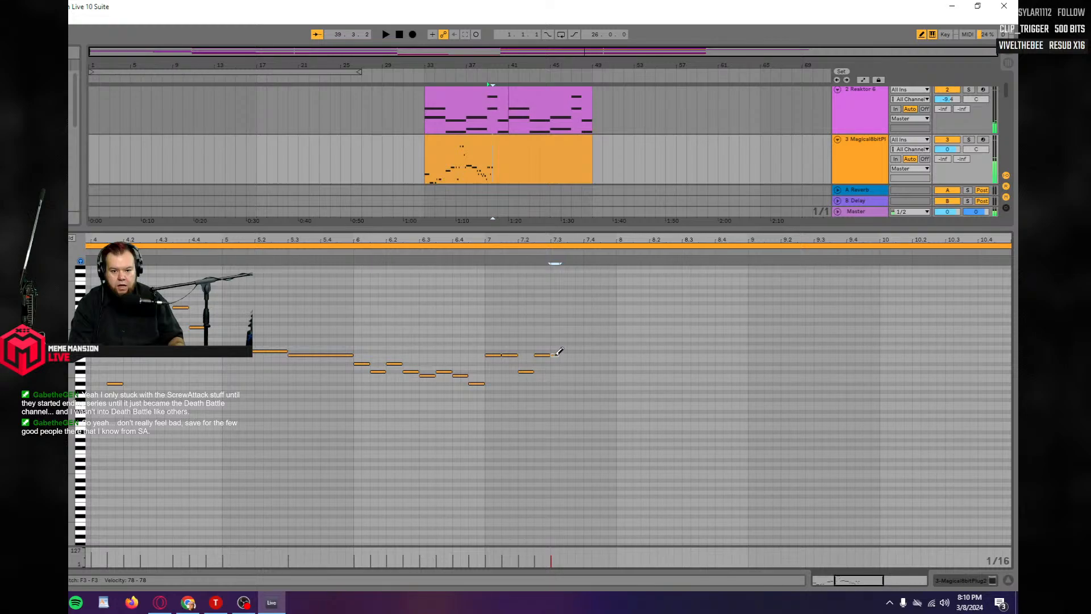
left_click_drag(556, 355, 566, 355)
key("space")
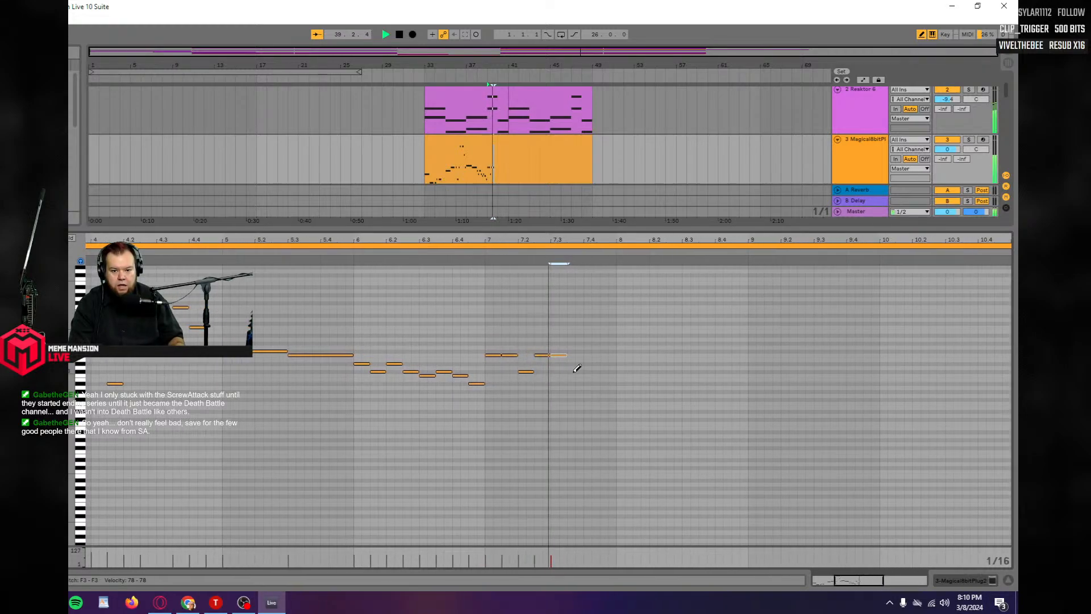
Move the last F3 note in bar 7 one eighth note later and play the bar back.
key("b")
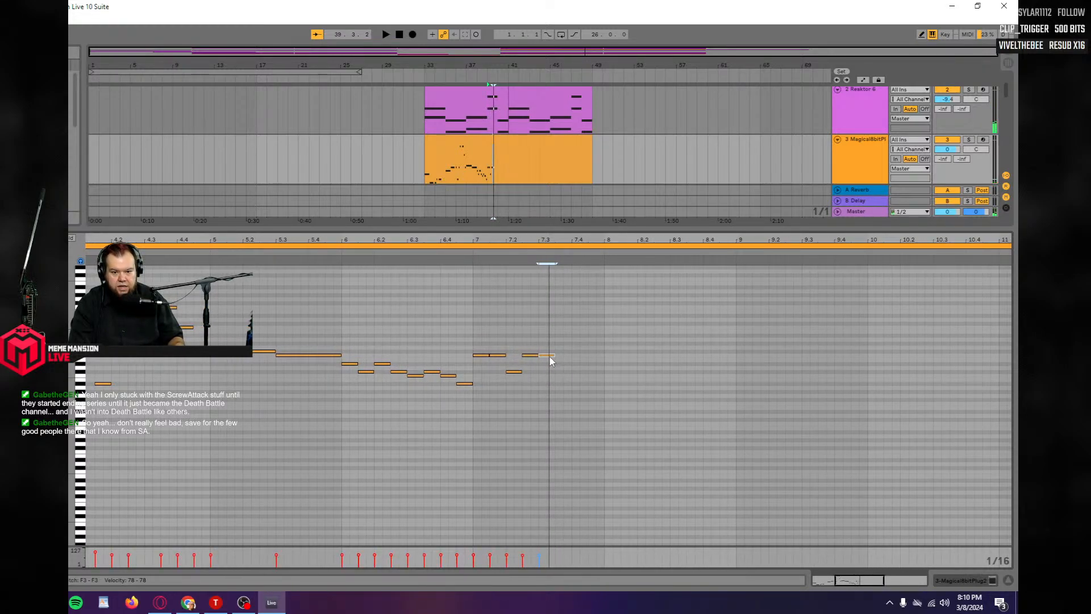
left_click_drag(550, 359, 562, 360)
key("space")
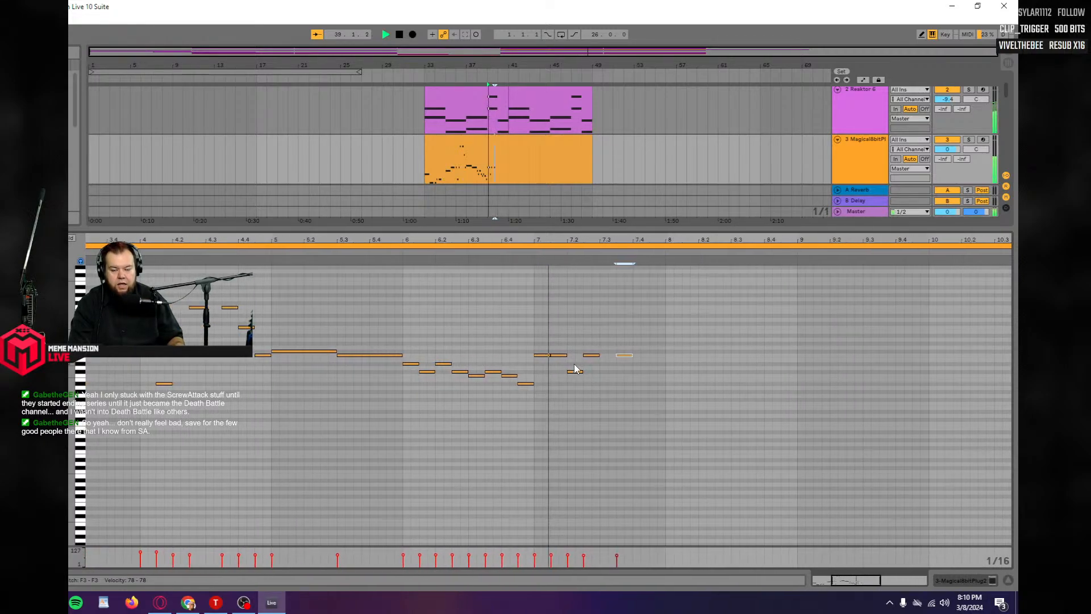
key("space")
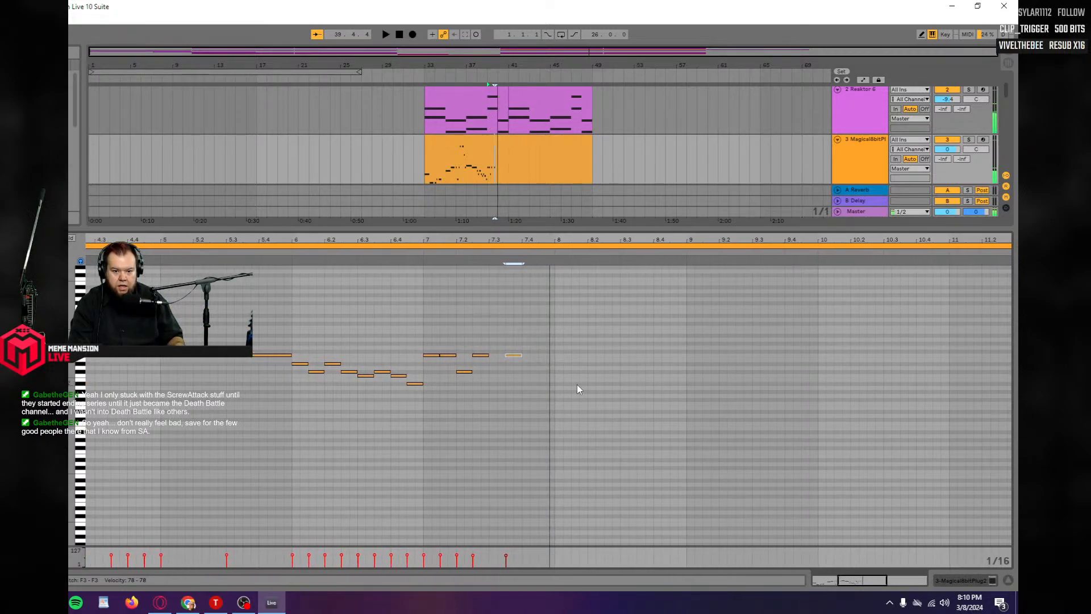
Draw an F3 eighth note on the last half beat of bar 7 and save the project.
key("b")
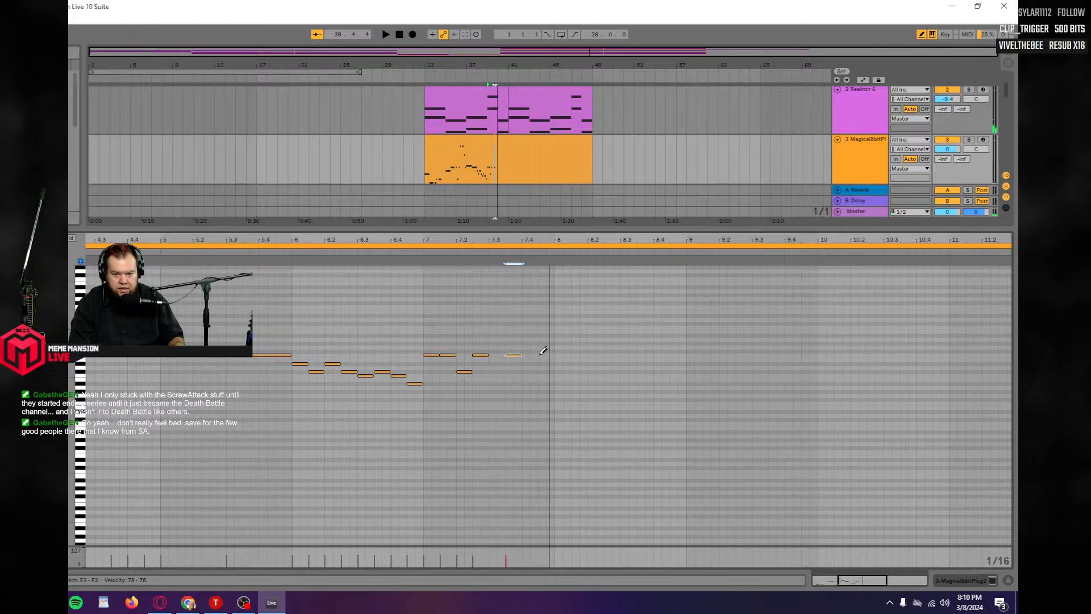
left_click(541, 354)
left_click_drag(544, 355, 555, 355)
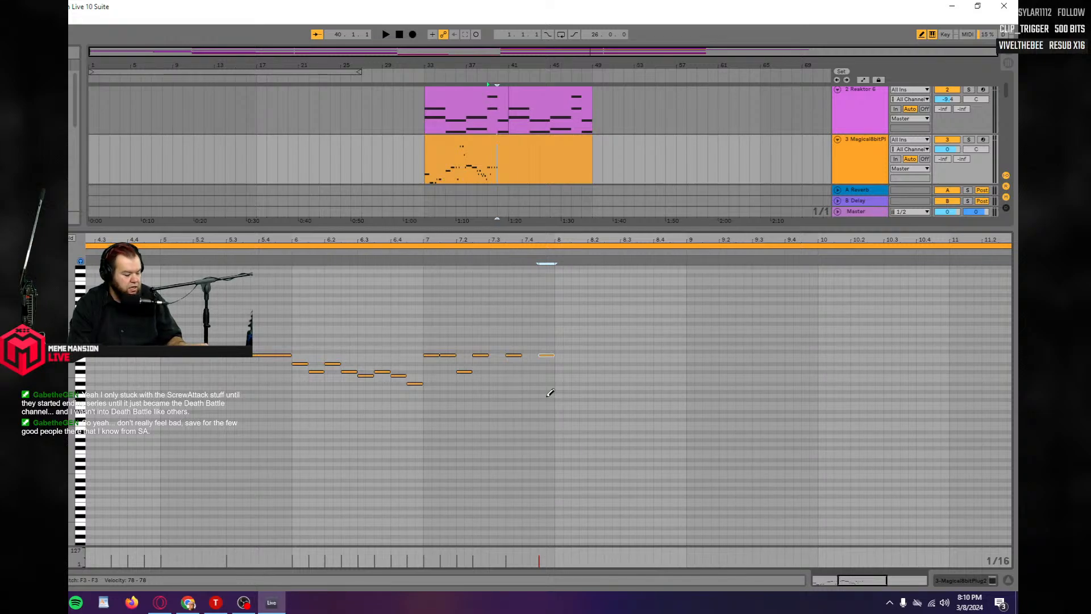
key("ctrl+s")
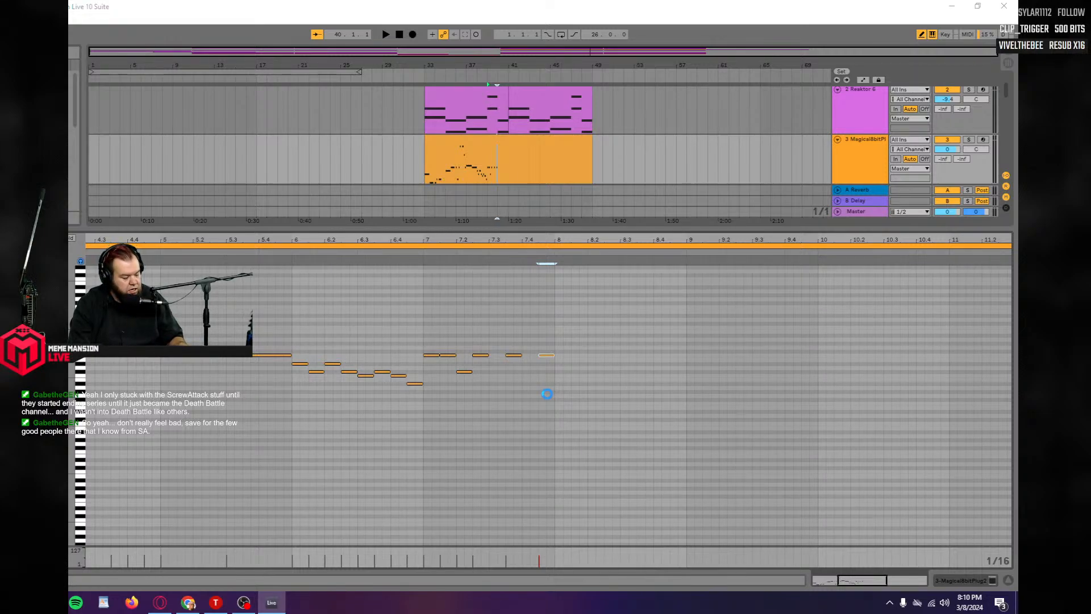
Duplicate all the bar 7 notes into bar 8, lower the copies one semitone, and play them back.
key("b")
mouse_move(553, 392)
left_mouse_down()
mouse_move(488, 326)
mouse_move(425, 320)
left_mouse_up()
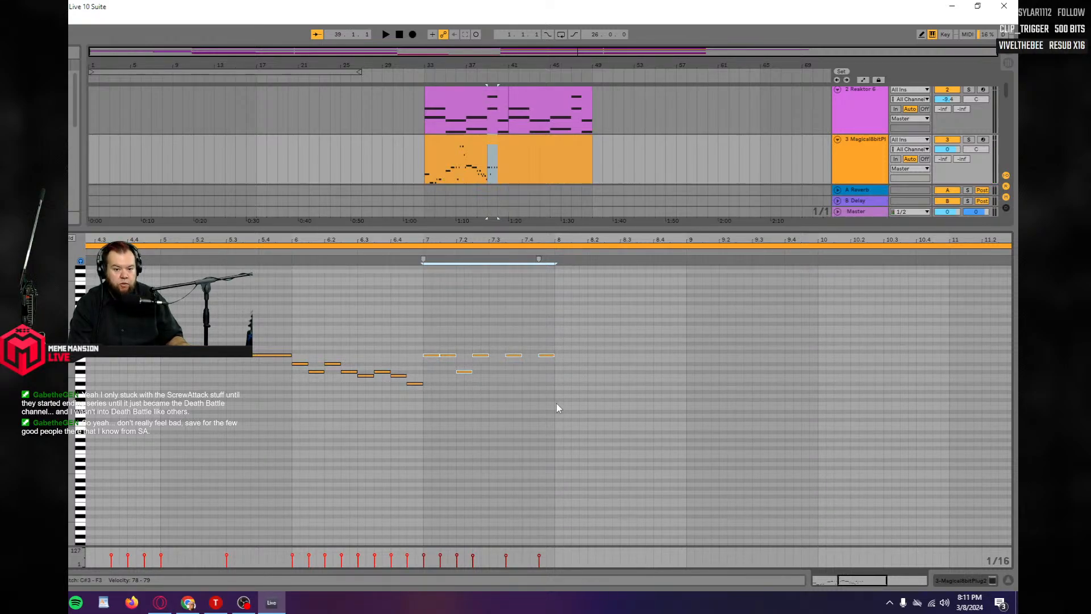
key("ctrl+d")
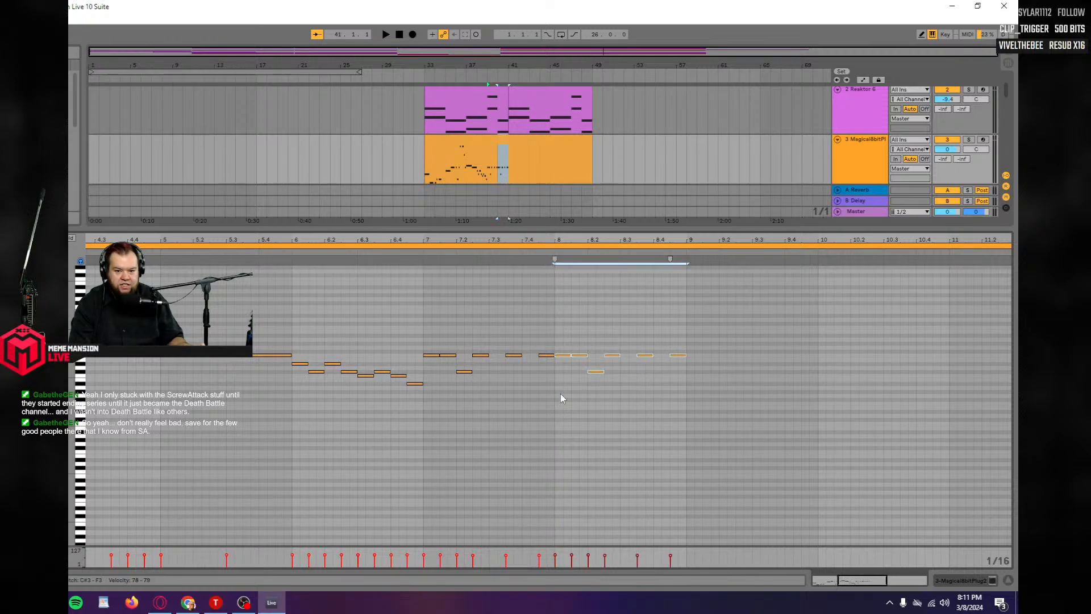
left_click_drag(560, 356, 559, 359)
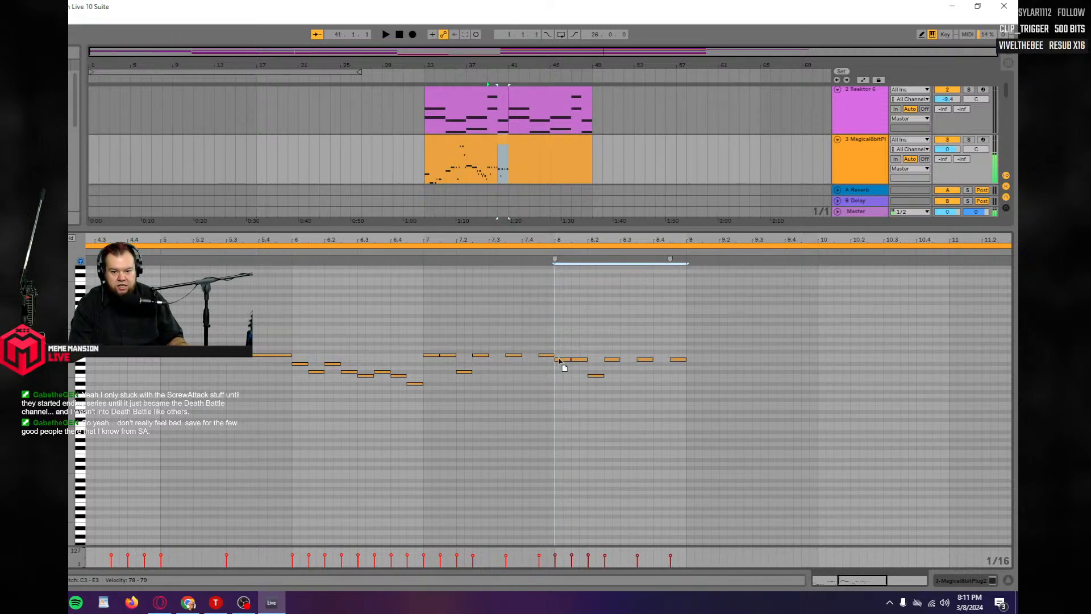
key("space")
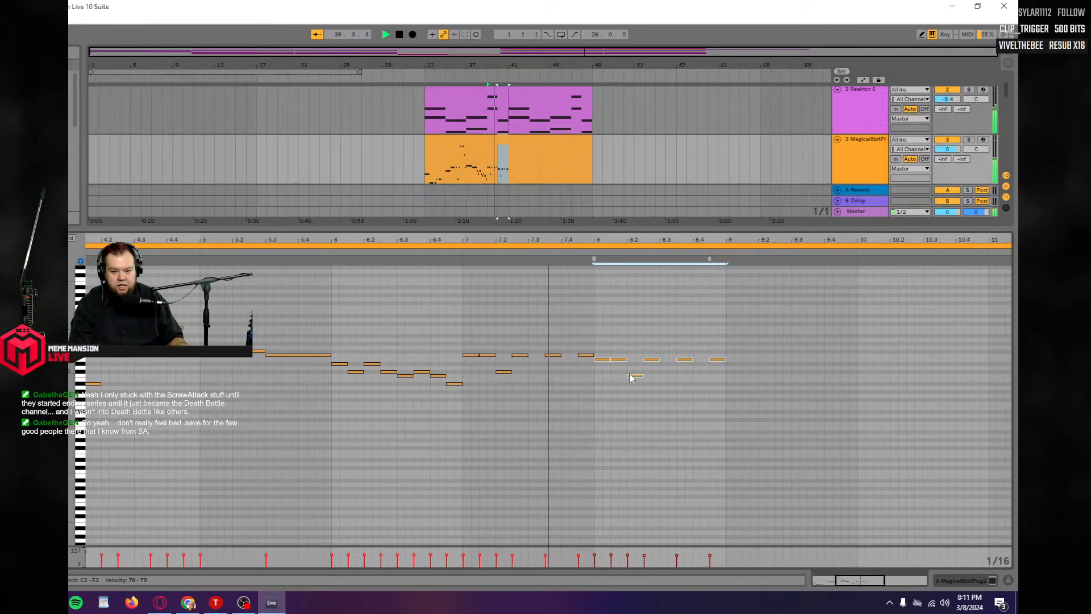
key("space")
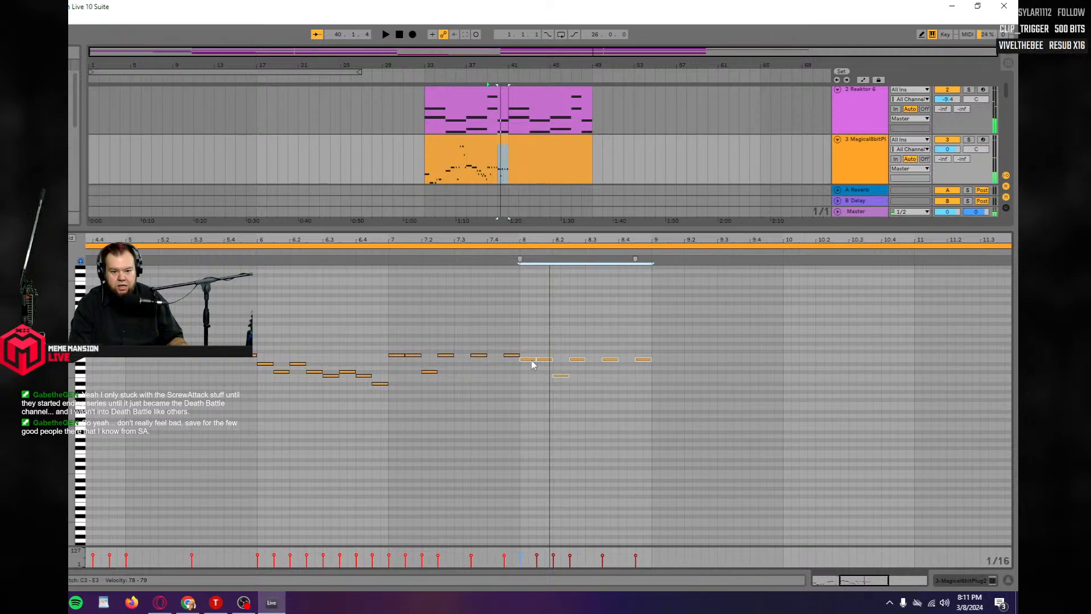
Play back the start of bar 8 to check its first notes.
left_click(528, 373)
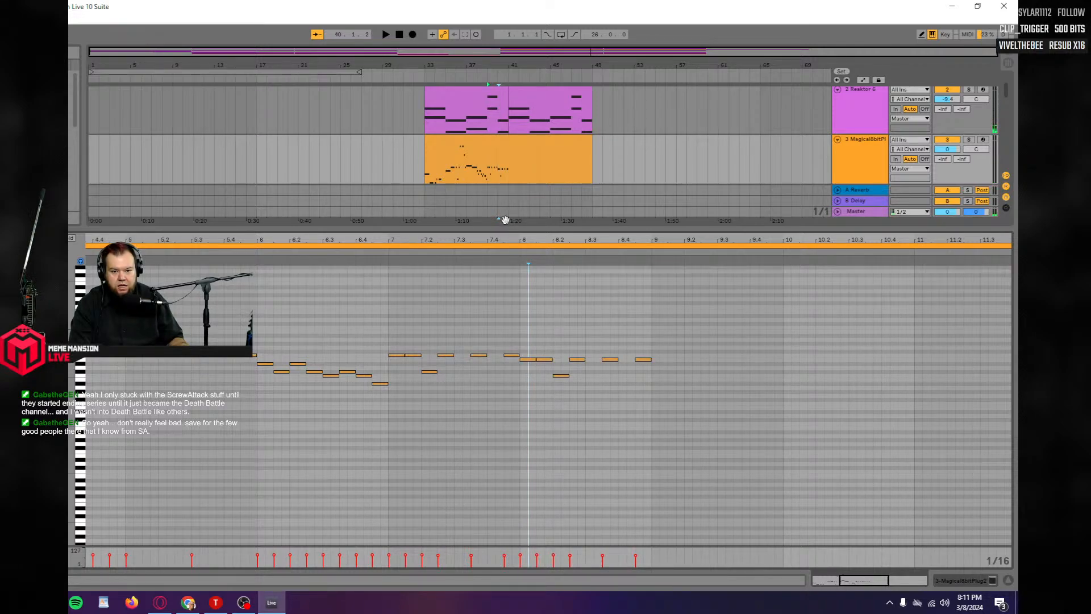
left_click(502, 177)
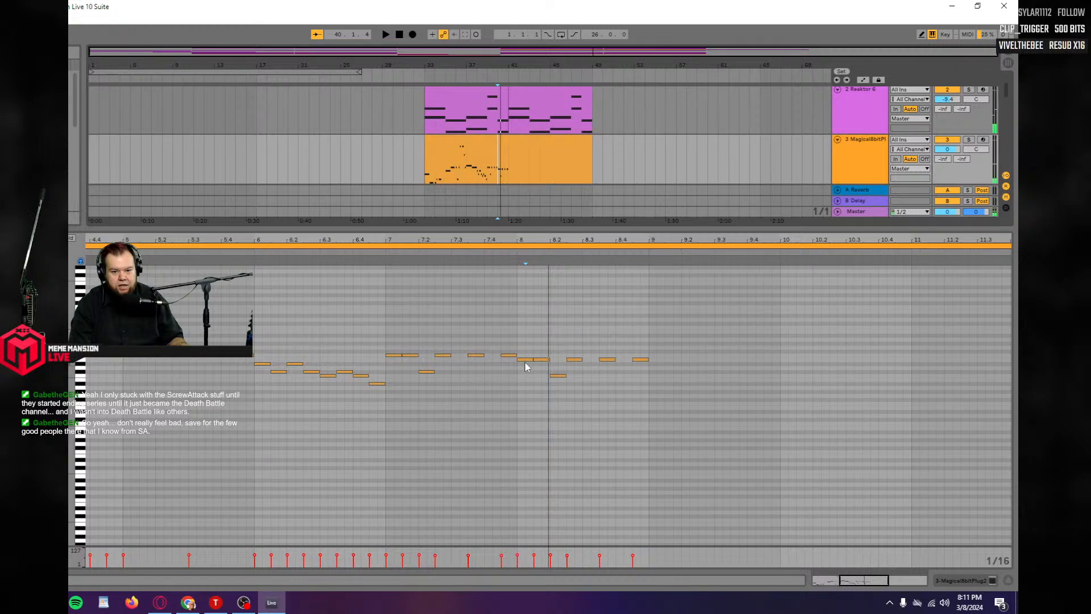
key("space")
key("space")
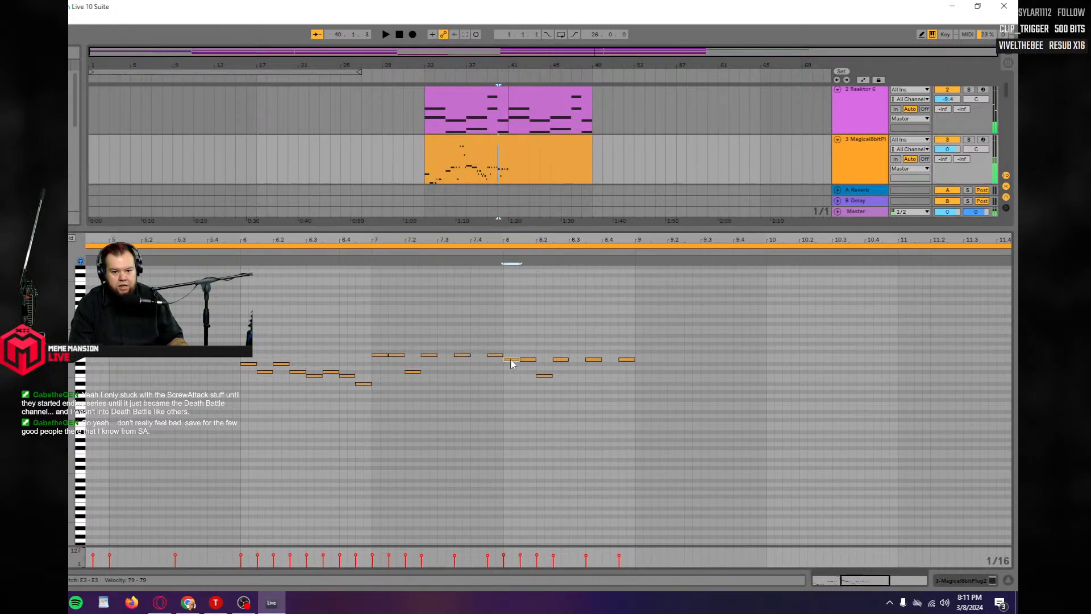
Try the first two notes of bar 8 at F3, play back from bar 7, and return both to E3.
left_click_drag(508, 360, 515, 356)
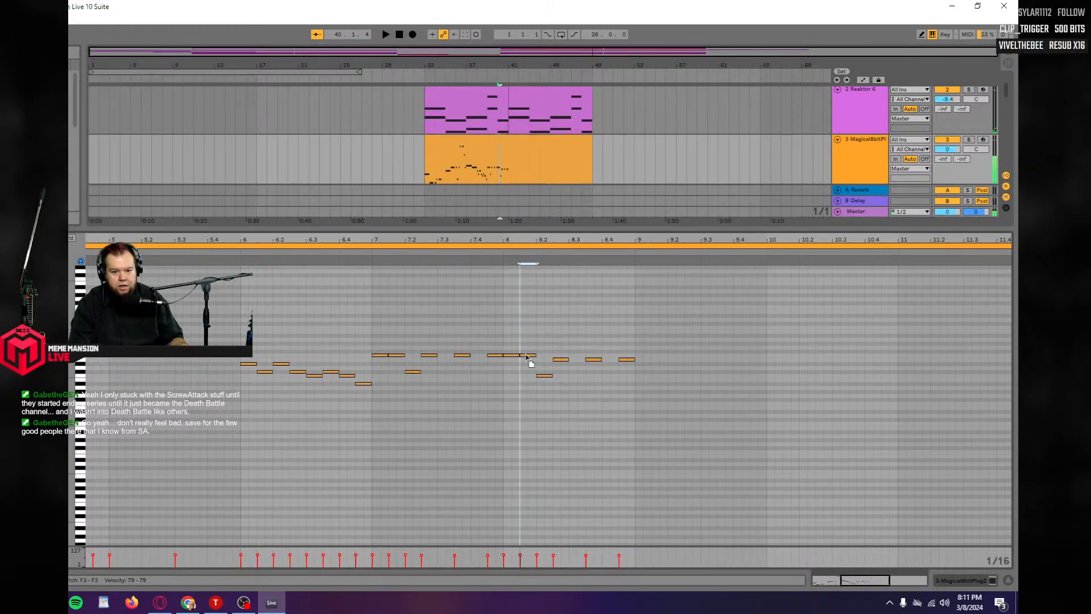
left_click(486, 167)
key("space")
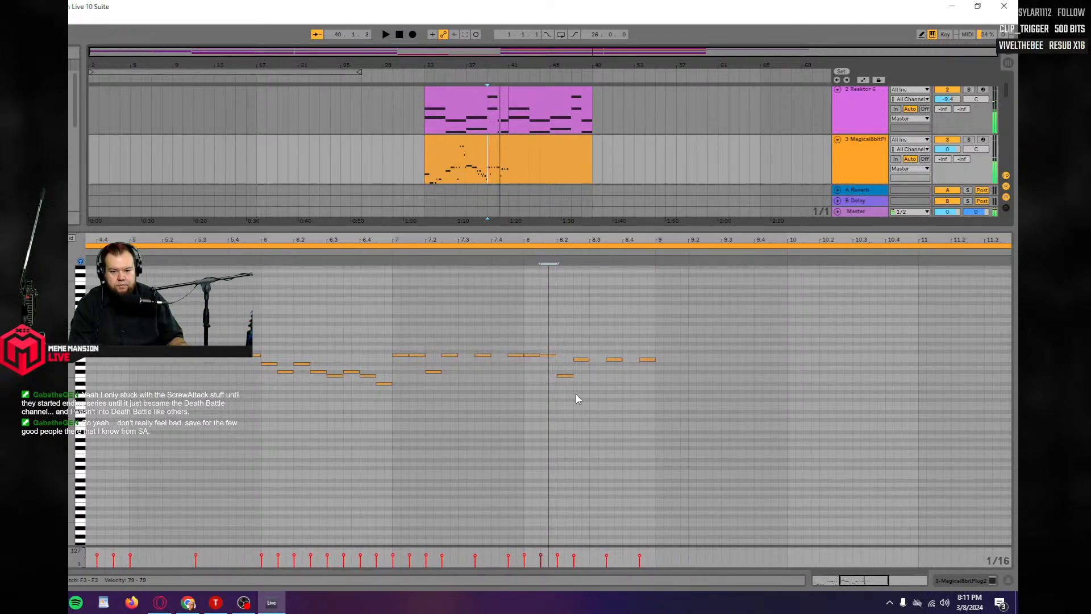
key("space")
left_click(534, 355)
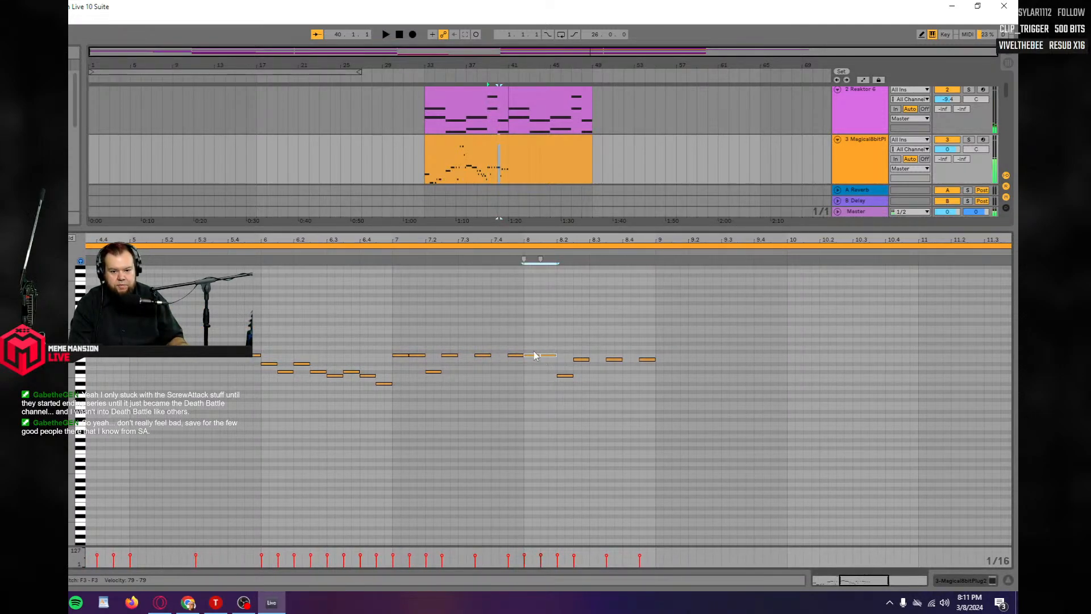
left_click_drag(534, 358, 534, 362)
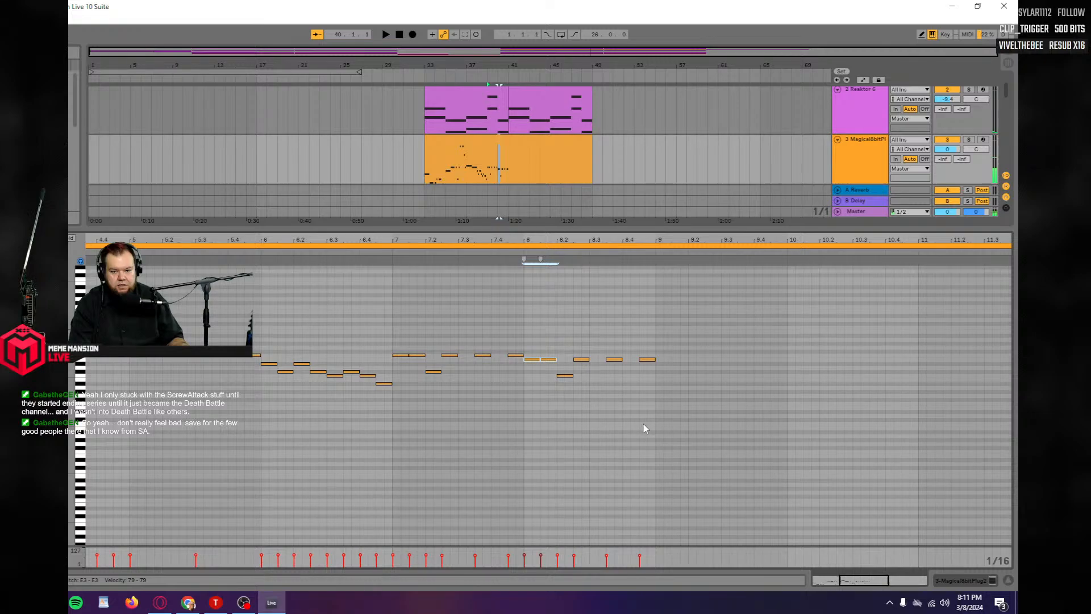
Lower all the bar 8 notes together so they span F2 to A2, and play them back.
left_click_drag(643, 424, 533, 388)
key("space")
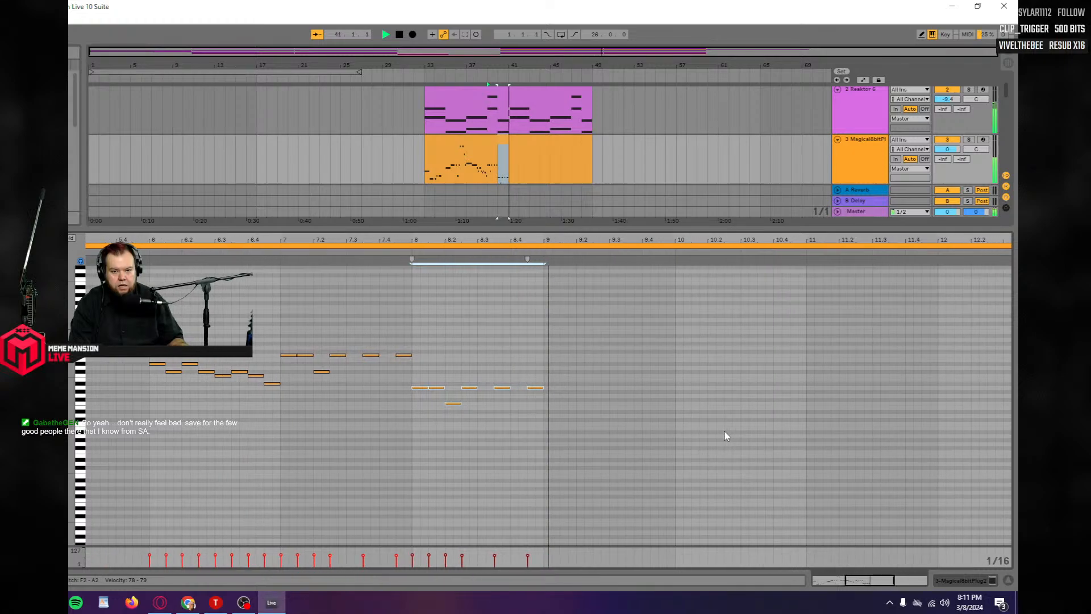
key("space")
key("space")
key("space")
Play back the whole melody from its start at bar 33 to hear the lowered bar 8.
left_click(425, 176)
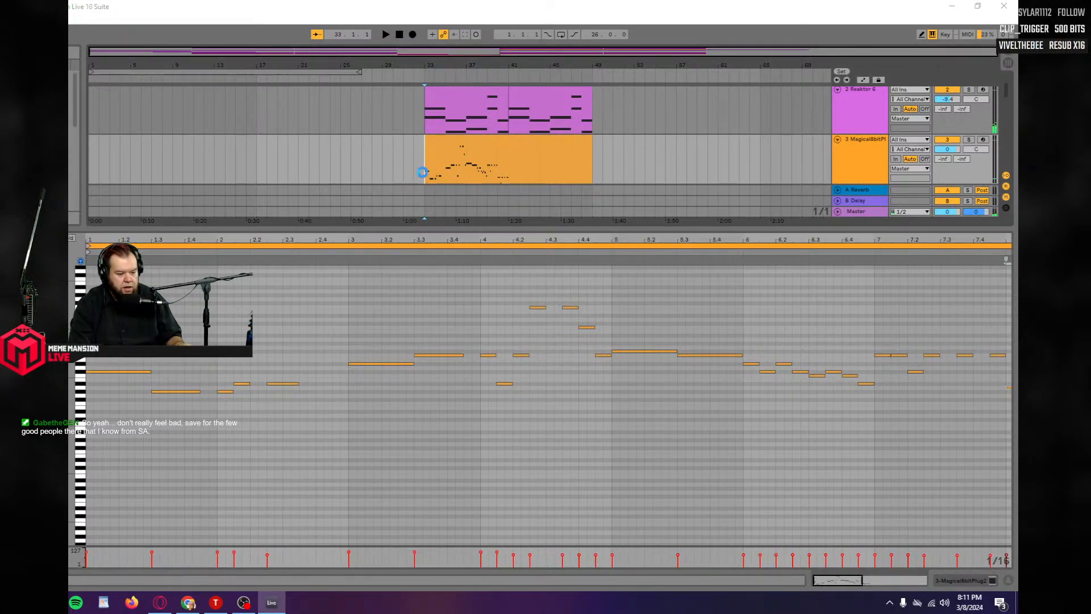
key("space")
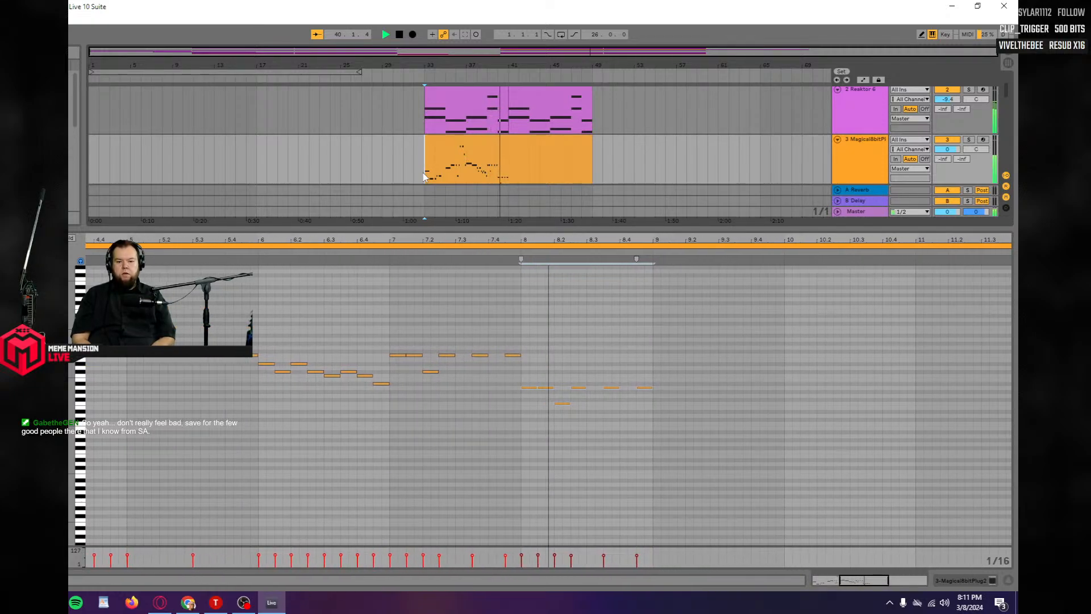
left_click(423, 176)
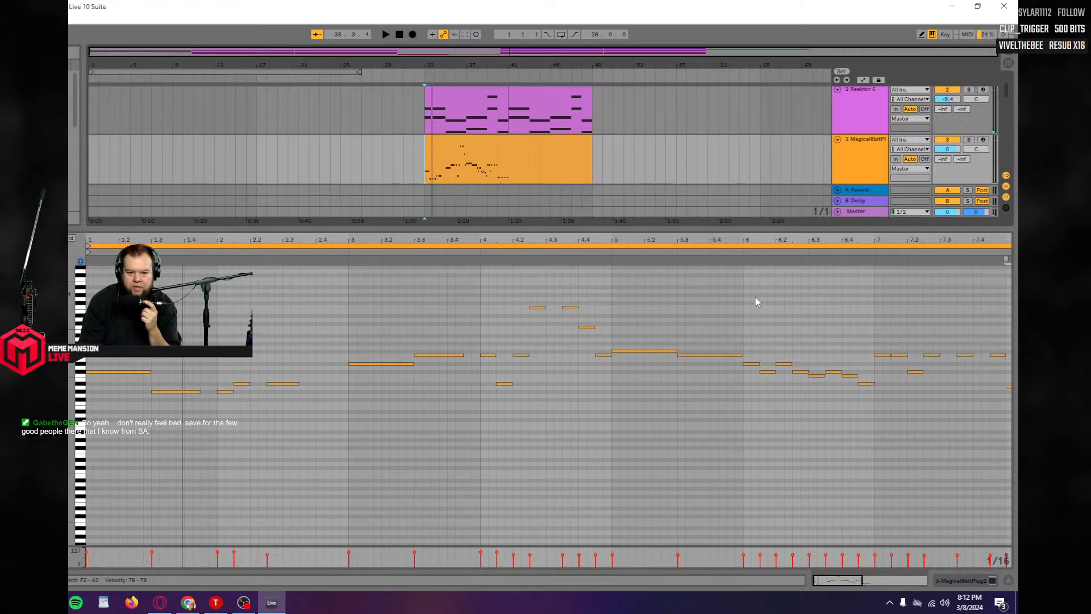
Add the Raum reverb to the MagicalBitPlug2 track and reduce its Mix to 26.5%.
left_click_drag(444, 229, 407, 469)
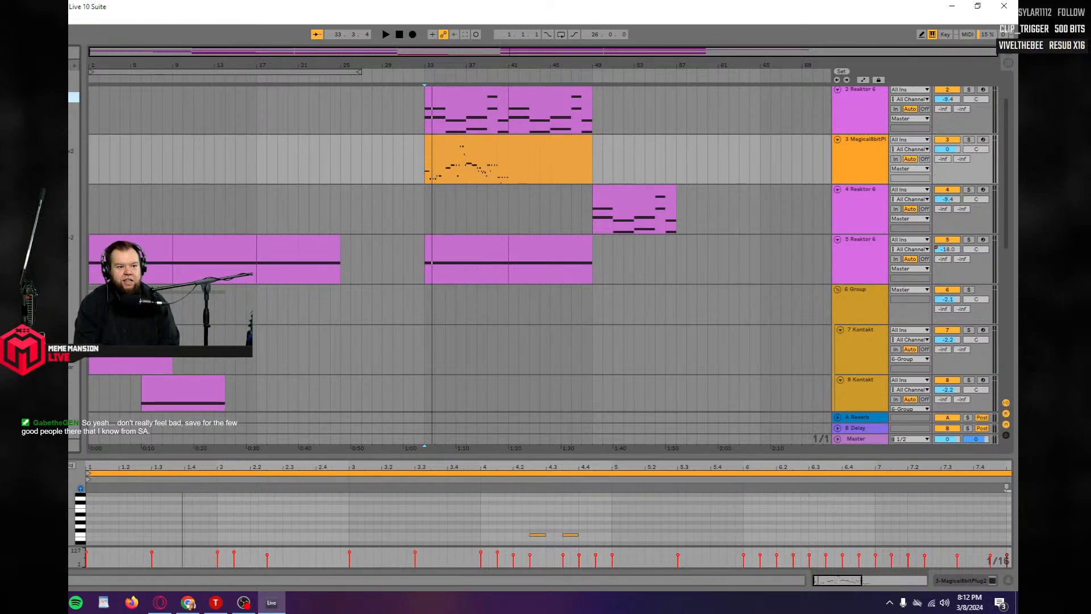
left_click(70, 119)
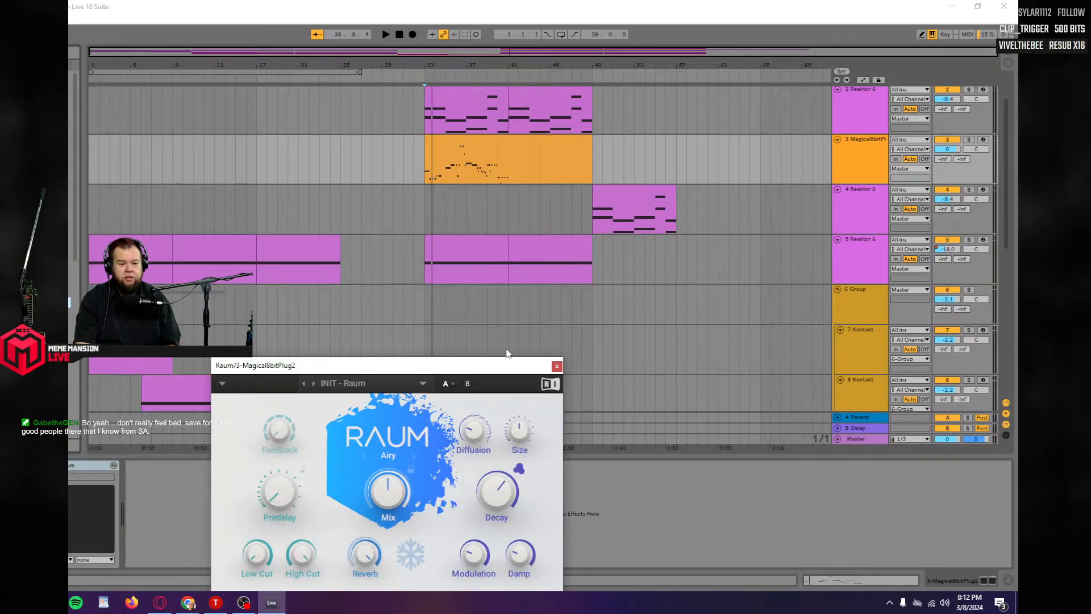
left_click_drag(388, 491, 387, 514)
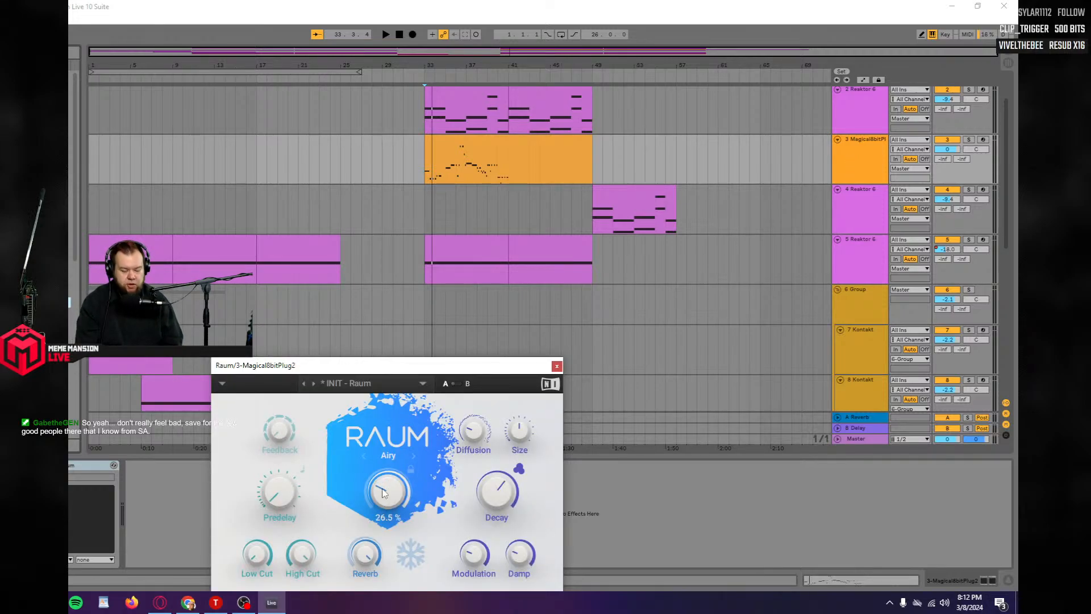
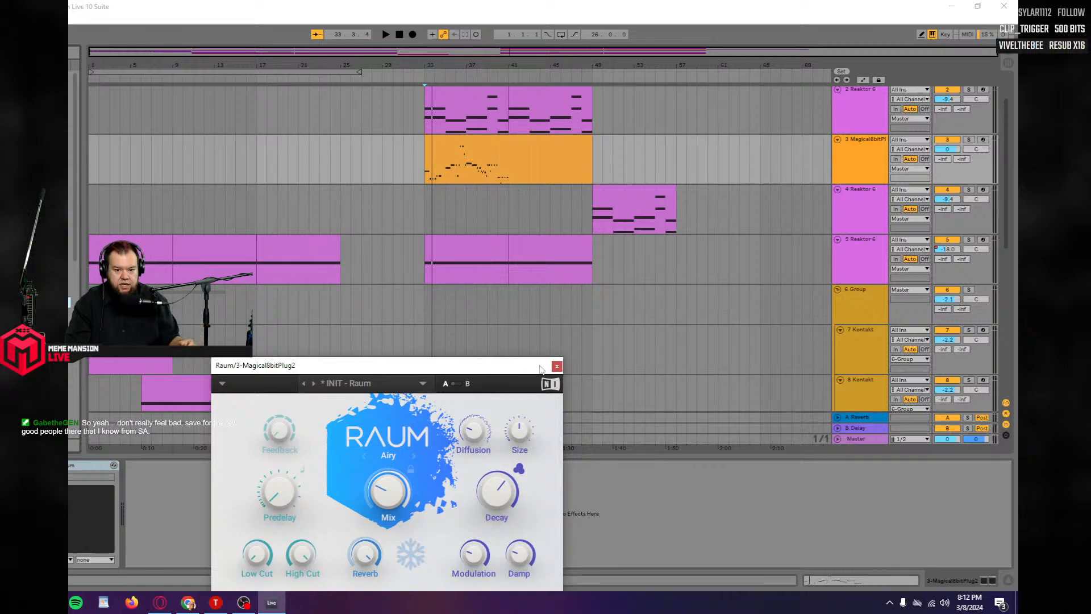
left_click(556, 366)
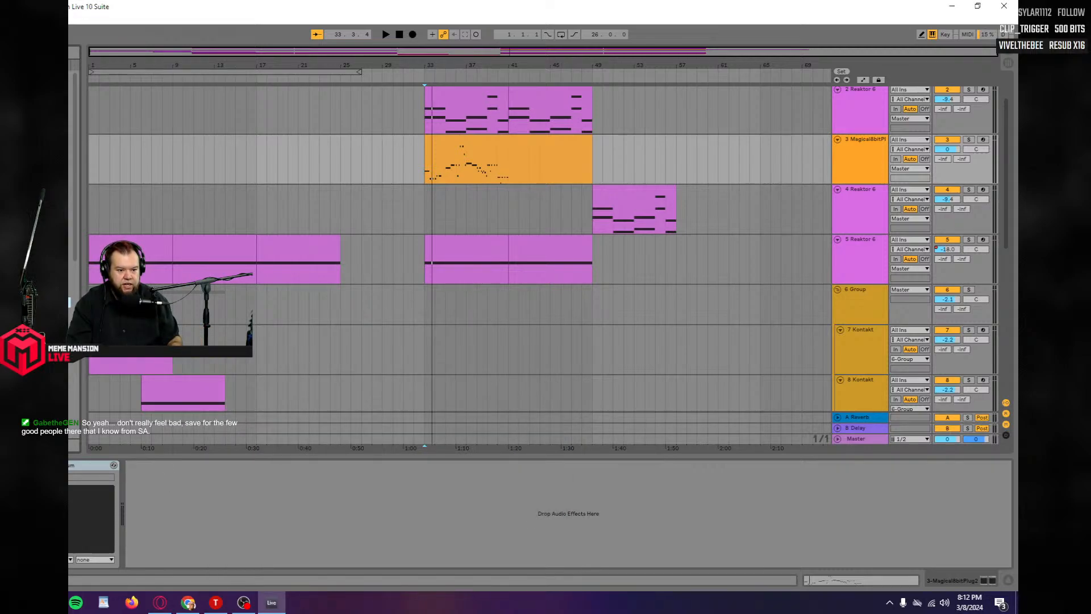
Play the melody from bar 33 and reduce Raum's Mix slightly further while listening.
key("space")
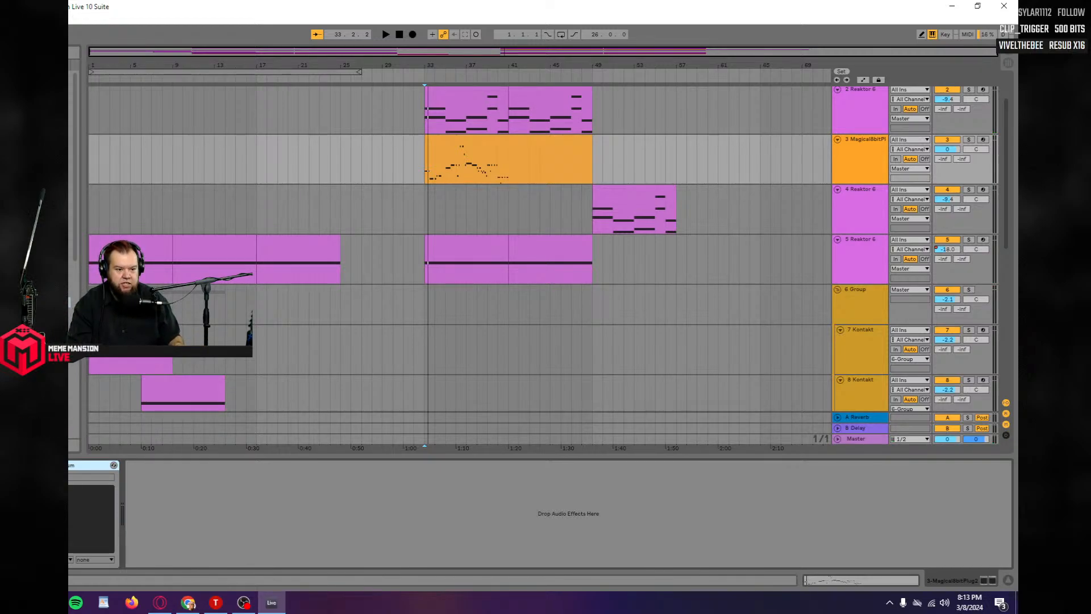
key("space")
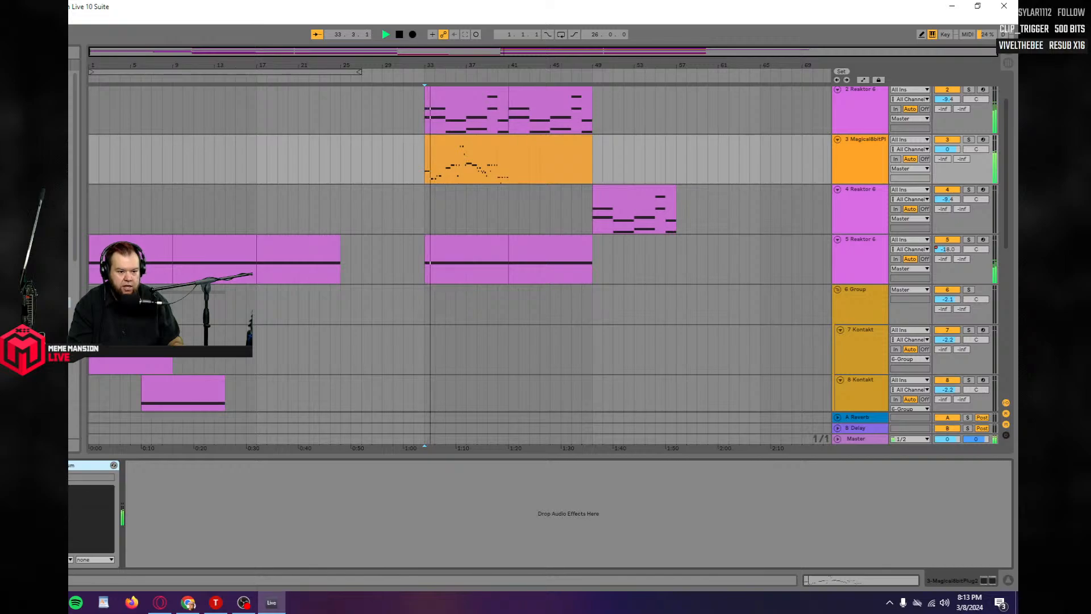
key("ctrl+alt+p")
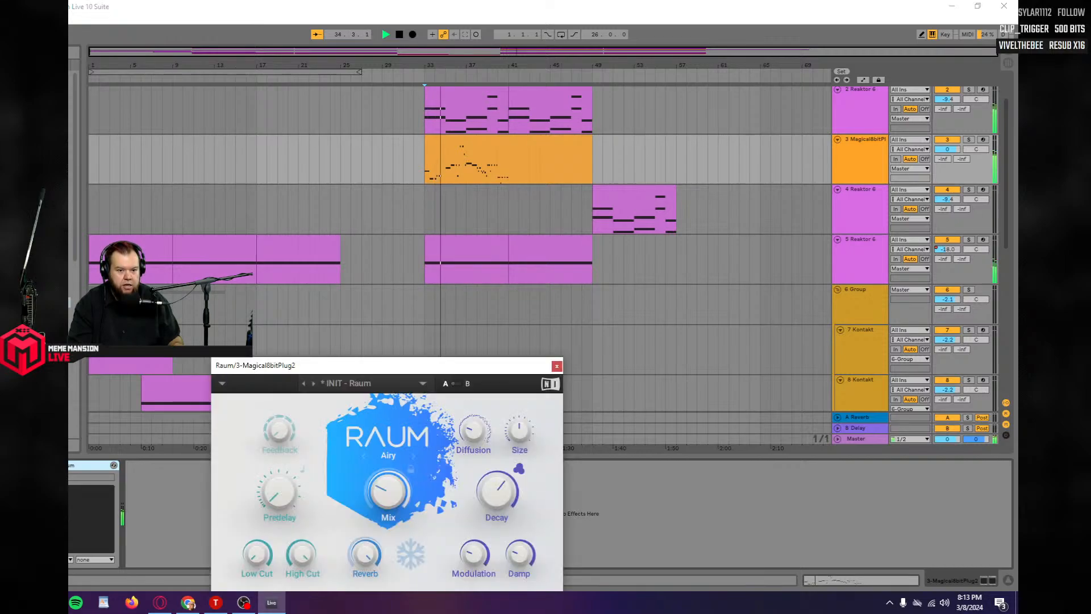
mouse_move(375, 498)
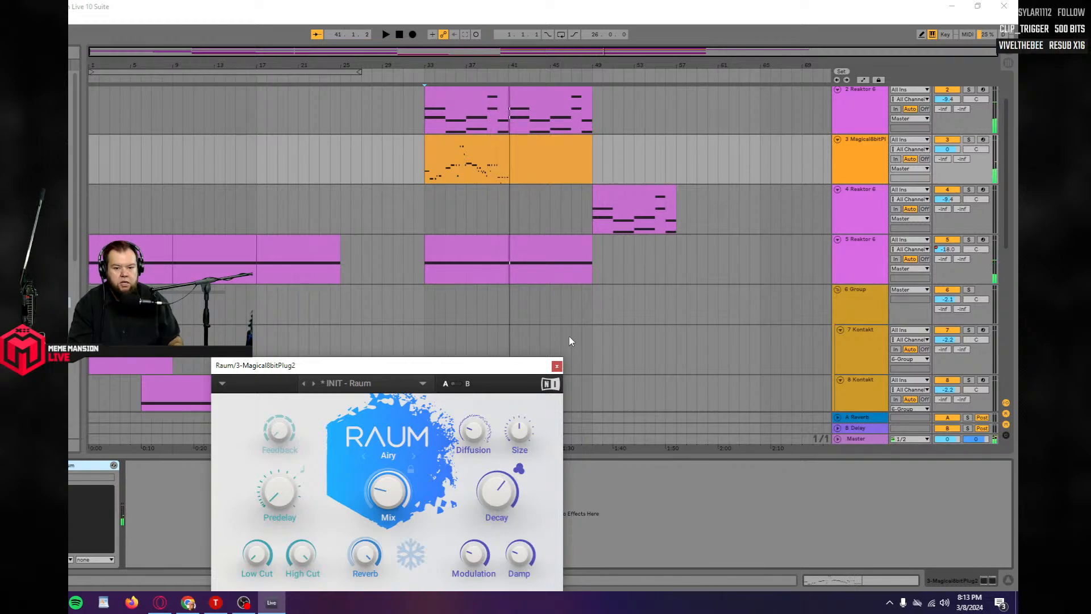
left_click(558, 365)
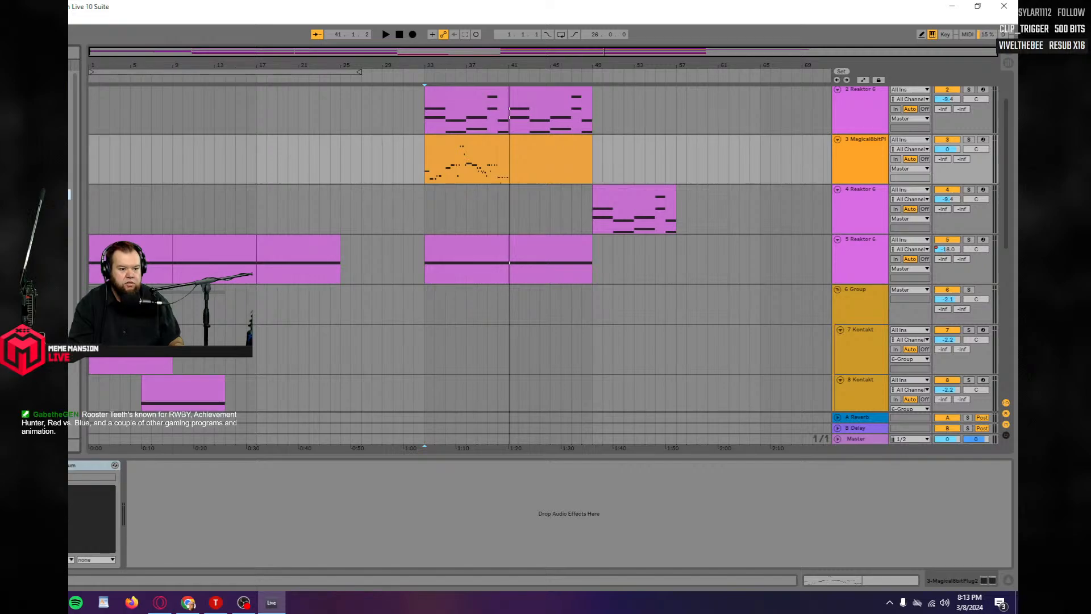
Insert FabFilter Timeless 3 before Raum on the MagicalBitPlug2 track and lower its Mix to about 22%.
mouse_move(704, 464)
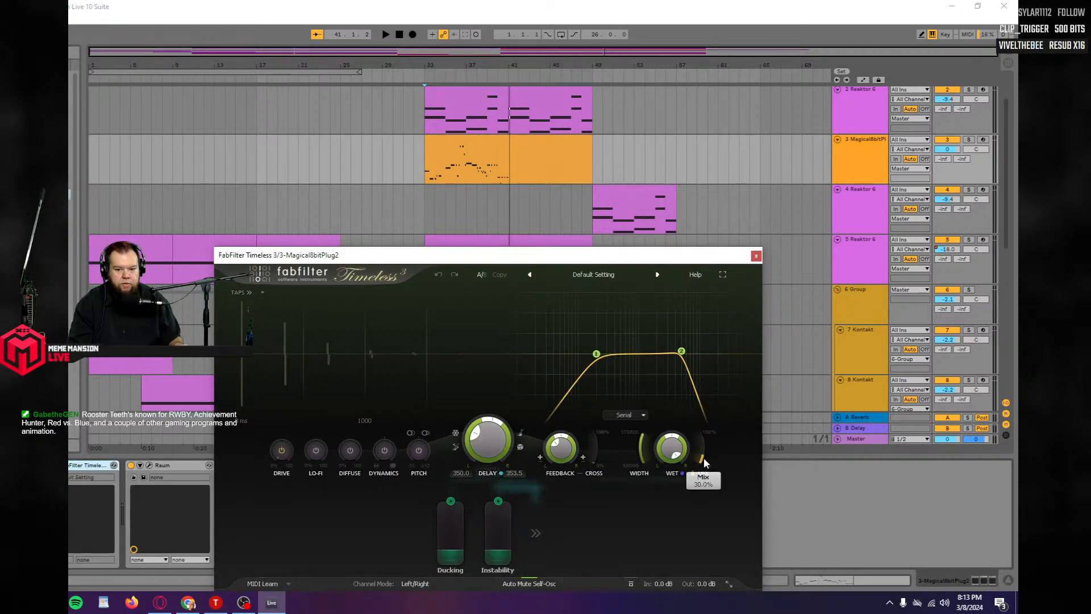
left_click_drag(704, 470, 704, 476)
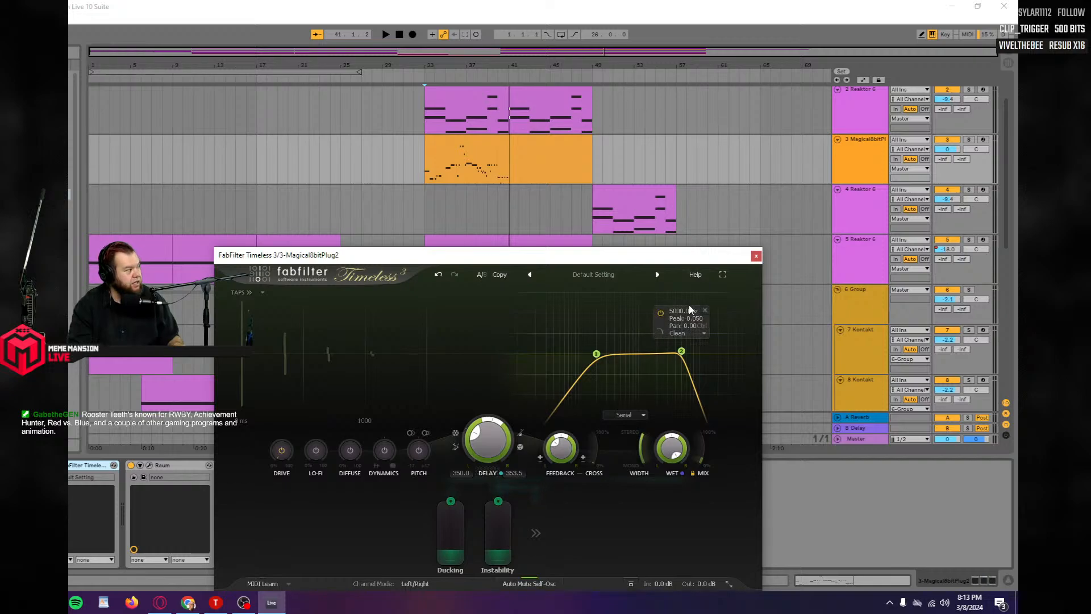
left_click(756, 256)
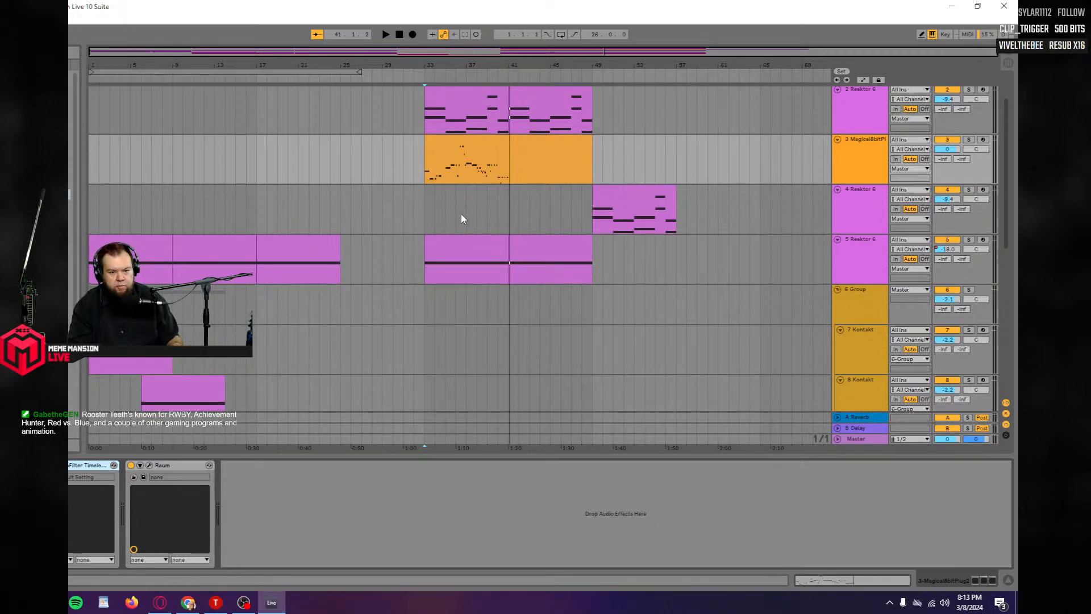
Play the melody from bar 33 and check the Timeless 3 delay and its Mix setting while listening.
left_click(427, 178)
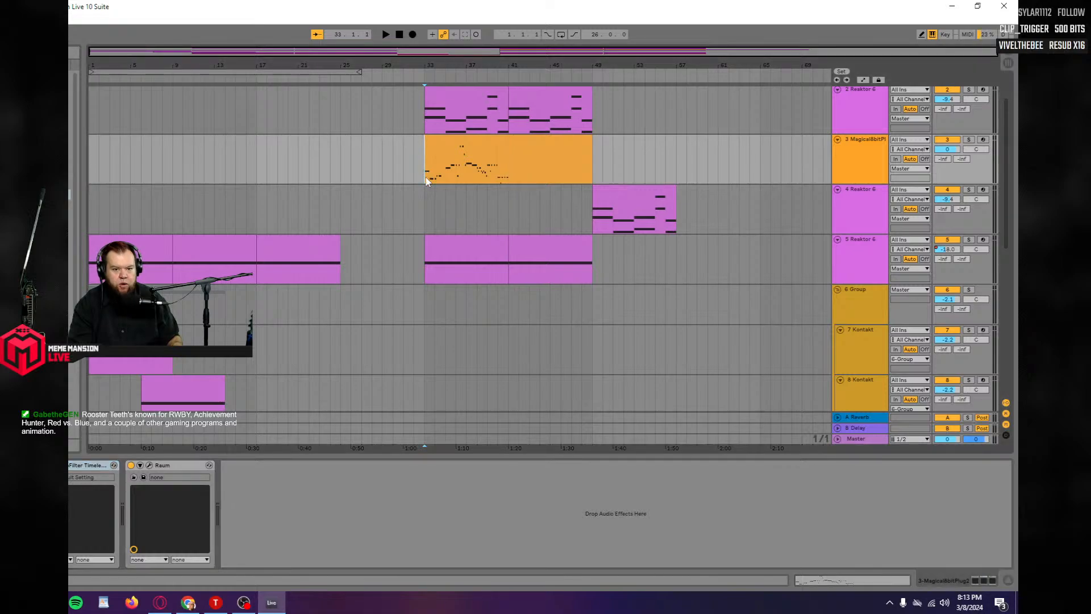
key("space")
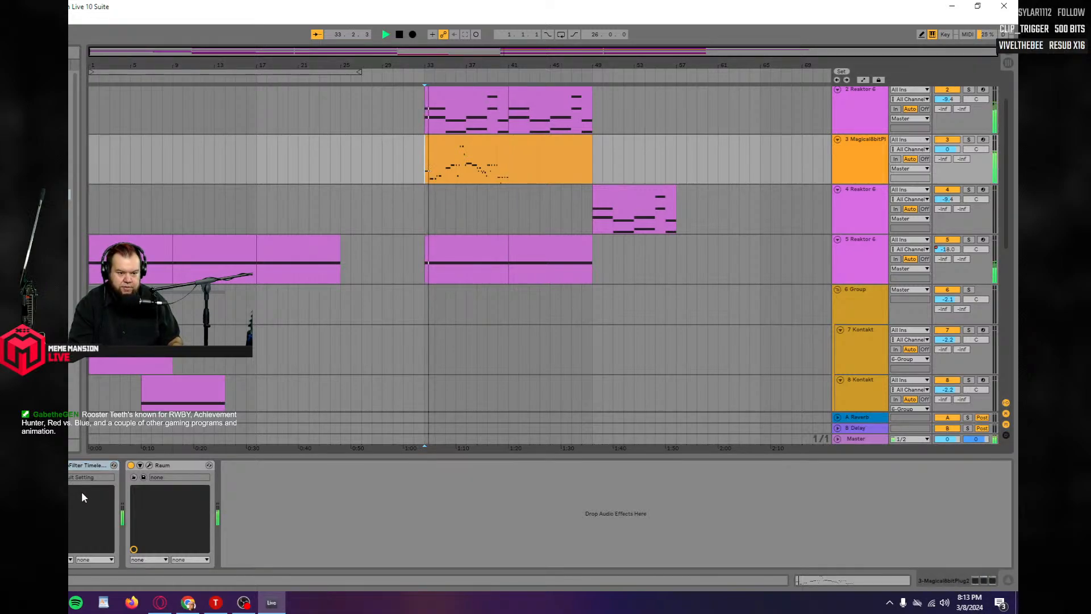
left_click(54, 465)
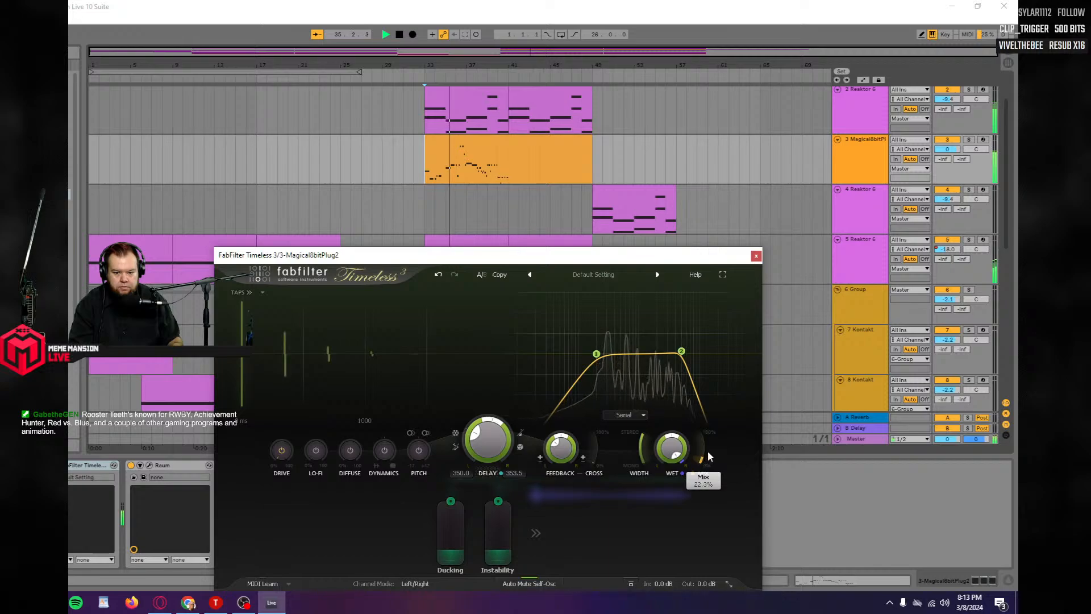
left_click(755, 256)
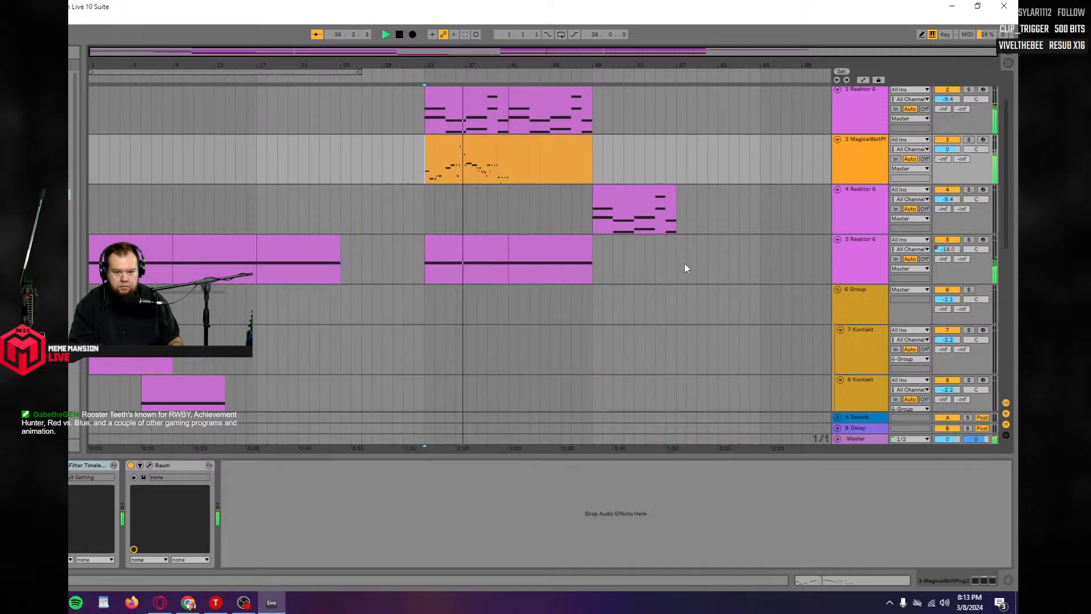
Compare the melody with Raum bypassed and active, lower Raum's Mix slightly, and replay from bar 33.
left_click(131, 465)
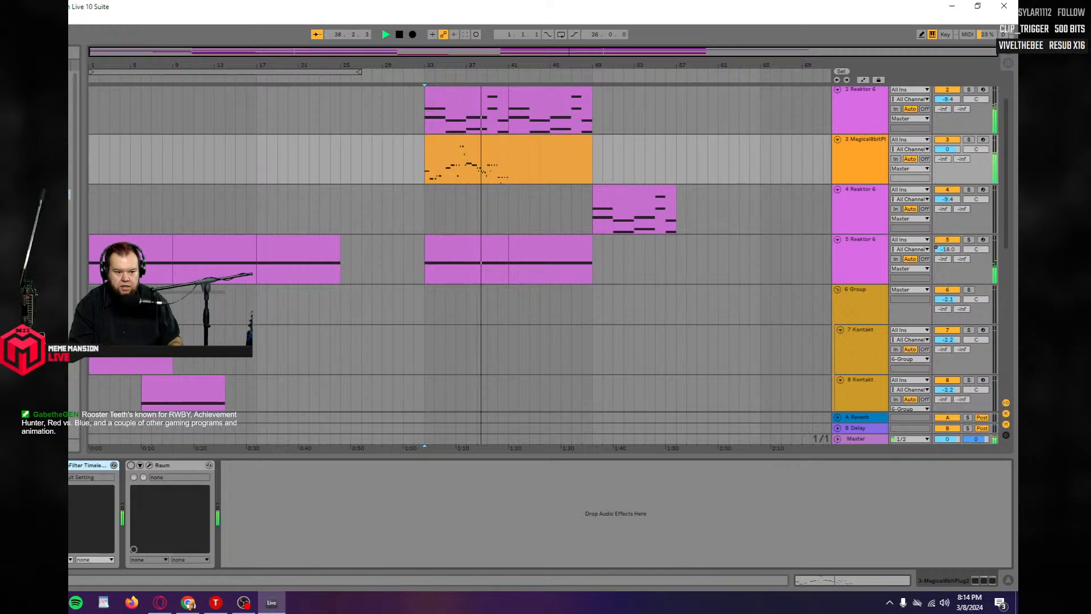
left_click(132, 465)
left_click(149, 465)
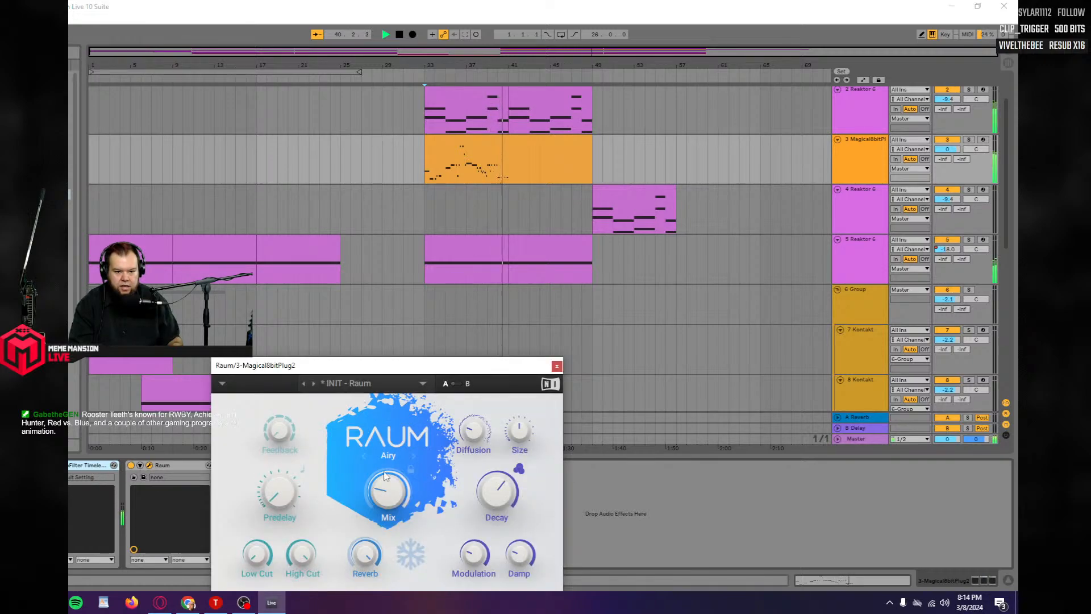
left_click_drag(379, 492, 379, 495)
key("space")
key("space")
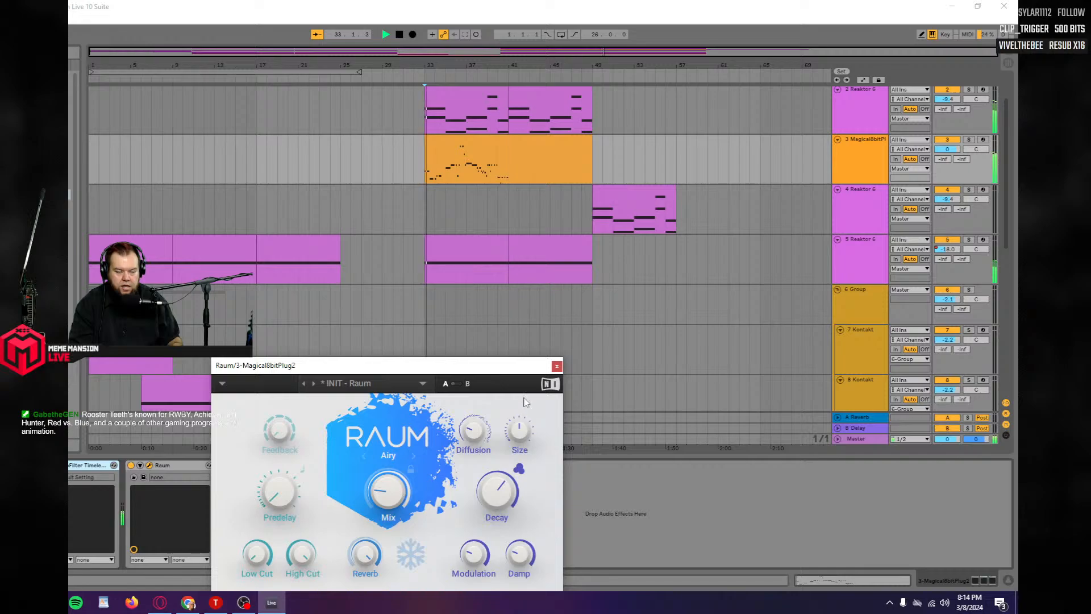
left_click(557, 366)
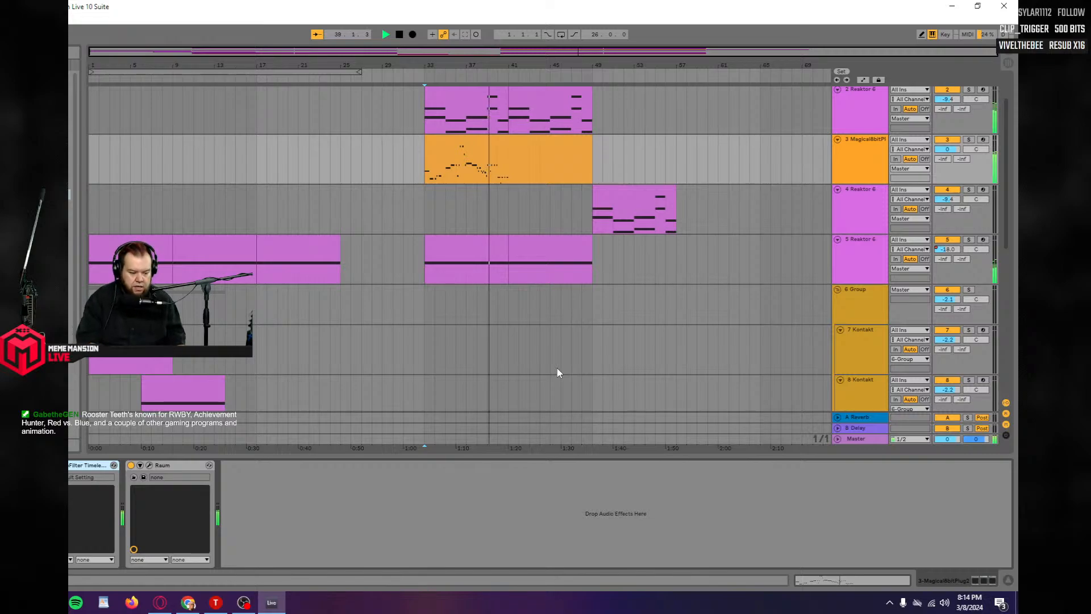
Shorten the MagicalBitPlug2 clip to end at bar 41, paste a copy there, and play back from bar 41.
left_click(588, 165)
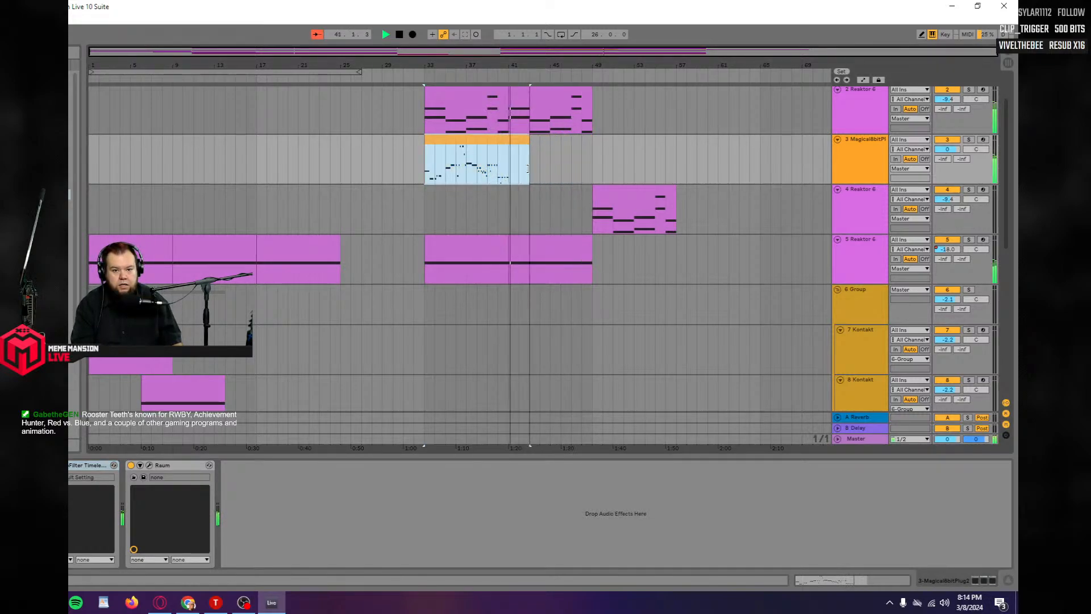
left_click_drag(589, 171, 509, 171)
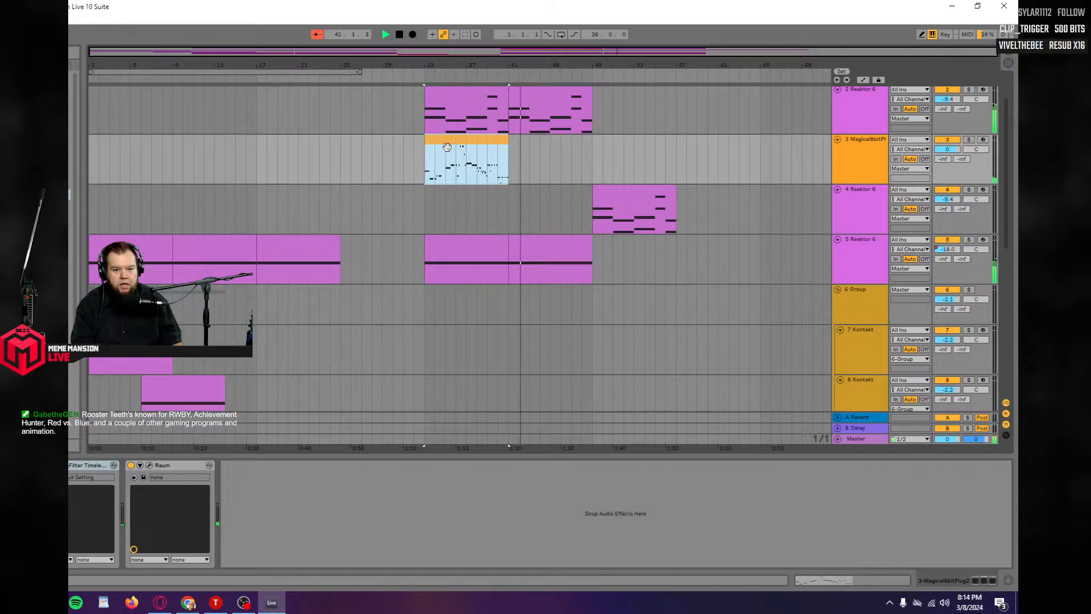
left_click(513, 175)
left_click(511, 178)
key("ctrl+v")
left_click(511, 179)
key("space")
key("space")
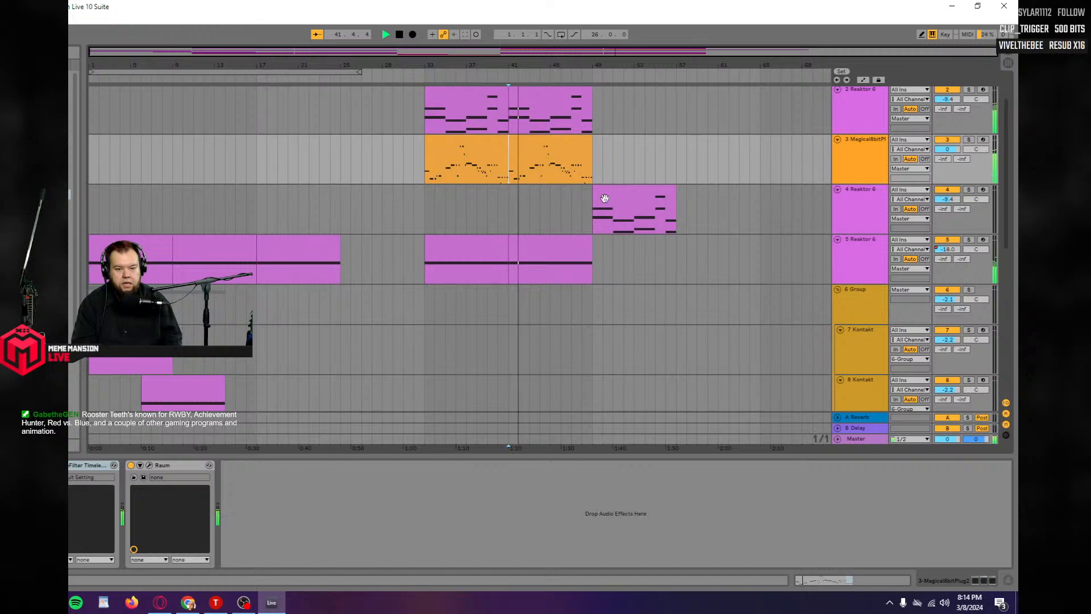
Check the automation lanes of the arrangement tracks and hide them again.
scroll(628, 191, "up", 2)
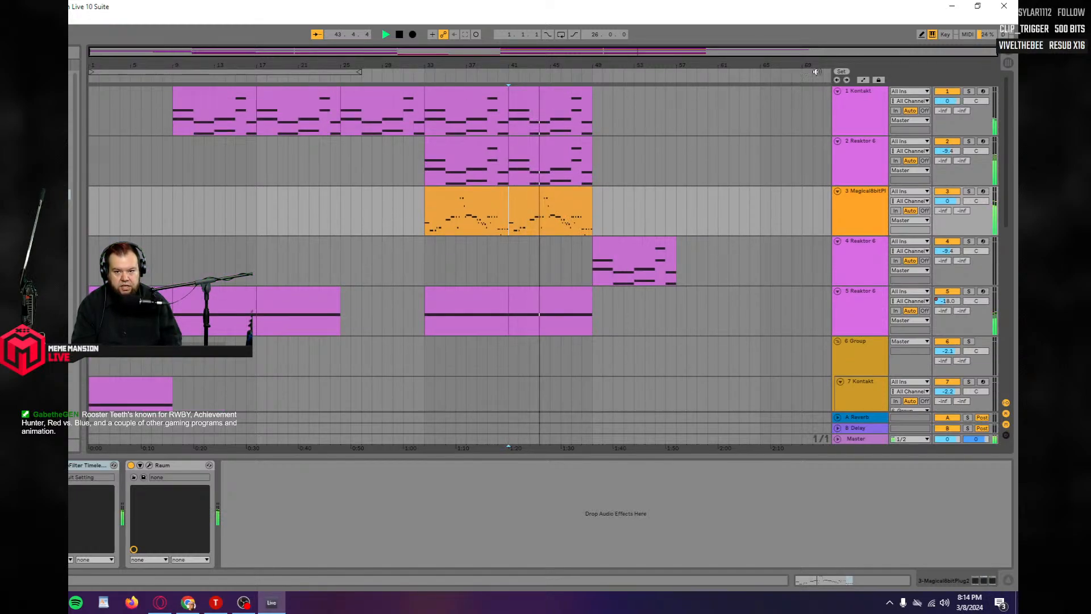
left_click(861, 80)
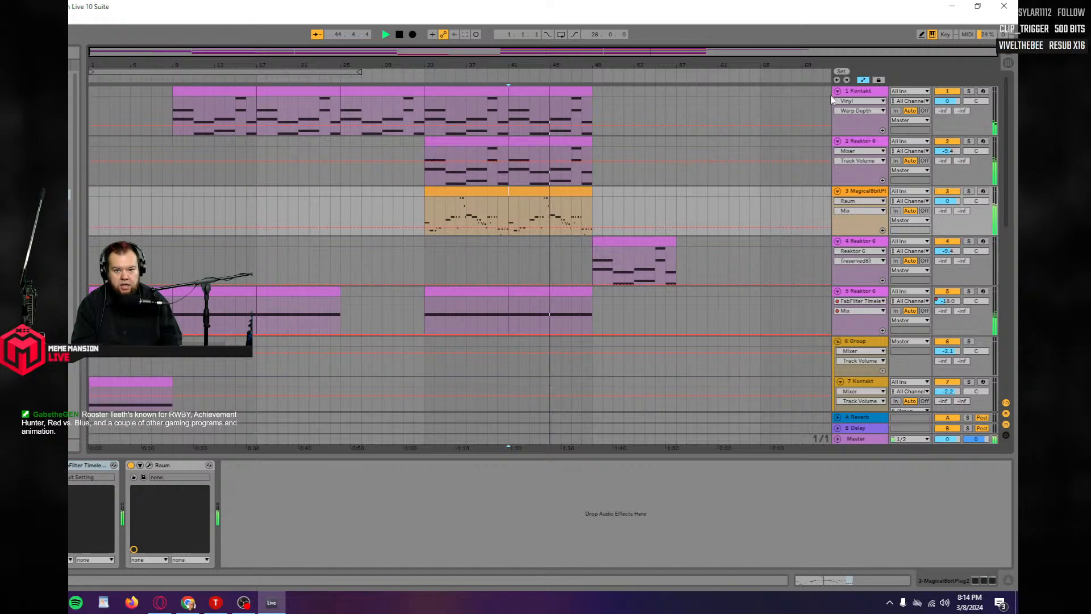
left_click(863, 80)
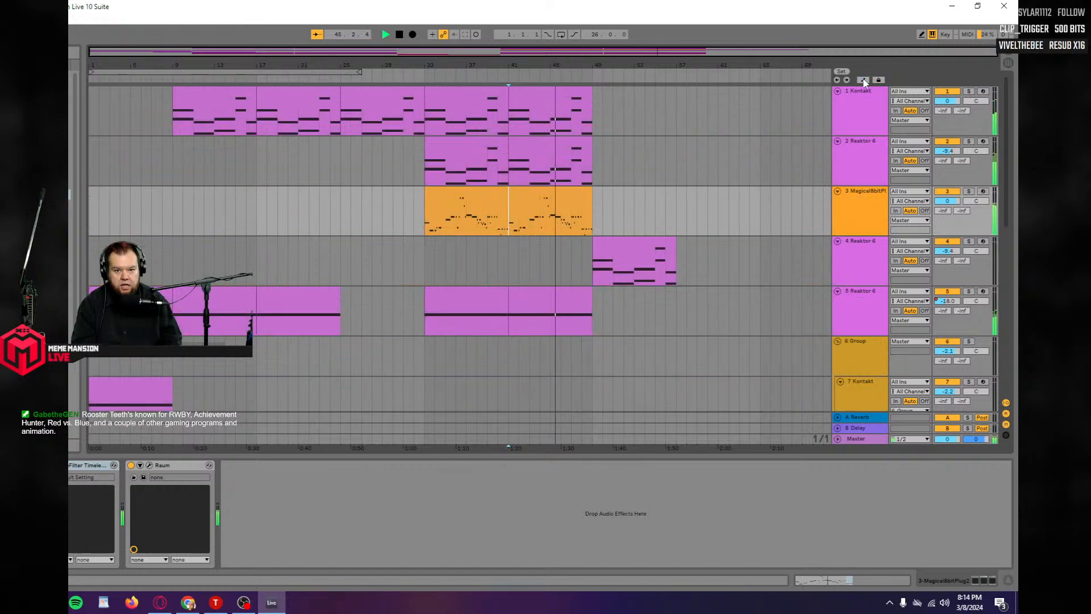
Play back from bar 49 to audition the Reaktor 6 clip that follows the melody section.
left_click(593, 123)
key("space")
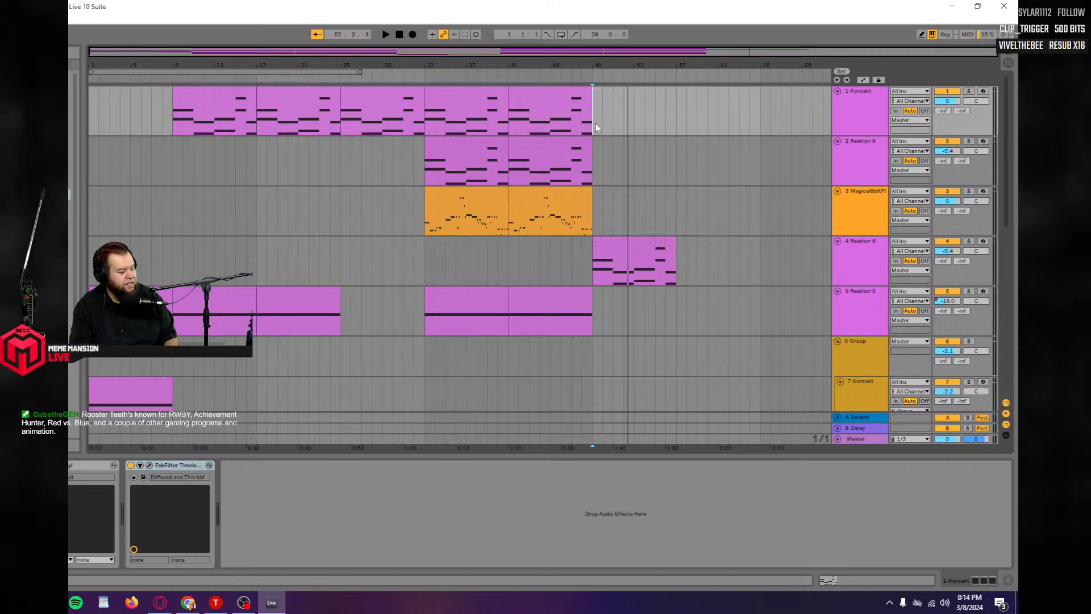
key("space")
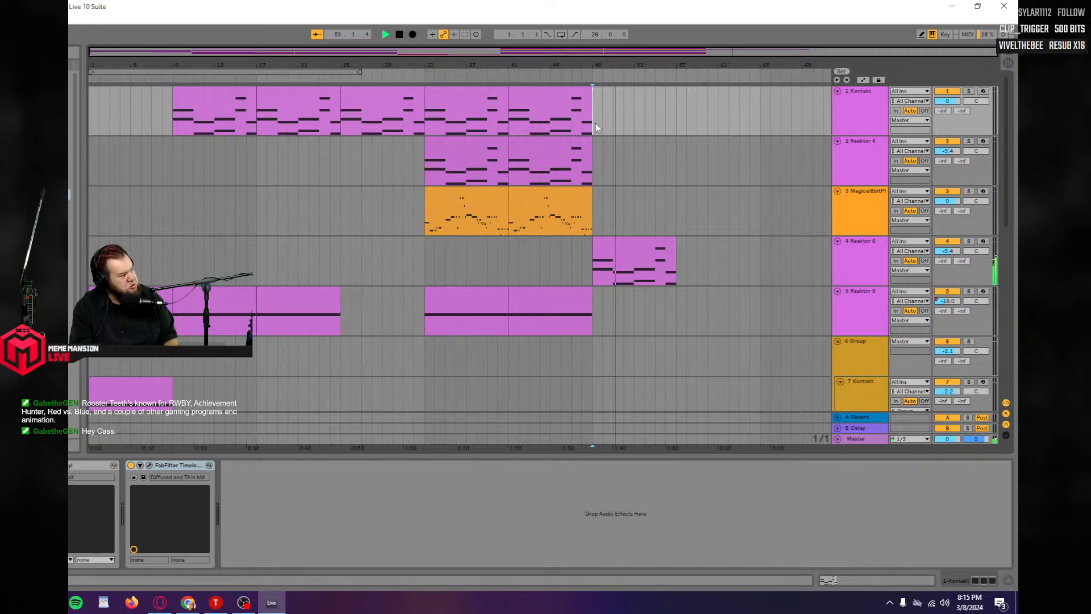
key("space")
key("space")
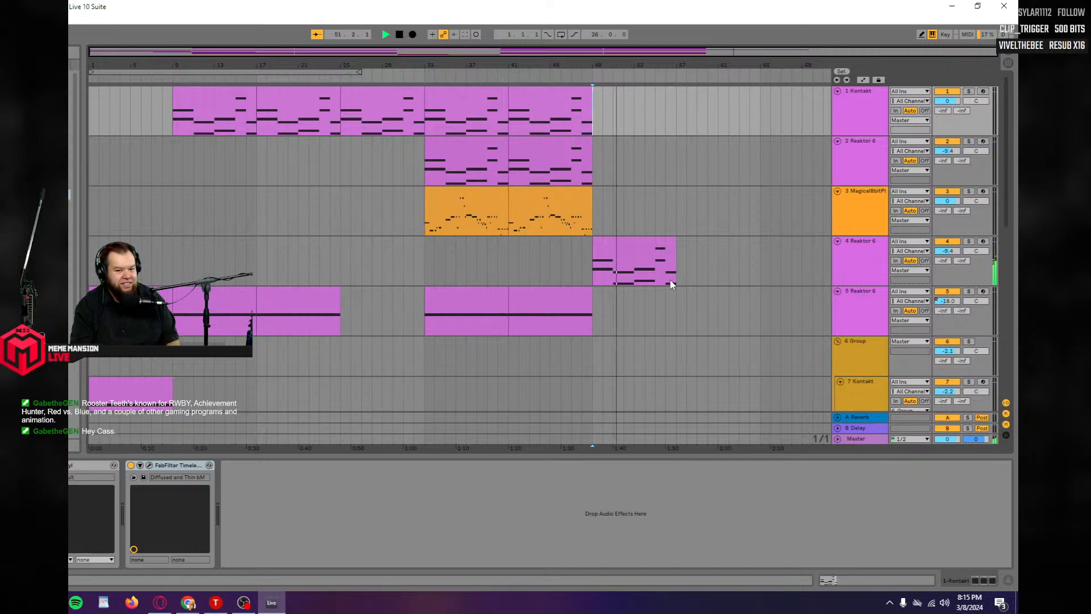
key("space")
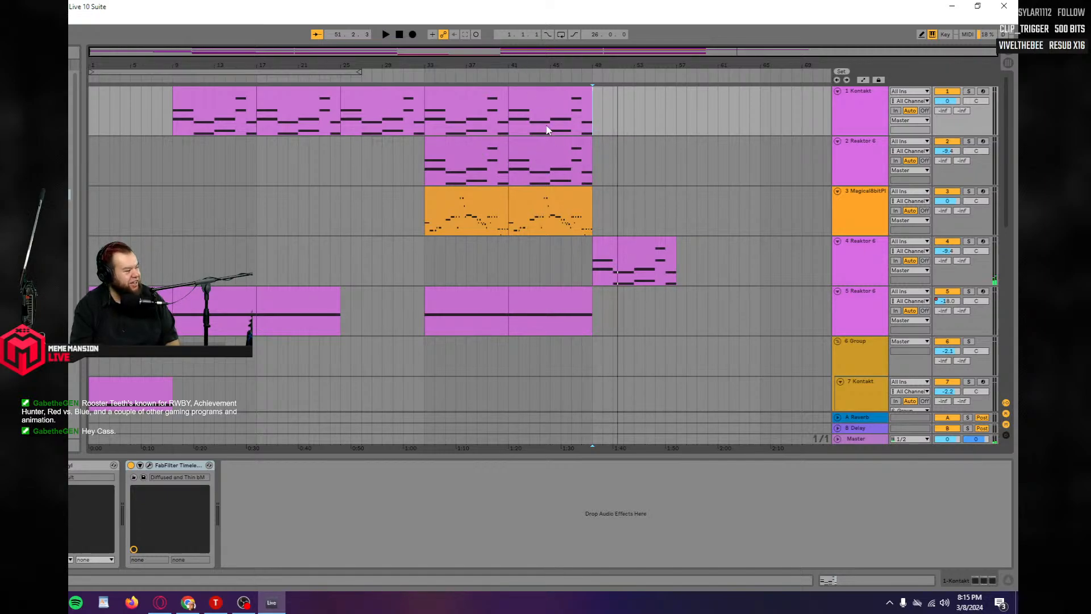
Add FabFilter Pro-Q 3 ahead of the delay on the MagicalBitPlug2 track and play the melody from bar 33.
left_click(849, 223)
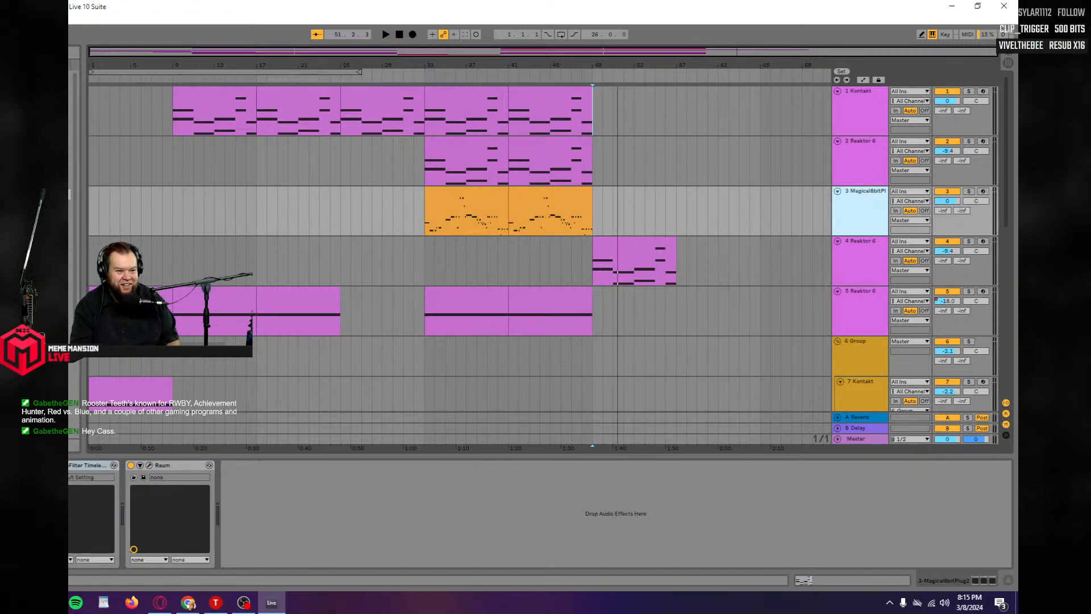
left_click_drag(69, 151, 69, 522)
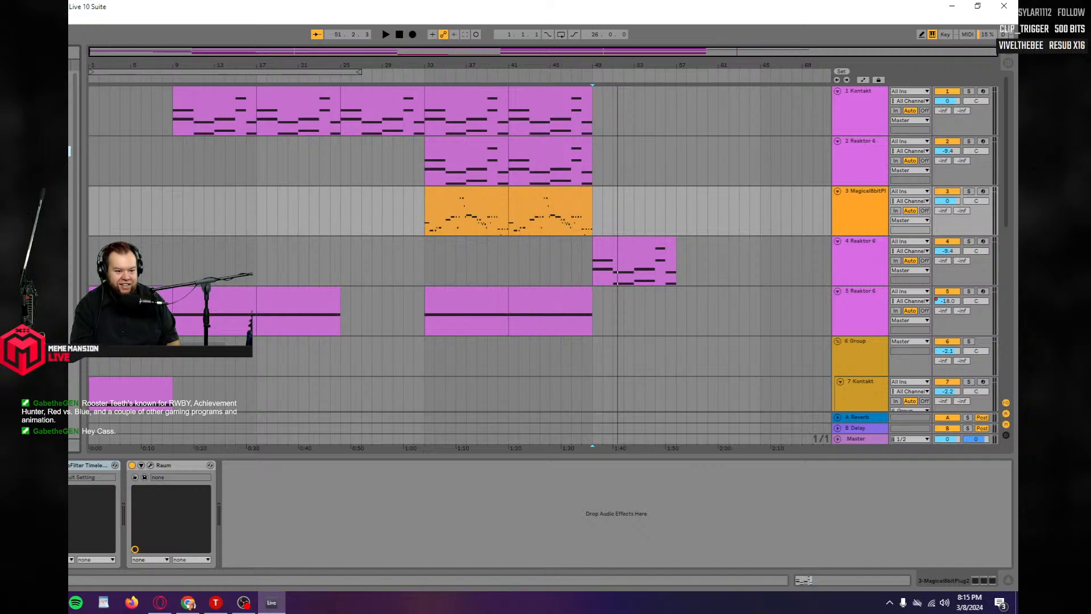
key("space")
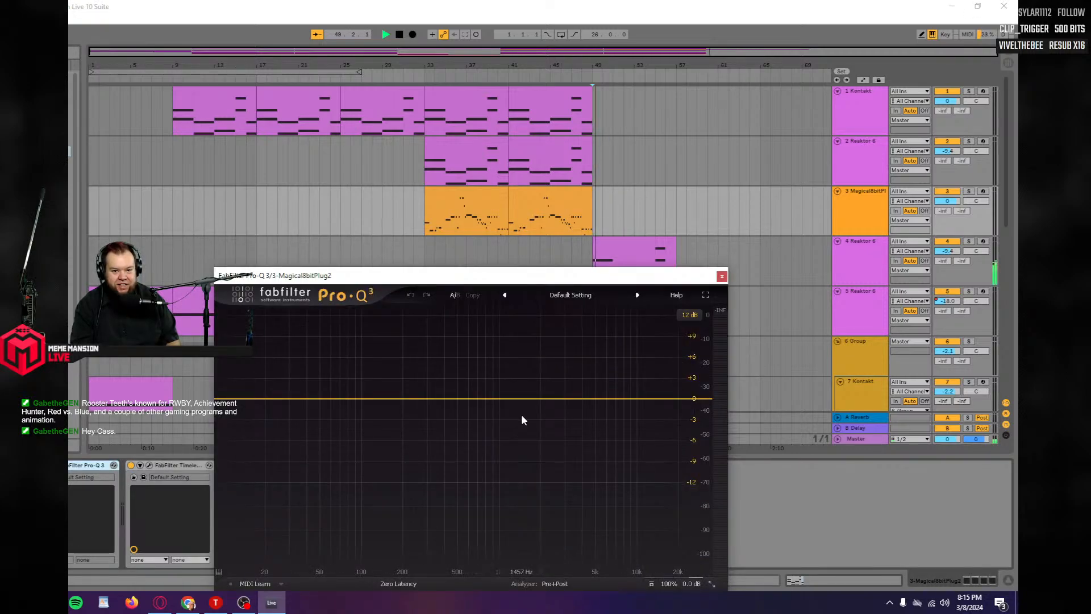
key("space")
left_click(427, 225)
key("space")
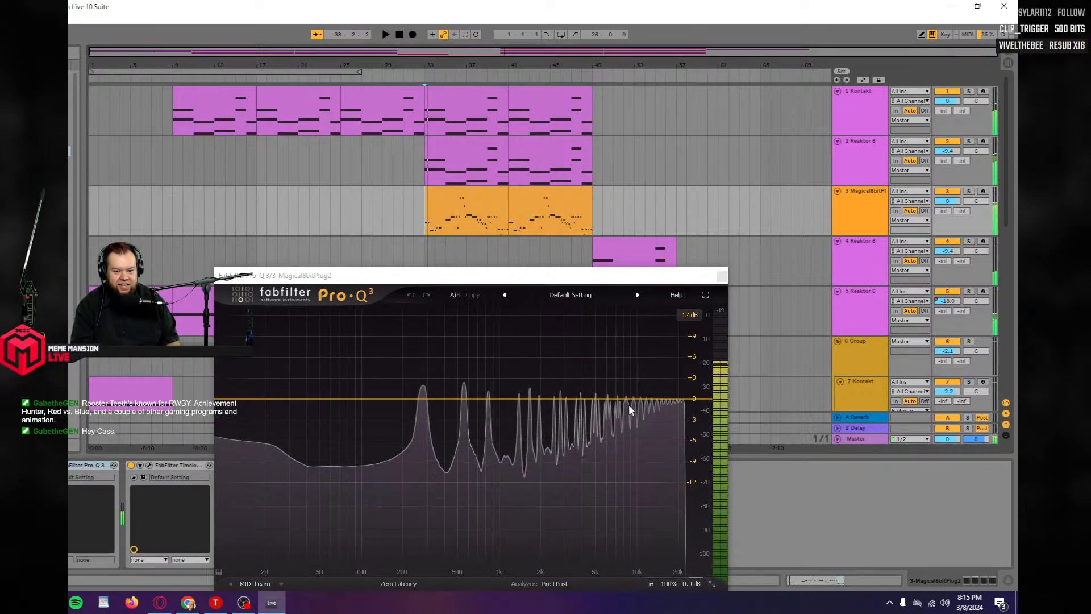
Add a 12 dB/oct High Cut band at about 12 kHz with a Q of about 1.1 to the melody's EQ.
left_click_drag(662, 399, 656, 418)
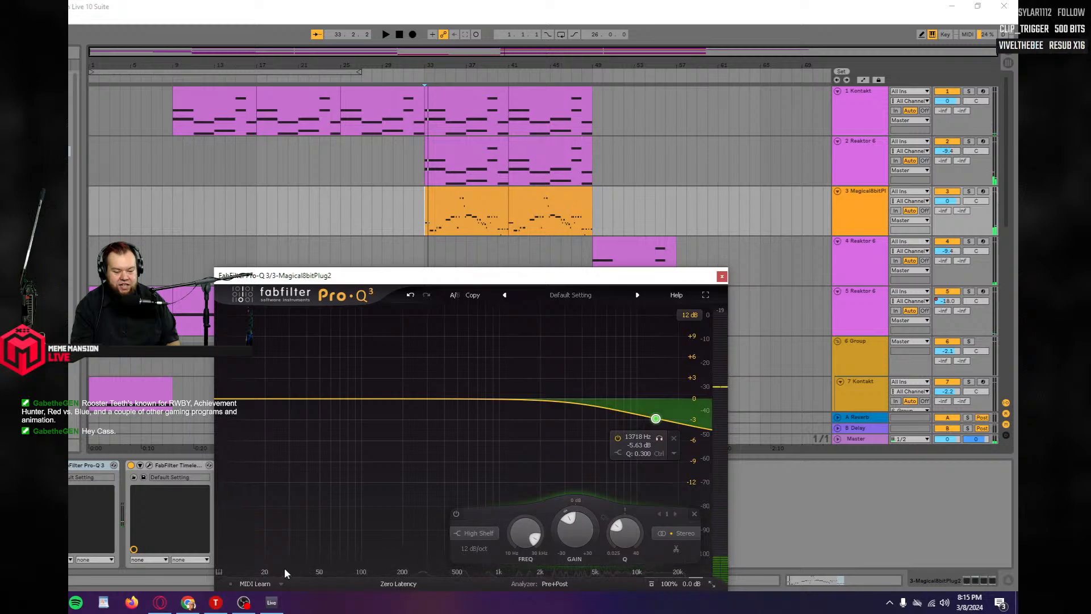
left_click(473, 533)
left_click(479, 472)
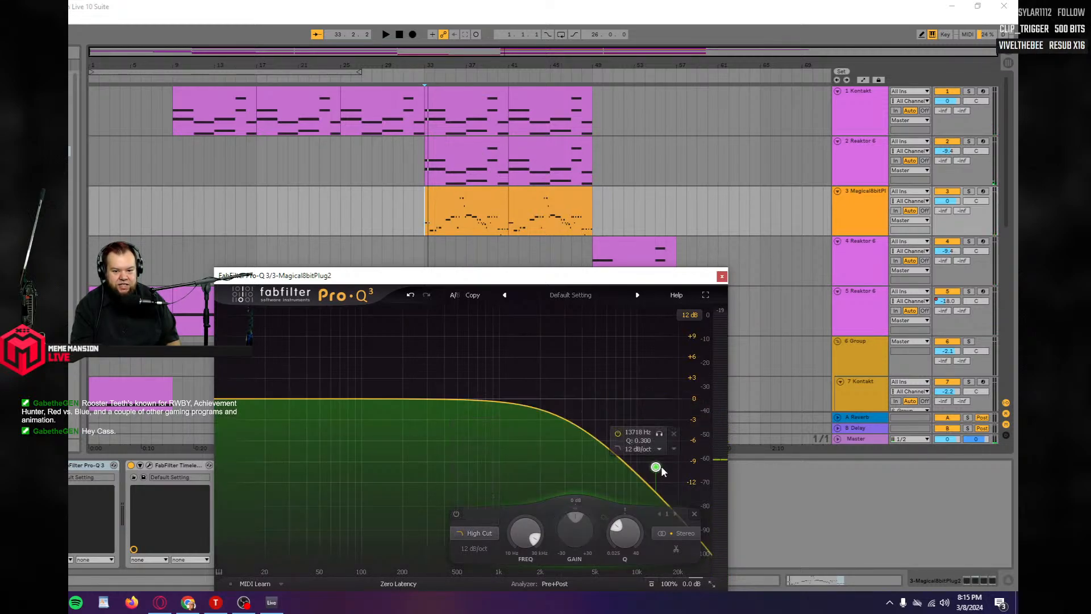
left_click_drag(656, 418, 648, 392)
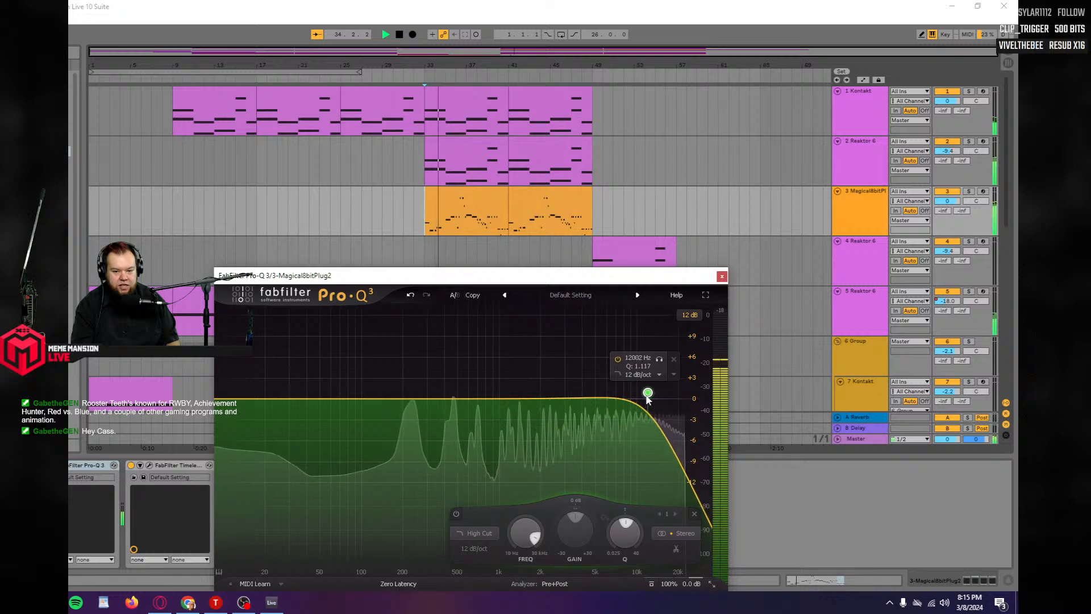
Add a 12 dB/oct Low Cut band just below 200 Hz to the melody's EQ and close the plug-in window.
left_click(283, 402)
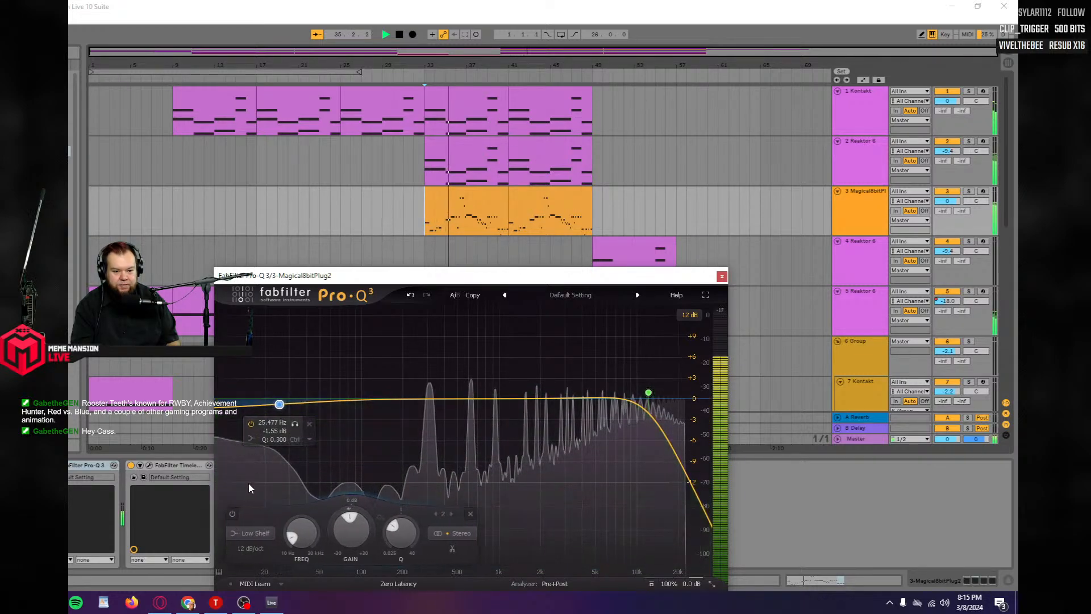
left_click(248, 532)
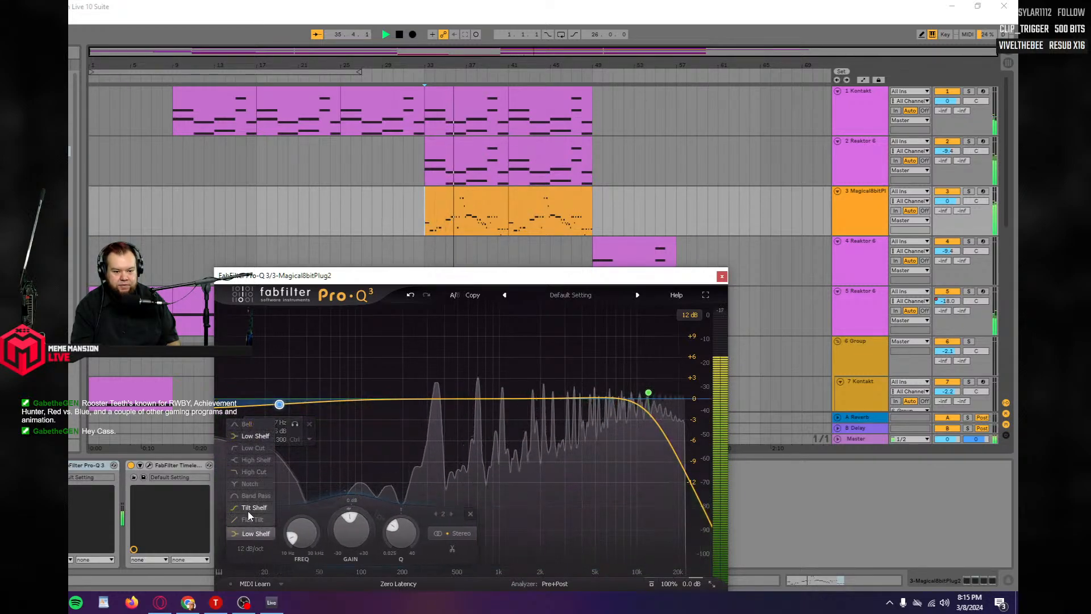
left_click(253, 447)
left_click_drag(300, 424, 393, 394)
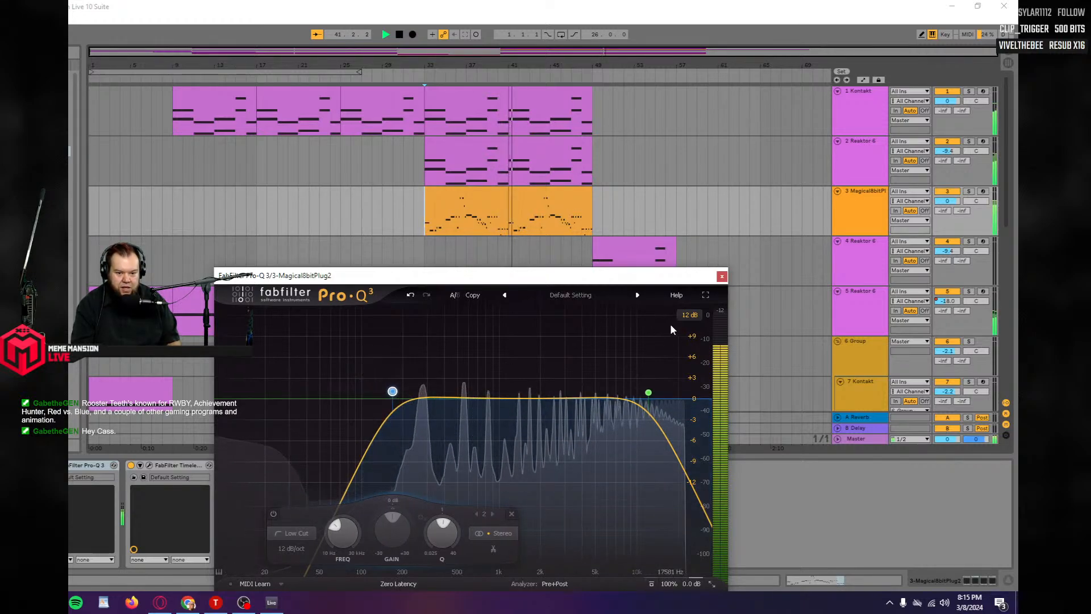
left_click(721, 278)
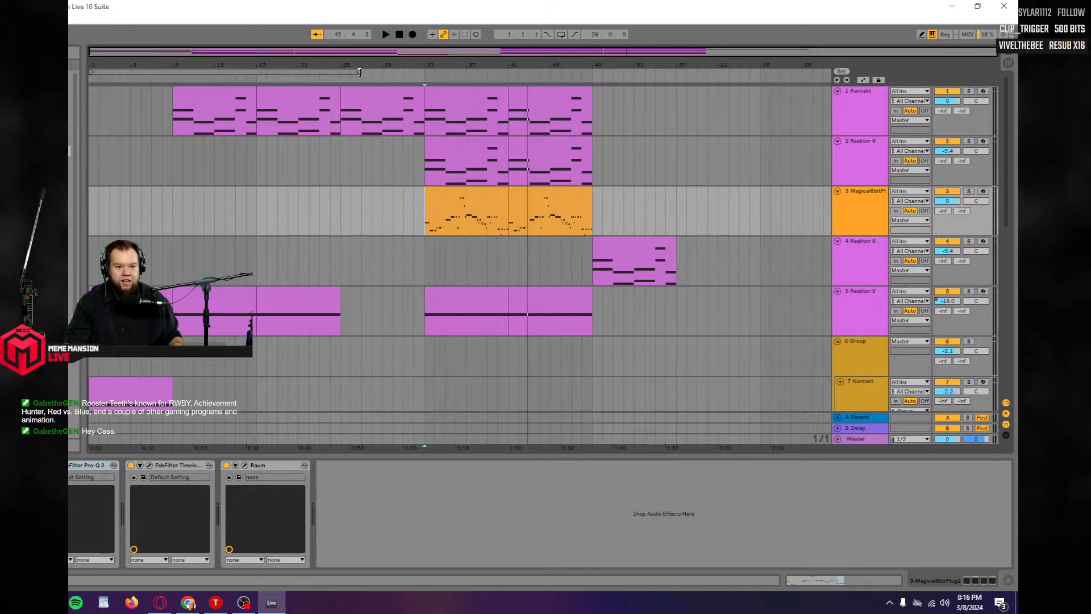
Extend the arrangement loop to end at bar 57 and play the whole song from the start.
left_click_drag(359, 72, 679, 73)
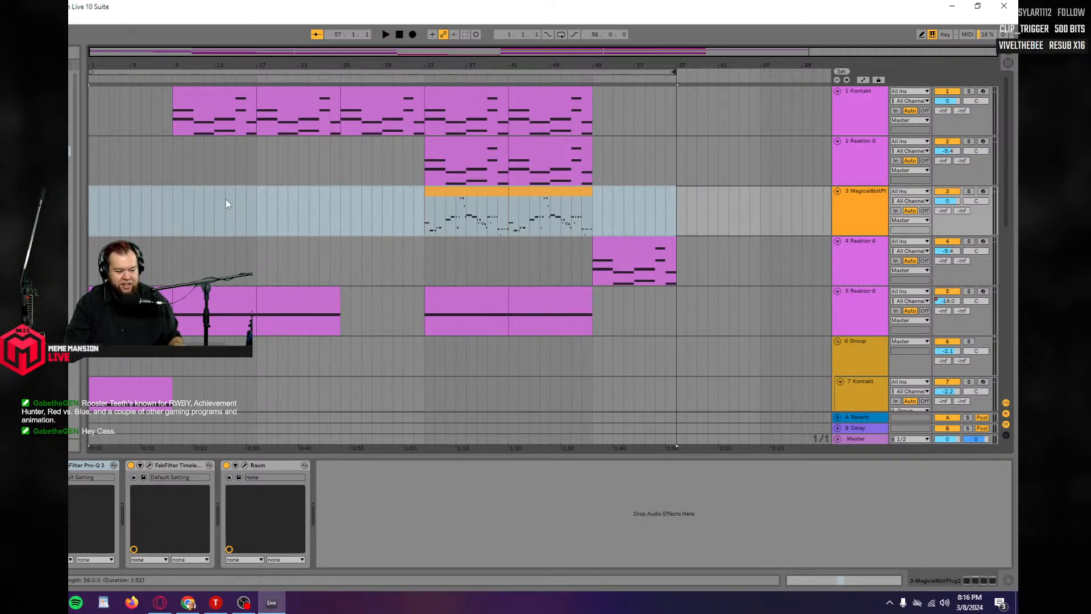
left_click(261, 73)
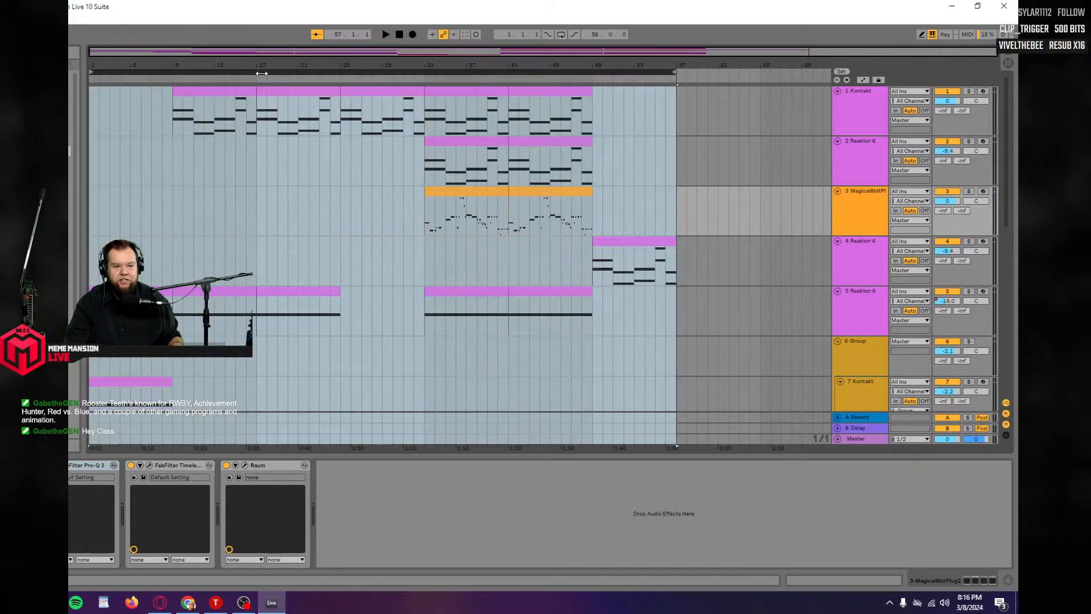
key("space")
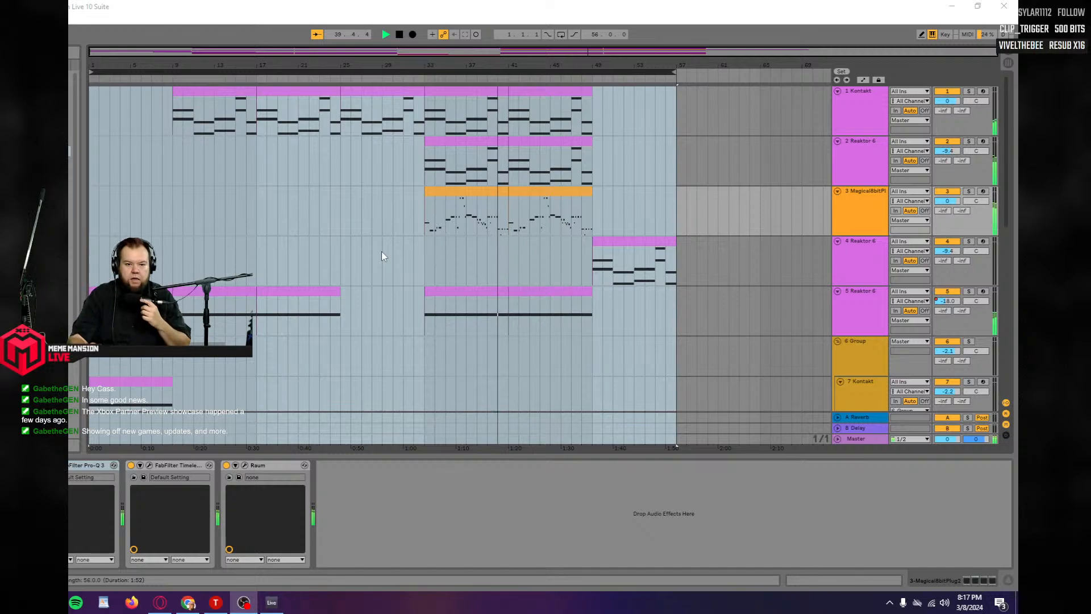
Stop playback, open the bar 33 clip of track 10 Reaktor 6 in the note editor, and enlarge the editor.
scroll(557, 224, "down", 2)
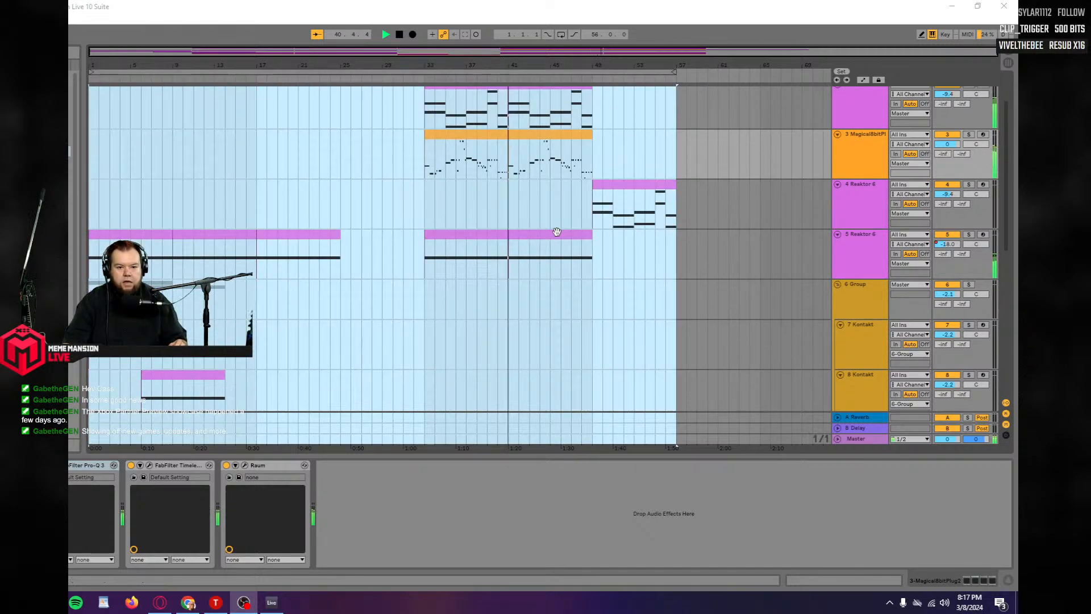
scroll(557, 232, "down", 3)
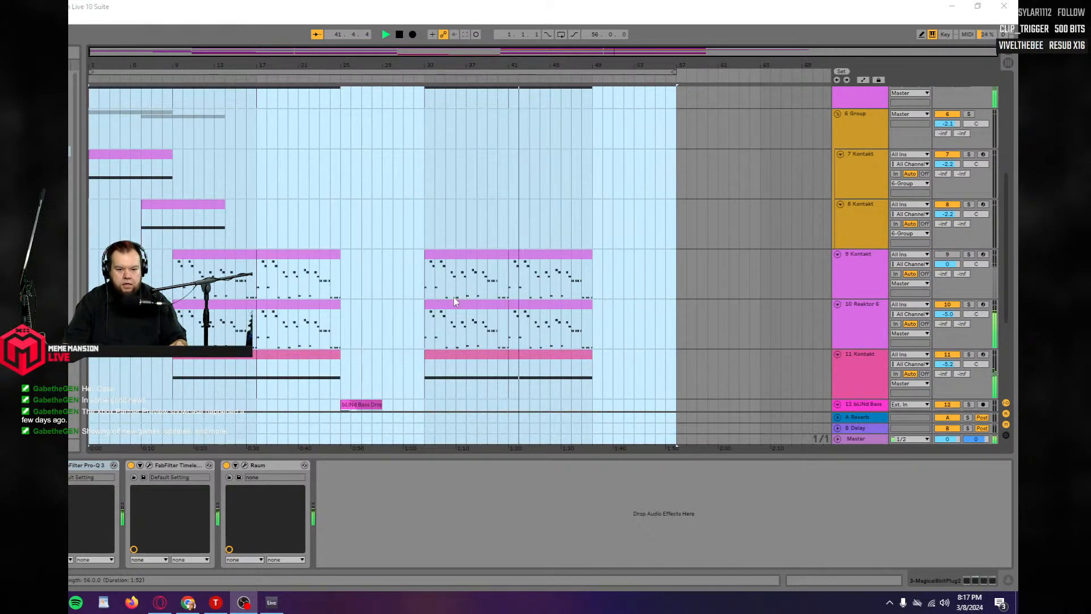
left_click(453, 297)
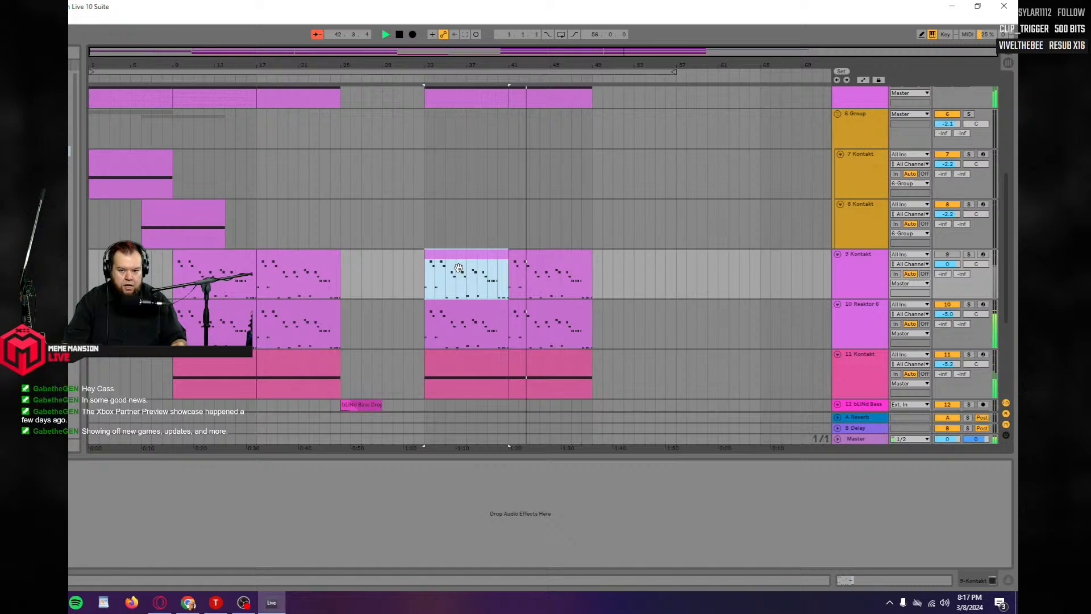
key("space")
left_click(454, 318)
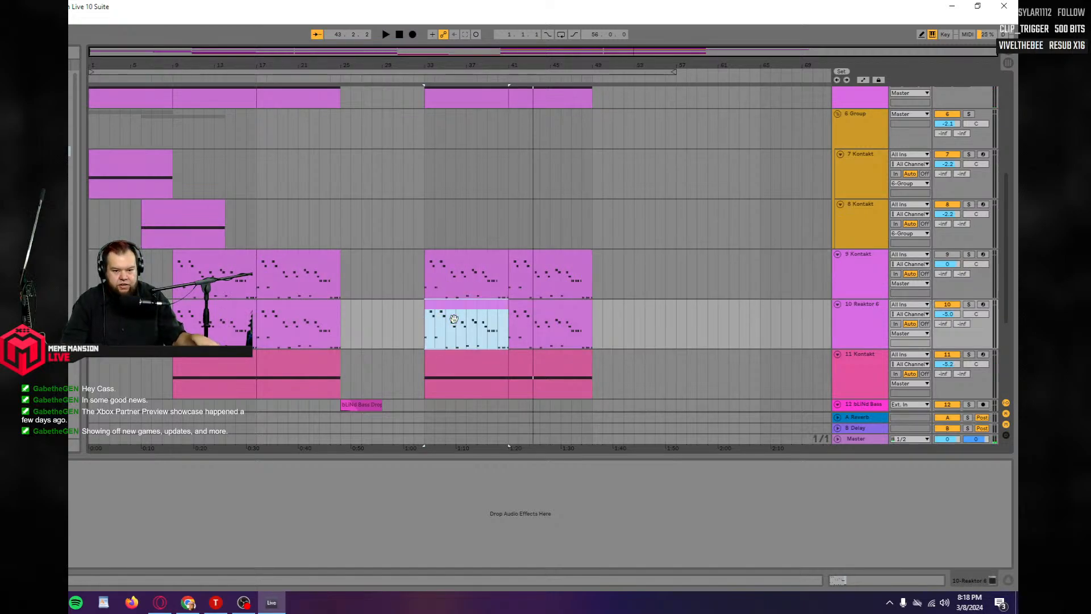
double_click(453, 318)
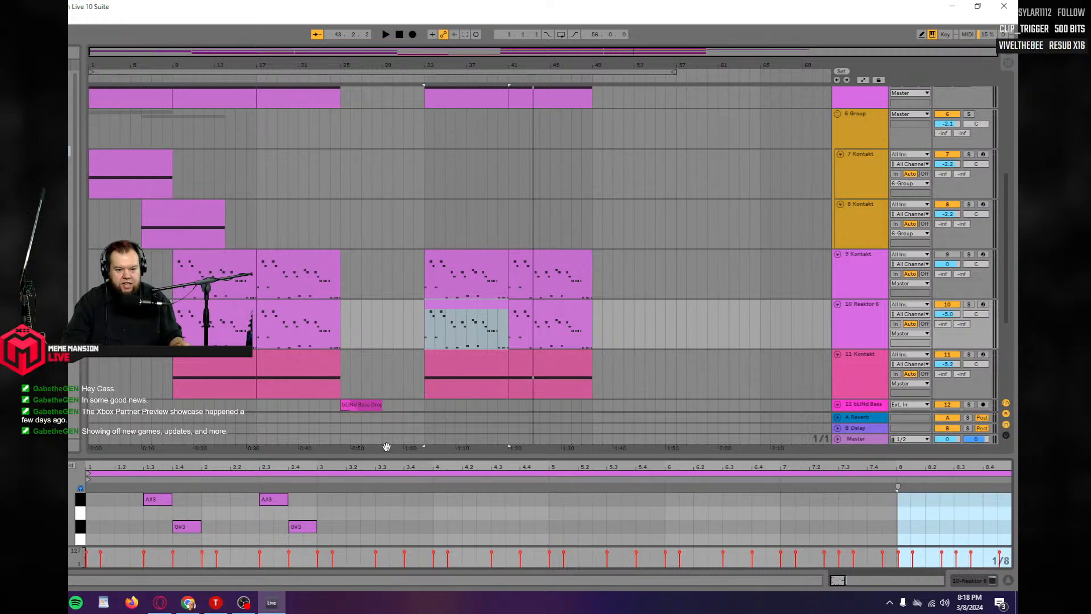
left_click_drag(386, 455, 433, 275)
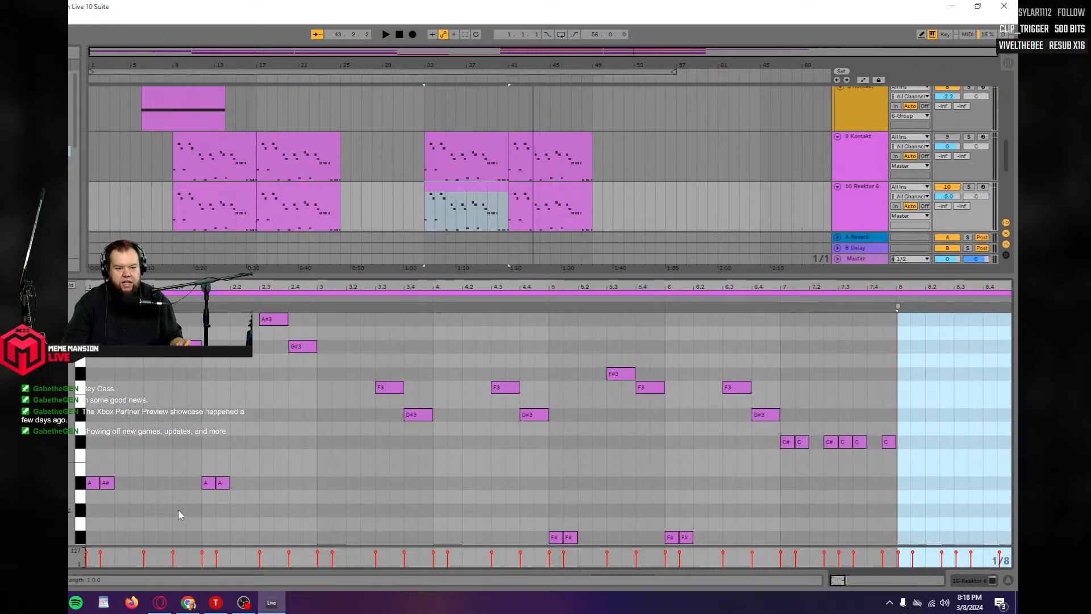
Solo track 10 Reaktor 6 and audition its clip from bar 33 with the first notes magnified.
left_click(968, 187)
key("space")
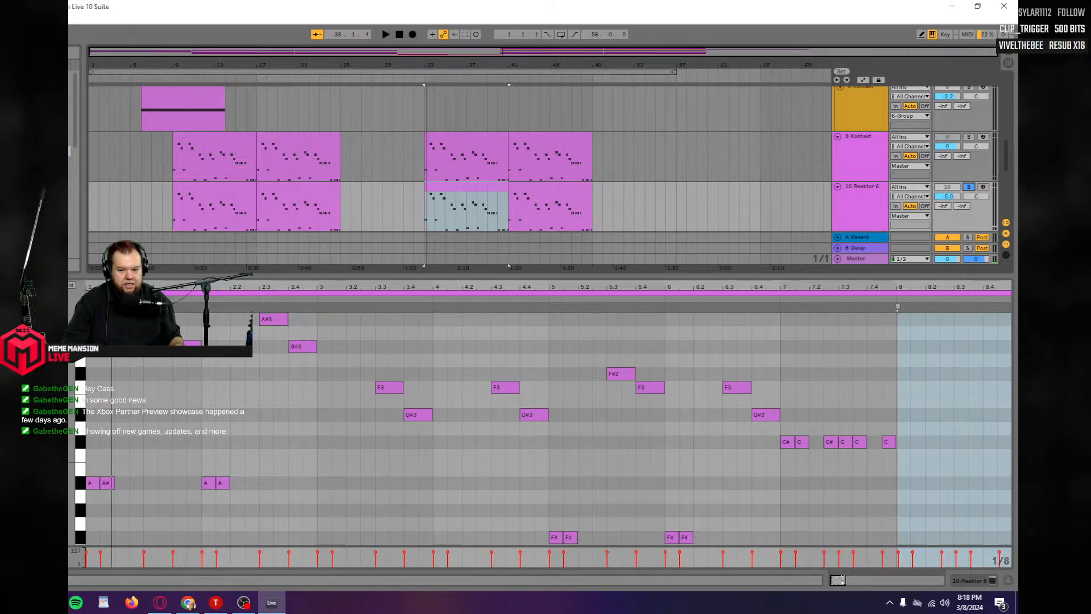
left_click_drag(843, 580, 837, 580)
key("space")
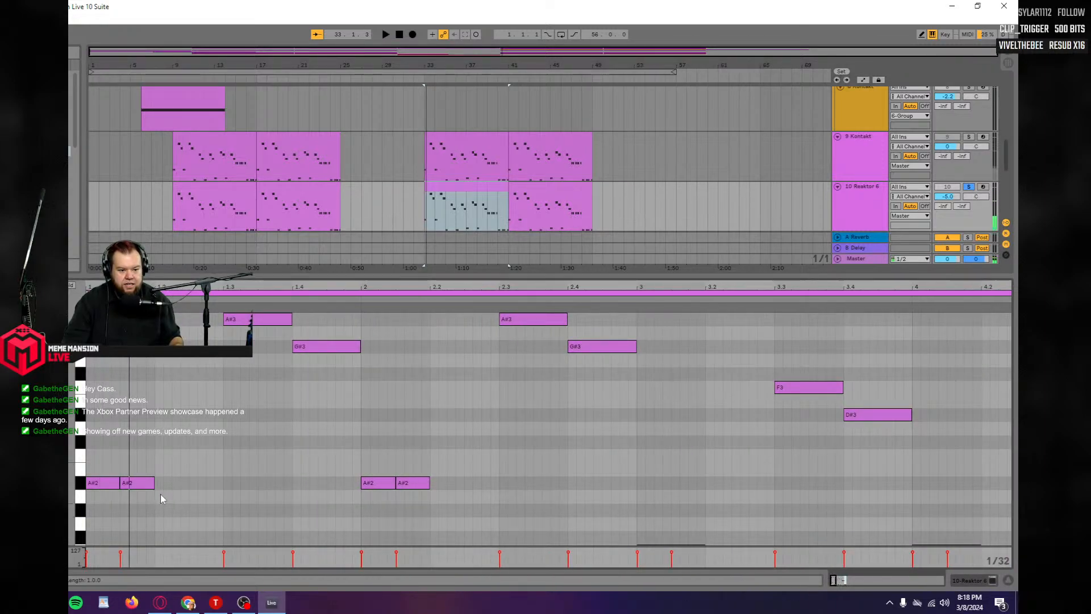
Shorten the second A#2 note to a sixteenth, add another sixteenth A#2 directly after it, and audition them.
left_click_drag(153, 482, 137, 483)
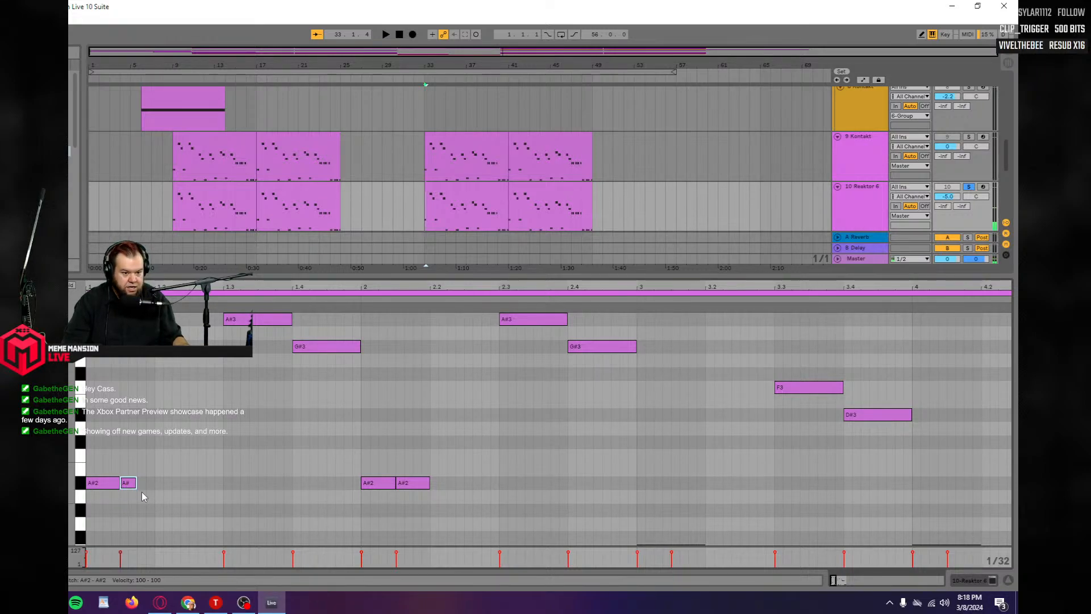
double_click(146, 483)
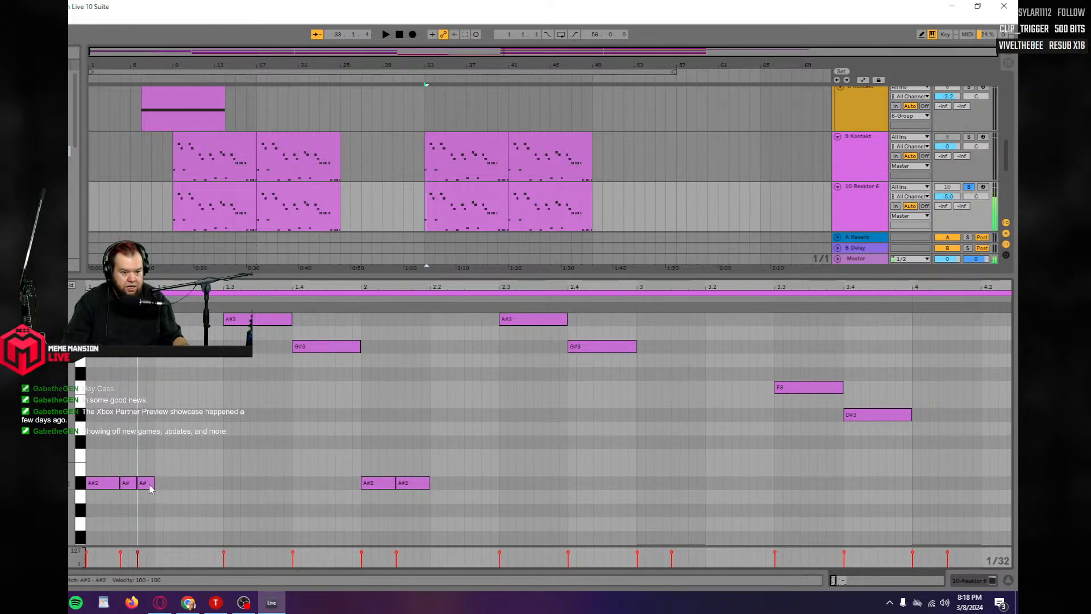
key("space")
key("space")
key("space")
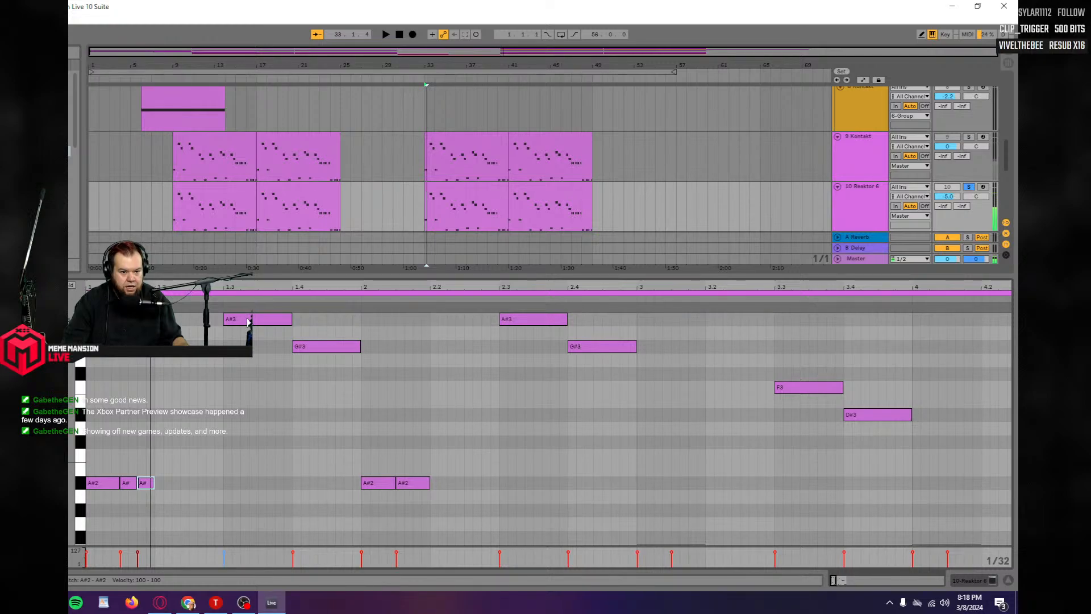
Move the first A#3 note one beat earlier to beat 1.2, audition it, and shorten it to an eighth note.
left_click_drag(248, 322, 178, 322)
key("space")
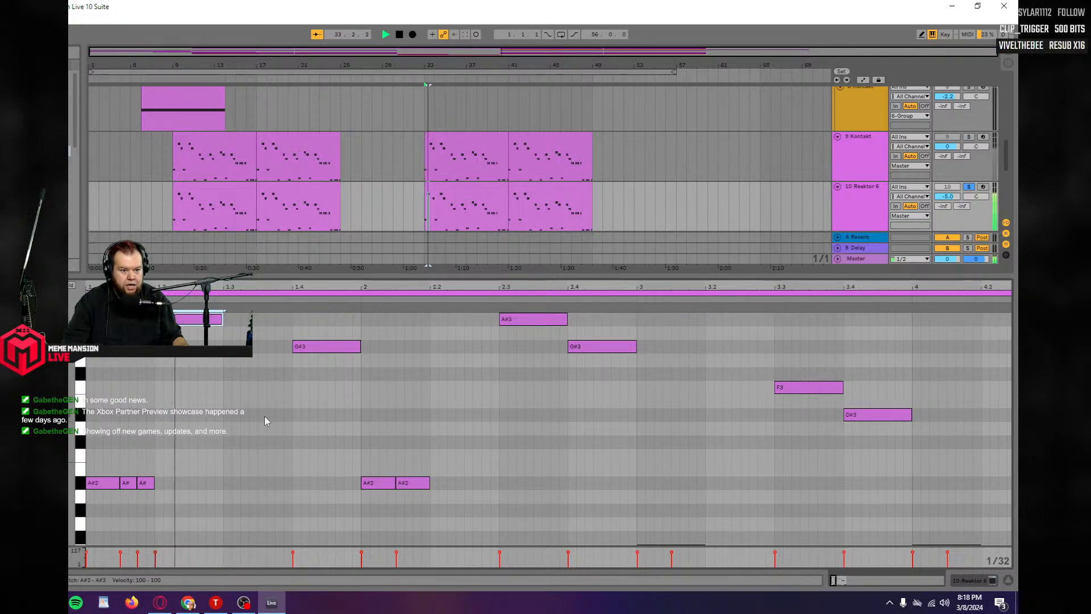
key("space")
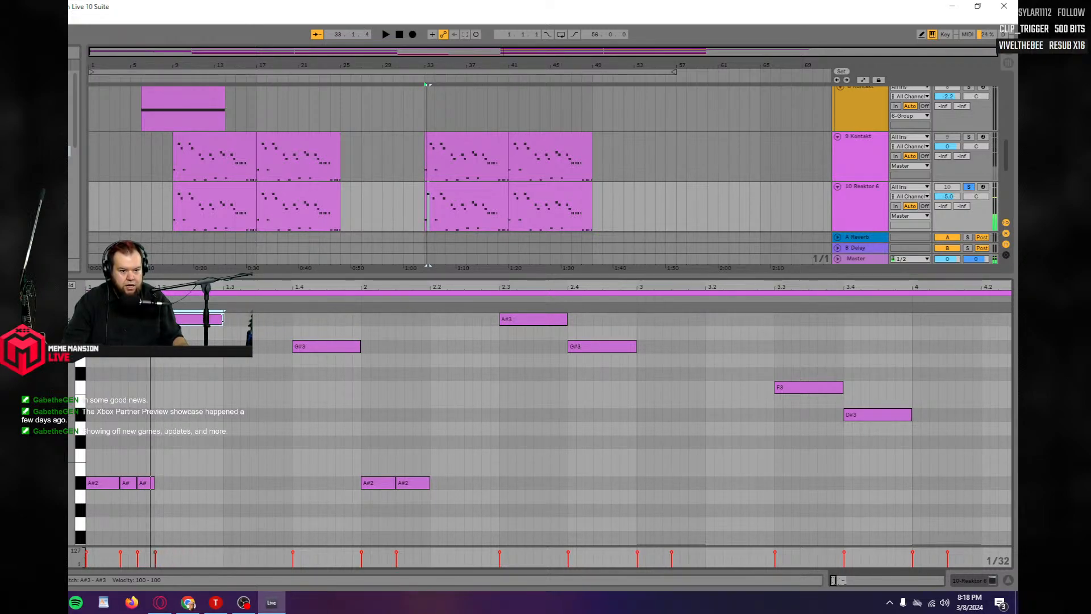
left_click_drag(222, 318, 187, 320)
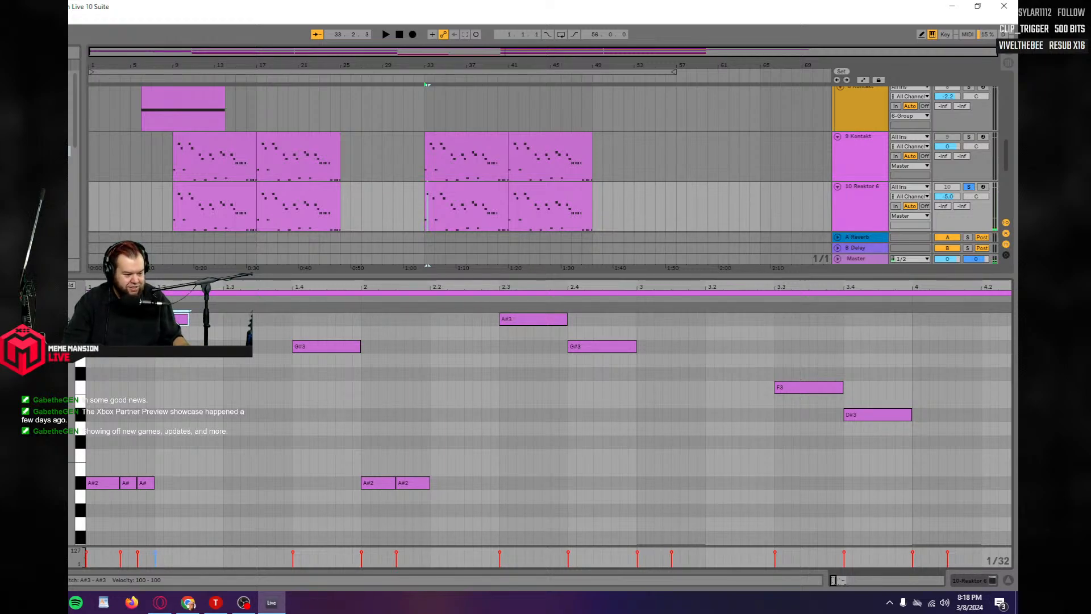
Place a copy of the shortened A#3 note directly after it, transpose the copy down an octave to A#2, and audition the phrase.
key("Delete")
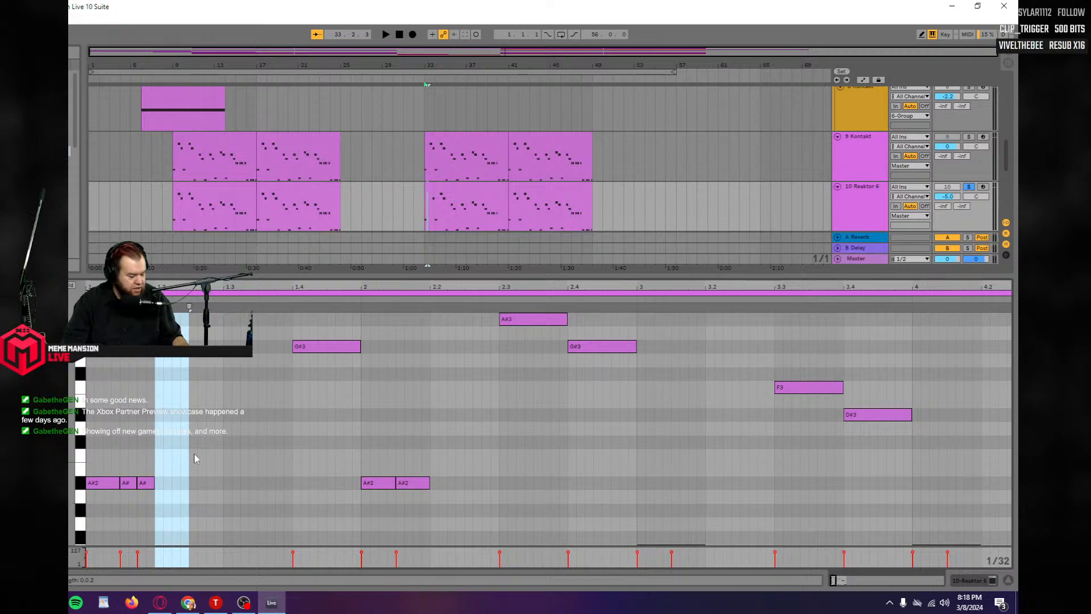
key("ctrl+z")
left_click(191, 482)
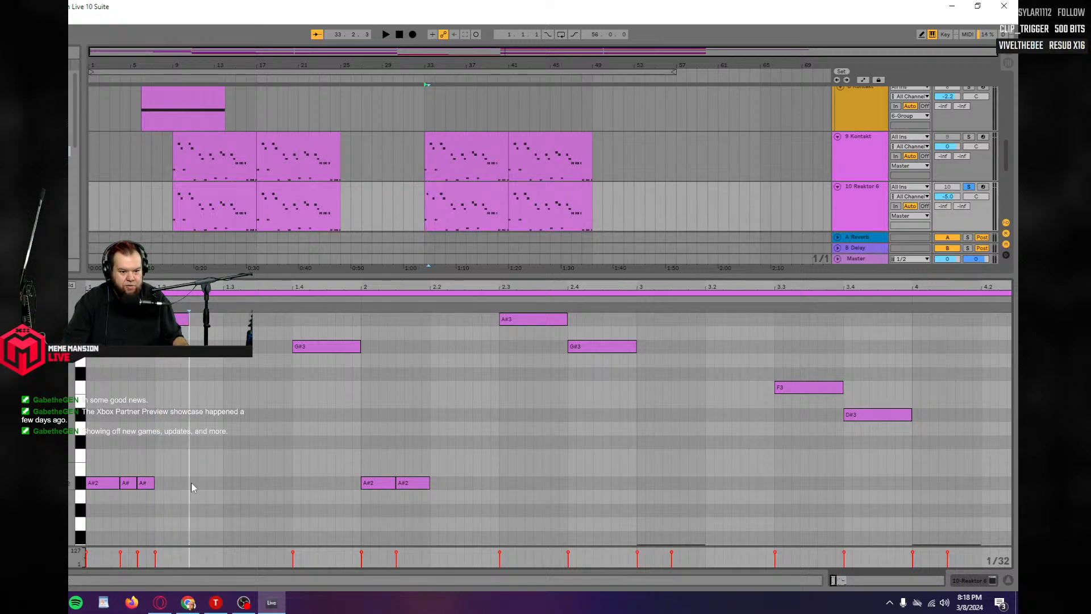
key("ctrl+v")
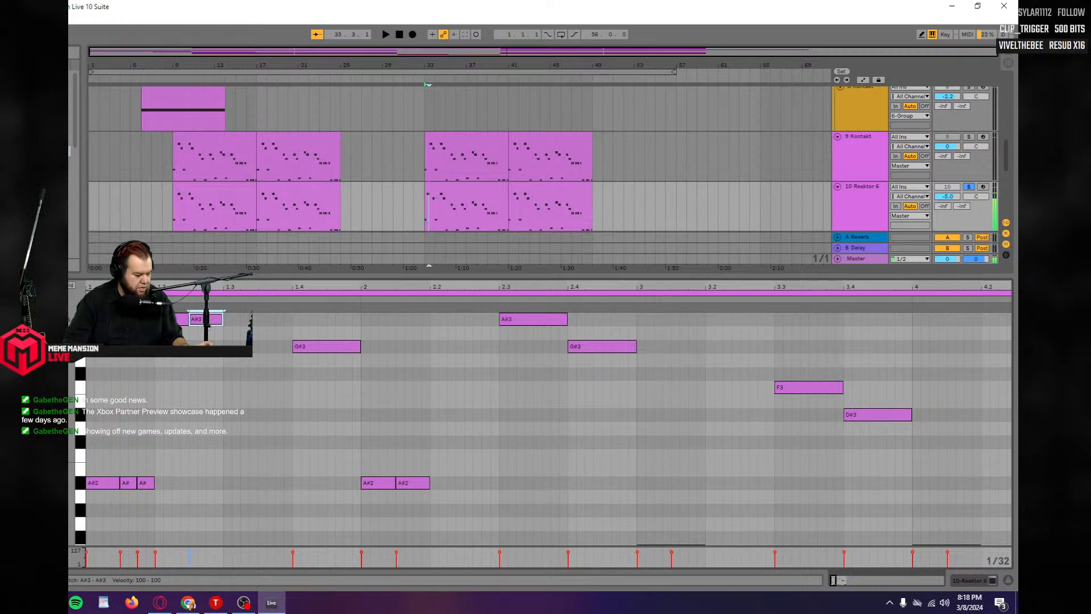
key("shift+Down")
key("space")
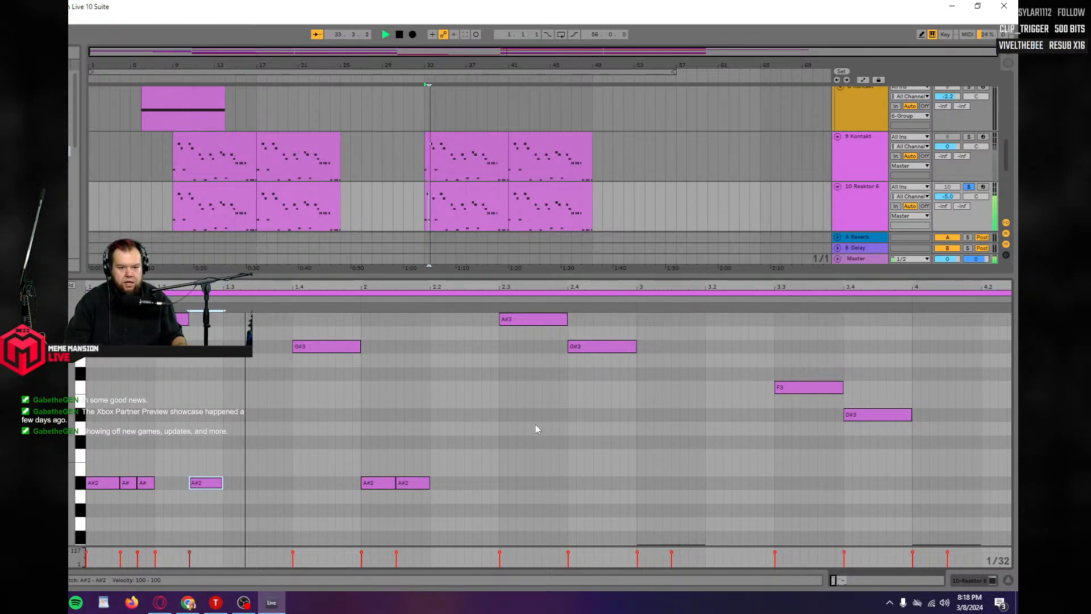
key("space")
Unsolo track 10 Reaktor 6 and replay the edited bass notes together with the full arrangement.
left_click(969, 187)
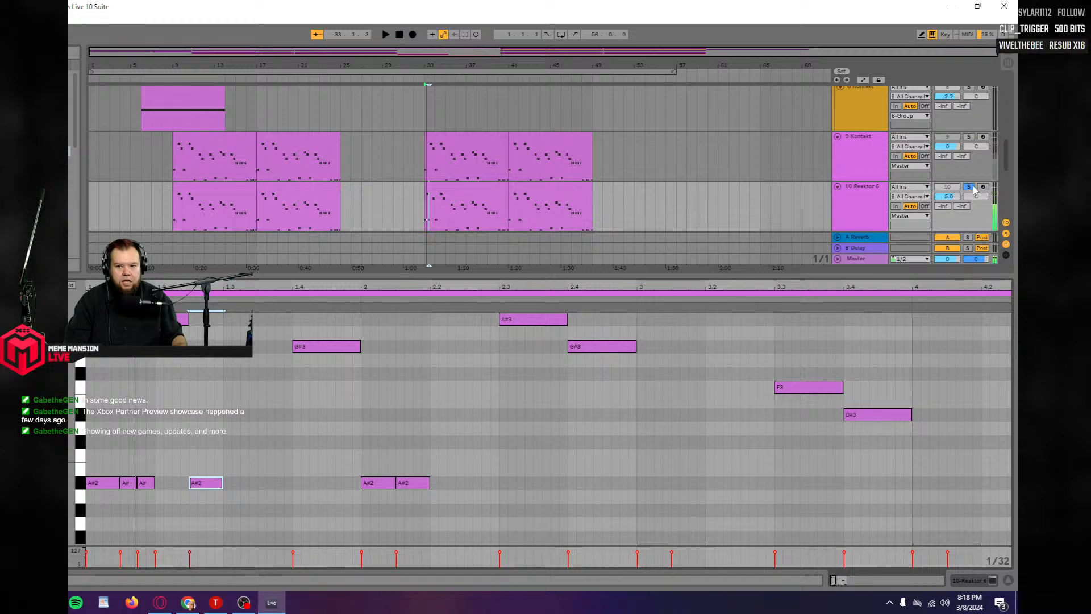
key("space")
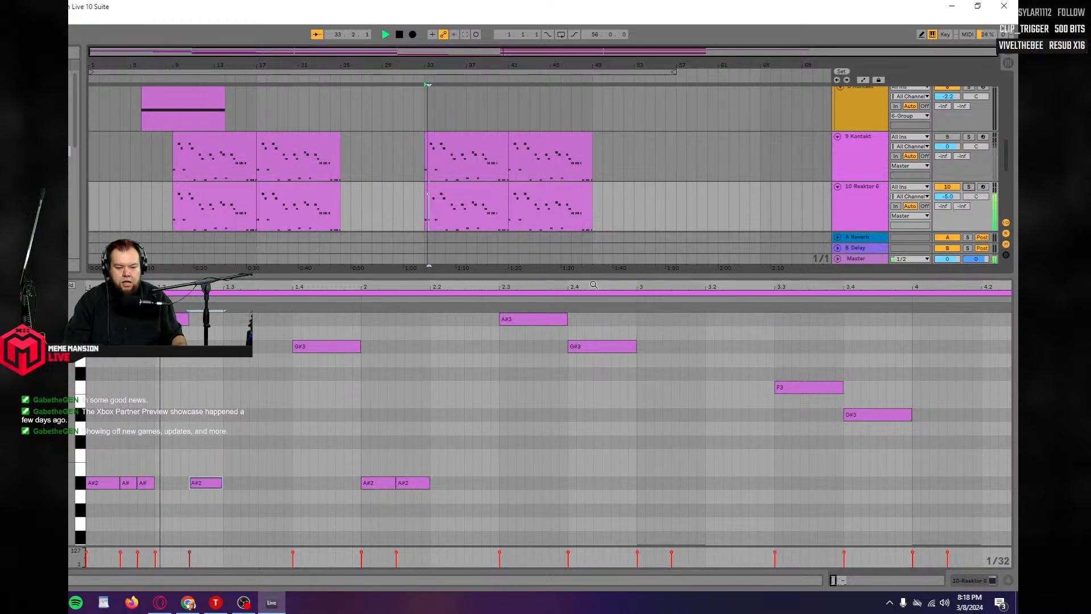
key("space")
key("space")
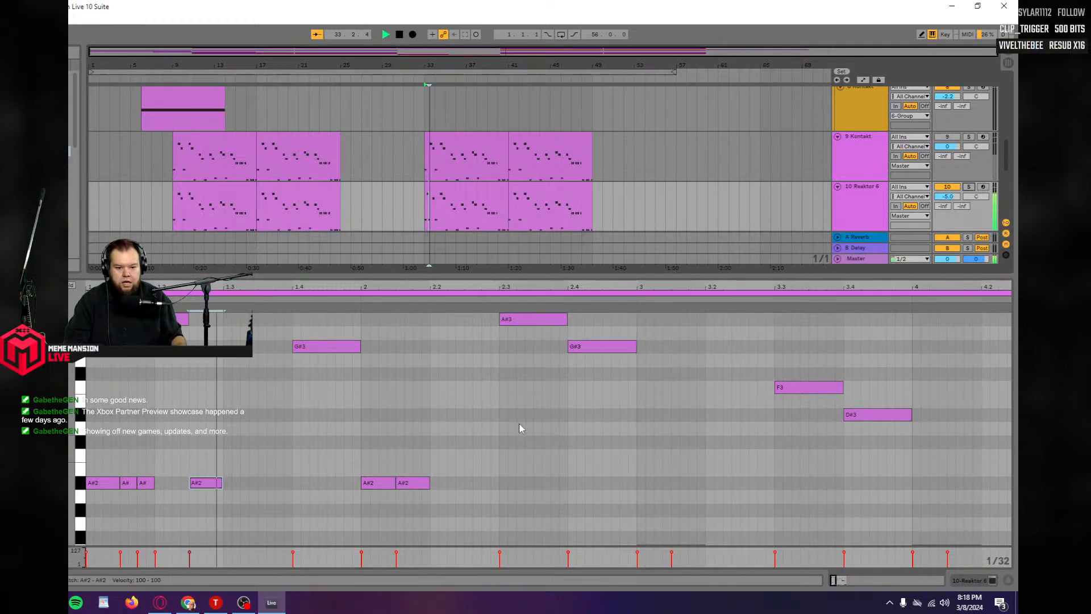
Stop playback and delete the G#3 note at beat 1.4 and the two A#2 notes starting at bar 2.
key("space")
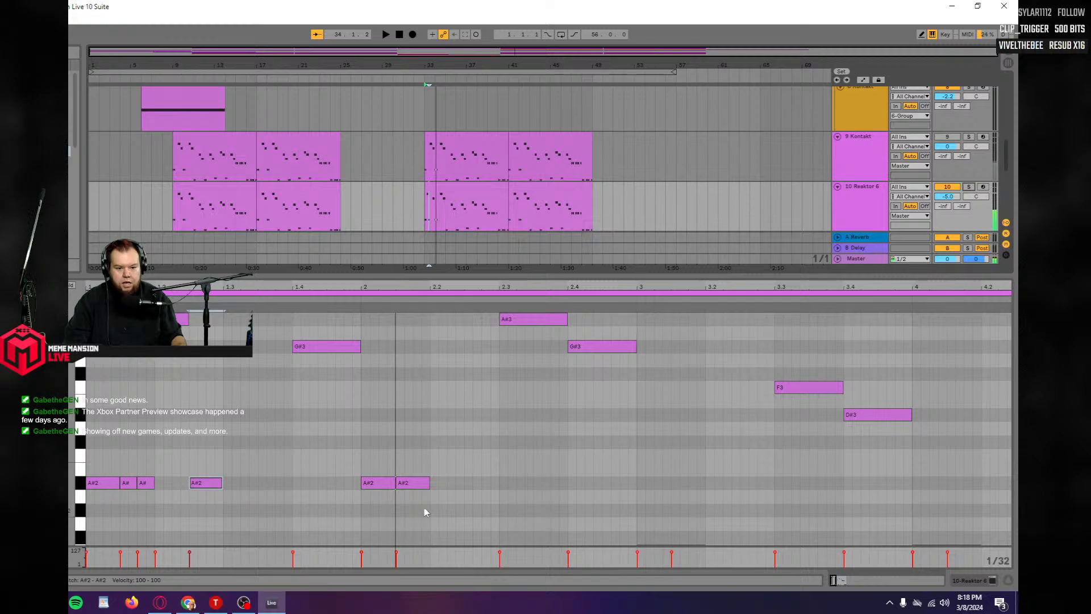
left_click_drag(423, 507, 289, 353)
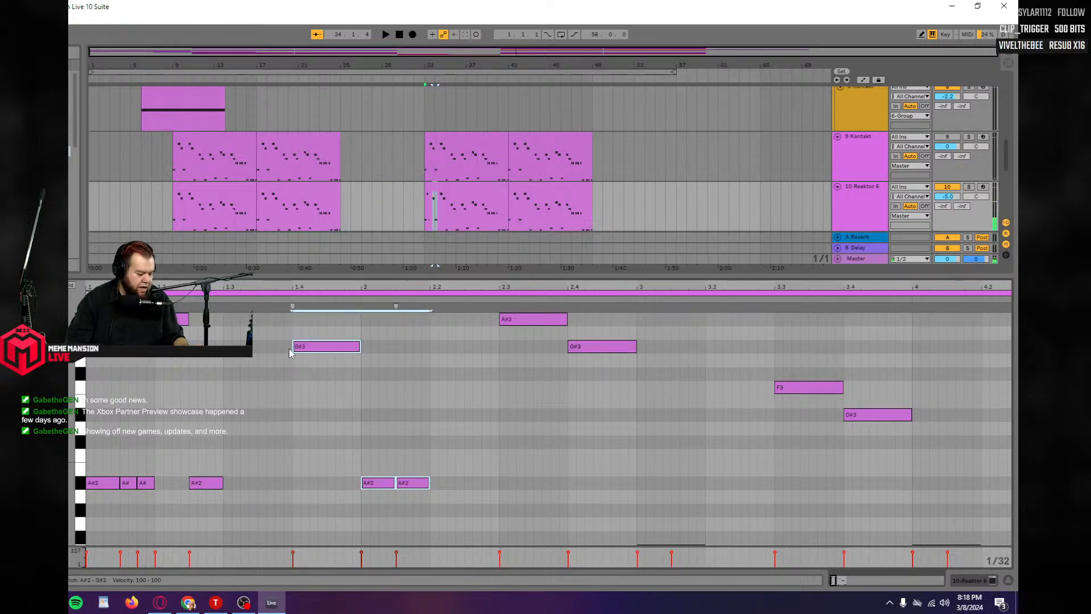
key("Delete")
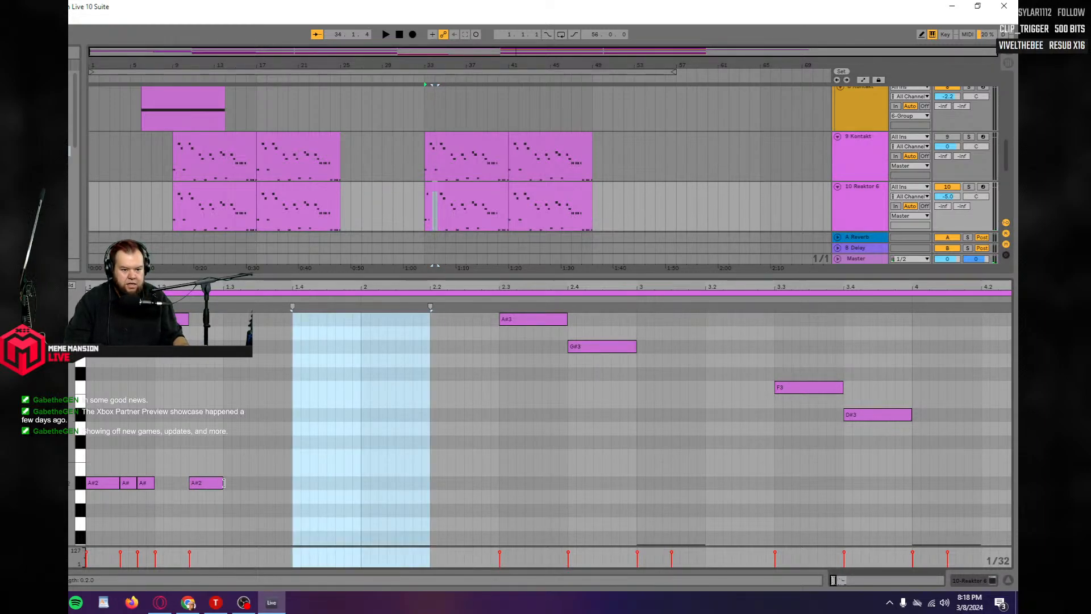
Duplicate the opening two-beat A# phrase to beat 1.3 and audition the resulting bar.
left_click_drag(222, 507, 110, 336)
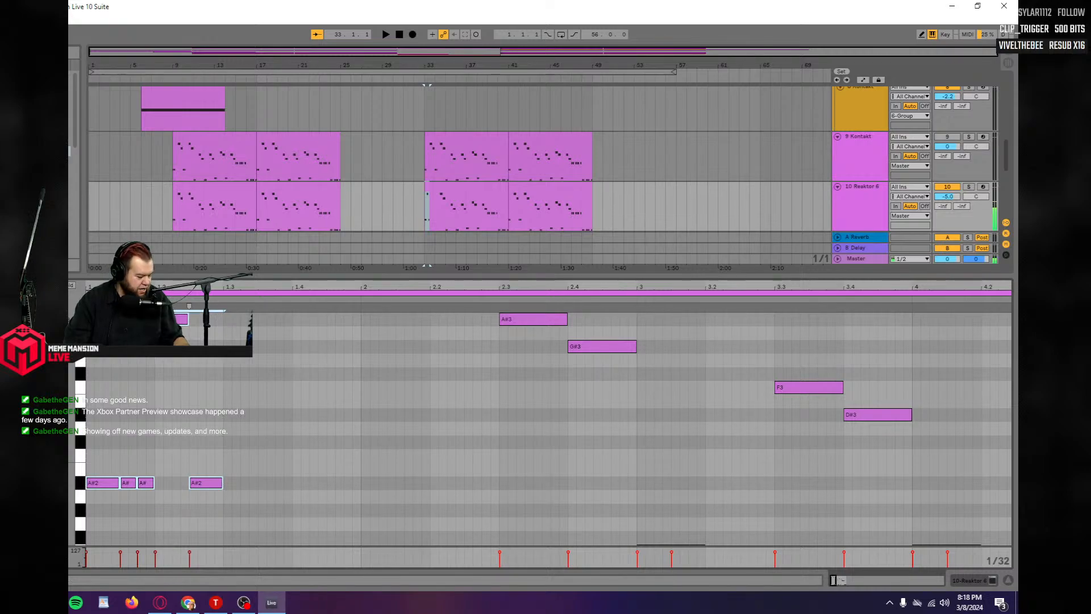
key("ctrl+d")
key("space")
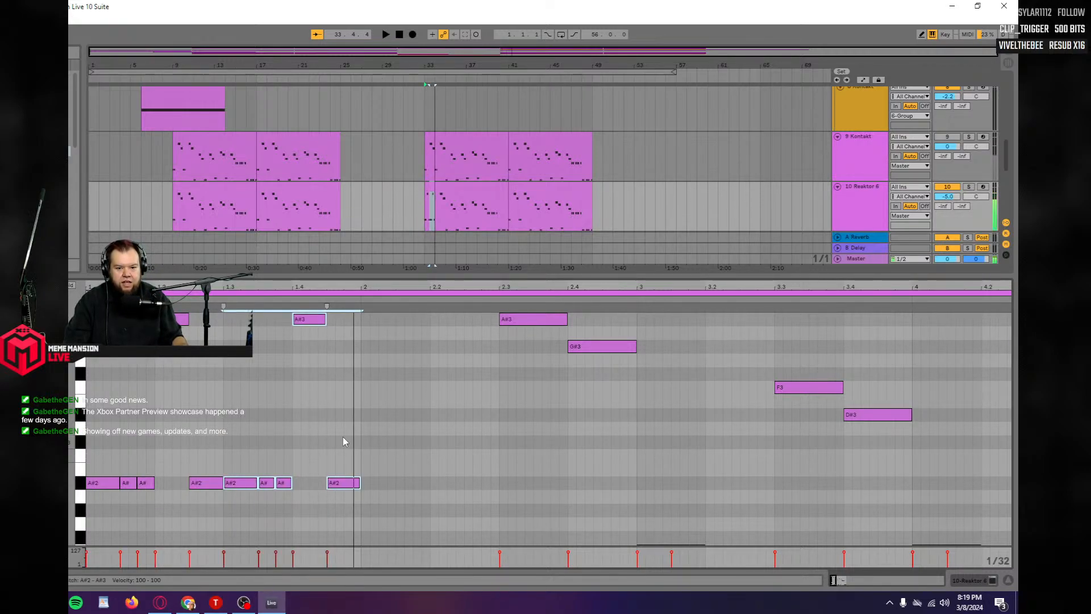
key("space")
Delete the old A#3 and G#3 notes in bar 2, duplicate the bar 1 pattern into bar 2, and audition it.
left_click_drag(637, 394, 507, 319)
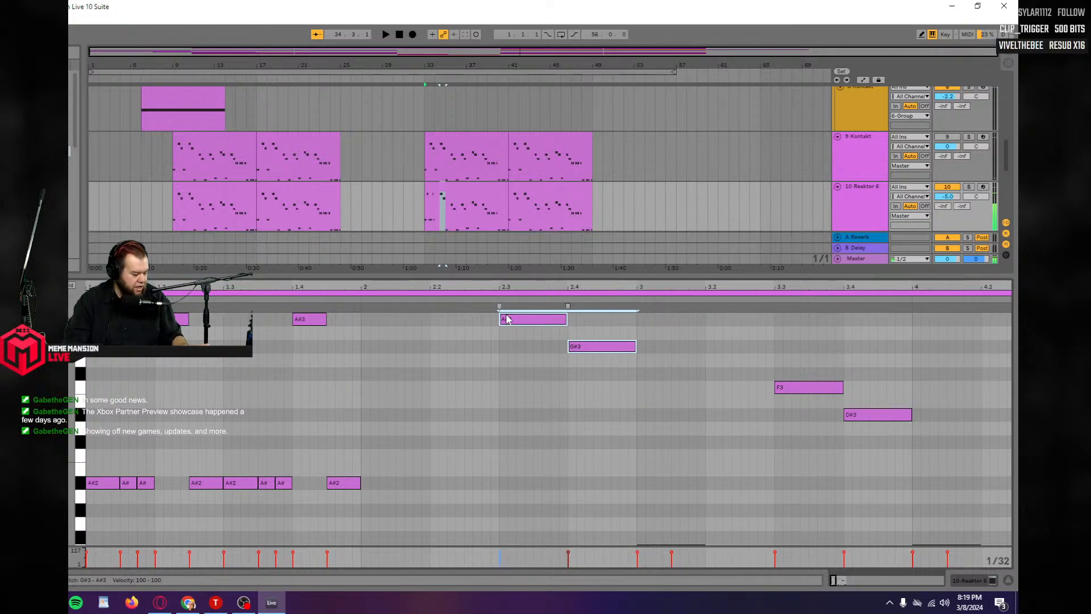
key("Delete")
left_click_drag(365, 502, 88, 318)
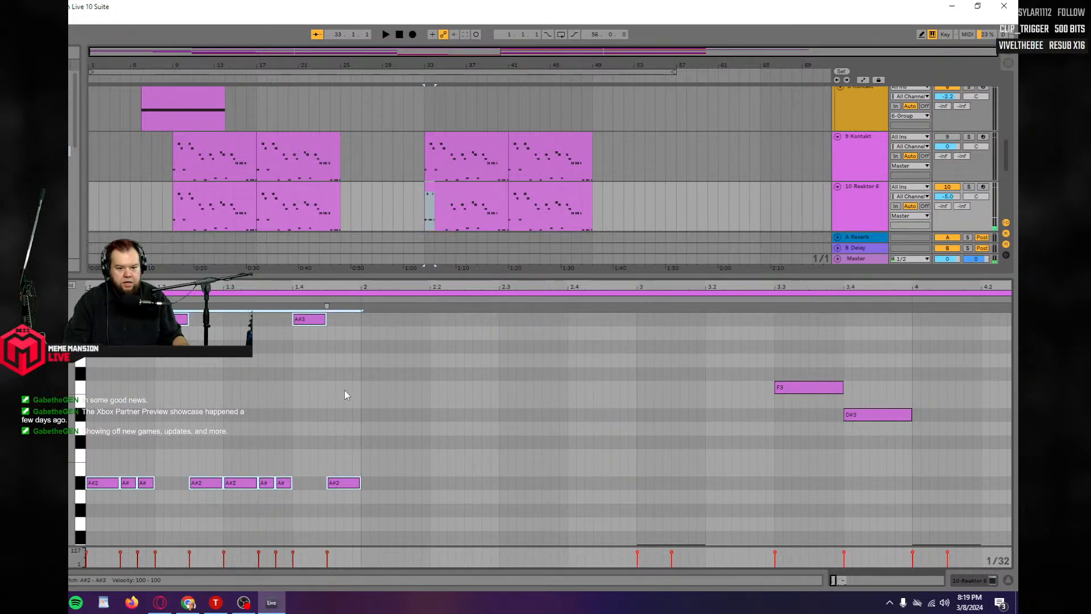
key("ctrl+d")
key("space")
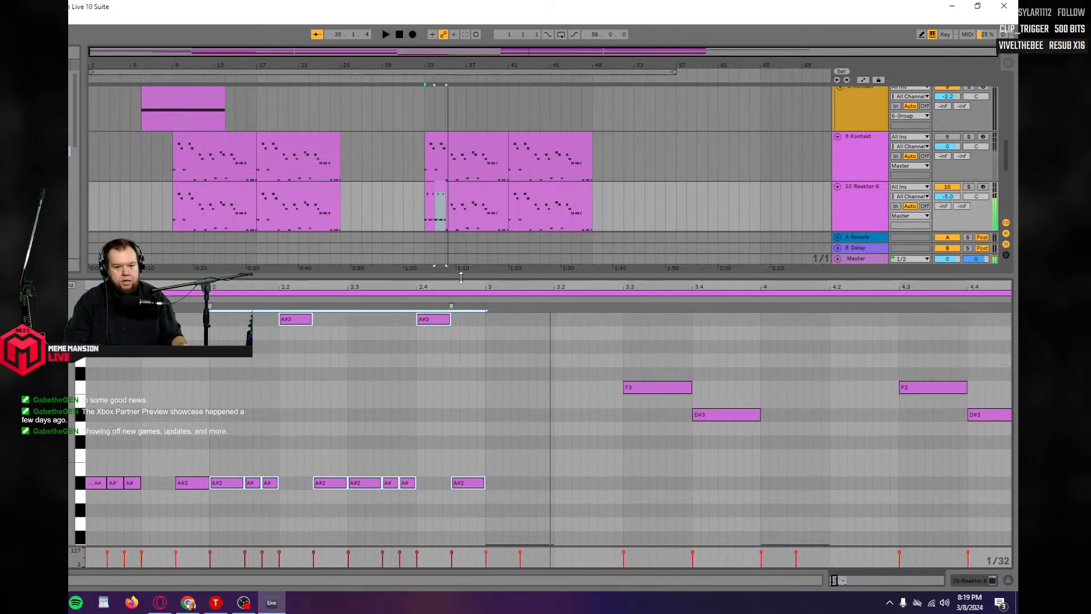
key("space")
Enlarge the note editor and delete the old F2, F3 and D#3 notes in the clip's bars 3 and 4.
left_click_drag(460, 277, 461, 140)
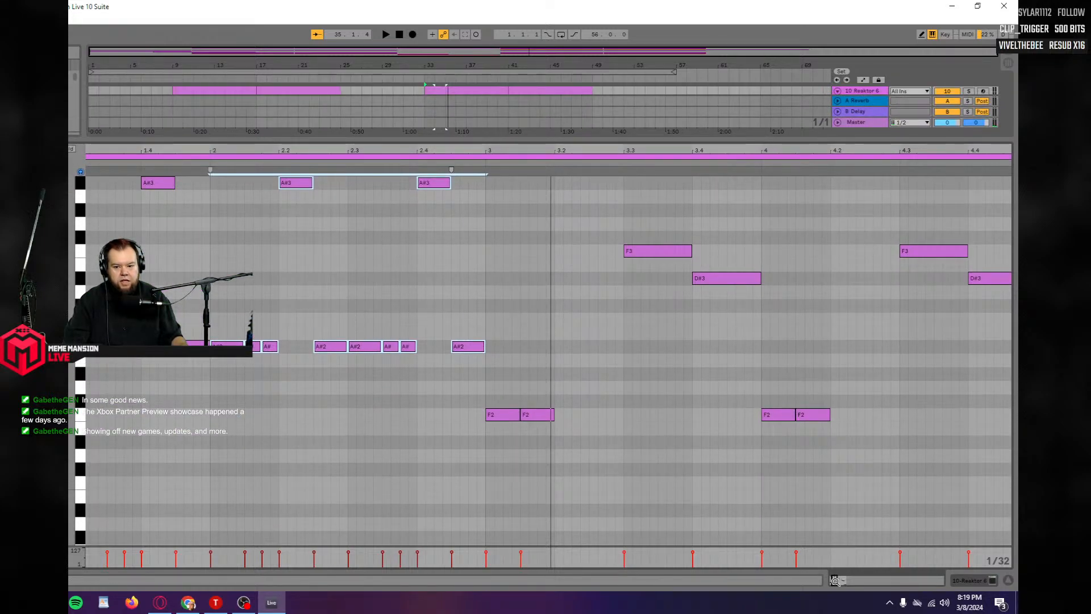
left_click_drag(835, 580, 835, 548)
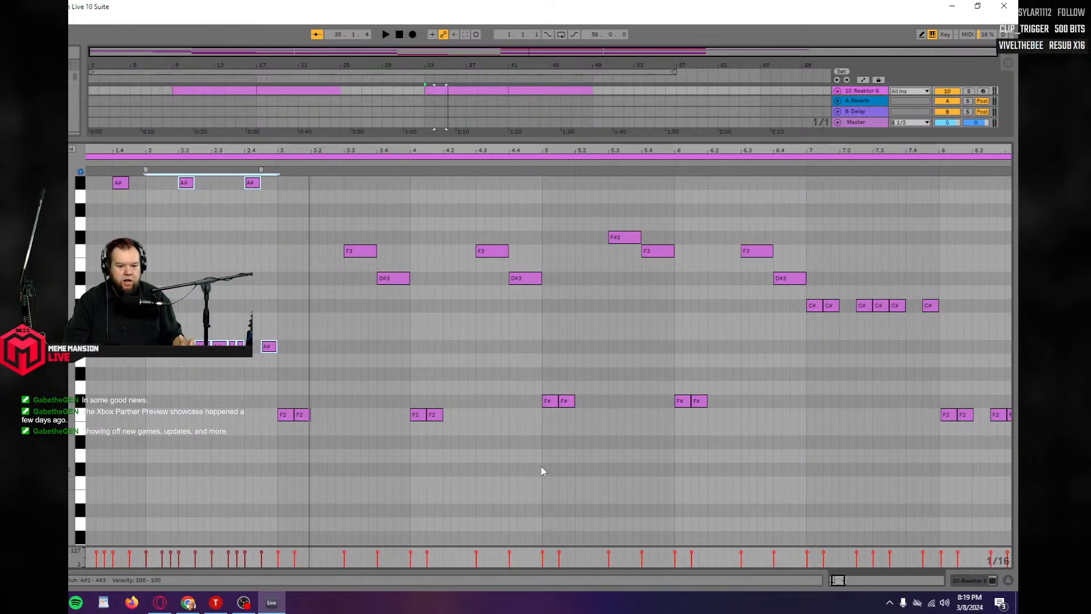
left_click_drag(537, 464, 290, 223)
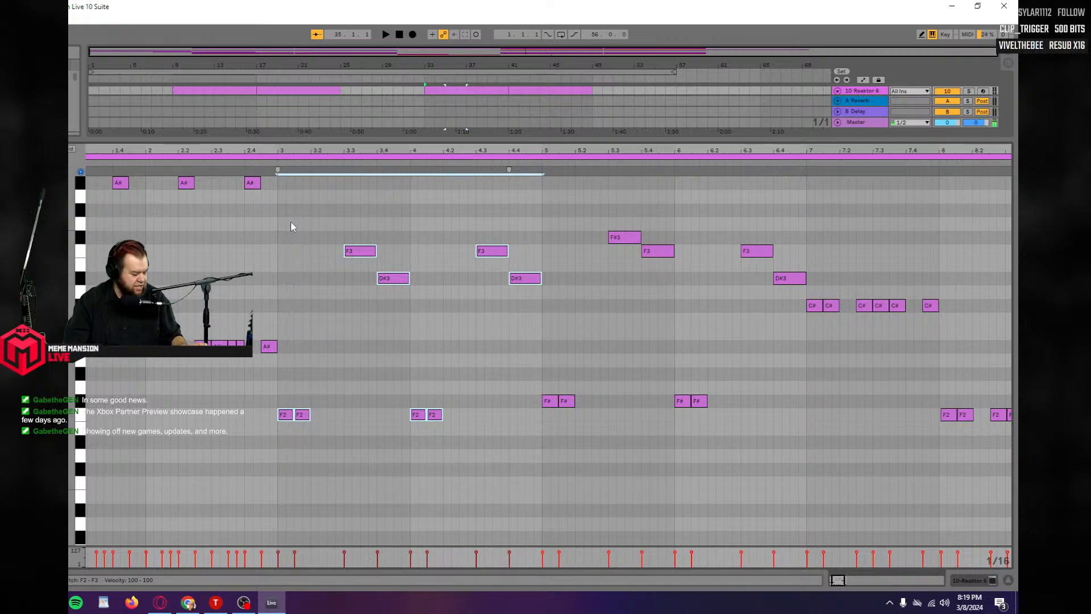
key("Delete")
scroll(307, 409, "up", 3)
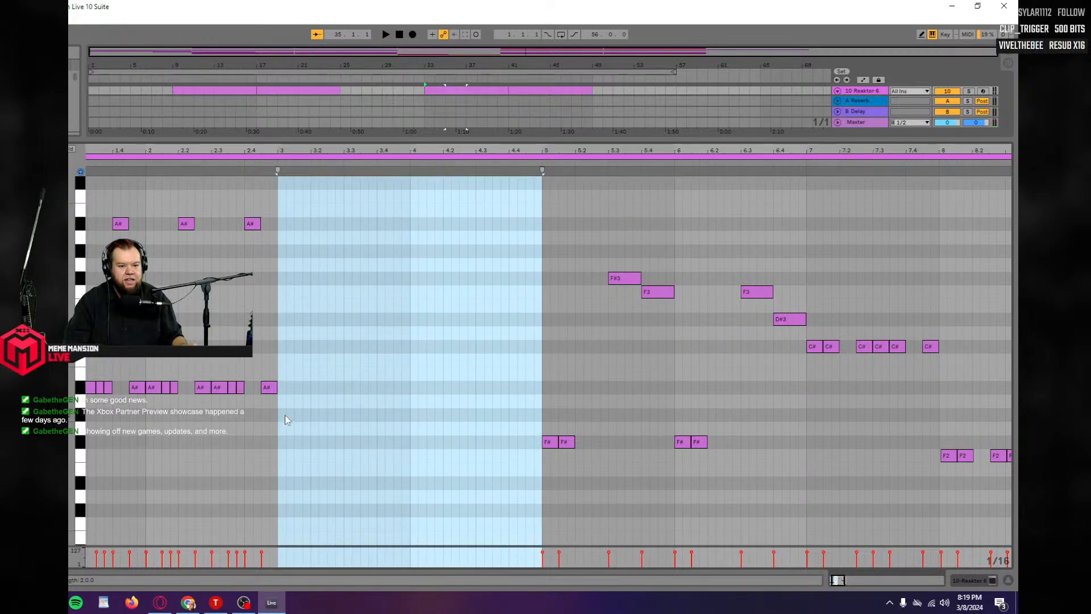
left_click_drag(270, 416, 70, 188)
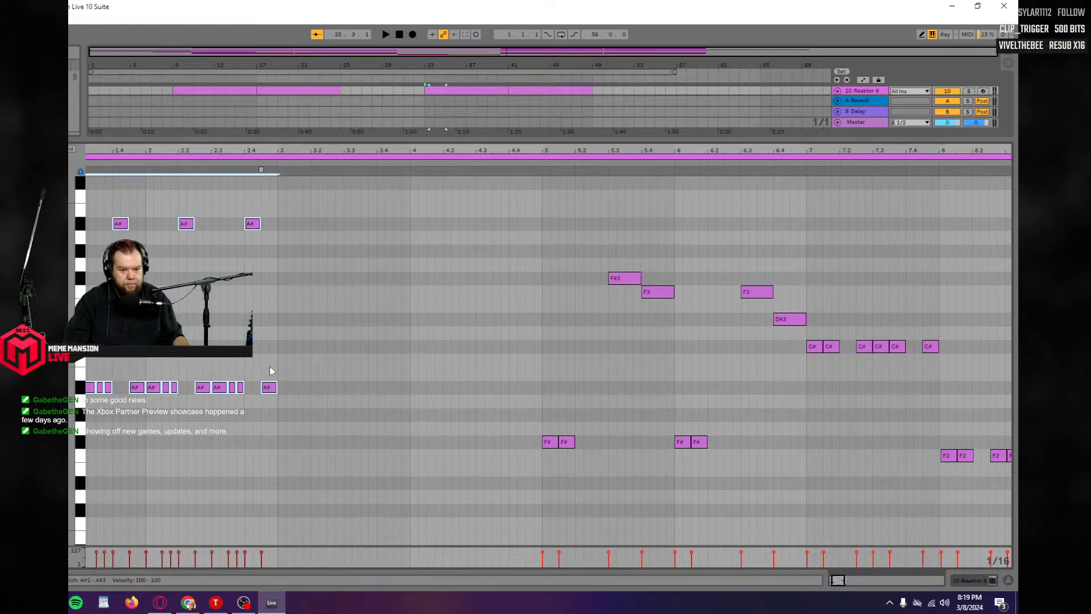
left_click(276, 415)
key("ctrl+v")
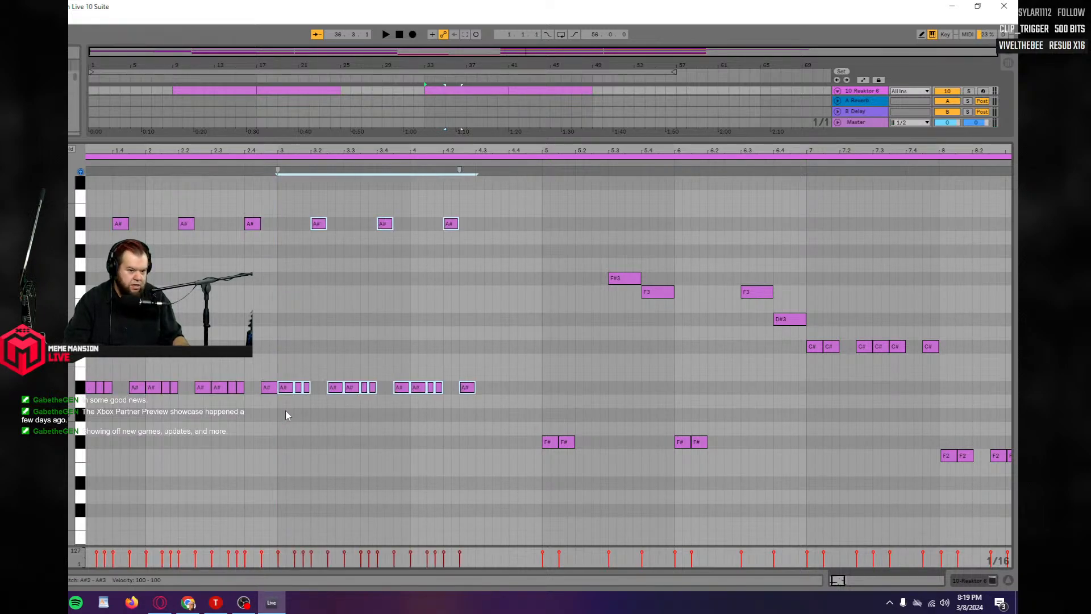
left_click_drag(283, 391, 286, 452)
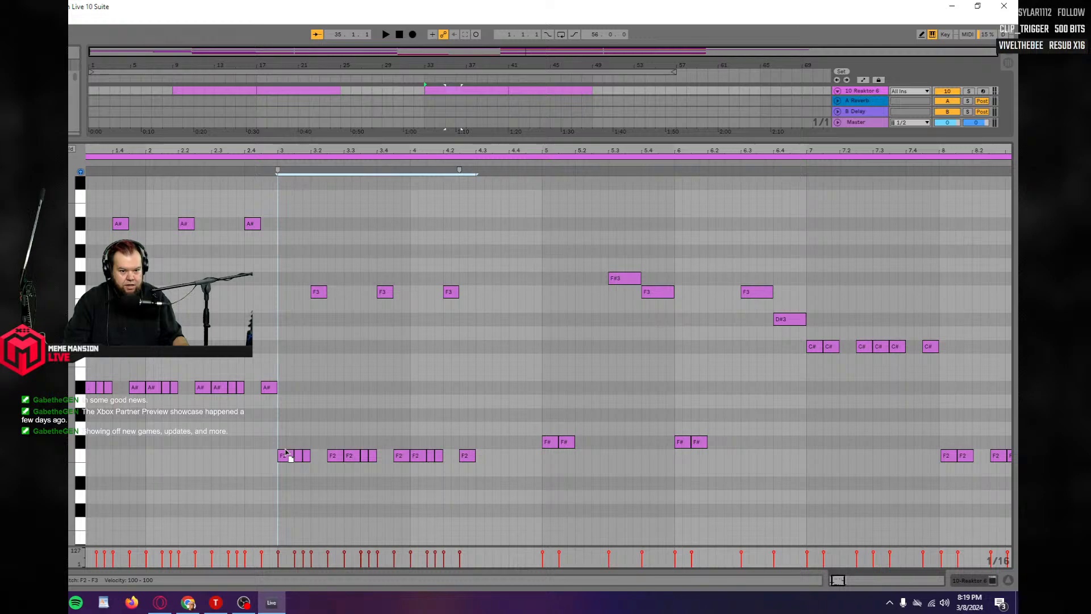
key("ctrl+z")
key("ctrl+z")
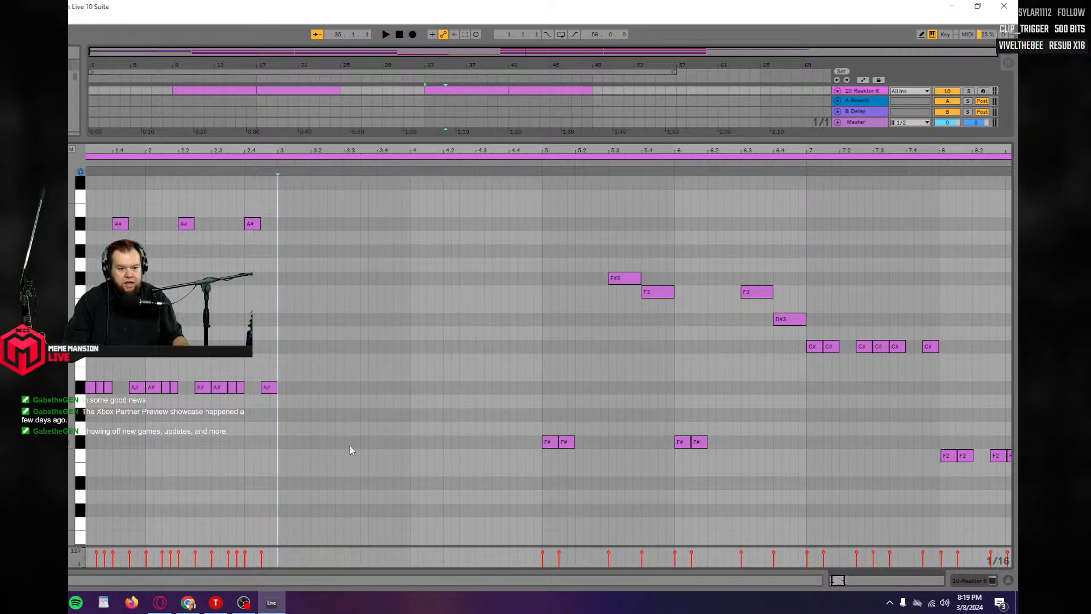
left_click_drag(286, 397, 221, 223)
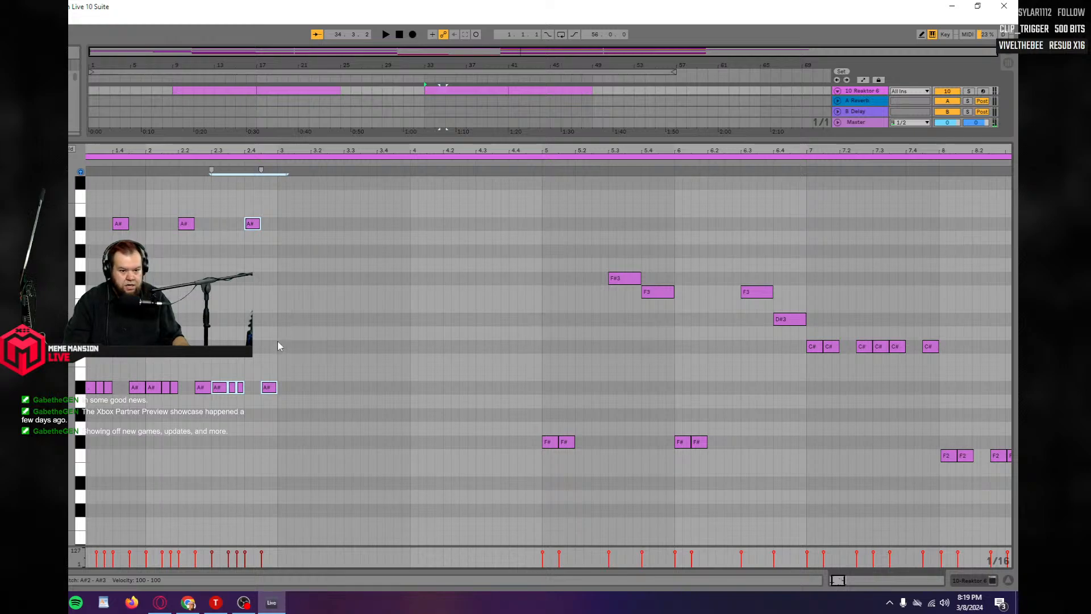
key("ctrl+d")
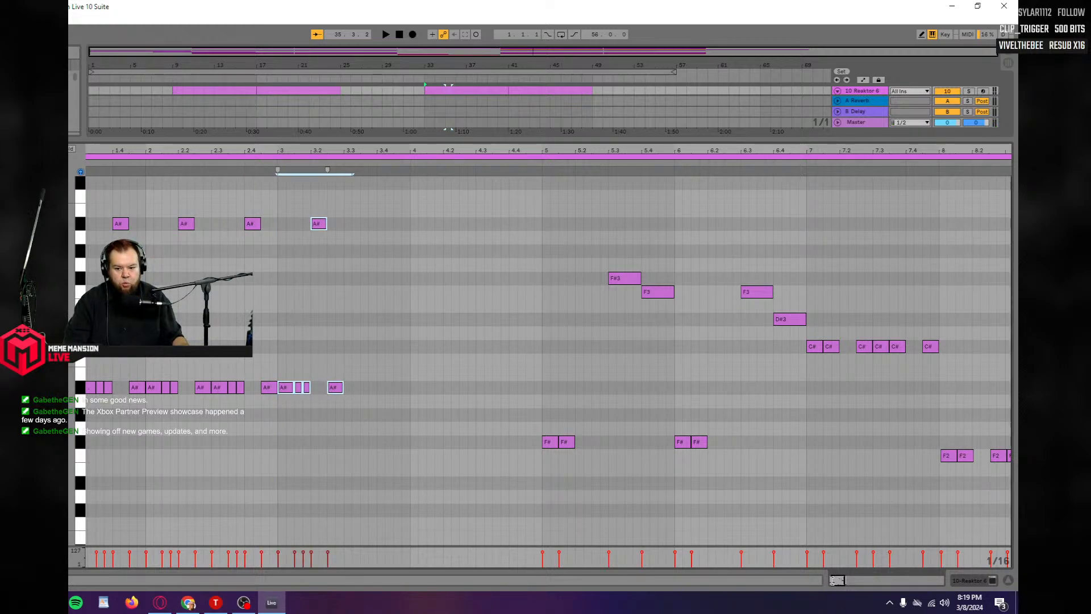
key("ctrl+d")
key("ctrl+z")
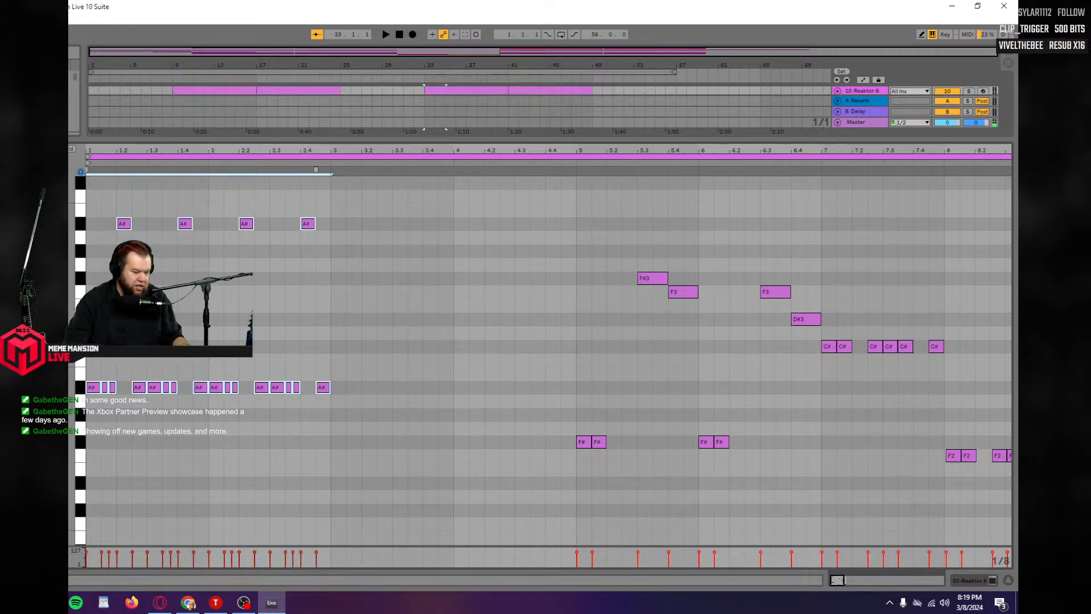
Duplicate the complete two-bar A# pattern into bars 3 and 4 and transpose the copy down to F2 and F3.
key("ctrl+d")
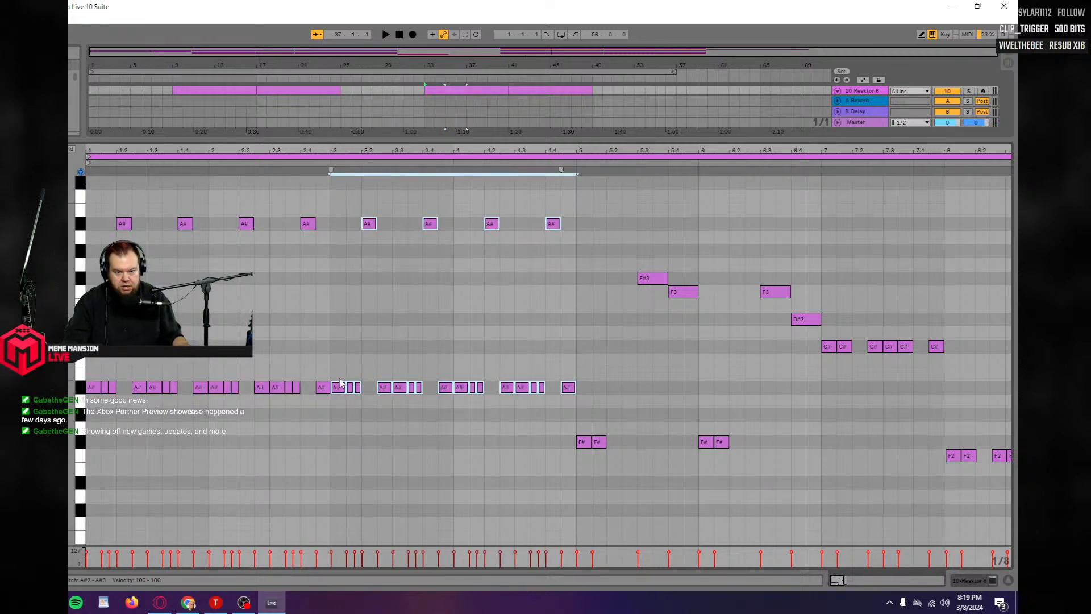
left_click_drag(339, 388, 338, 459)
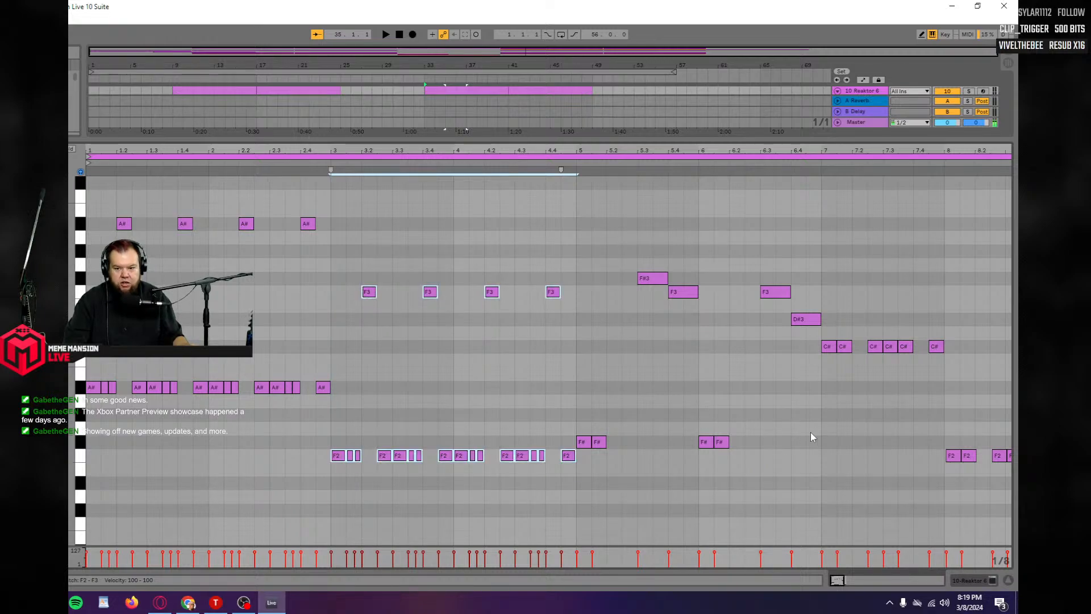
Replace the old notes in bars 5 and 6 with a duplicate of the F pattern, transposed up one semitone to F#.
left_click_drag(808, 481, 587, 245)
key("Delete")
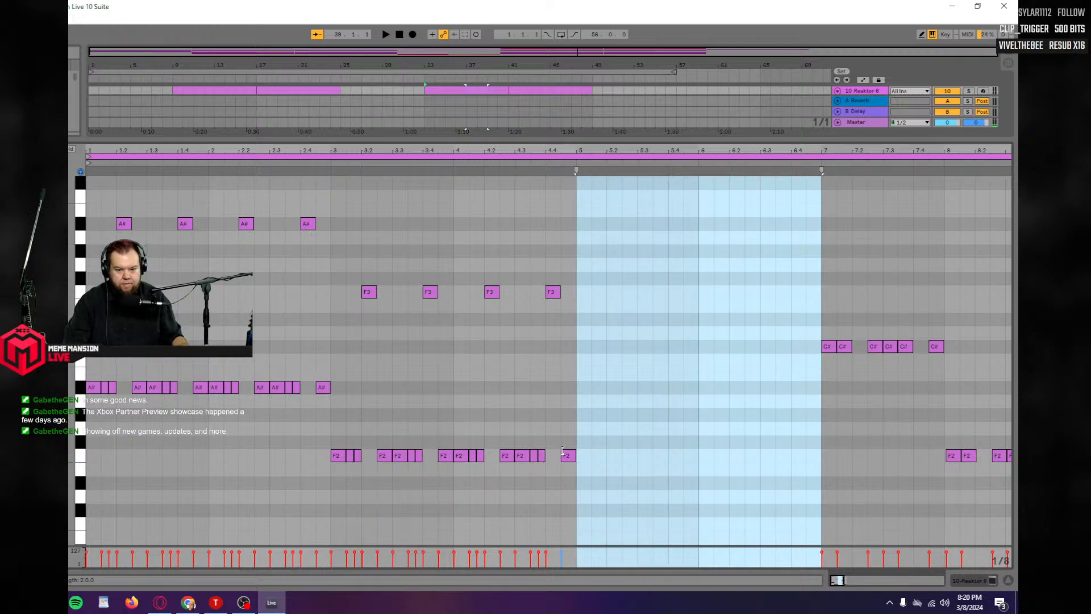
left_click_drag(575, 486, 333, 254)
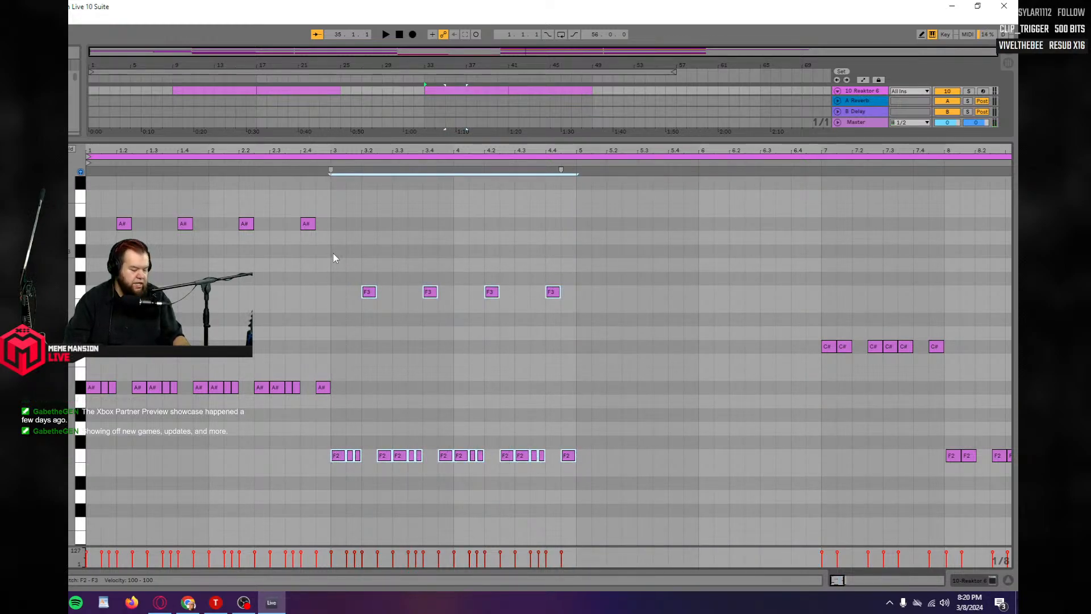
key("ctrl+d")
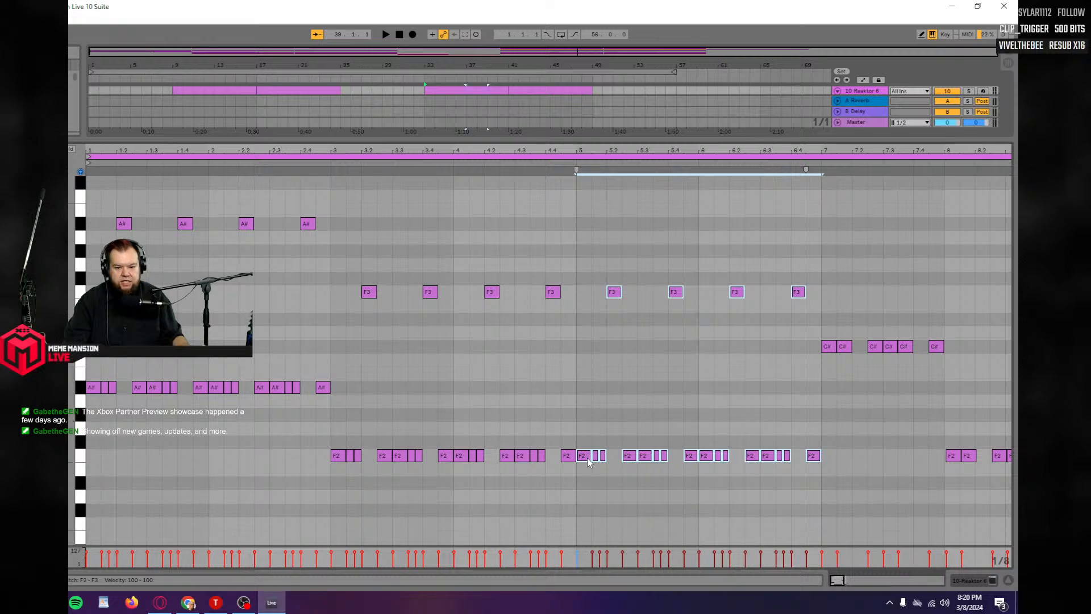
key("Up")
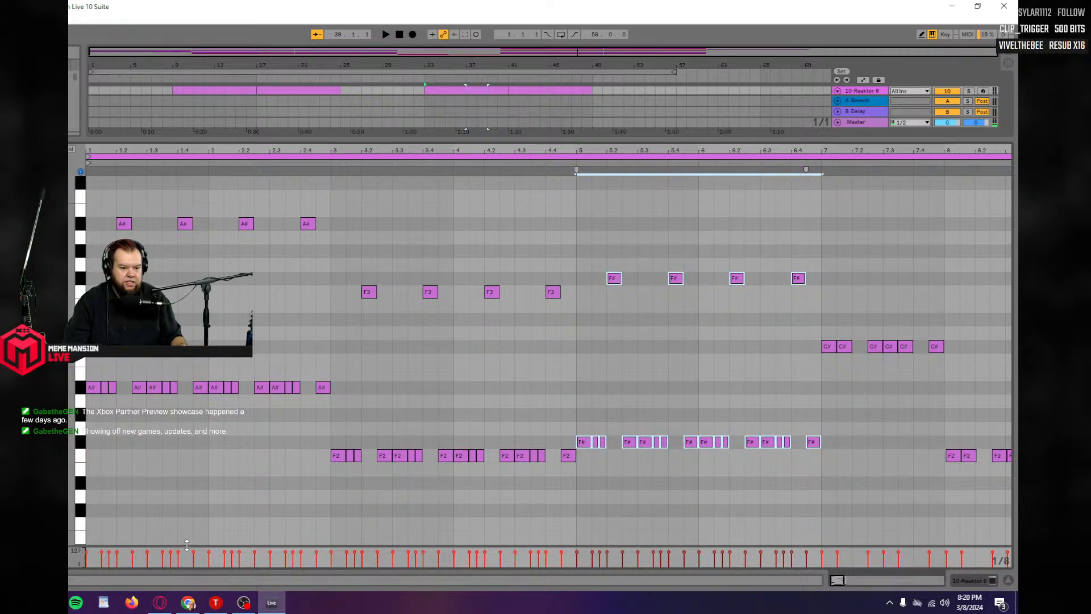
Make the velocity lane taller and delete the old C# and F2 notes in bars 7 and 8.
left_click(190, 549)
mouse_move(187, 546)
left_mouse_down()
mouse_move(189, 446)
mouse_move(178, 446)
mouse_move(152, 555)
mouse_move(158, 525)
left_mouse_up()
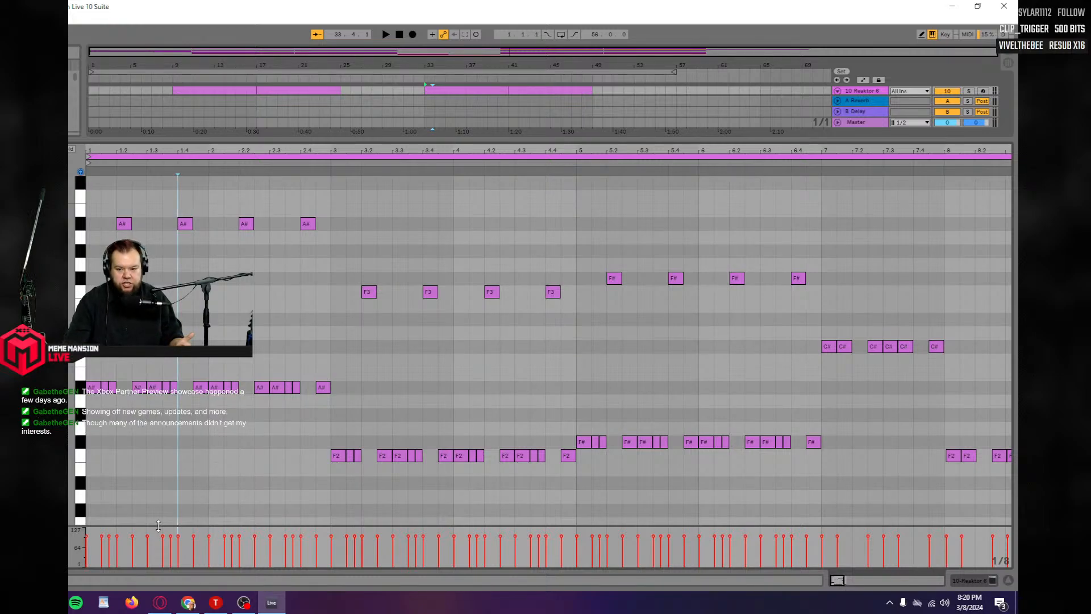
left_click_drag(837, 579, 840, 579)
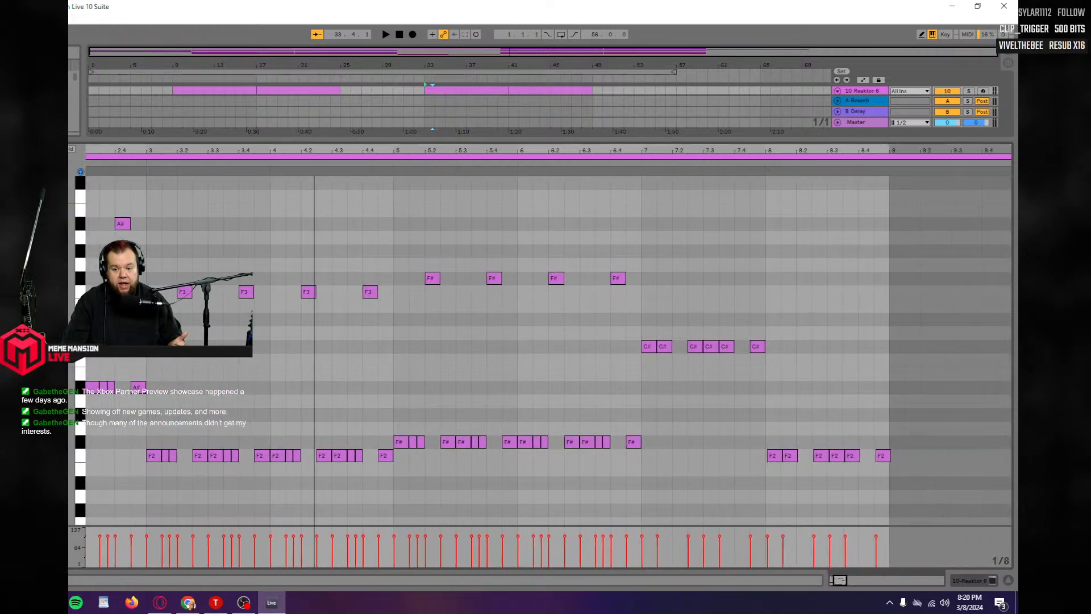
left_click_drag(883, 486, 646, 328)
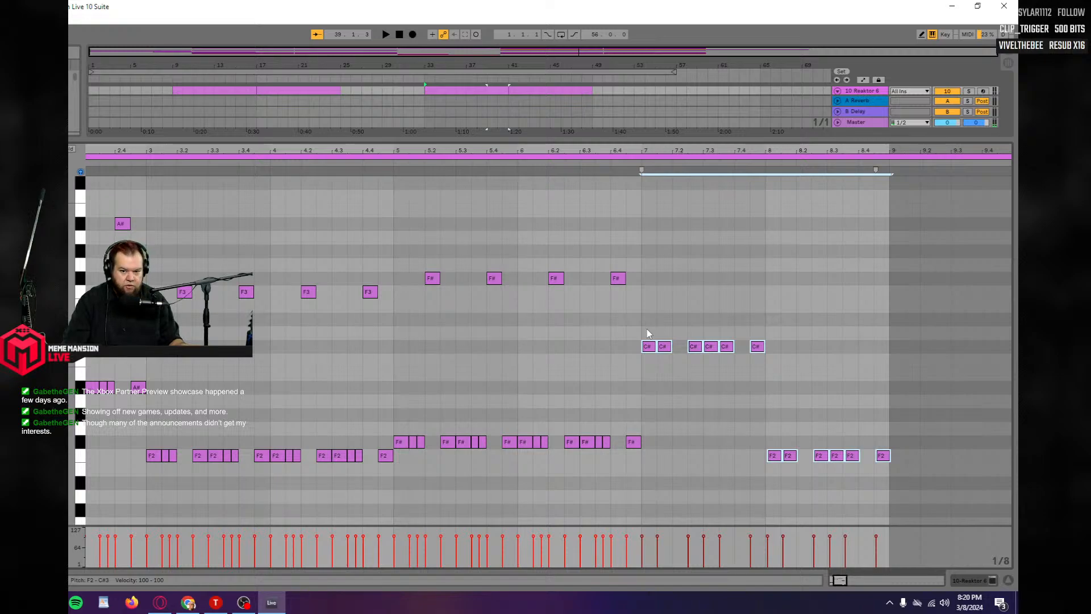
key("Delete")
Duplicate the F# pattern from bars 5 and 6 into bars 7 and 8 and transpose the copy up to C#3 and C#4.
left_click_drag(656, 463, 394, 245)
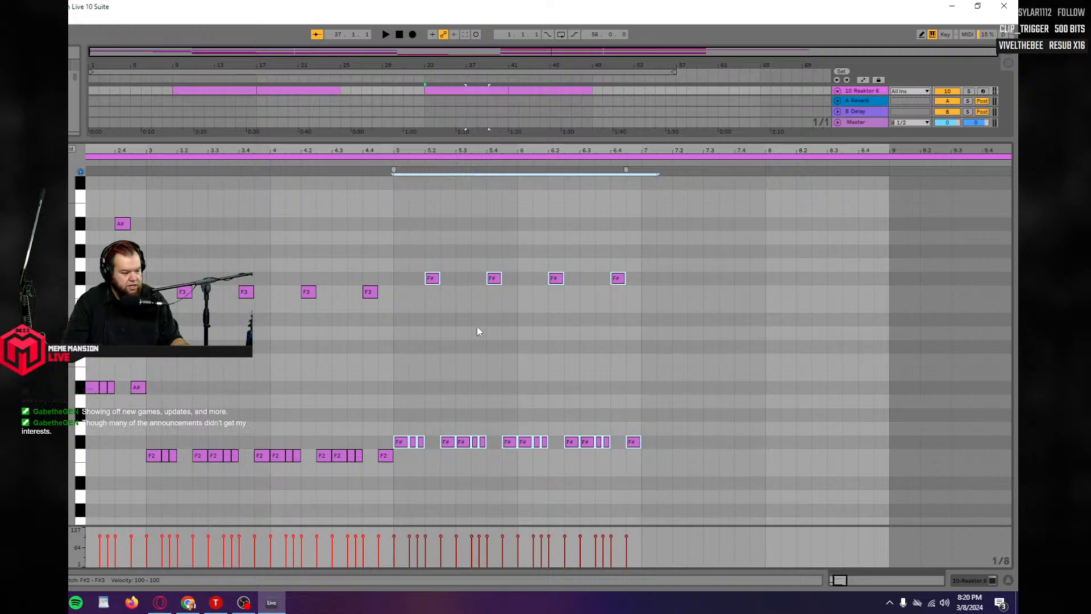
key("ctrl+d")
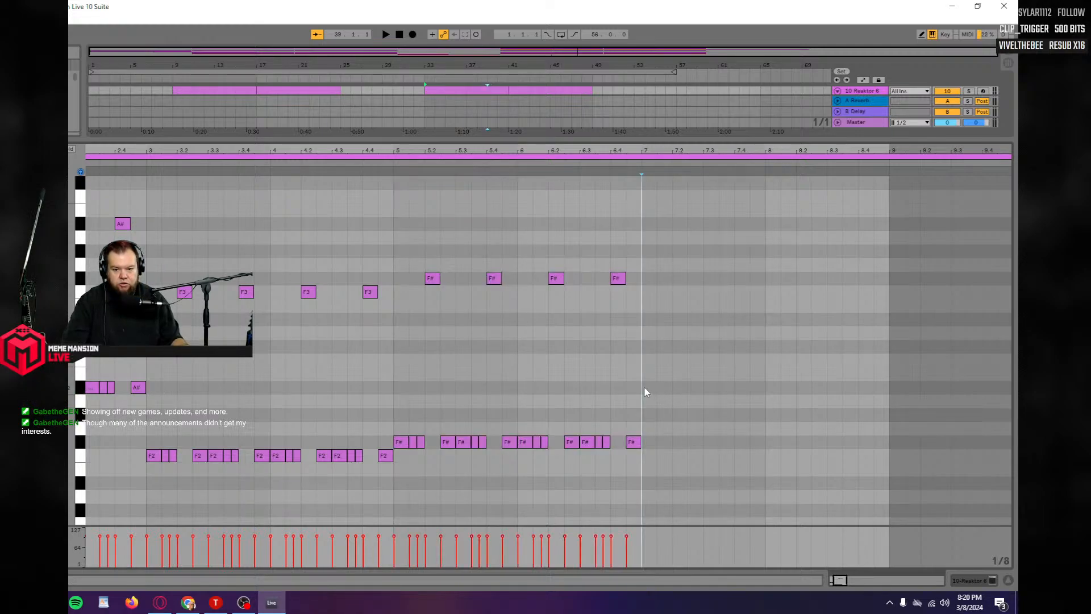
left_click_drag(648, 446, 648, 347)
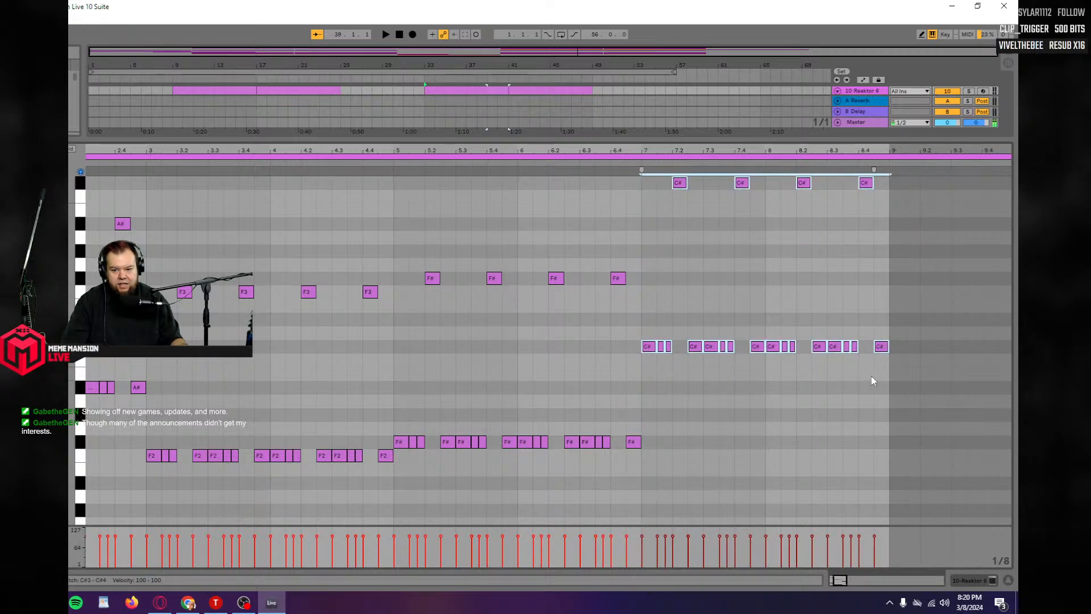
Transpose the bar 8 notes down to F2 and F3 and play the rewritten bass line from the start of the clip.
left_click_drag(893, 374, 766, 177)
left_click_drag(772, 353, 771, 452)
key("space")
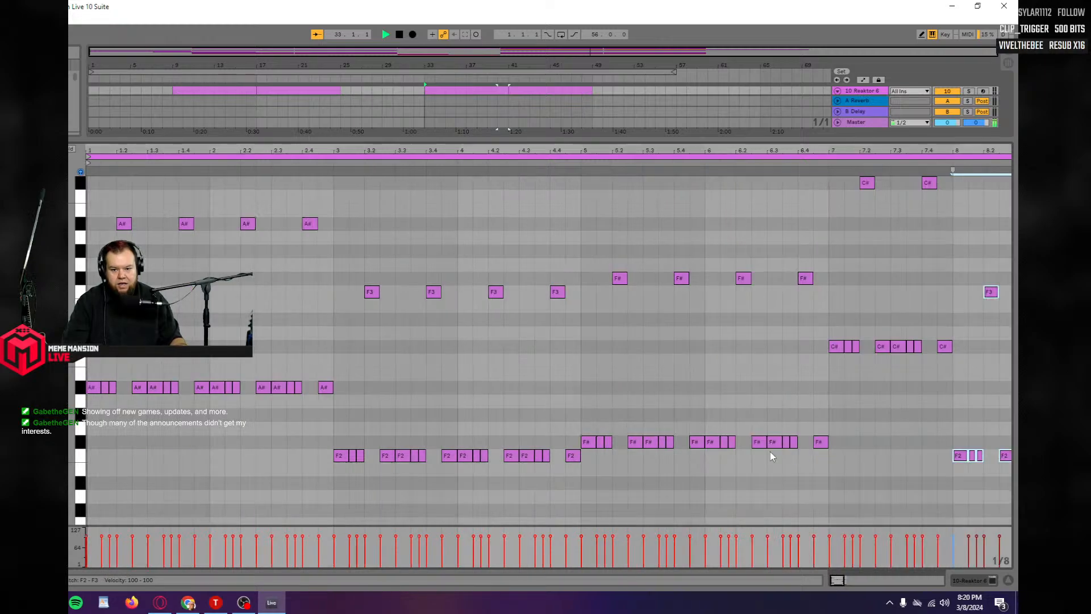
Replace the Reaktor 6 bass clip at bar 41 on track 10 with a copy of the rewritten clip from bar 33.
left_click_drag(419, 141, 418, 356)
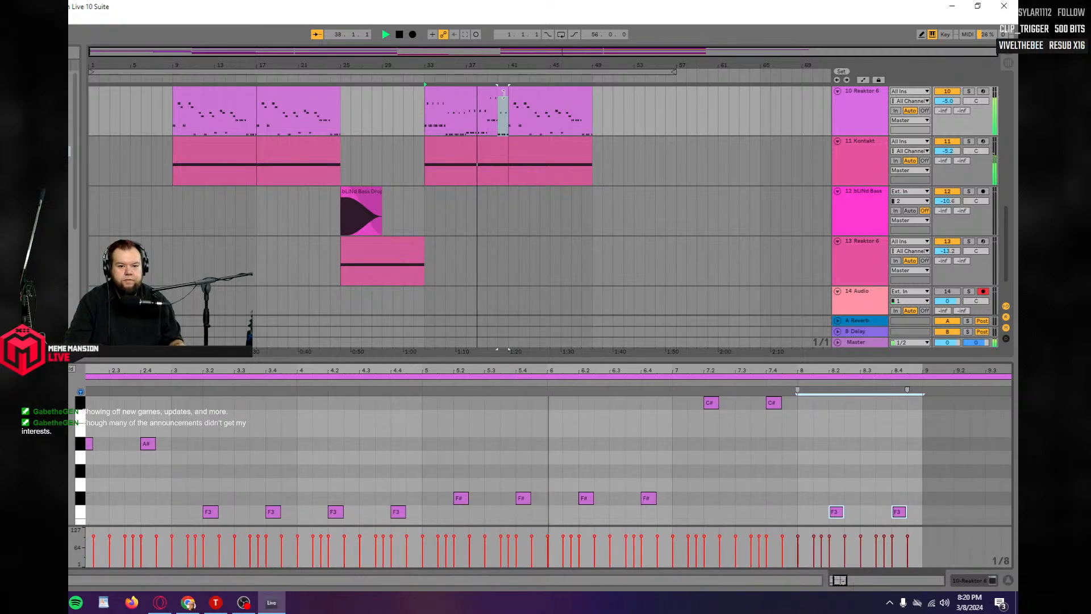
scroll(584, 151, "up", 1)
scroll(522, 238, "up", 4)
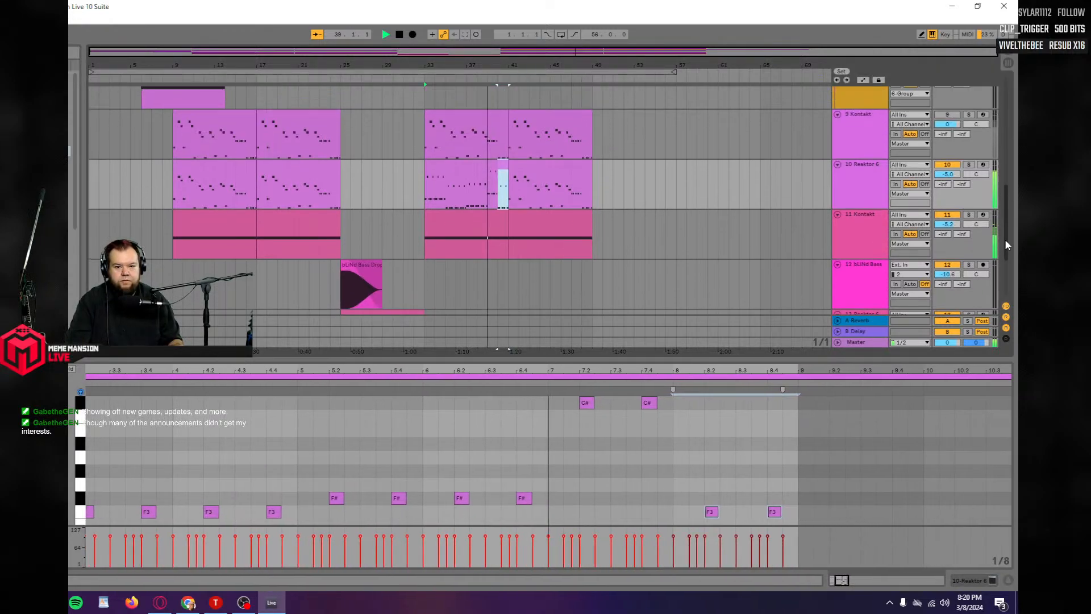
left_click(523, 237)
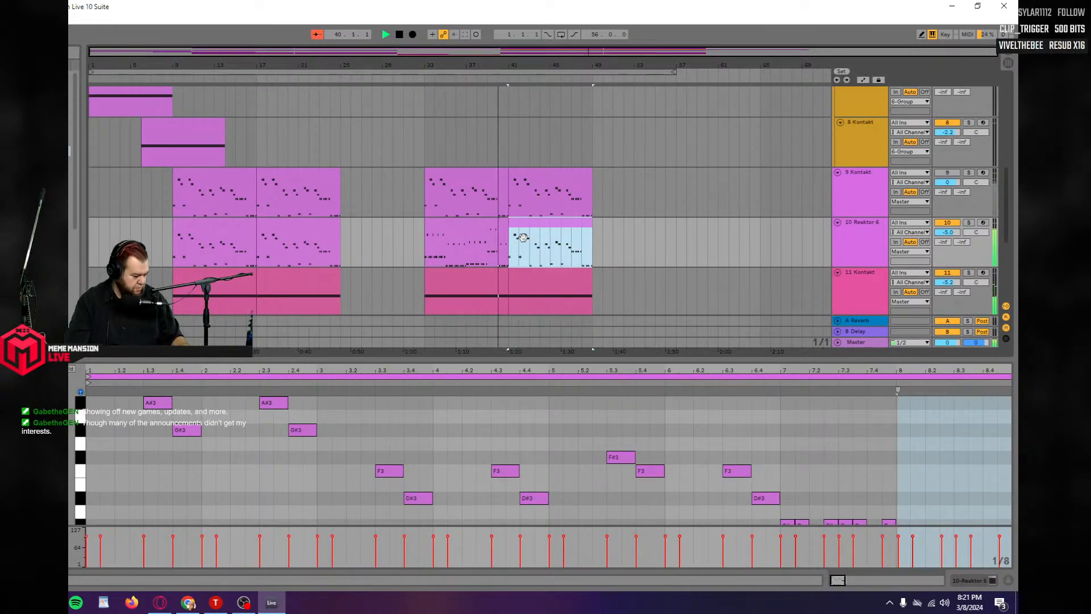
key("Delete")
left_click(461, 231)
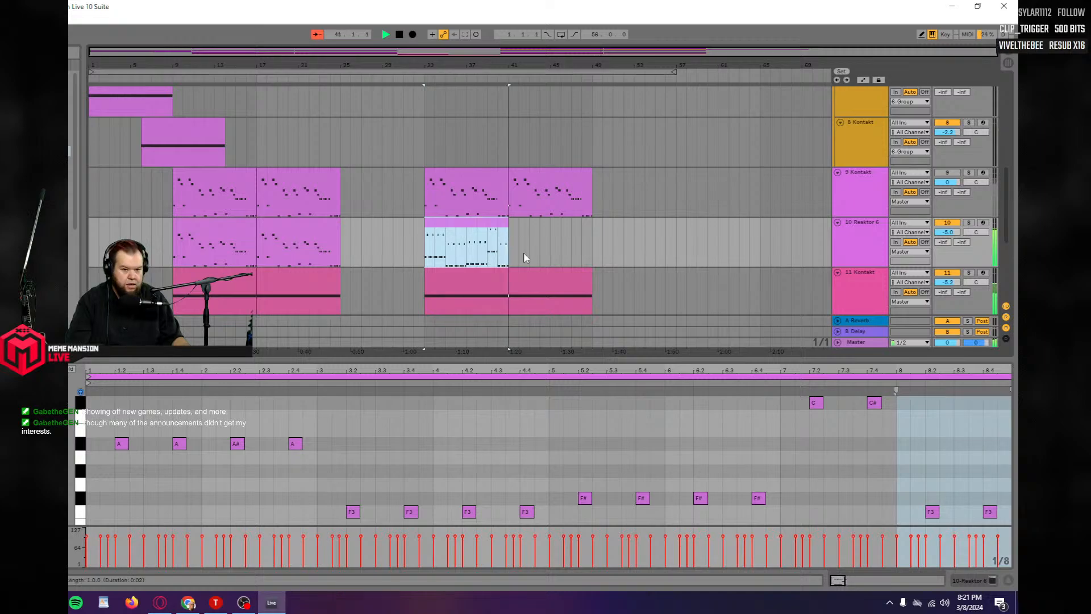
left_click(509, 253)
key("ctrl+v")
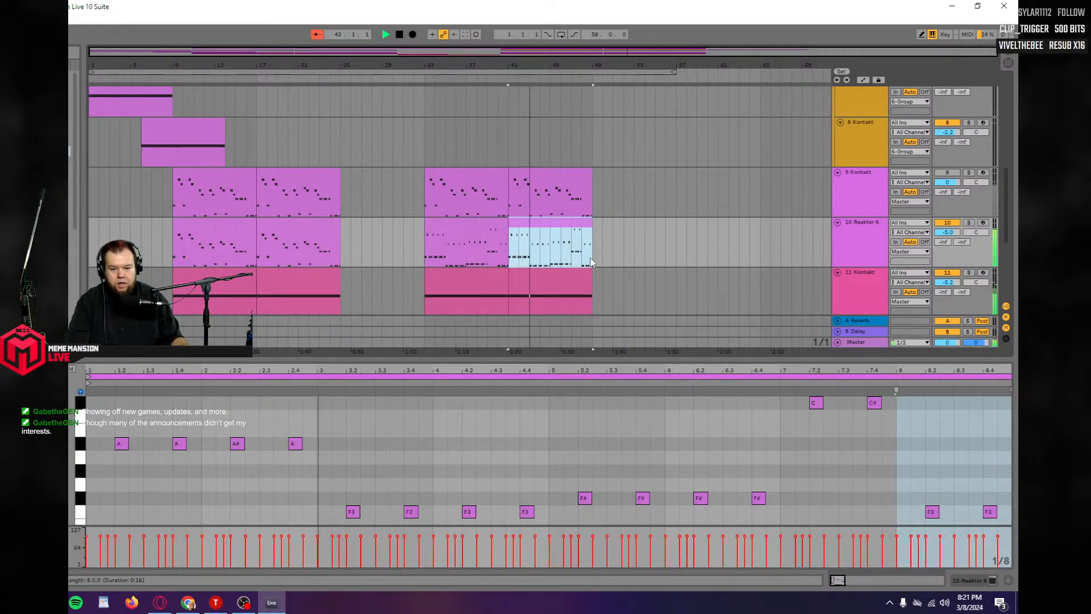
key("space")
Show the automation lanes and choose the mixer's Track Panning as the automated parameter for track 5 Reaktor 6.
scroll(584, 261, "up", 5)
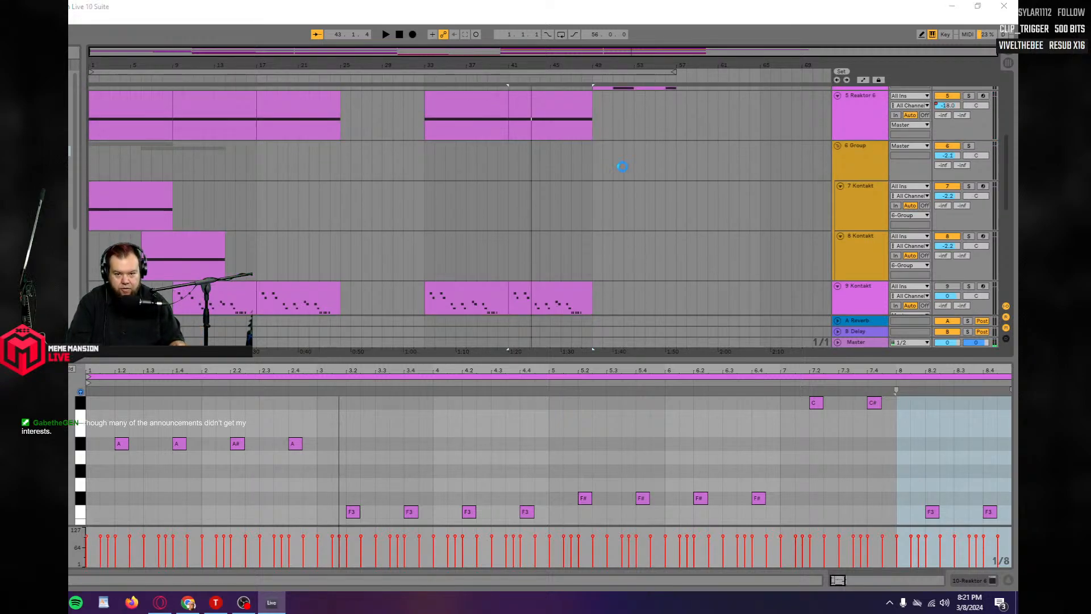
scroll(827, 213, "up", 1)
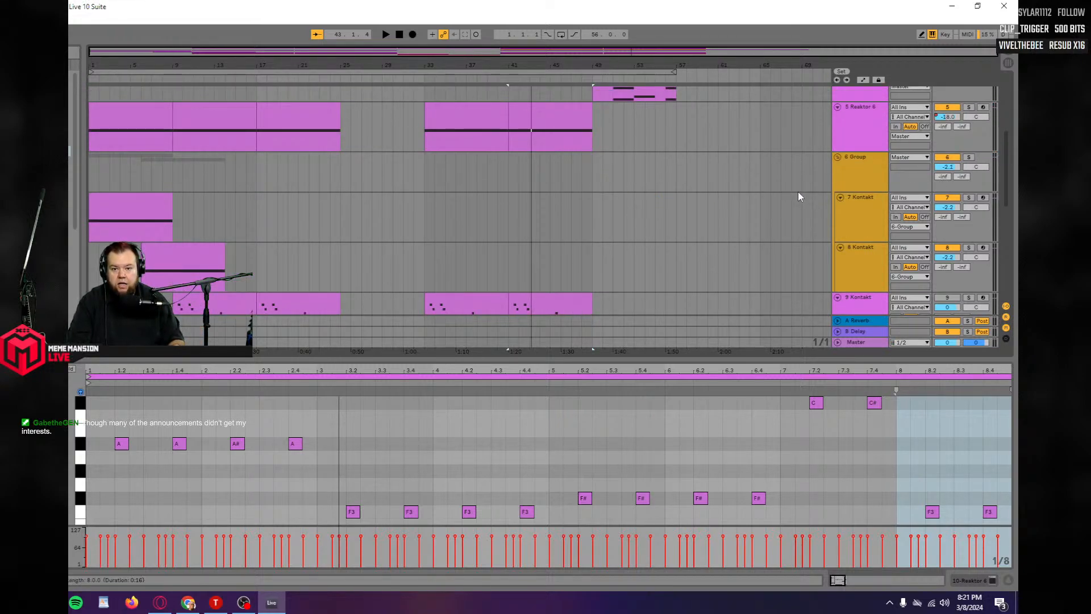
scroll(785, 189, "up", 4)
scroll(786, 190, "up", 3)
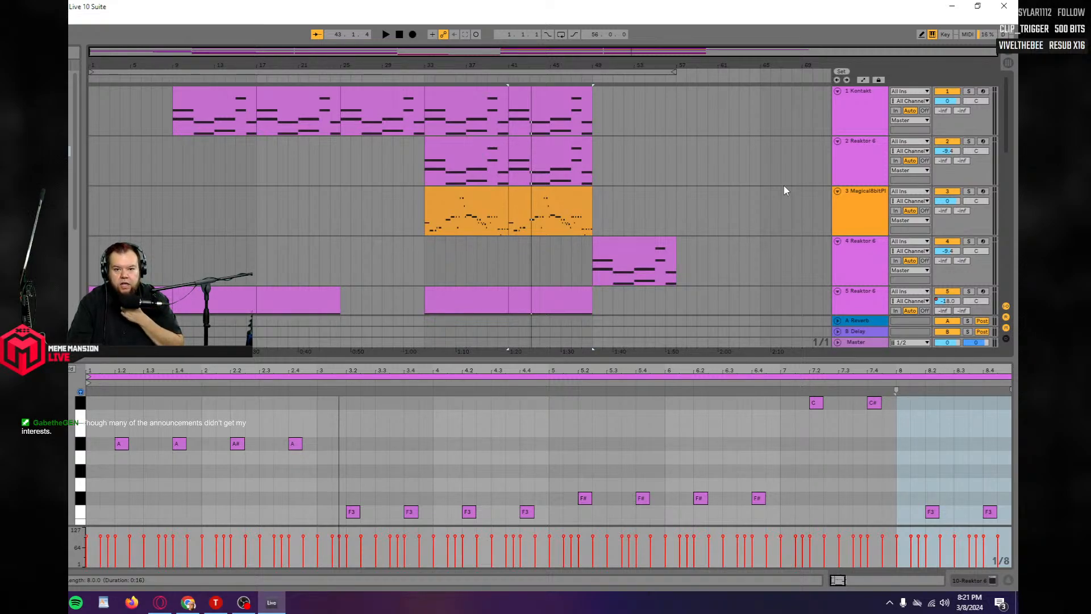
left_click_drag(1006, 145, 1010, 171)
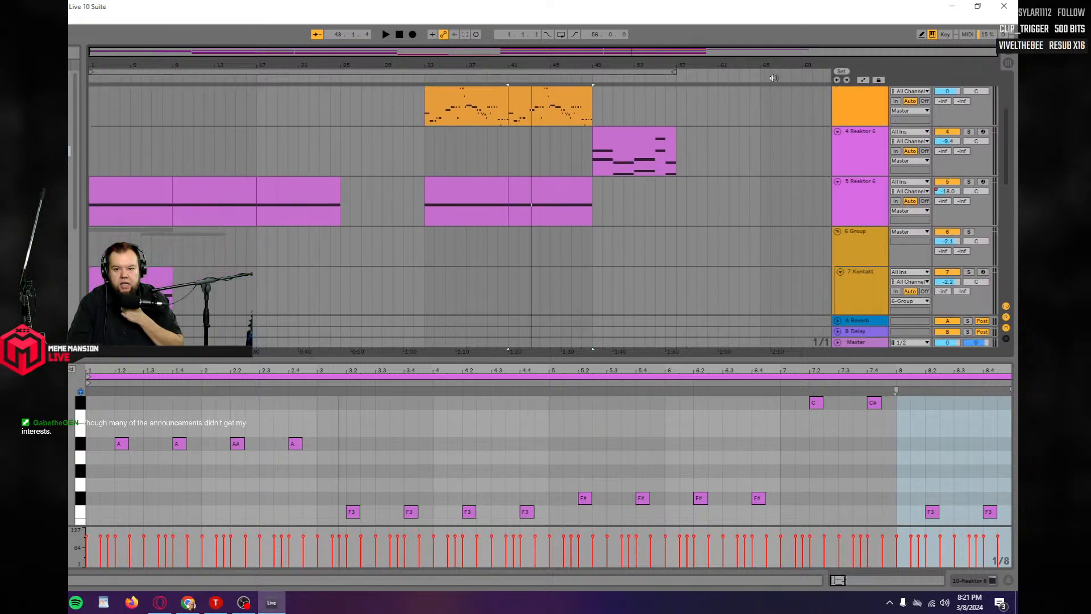
left_click(863, 80)
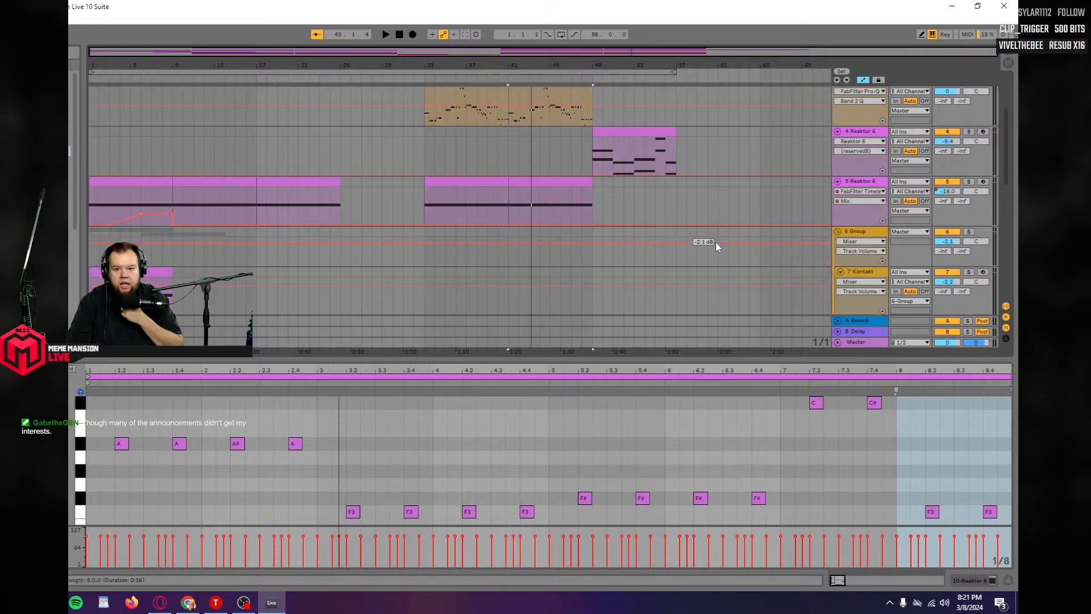
left_click(864, 194)
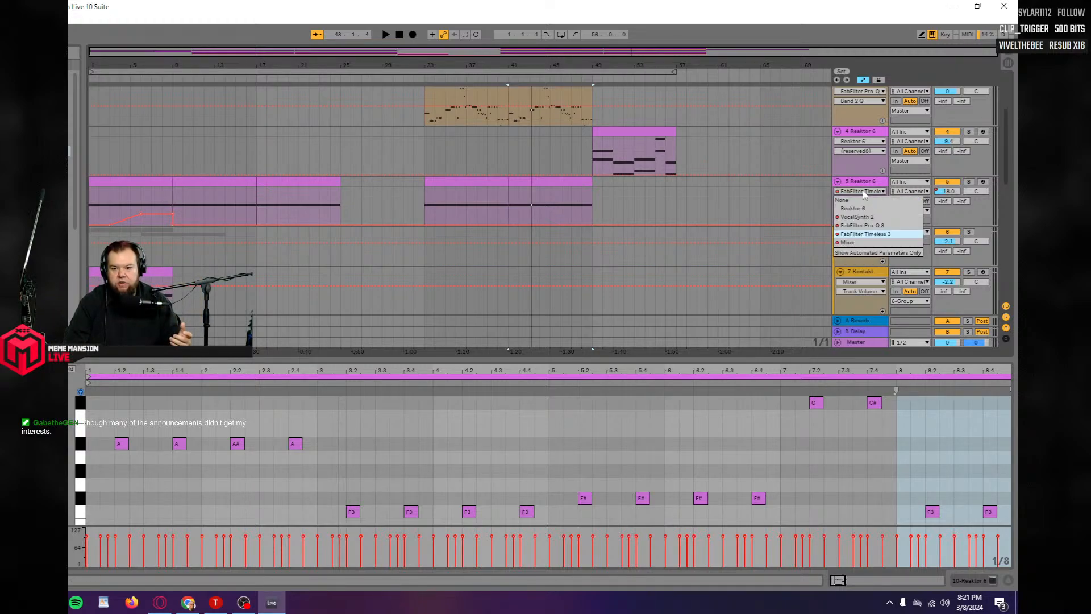
left_click(851, 233)
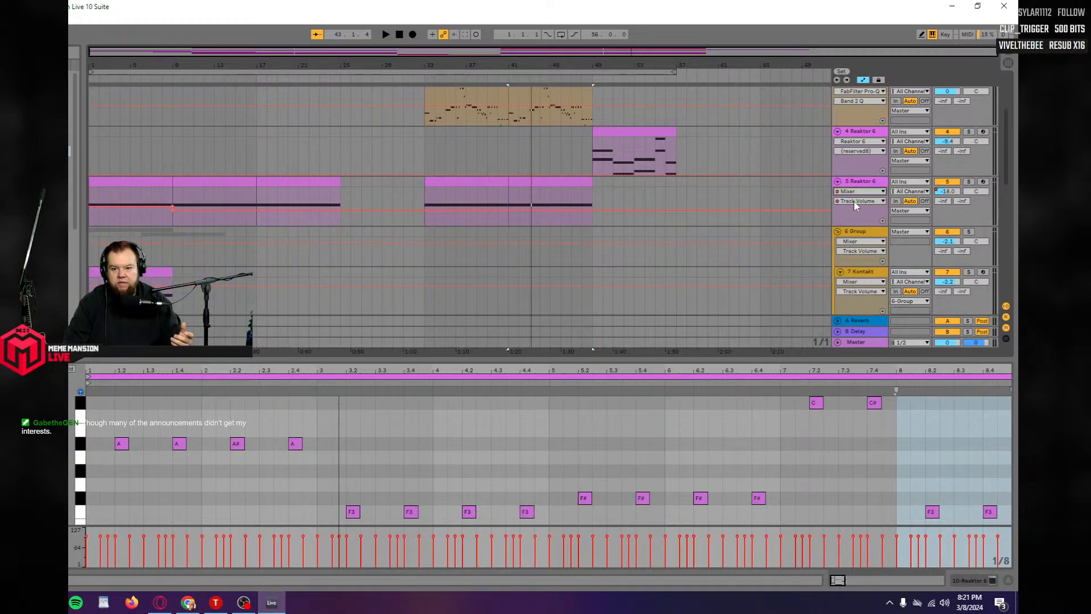
left_click(855, 202)
left_click(859, 224)
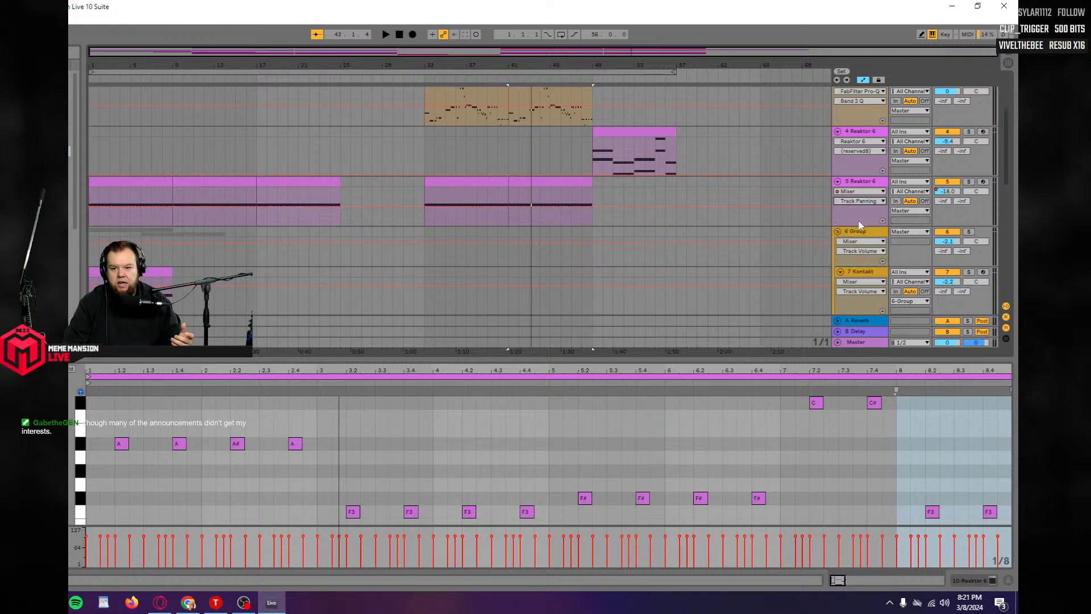
Add panning breakpoints on track 5 Reaktor 6 across bars 33 to 49 and raise that stretch to 50R.
left_click(423, 209)
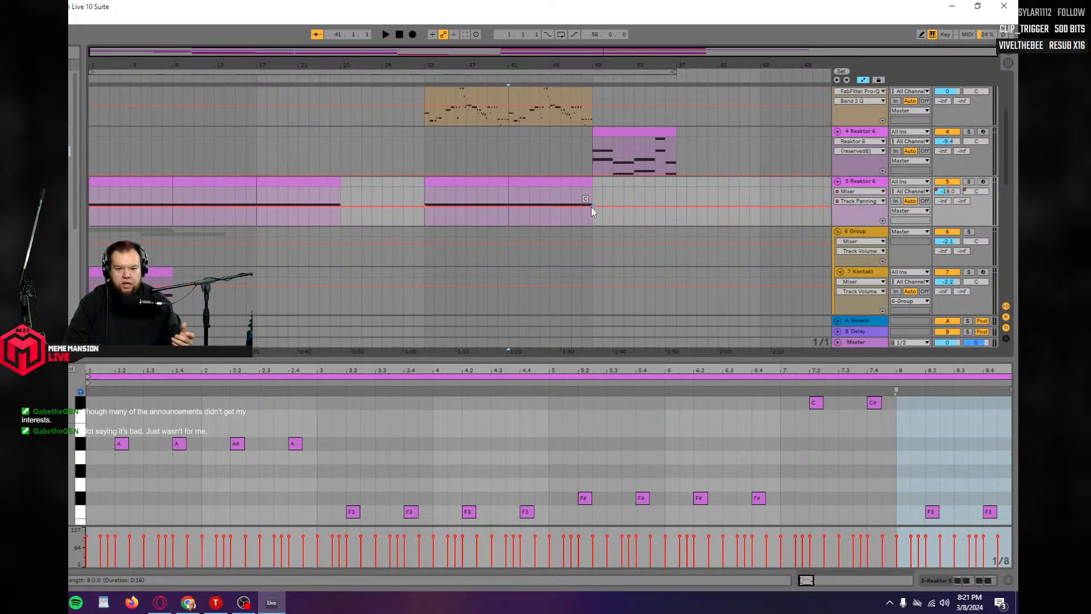
left_click_drag(438, 208, 438, 191)
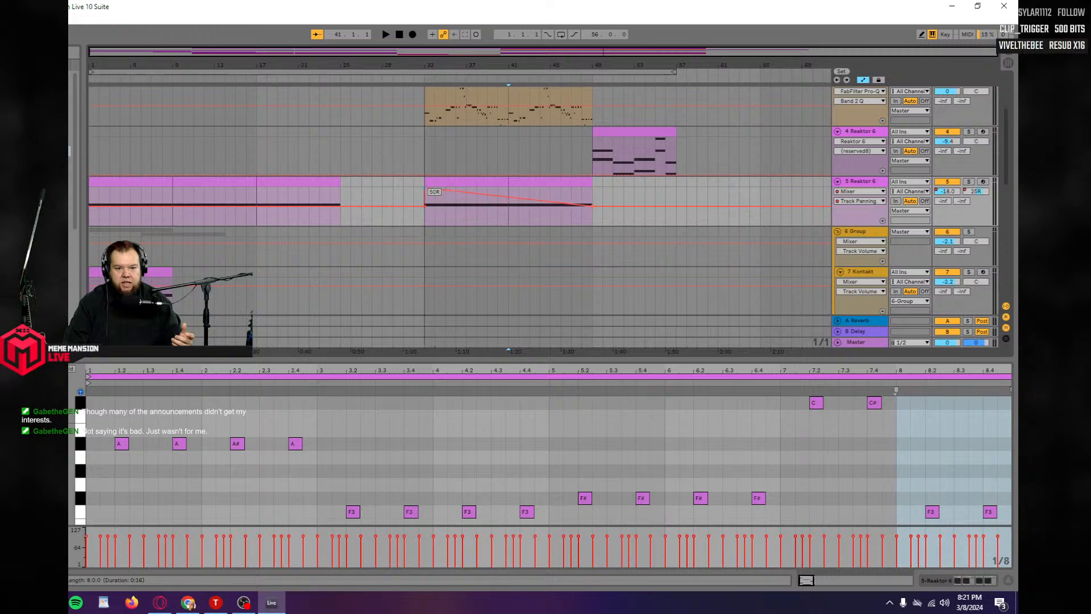
left_click_drag(561, 202, 561, 187)
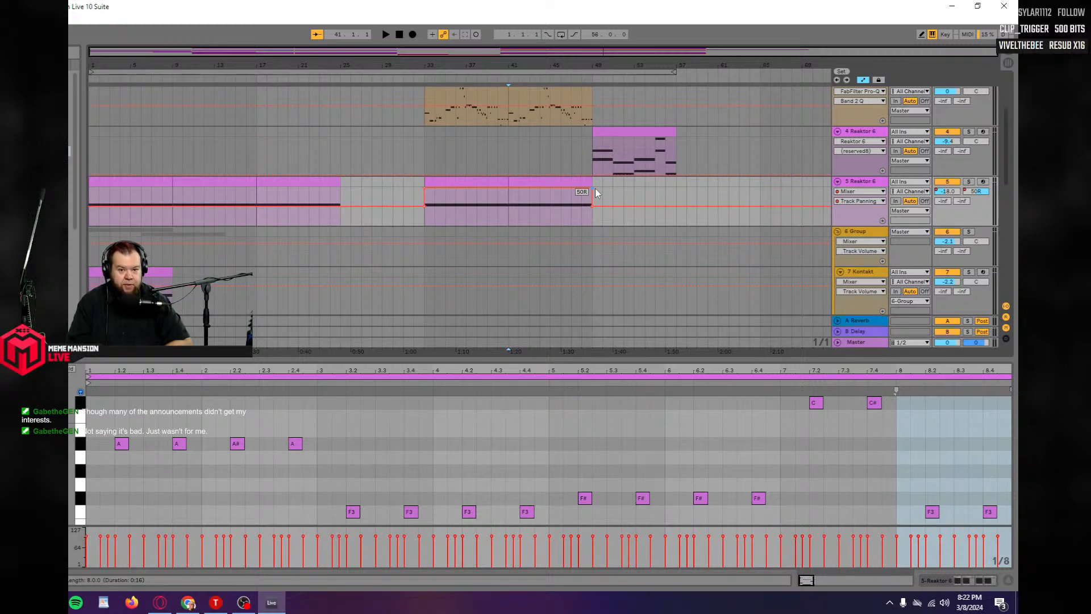
Solo track 5 and reshape its panning into a zigzag from 50R at bars 33 and 41 to the left at bars 37 and 45.
key("space")
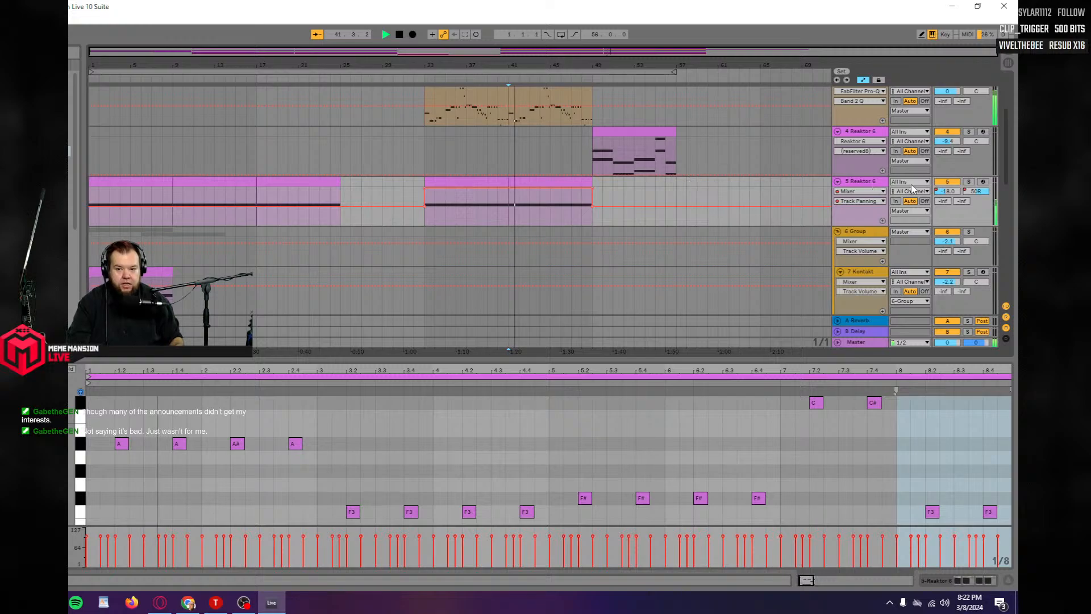
left_click(969, 182)
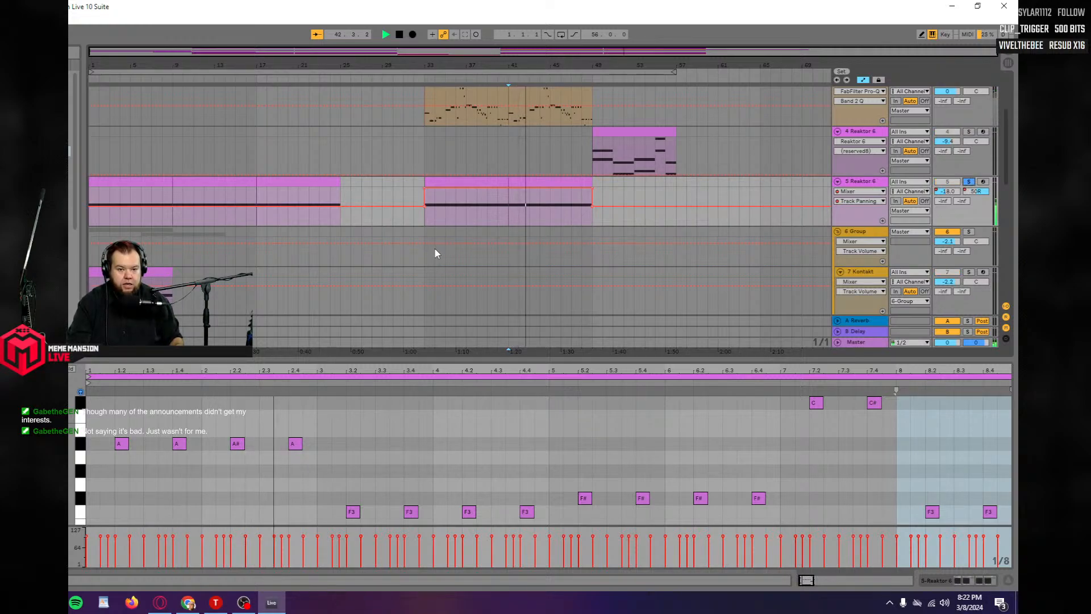
key("space")
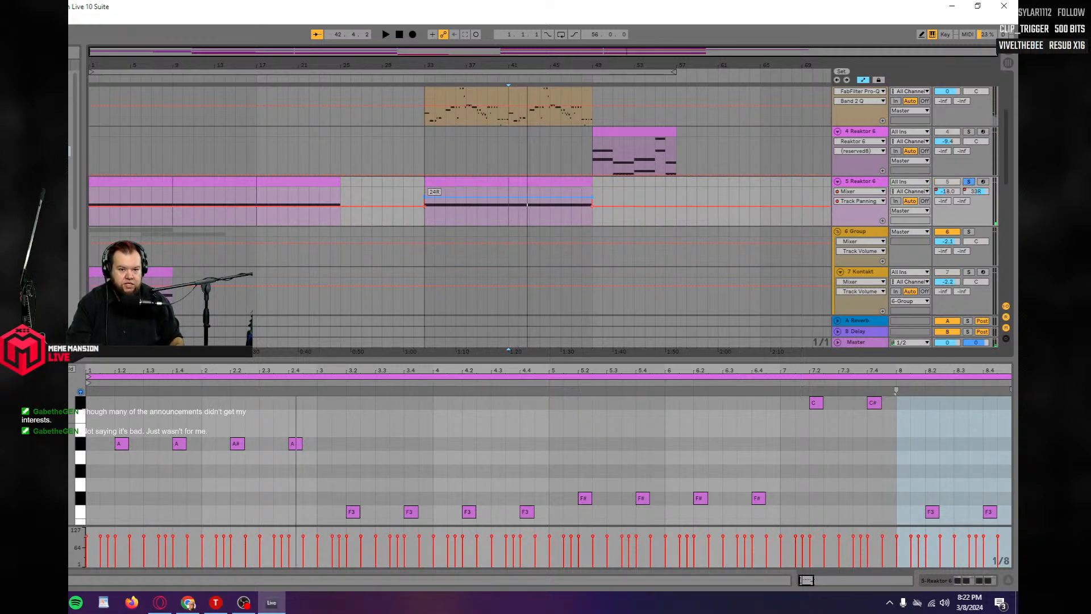
key("space")
left_click_drag(485, 196, 551, 226)
key("space")
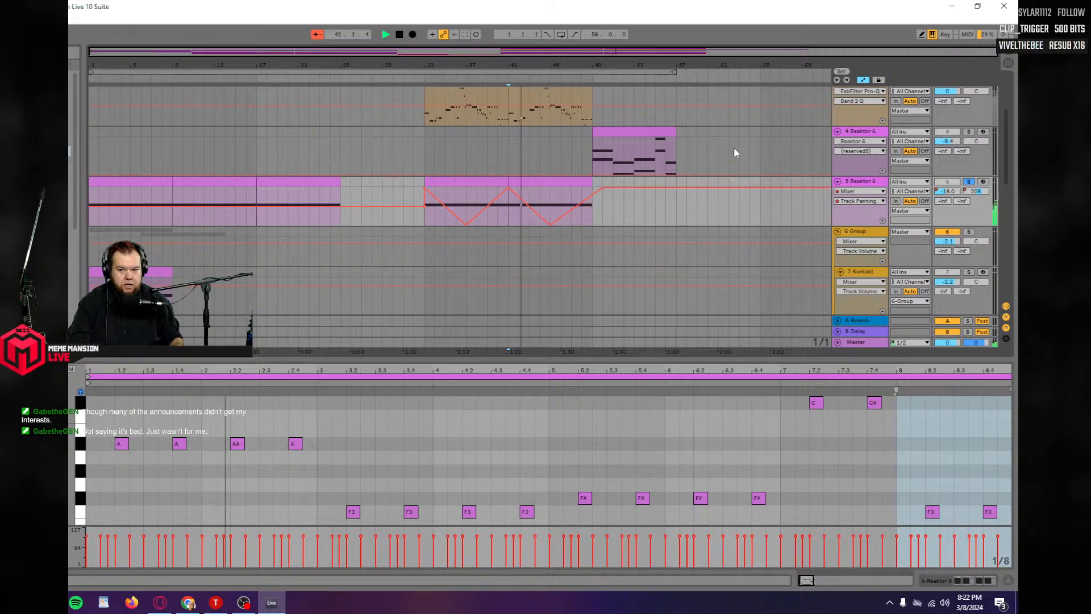
Hide the automation lanes, unsolo track 5 and play the full mix from bar 33.
key("a")
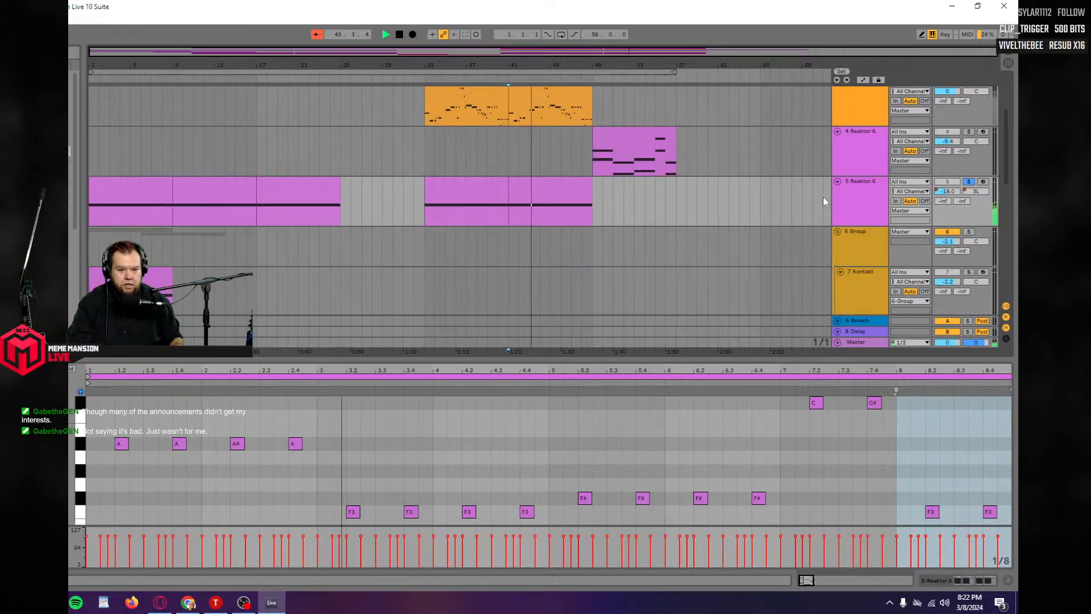
left_click(968, 181)
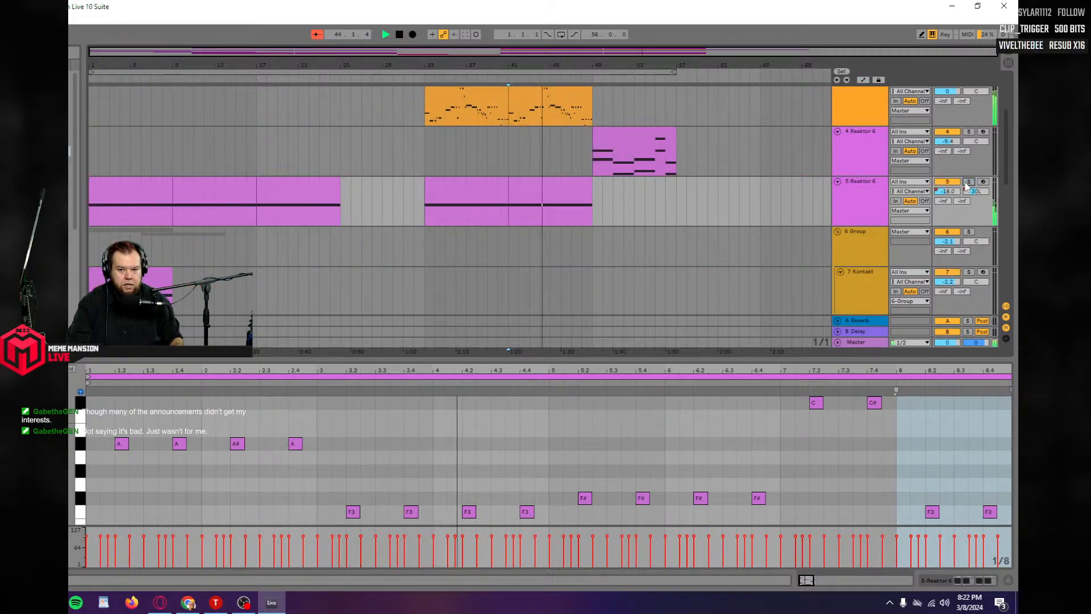
left_click(427, 215)
key("space")
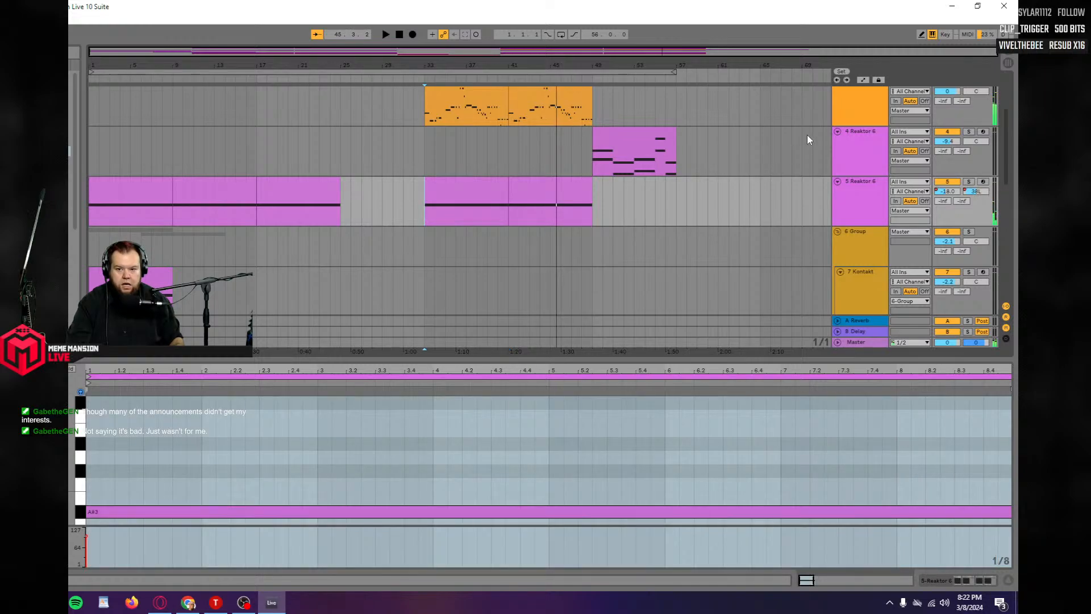
Raise the Track Volume automation of track 5 Reaktor 6 to -14.0 dB between bars 33 and 49.
left_click(863, 79)
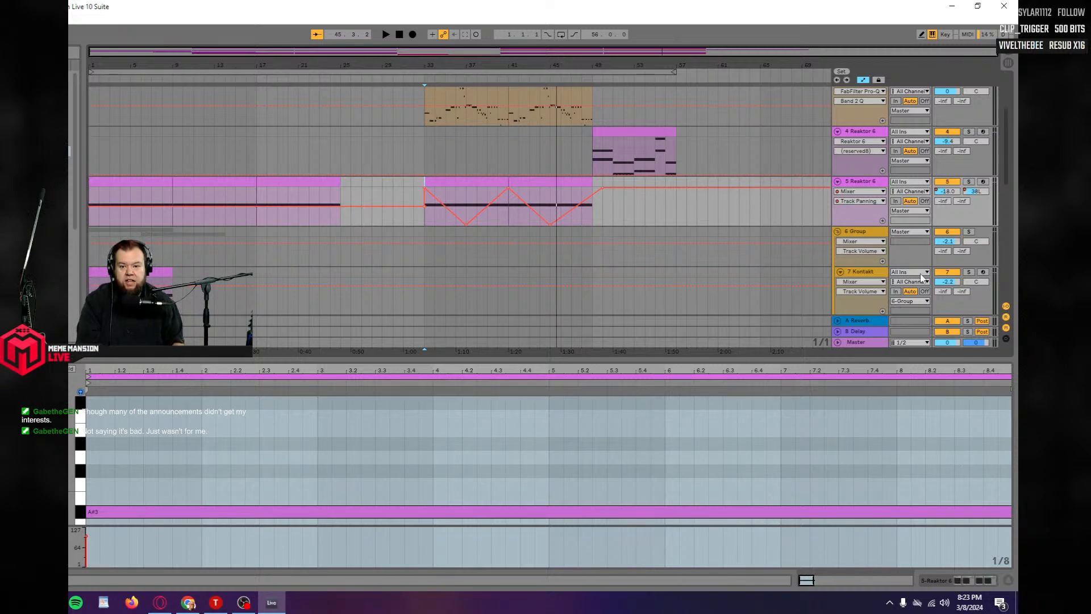
left_click(858, 195)
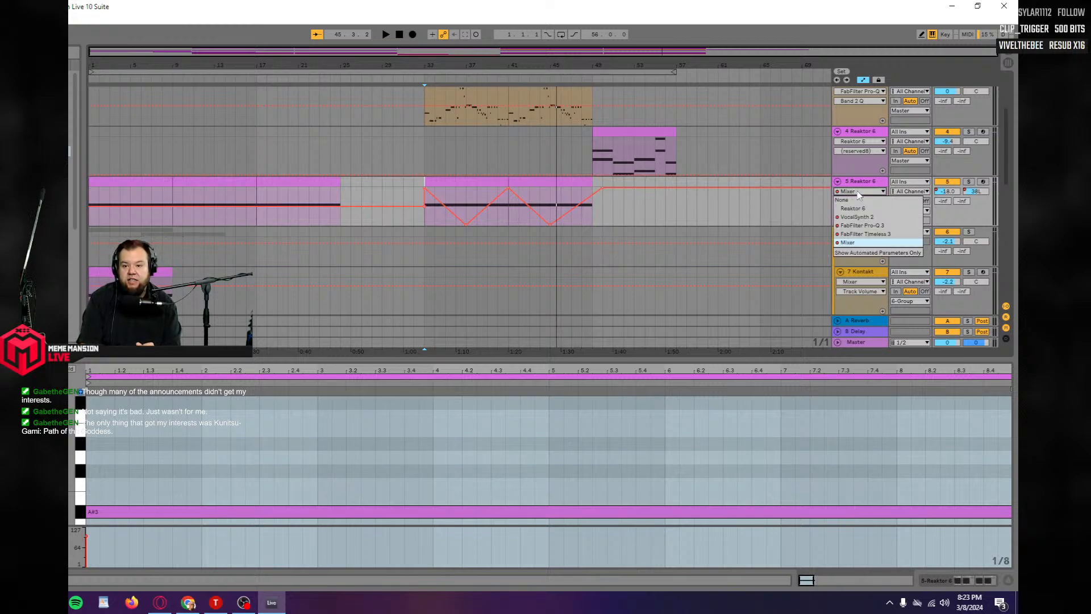
left_click(851, 245)
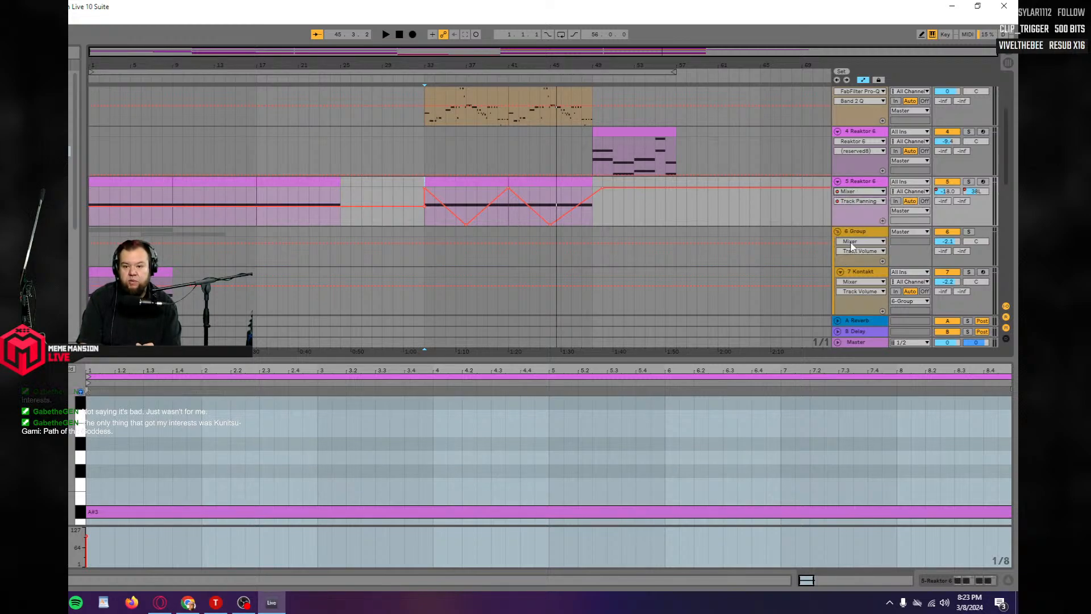
left_click(861, 201)
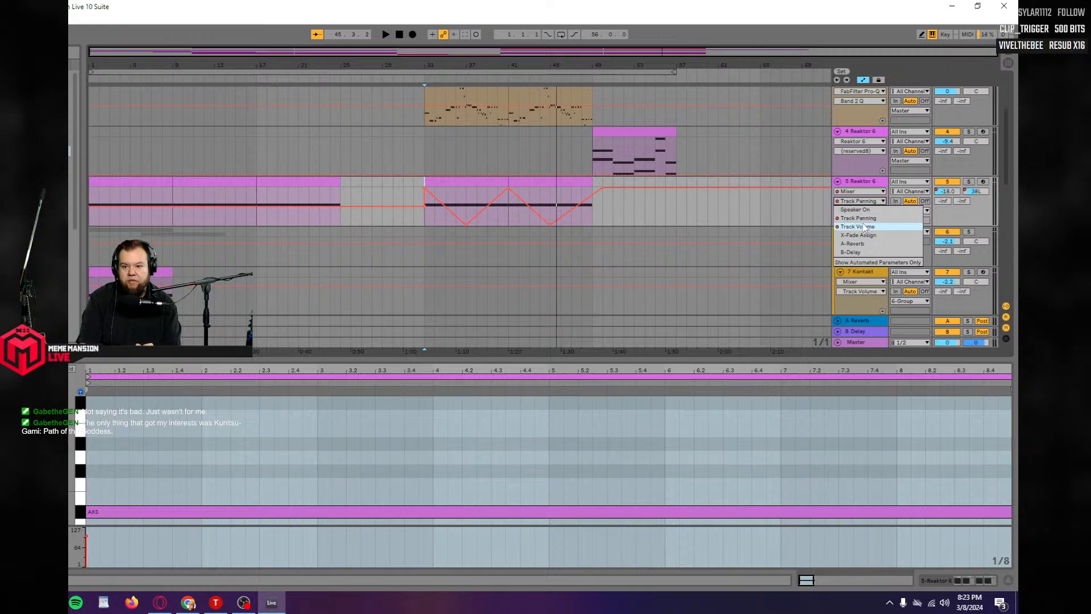
left_click(863, 228)
left_click(424, 209)
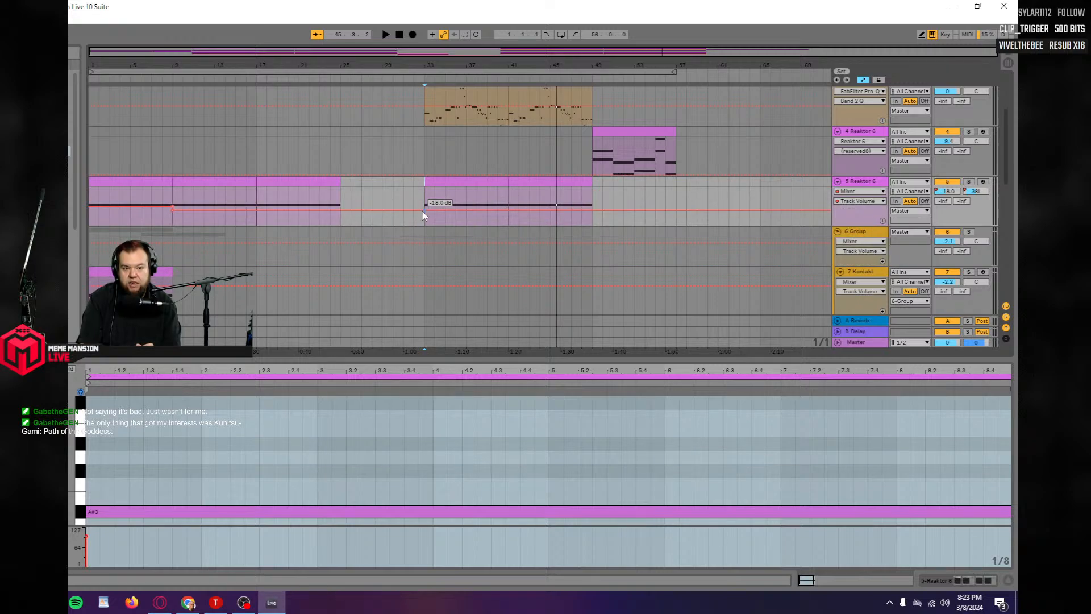
left_click(595, 210)
left_click_drag(462, 220, 462, 216)
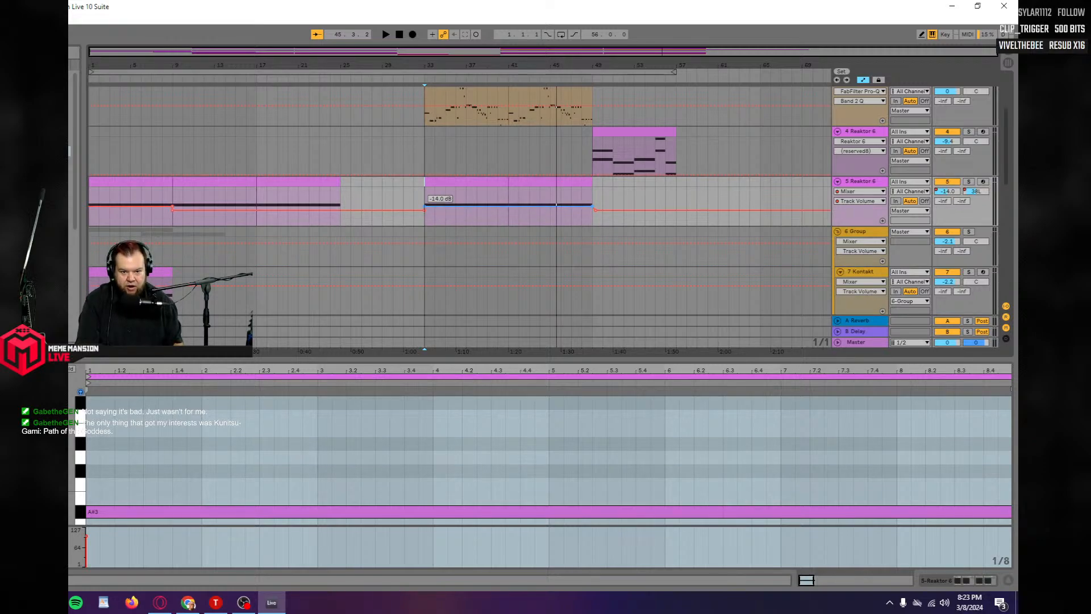
Play the section from bar 33 to check the new track 5 level, and hide the automation lanes.
key("space")
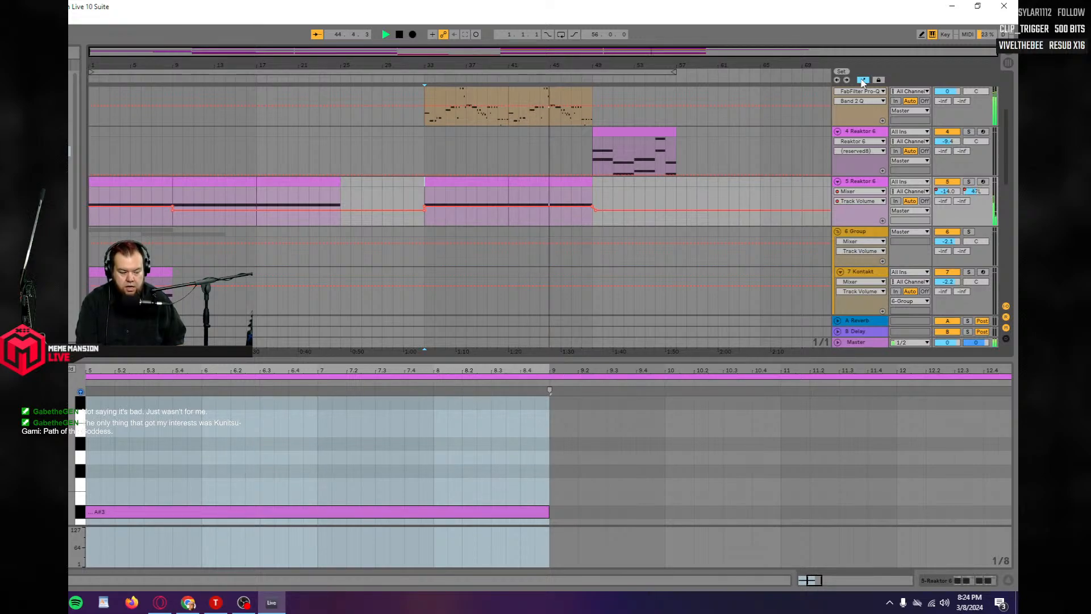
key("space")
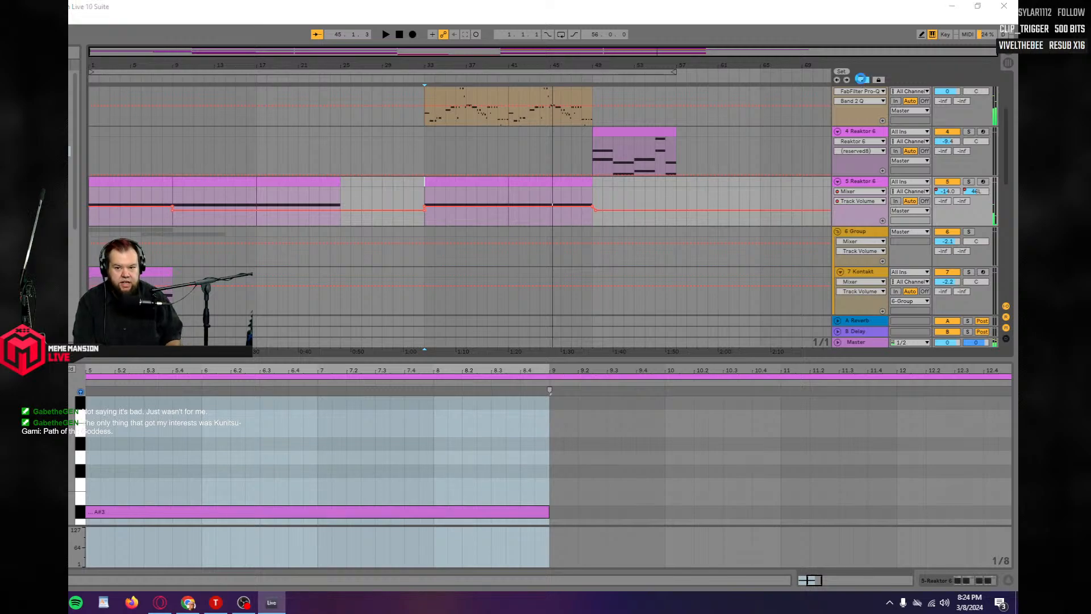
left_click(862, 79)
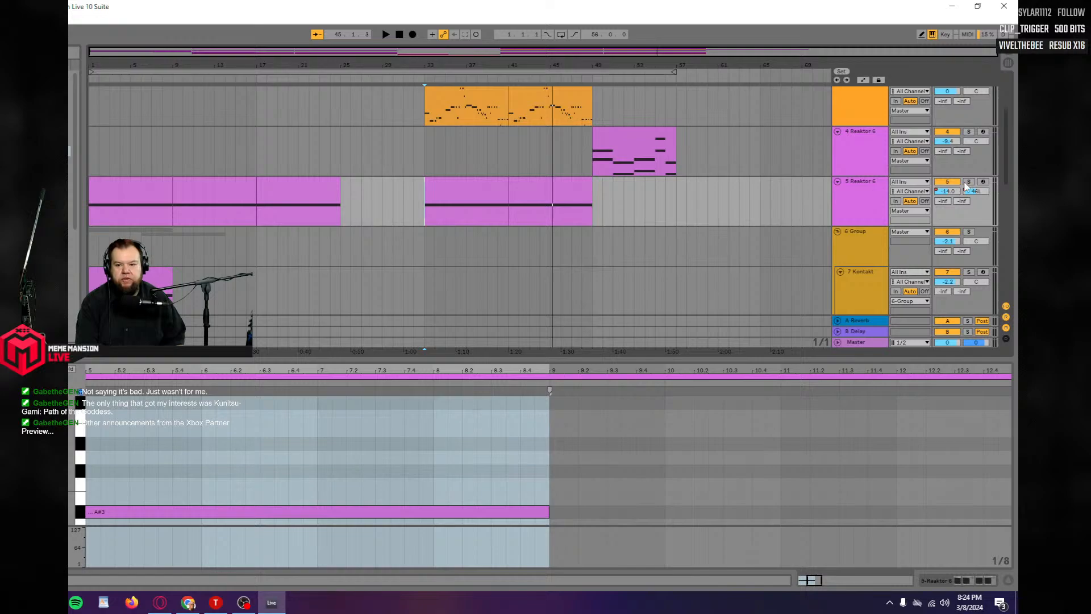
Set the start point at bar 33 on track 11 Kontakt and play the section from there.
scroll(669, 225, "down", 1)
scroll(669, 226, "down", 15)
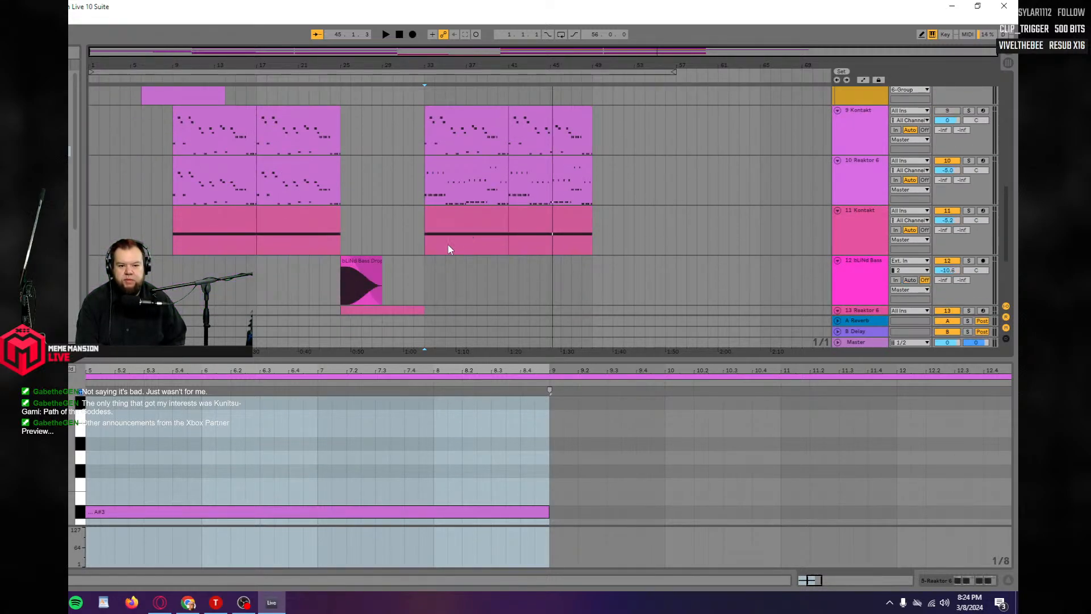
left_click(426, 241)
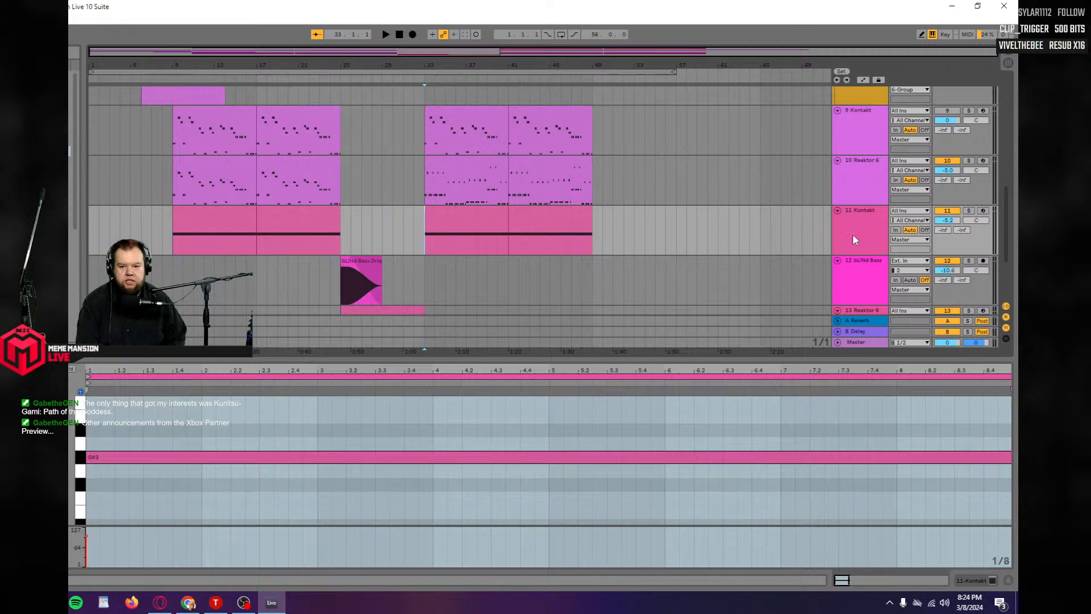
key("space")
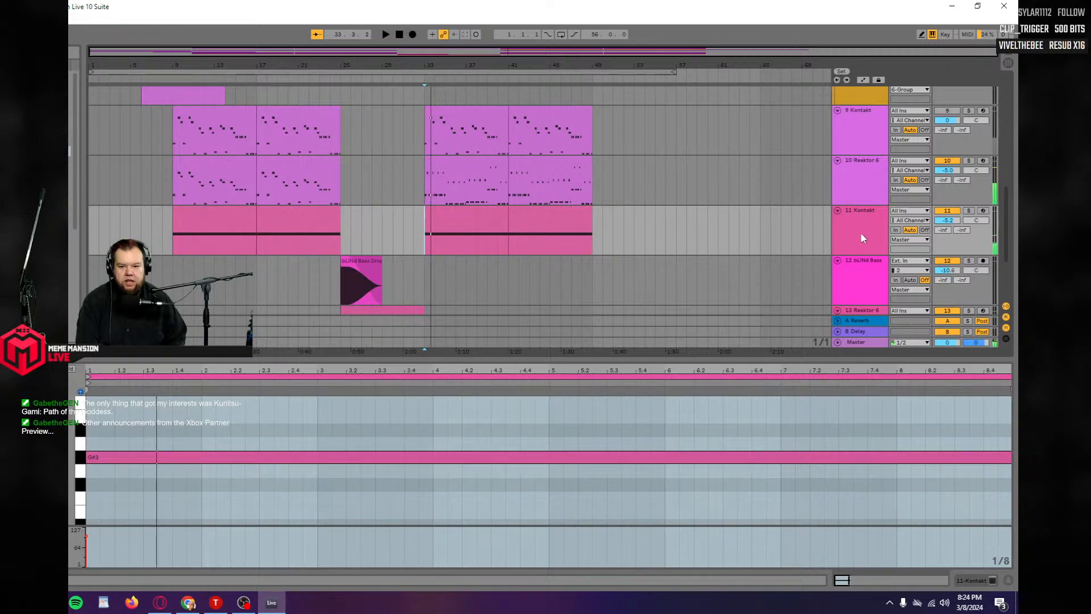
Look through the browser's sample list for a drum loop to use in the arrangement.
scroll(860, 232, "down", 3)
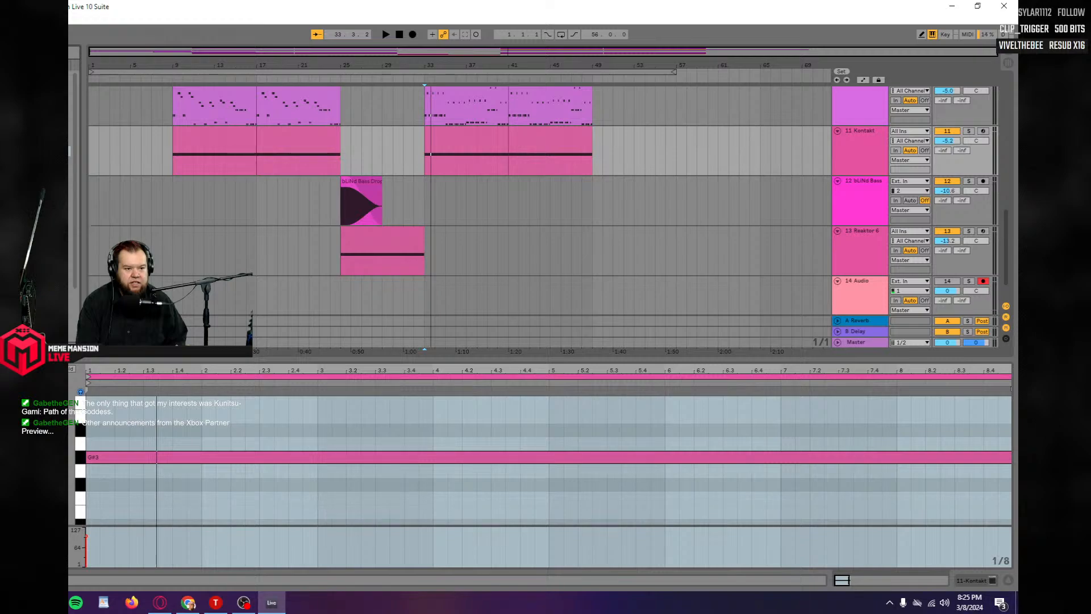
left_click(72, 118)
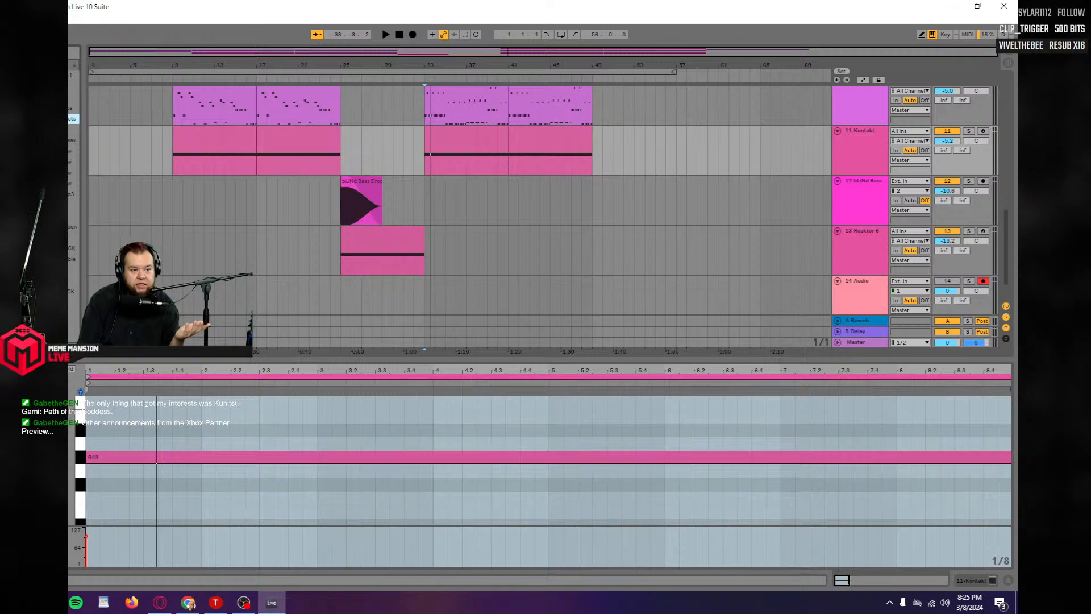
left_click(73, 108)
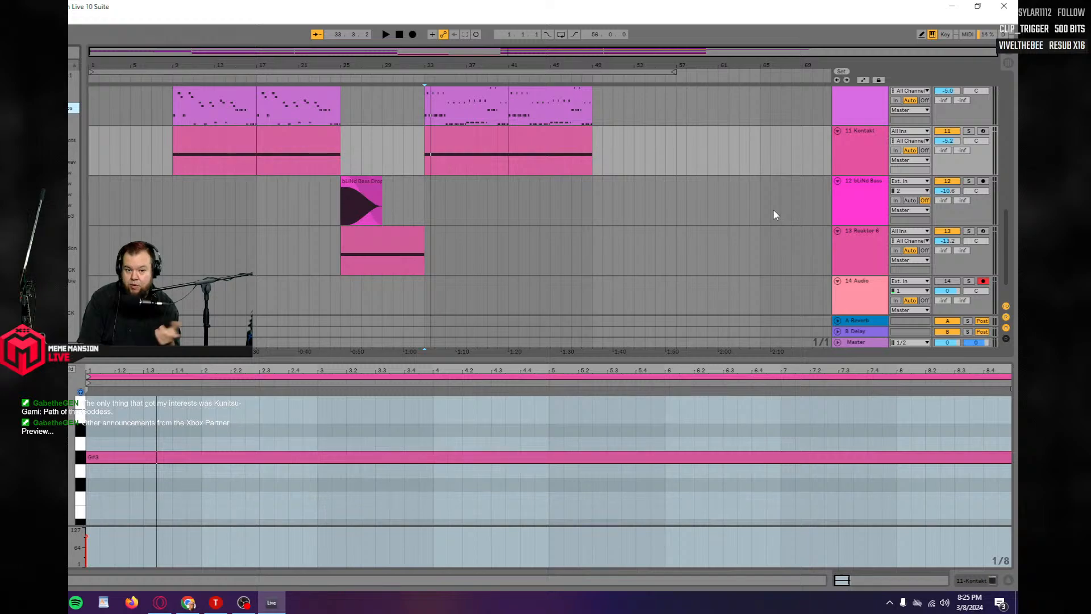
Insert an audio track directly below track 10 Reaktor 6 and colour it cyan.
scroll(781, 222, "up", 2)
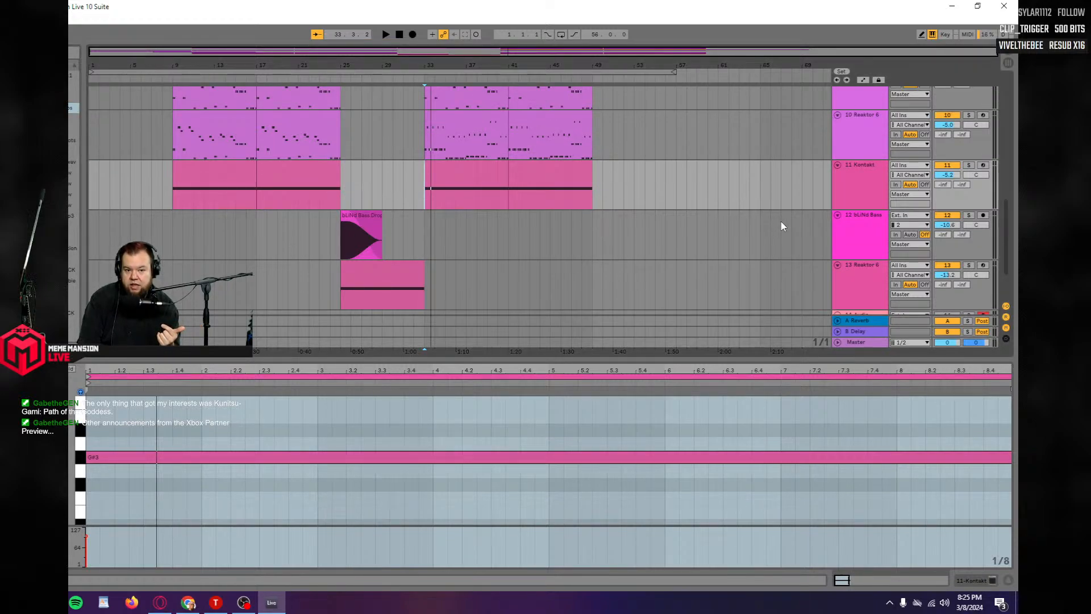
scroll(781, 221, "up", 4)
scroll(807, 213, "down", 2)
right_click(869, 189)
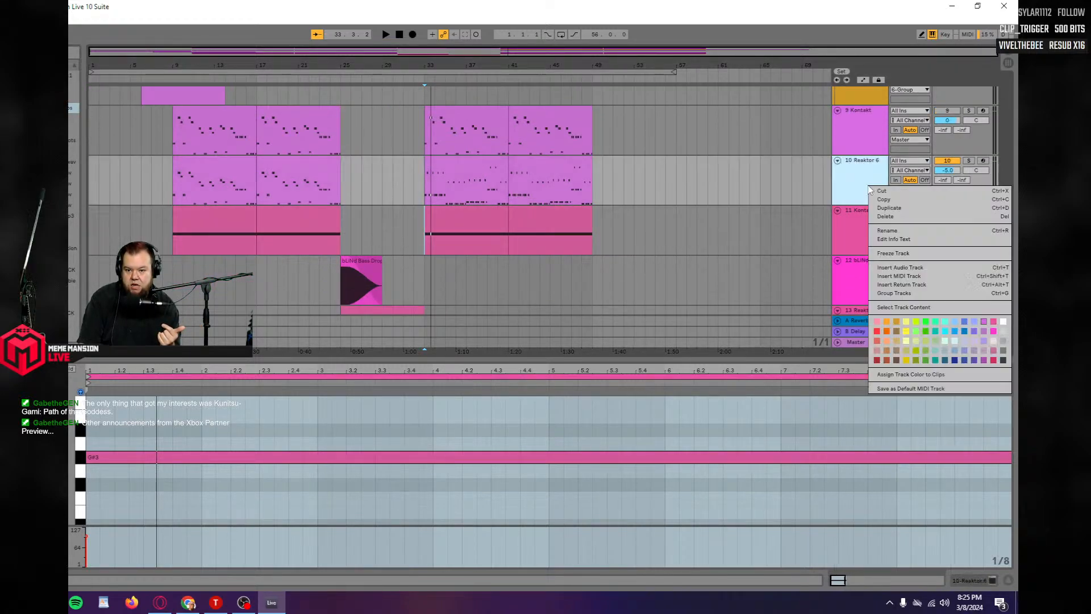
left_click(891, 269)
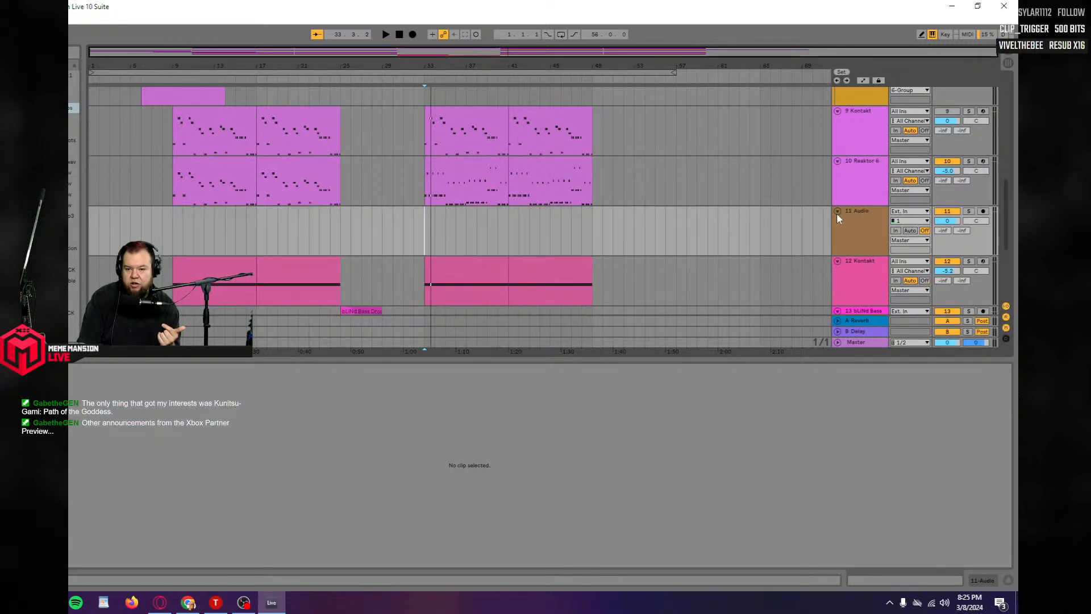
right_click(845, 229)
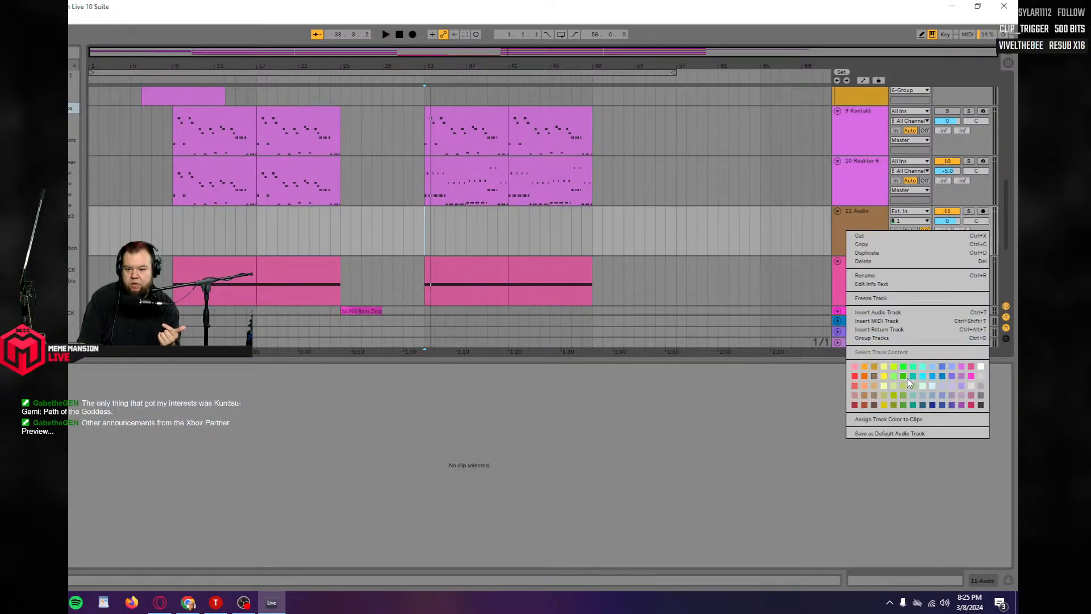
left_click(925, 377)
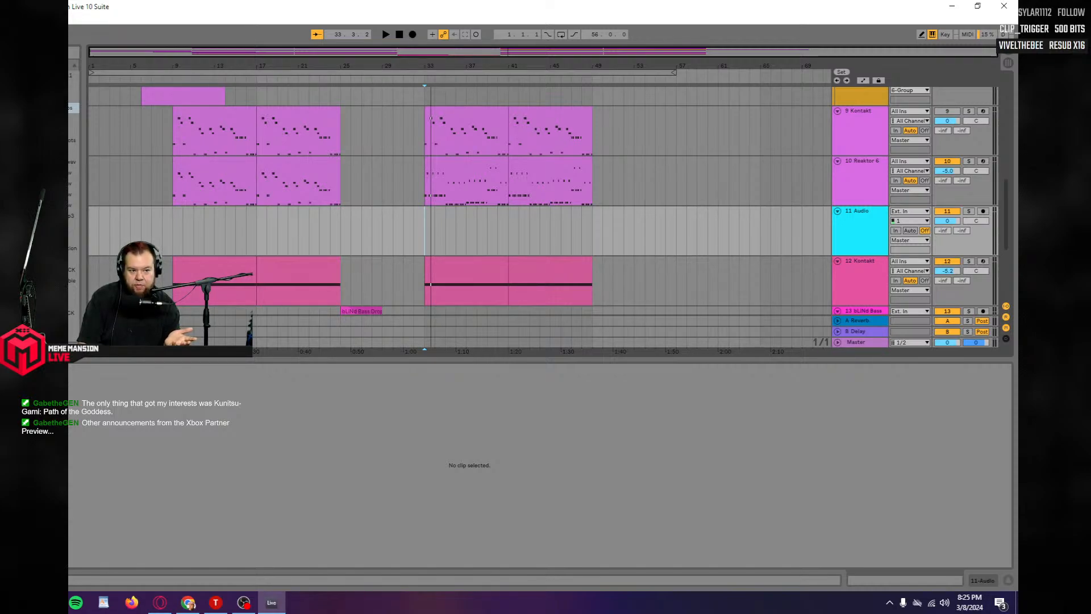
Place bLiNd Future Bass Drum Loop 01 at bar 33 on track 11 and play it soloed.
left_click(70, 118)
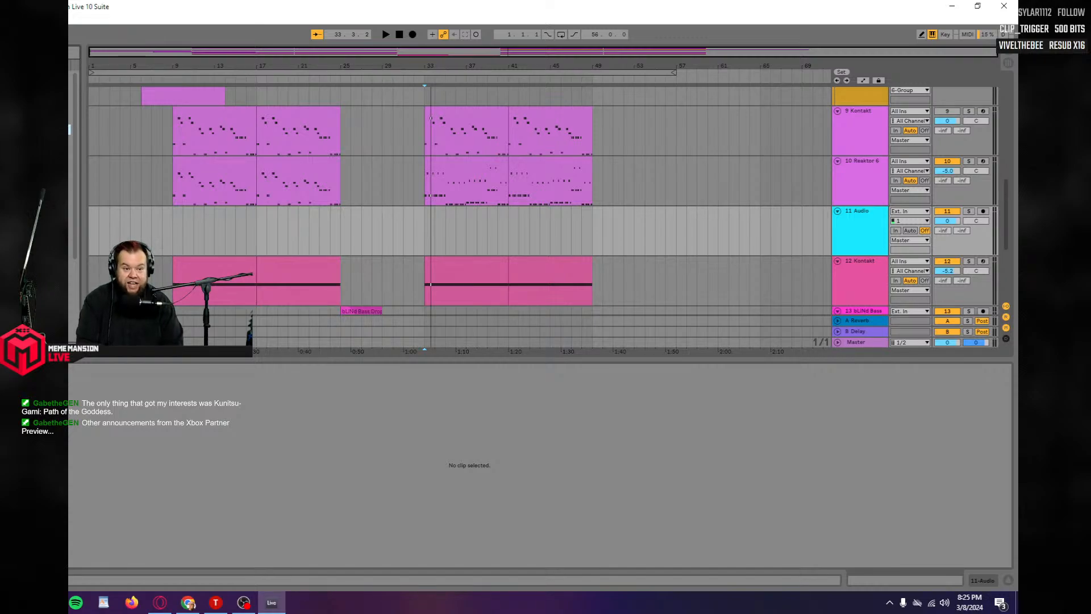
left_click_drag(69, 129, 425, 248)
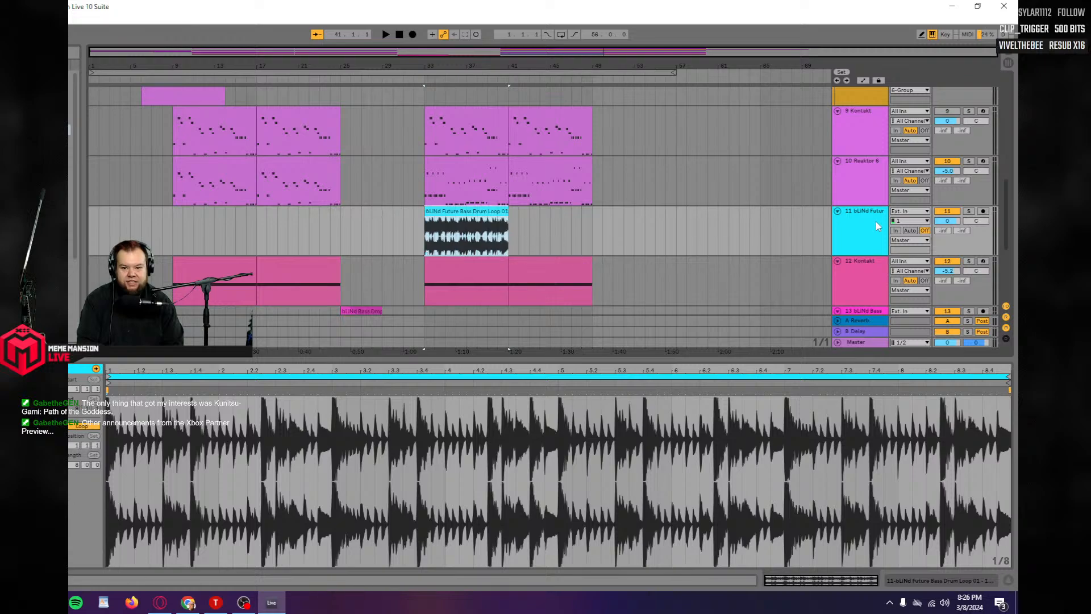
left_click(968, 212)
key("space")
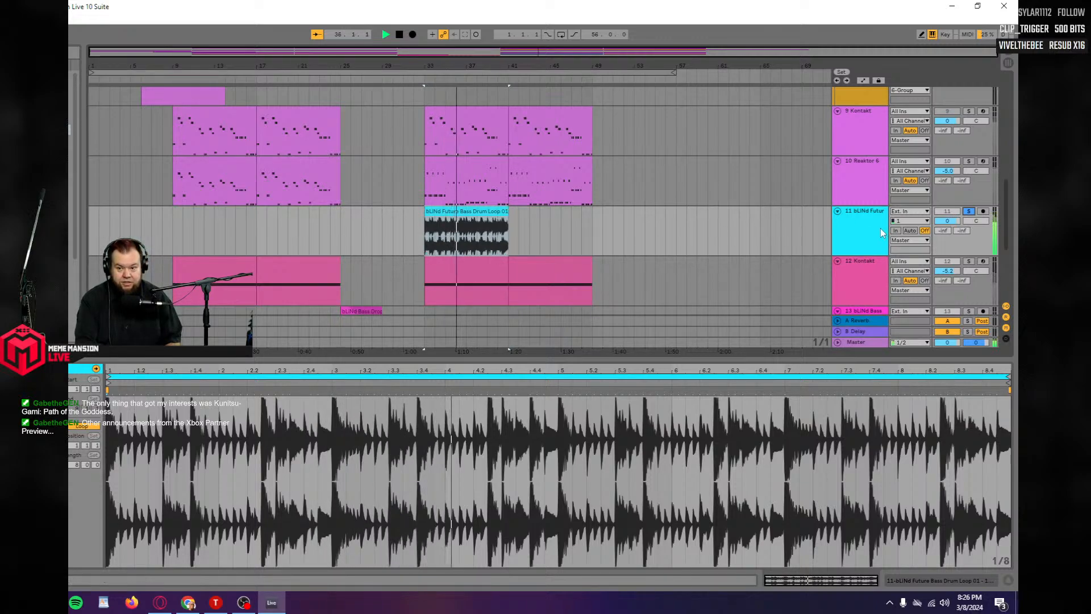
Unsolo track 11 and lower its volume to -5.8 dB, briefly muting track 12 Kontakt to compare the mix.
left_click(968, 211)
left_click_drag(948, 222, 948, 233)
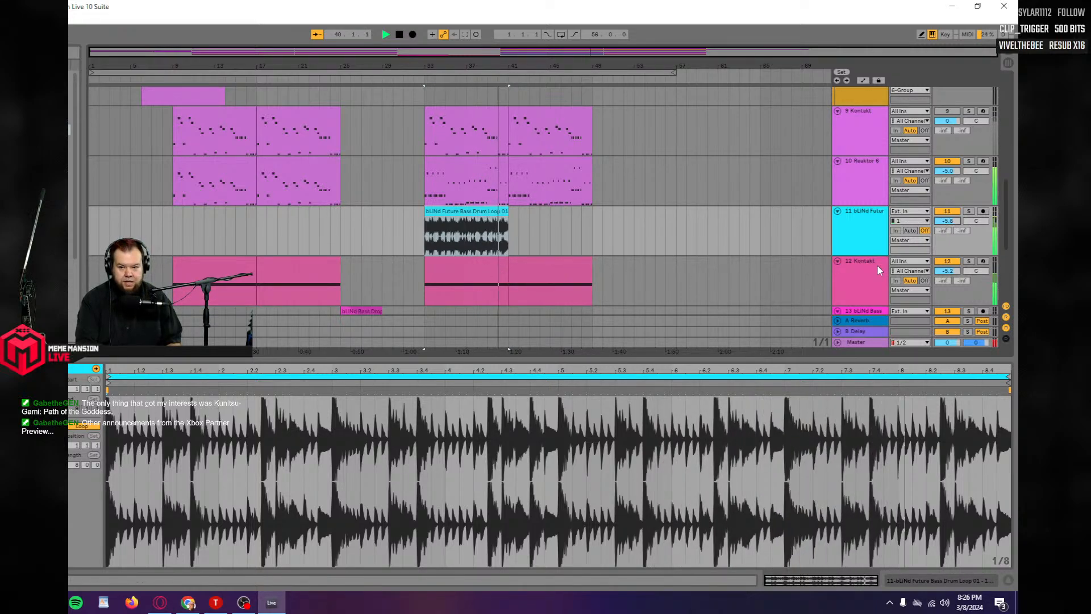
left_click(947, 261)
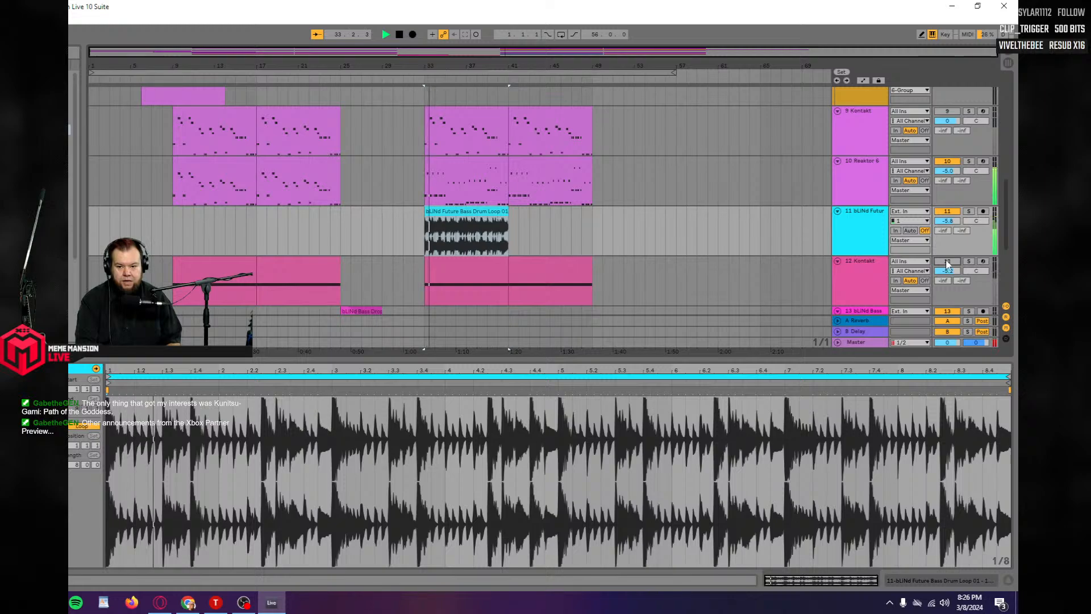
left_click(947, 262)
Replace the clip on track 11 with bLiNd Future Bass Drum Loop 02 at bar 33 and play it.
key("Delete")
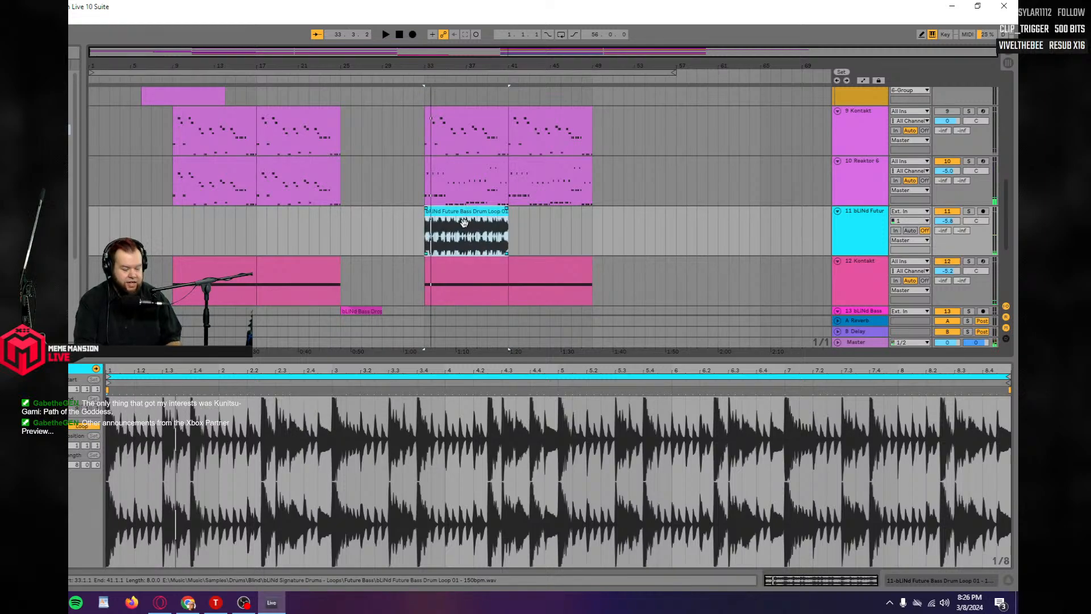
left_click(63, 140)
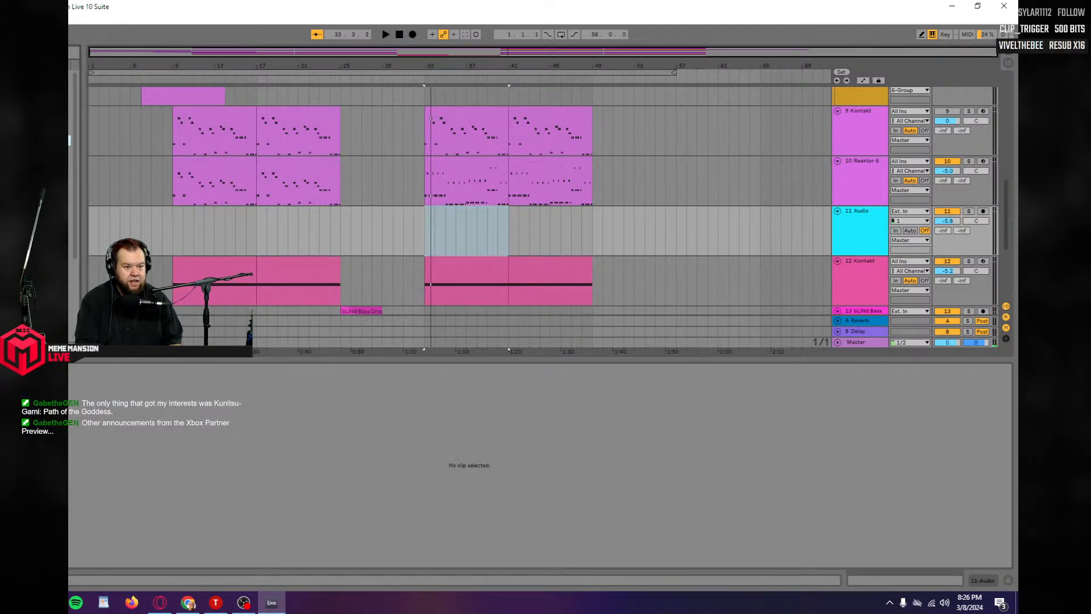
left_click_drag(64, 140, 424, 241)
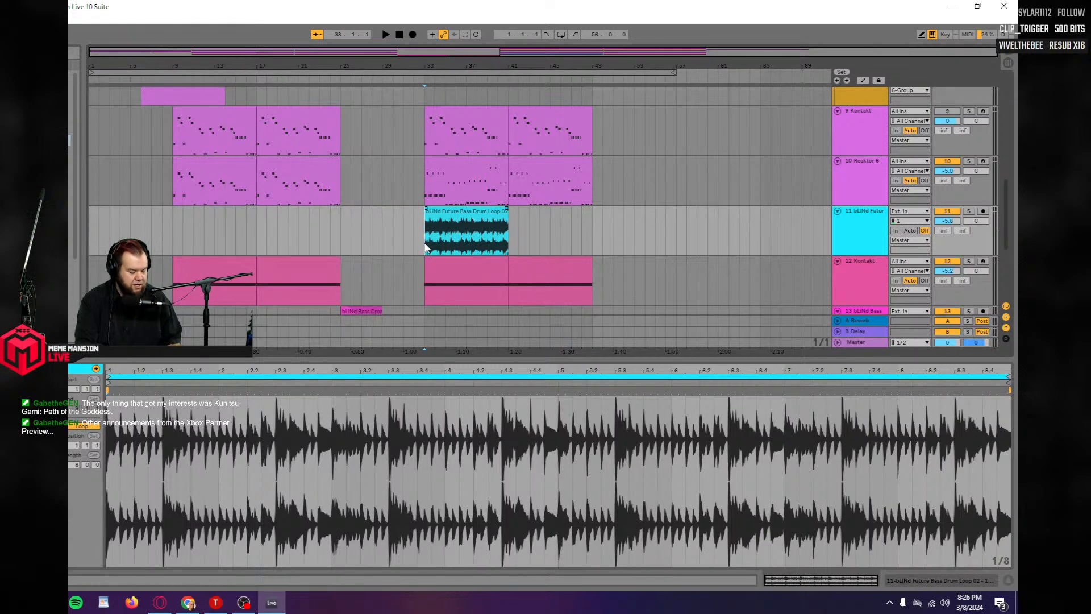
key("space")
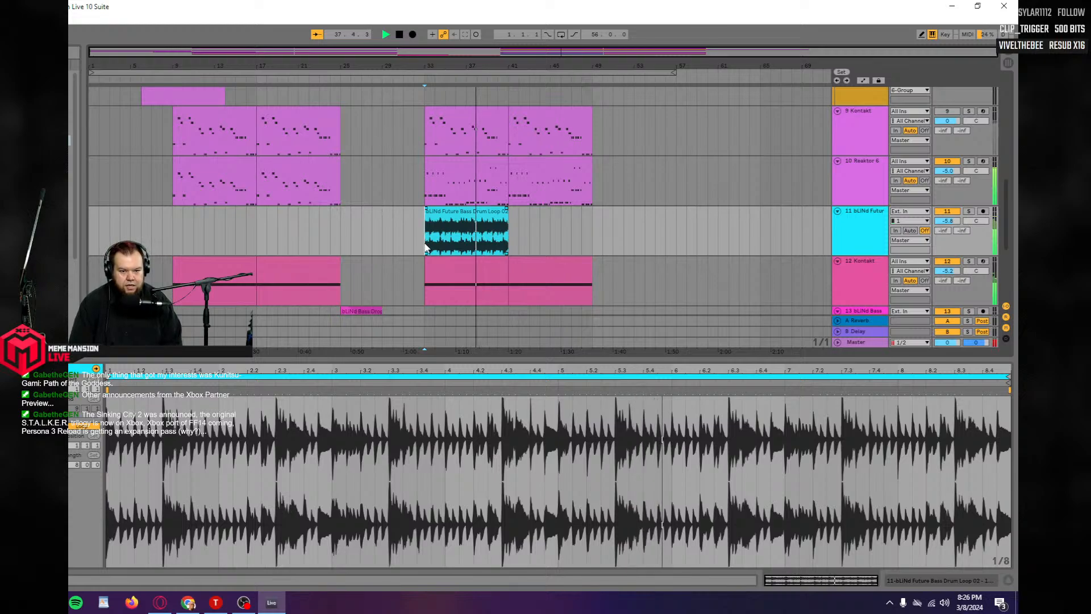
Move the Drum Loop 02 clip to bar 41 on track 11 and place bLiNd Future Bass Drum Loop 03 at bar 33.
left_click(479, 225)
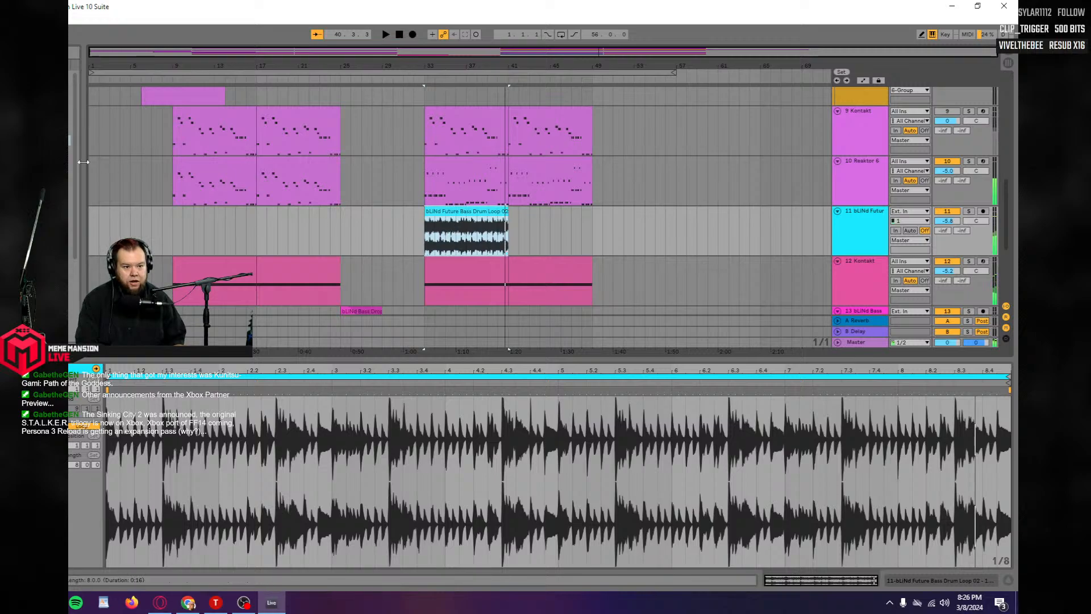
key("space")
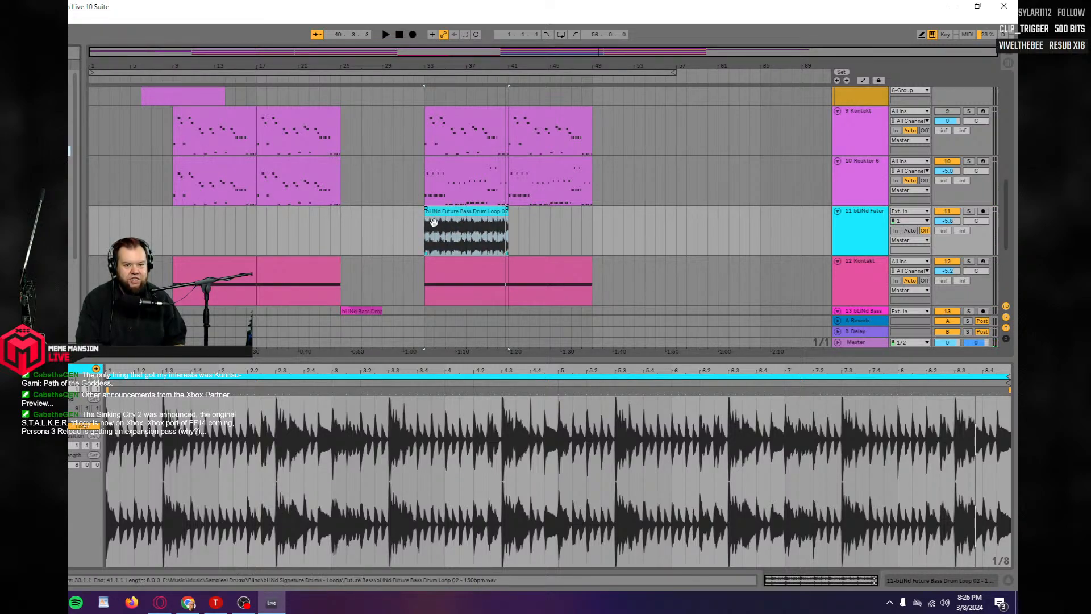
left_click_drag(452, 223, 537, 238)
left_click_drag(56, 150, 425, 247)
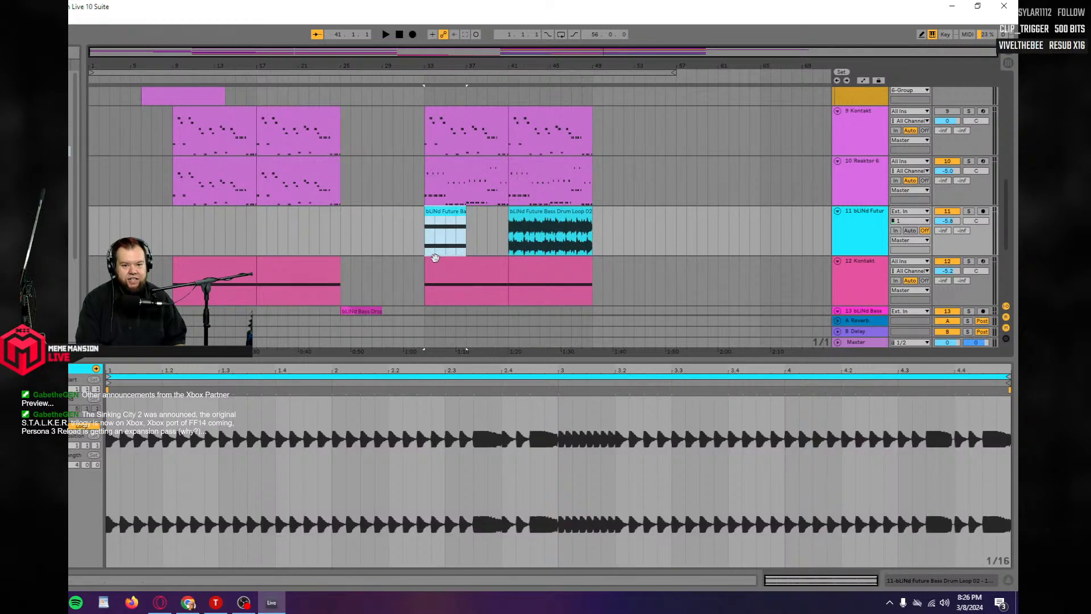
Duplicate the Drum Loop 03 clip to bar 37 while playing from bar 33, and solo track 11.
key("space")
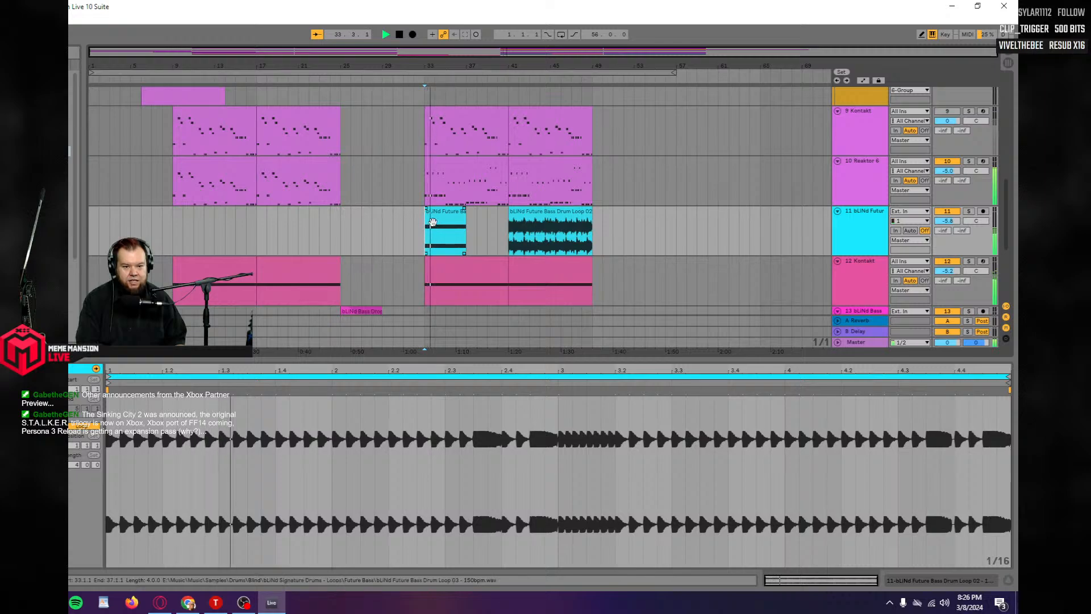
left_click(433, 221)
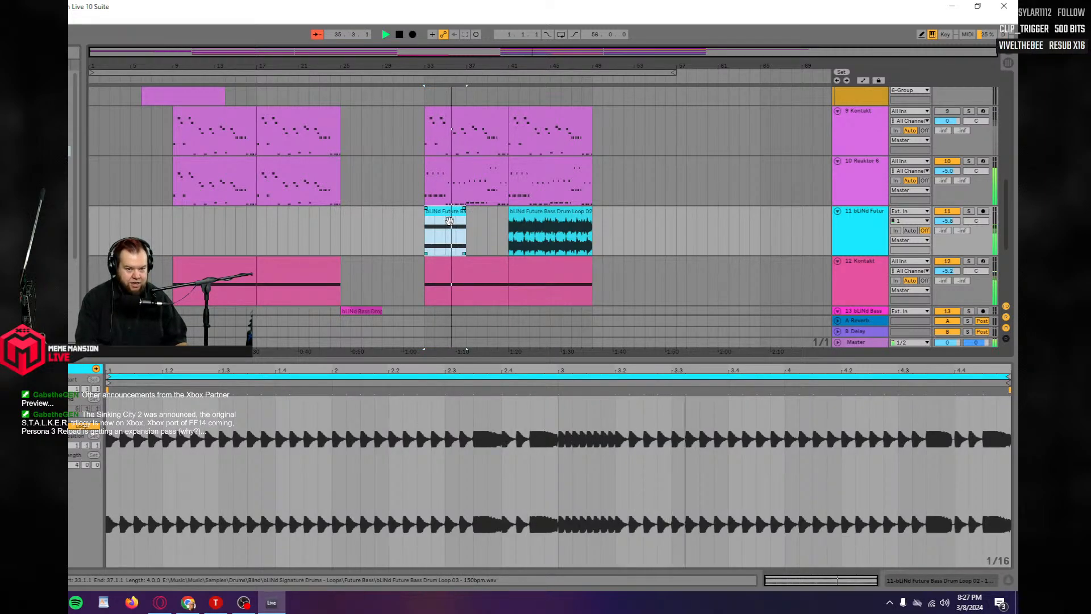
key("ctrl+d")
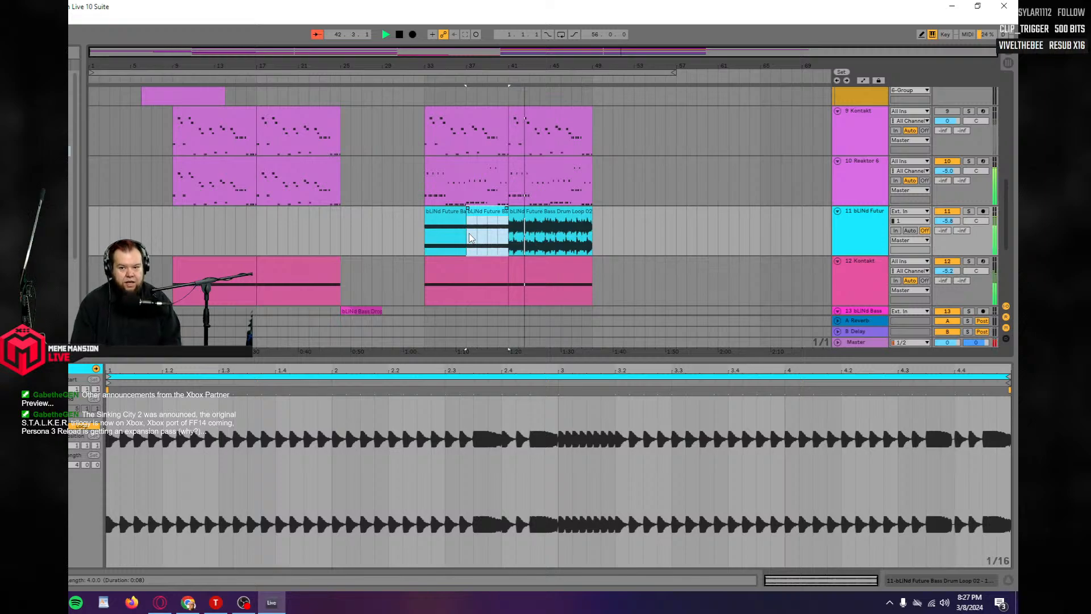
left_click(970, 211)
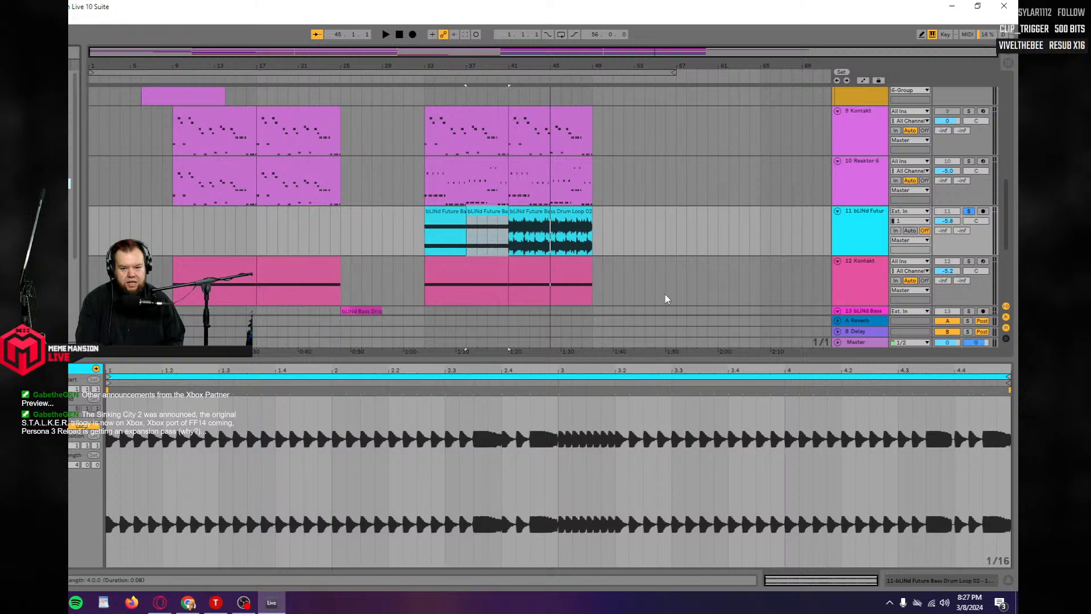
Duplicate track 11 with the drum loops and delete all three clips from the copy, track 12.
right_click(851, 240)
left_click(867, 262)
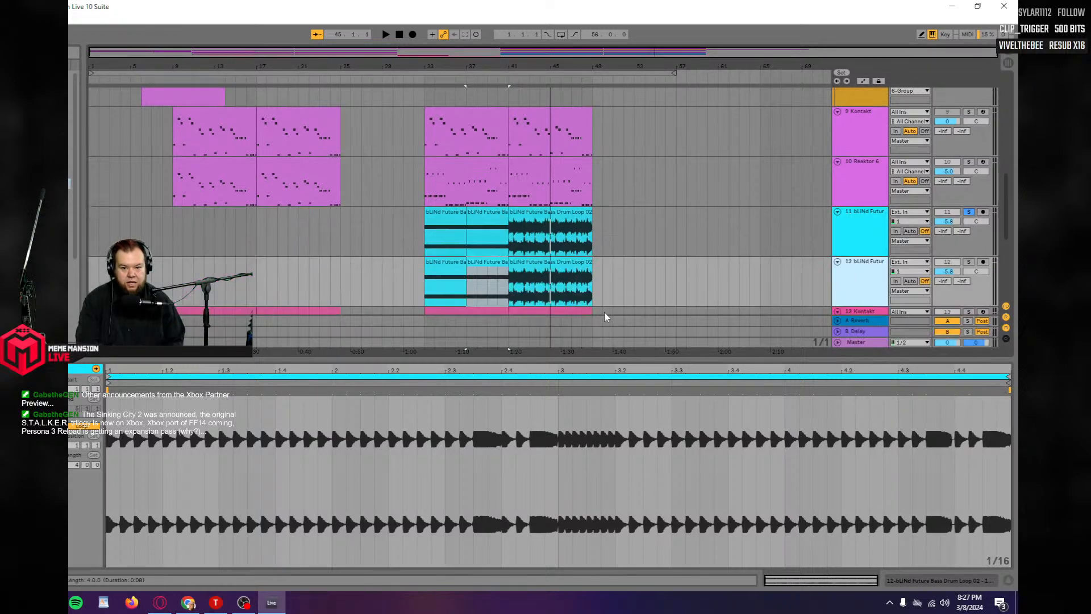
left_click(487, 271)
key("Delete")
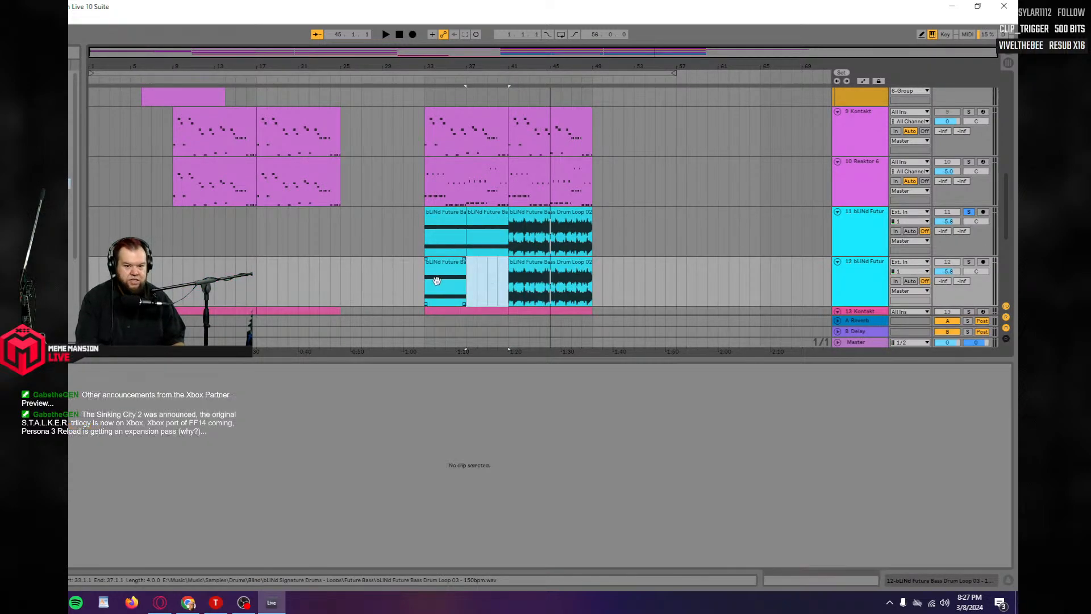
left_click(435, 275)
key("Delete")
left_click(548, 271)
key("Delete")
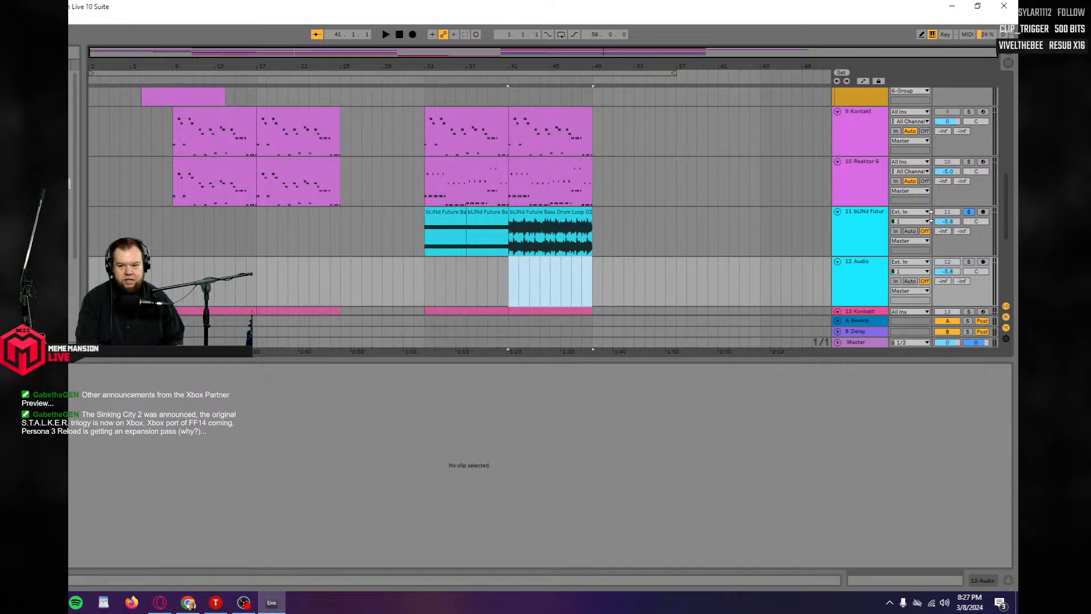
Unsolo and mute track 11, and place bLiNd Future Bass Drum Loop 06 at bar 41 on track 12.
left_click(969, 212)
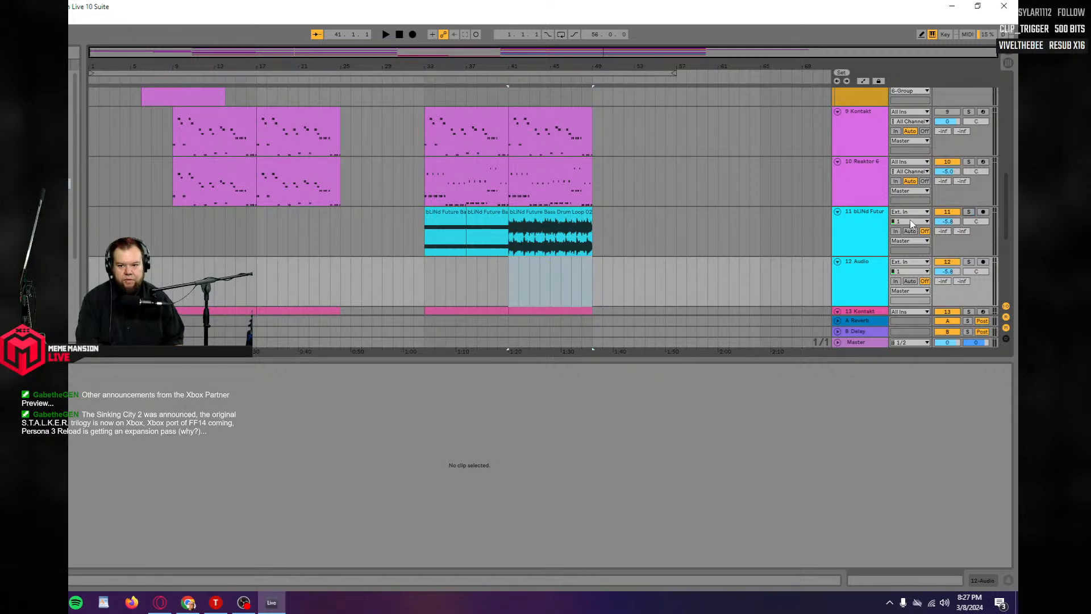
left_click(946, 212)
left_click_drag(65, 184, 508, 279)
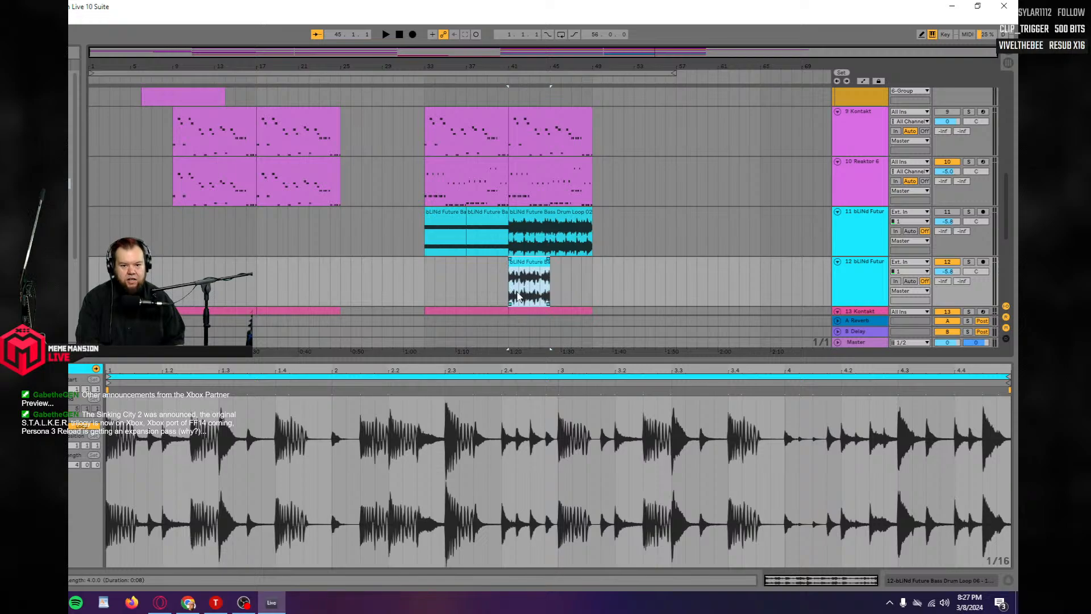
Set track 12's volume to -3.7 dB while auditioning Drum Loop 06 from bar 41, and delete that clip.
left_click(509, 296)
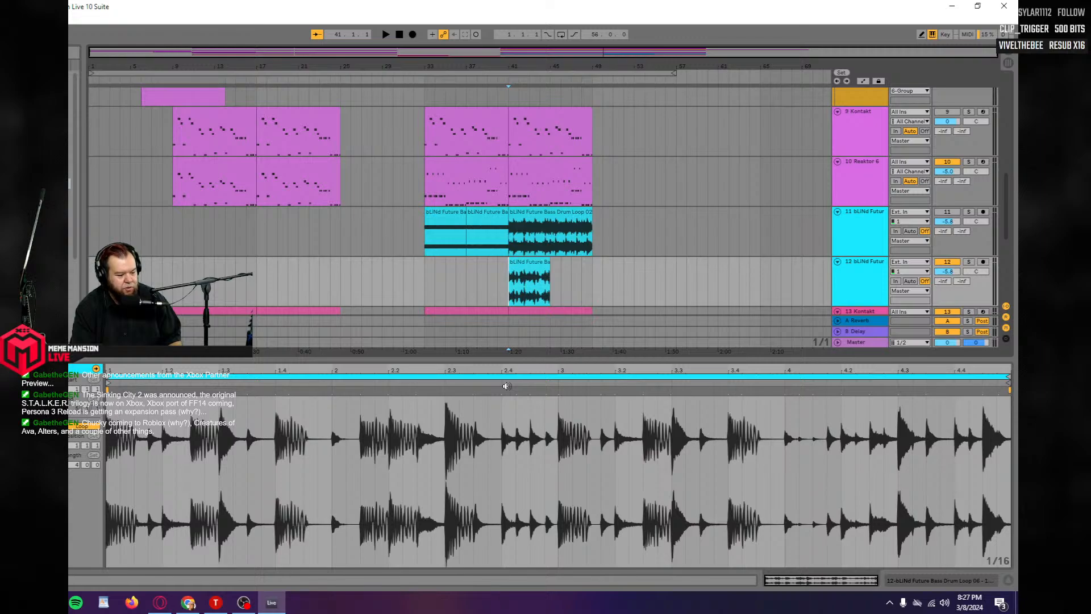
key("space")
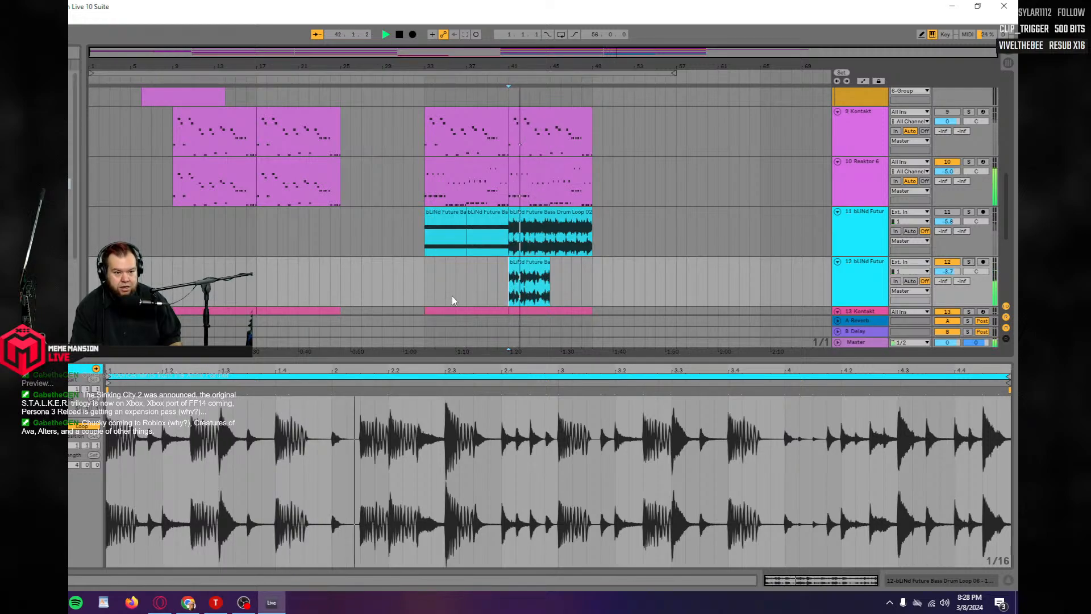
left_click(519, 273)
key("space")
key("Delete")
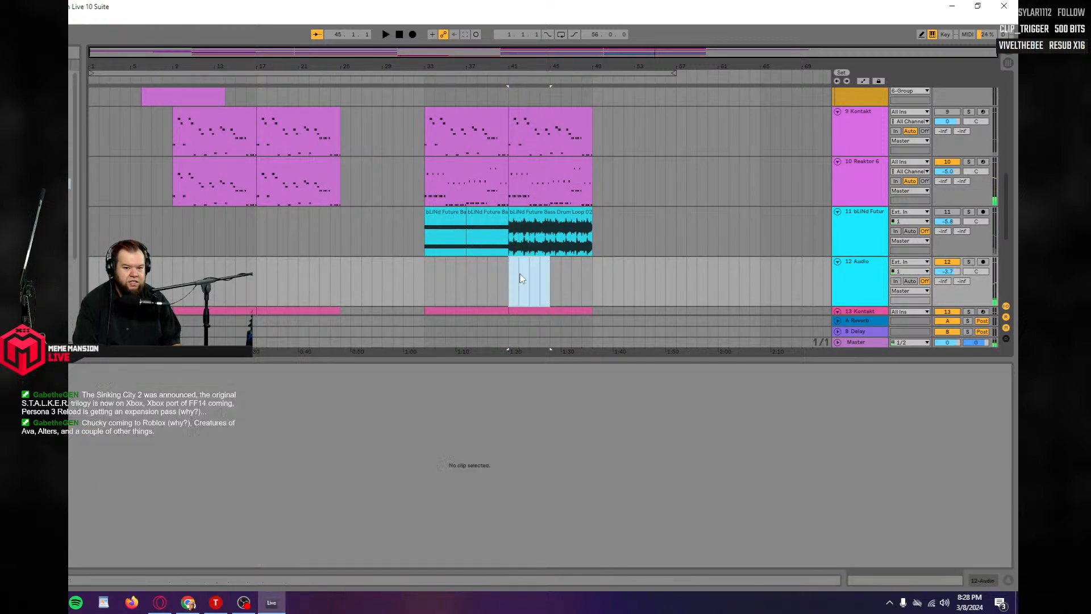
Place bLiNd Future Bass Drum Loop 10 - 156bpm at bar 33 on track 12 and play it from there.
left_click(69, 194)
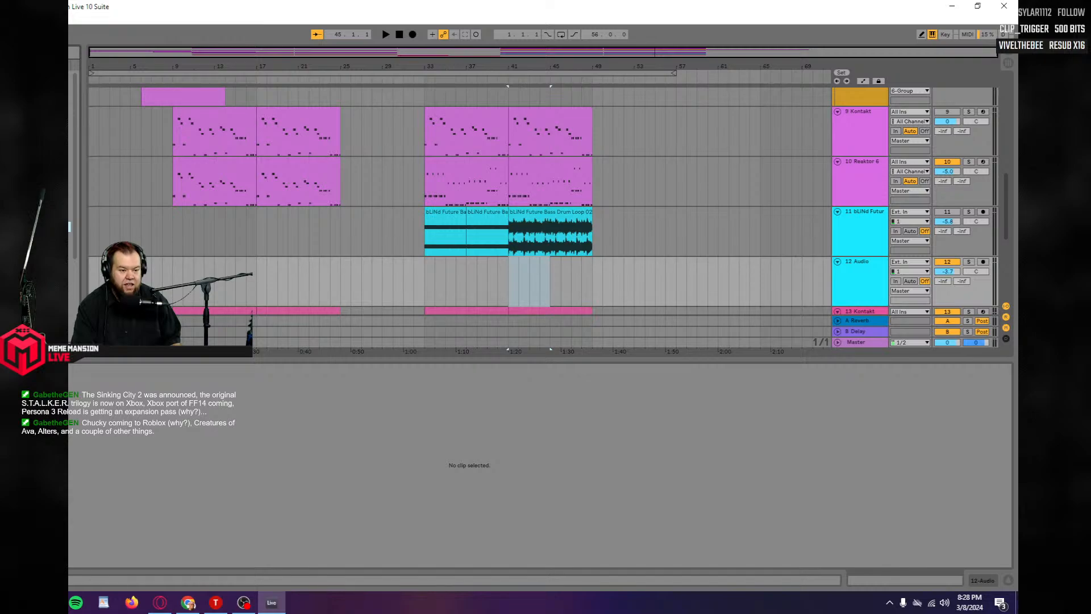
left_click_drag(69, 226, 427, 277)
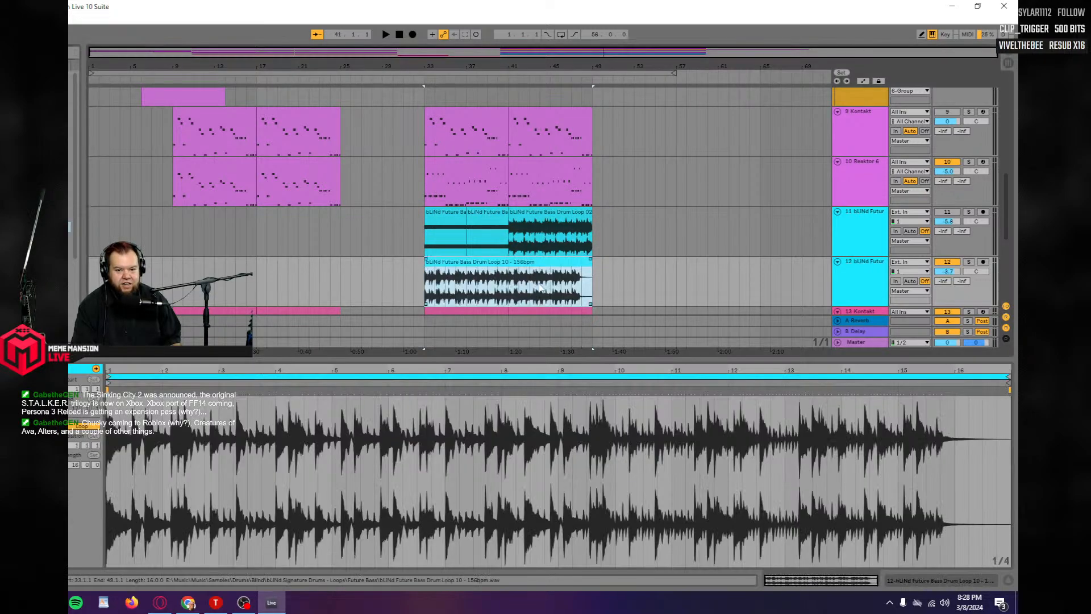
left_click(427, 292)
key("space")
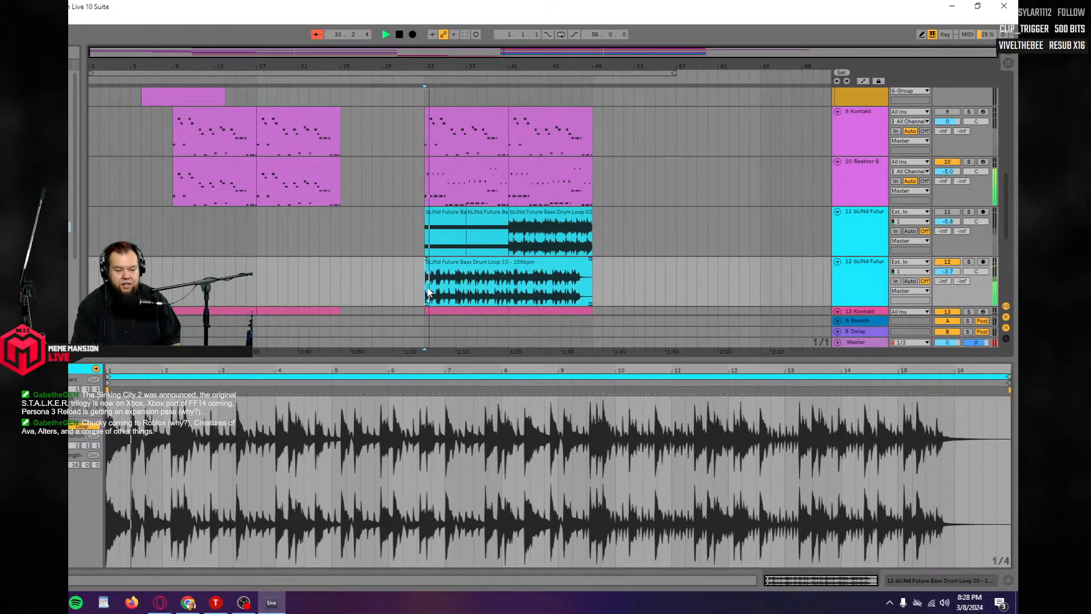
Stop playback and delete the bLiNd Future Bass Drum Loop 10 clip from track 12.
key("space")
left_click(482, 286)
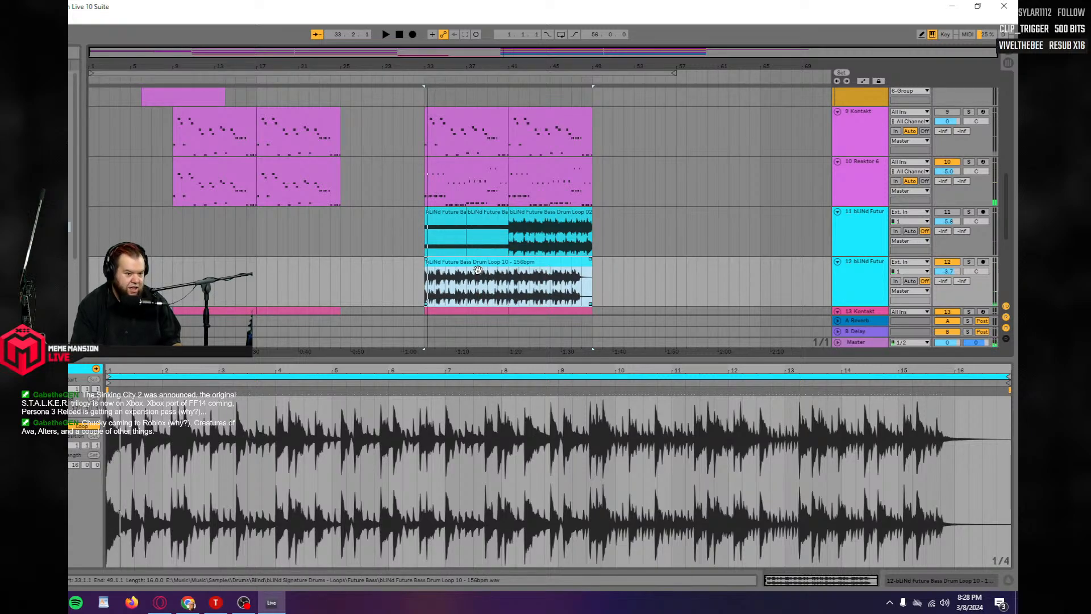
key("Delete")
Audition bLiNd Future Bass Drum Loop 11 - 156bpm from bar 33 on track 12, and delete that clip.
left_click_drag(66, 238, 425, 286)
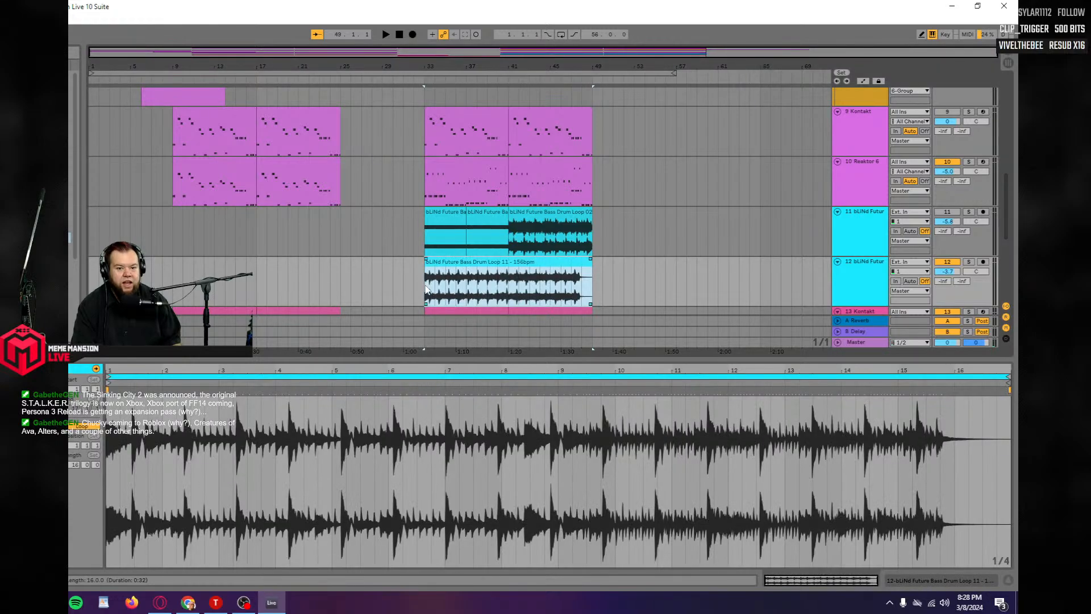
key("space")
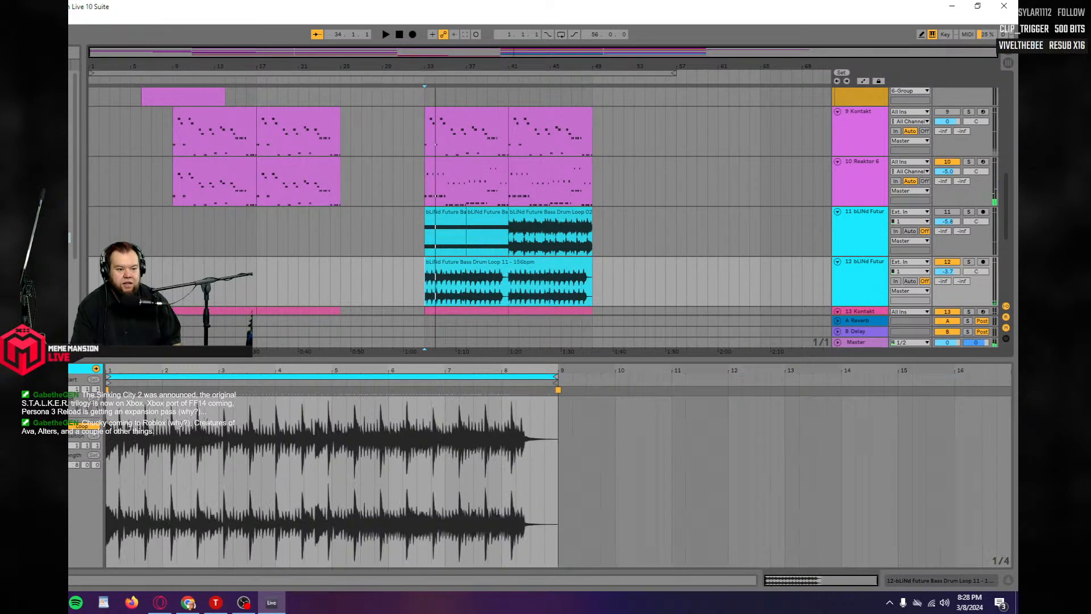
key("space")
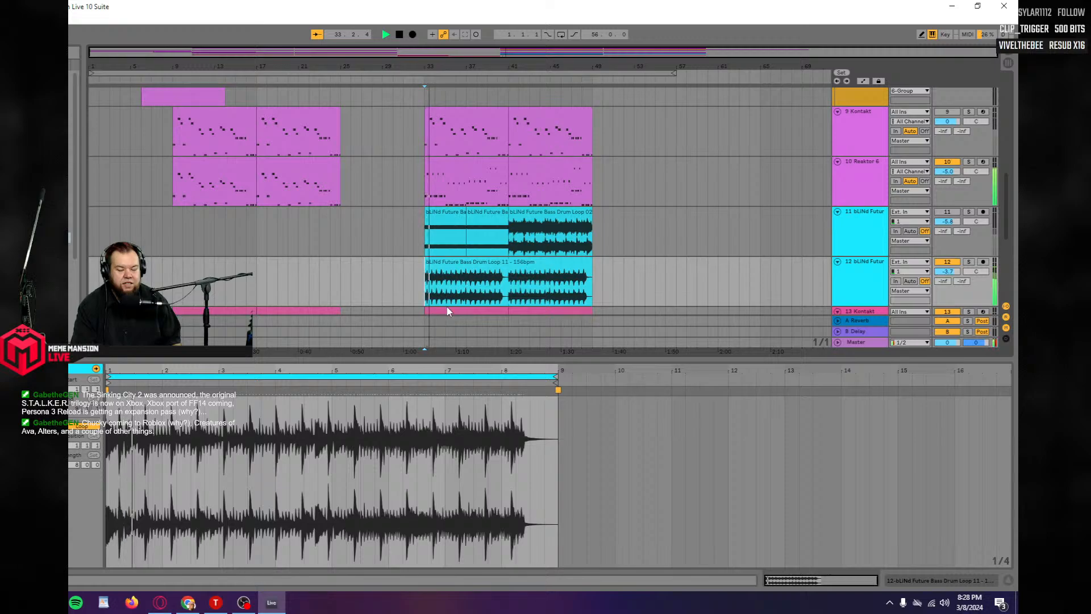
key("space")
left_click(455, 272)
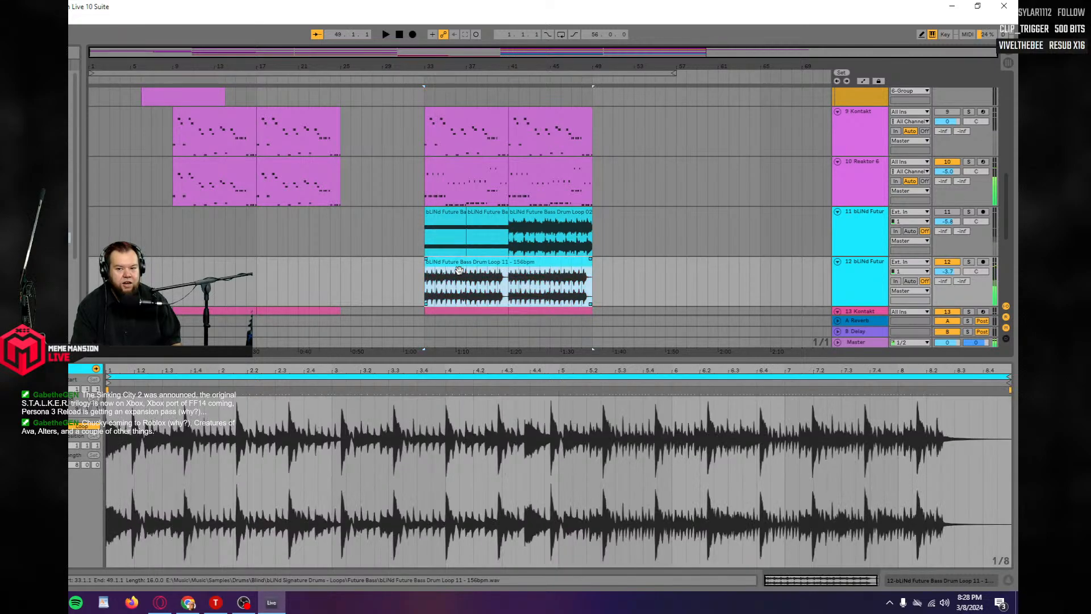
key("Delete")
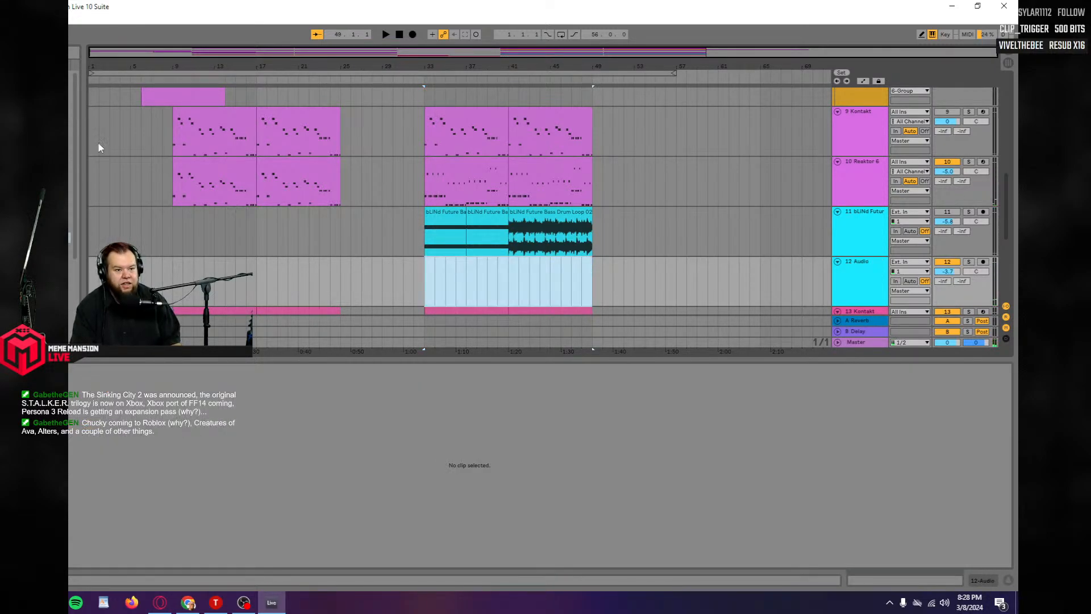
Place bLiNd Kick Loop 05 - 138bpm at bar 33 on track 12 and play it with the track soloed.
left_click(73, 118)
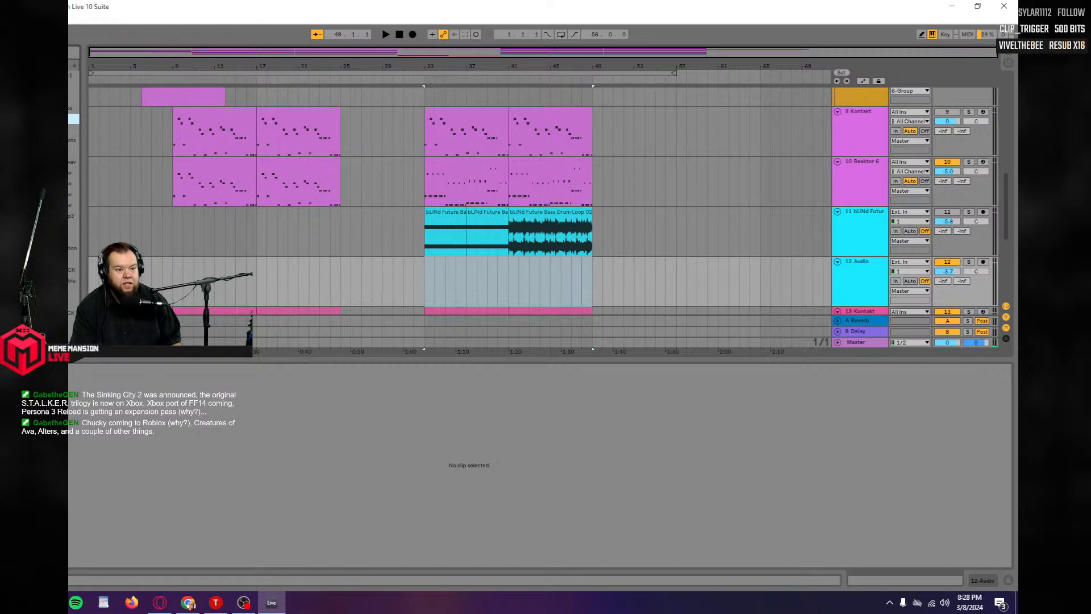
left_click(69, 130)
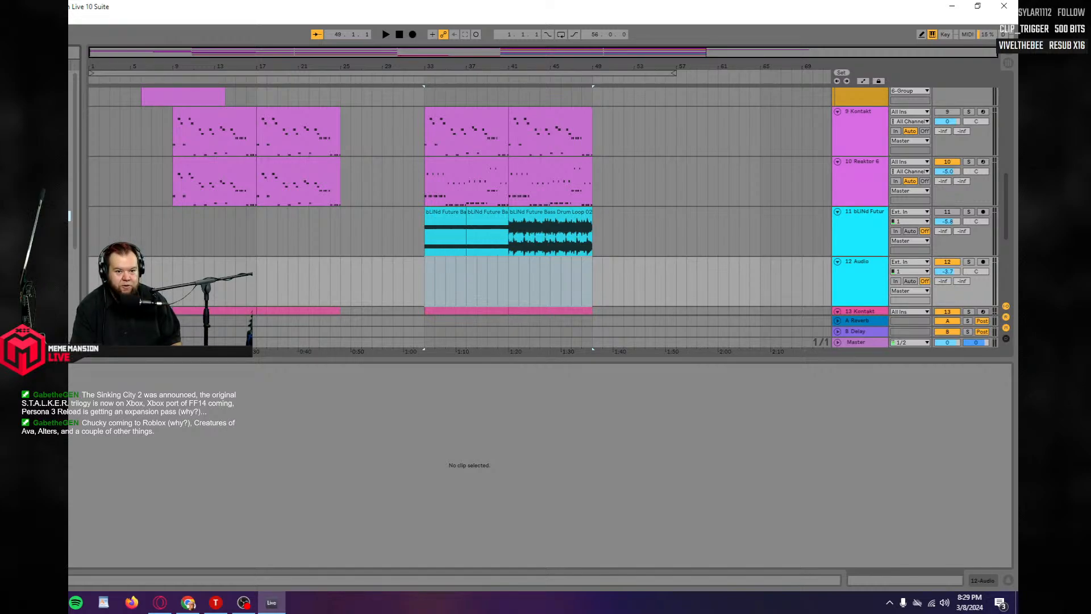
left_click_drag(71, 257, 426, 287)
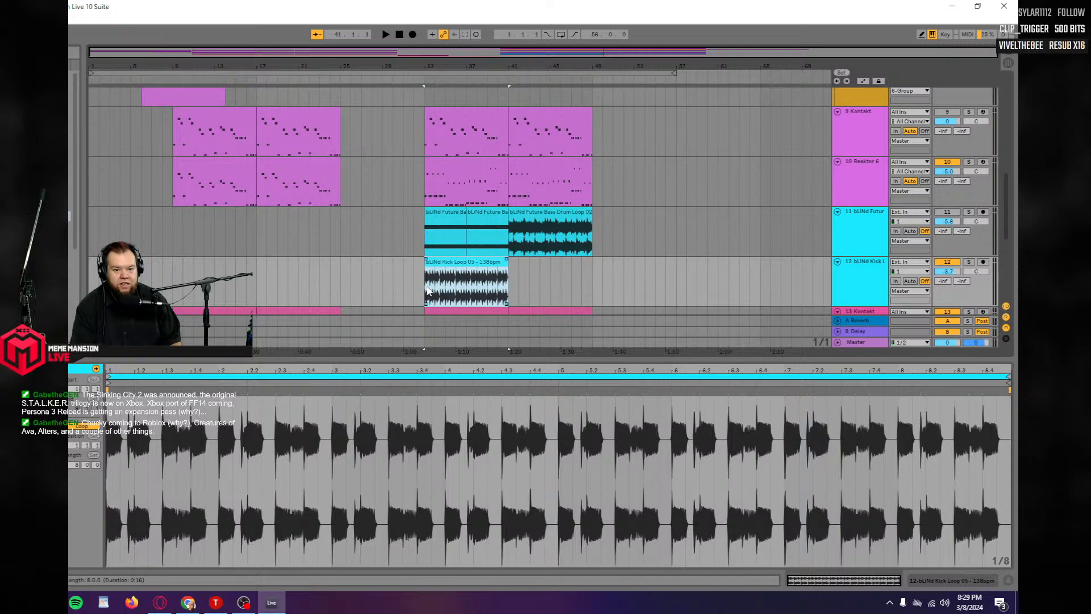
key("space")
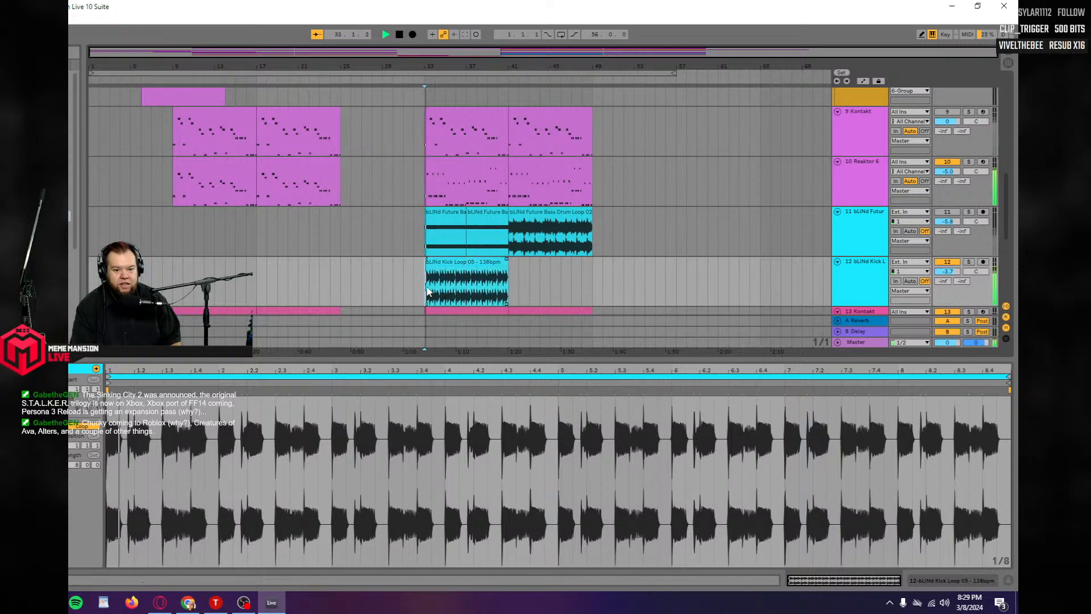
left_click(968, 262)
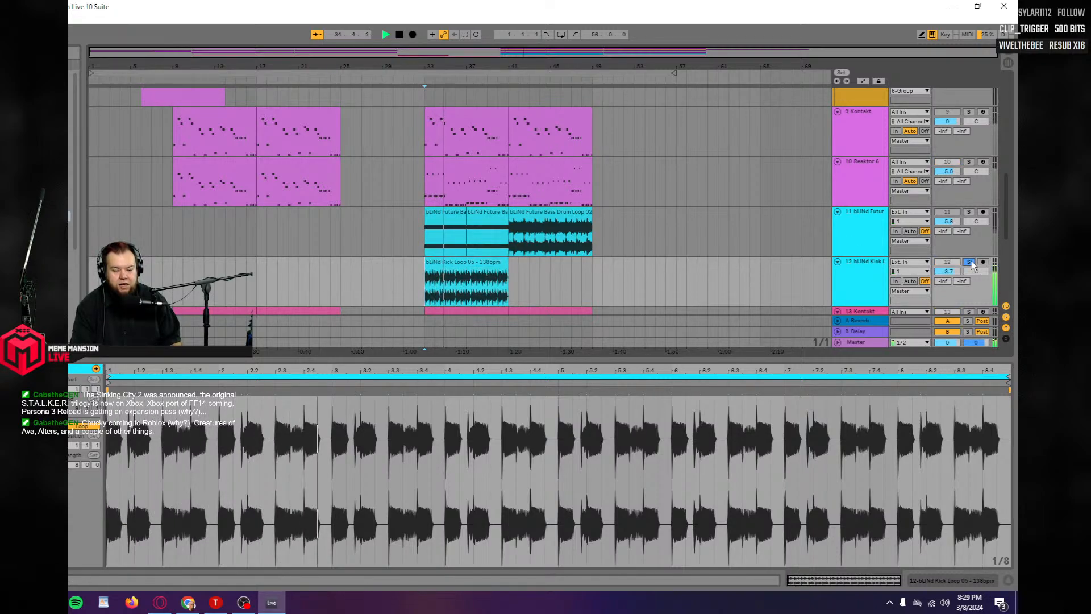
Compare the soloed kick loop track with the full mix by playing from bar 33.
left_click(969, 262)
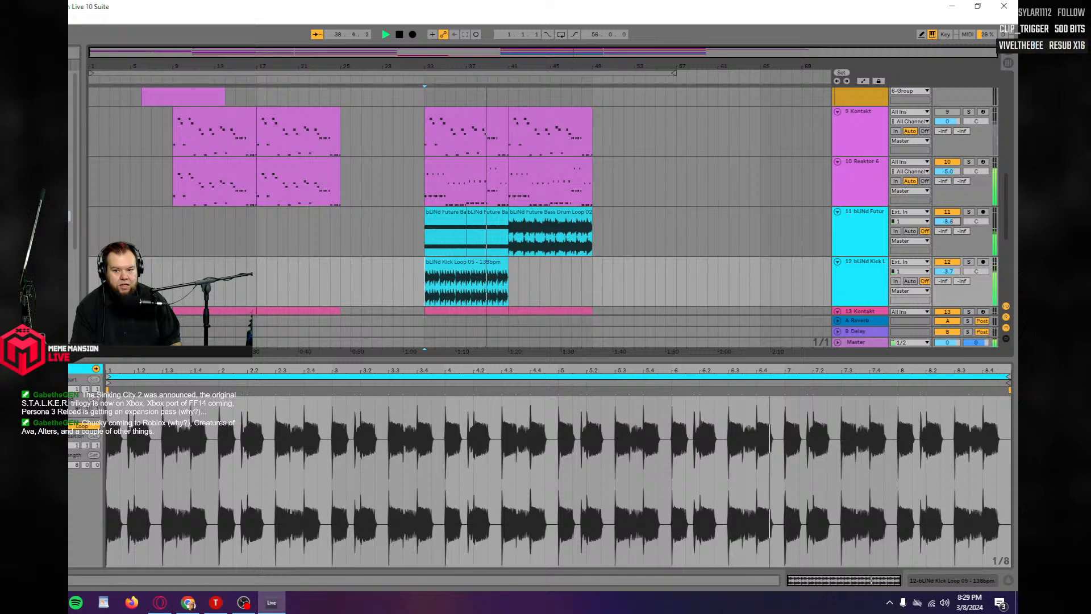
left_click(427, 245)
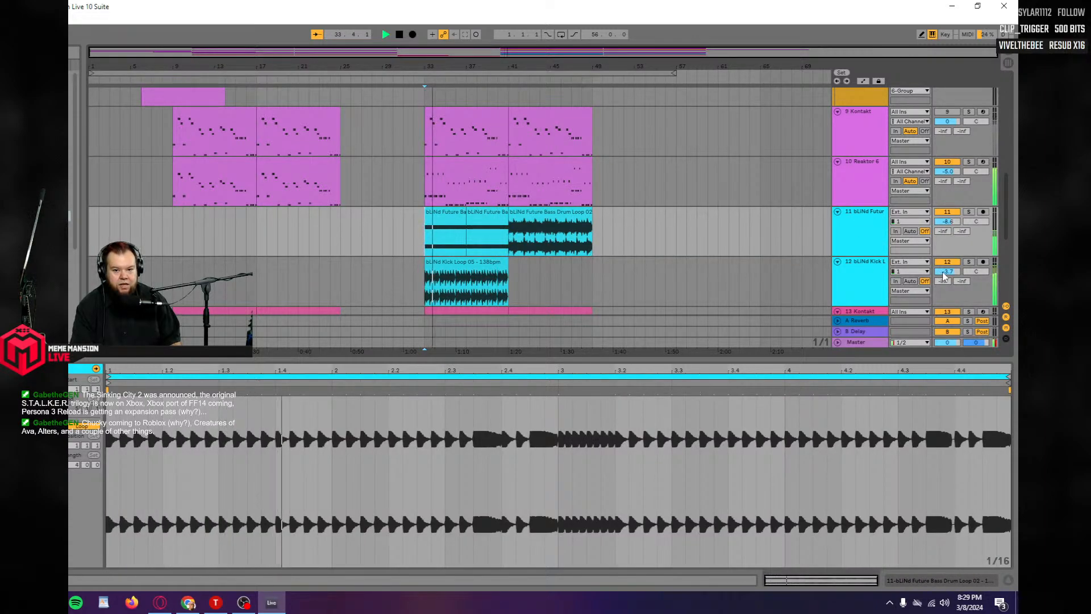
left_click(968, 262)
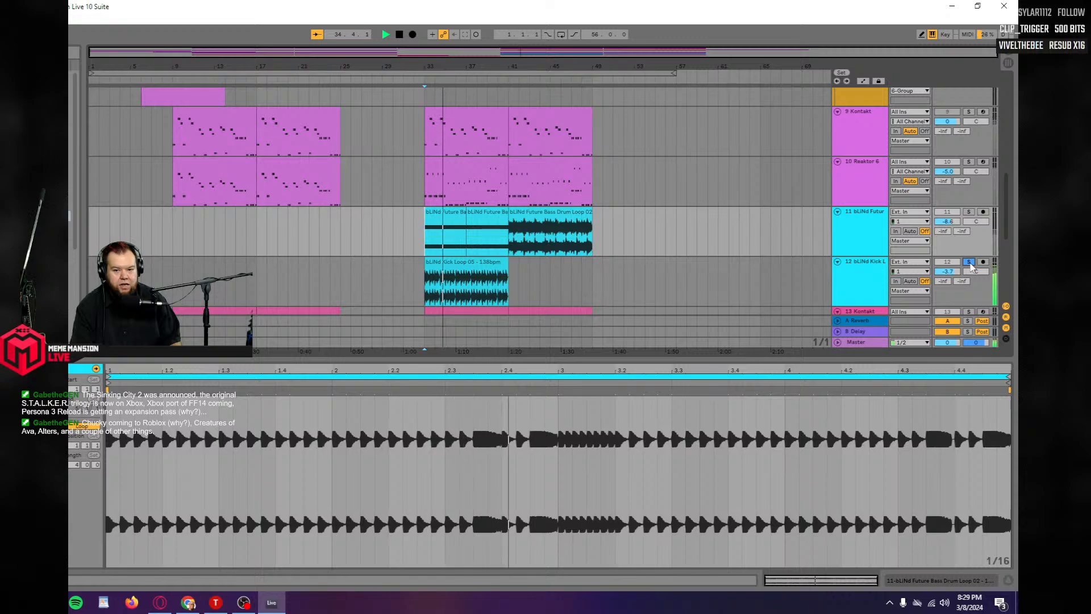
left_click(969, 263)
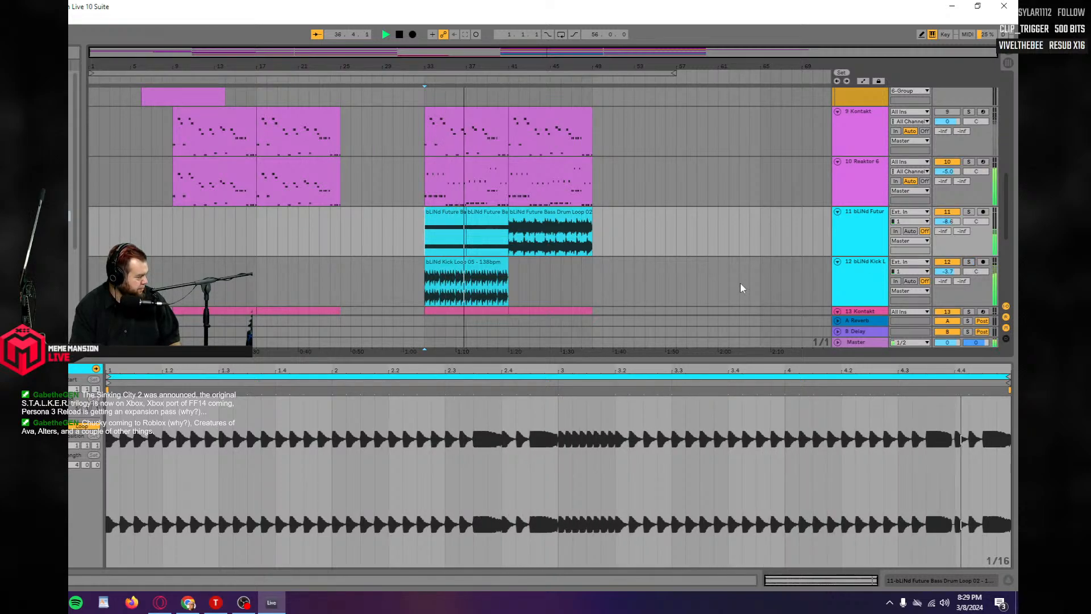
key("space")
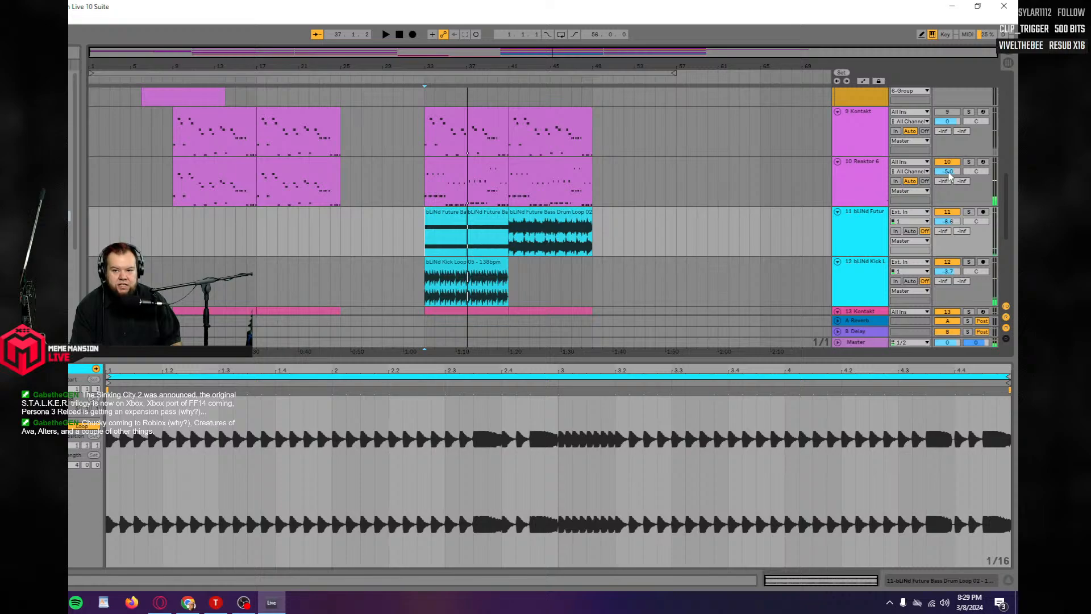
Lower the volume of Reaktor 6 track 10 to -6.5 dB and play the section from bar 33.
left_click_drag(949, 174, 948, 180)
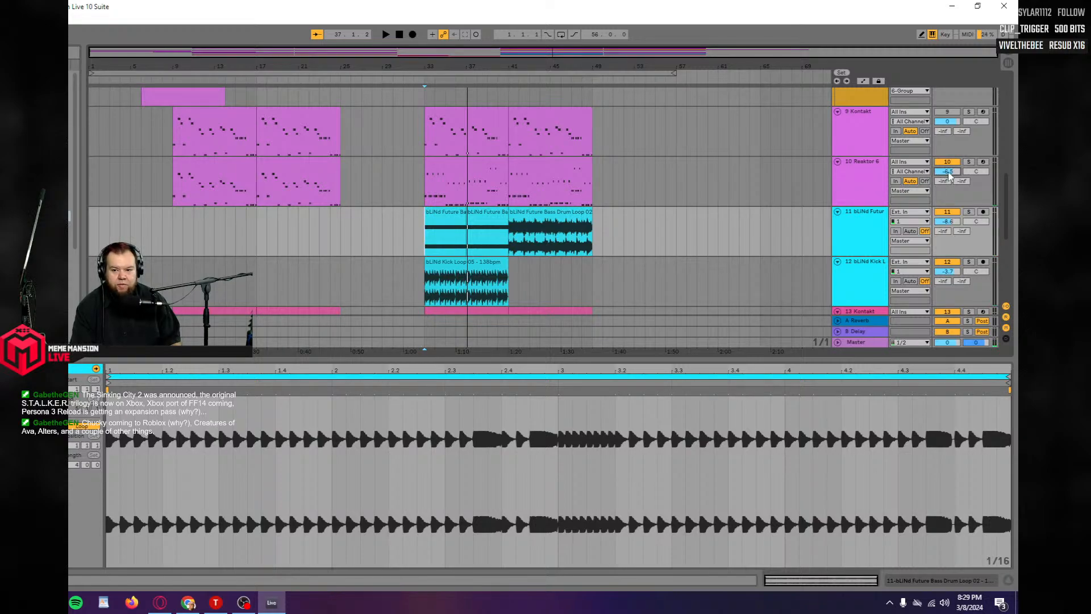
key("space")
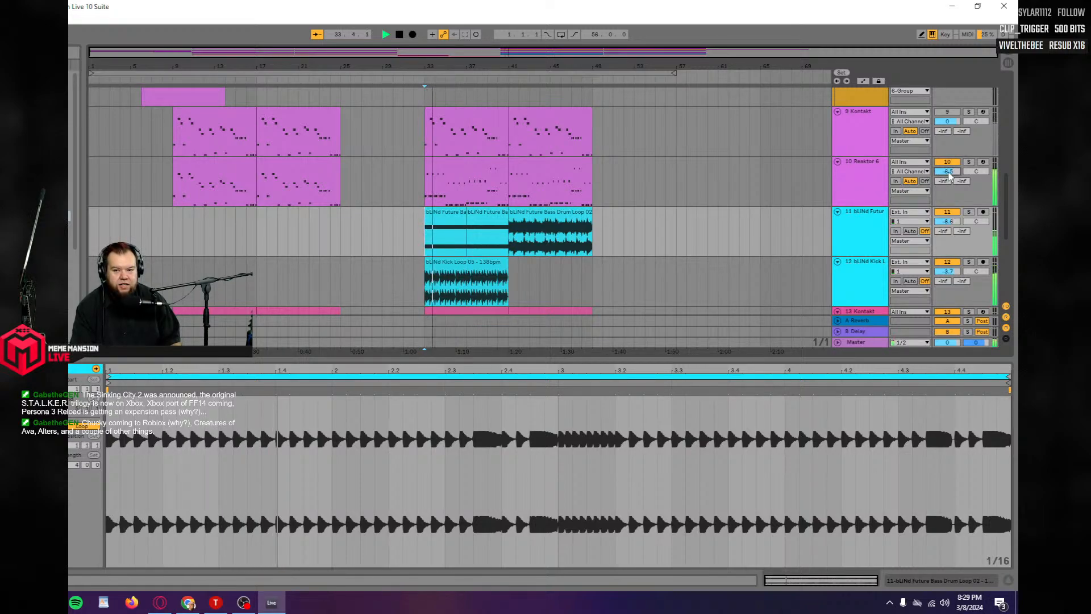
key("space")
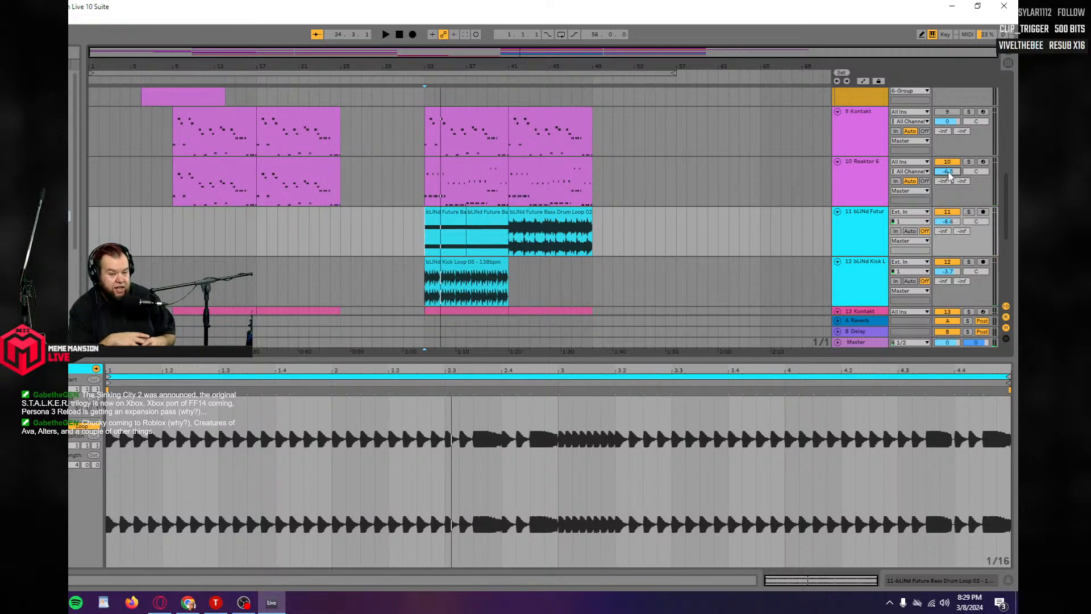
Duplicate the bLiNd Kick Loop 05 clip at bar 33 so it continues from bar 41.
left_click(443, 277)
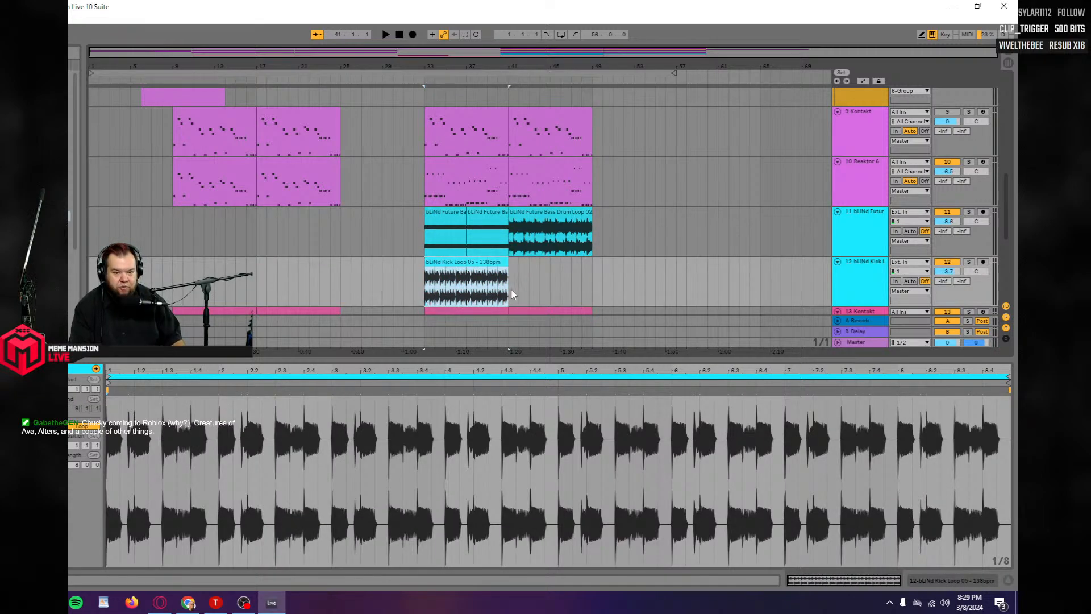
key("ctrl+d")
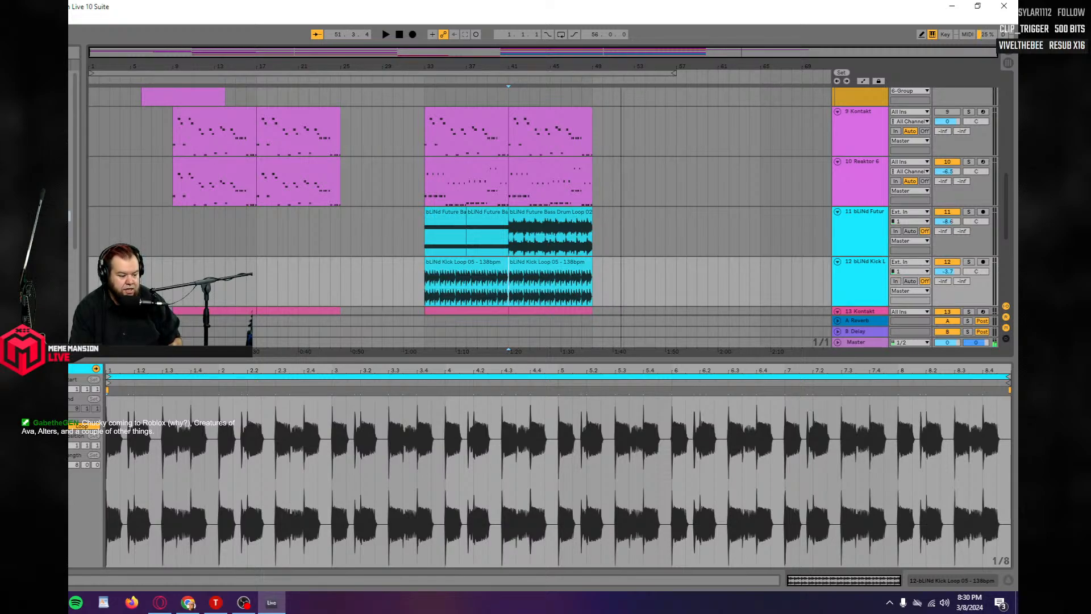
Duplicate the Reaktor 6 clip at bar 49 on track 4 so it repeats from bar 57.
scroll(613, 182, "up", 5)
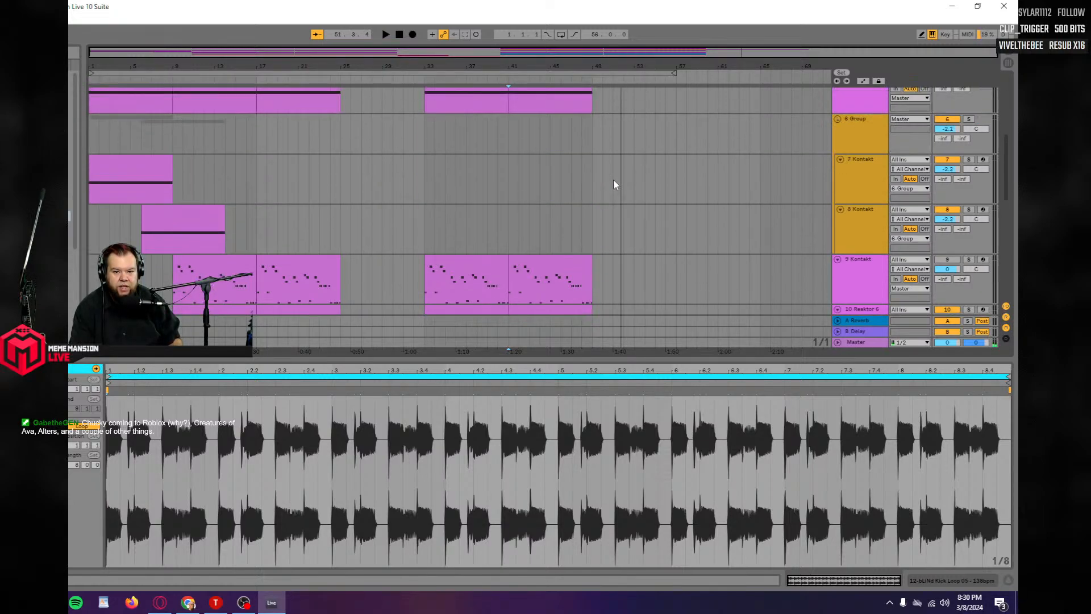
scroll(613, 183, "up", 3)
scroll(613, 182, "down", 1)
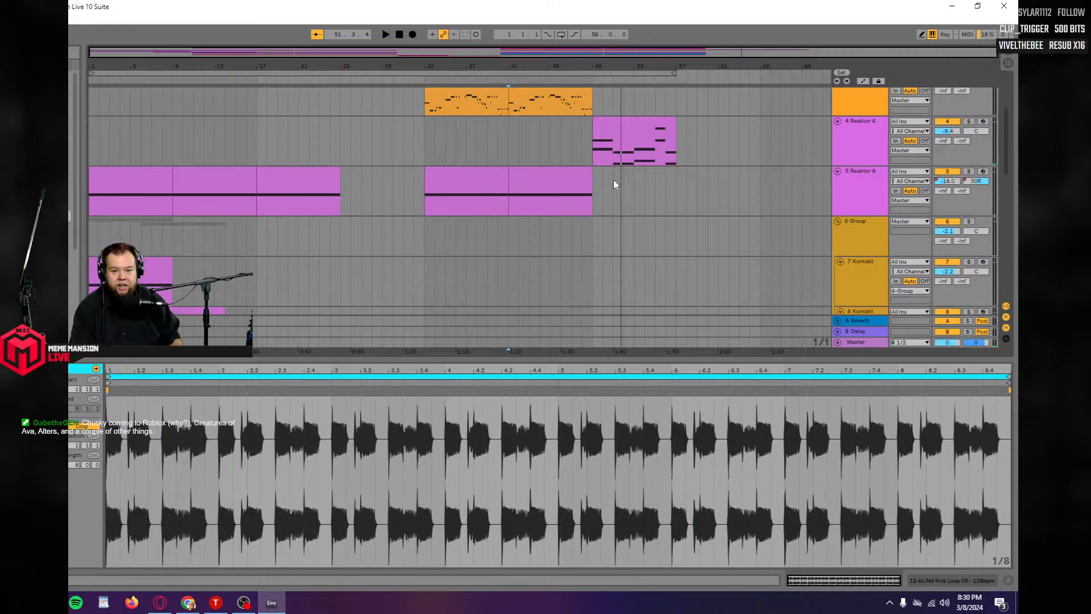
left_click(622, 124)
key("Delete")
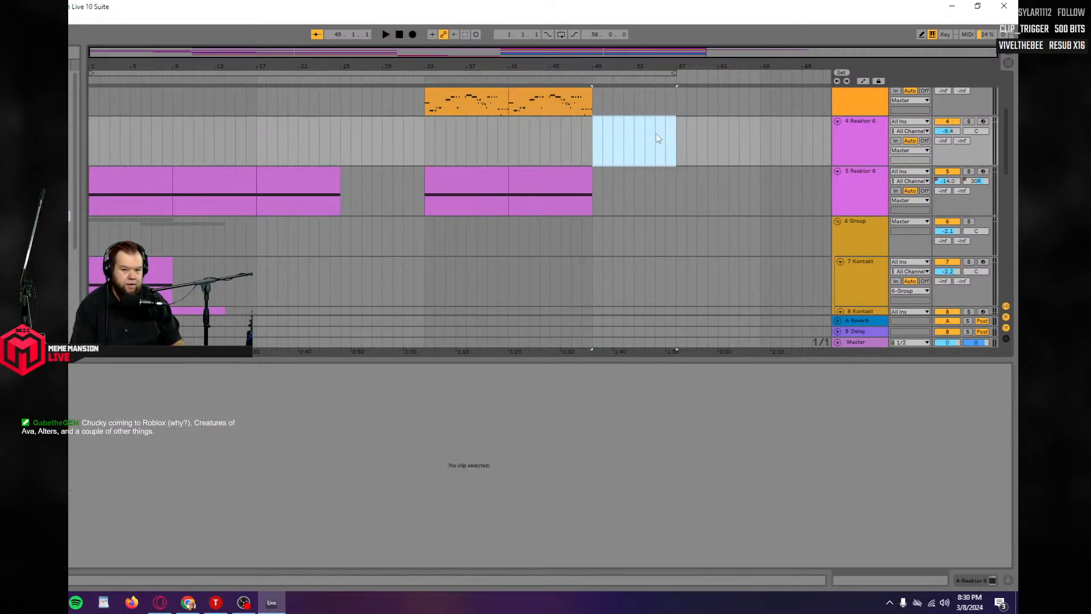
key("ctrl+z")
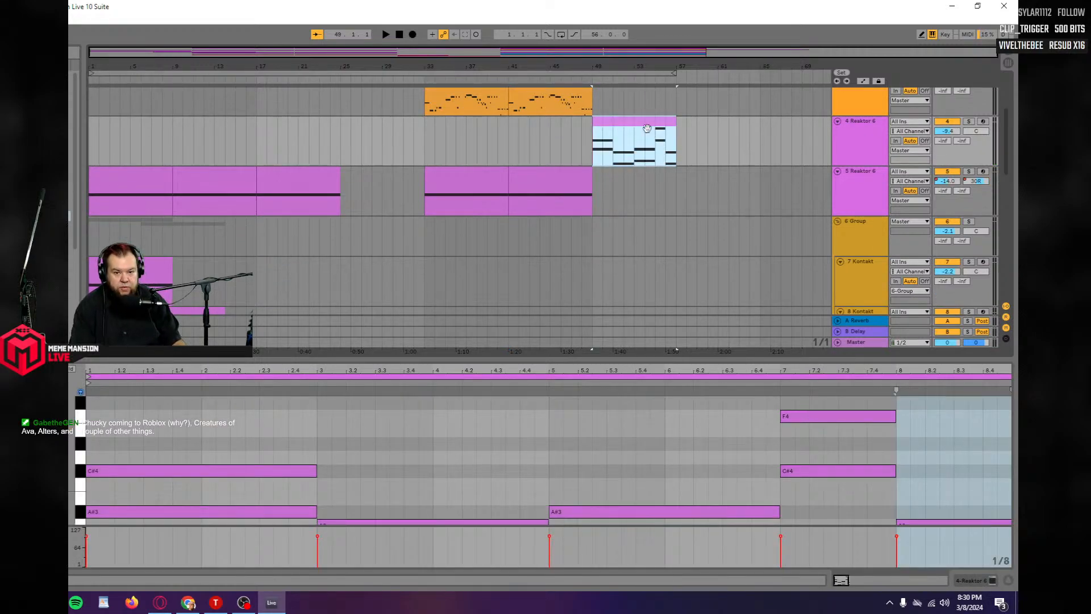
key("ctrl+d")
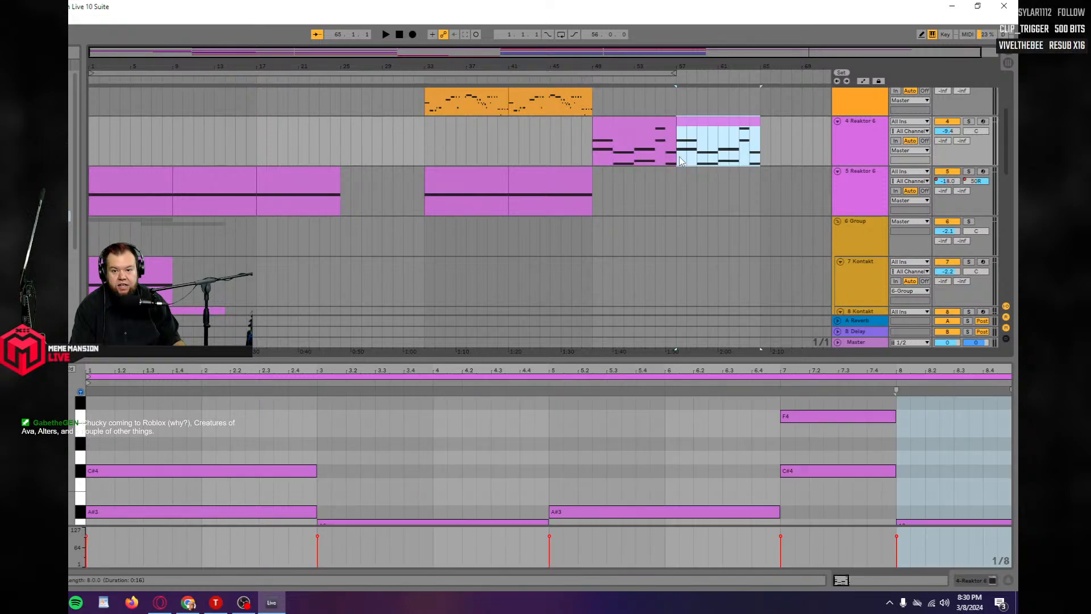
Preview drum loop samples and place bLiNd Future Bass Drum Loop 04 on the kick loop track at bar 49.
left_click_drag(1010, 164, 1008, 227)
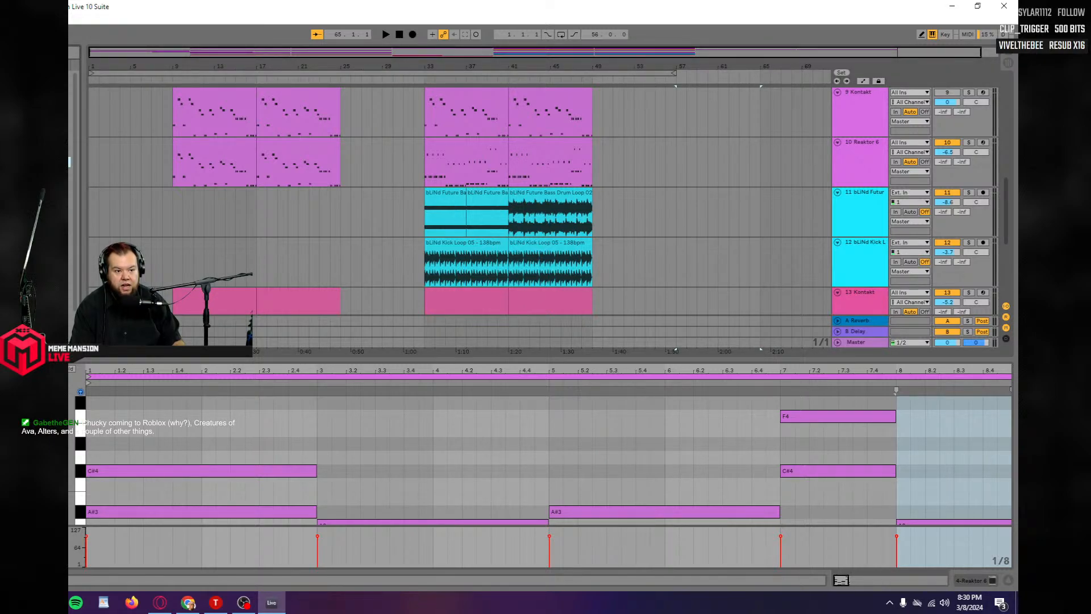
left_click(73, 129)
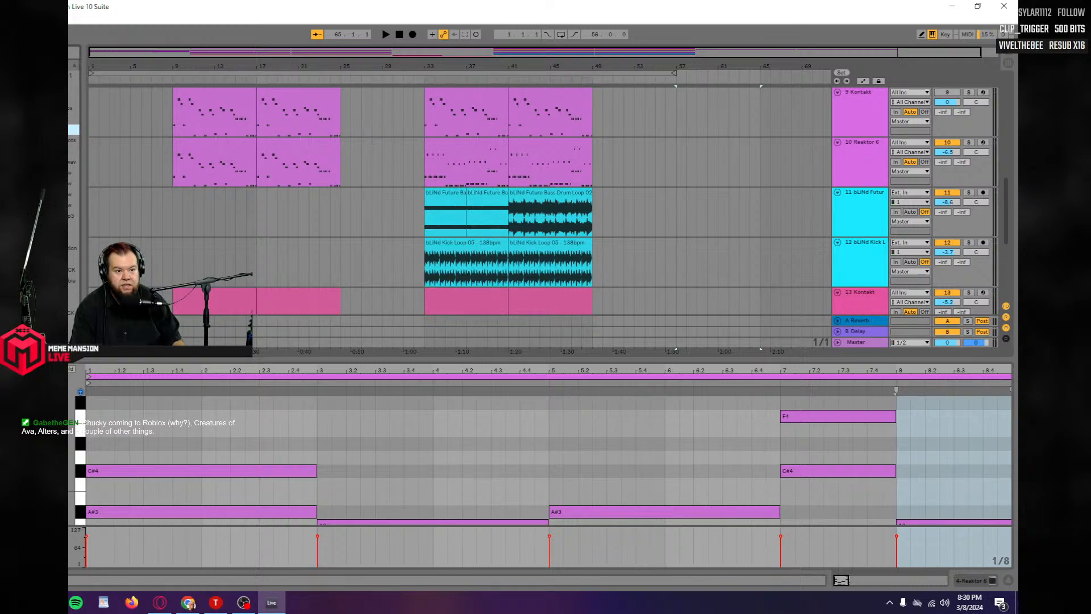
left_click(69, 119)
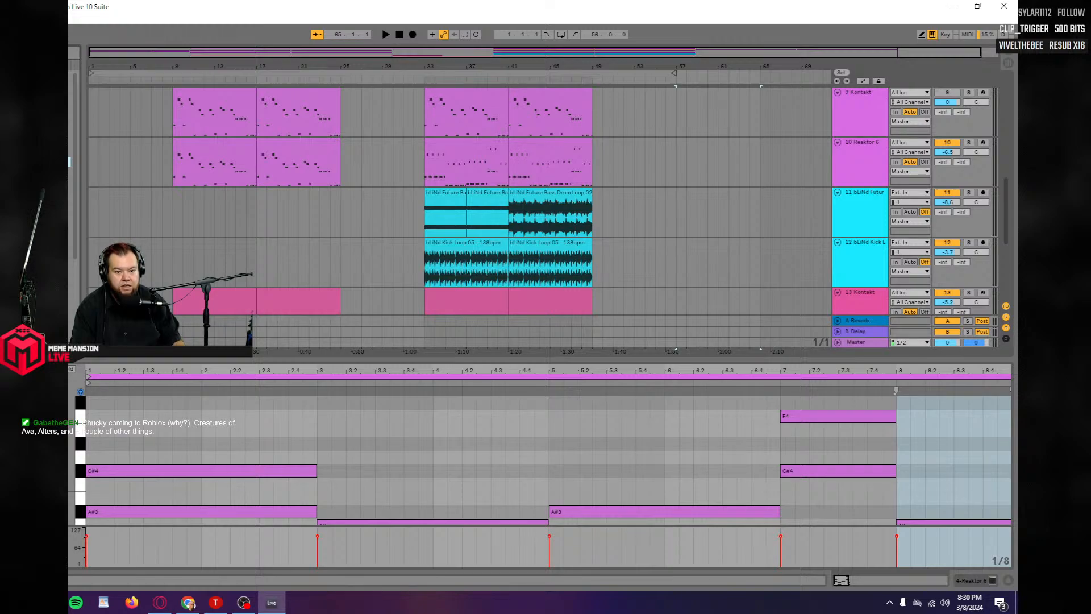
left_click_drag(69, 162, 595, 275)
key("space")
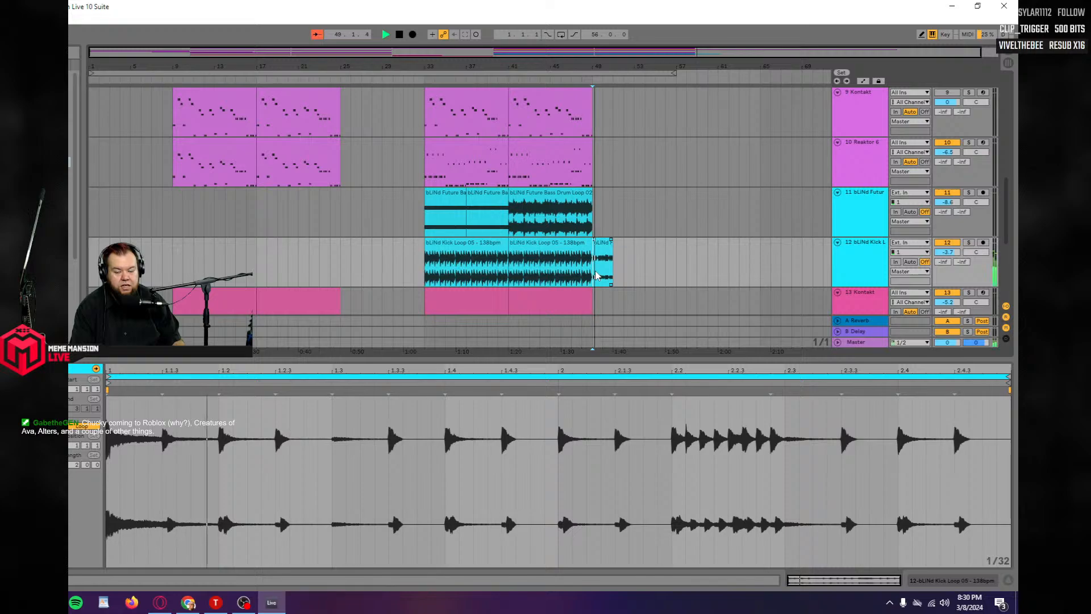
Add a second copy of the two-bar drum loop at bar 51 and play it from bar 49.
left_click(604, 252)
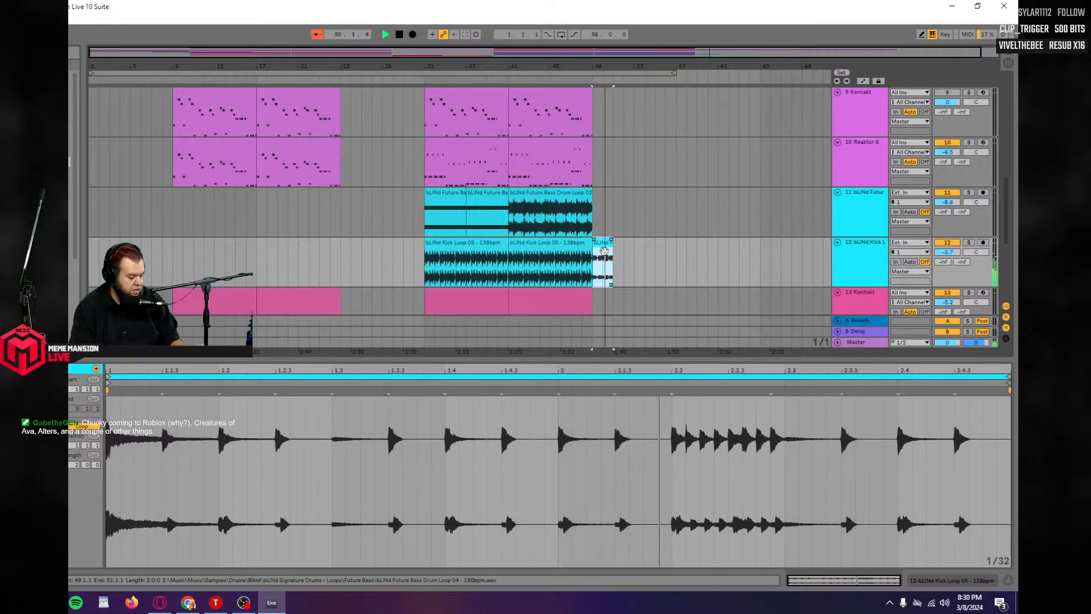
key("Delete")
key("ctrl+z")
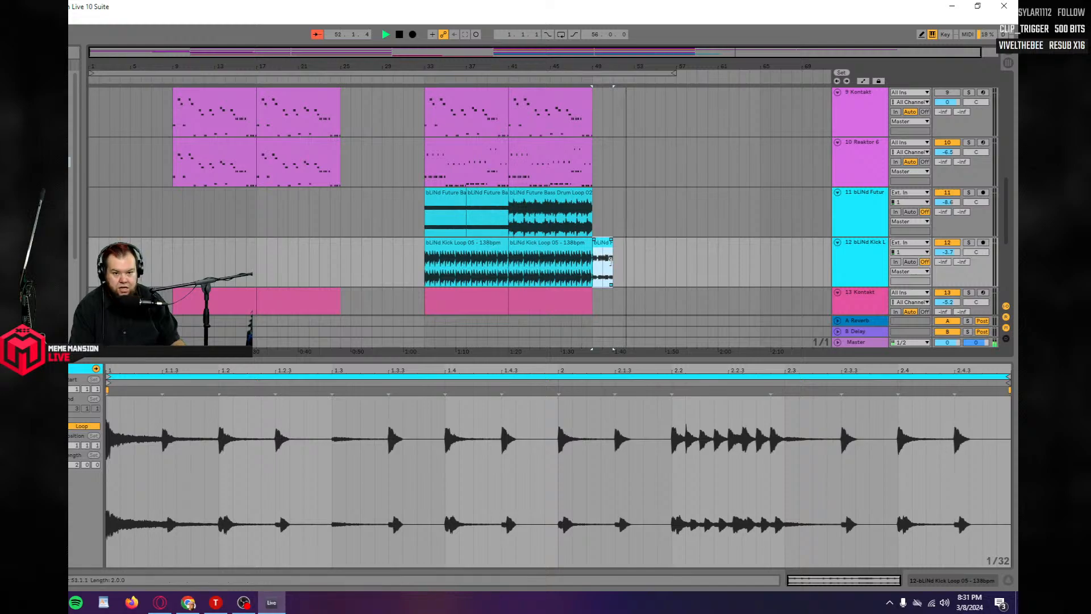
left_click(614, 263)
key("ctrl+v")
left_click(594, 274)
key("space")
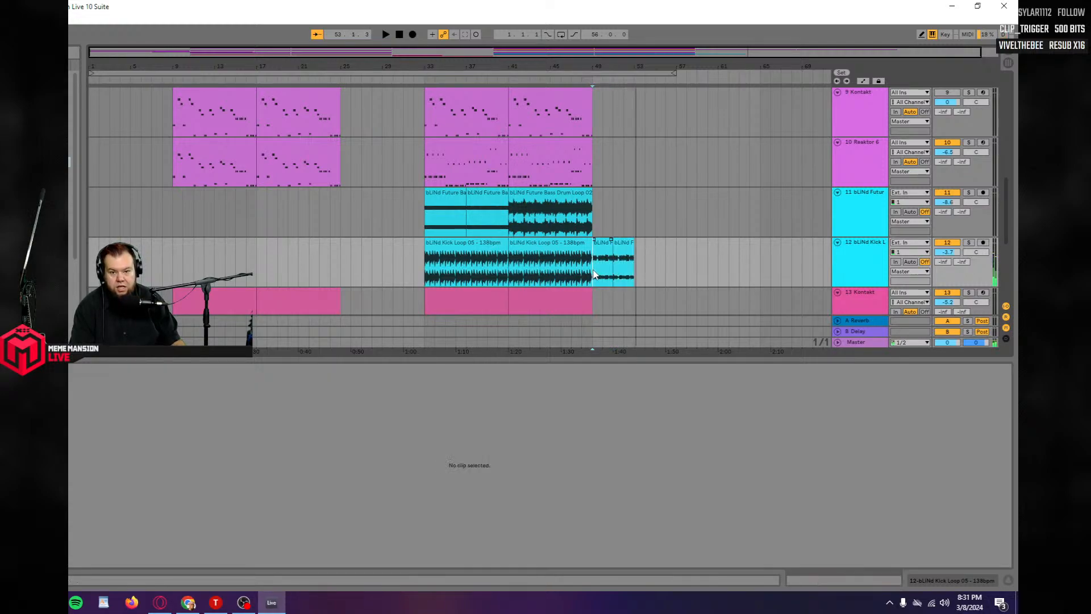
Duplicate the two-bar drum loop twice more to fill the kick loop track up to bar 57.
key("space")
left_click(622, 264)
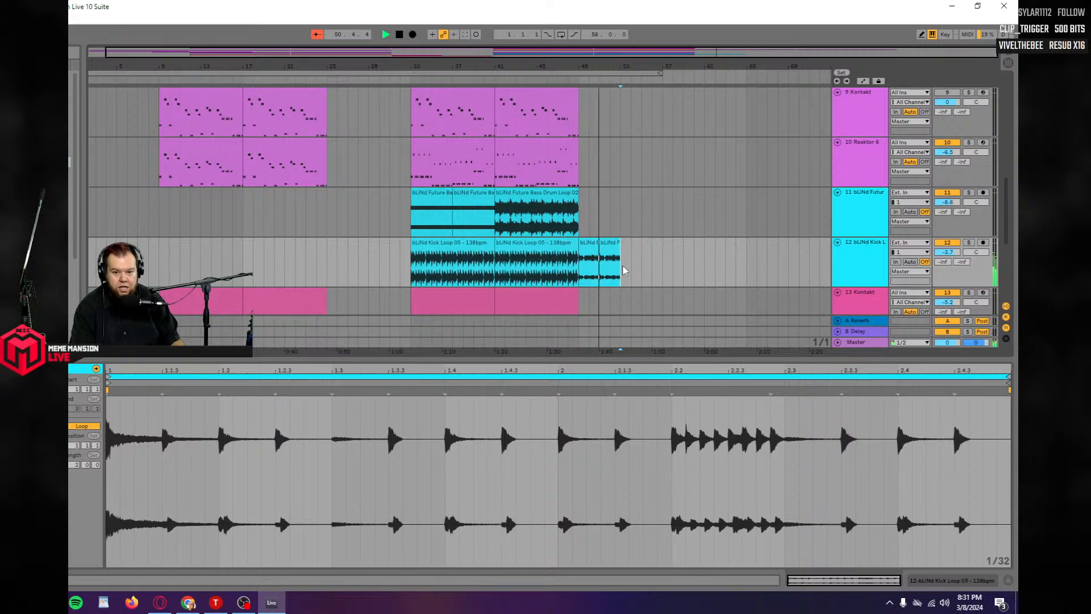
key("ctrl+d")
key("ctrl+d")
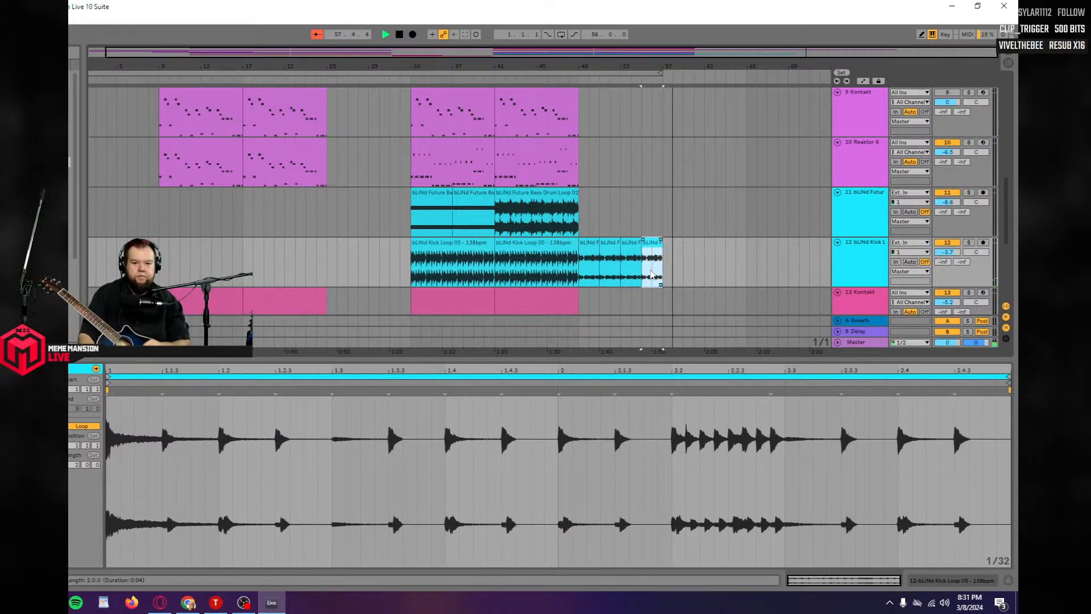
Duplicate the four drum loop clips in bars 49 to 57 so they repeat up to bar 65.
left_click_drag(664, 277, 580, 271)
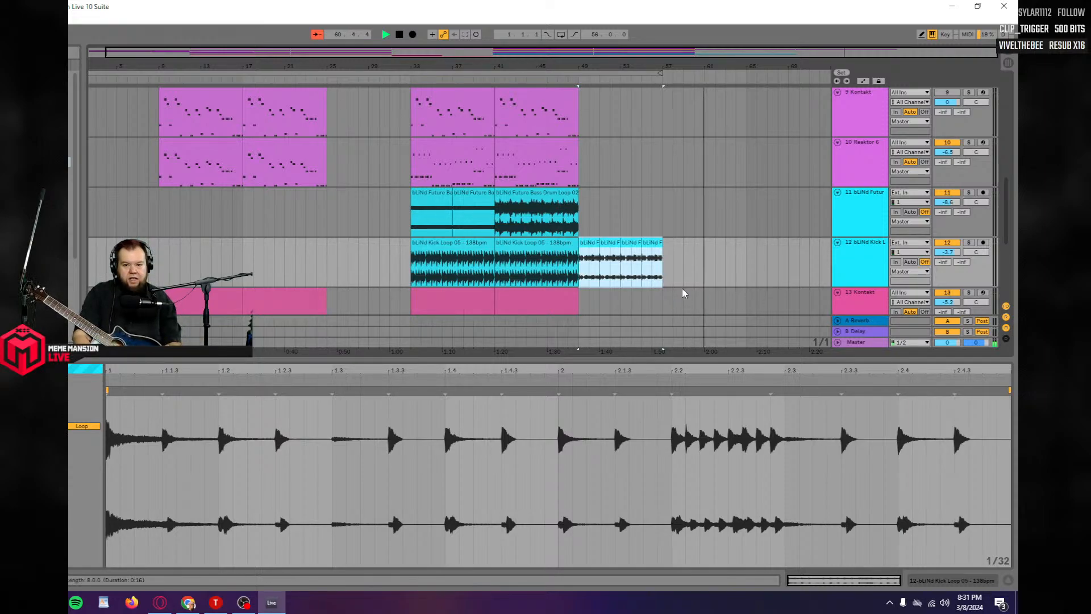
left_click(659, 282)
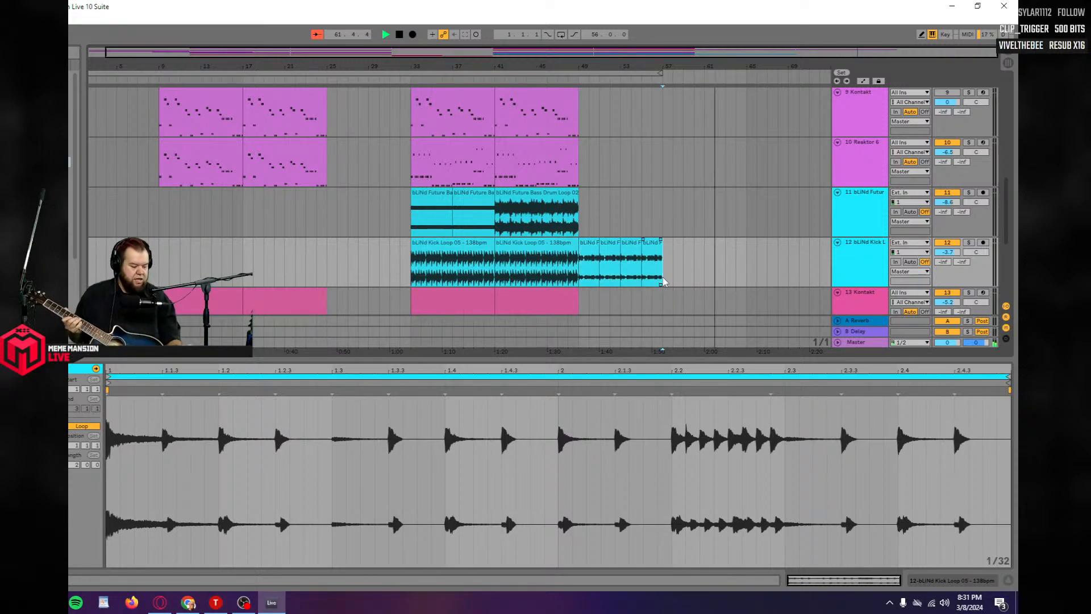
key("ctrl+d")
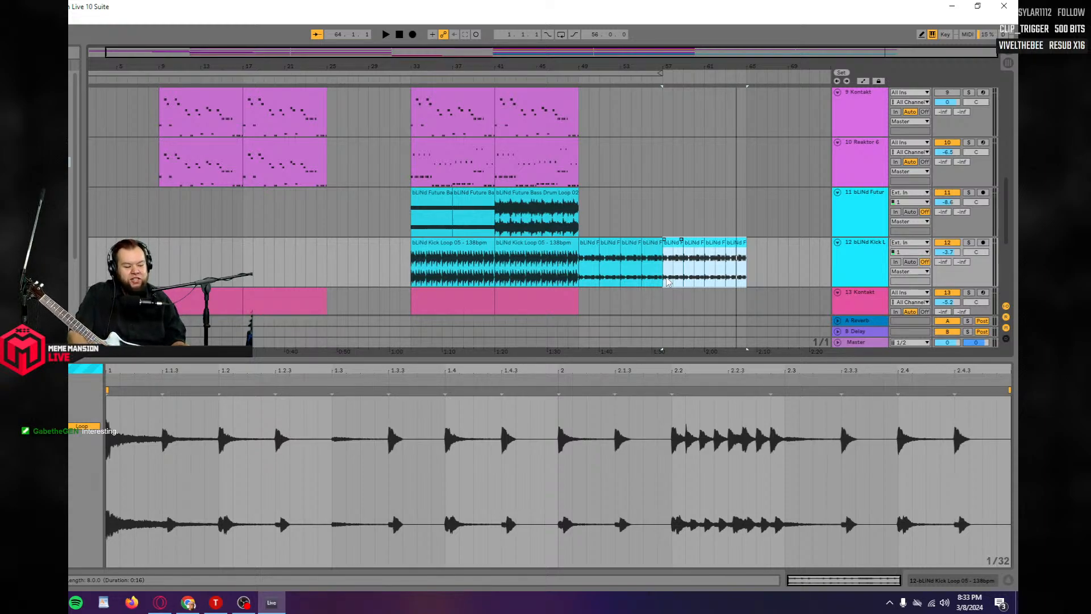
Play back the transition into the new drum loop section from bar 47.
left_click(562, 226)
key("space")
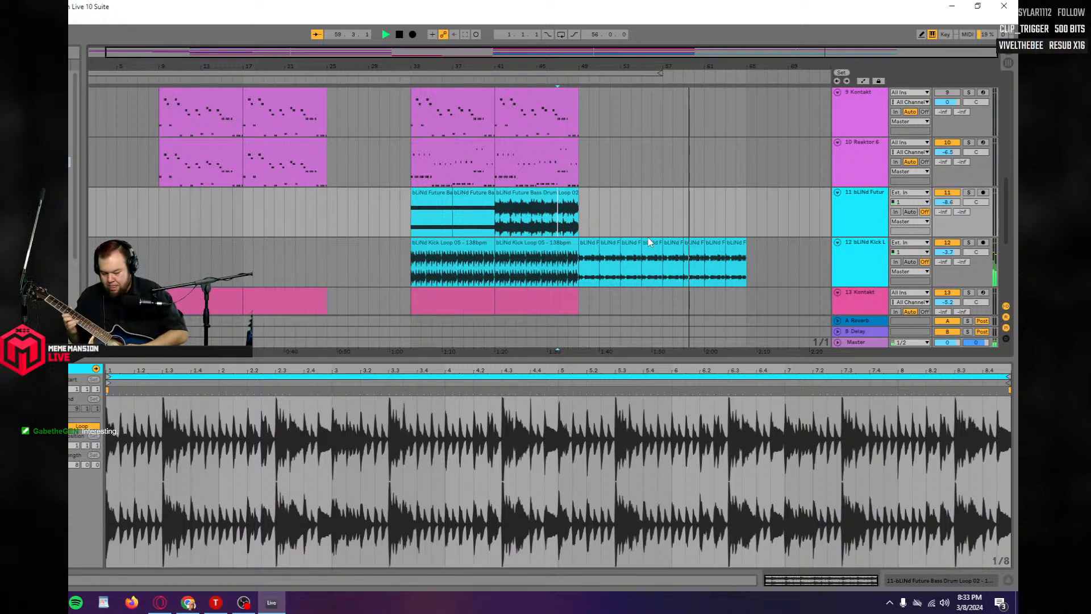
key("space")
key("space")
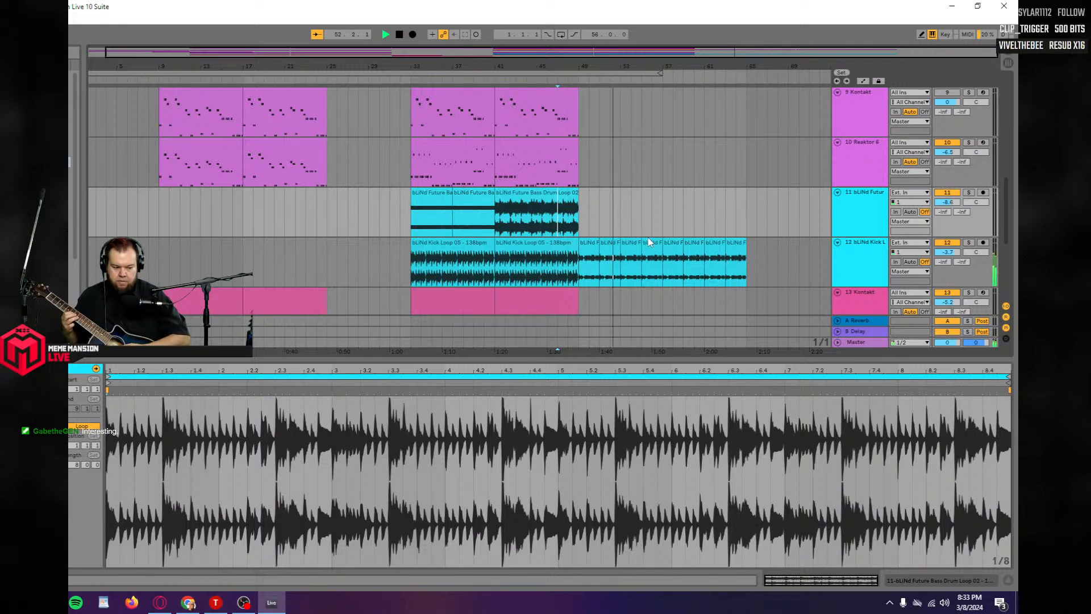
key("space")
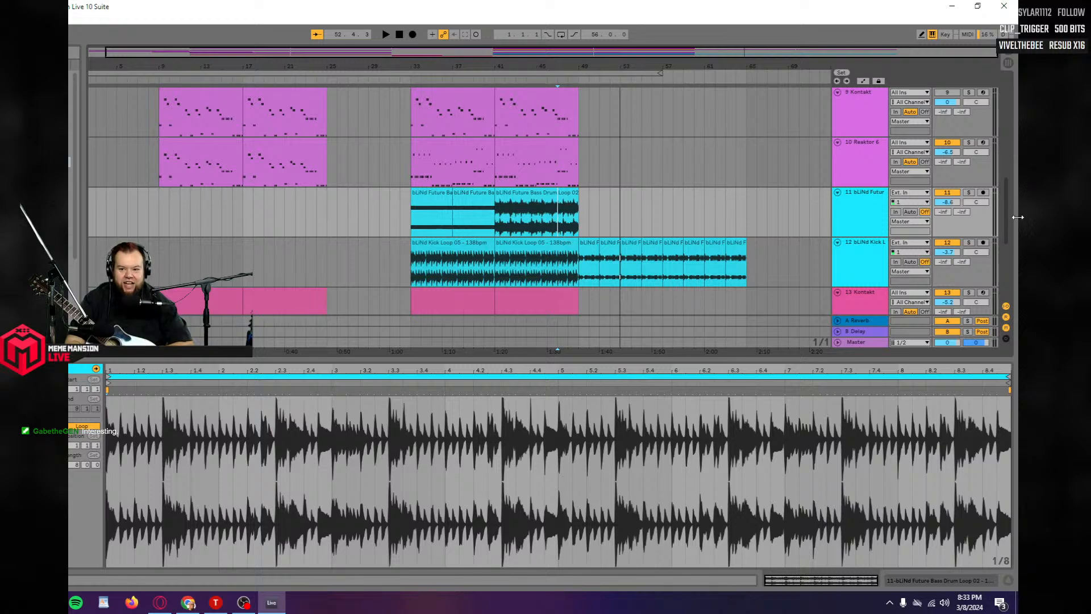
Activate the armed audio track 16 and record a guitar take from bar 47 to about bar 65.
left_click_drag(1006, 216, 1010, 273)
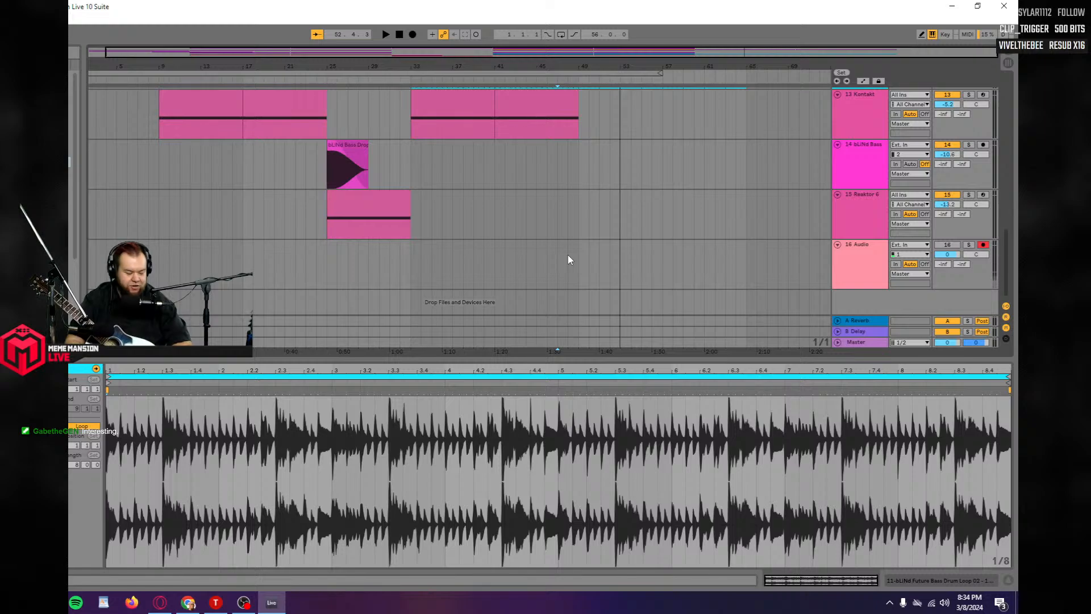
key("space")
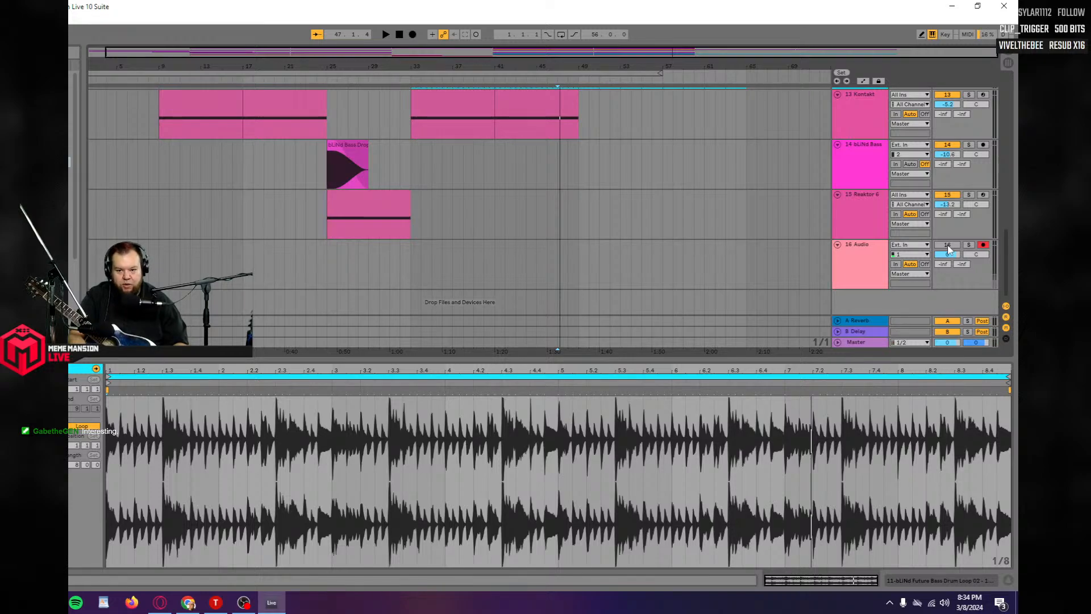
left_click(947, 247)
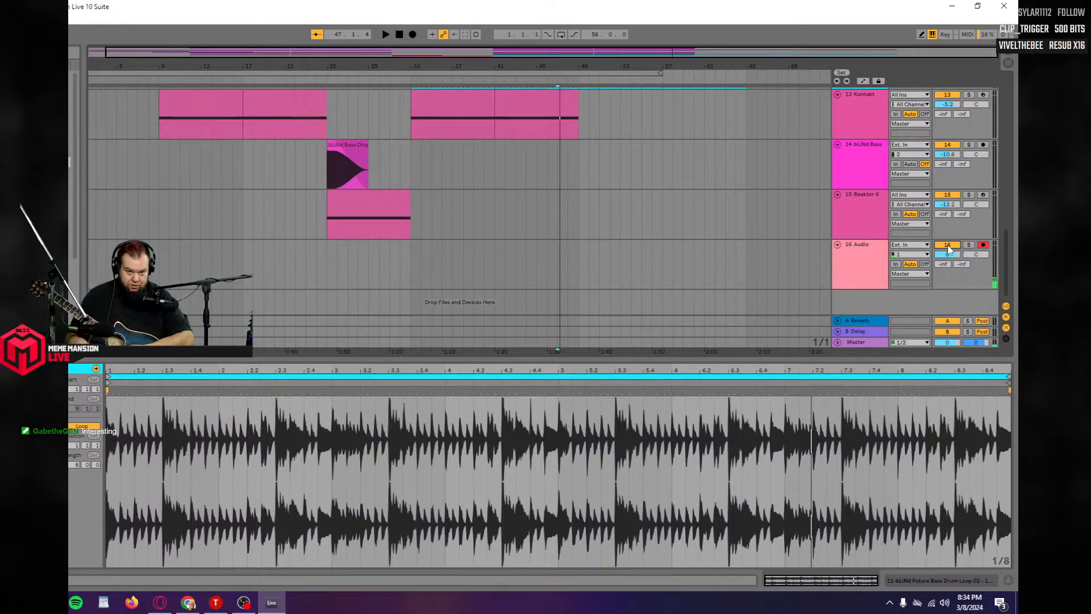
left_click(413, 34)
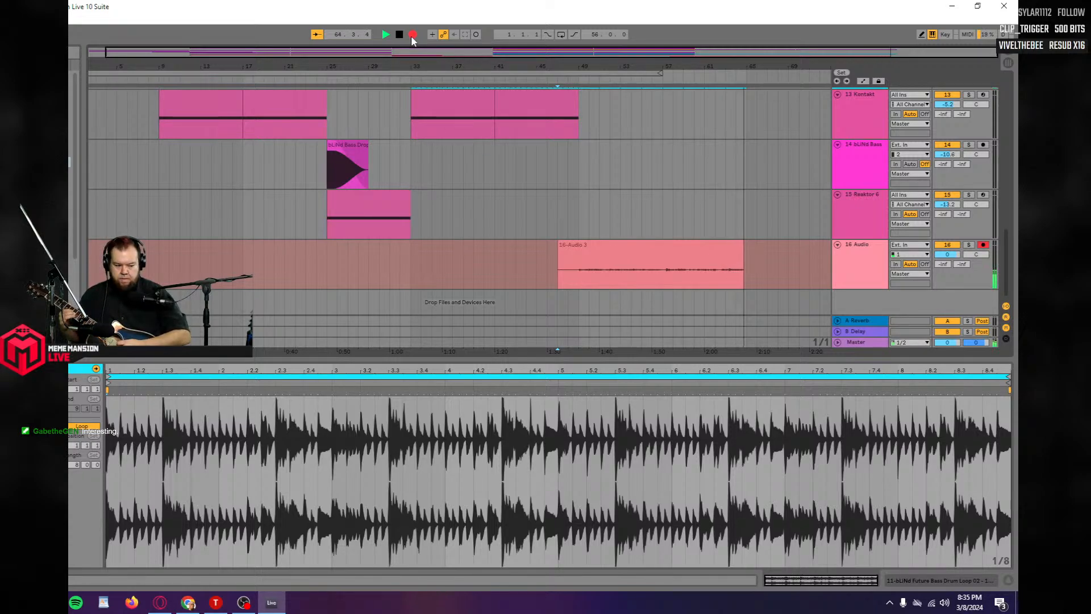
key("space")
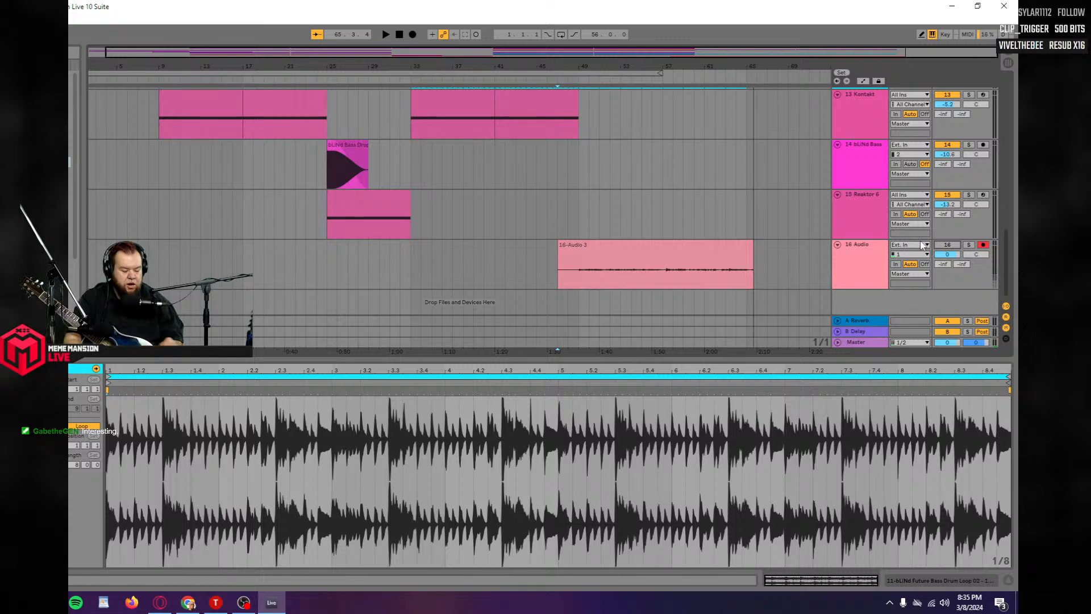
Play back the recorded guitar take from bar 49 with track 16 activated.
left_click(581, 279)
key("space")
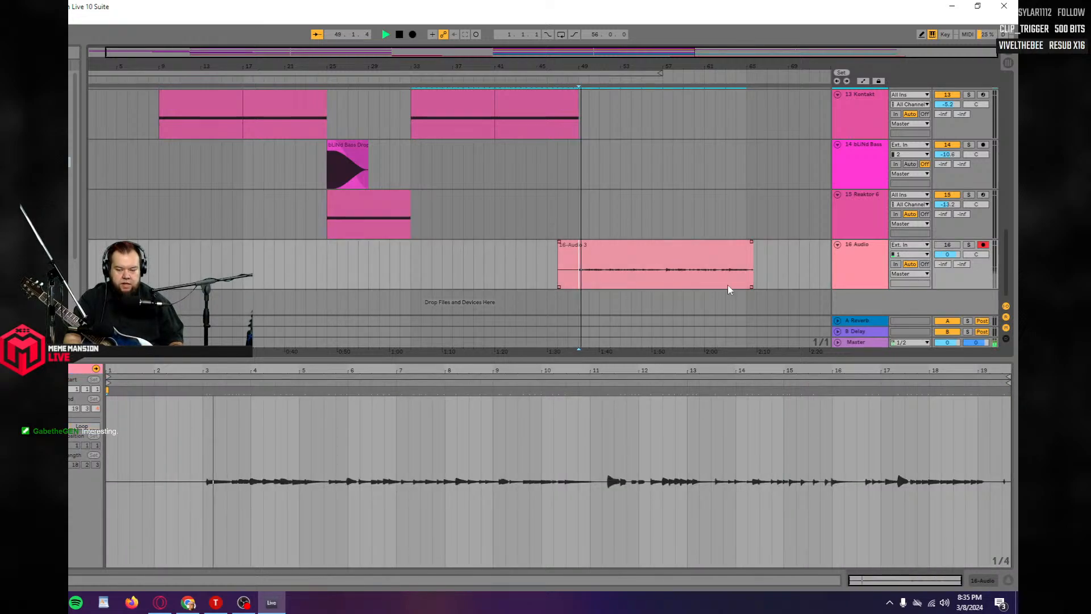
left_click(956, 245)
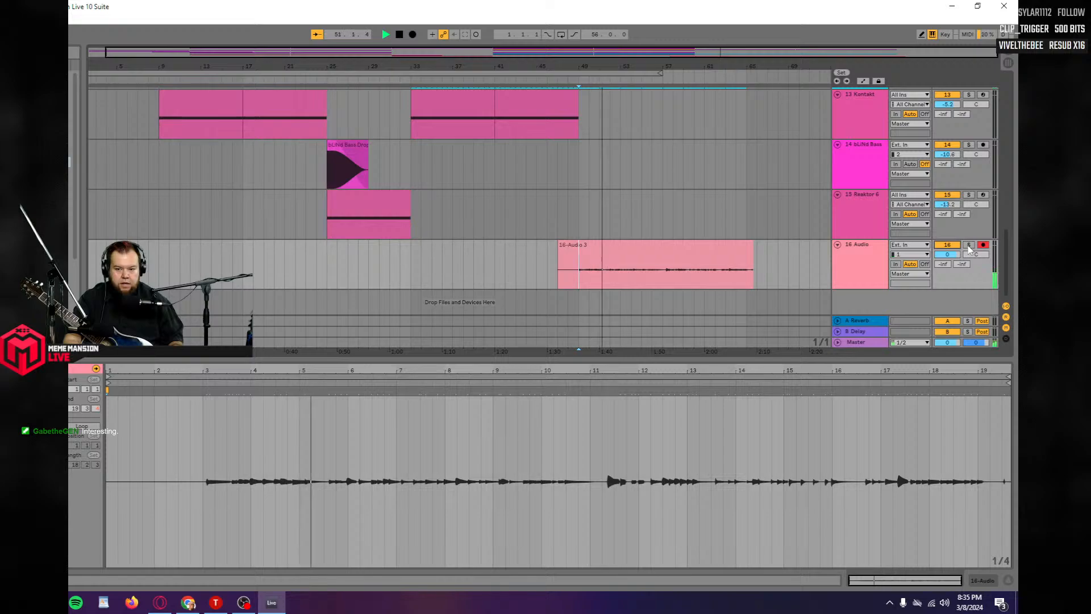
key("space")
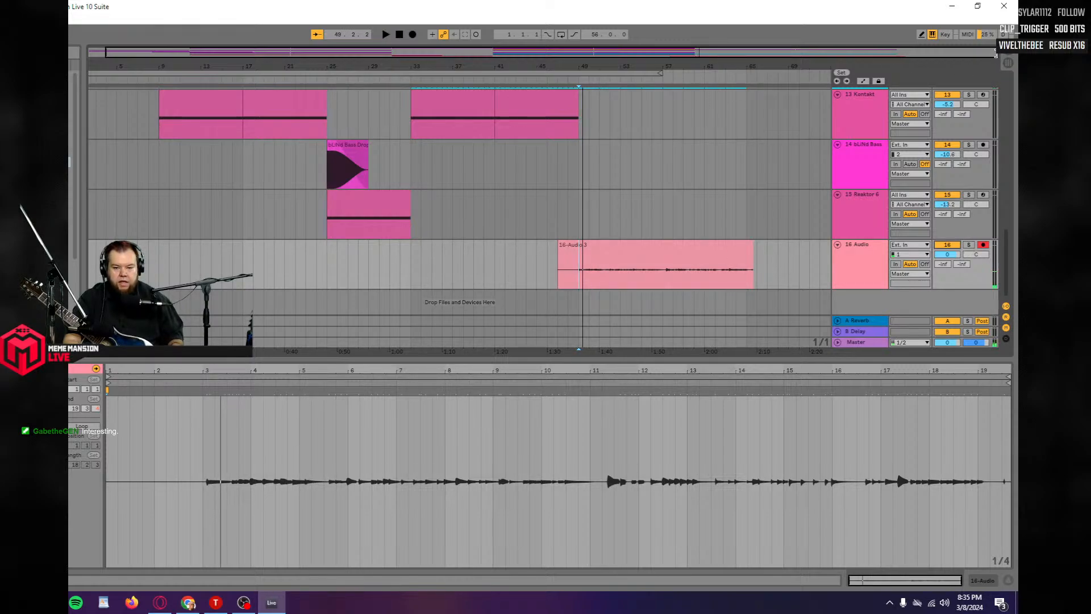
Duplicate audio track 16 together with its recorded guitar clip.
left_click_drag(995, 53, 709, 89)
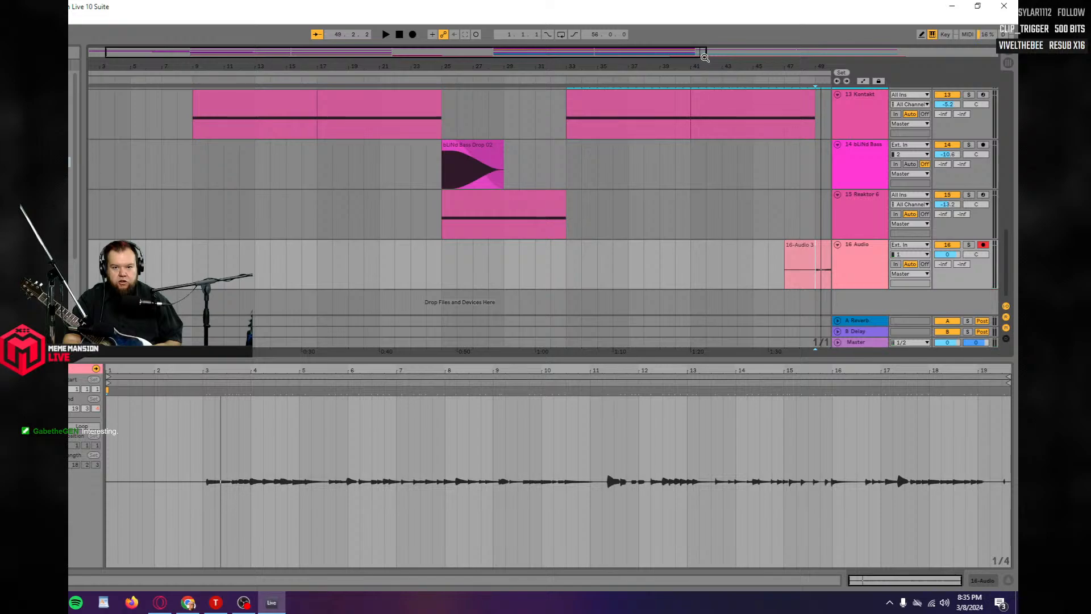
left_click_drag(704, 57, 939, 58)
right_click(855, 267)
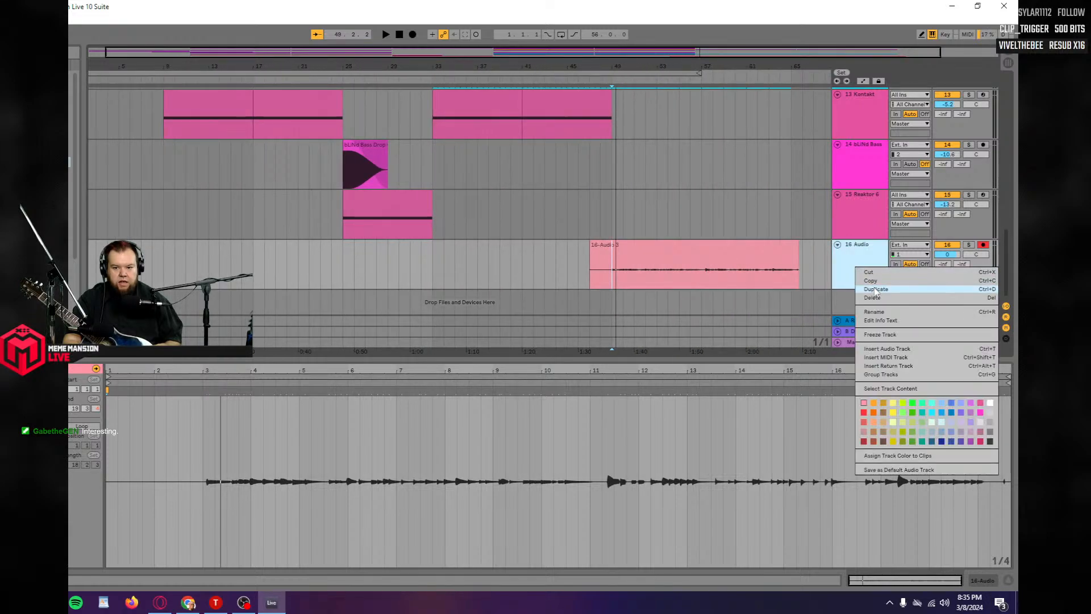
left_click(875, 290)
Deactivate track 16 and delete its guitar clip, keeping the copy on track 17.
left_click(946, 221)
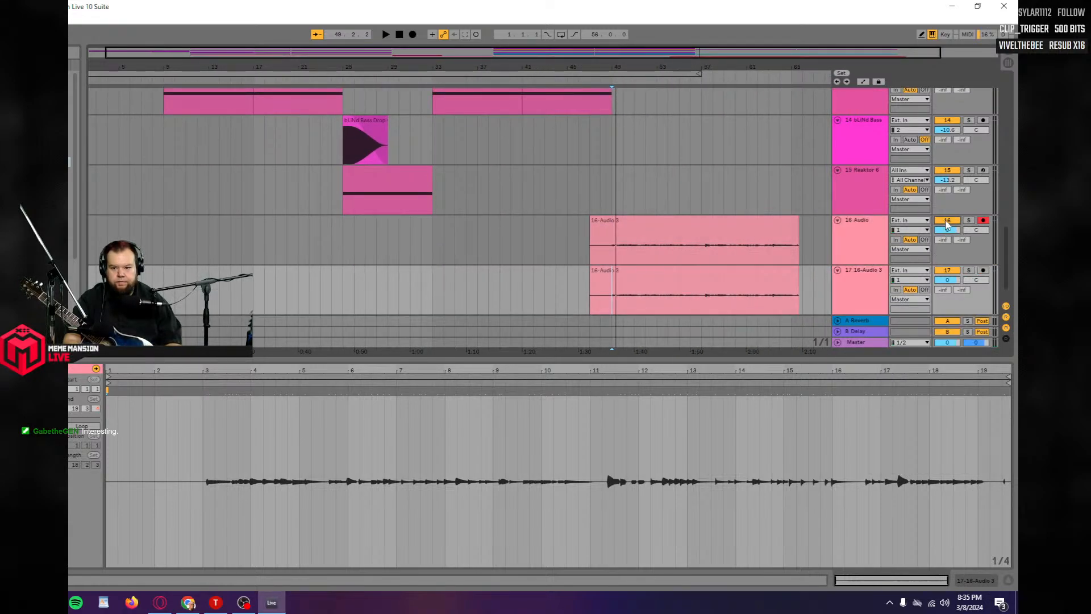
left_click(698, 241)
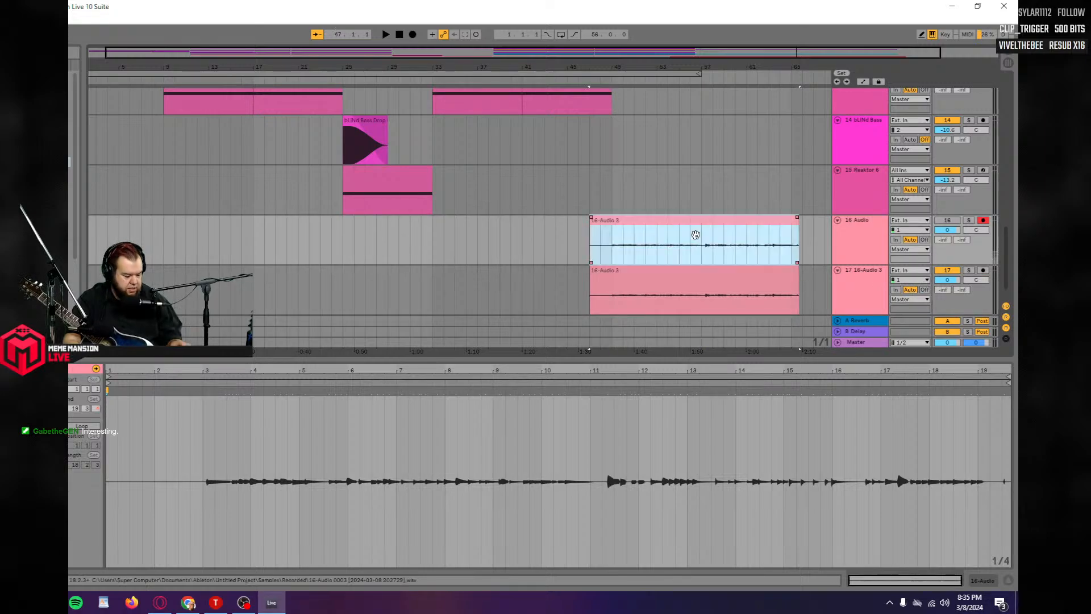
key("Delete")
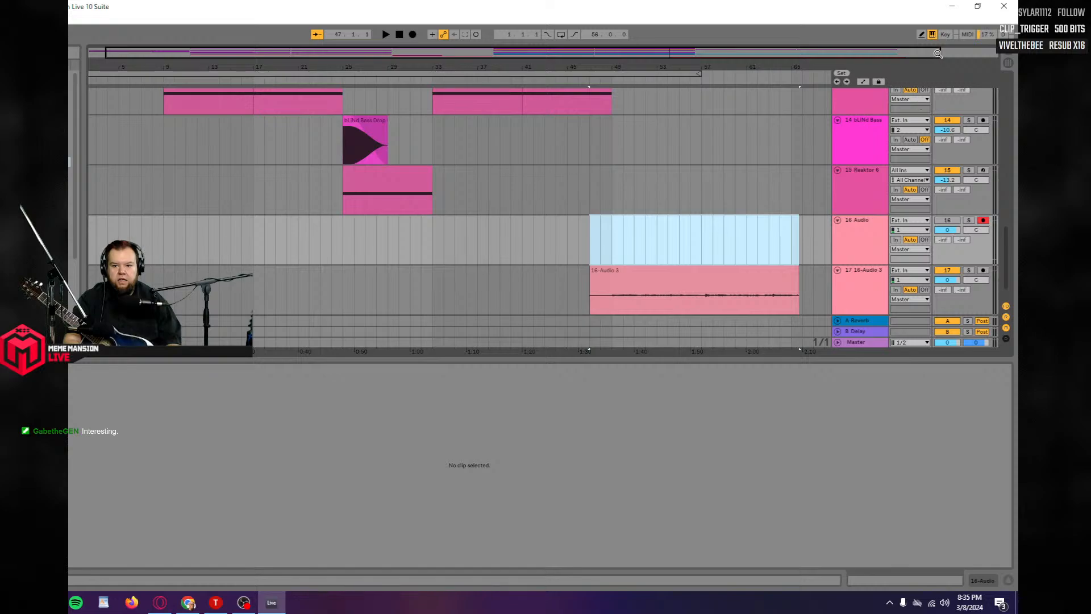
Shift the guitar clip on track 17 slightly earlier so its first note lands on bar 49, and play it back.
left_click_drag(938, 52, 758, 52)
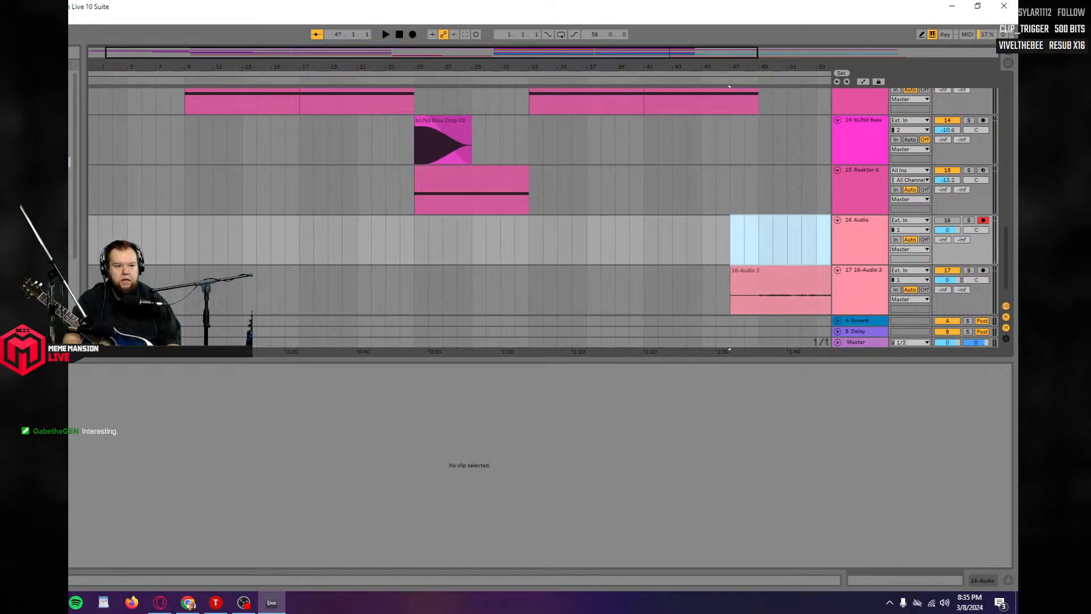
left_click_drag(107, 54, 669, 61)
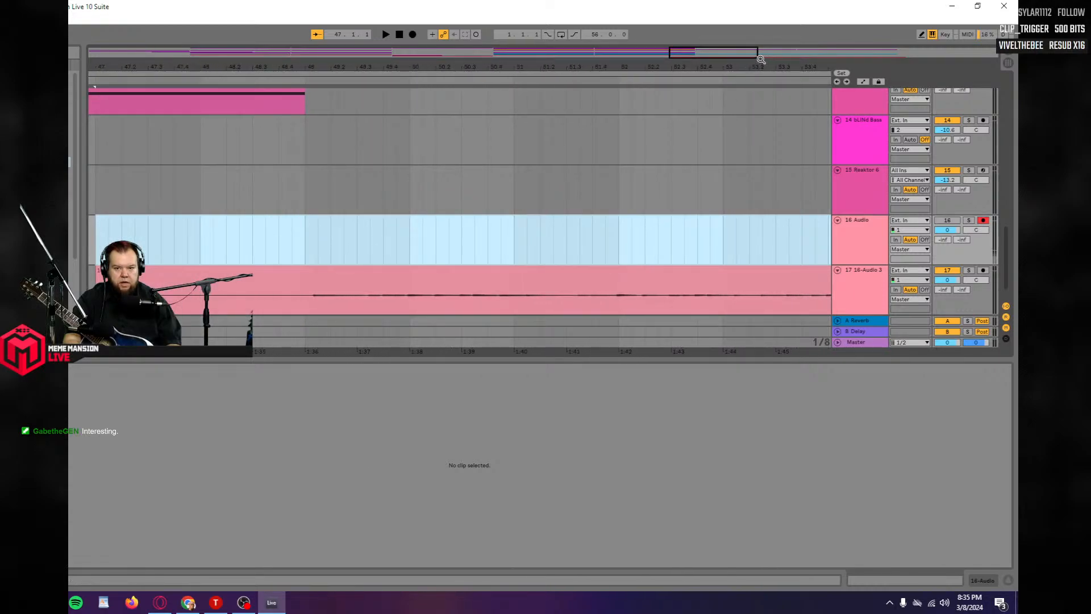
left_click_drag(757, 57, 699, 71)
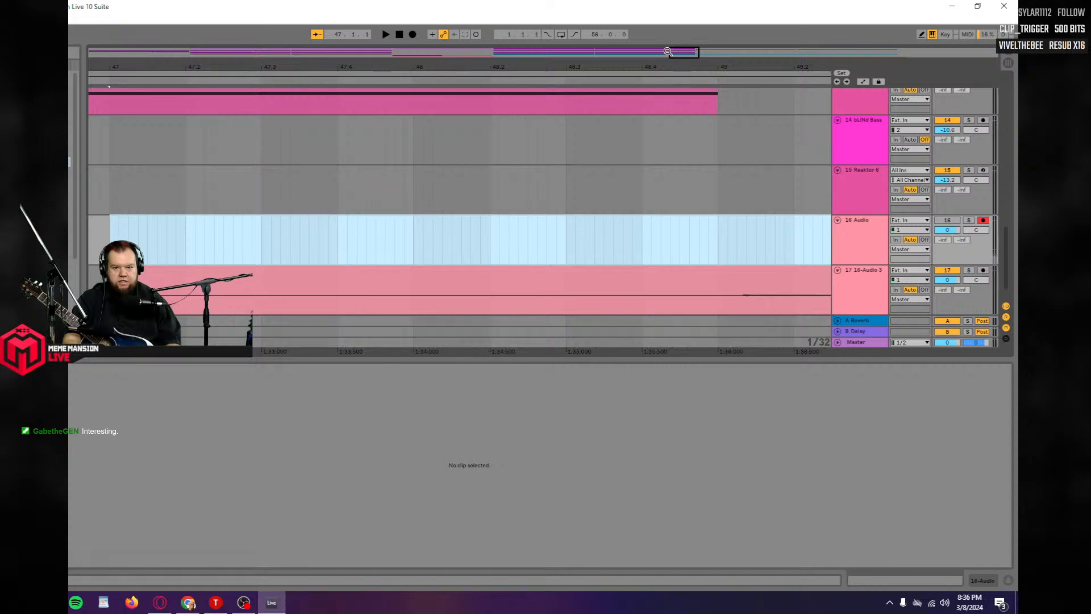
left_click_drag(670, 52, 696, 53)
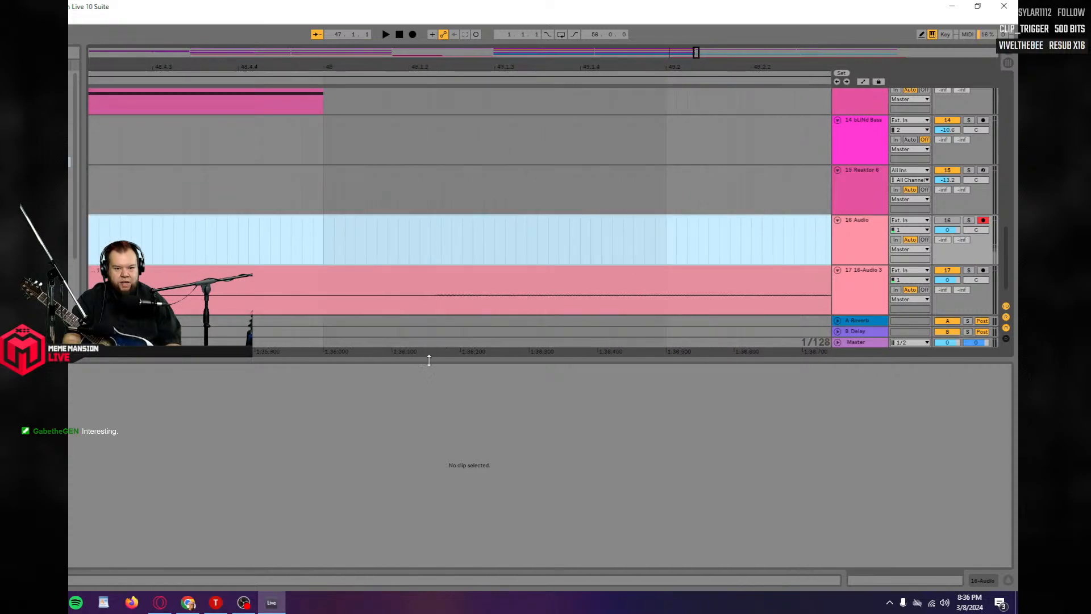
left_click(432, 291)
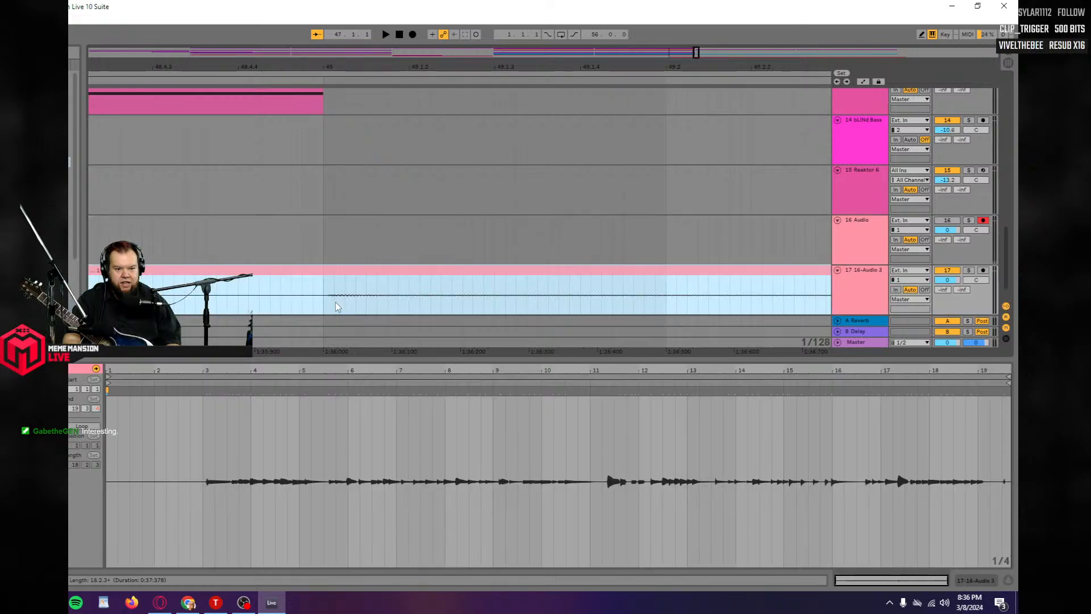
left_click(329, 302)
key("space")
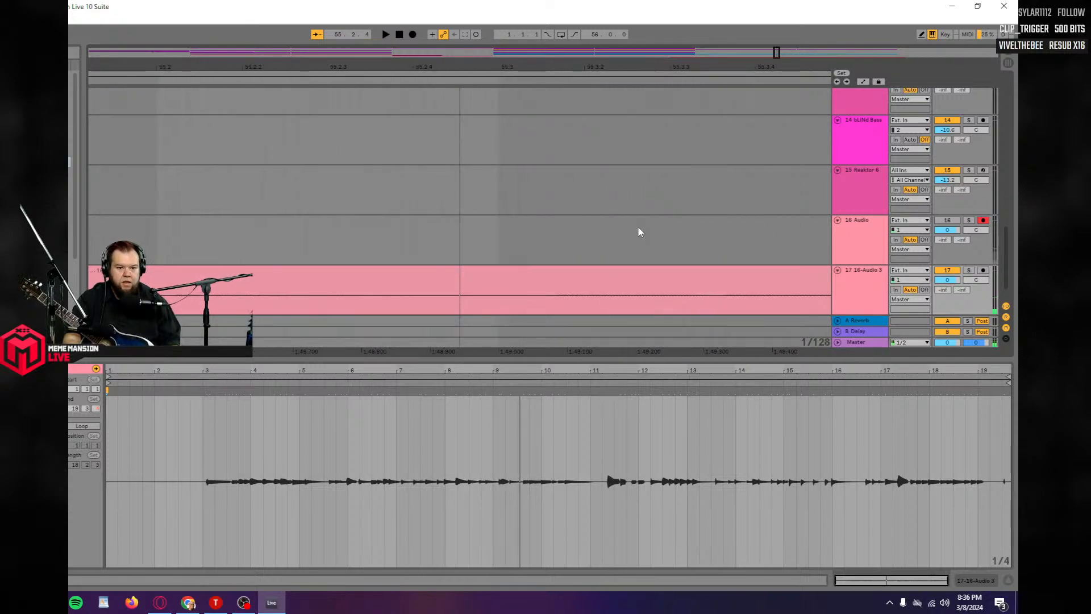
Check the track 17 guitar clip's timing by playing up to bar 57, and trim its start to 48.3.1.
left_click(259, 275)
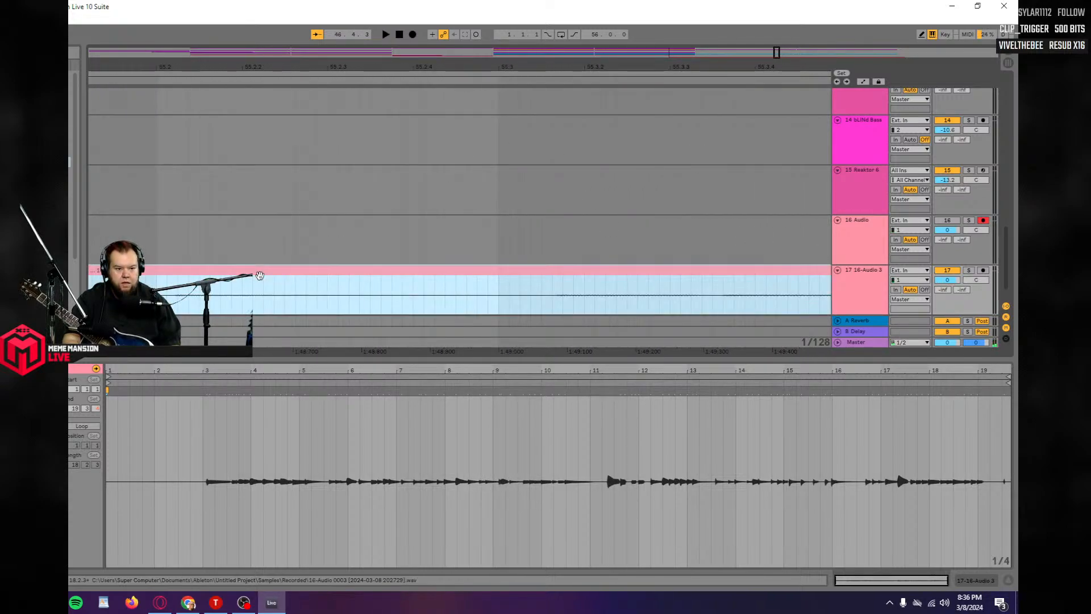
left_click_drag(256, 275, 258, 273)
key("space")
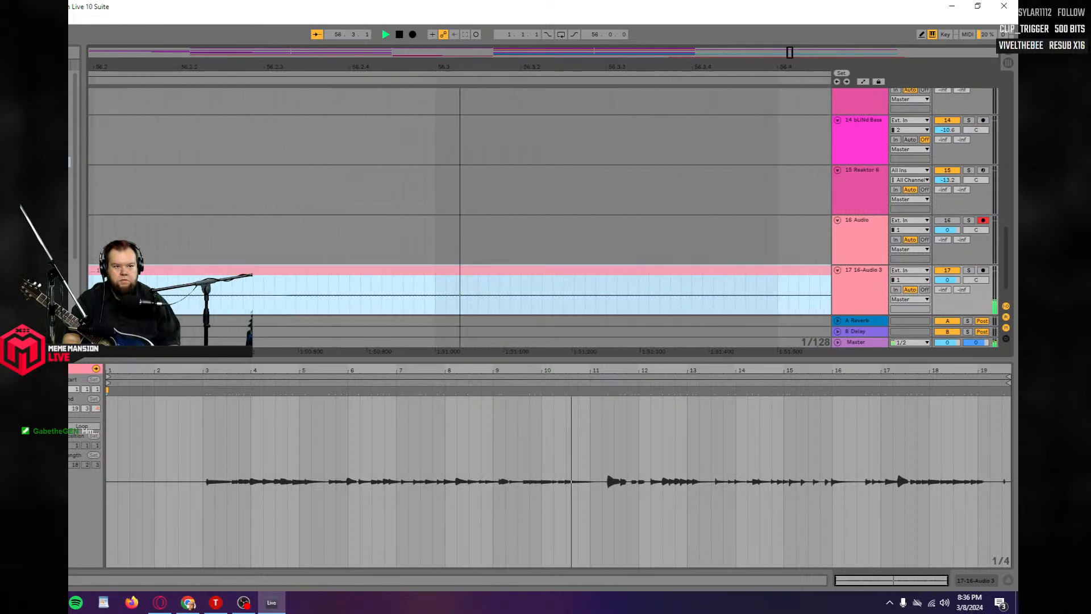
key("space")
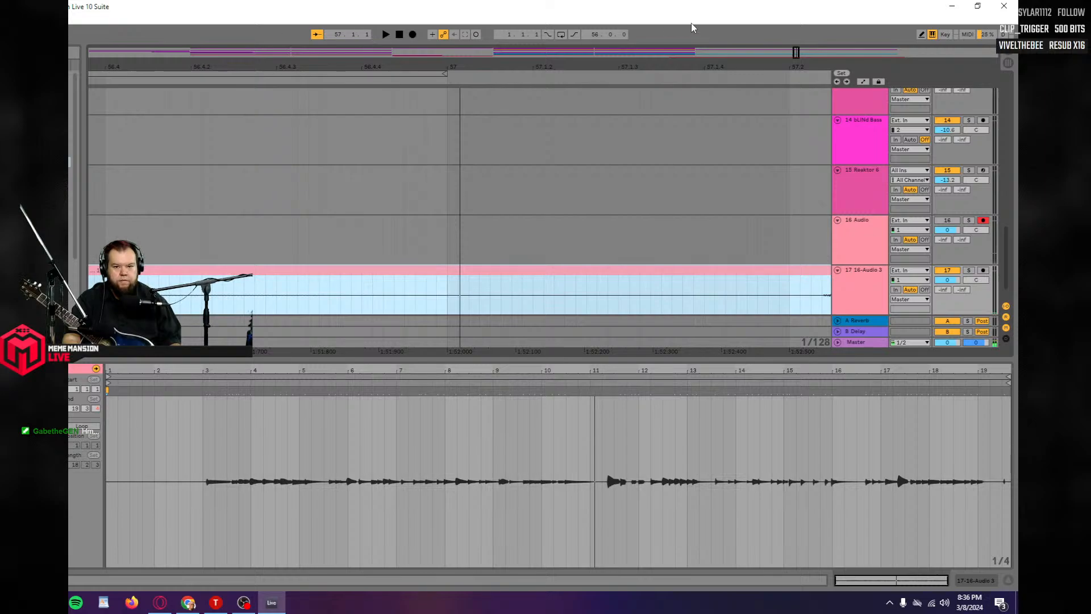
left_click_drag(796, 56, 499, 98)
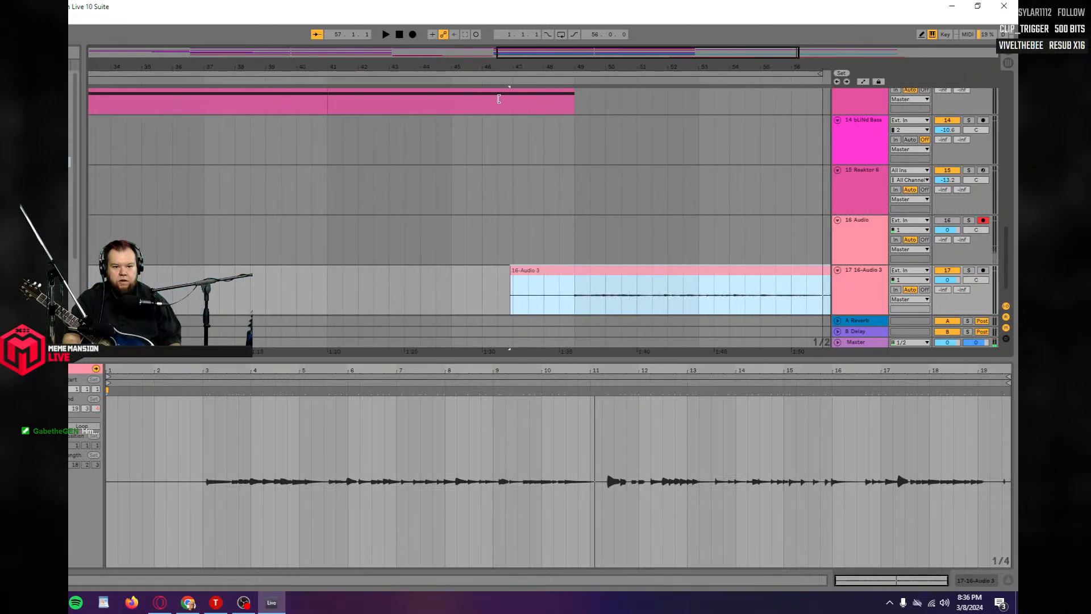
left_click_drag(513, 283, 560, 285)
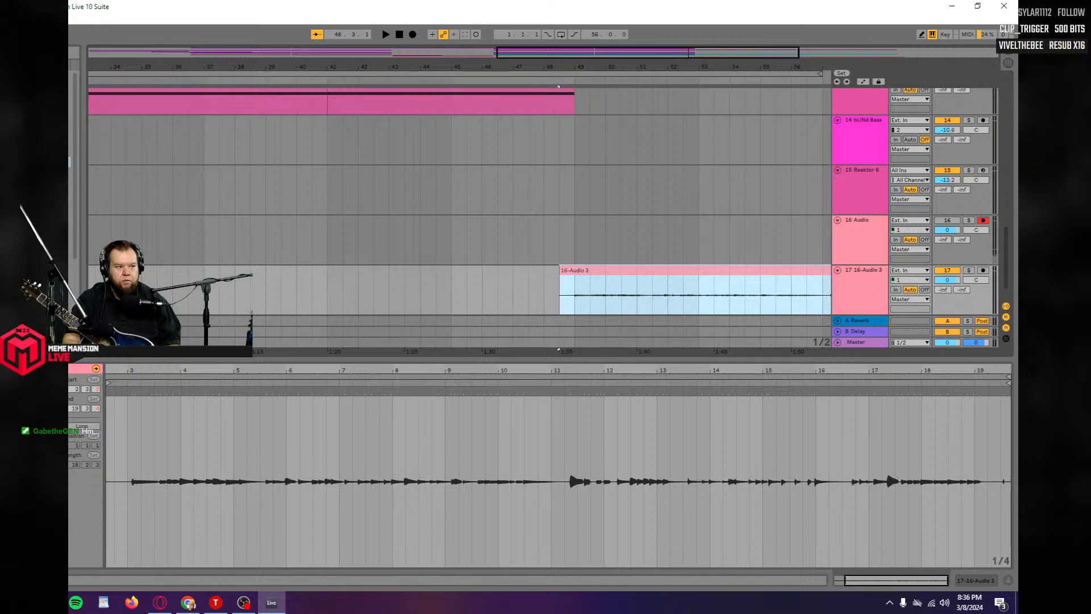
Add a FabFilter Pro-C 2 compressor to track 17 and solo the track during playback.
left_click(70, 151)
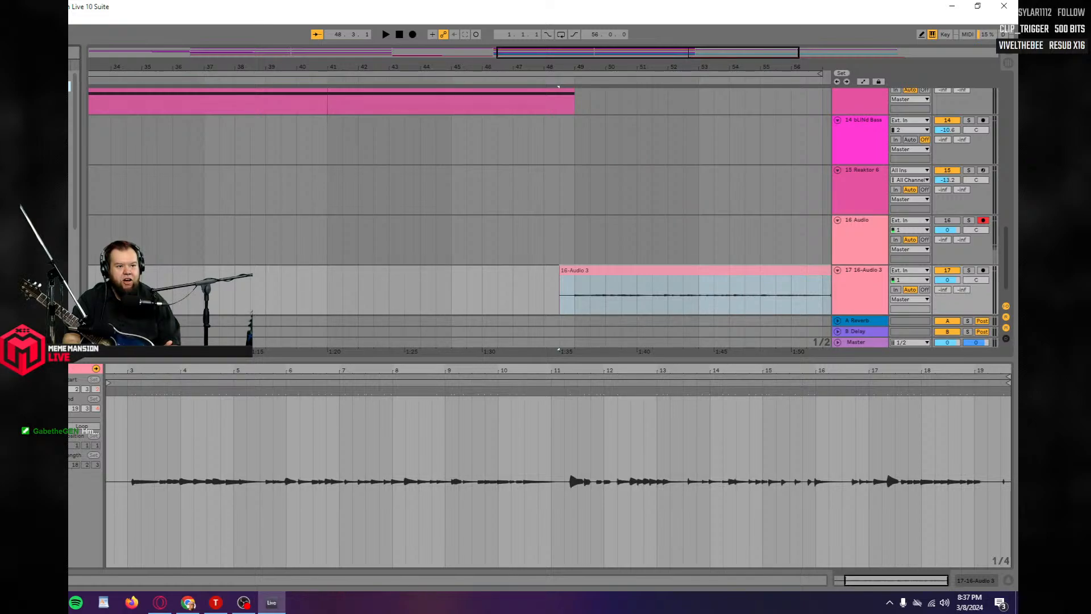
left_click_drag(868, 293, 870, 292)
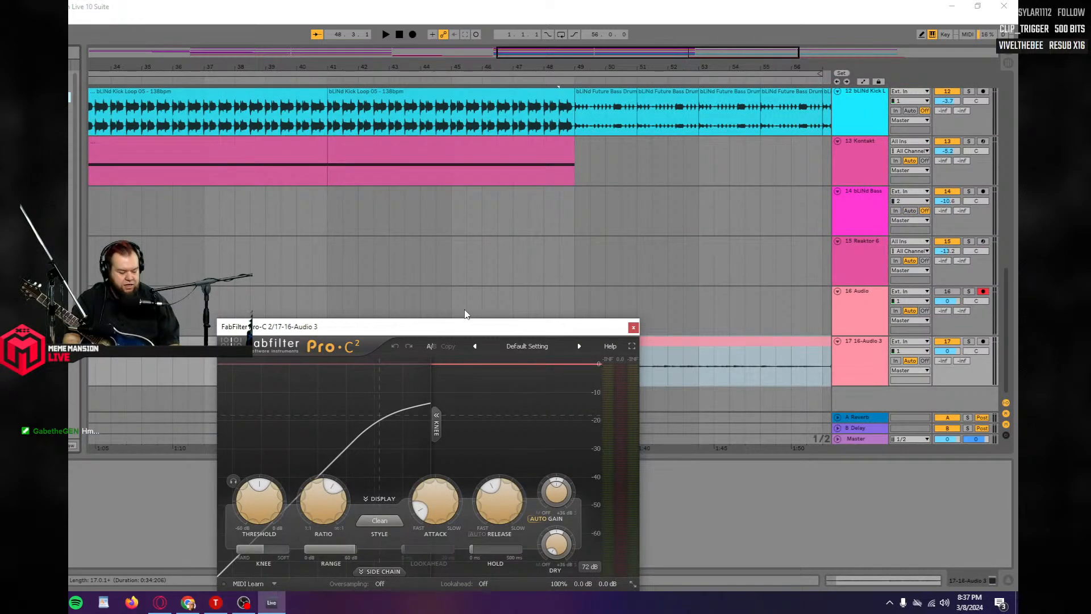
key("space")
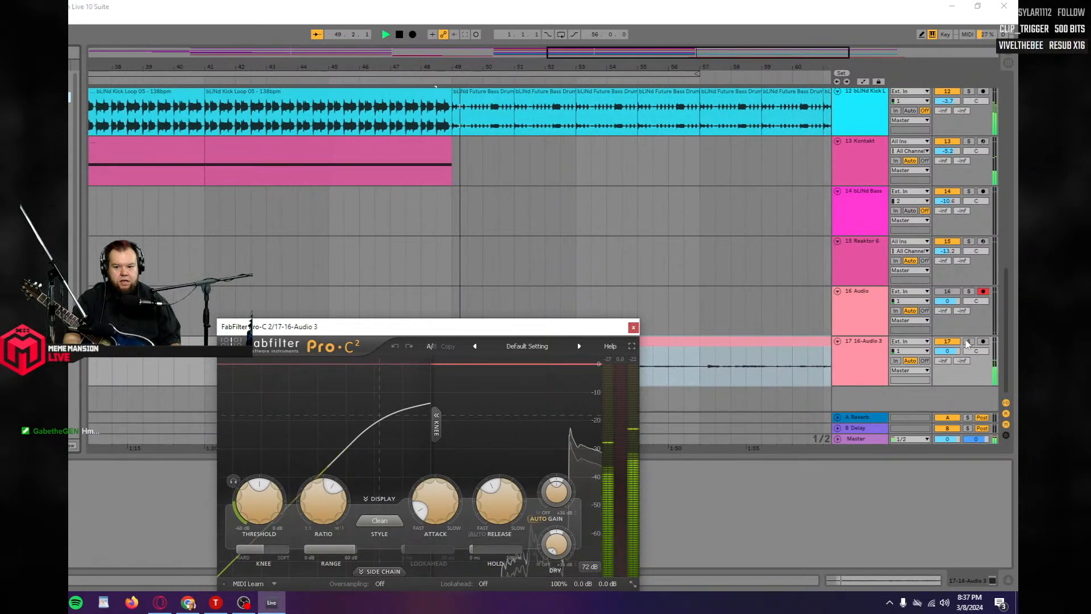
left_click(362, 308)
left_click_drag(392, 327, 424, 226)
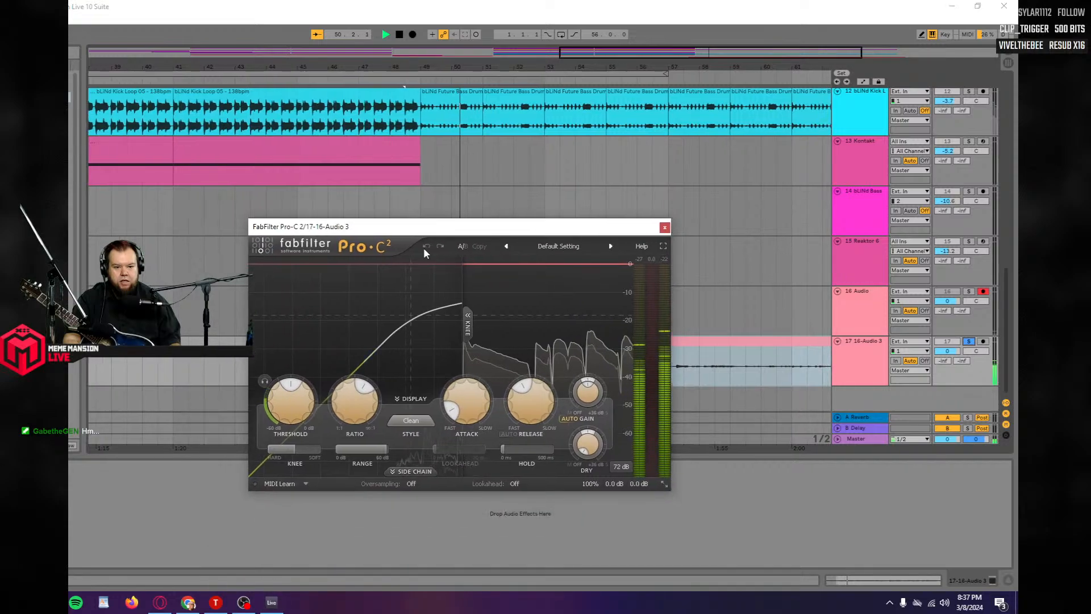
Switch the track 17 compressor to the Opto style and lower its threshold to about -31.5 dB.
left_click_drag(291, 391, 290, 399)
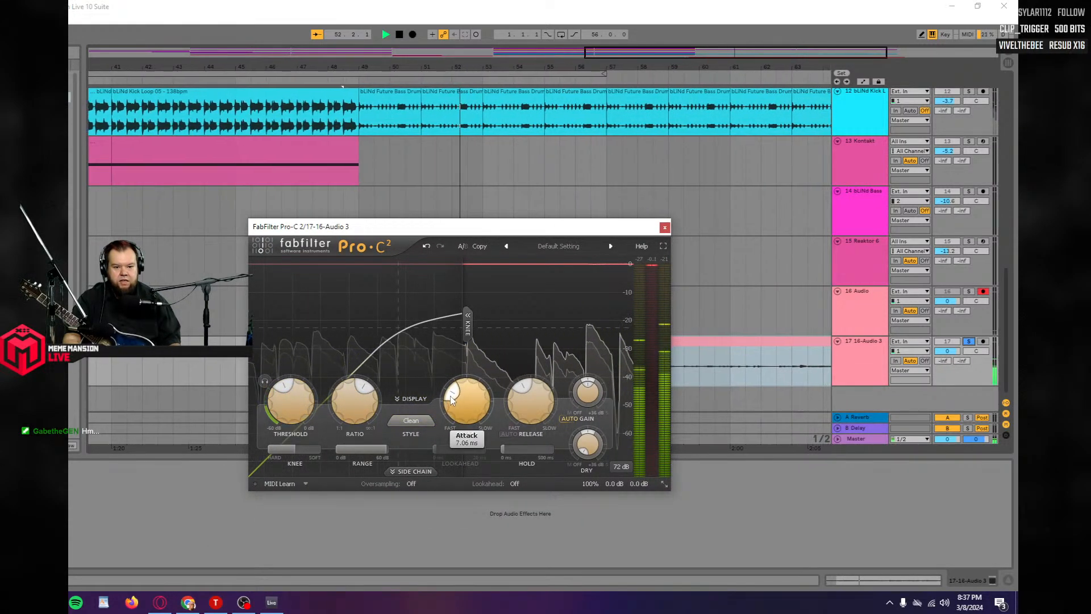
left_click(413, 422)
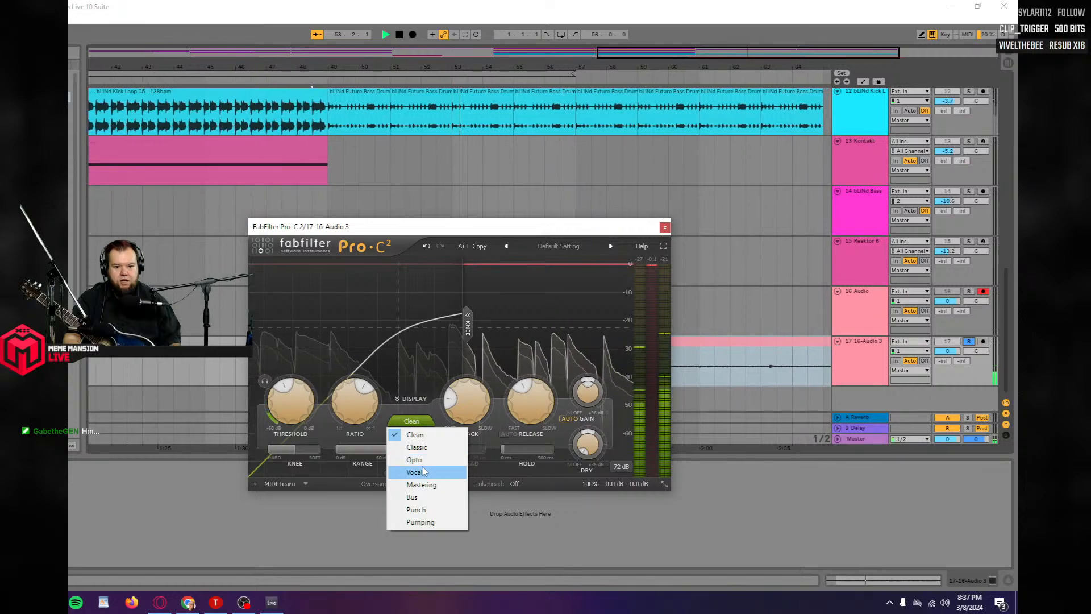
left_click(408, 459)
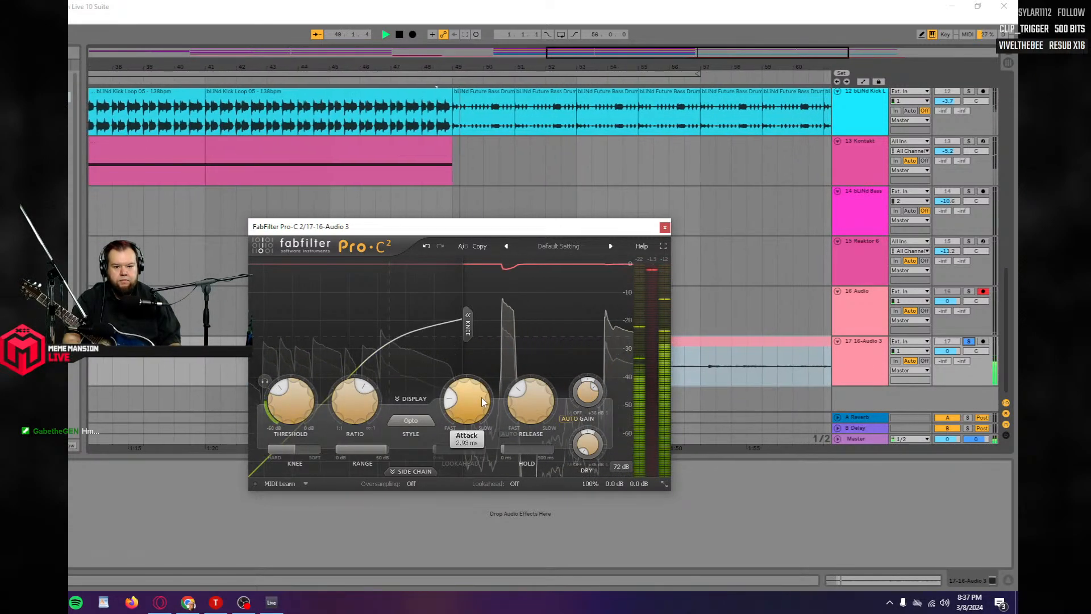
left_click_drag(280, 401, 283, 442)
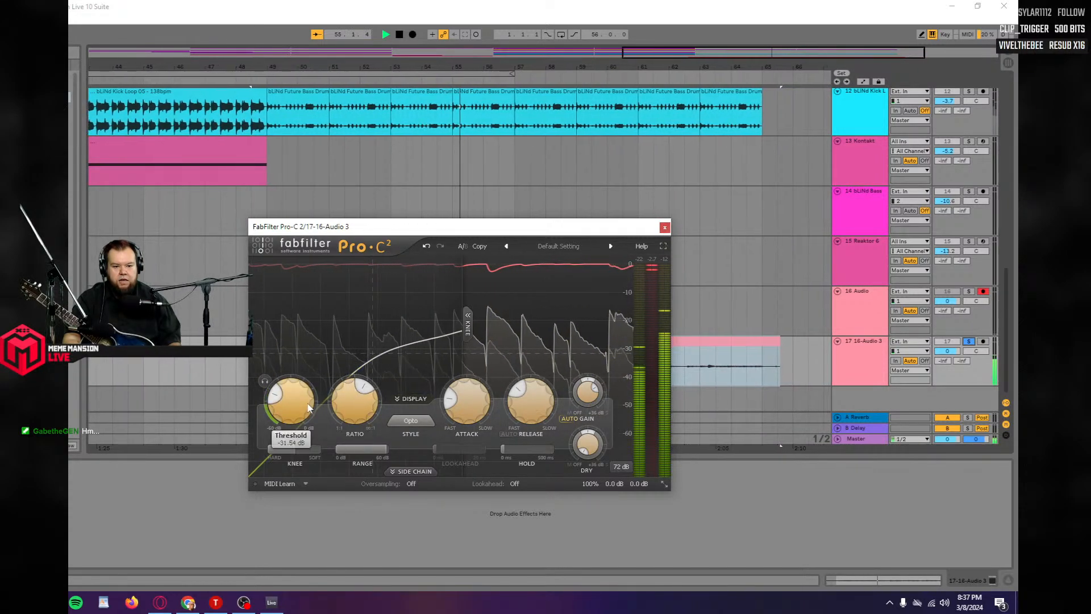
Close the compressor window, unsolo track 17 and play back the guitar clip in the full mix.
left_click(698, 357)
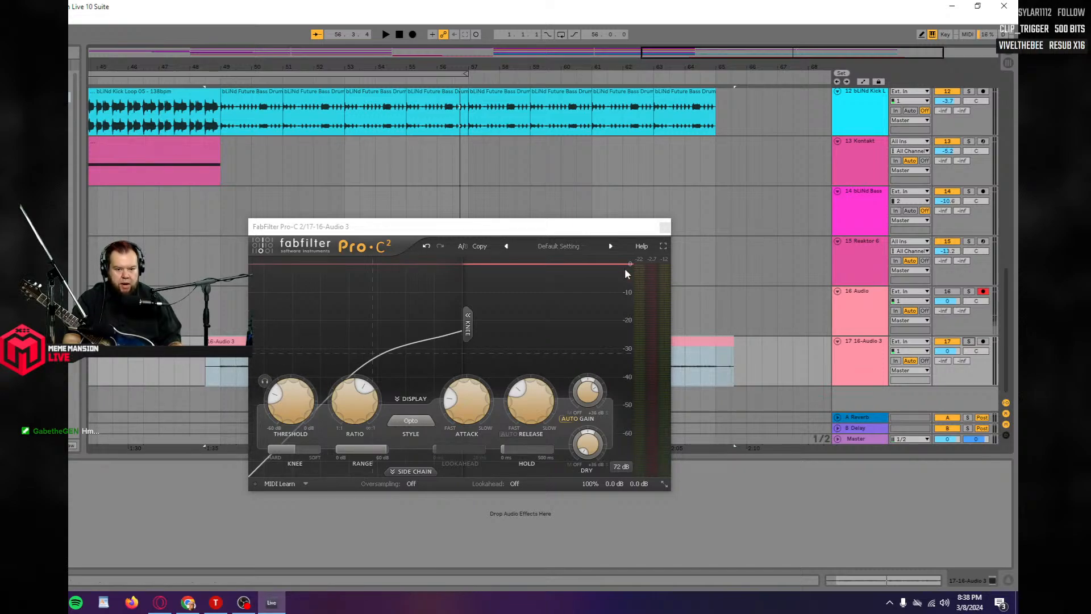
left_click(664, 228)
key("space")
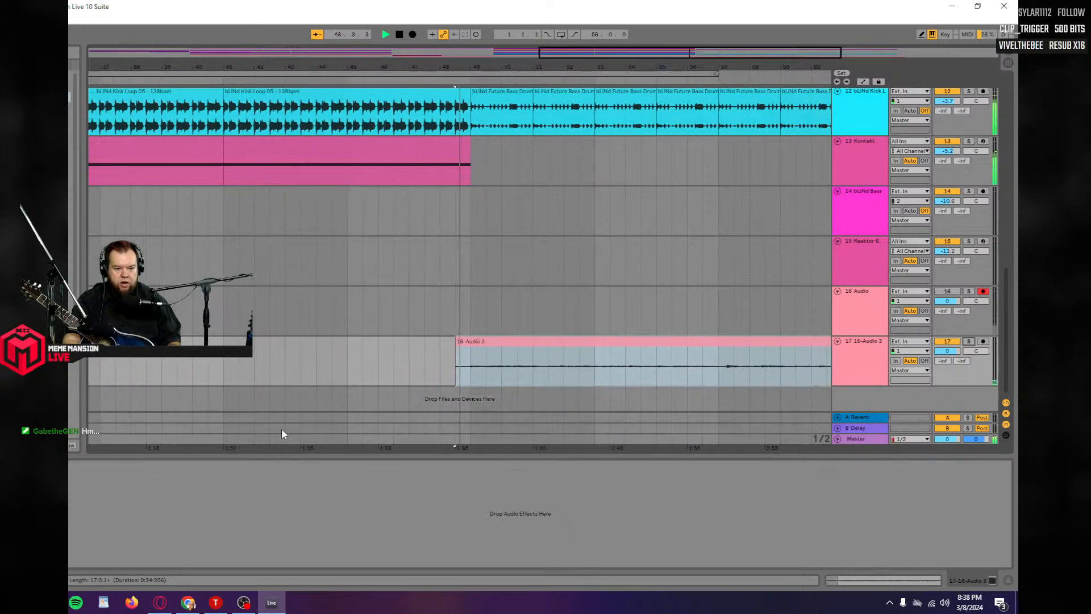
left_click(462, 368)
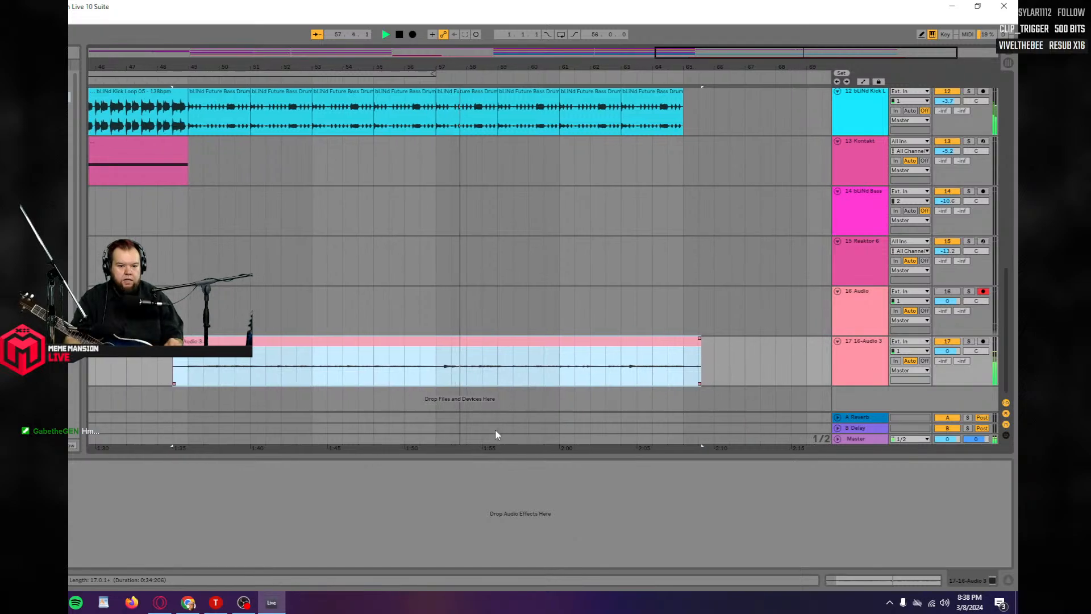
left_click(177, 386)
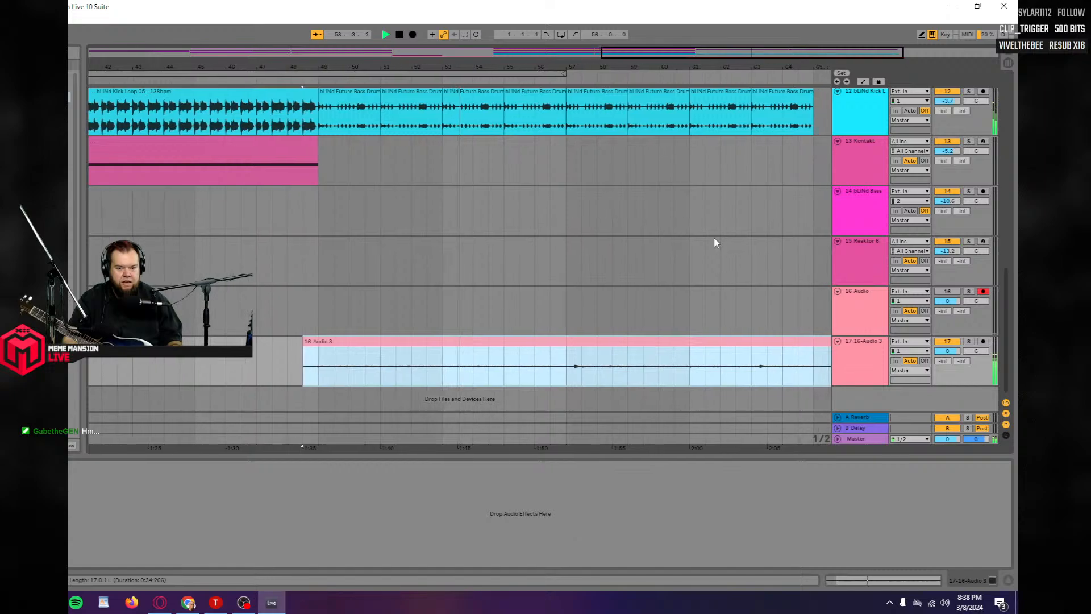
Reopen the track 17 compressor, lower its threshold to about -38.3 dB and set the wet gain to about +11 dB.
left_click(849, 360)
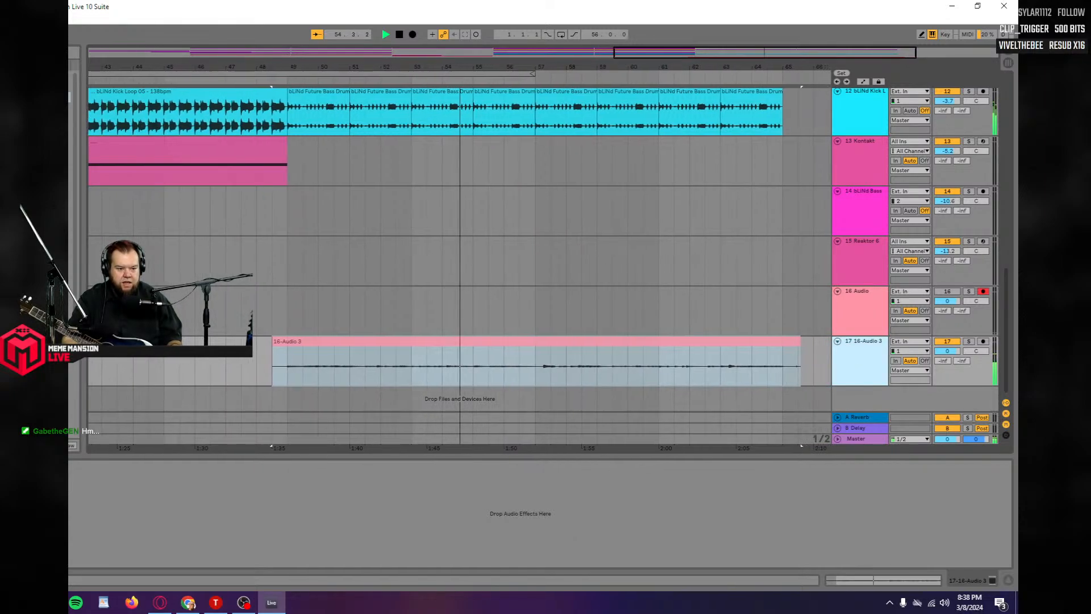
left_click(1, 467)
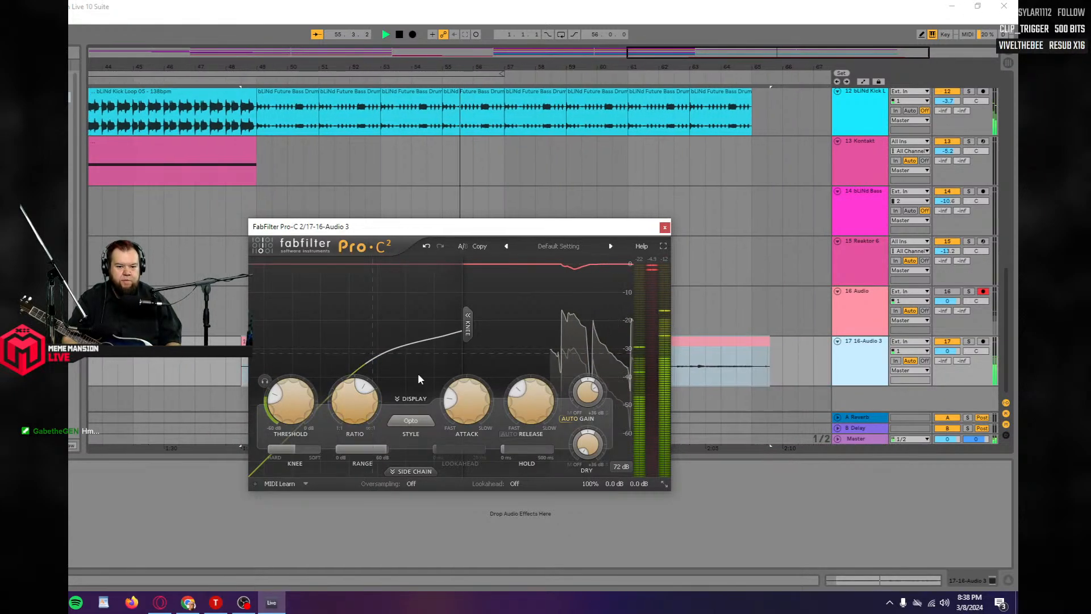
left_click_drag(275, 392, 274, 400)
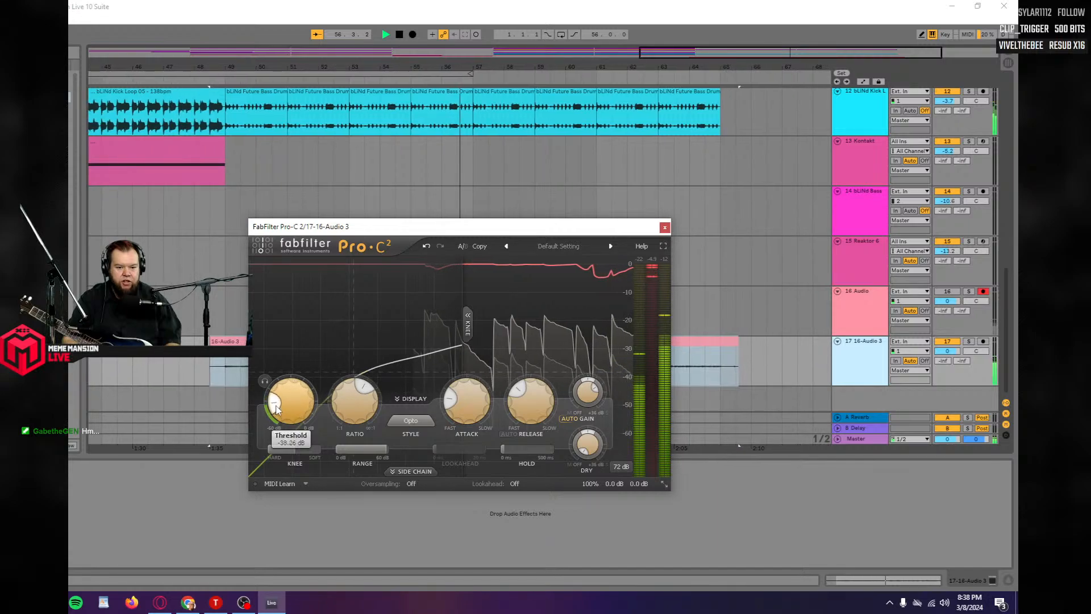
left_click_drag(582, 393, 580, 378)
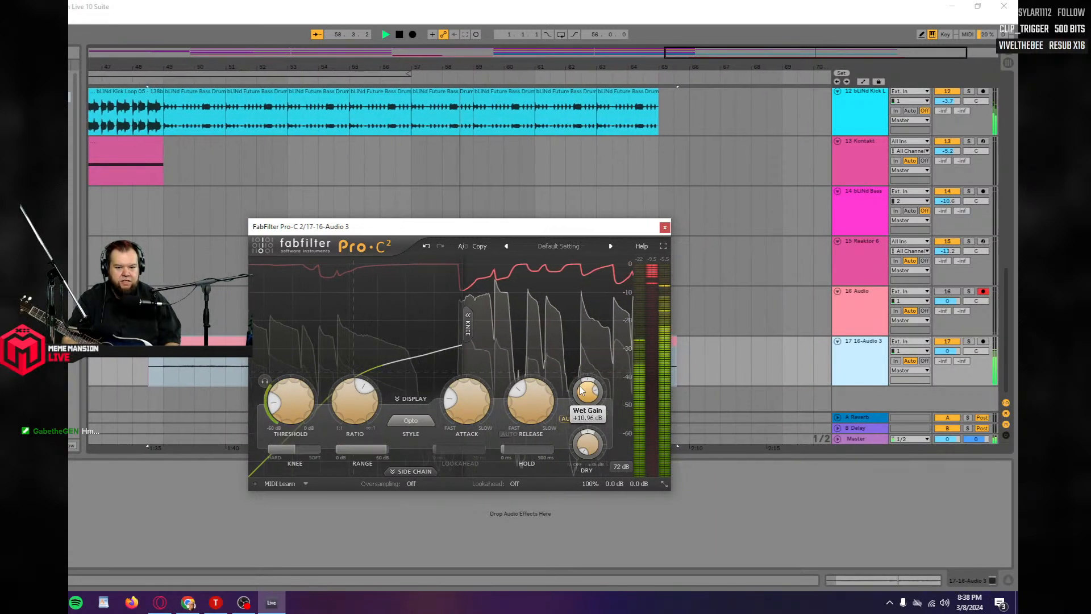
Set the track 17 compressor's release to about 34.9 ms, close its window and stop playback.
mouse_move(516, 391)
left_mouse_down()
mouse_move(520, 417)
mouse_move(511, 402)
left_mouse_up()
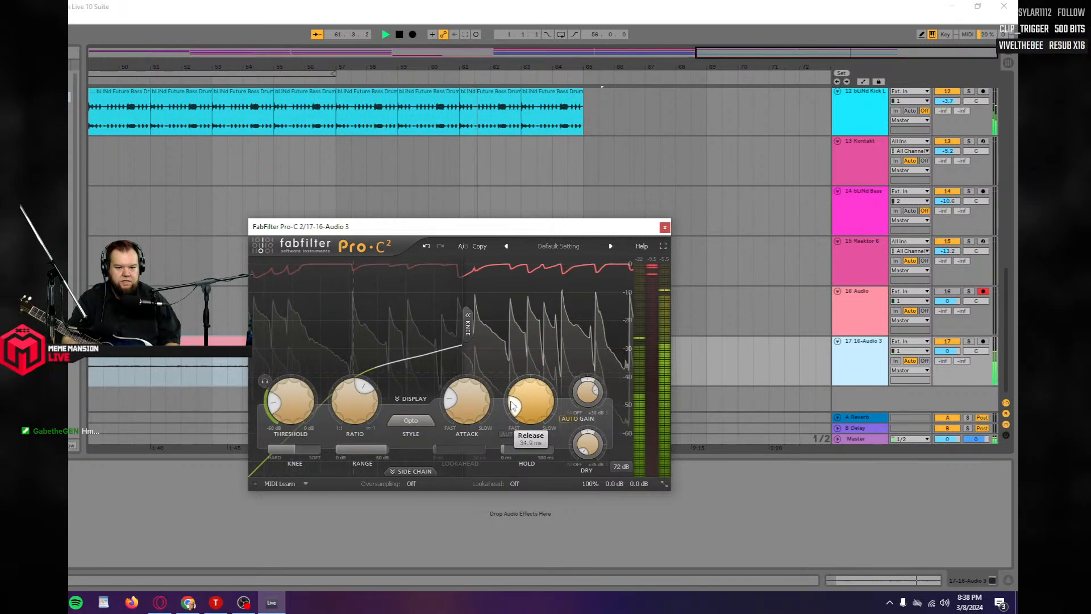
left_click(664, 227)
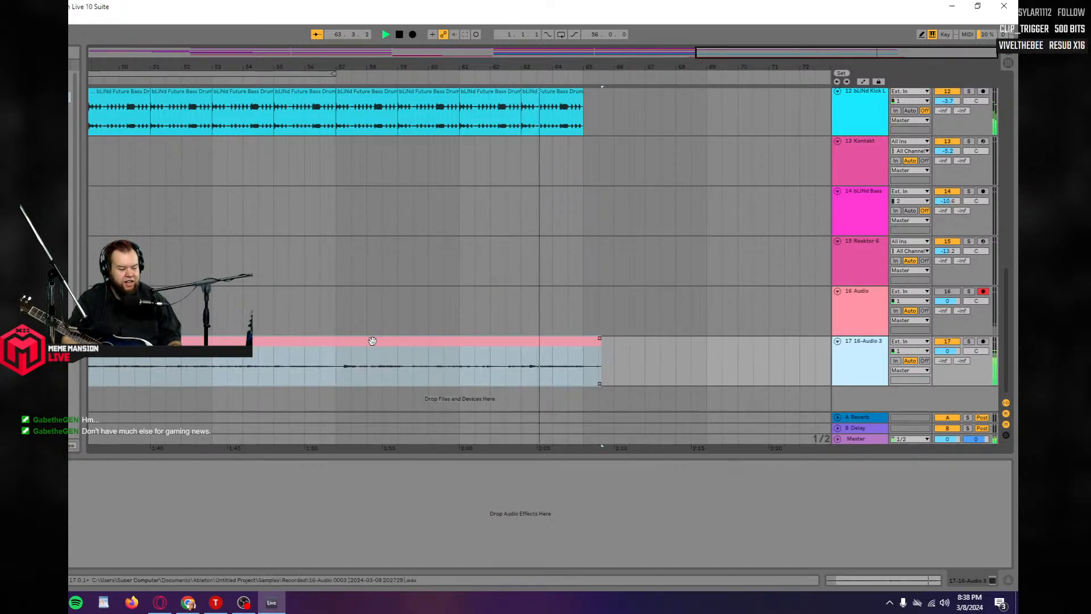
key("space")
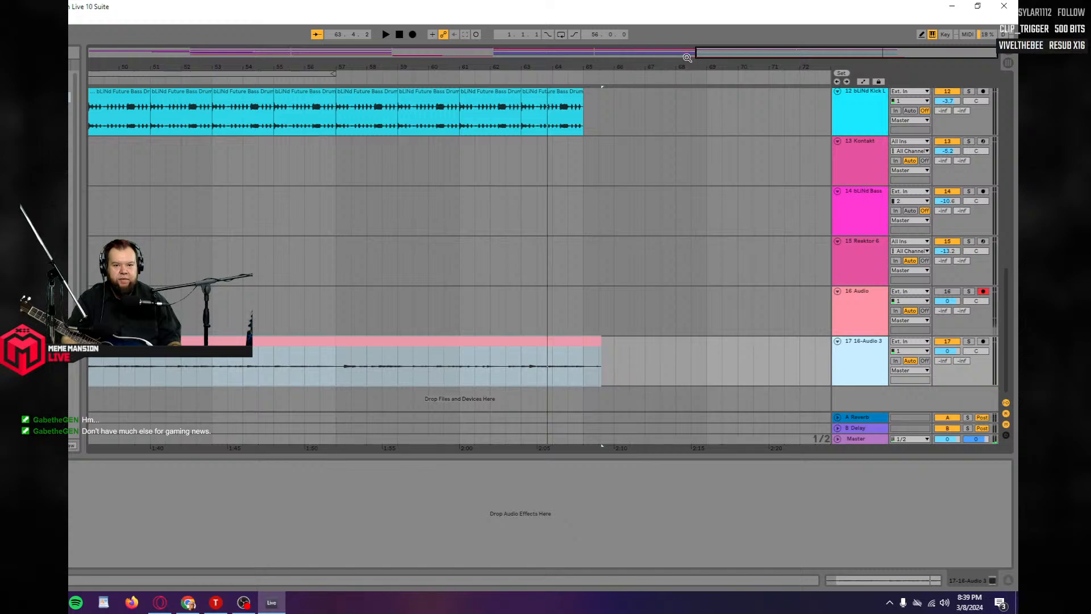
Trim the track 17 guitar clip to run from bar 49 to bar 57 and duplicate it up to bar 65.
left_click_drag(696, 54, 482, 80)
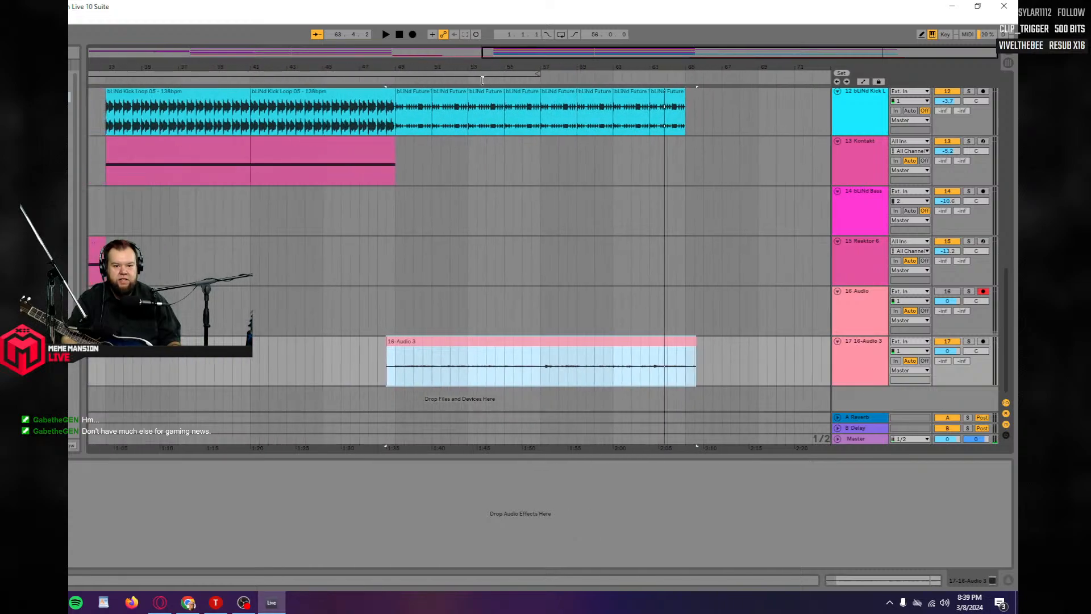
left_click(396, 378)
key("space")
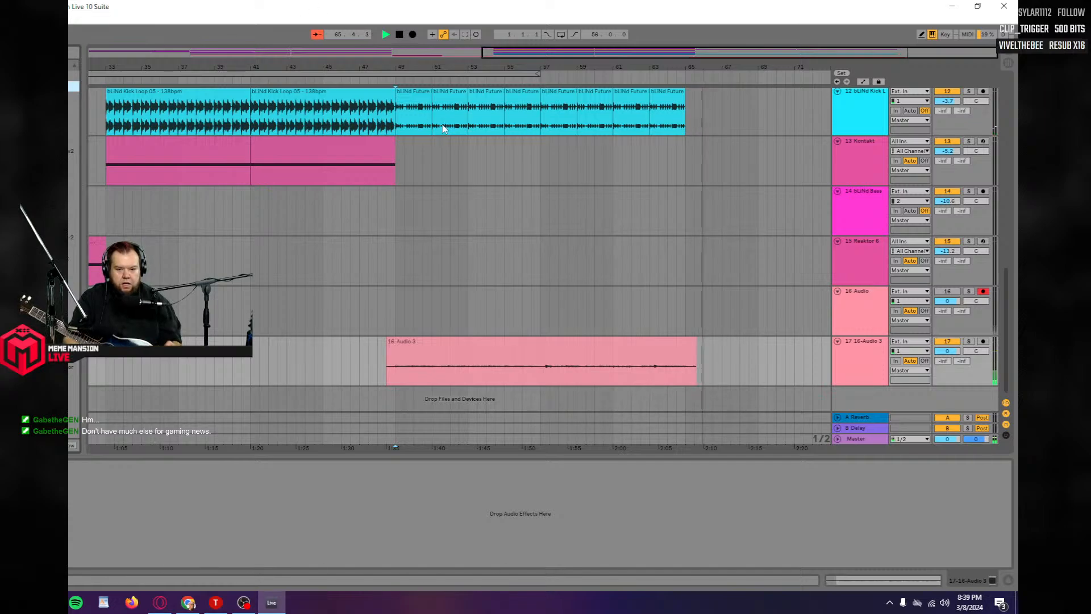
left_click_drag(696, 358, 541, 357)
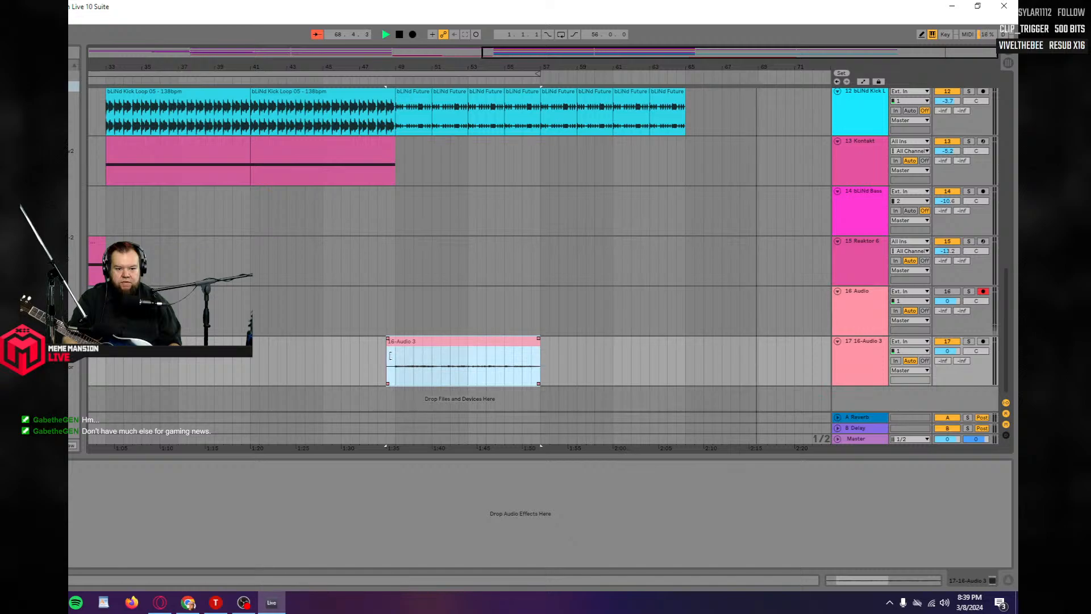
left_click_drag(388, 355, 395, 355)
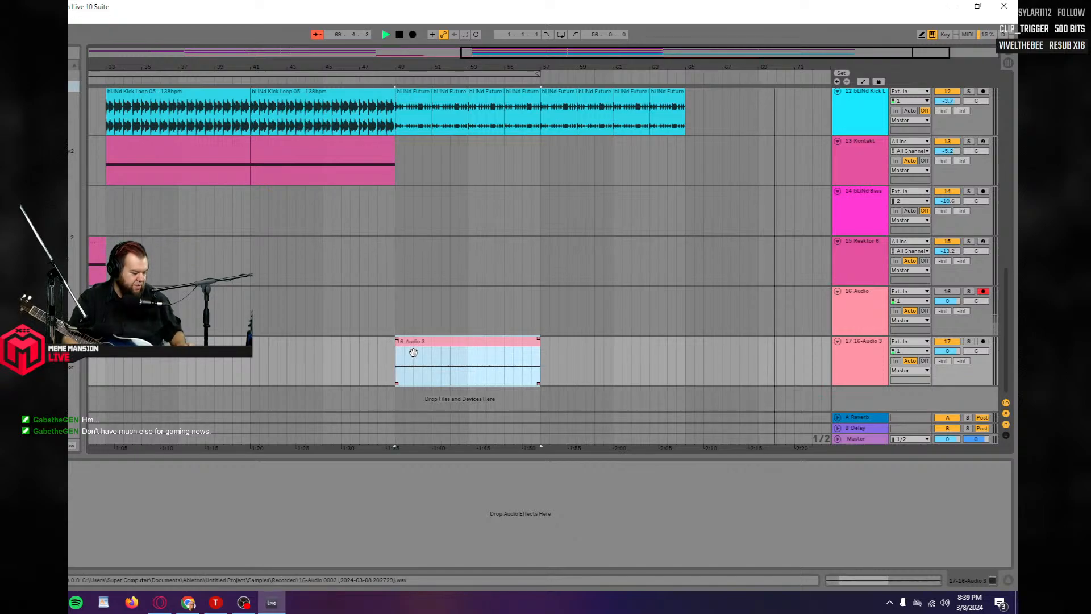
key("ctrl+d")
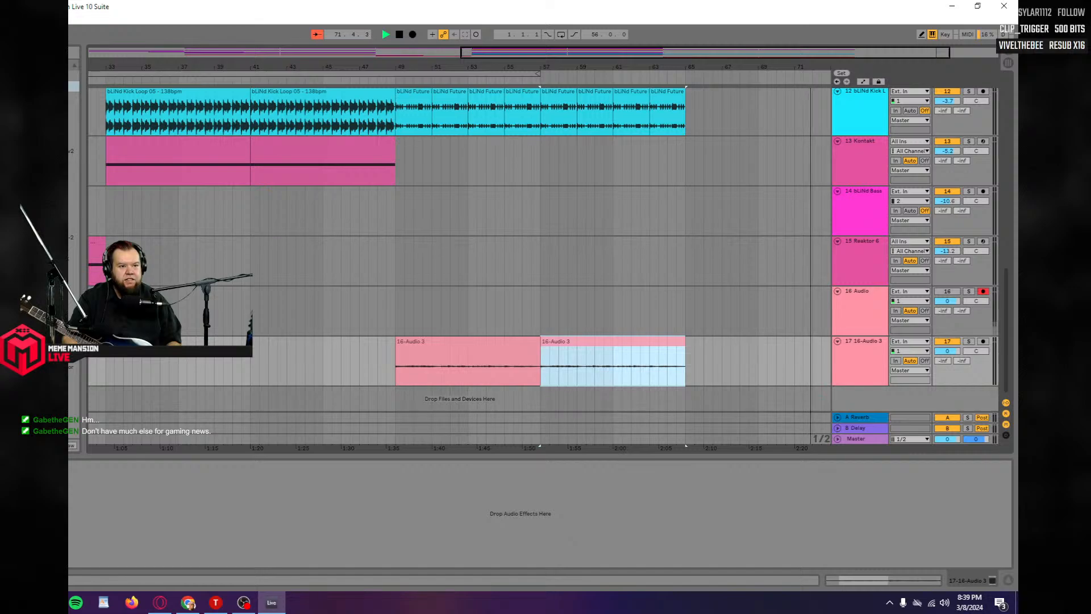
Add a Raum reverb to track 17, set its mix to about 24.5 %, and close its window.
left_click(74, 87)
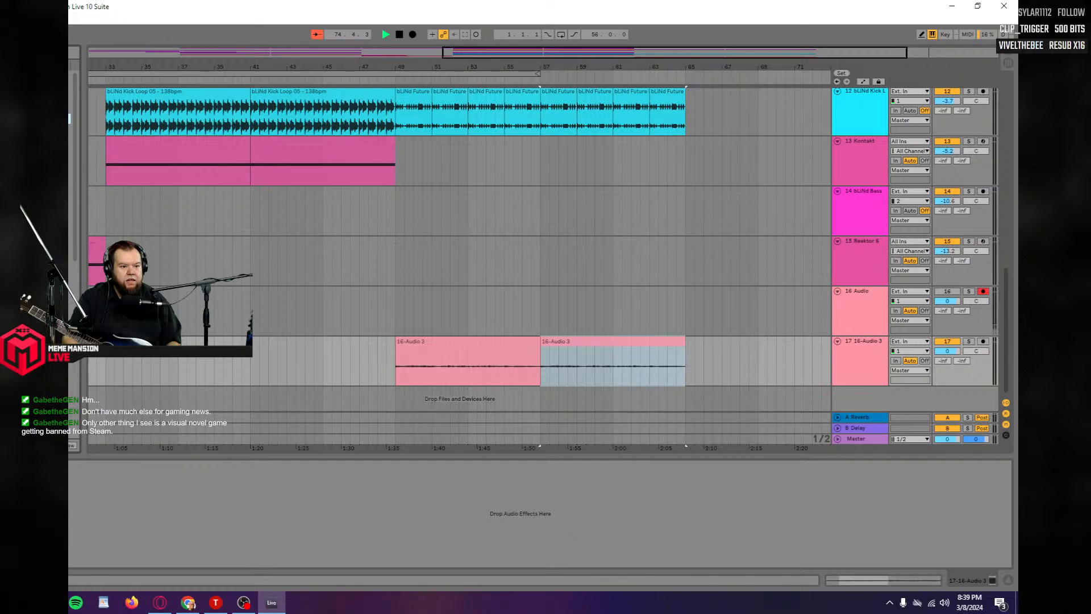
left_click_drag(836, 363, 843, 362)
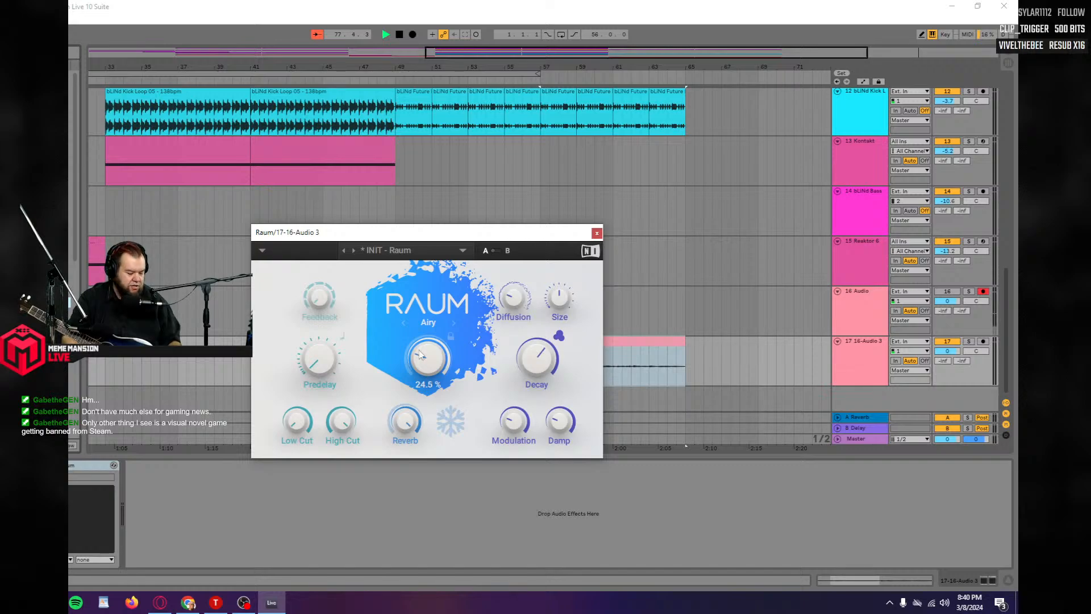
left_click(597, 234)
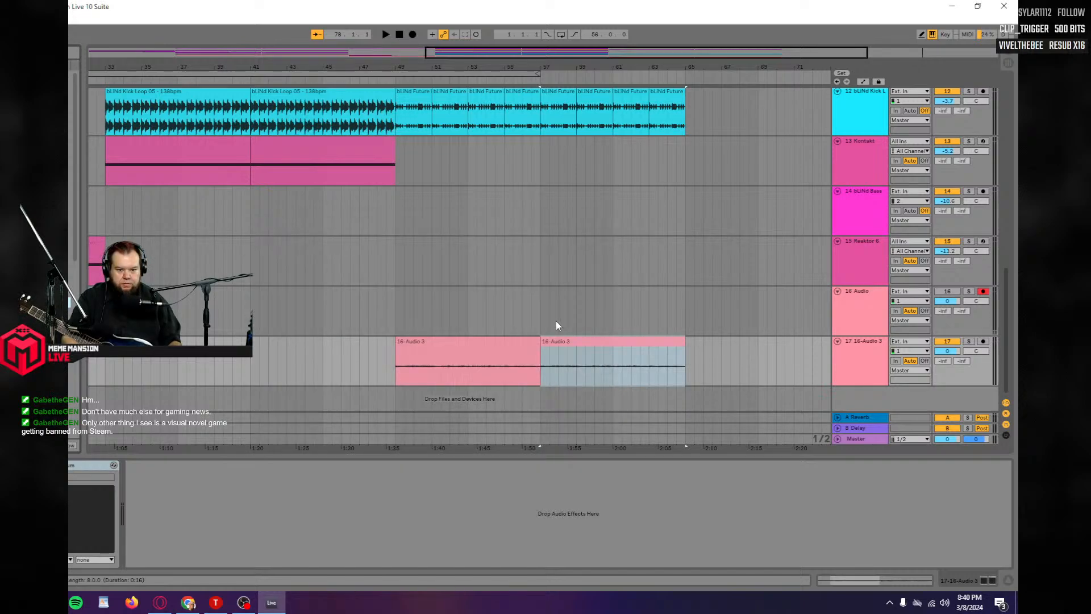
Add a Replika XT delay with a dotted 1/8 time to track 17 while playing the guitar section from bar 49.
left_click(393, 374)
key("space")
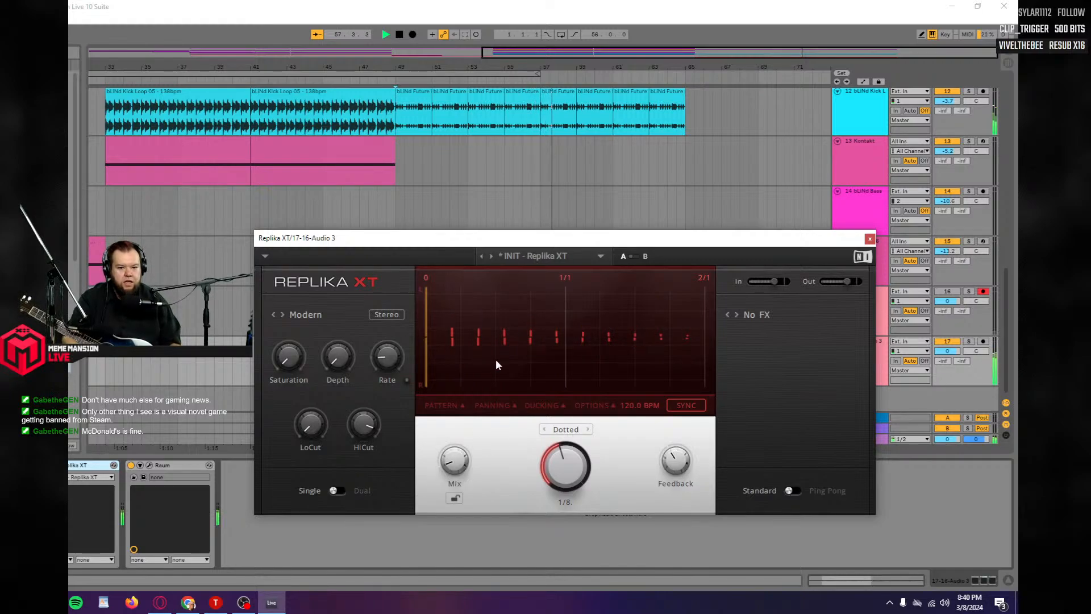
left_click(869, 239)
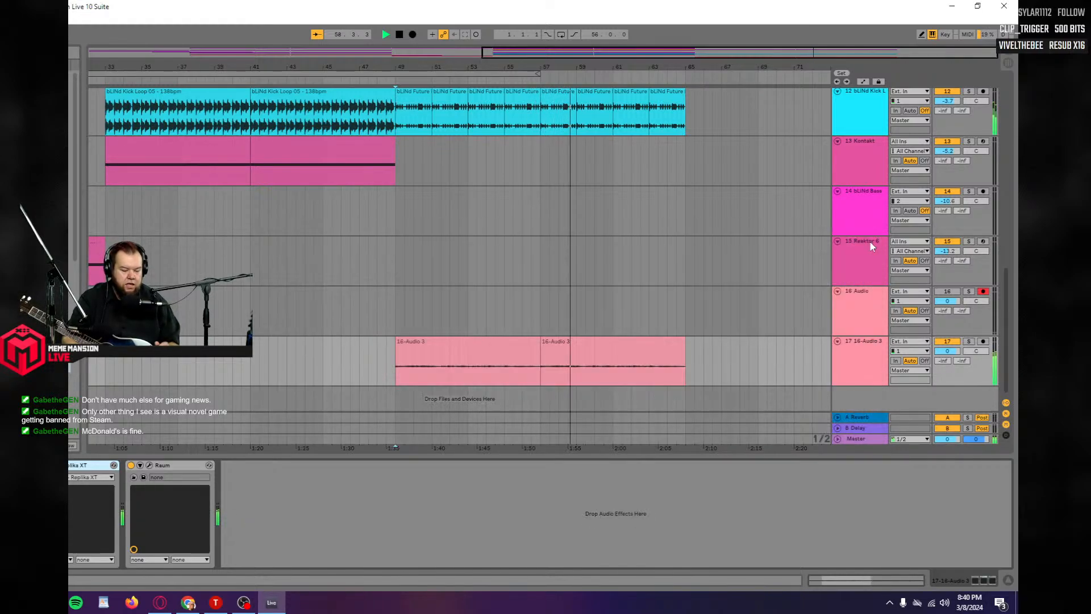
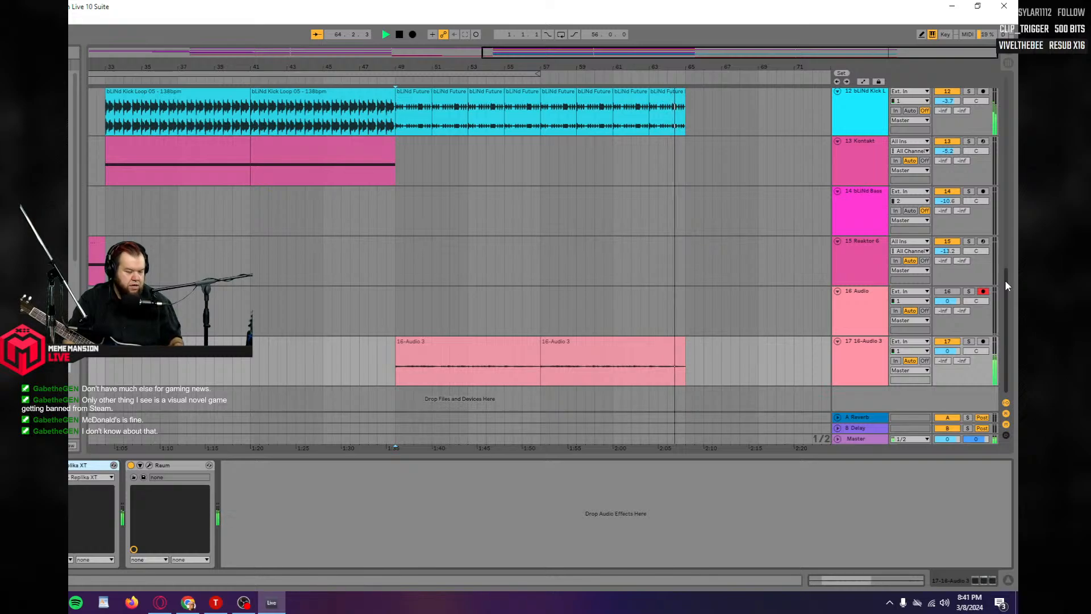
key("space")
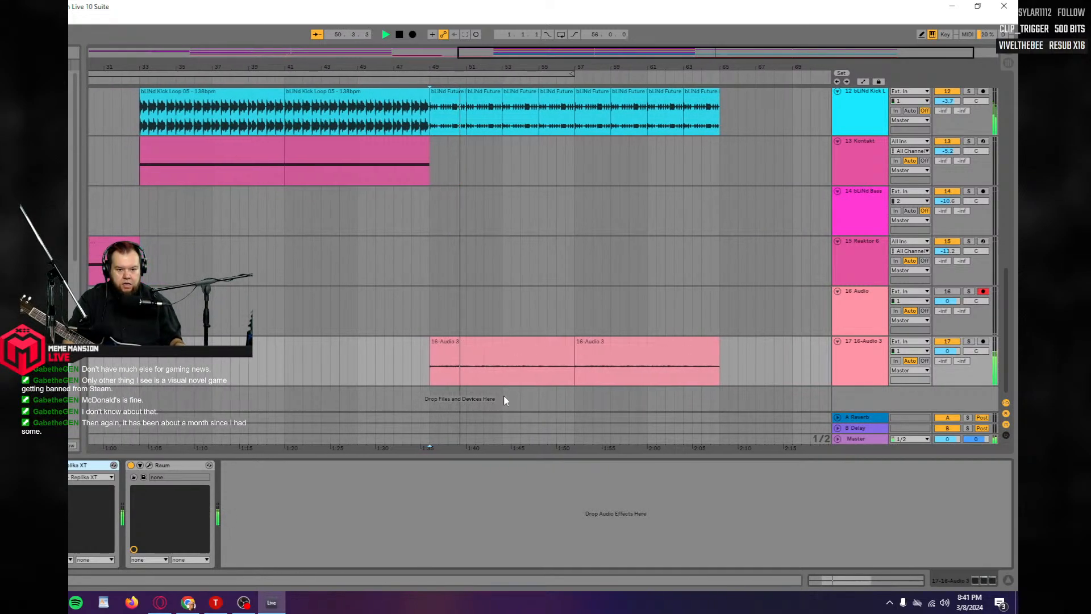
key("space")
Trim the first guitar clip on track 17 to end at bar 53, duplicate it up to bar 57 and play it back.
left_click_drag(568, 361, 472, 361)
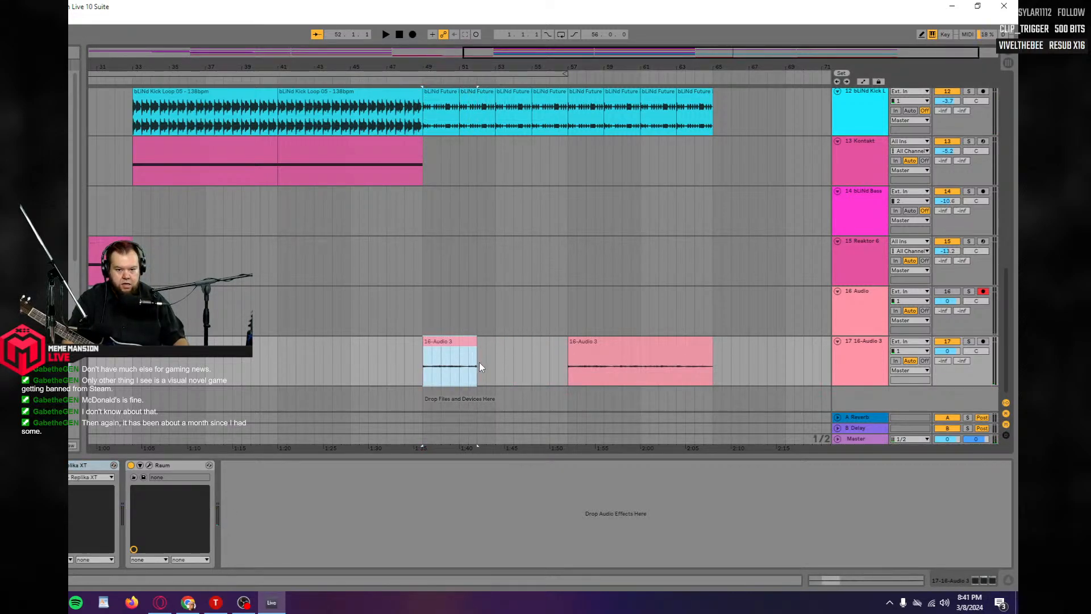
left_click_drag(479, 354, 495, 355)
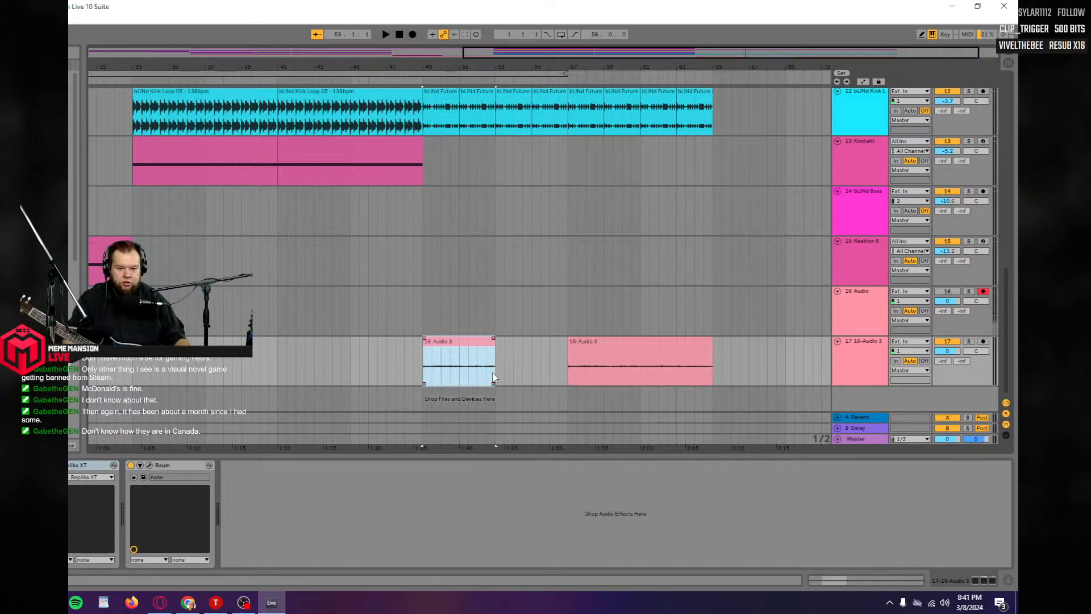
key("ctrl+d")
key("space")
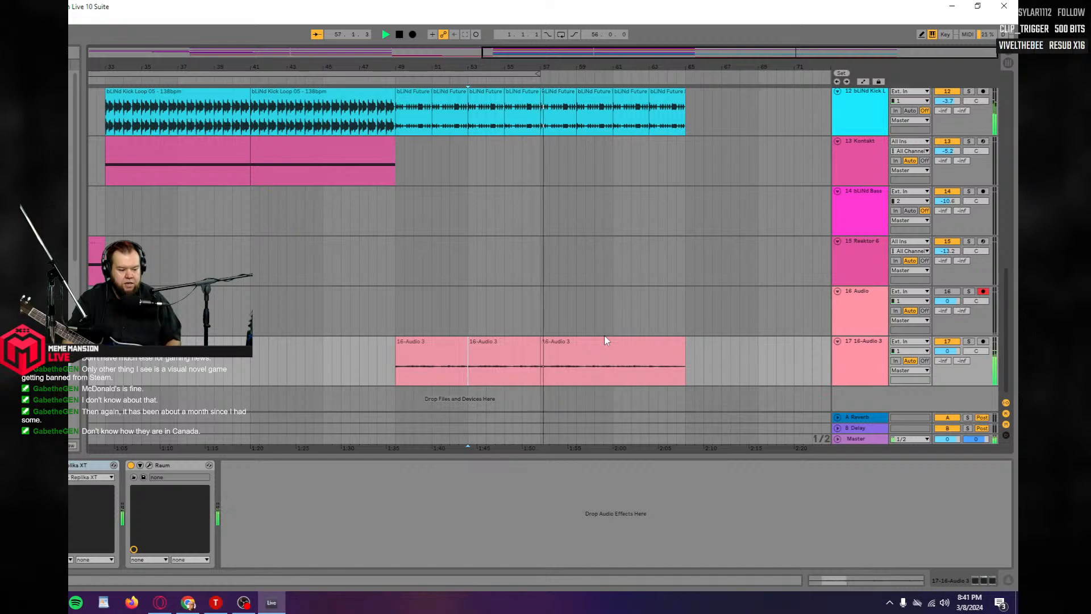
left_click(399, 372)
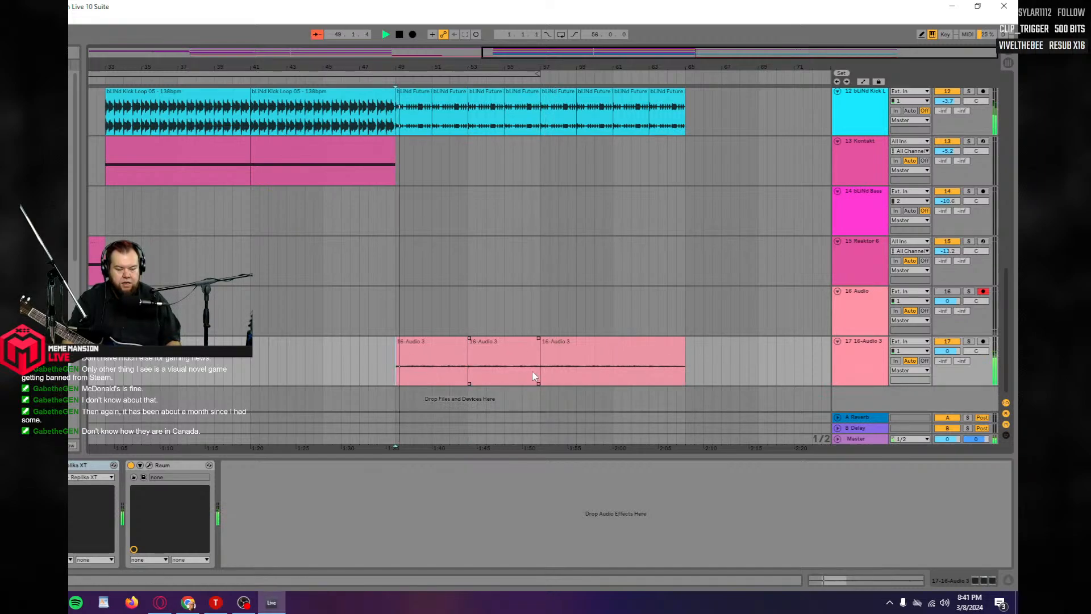
Delete the two short guitar clips and paste a copy of the remaining eight-bar clip at bar 49.
left_click(482, 351)
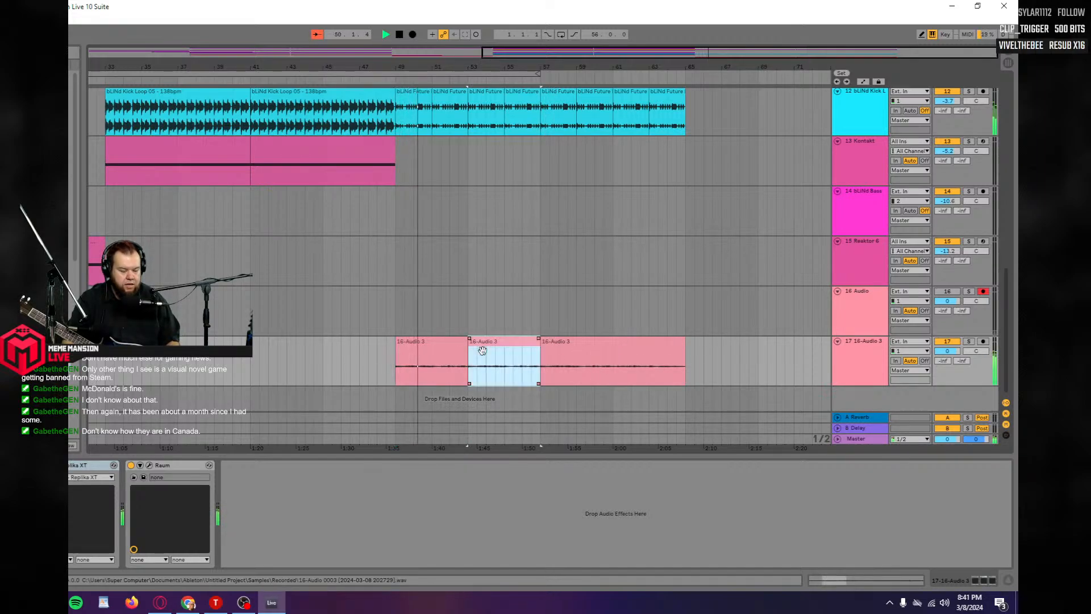
left_click(440, 348)
key("Delete")
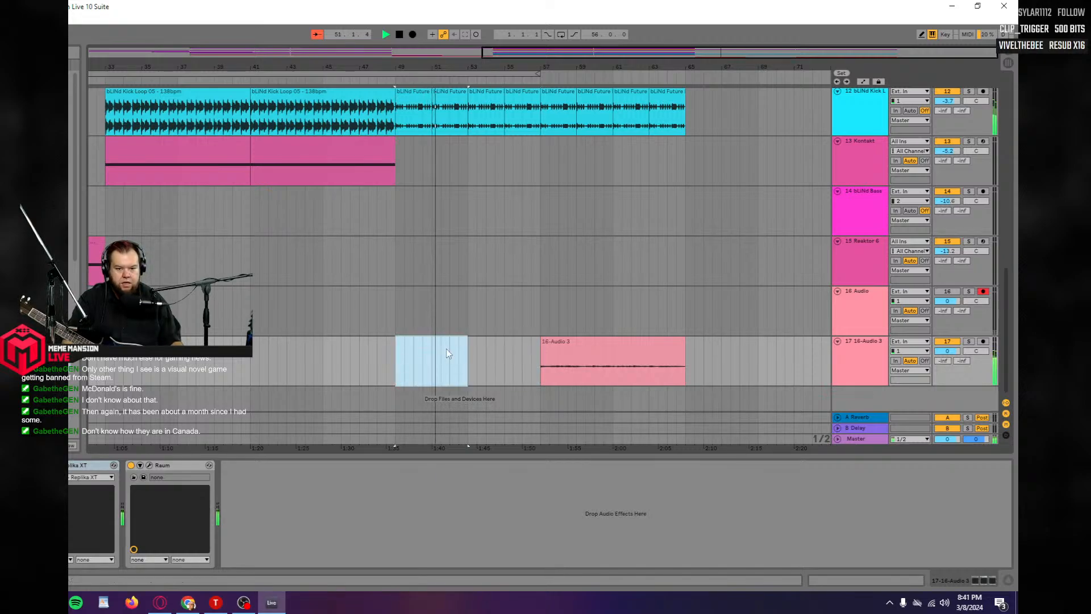
left_click(559, 359)
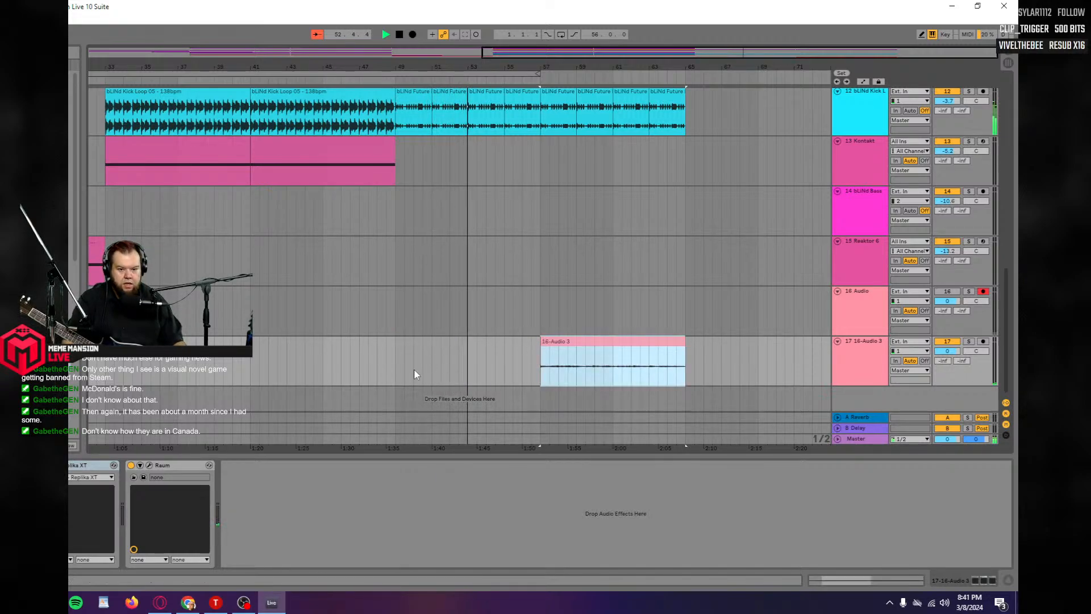
left_click(398, 366)
key("ctrl+v")
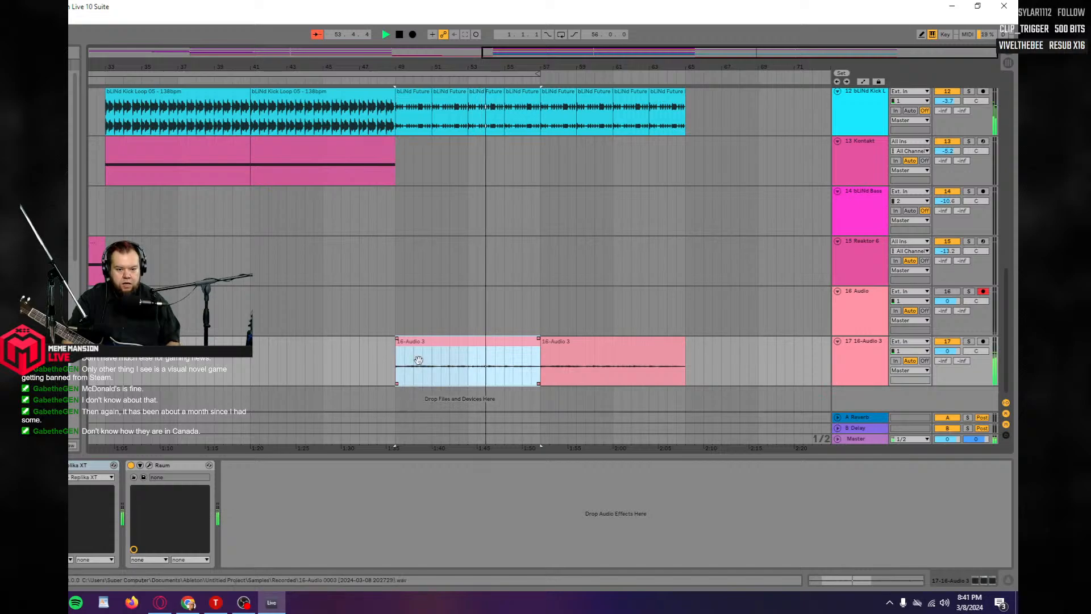
Reverse the guitar clip at bar 49 on track 17 and play it back from its start.
key("space")
right_click(418, 359)
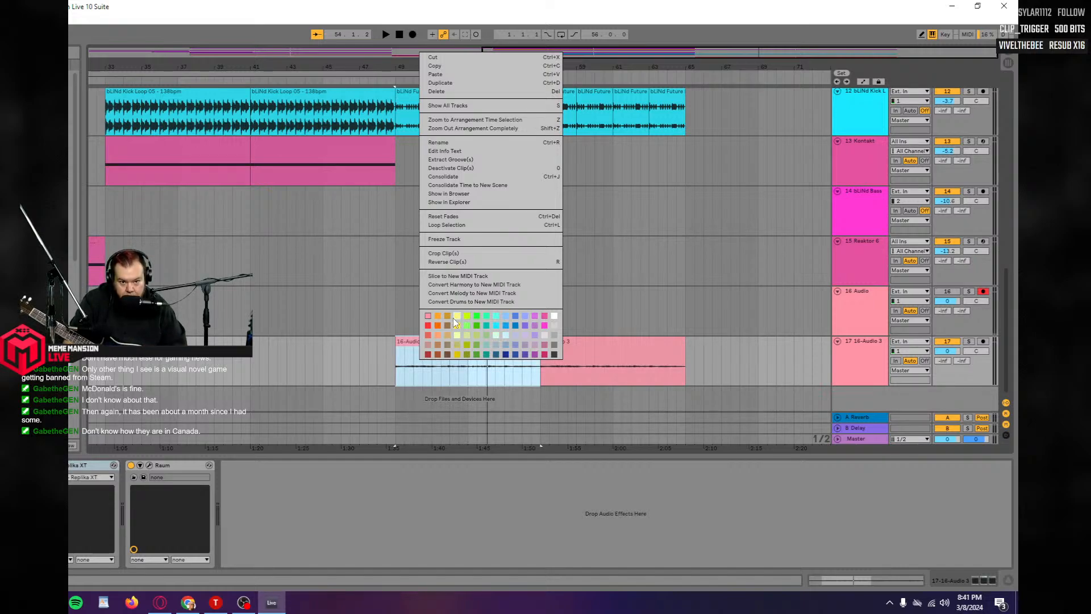
left_click(454, 261)
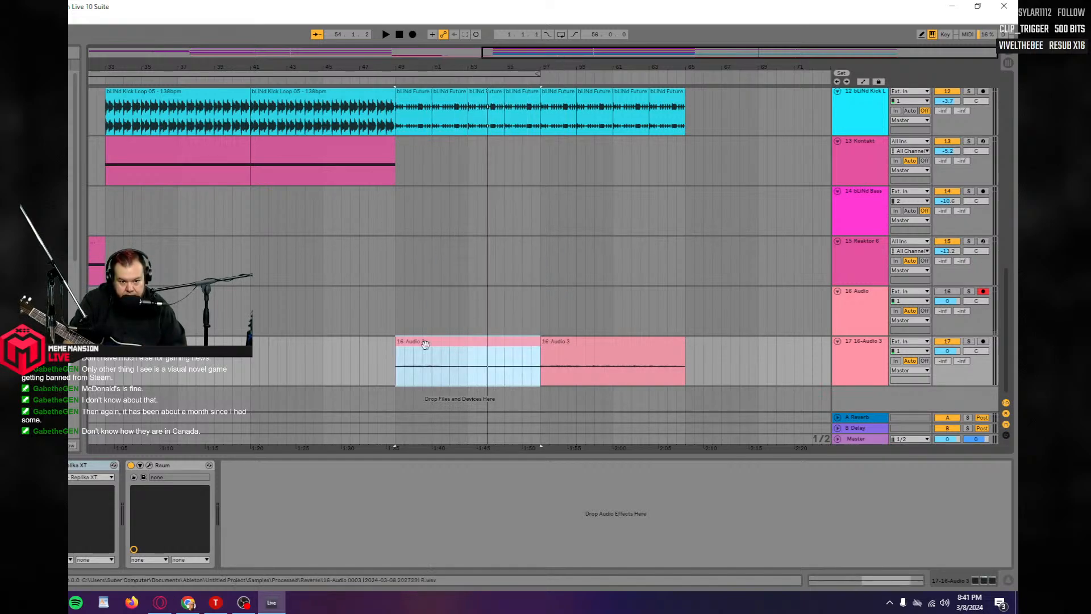
left_click(392, 378)
key("space")
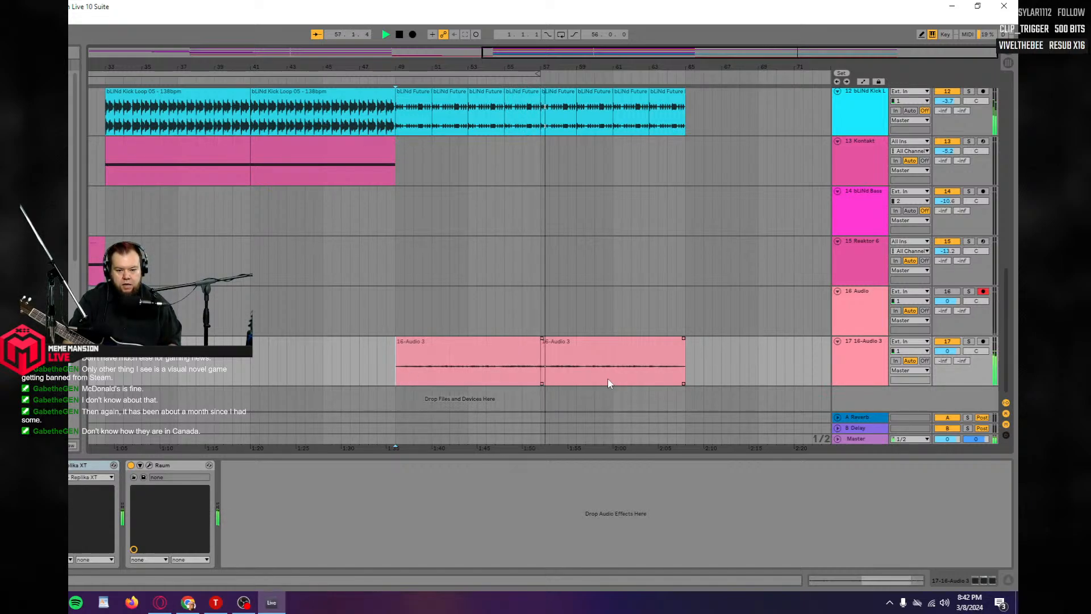
Replay the reversed guitar clip and delete the second guitar clip spanning bars 57 to 65.
key("space")
key("space")
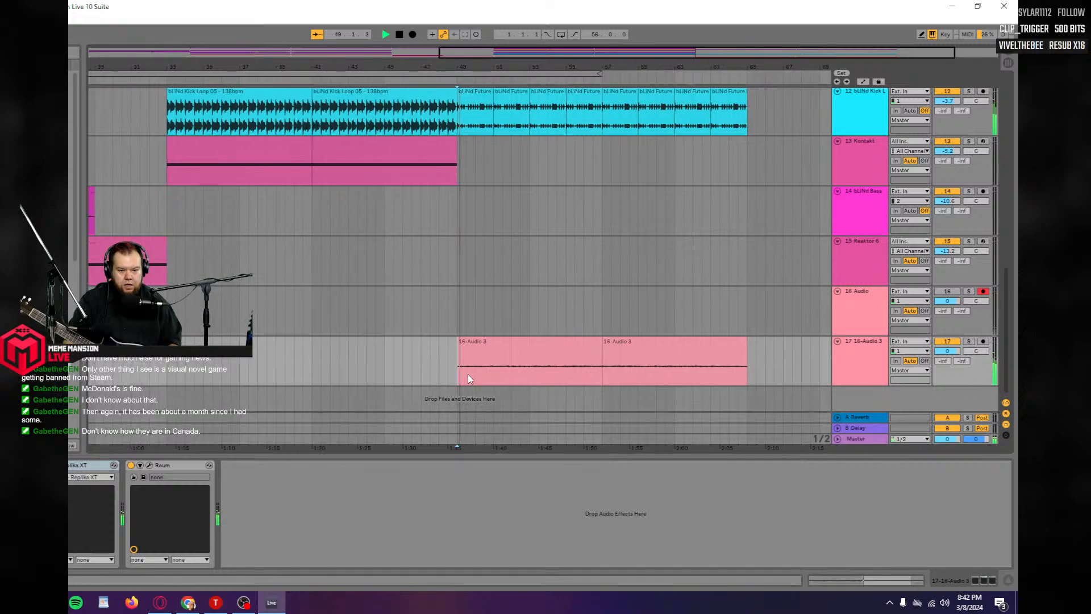
left_click(675, 351)
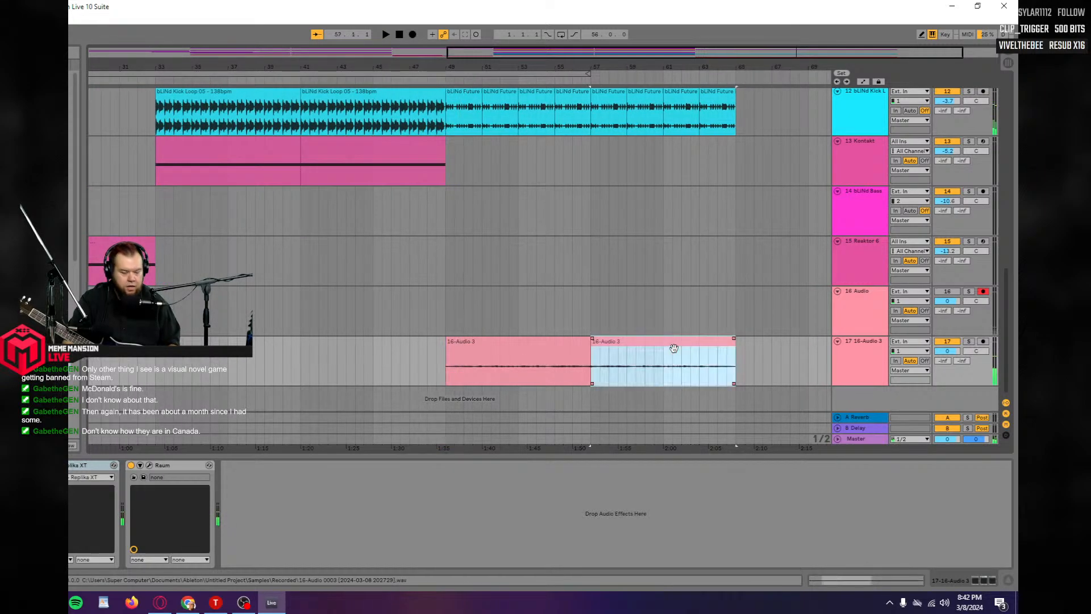
key("Delete")
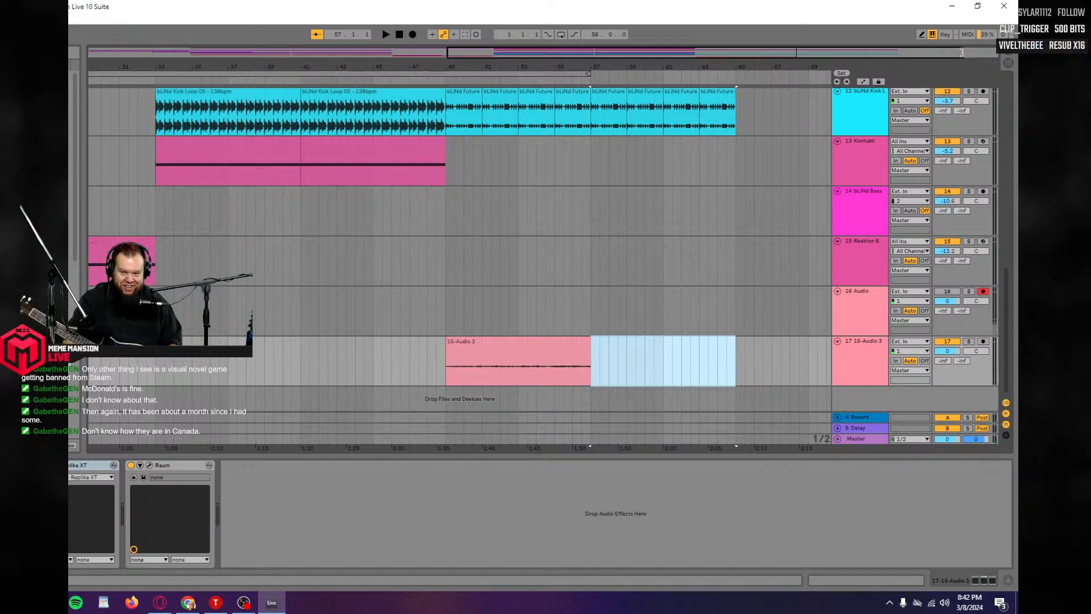
Play the reversed guitar clip from bar 49 and split it just past the middle of that bar.
left_click_drag(961, 52, 761, 53)
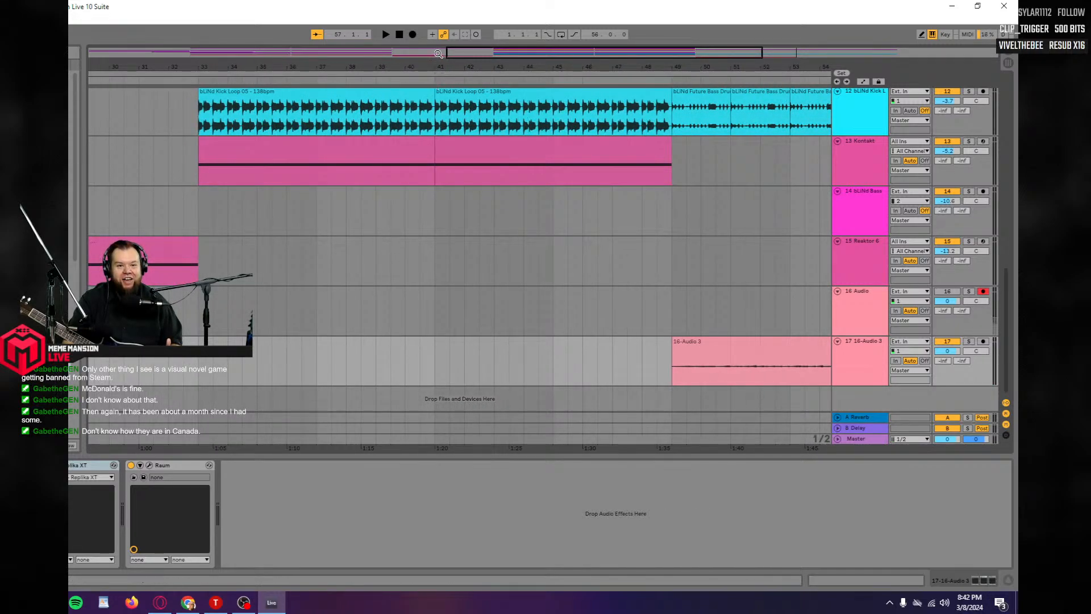
left_click_drag(446, 54, 641, 53)
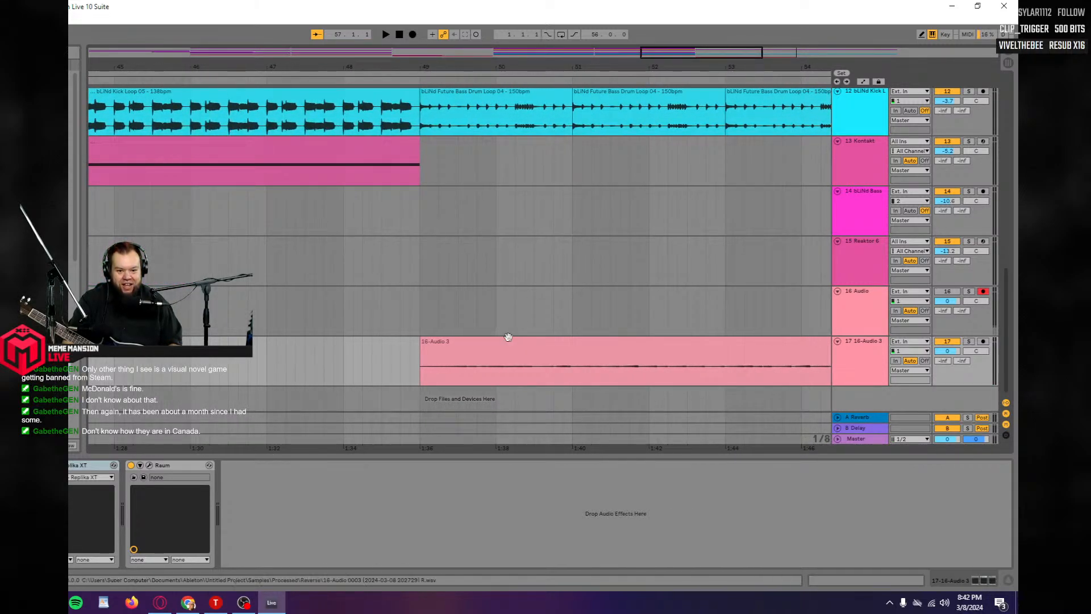
left_click(424, 378)
key("space")
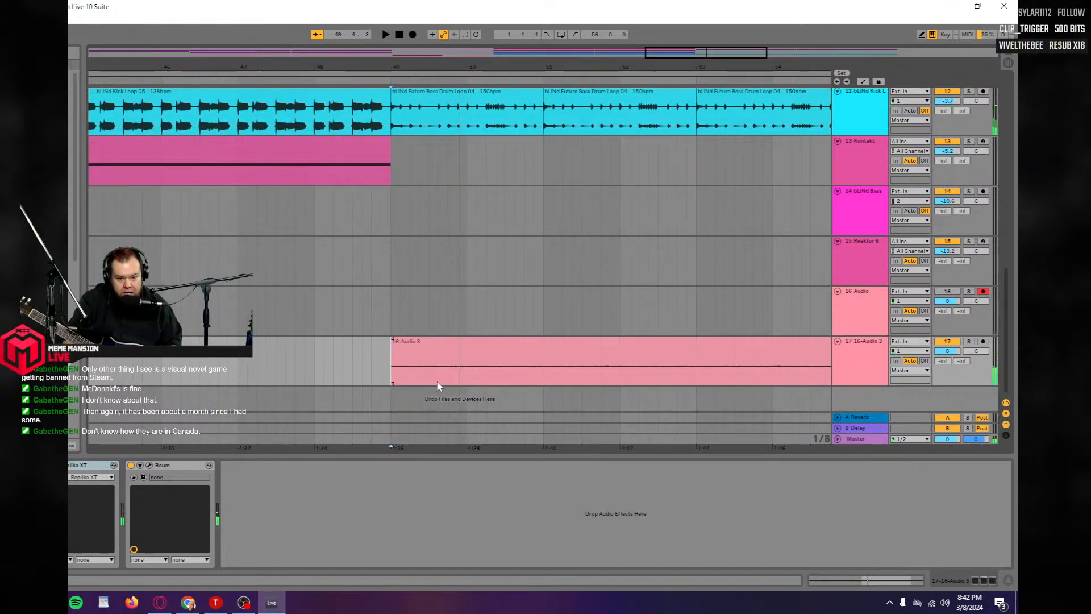
left_click(439, 384)
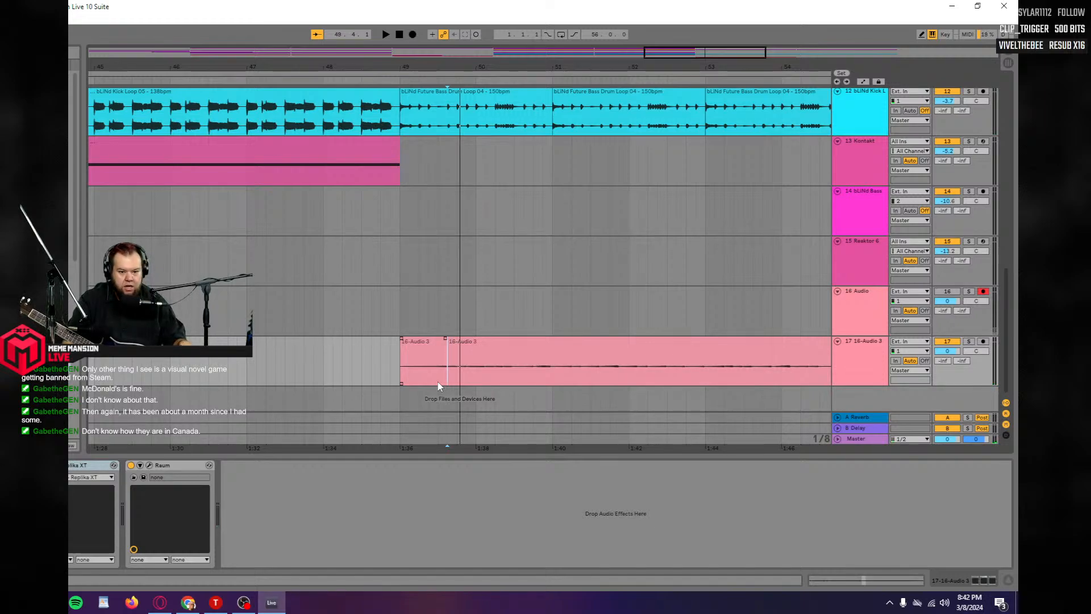
Open the short first piece of the reversed guitar clip in the sample editor and play it back.
left_click(426, 344)
key("space")
double_click(426, 348)
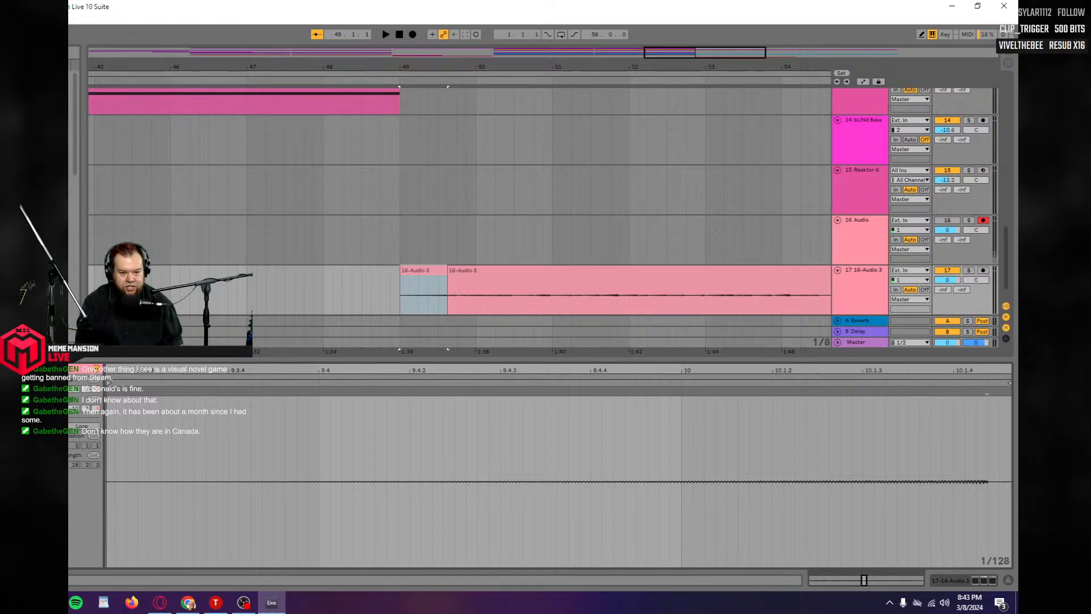
key("space")
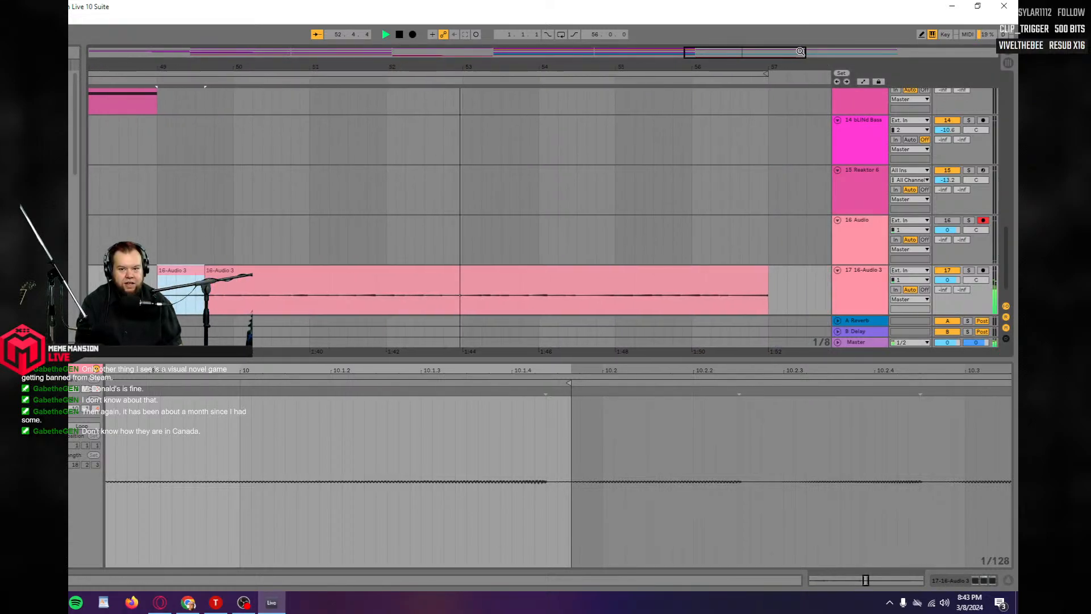
Copy the reversed guitar clips spanning bars 49 to 57 on track 17 and paste them at bar 57.
left_click_drag(809, 51, 889, 53)
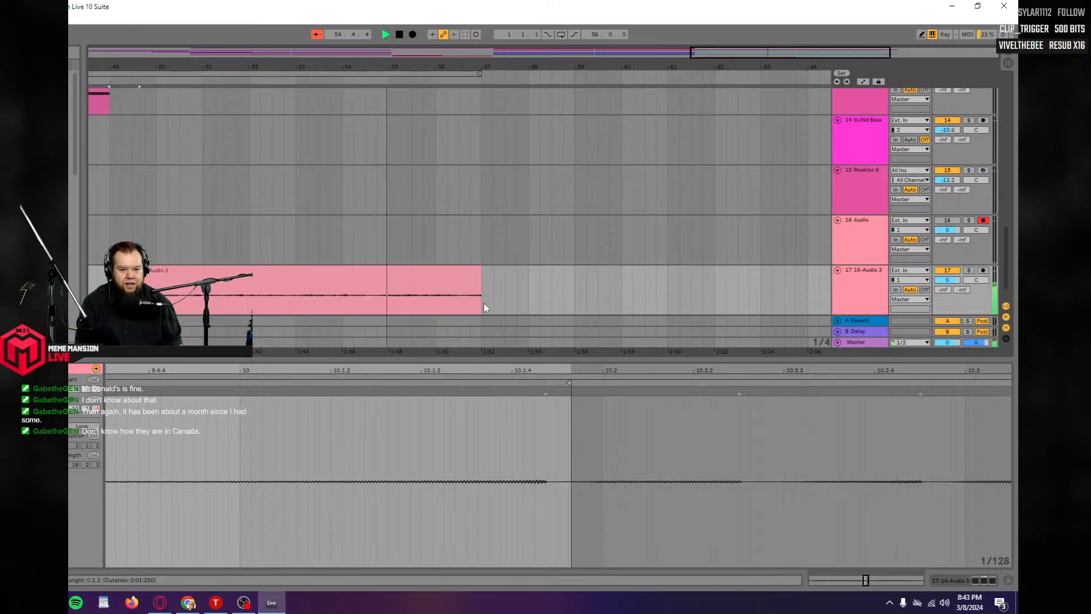
left_click_drag(484, 305, 109, 295)
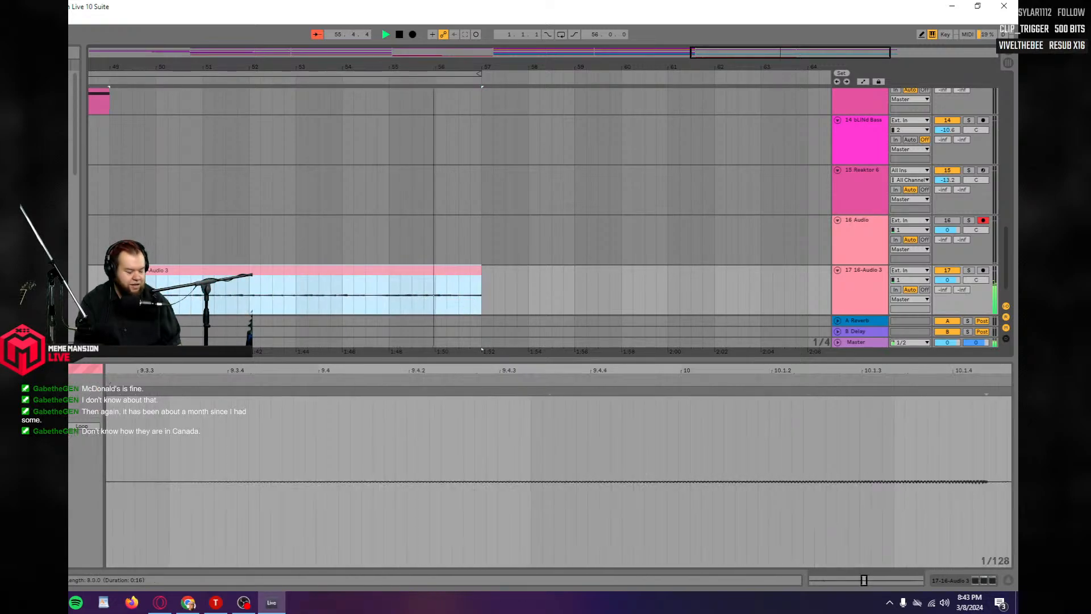
left_click(485, 302)
key("ctrl+v")
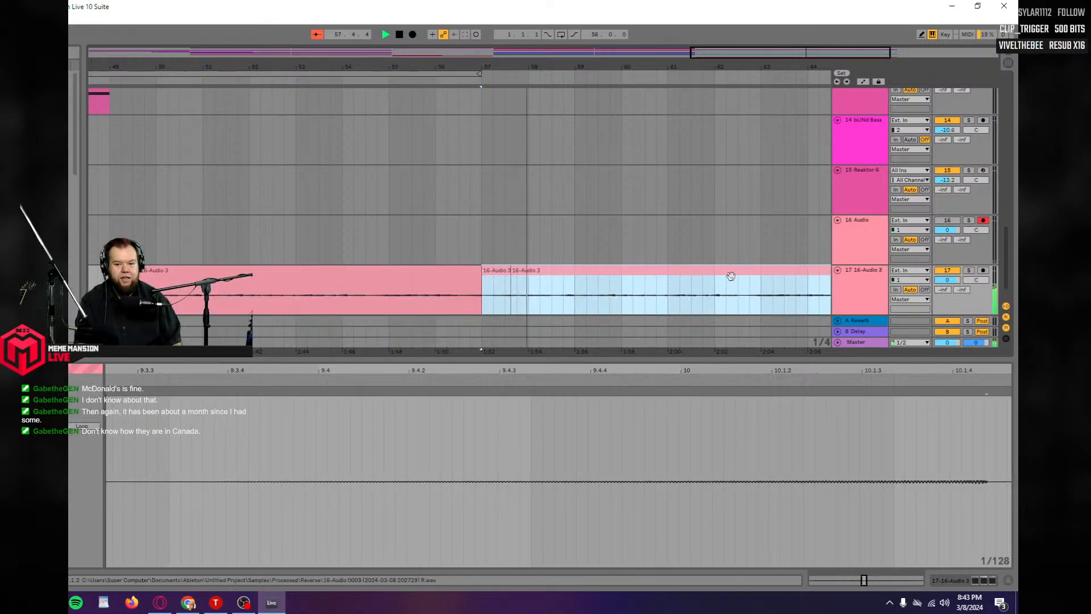
Stop playback and duplicate track 17 together with its clips and effects.
key("space")
left_click(850, 291)
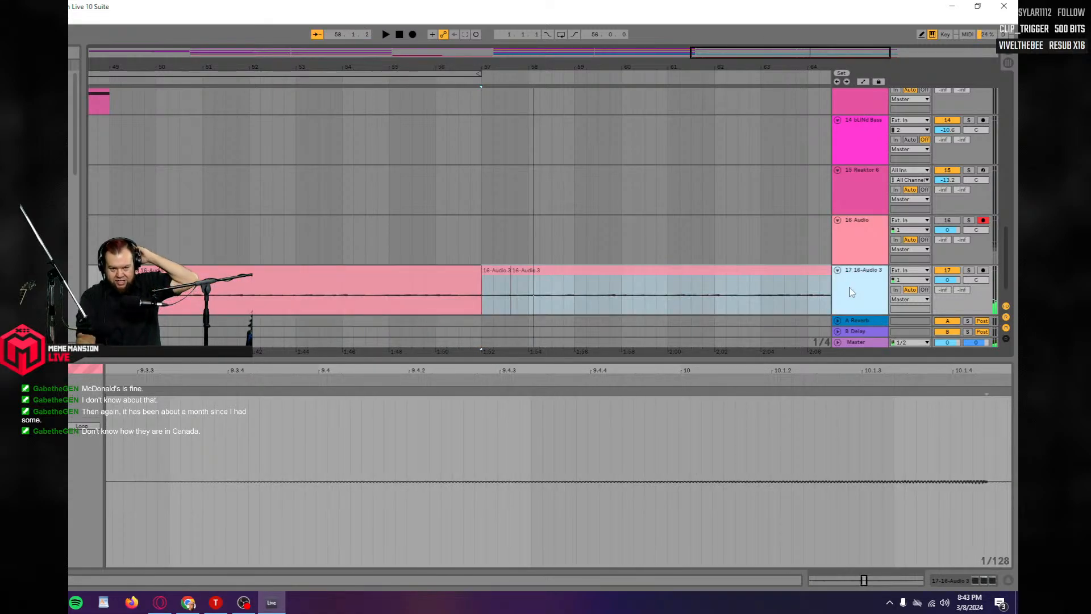
key("shift+Tab")
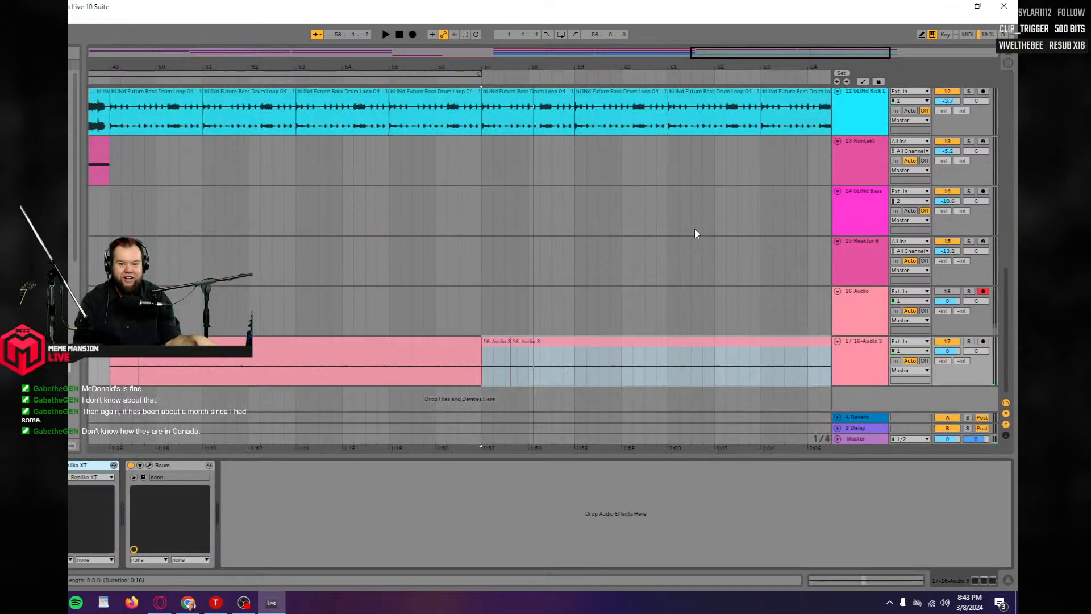
right_click(850, 354)
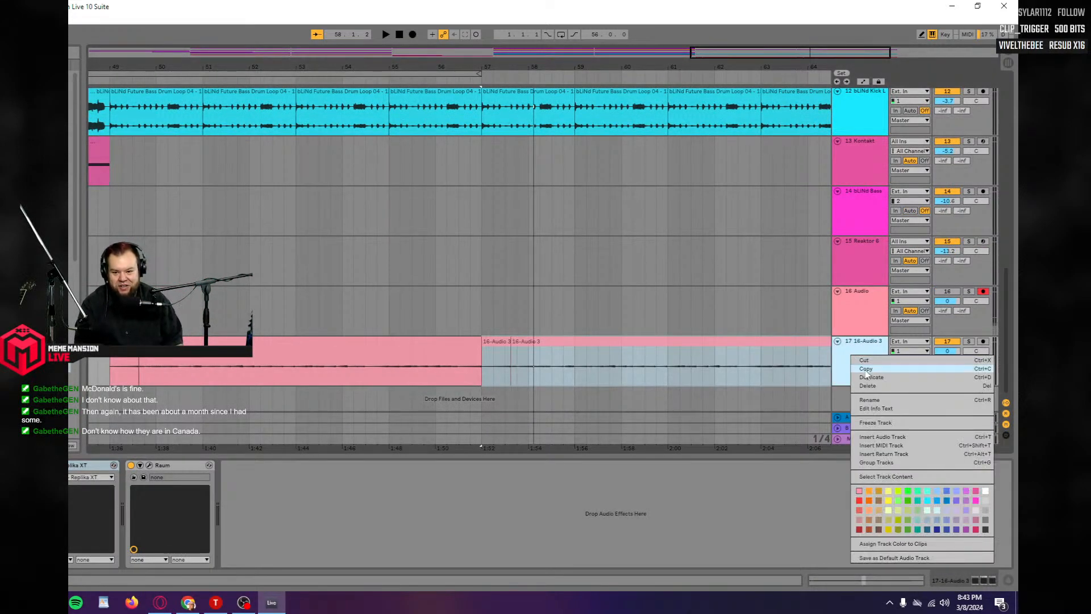
left_click(869, 381)
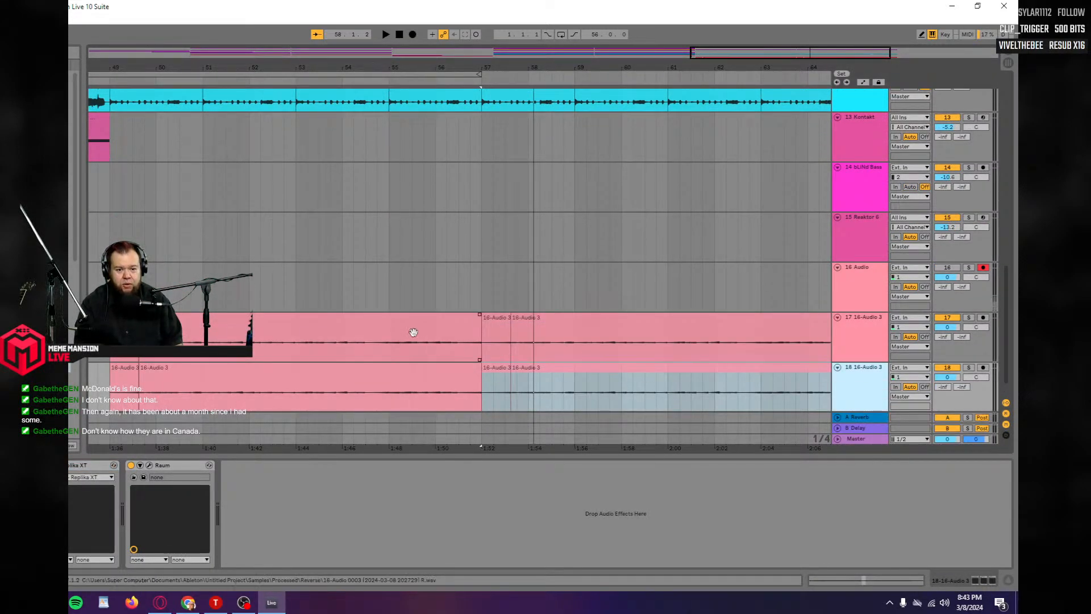
Delete the guitar clips before bar 57 on track 18 and those from bar 57 onward on track 17.
left_click(403, 382)
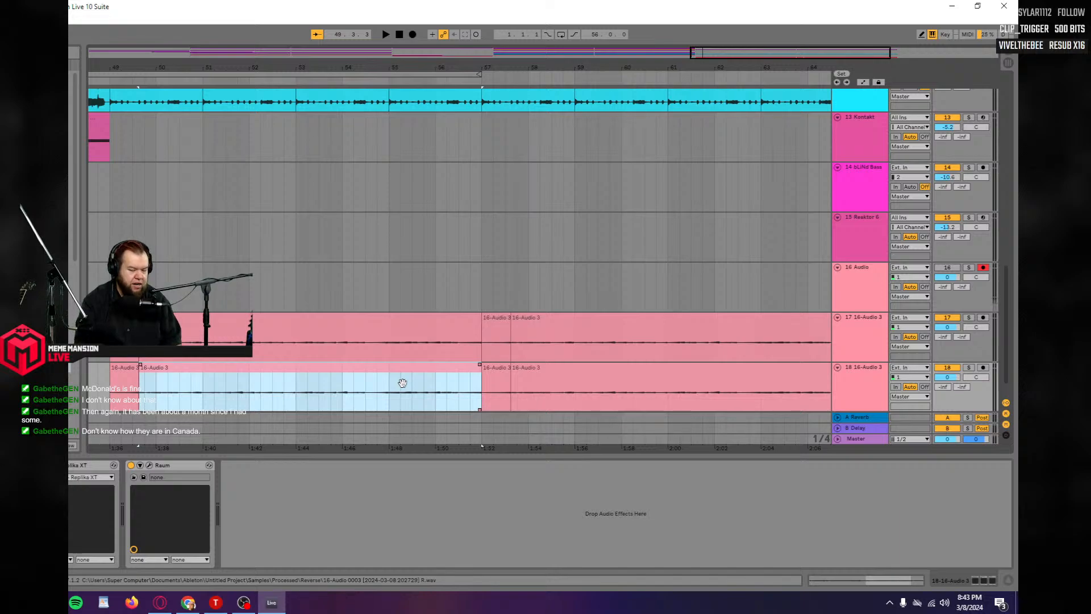
key("Delete")
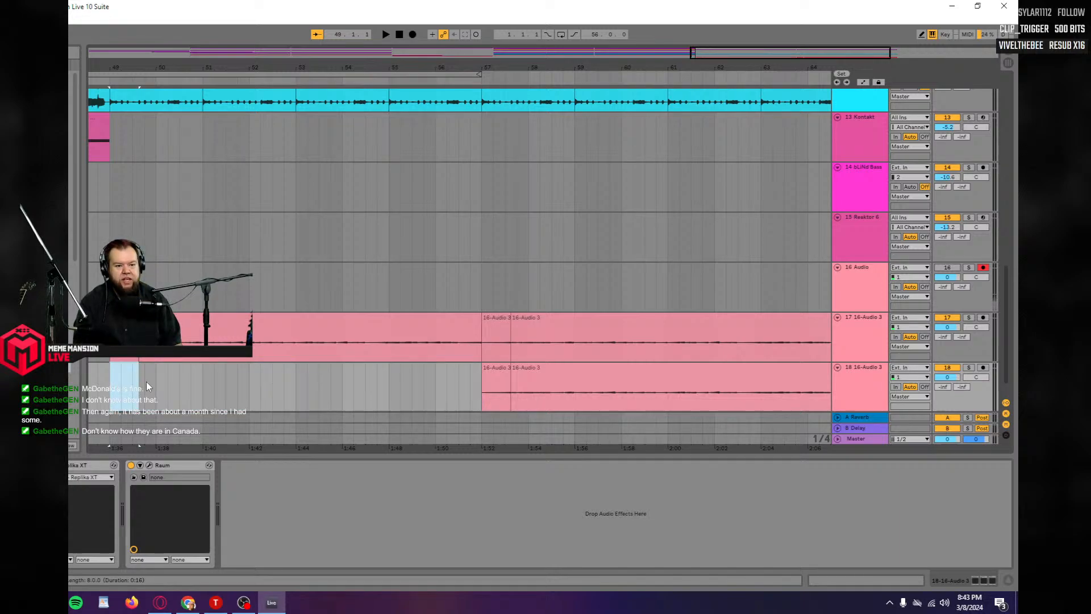
left_click(500, 327)
key("Delete")
left_click(562, 332)
key("Delete")
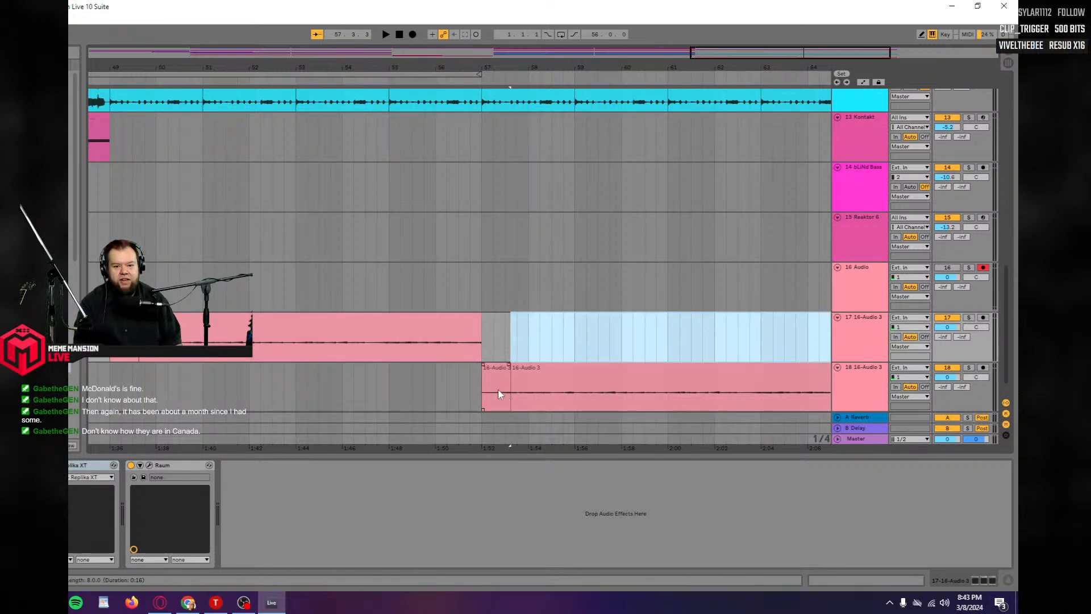
Open Replika XT on track 18, solo the track and play it from bar 57.
left_click(481, 398)
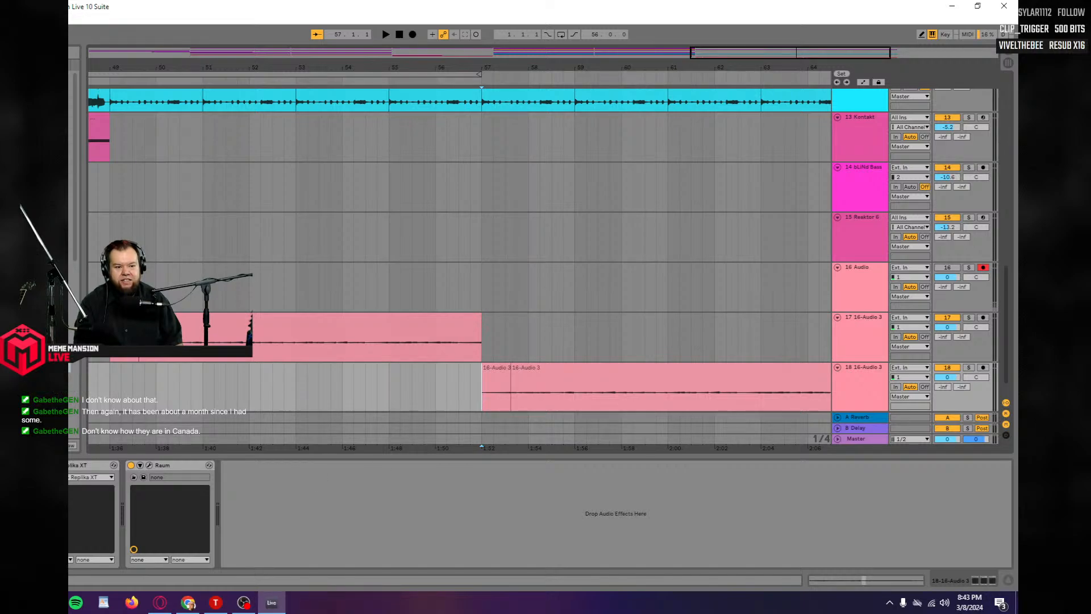
left_click(53, 465)
left_click_drag(540, 239, 265, 358)
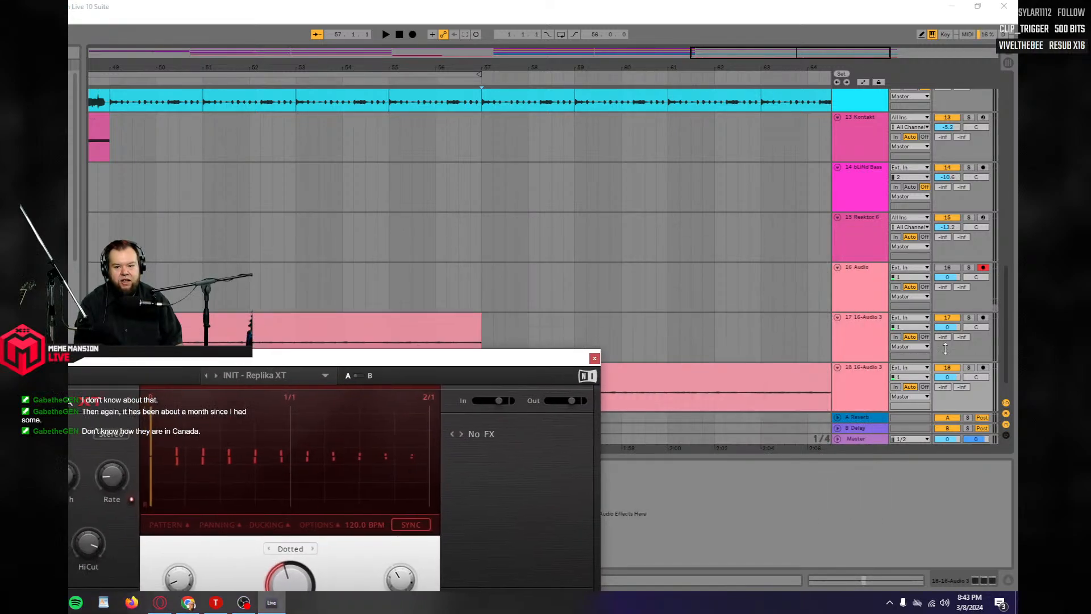
left_click(969, 368)
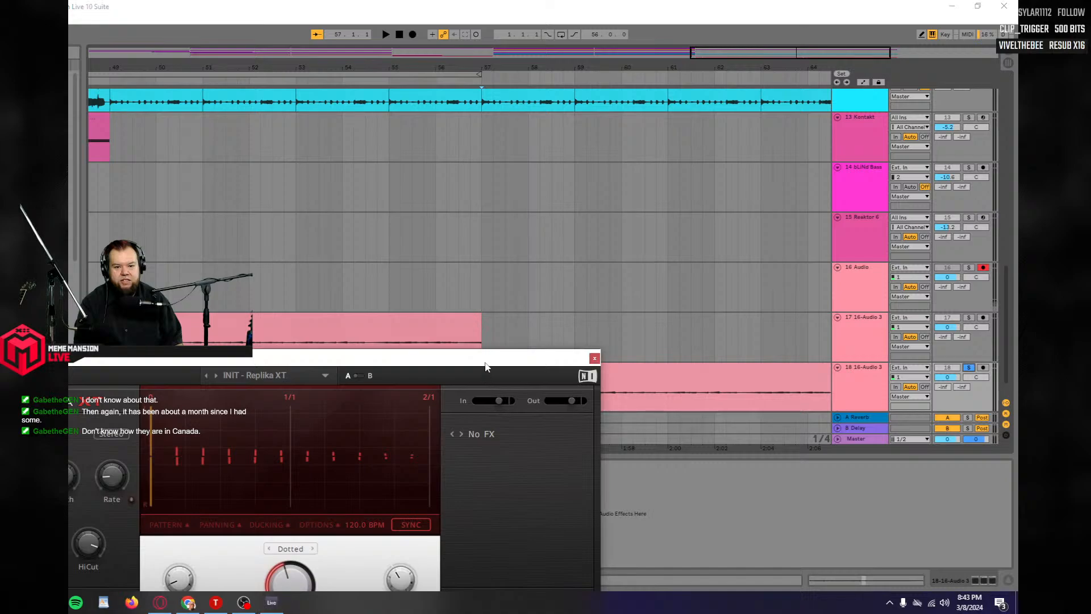
key("space")
left_click_drag(485, 359, 533, 230)
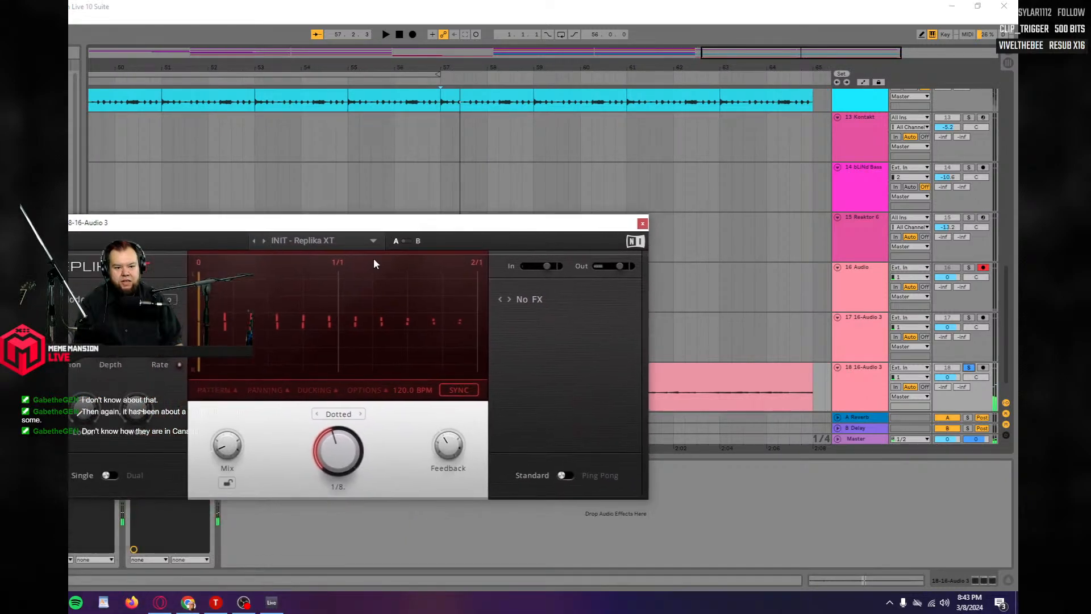
Load the Rhythmic preset Bongo Diddle in Replika XT on track 18 and play the guitar from bar 57.
left_click(315, 240)
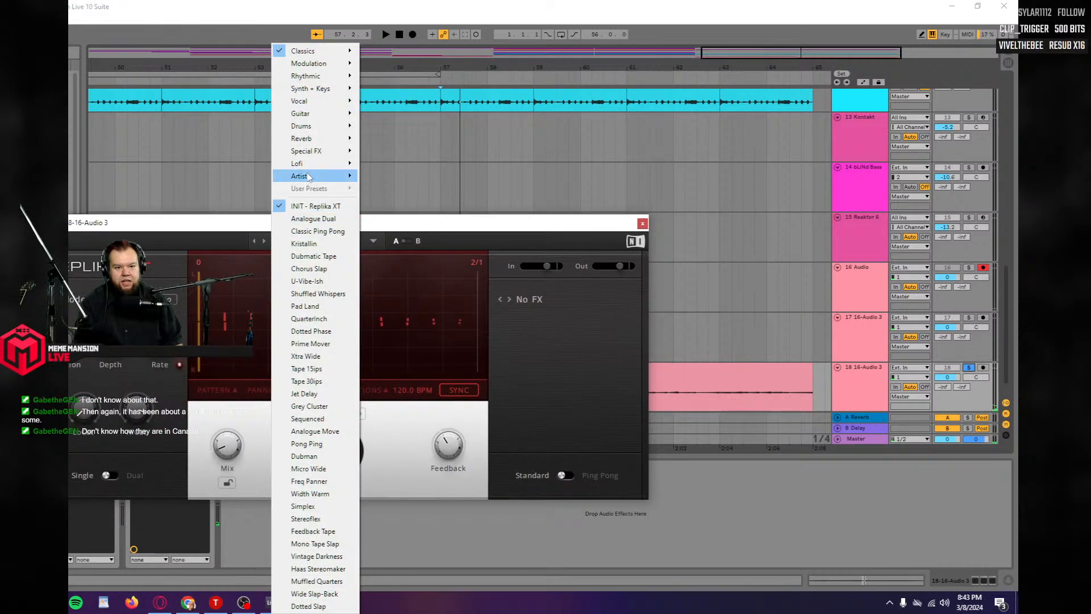
mouse_move(324, 142)
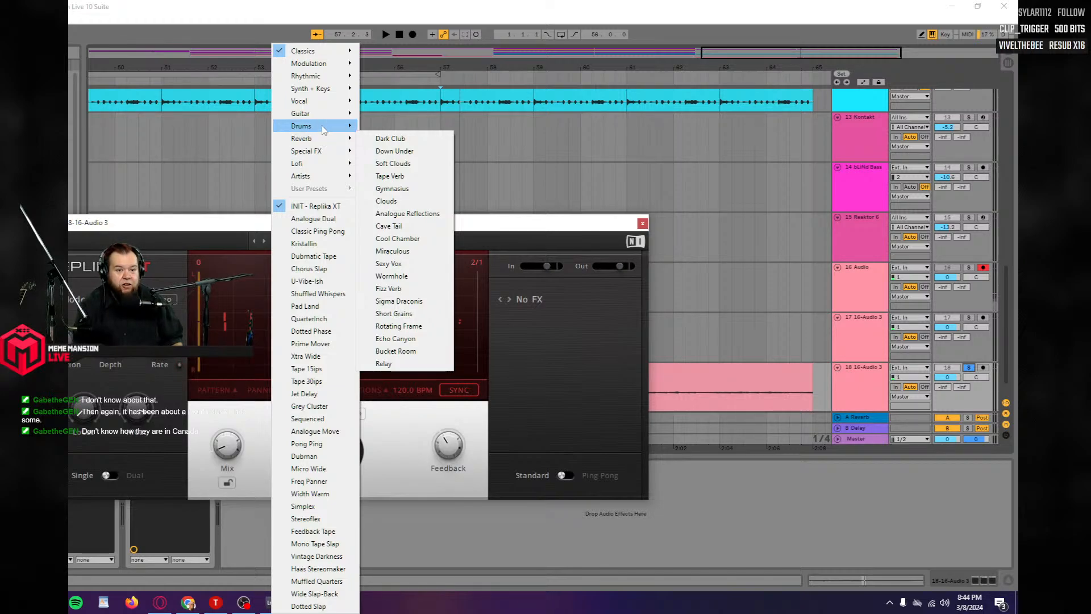
mouse_move(323, 116)
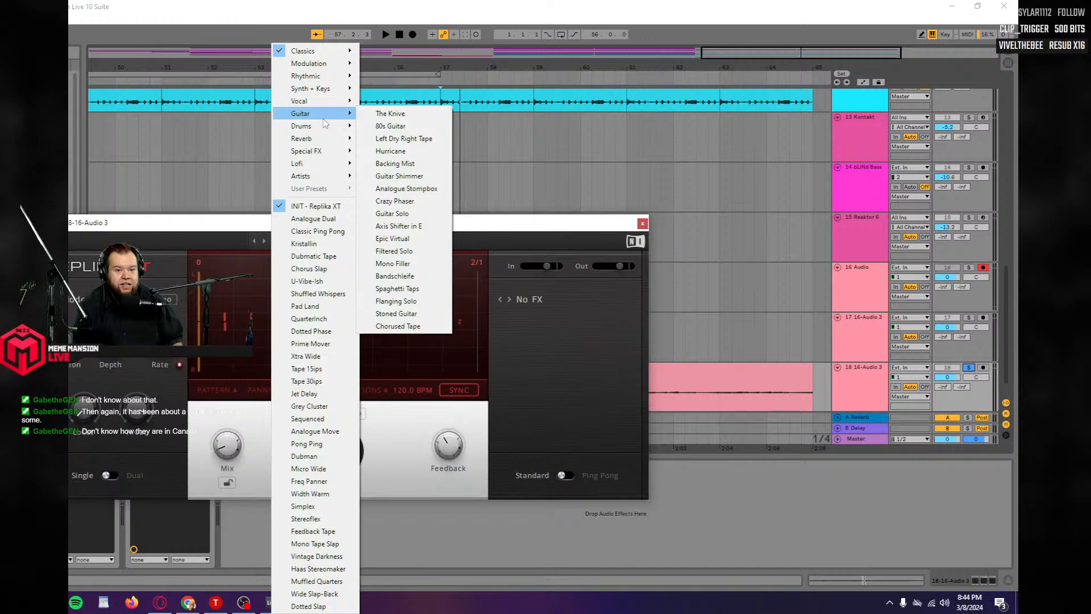
mouse_move(336, 80)
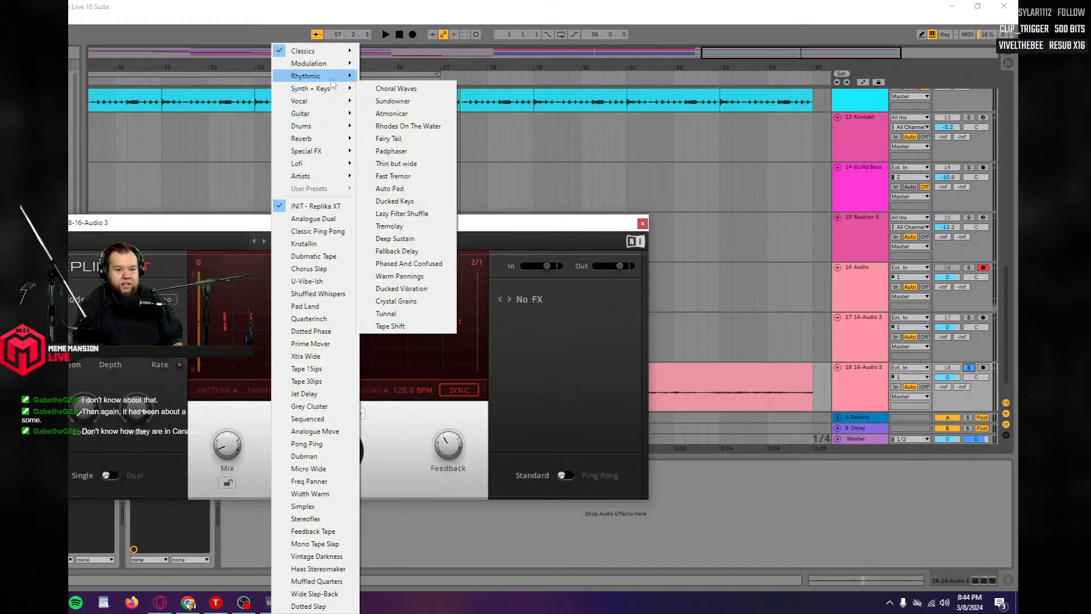
left_click(400, 88)
key("space")
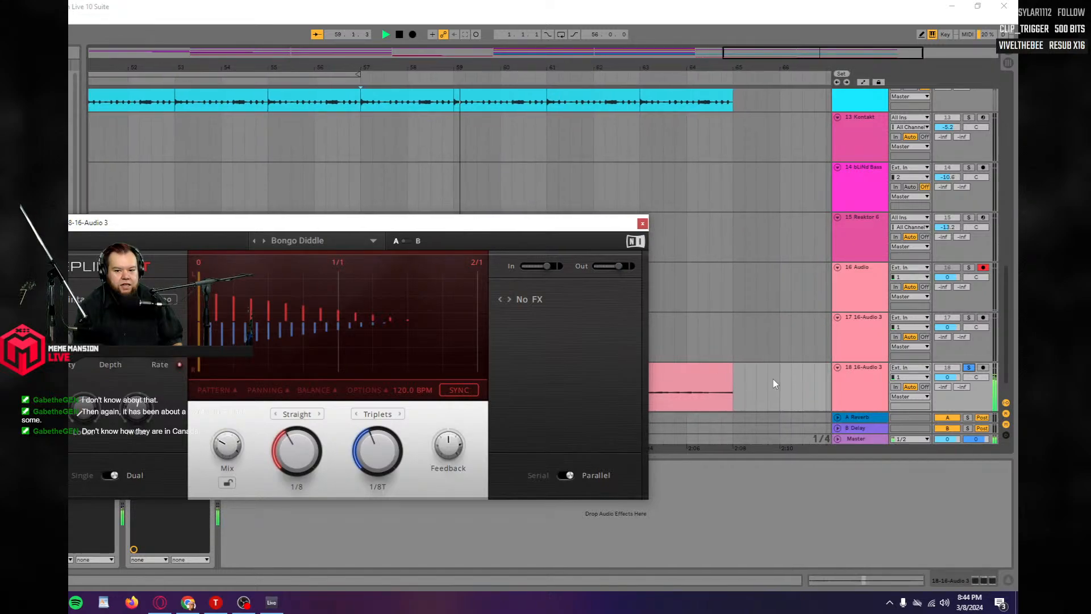
Unsolo track 18, advance Replika XT through its presets to Diffuse Heartbeat during playback, and close the plugin.
left_click(968, 368)
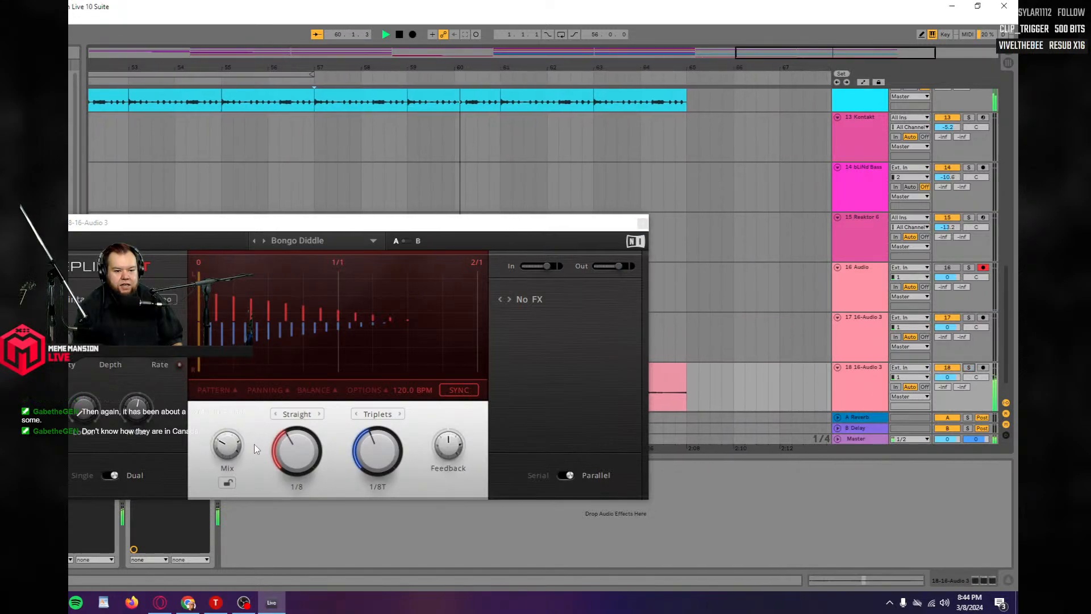
left_click(264, 240)
key("space")
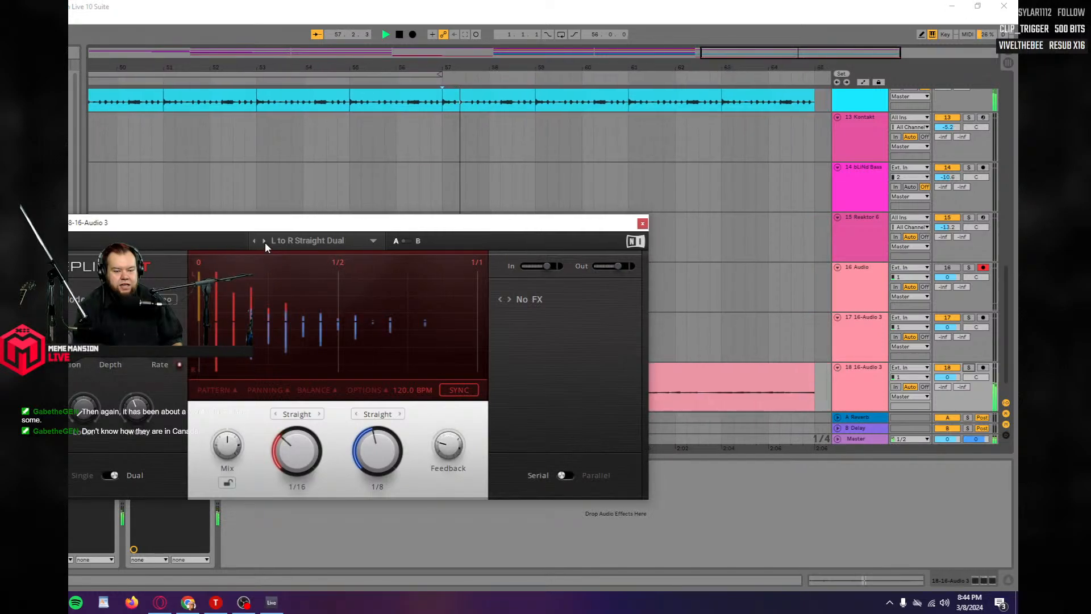
left_click(264, 241)
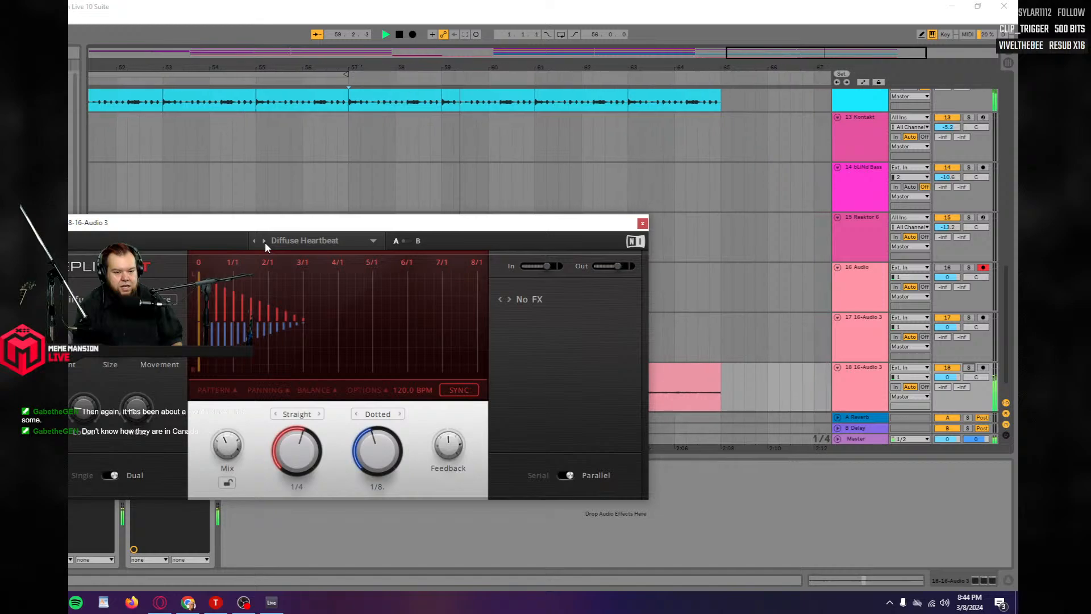
left_click(642, 223)
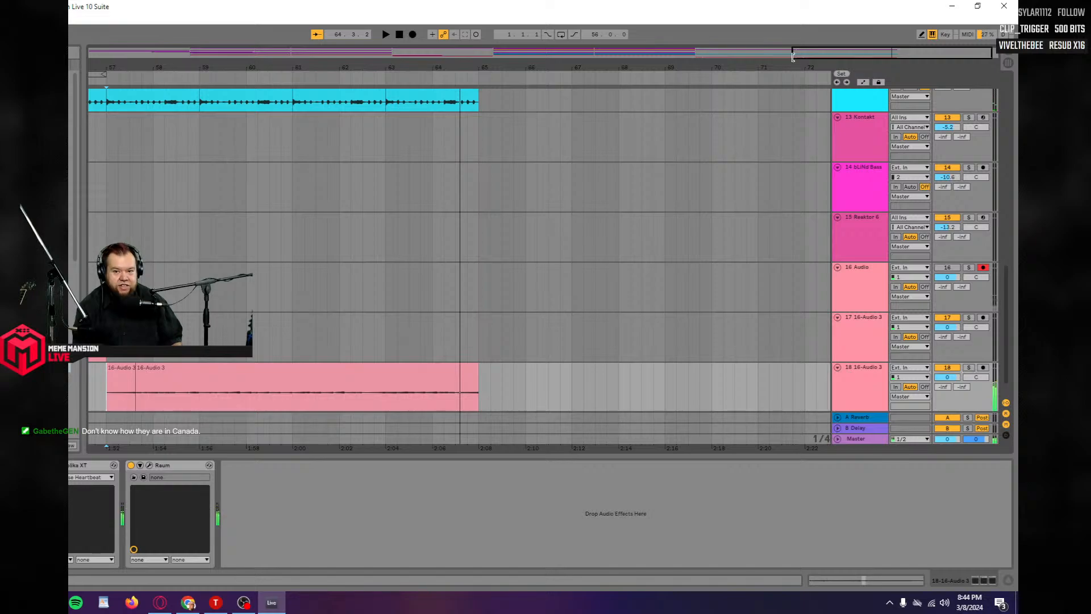
Turn off Raum on track 18, change the Replika XT preset to Pulse Train and play from bar 57.
left_click_drag(793, 57, 656, 57)
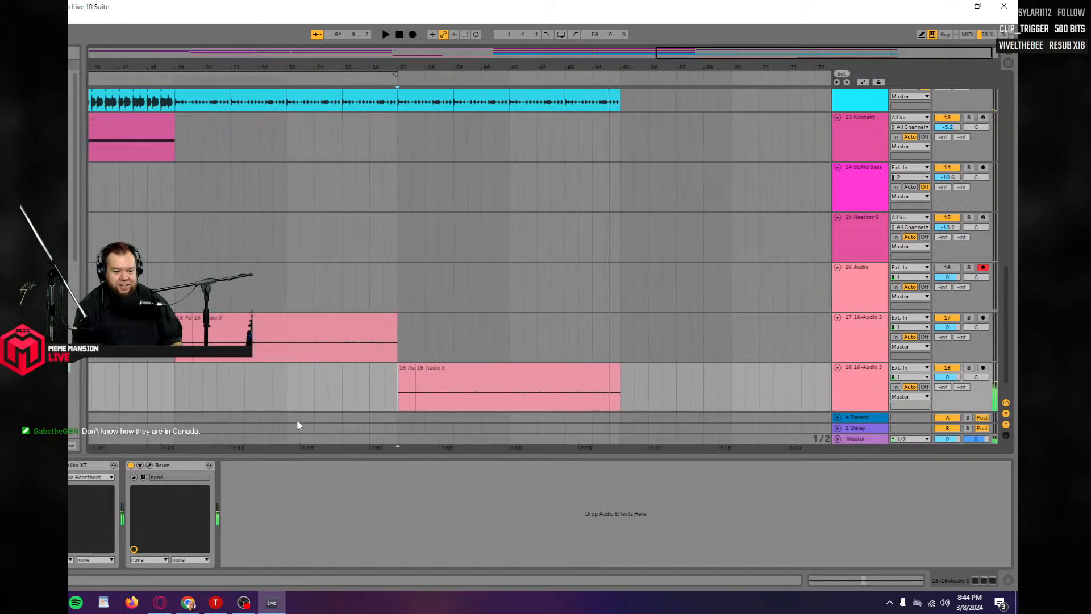
left_click(130, 465)
left_click(53, 465)
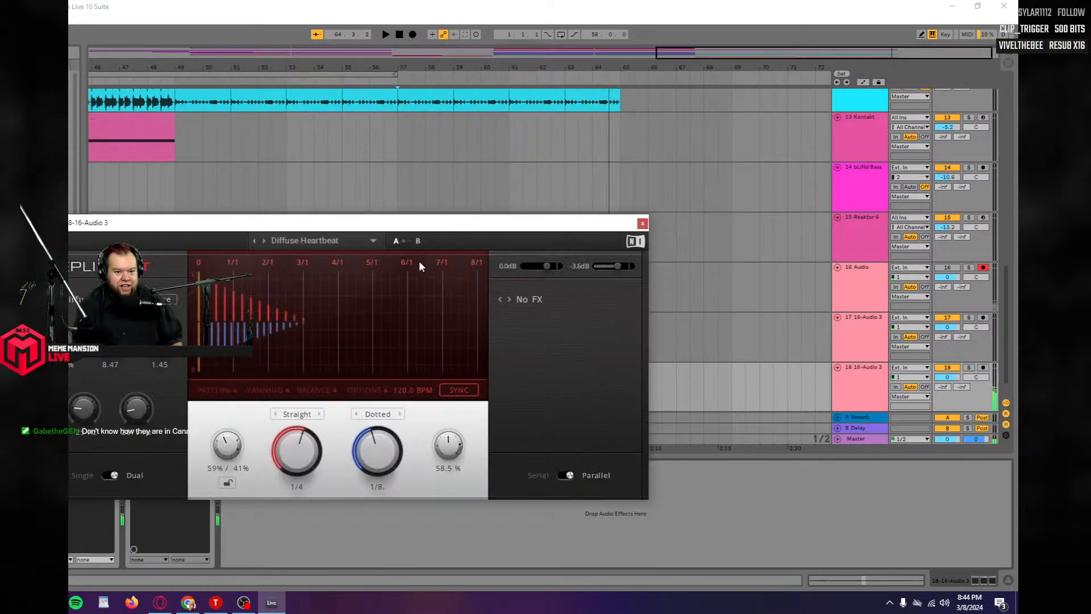
left_click(266, 240)
key("space")
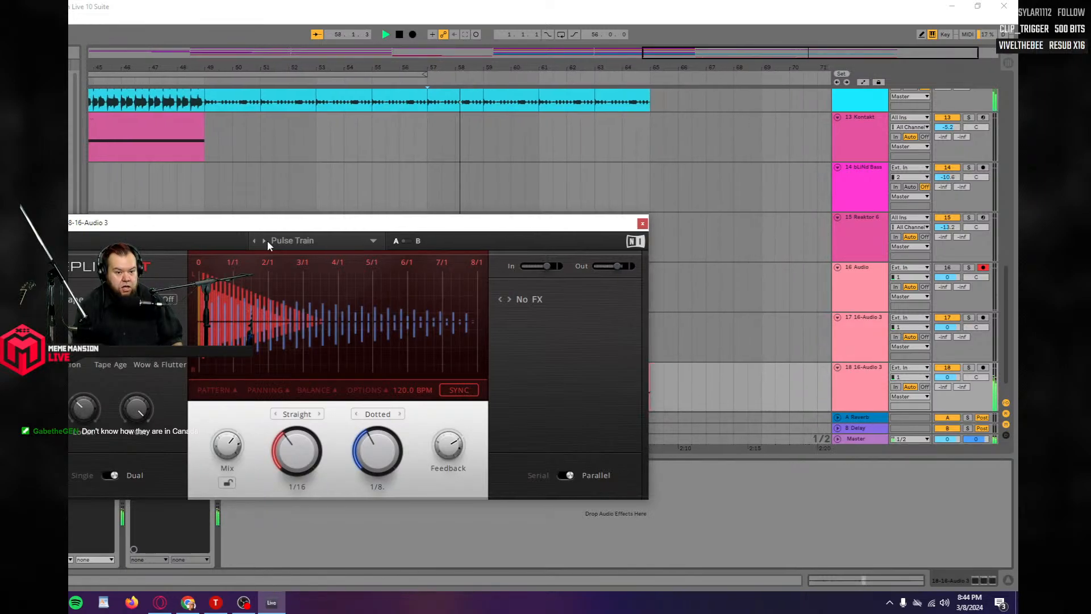
Set the Replika XT mix on track 18 to 65% / 35% during playback and close the plugin.
left_click(641, 224)
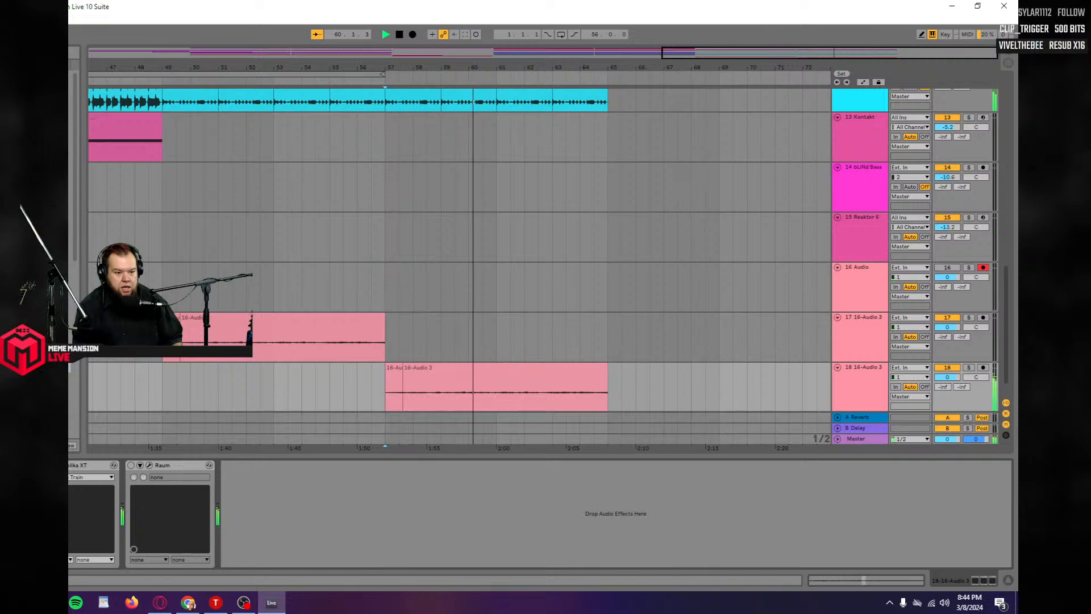
left_click(54, 465)
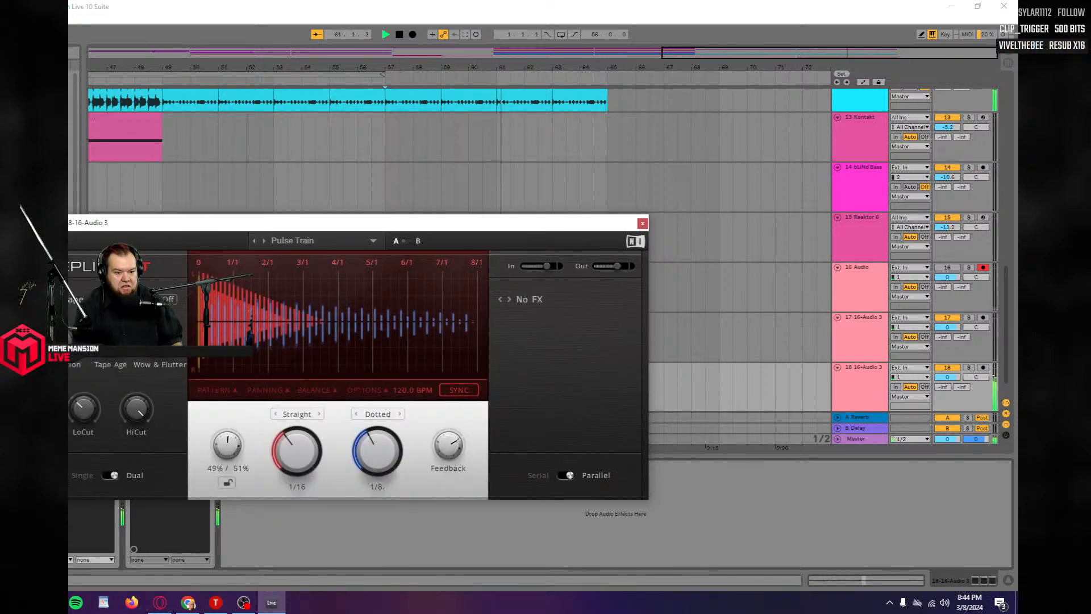
left_click_drag(227, 445, 227, 464)
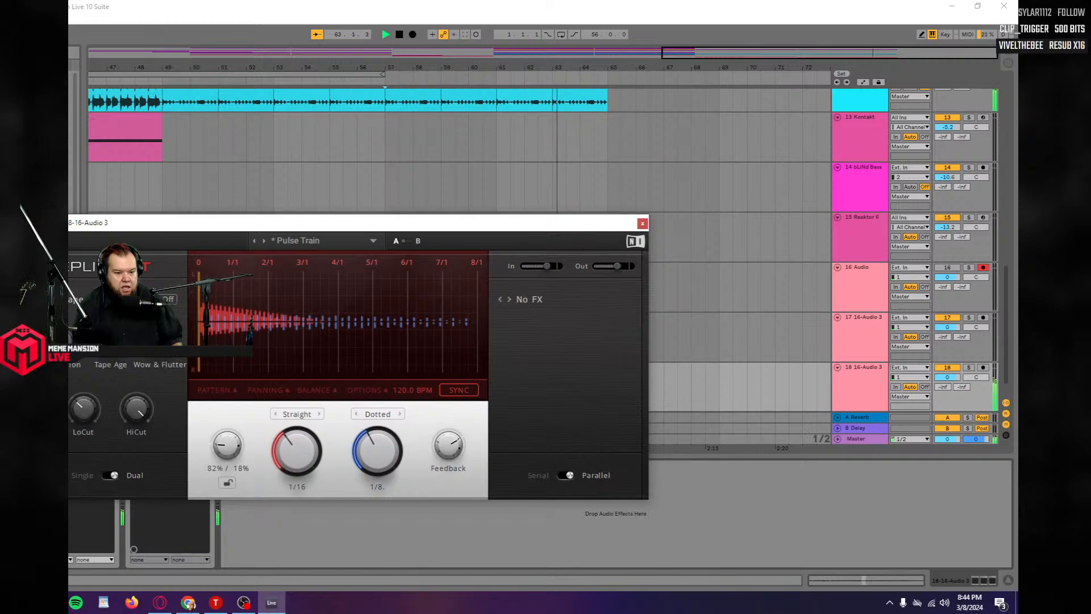
mouse_move(227, 445)
left_mouse_down()
mouse_move(228, 432)
mouse_move(227, 454)
mouse_move(227, 430)
left_mouse_up()
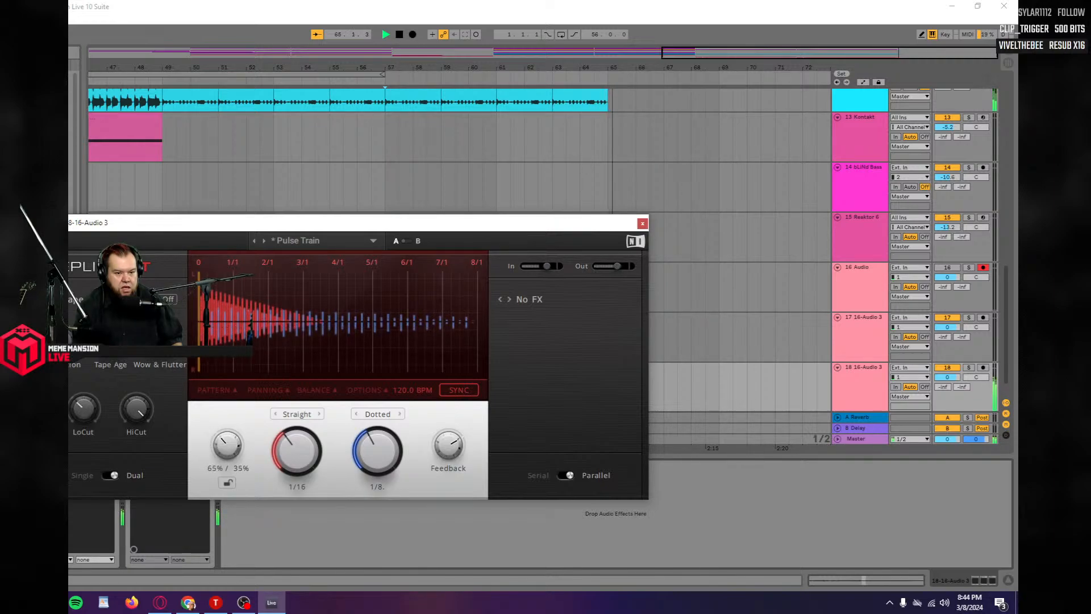
left_click(642, 224)
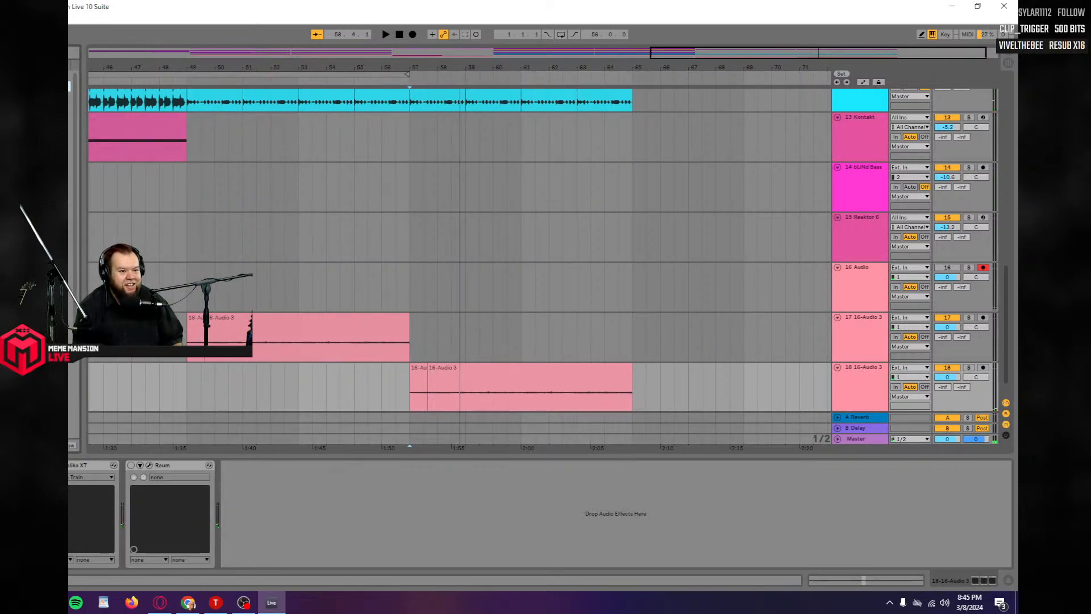
Add FabFilter Timeless 3 to track 18 and audition its Modulation presets Beautiful Vintage Chorus bM and Crispy Vocal Width bM.
left_click_drag(69, 194, 116, 514)
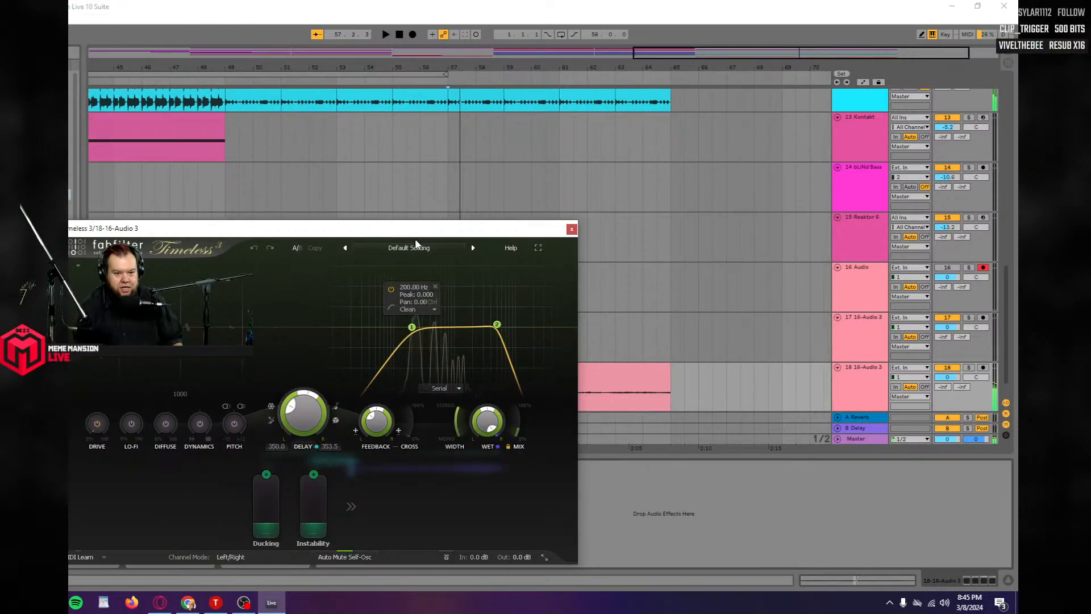
left_click(415, 244)
mouse_move(412, 314)
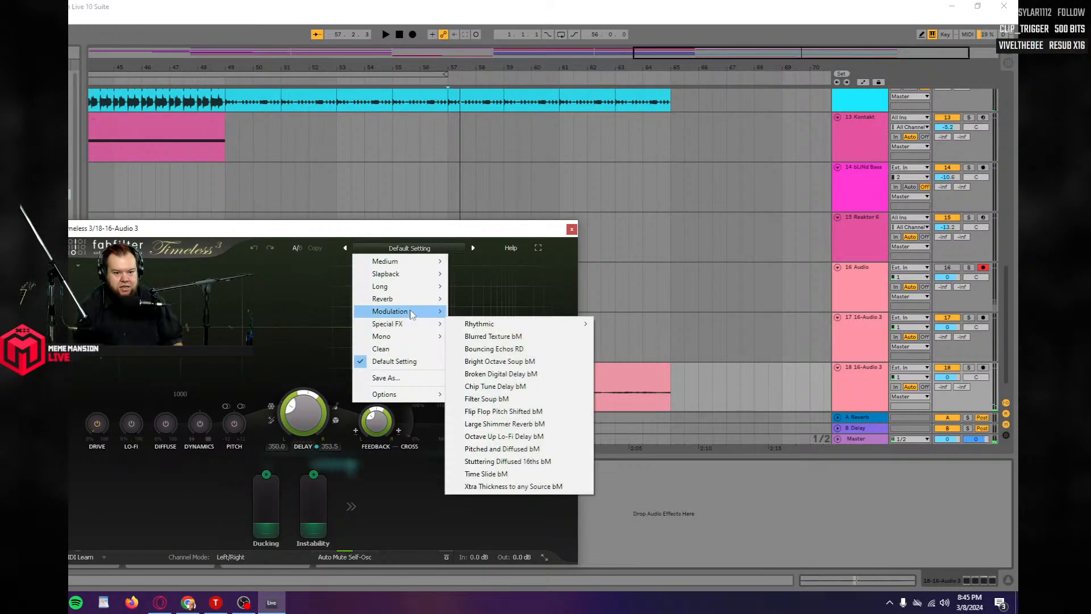
left_click(497, 318)
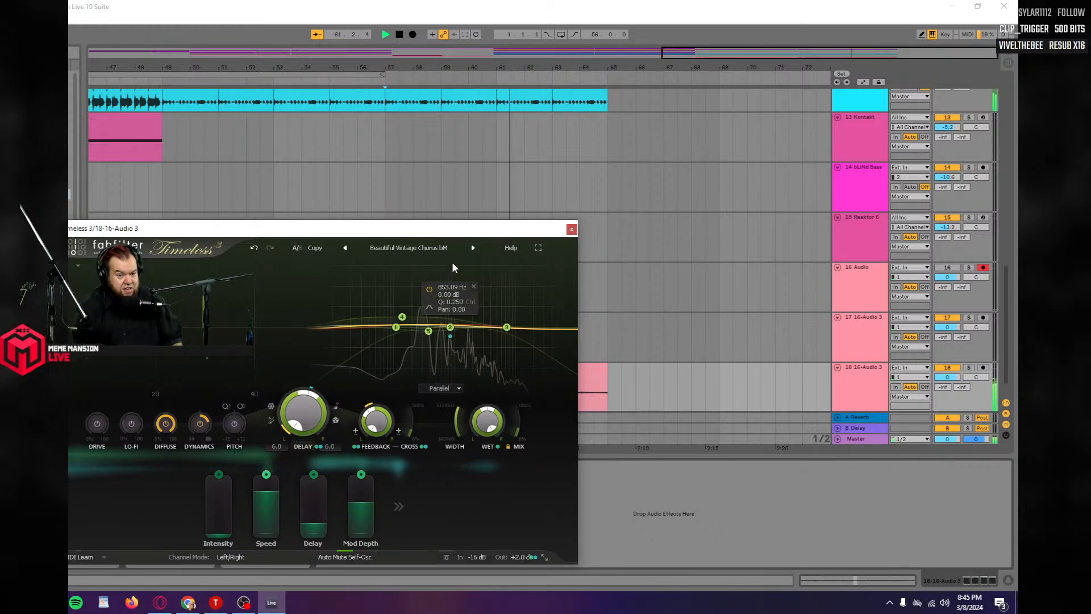
left_click(473, 249)
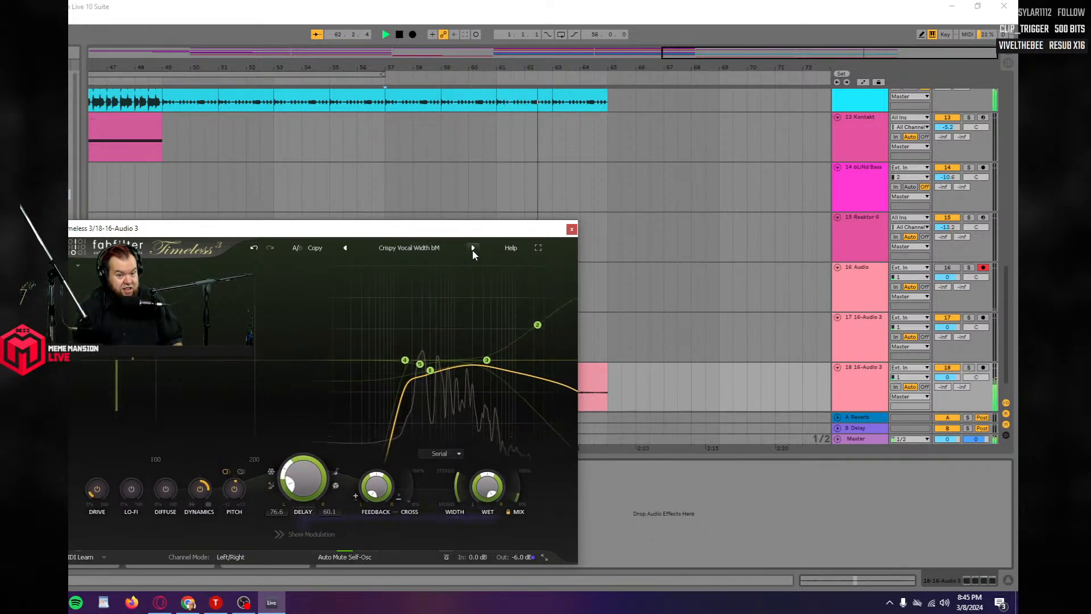
Audition the Timeless 3 presets from Diffused Chorus bM to Tele WibeLux bM, return to Beautiful Vintage Chorus bM and close the plugin.
left_click(473, 249)
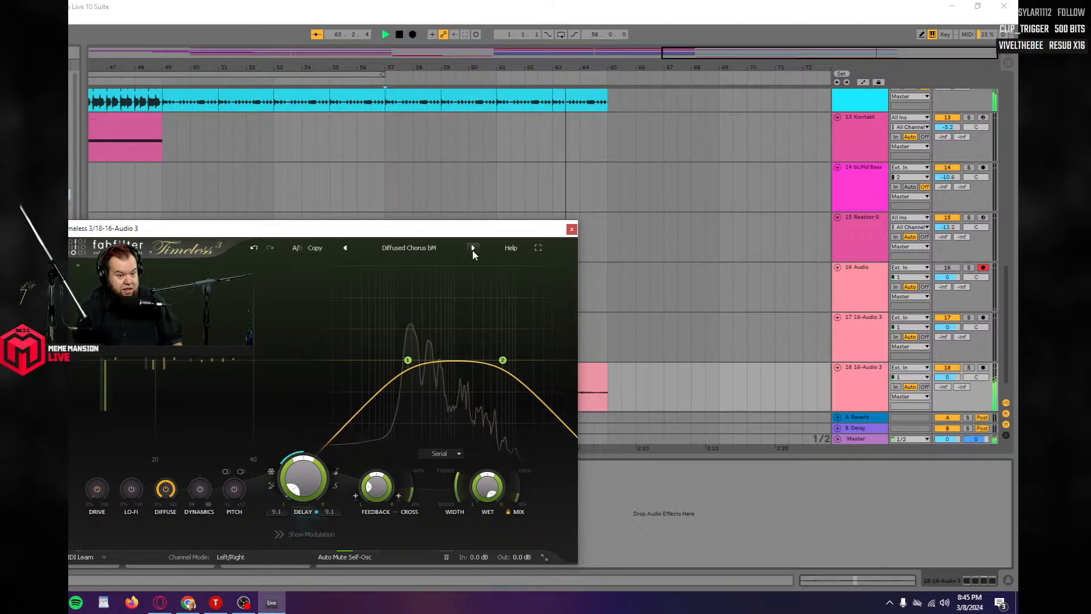
left_click(473, 249)
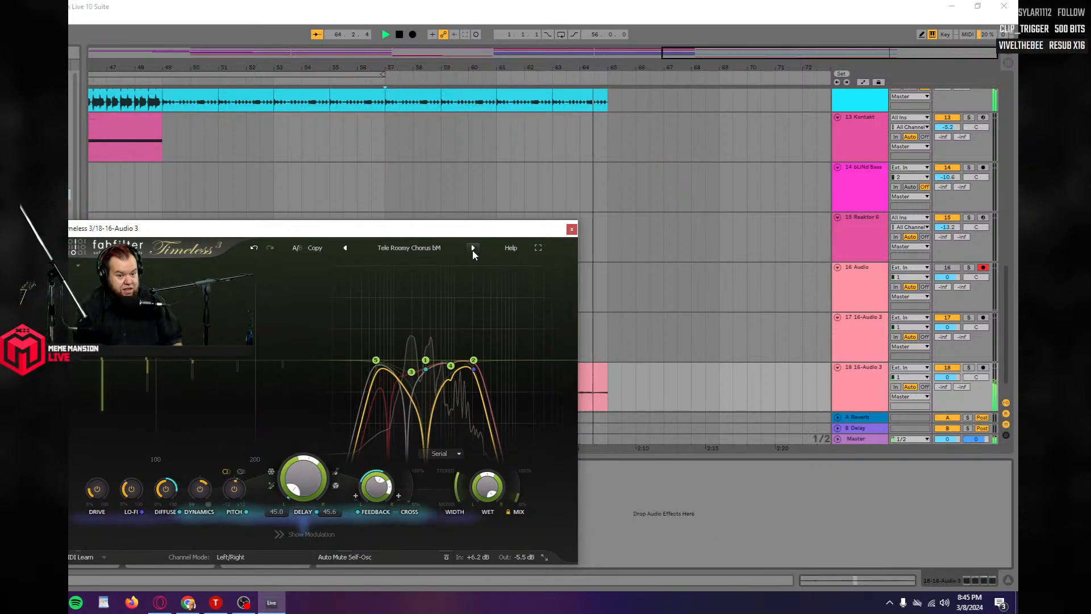
left_click(473, 249)
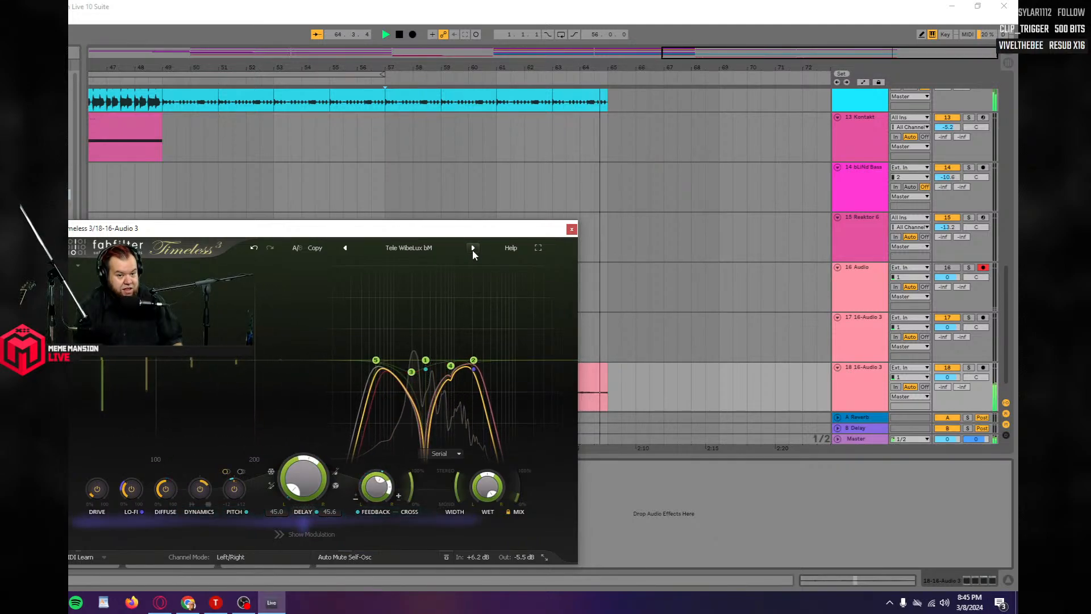
left_click(414, 249)
mouse_move(403, 311)
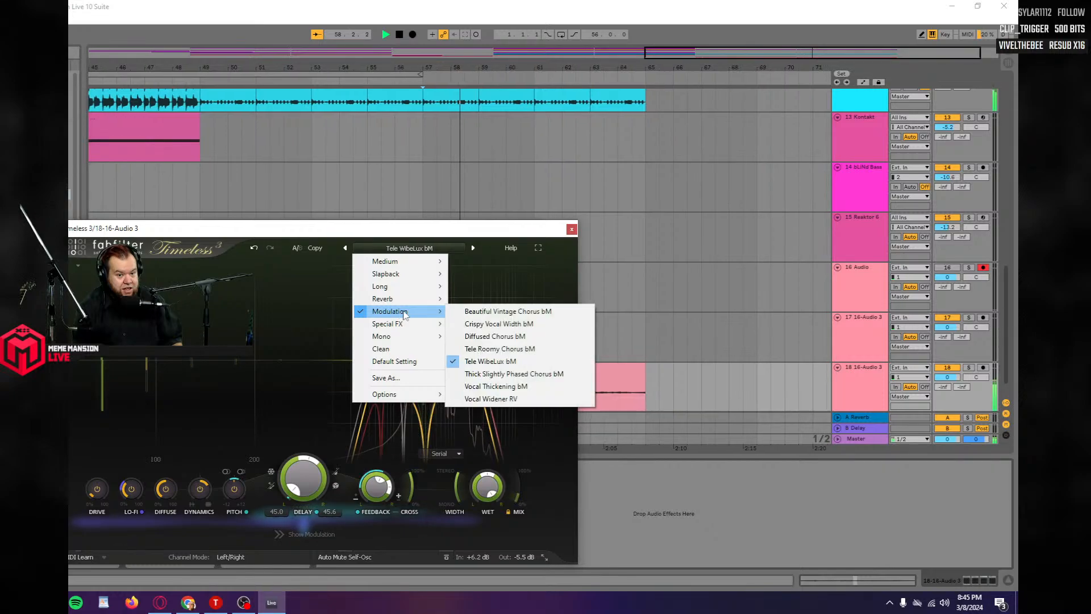
left_click(500, 311)
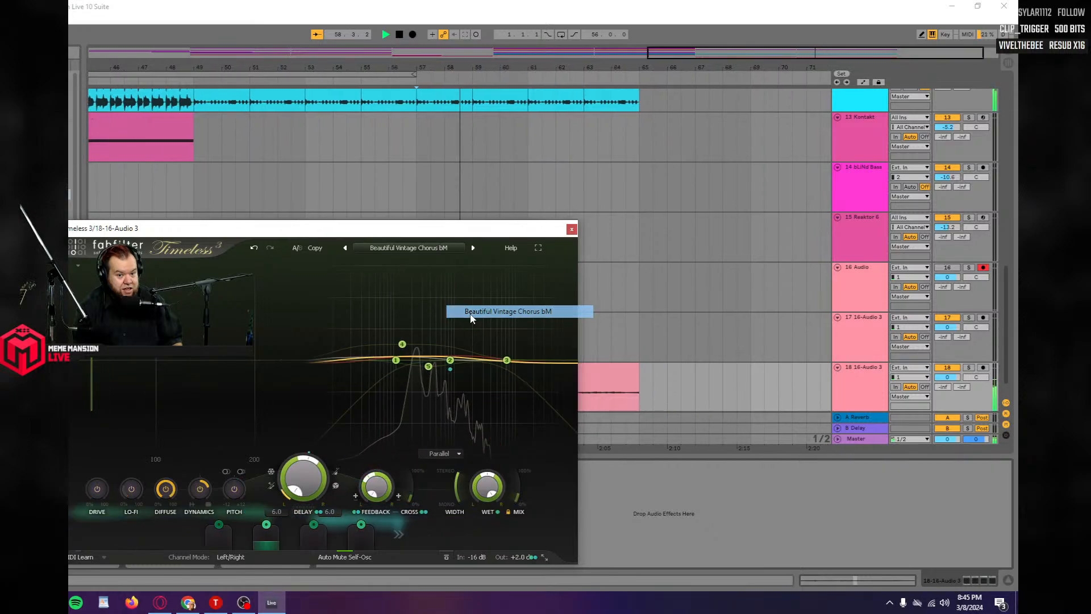
left_click(571, 229)
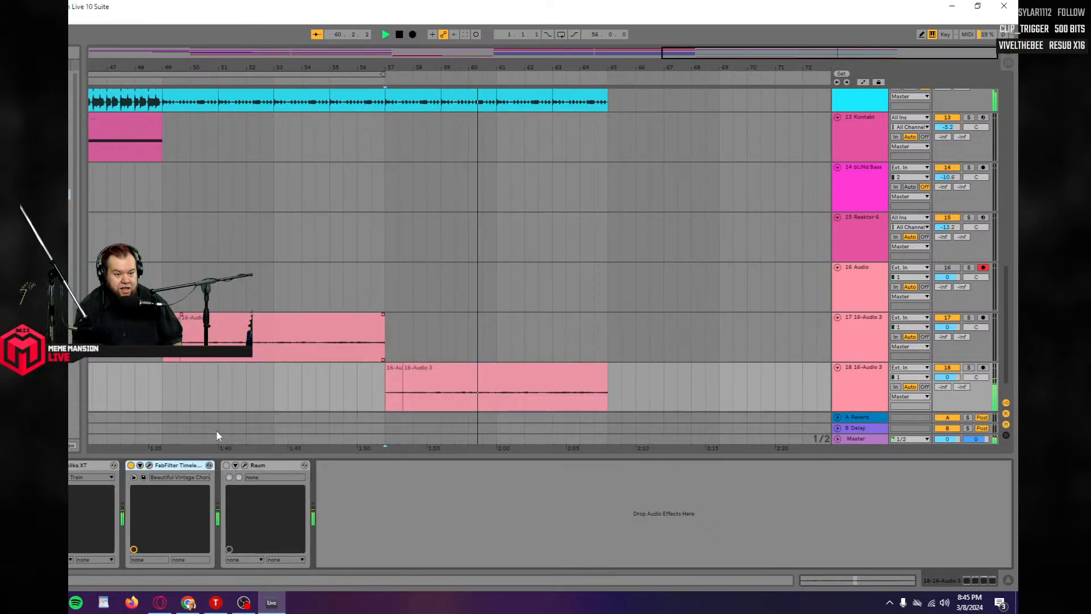
Turn Raum on track 18 back on, check the Raum and Replika XT windows, and stop playback.
left_click(226, 466)
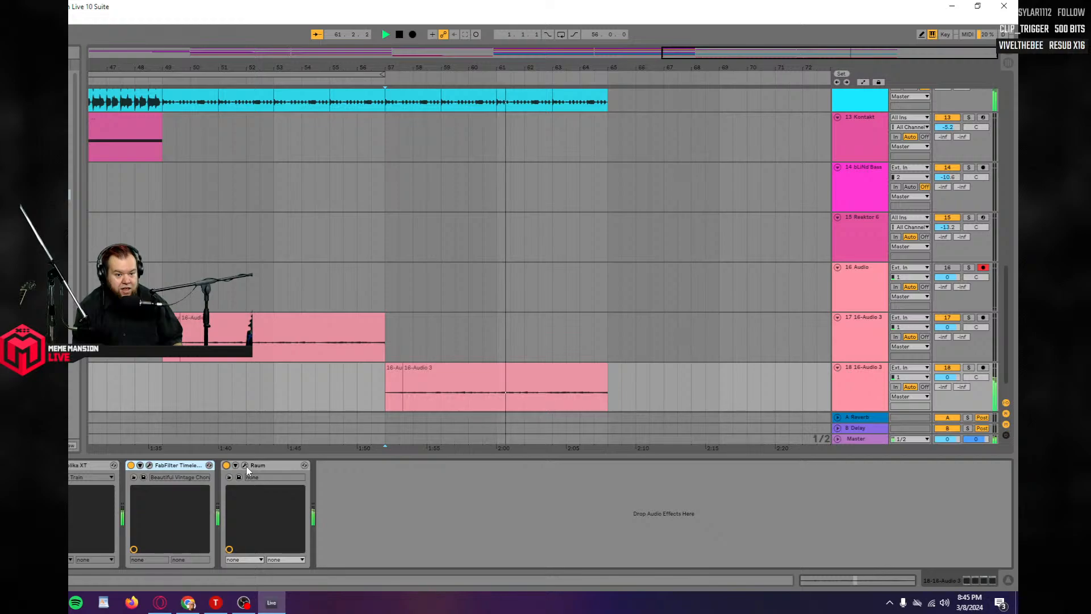
left_click(245, 465)
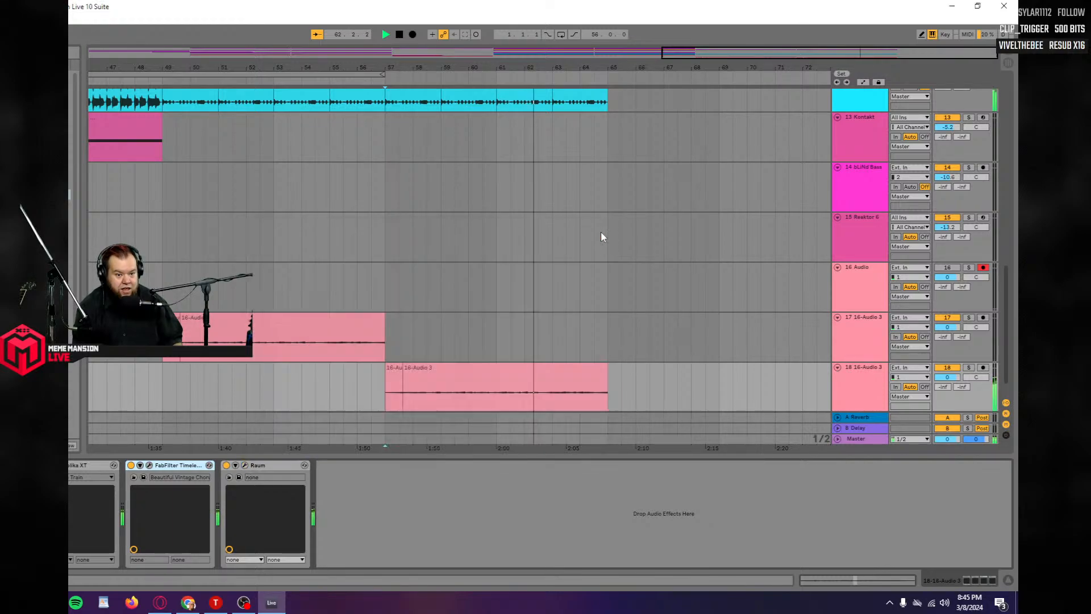
left_click(597, 233)
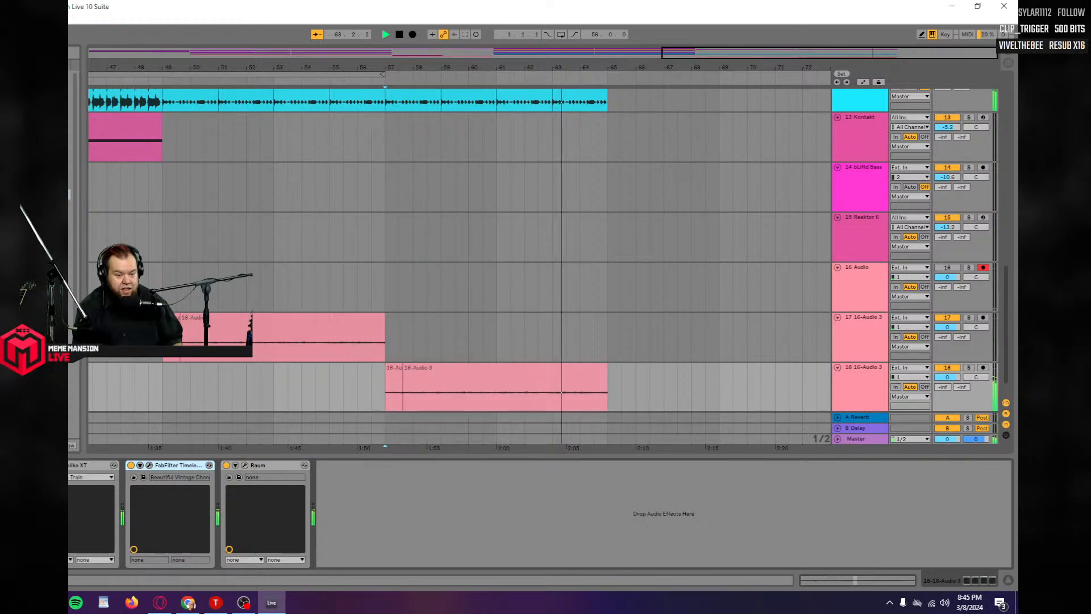
left_click(53, 465)
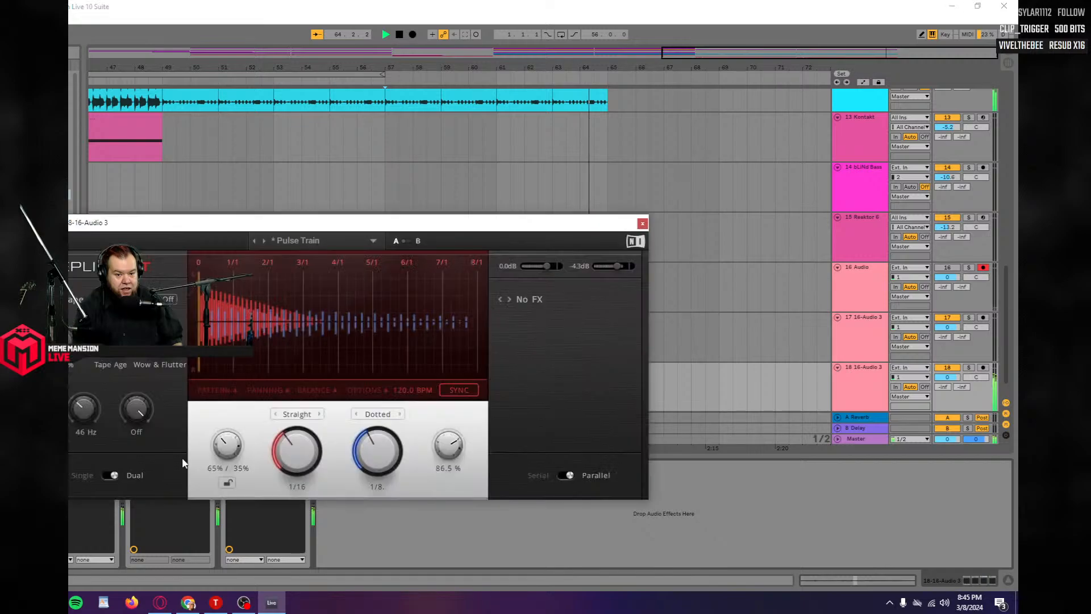
key("space")
left_click(642, 223)
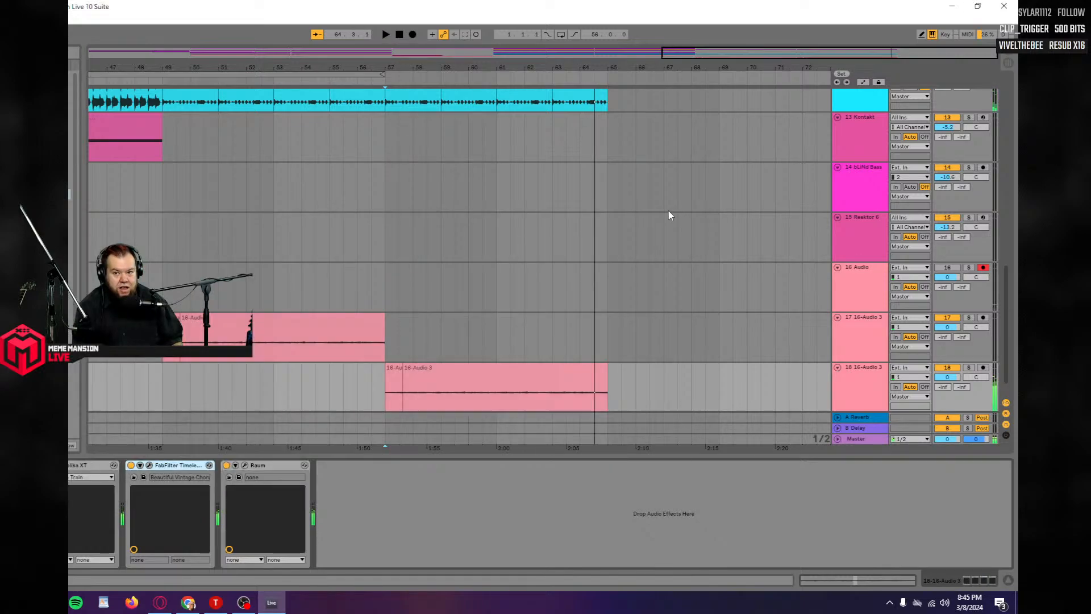
Automate the Replika XT mix on track 18 to rise from bar 61 to 0.35 at bar 65, and play it back.
left_click(861, 82)
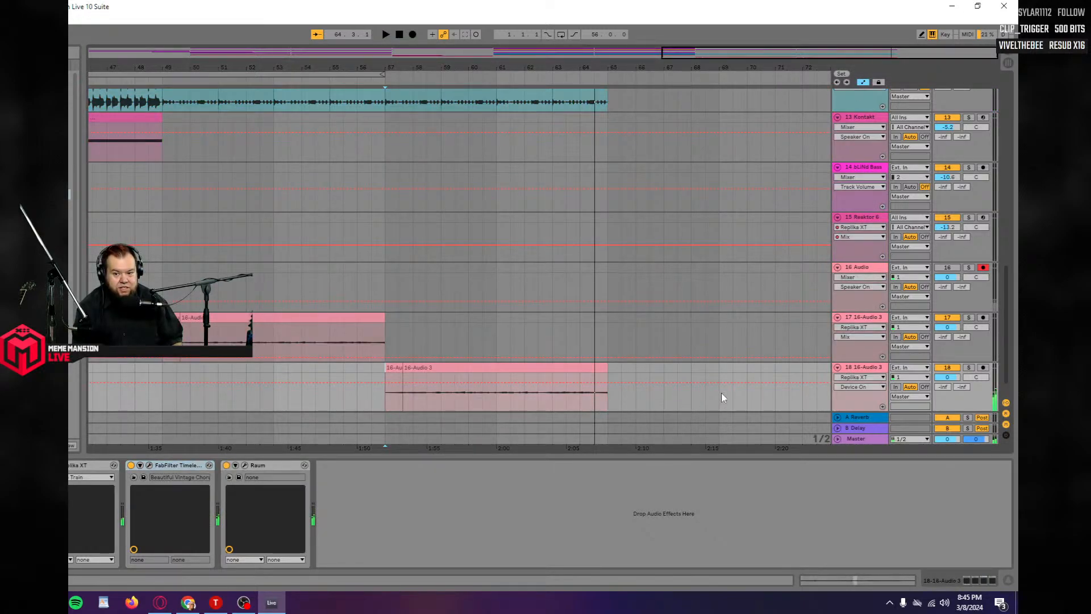
left_click(852, 387)
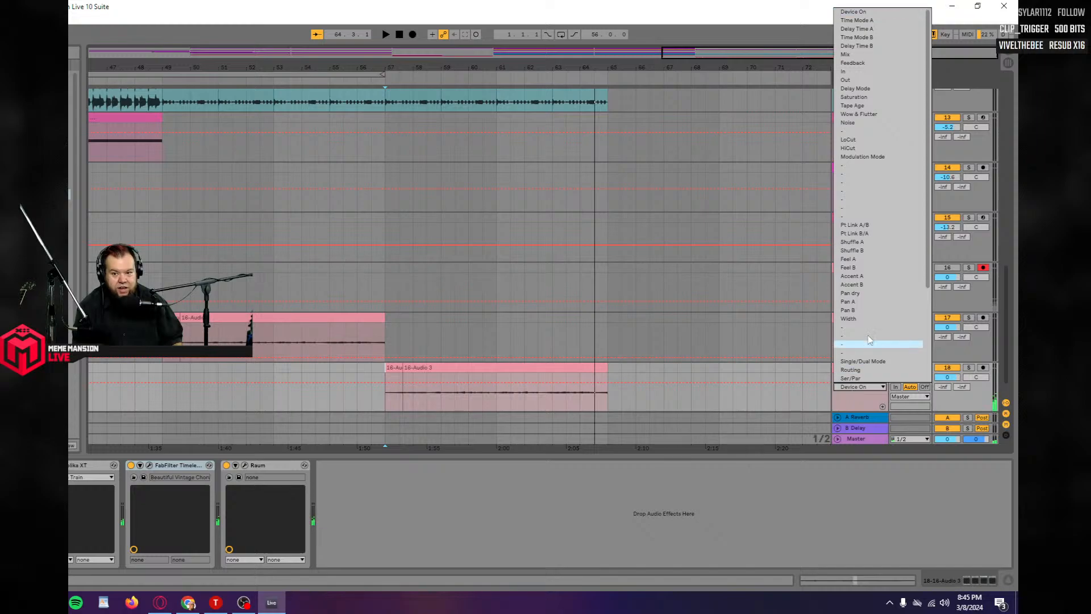
left_click(861, 55)
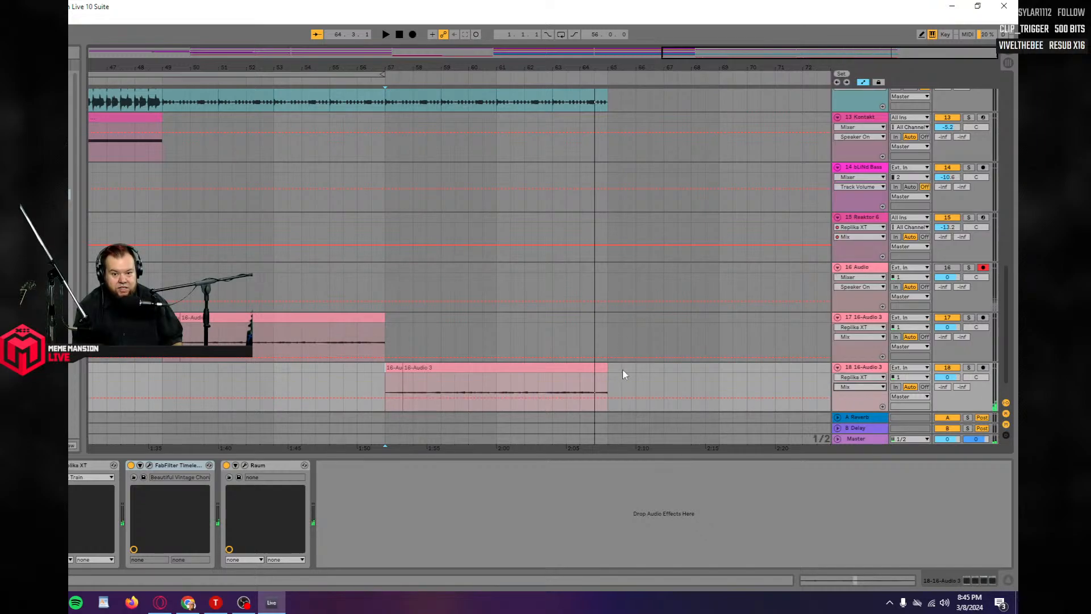
left_click(521, 403)
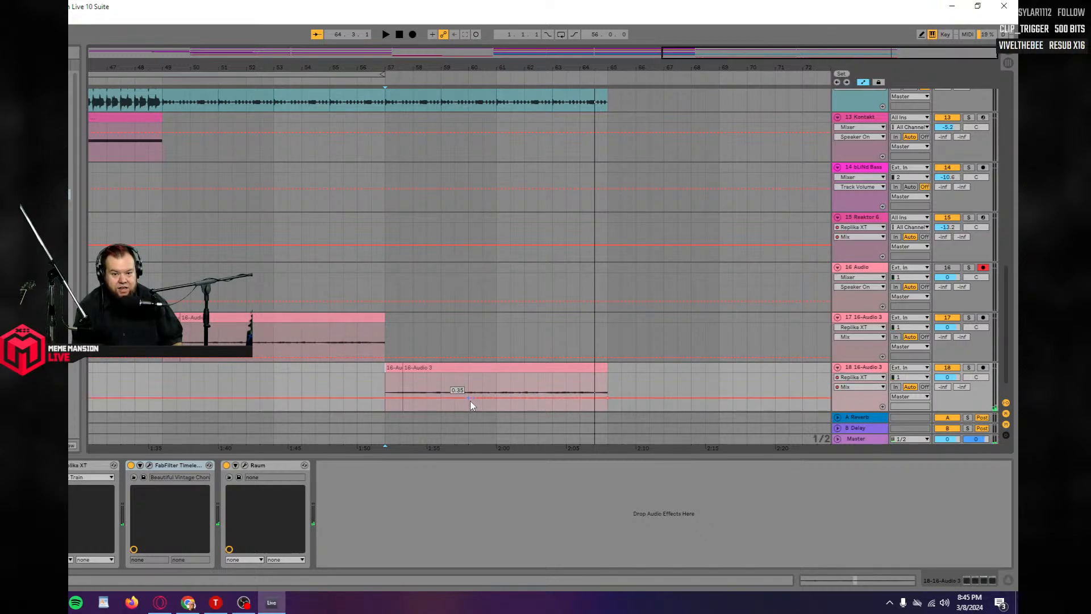
left_click_drag(469, 401, 497, 410)
key("space")
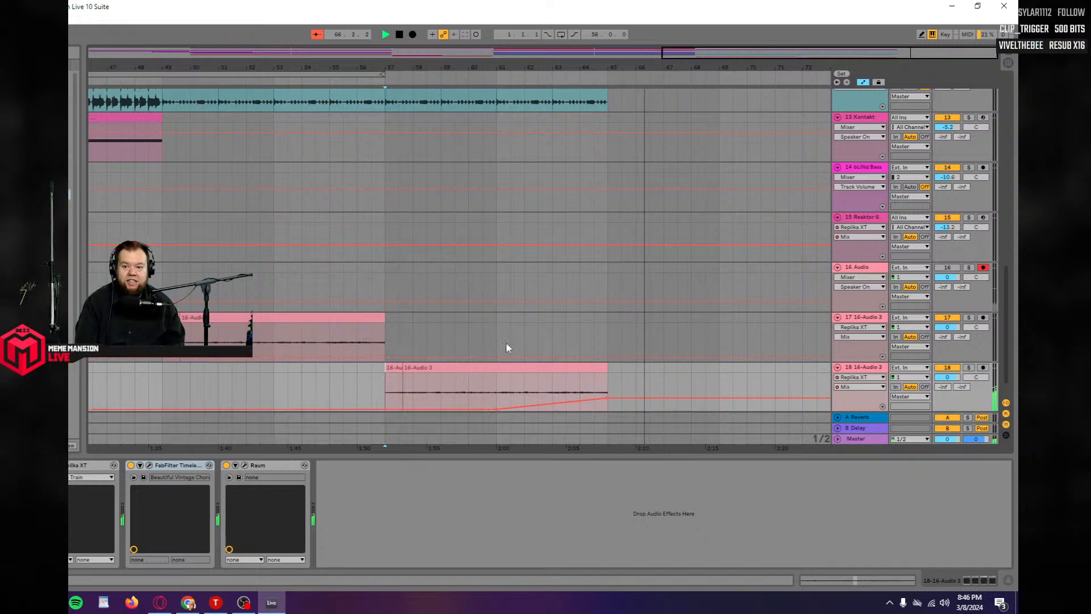
key("a")
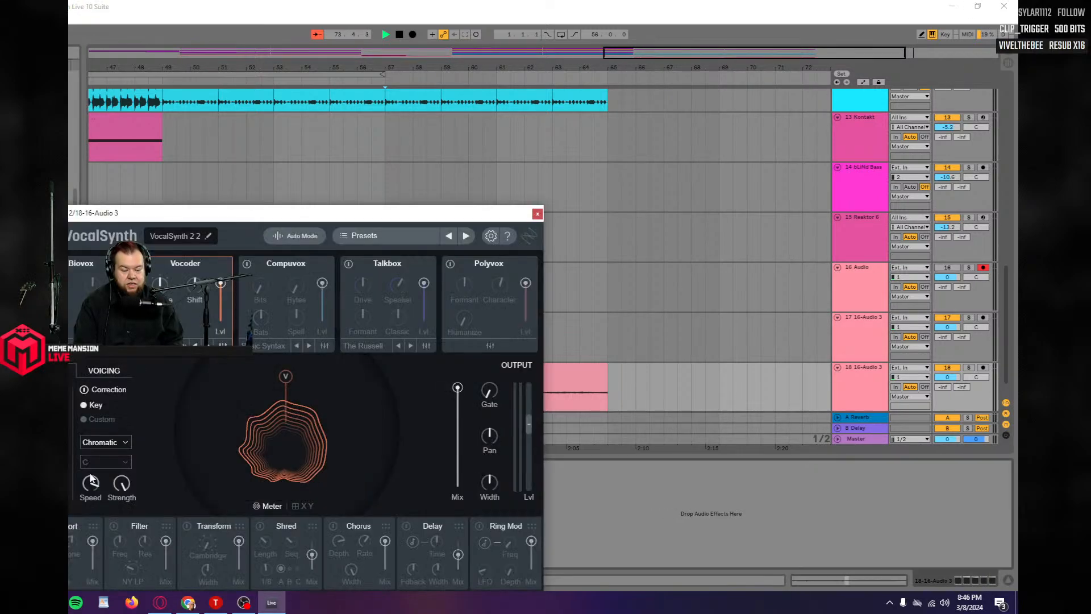
Add VocalSynth 2 ahead of Replika XT on track 18, load the By Myself preset and set its mix to about 62 during playback.
key("space")
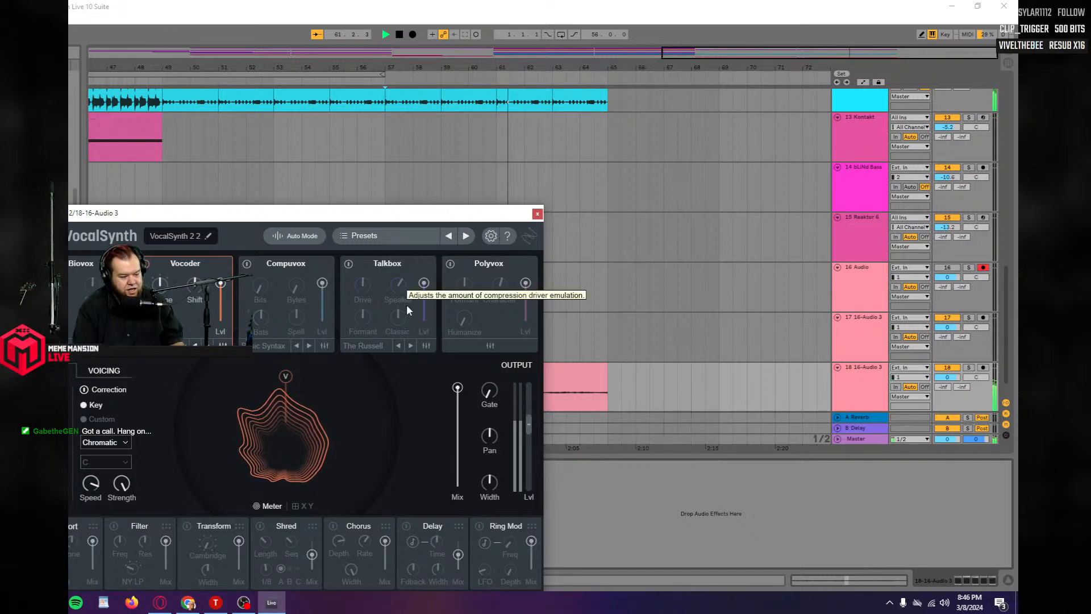
left_click_drag(459, 391, 454, 426)
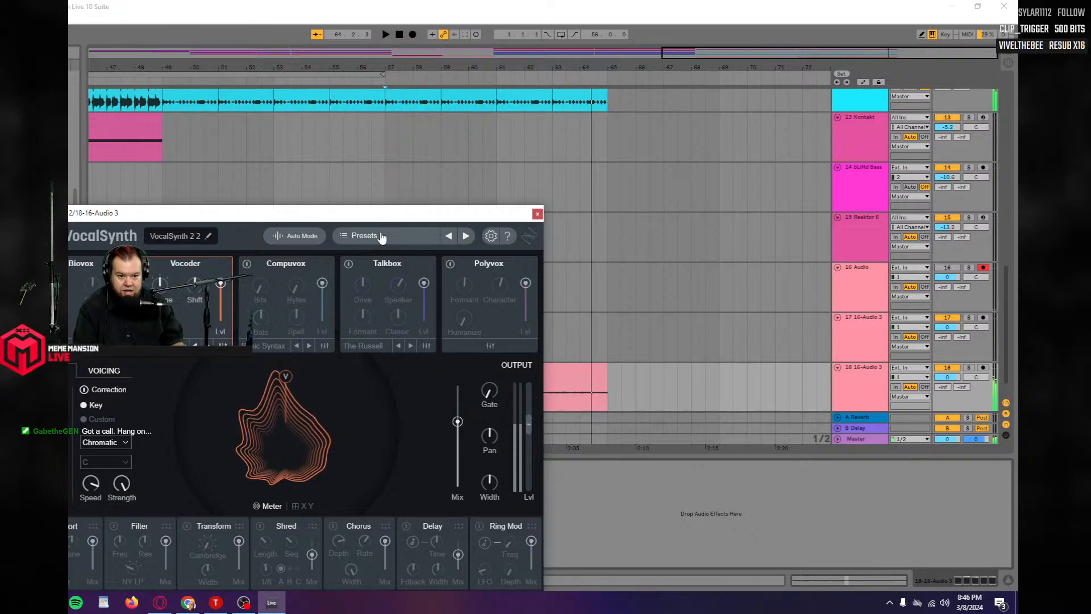
left_click(467, 237)
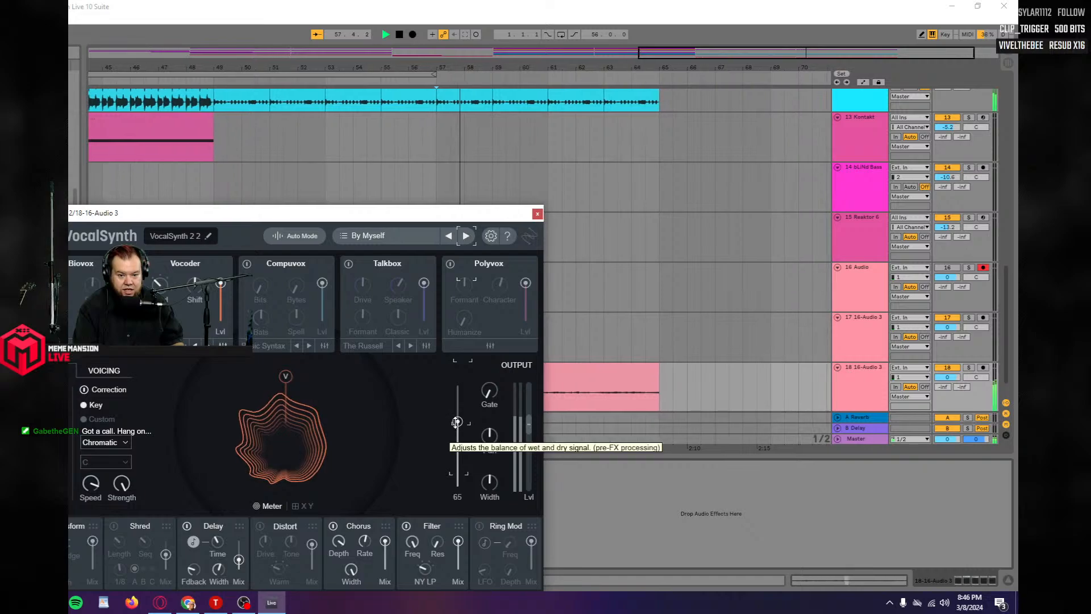
left_click_drag(457, 421, 457, 387)
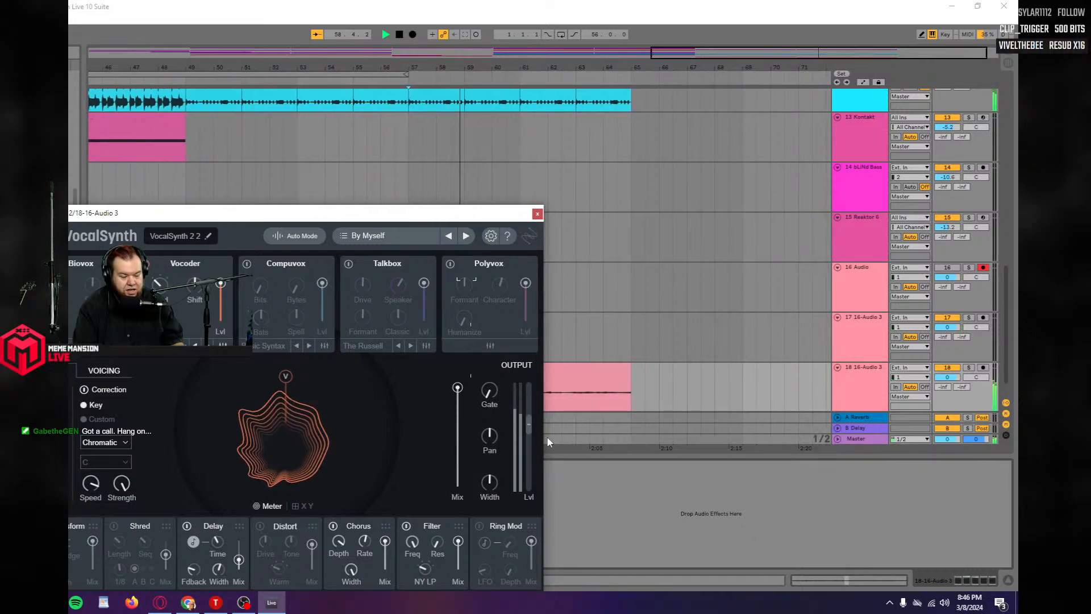
left_click_drag(457, 388, 458, 424)
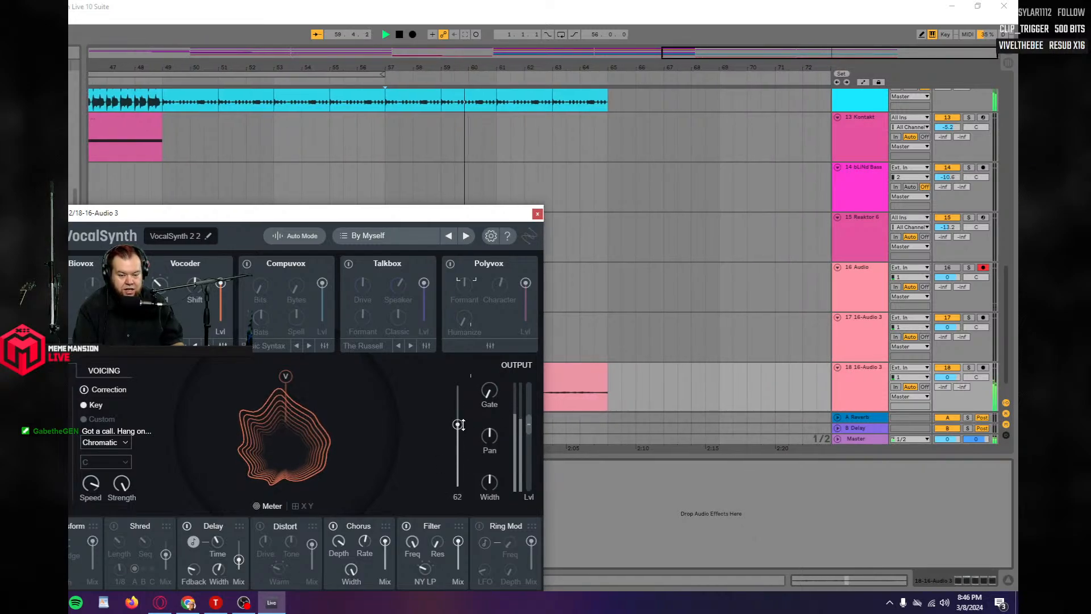
left_click(537, 214)
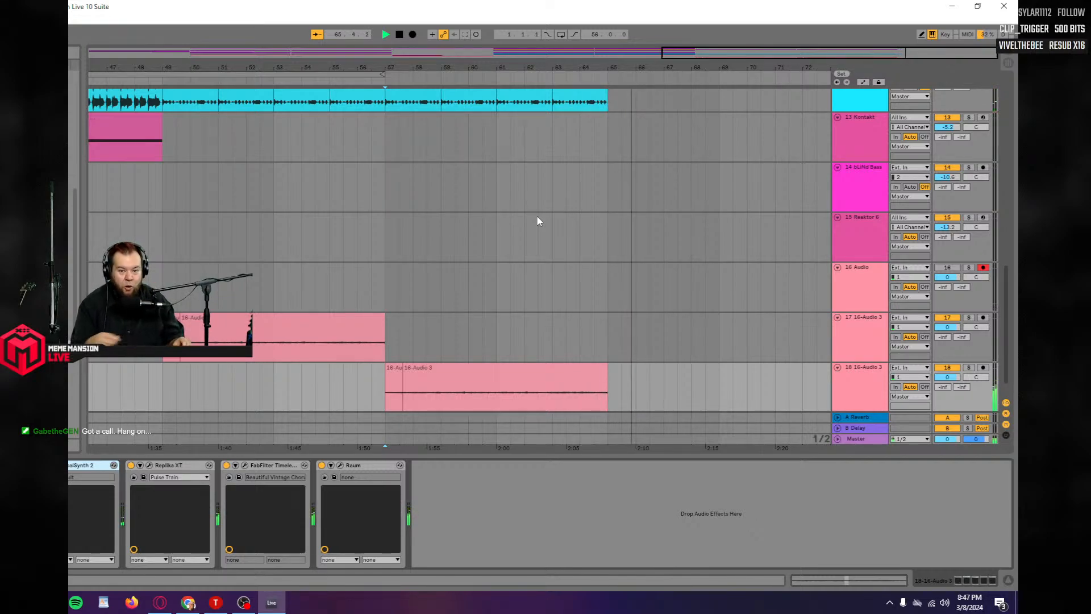
Move the drum loop clips at bars 49 to 65 from track 12 up to track 11 and stop playback.
scroll(466, 345, "up", 5)
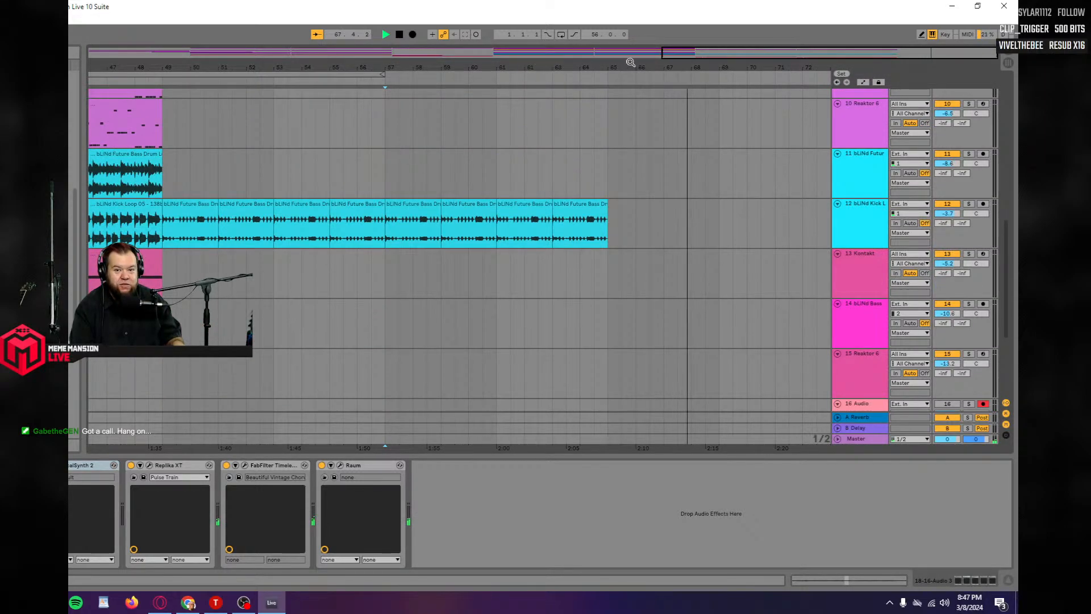
left_click_drag(663, 56, 171, 97)
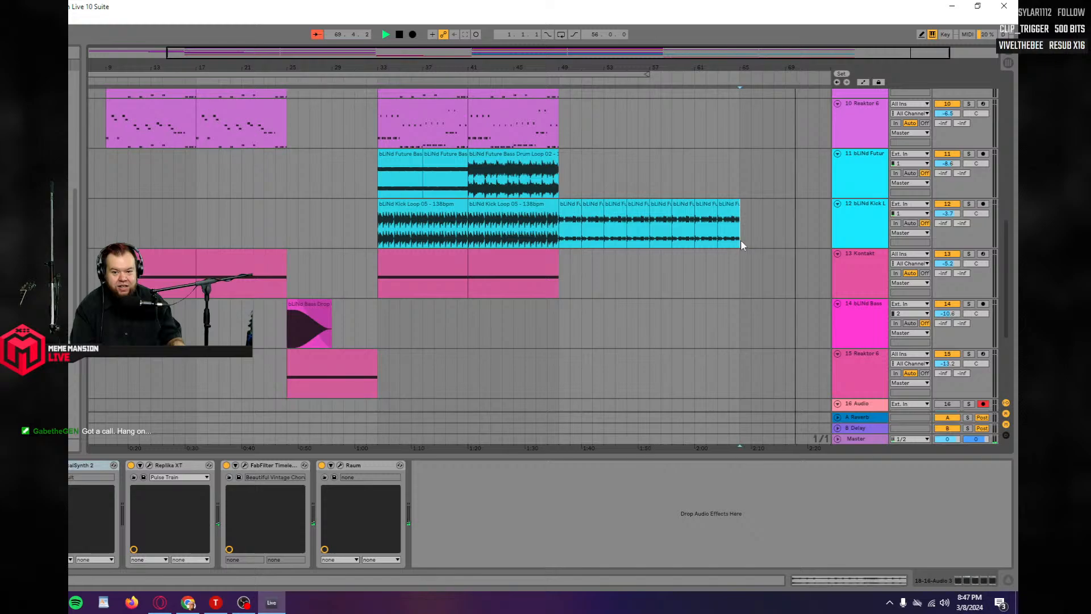
left_click_drag(741, 239, 564, 193)
key("space")
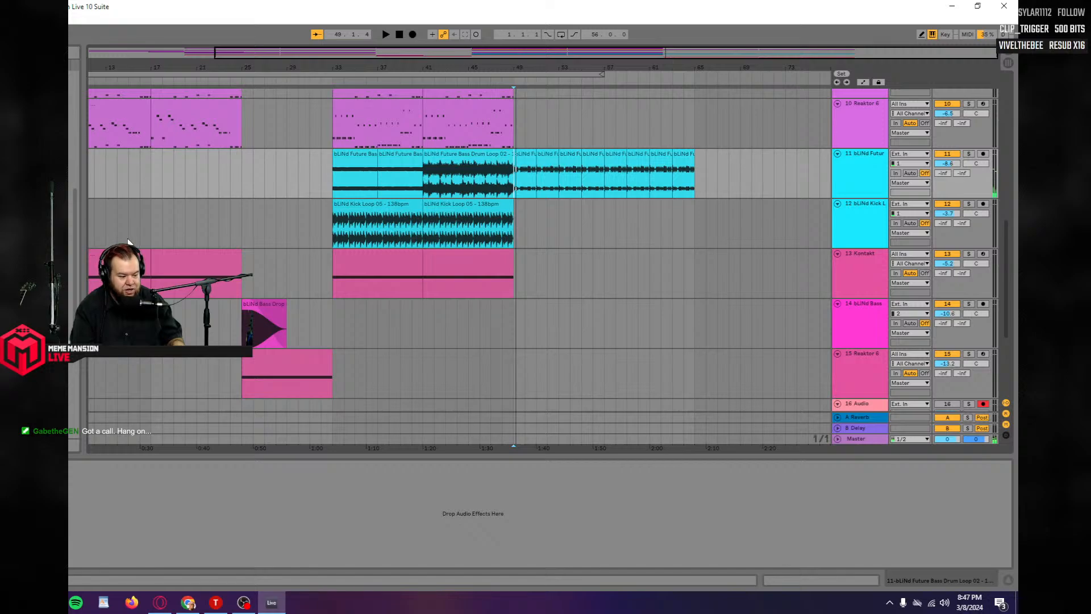
Copy the track 9 Kontakt clip at bar 33 onto the track 10 Reaktor 6 track and place it at bar 57.
scroll(126, 230, "up", 1)
scroll(464, 277, "up", 2)
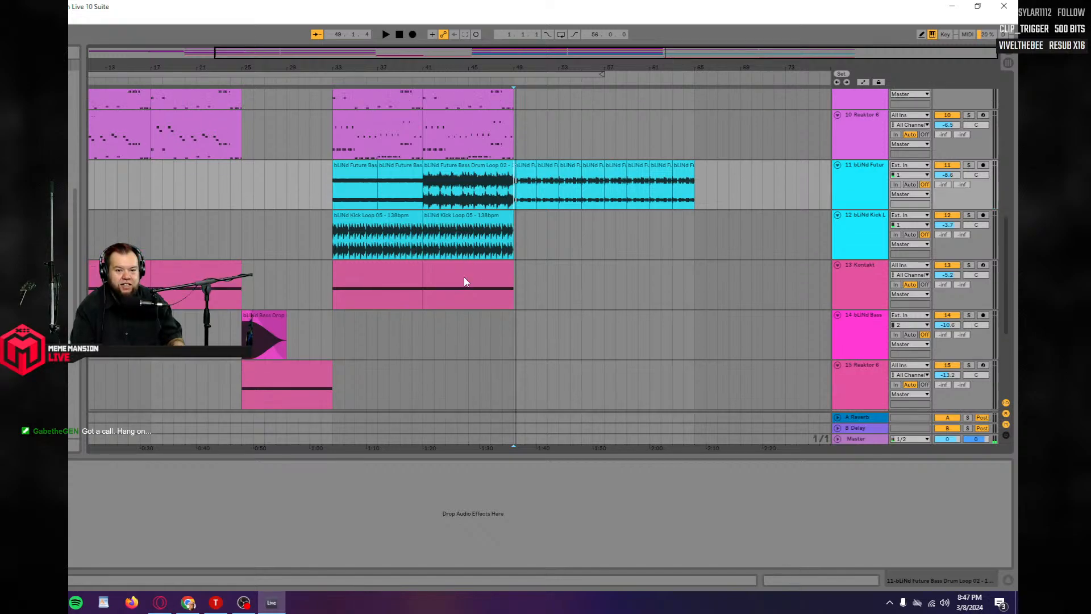
scroll(465, 277, "up", 3)
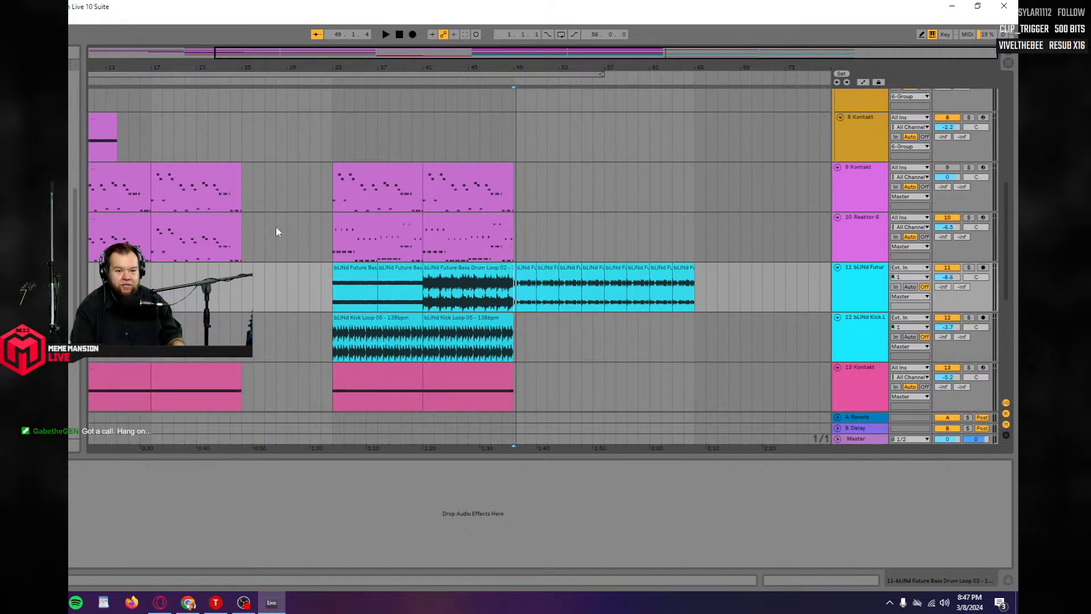
scroll(335, 198, "left", 4)
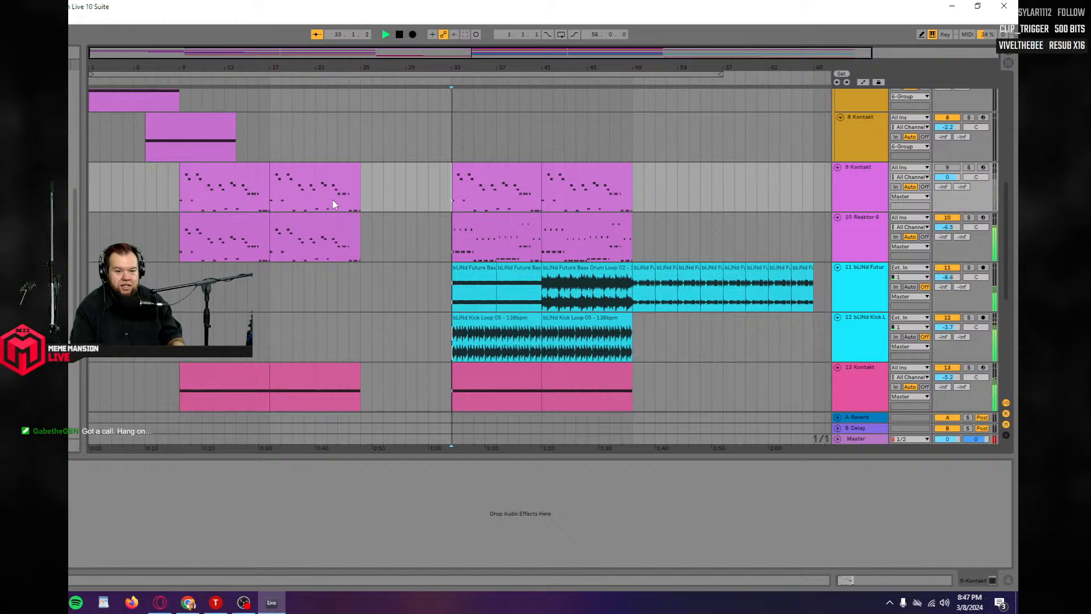
left_click(480, 186)
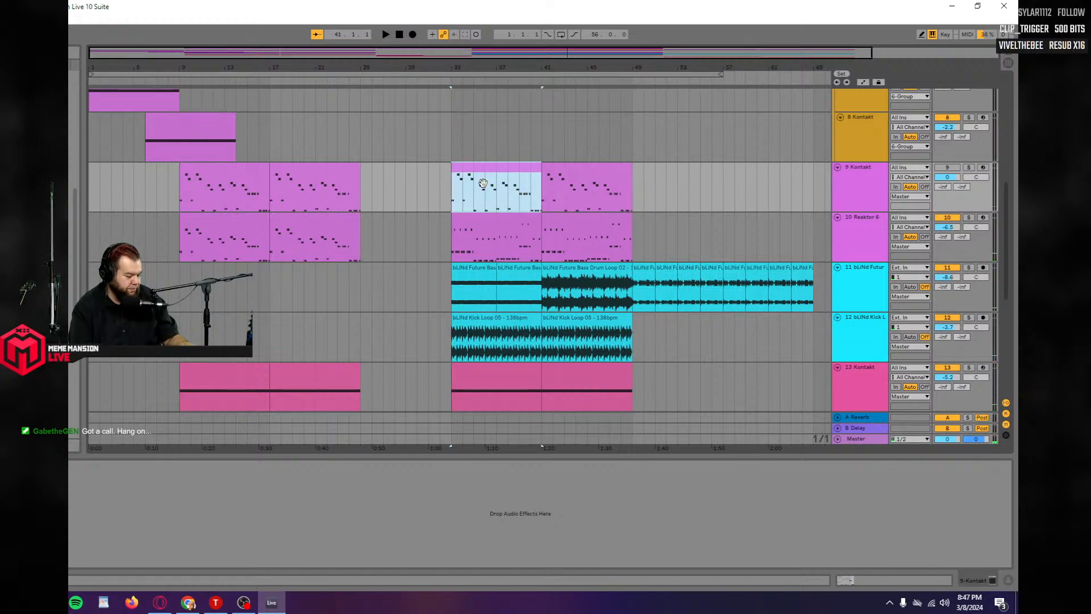
left_click(636, 243)
key("ctrl+v")
key("space")
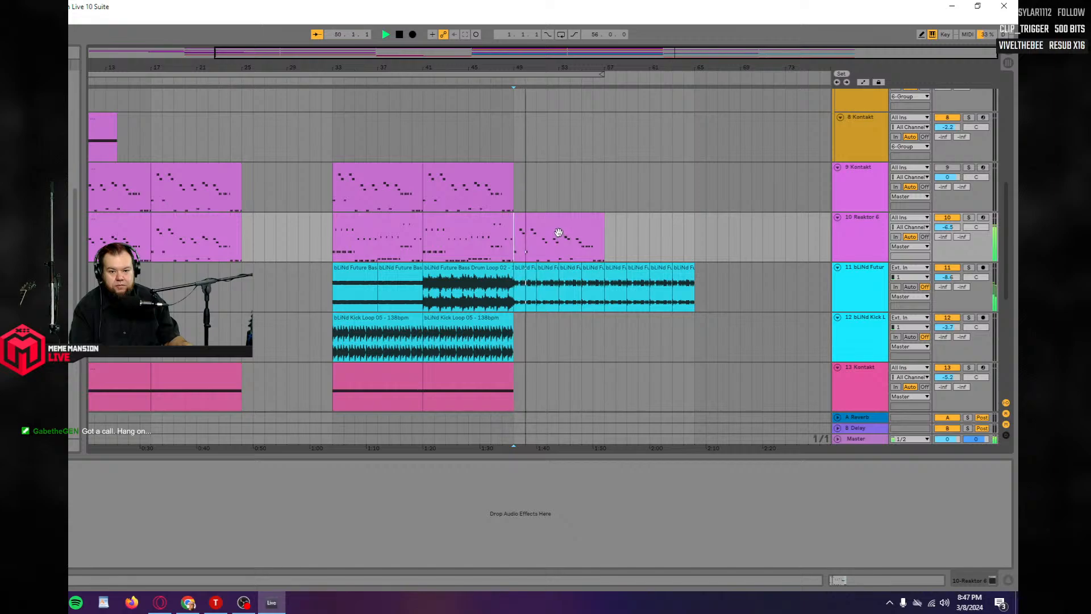
left_click_drag(558, 232, 651, 239)
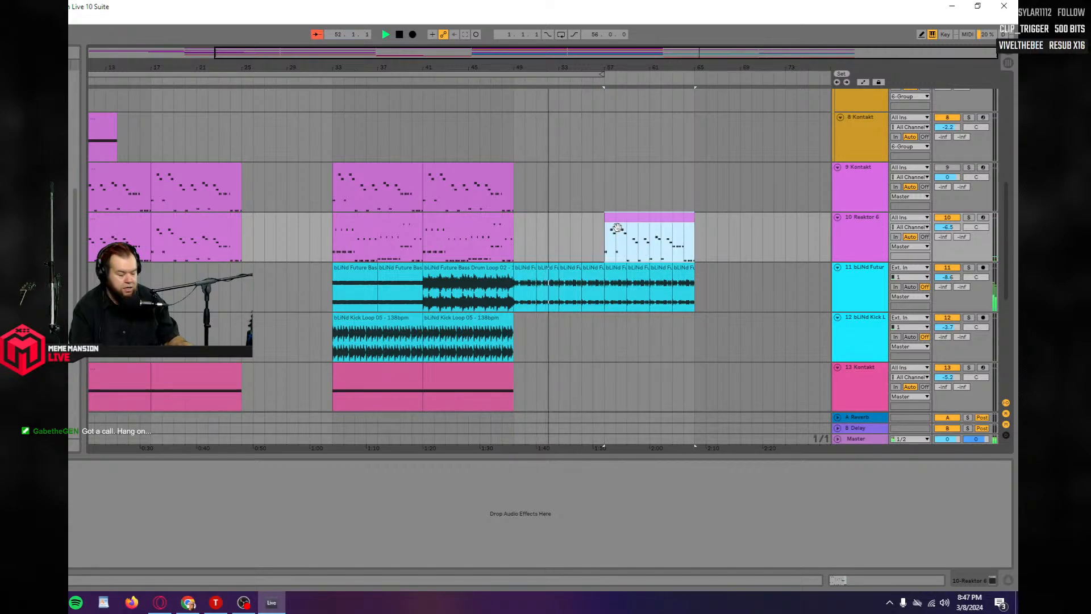
Open the track 10 Reaktor 6 clip at bar 57 and reduce its first two bars to one sustained A#2 note.
double_click(617, 228)
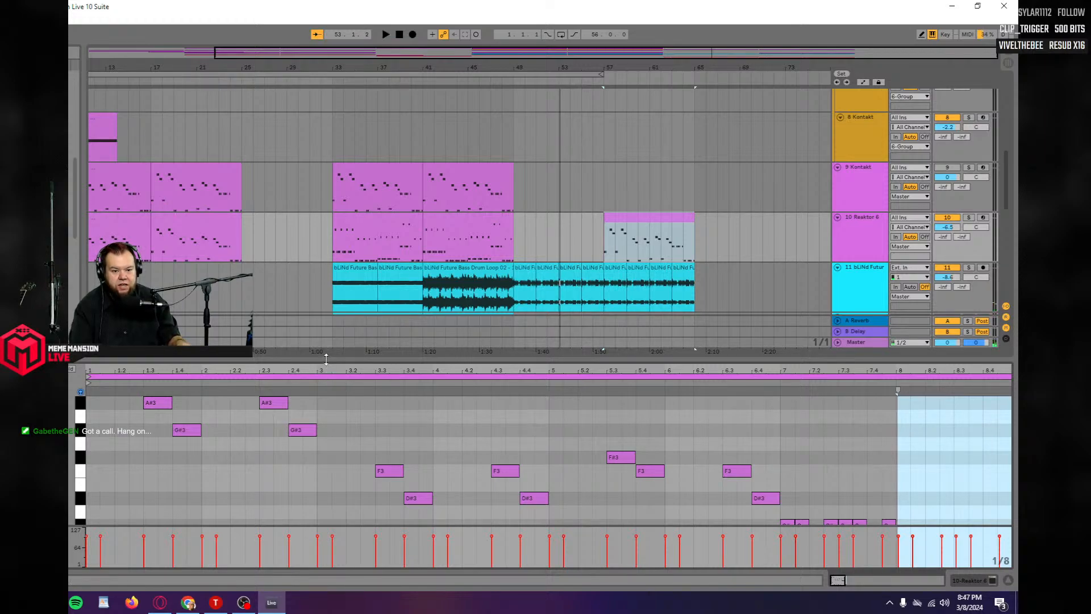
left_click_drag(326, 358, 343, 206)
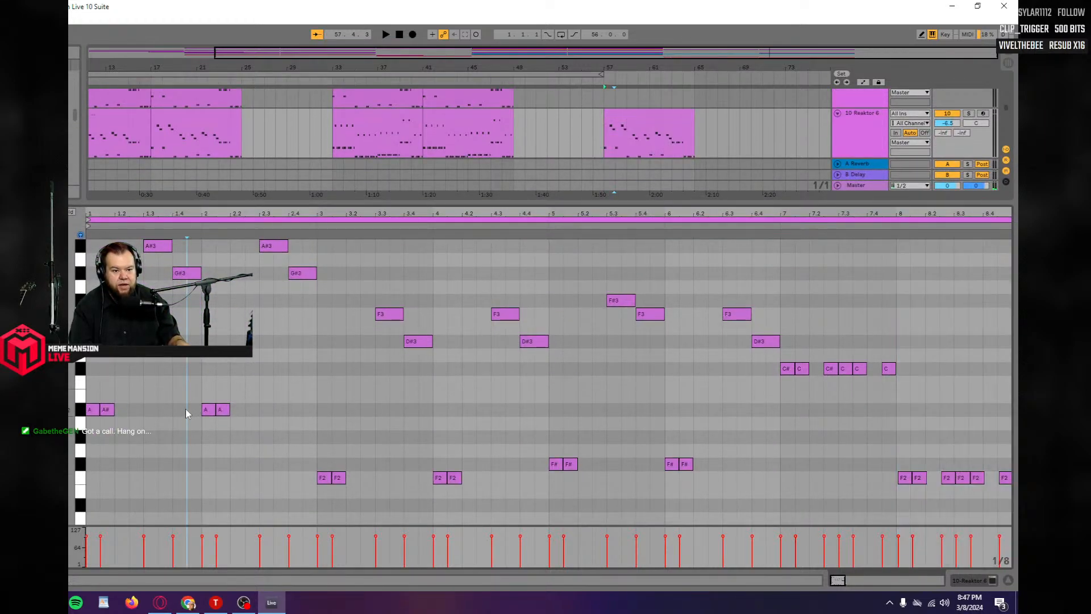
left_click_drag(186, 417, 144, 249)
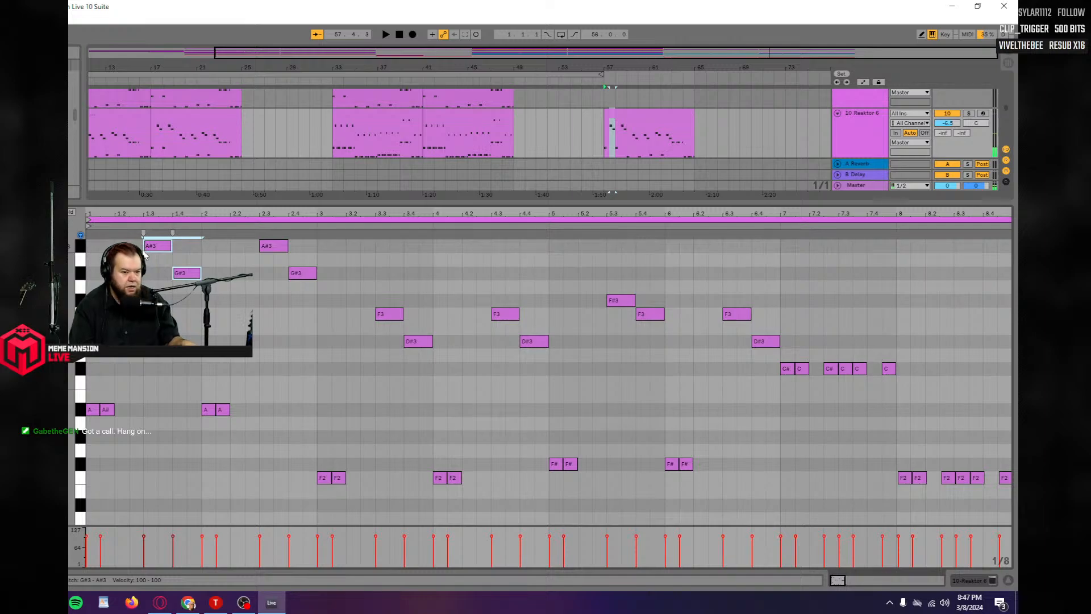
key("Delete")
left_click_drag(144, 420, 115, 404)
key("Delete")
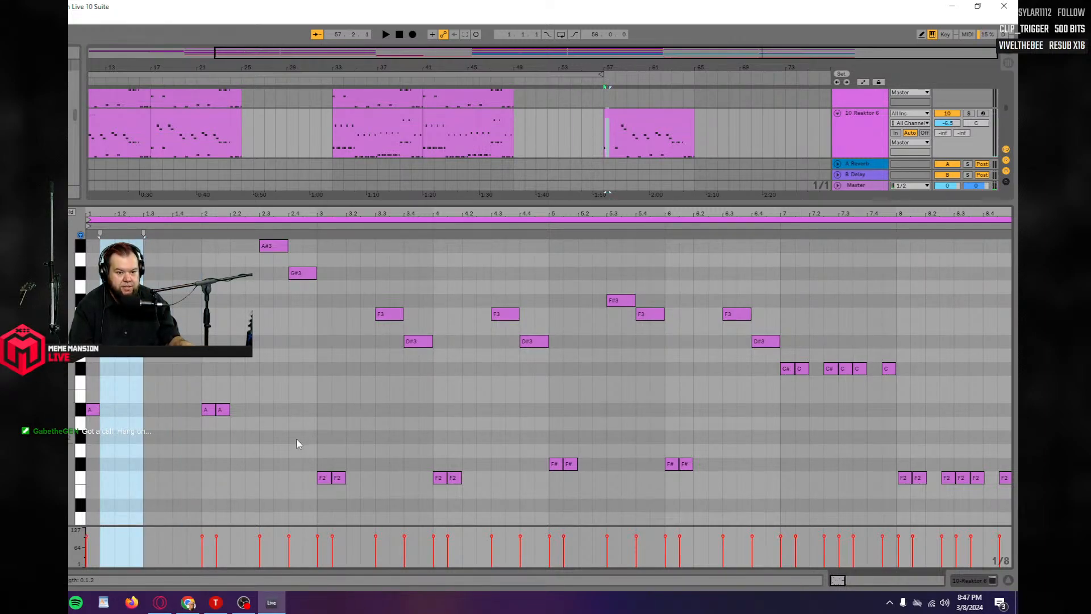
left_click_drag(306, 434, 215, 248)
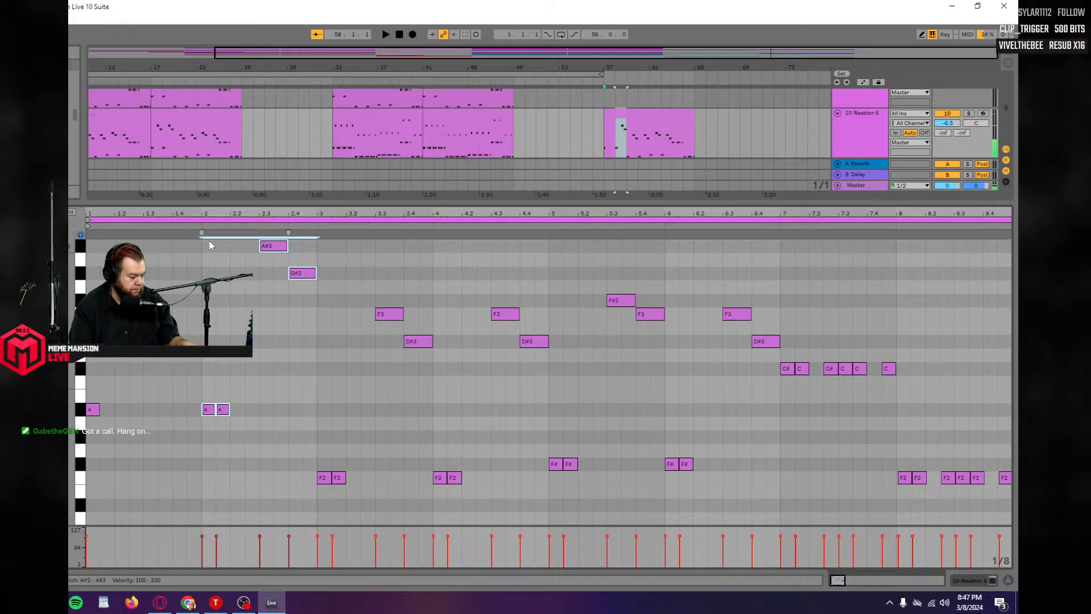
key("Delete")
left_click_drag(98, 410, 316, 409)
Replace the clip's bars 3 to 6 with an F2 held until bar 5 and an F#2 held until bar 7.
left_click_drag(544, 499, 376, 284)
key("Delete")
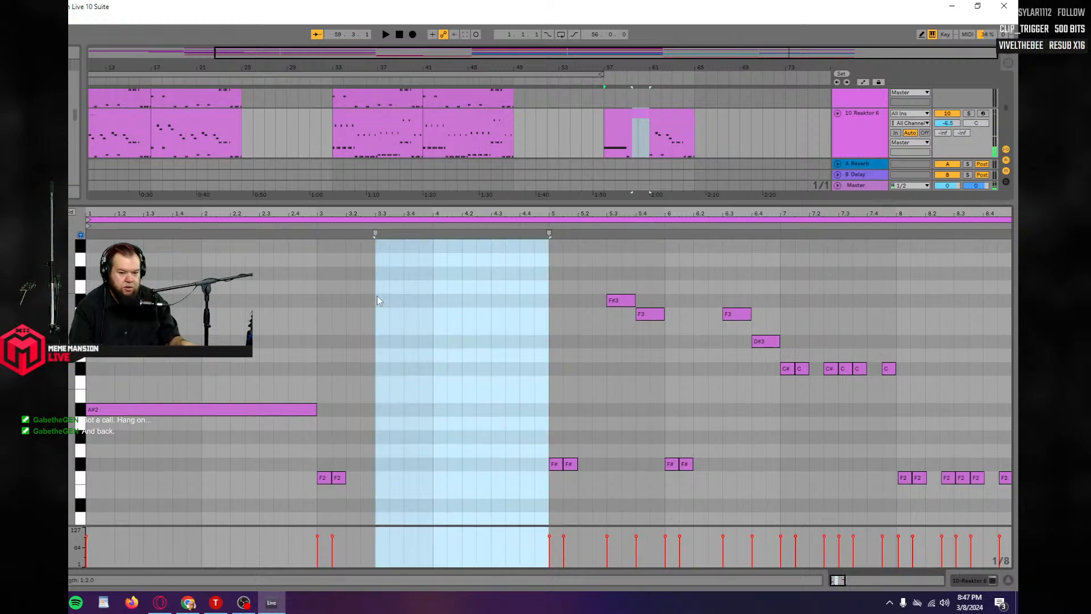
left_click_drag(380, 464, 547, 482)
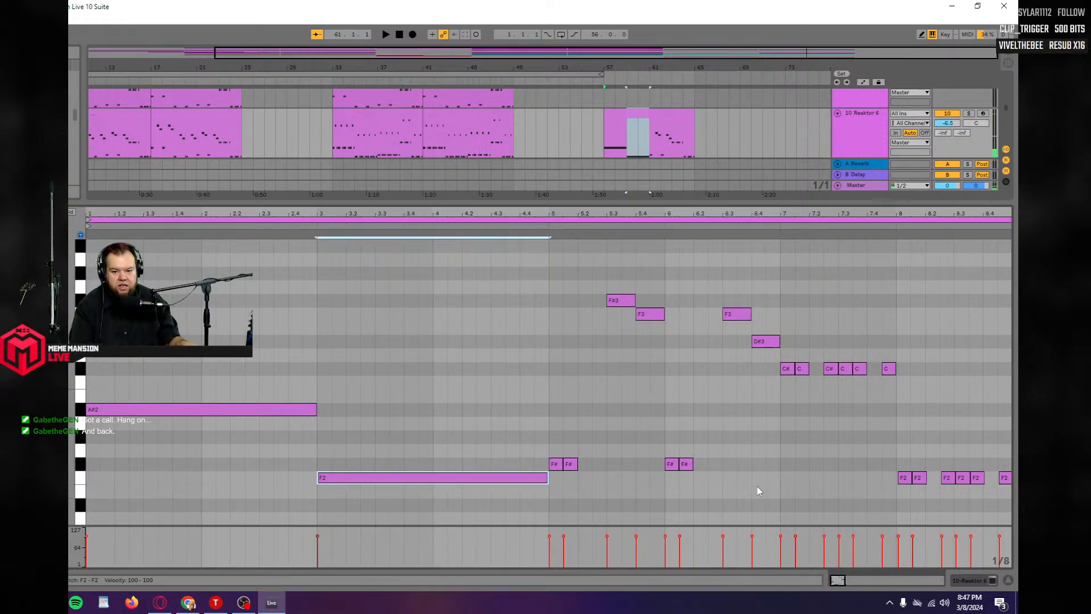
left_click_drag(768, 486, 573, 263)
key("Delete")
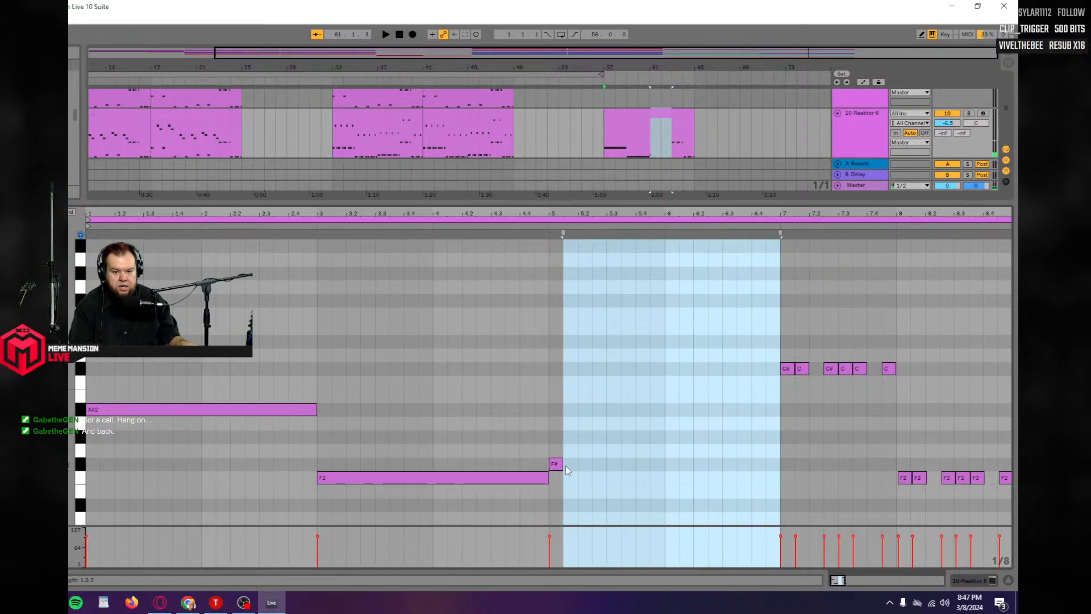
left_click_drag(564, 465, 779, 462)
Reduce the clip's last two bars to a C#3 held through bar 7 and an F2 held through bar 8.
left_click_drag(909, 380, 807, 339)
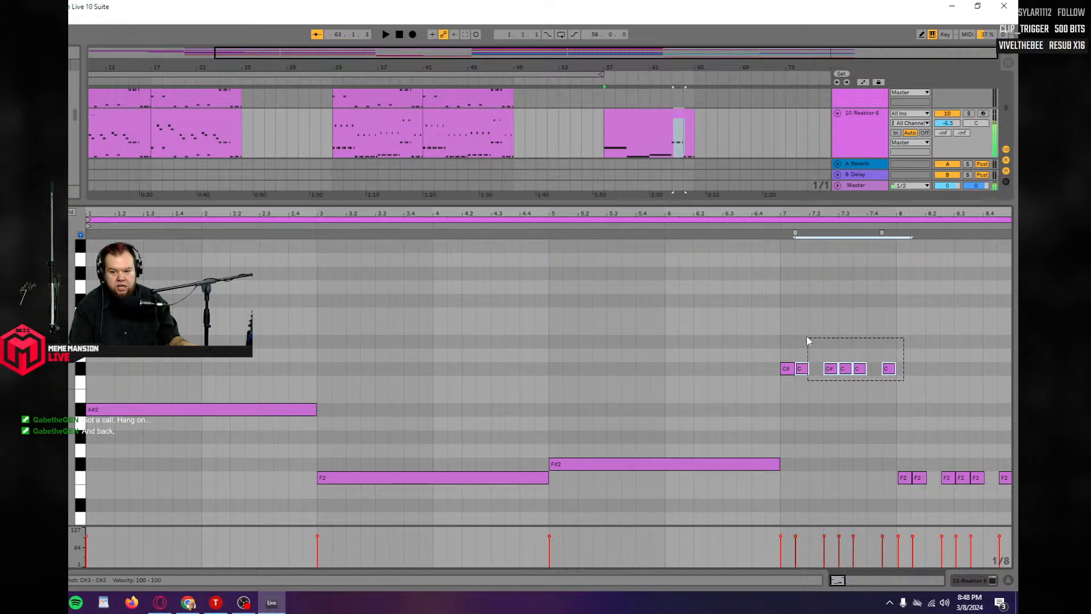
key("Delete")
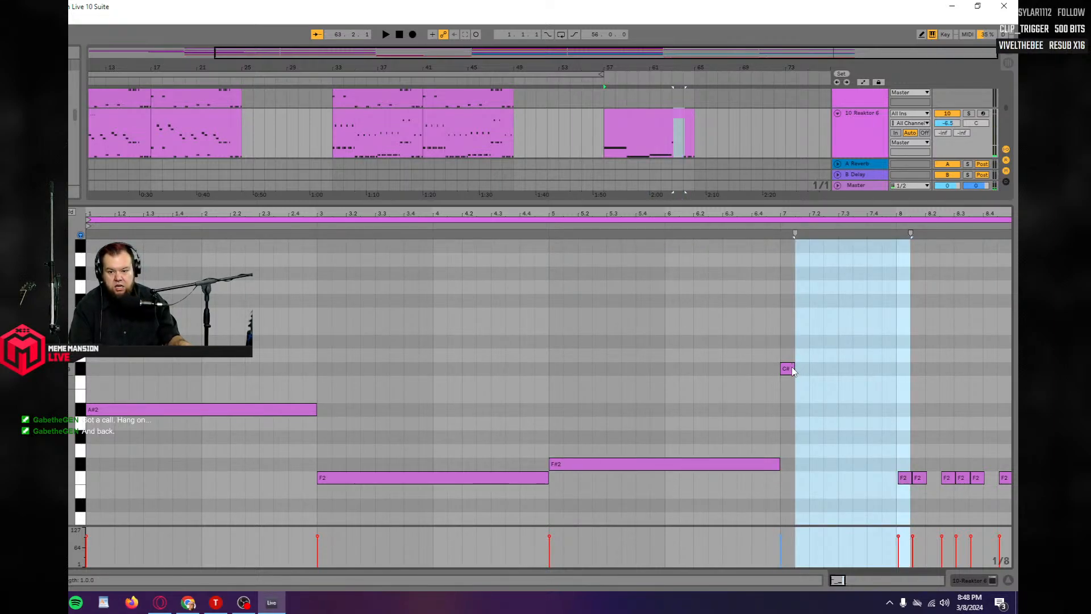
left_click_drag(795, 368, 896, 368)
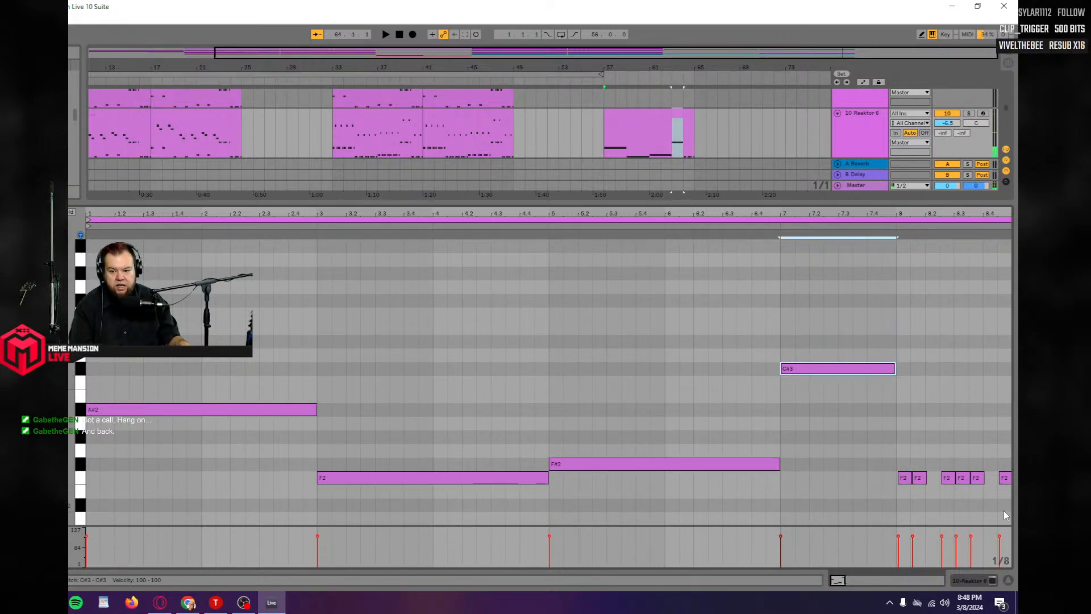
left_click_drag(1003, 510, 915, 409)
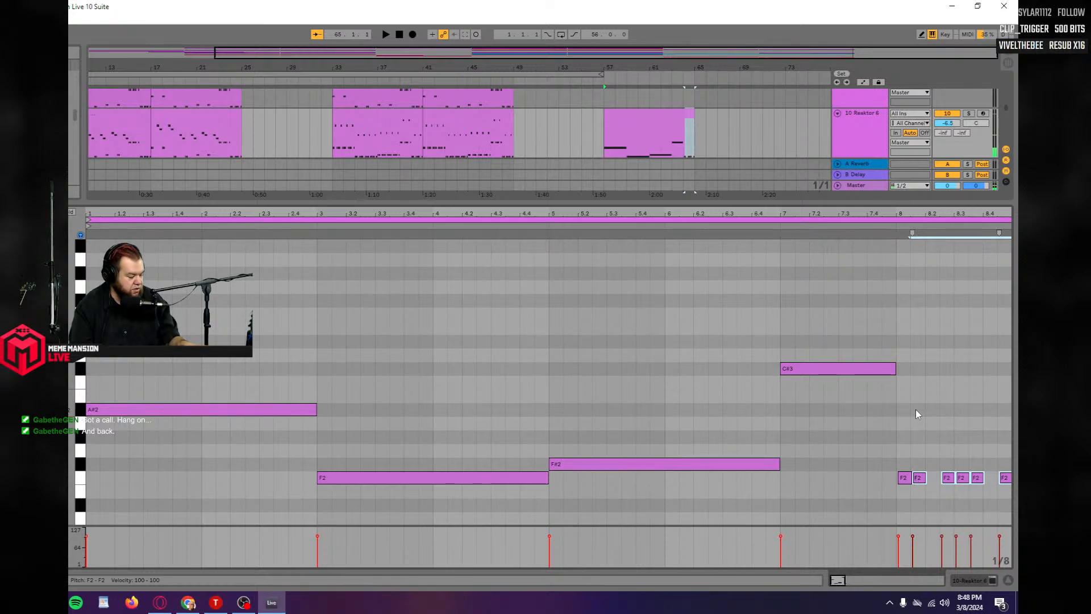
key("Delete")
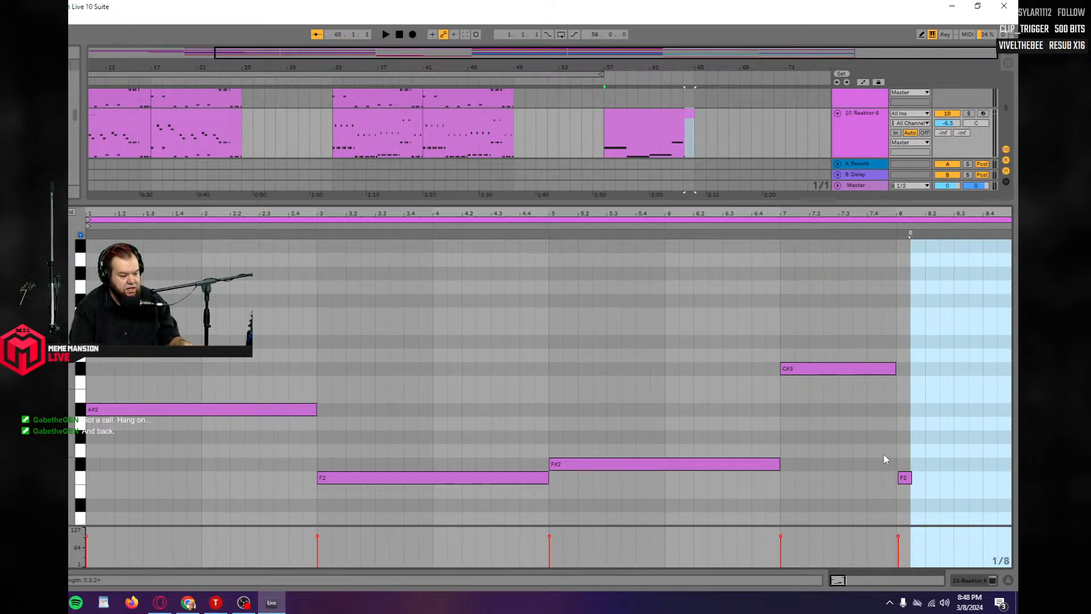
left_click_drag(911, 480, 945, 478)
Play the edited part from bar 57, check it against the other tracks in the arrangement, and stop playback.
key("space")
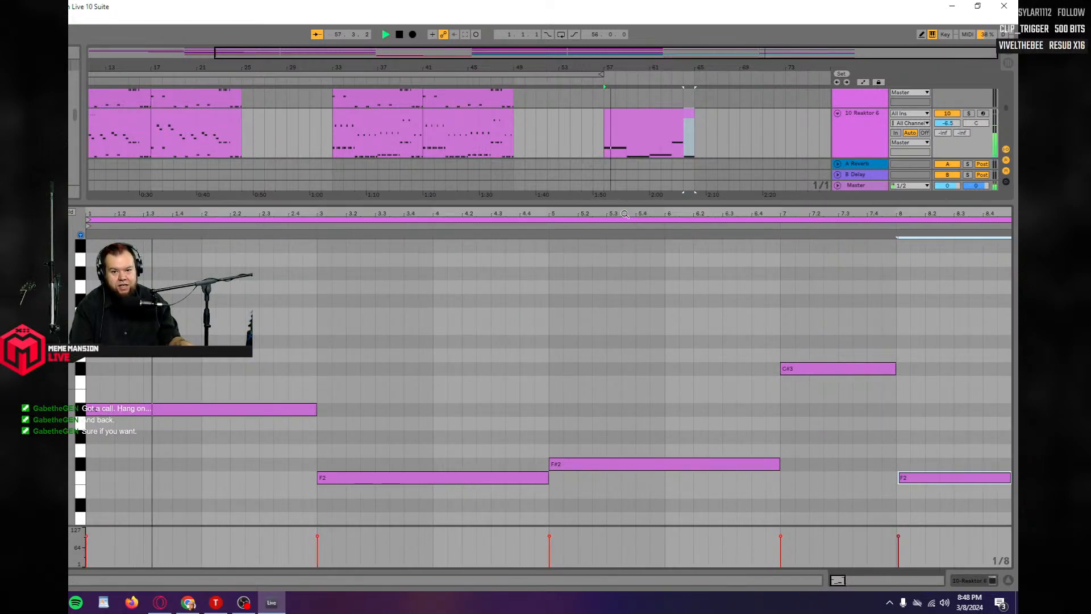
left_click_drag(620, 203, 615, 439)
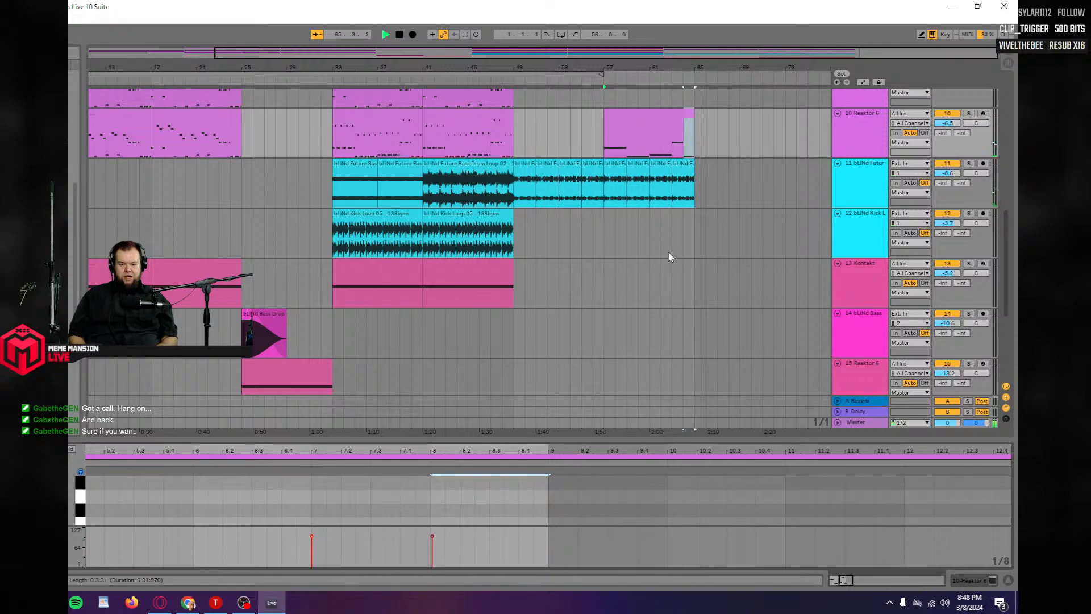
scroll(725, 233, "up", 2)
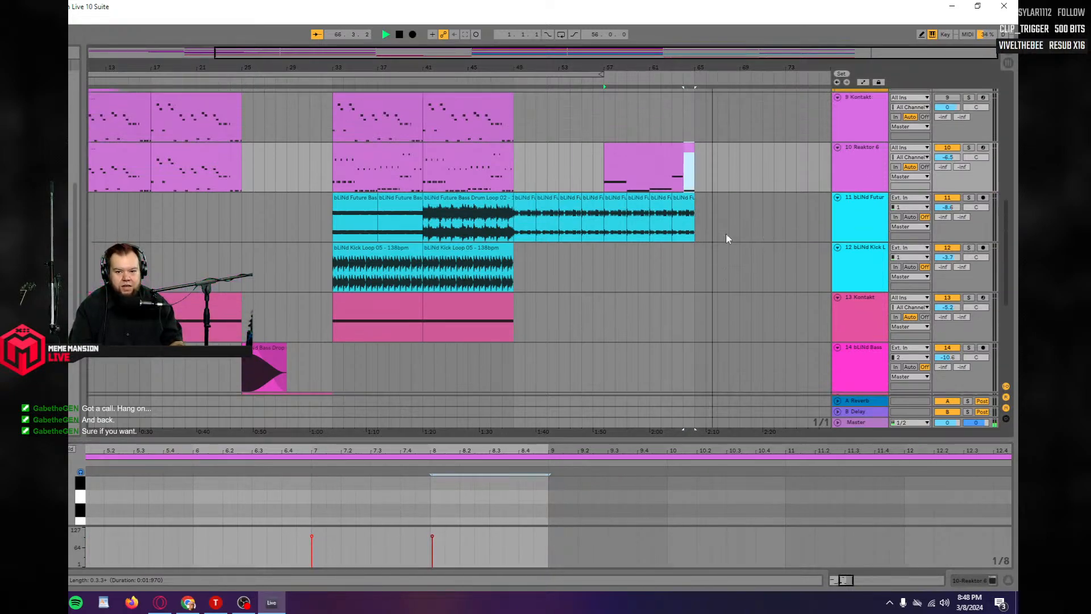
scroll(730, 239, "up", 2)
scroll(730, 239, "down", 5)
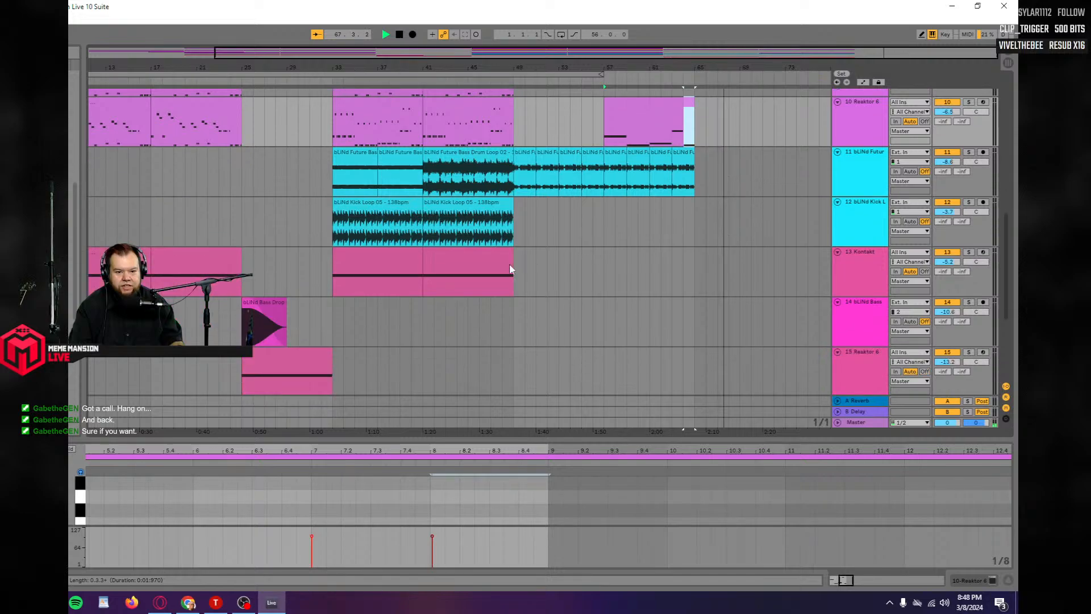
key("space")
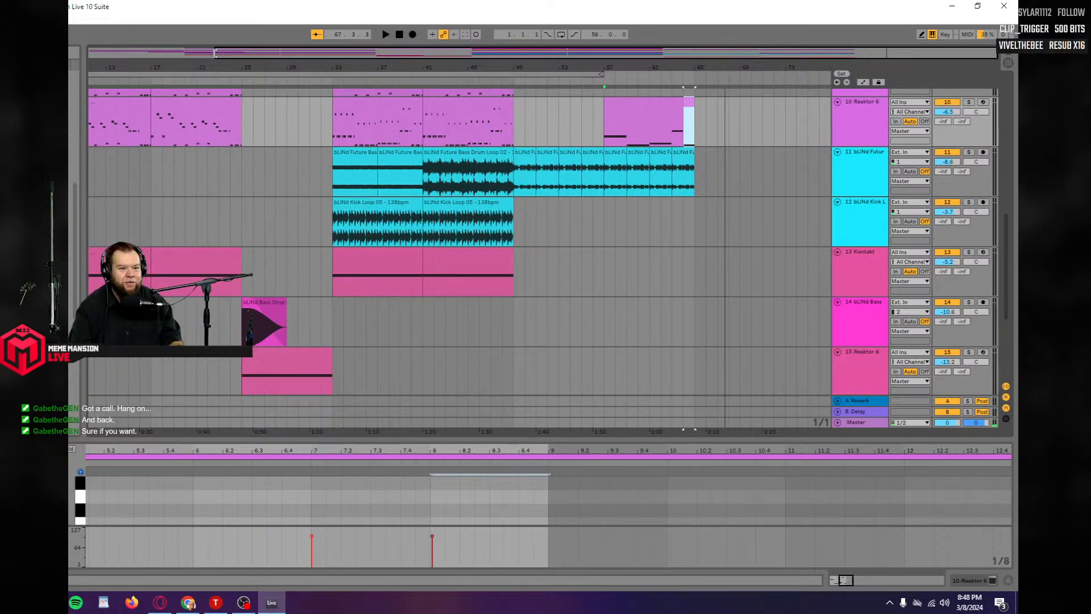
Extend the arrangement loop to 66 bars and lower the track 10 Reaktor 6 volume to -7.8 during playback from bar 1.
left_click_drag(215, 53, 91, 53)
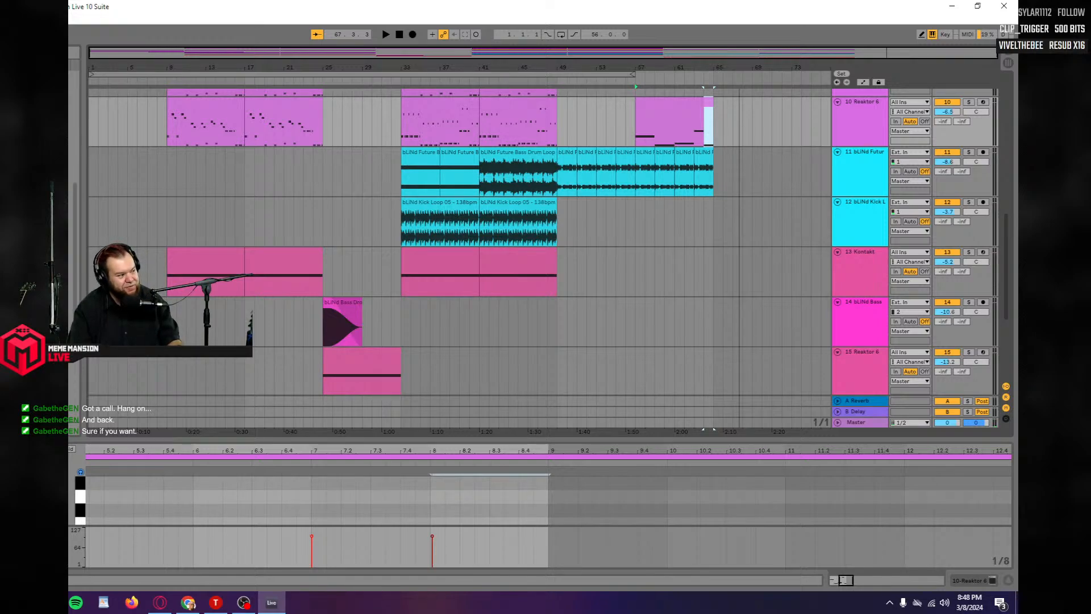
left_click(188, 74)
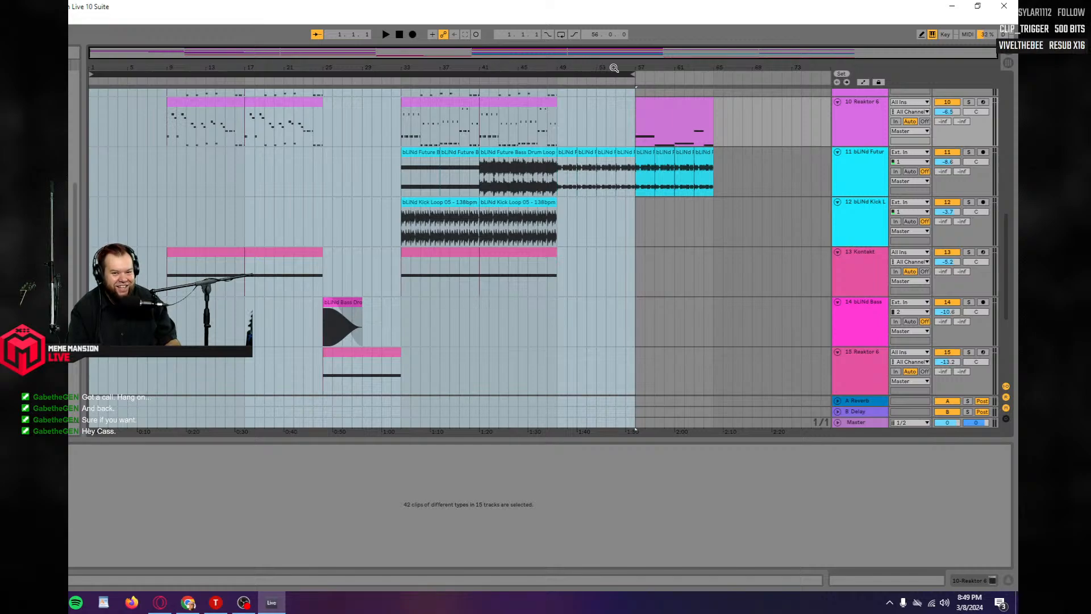
left_click_drag(631, 75, 729, 80)
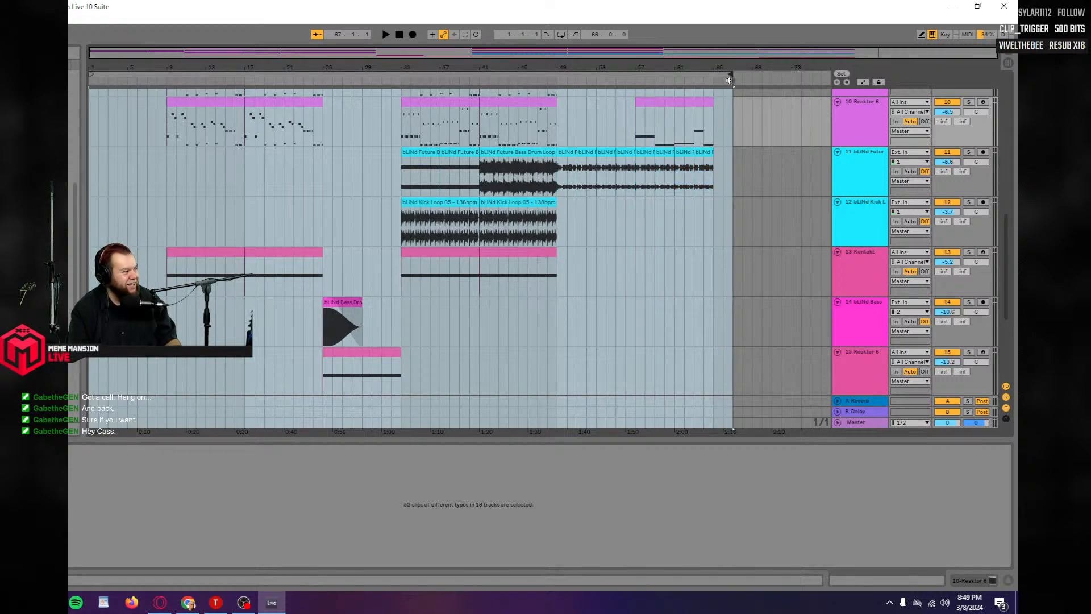
left_click(171, 74)
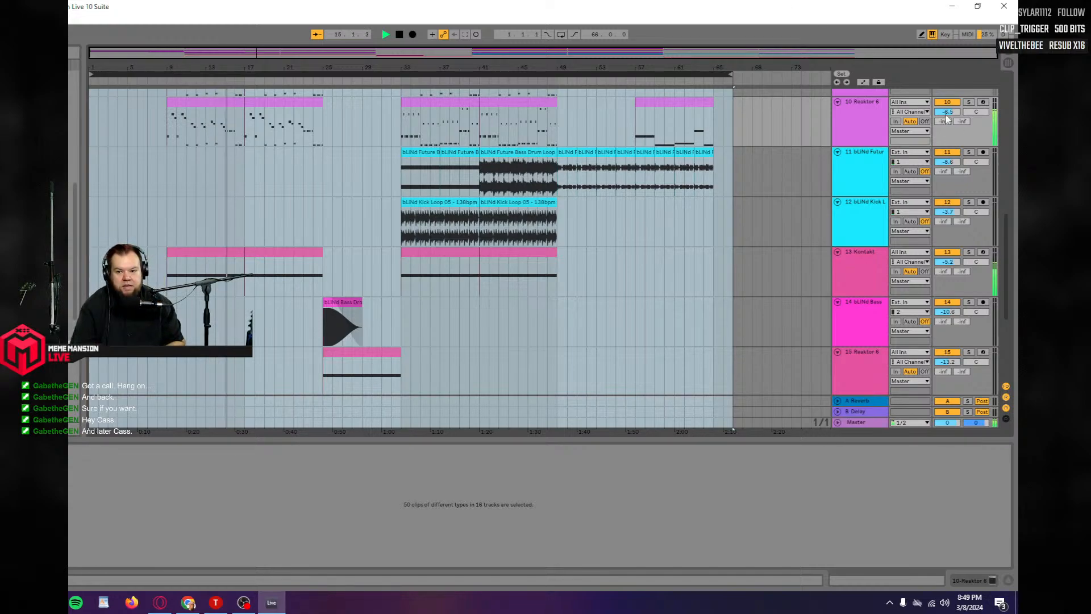
left_click_drag(946, 112, 946, 120)
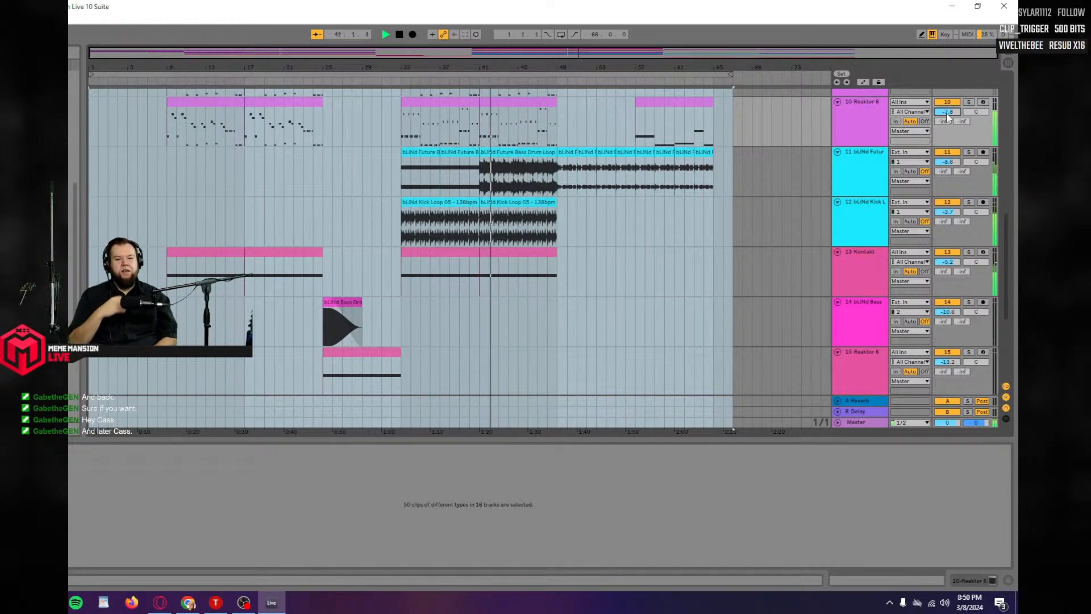
Copy the track 7 and 8 Kontakt clips from bars 1 to 17, paste them at bar 25, and play from there.
scroll(513, 319, "up", 1)
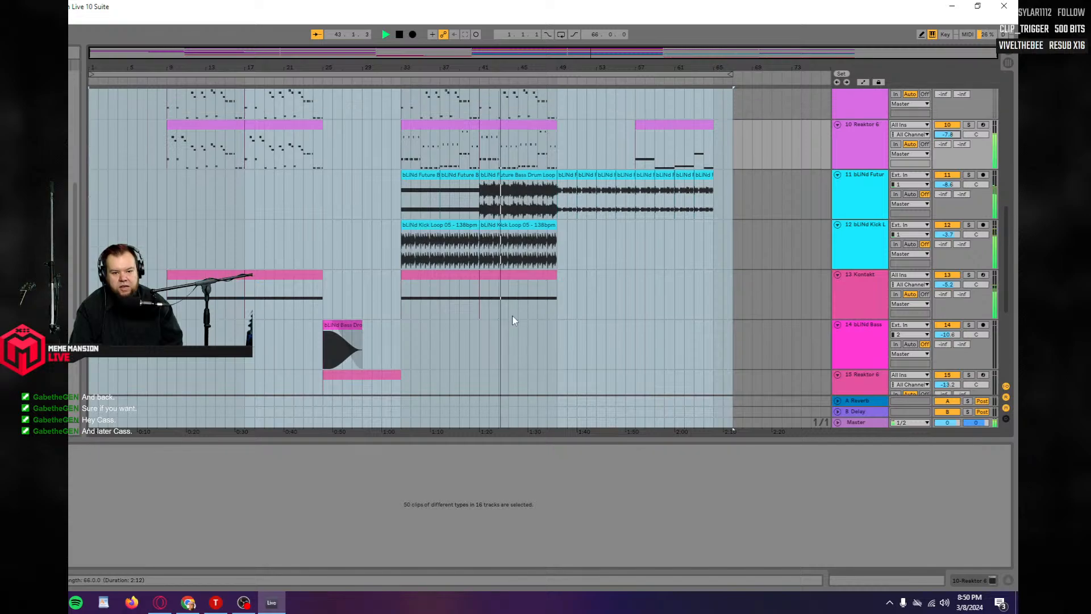
scroll(514, 317, "up", 5)
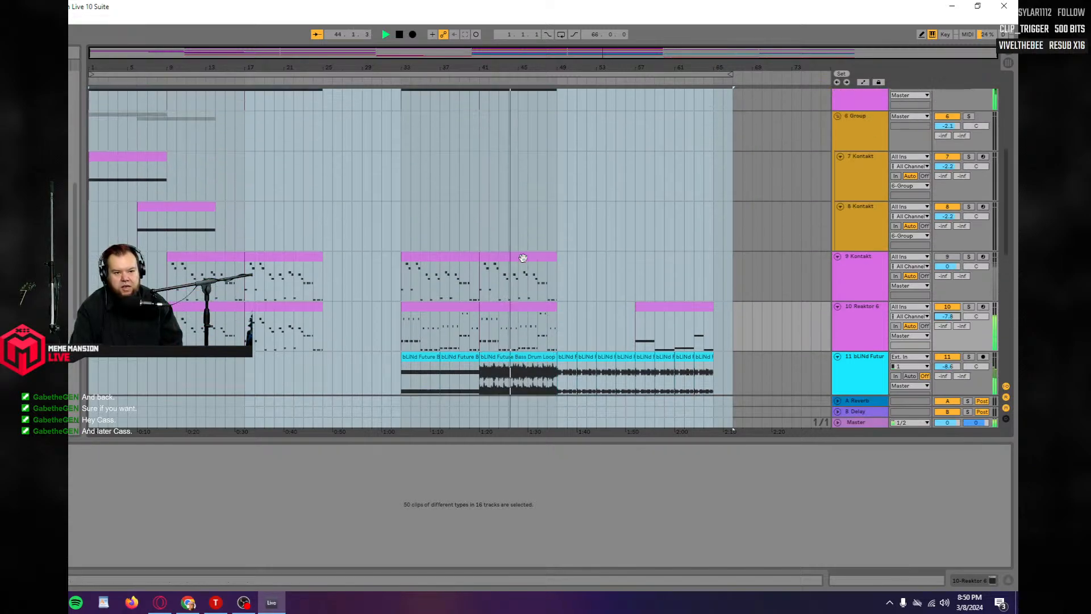
scroll(523, 257, "up", 1)
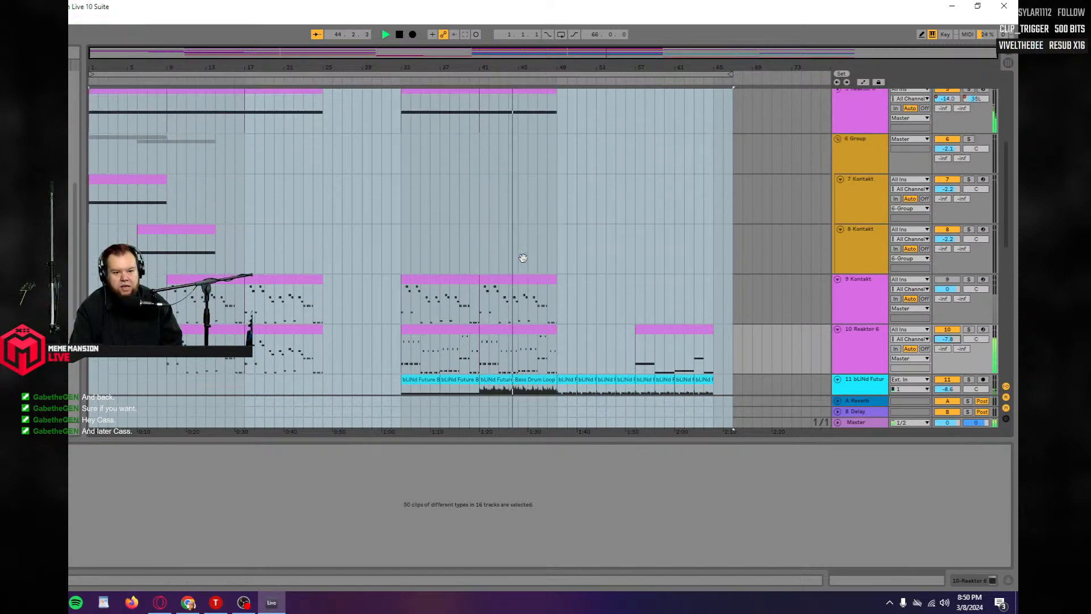
left_click(225, 258)
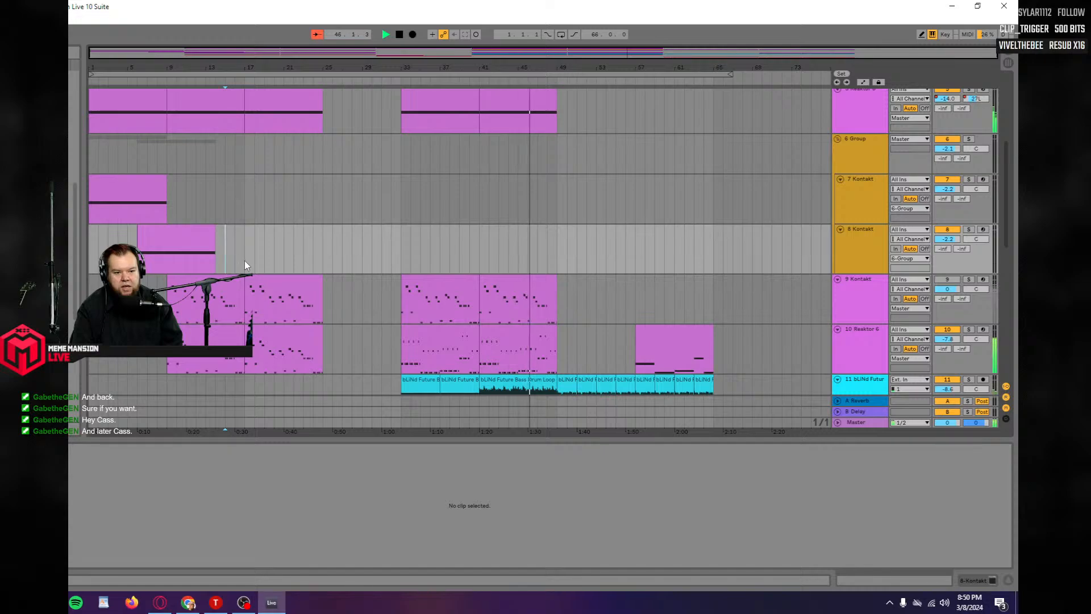
left_click_drag(244, 260, 87, 205)
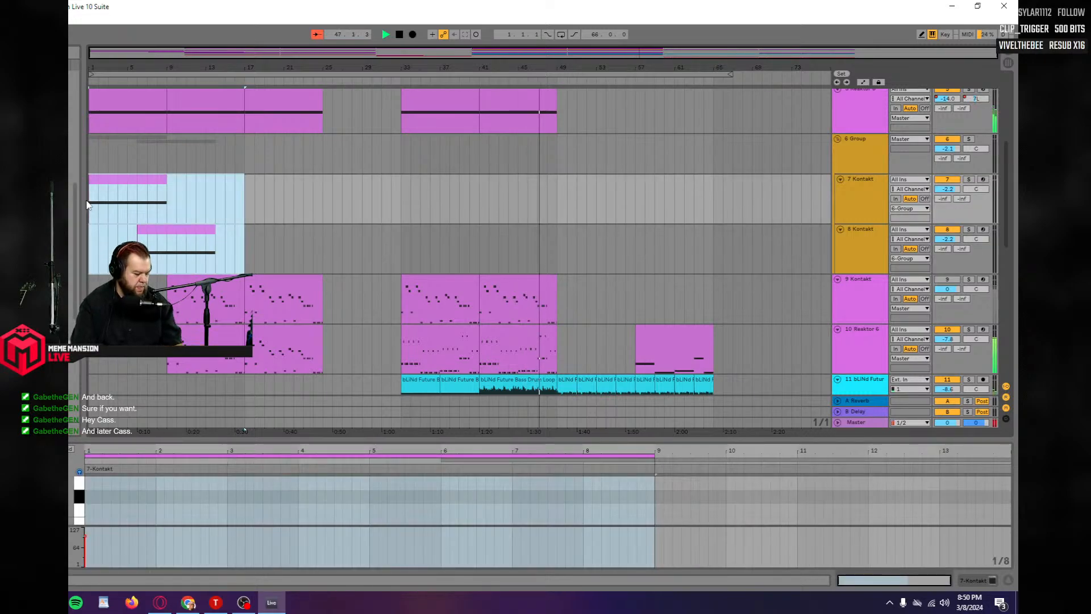
left_click(325, 211)
key("ctrl+v")
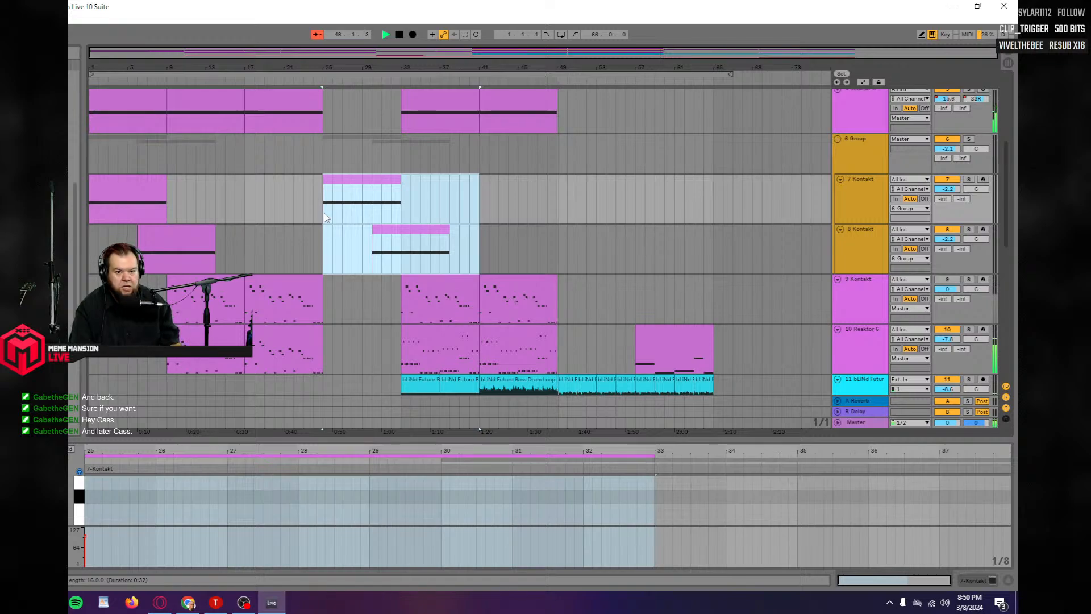
left_click(324, 213)
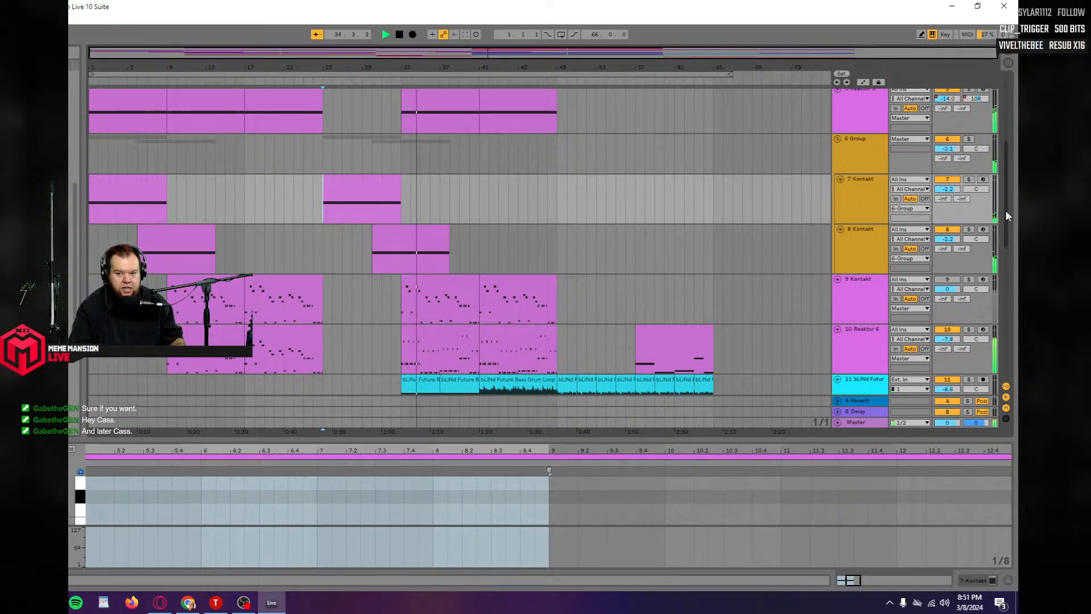
Check the tracks during playback through bar 53, and duplicate the track 3 Magical8bitPlug2 track.
left_click_drag(1006, 212, 1009, 239)
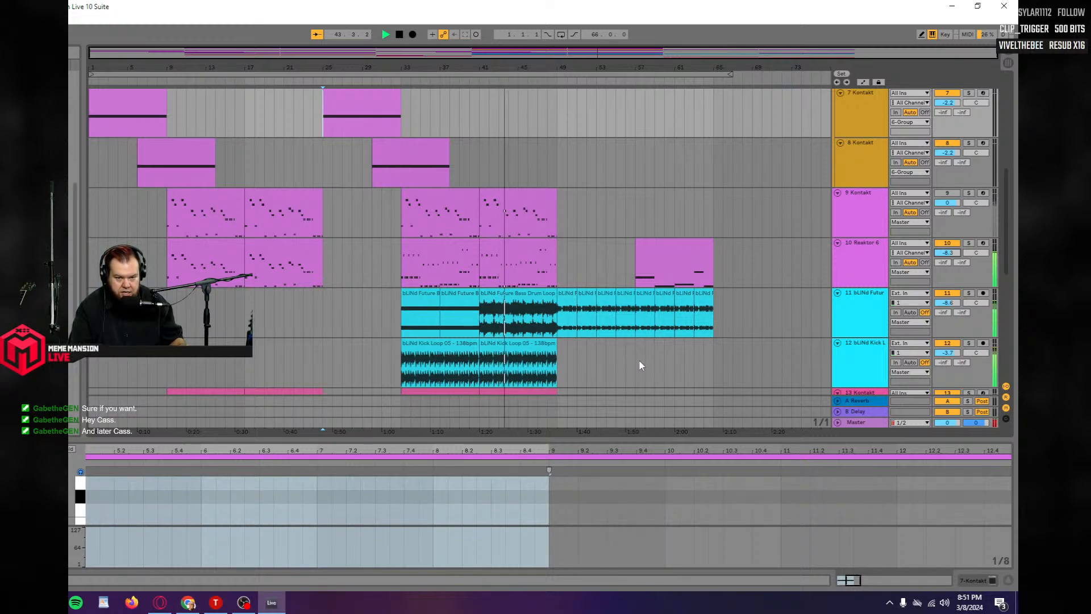
scroll(641, 364, "up", 5)
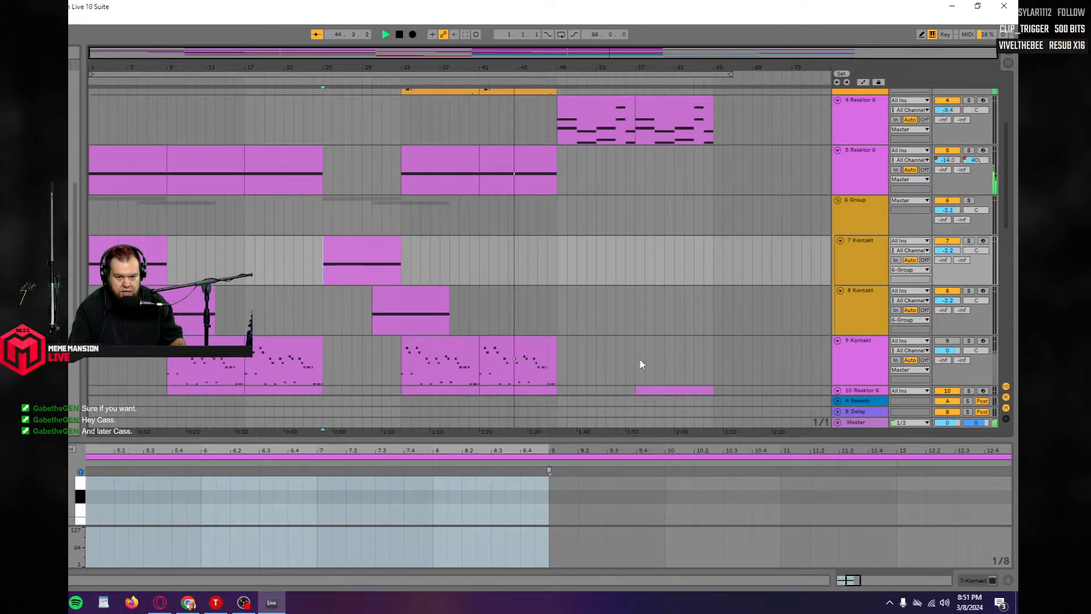
scroll(640, 364, "up", 5)
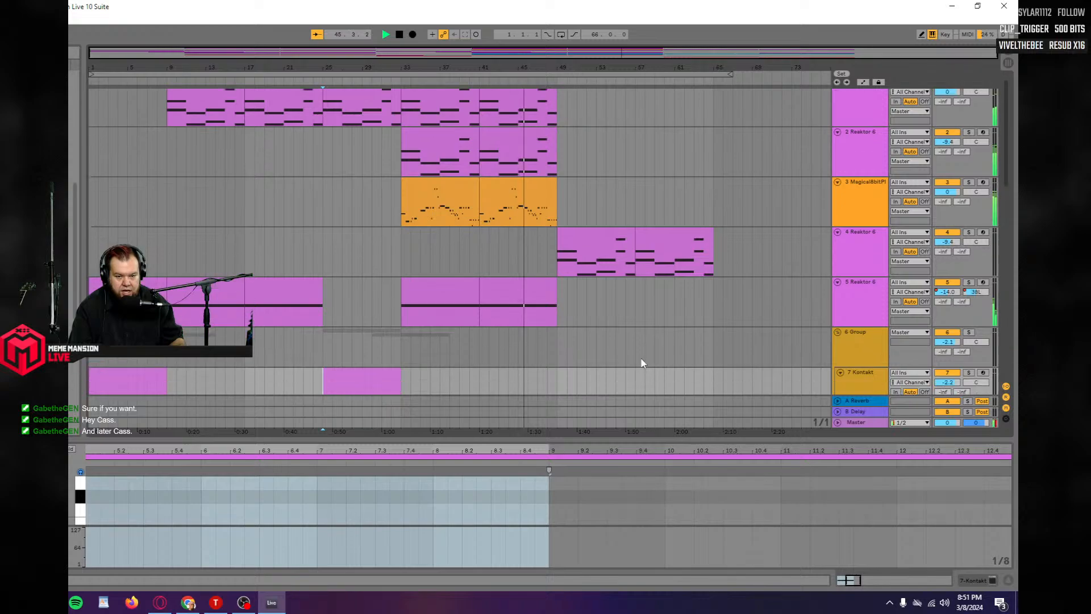
scroll(641, 363, "up", 1)
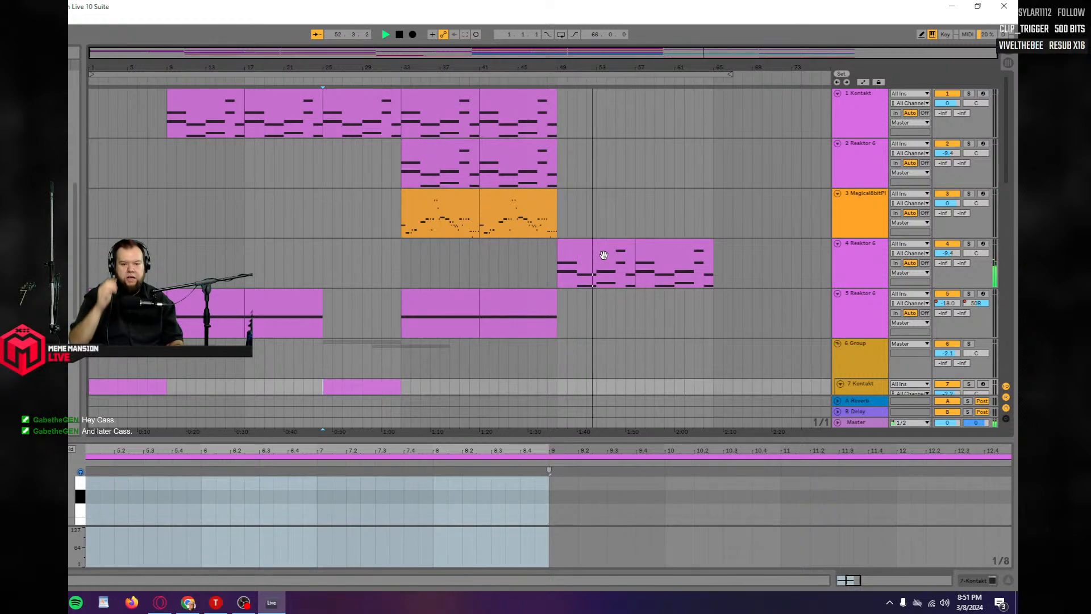
right_click(859, 226)
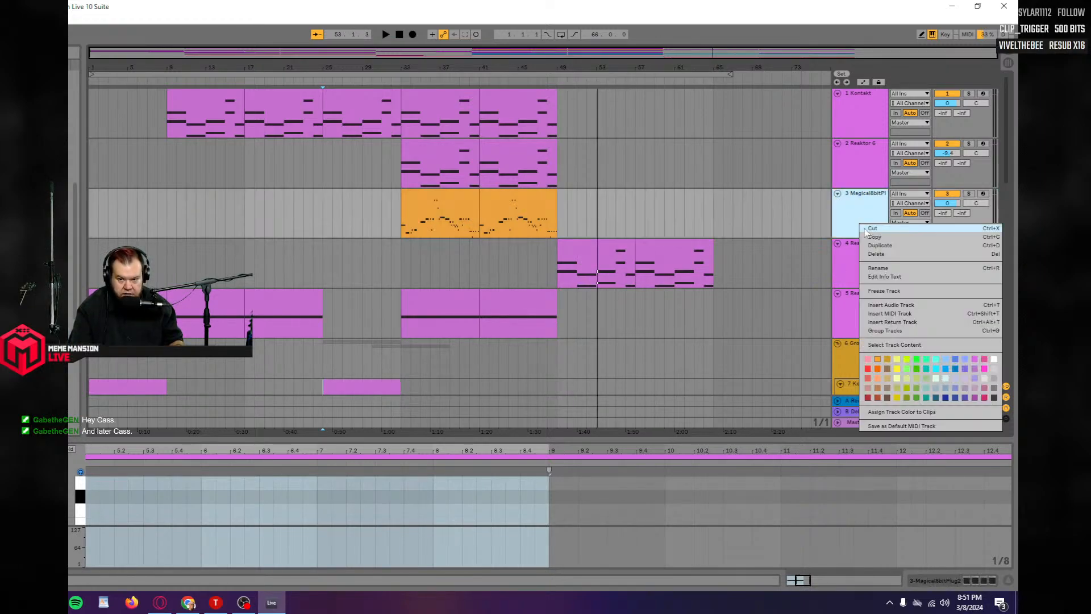
left_click(869, 245)
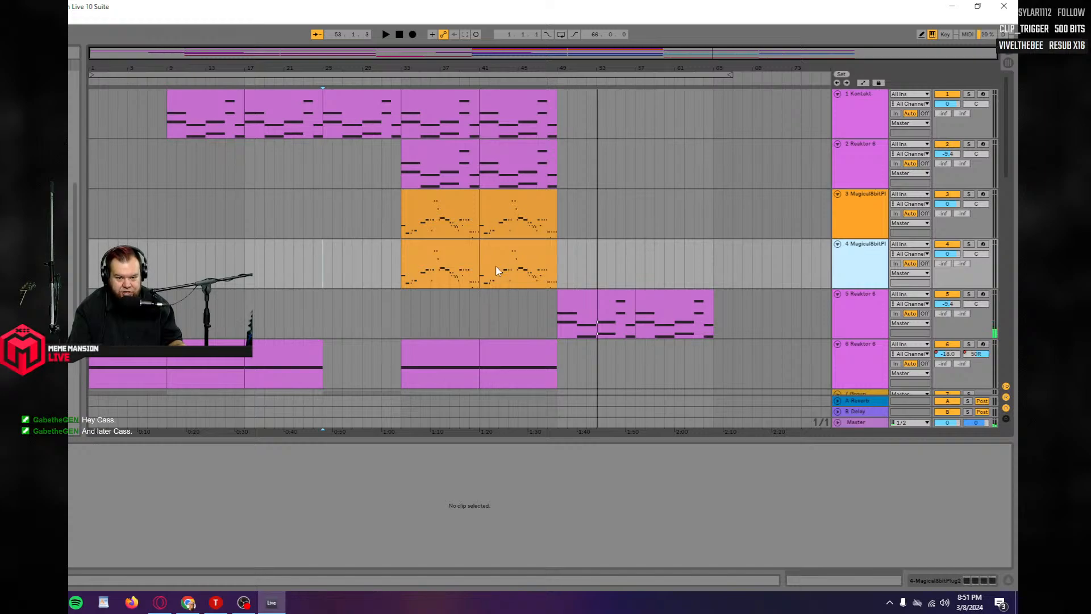
On the duplicated Magical8bitPlug2 track, move the clip at bar 41 to bar 65 and delete the clip at bar 33.
left_click_drag(500, 268, 740, 264)
left_click(433, 257)
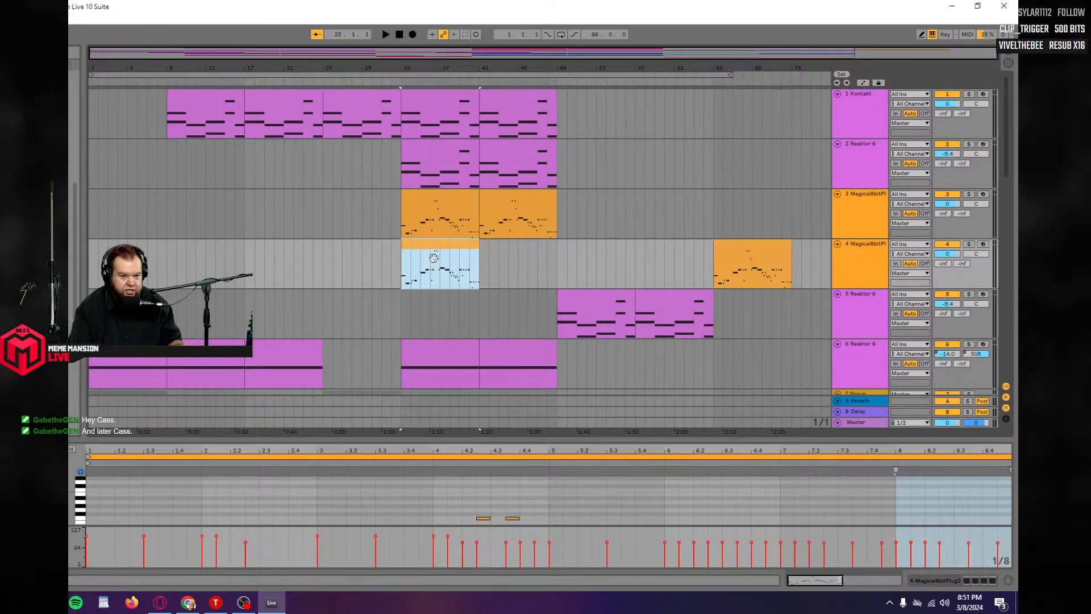
key("Delete")
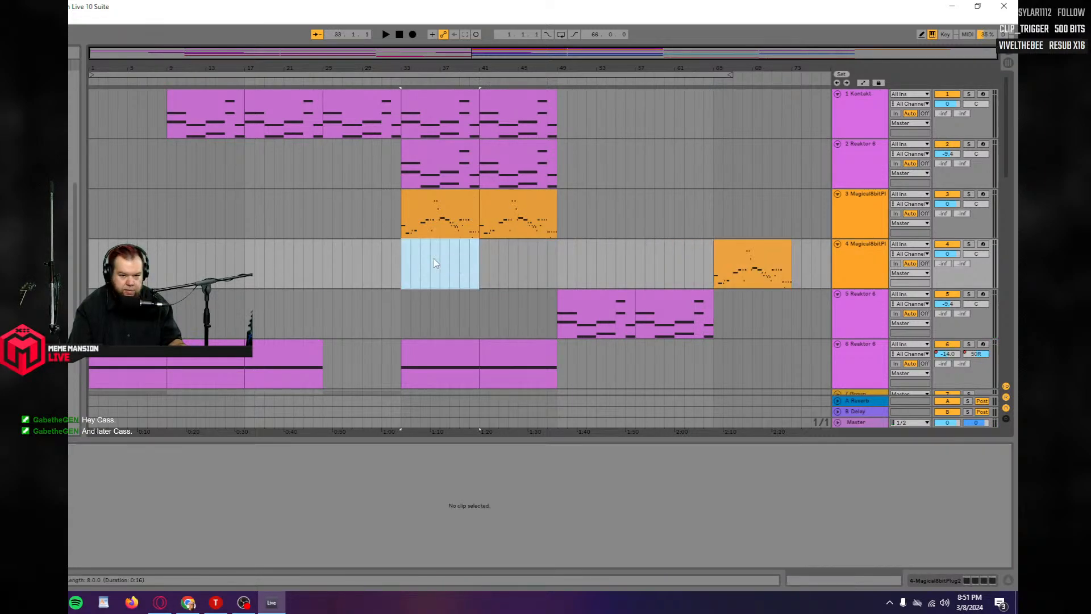
Open the Magical8bitPlug2 instrument on track 3 and briefly play its part from bar 33.
left_click(435, 204)
left_click(849, 223)
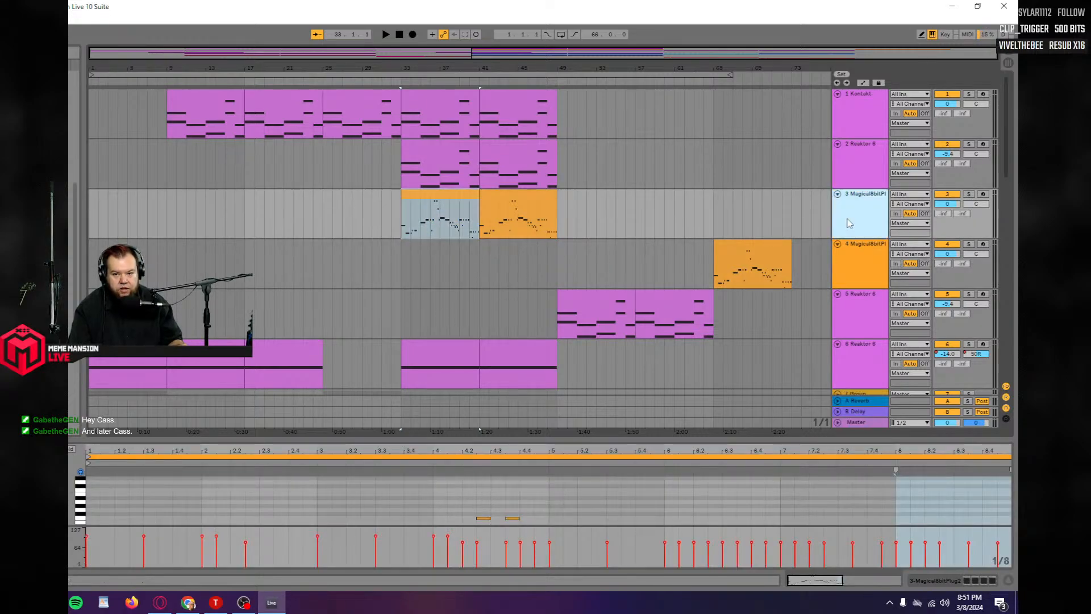
key("shift+Tab")
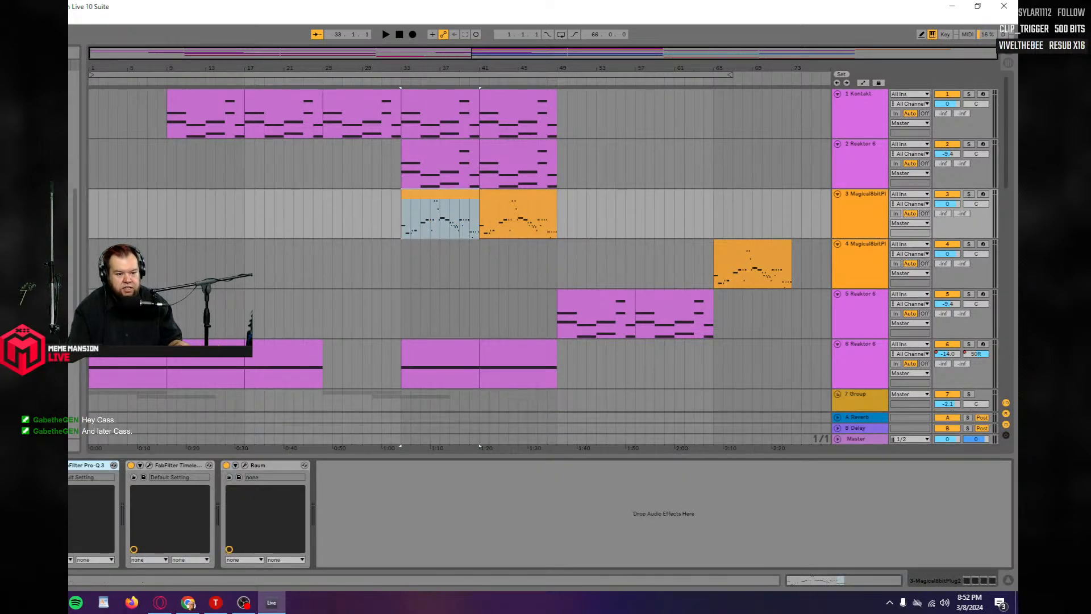
left_click(68, 465)
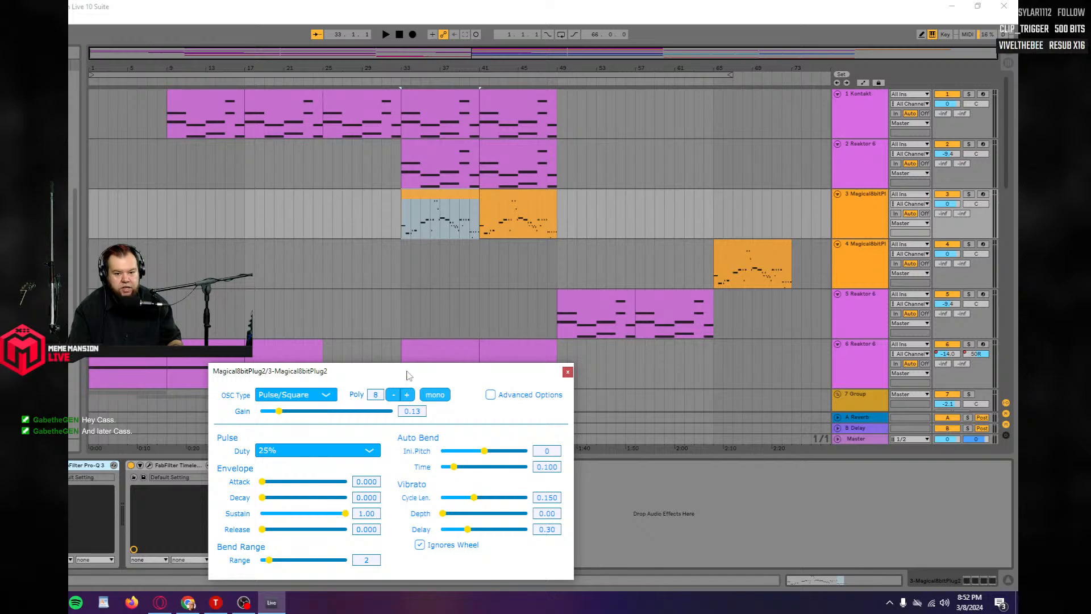
left_click(403, 234)
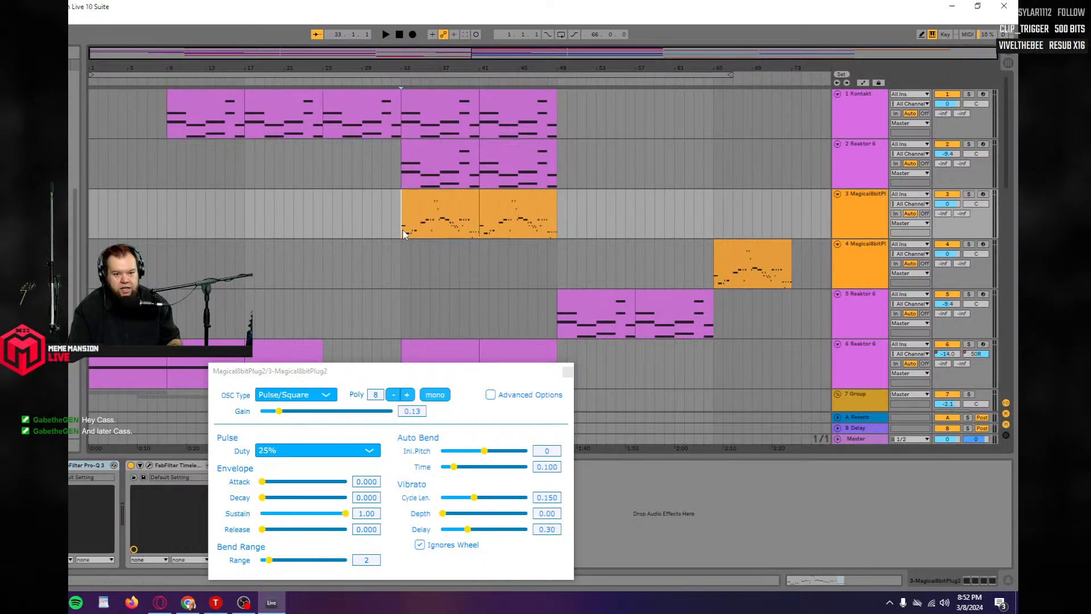
key("space")
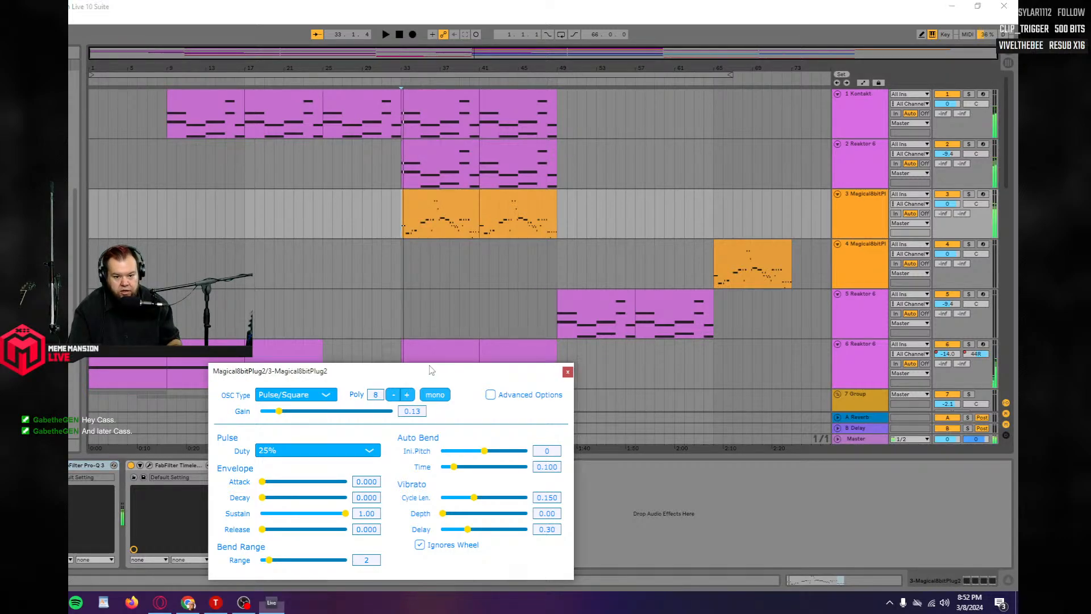
left_click_drag(436, 375, 369, 284)
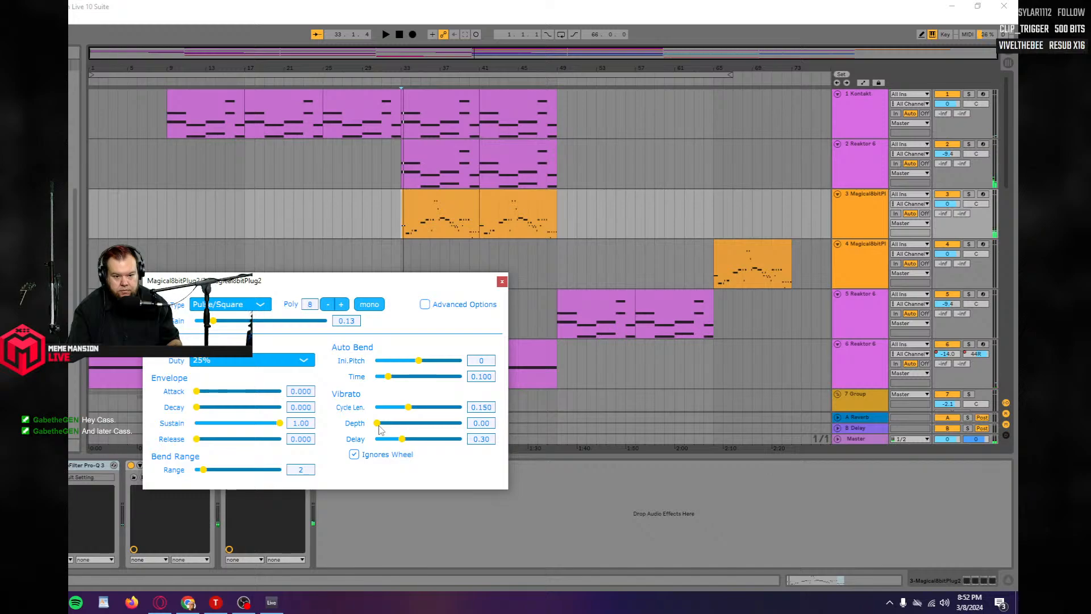
Set the instrument's vibrato to cycle length 0.264, depth 0.27 and delay 0.35, close it, and replay from bar 33.
key("space")
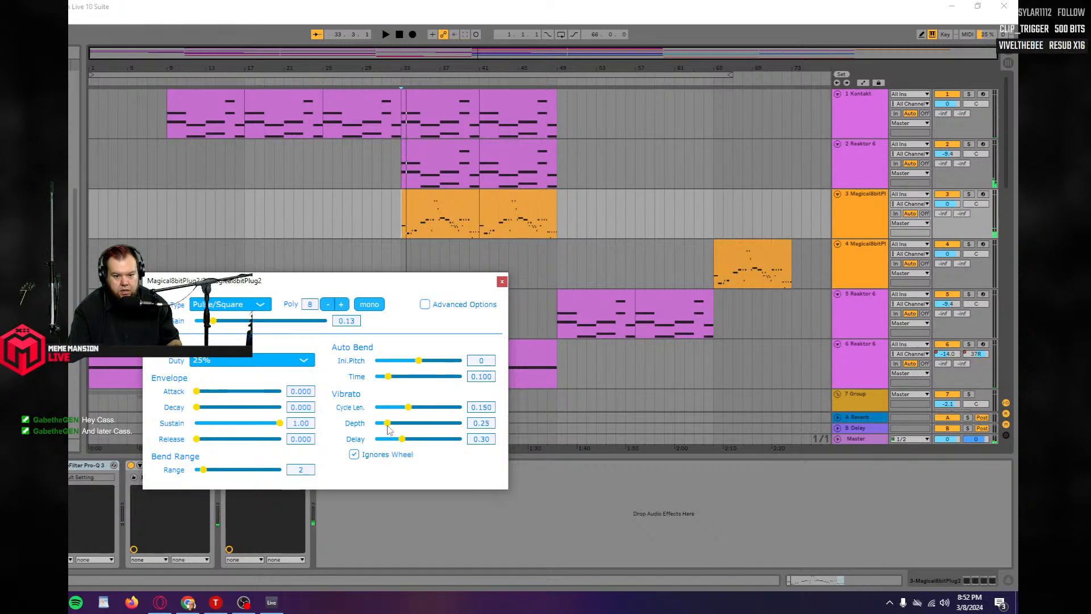
key("space")
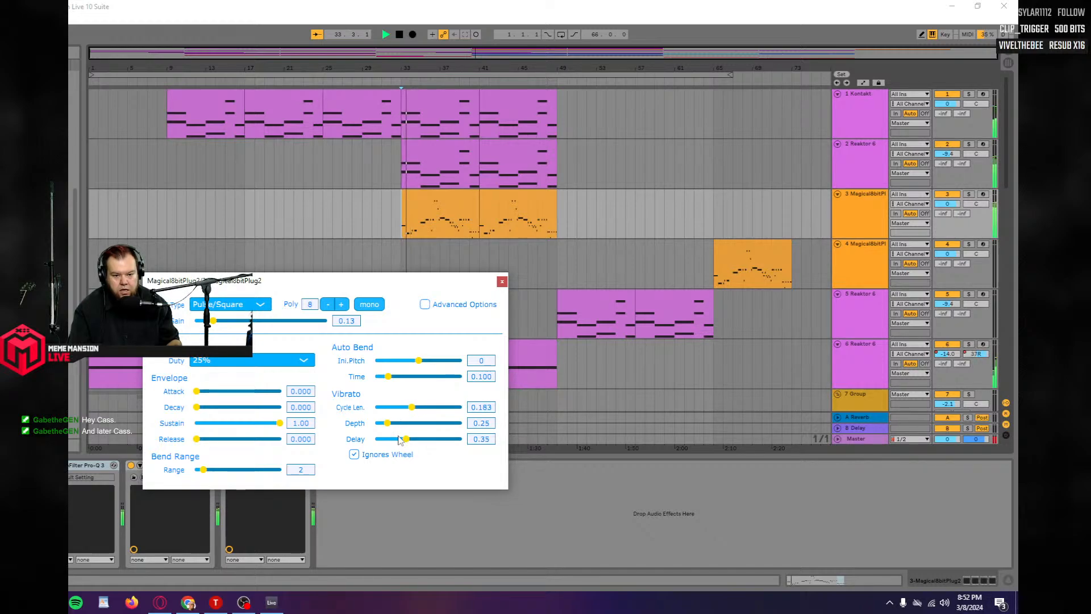
left_click_drag(390, 424, 419, 409)
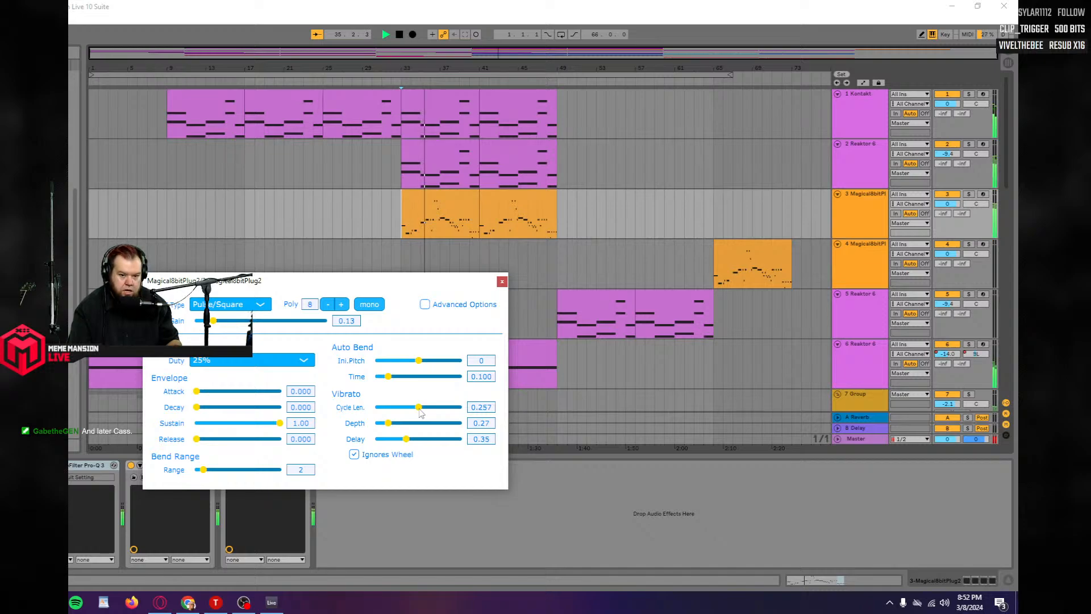
left_click_drag(419, 409, 421, 414)
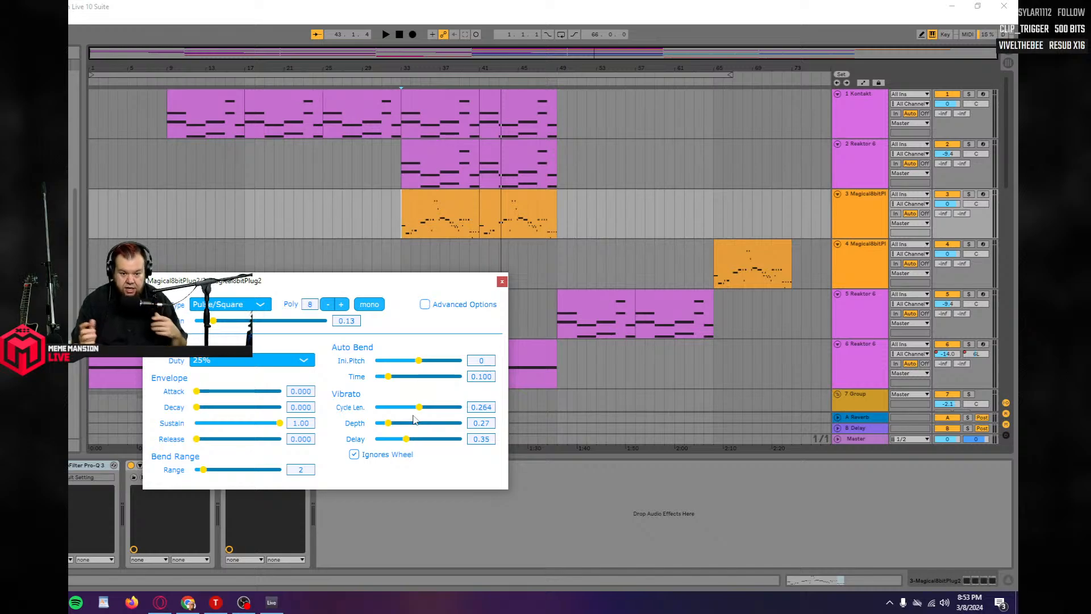
left_click(502, 282)
key("space")
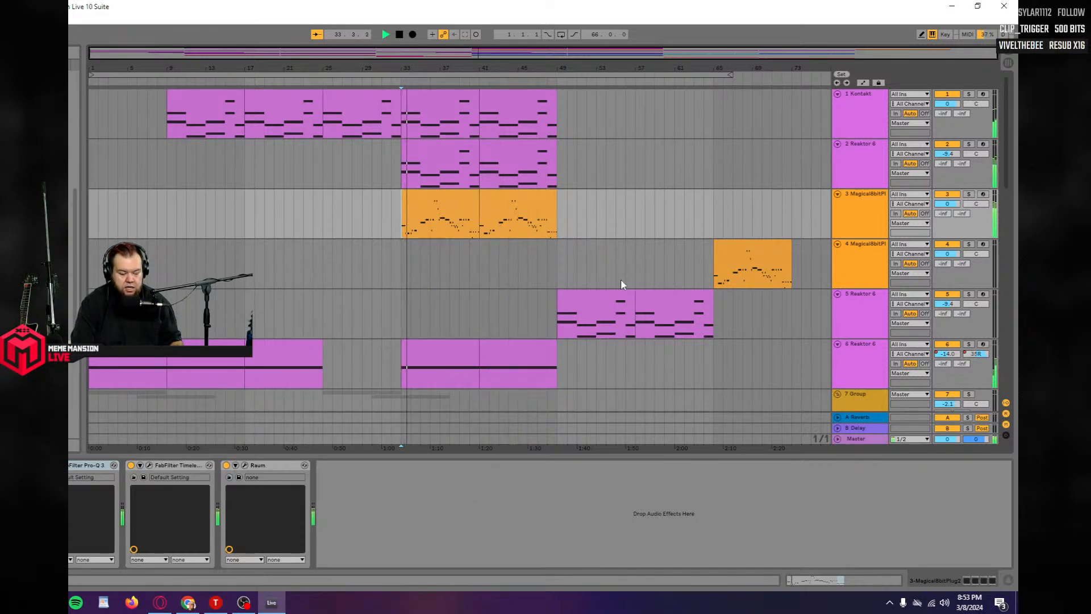
key("space")
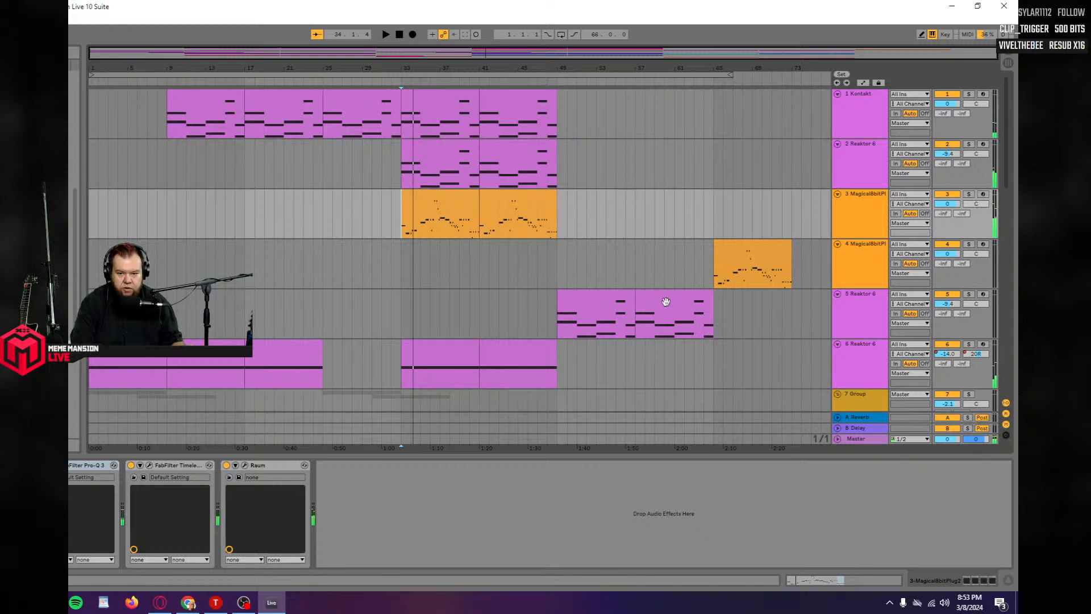
Replace the track 4 clip at bar 65 with a copy of the track 5 Reaktor 6 clip from bar 49.
left_click(743, 251)
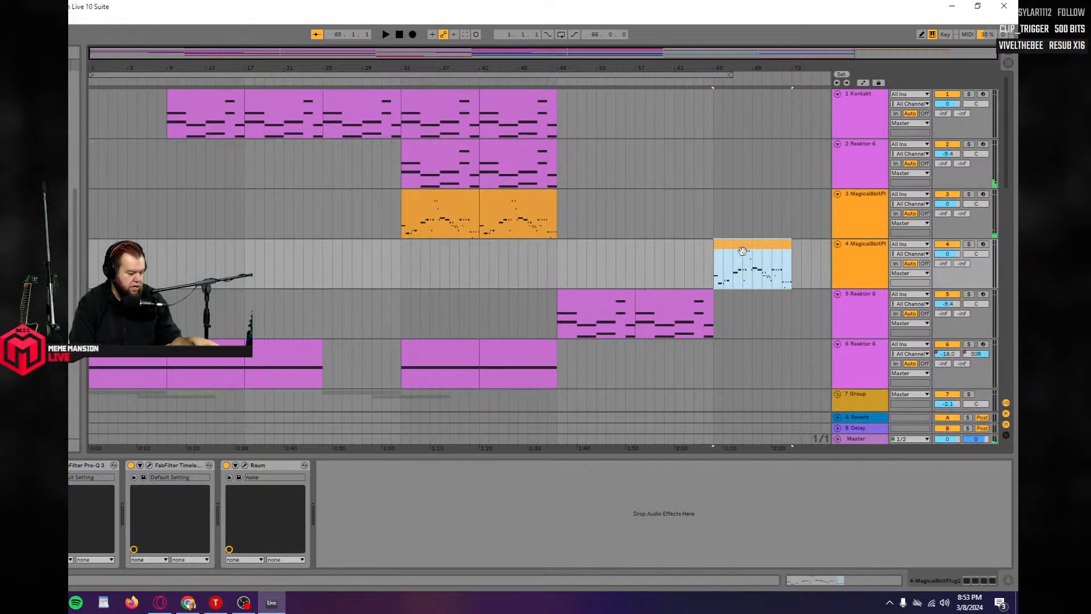
double_click(727, 259)
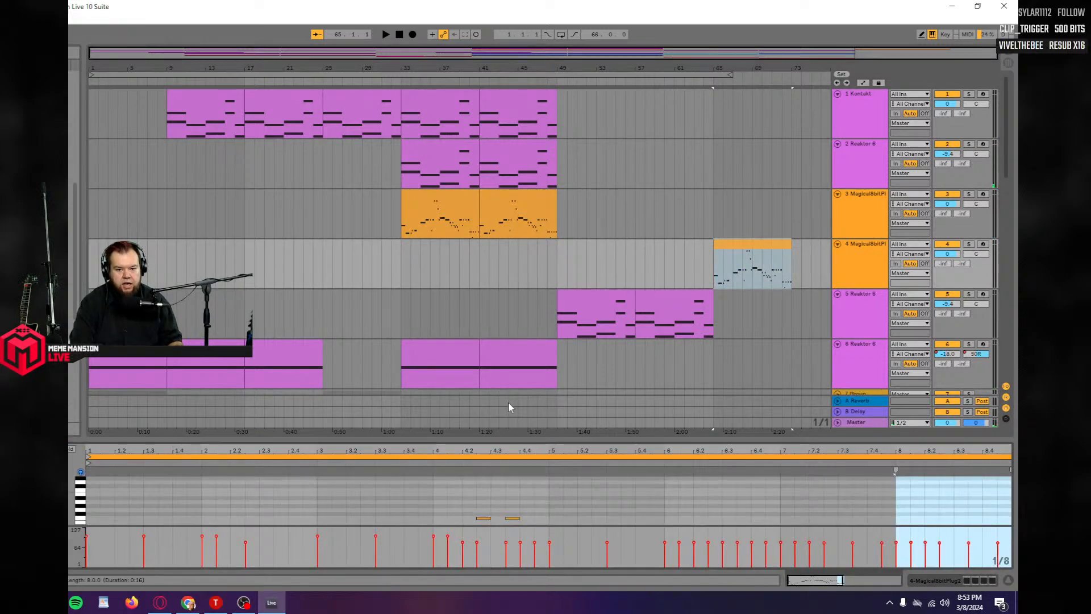
left_click(730, 254)
key("Delete")
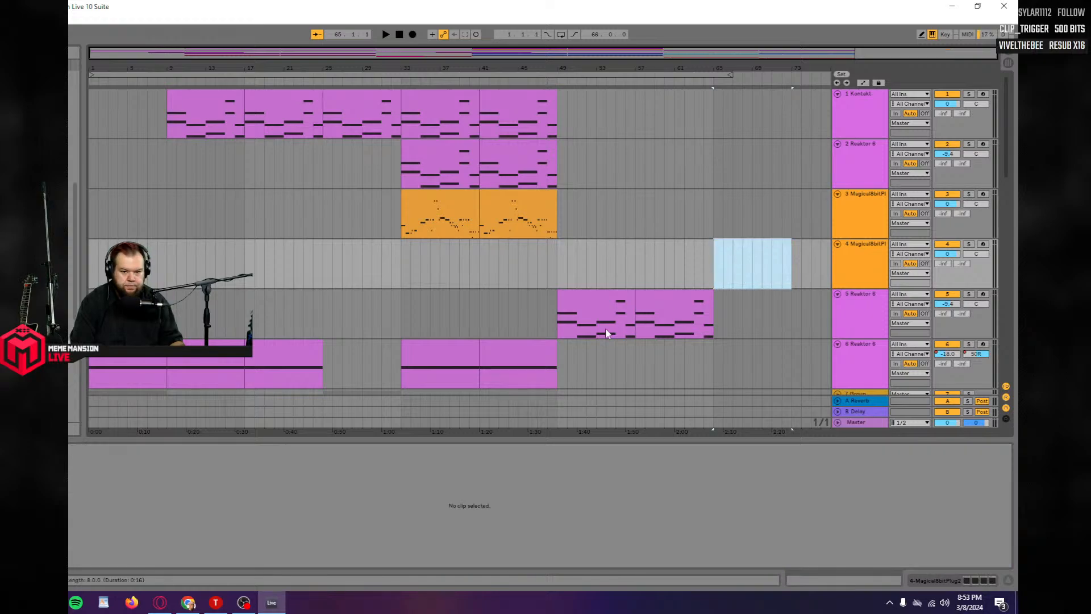
left_click(588, 305)
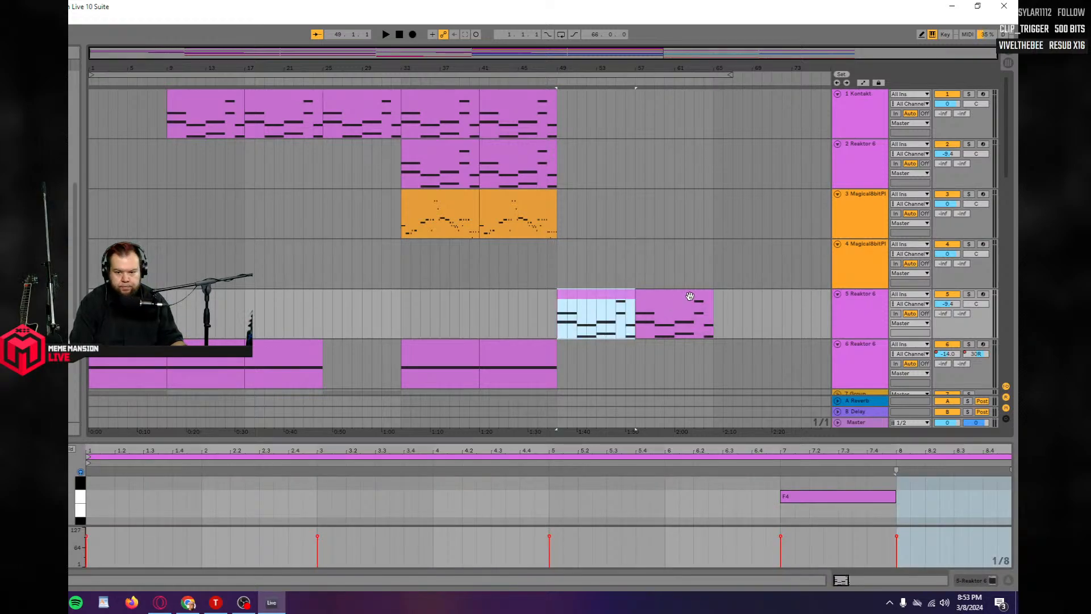
left_click_drag(587, 306, 733, 252)
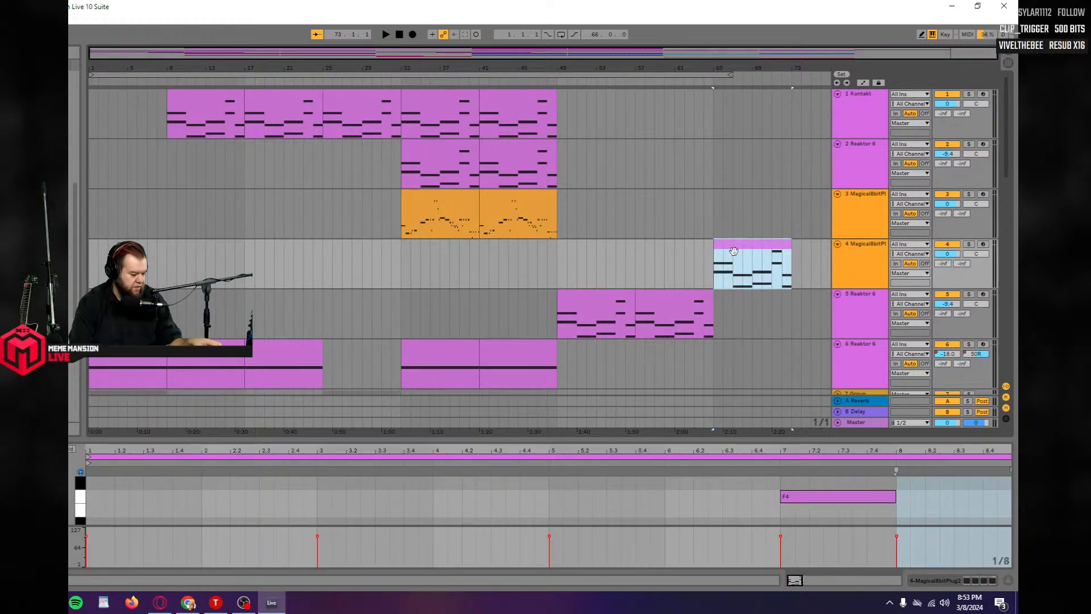
Enlarge the note editor and shorten the copied clip's opening A#3 and C#4 to consecutive eighth notes.
key("shift+Tab")
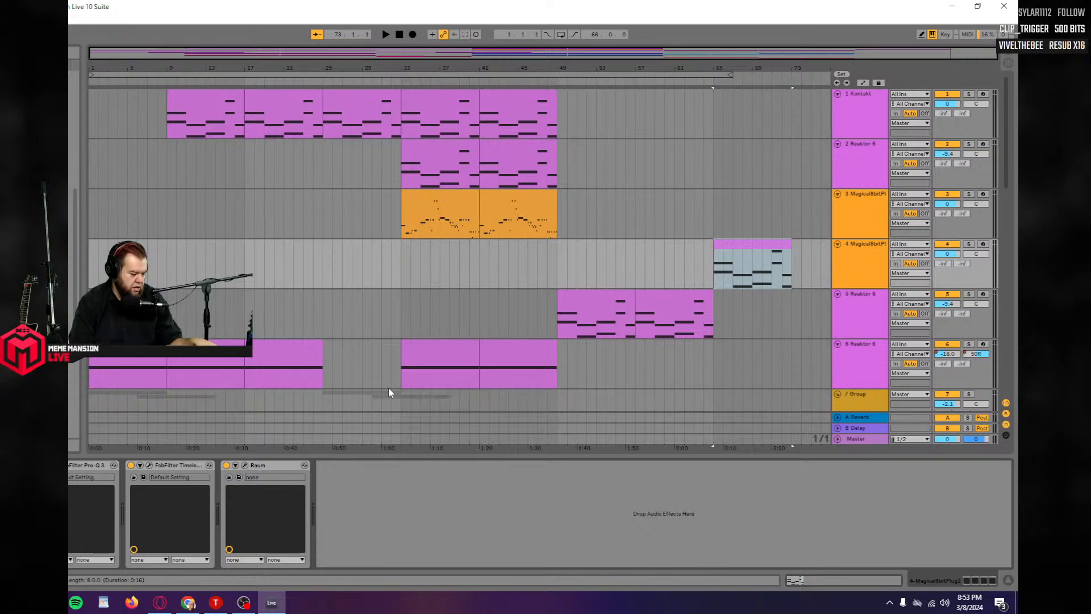
key("shift+Tab")
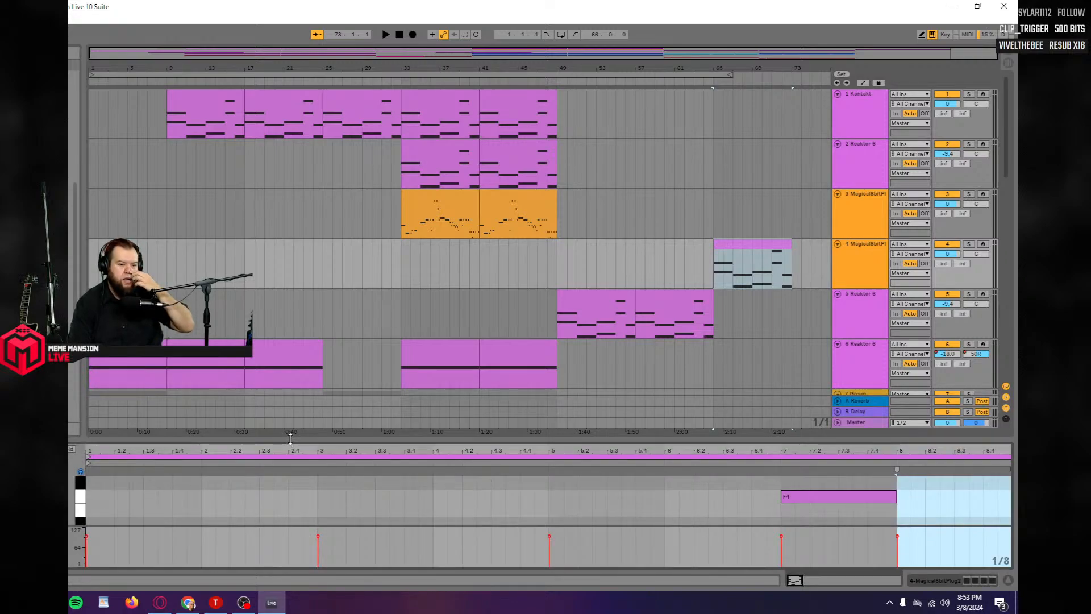
left_click_drag(290, 438, 290, 239)
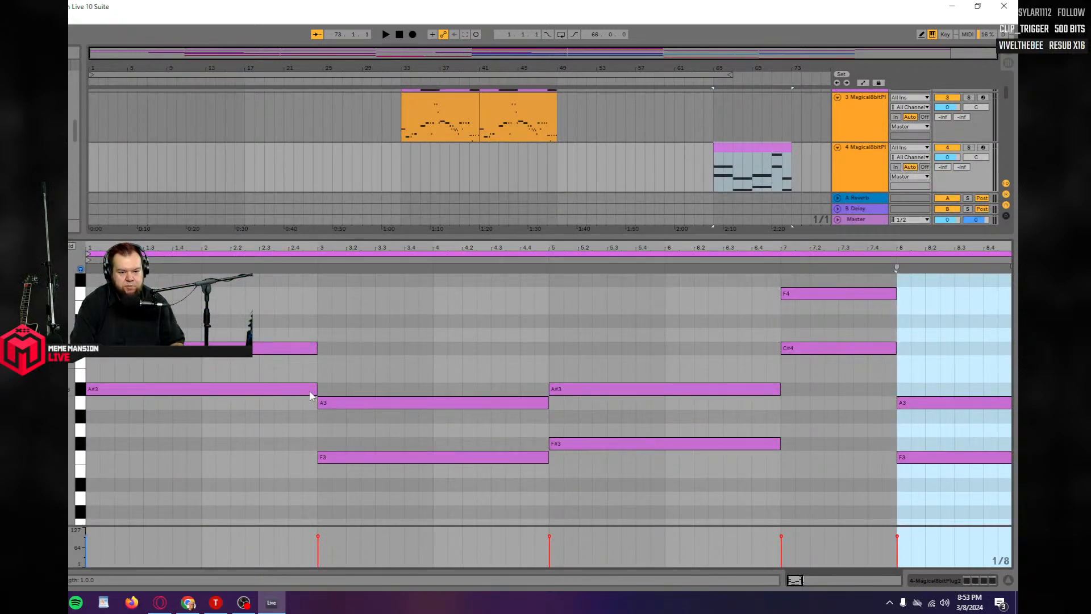
left_click_drag(316, 389, 99, 396)
left_click_drag(252, 352, 265, 353)
left_click_drag(330, 345, 114, 347)
Transpose all notes in the track 4 clip down one octave and play its opening.
left_click(796, 477)
left_click_drag(922, 504, 90, 287)
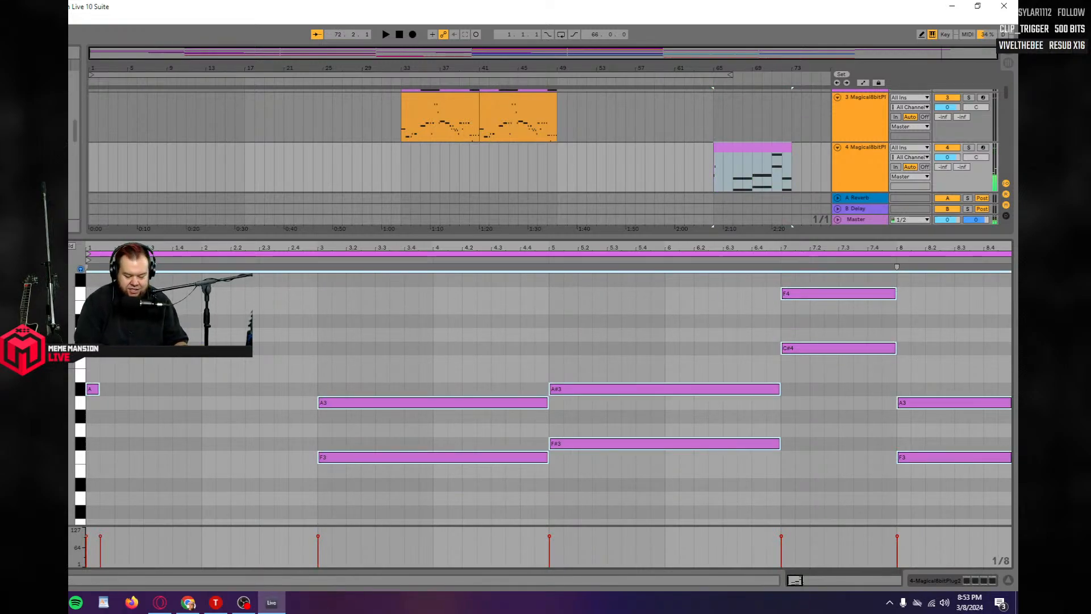
key("shift+Down")
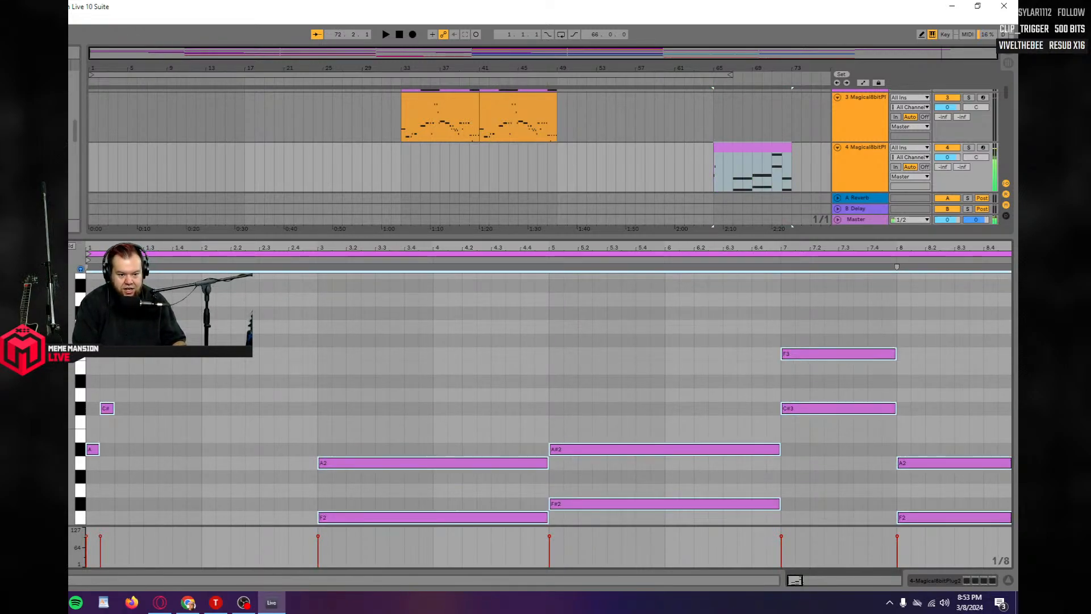
left_click(128, 472)
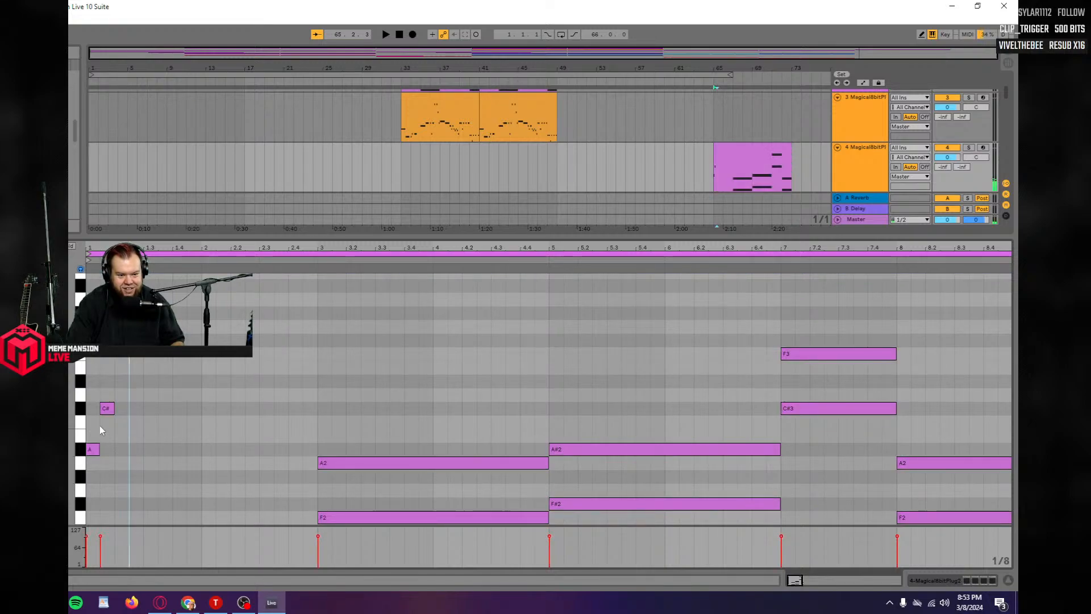
key("space")
key("space")
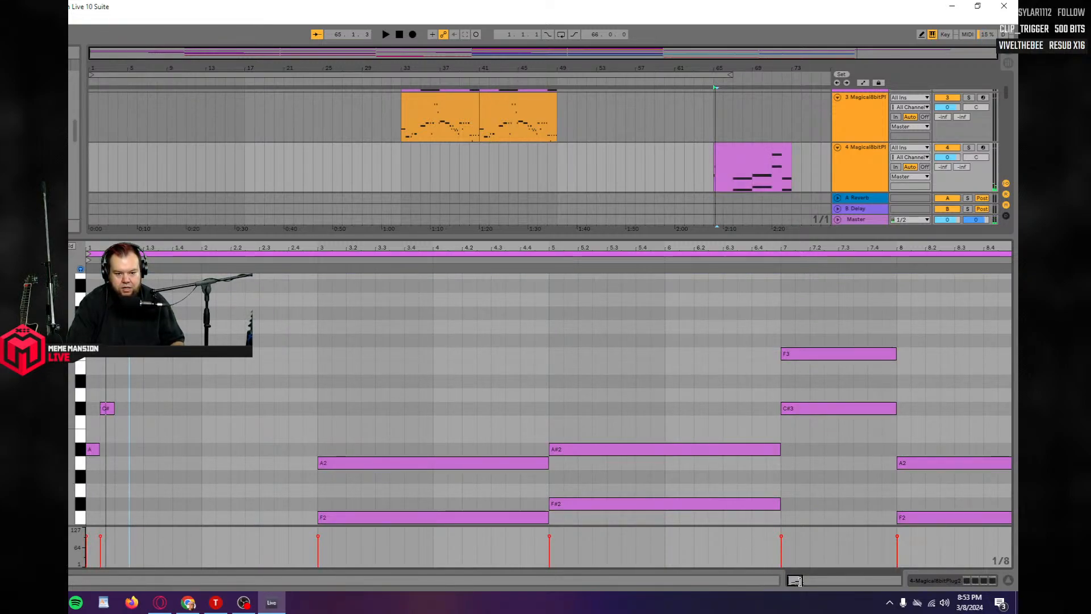
Shorten the clip's opening A#2 and C#3 to sixteenth notes, with the C#3 directly following the A#2.
left_click_drag(800, 582, 778, 584)
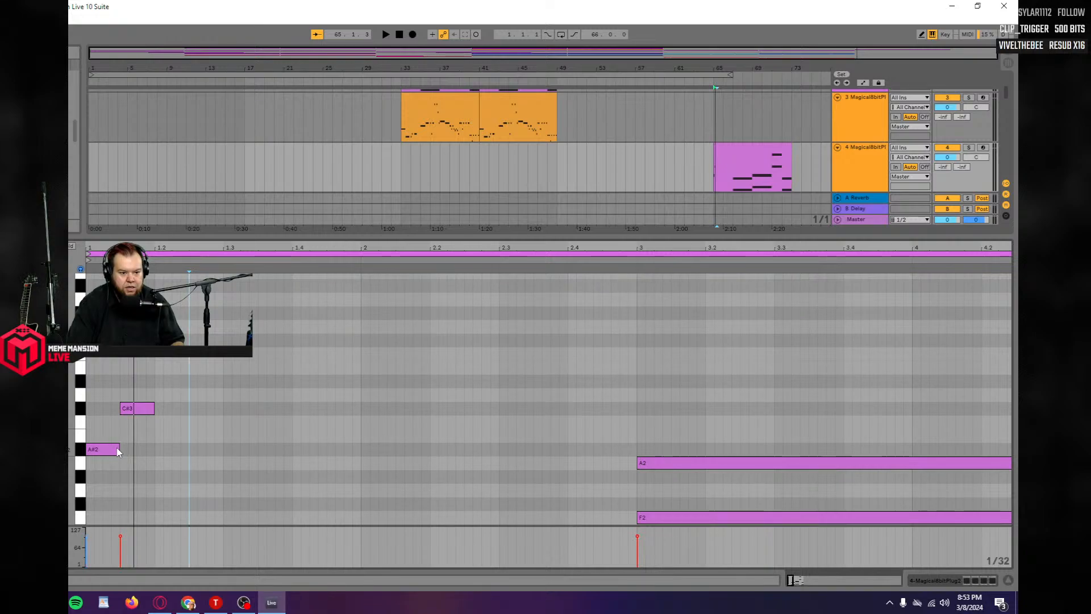
left_click_drag(119, 451, 102, 450)
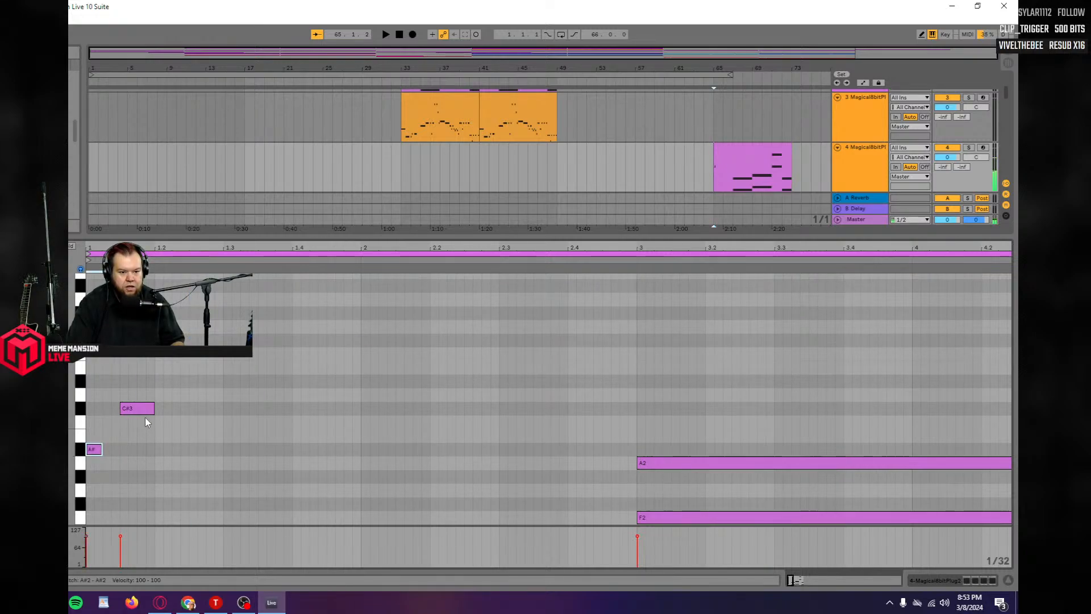
left_click_drag(144, 410, 119, 410)
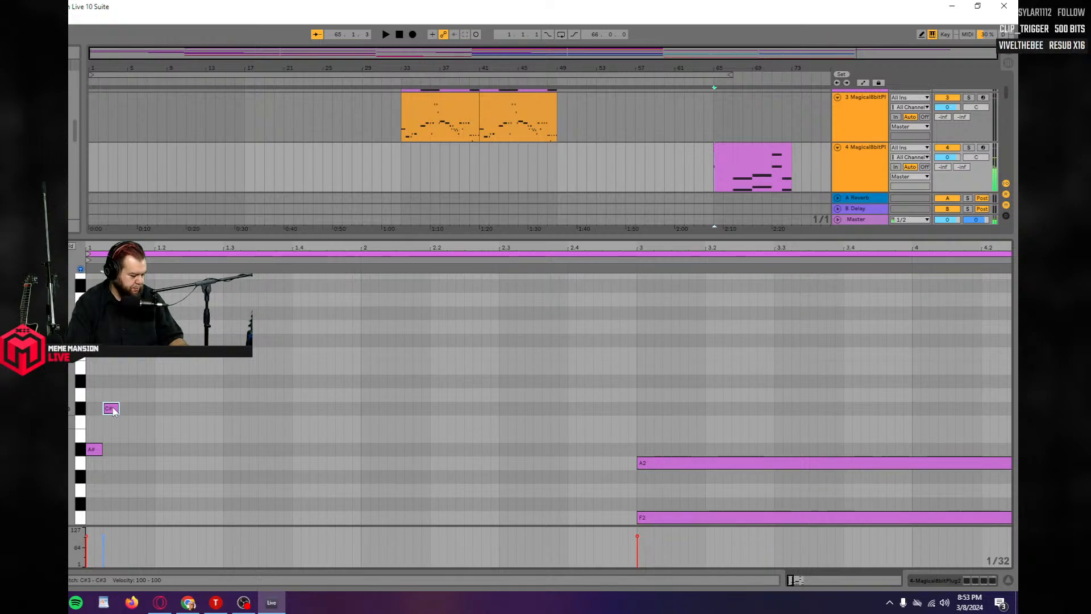
Build an ascending sixteenth-note figure of A#2, C3, C#3 and F3 on the clip's first beat and play it.
key("ctrl+d")
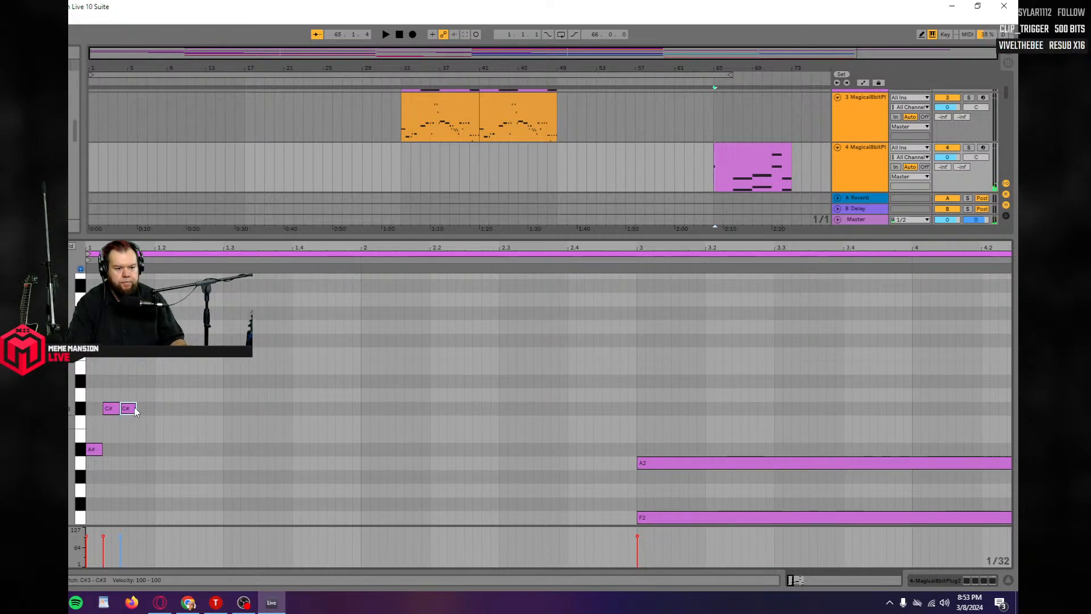
left_click_drag(111, 411, 111, 421)
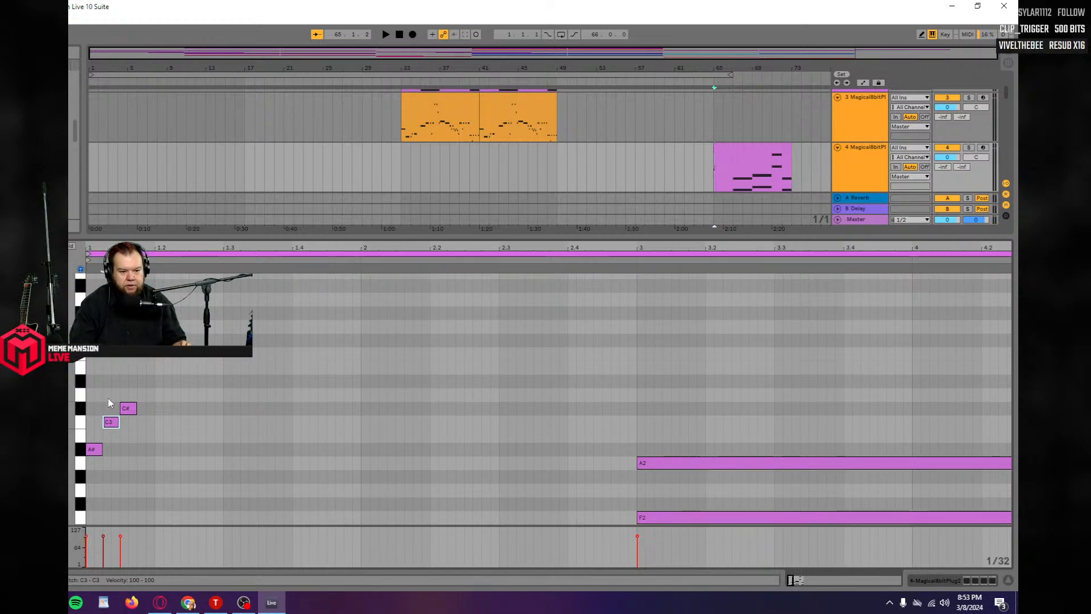
left_click(127, 409)
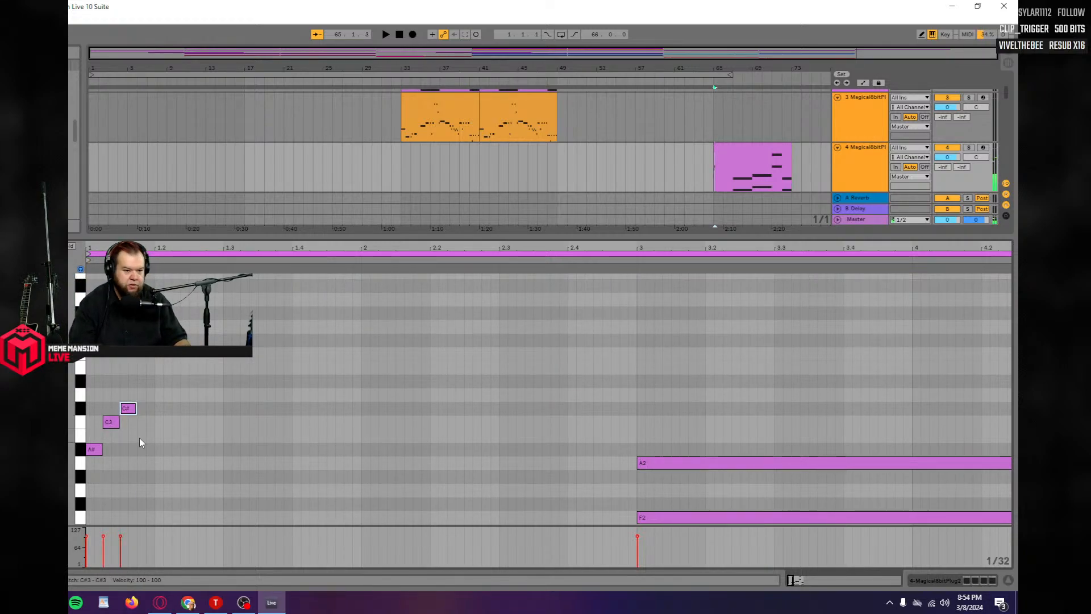
double_click(152, 408)
left_click_drag(154, 411, 146, 375)
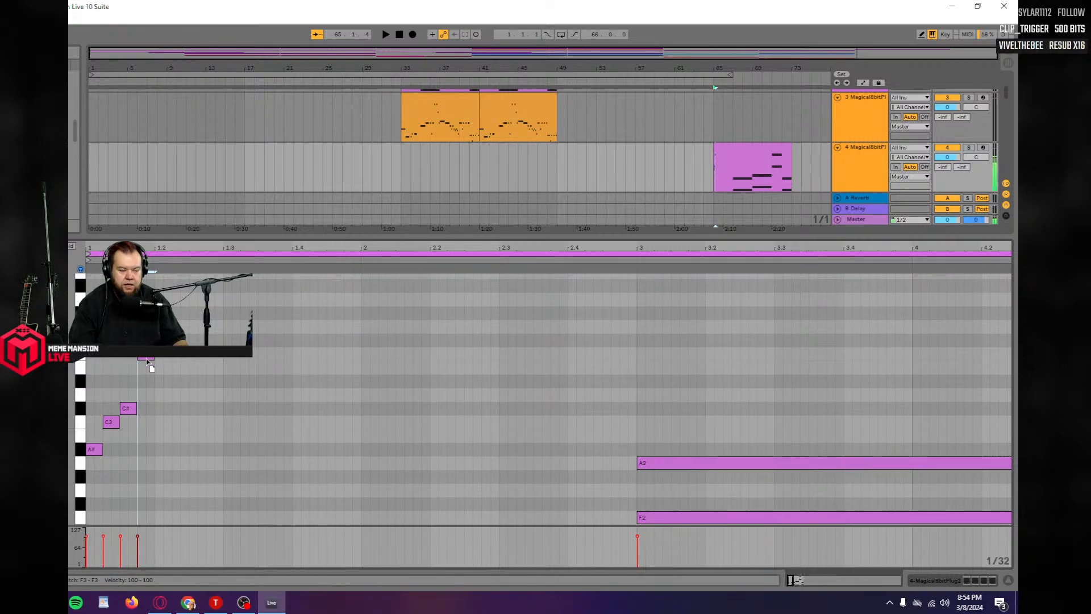
key("space")
key("space")
key("space")
key("space")
key("space")
key("space")
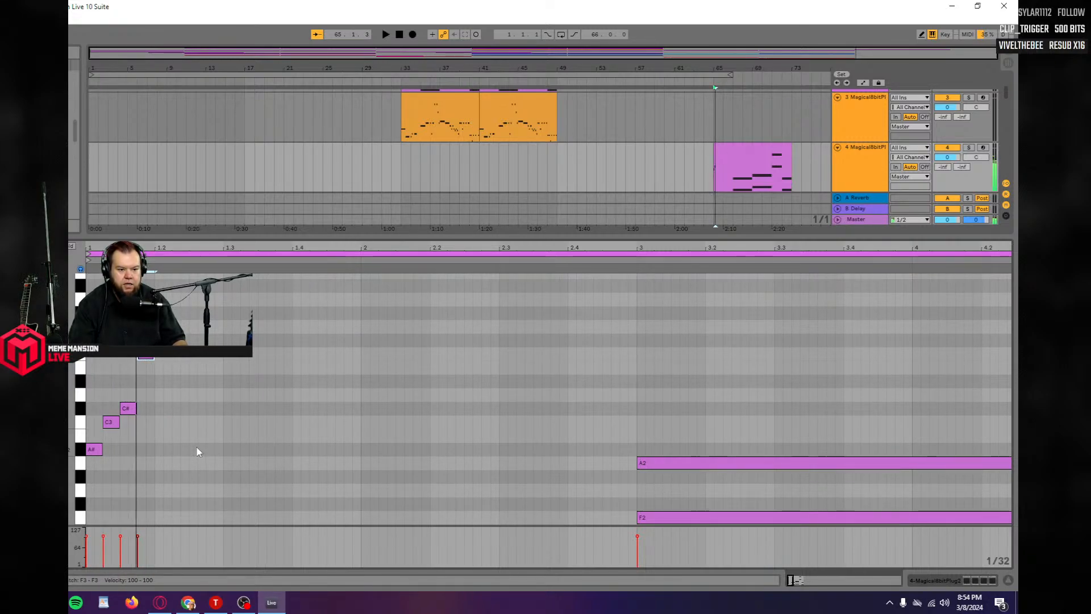
Copy the four-note figure to beat 1.2, transpose the copy up one octave and play it.
left_click_drag(197, 452, 85, 355)
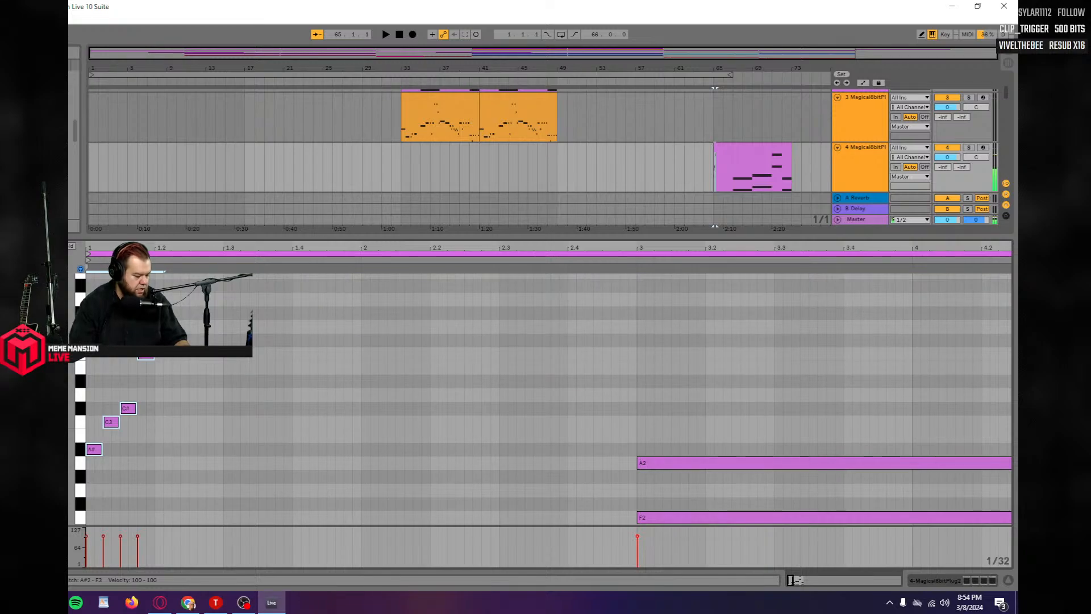
key("ctrl+c")
left_click(162, 418)
key("ctrl+v")
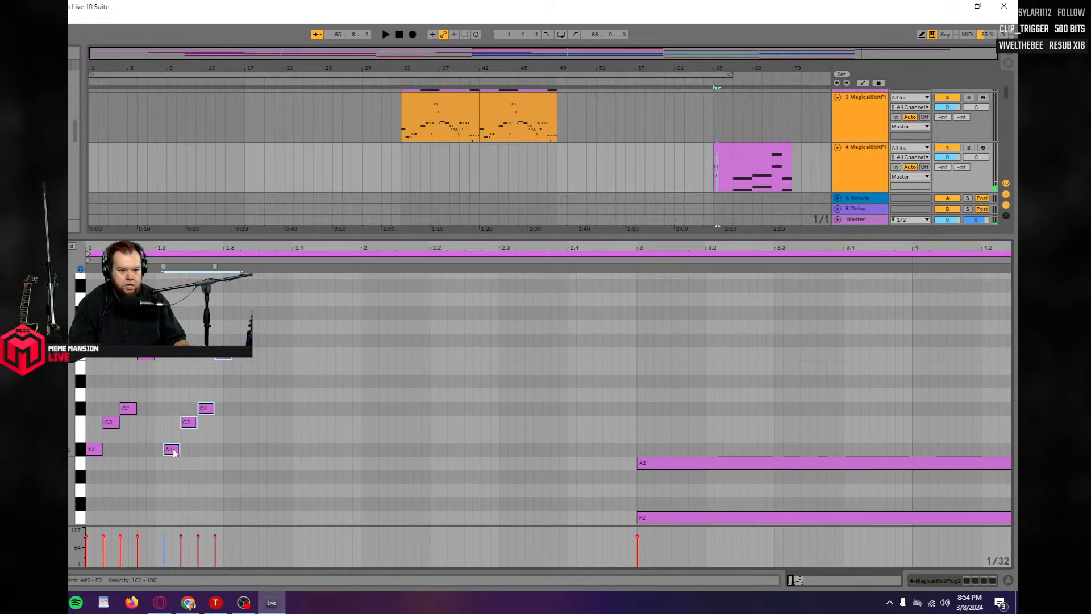
left_click_drag(173, 452, 164, 453)
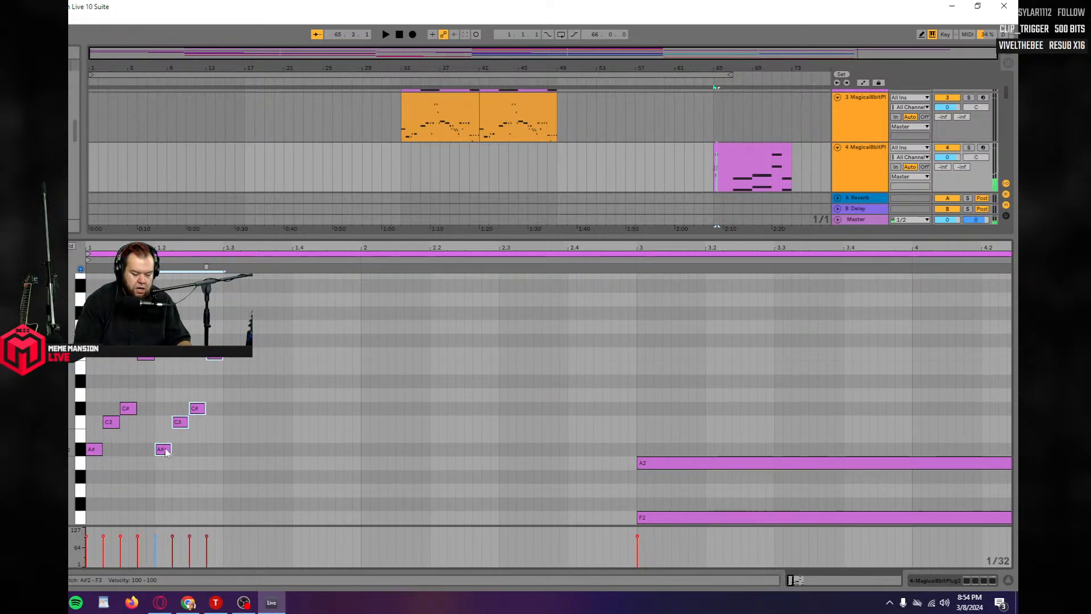
key("shift+Up")
key("space")
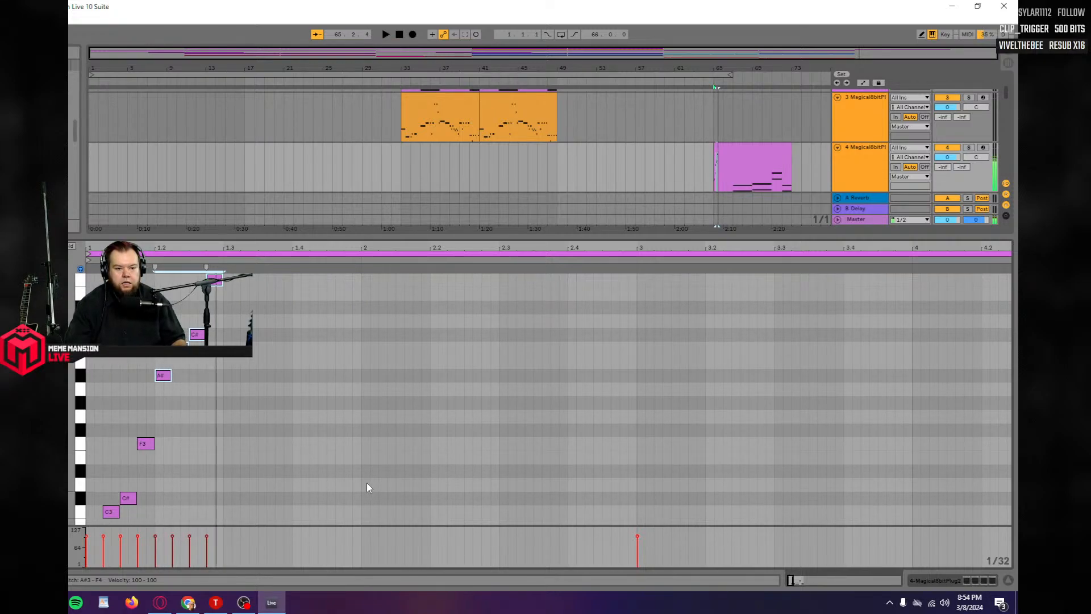
Add a sixteenth-note A#4 at beat 1.3 as the peak of the arpeggio.
scroll(367, 482, "up", 3)
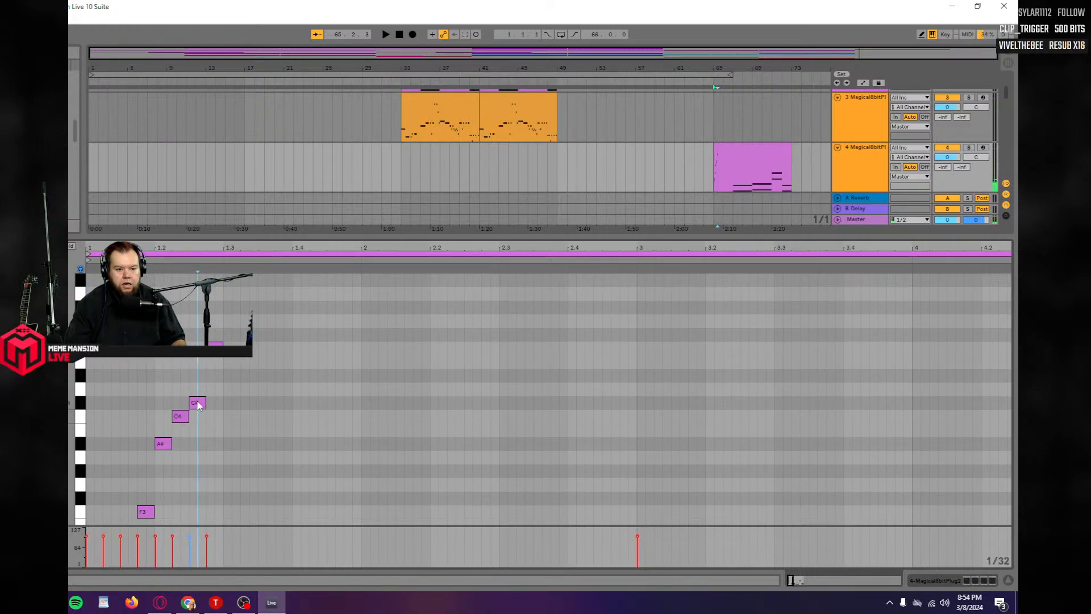
left_click(196, 403)
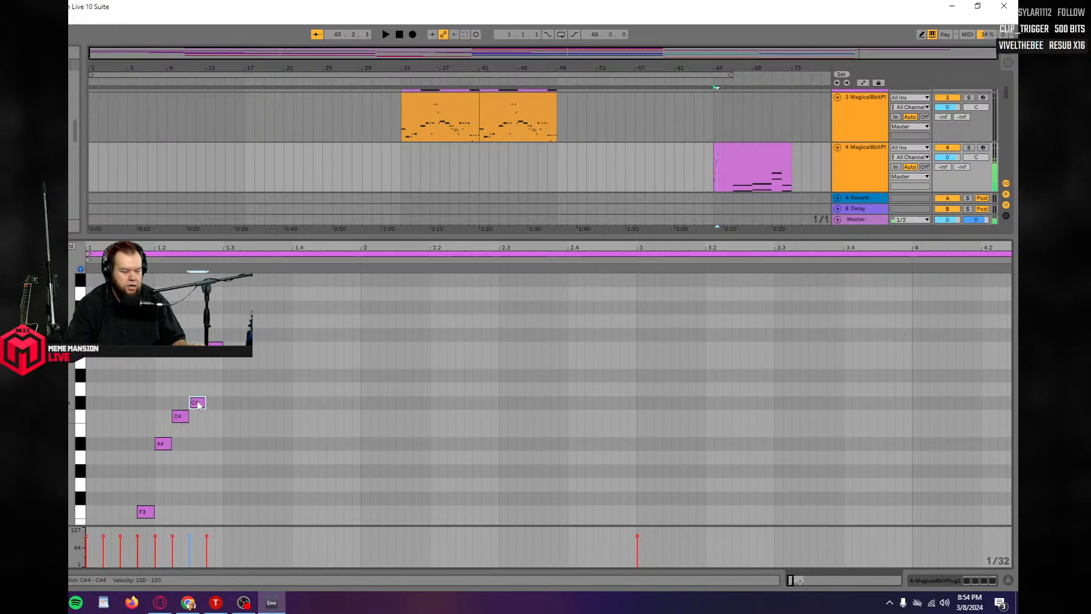
double_click(230, 412)
left_click_drag(237, 408, 236, 287)
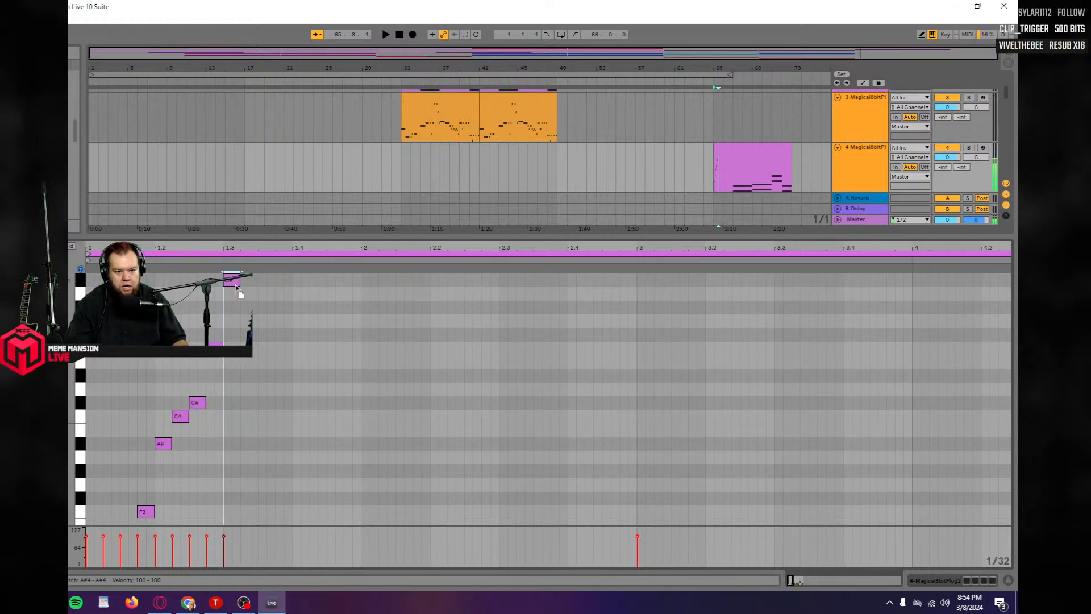
left_click(214, 354)
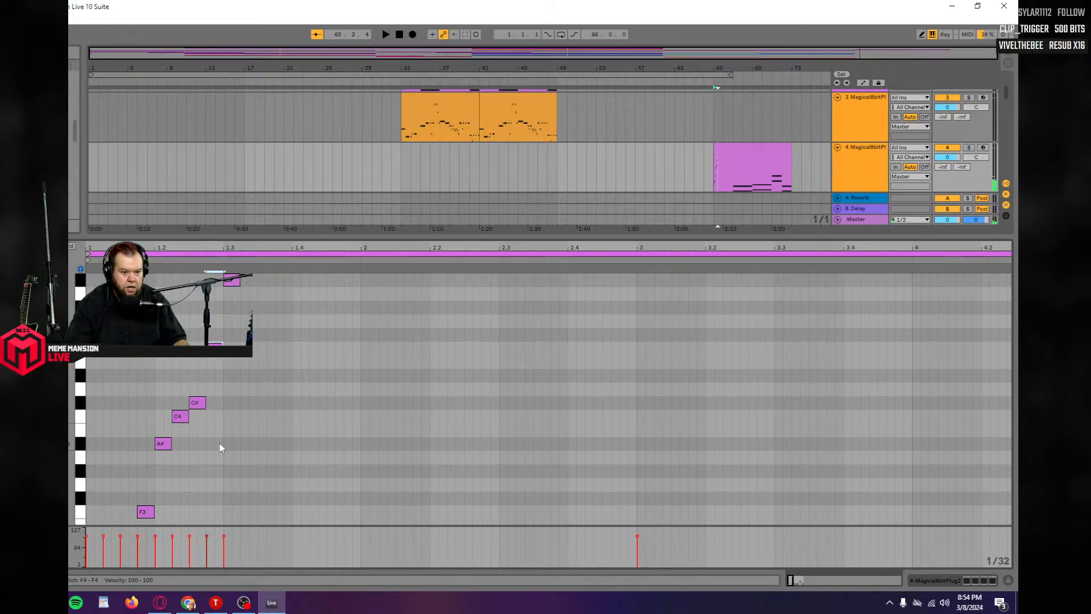
Duplicate the second beat's four notes after the A#4 and rearrange the copies to descend F4, C#4, C4, A#3.
left_click_drag(219, 464, 157, 340)
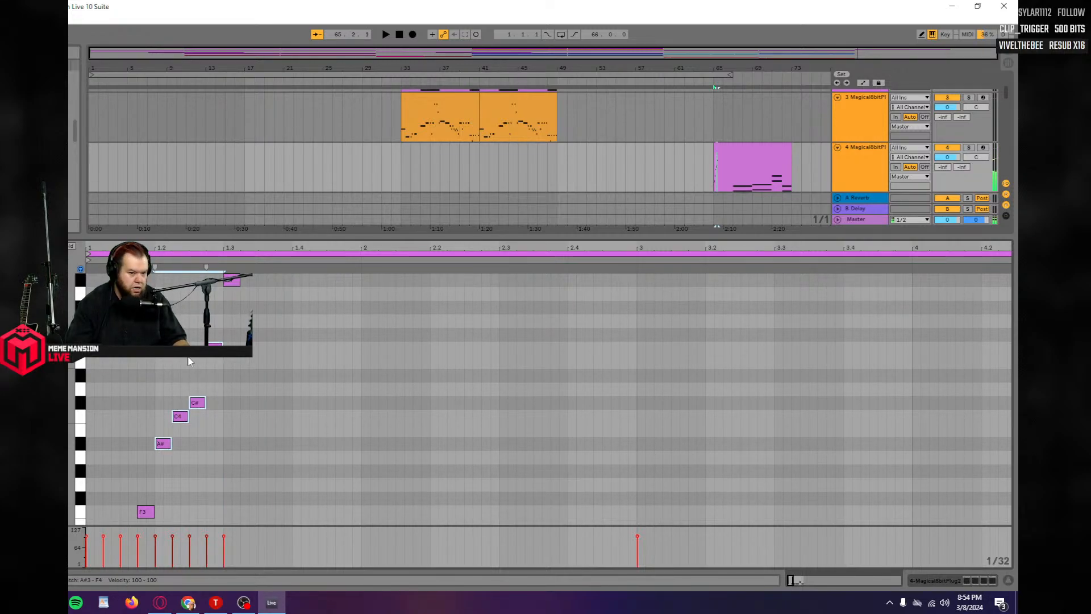
key("ctrl+d")
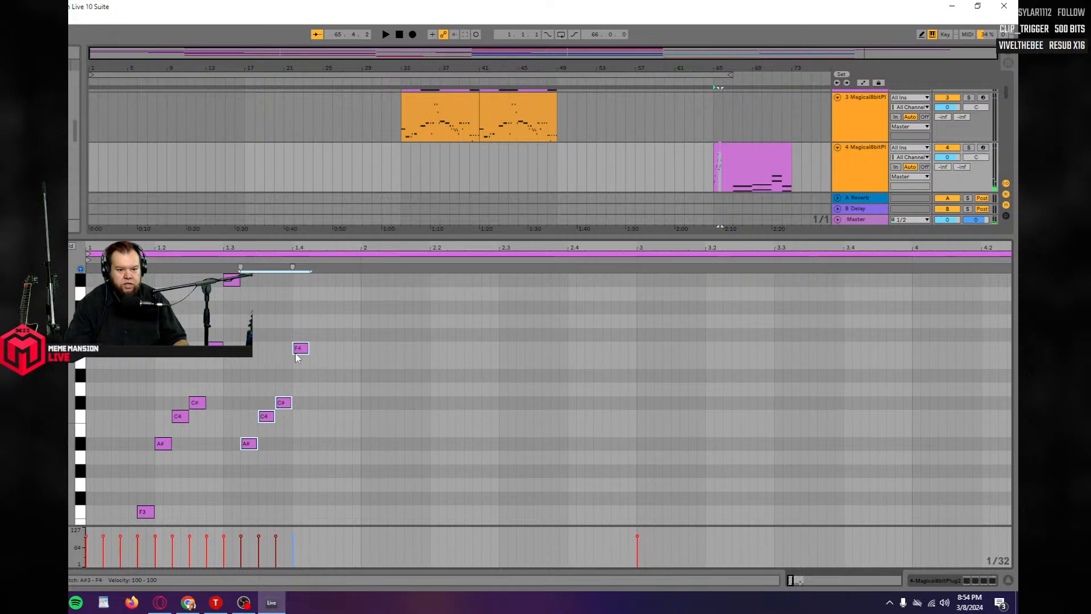
left_click_drag(301, 350, 253, 358)
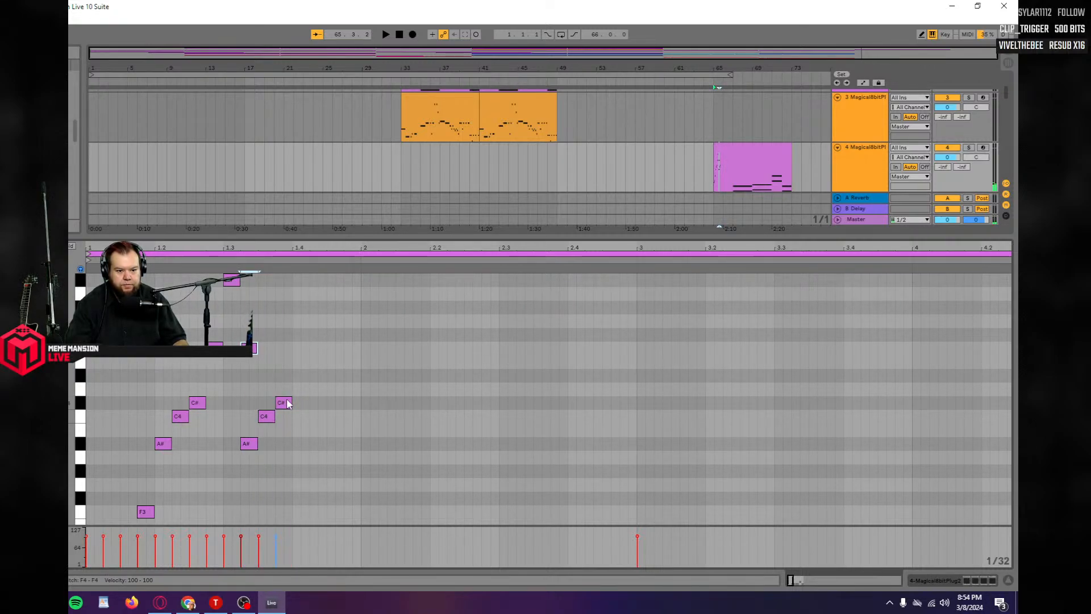
left_click_drag(287, 404, 315, 447)
scroll(332, 442, "down", 1)
scroll(334, 445, "down", 2)
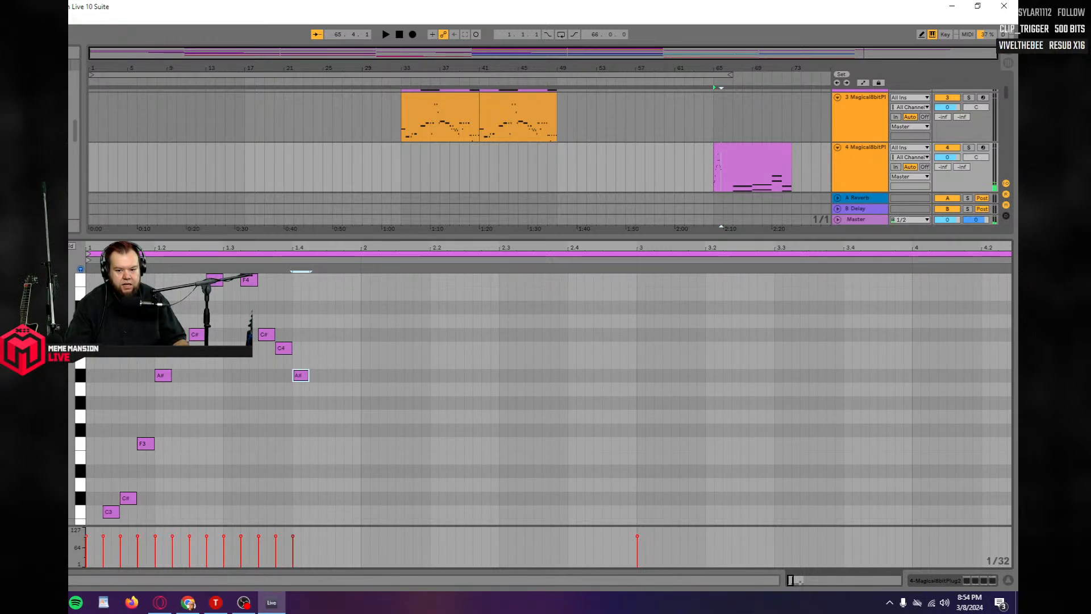
Draw descending sixteenth notes F3, C#3 and C3 to complete the clip's first bar, and play the arpeggio.
left_click_drag(792, 579, 796, 578)
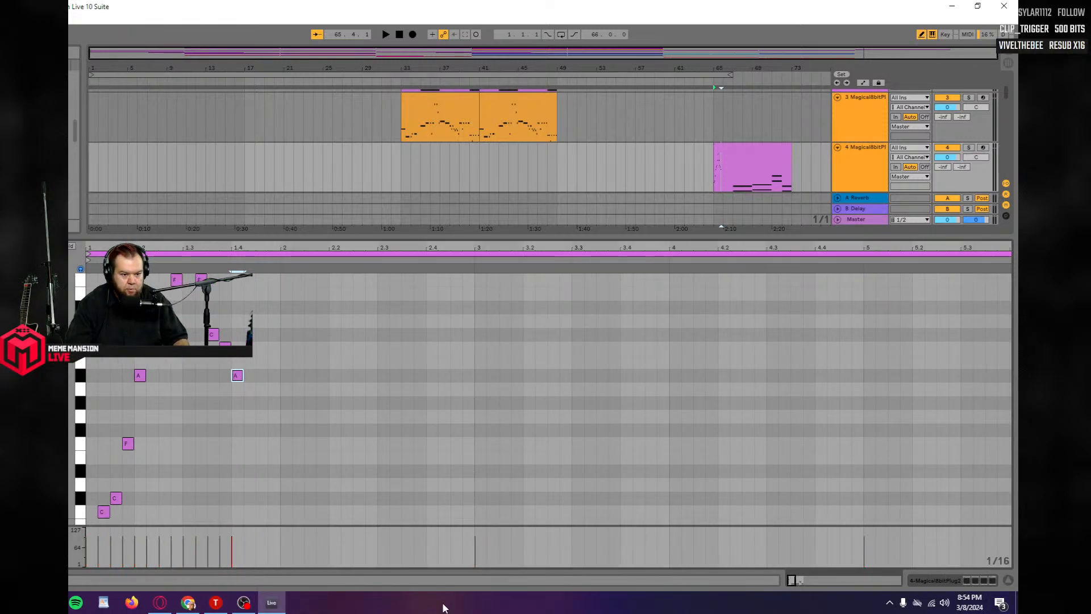
left_click(250, 442)
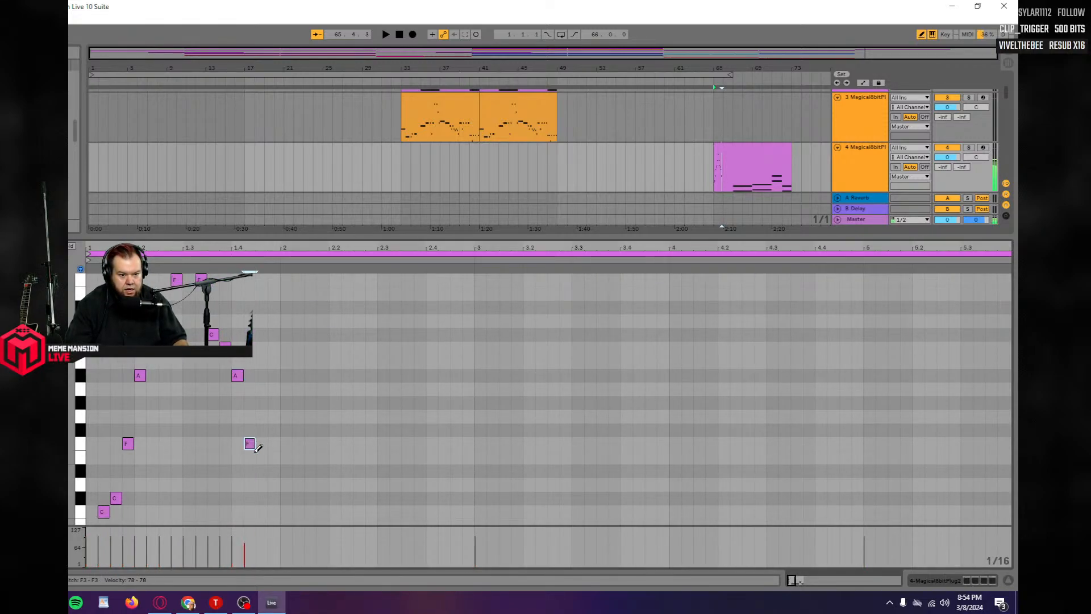
left_click(262, 494)
scroll(306, 483, "down", 3)
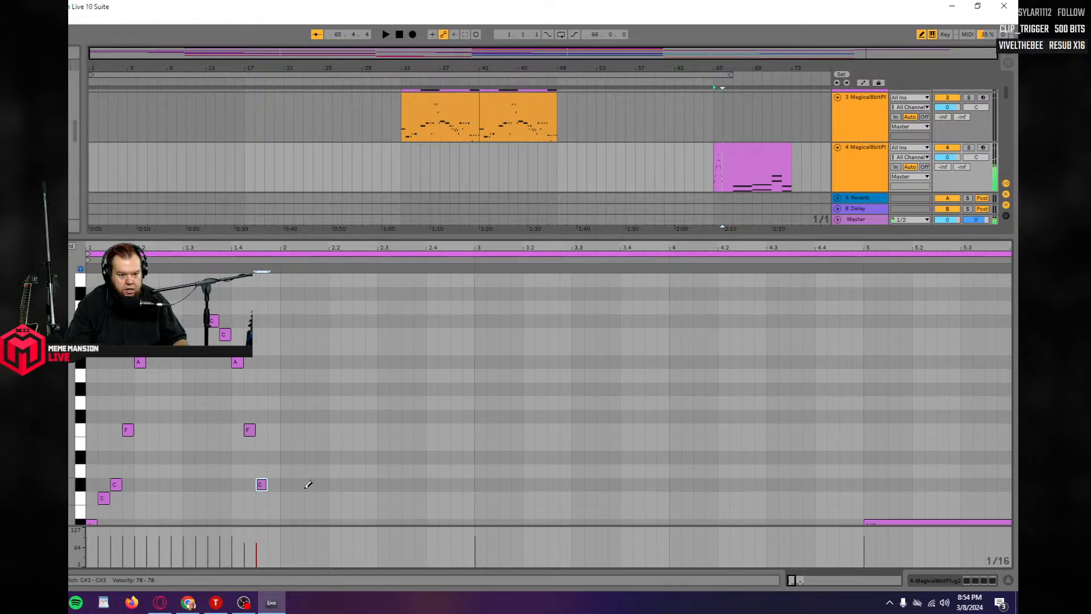
left_click(274, 456)
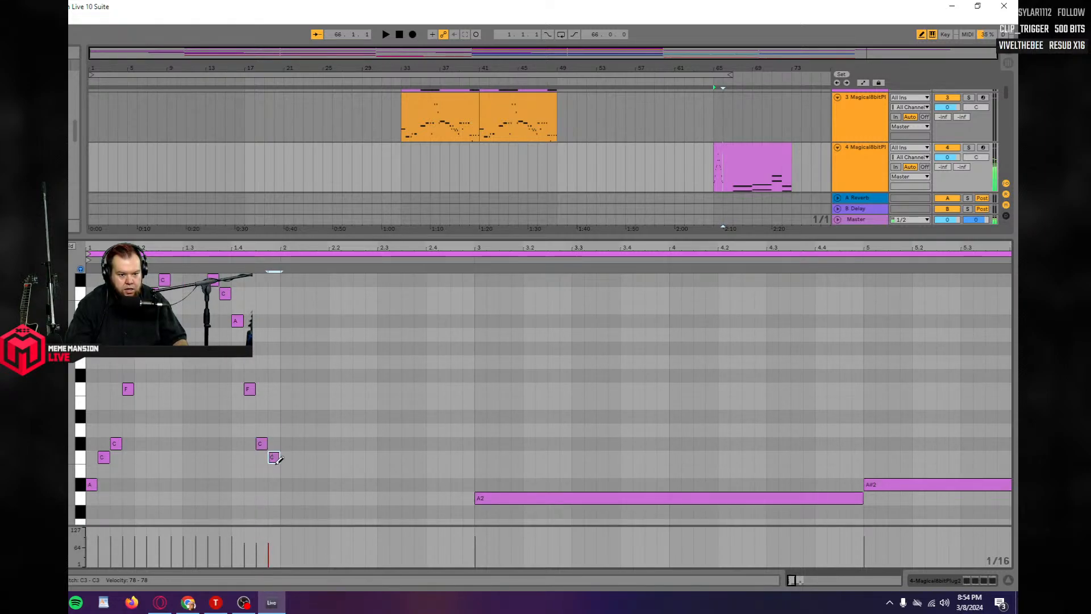
key("space")
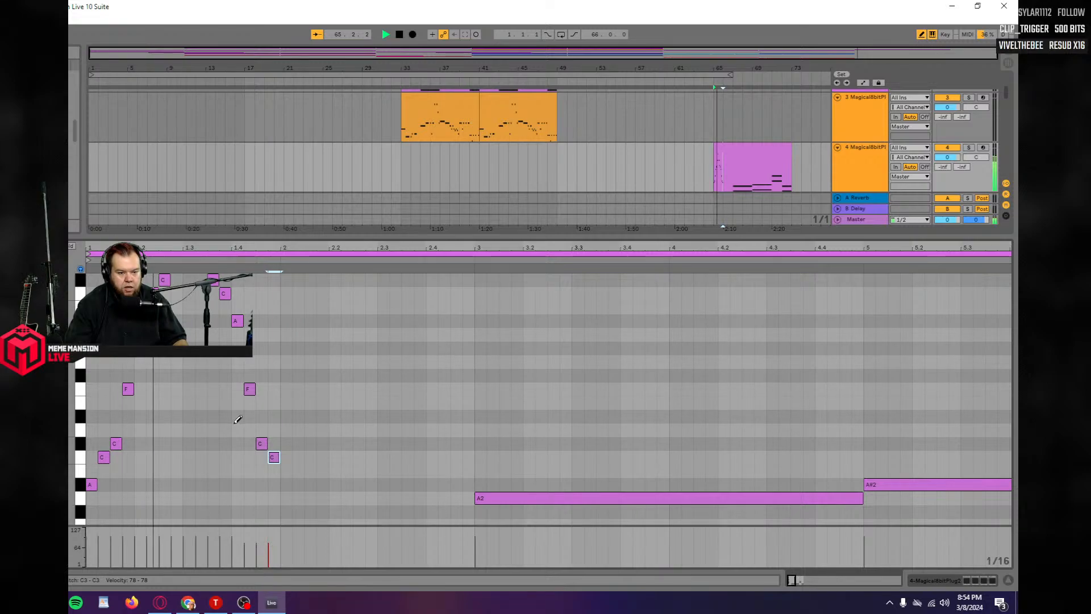
key("space")
Fold the note editor to used pitches and duplicate the complete one-bar arpeggio into the clip's bar 2.
left_click(70, 248)
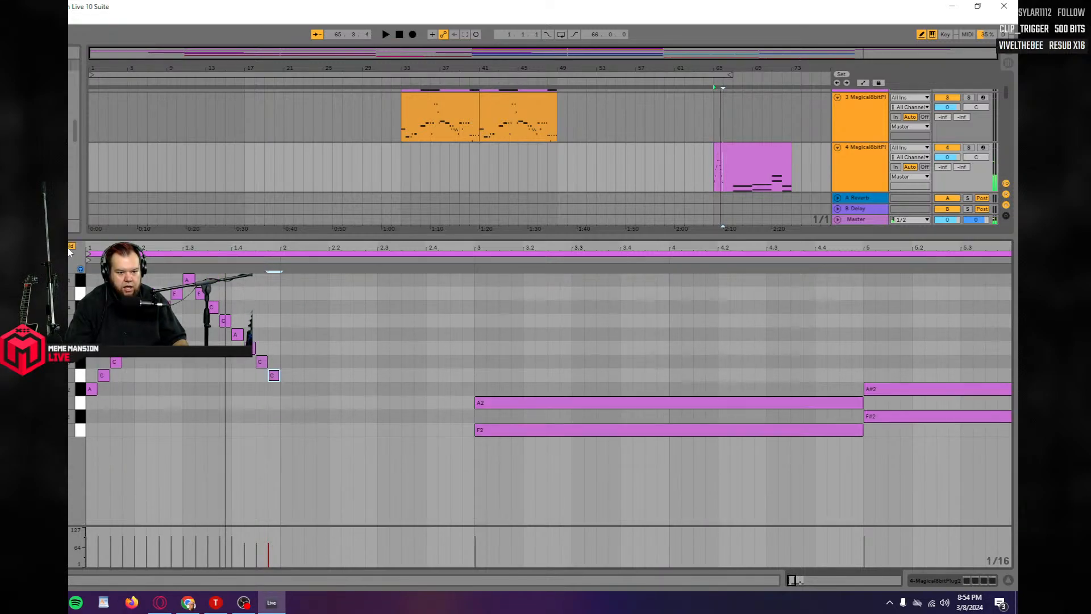
left_click_drag(270, 466, 85, 273)
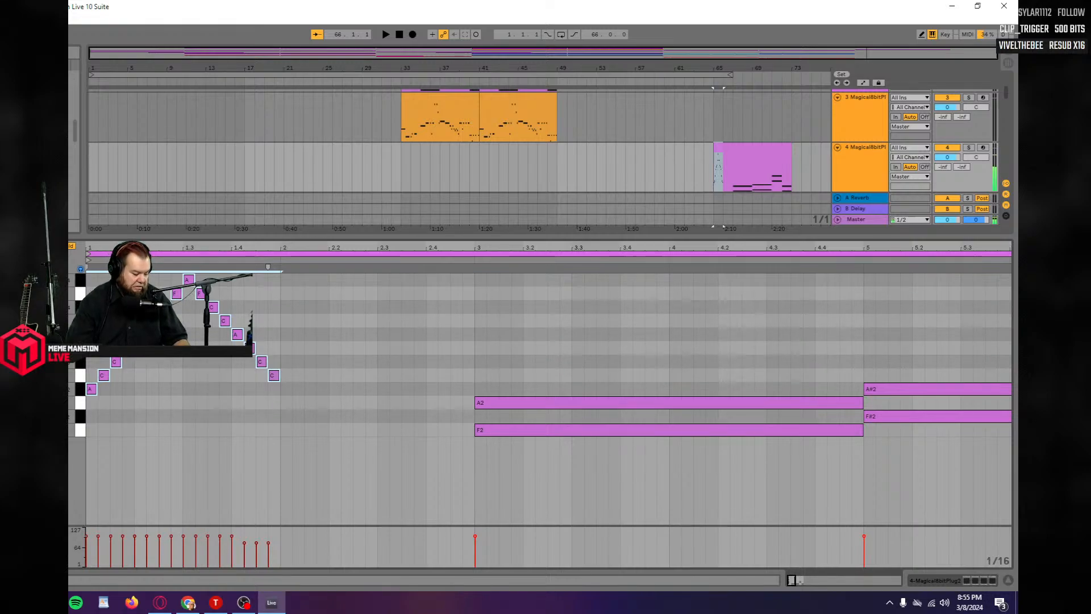
key("ctrl+d")
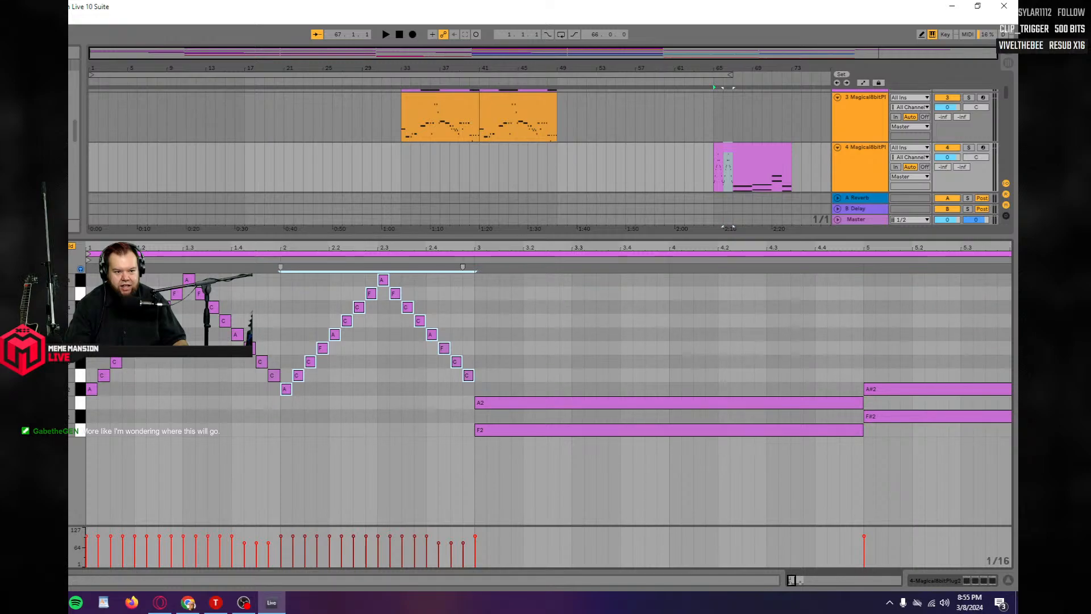
Replace the long A2 and F2 notes at the clip's bar 3 with a duplicate of the bar 2 arpeggio.
left_click_drag(704, 508, 532, 329)
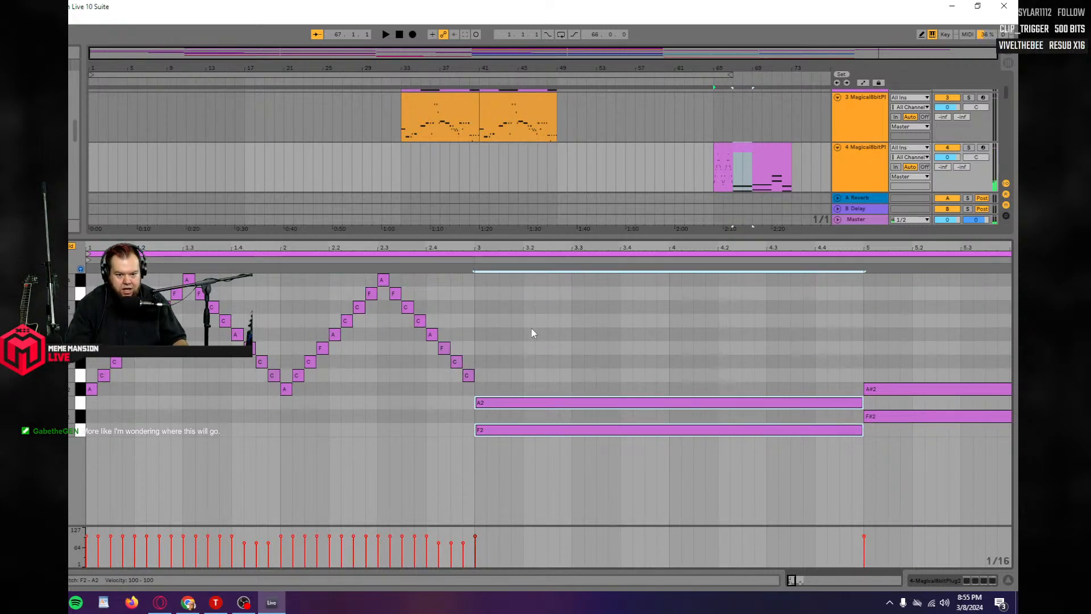
key("Delete")
left_click_drag(466, 424, 281, 274)
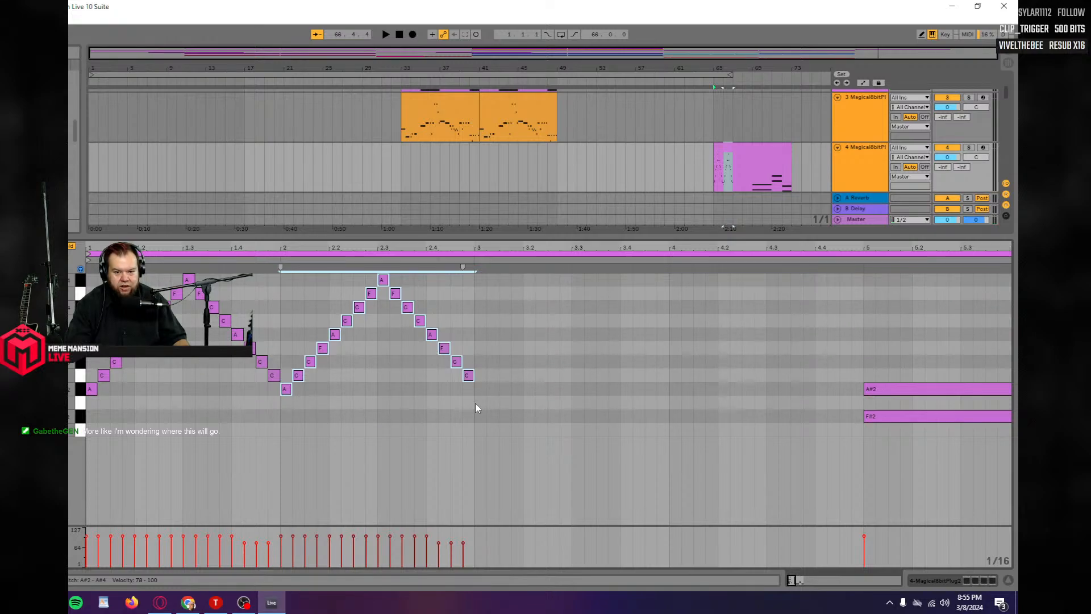
key("ctrl+d")
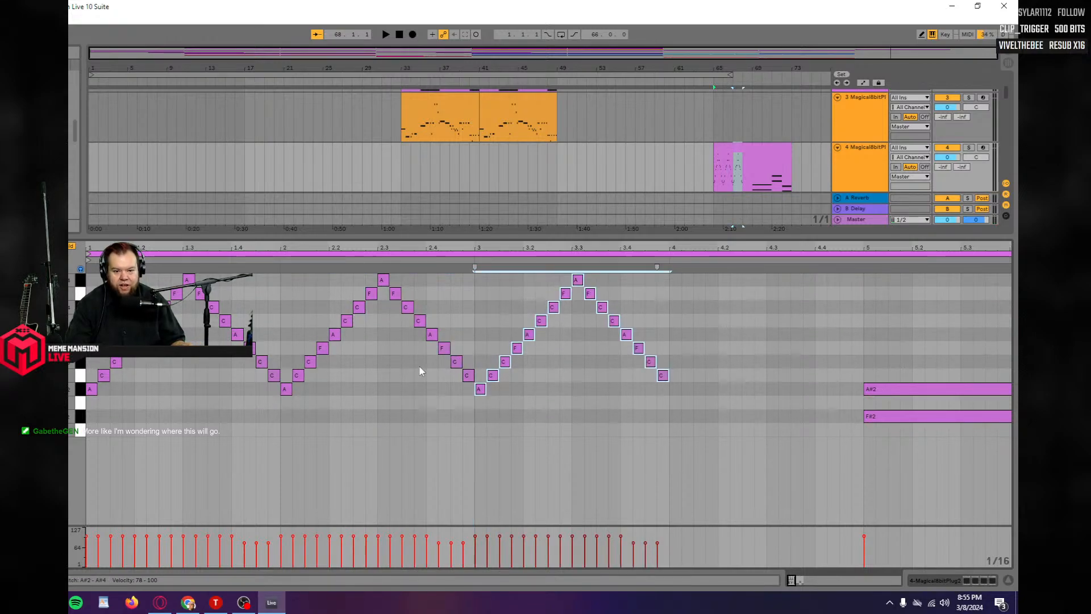
Unfold the note editor and transpose the bar 3 arpeggio down so that it starts on F2.
left_click(71, 246)
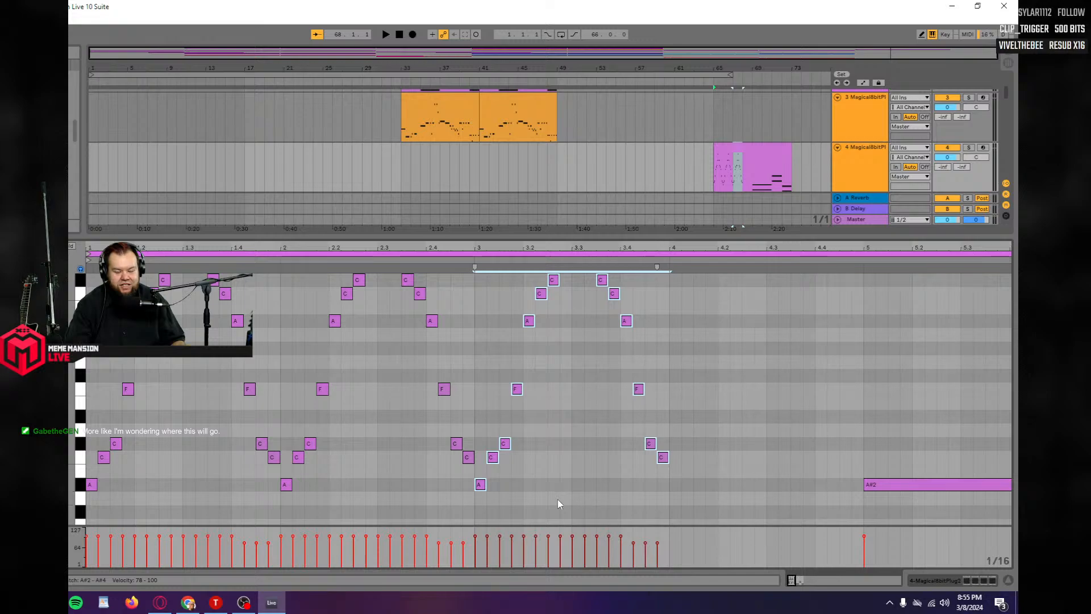
scroll(559, 504, "down", 3)
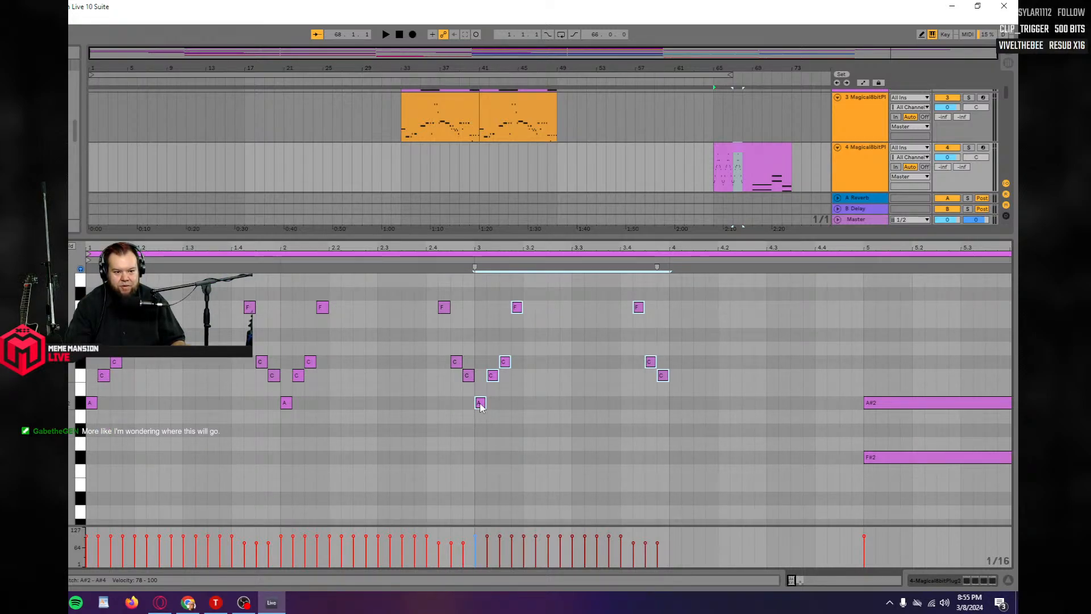
left_click_drag(480, 406, 482, 473)
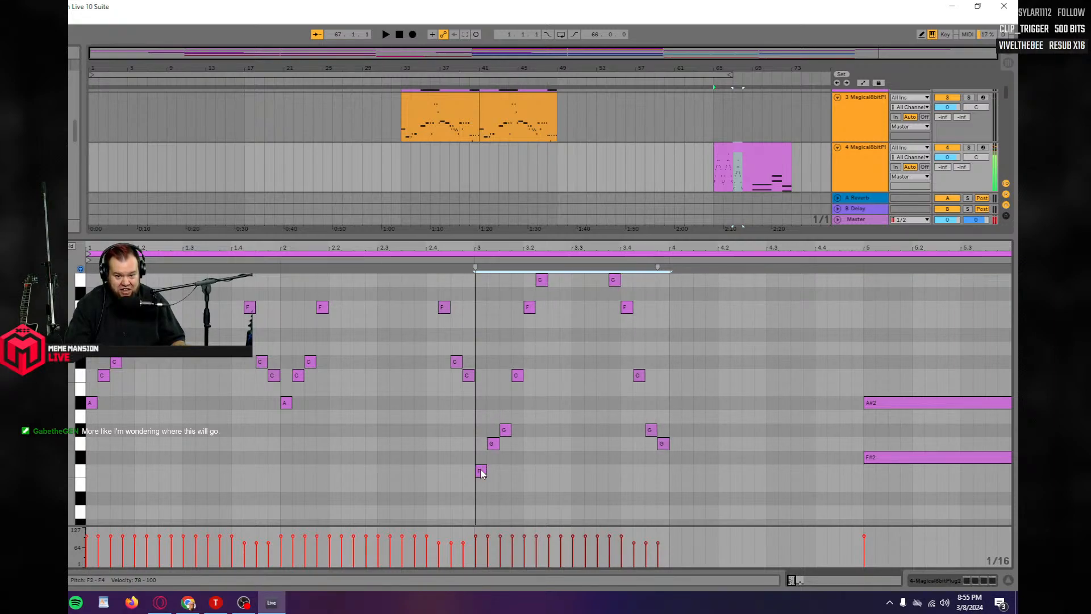
left_click(520, 470)
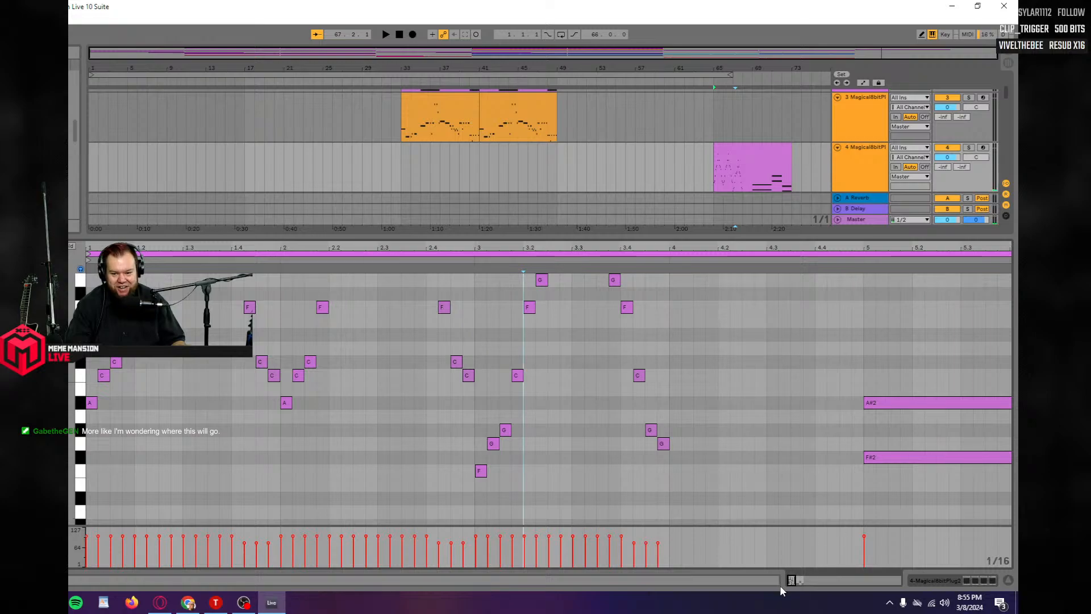
Raise the ascending G#2 in the bar 3 arpeggio to A2.
left_click_drag(790, 580, 779, 580)
left_click(348, 431)
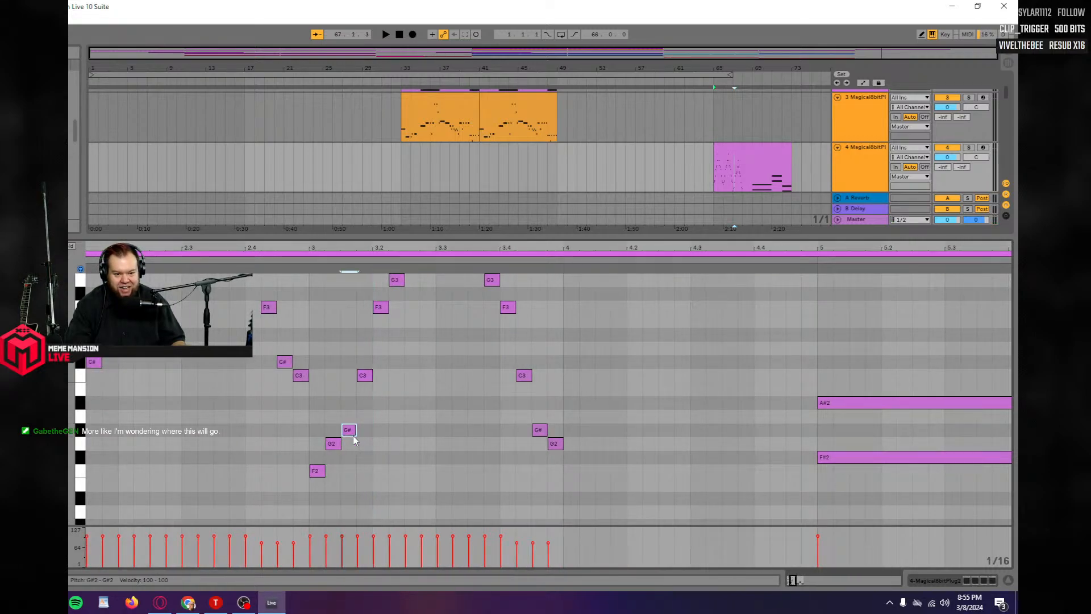
left_click_drag(348, 423, 349, 419)
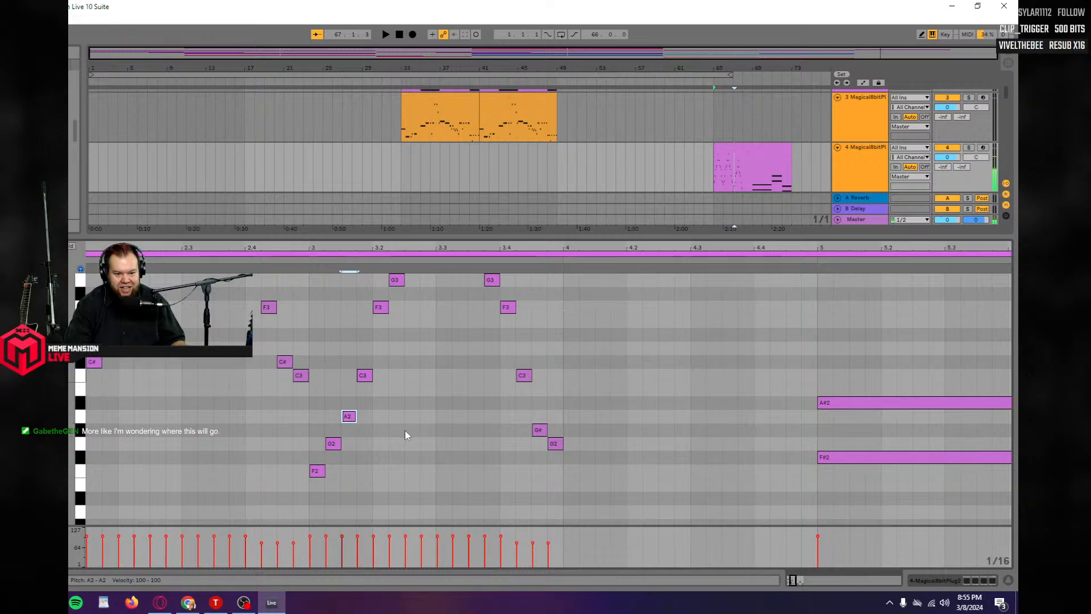
scroll(406, 431, "up", 1)
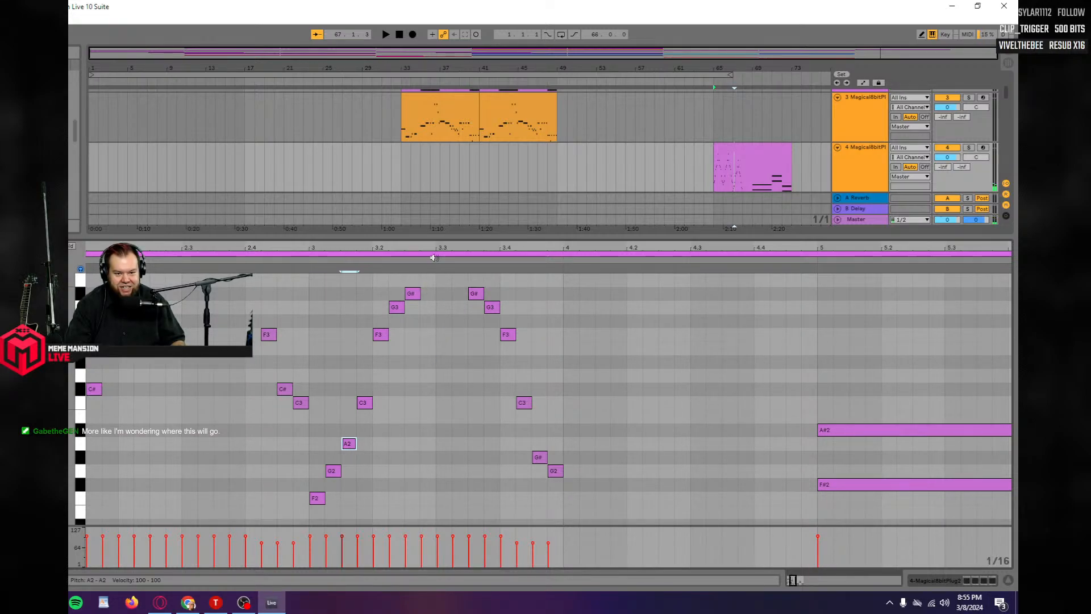
Play back the arpeggio and raise the ascending G#3 in the clip's bar 3 to A3.
key("space")
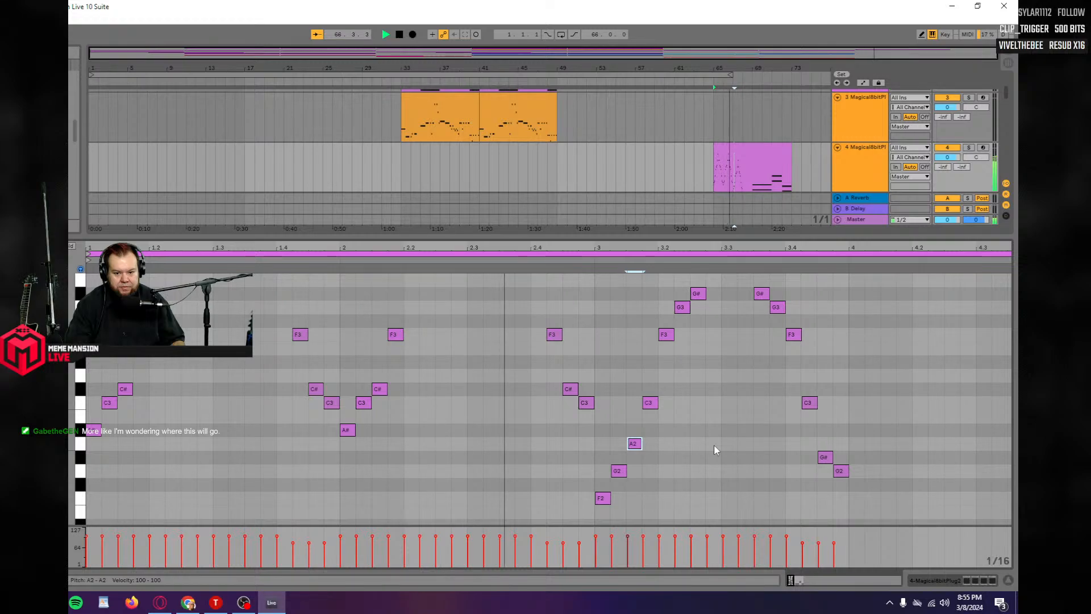
key("space")
scroll(589, 428, "up", 5)
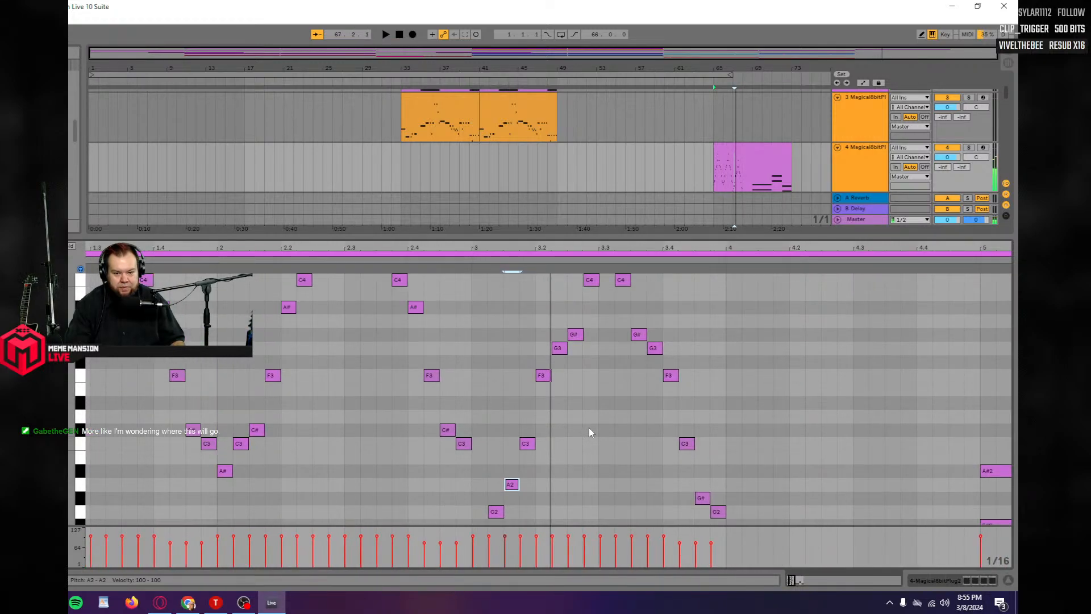
scroll(606, 434, "down", 1)
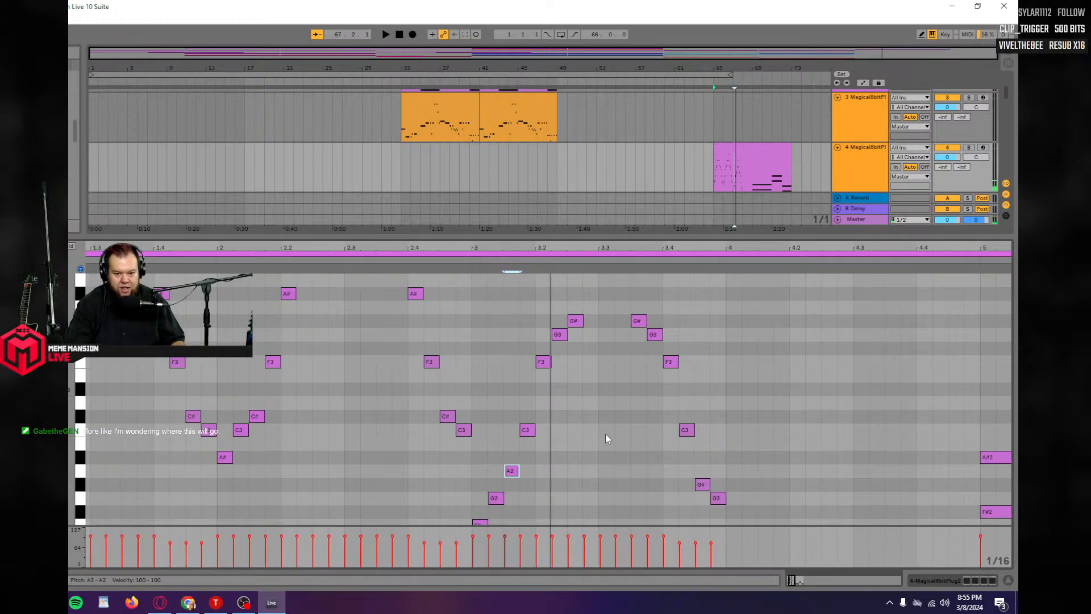
scroll(605, 435, "up", 1)
left_click_drag(575, 362, 577, 352)
scroll(622, 402, "up", 2)
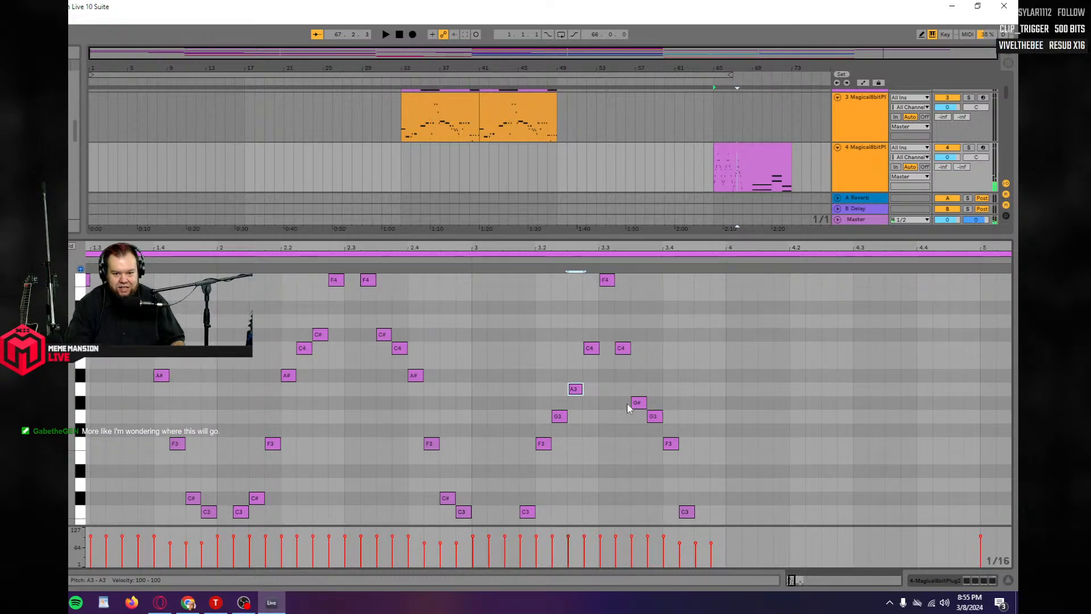
left_click(591, 363)
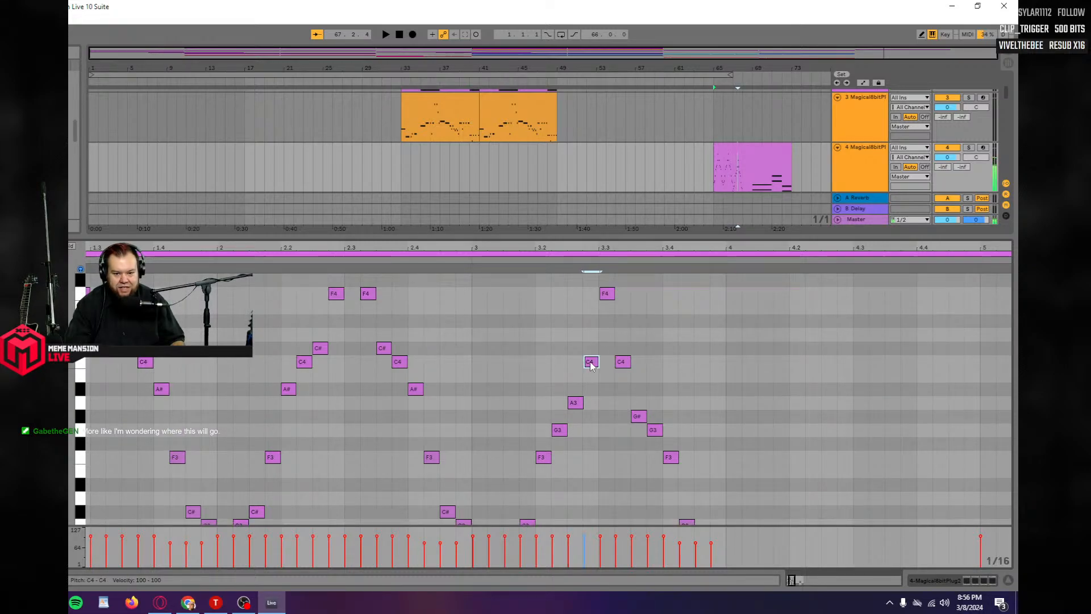
Play the clip again and raise the descending G#3 and G#2 in the bar 3 arpeggio to A3 and A2.
key("space")
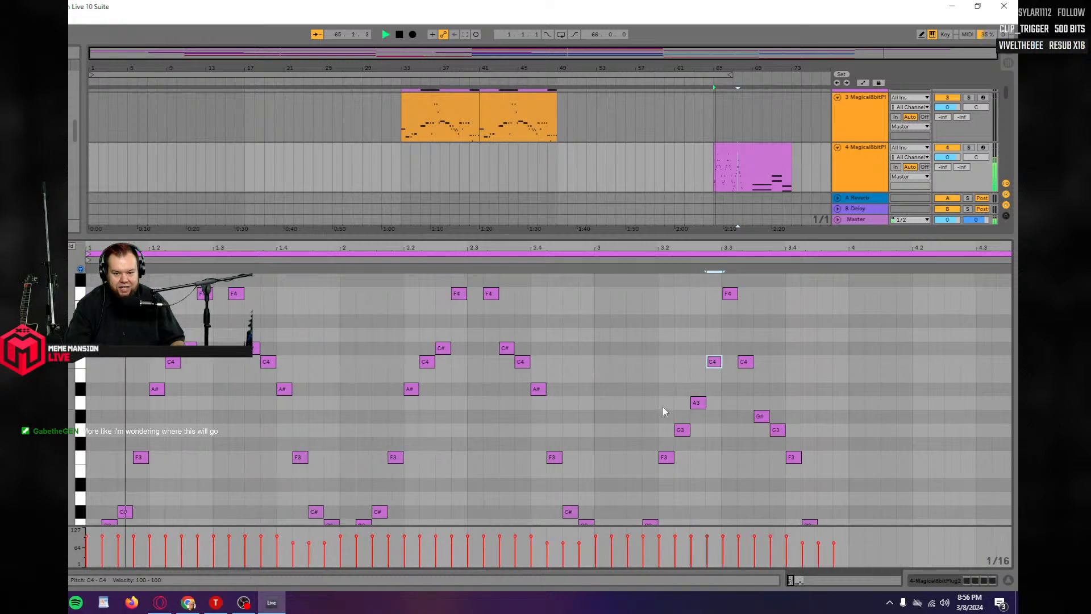
scroll(700, 452, "down", 5)
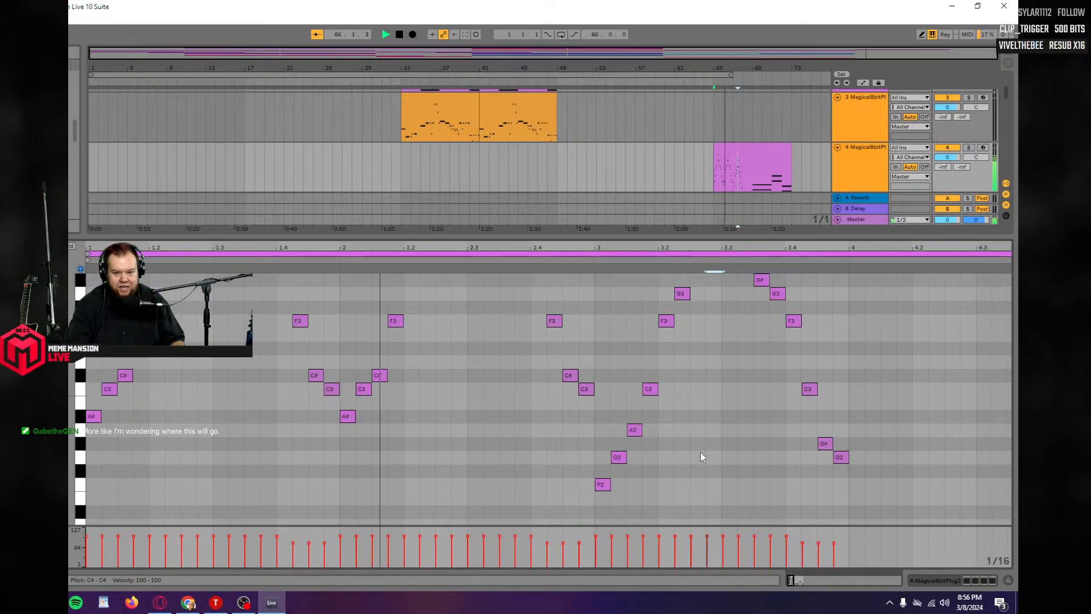
scroll(700, 451, "up", 5)
scroll(700, 452, "down", 2)
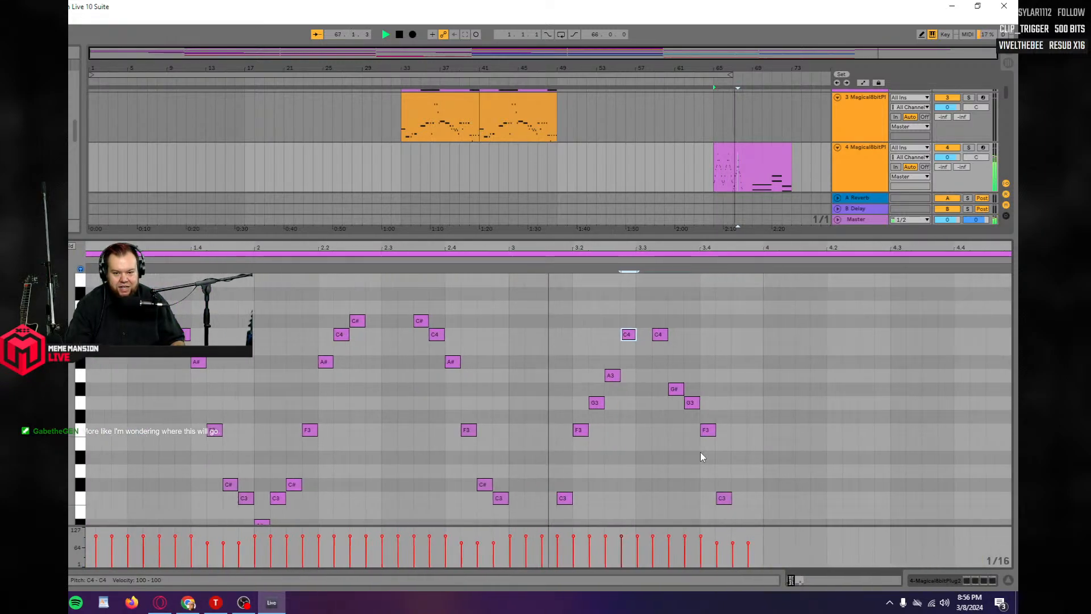
key("space")
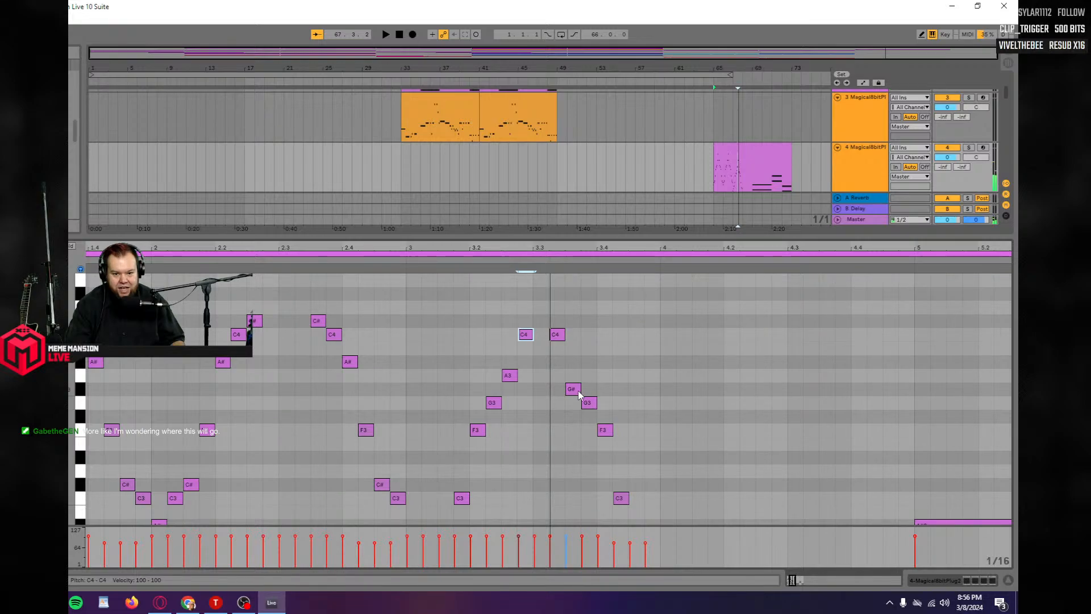
left_click_drag(578, 393, 578, 379)
scroll(646, 448, "down", 4)
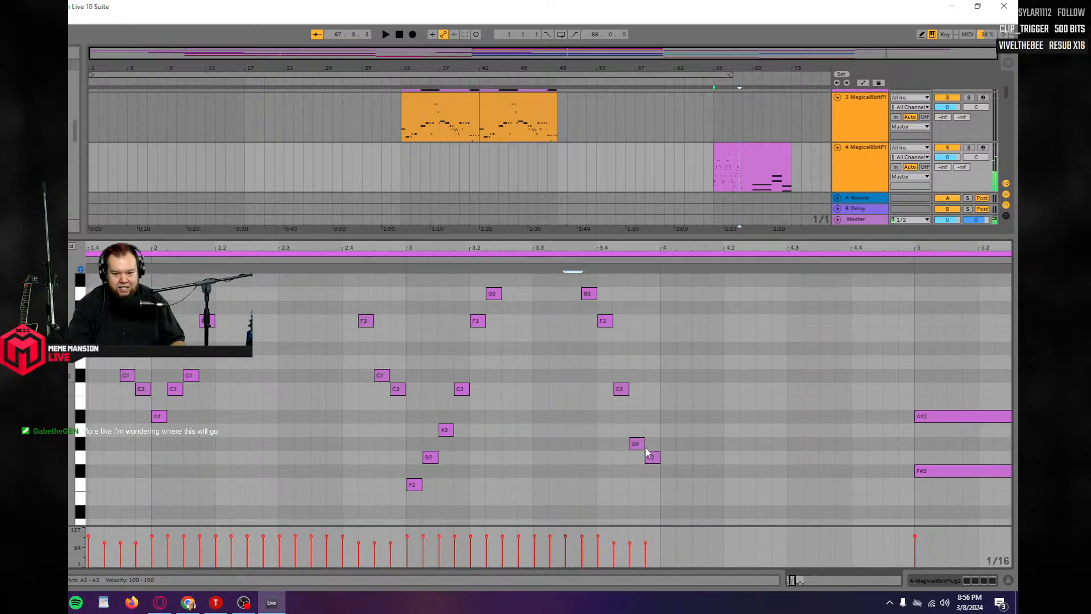
left_click(652, 457)
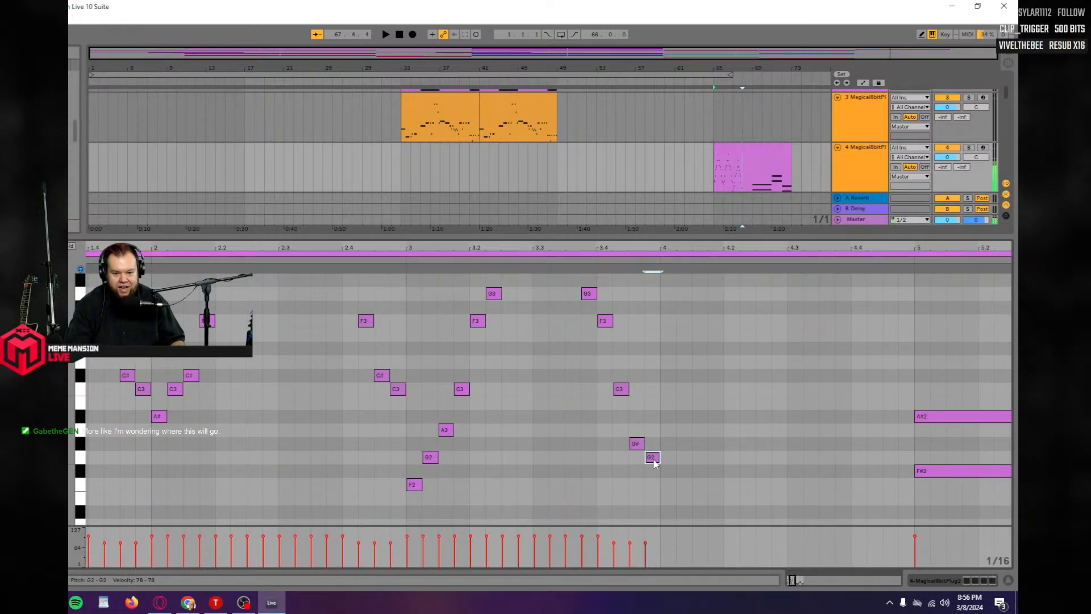
left_click_drag(635, 445, 635, 431)
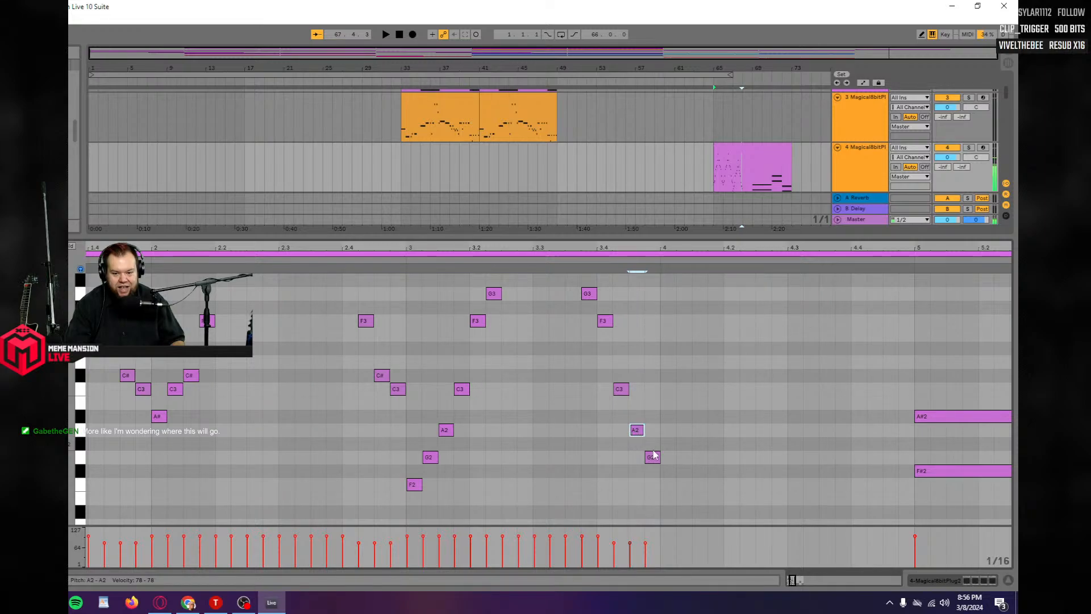
Fold the note editor to used pitches and duplicate the complete bar 3 arpeggio into the clip's bar 4.
left_click(73, 247)
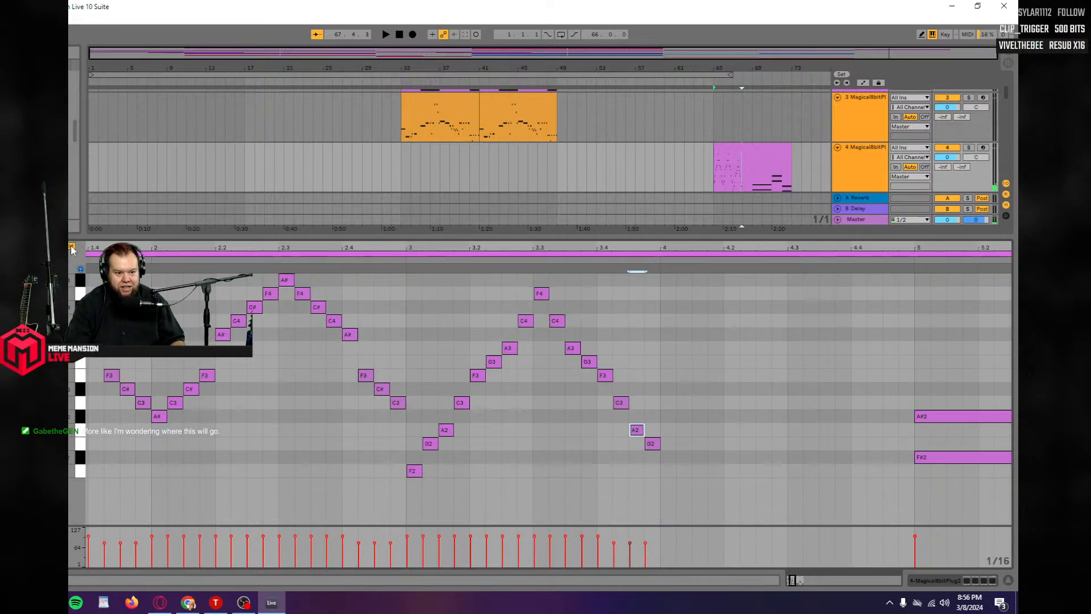
left_click_drag(668, 515, 406, 281)
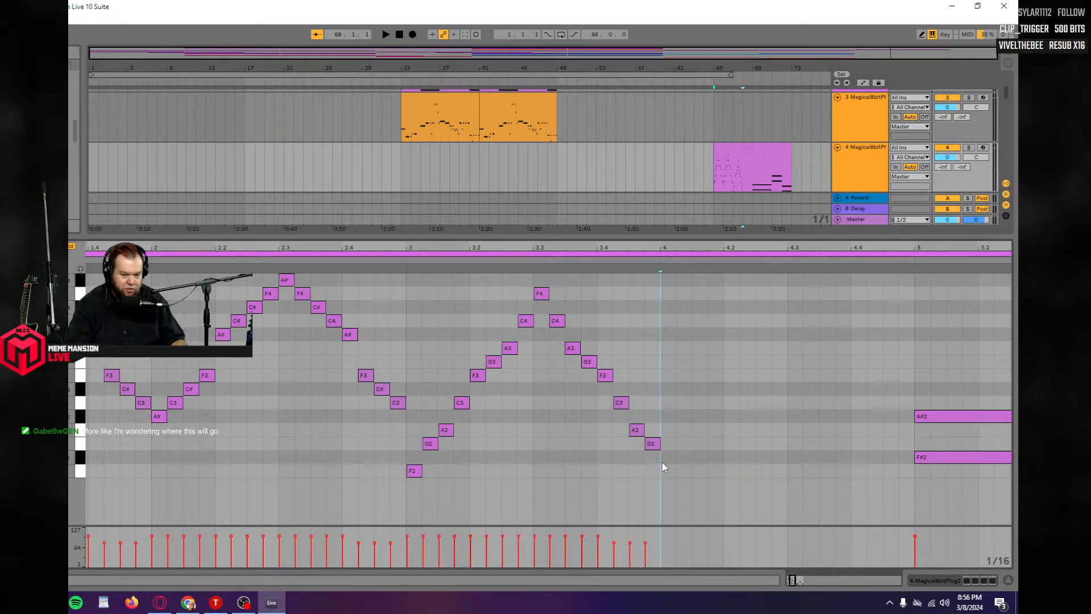
key("ctrl+d")
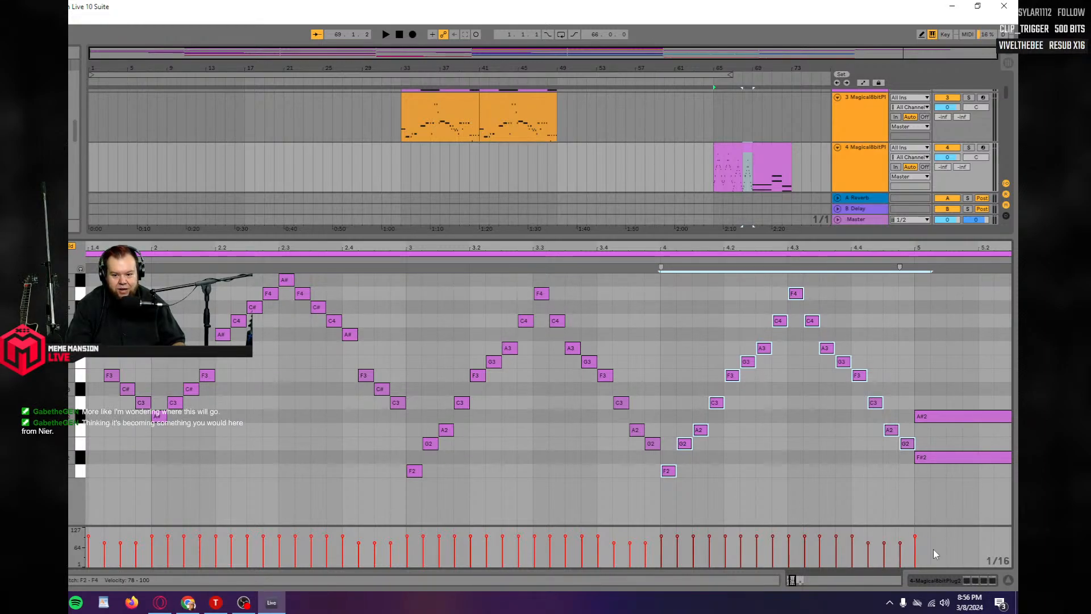
Replace the long A#2 and F#2 notes at the clip's bar 5 with duplicates of the bar 4 arpeggio in bars 5 and 6.
left_click_drag(792, 579, 796, 580)
left_click_drag(801, 490, 509, 354)
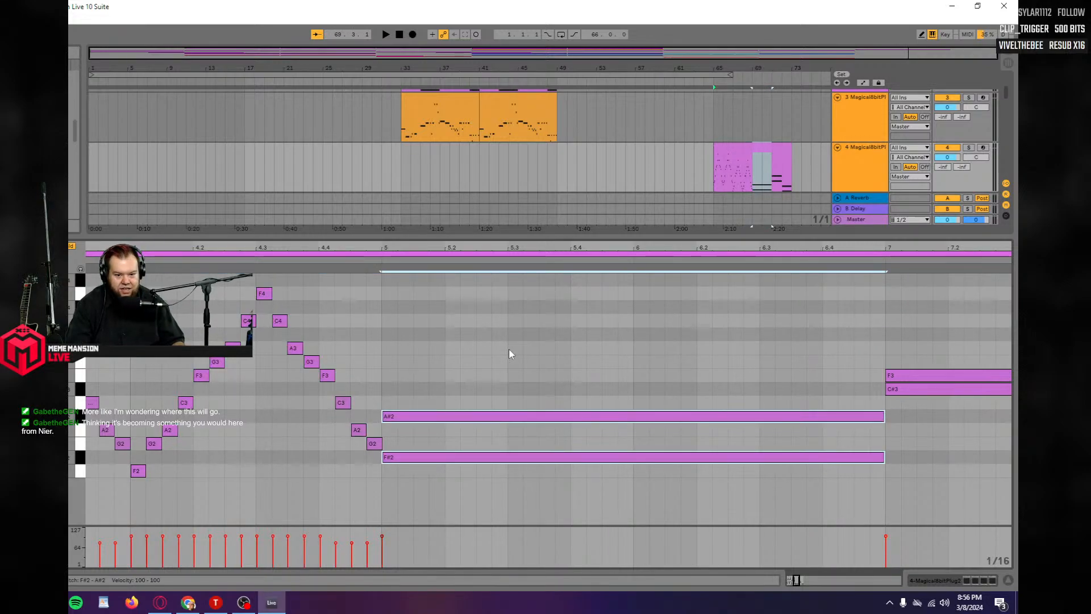
key("Delete")
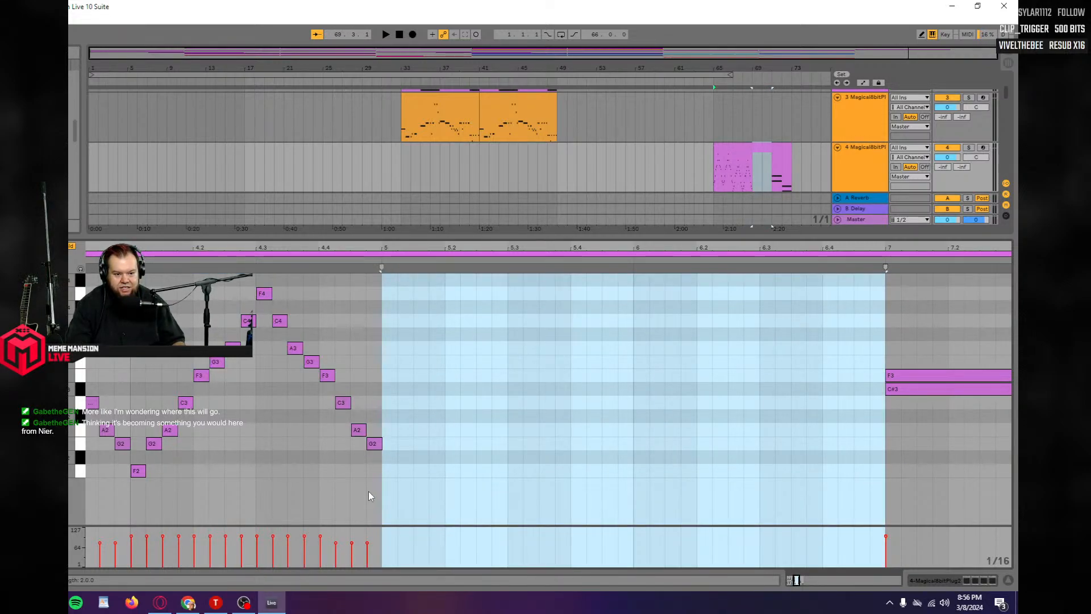
left_click_drag(376, 489, 132, 280)
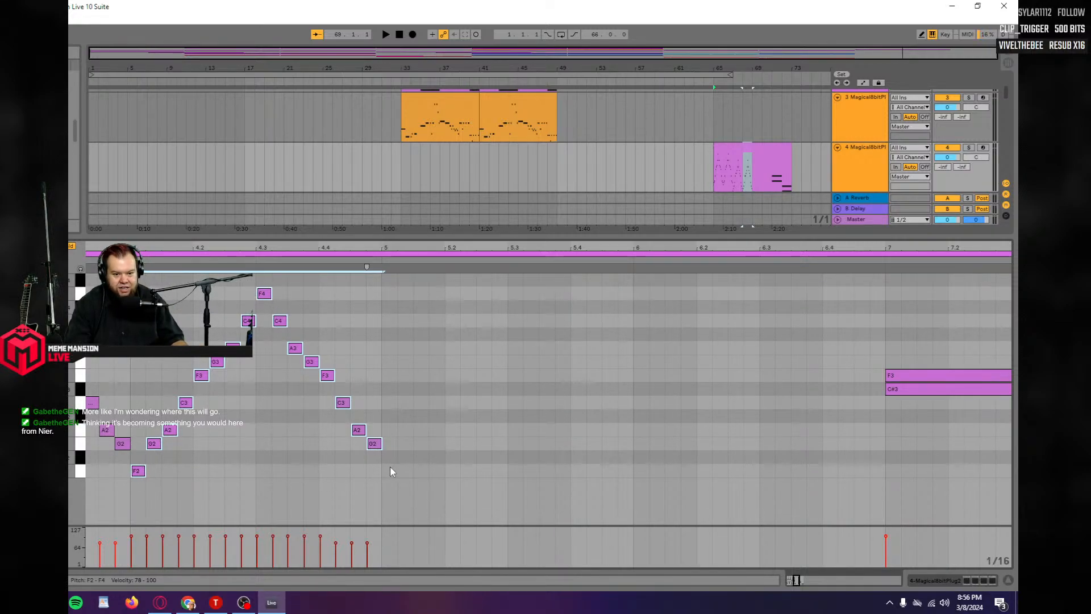
key("ctrl+d")
key("ctrl+d")
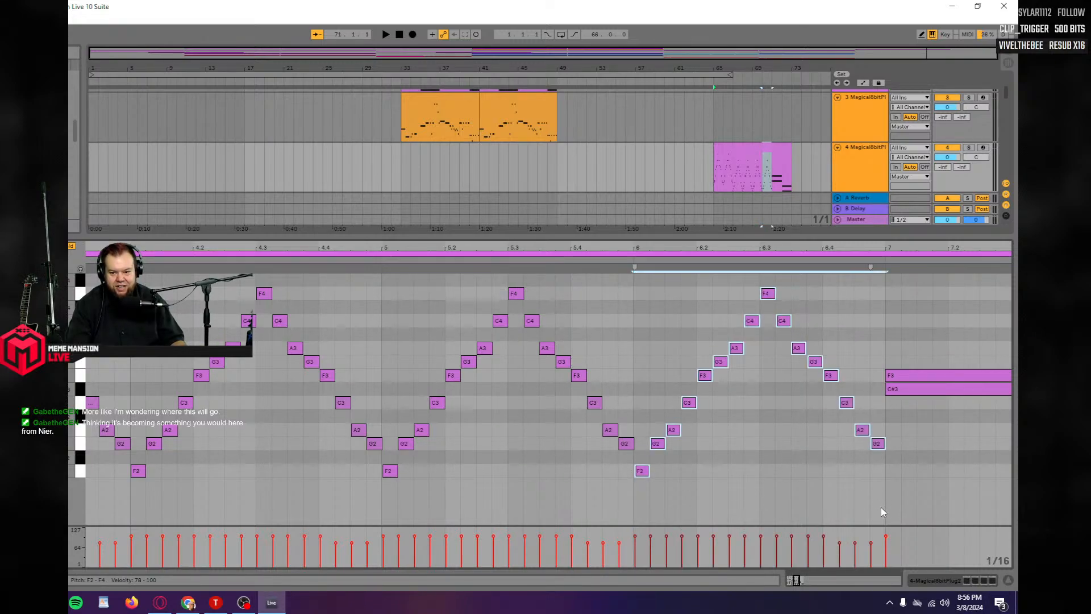
Unfold the note editor, transpose the bar 5 and 6 arpeggios up to start on F#2, keep bar 4's last note at G2, and play back.
left_click_drag(882, 507, 380, 276)
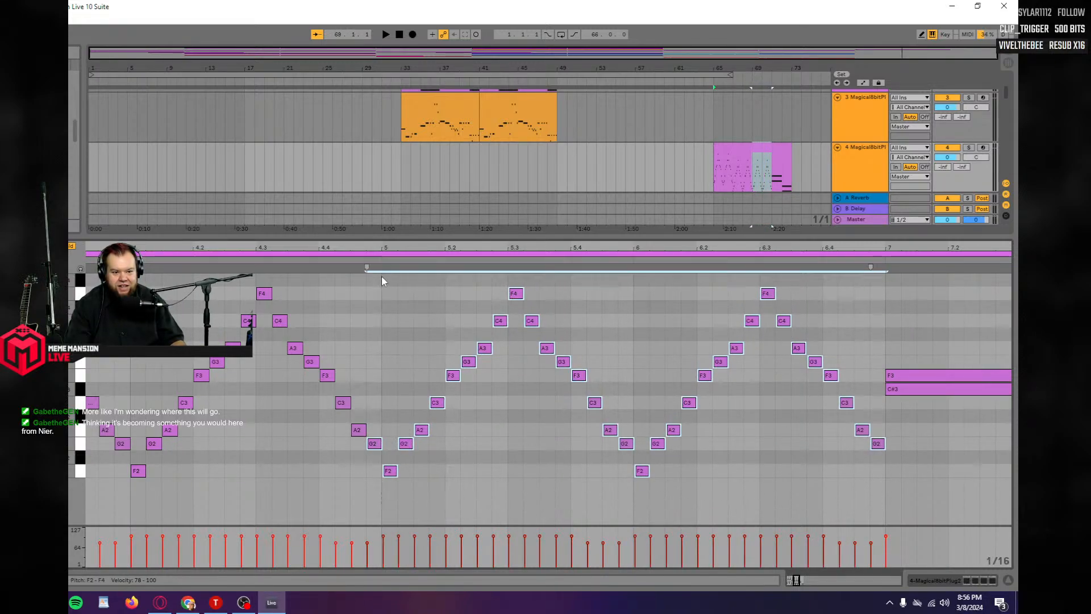
left_click(72, 246)
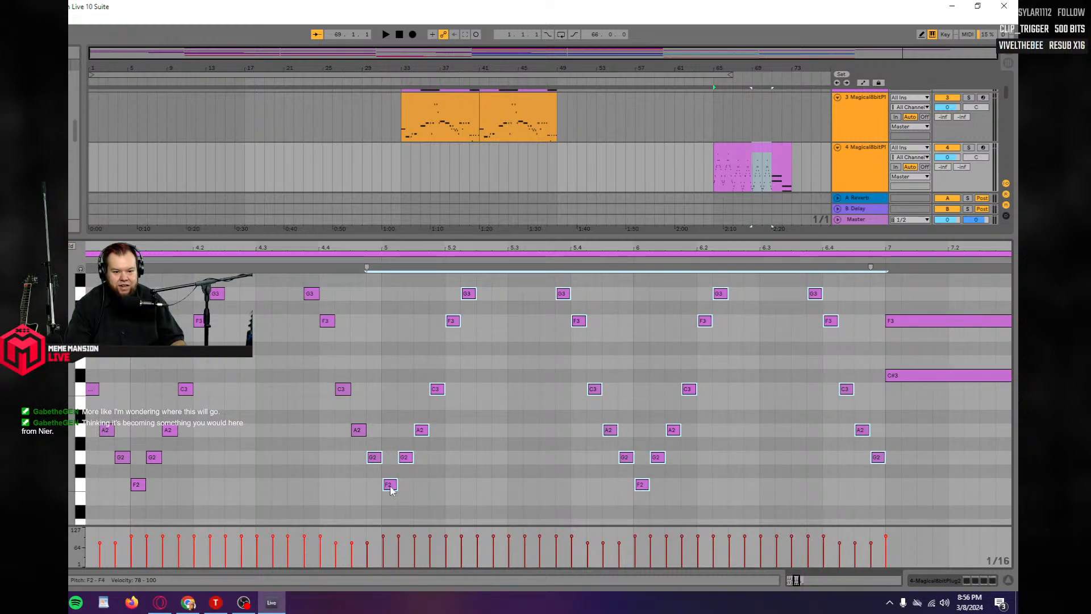
left_click_drag(390, 490, 390, 475)
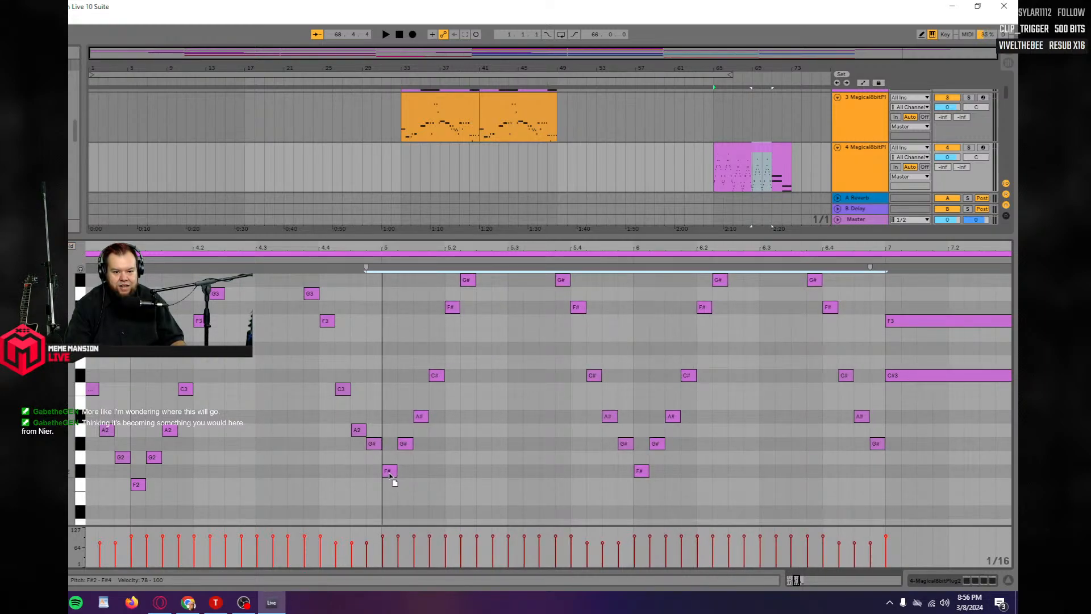
left_click(368, 469)
left_click_drag(373, 444, 374, 457)
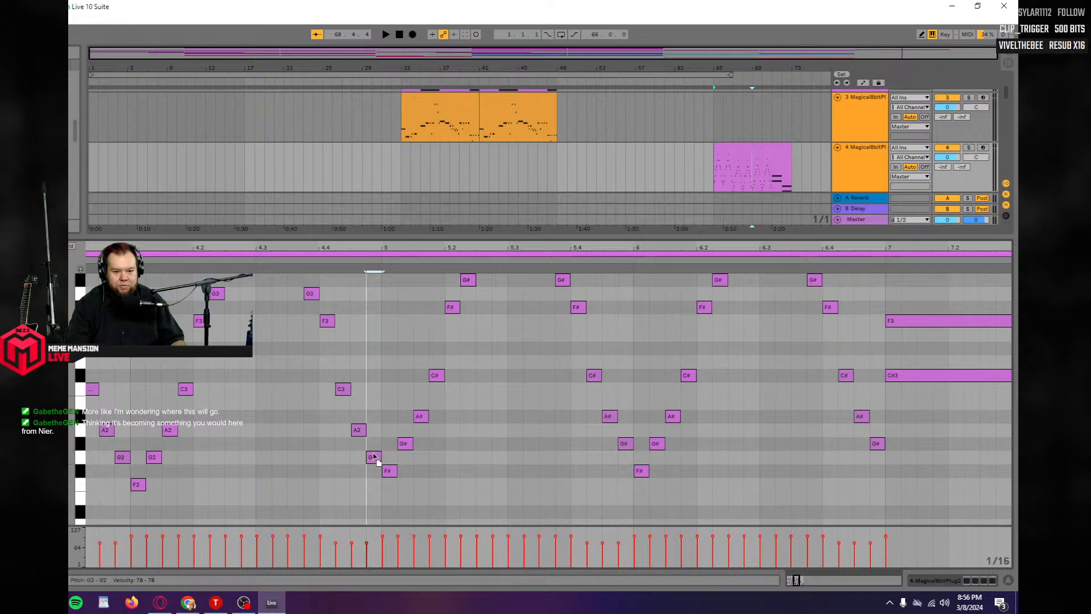
key("space")
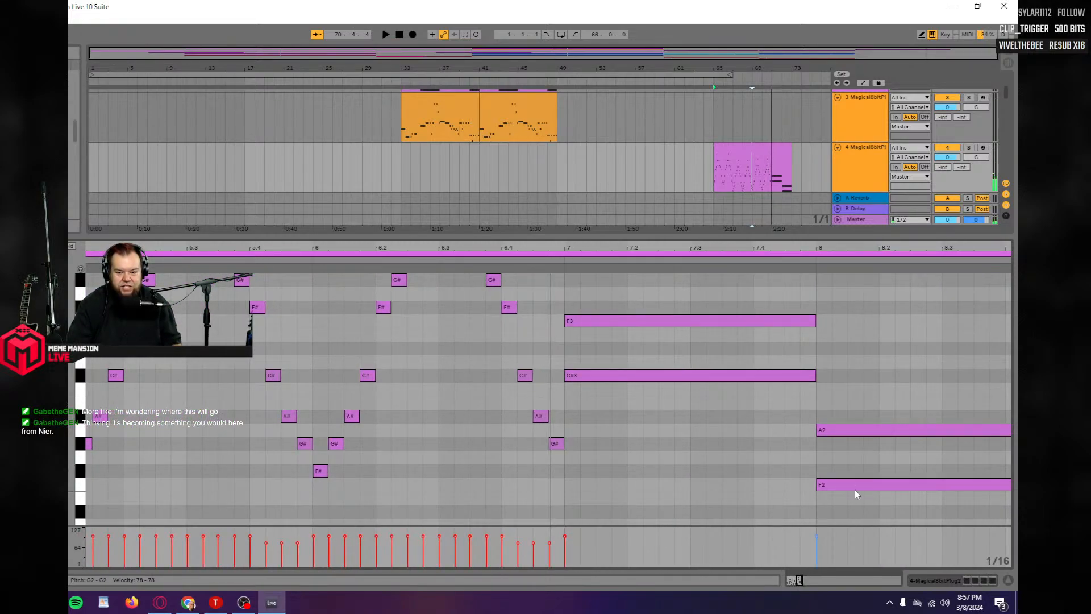
Fold the note editor and replace the long A2 and F2 notes at the clip's bar 8 with a copy of the bar 4 arpeggio.
left_click(702, 440)
left_click_drag(865, 496, 681, 299)
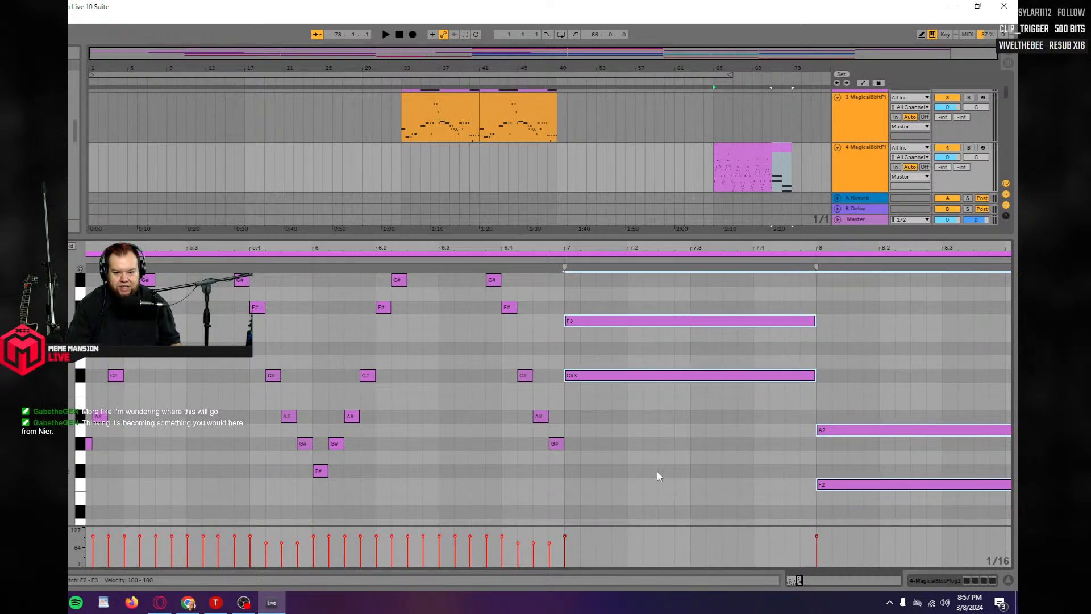
left_click_drag(796, 581, 788, 583)
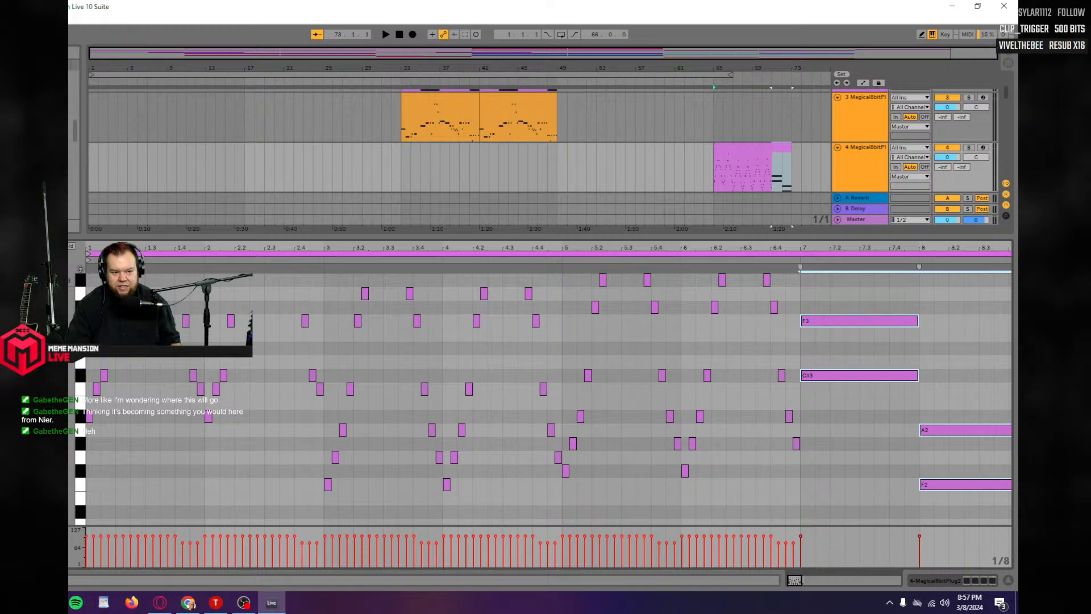
left_click(71, 246)
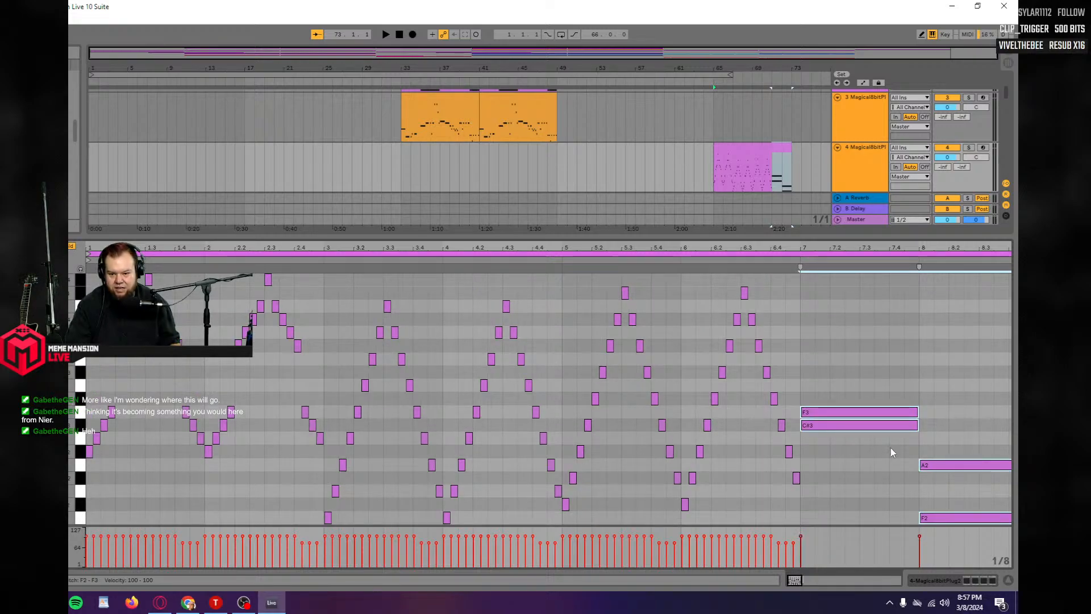
left_click_drag(891, 452, 941, 521)
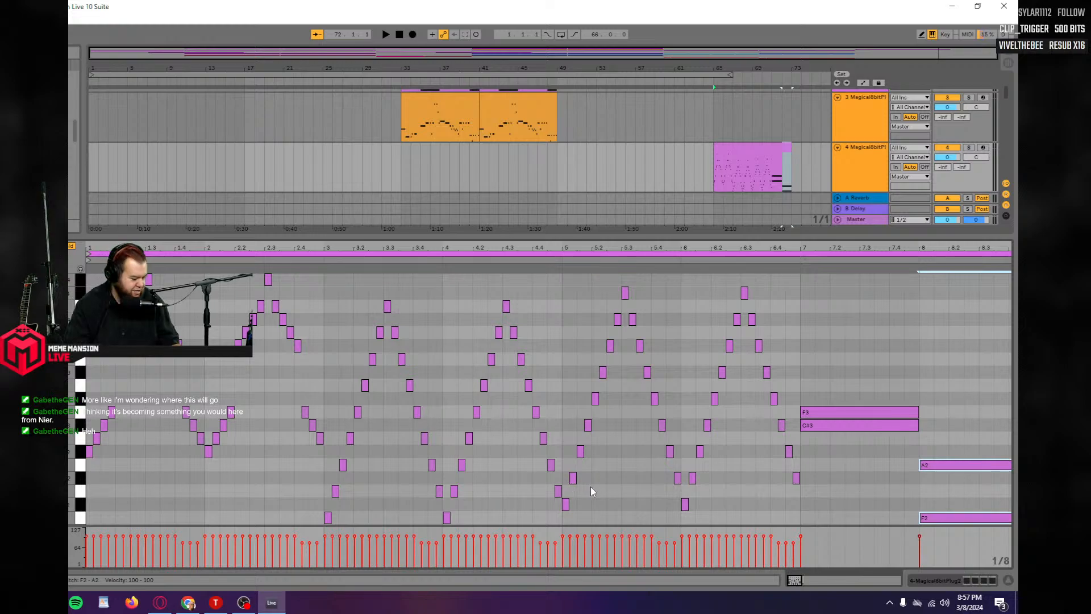
key("Delete")
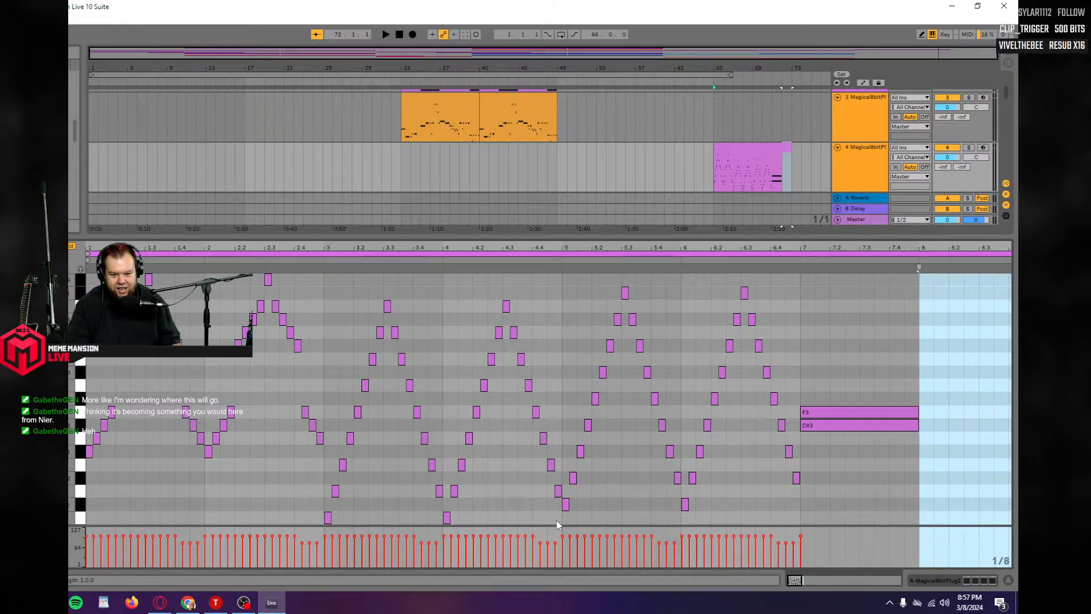
left_click_drag(556, 519, 444, 305)
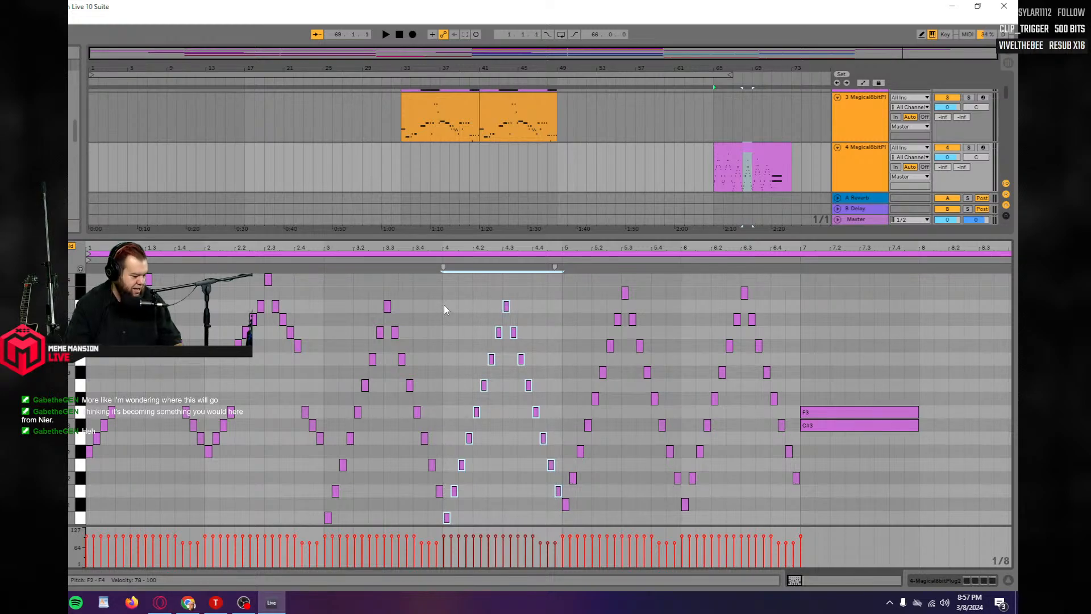
left_click(918, 494)
key("ctrl+v")
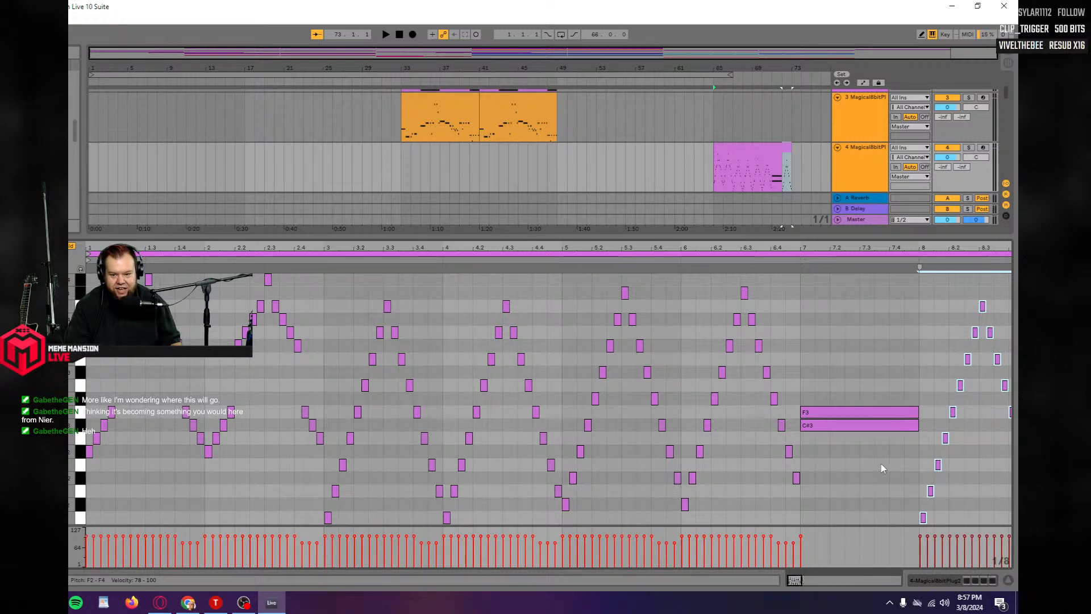
Replace the long F3 and C#3 notes in the clip's bar 7 with a copy of the bar 8 arpeggio.
left_click_drag(880, 463, 839, 399)
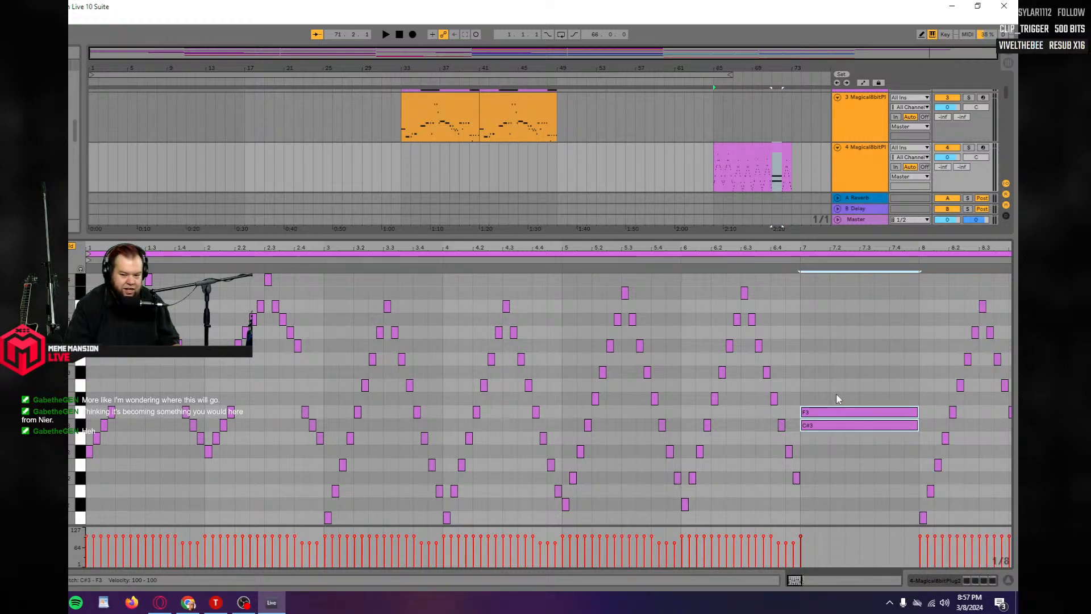
key("Delete")
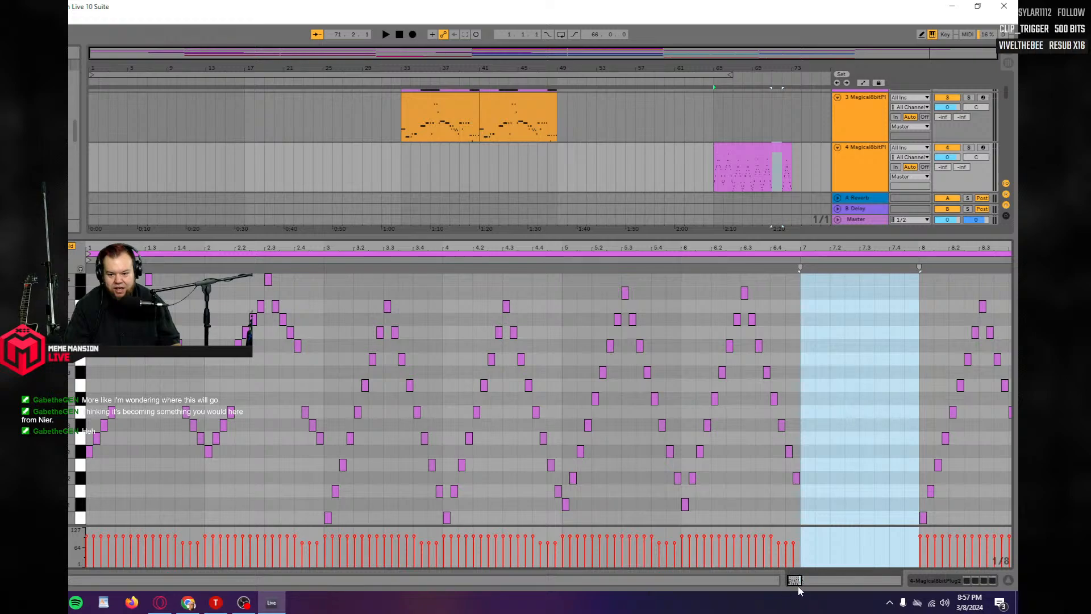
mouse_move(799, 581)
left_mouse_down()
mouse_move(838, 580)
mouse_move(807, 581)
left_mouse_up()
left_click_drag(798, 522, 712, 294)
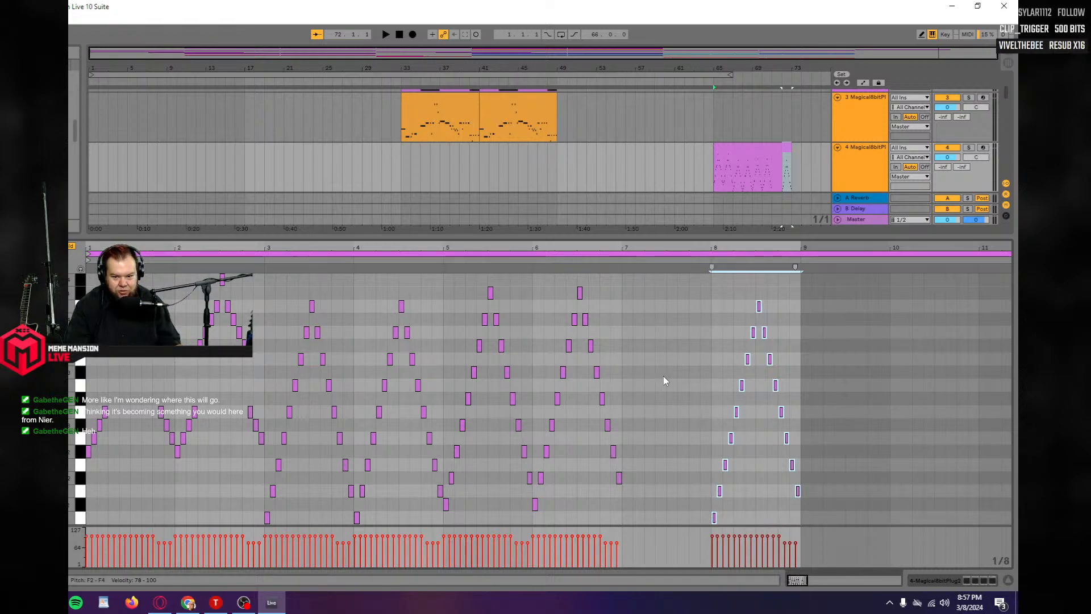
left_click(626, 389)
key("ctrl+v")
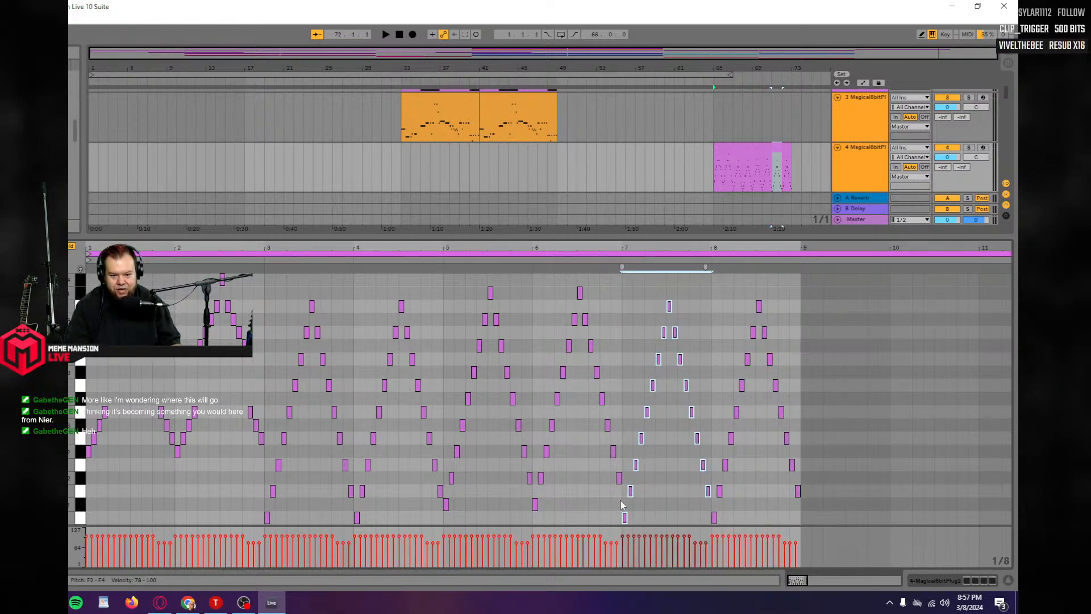
Unfold the note editor, transpose the clip's bar 7 arpeggio up eight semitones to start on C#3, and play the clip from bar 65.
left_click(69, 247)
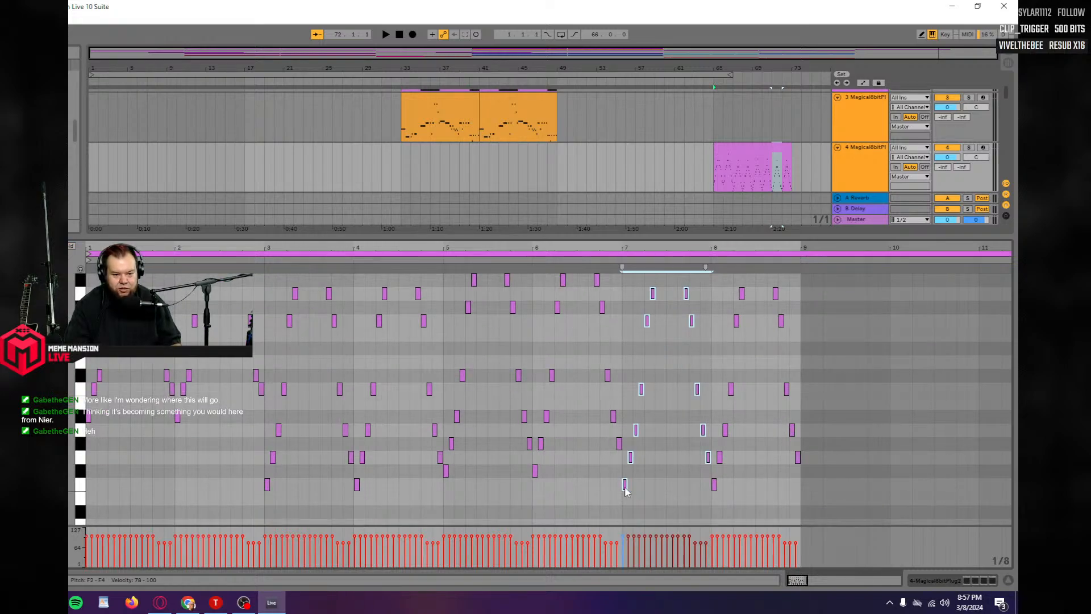
left_click_drag(625, 487, 625, 379)
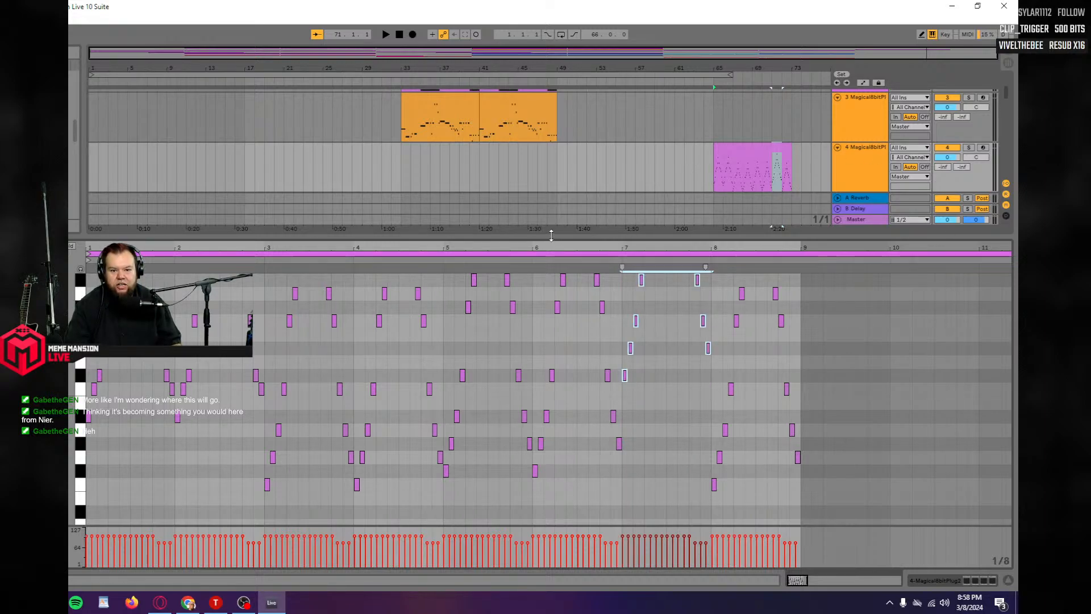
left_click_drag(551, 234, 550, 454)
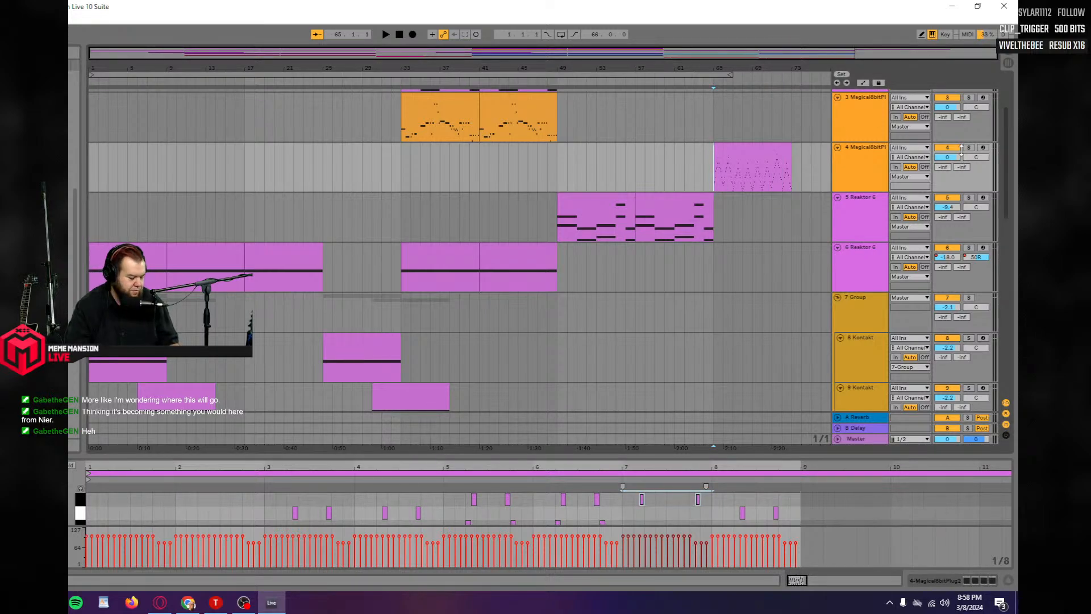
key("space")
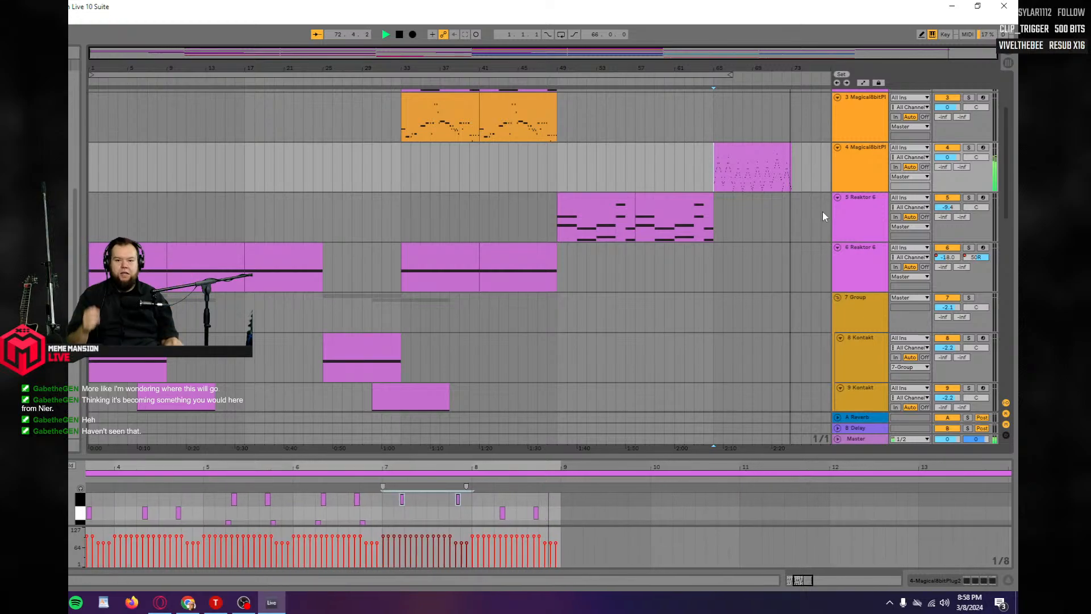
key("space")
Try the arpeggio clip at bar 57 above the second Reaktor chord clip, play it back, and return it to bar 65.
left_click_drag(719, 155, 640, 156)
left_click(598, 185)
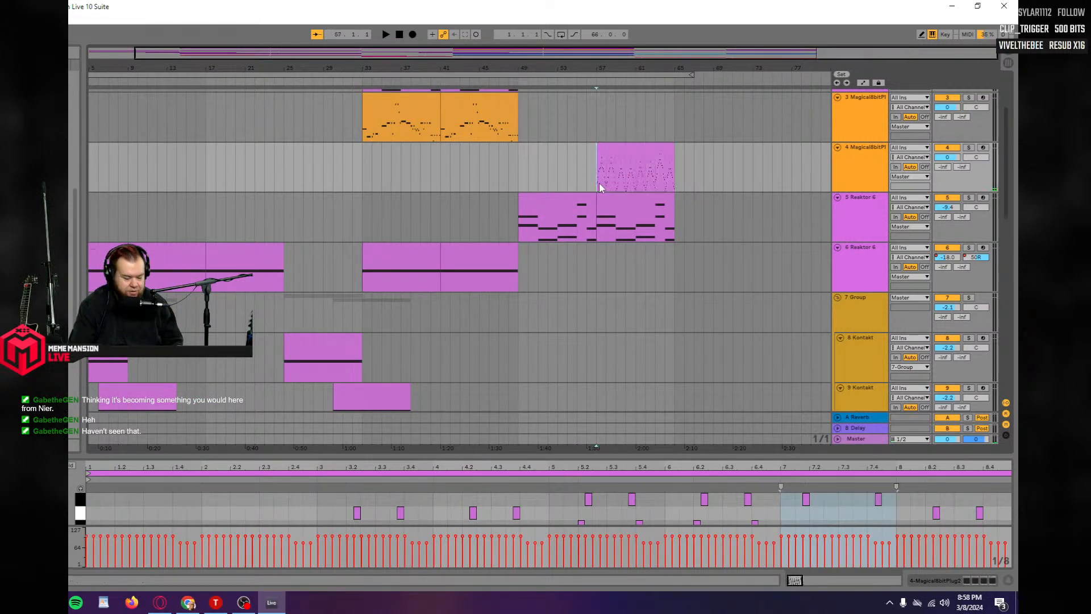
key("space")
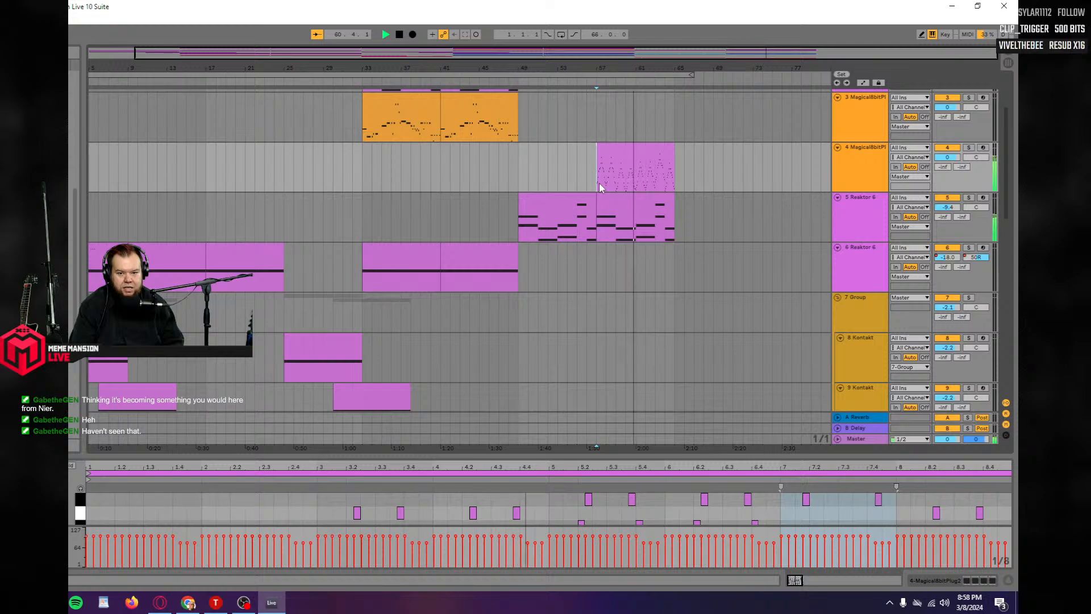
key("space")
left_click_drag(631, 148, 710, 149)
Play the arrangement from bar 57 into the arpeggio section and look over the clips on the lower tracks.
left_click(599, 175)
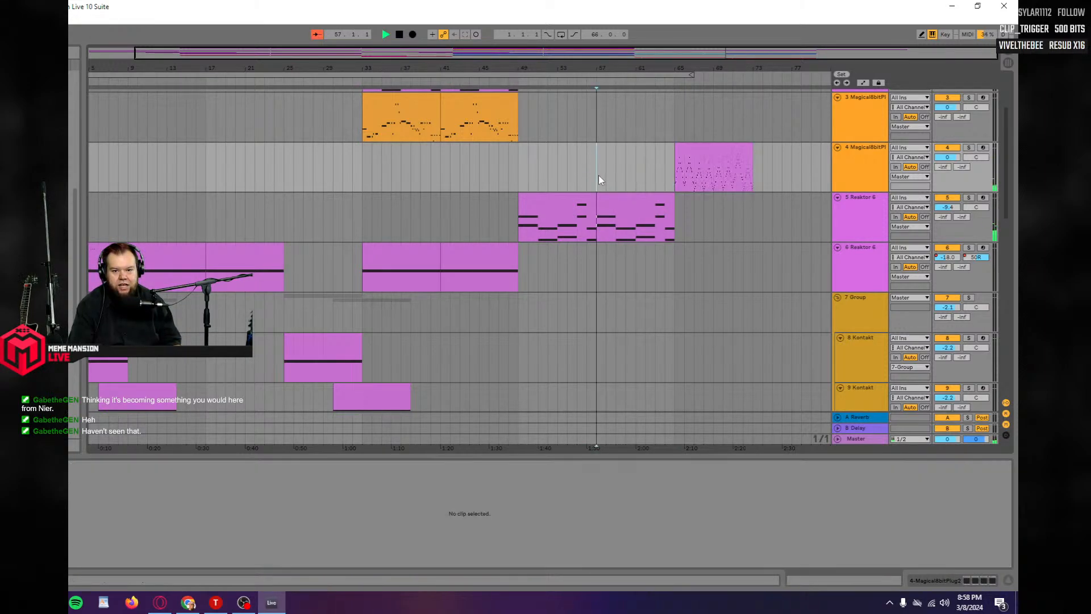
key("space")
scroll(667, 271, "down", 3)
scroll(668, 270, "down", 5)
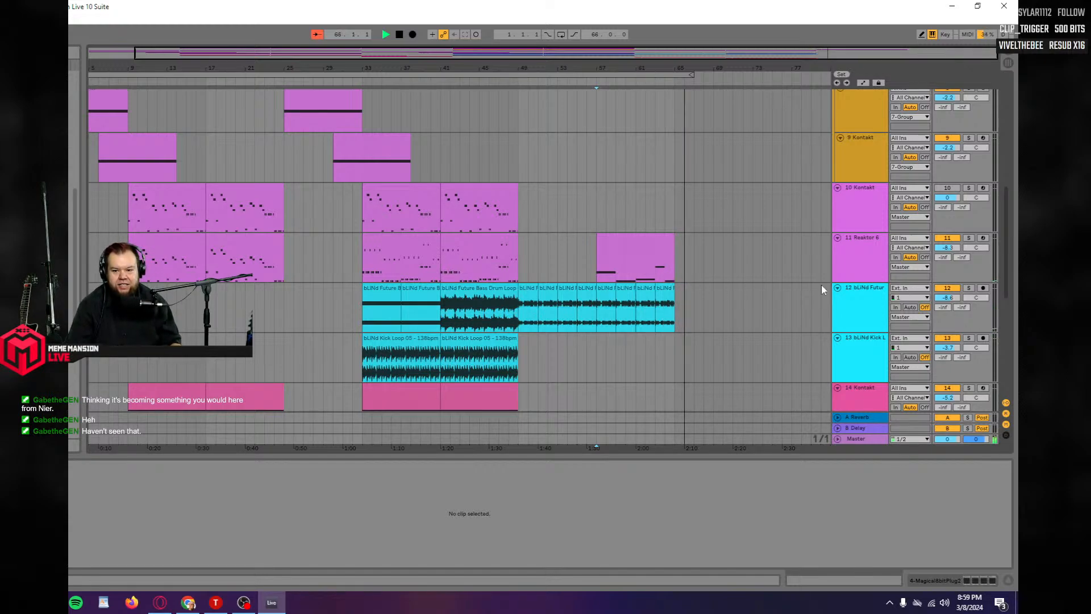
left_click_drag(1006, 271, 1010, 179)
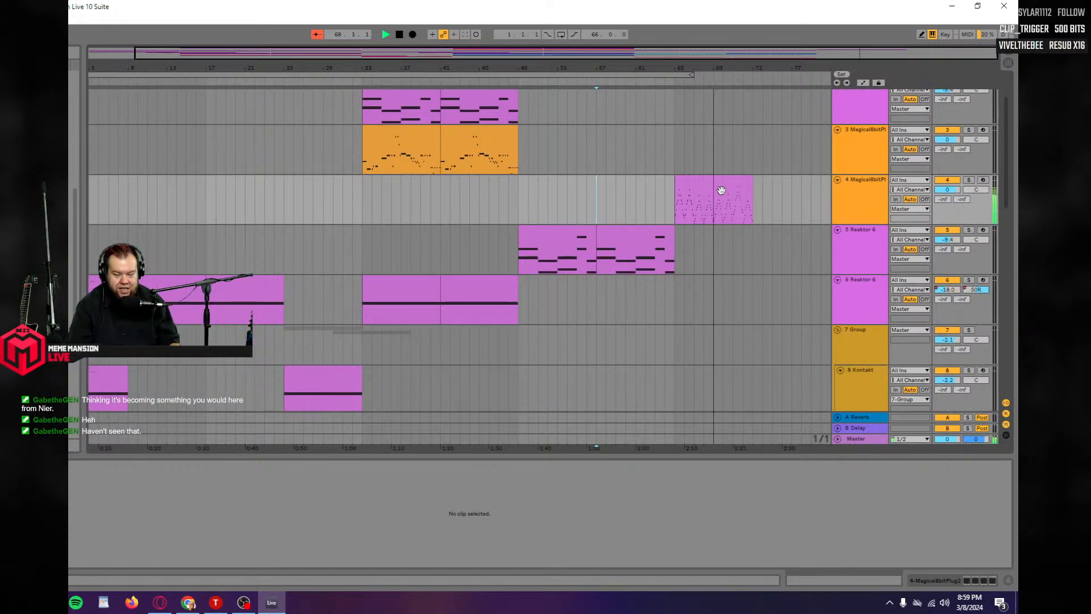
Extend the arrangement loop from bar 1 to a length of 73 bars, select everything within it, and play from the start.
left_click(721, 190)
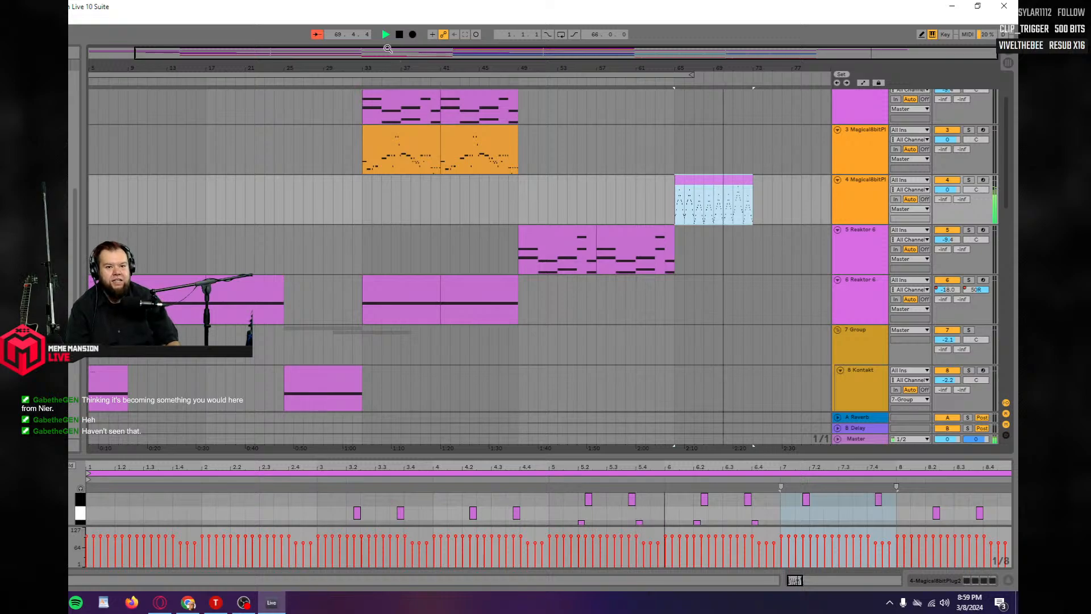
left_click_drag(722, 69, 722, 56)
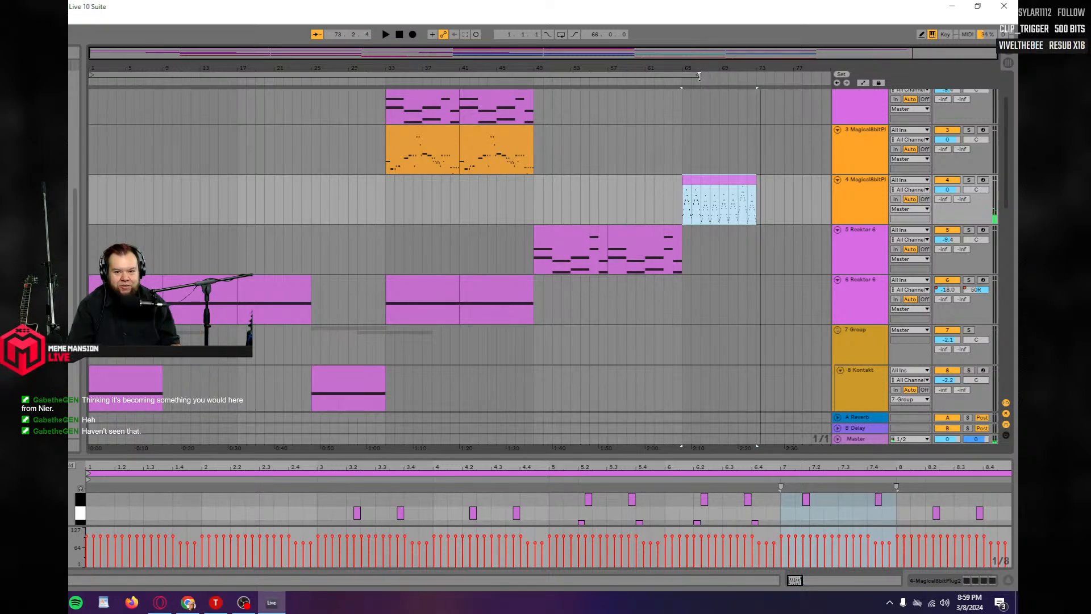
mouse_move(699, 76)
left_mouse_down()
mouse_move(771, 74)
mouse_move(761, 76)
left_mouse_up()
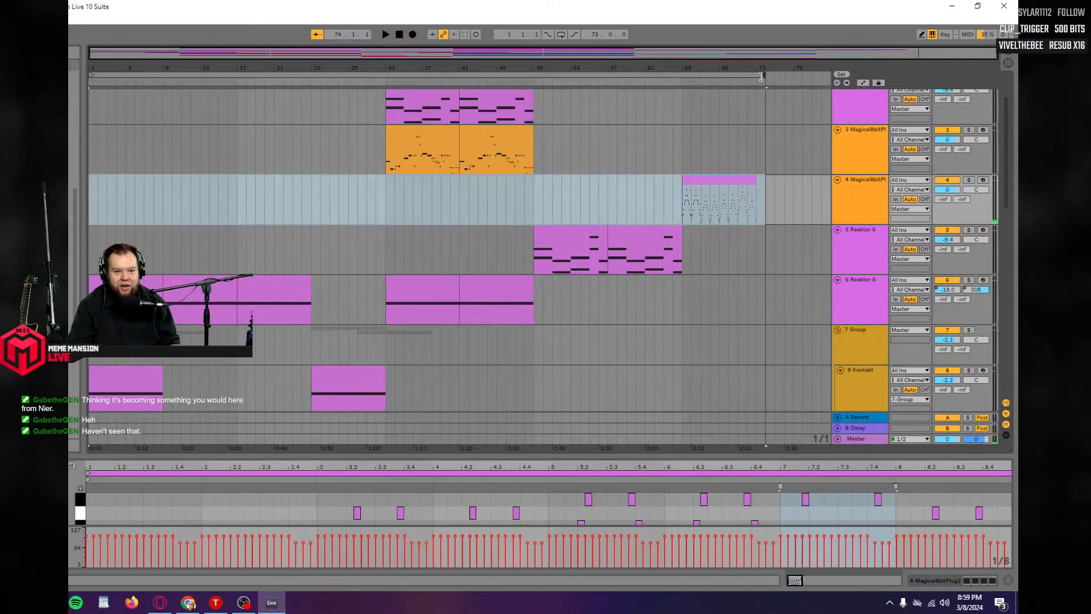
left_click(148, 77)
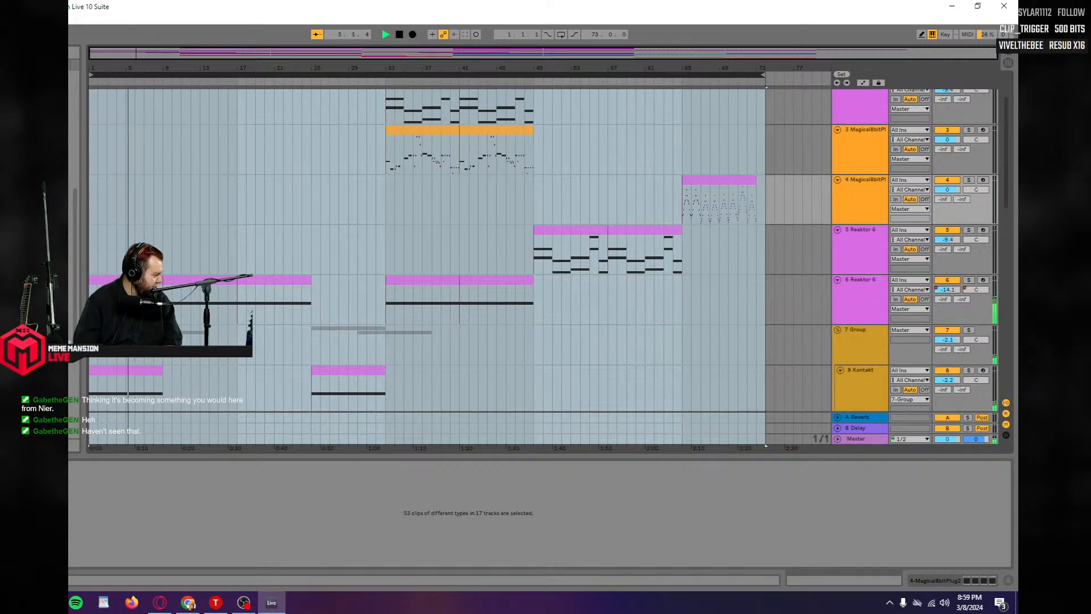
Switch back to Ableton Live and open the file commands with the 73-bar selection kept.
key("alt+Tab")
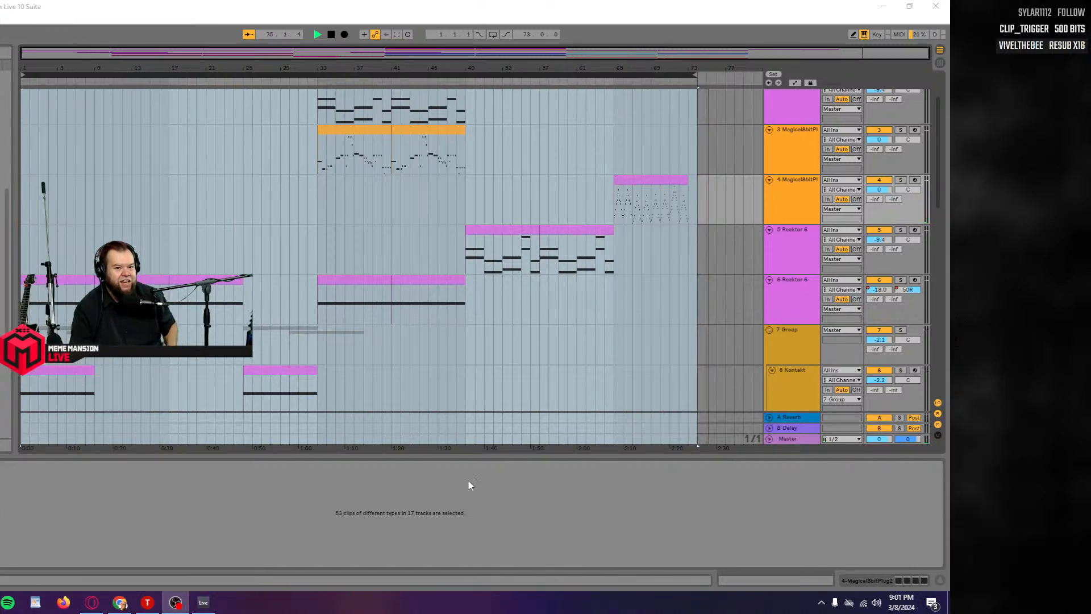
left_click(224, 249)
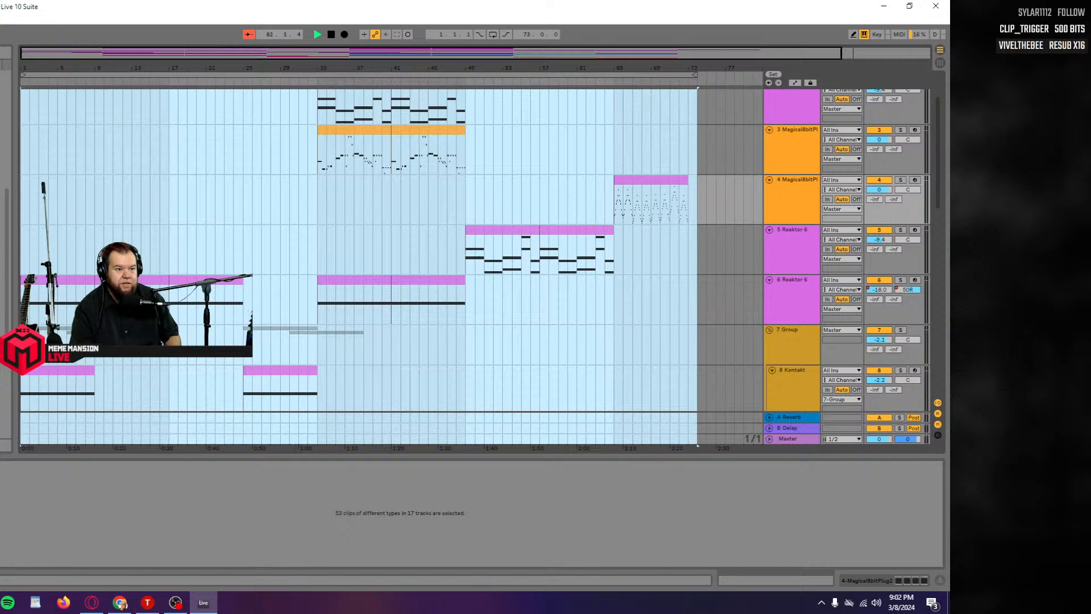
key("alt+f")
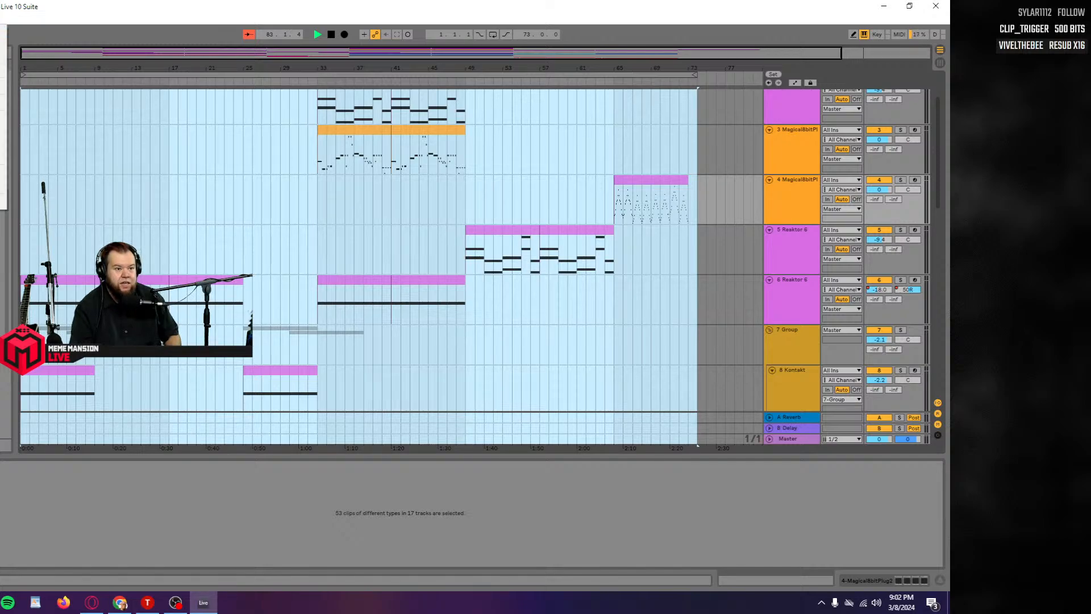